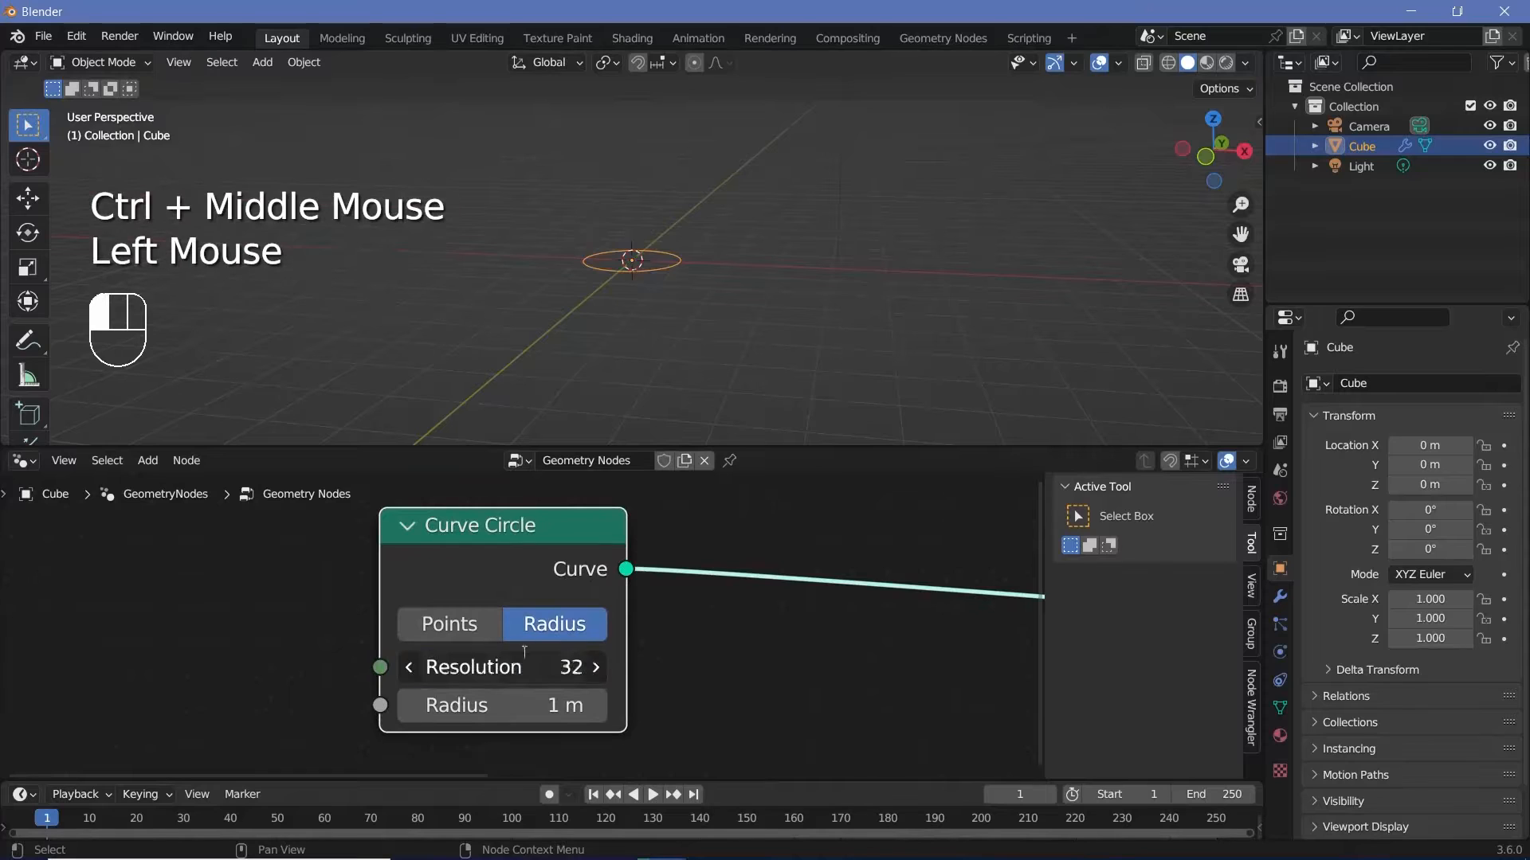
- Set the Curve Circle node's resolution to 500 and move the node farther from Group Output
type("500")
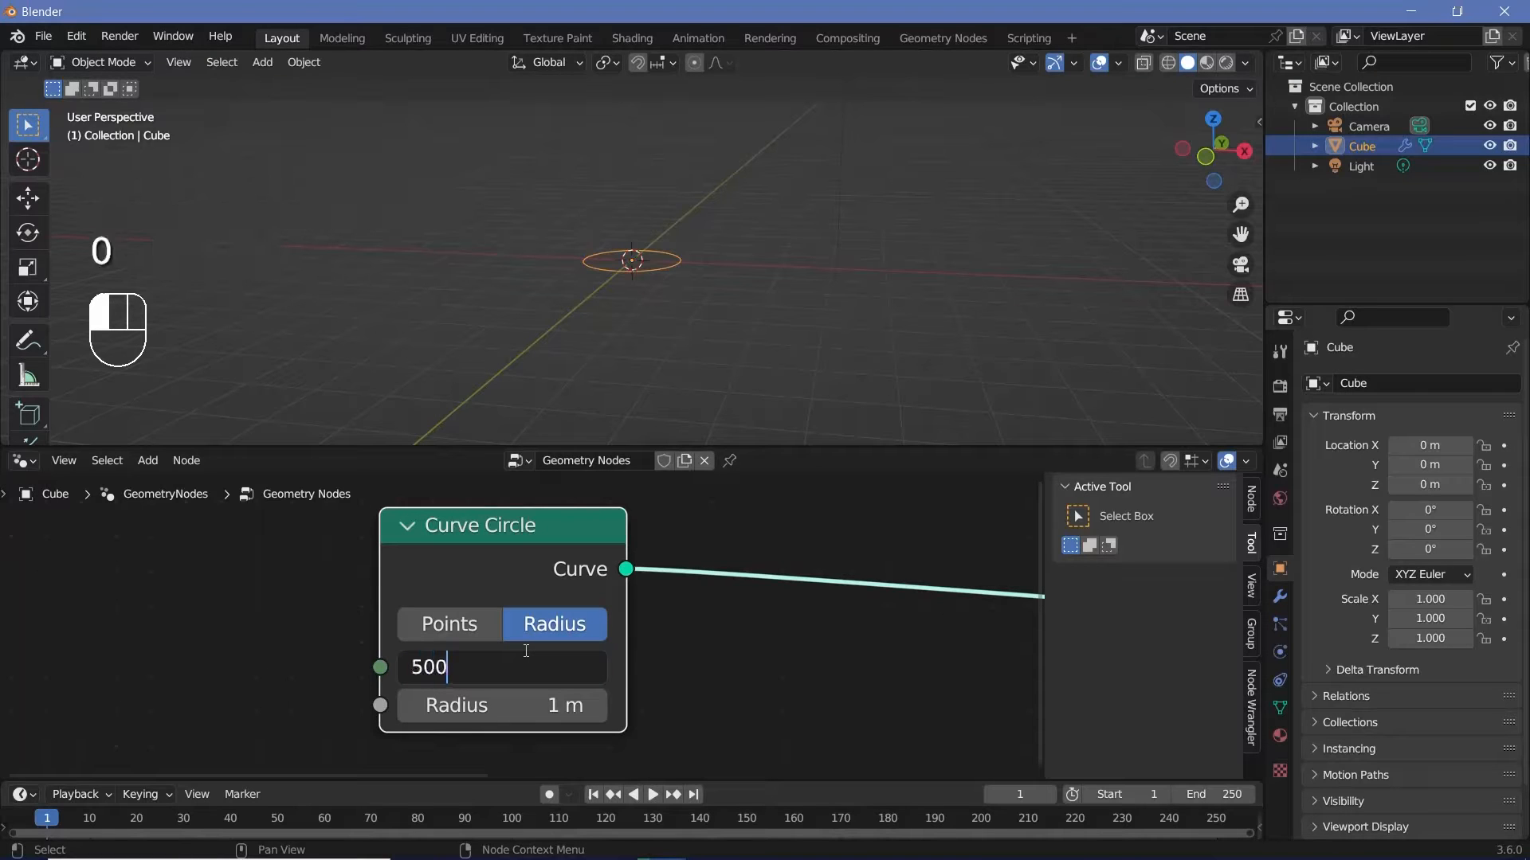
key("Return")
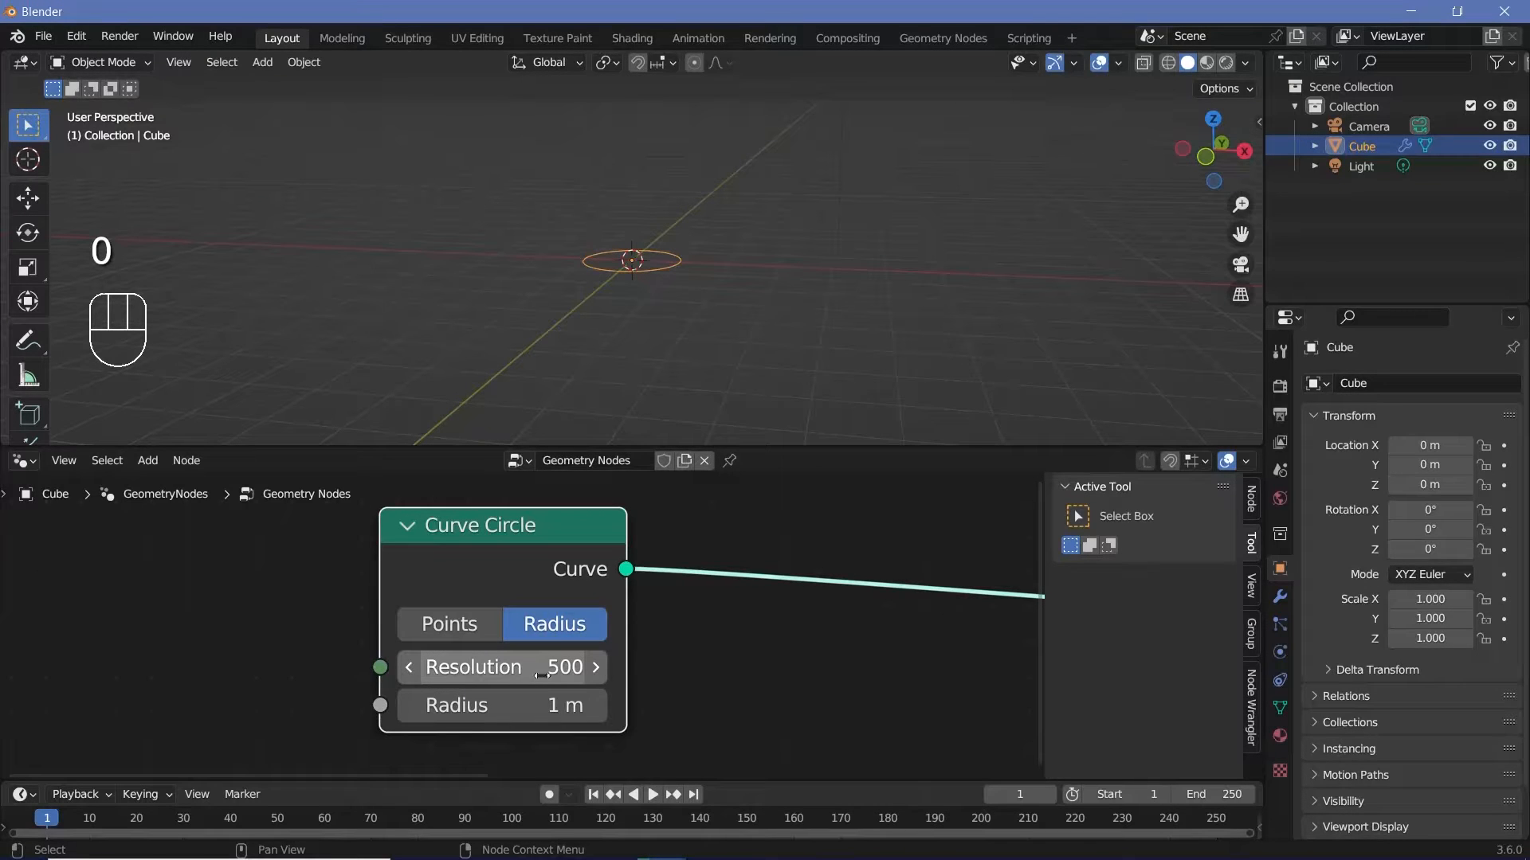
left_click_drag(495, 538, 408, 534)
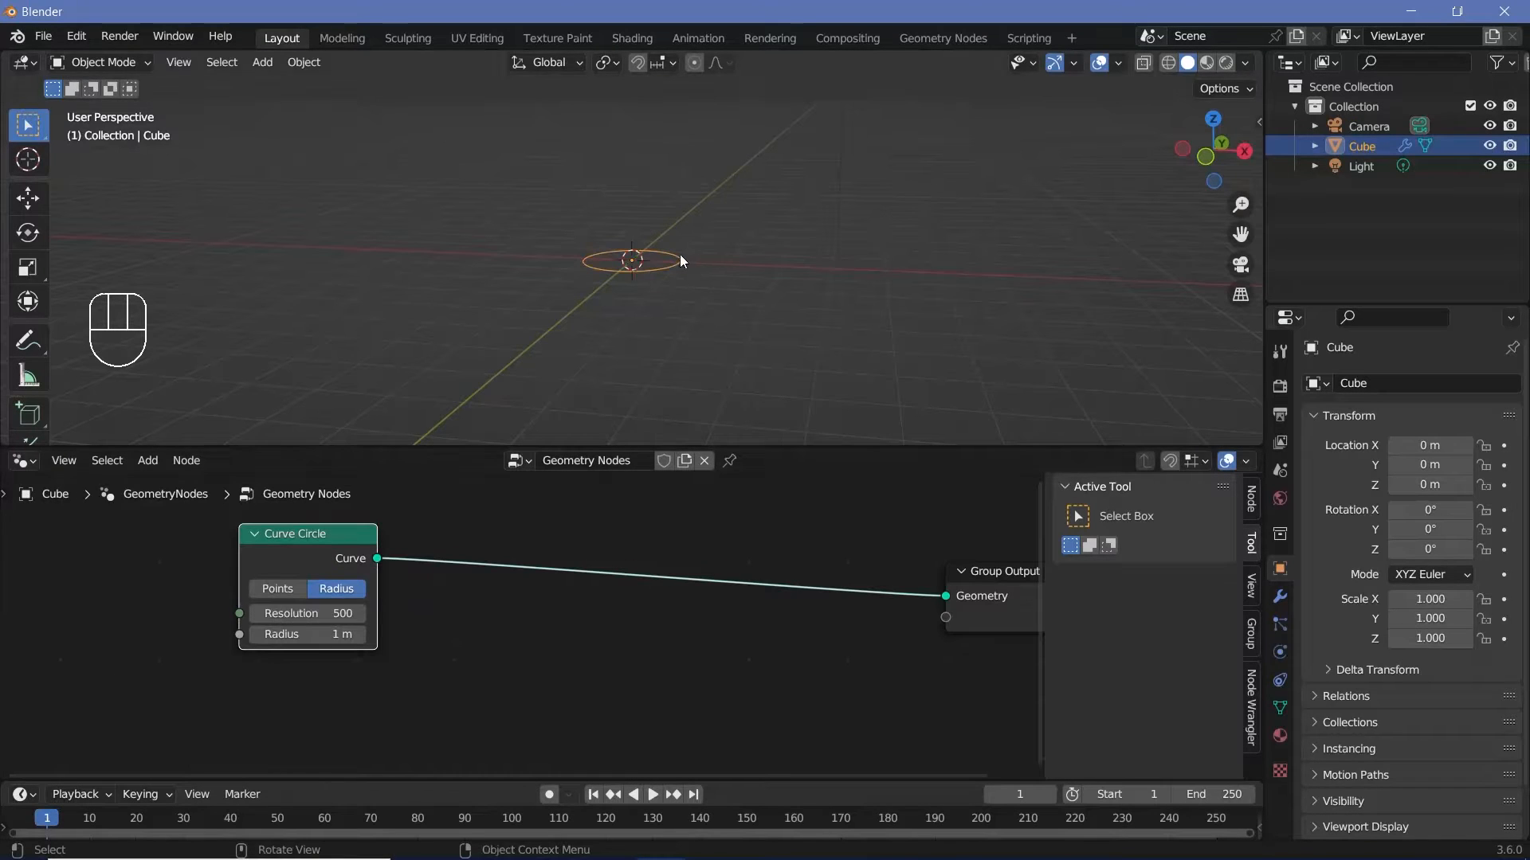
middle_click_drag(680, 254, 925, 318)
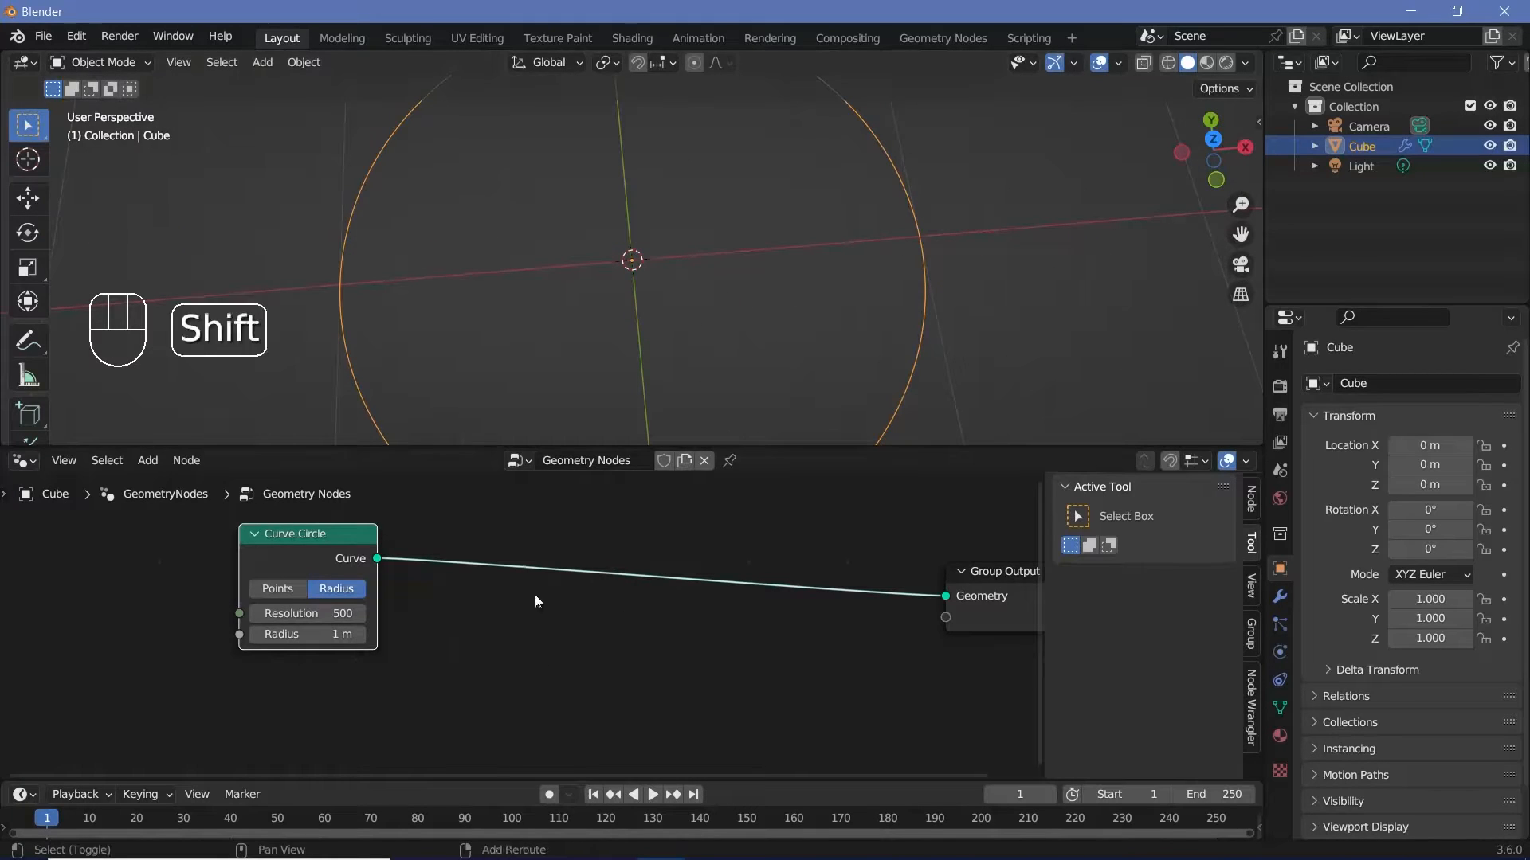
- Insert an Instance on Points node on the link between Curve Circle and Group Output
key("shift+a")
left_click(486, 418)
type("insta")
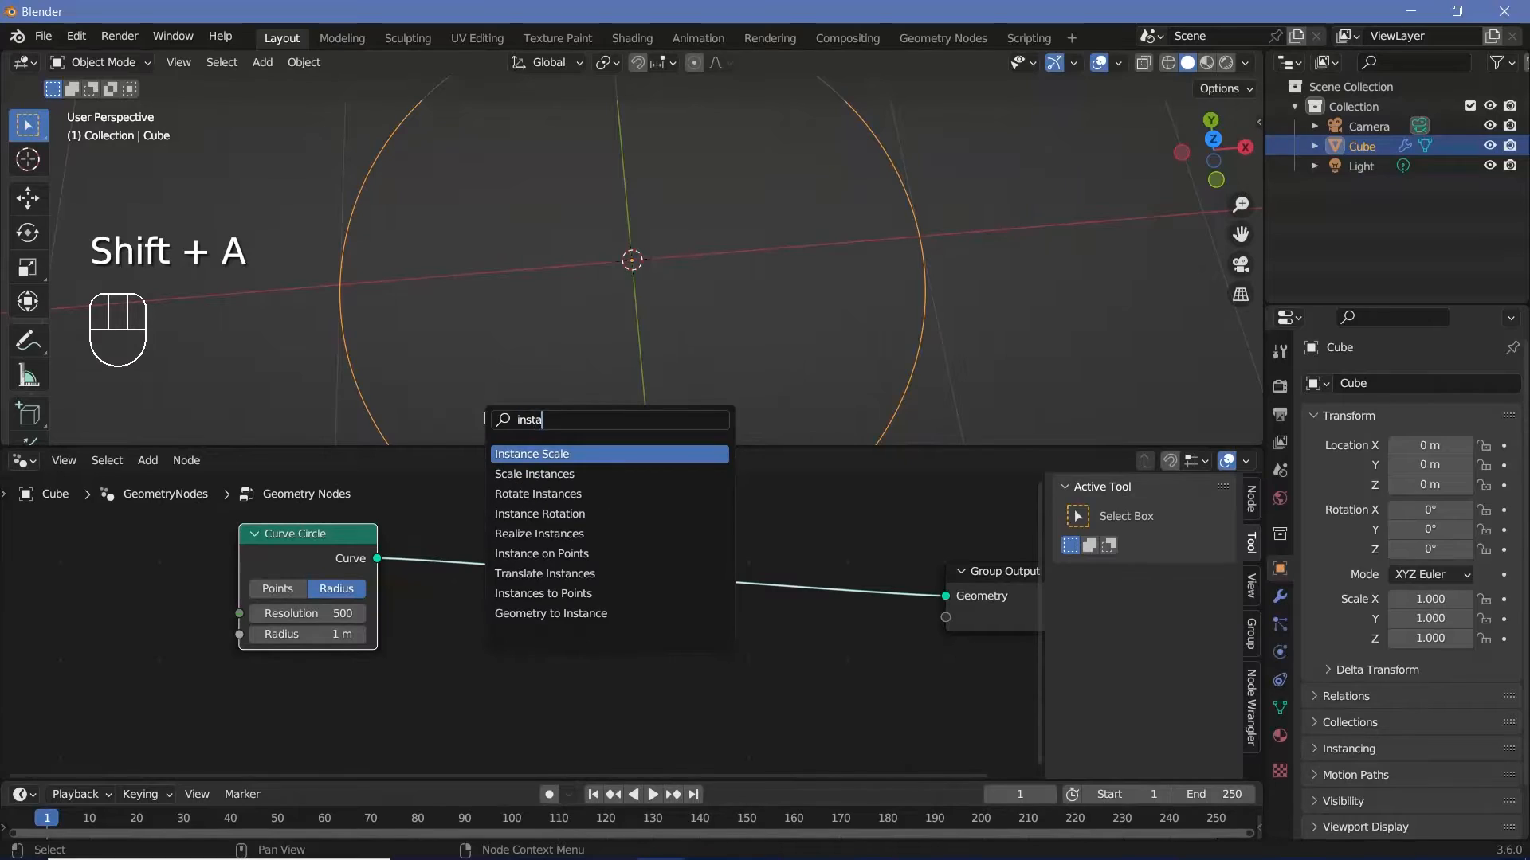
type("nce onp")
key("Return")
left_click(485, 529)
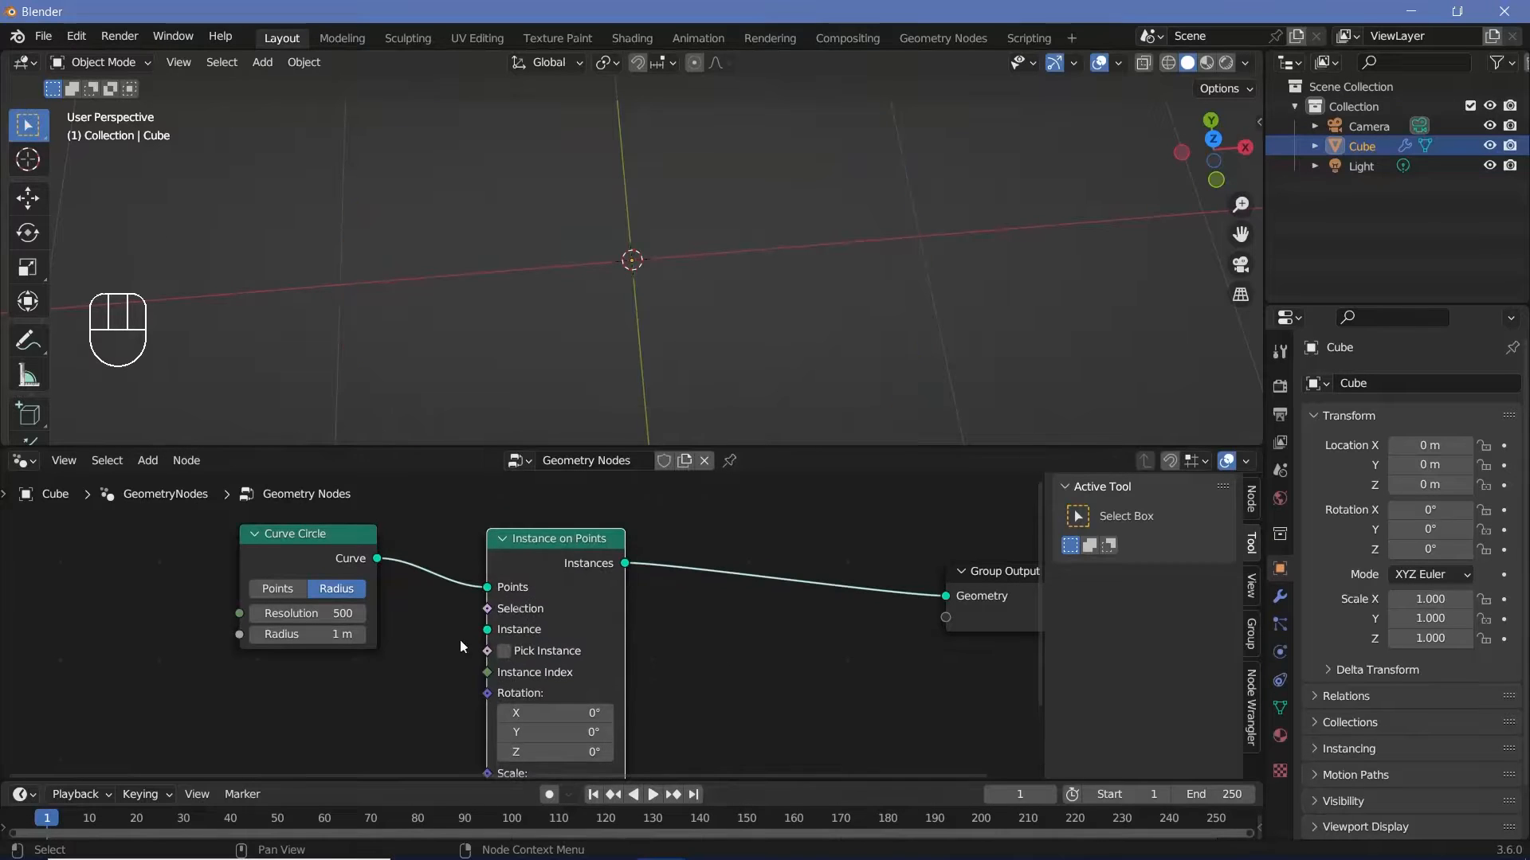
- Add a Curve Line node below Curve Circle and connect its curve to the Instance input of Instance on Points
middle_click_drag(408, 688, 489, 622)
key("shift+a")
left_click(429, 416)
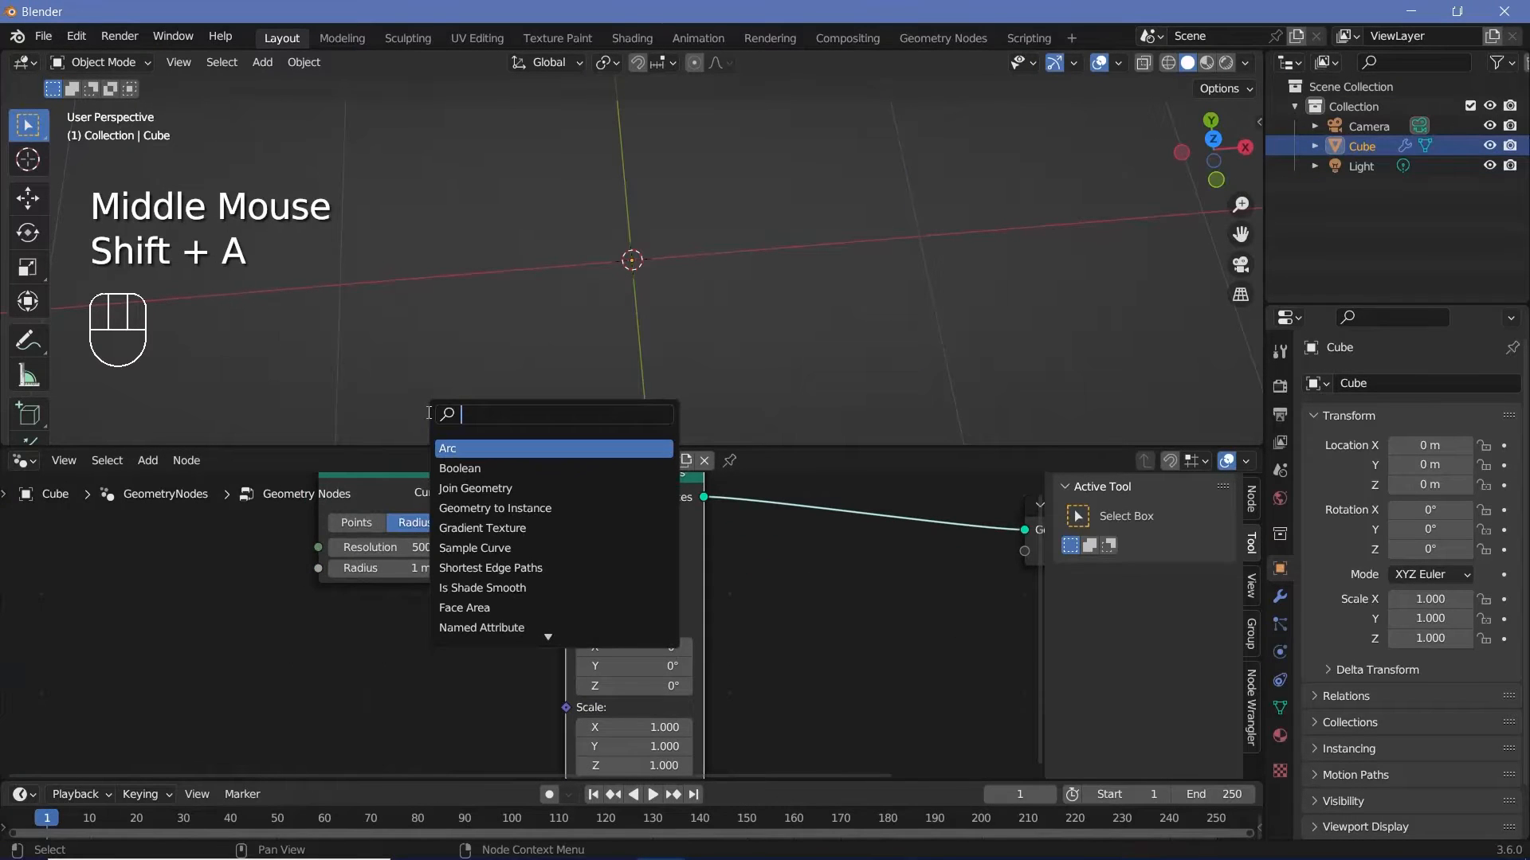
type("curve")
left_click(466, 547)
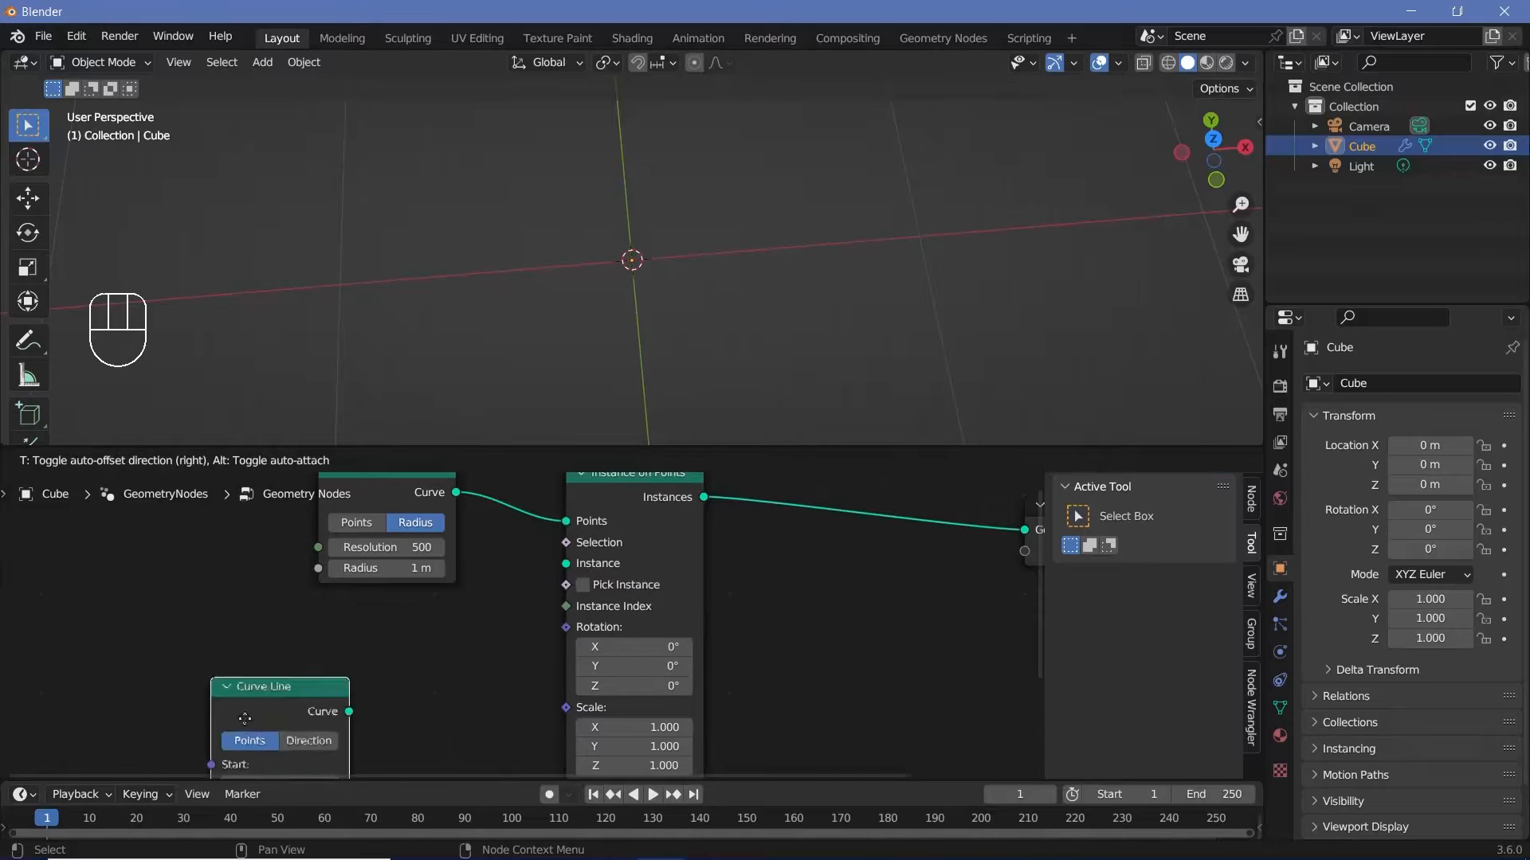
left_click(212, 679)
left_click_drag(310, 673, 565, 563)
- Set the Curve Line's end point to Z 0 m and Y 1 m
middle_click_drag(453, 687, 584, 530)
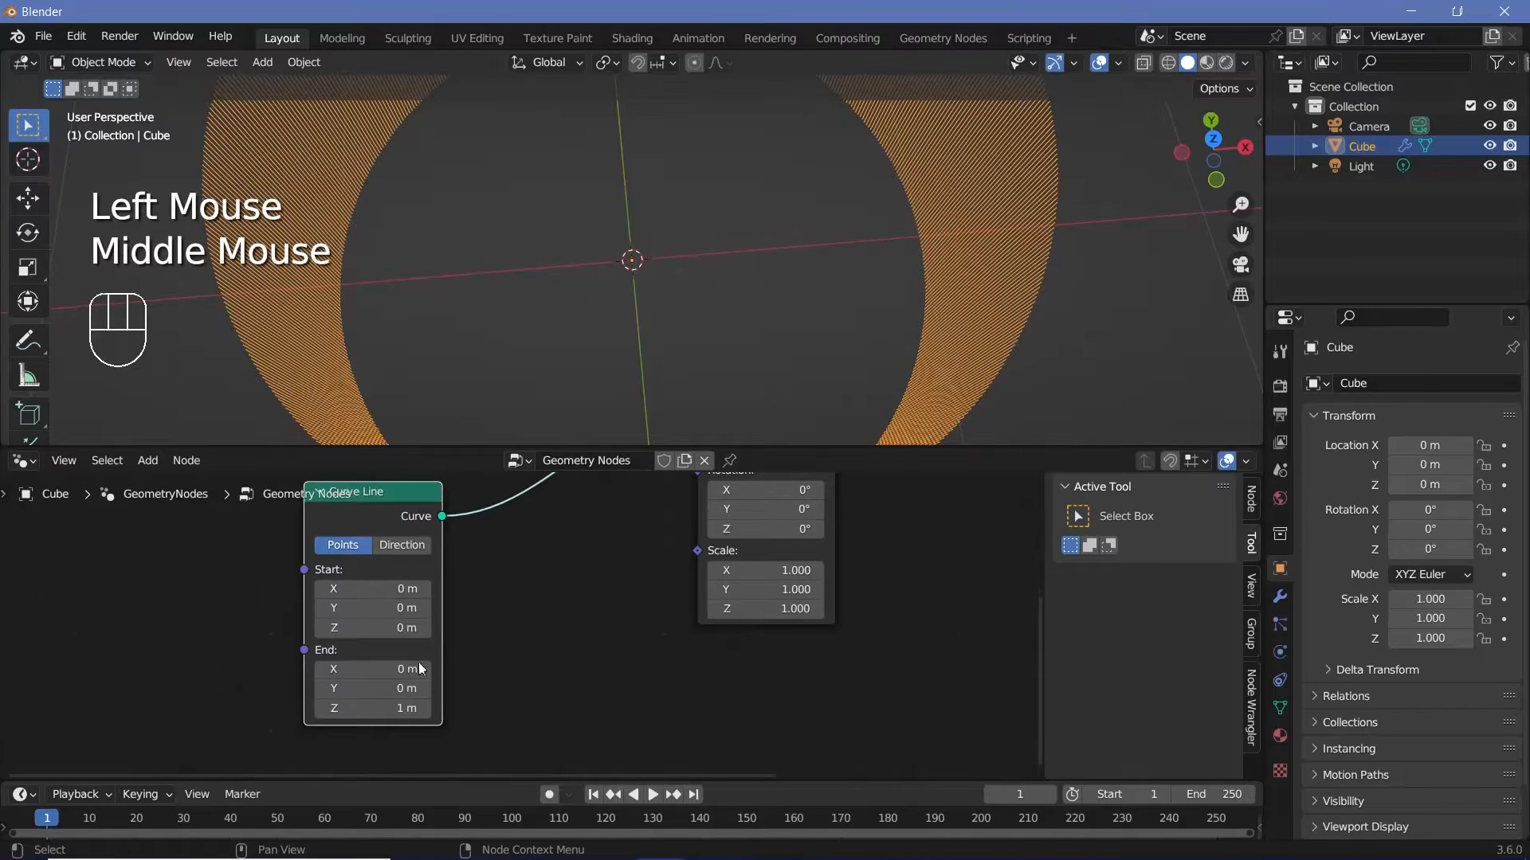
middle_click_drag(673, 332, 739, 306)
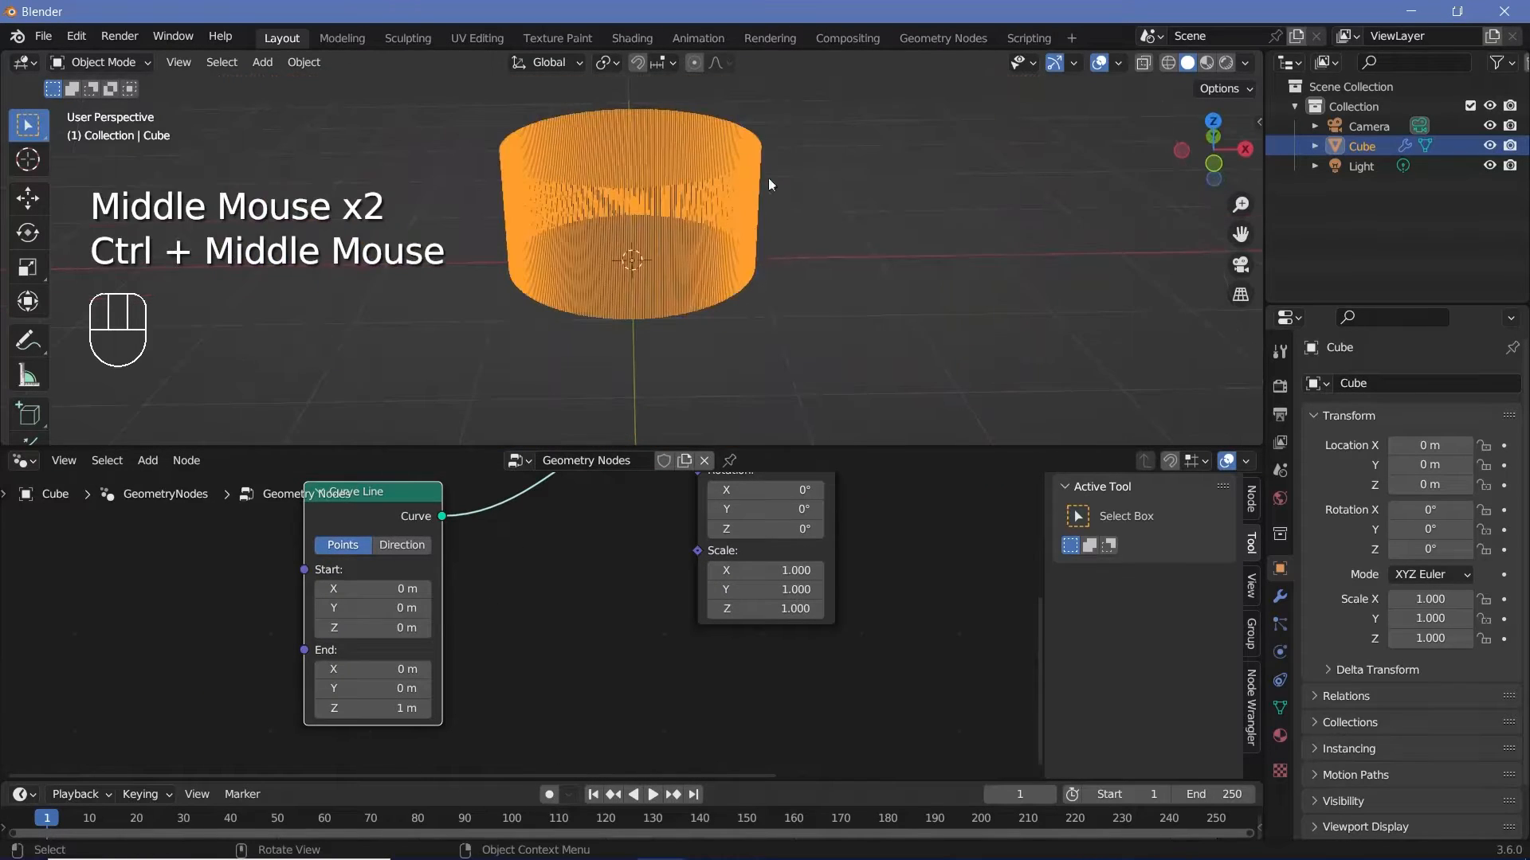
left_click(397, 711)
type("0")
key("Return")
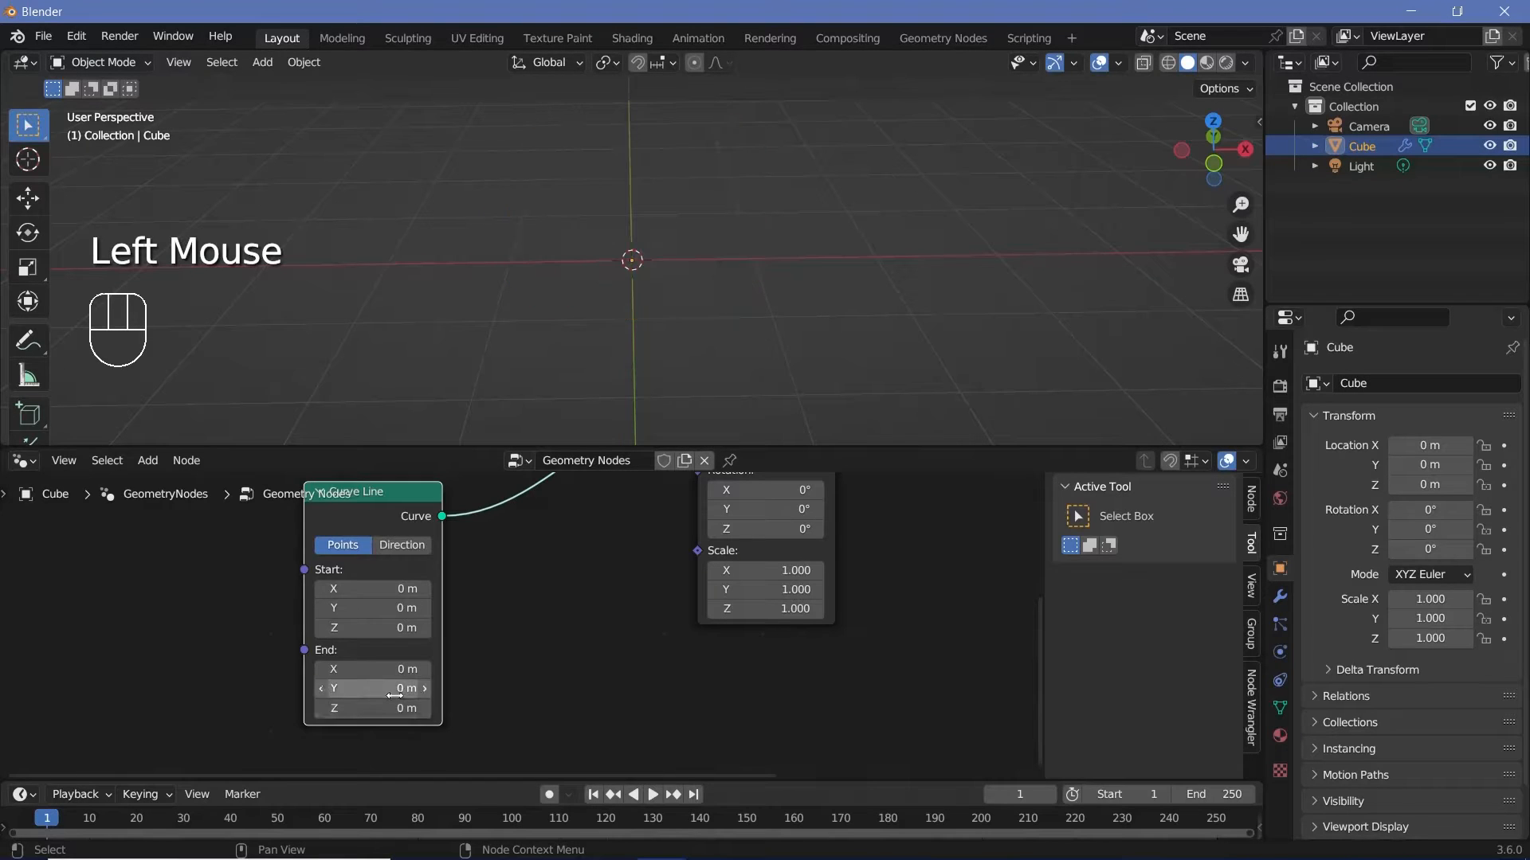
double_click(396, 690)
type("1")
key("Return")
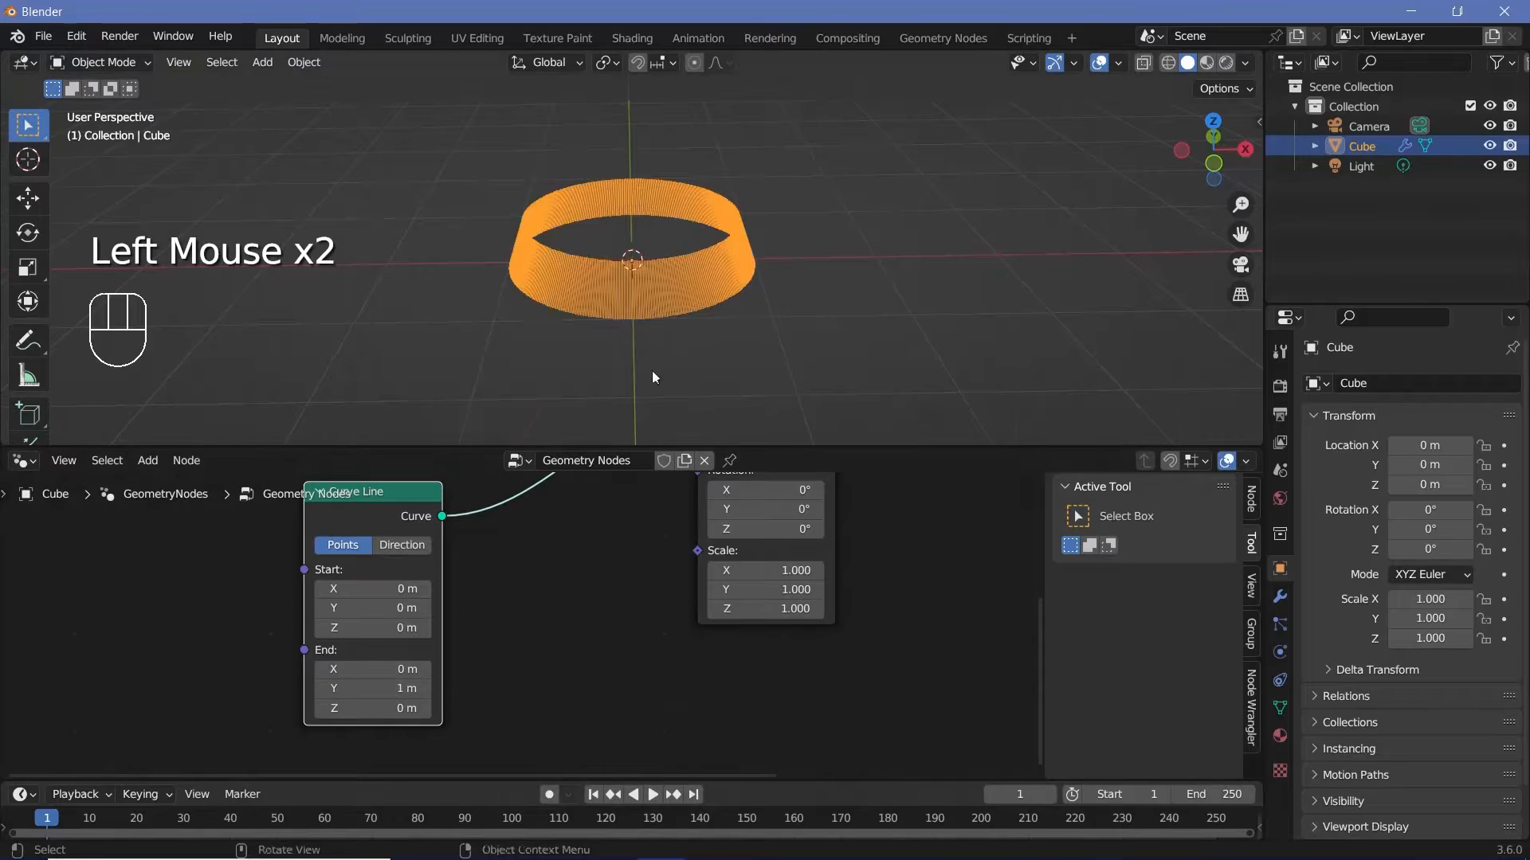
middle_click_drag(651, 371, 748, 298)
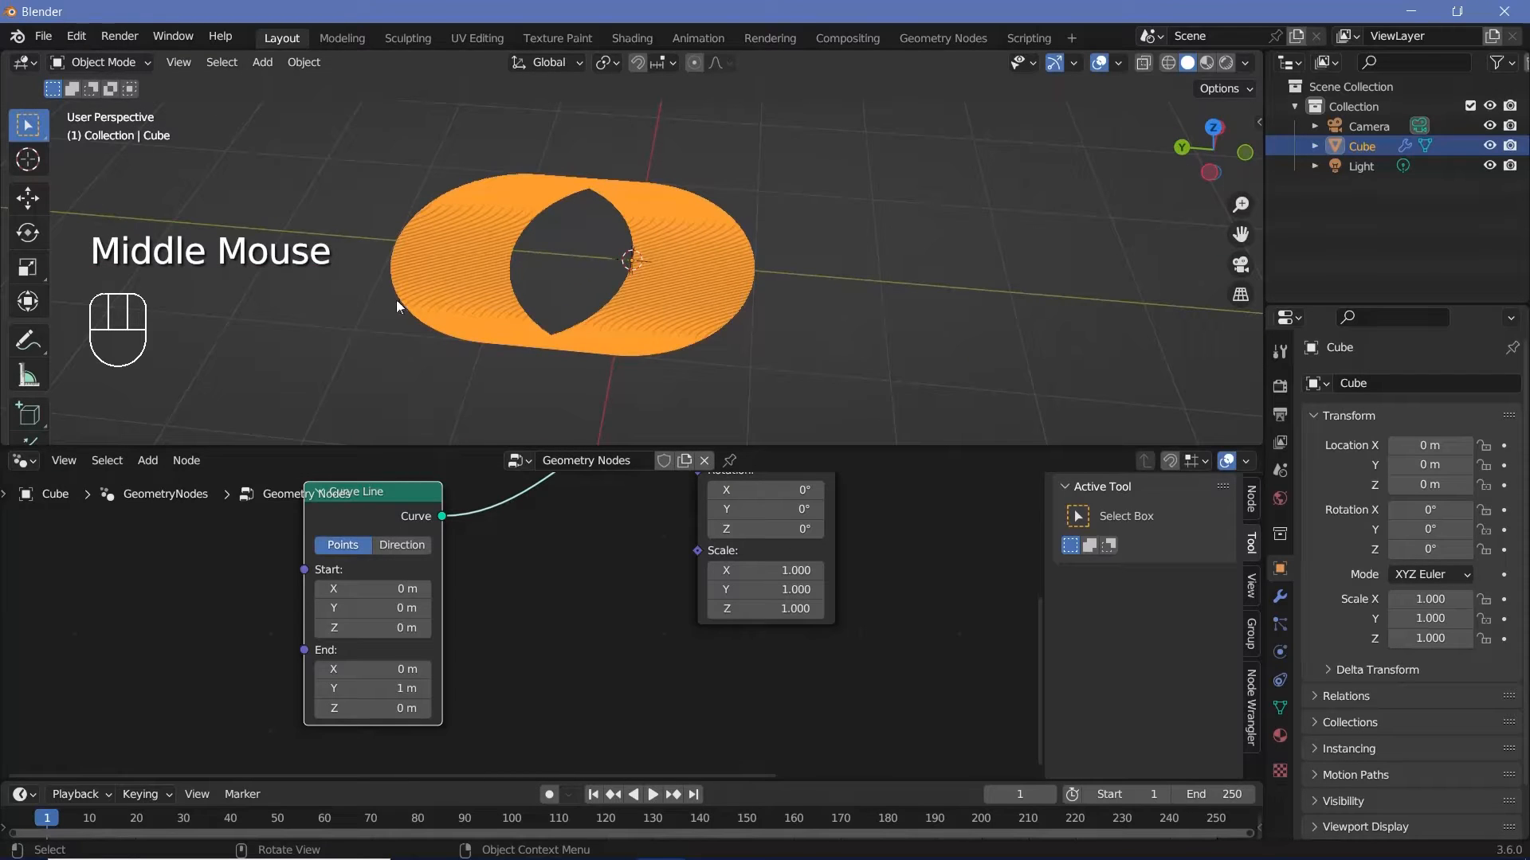
middle_click_drag(924, 310, 706, 250)
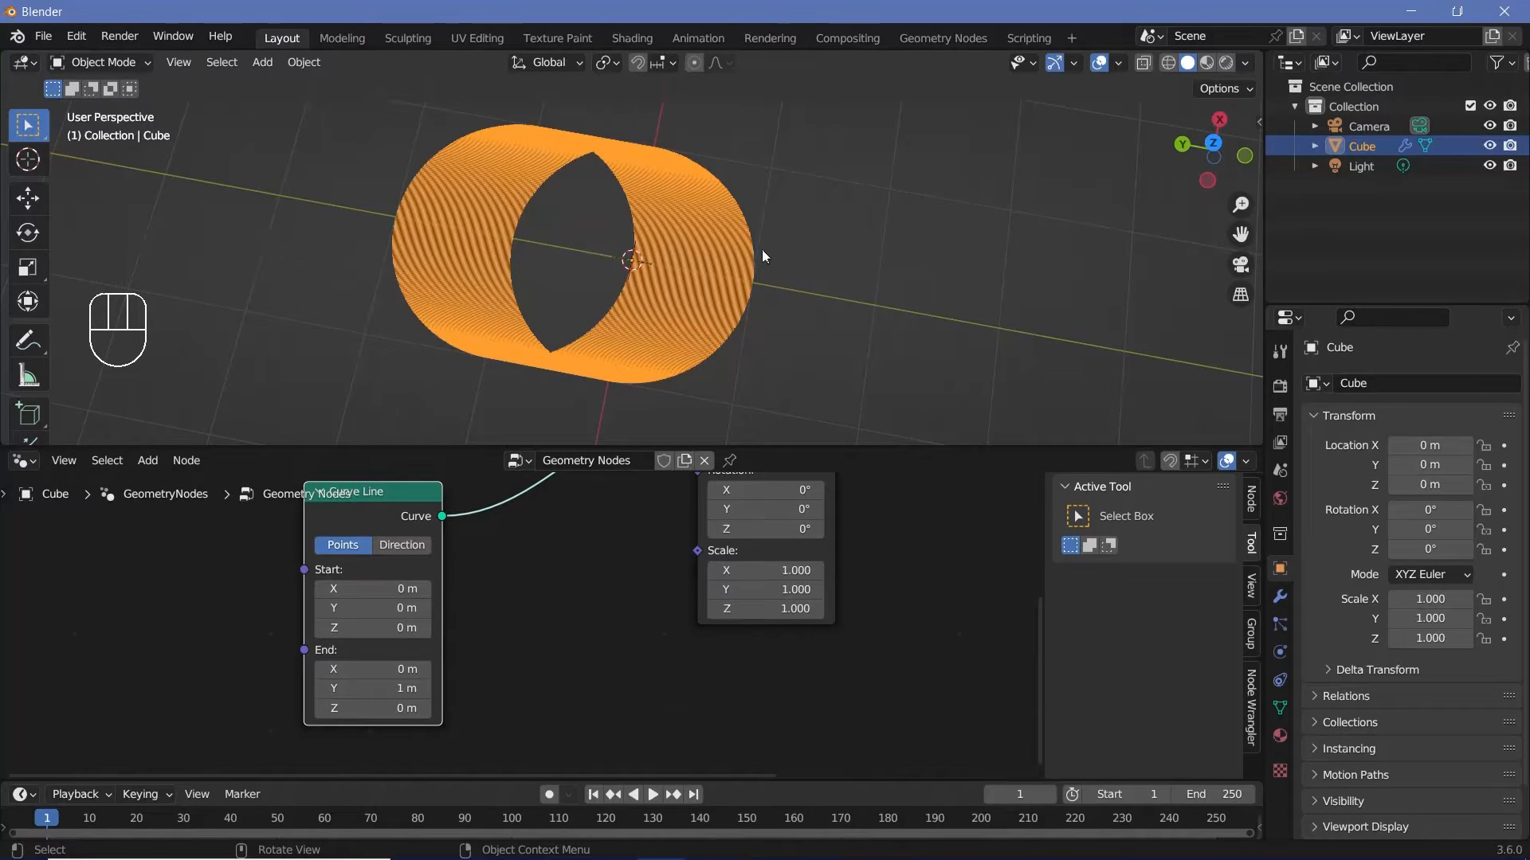
- Add a Position node and an Align Euler to Vector node between Curve Line and Instance on Points
middle_click_drag(606, 615, 703, 690)
left_click_drag(472, 581, 382, 569)
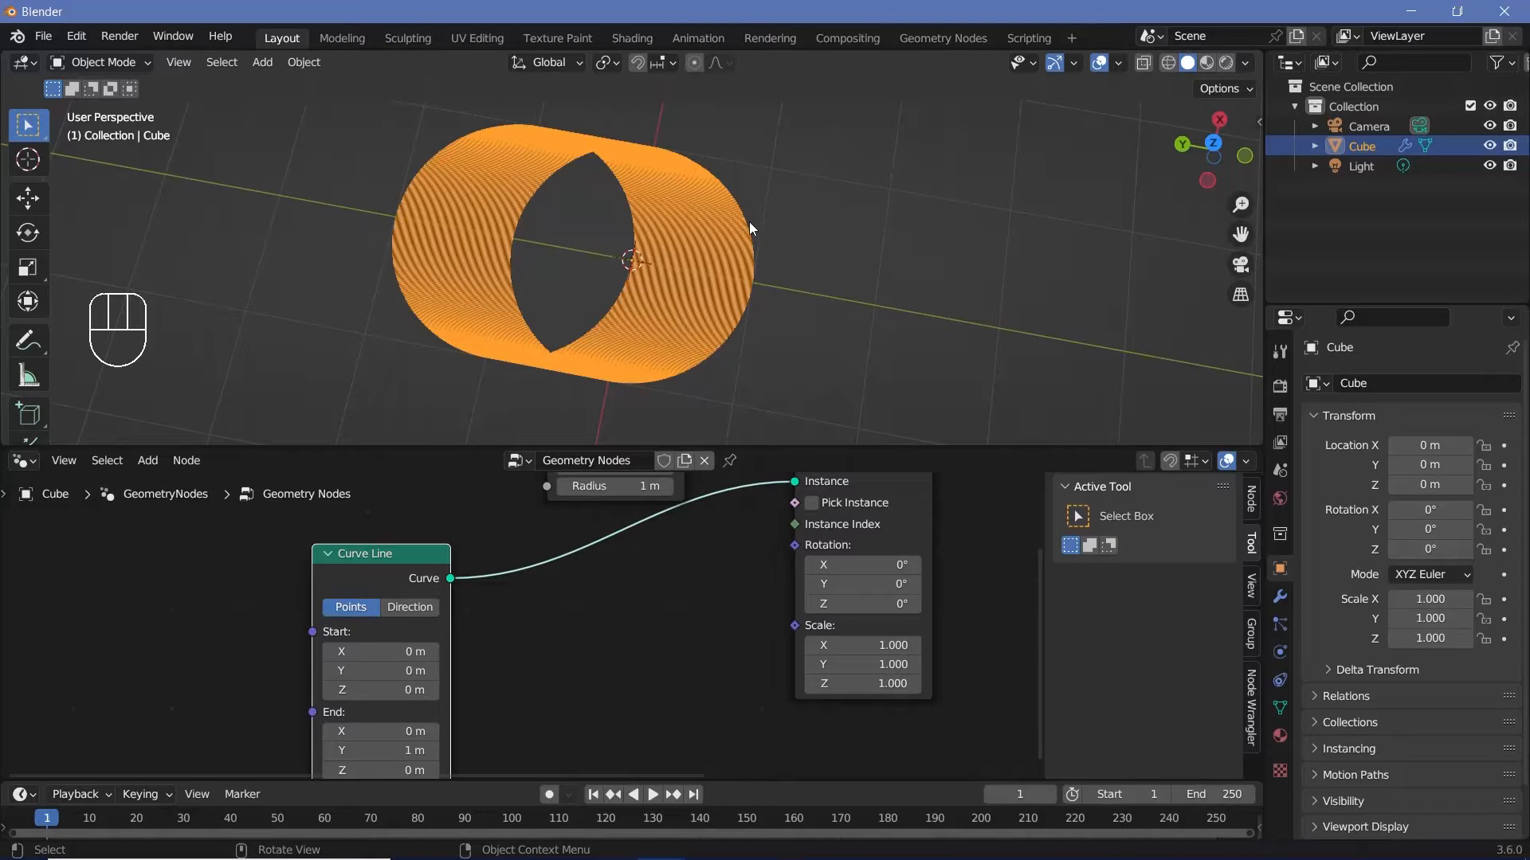
key("shift+a")
type("po")
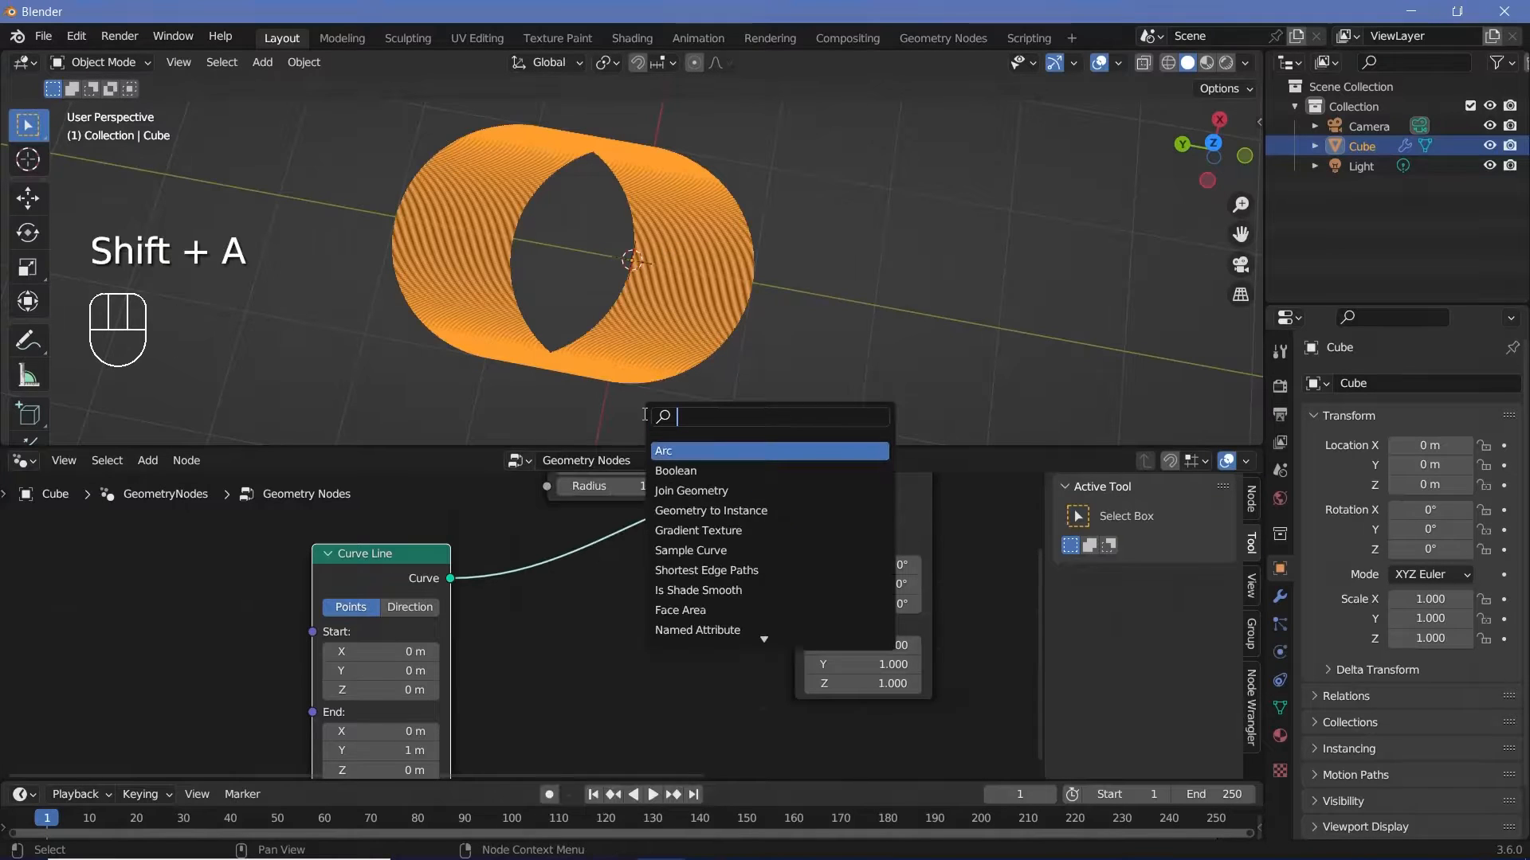
type("sit")
key("Return")
left_click(542, 668)
key("shift+a")
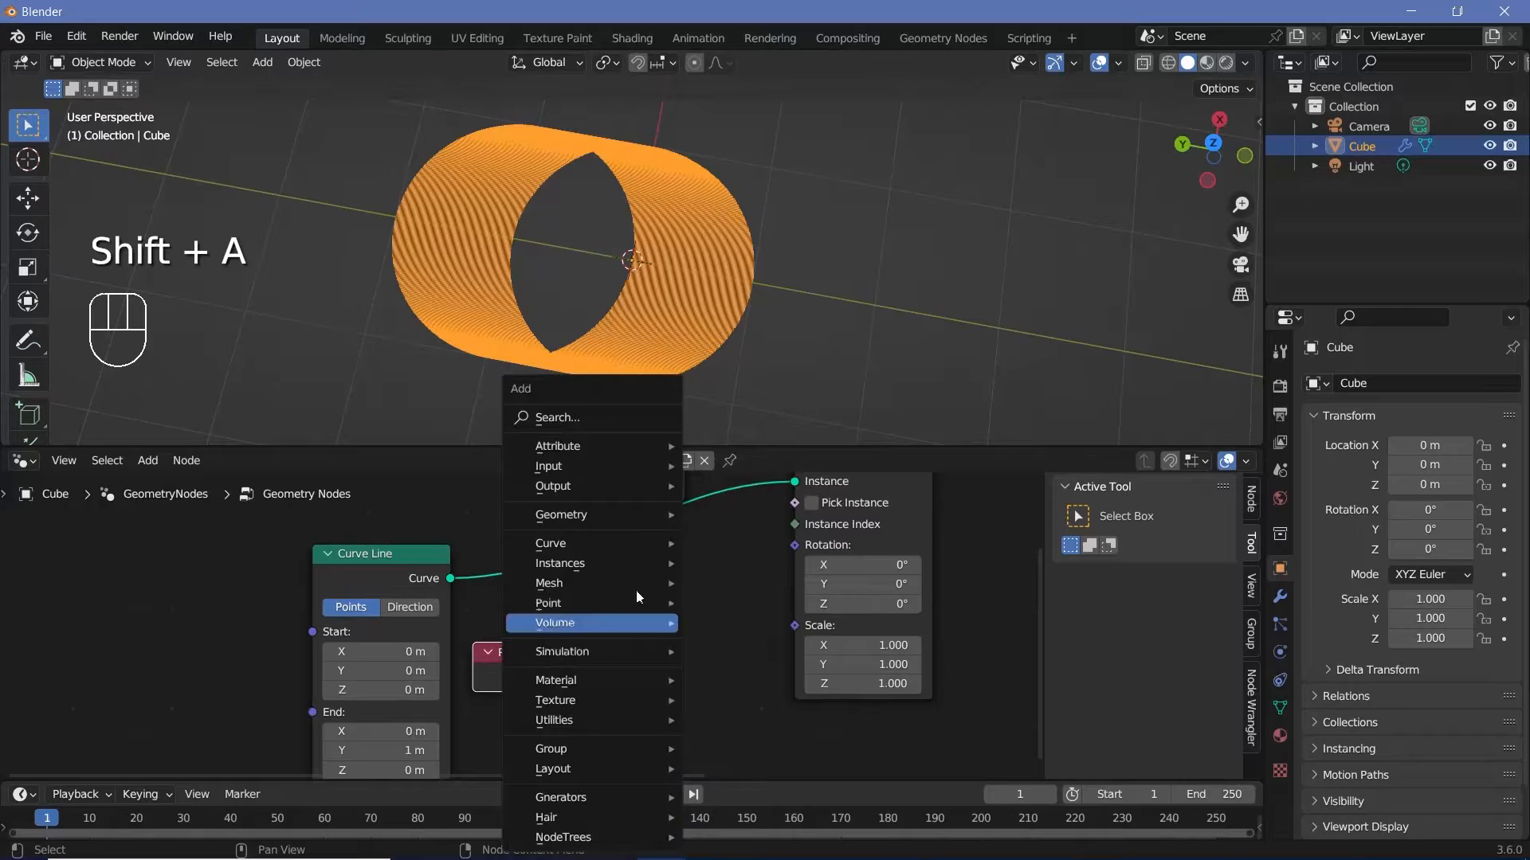
left_click(607, 411)
type("align")
key("Return")
left_click_drag(557, 614, 557, 669)
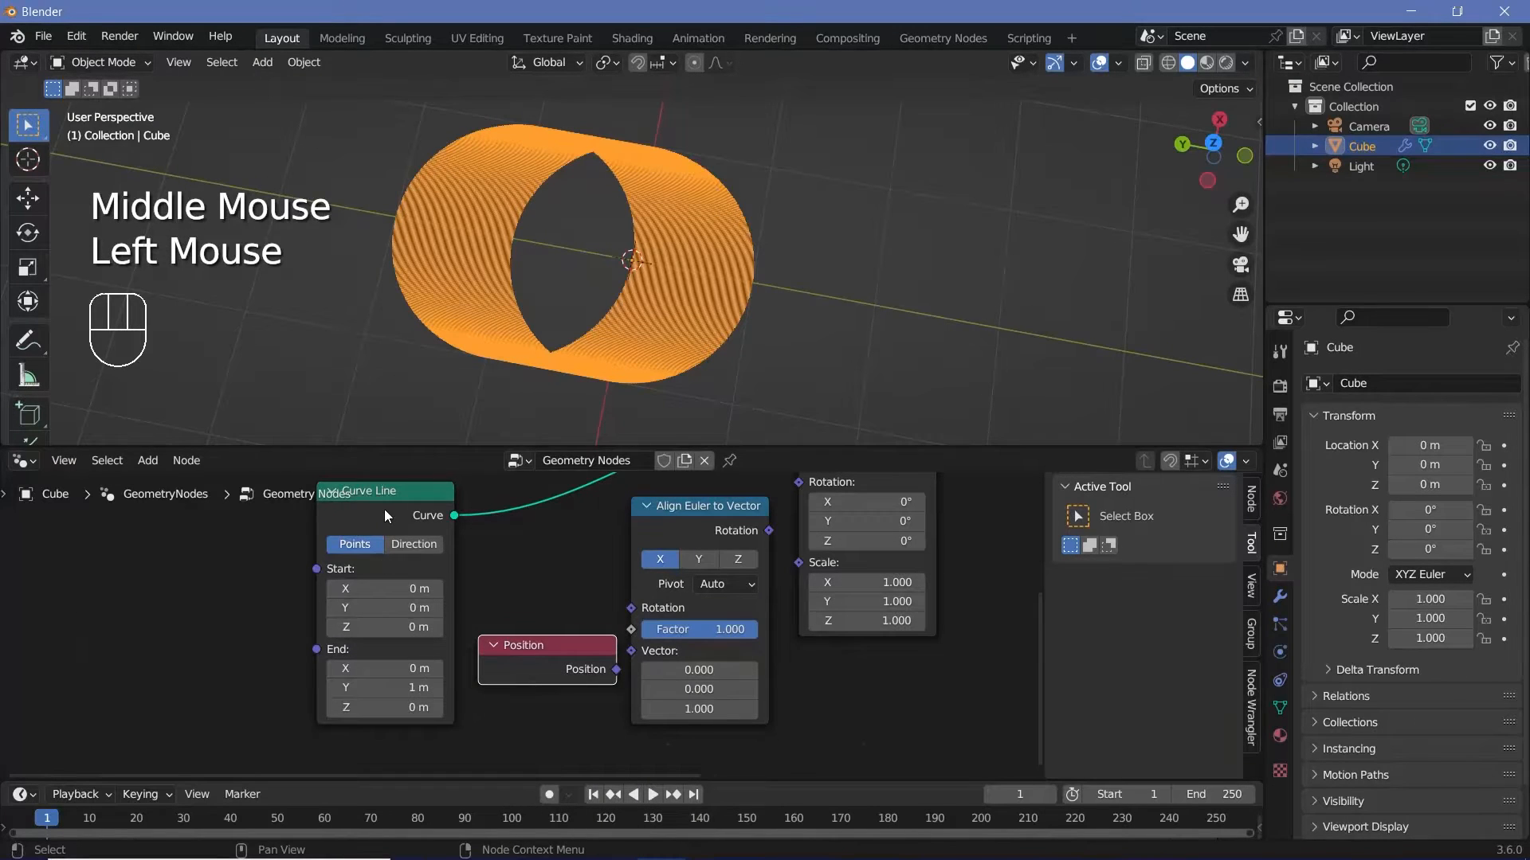
- Set Align Euler to Vector to the Y axis, feed Position into its Vector, and link its Rotation to Instance on Points
left_click_drag(384, 509, 329, 491)
left_click(698, 560)
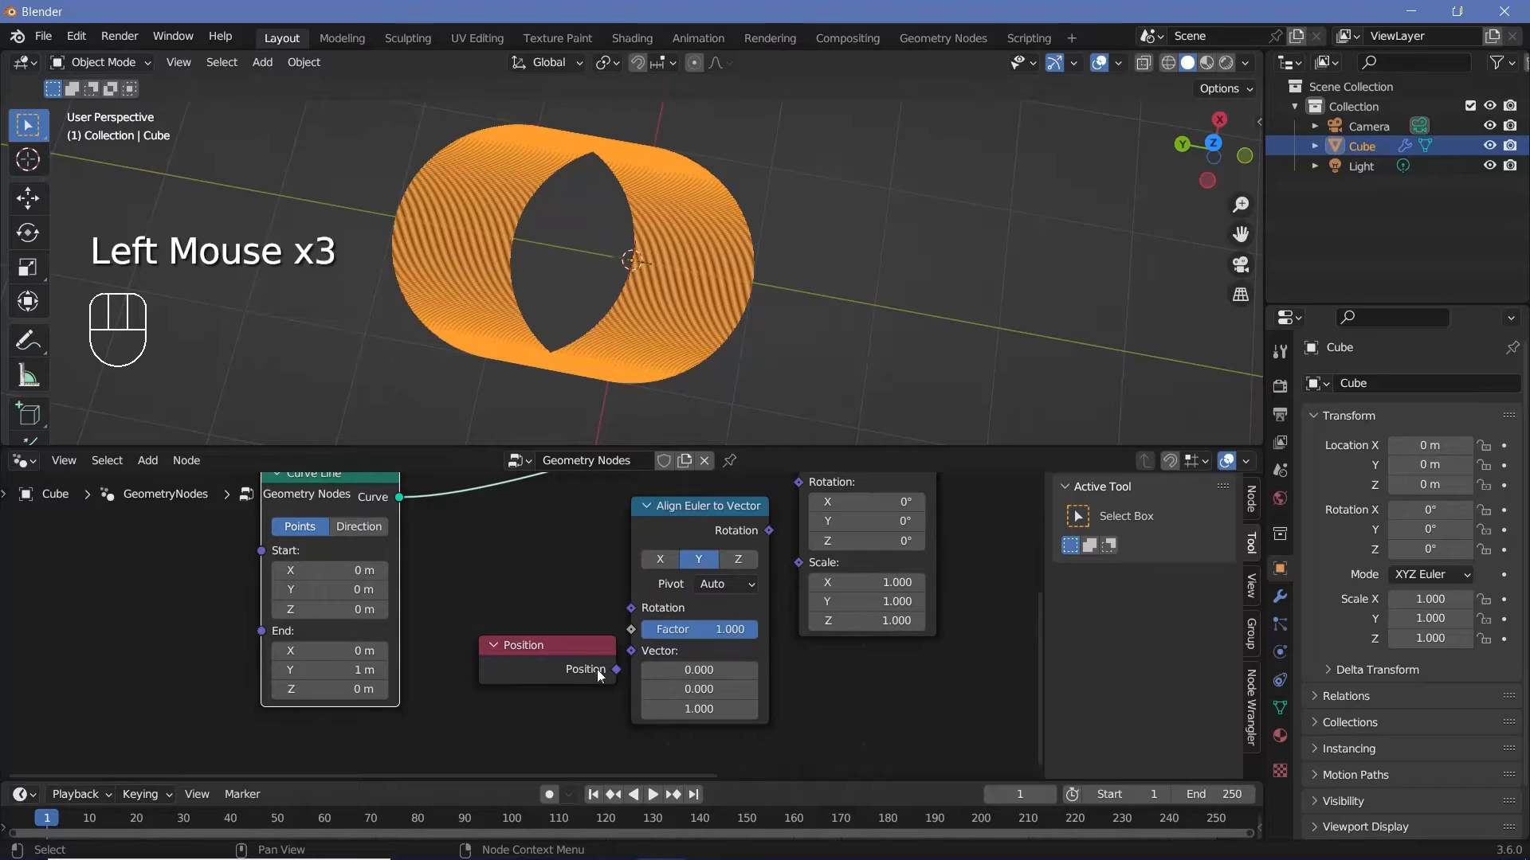
left_click_drag(617, 673, 633, 651)
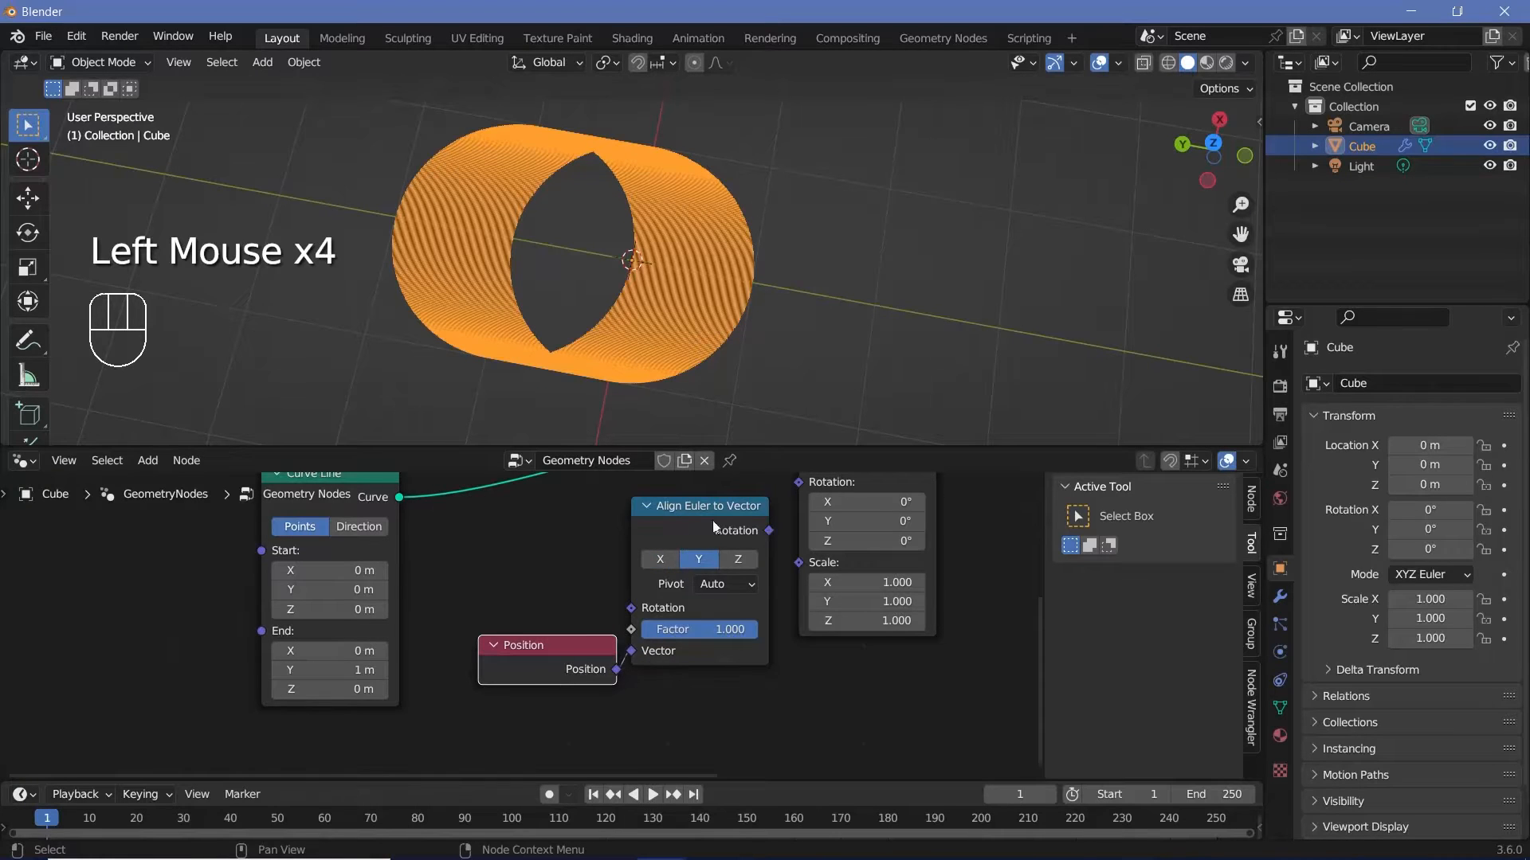
middle_click_drag(768, 518, 676, 609)
left_click_drag(678, 622, 707, 574)
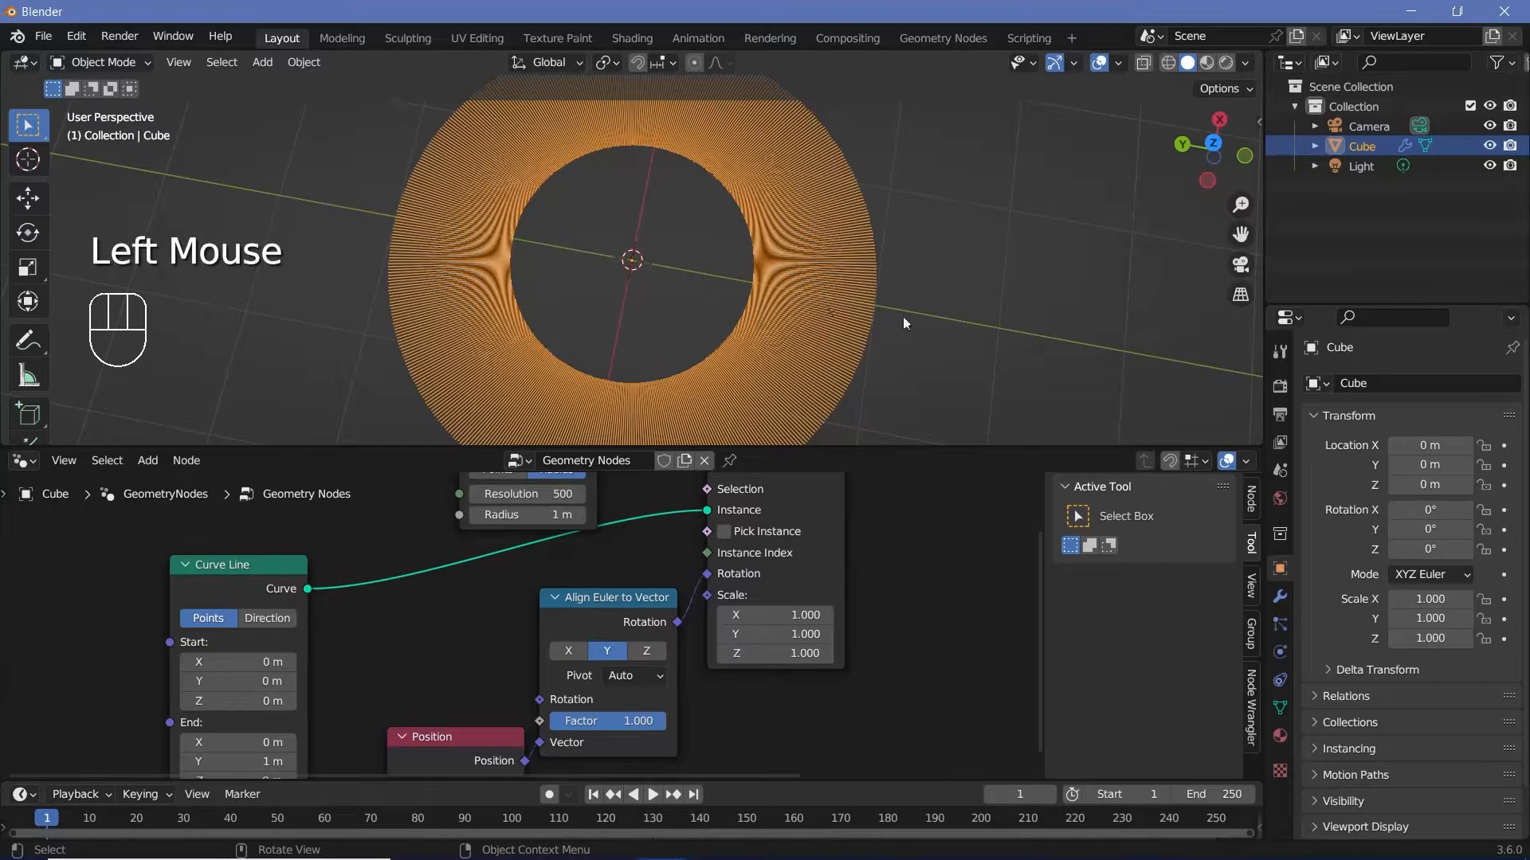
middle_click_drag(701, 327, 693, 185)
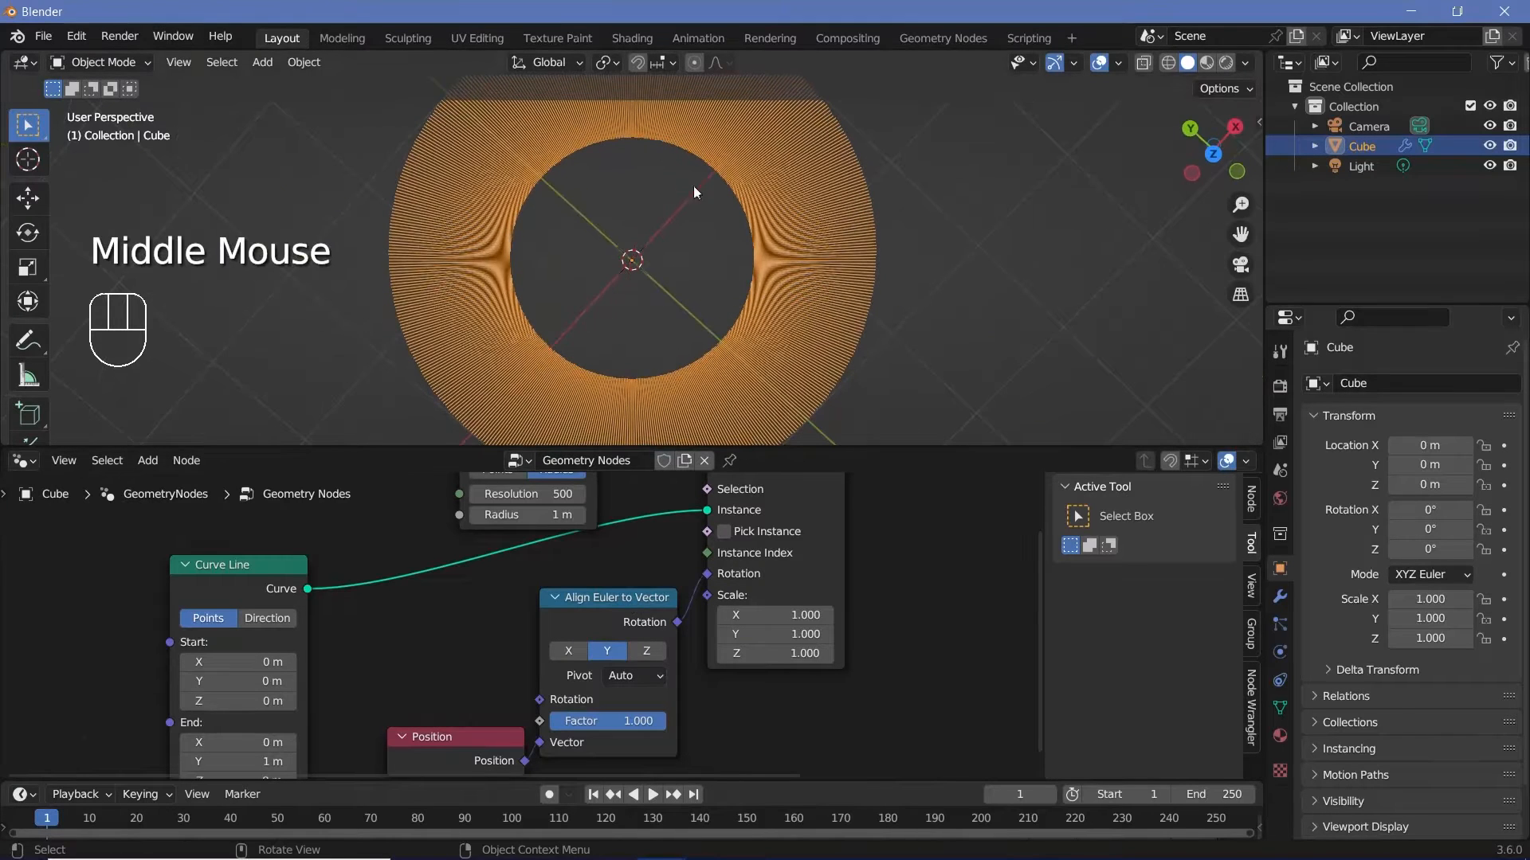
- Set the Curve Circle's radius to 0.3 m and move the node away from Instance on Points
middle_click_drag(557, 542, 562, 588)
left_click_drag(558, 560, 513, 560, "shift")
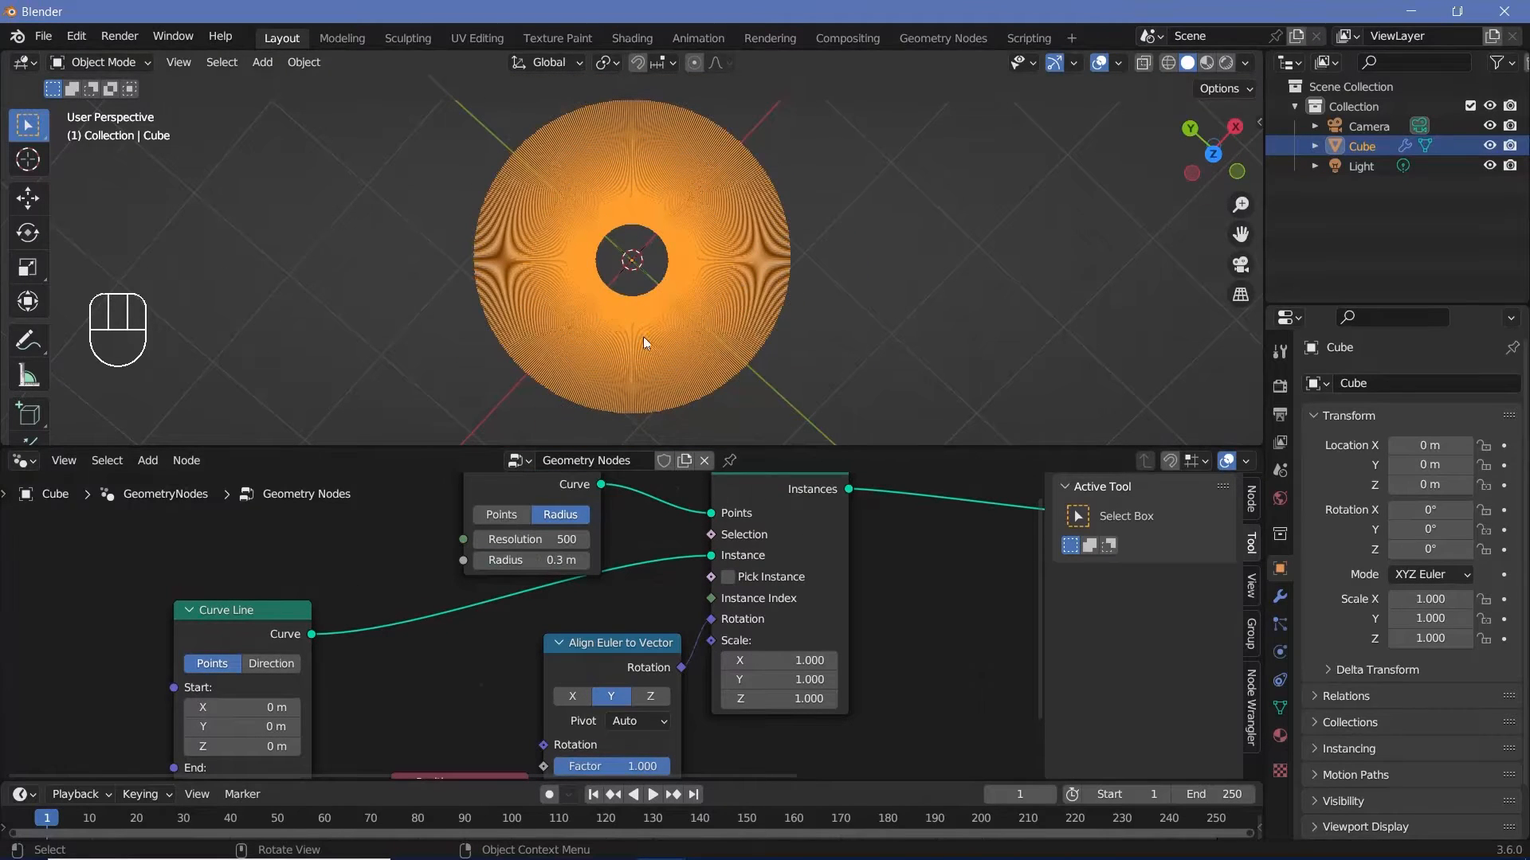
middle_click_drag(646, 343, 749, 262)
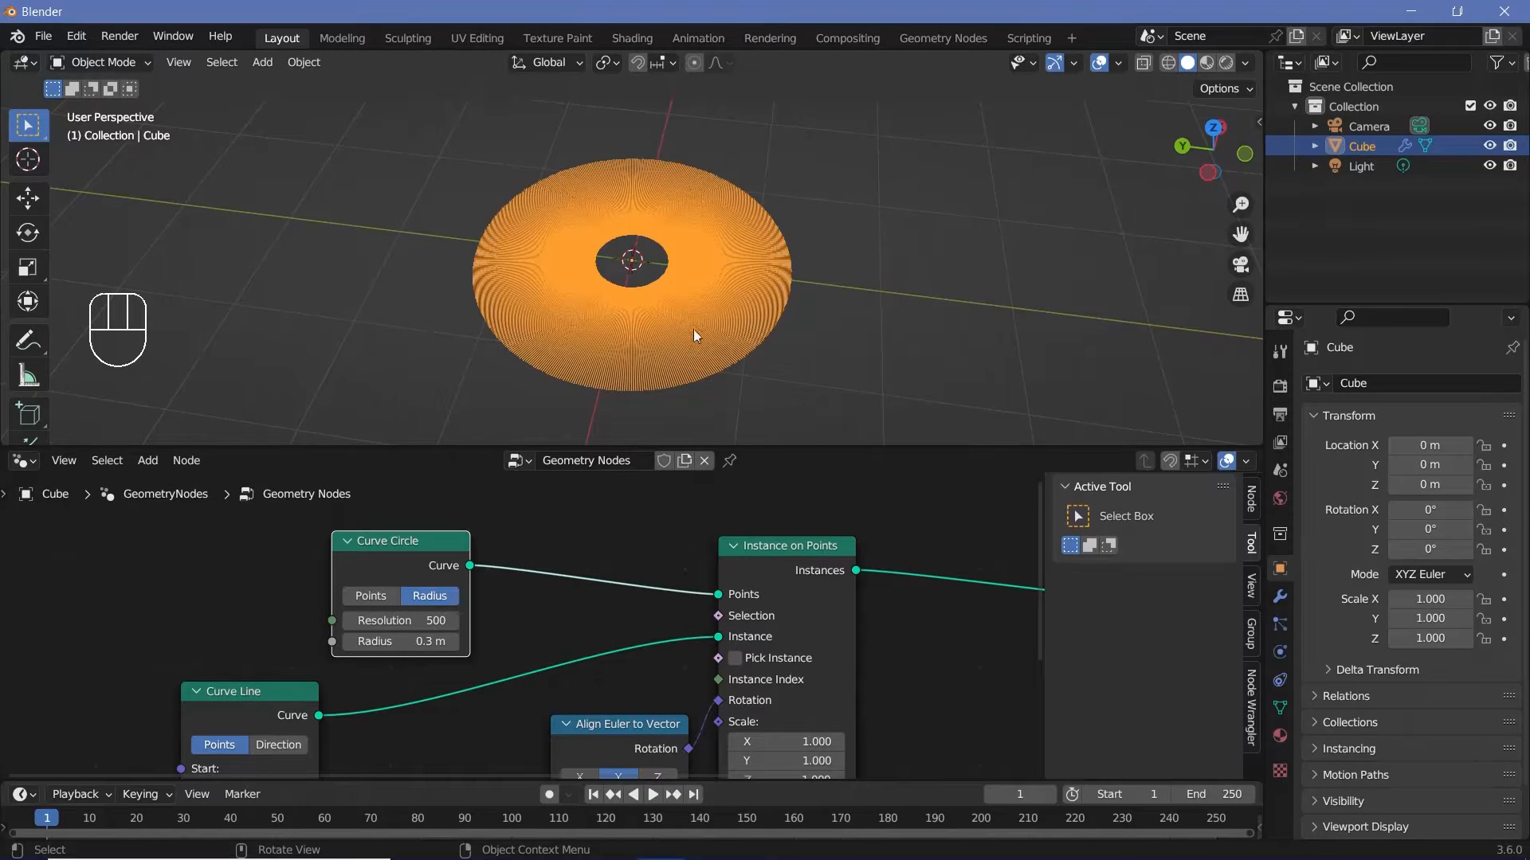
middle_click_drag(636, 303, 647, 240)
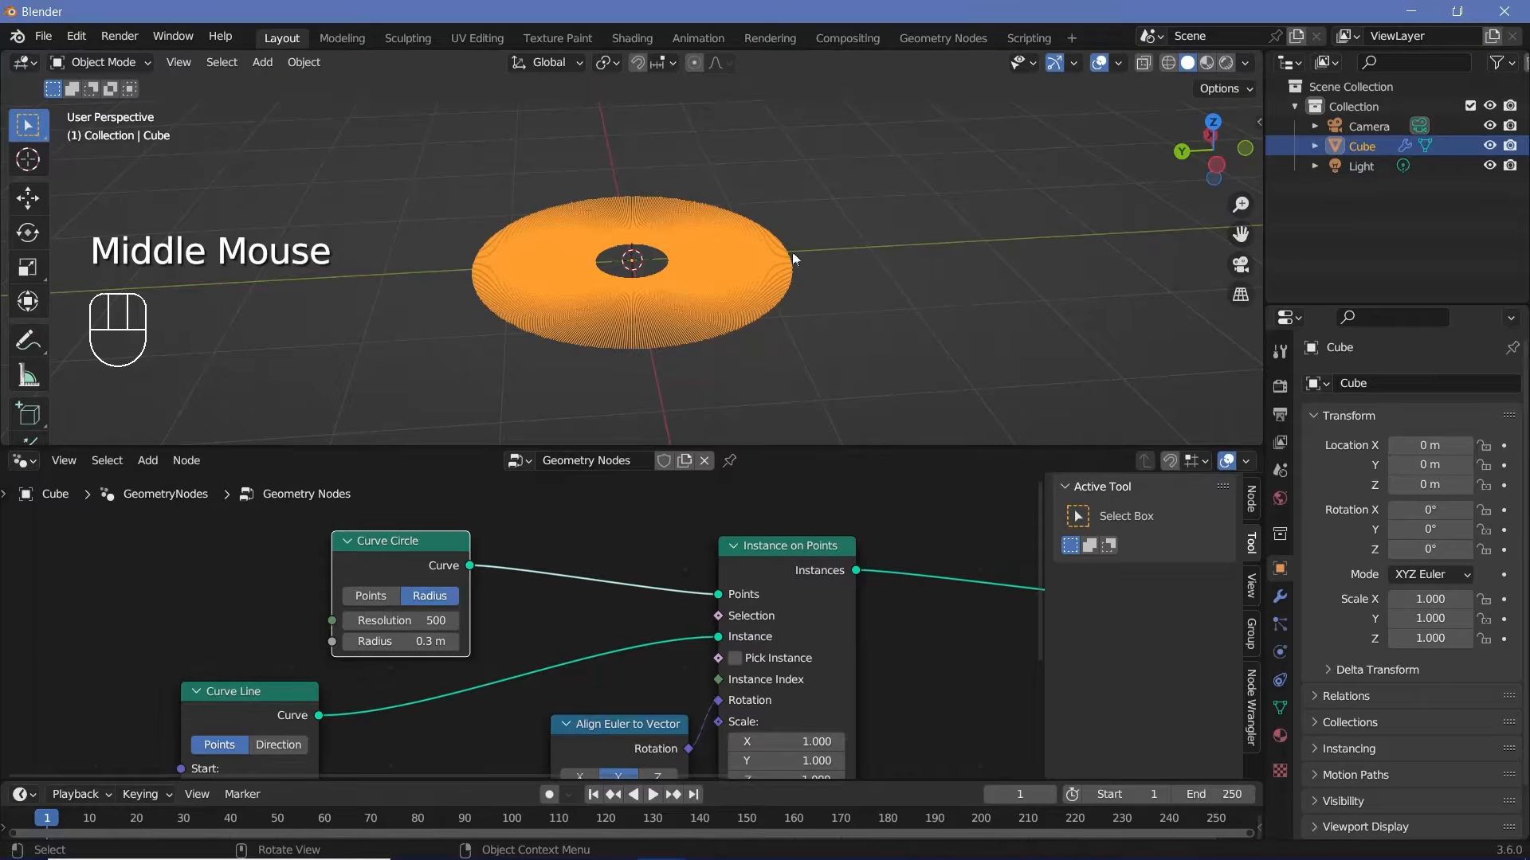
- Insert a Resample Curve node between Instance on Points and Group Output, with a count of 100
middle_click_drag(1005, 616, 707, 581)
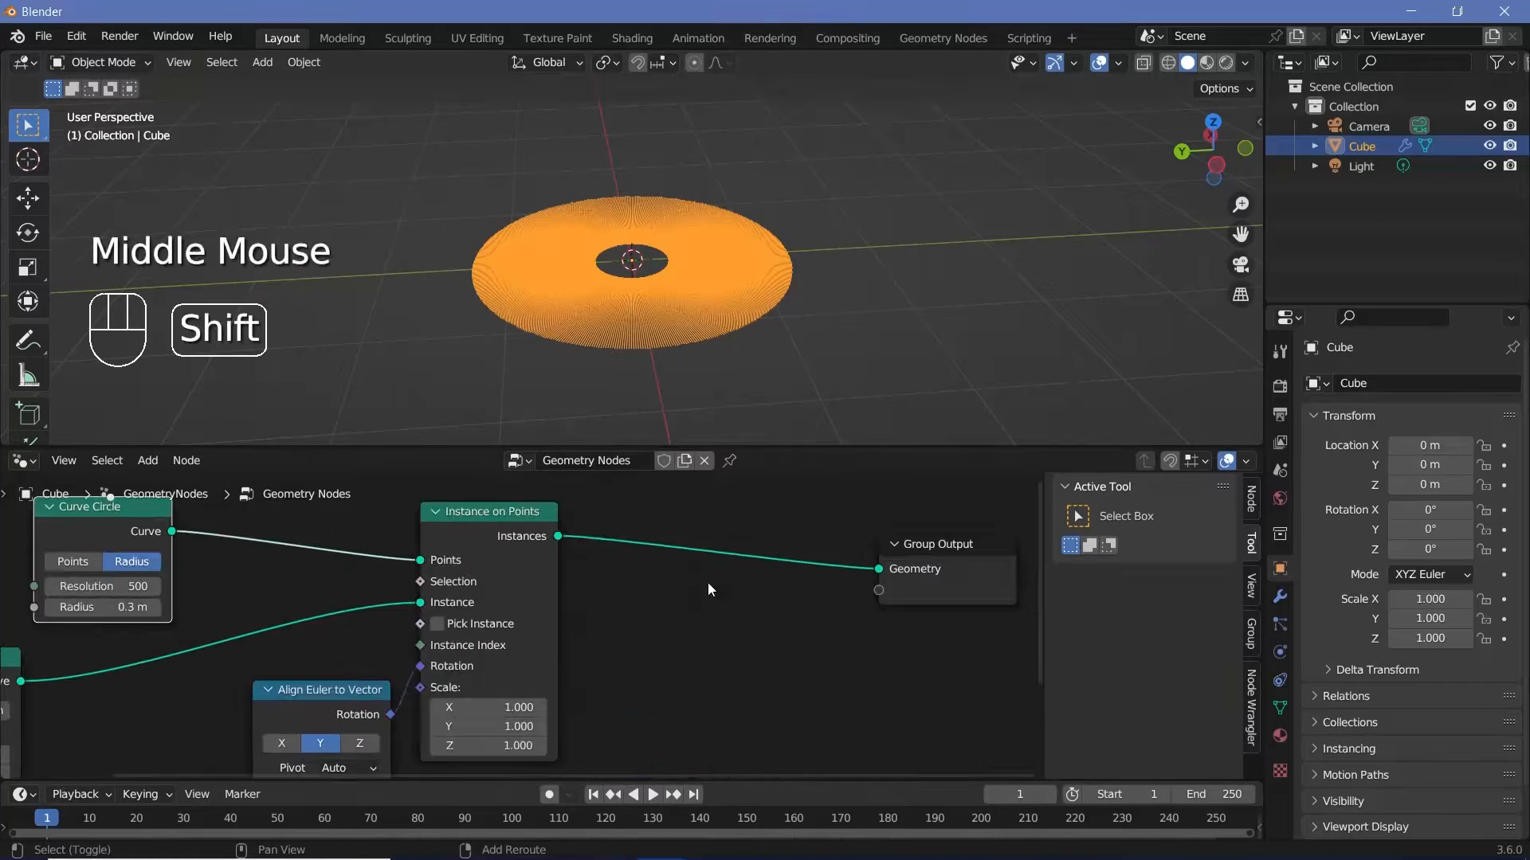
key("shift+a")
left_click(651, 423)
type("resamp")
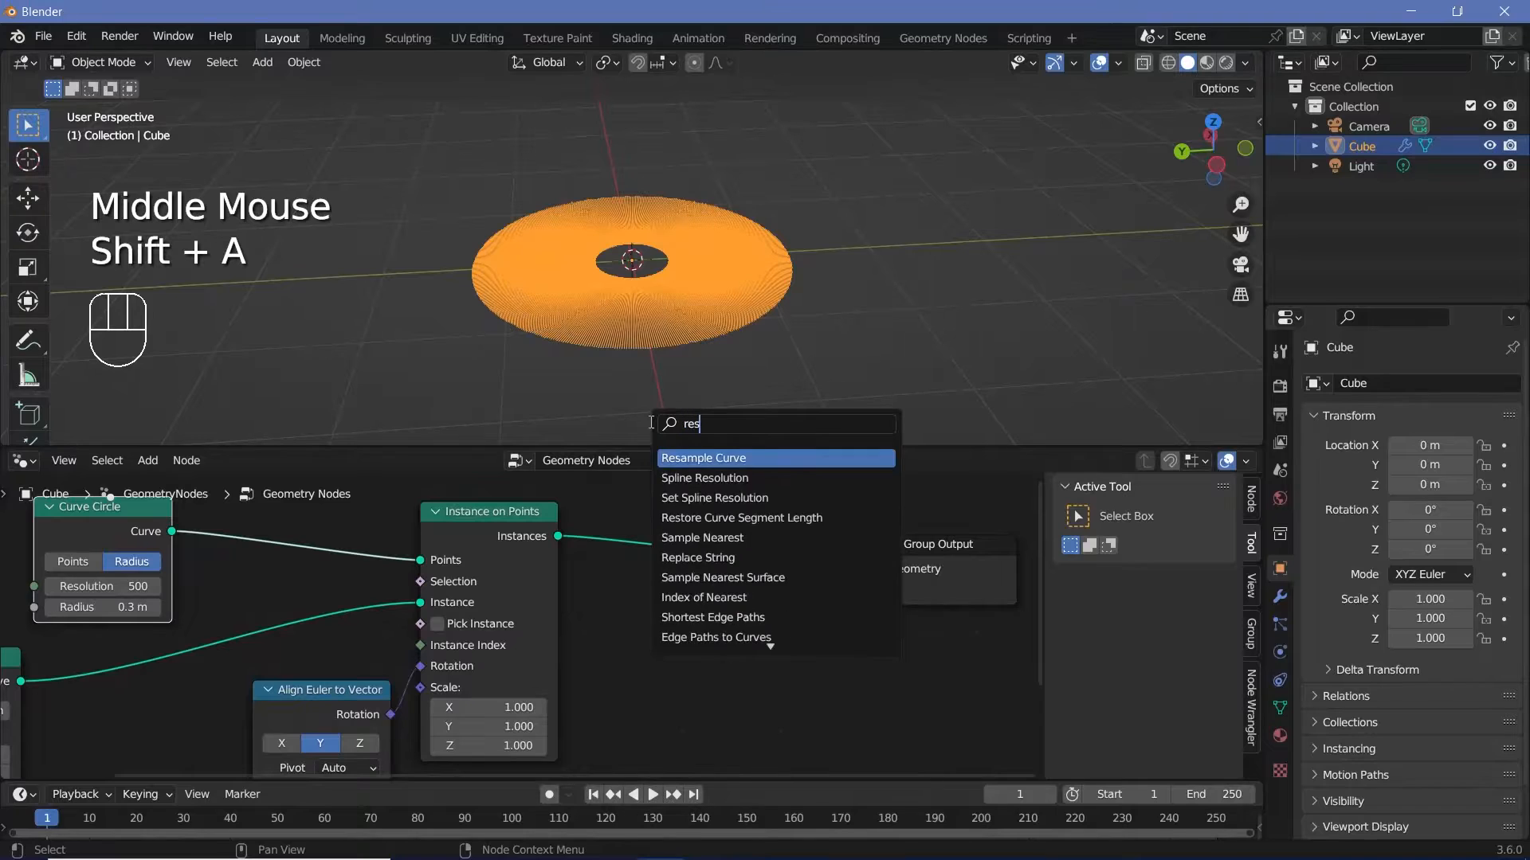
left_click(732, 458)
left_click(696, 524)
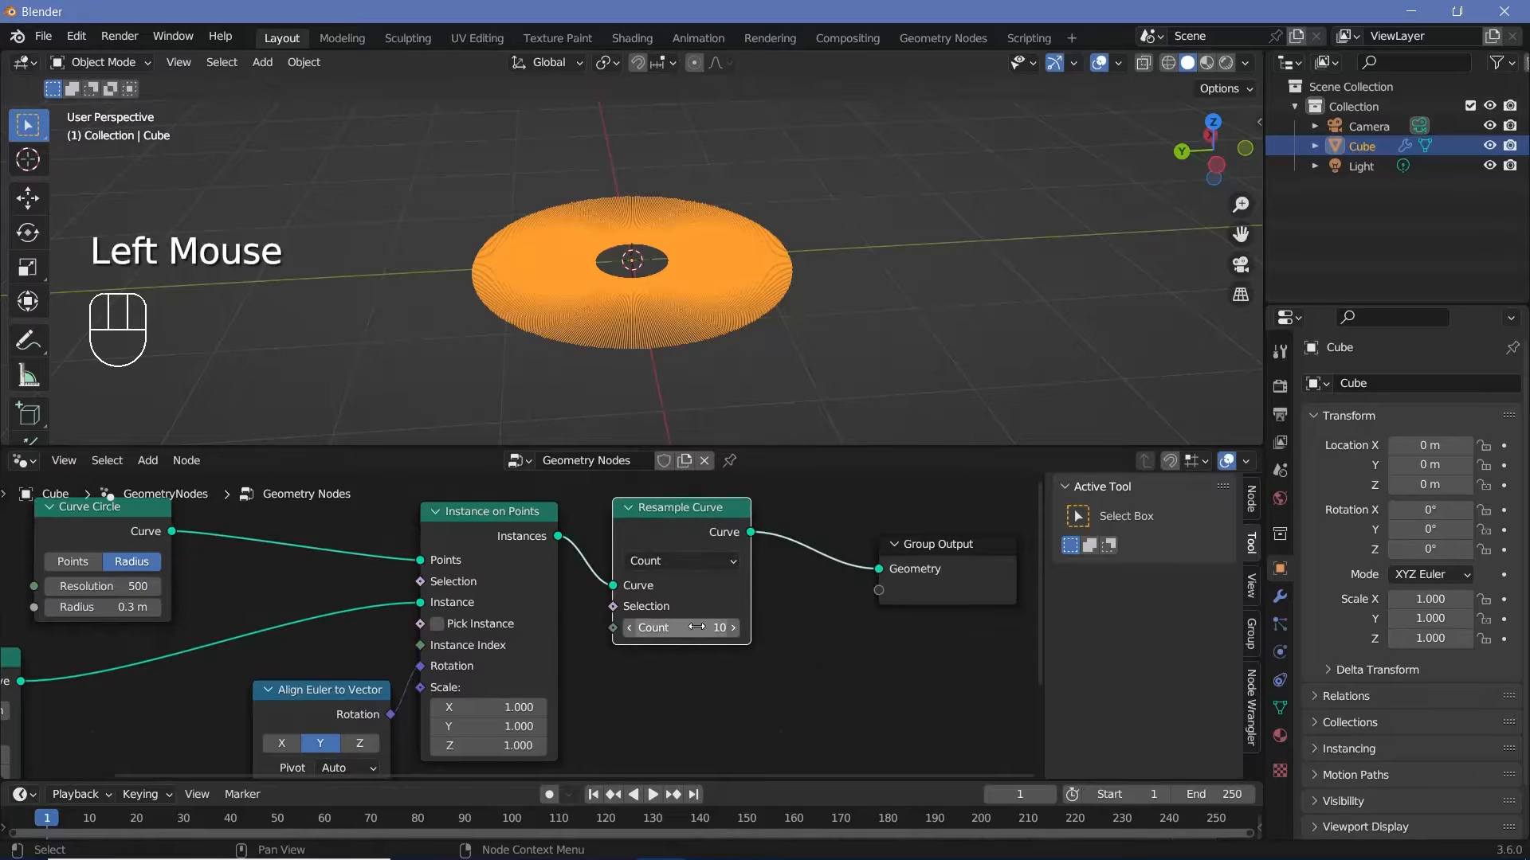
double_click(695, 625)
type("0")
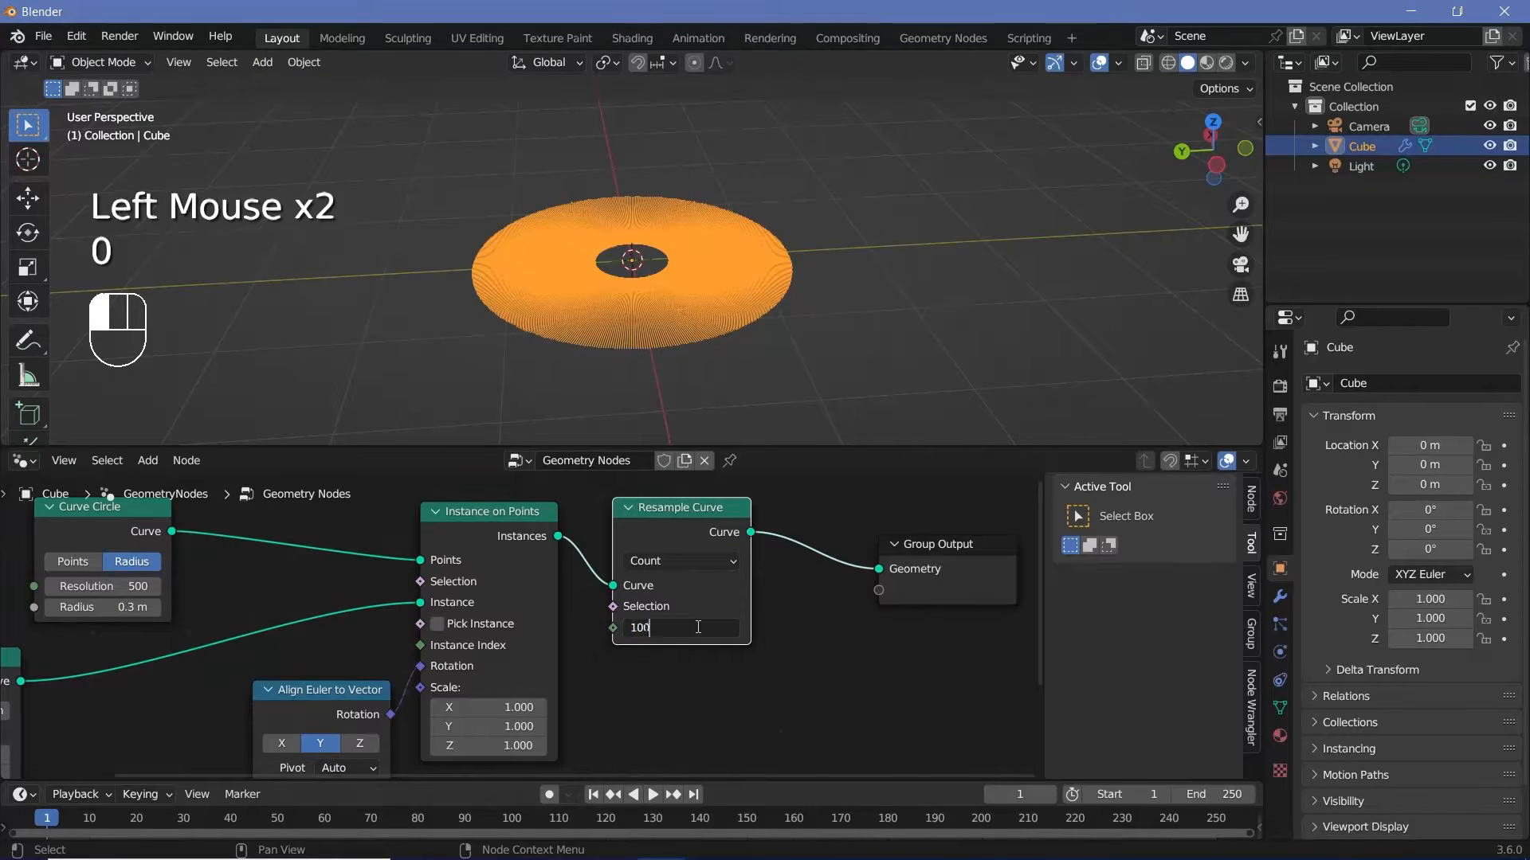
- Move Group Output farther from Resample Curve and set the Resample Curve count to 50
middle_click_drag(911, 561, 542, 619)
left_click_drag(543, 619, 915, 607)
middle_click_drag(317, 697, 461, 651)
left_click(458, 650)
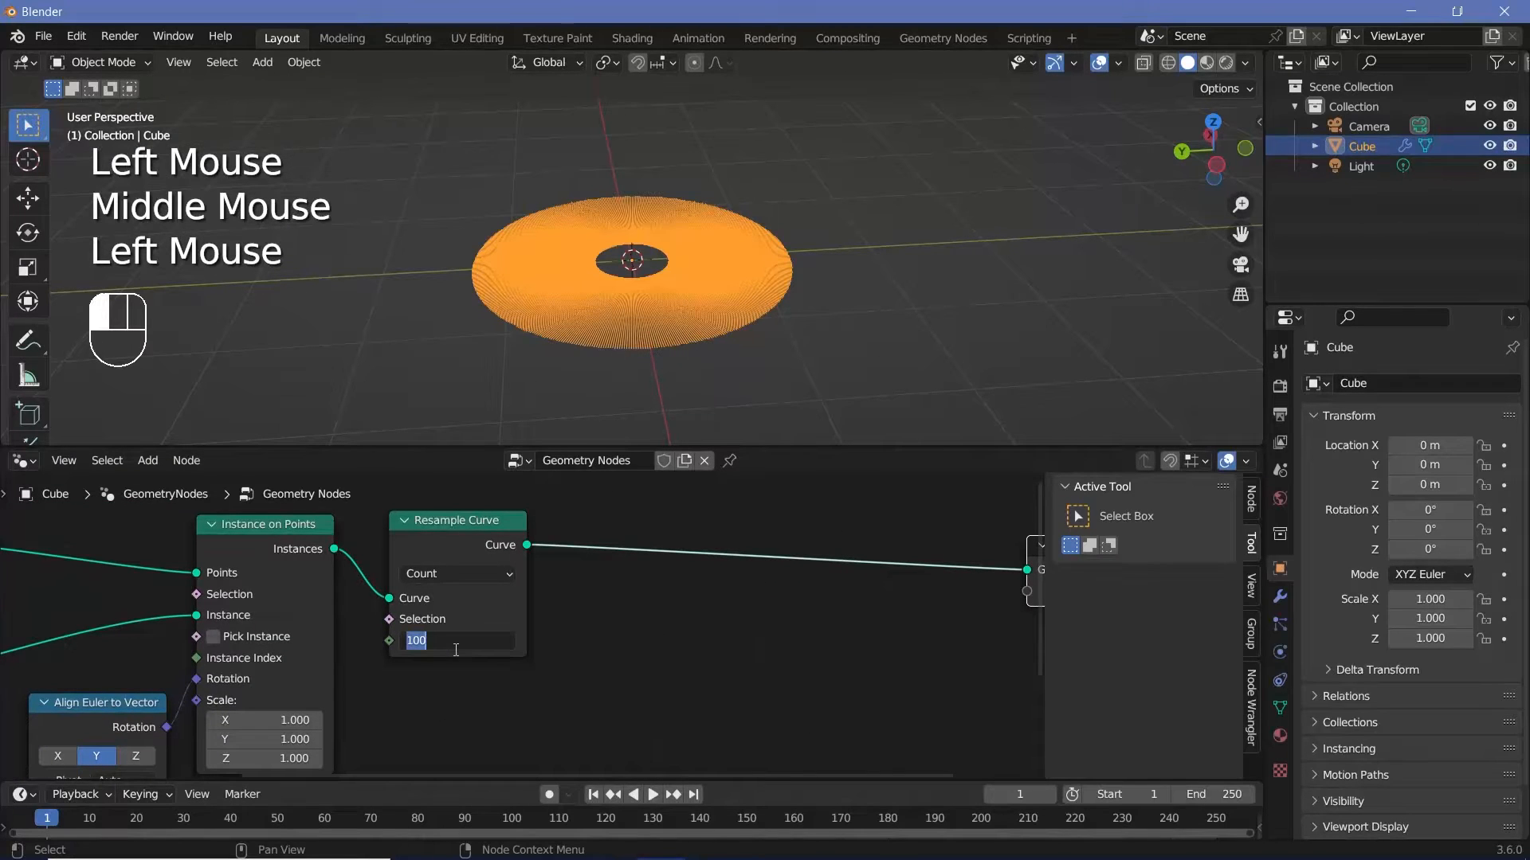
type("50")
key("Return")
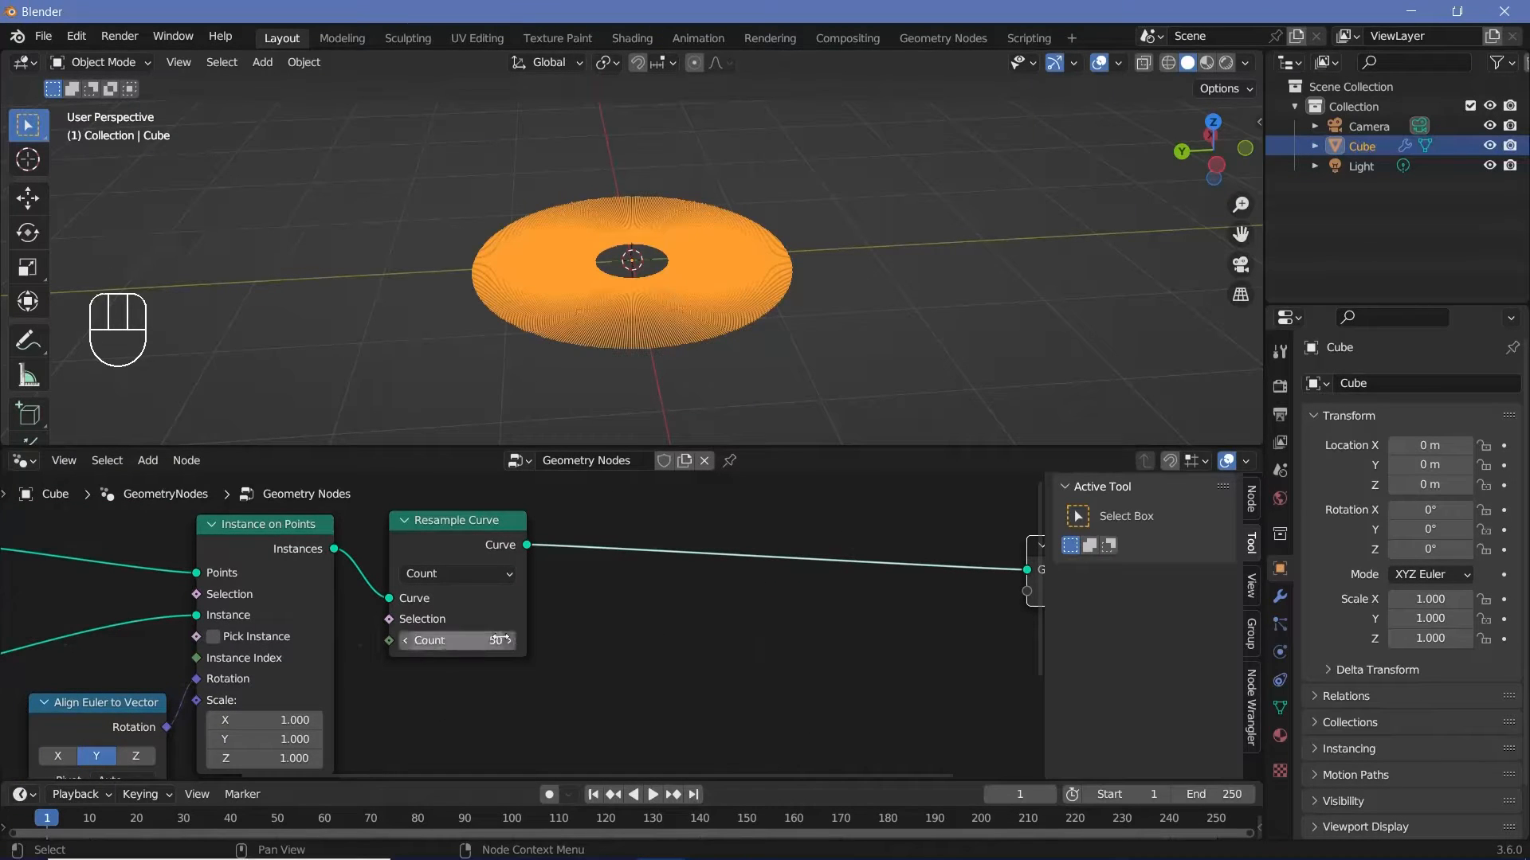
- Sketch an arched annotation stroke above one half of the disc in side view, and erase it
middle_click_drag(764, 603, 606, 590)
mouse_move(681, 261)
middle_mouse_down()
mouse_move(647, 231)
mouse_move(656, 262)
middle_mouse_up()
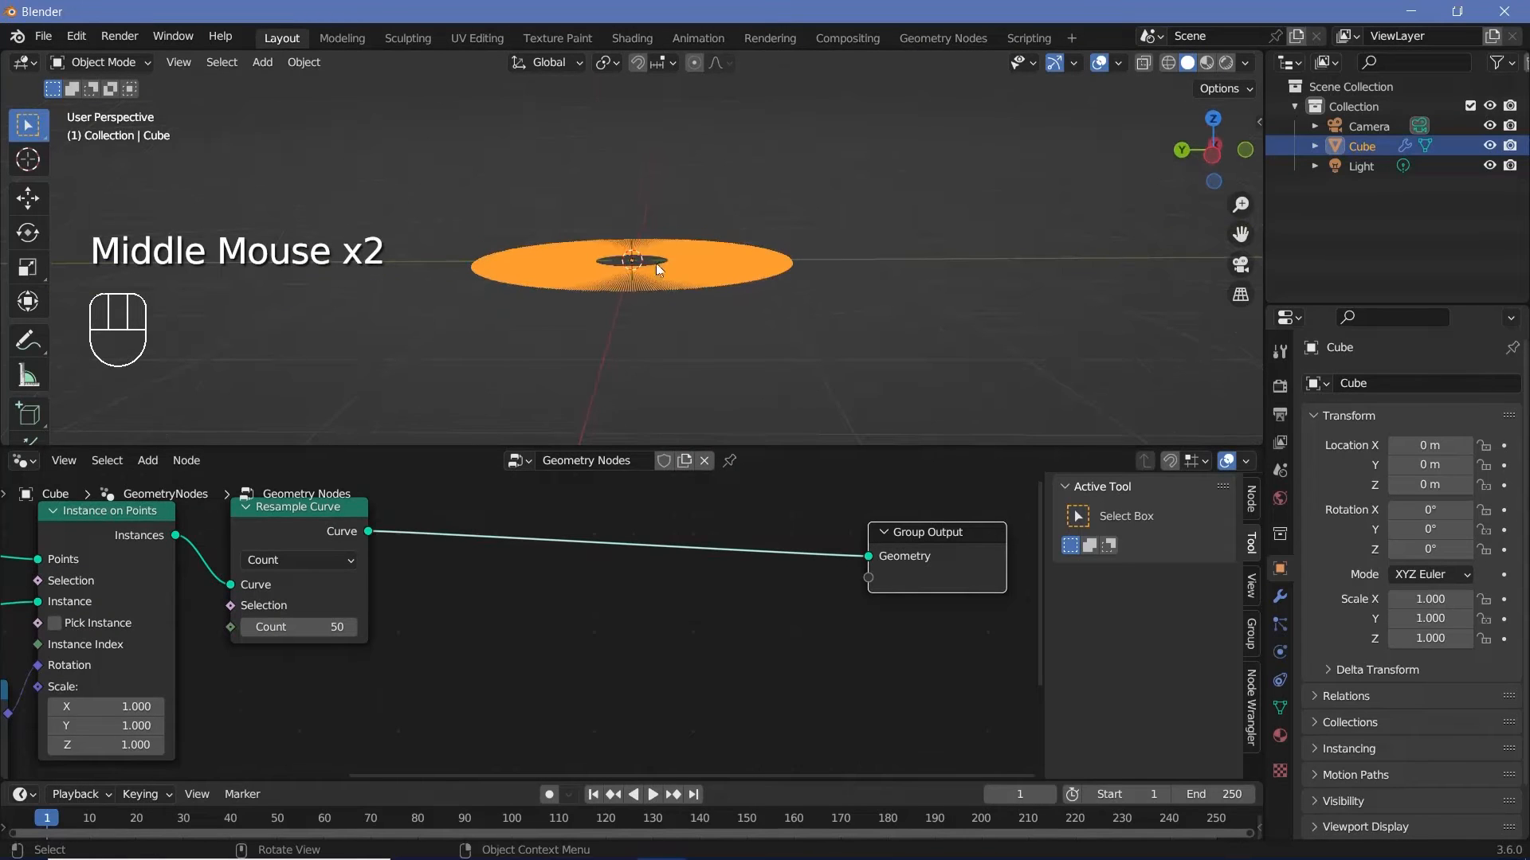
key("e")
mouse_move(649, 233)
left_mouse_down()
mouse_move(785, 209)
mouse_move(806, 234)
left_mouse_up()
middle_click_drag(816, 235, 683, 232)
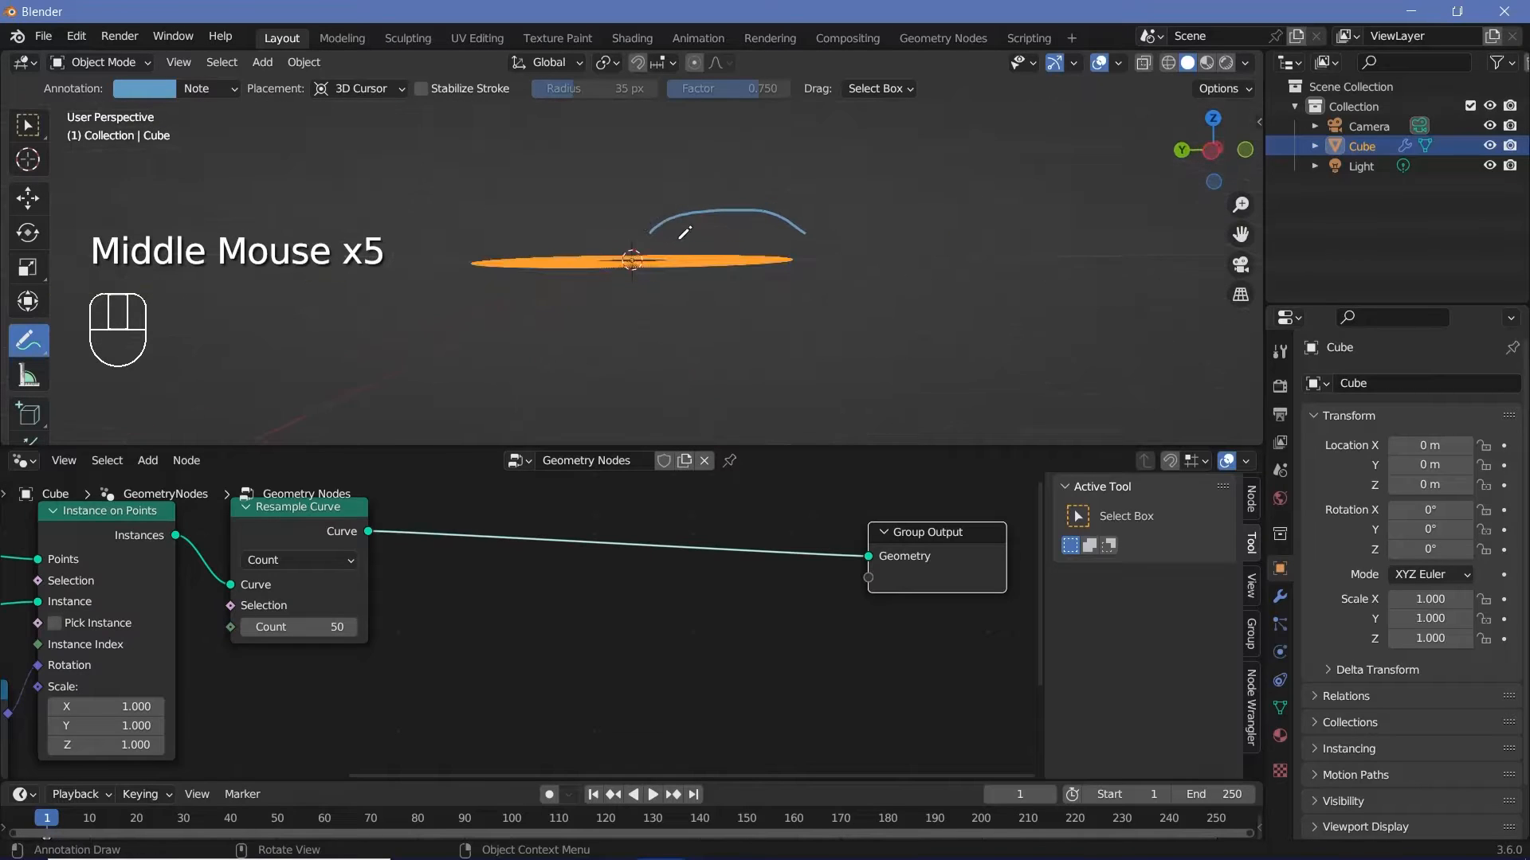
left_click_drag(853, 241, 813, 223, "ctrl")
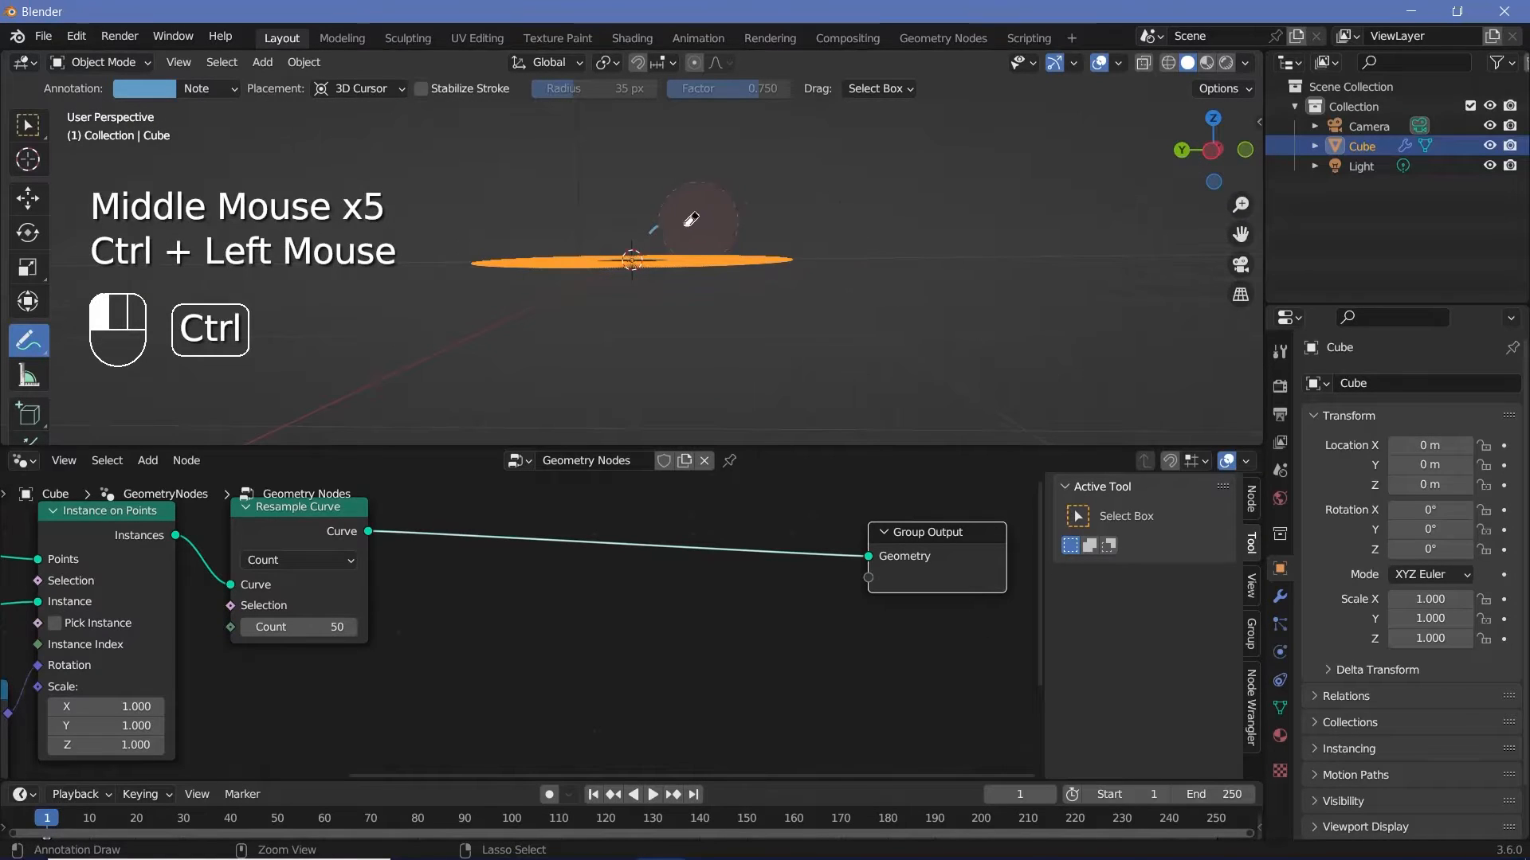
middle_click_drag(546, 324, 623, 263)
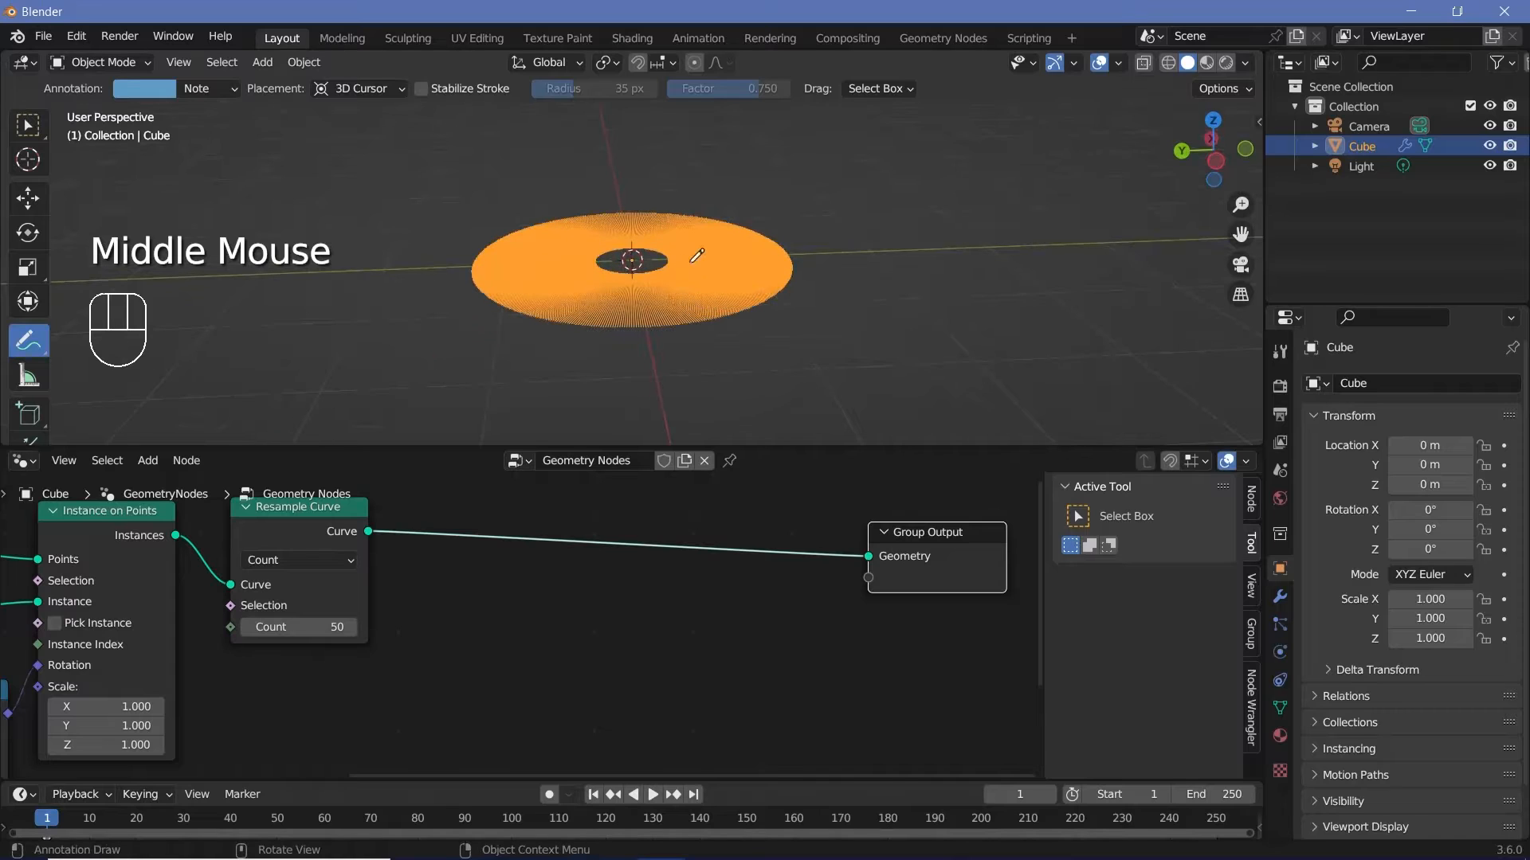
- Insert a Set Position node between Resample Curve and Group Output
middle_click_drag(556, 581, 572, 603)
key("shift+a")
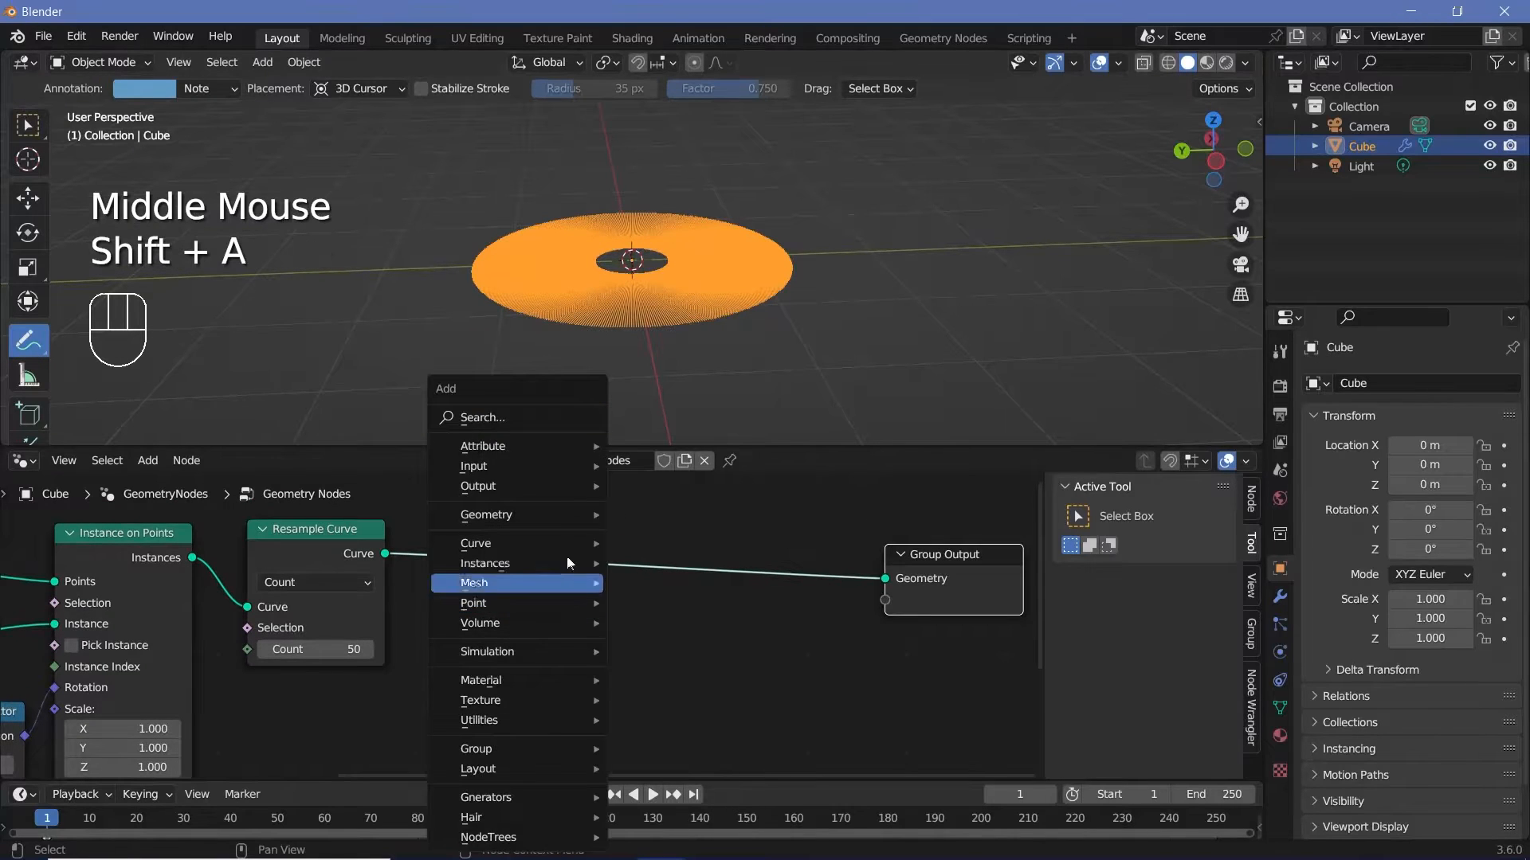
left_click(548, 415)
type("set pos")
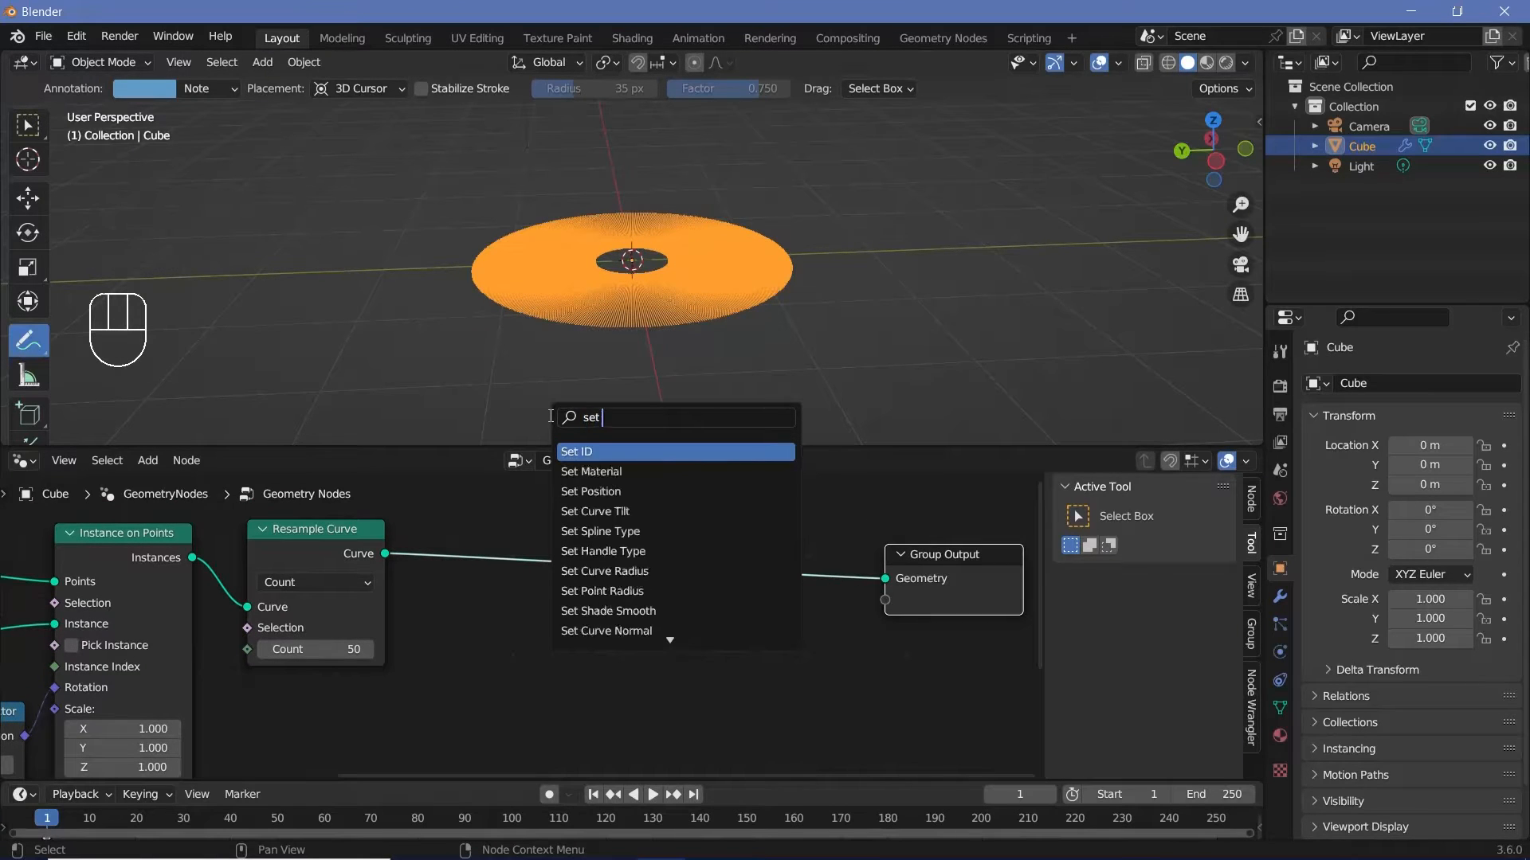
key("Return")
left_click(729, 595)
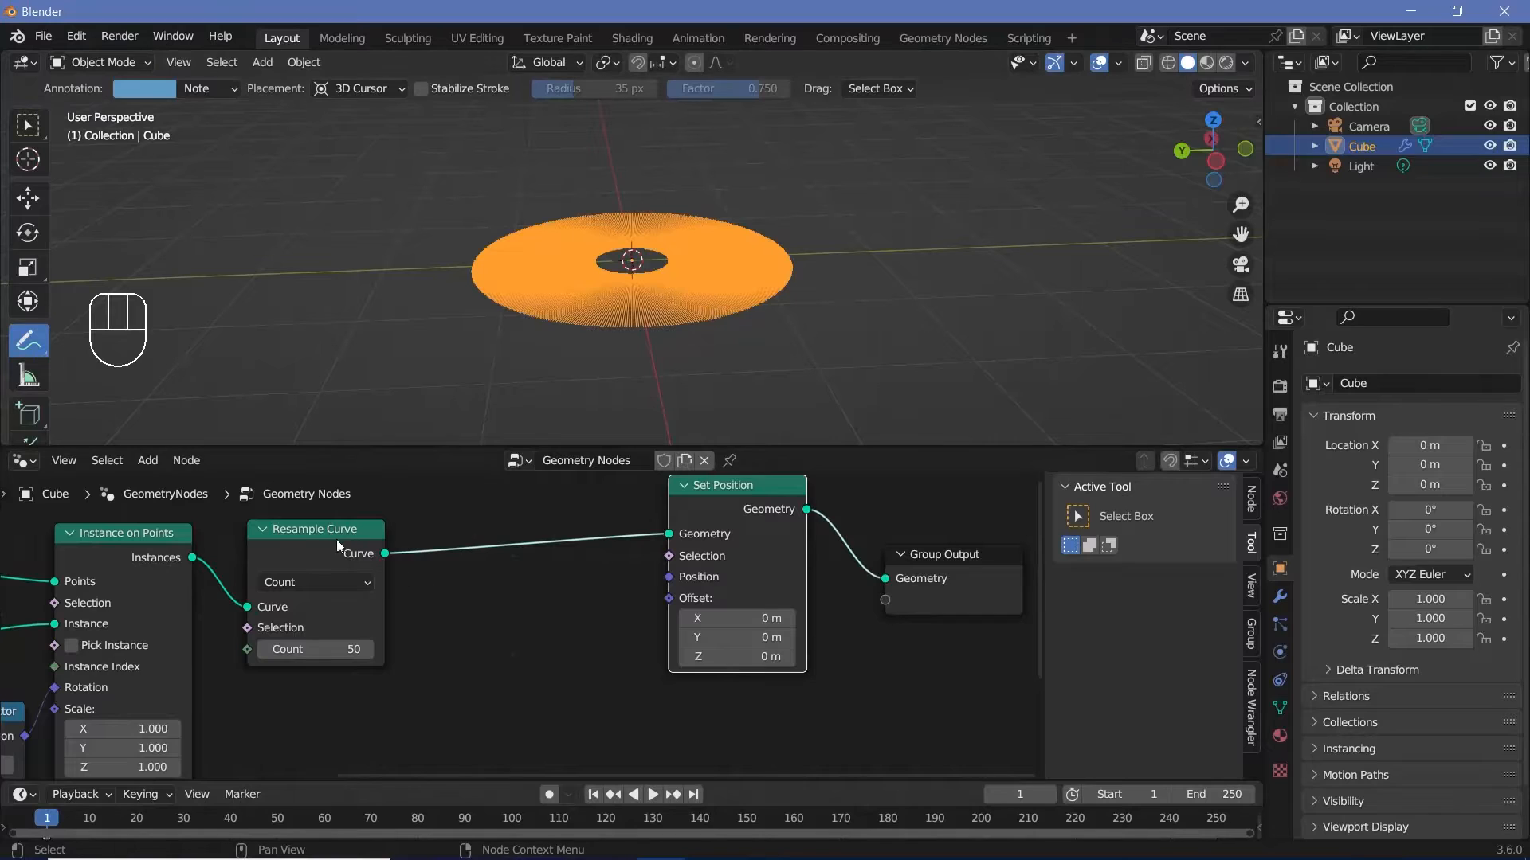
- Insert a Realize Instances node between Resample Curve and Set Position, and move Set Position and Group Output farther from it
middle_click_drag(231, 553, 329, 565)
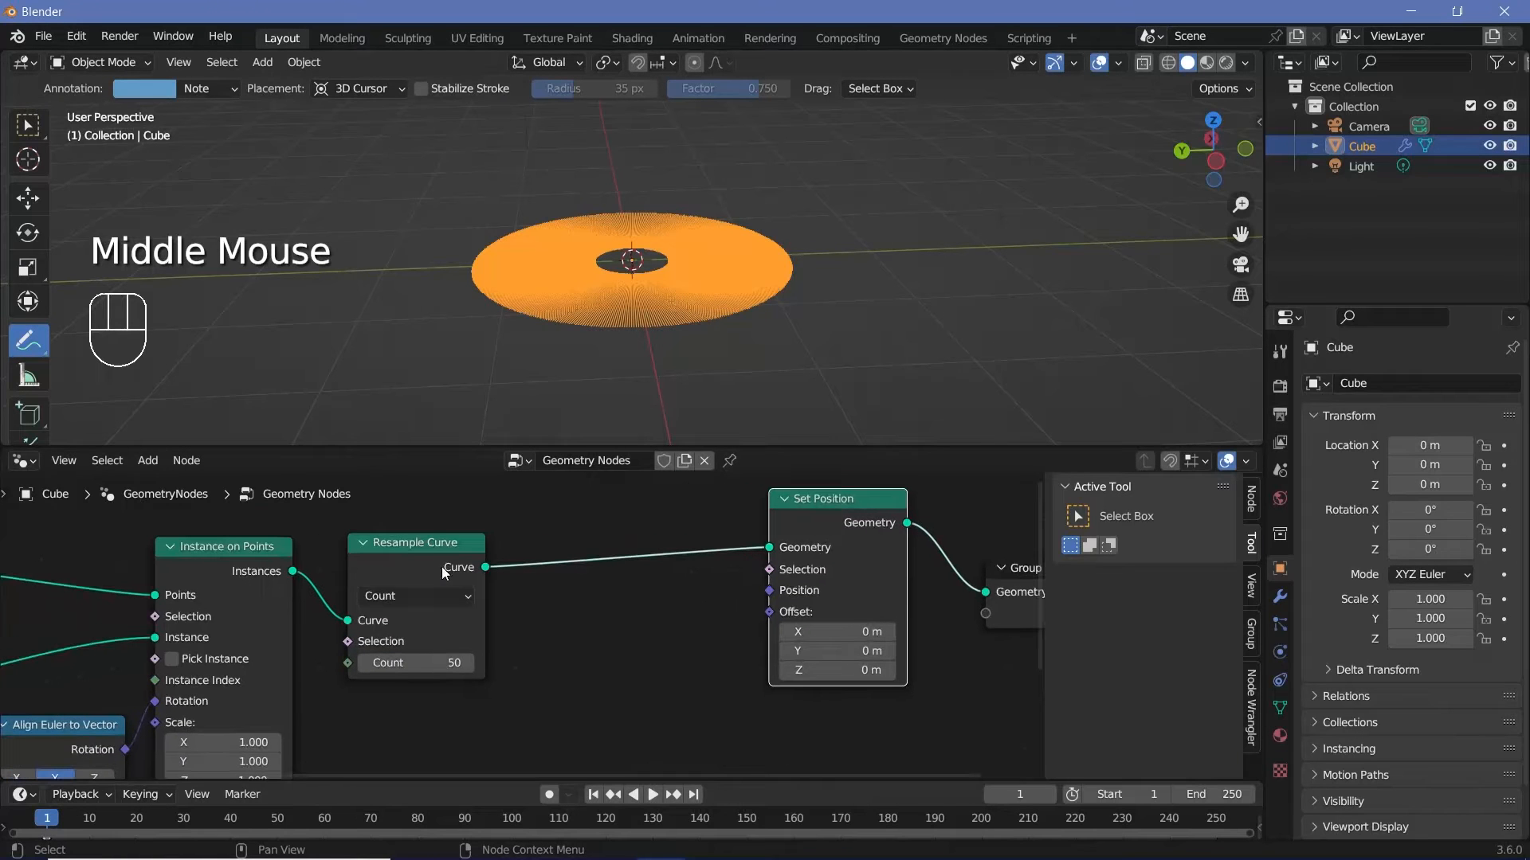
key("w")
key("shift+a")
type("rea")
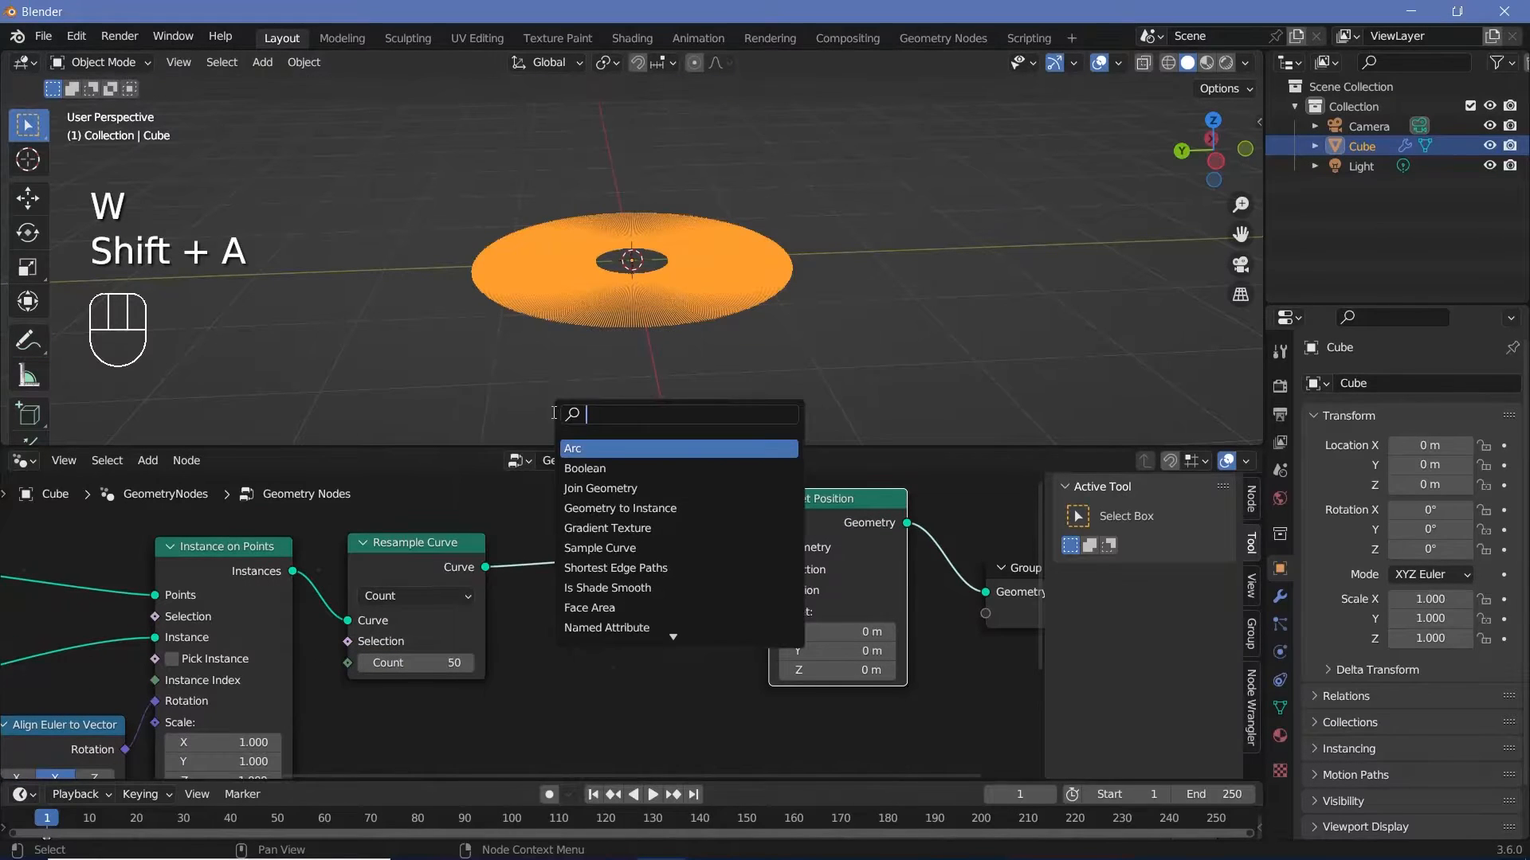
type("lls")
left_click(575, 450)
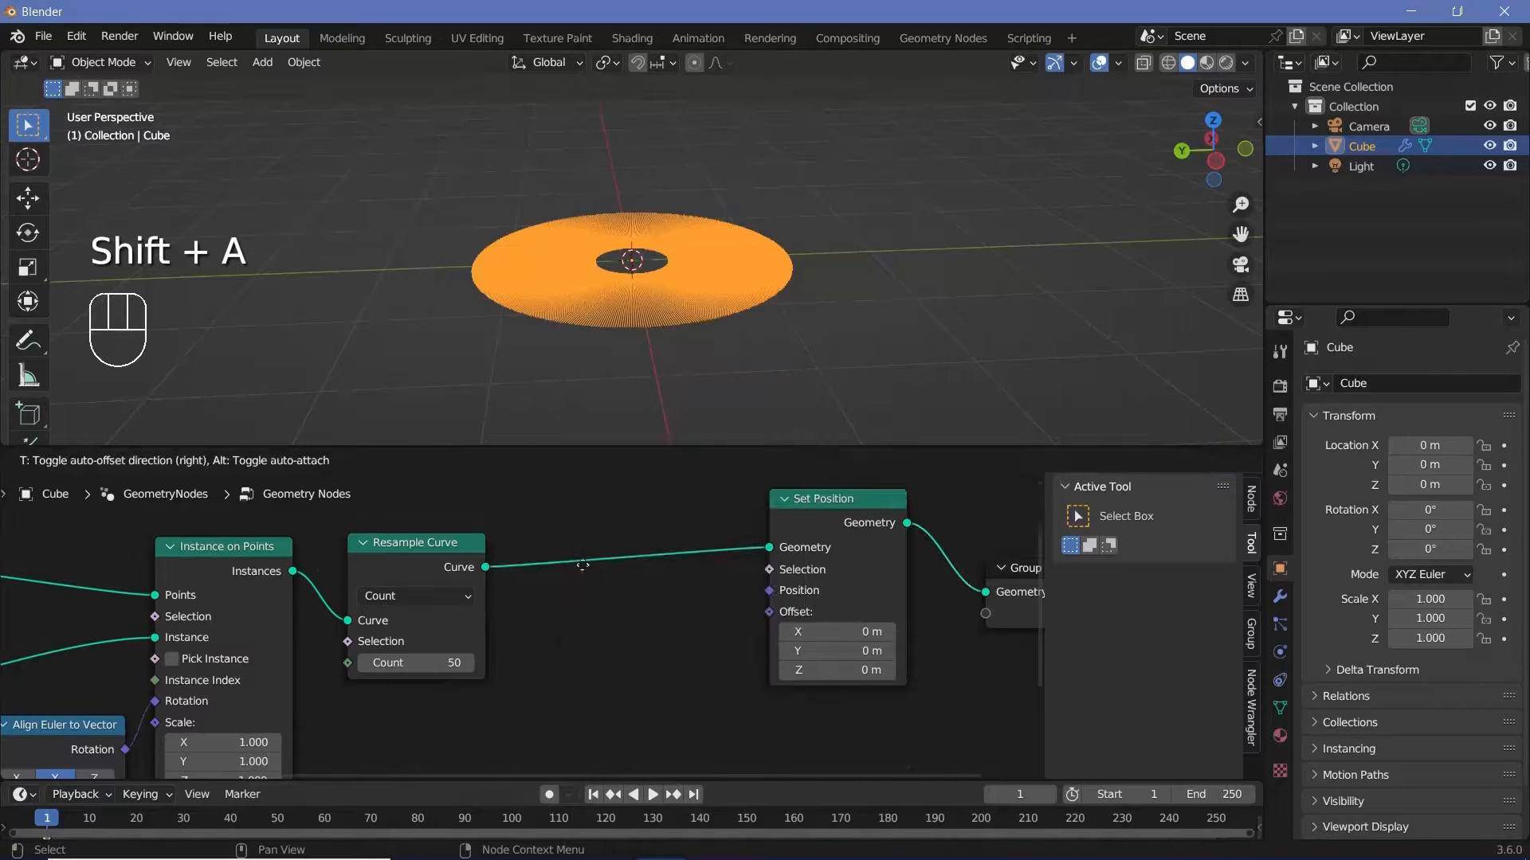
left_click(572, 593)
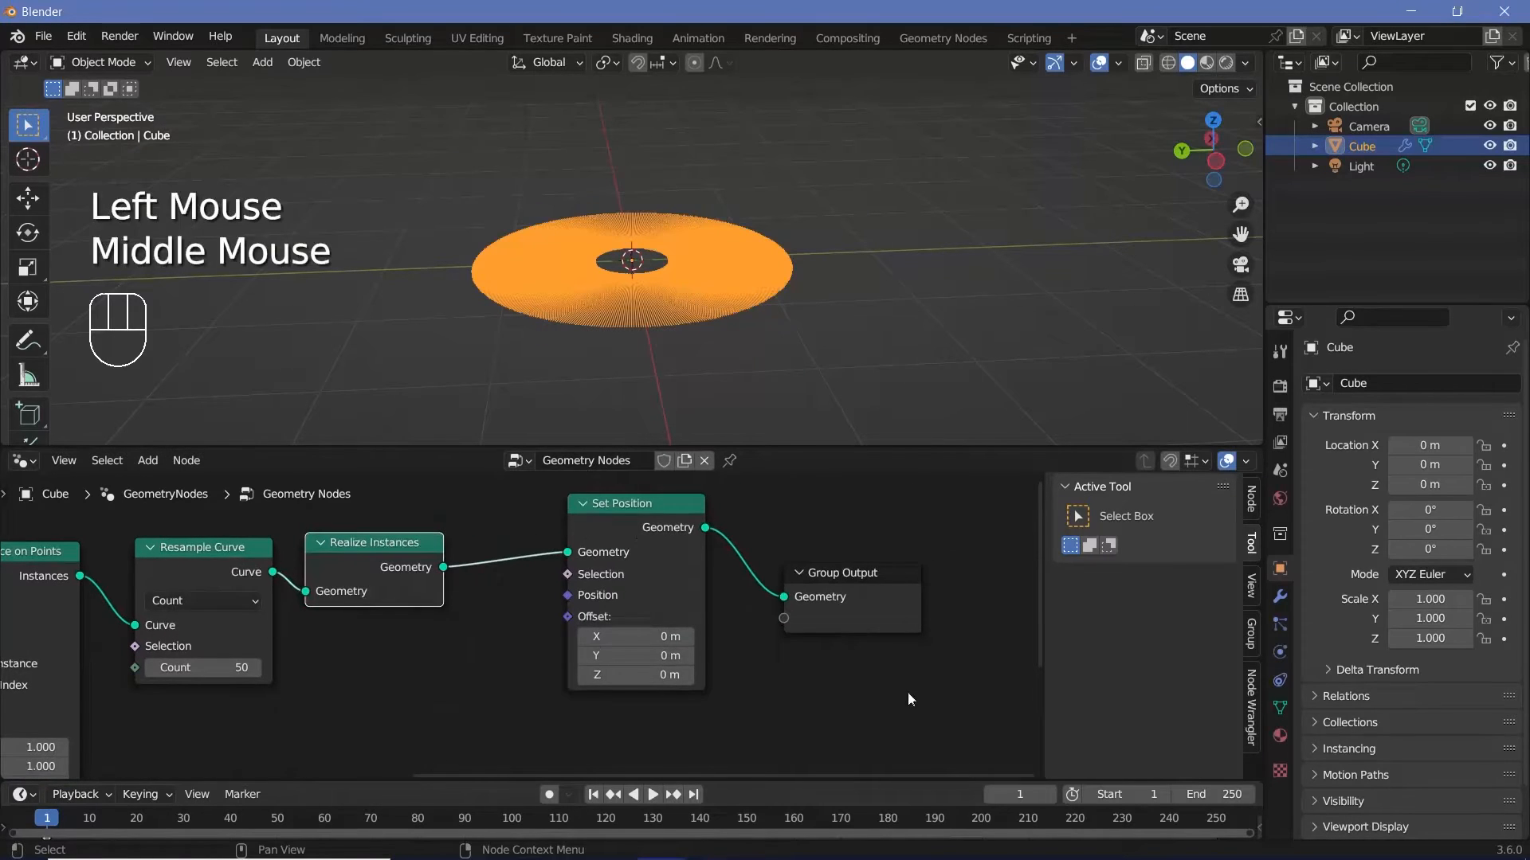
left_click_drag(911, 700, 835, 605)
- Add a Combine XYZ node and connect its Vector output to the Offset input of Set Position
middle_click_drag(835, 605, 766, 555)
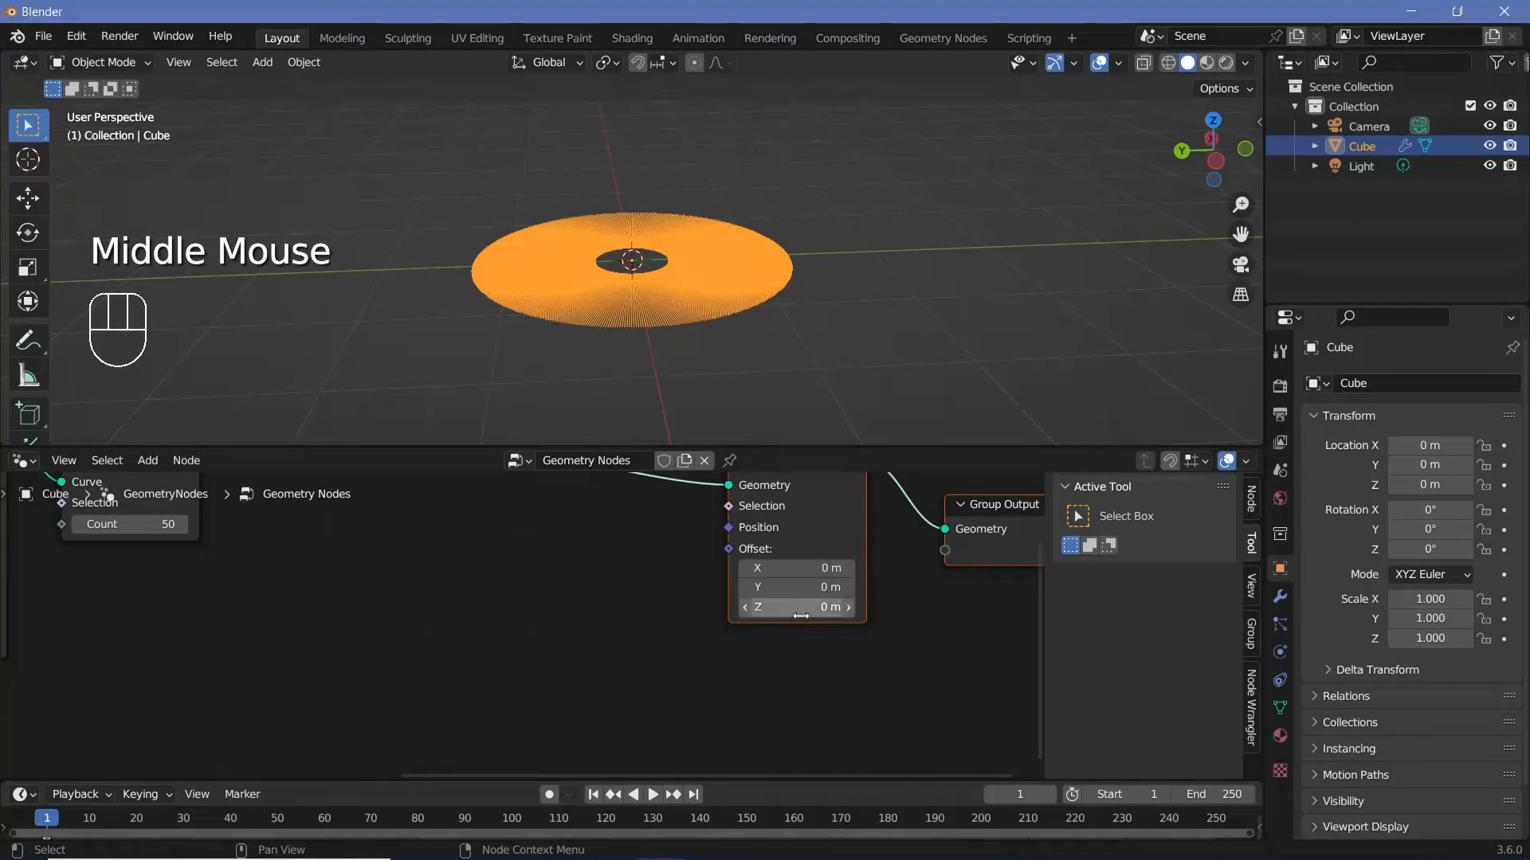
key("shift+a")
left_click(490, 416)
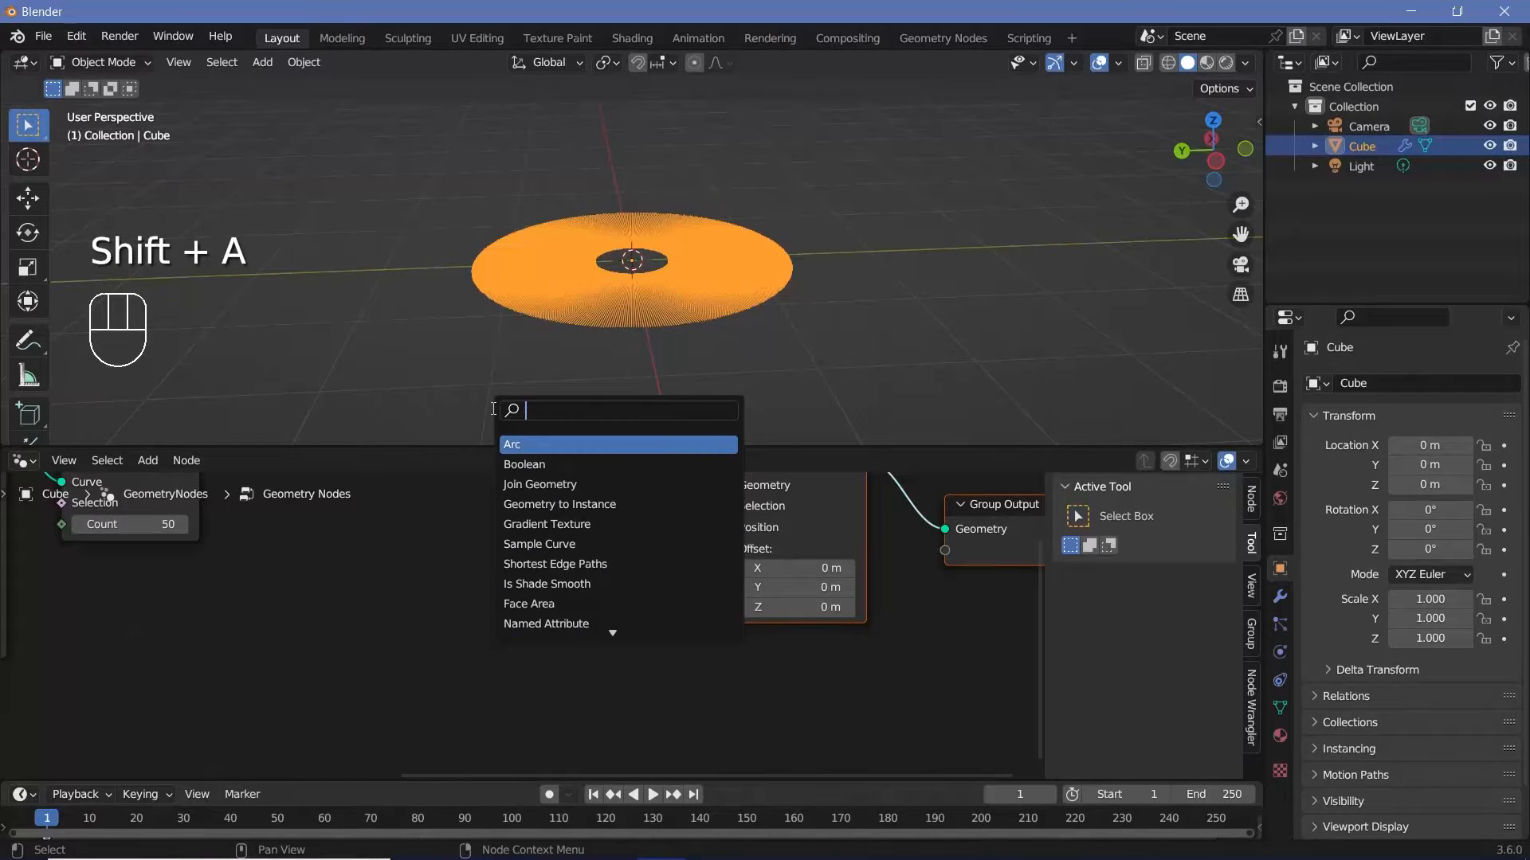
type("combine")
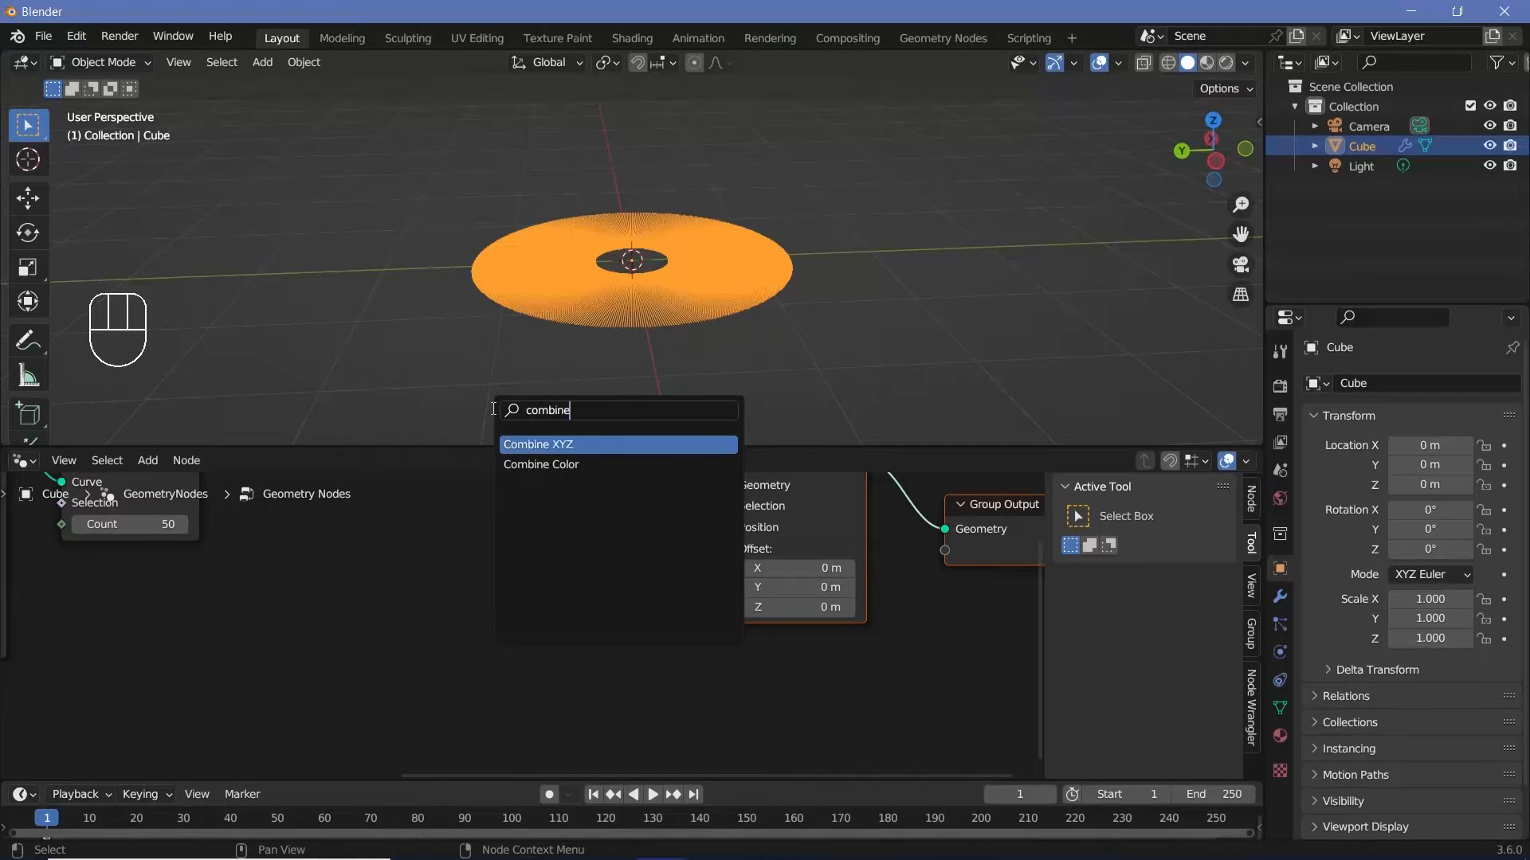
key("Return")
left_click(582, 572)
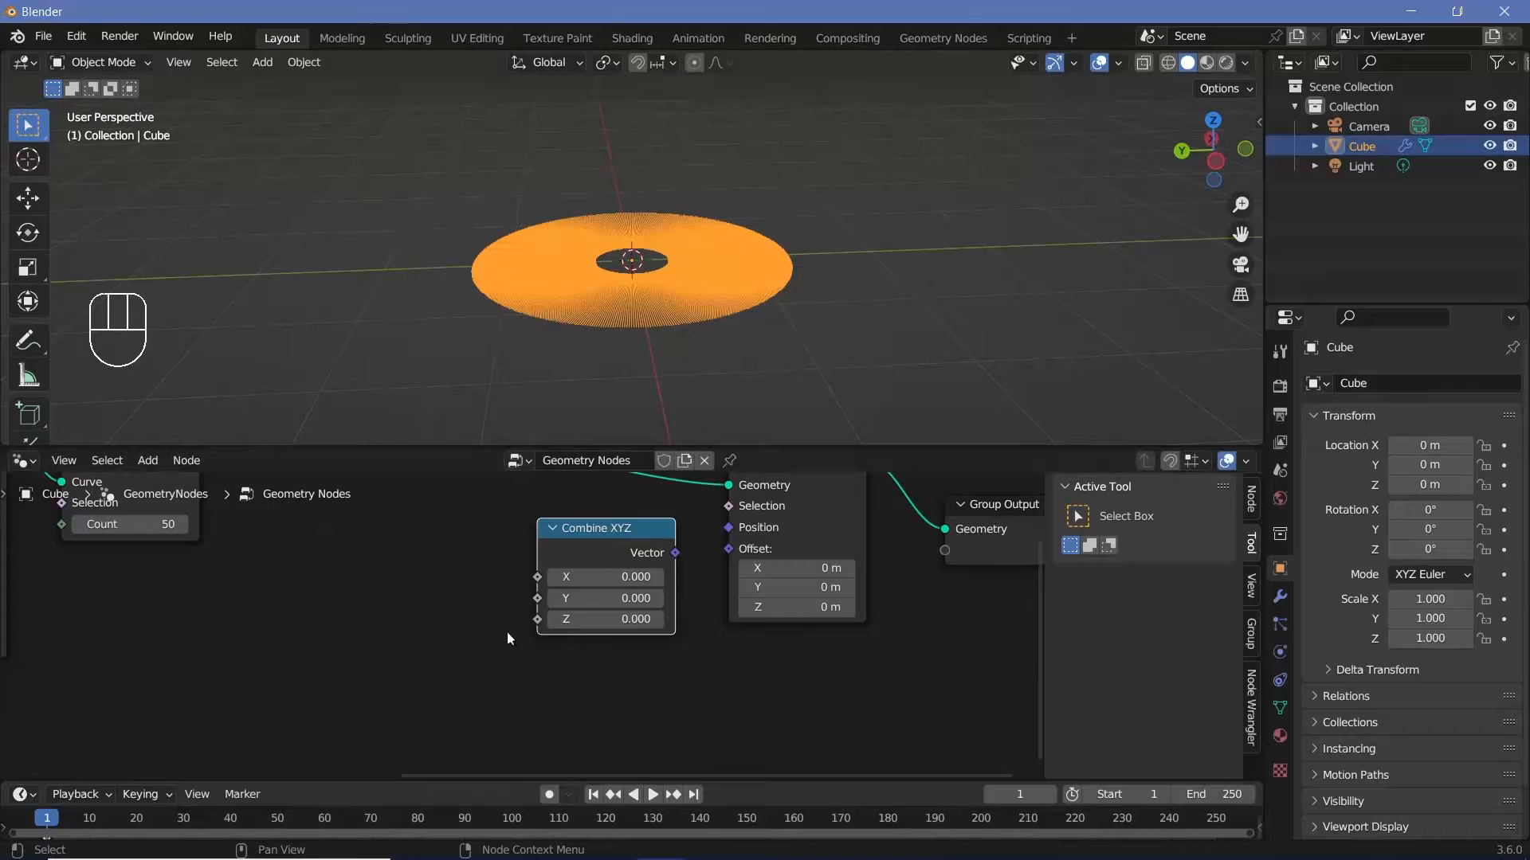
left_click_drag(675, 552, 728, 549)
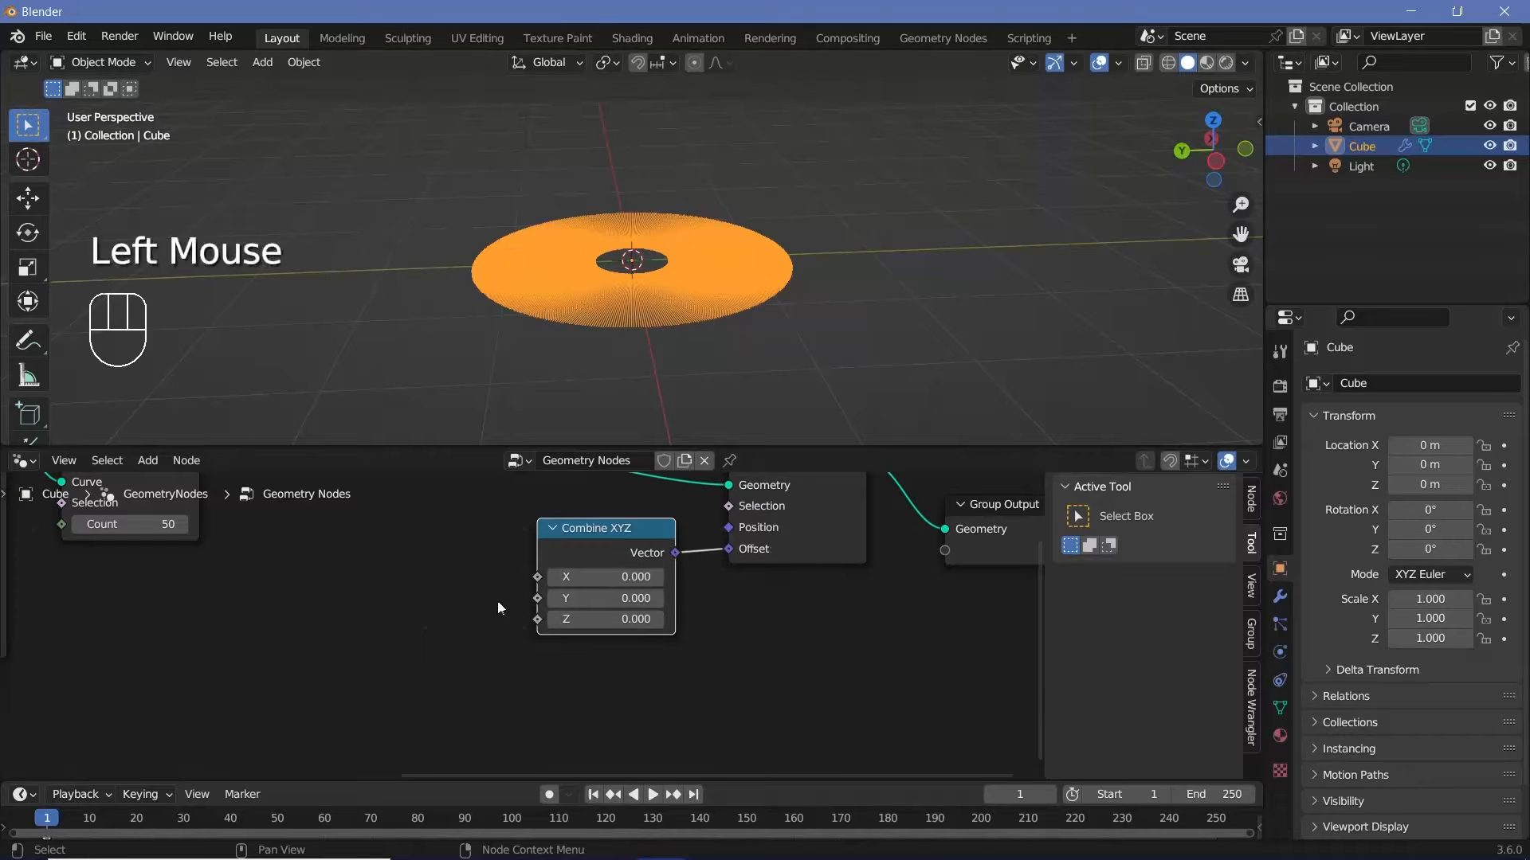
- Add a Position input node in the free space before the Combine XYZ node
middle_click_drag(497, 601, 613, 625)
key("shift+a")
left_click(494, 419)
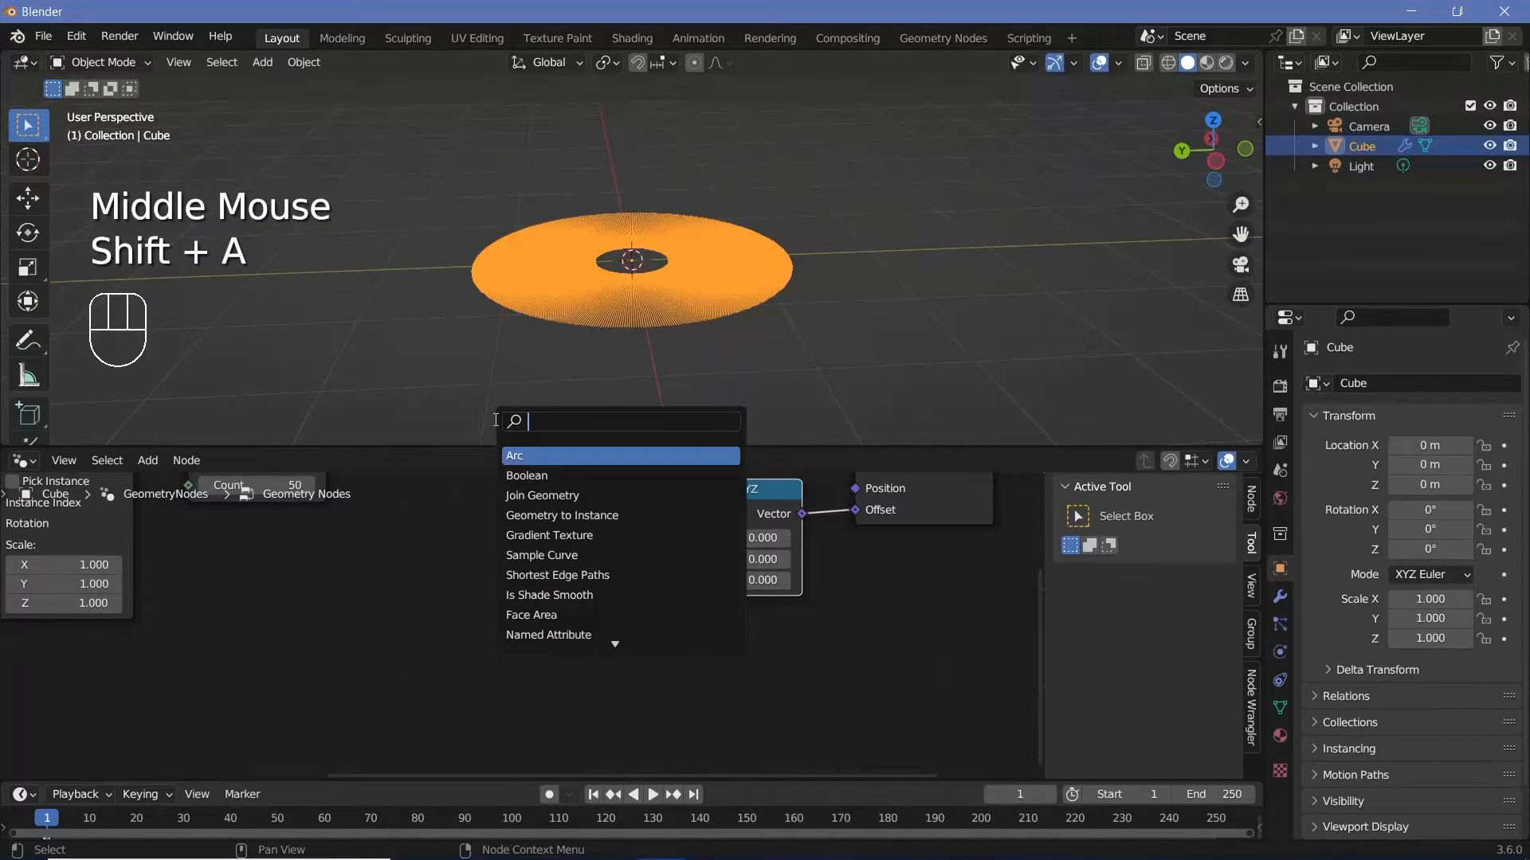
type("position")
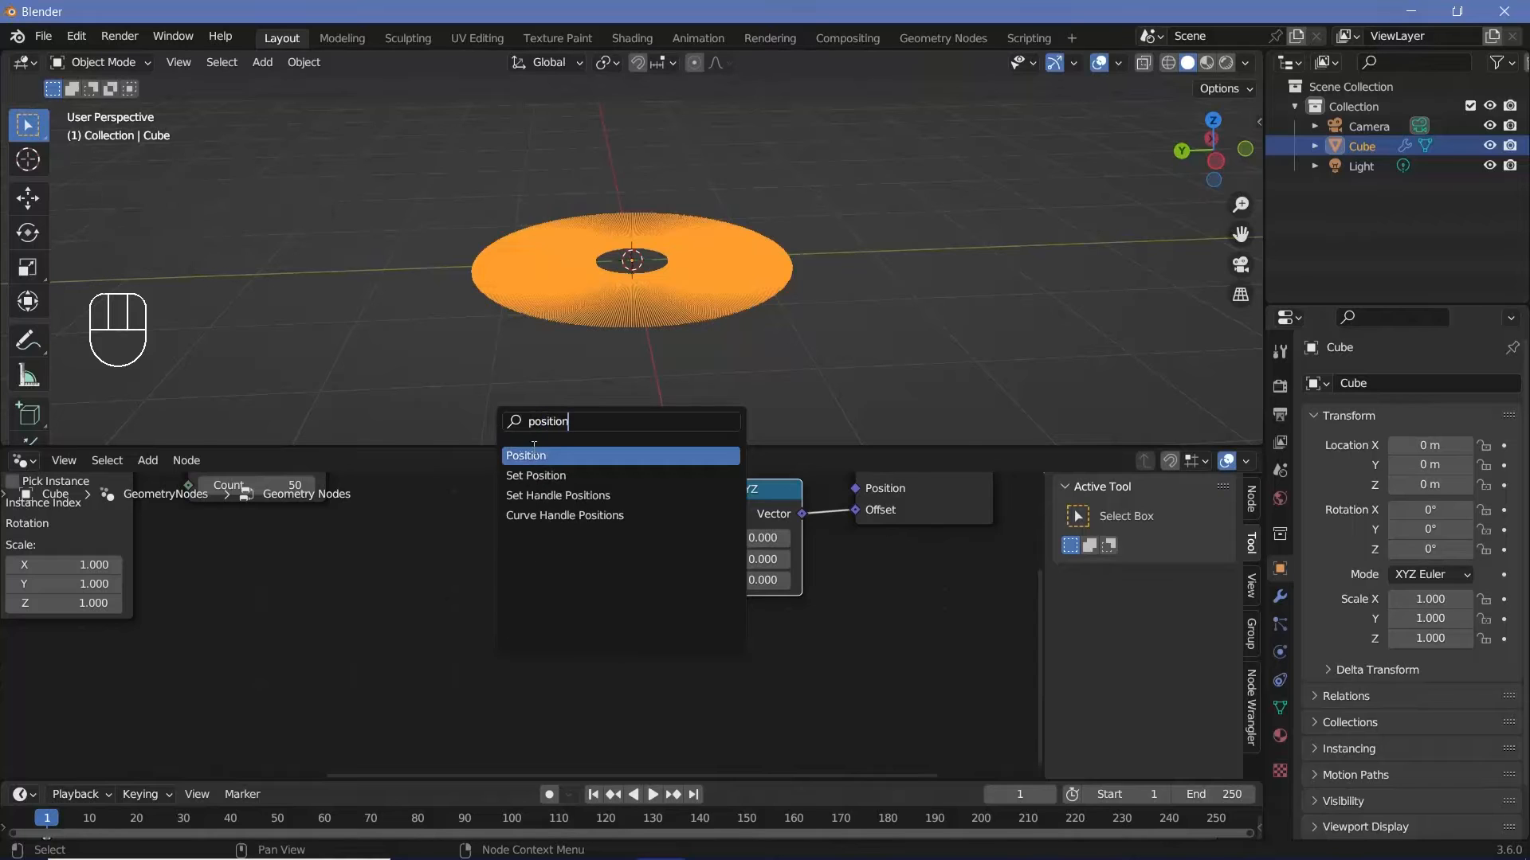
key("Return")
left_click(356, 586)
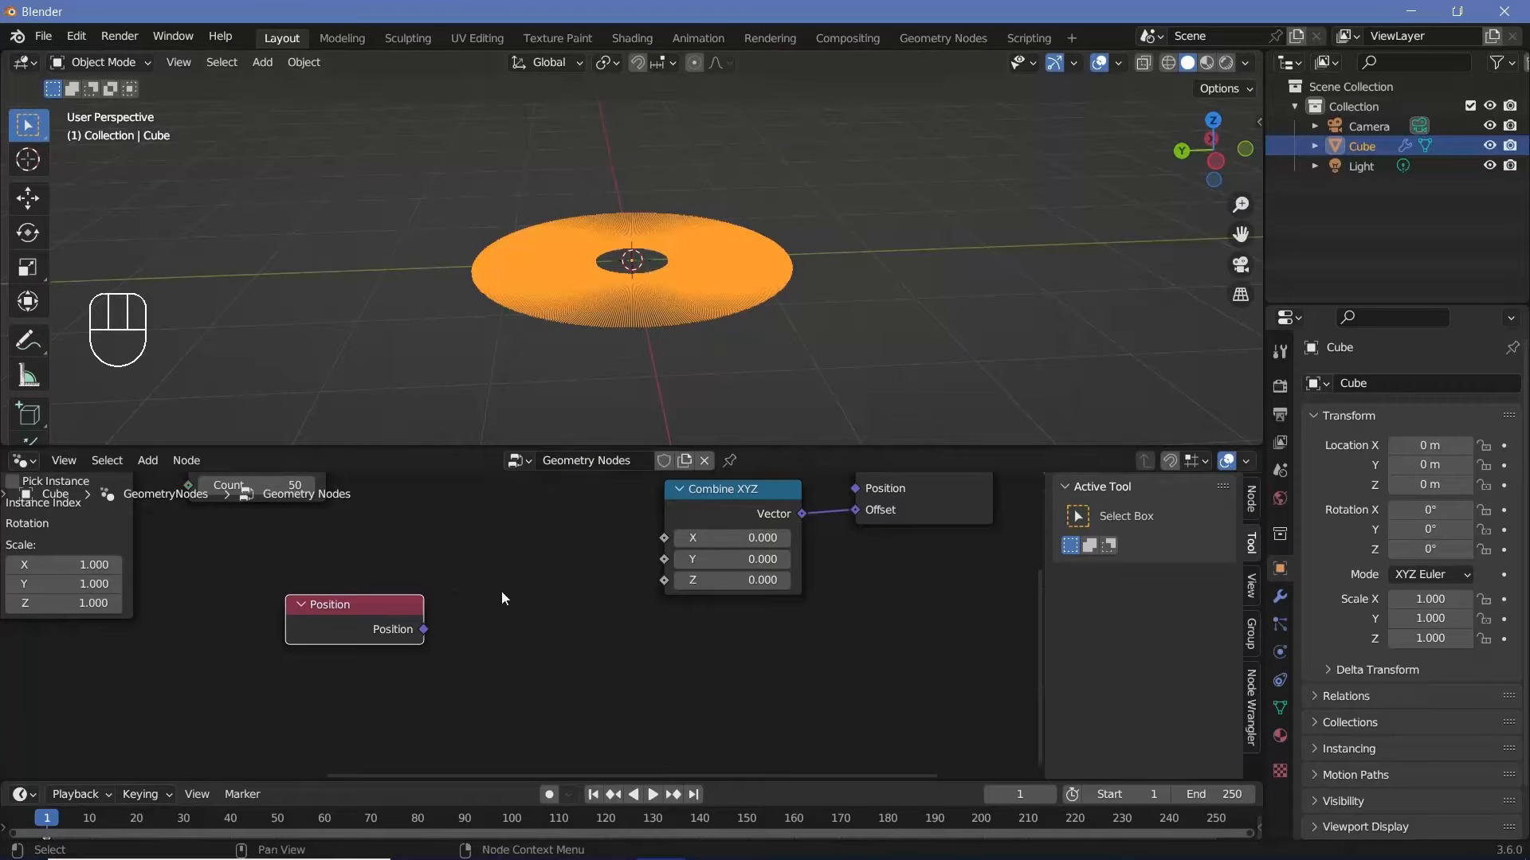
- Add a Vector Math node set to Length, feed Position into it, and move both nodes away from Combine XYZ
key("shift+a")
left_click(489, 417)
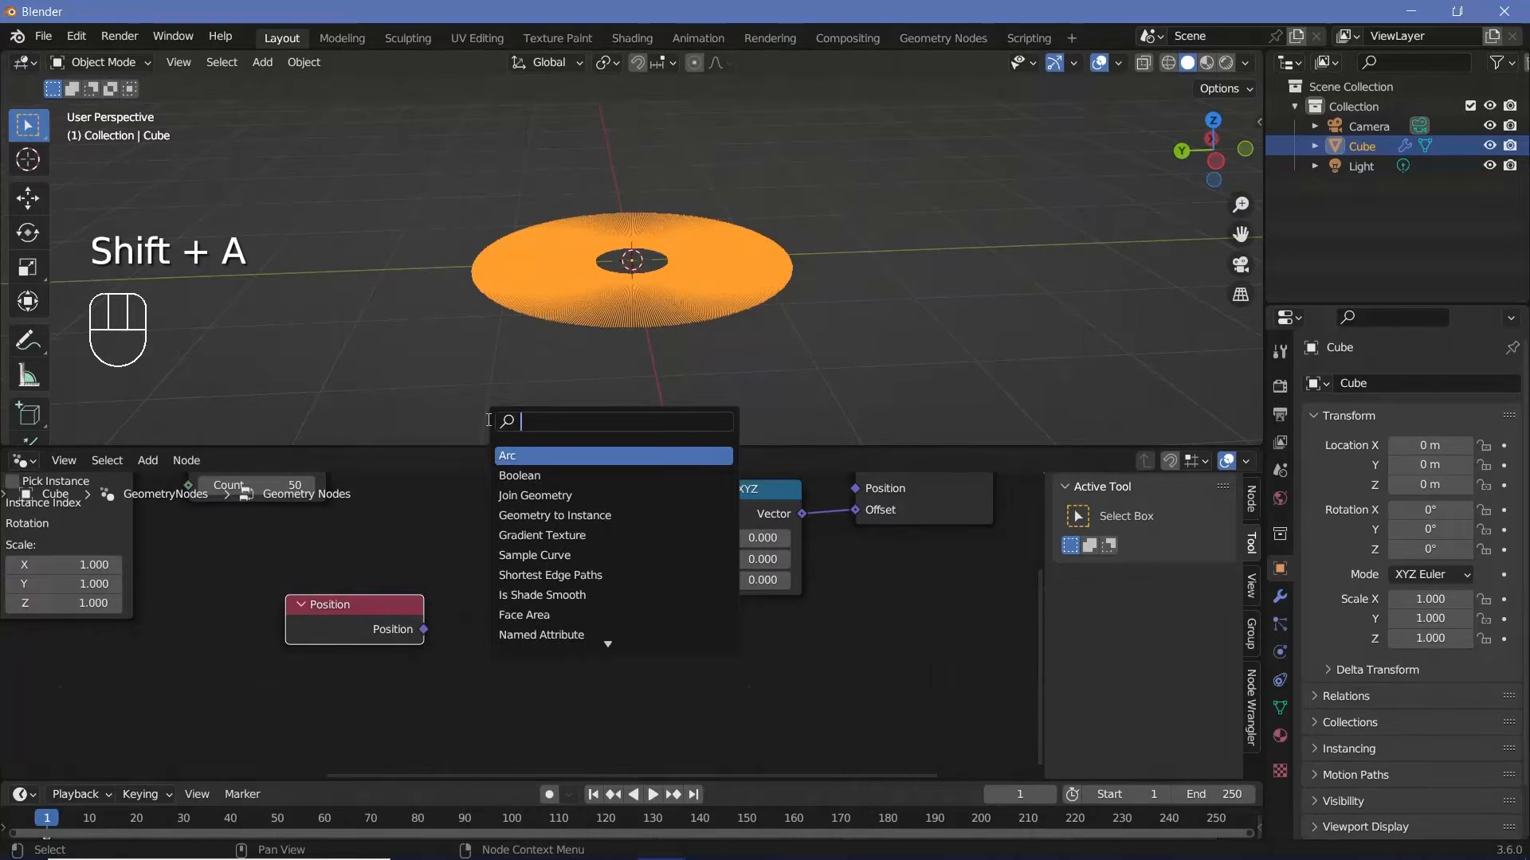
type("vector ma")
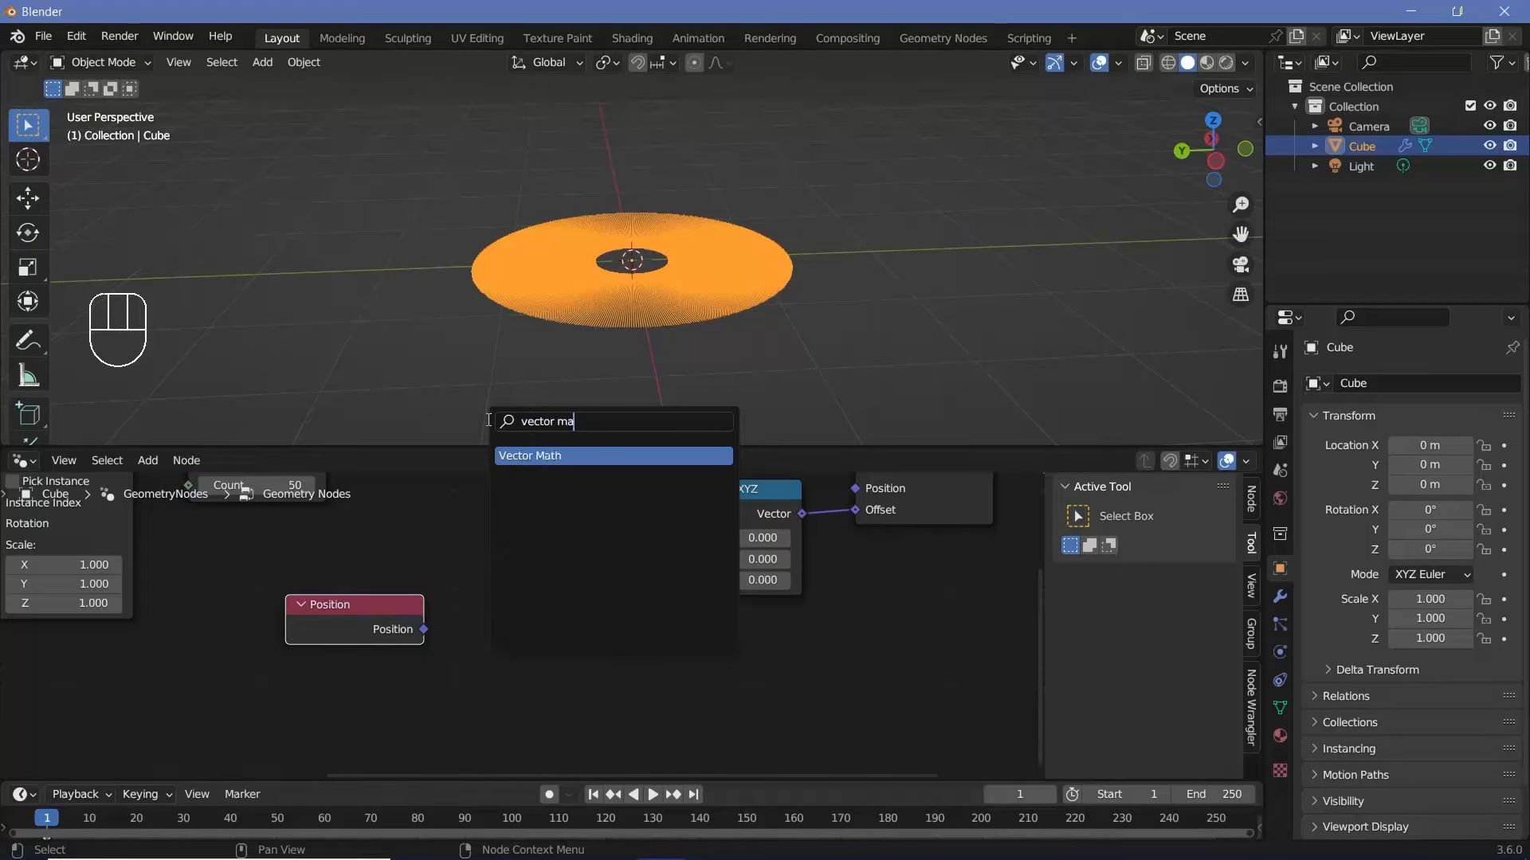
left_click(512, 459)
left_click(489, 576)
left_click(489, 576)
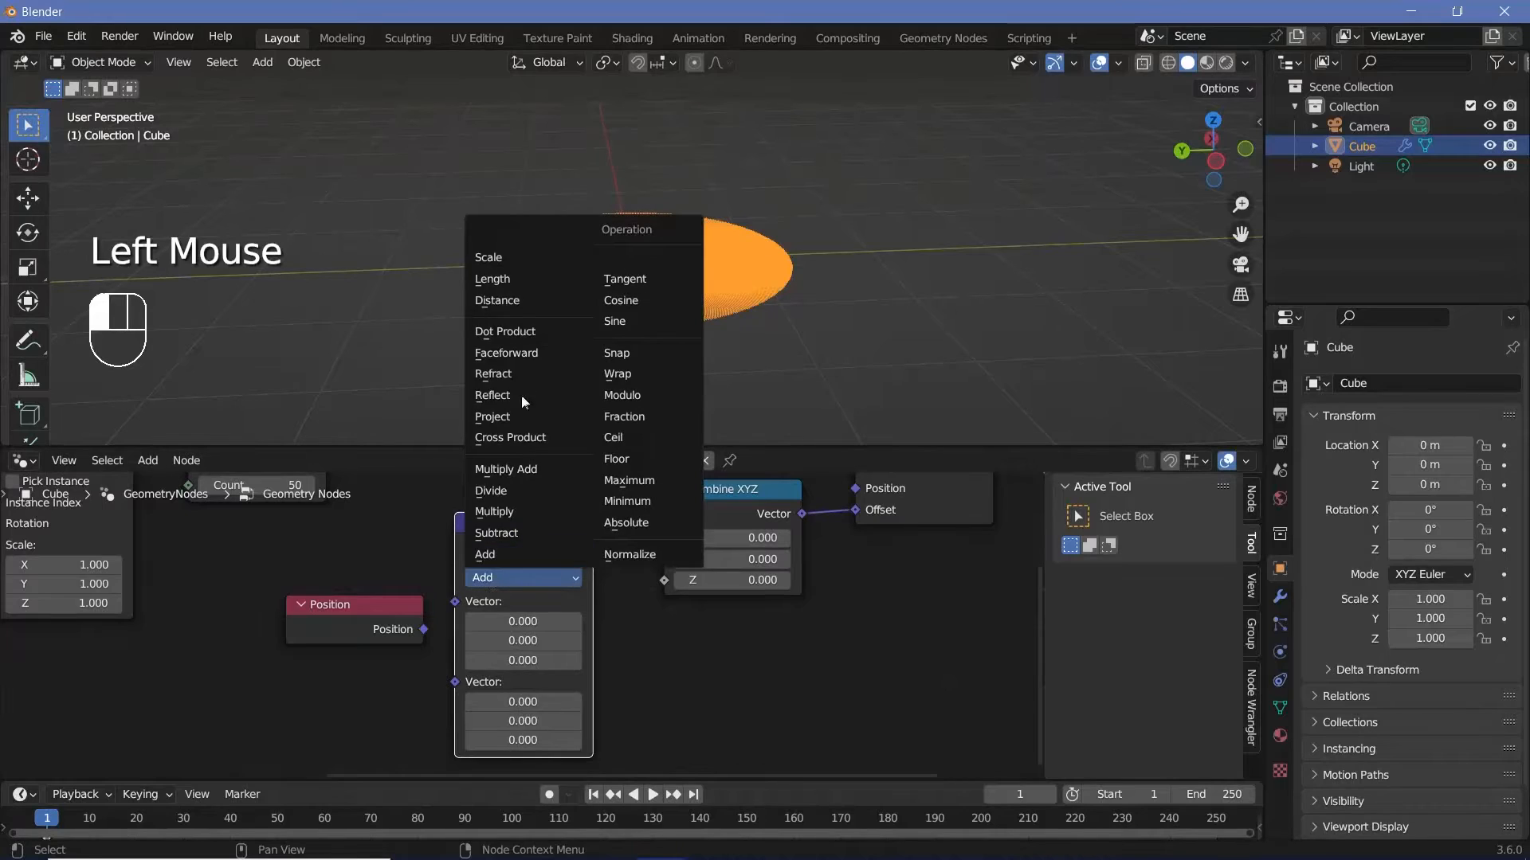
left_click(515, 279)
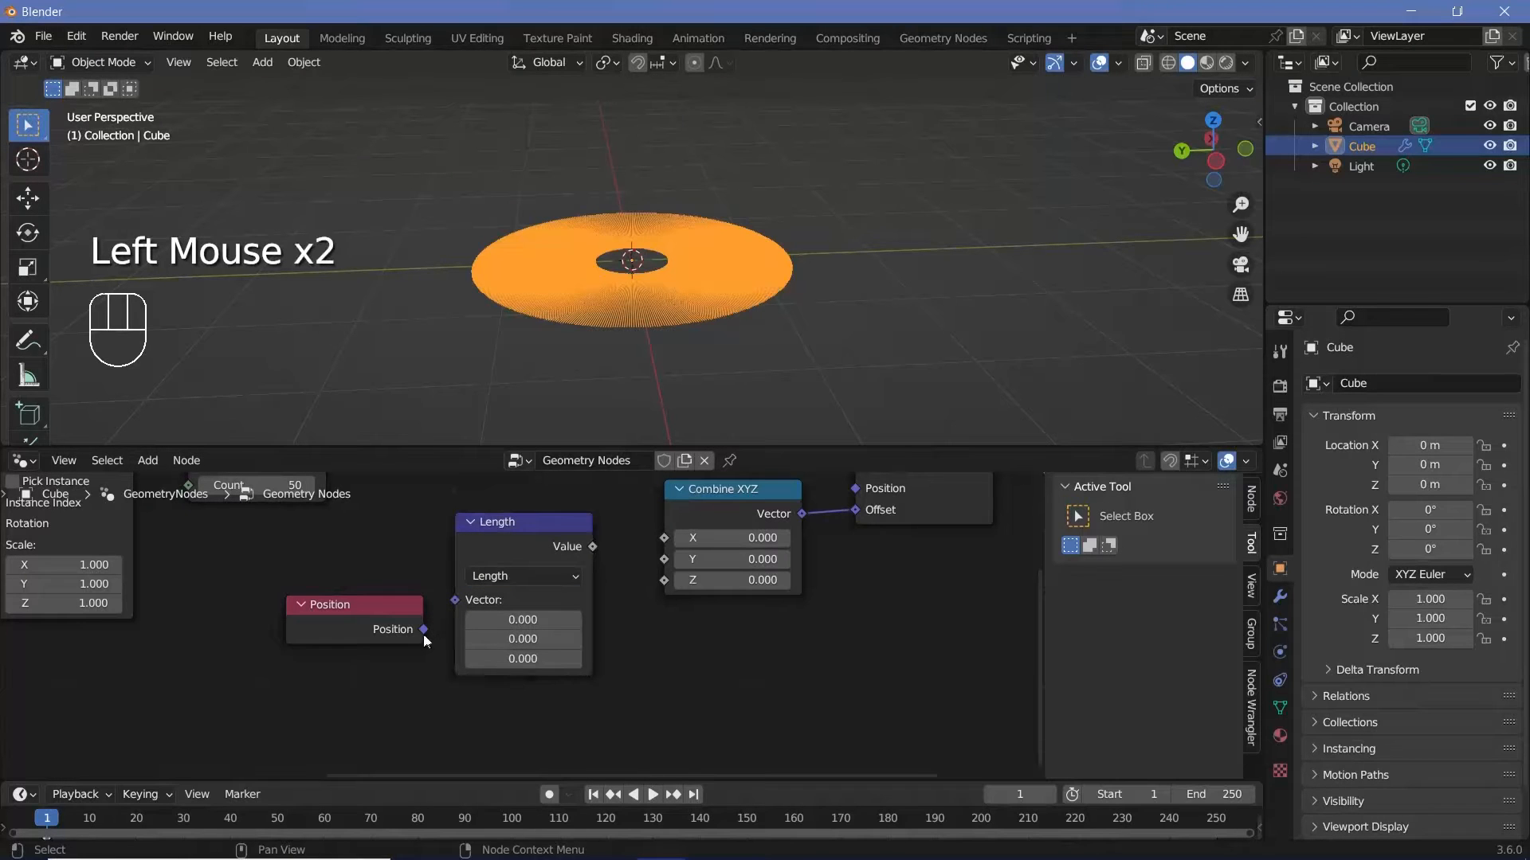
left_click_drag(423, 630, 455, 600)
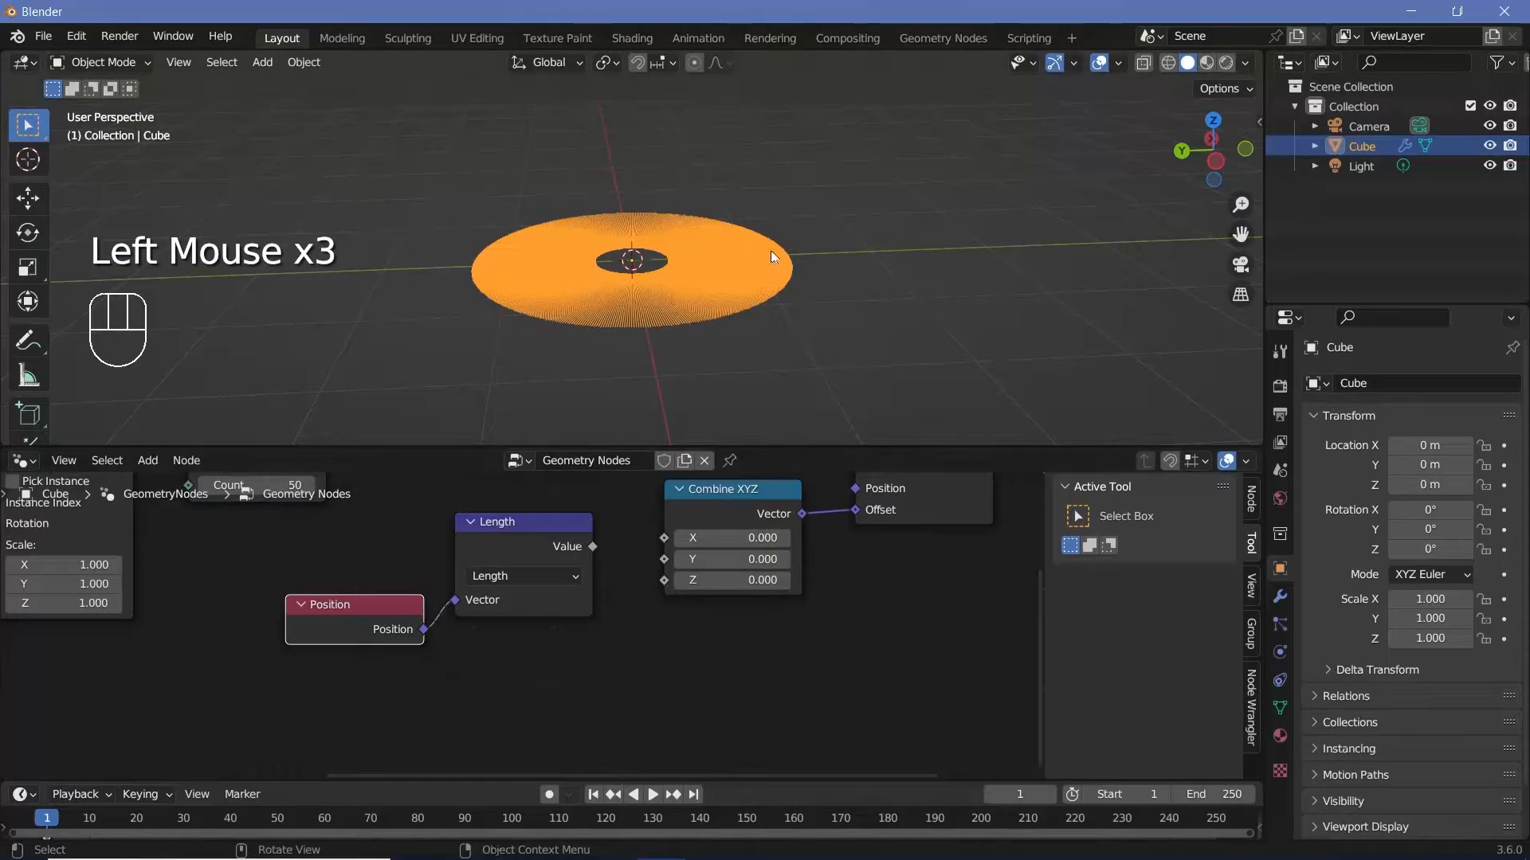
left_click_drag(362, 602, 156, 691)
left_click_drag(504, 532, 270, 695)
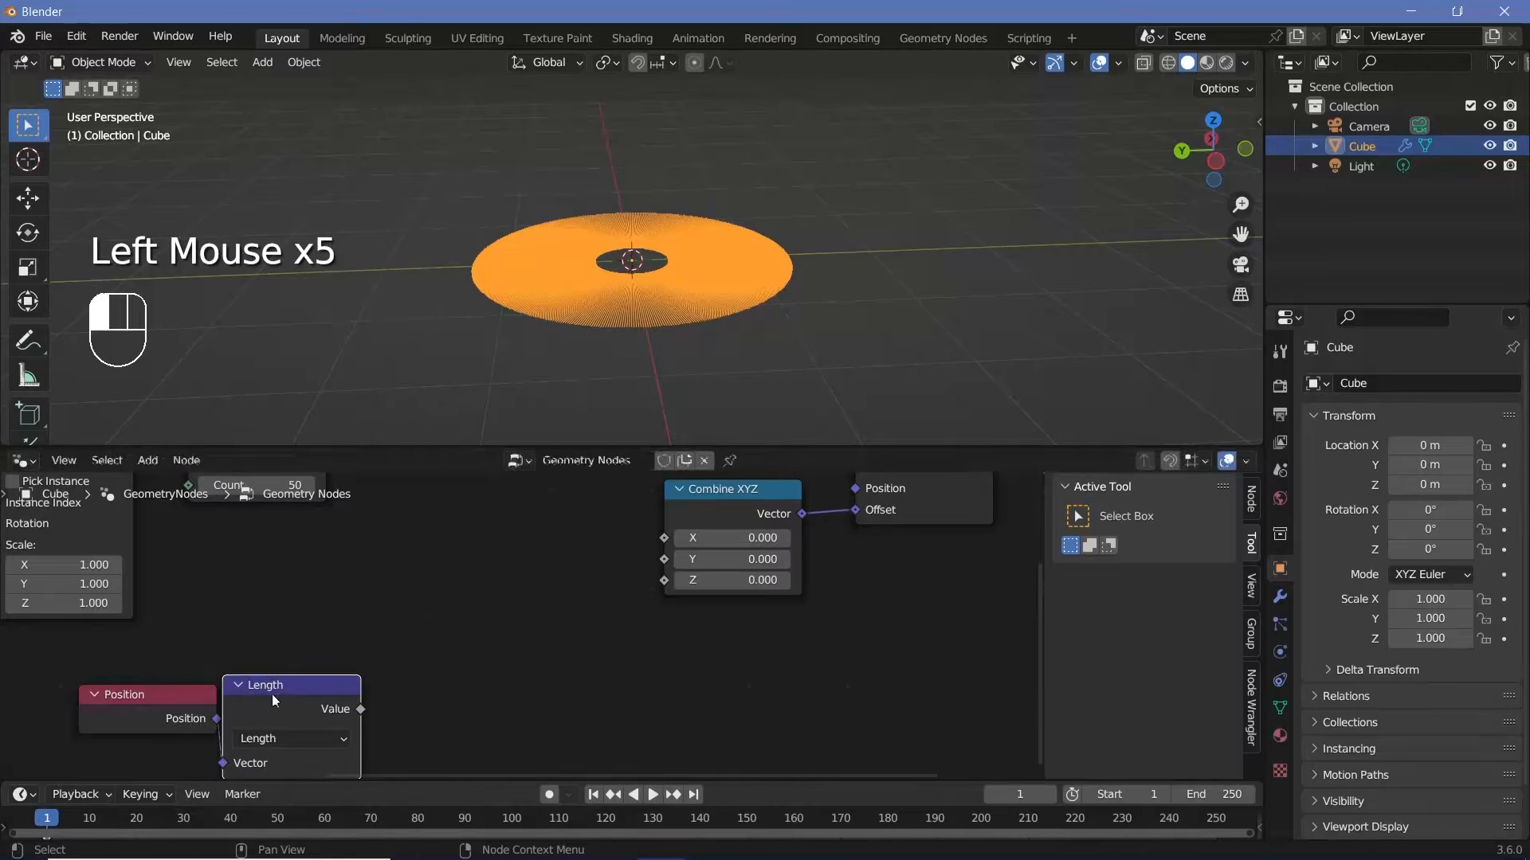
- Add a Math node set to Sine, feed the Length value into it, and connect its output to Combine XYZ's Z
middle_click_drag(405, 657, 369, 584)
key("shift+a")
type("m")
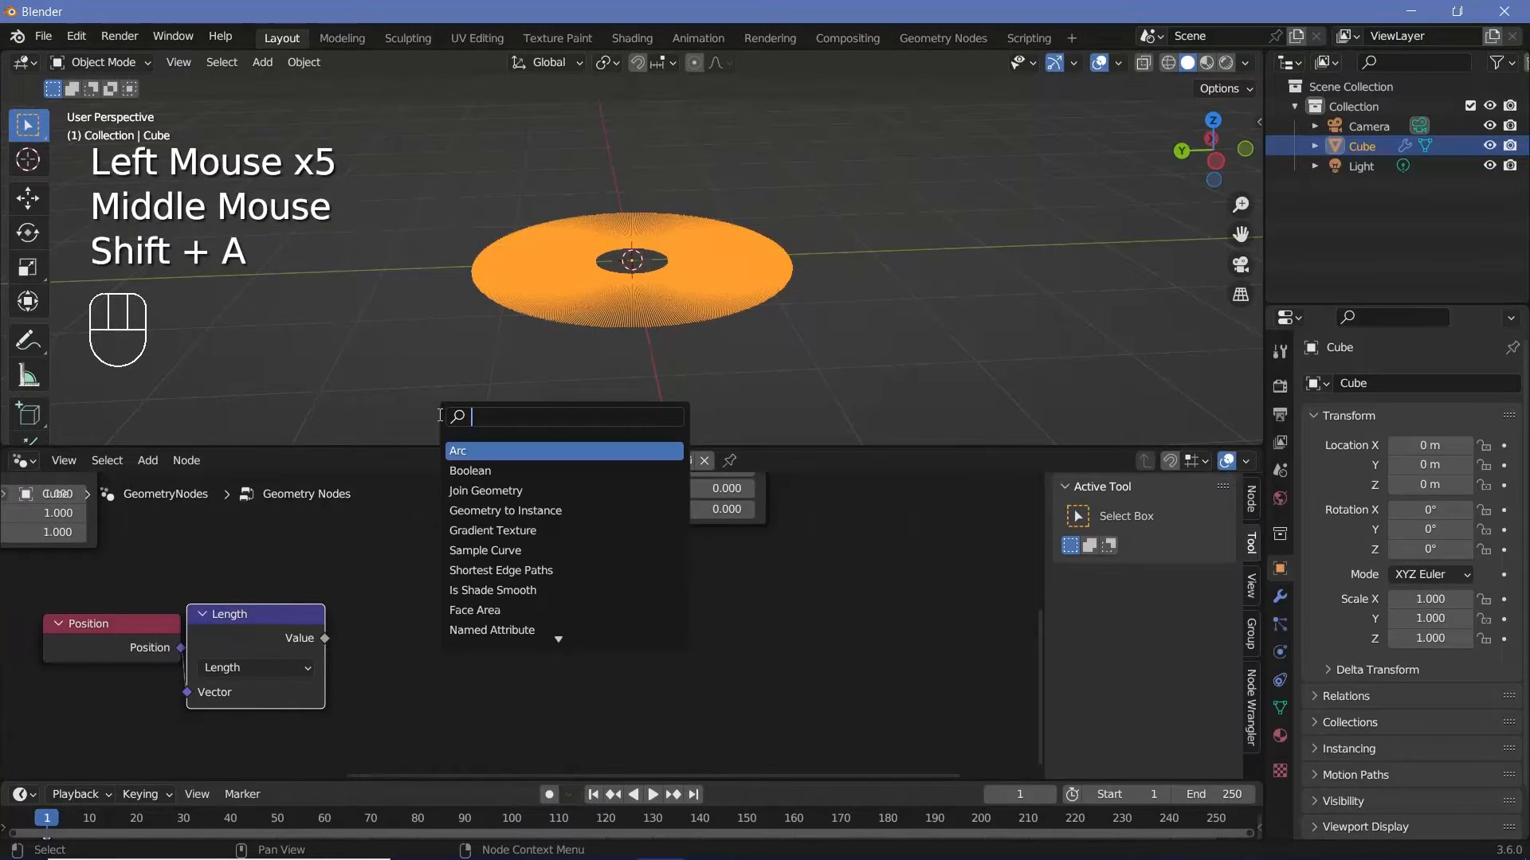
type("ath")
key("Return")
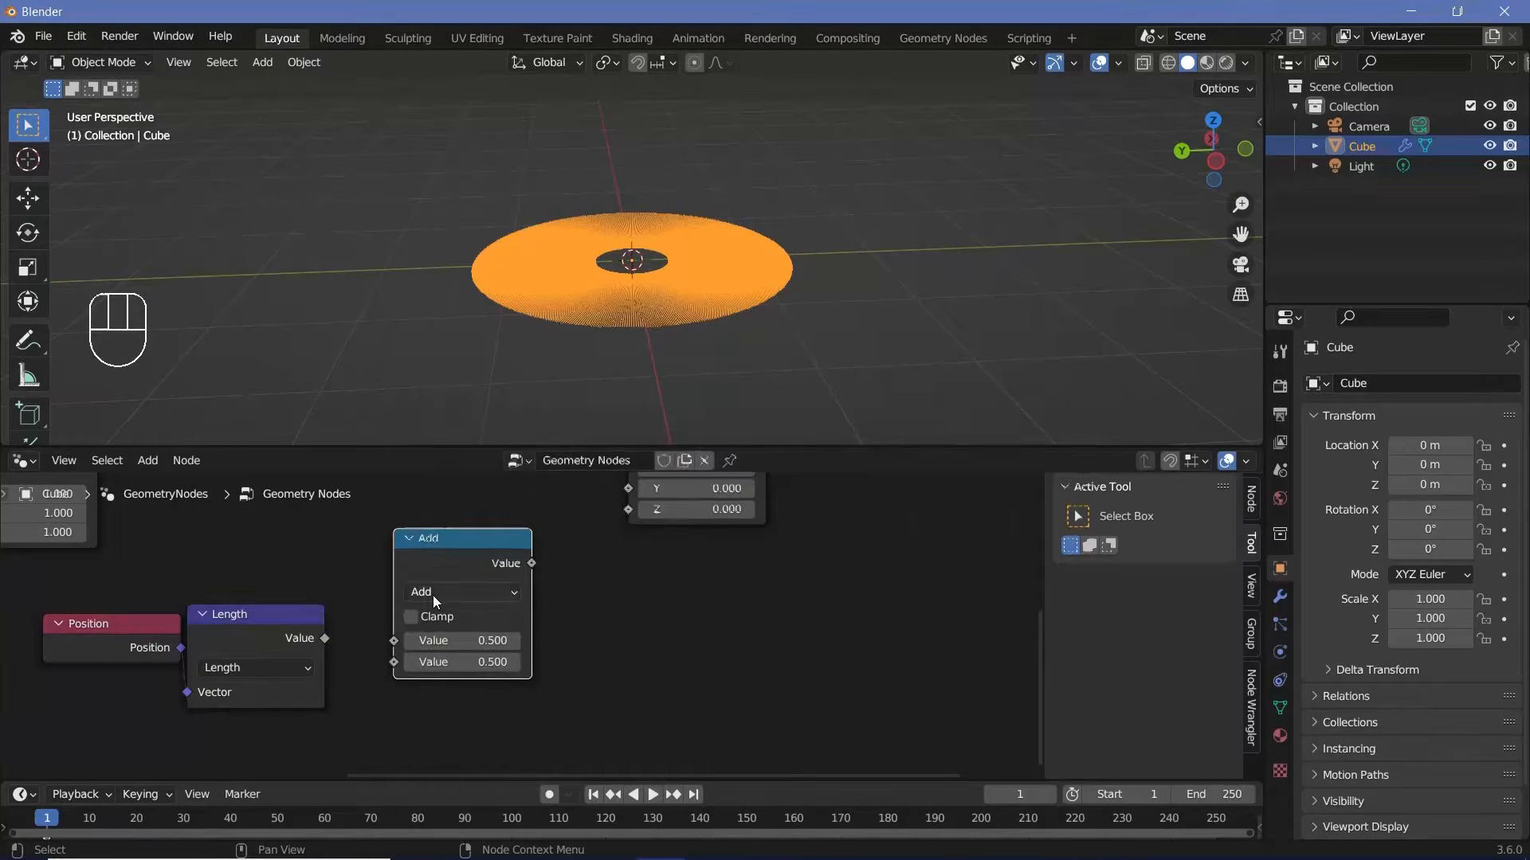
left_click(433, 595)
left_click(941, 341)
left_click_drag(324, 638, 394, 641)
middle_click_drag(619, 596, 580, 639)
left_click_drag(494, 608, 594, 555)
- Sketch a wide and a narrower sine-wave annotation stroke starting from the origin in side view, and erase both
middle_click_drag(743, 281, 677, 231)
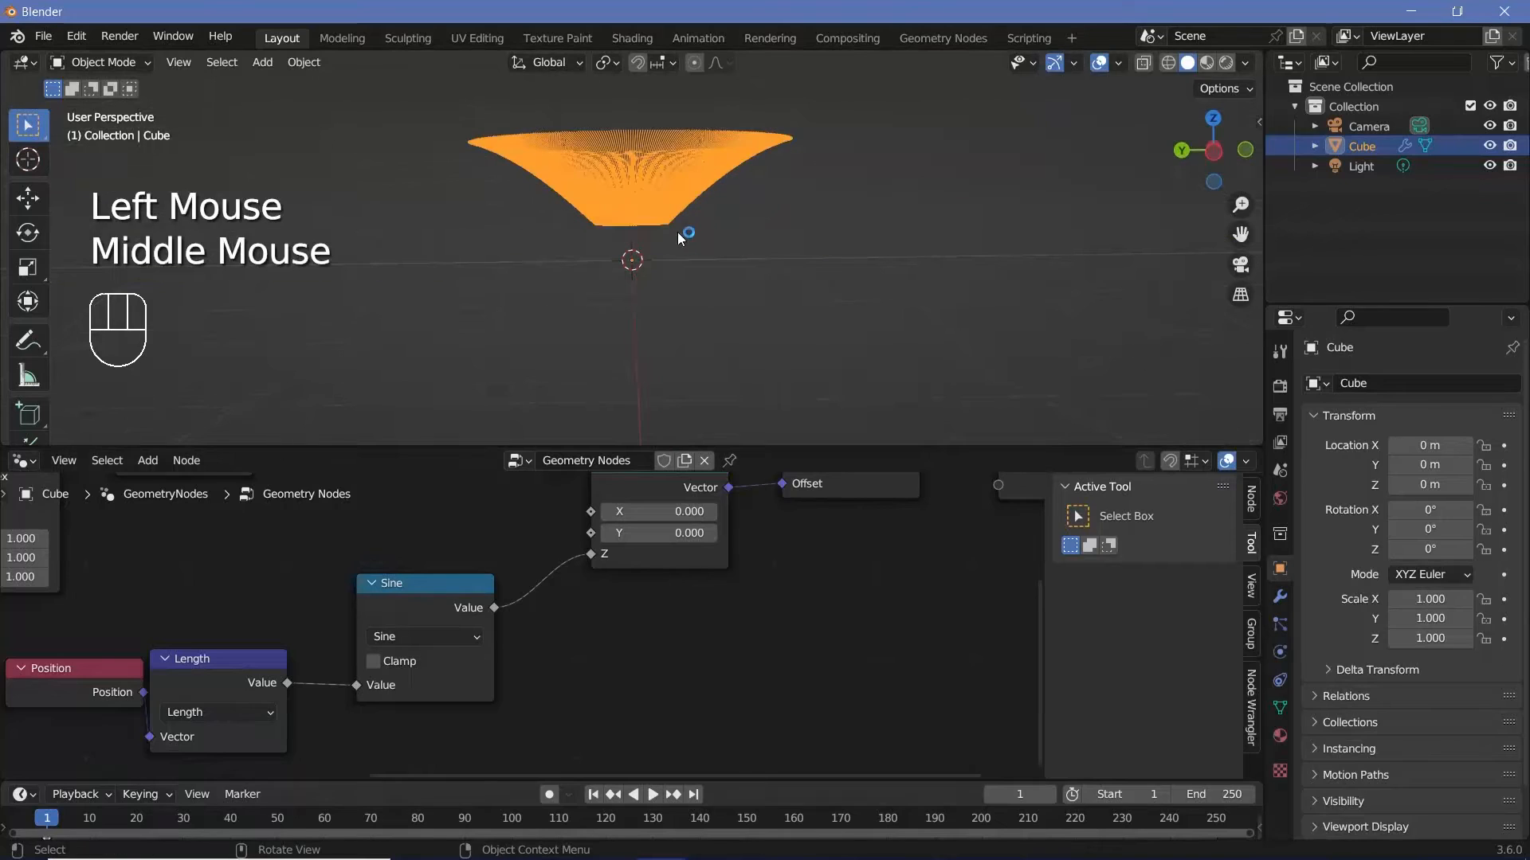
middle_click_drag(809, 239, 614, 265, "ctrl")
key("e")
left_click_drag(564, 271, 665, 177)
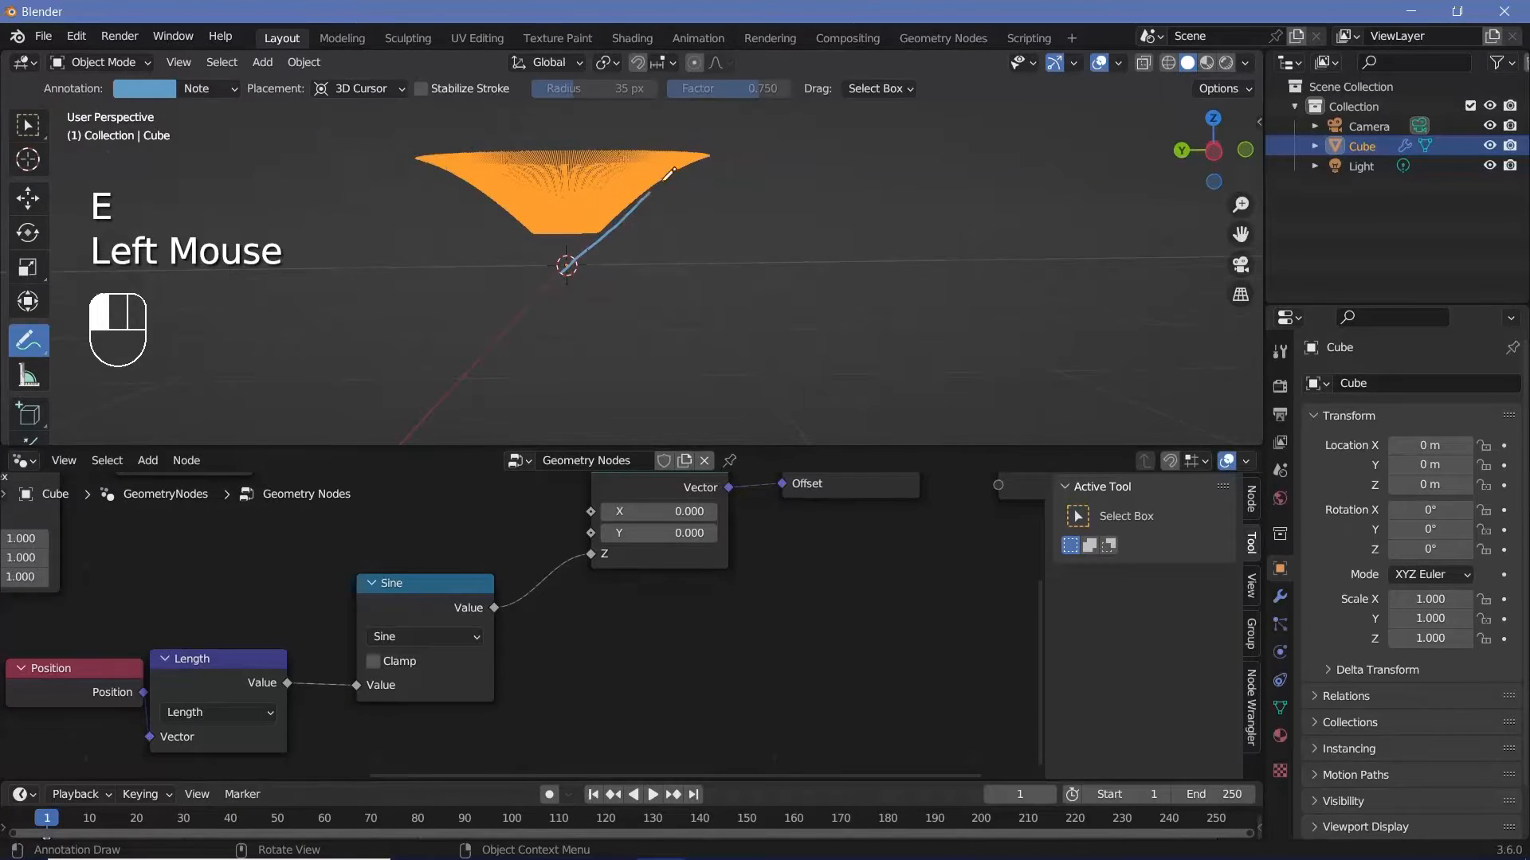
mouse_move(785, 159)
left_mouse_down()
mouse_move(1147, 336)
mouse_move(1235, 279)
left_mouse_up()
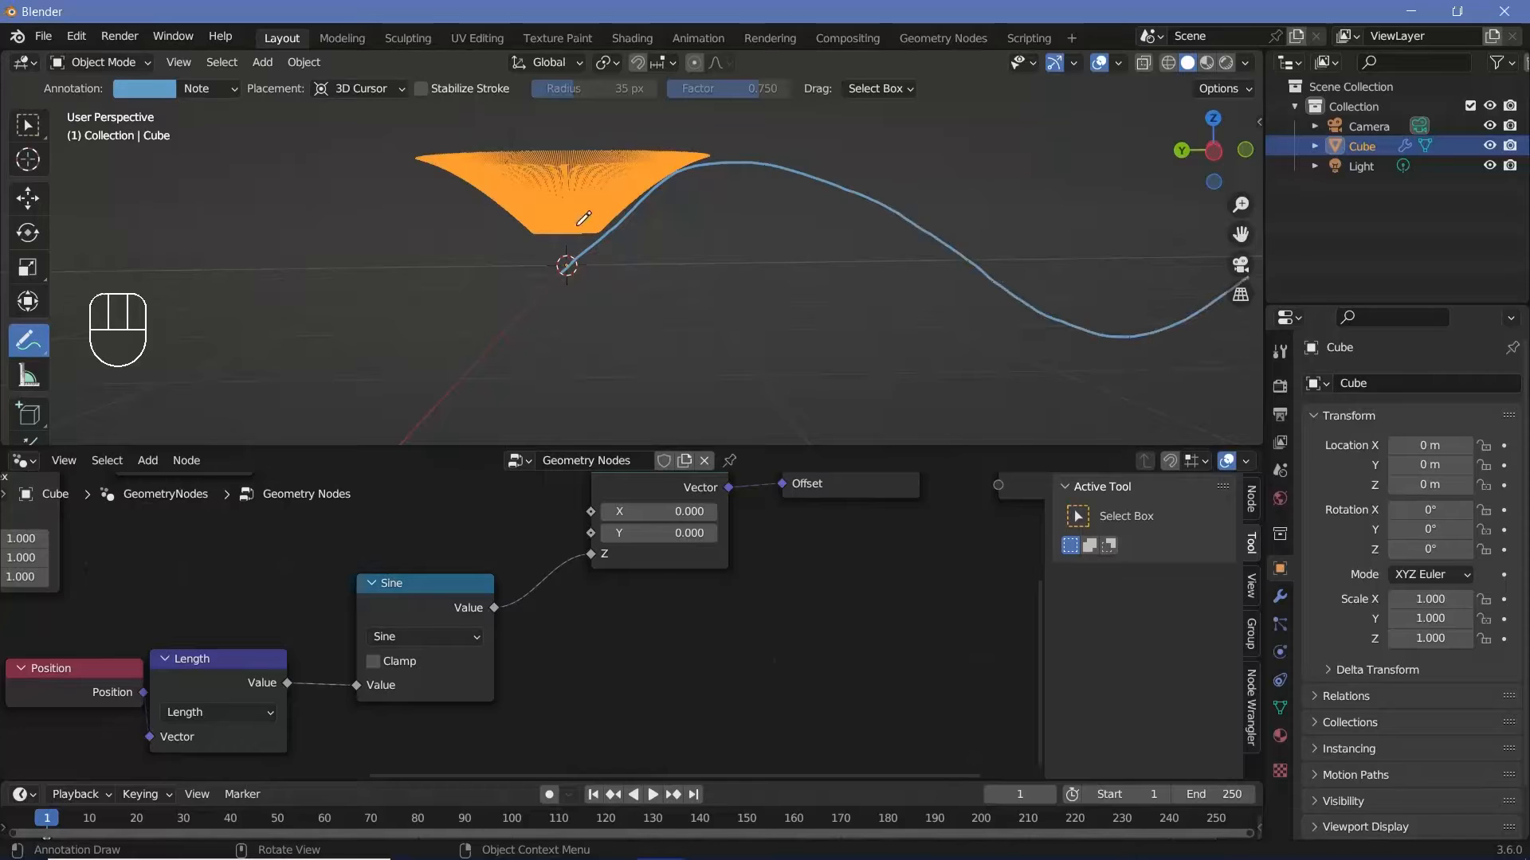
left_click_drag(568, 265, 579, 244)
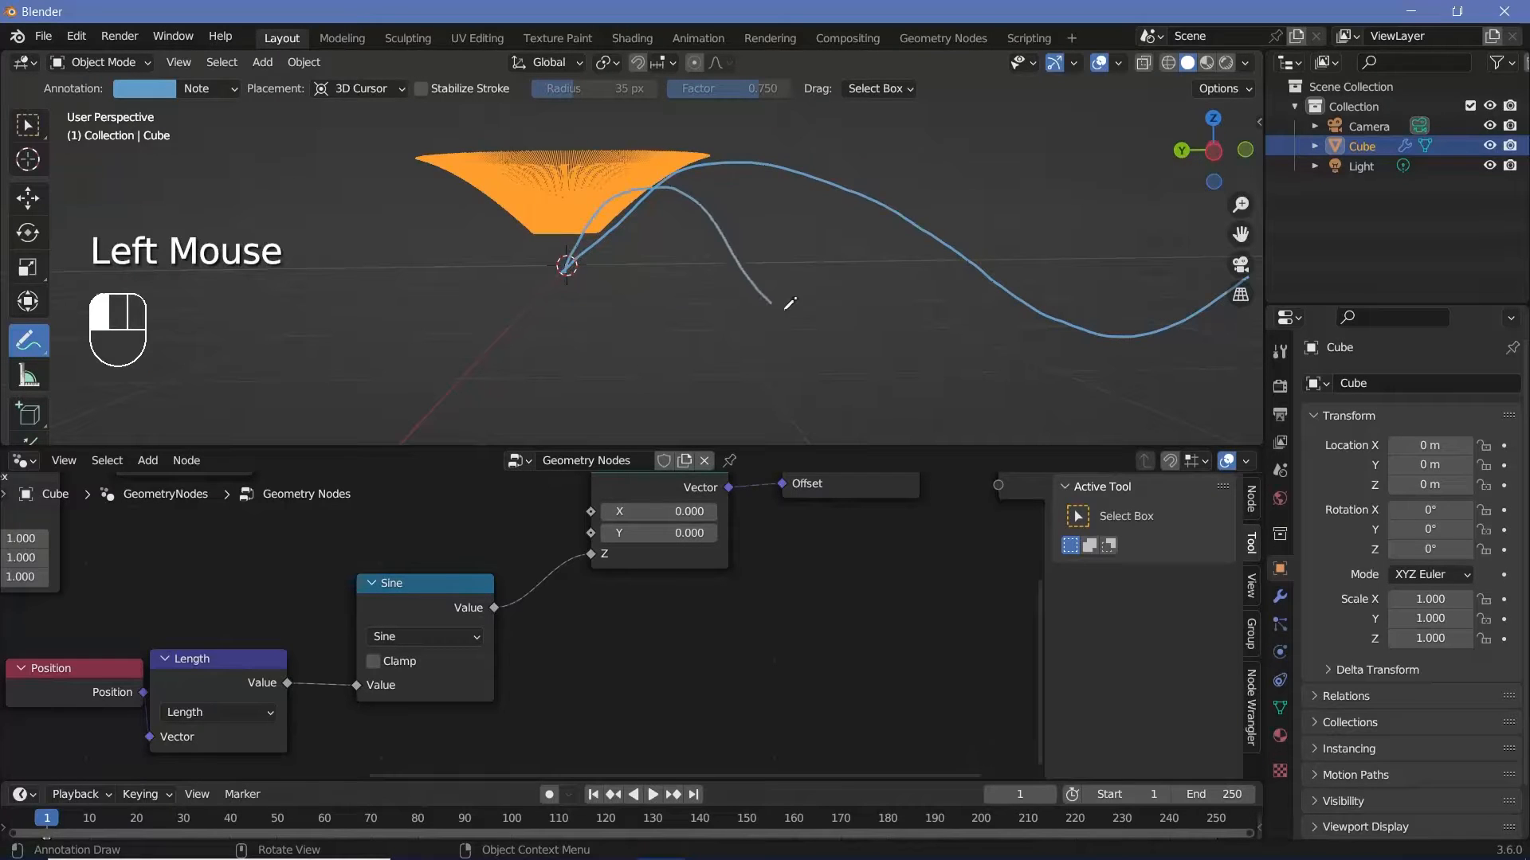
left_click_drag(992, 189, 1074, 270)
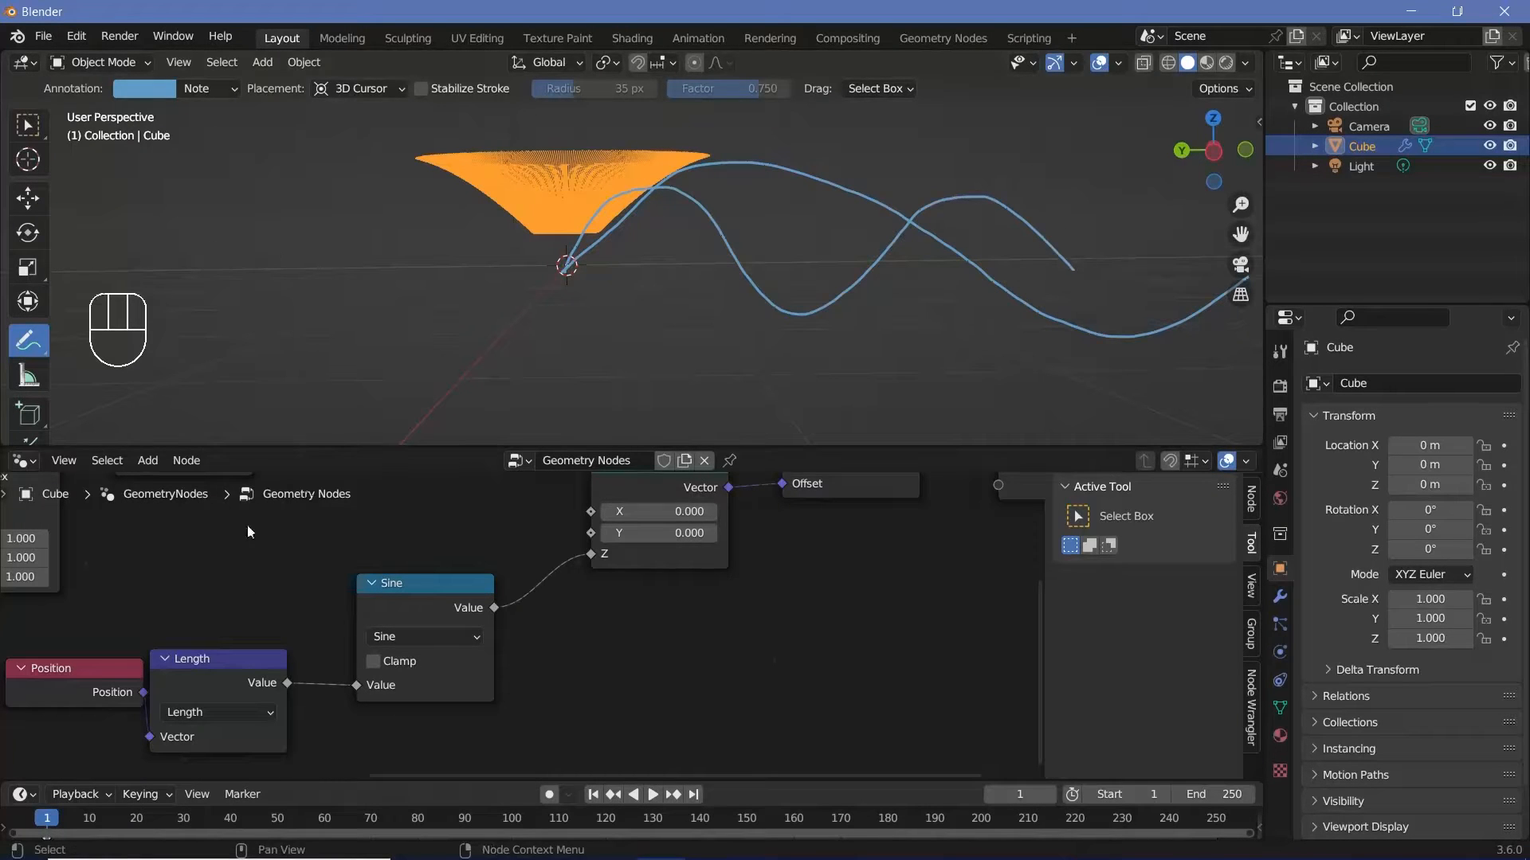
left_click_drag(569, 267, 755, 159, "ctrl")
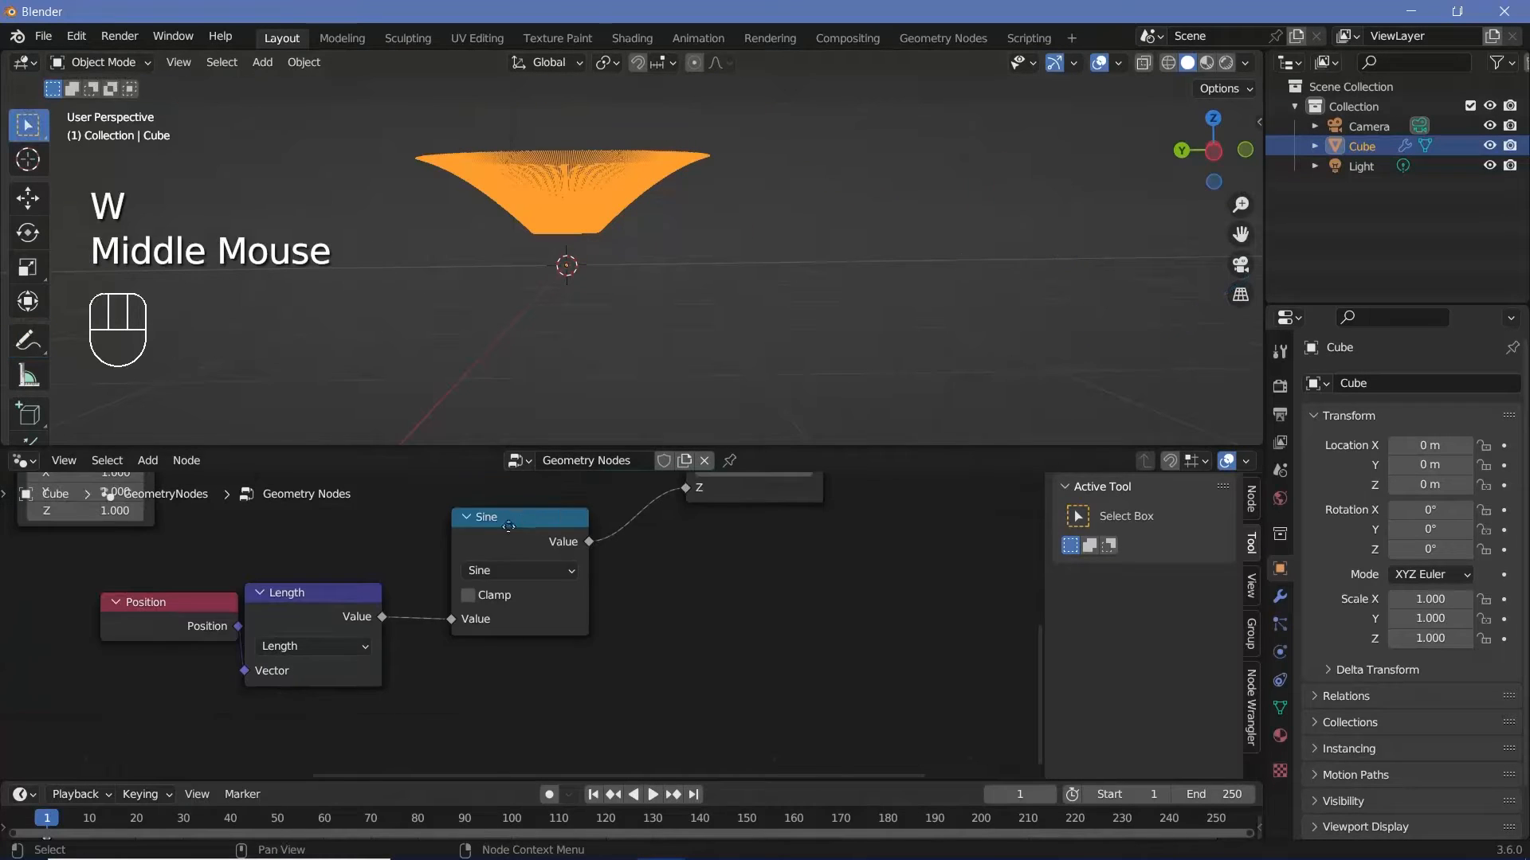
- Add a Math node and insert it between Length and Sine, moving Sine over to make room
left_click_drag(512, 517, 448, 587)
key("shift+a")
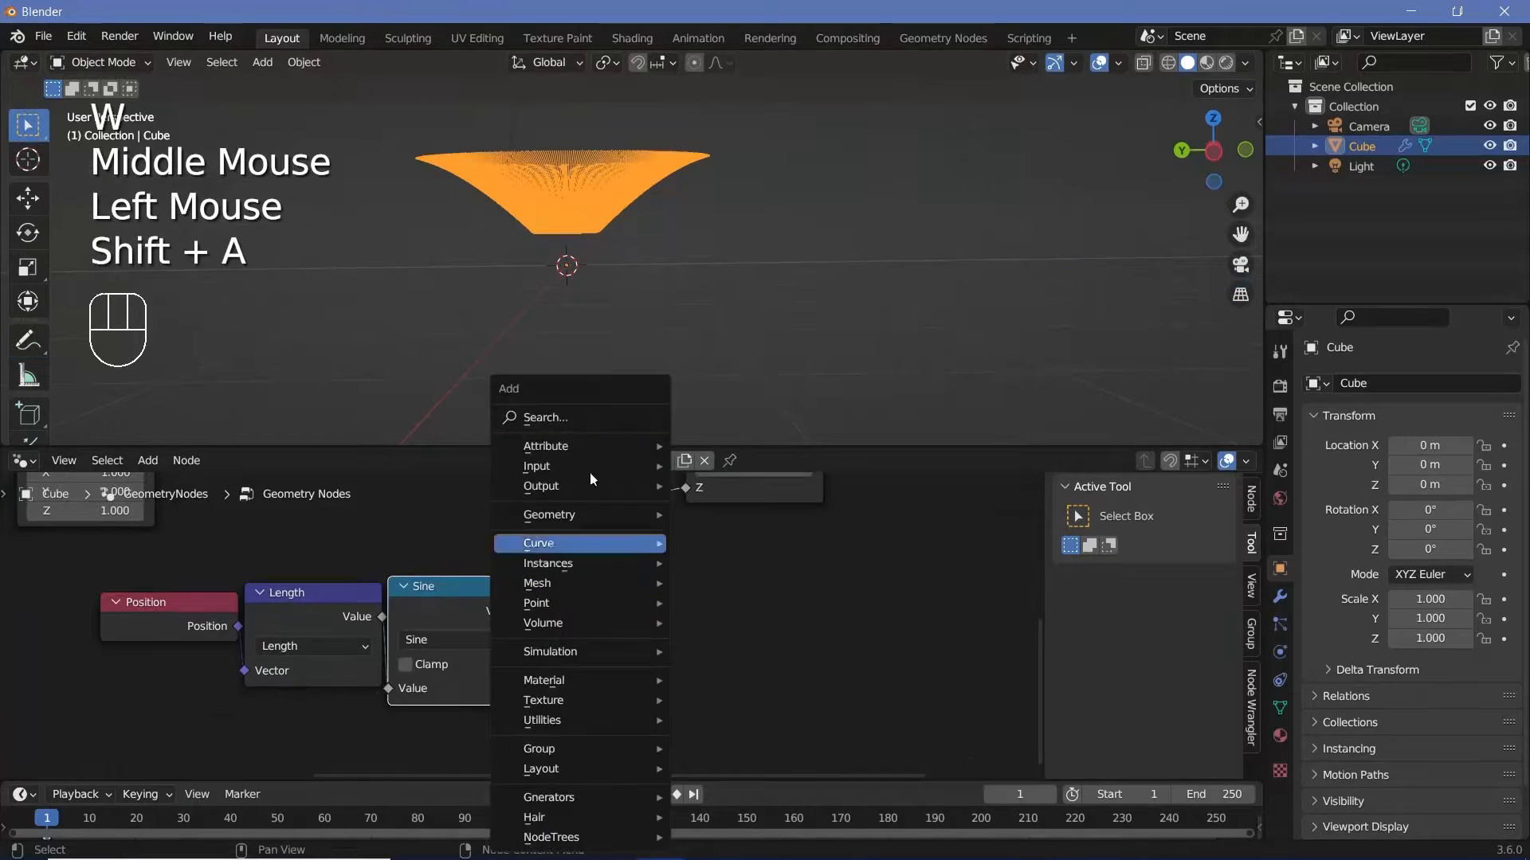
left_click(584, 419)
type("math")
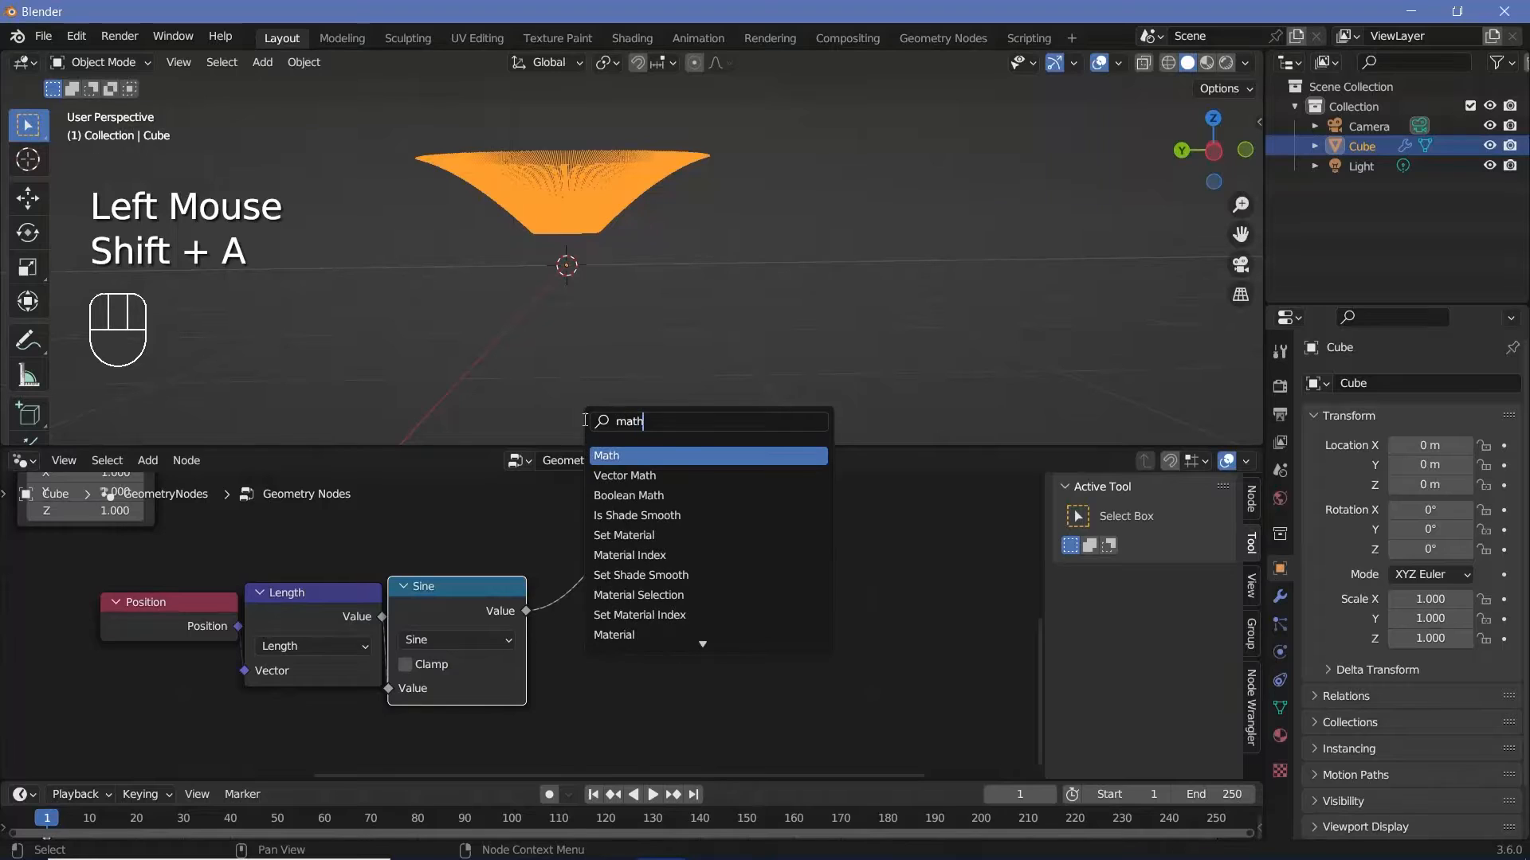
key("Return")
left_click(719, 629)
left_click_drag(478, 598, 597, 560)
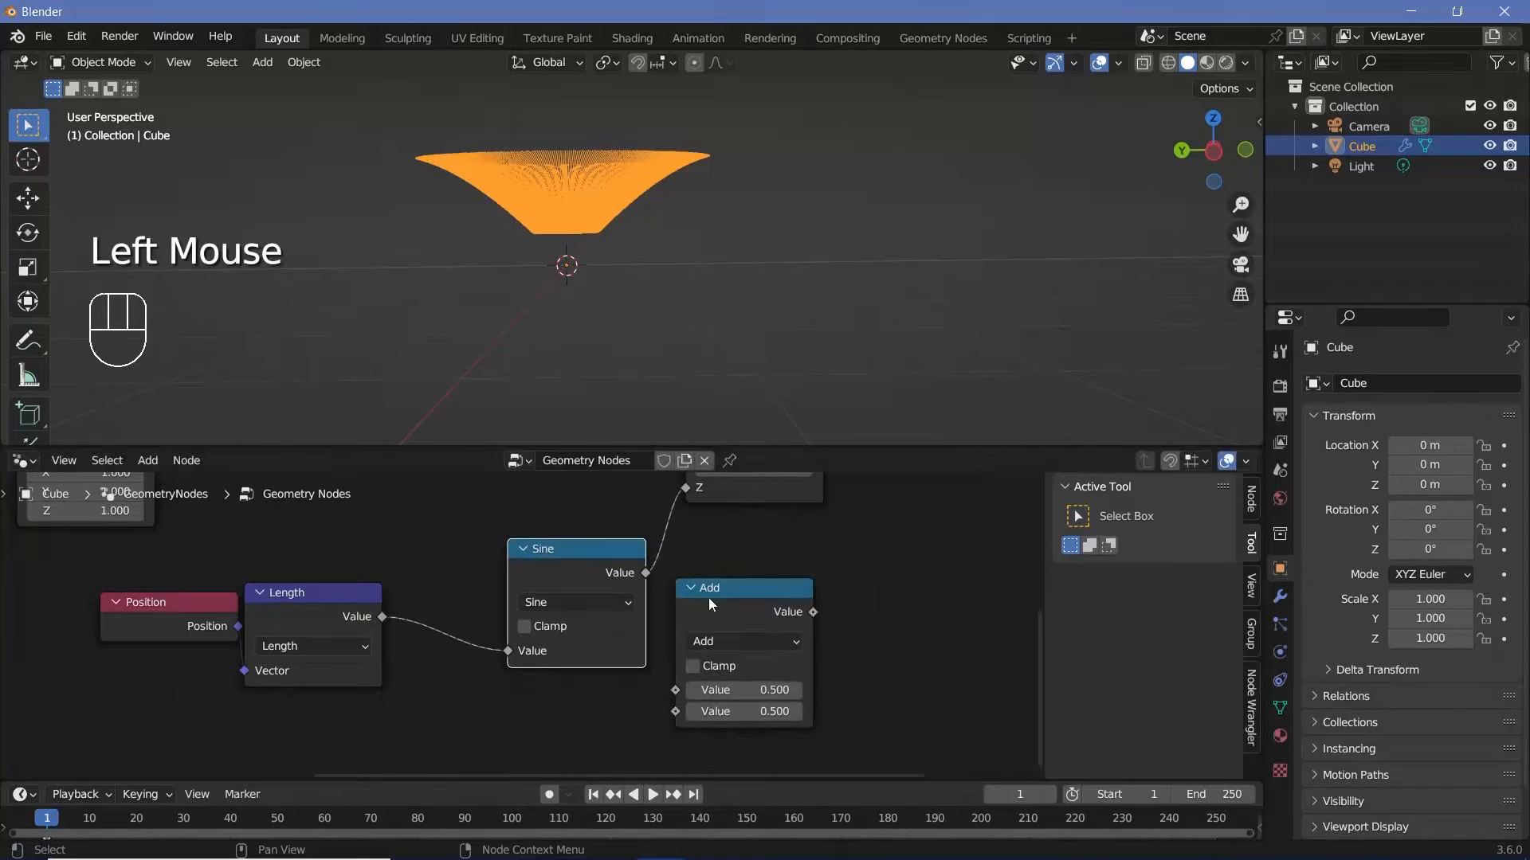
left_click_drag(709, 601, 494, 626)
- Set the new Math node to Multiply with a value of 11.610
left_click(562, 665)
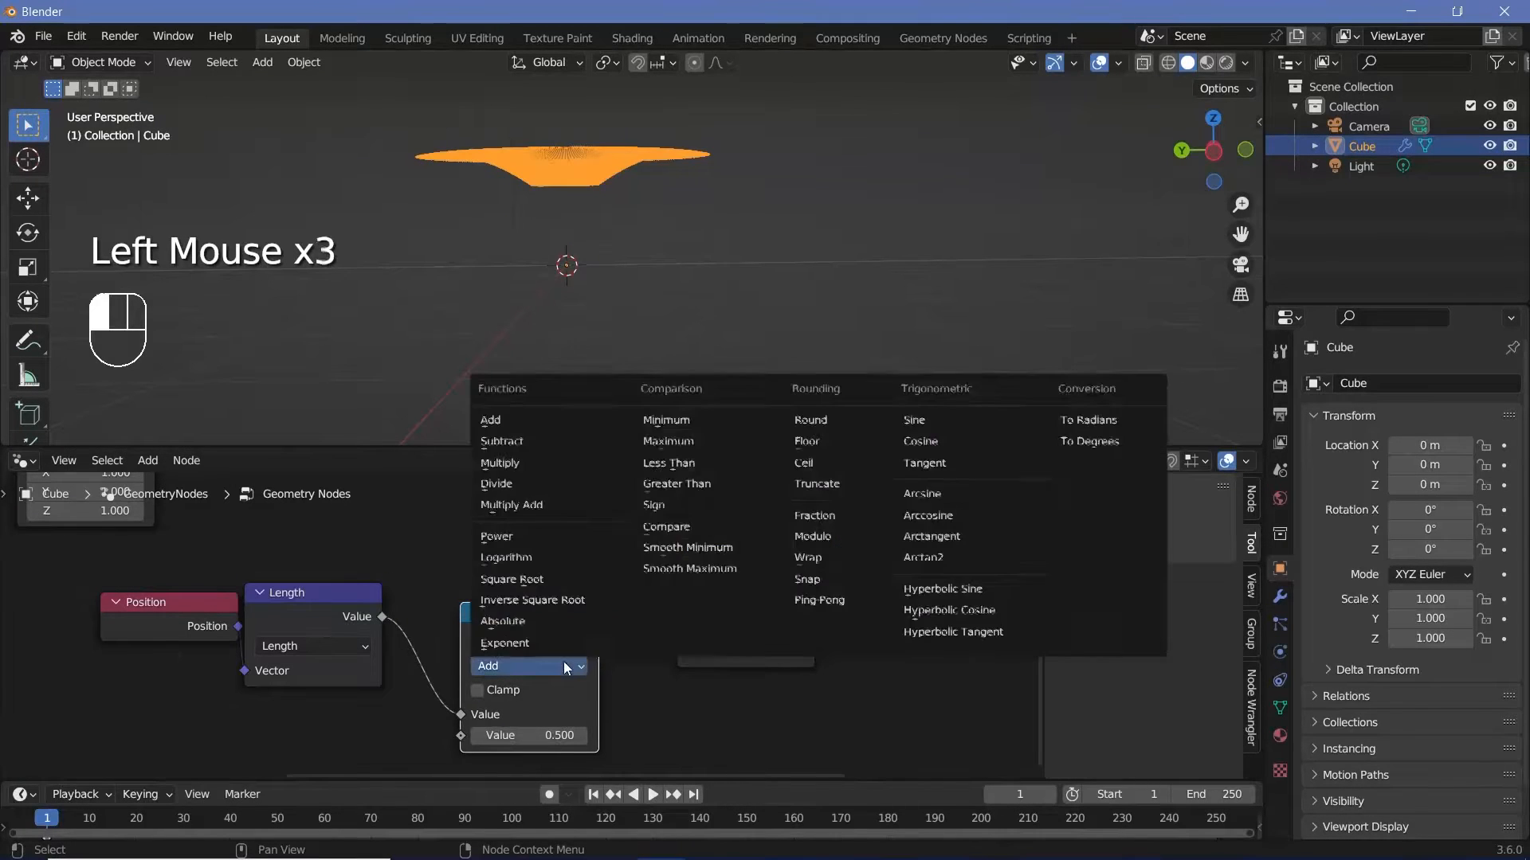
left_click(568, 458)
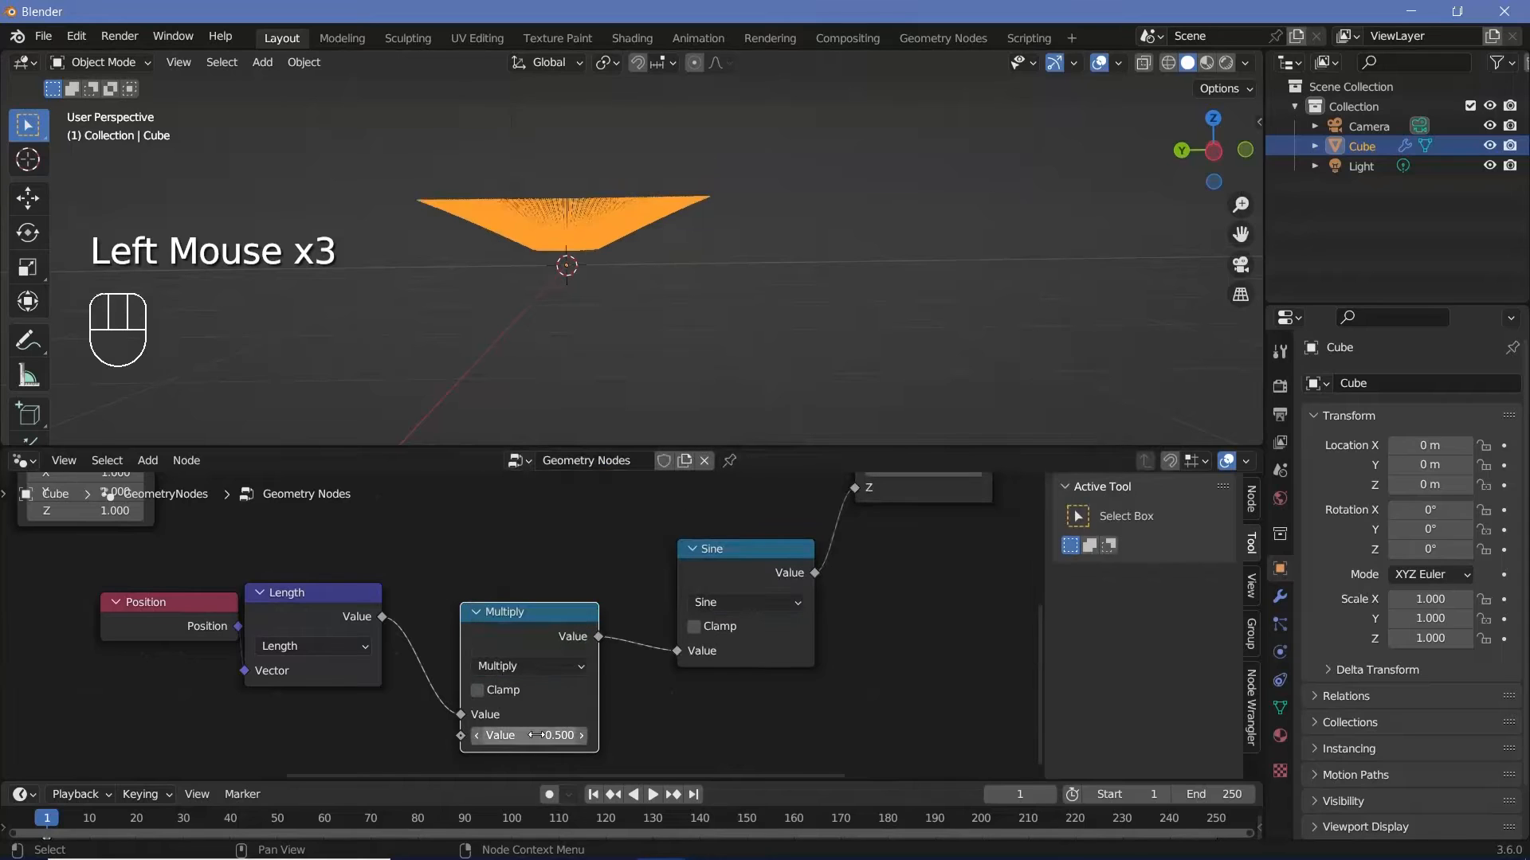
left_click_drag(530, 734, 1006, 734, "shift")
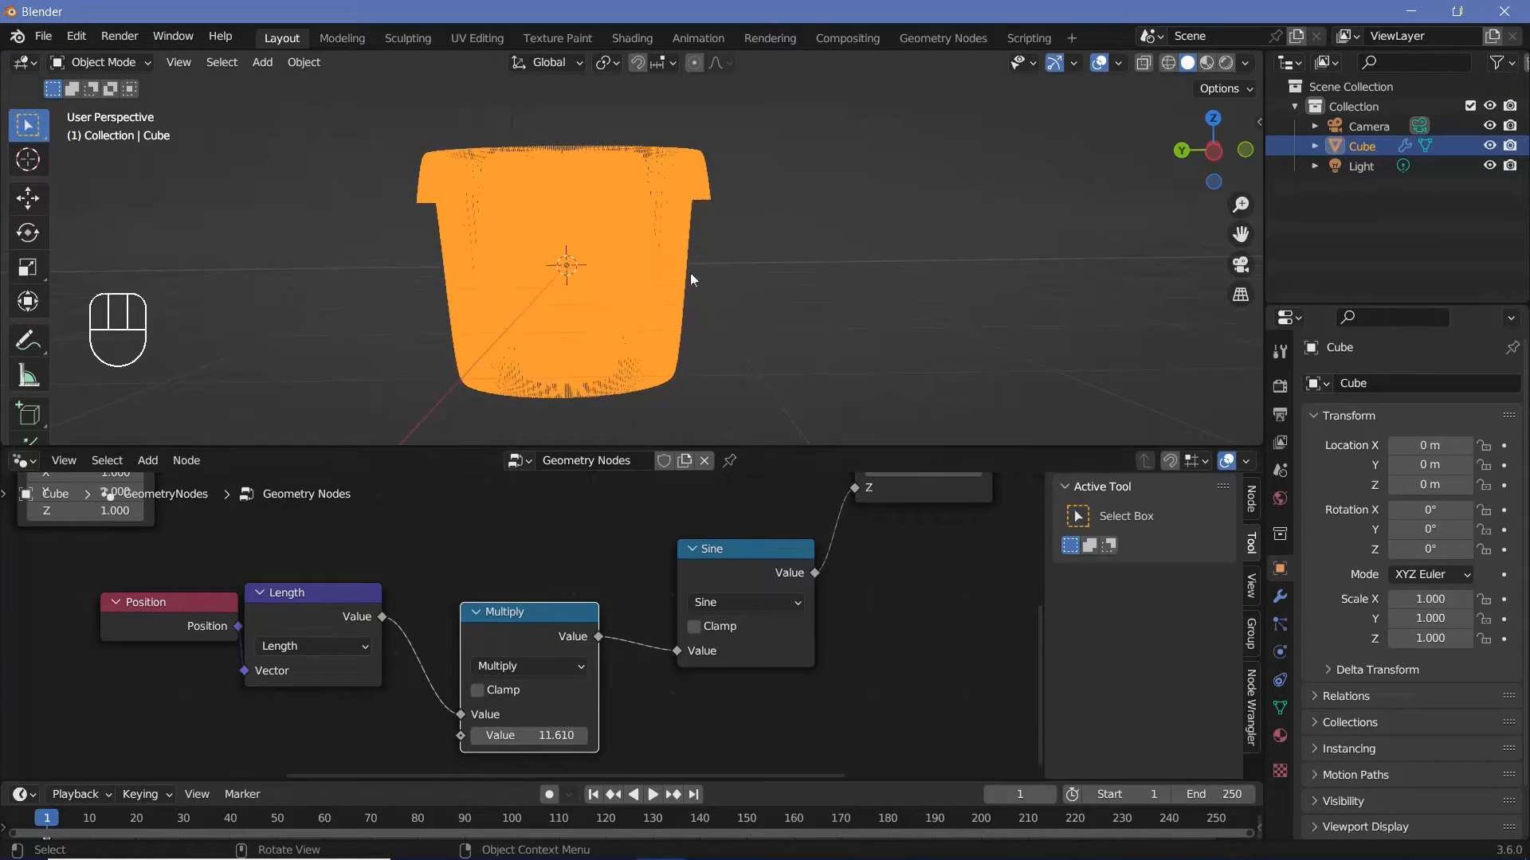
- Lower the value of the Multiply node between Length and Sine to 1.970, checking the wave profile in front view
middle_click_drag(690, 279, 698, 336)
middle_click_drag(567, 202, 625, 252)
left_click_drag(550, 735, 390, 734, "shift")
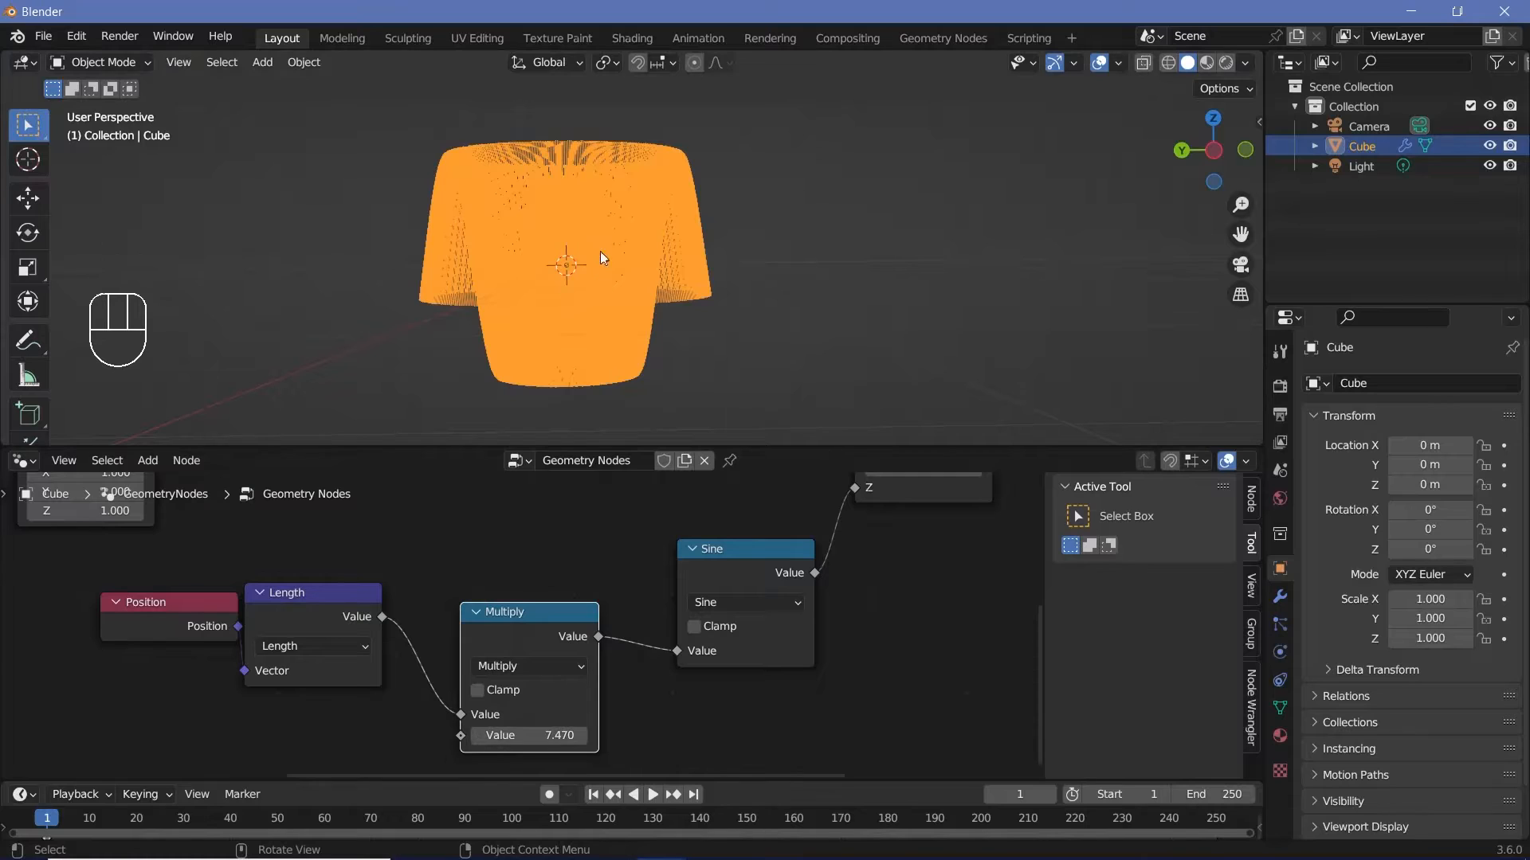
left_click_drag(558, 734, 334, 735, "shift")
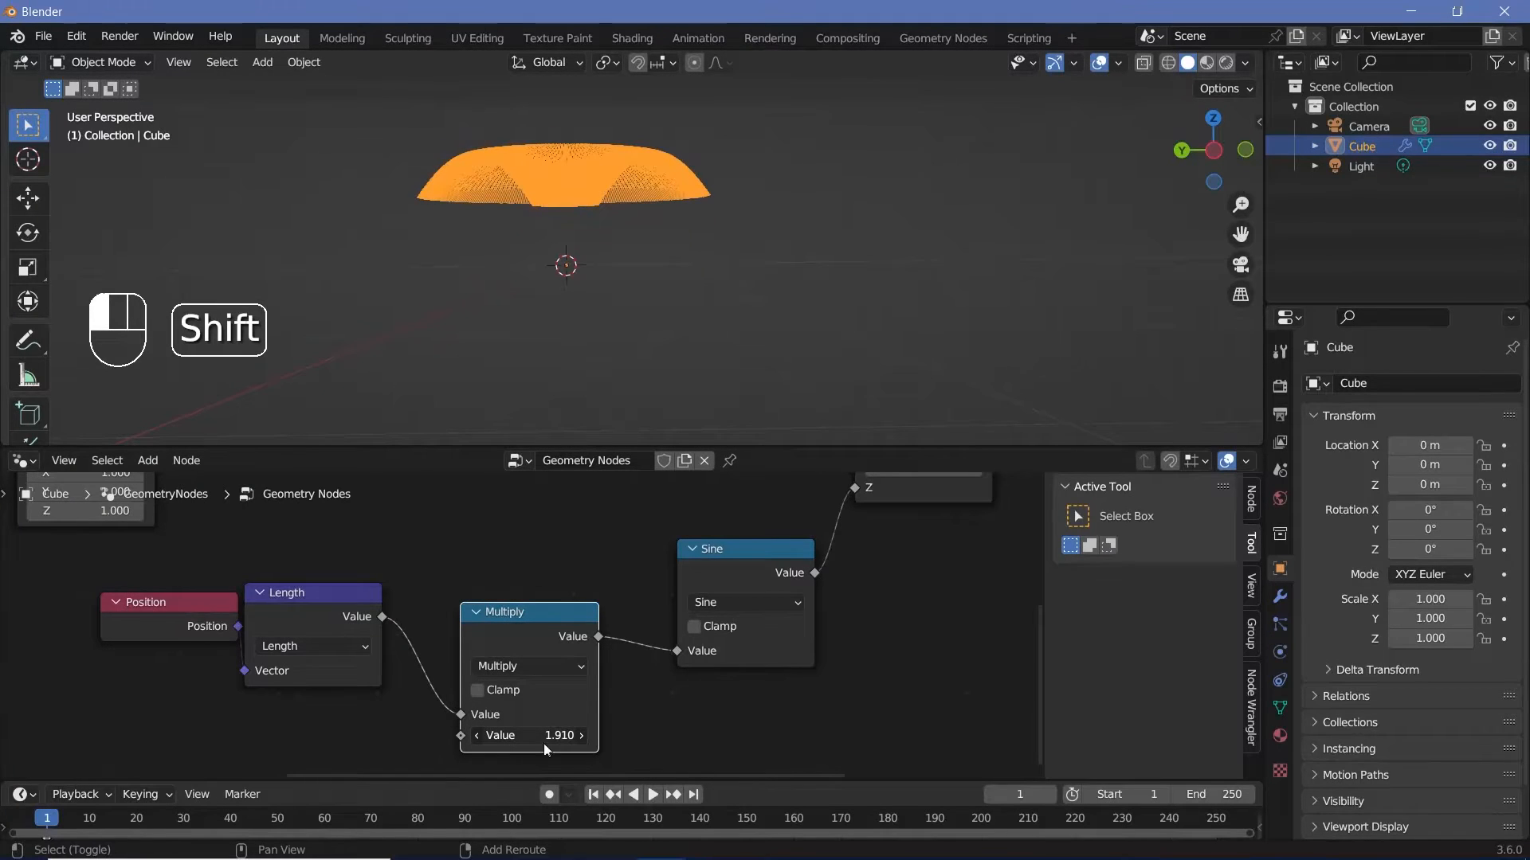
left_click_drag(547, 749, 555, 750, "shift")
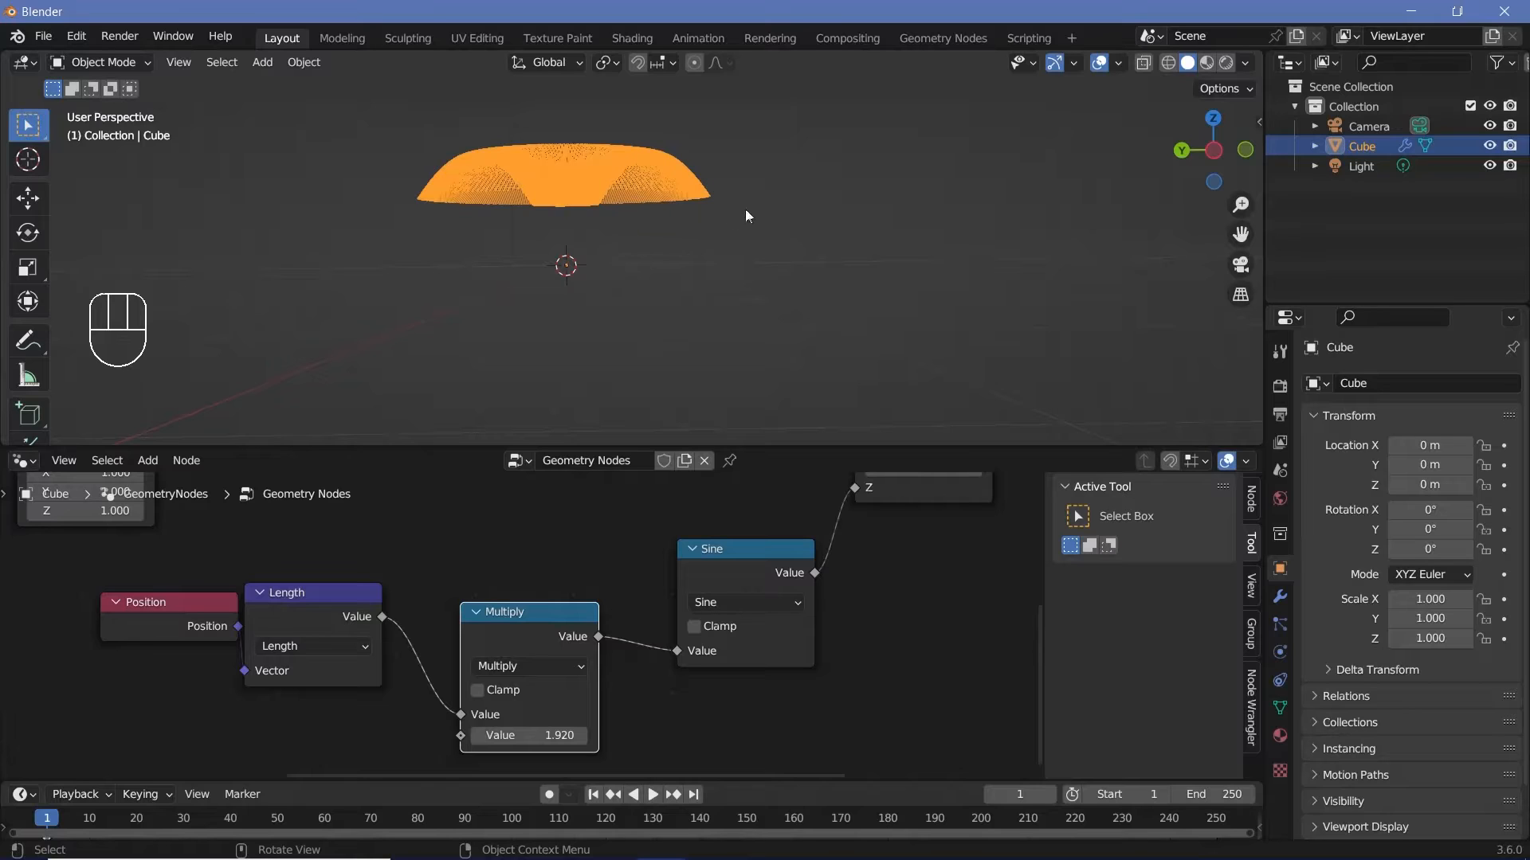
left_click_drag(529, 735, 556, 736, "shift")
key("KP_1")
middle_click_drag(767, 335, 798, 208, "ctrl")
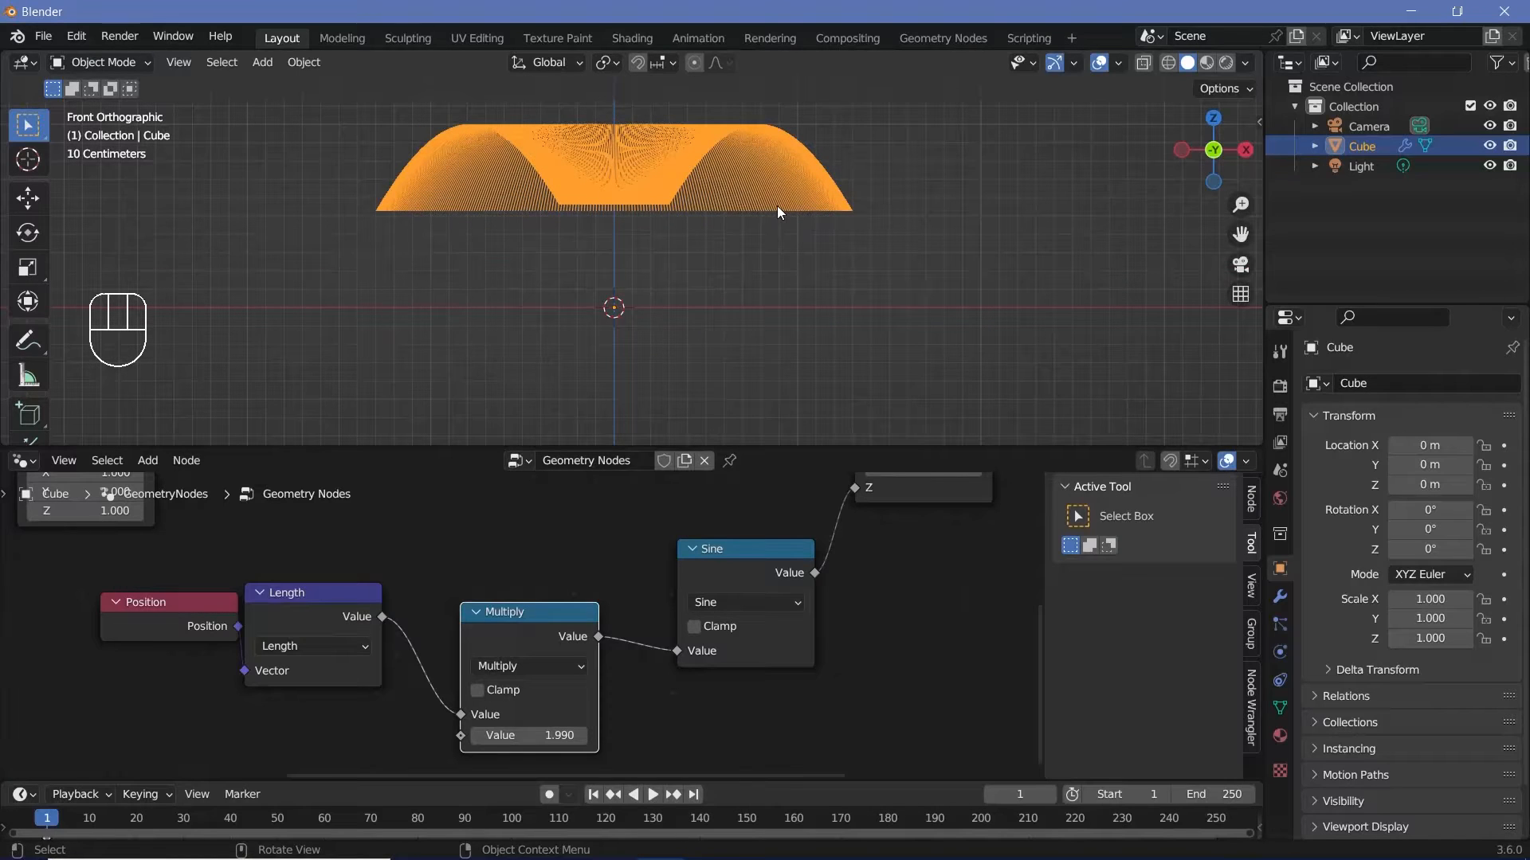
key("KP_1")
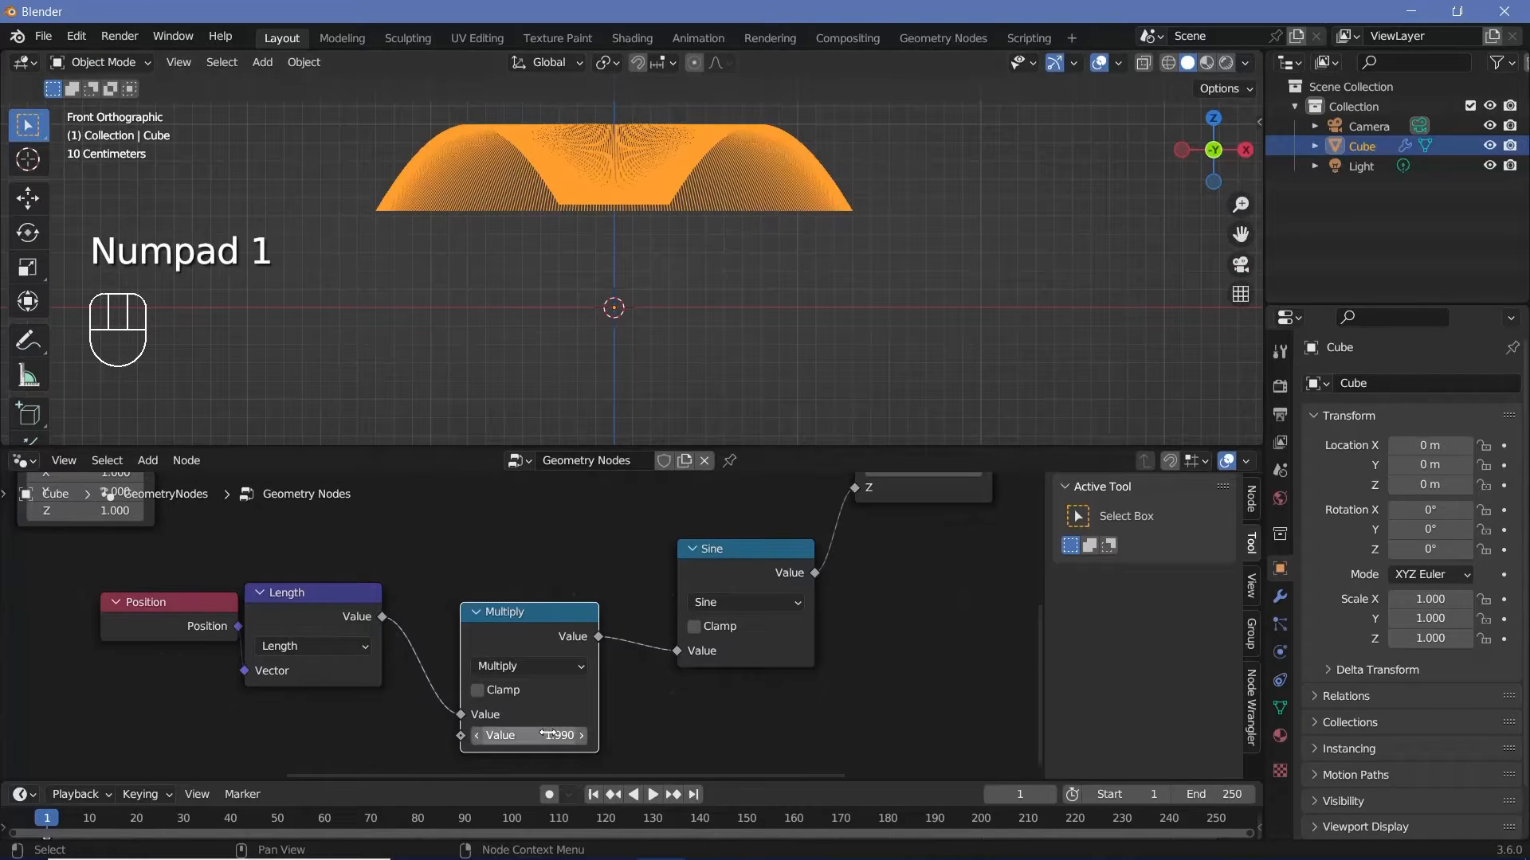
mouse_move(548, 734)
left_mouse_down("shift")
mouse_move(525, 735)
mouse_move(553, 735)
mouse_move(539, 735)
left_mouse_up("shift")
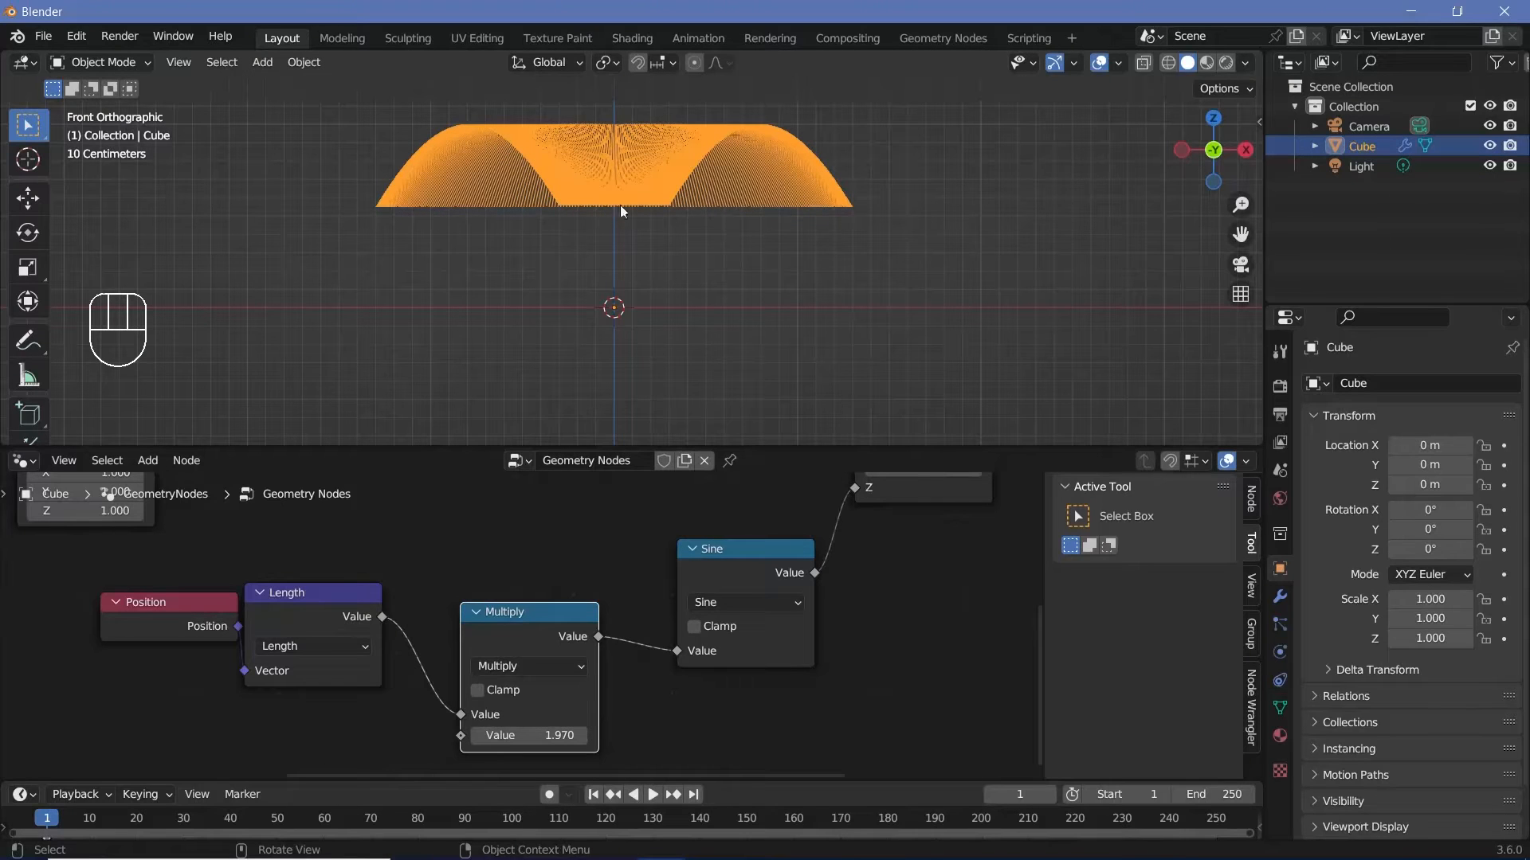
- Move Multiply and Sine close to Length, and insert a duplicate of the Multiply node between Sine and Combine XYZ
left_click_drag(518, 633, 447, 616)
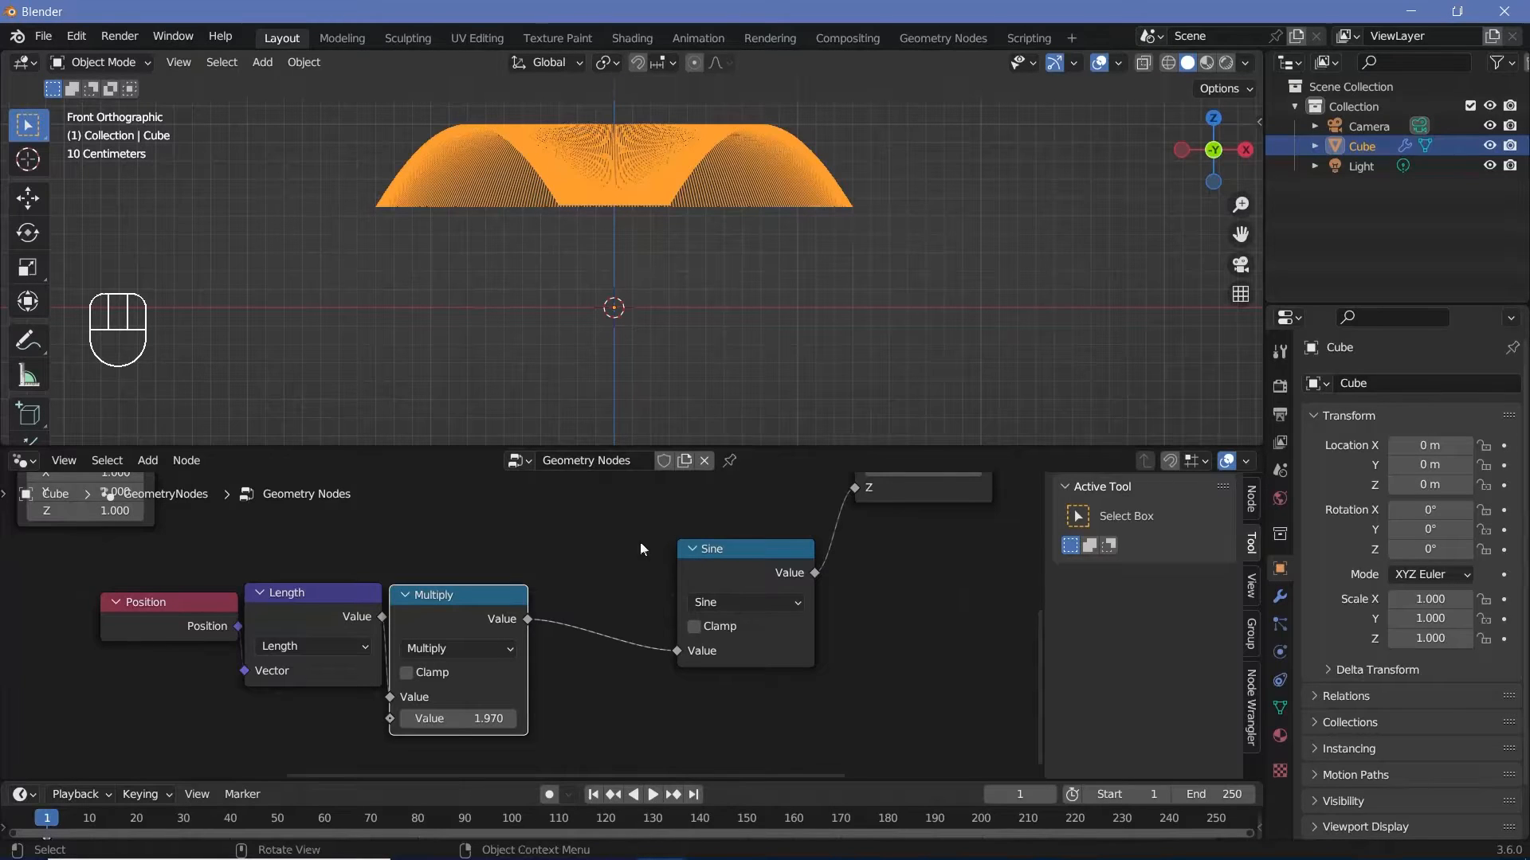
left_click_drag(713, 581, 578, 625)
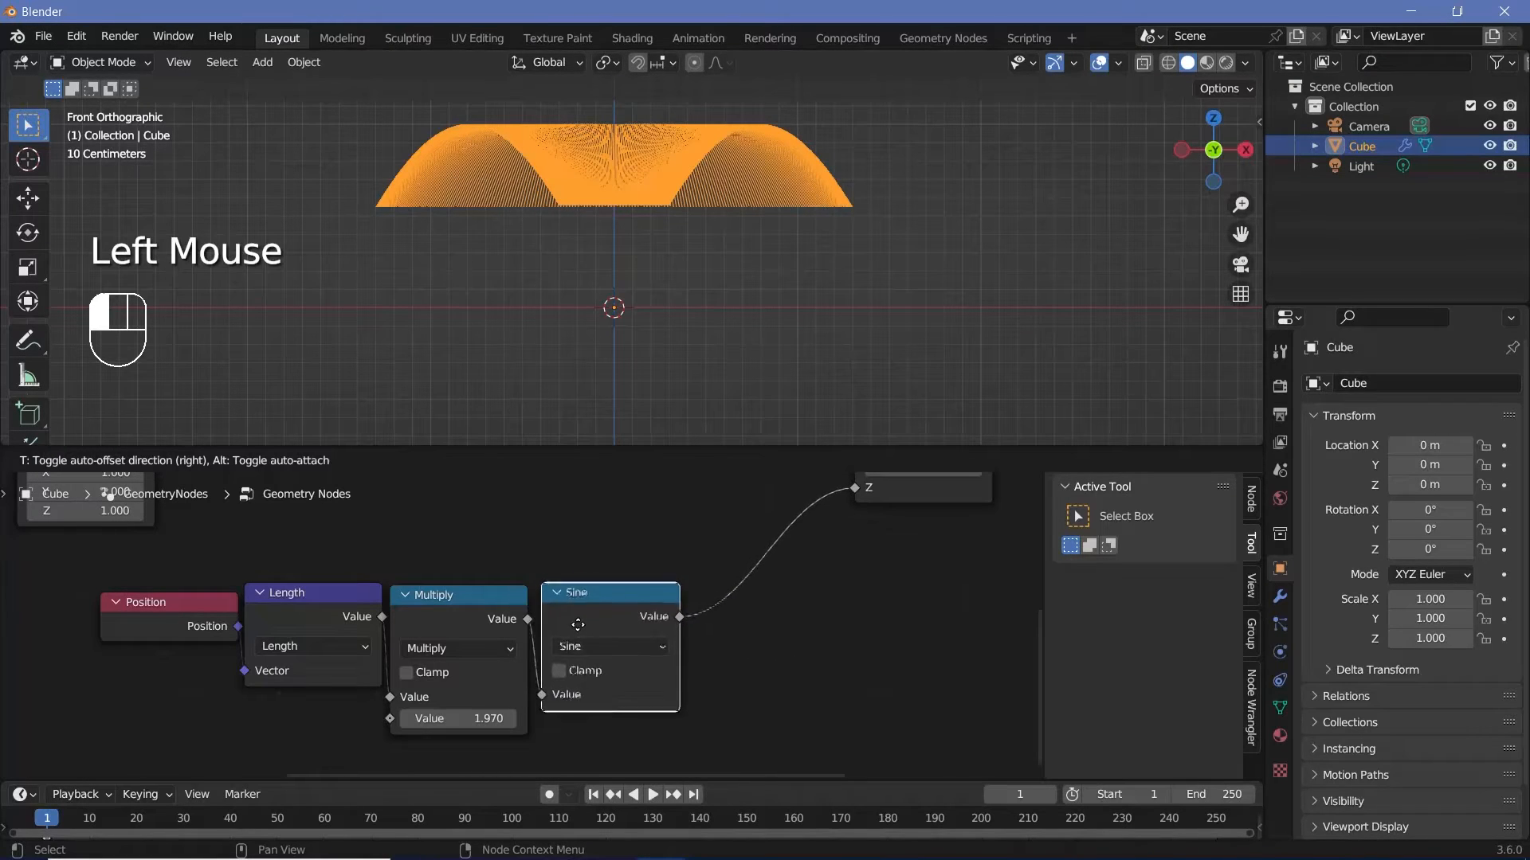
left_click(439, 609)
key("shift+d")
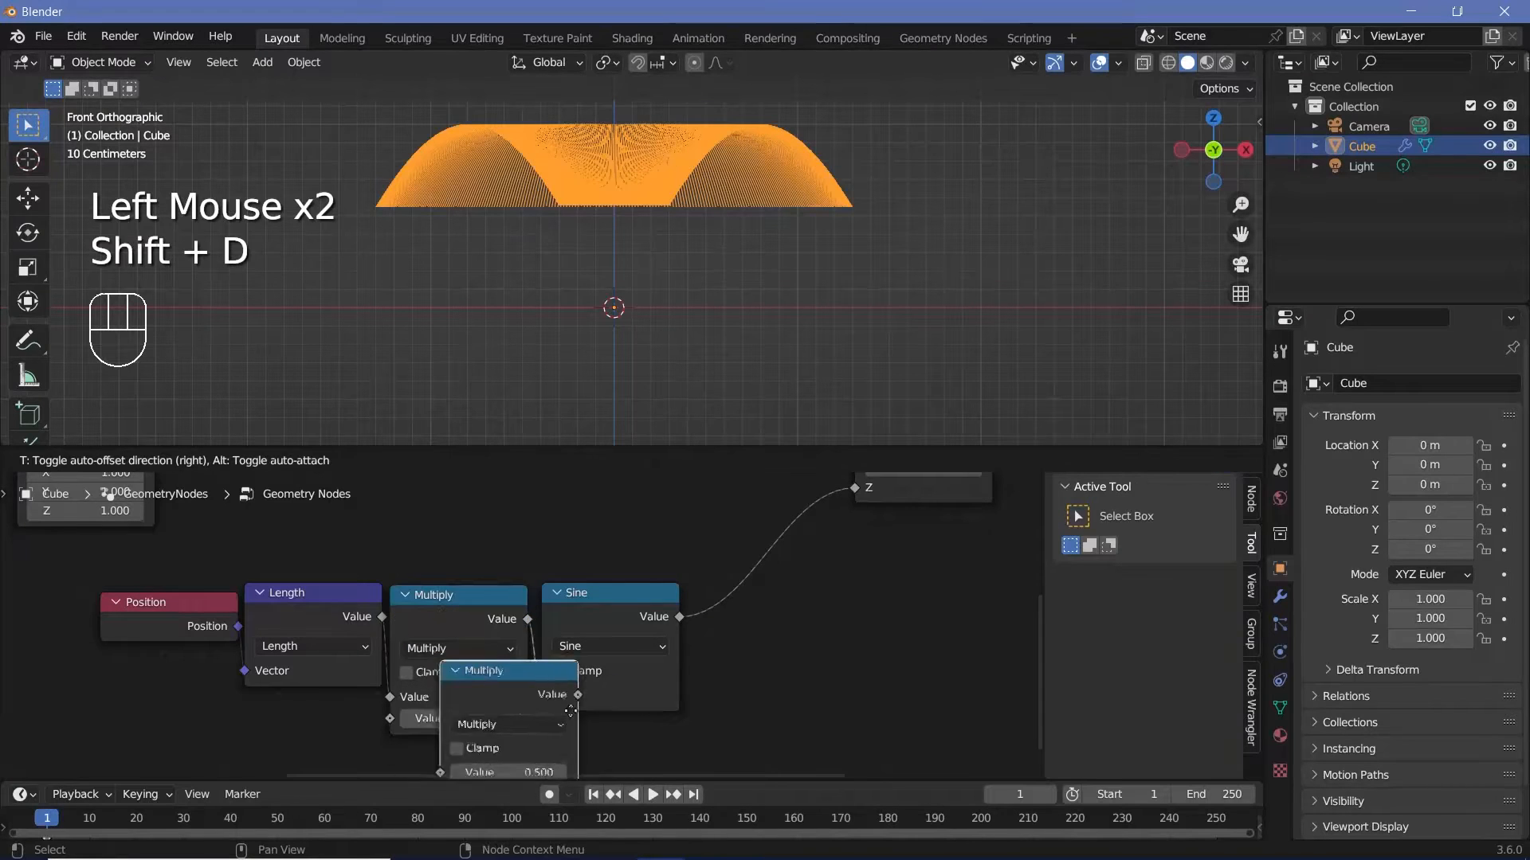
left_click(820, 638)
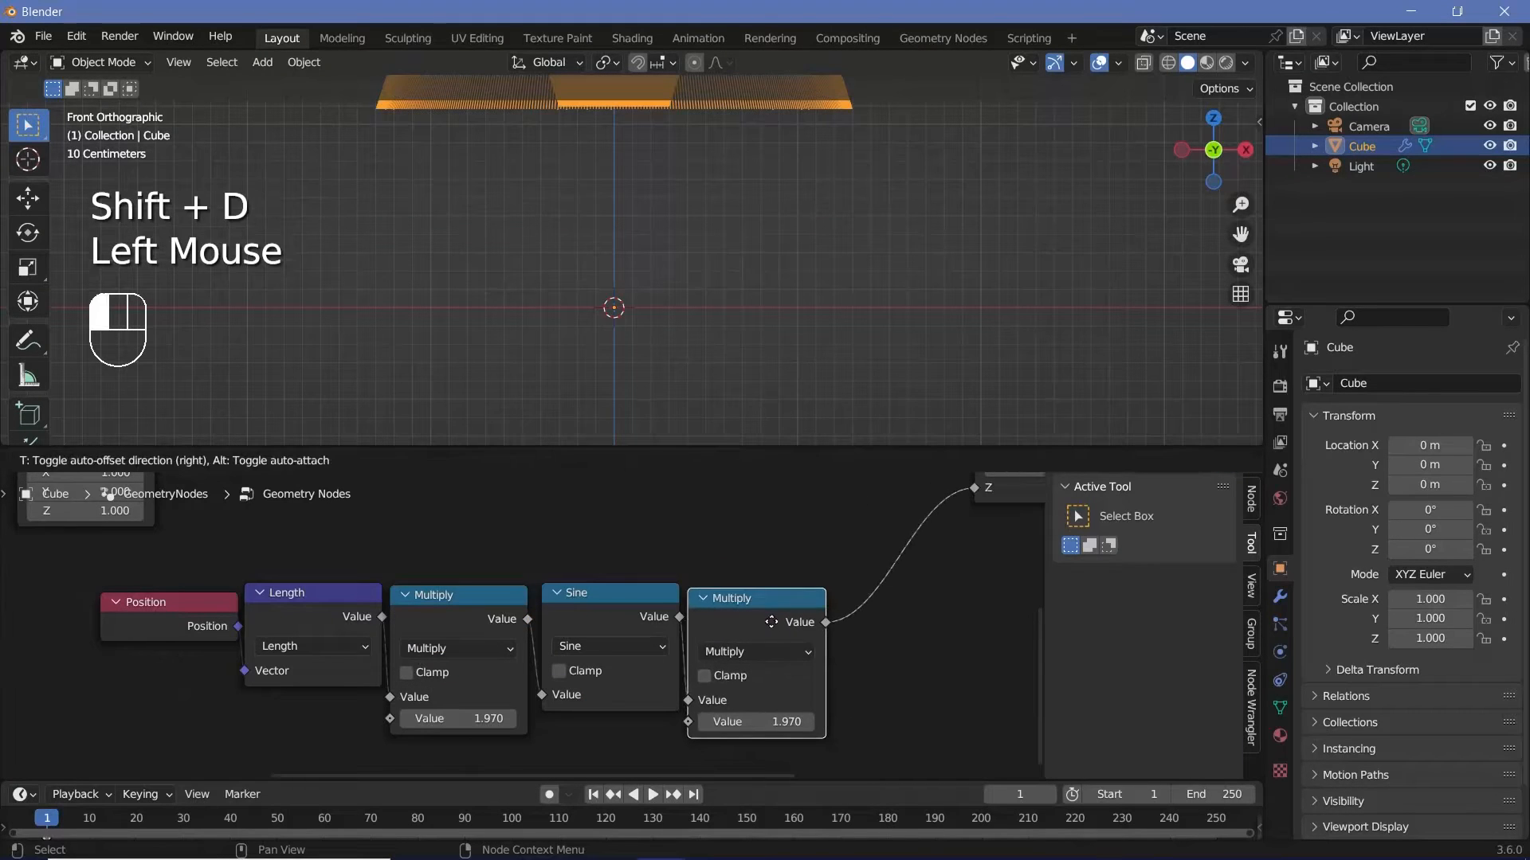
- Set the value of the Multiply node after Sine to 0.5 after trying 0.3
double_click(756, 720)
type("0.3")
key("Return")
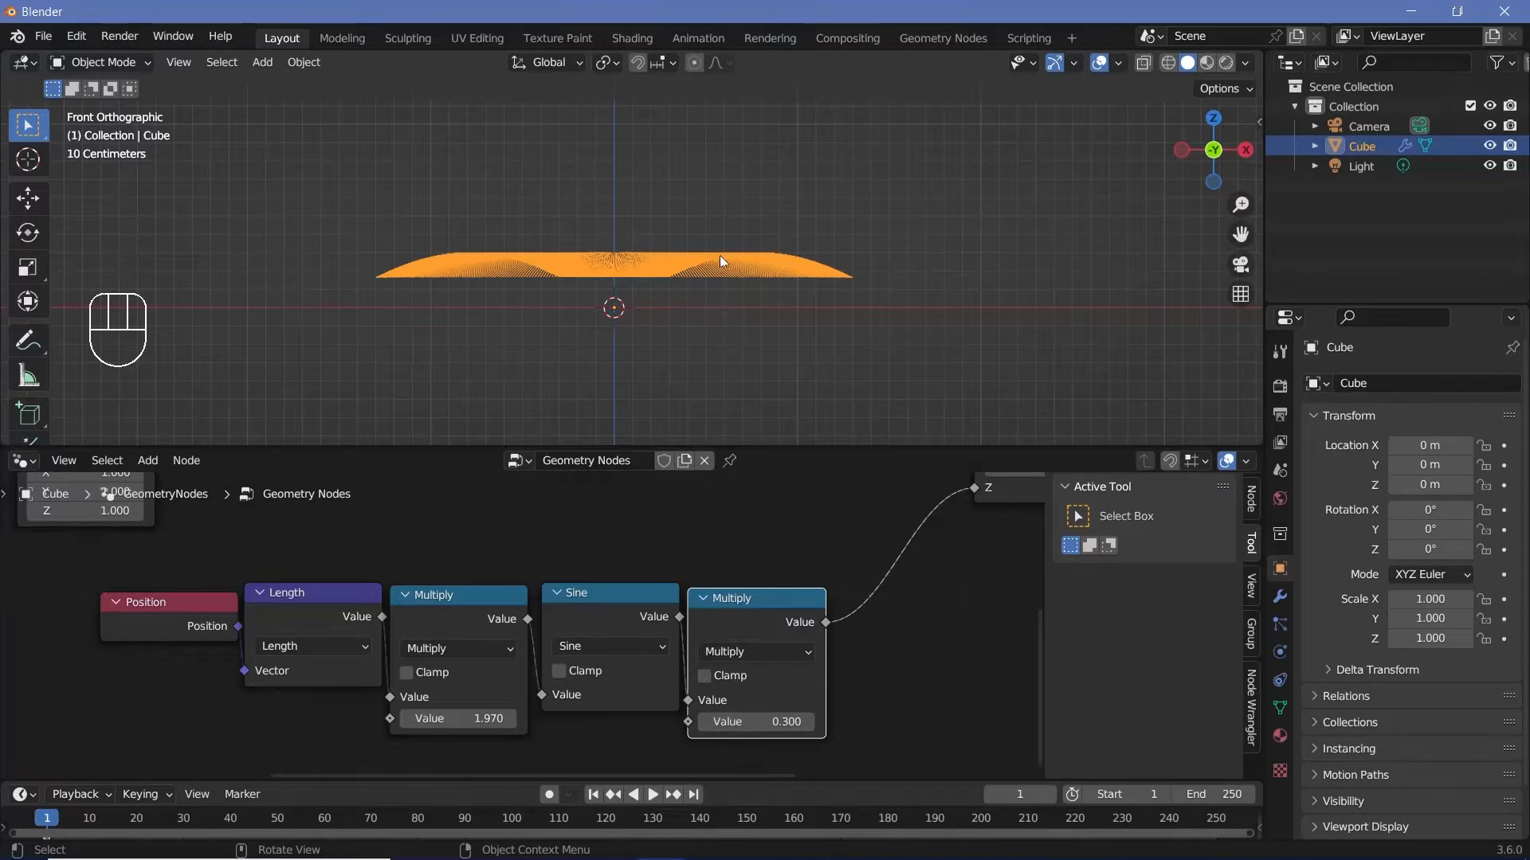
middle_click_drag(682, 257, 721, 319)
left_click(762, 723)
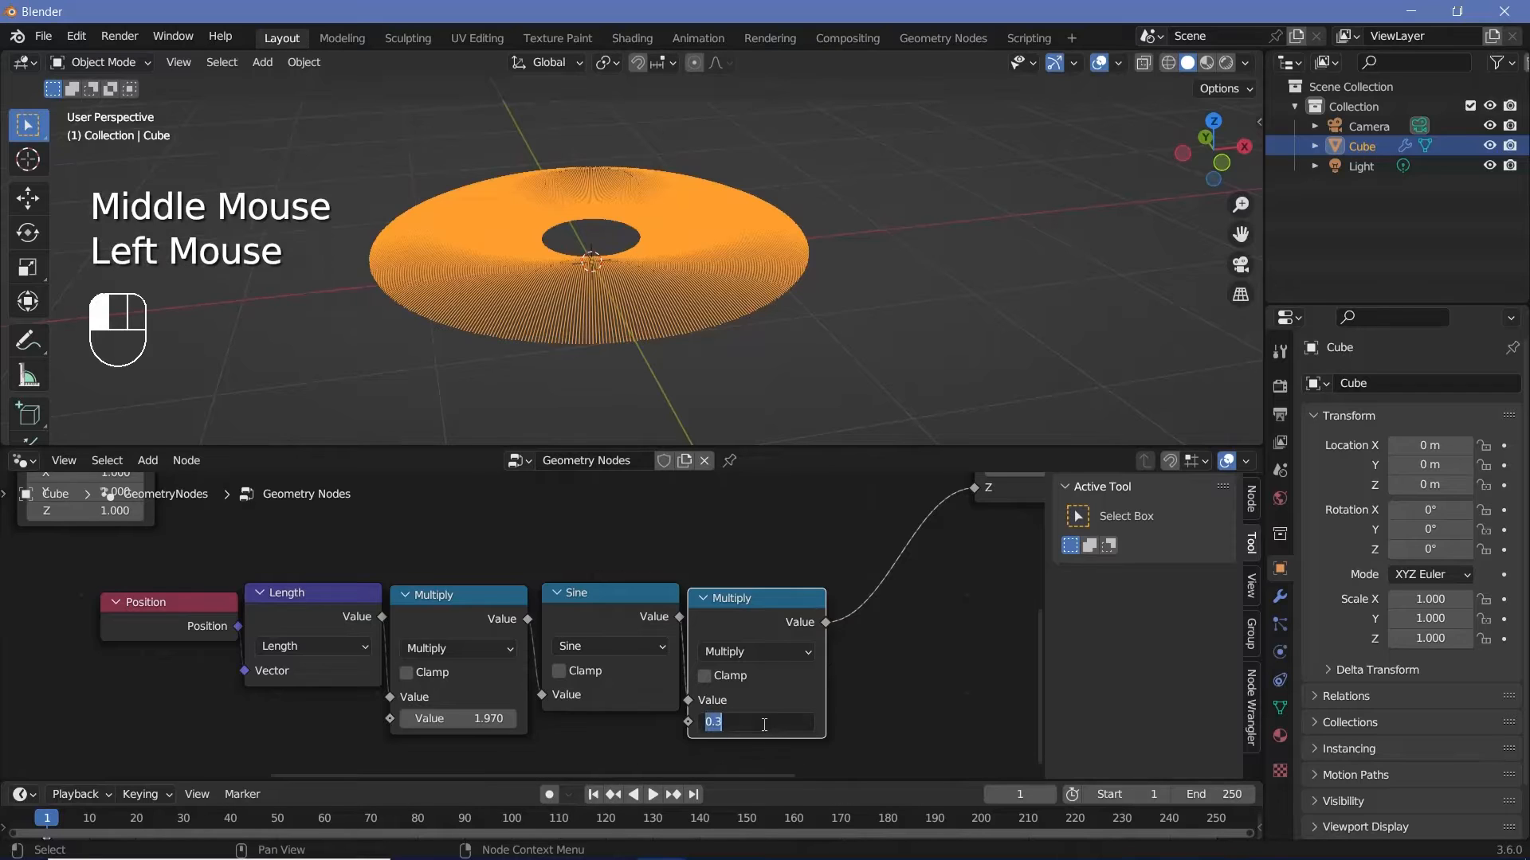
type("0.5")
key("Return")
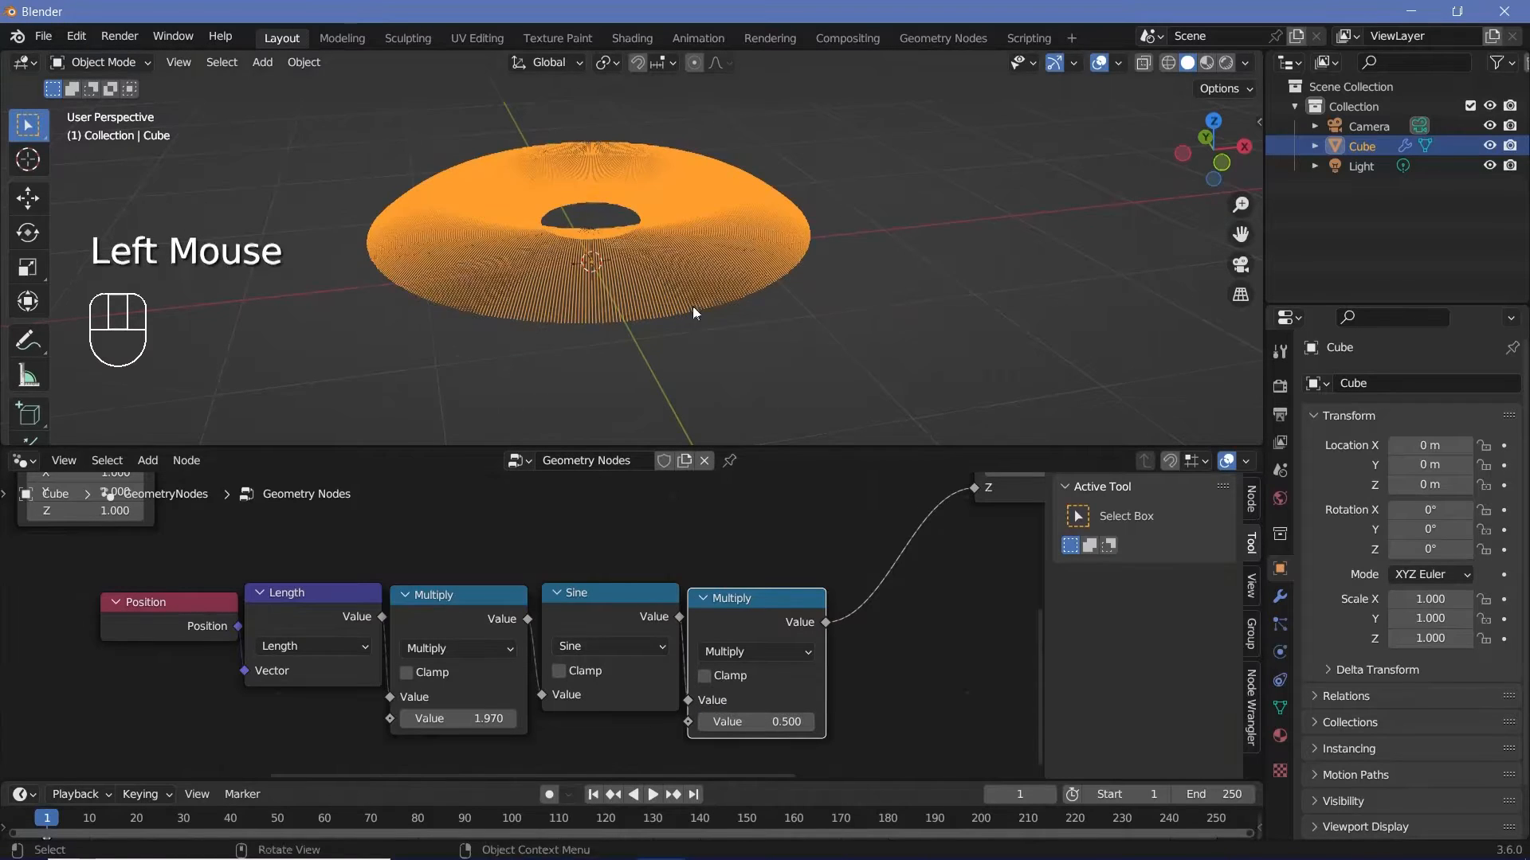
- Shift the Position-to-Multiply node chain back to make room and insert a Math node set to Add before Combine XYZ
middle_click_drag(692, 305, 700, 247)
key("KP_1")
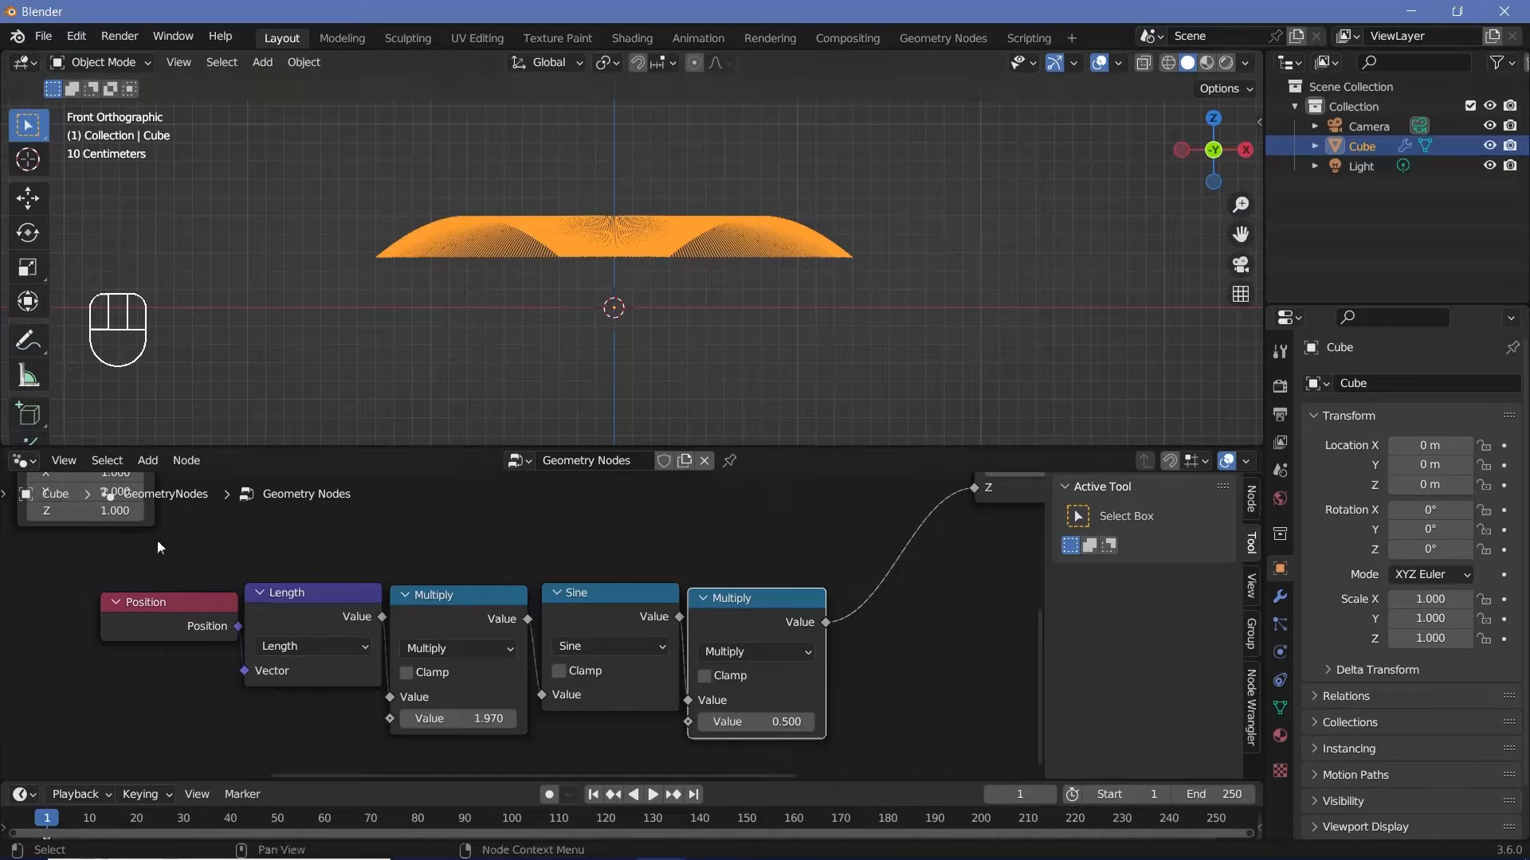
left_click_drag(156, 540, 765, 768)
left_click_drag(729, 618, 574, 635)
key("shift+a")
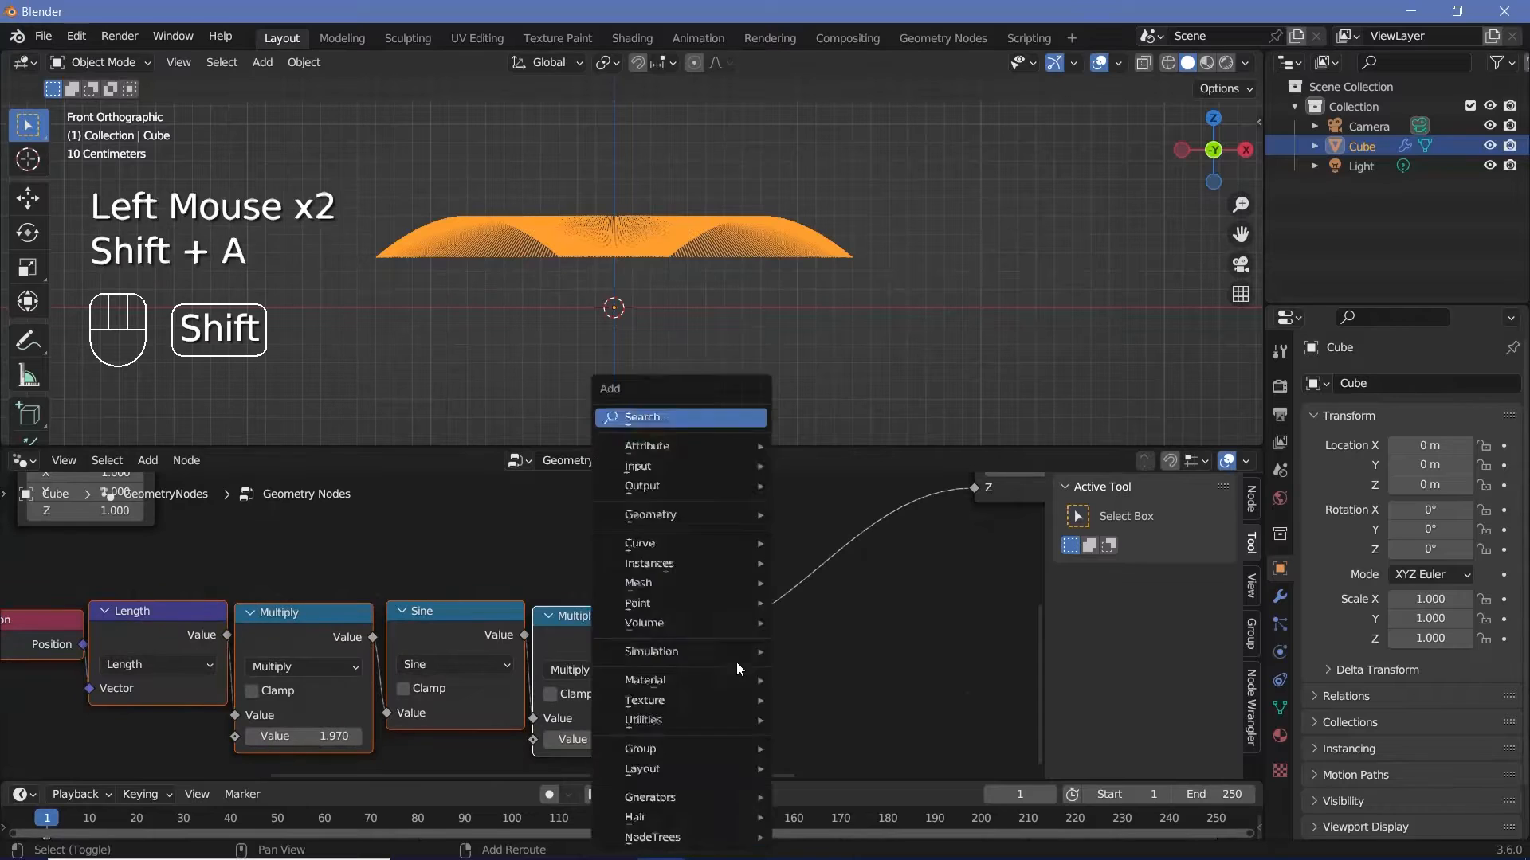
mouse_move(695, 418)
type("math")
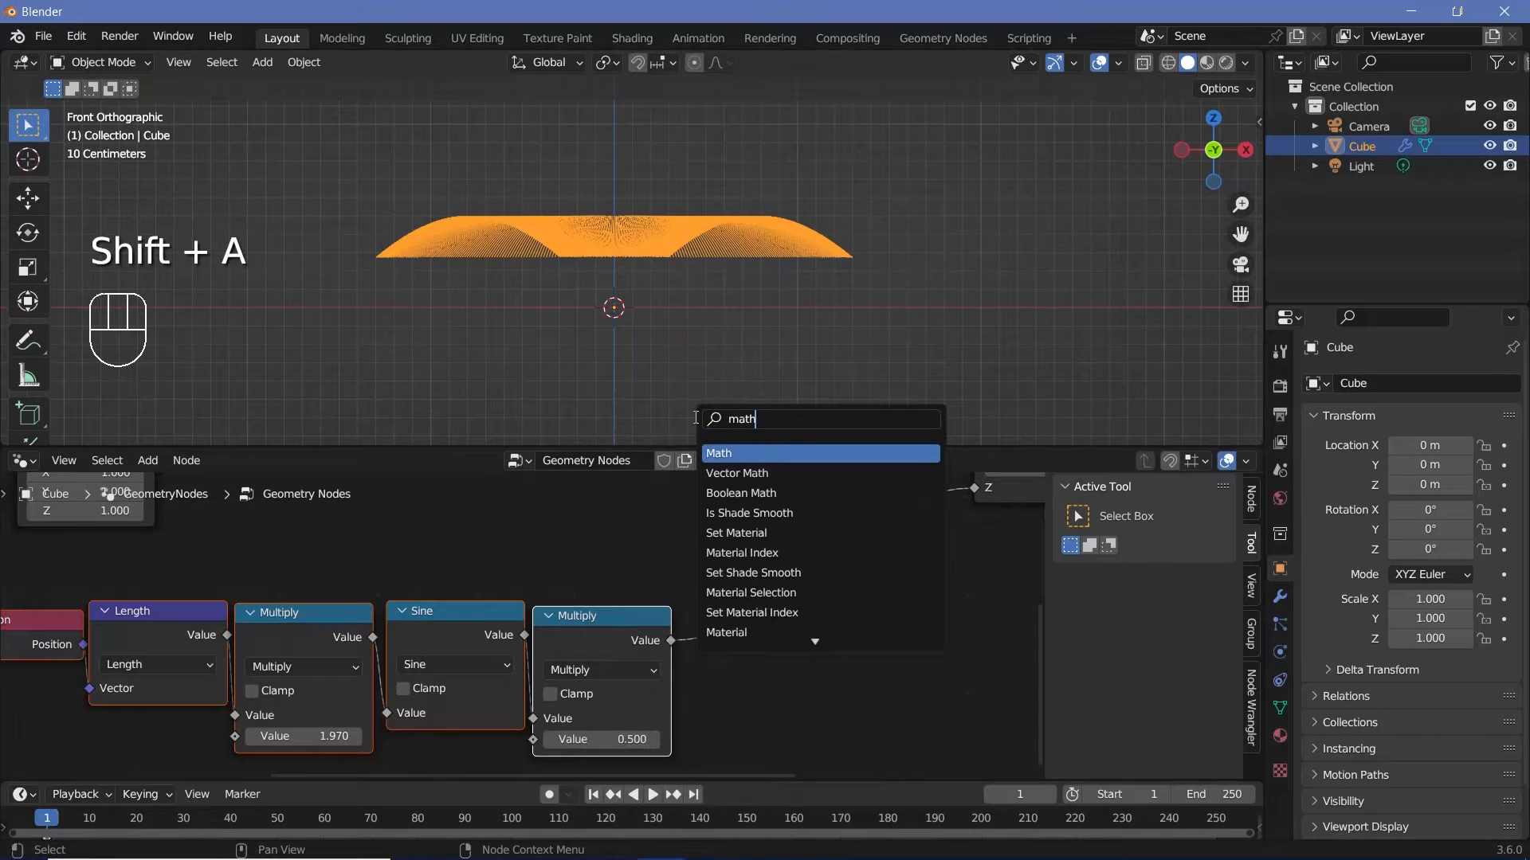
left_click(745, 454)
left_click(793, 659)
- Give the Add node a small negative value to lower the disc, and place the node beside the second Multiply
left_click_drag(818, 702, 656, 703, "shift")
left_click_drag(807, 580, 747, 609)
middle_click_drag(658, 279, 657, 337)
middle_click_drag(764, 557, 796, 384, "ctrl")
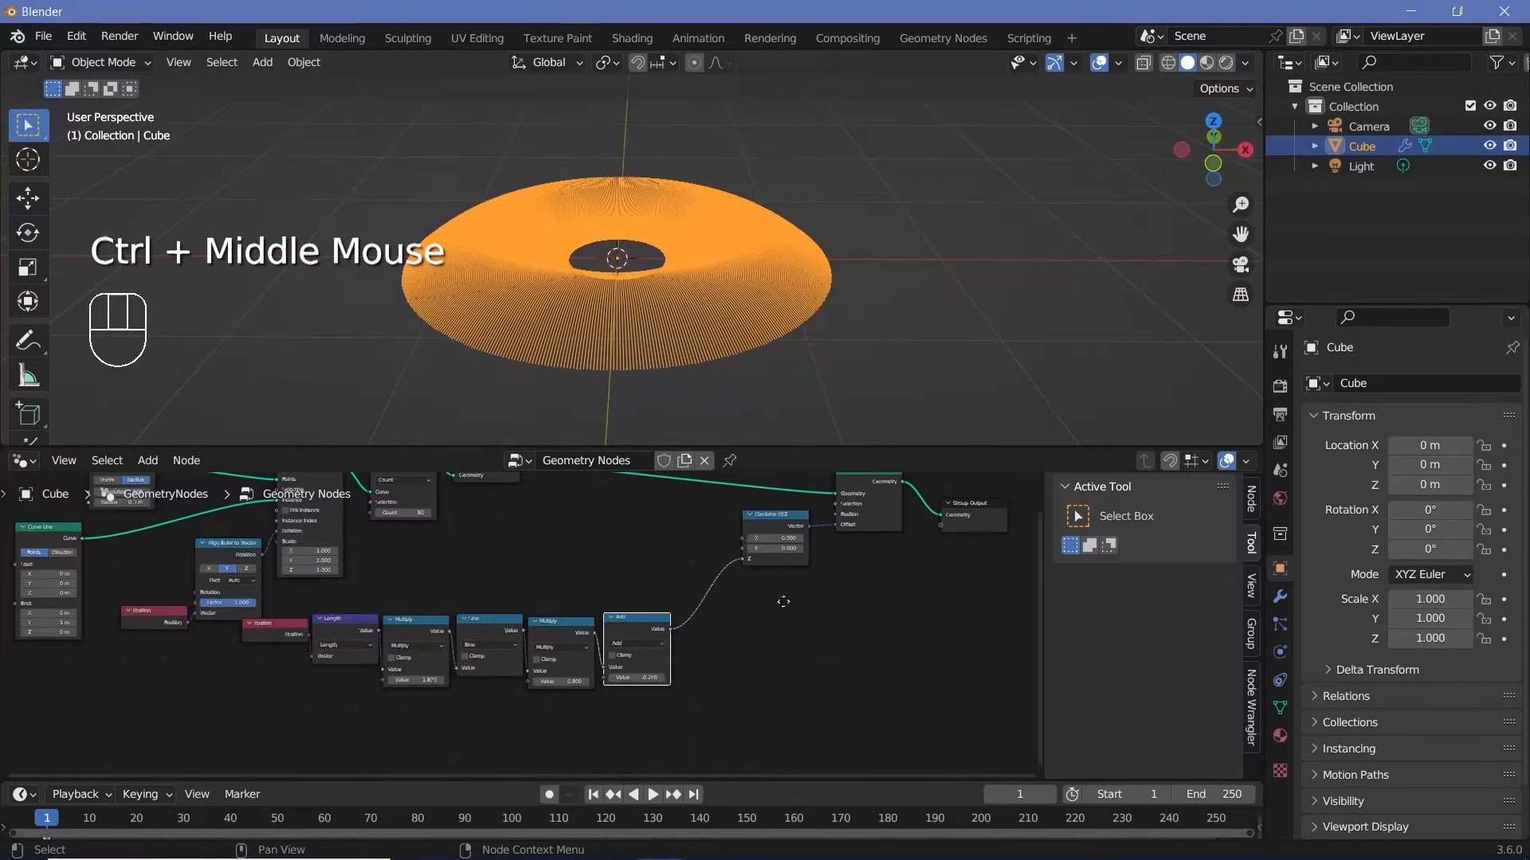
- Move Combine XYZ beside the Add node and shift Set Position slightly to tidy the node layout
middle_click_drag(783, 601, 748, 663)
scroll(748, 663, "up", 1)
middle_click_drag(706, 255, 628, 198)
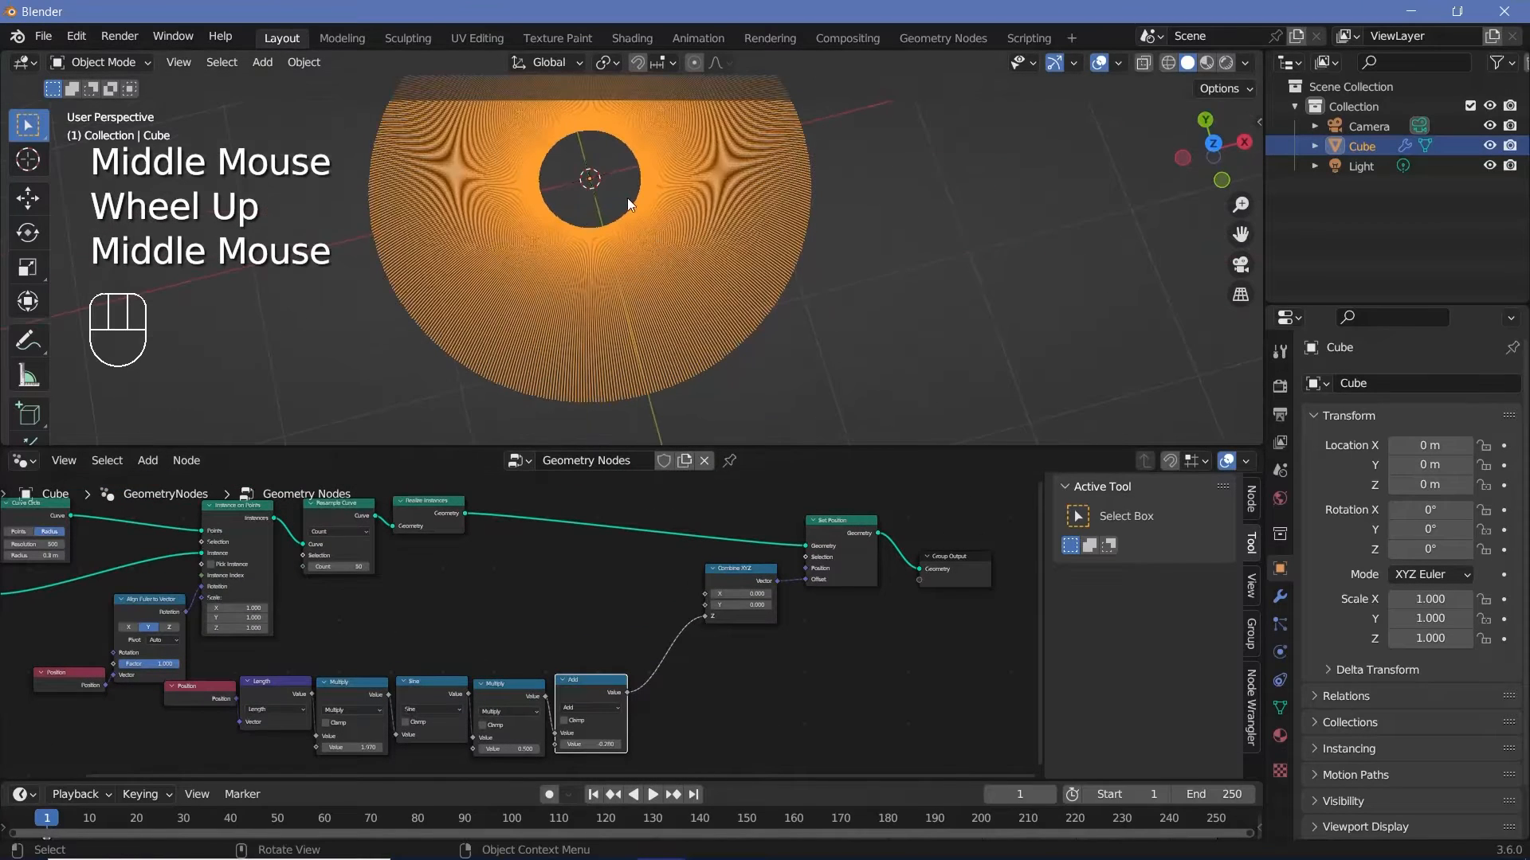
left_click_drag(733, 581, 661, 691)
left_click_drag(845, 527, 810, 543)
- Move Group Output farther away and insert a duplicate of Set Position between the first Set Position and Group Output
middle_click_drag(810, 544, 514, 615)
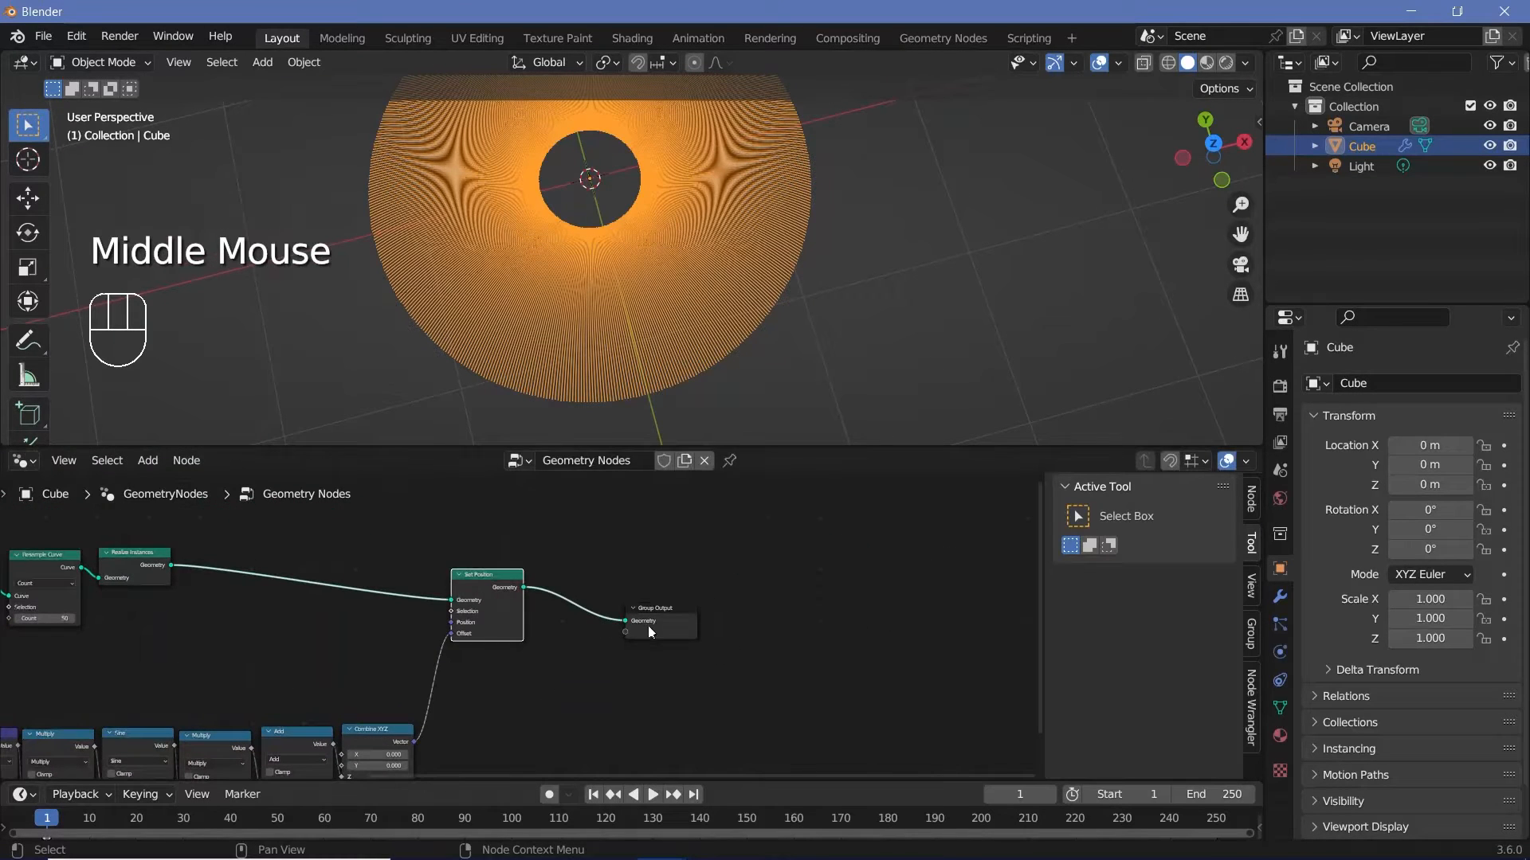
left_click_drag(648, 625, 982, 615)
key("shift+d")
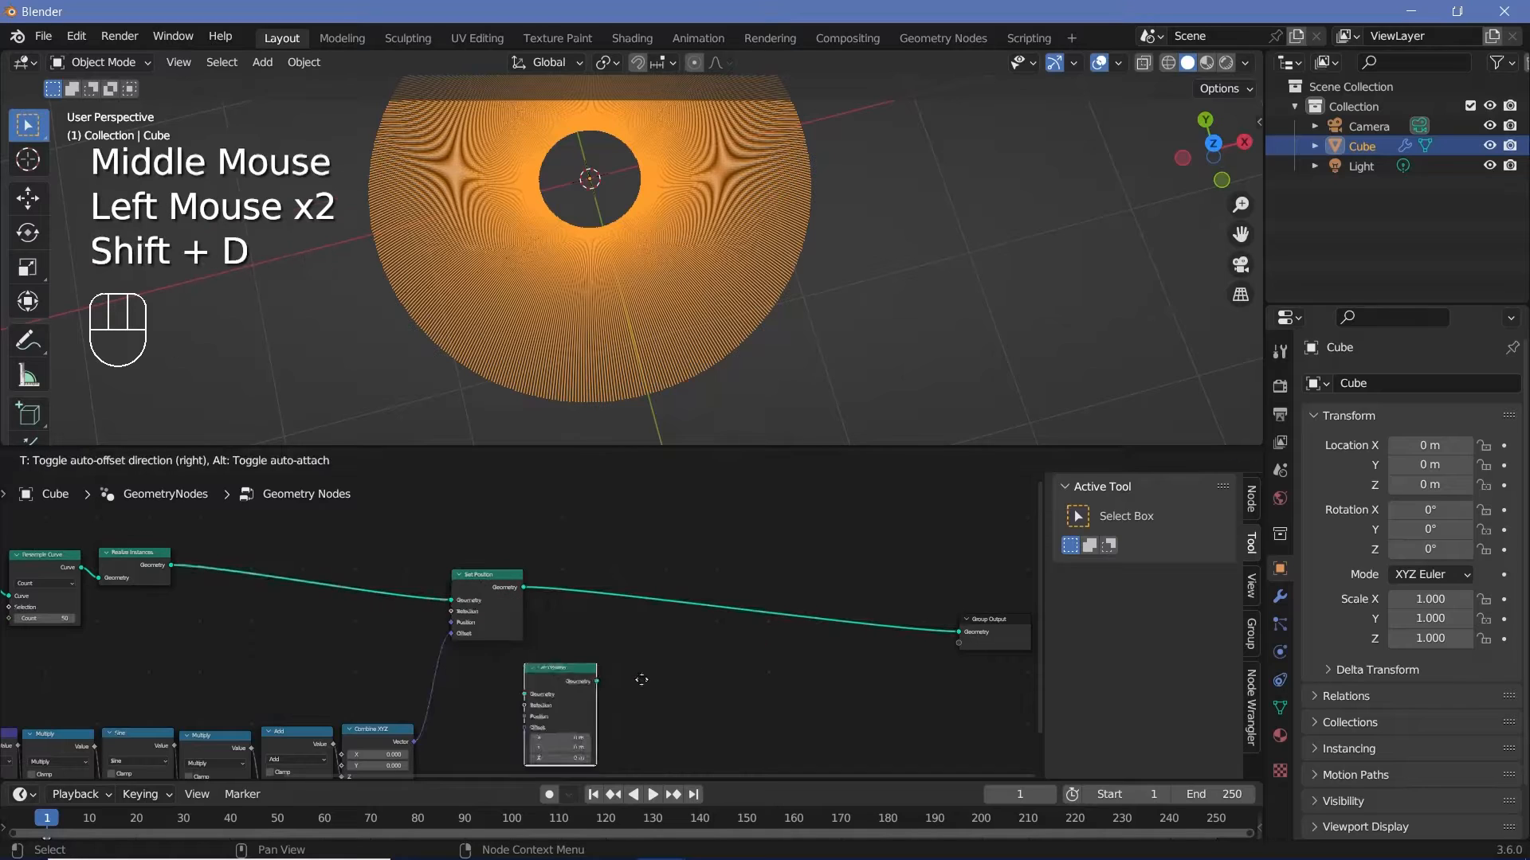
left_click(800, 595)
- Add a Noise Texture node in the free space before the second Set Position node
middle_click_drag(690, 682, 831, 534)
key("shift+a")
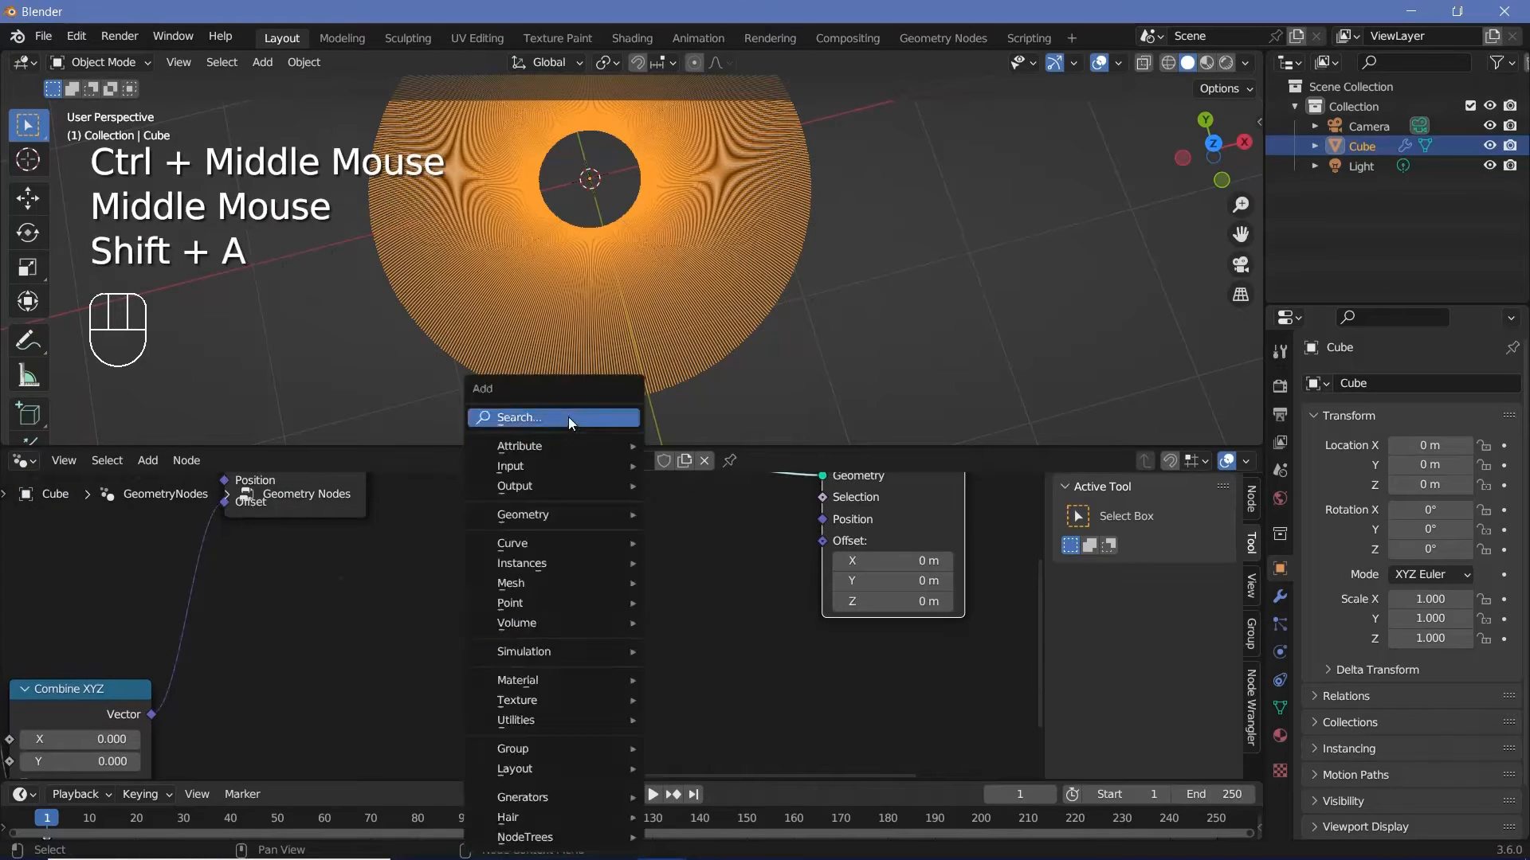
left_click(569, 417)
type("noise")
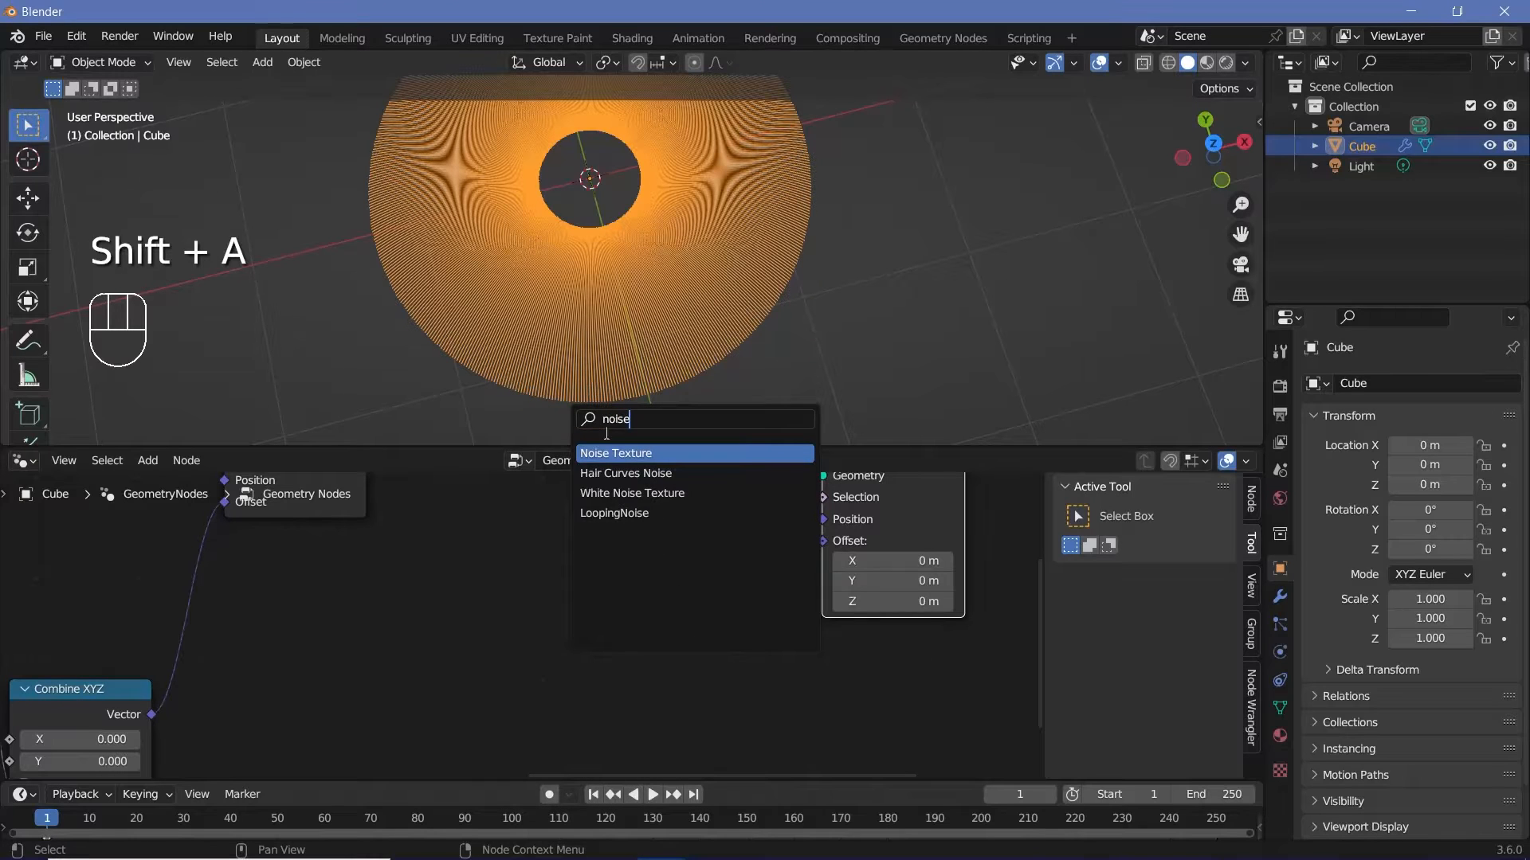
left_click(615, 451)
left_click(423, 621)
- Add a Vector Math node between the Noise Texture and the second Set Position node
key("shift+a")
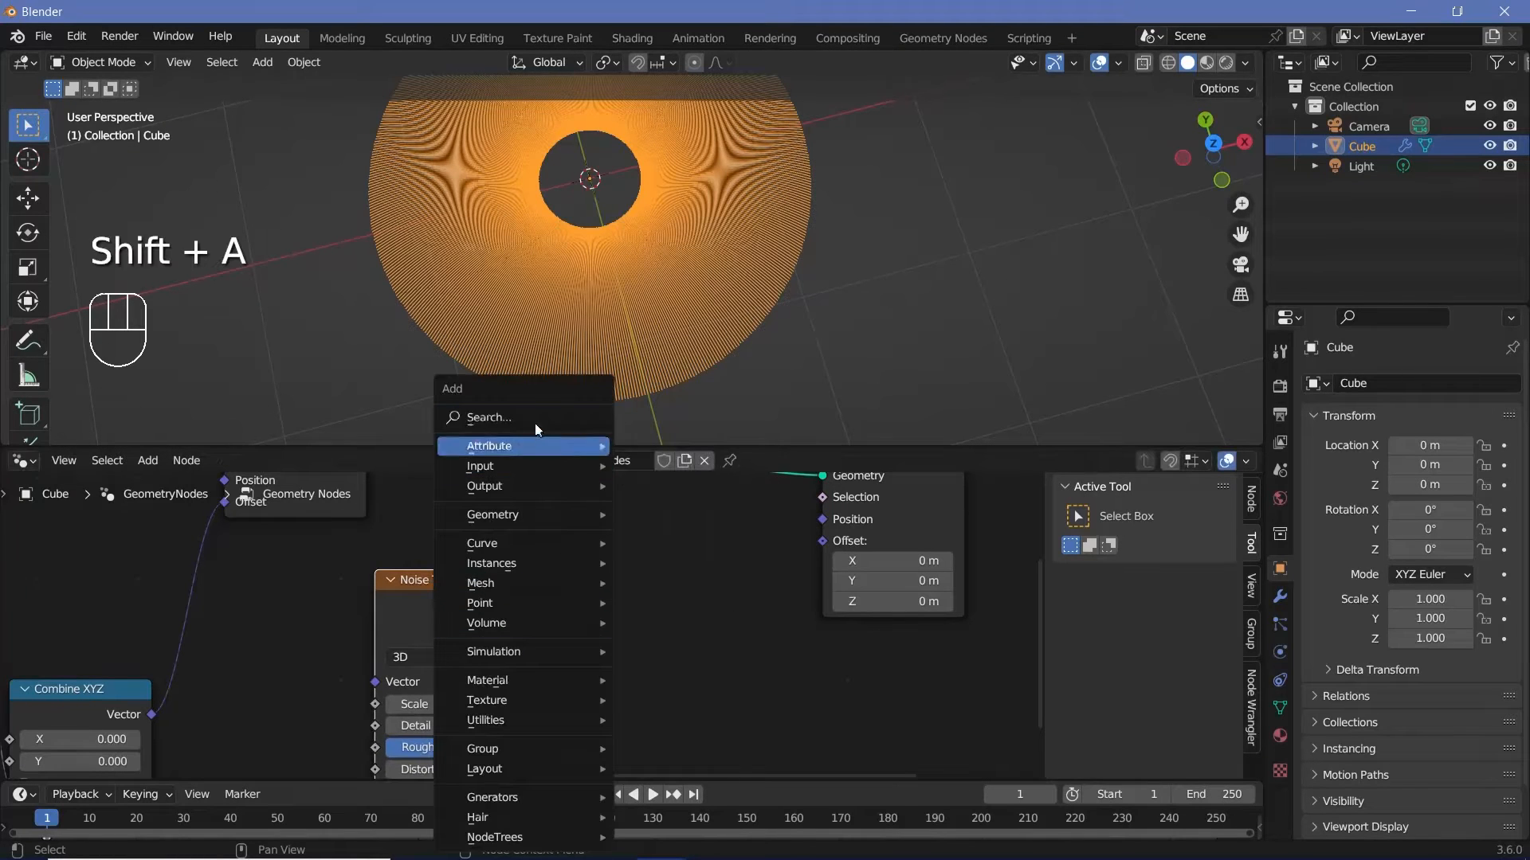
left_click(535, 416)
key("BackSpace")
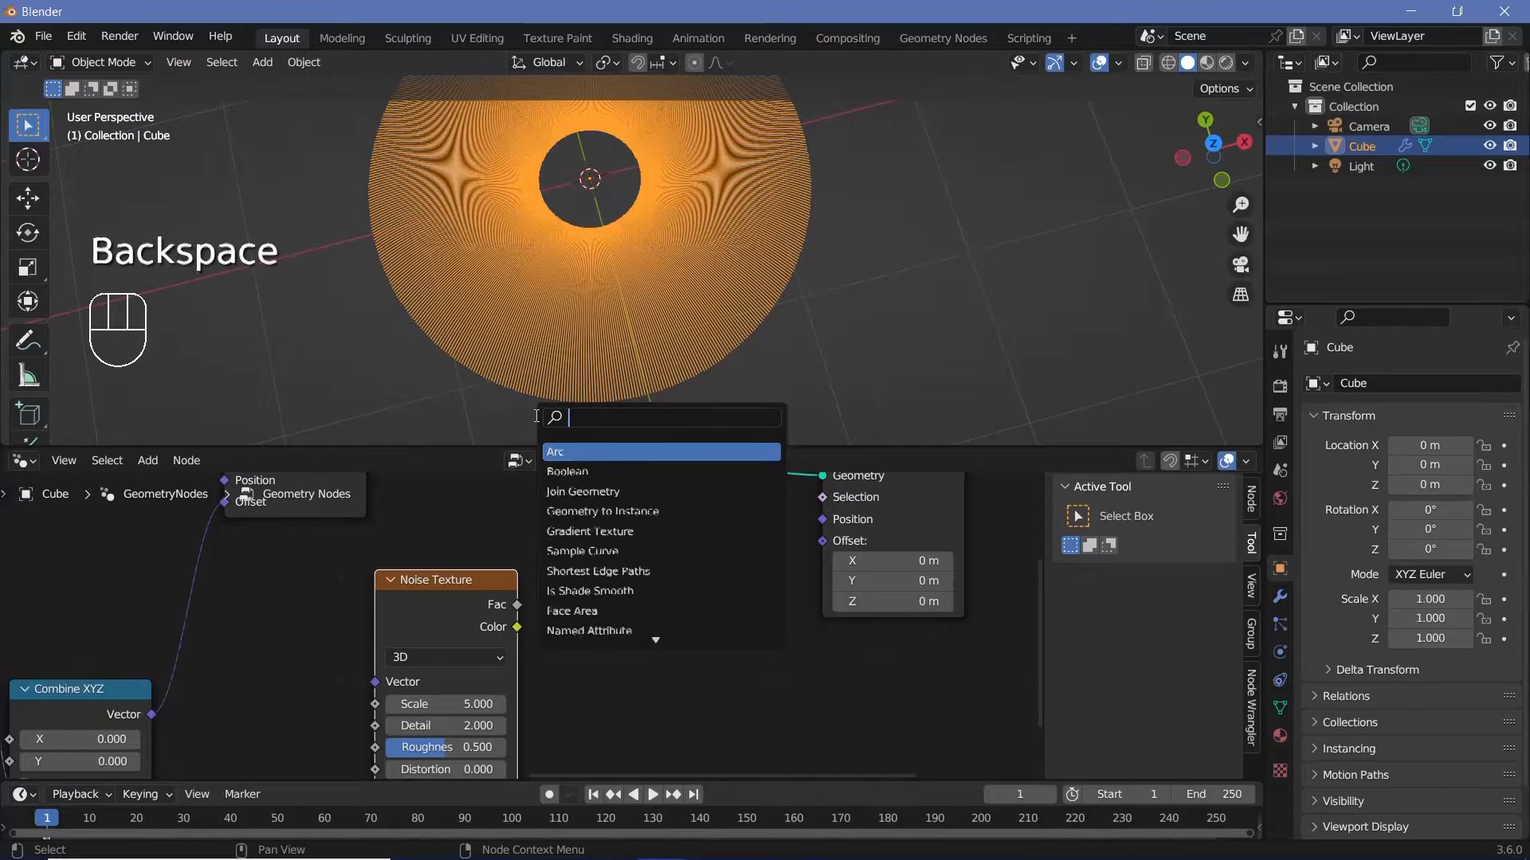
type("ve")
left_click(577, 469)
left_click(613, 594)
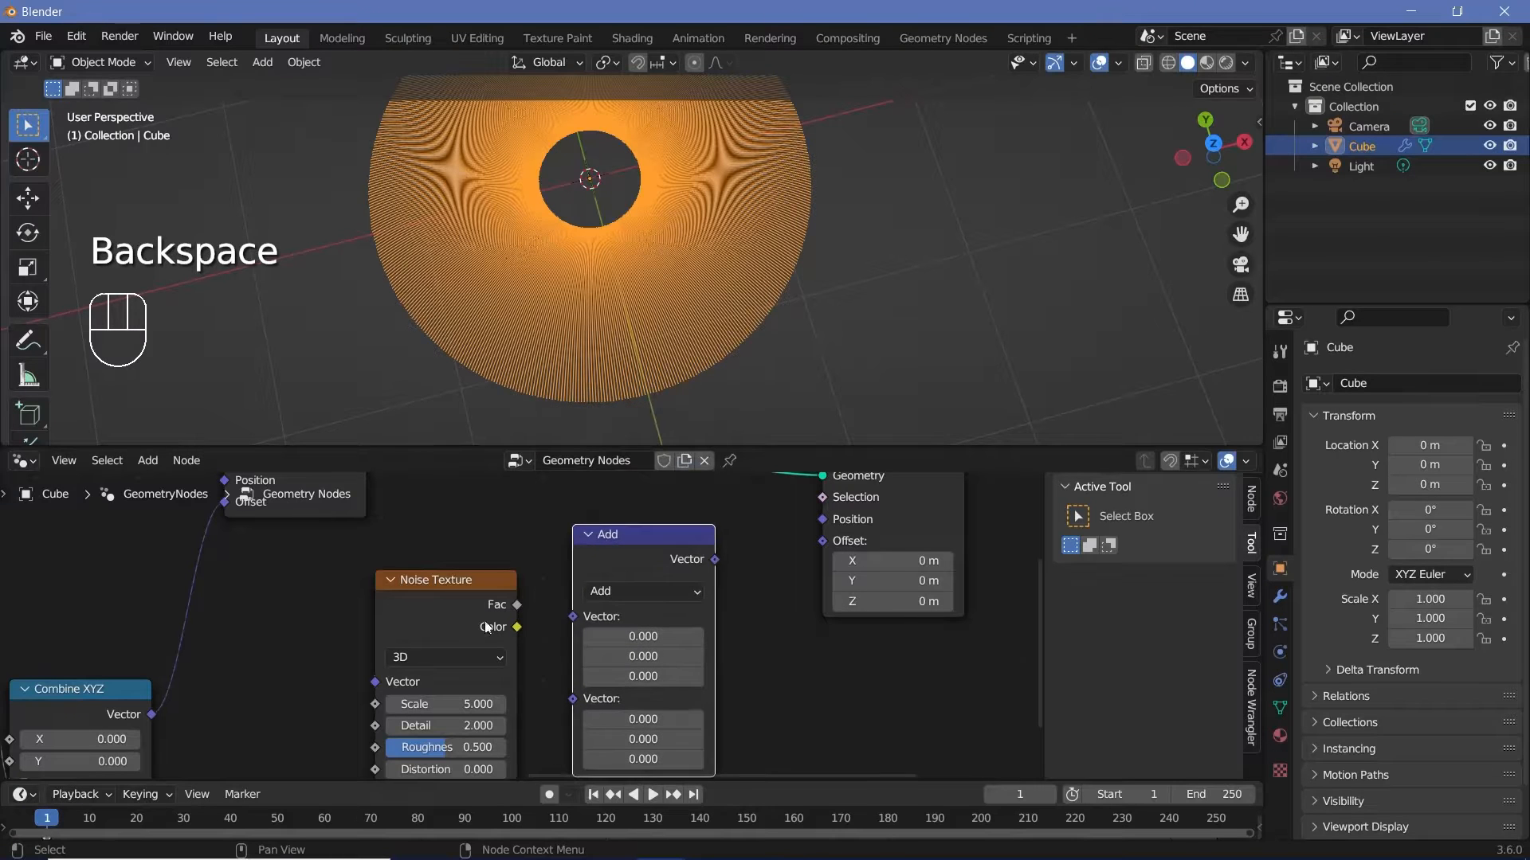
- Connect the noise Color to the Vector Math node's first input and its output to the second Set Position's Offset
left_click(480, 610)
middle_click_drag(479, 610, 450, 638)
left_click_drag(599, 564, 706, 546)
middle_click_drag(811, 263, 789, 135)
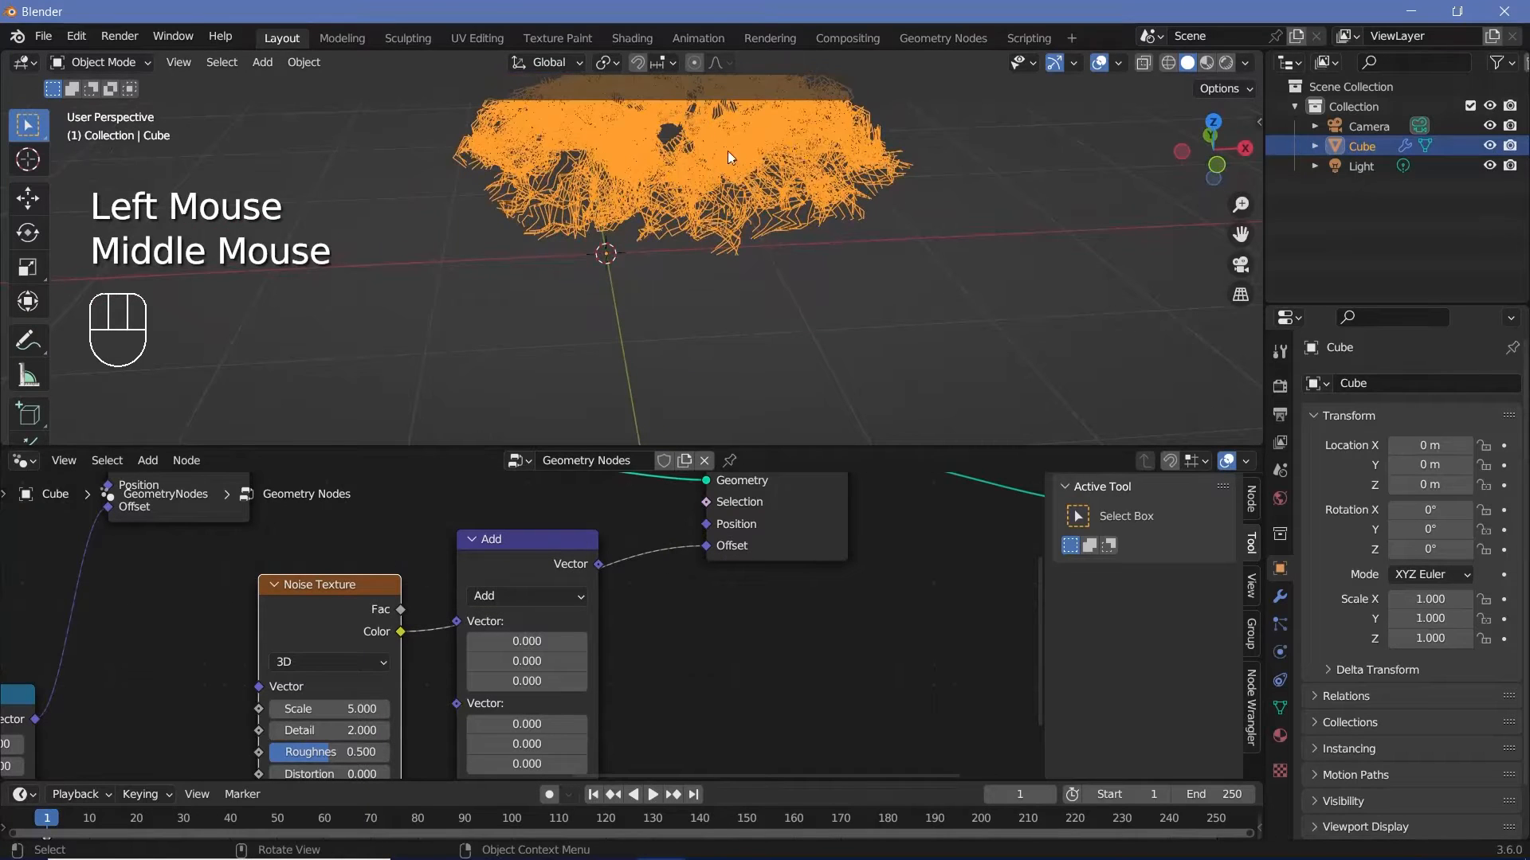
- Change the Vector Math node to Subtract with 0.5 on all three axes and place it beside the Noise Texture
mouse_move(515, 556)
left_mouse_down()
mouse_move(539, 561)
mouse_move(551, 588)
mouse_move(542, 551)
left_mouse_up()
left_click(542, 661, "shift")
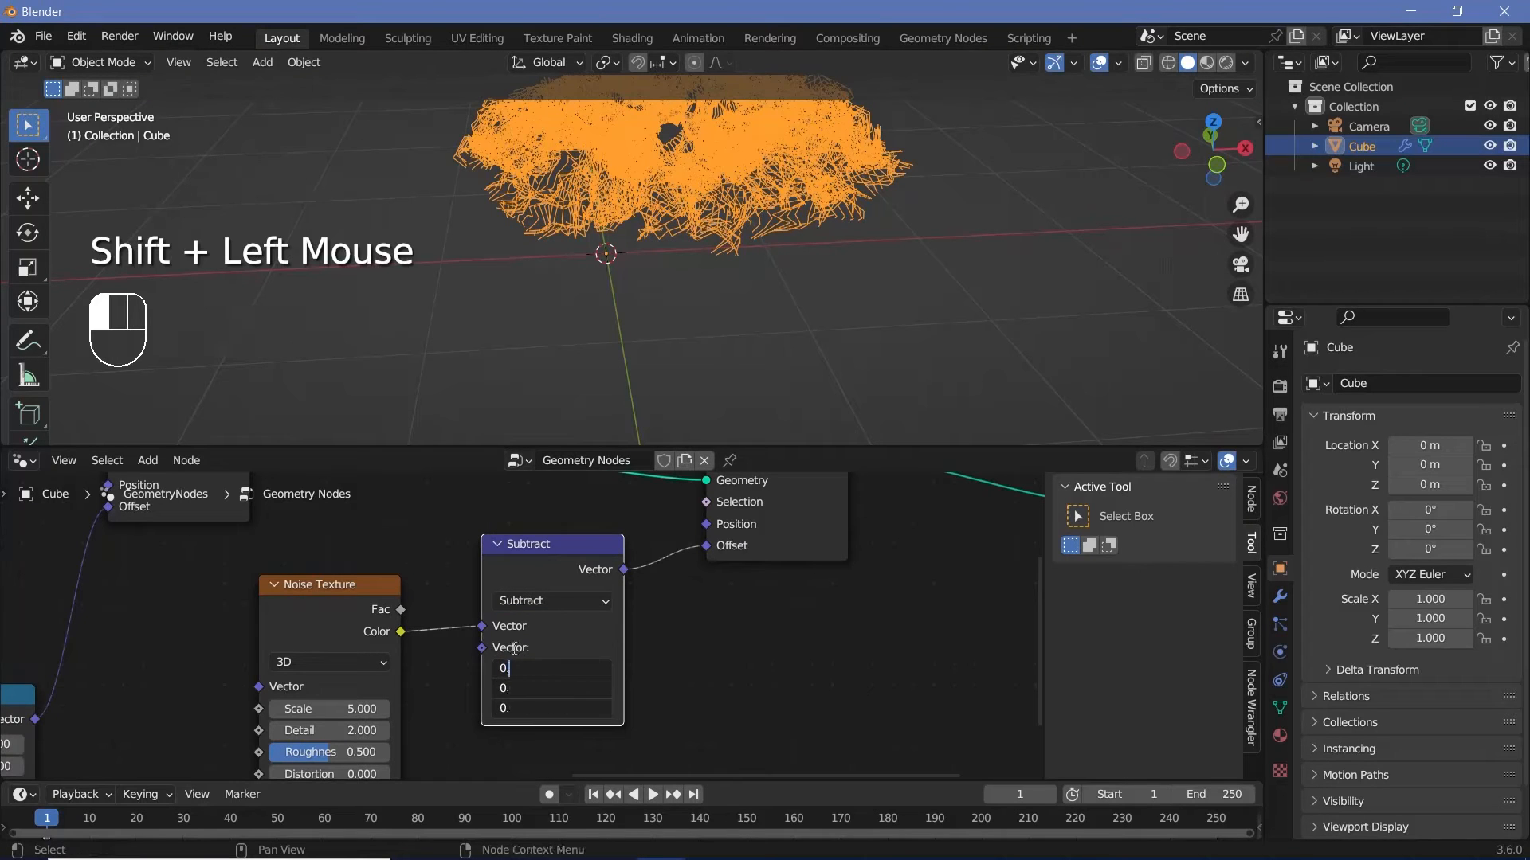
type("0.5")
key("Return")
left_click_drag(513, 647, 466, 695)
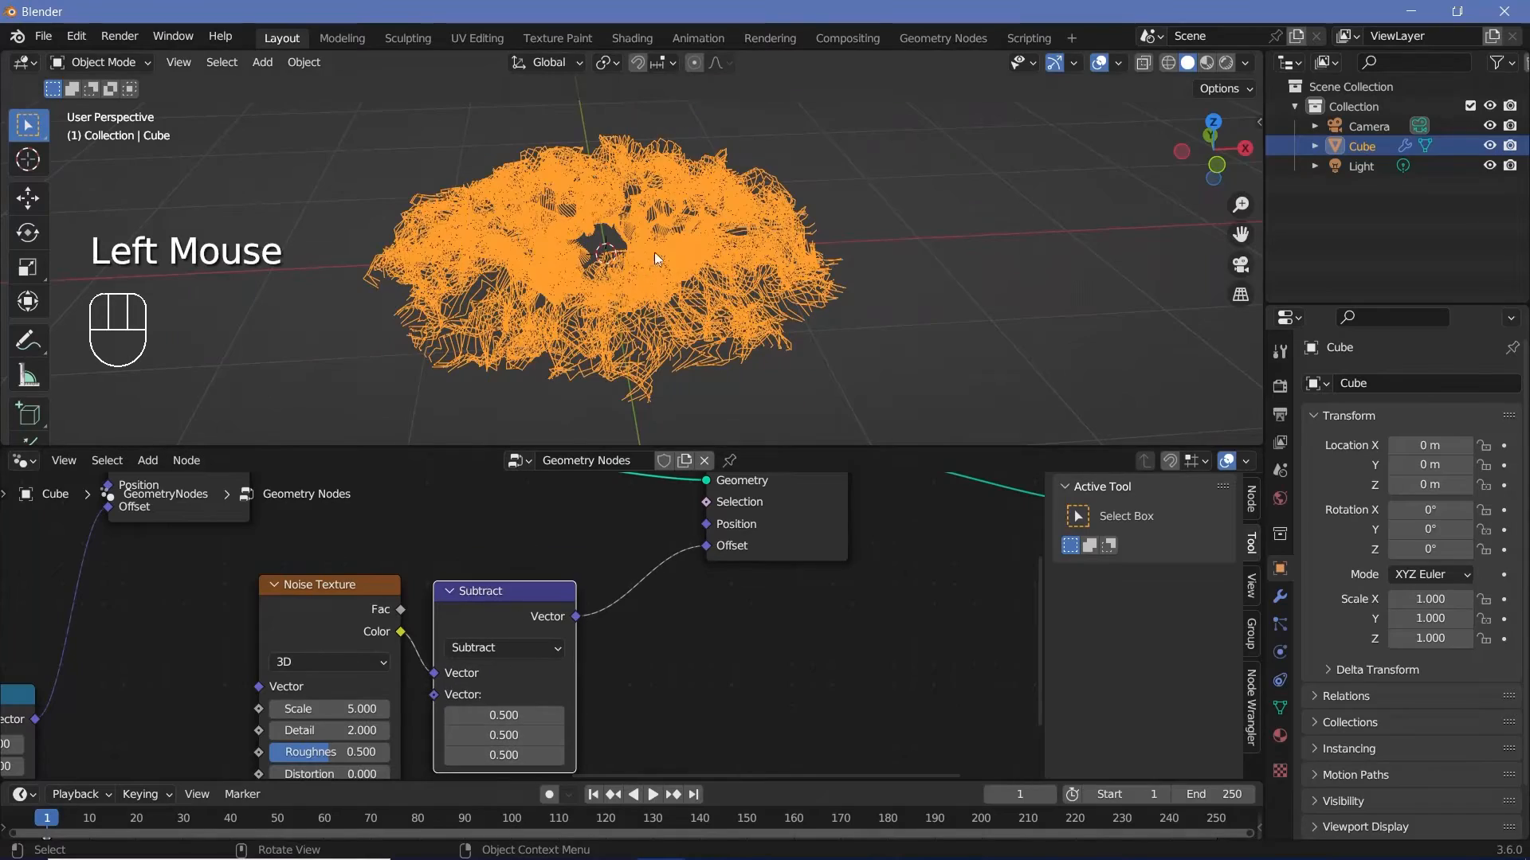
- Set the Noise Texture's Scale to 3
middle_click_drag(654, 251, 703, 366)
middle_click_drag(334, 701, 478, 635)
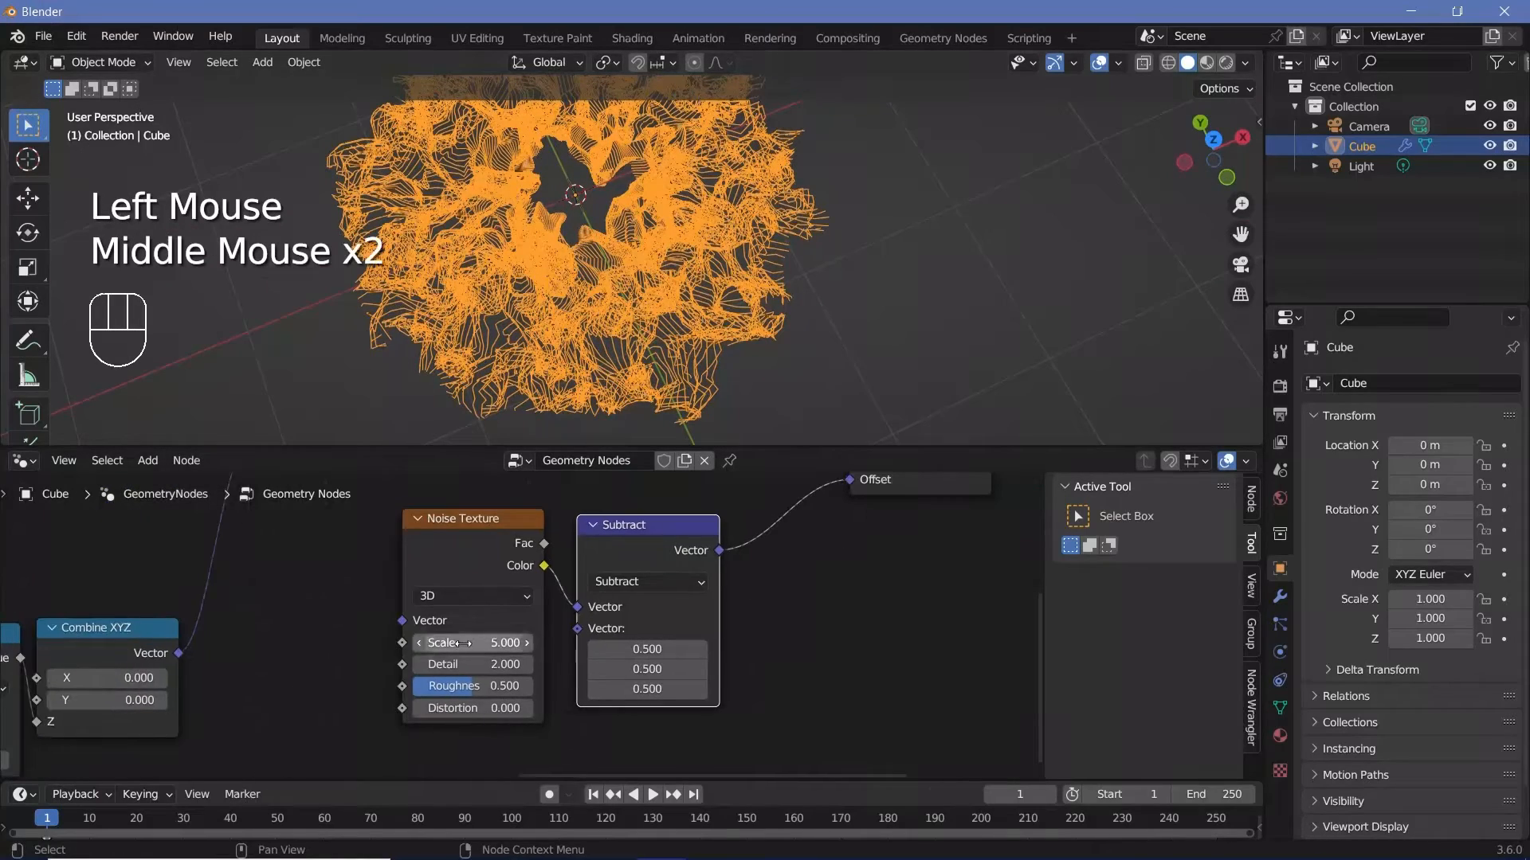
left_click(465, 644)
type("3")
key("Return")
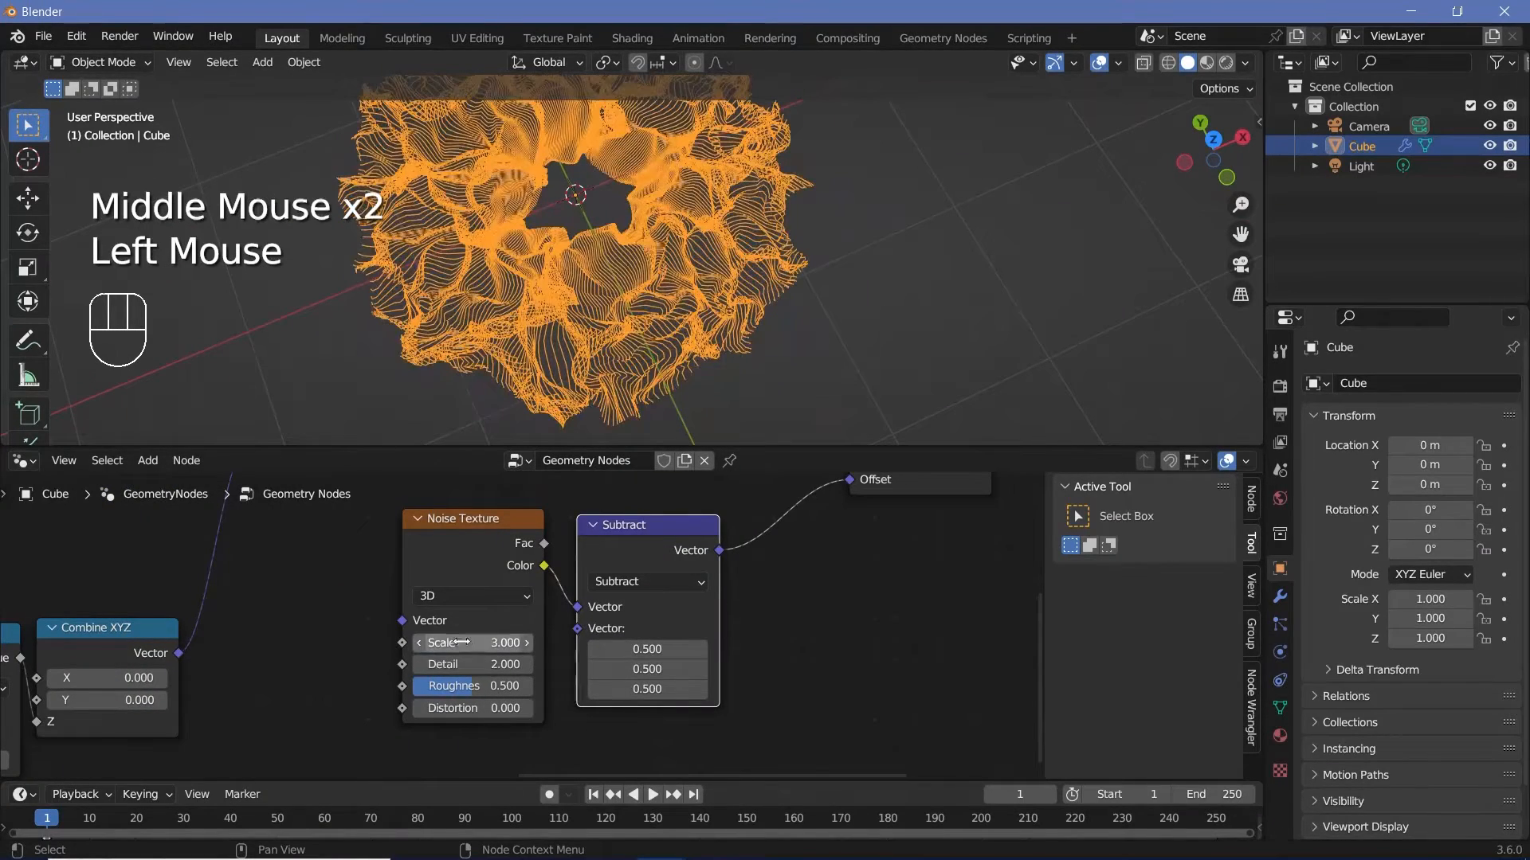
- Move Noise Texture and Subtract back together and insert another Vector Math node between Subtract and the Offset input
left_click_drag(484, 499, 607, 582)
left_click_drag(623, 529, 542, 559)
key("shift+a")
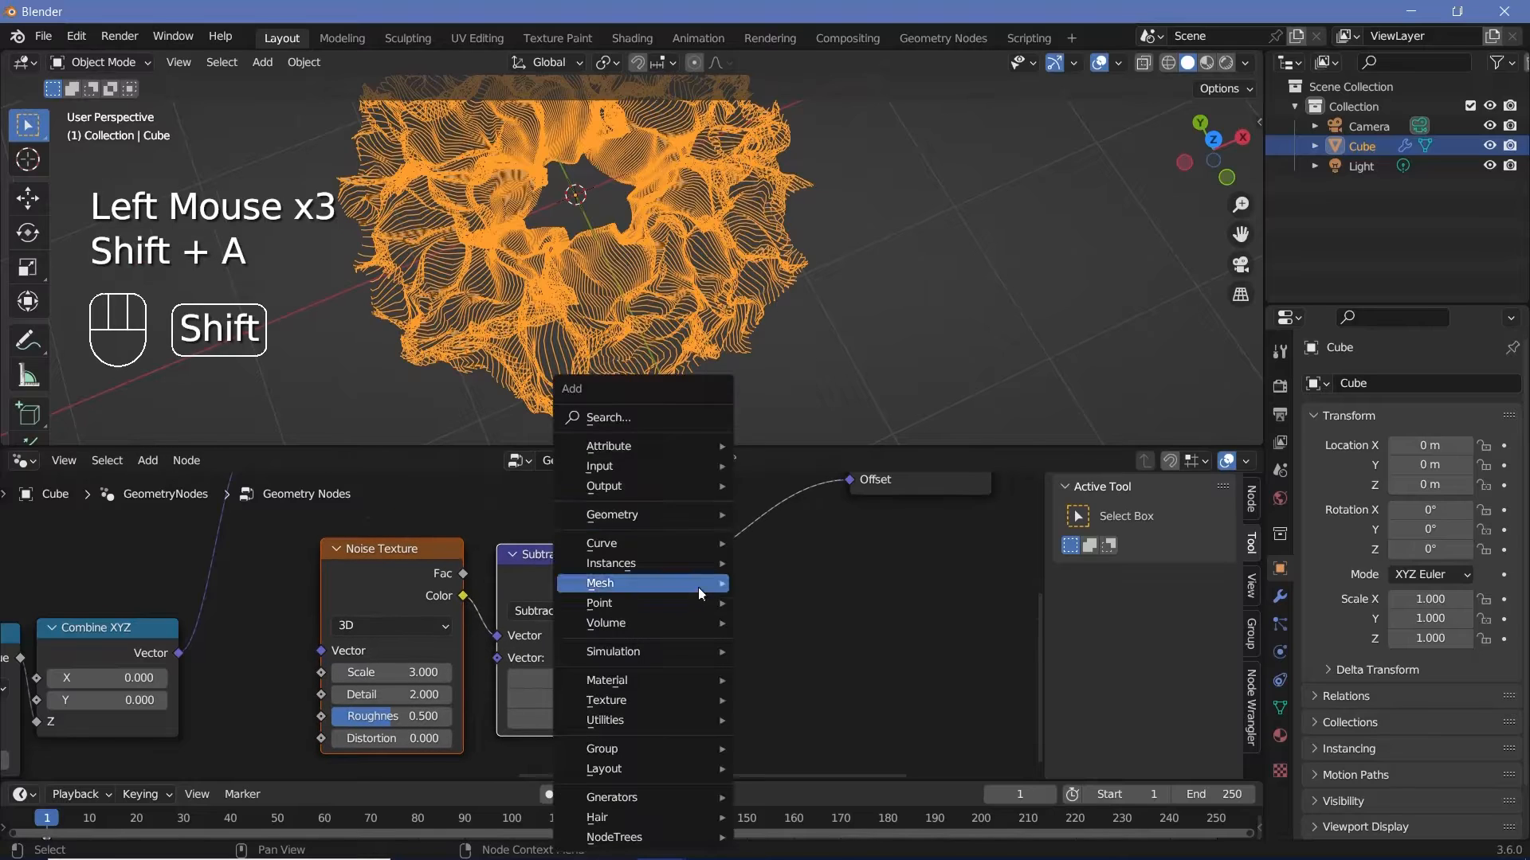
left_click(662, 416)
type("vector")
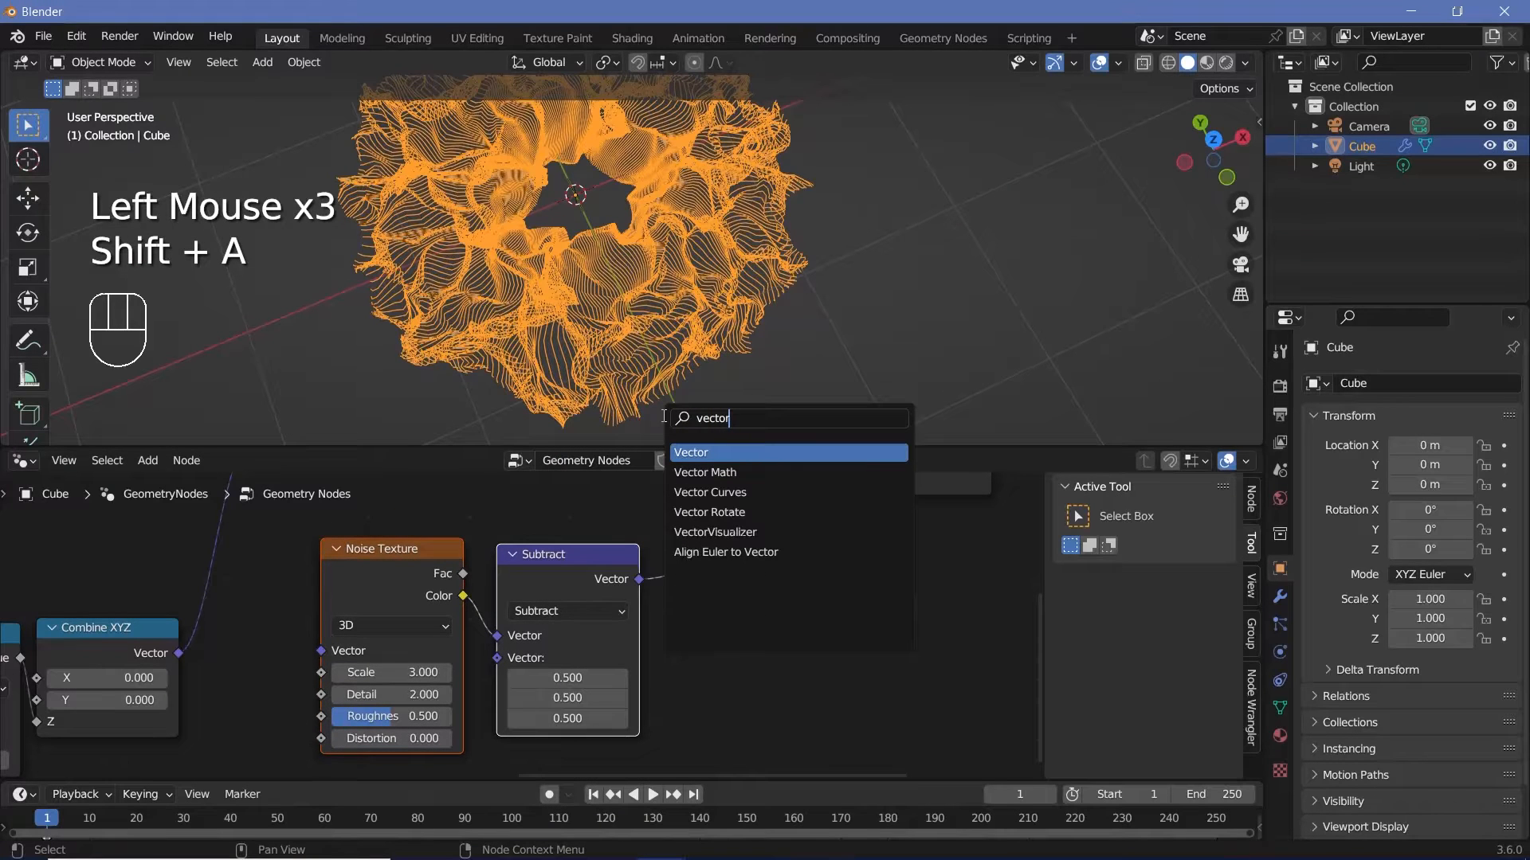
left_click(737, 474)
left_click(796, 546)
- Change the new Vector Math node's operation to Scale and set its scale factor to 0.300
left_click(796, 547)
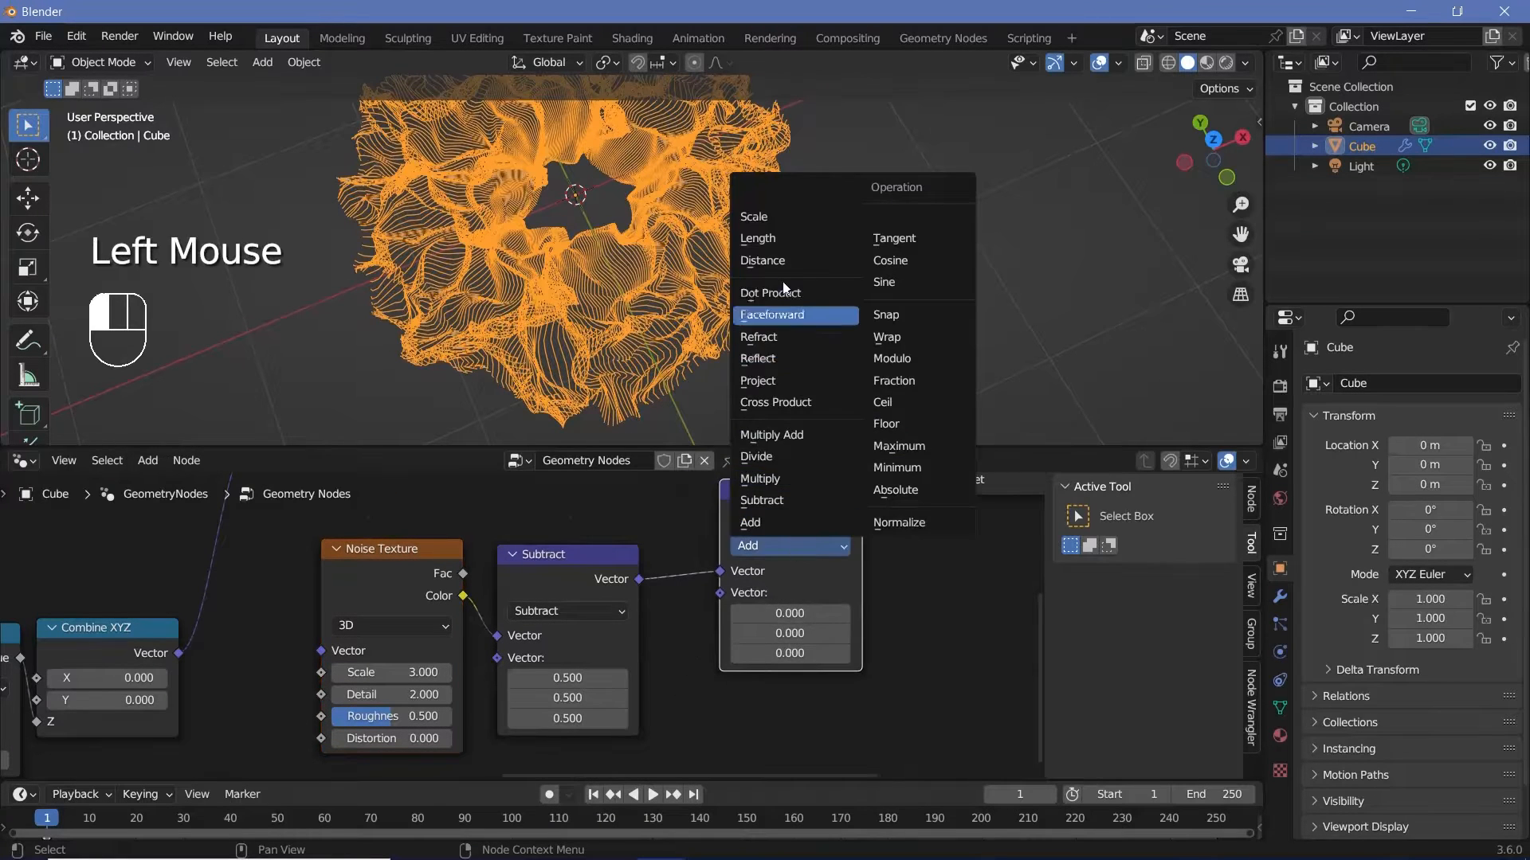
left_click(781, 220)
double_click(789, 593)
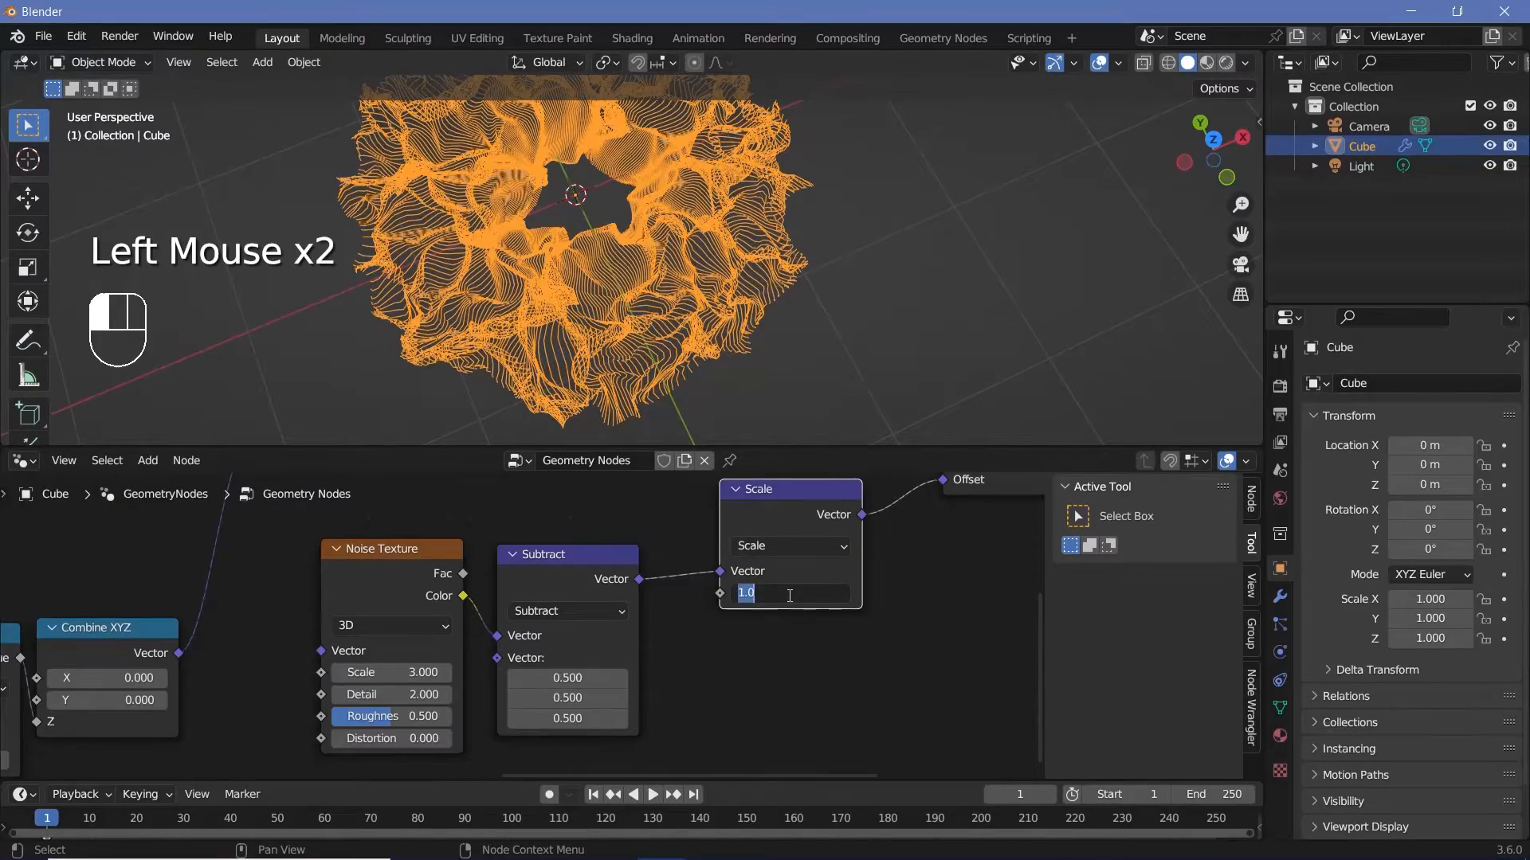
key("Return")
middle_click_drag(621, 343, 612, 278)
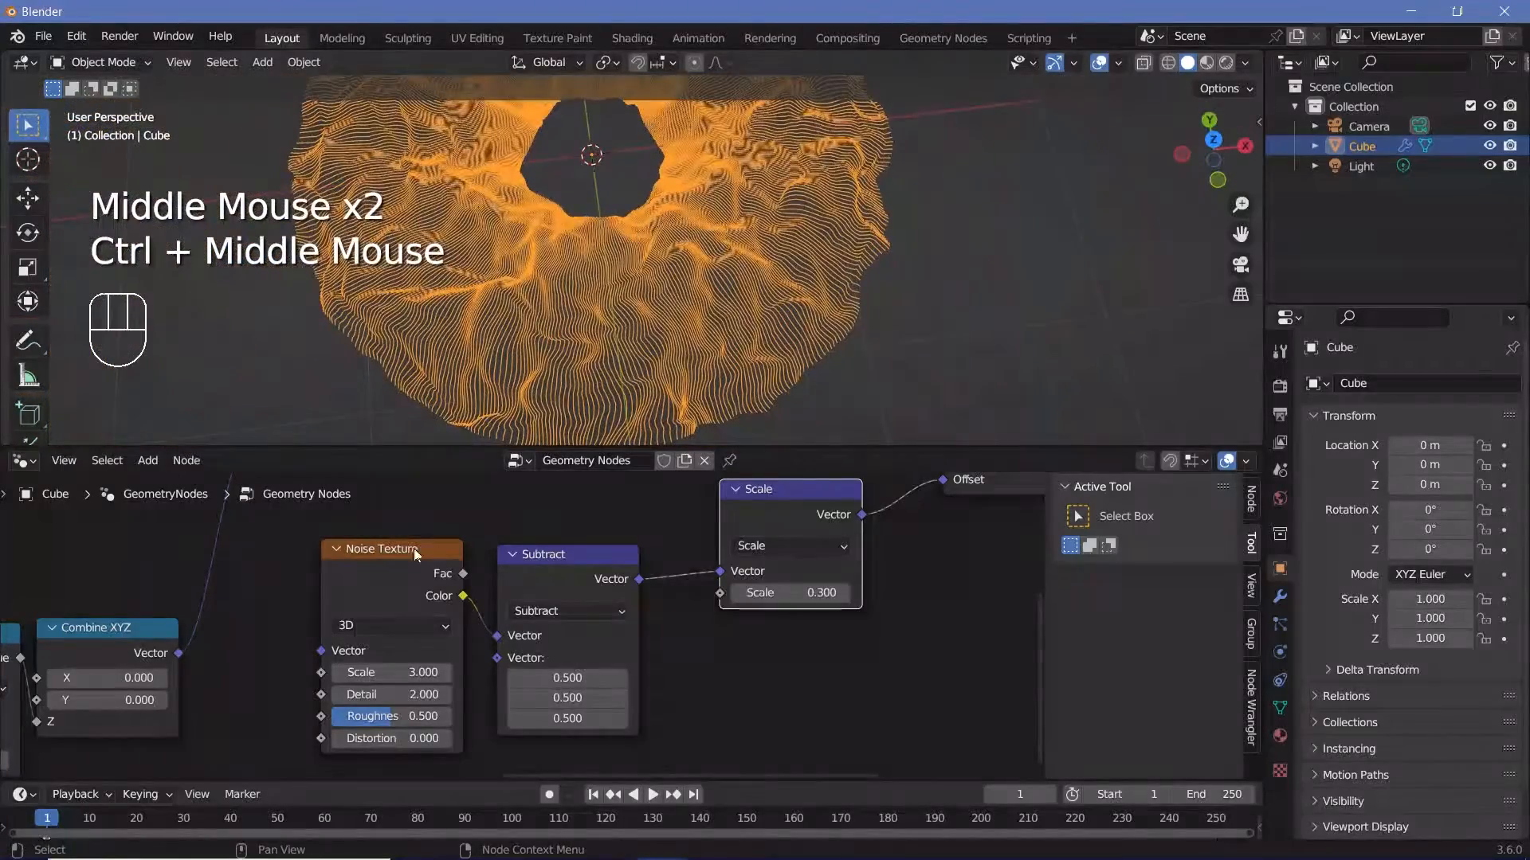
- Try a Resolution of 1500 on the Curve Circle node, and set it back to 500
middle_click_drag(414, 549, 813, 593)
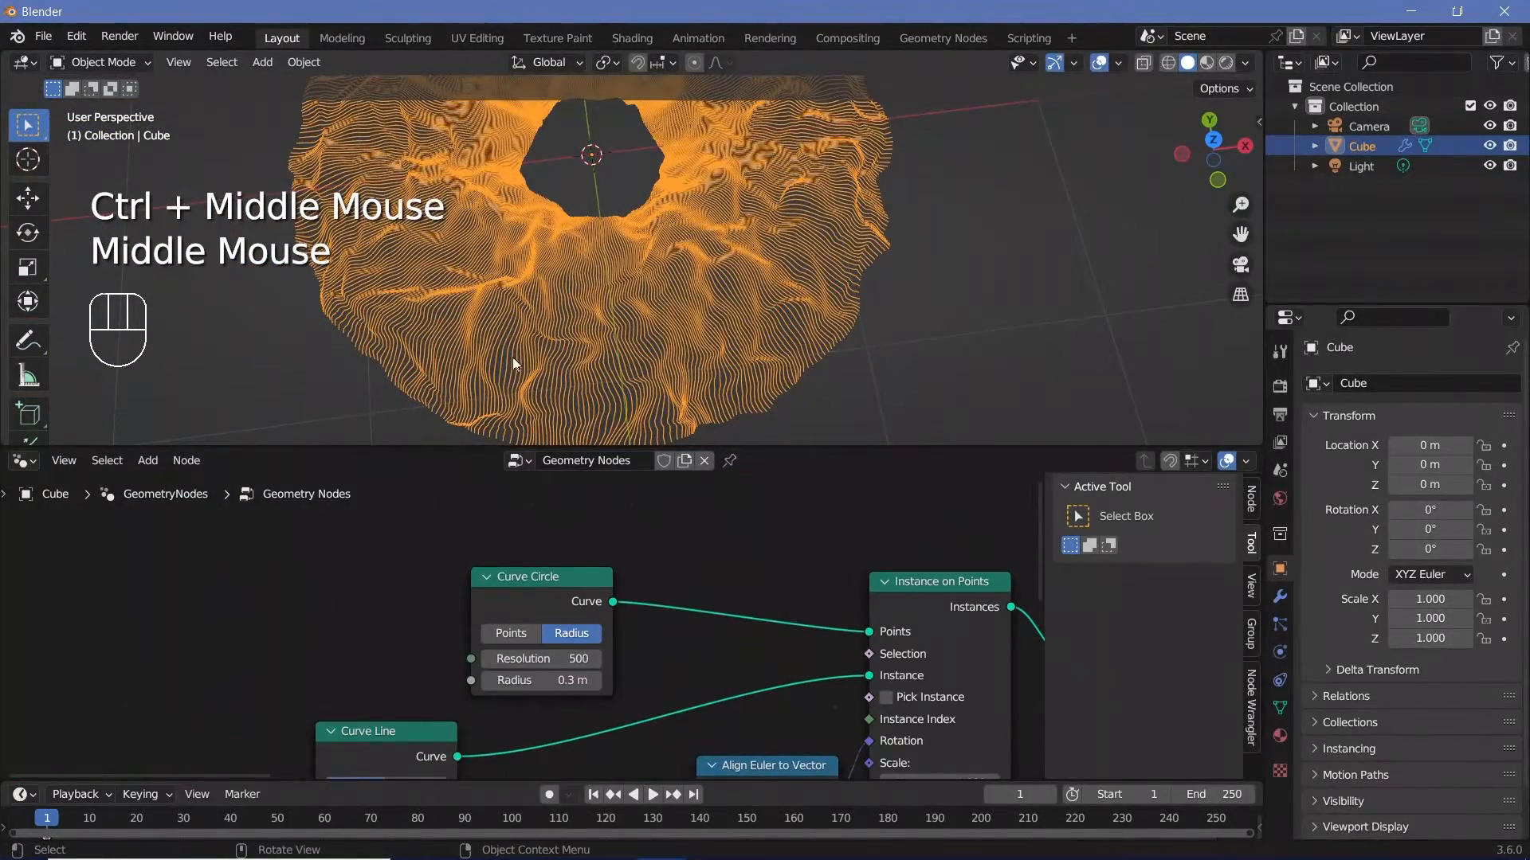
left_click(544, 660)
type("15")
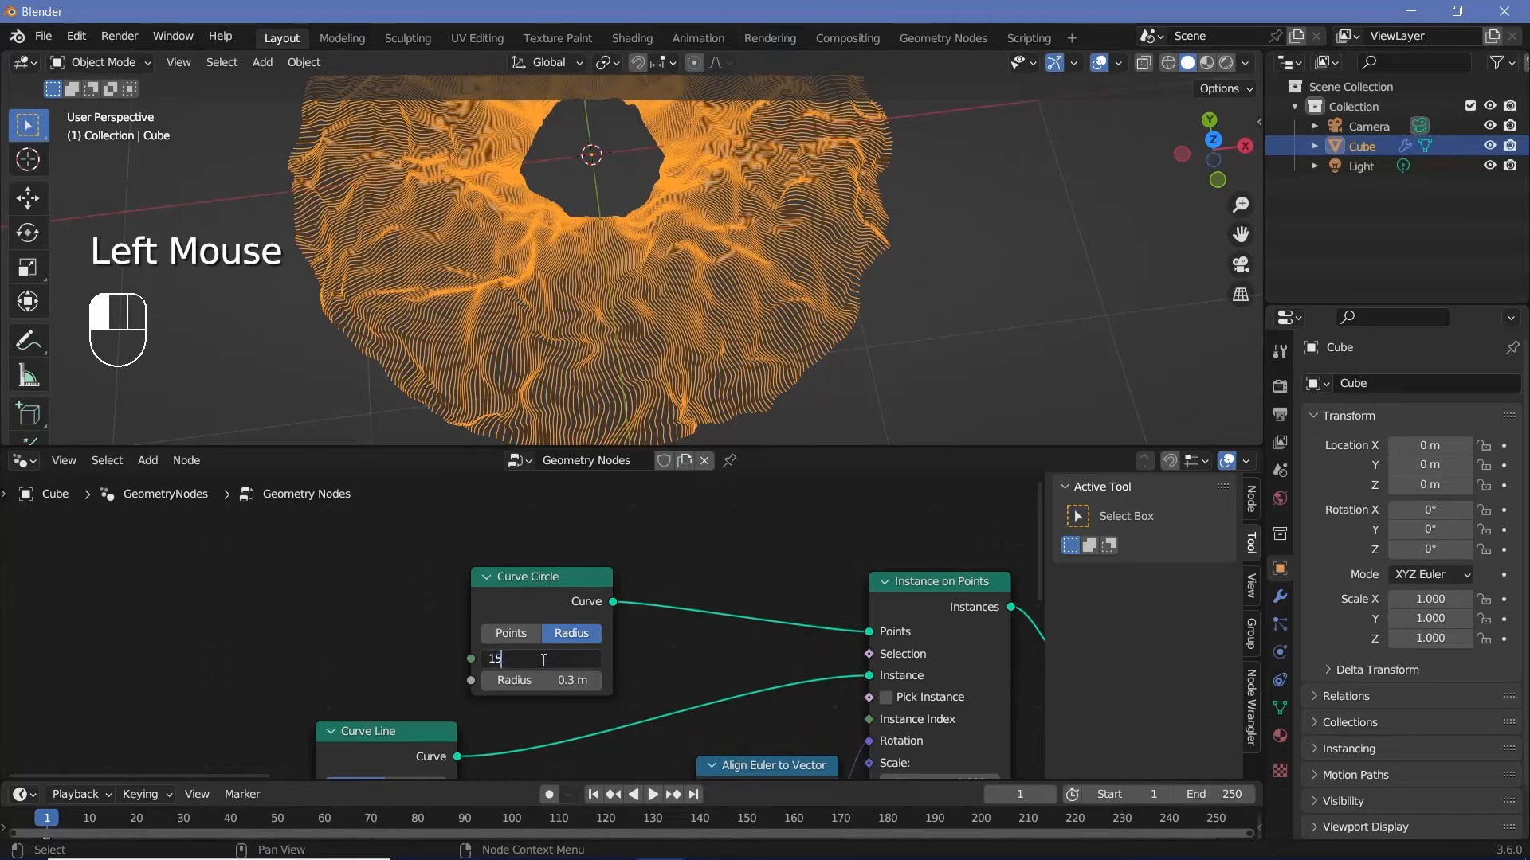
type("00")
key("Return")
middle_click_drag(637, 355, 566, 179)
left_click(556, 658)
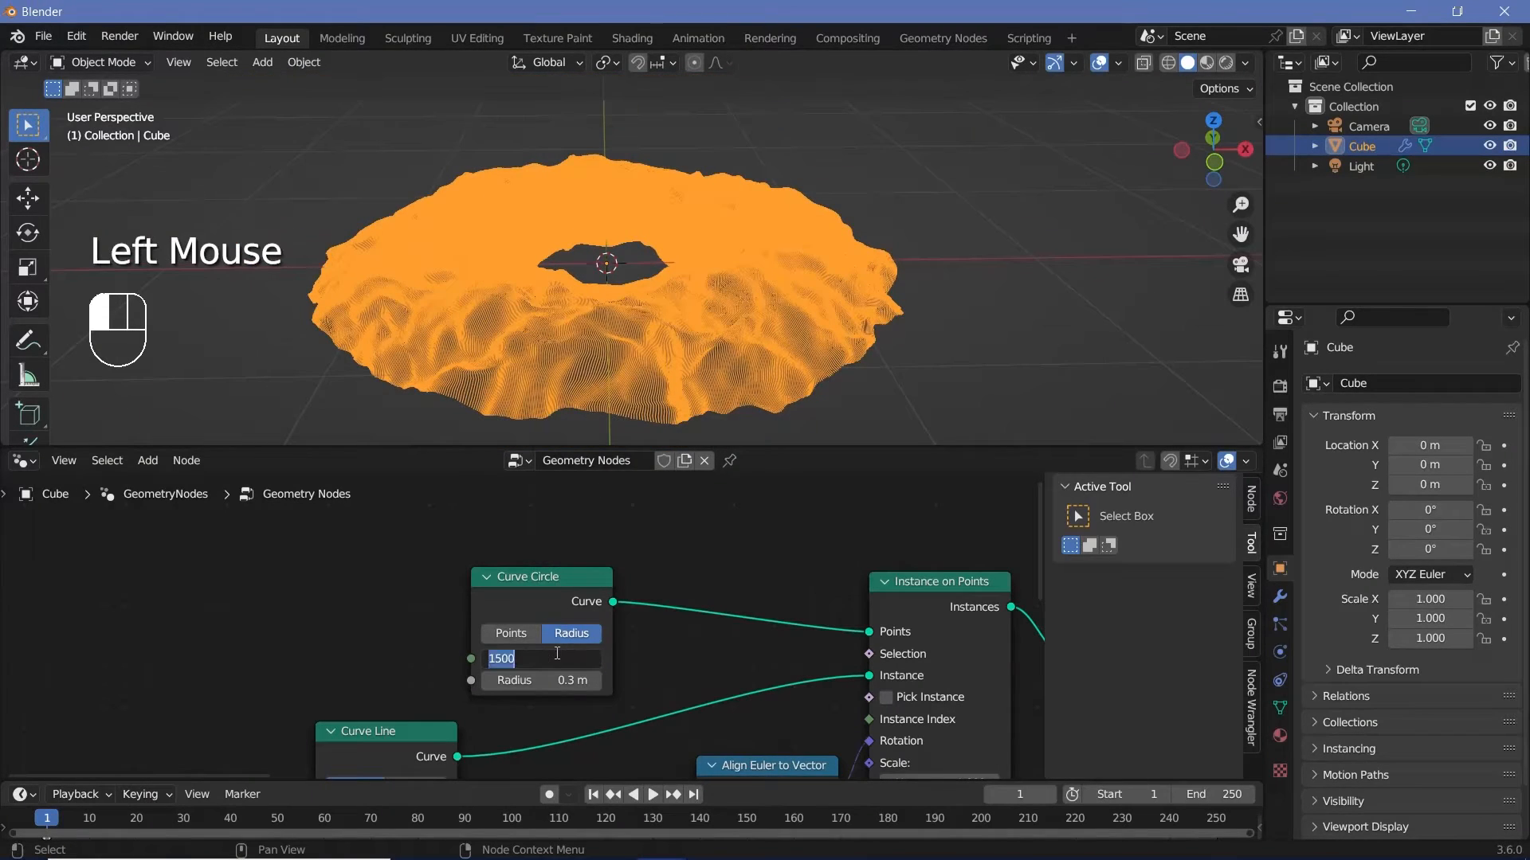
type("500")
key("Return")
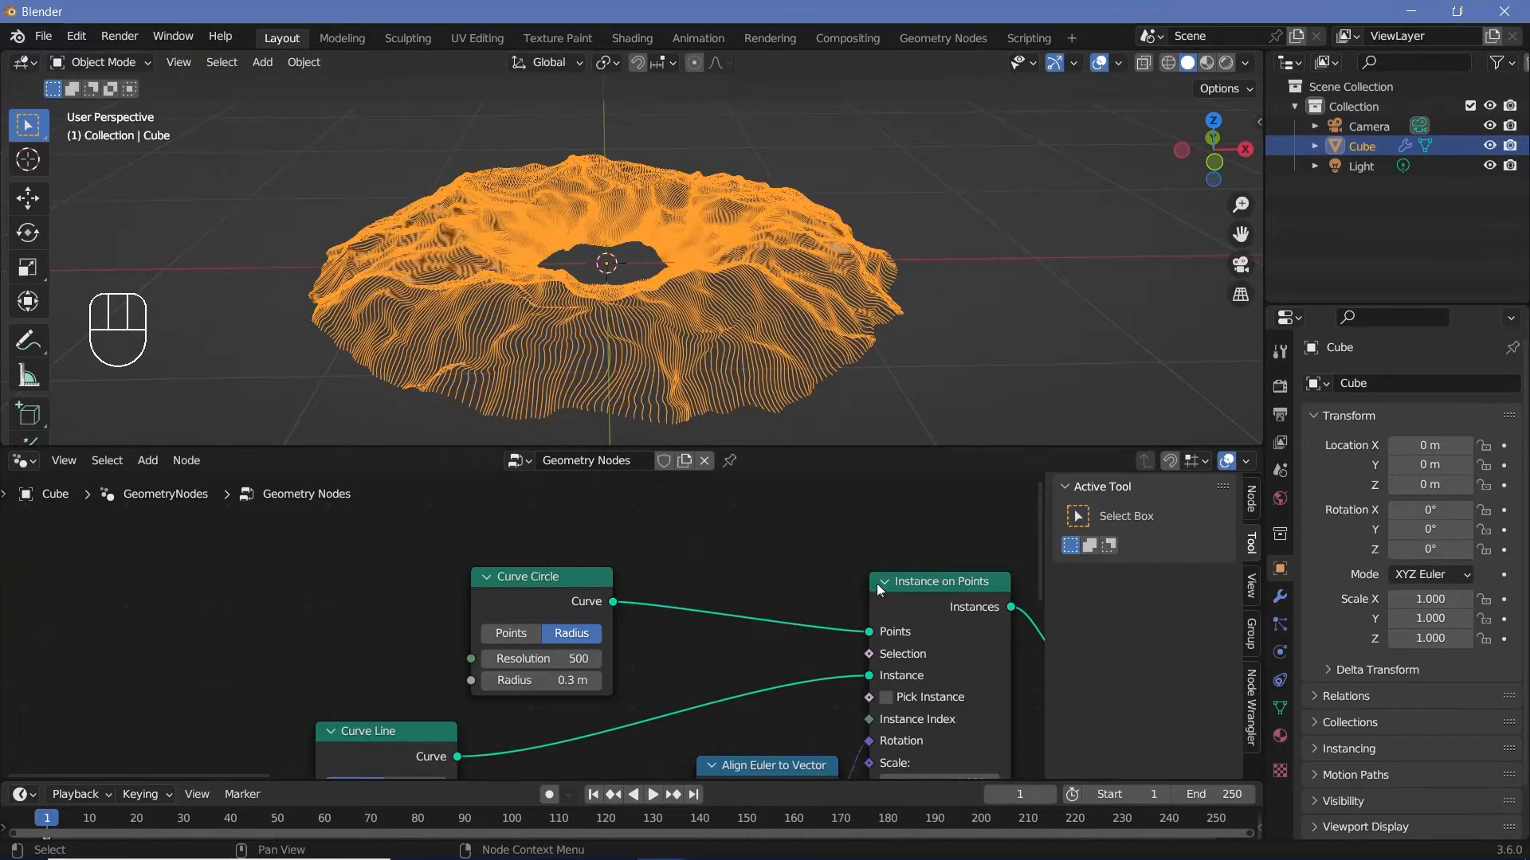
- Make room before Group Output and insert a Trim Curve node between the last Set Position and Group Output
middle_click_drag(879, 589, 693, 227, "ctrl")
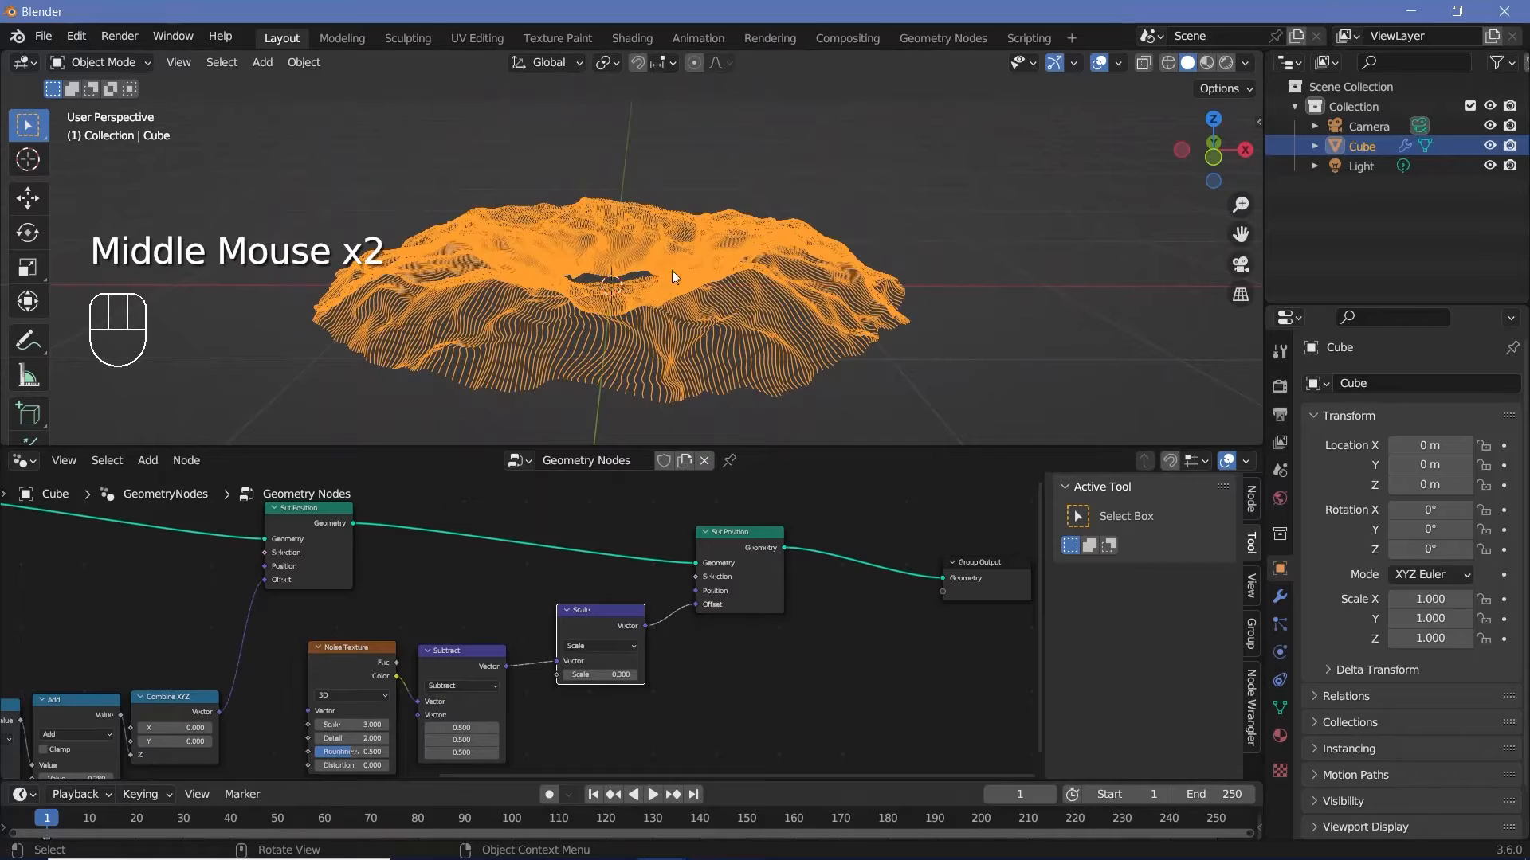
middle_click_drag(897, 549, 733, 572)
left_click_drag(733, 572, 885, 561)
key("shift+a")
left_click(641, 411)
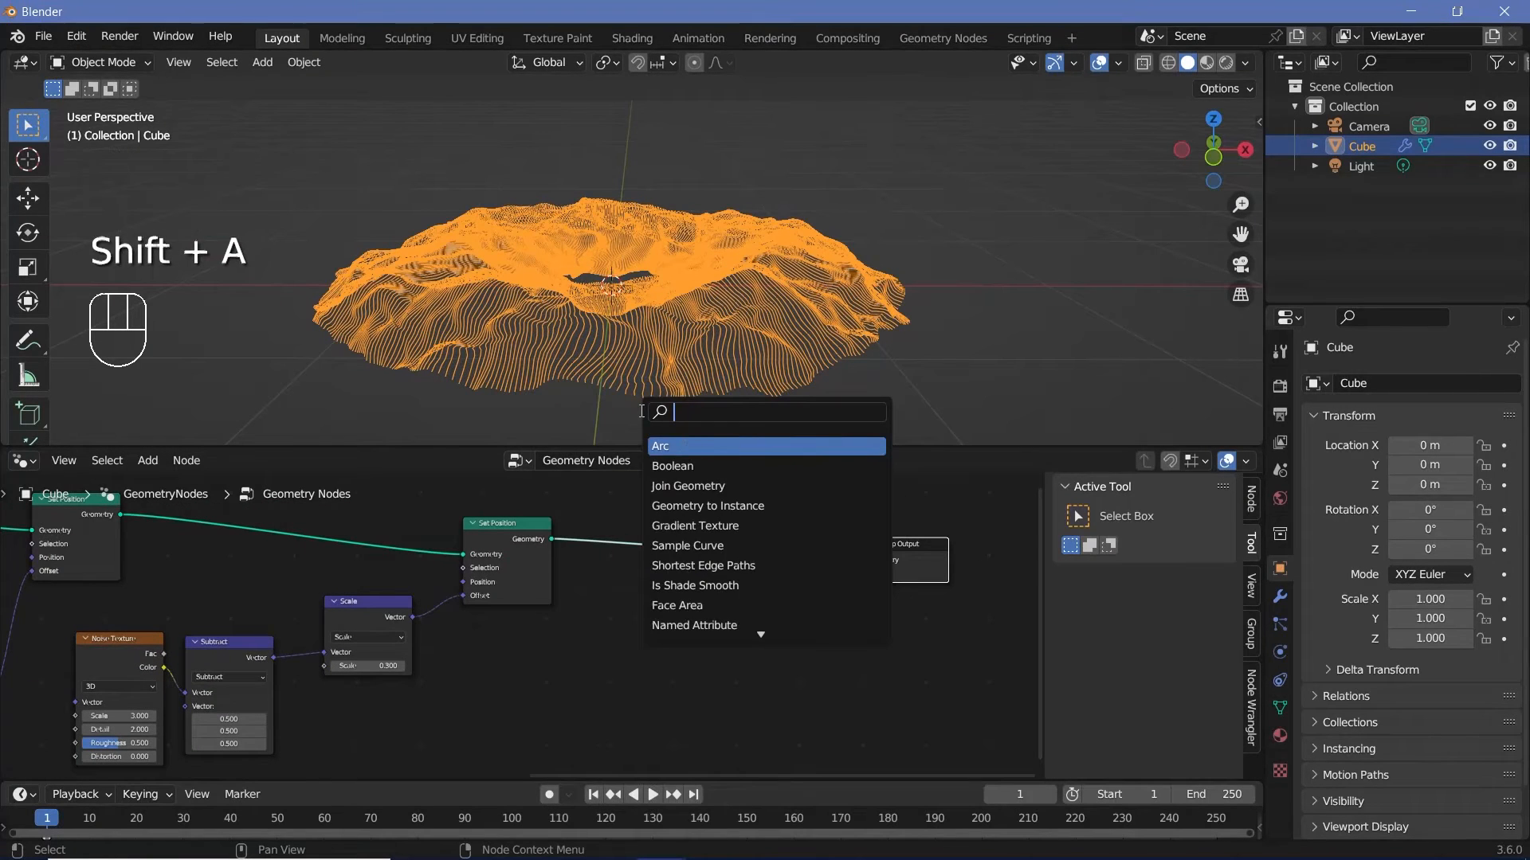
type("trim")
key("Return")
left_click(642, 595)
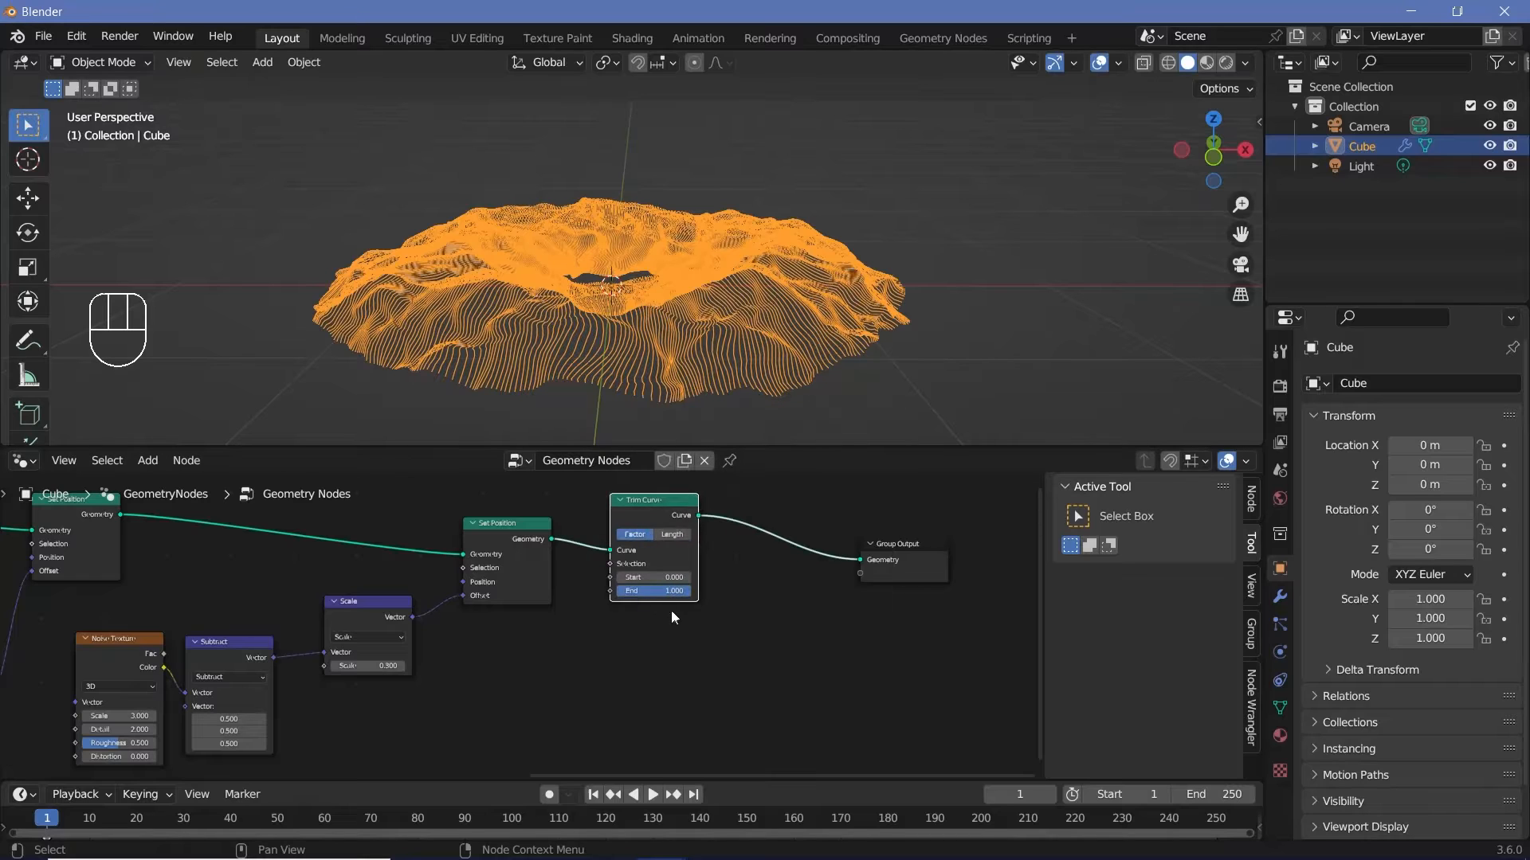
- Try varying the Trim Curve's End factor and return it to 1.000
middle_click_drag(671, 610, 763, 676, "ctrl")
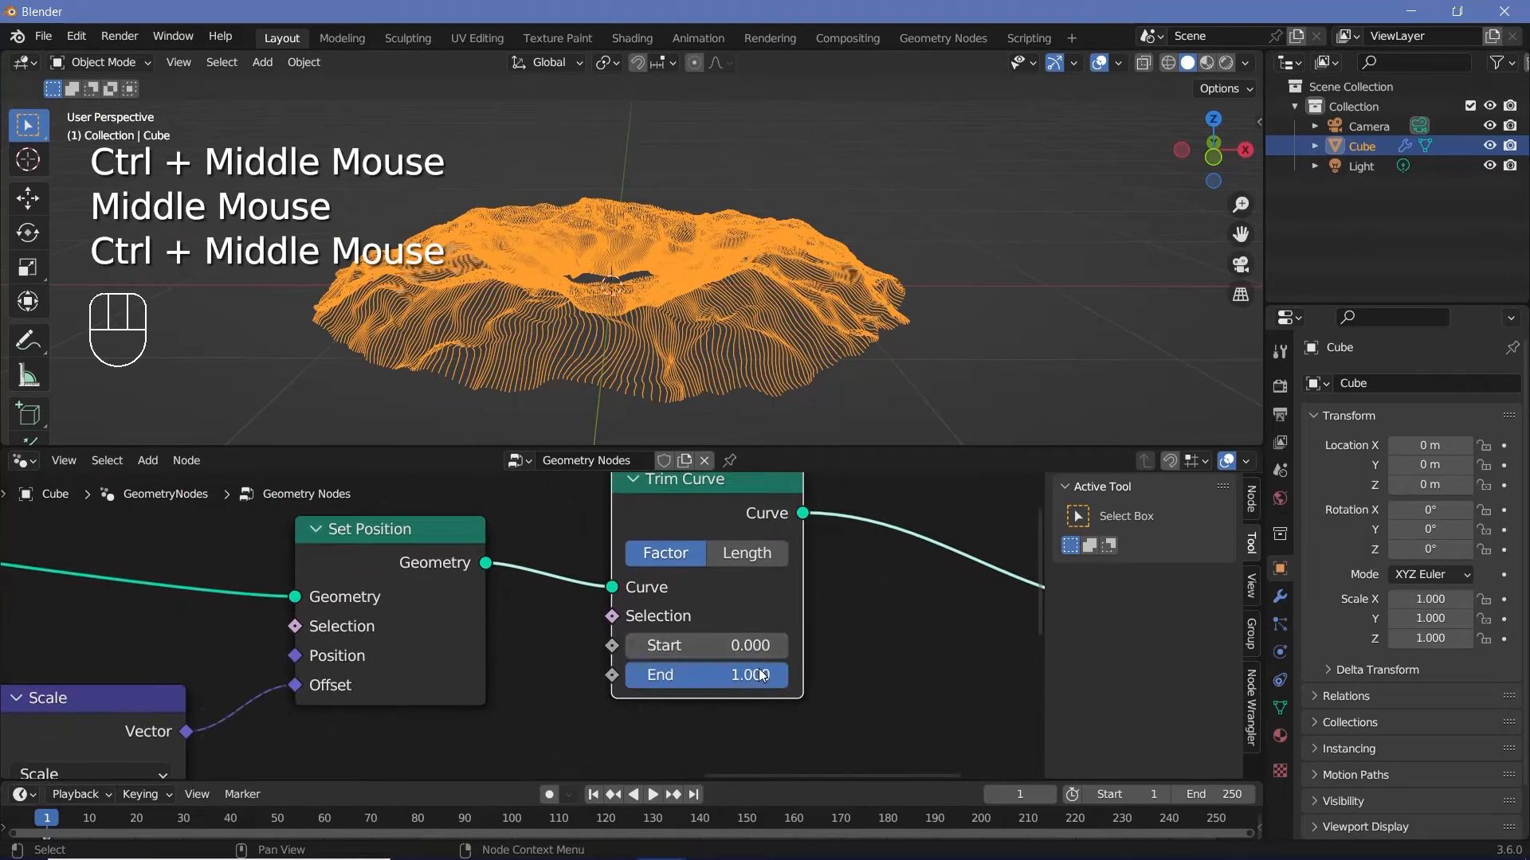
mouse_move(762, 676)
left_mouse_down()
mouse_move(599, 675)
mouse_move(787, 676)
left_mouse_up()
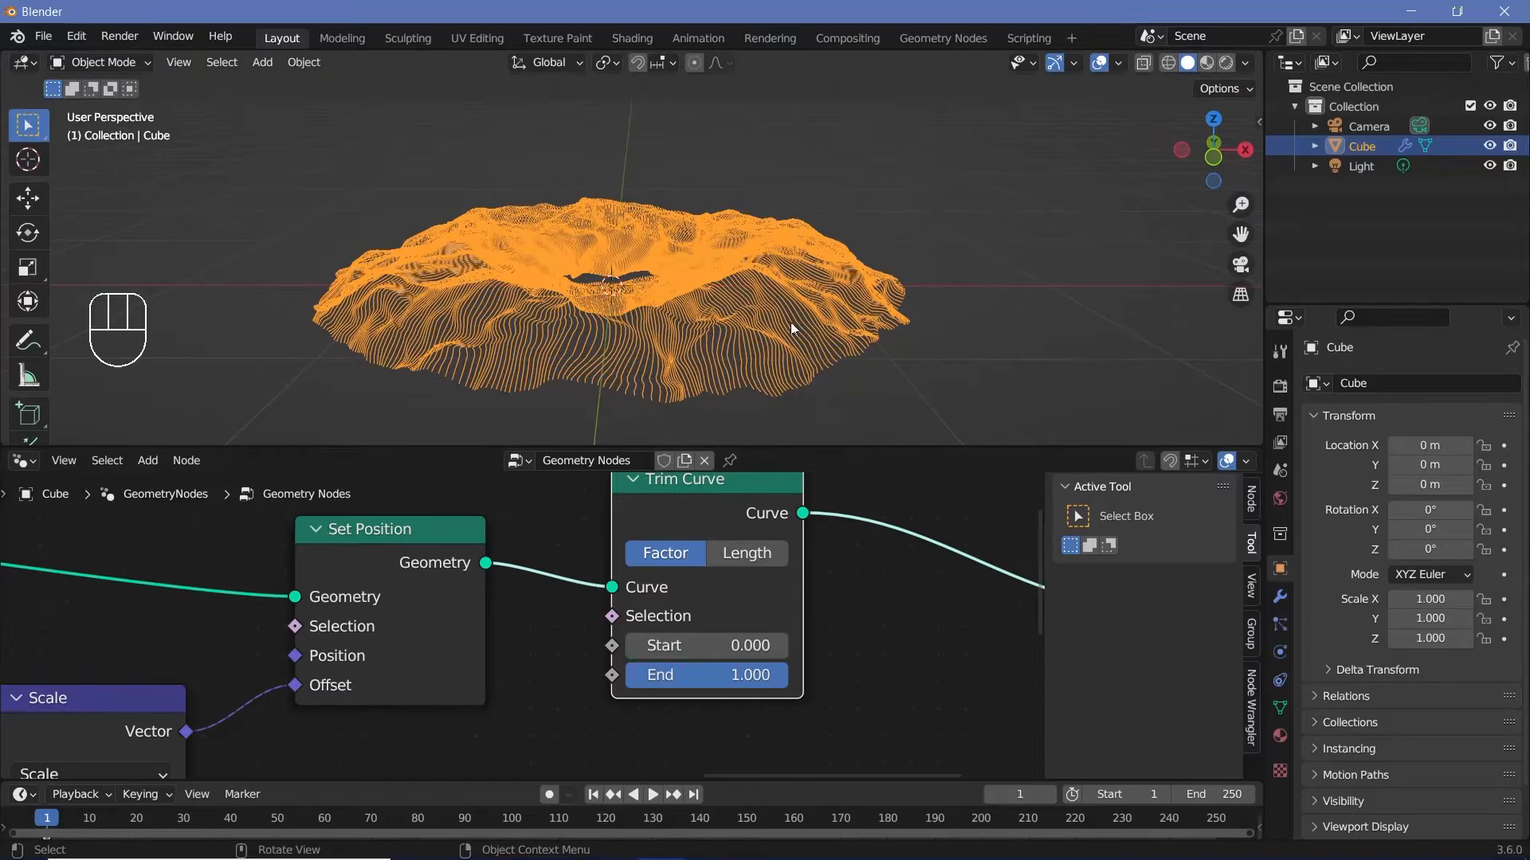
middle_click_drag(791, 327, 829, 403)
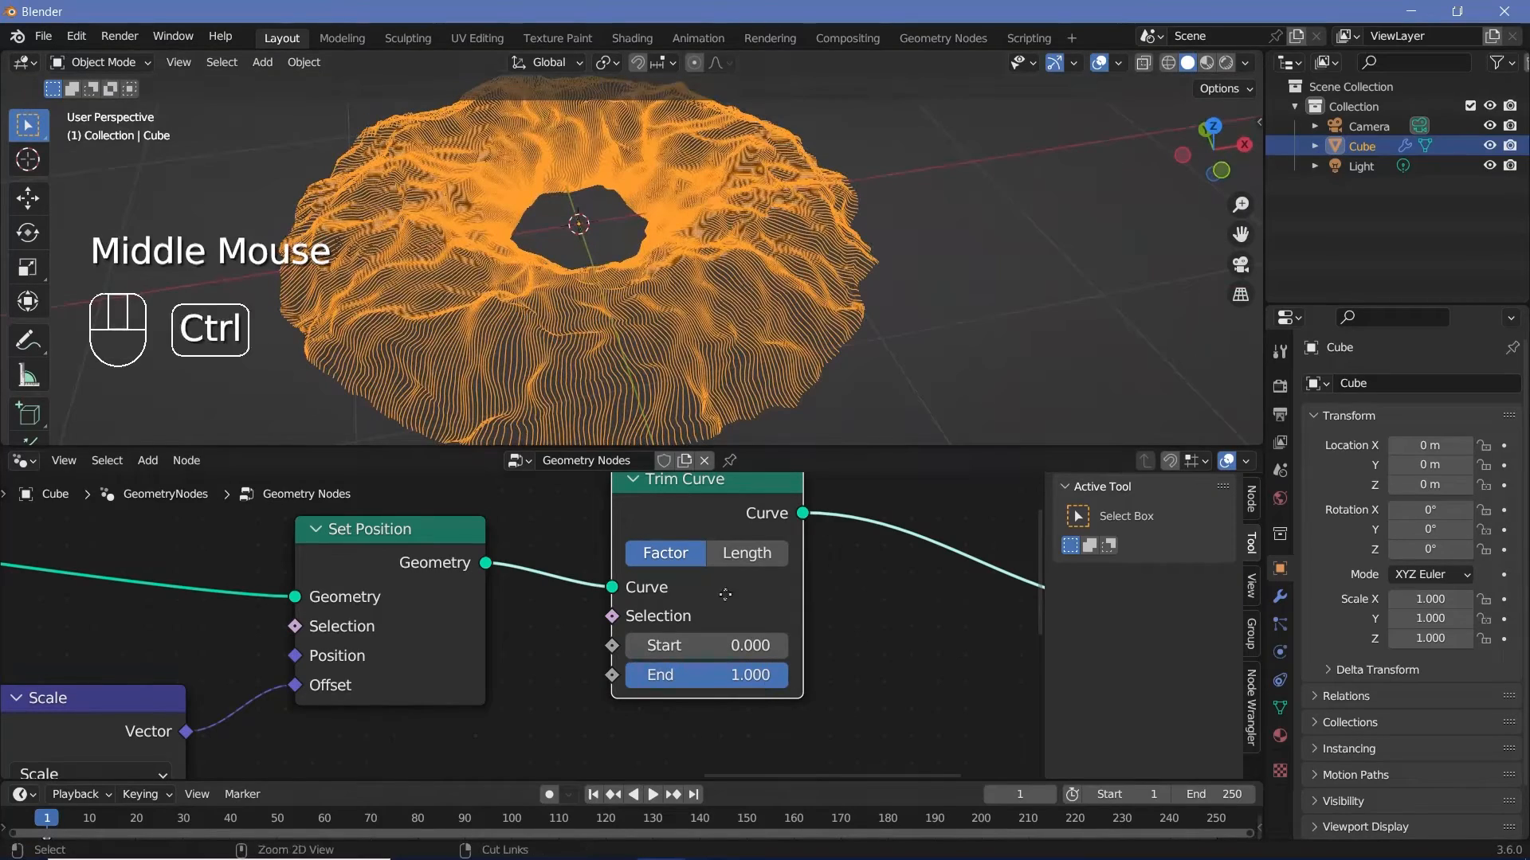
- Add a Random Value node below the last Set Position, next to the Scale node
middle_click_drag(724, 594, 756, 632, "ctrl")
middle_click_drag(756, 633, 784, 539)
middle_click_drag(645, 659, 655, 612)
key("shift+a")
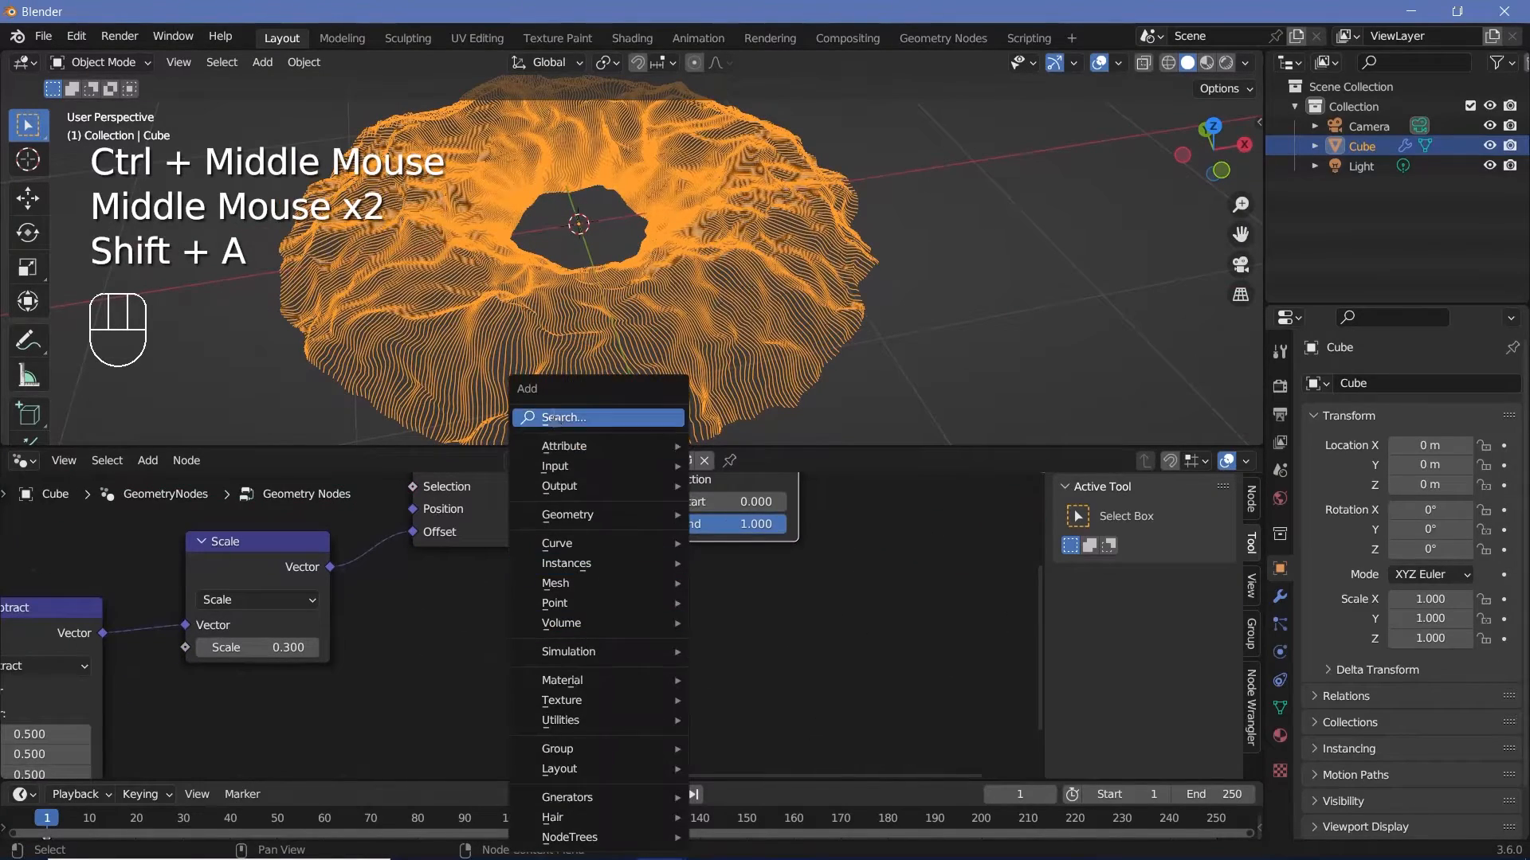
left_click(572, 416)
type("rand")
left_click(606, 450)
left_click(388, 599)
- Add a Math node set to Add, feed the Random Value into its first input, and place both nodes below Trim Curve
key("shift+a")
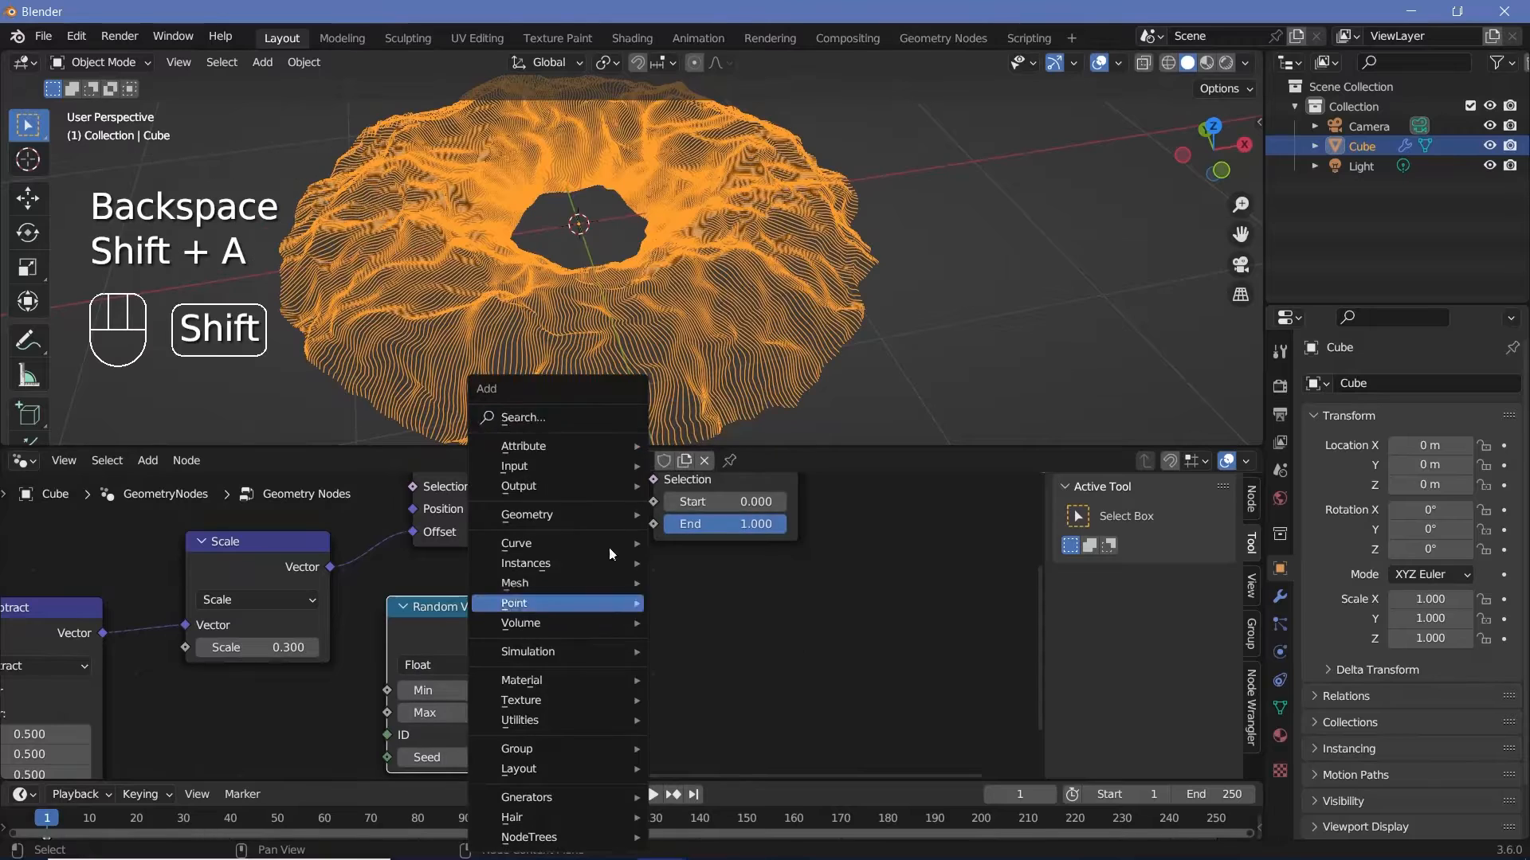
type("math")
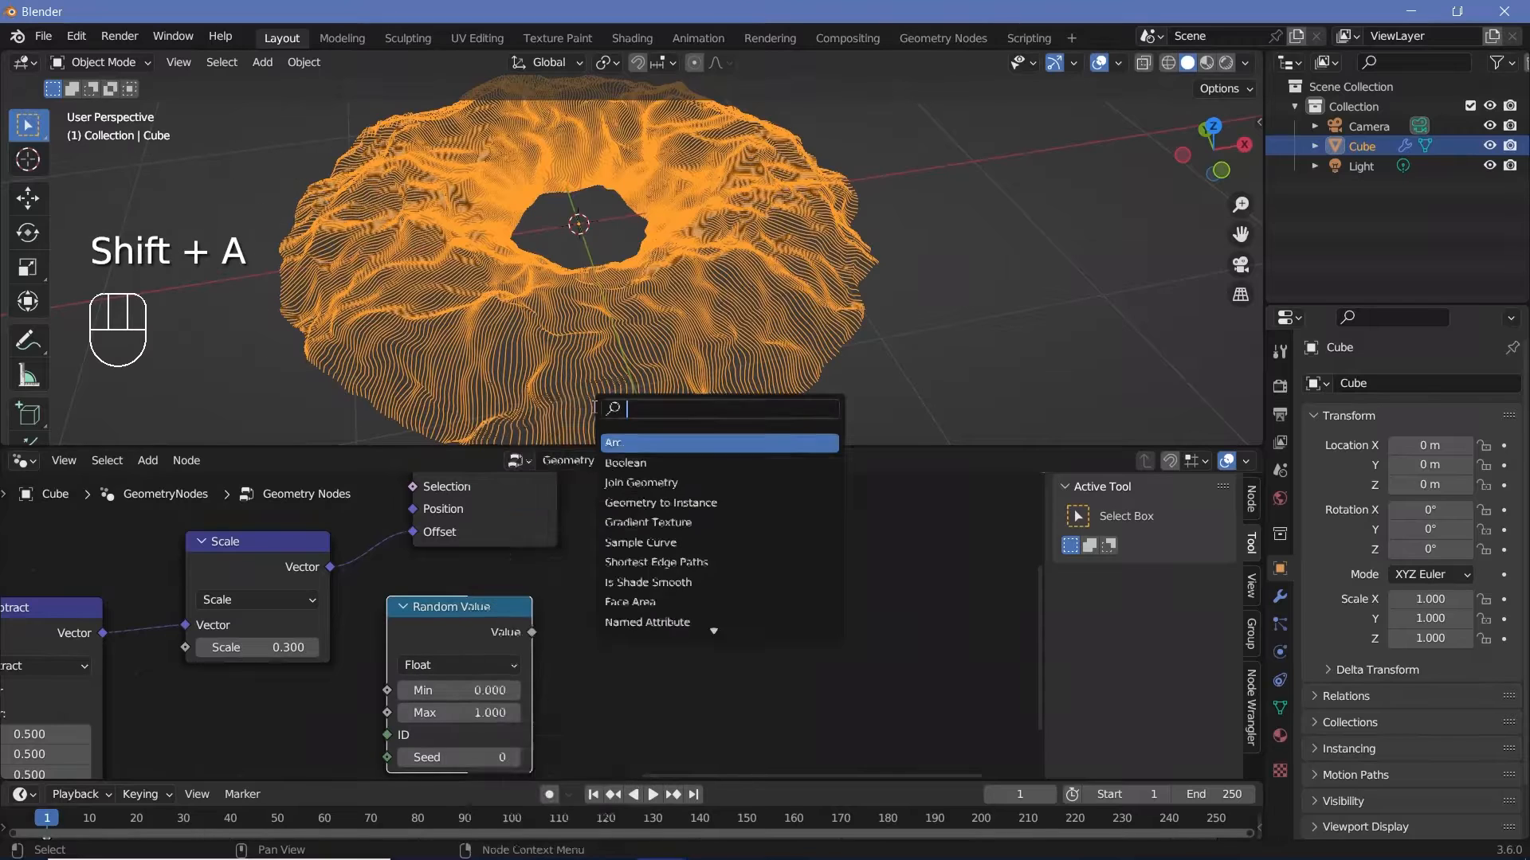
key("Return")
left_click(583, 729)
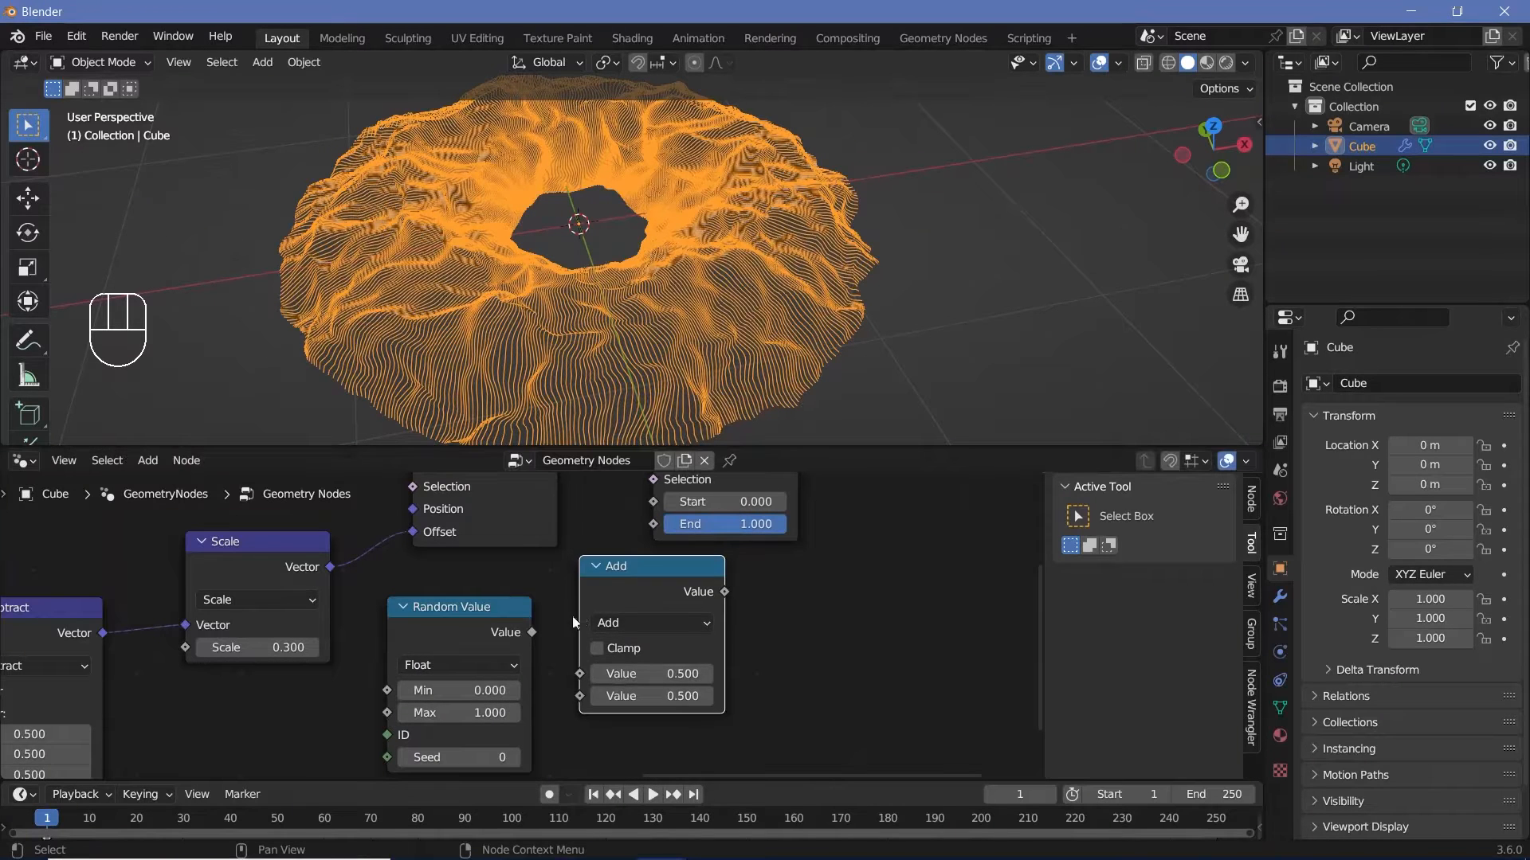
left_click_drag(531, 633, 580, 674)
left_click_drag(628, 575, 606, 608)
left_click_drag(510, 564, 596, 628)
left_click_drag(614, 607, 569, 642)
middle_click_drag(695, 622, 668, 634)
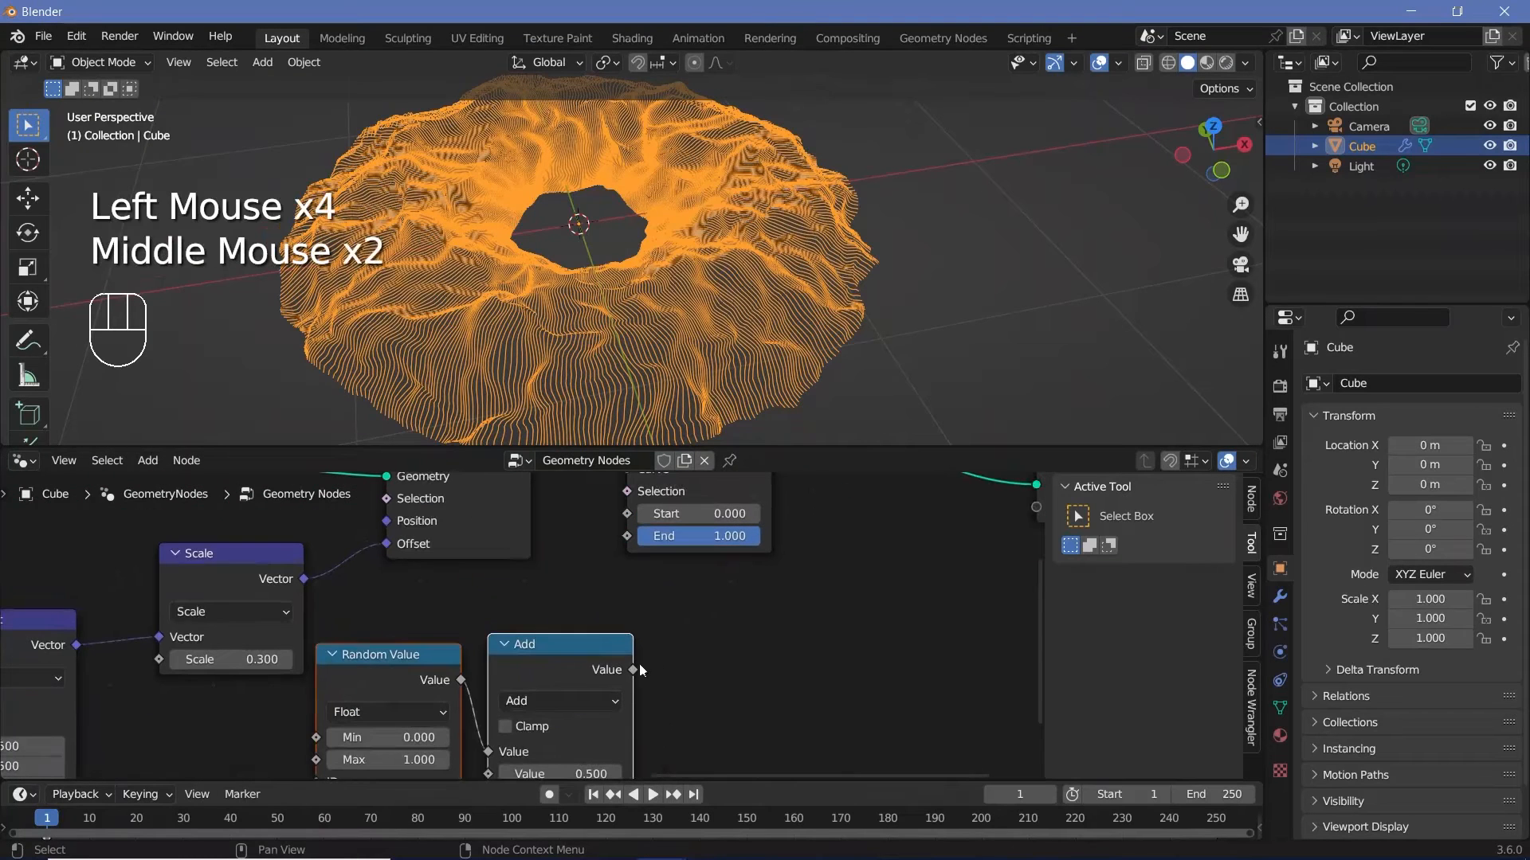
- Connect the Add node's output to the Trim Curve's End input and set the Add node's second value to -1
left_click_drag(632, 670, 627, 535)
middle_click_drag(549, 760, 595, 619)
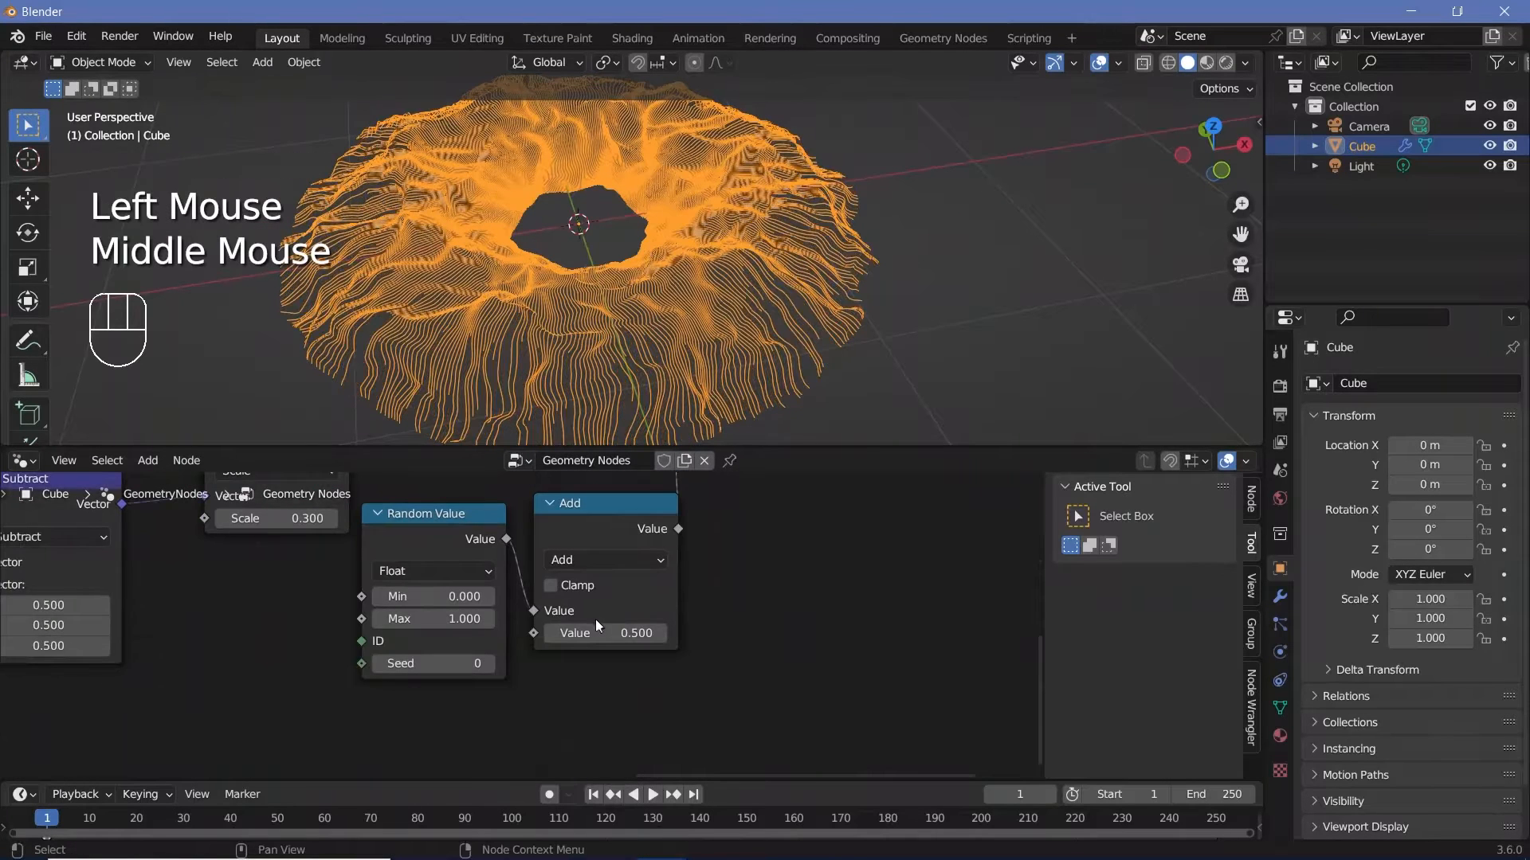
left_click_drag(601, 631, 417, 631)
left_click(600, 631)
key("BackSpace")
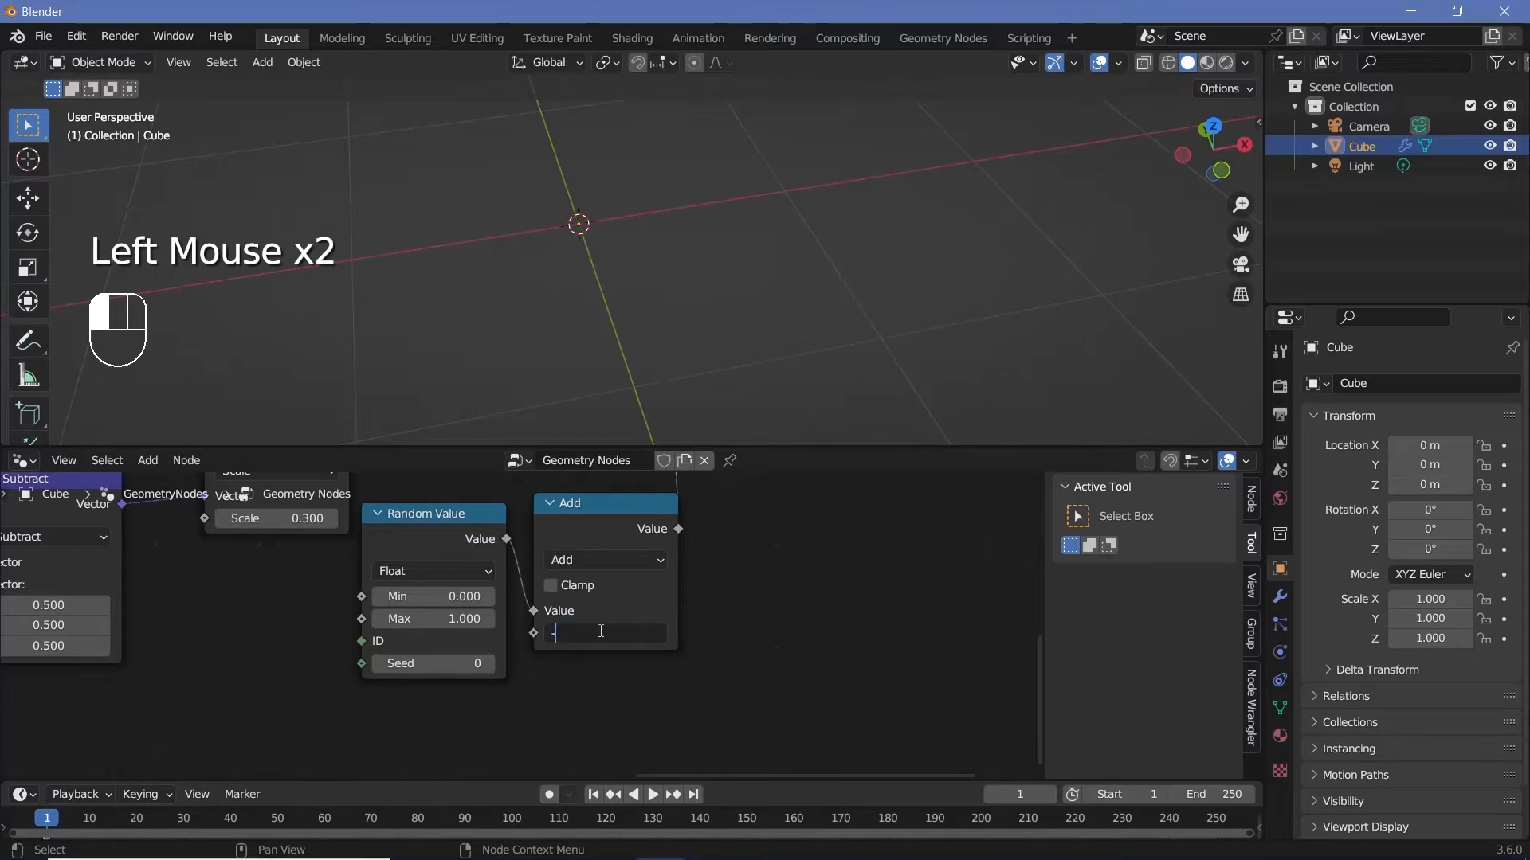
left_click(479, 515)
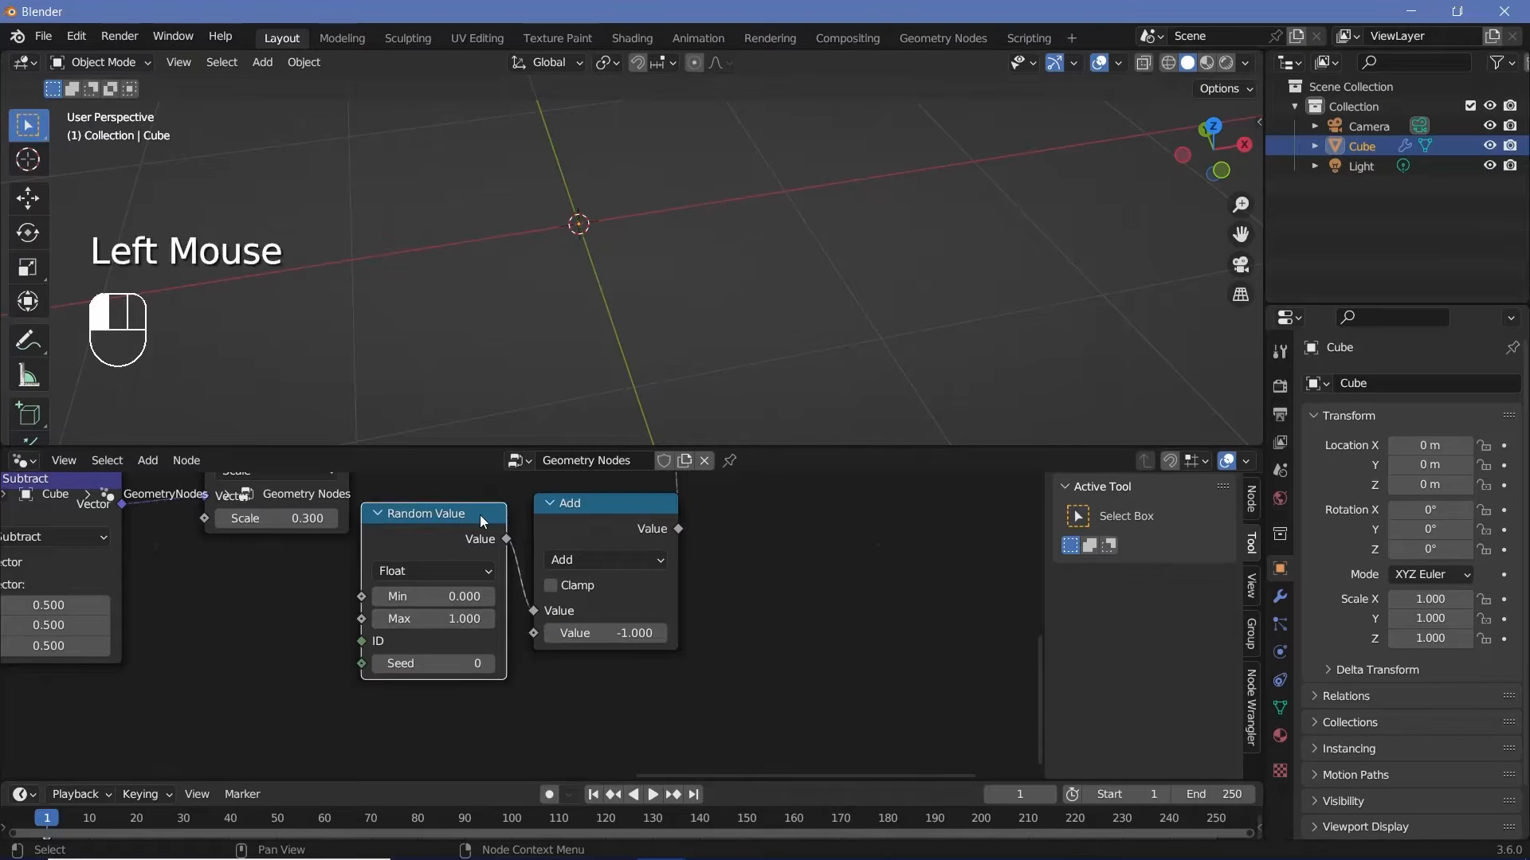
- Raise the Add node's second value to 1.000
middle_click_drag(618, 584, 523, 775)
middle_click_drag(618, 611, 724, 506)
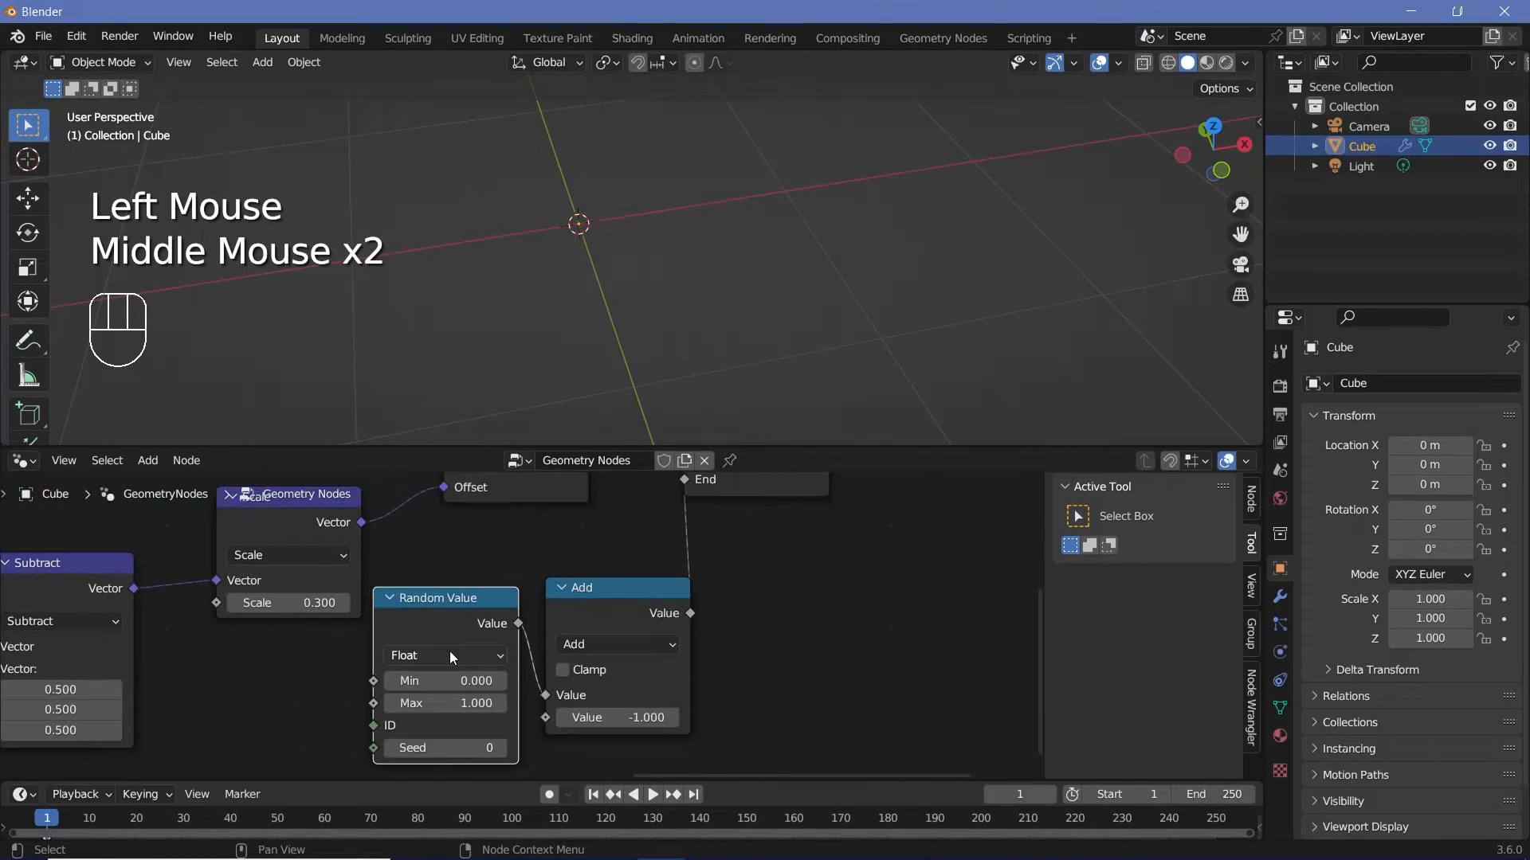
middle_click_drag(653, 585, 602, 678)
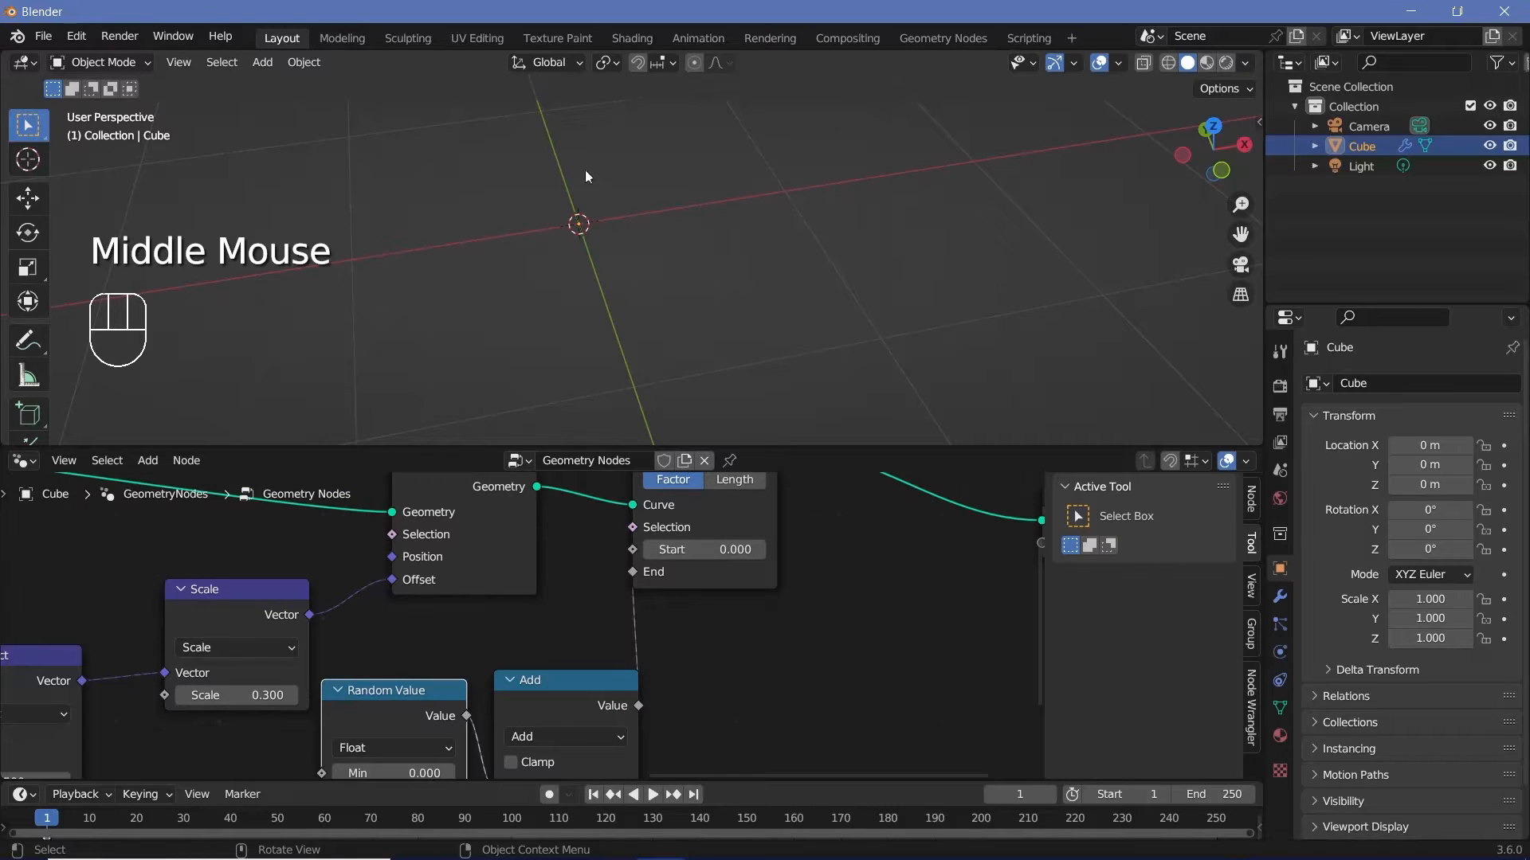
middle_click_drag(671, 680, 674, 563)
left_click_drag(572, 694, 701, 695)
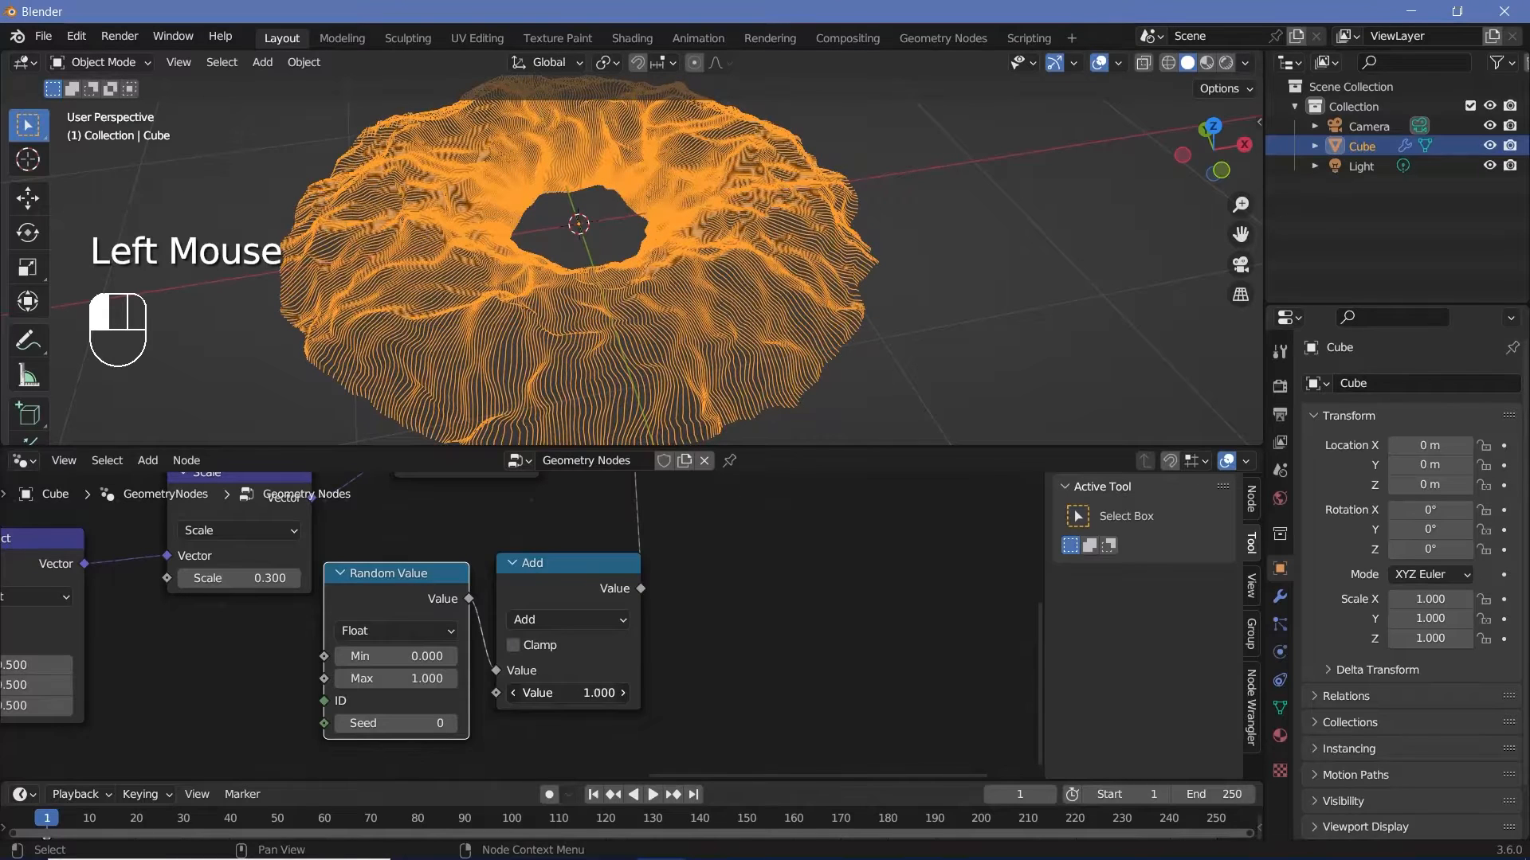
double_click(621, 691)
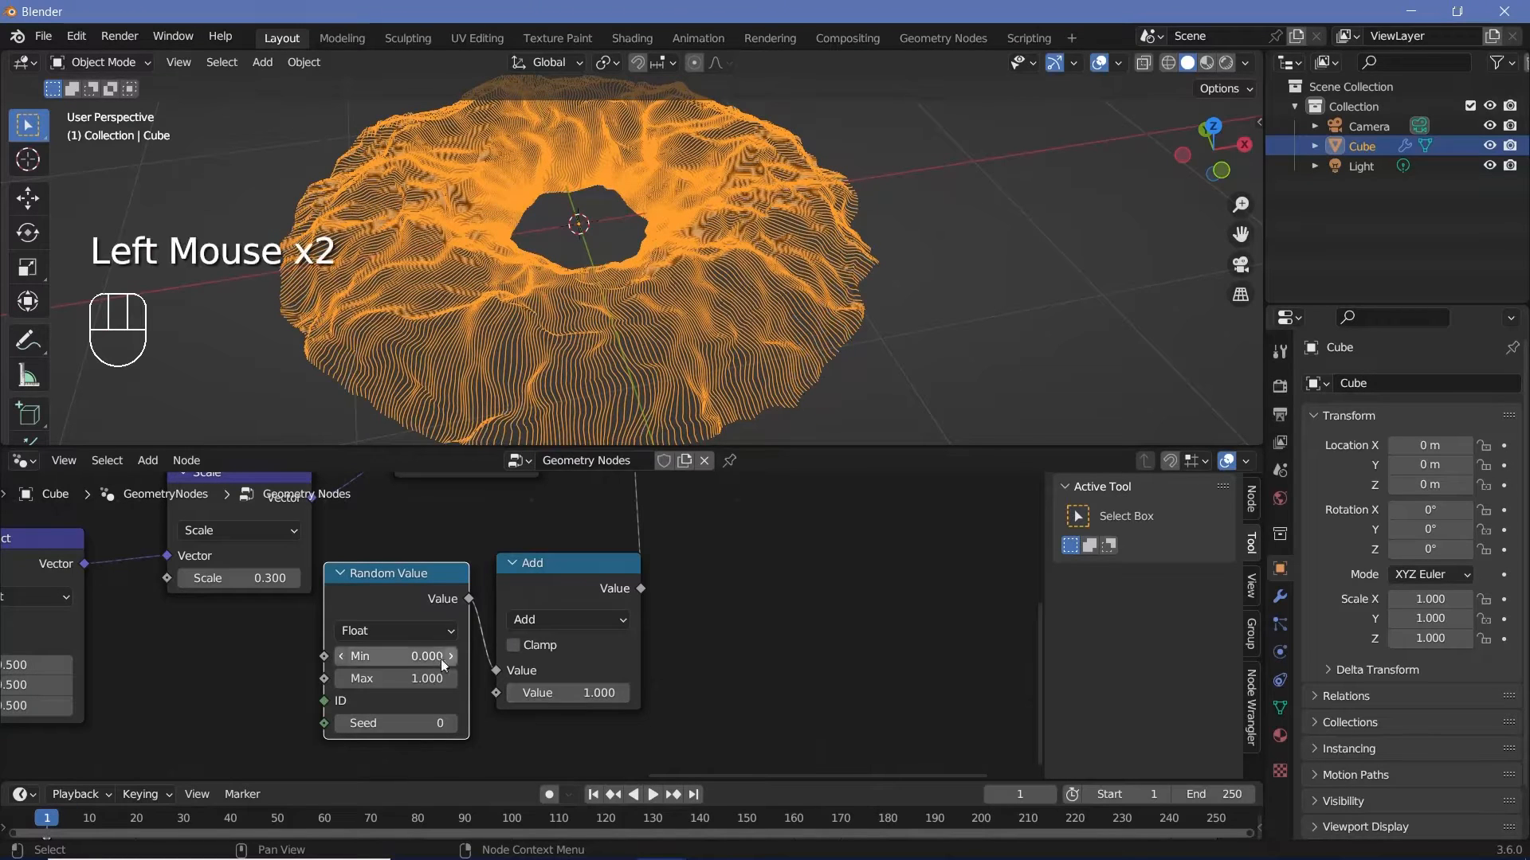
- Move the Trim Curve node further away from Set Position, closer to Group Output
middle_click_drag(683, 478, 613, 693)
left_click_drag(617, 523, 759, 529)
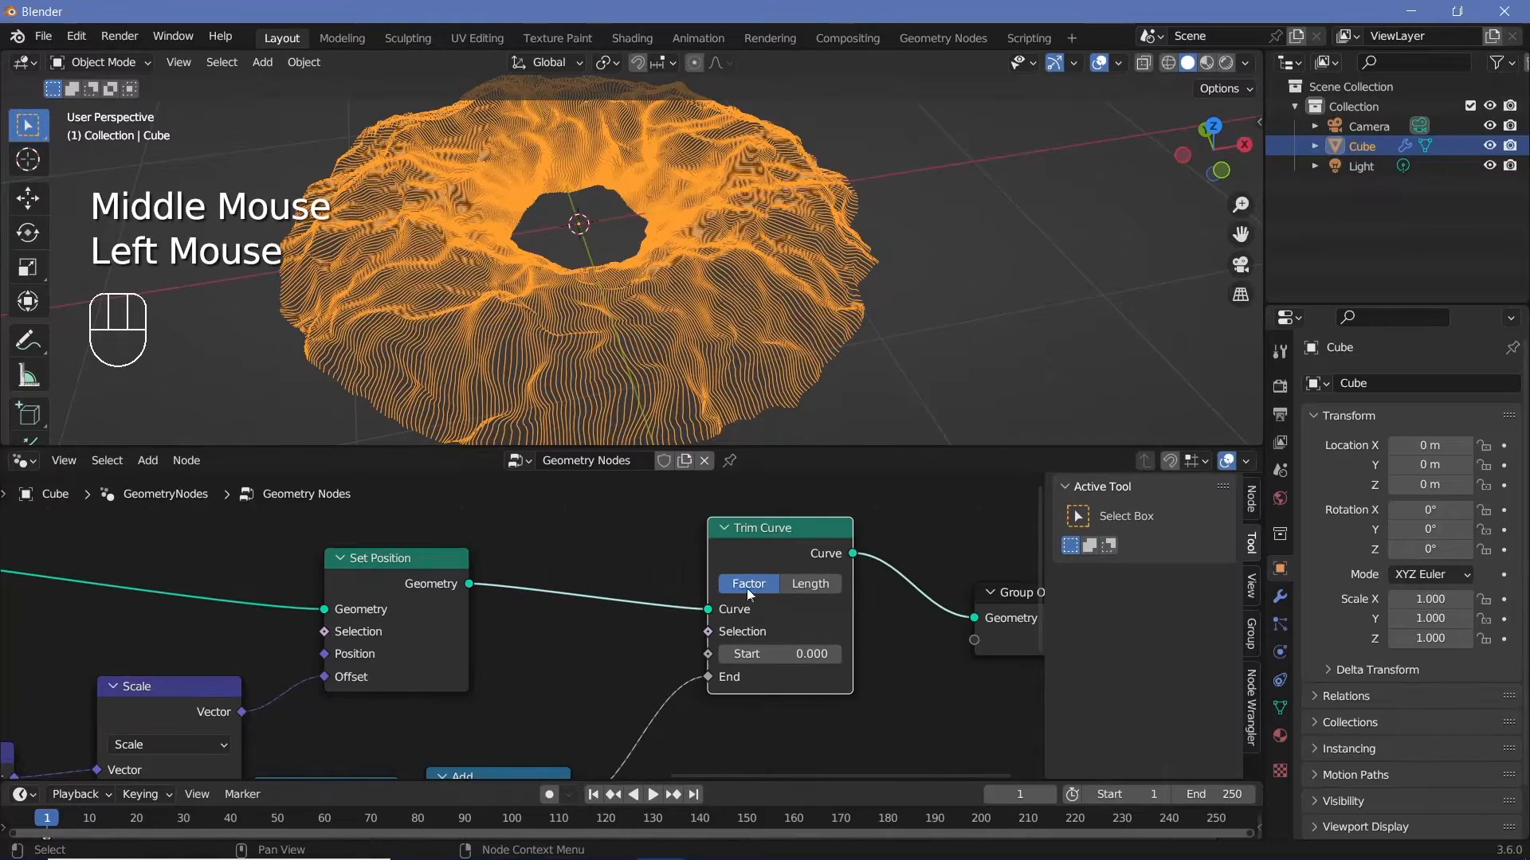
middle_click_drag(747, 668, 670, 576)
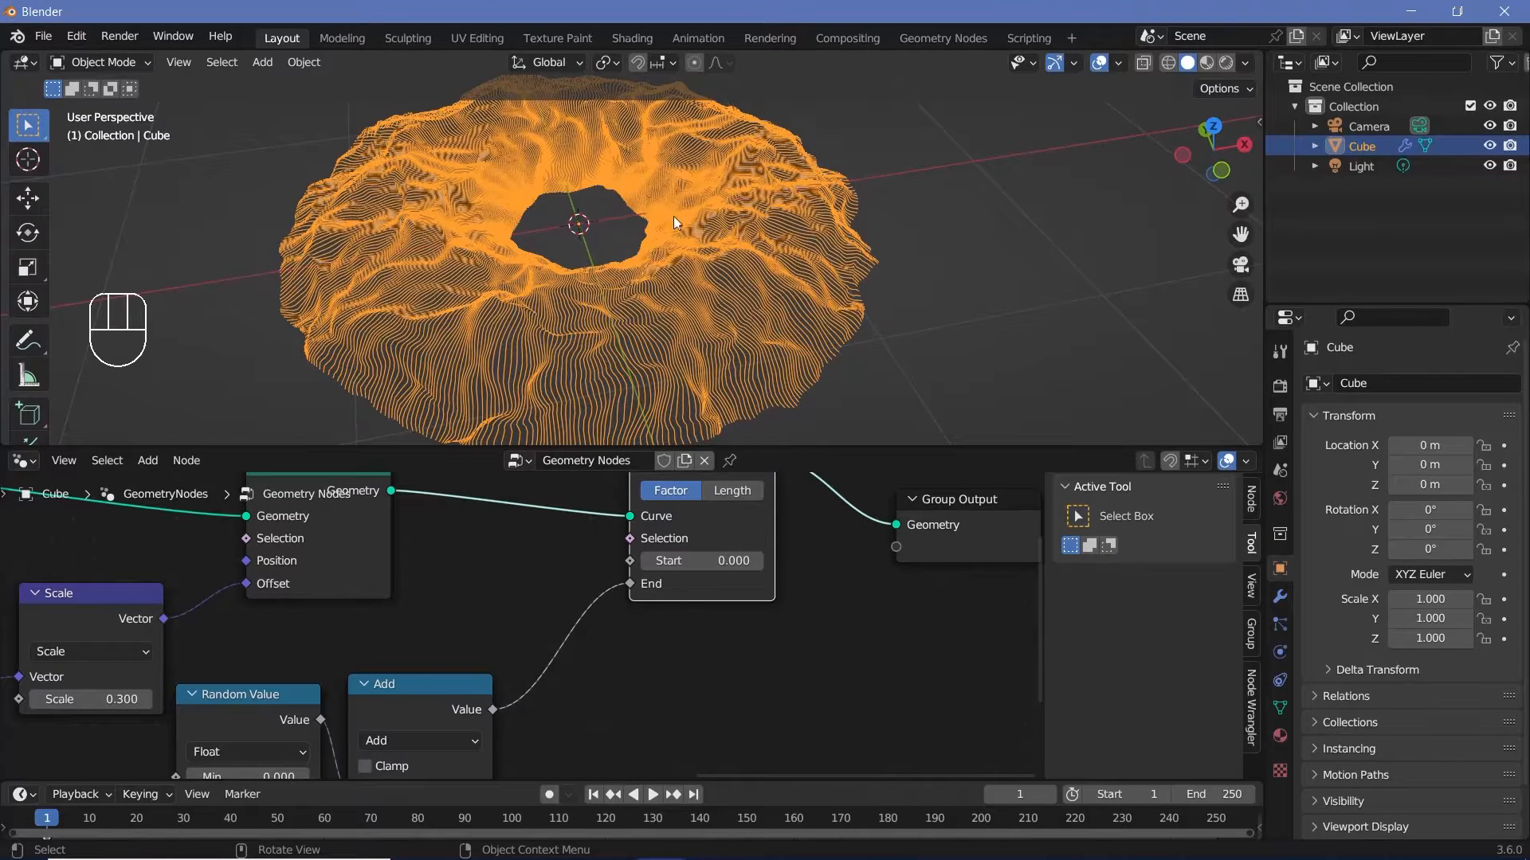
- Reset the Add node's second value to -1 and adjust it gradually up to 0.920
middle_click_drag(506, 676, 553, 556)
left_click(499, 691)
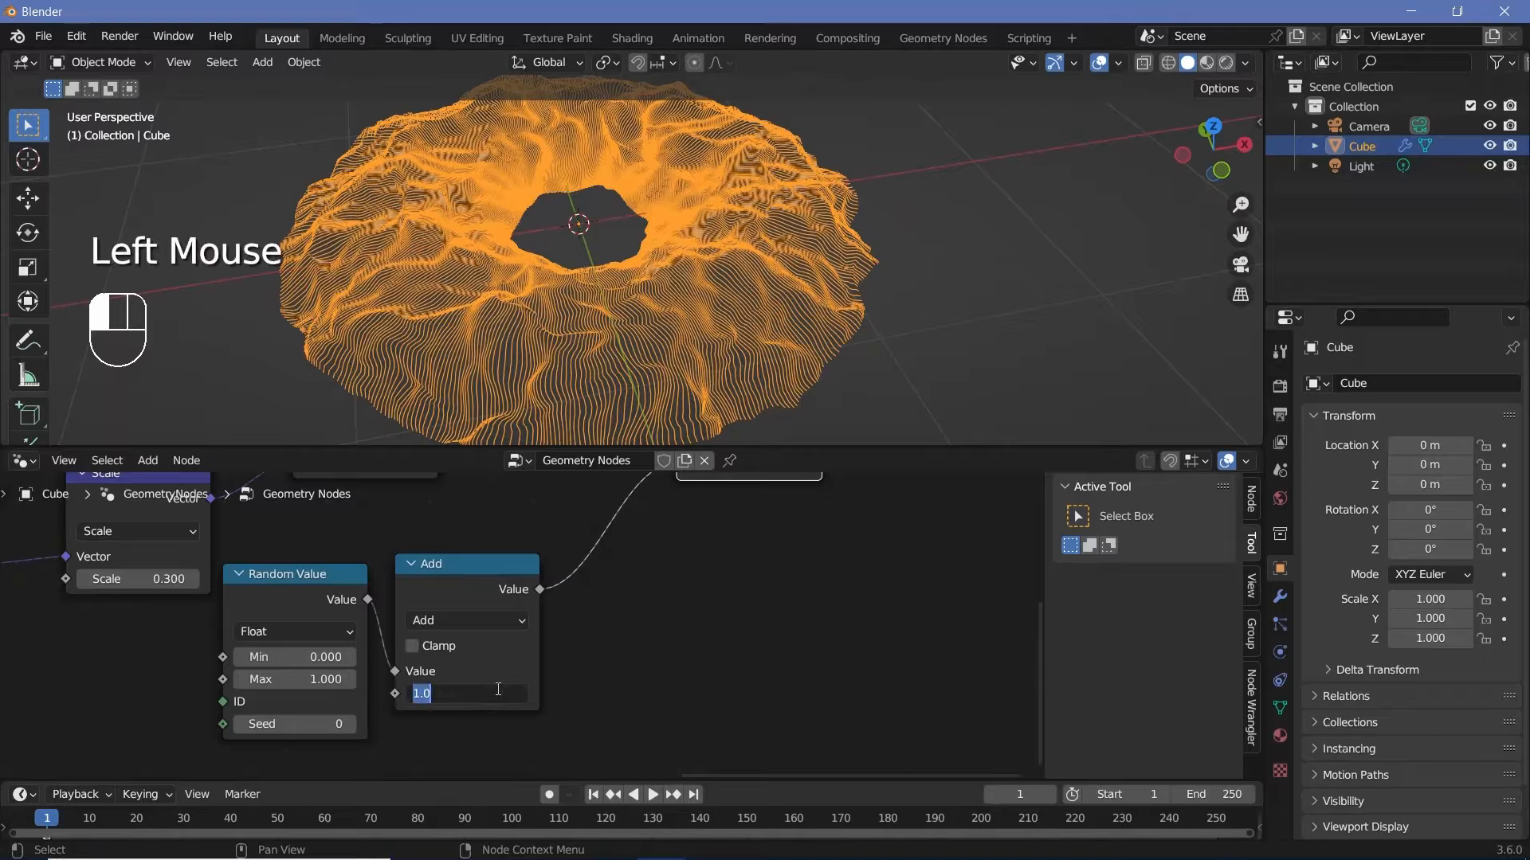
type("-1")
key("Return")
mouse_move(492, 692)
left_mouse_down("shift")
mouse_move(339, 693)
mouse_move(477, 697)
left_mouse_up("shift")
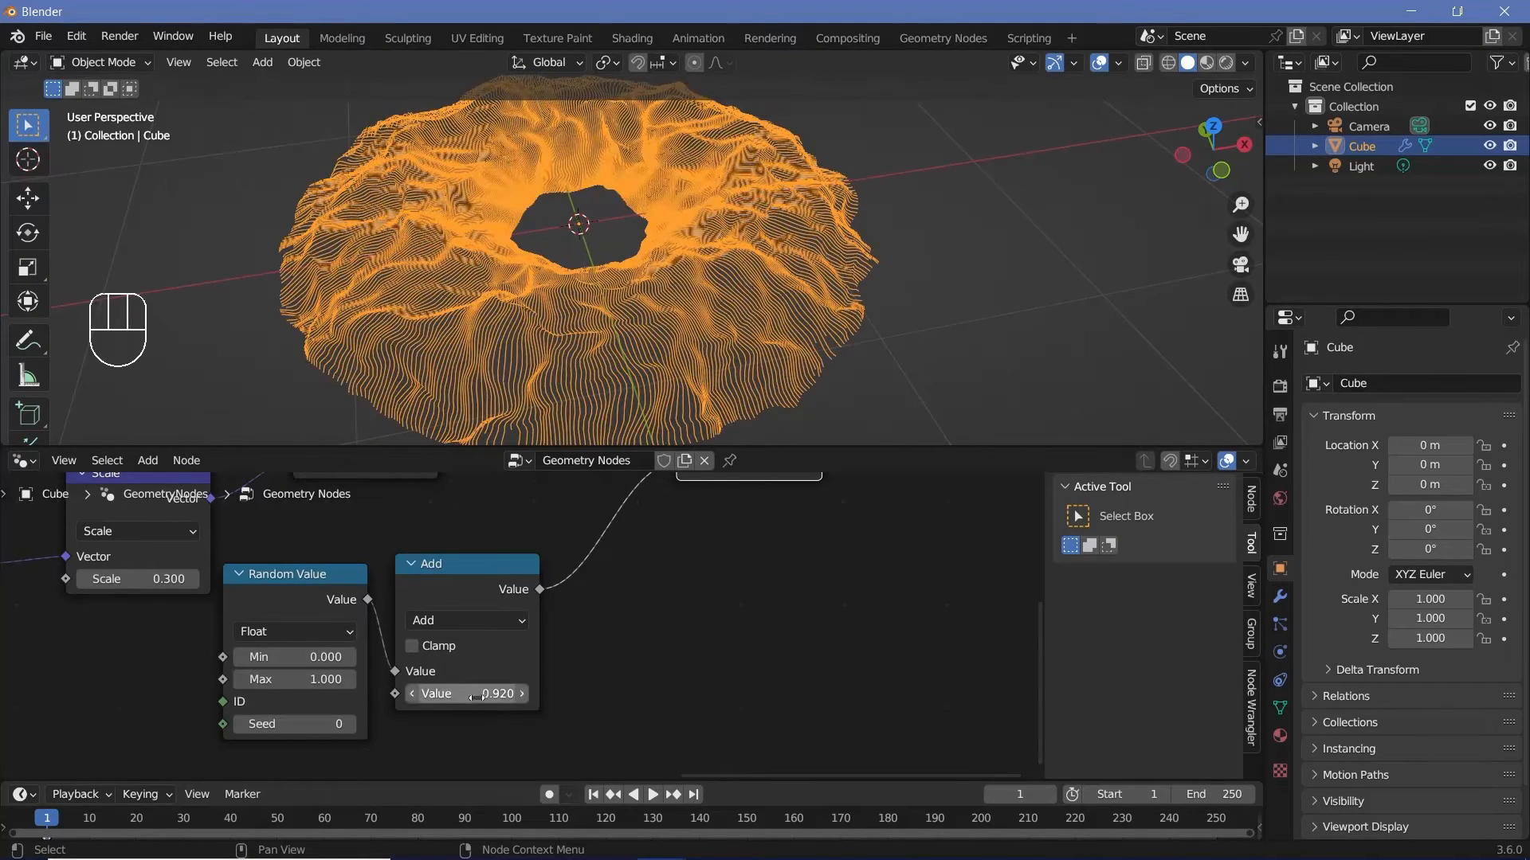
- Set the render resolution percentage to 200% and the frame rate to 60 fps in the output settings
left_click(1279, 416)
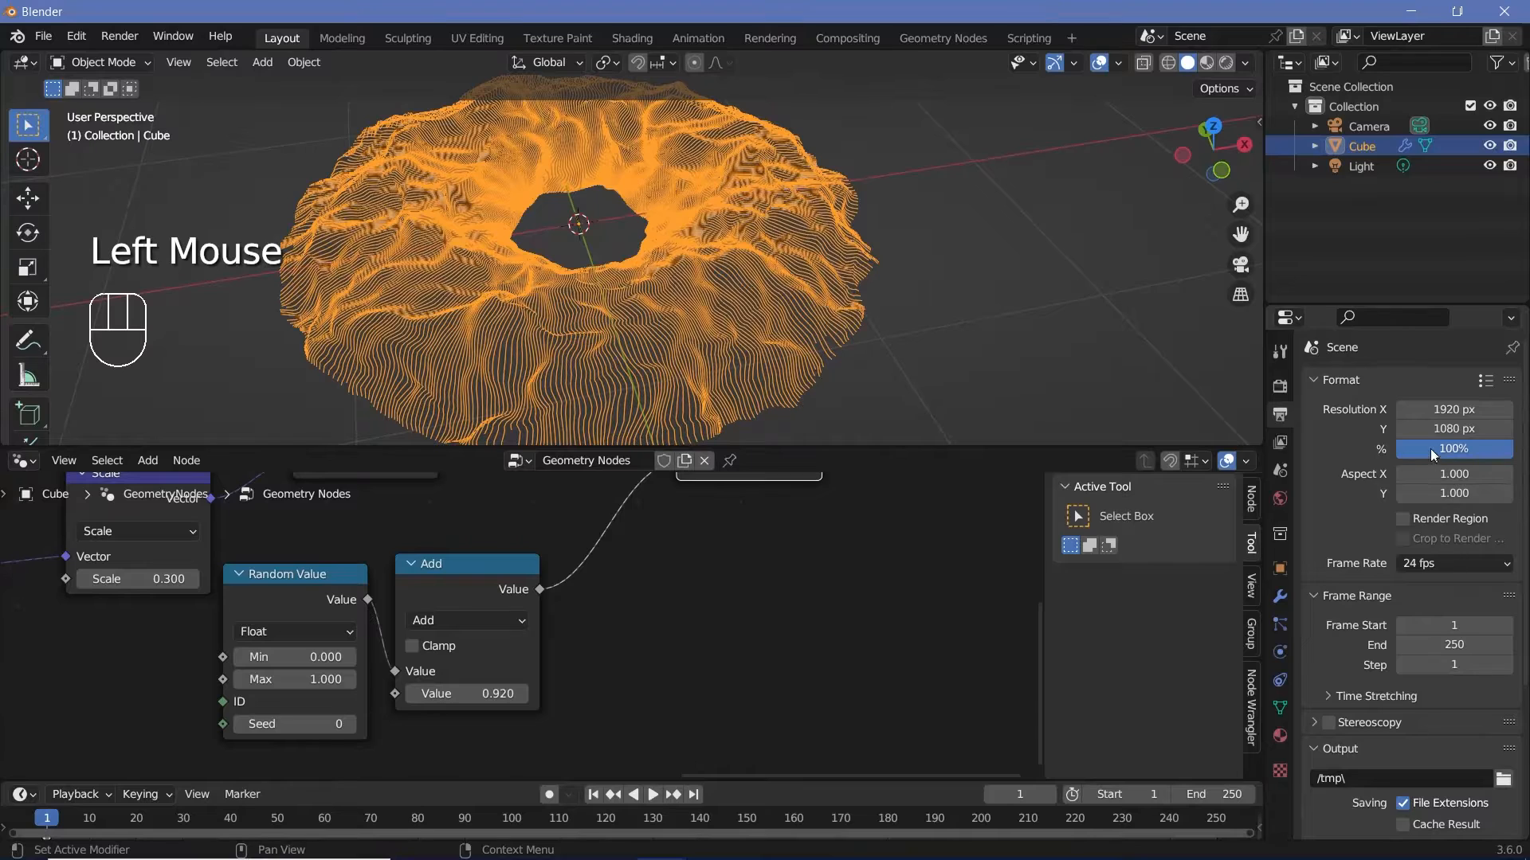
left_click(1432, 449)
type("200")
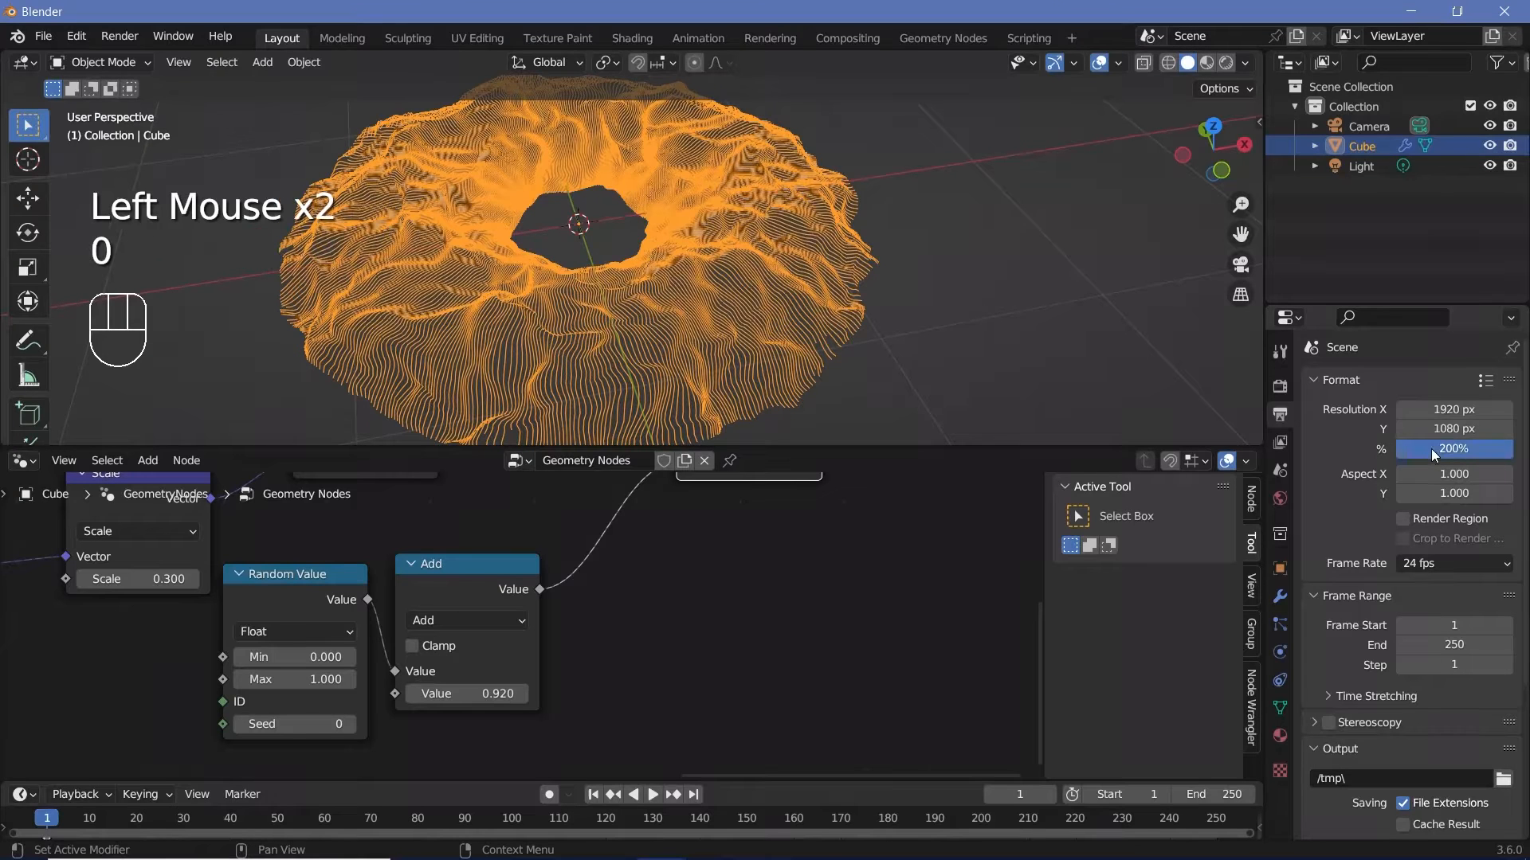
left_click(1438, 563)
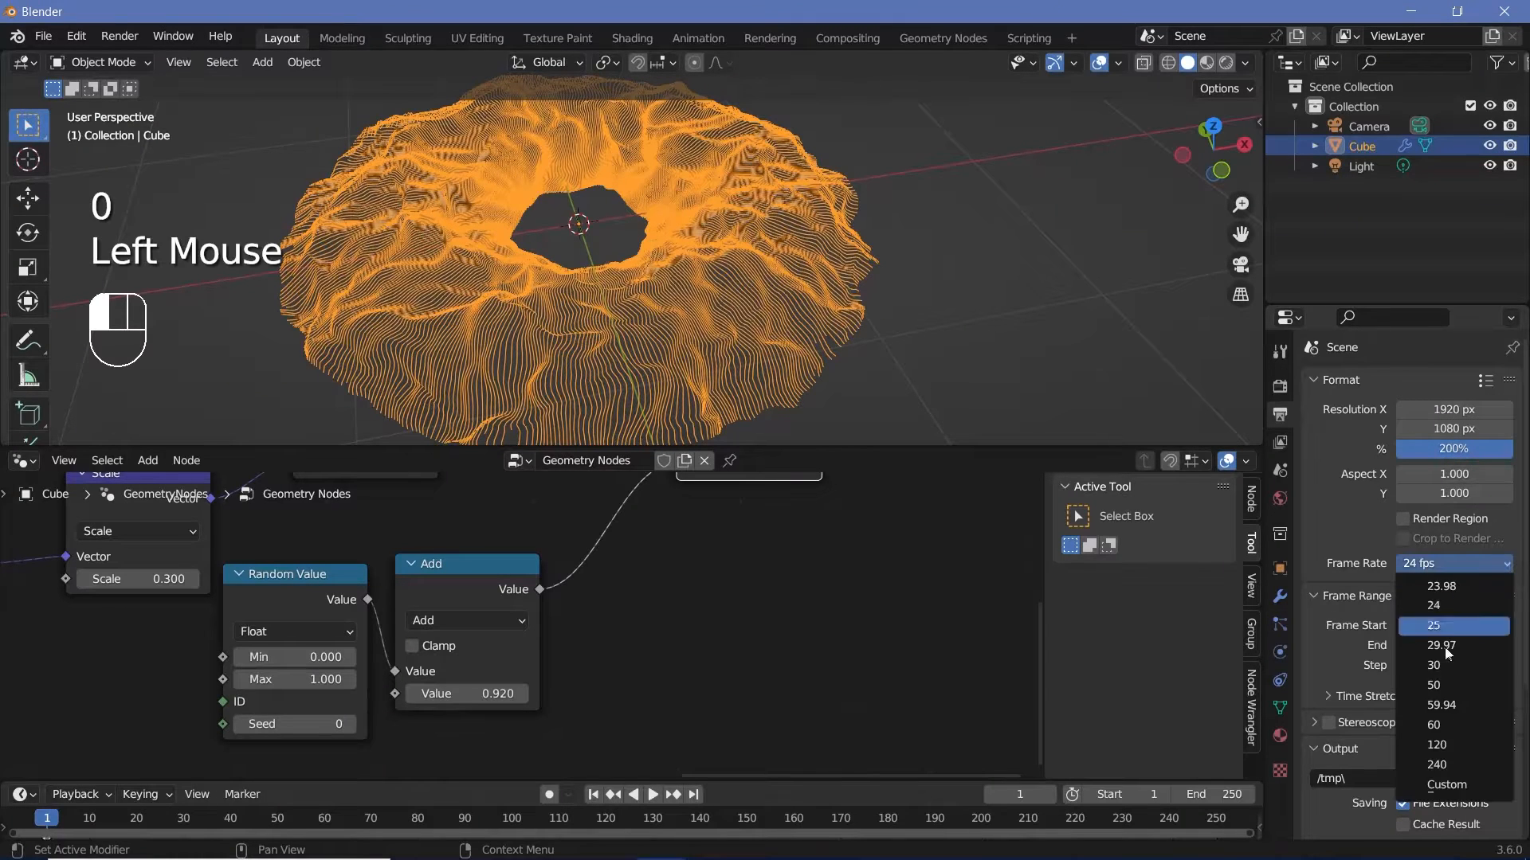
left_click(1445, 727)
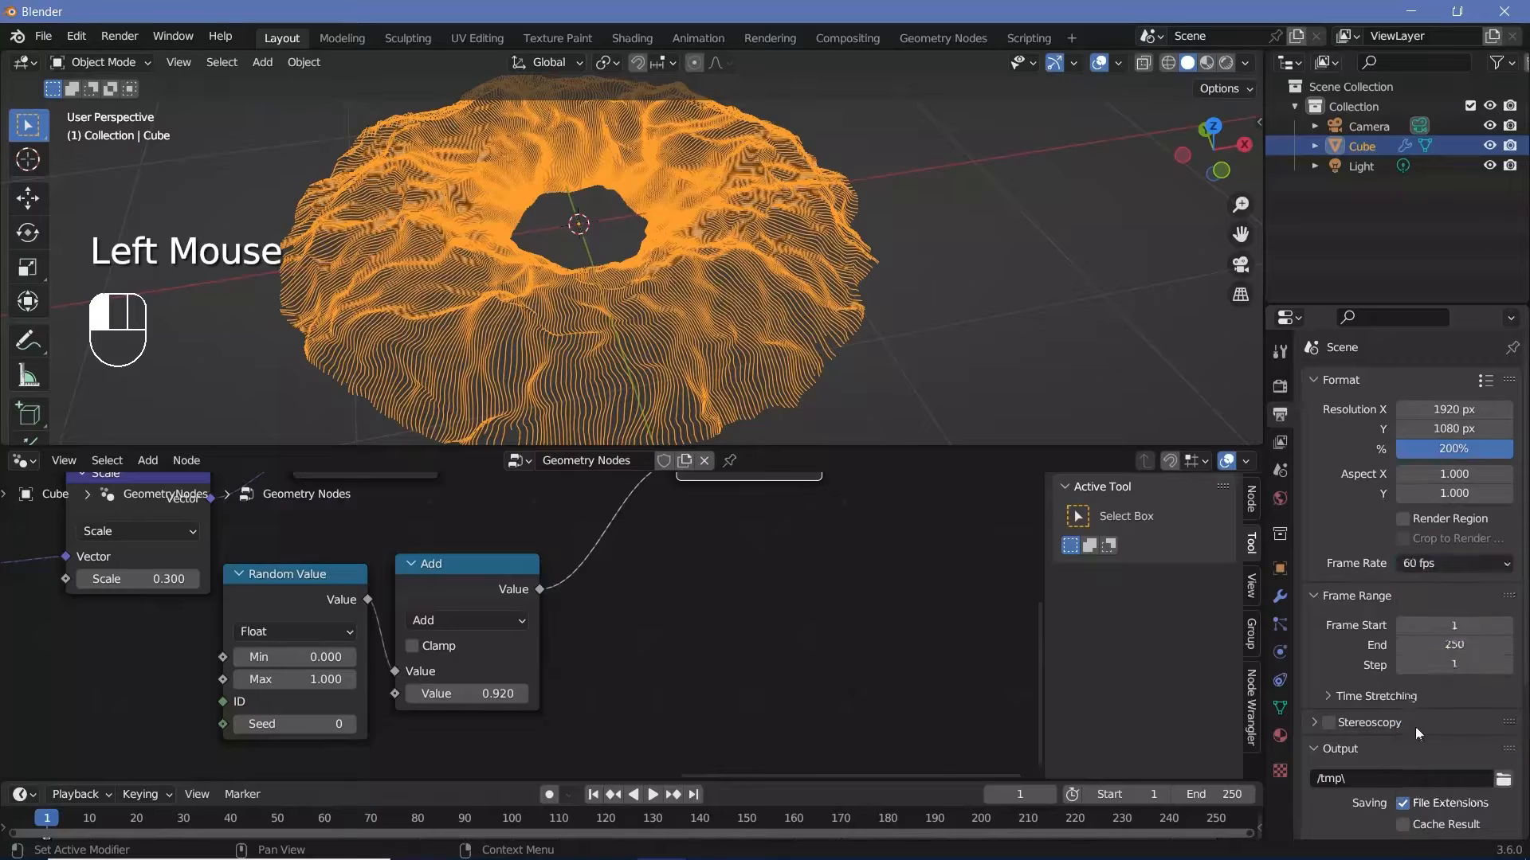
- Set the End of the frame range to 600
double_click(1439, 638)
type("60")
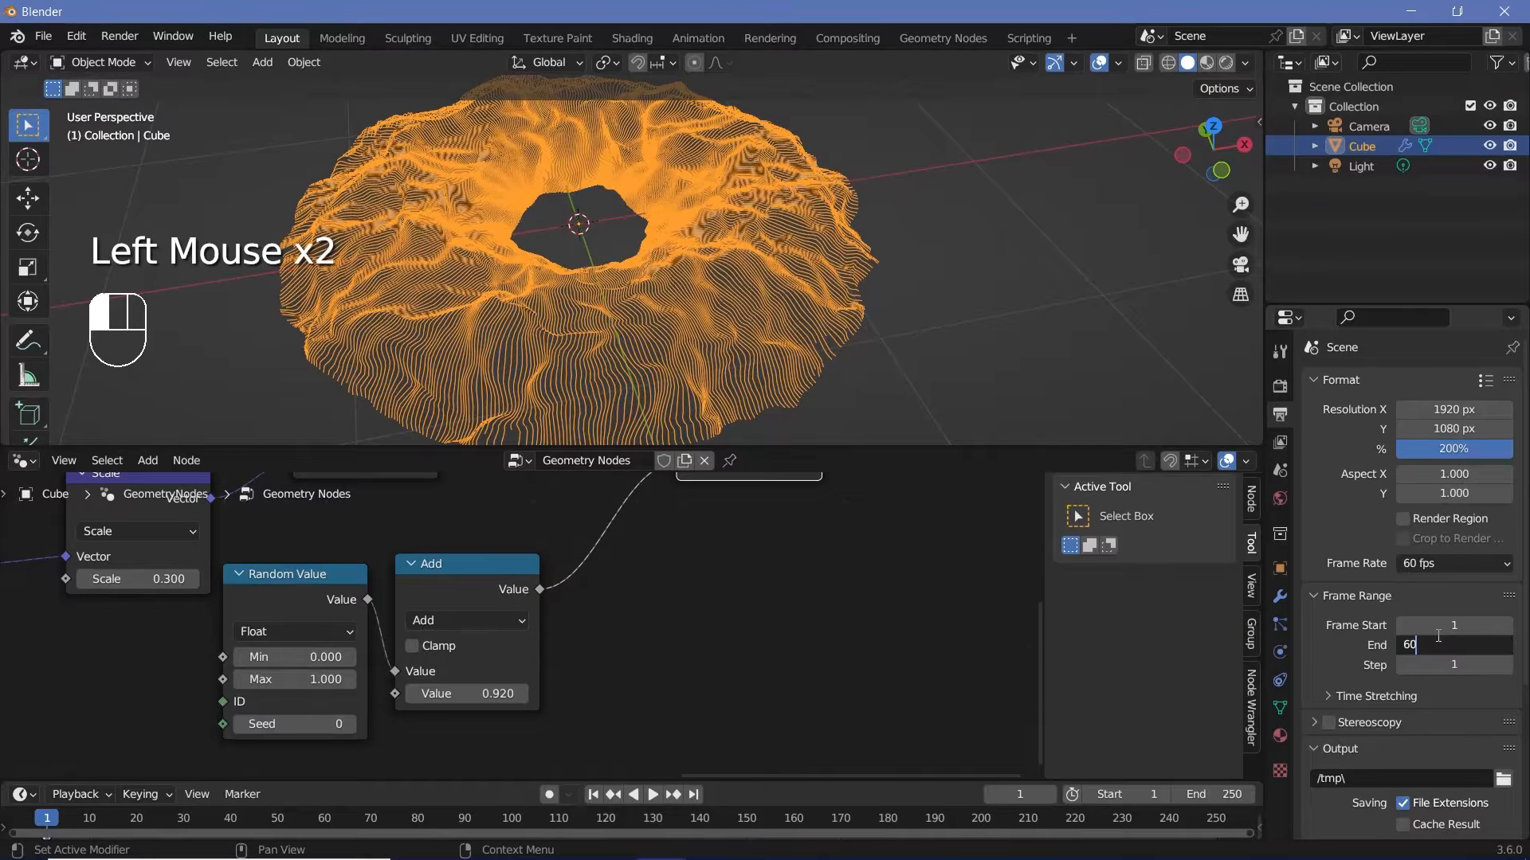
type("0")
key("Return")
- Set the render output path to // and the file format to FFmpeg Video
scroll(1330, 606, "down", 3)
left_click(1355, 618)
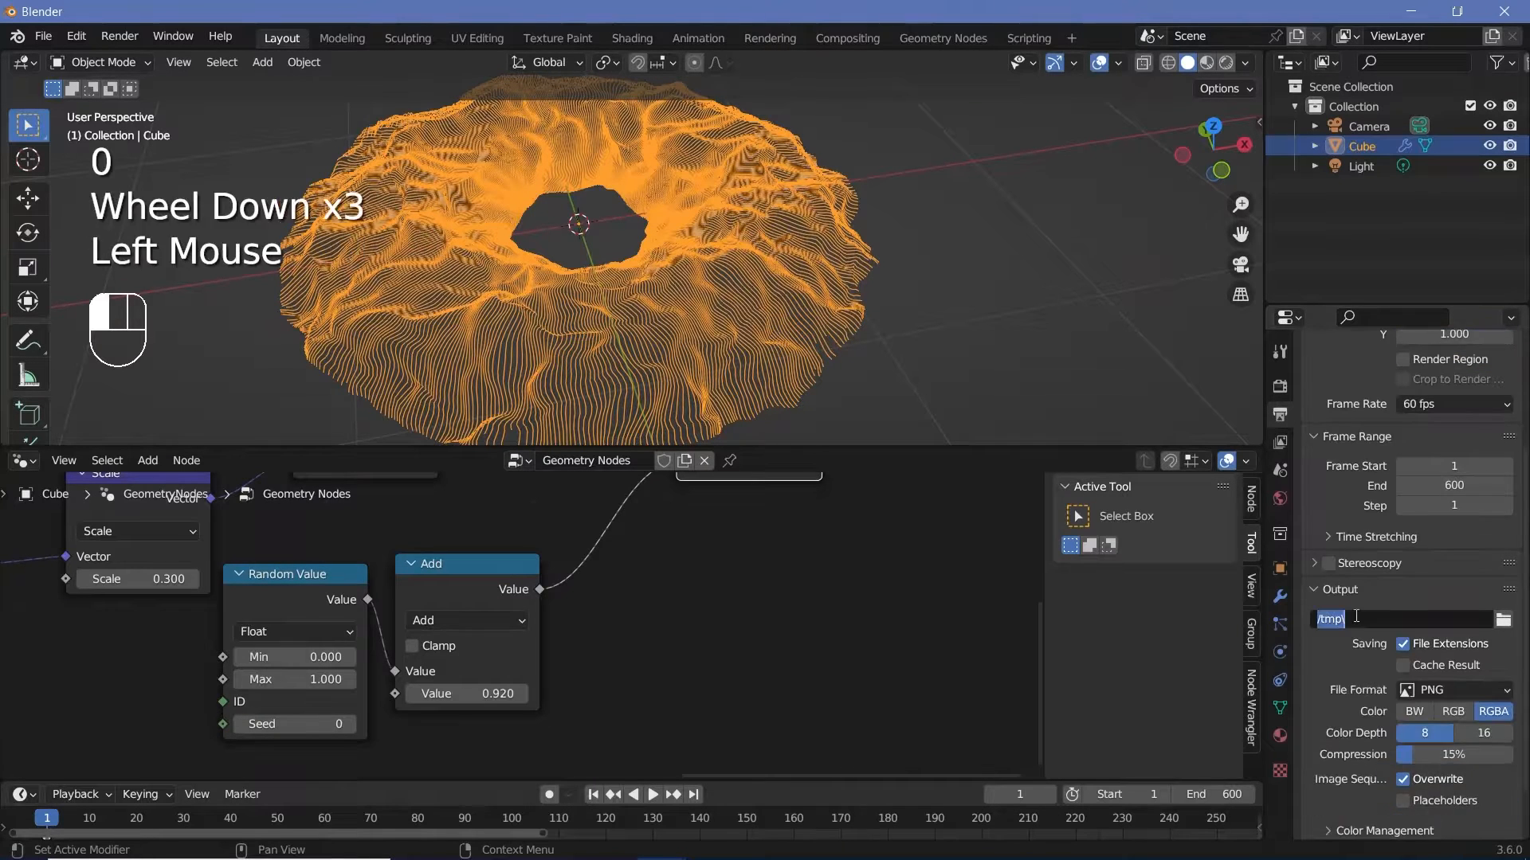
type("//")
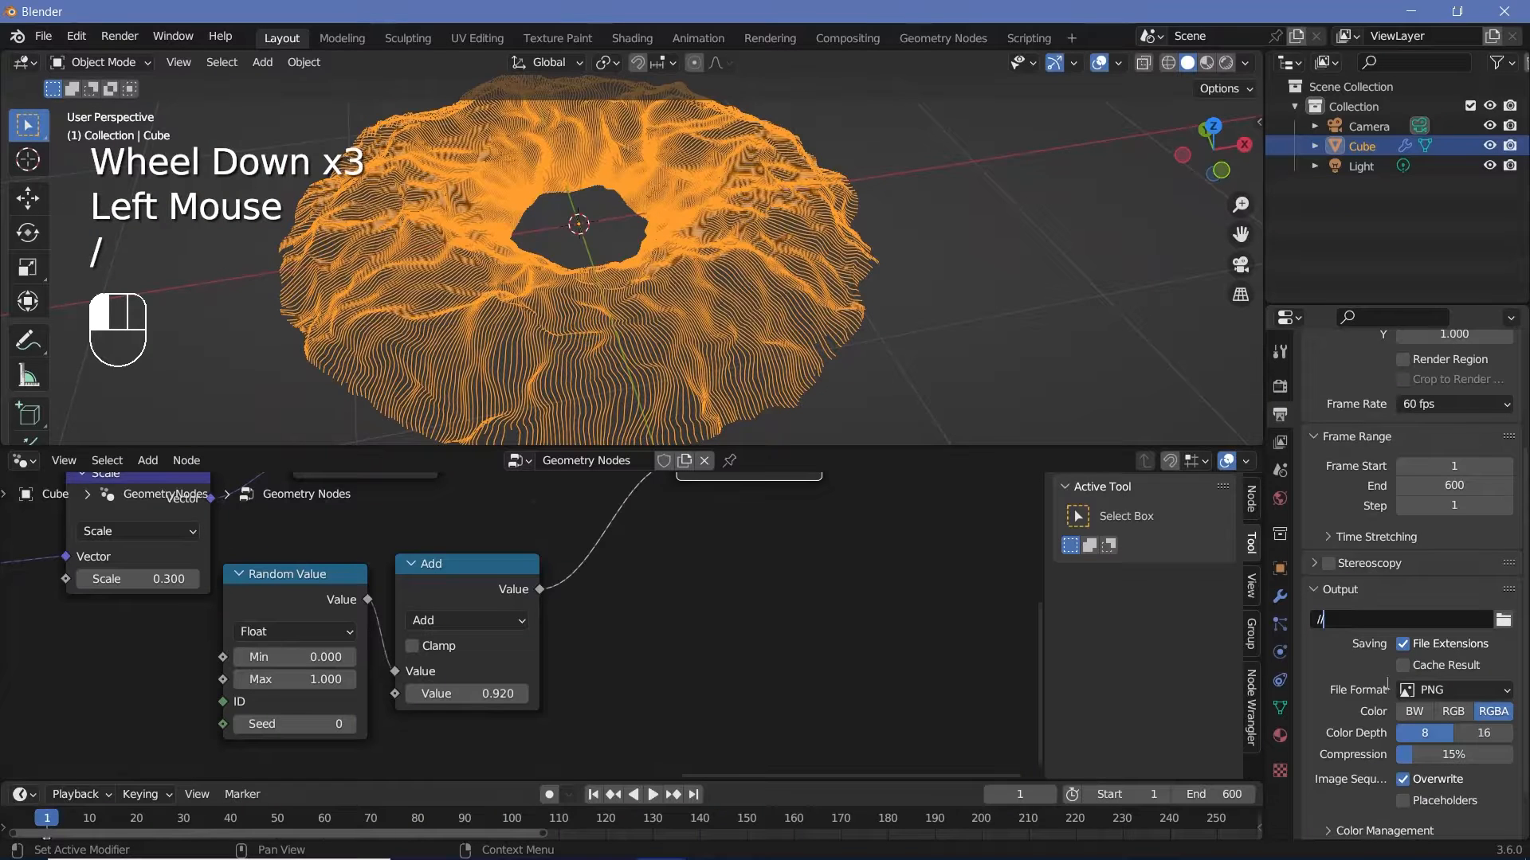
left_click(1437, 691)
left_click(1458, 582)
- Expand the video encoding settings and set the output quality to Perceptually Lossless
scroll(1394, 677, "down", 2)
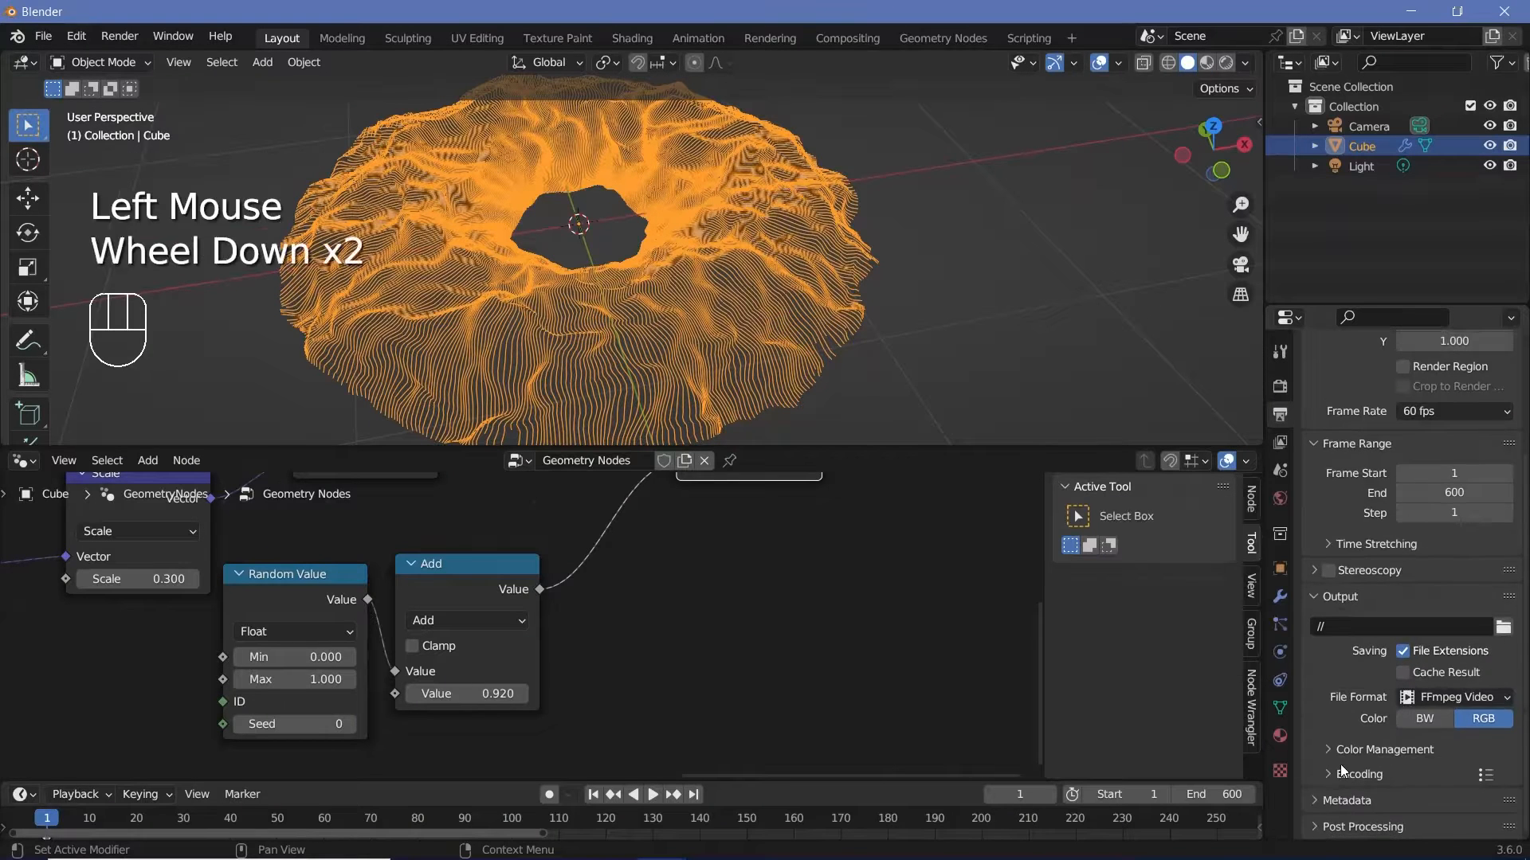
left_click(1343, 774)
scroll(1365, 674, "down", 2)
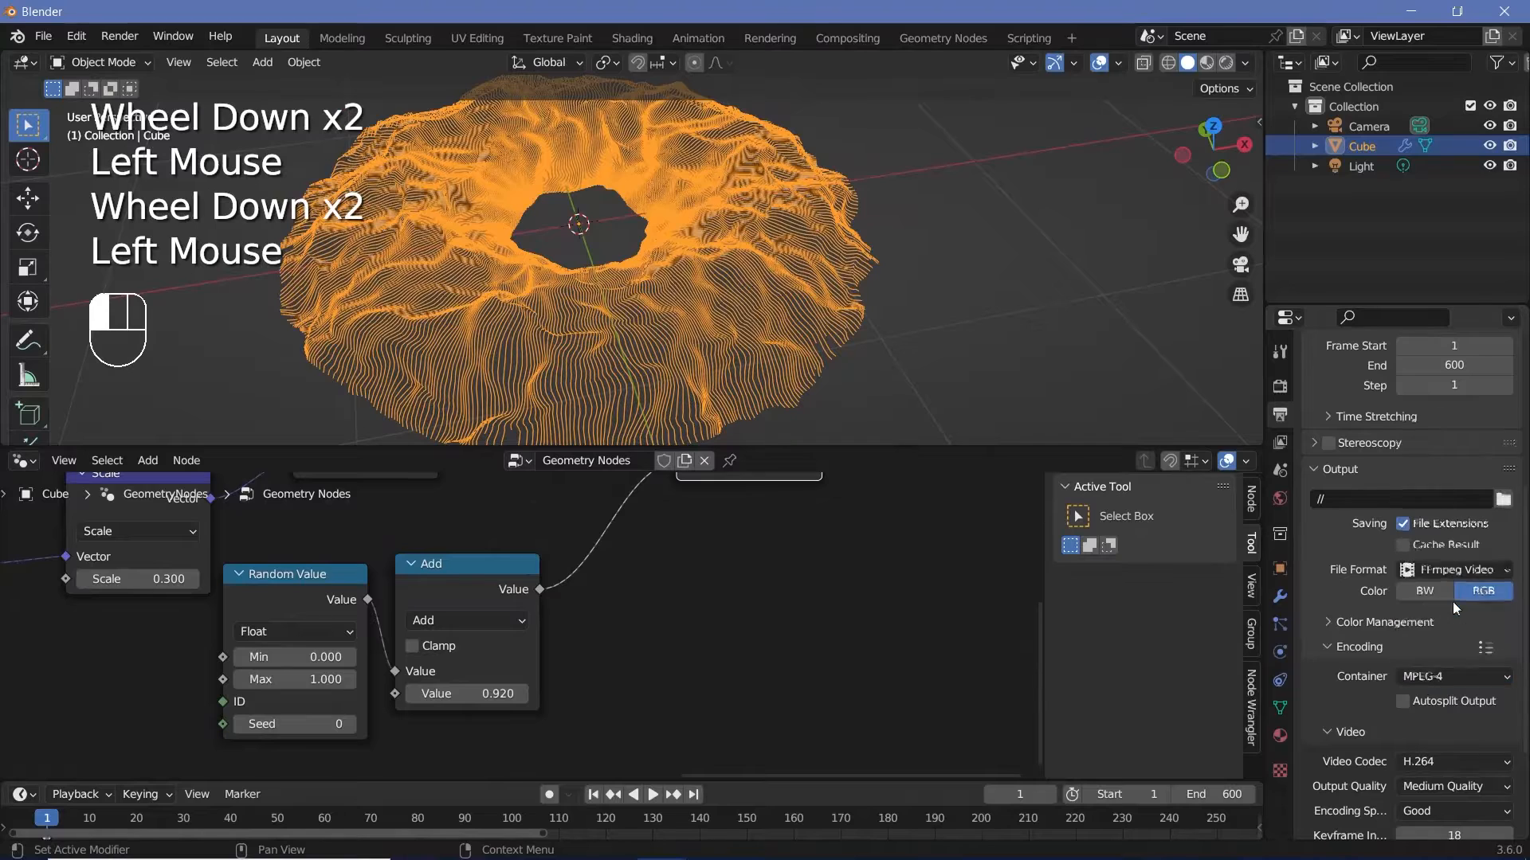
left_click(1452, 786)
left_click(1435, 721)
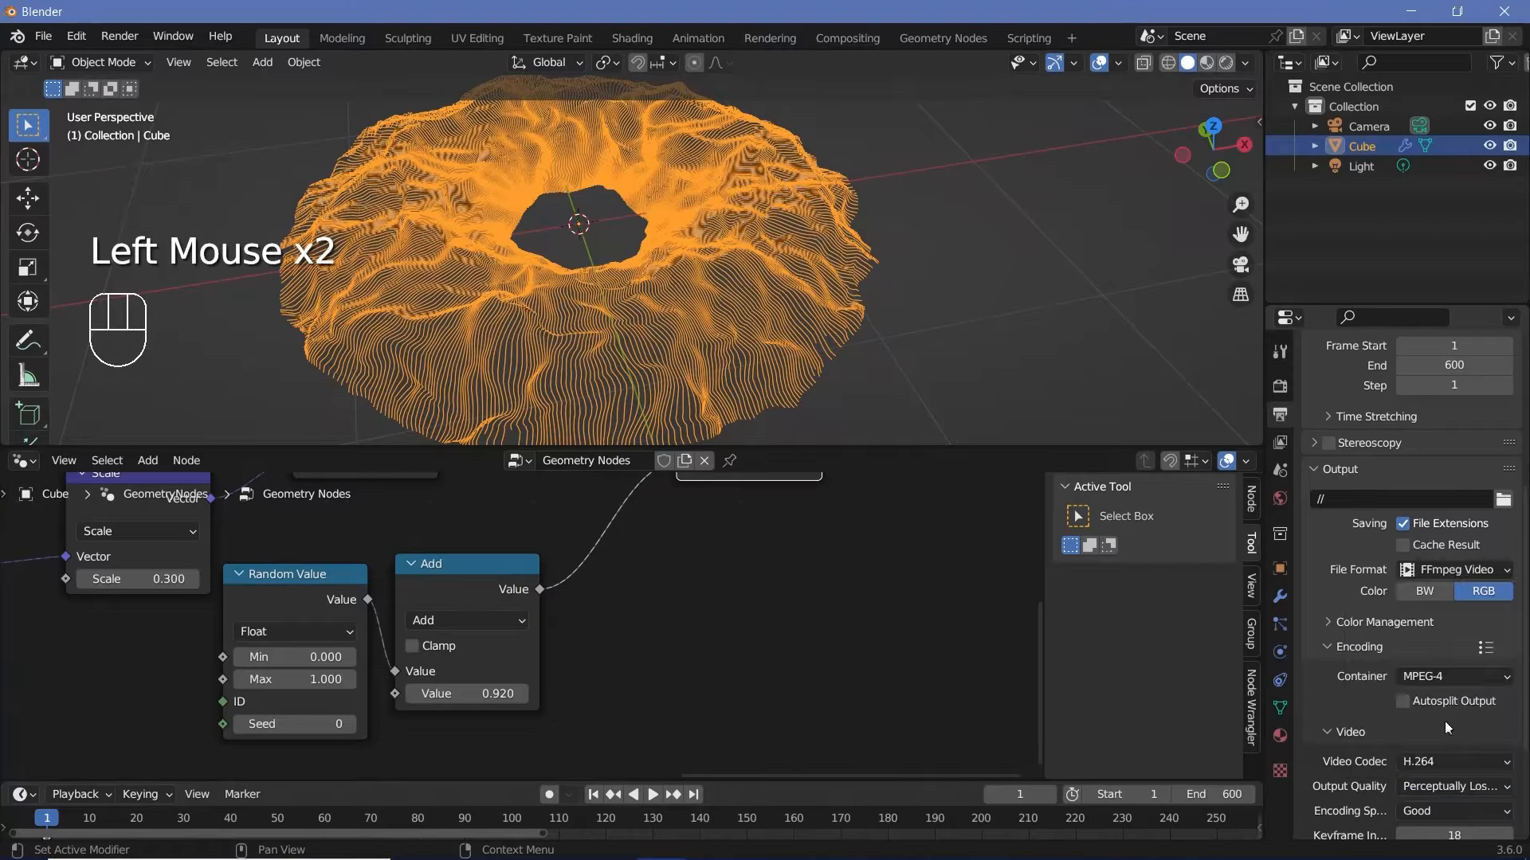
- Enlarge the timeline area and delete the existing keyframe near the start of the timeline
middle_click_drag(892, 629, 1042, 600)
left_click_drag(775, 784, 775, 725)
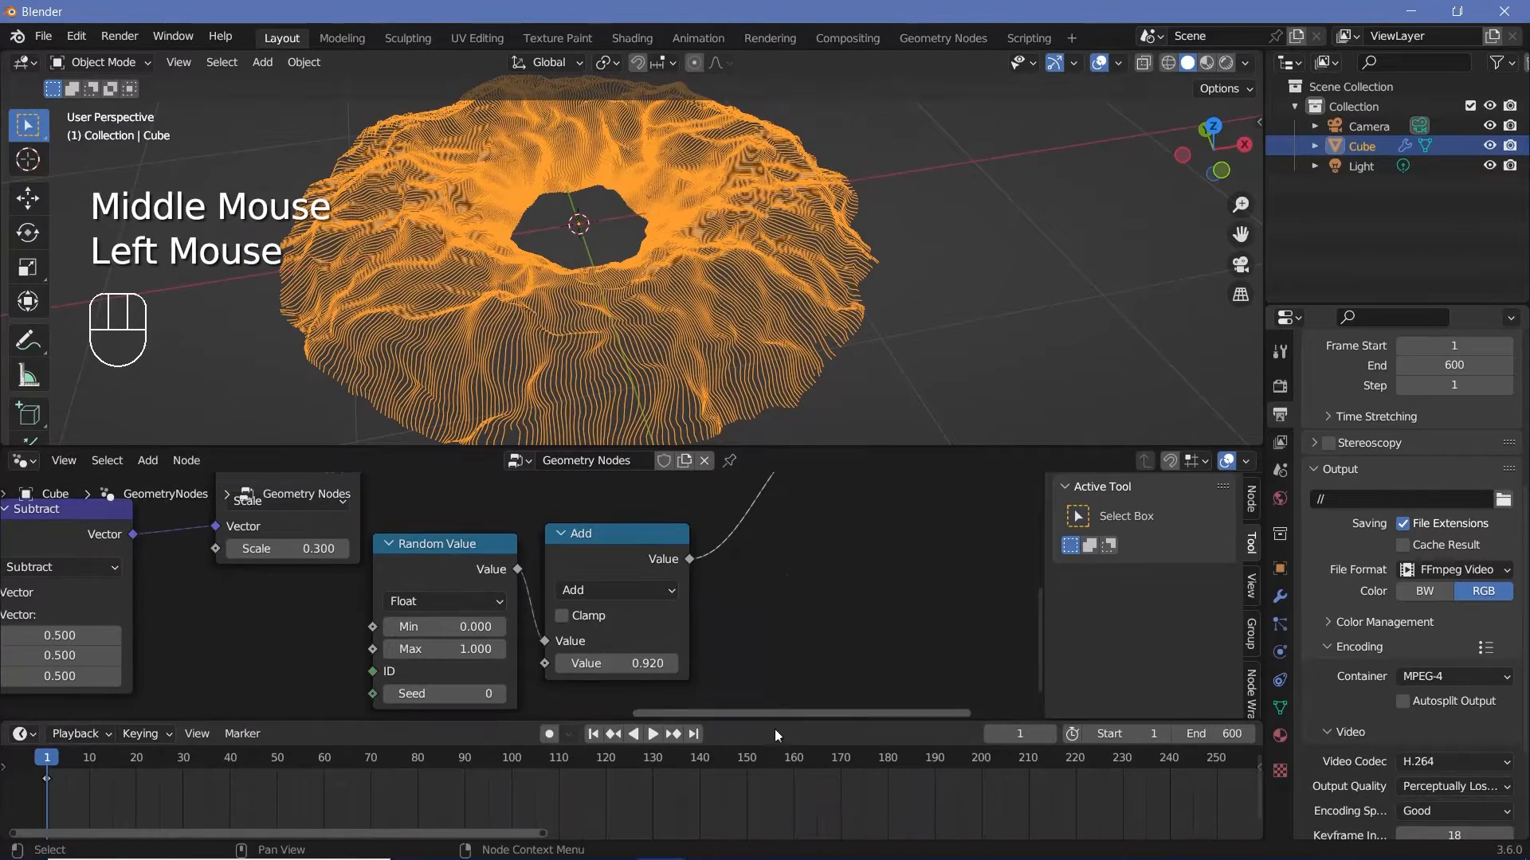
key("Left")
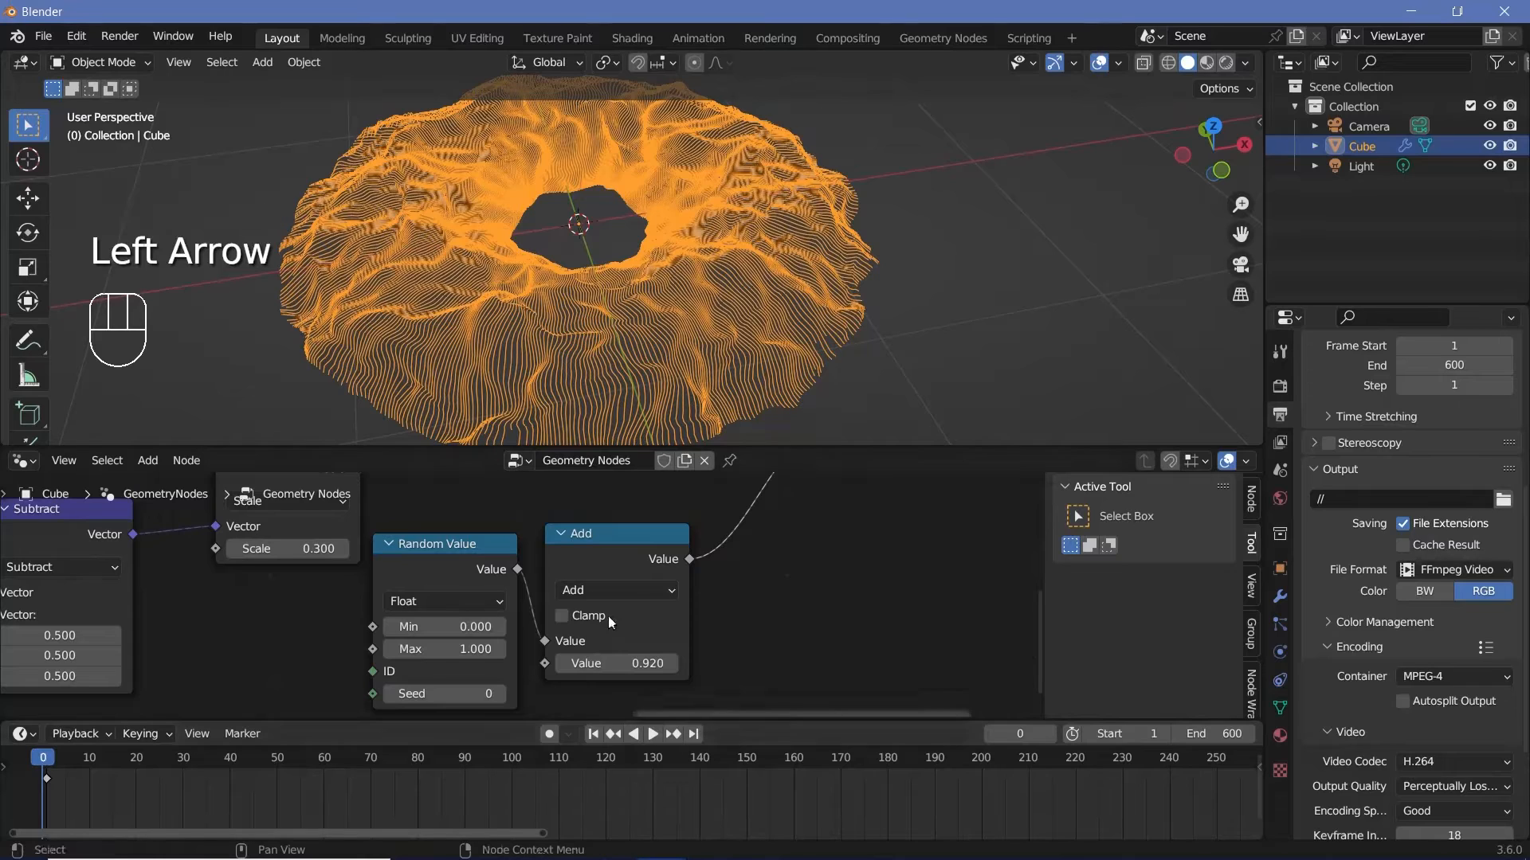
left_click(620, 544)
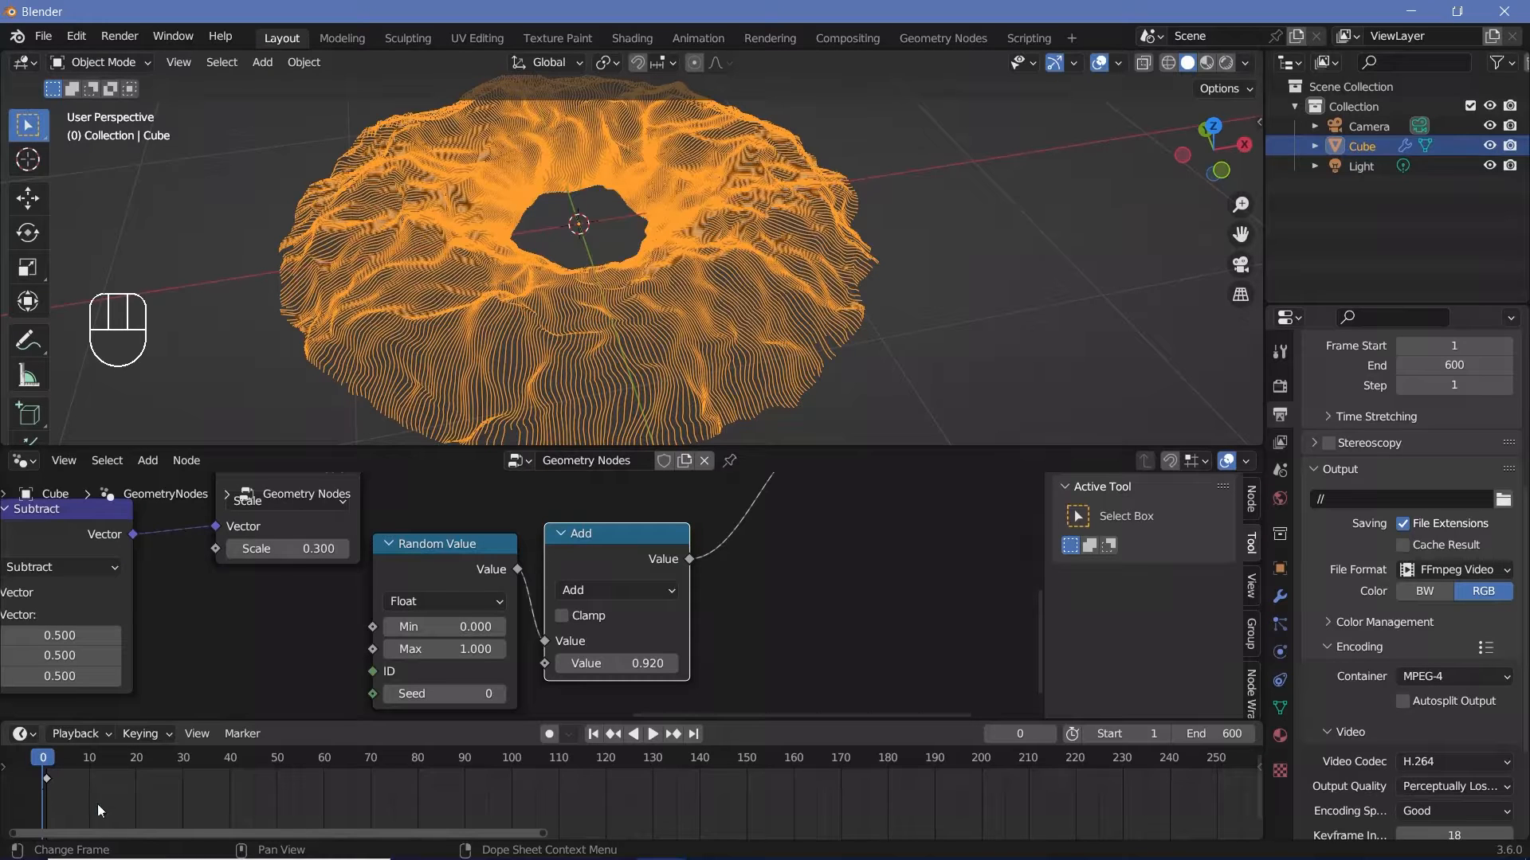
key("x")
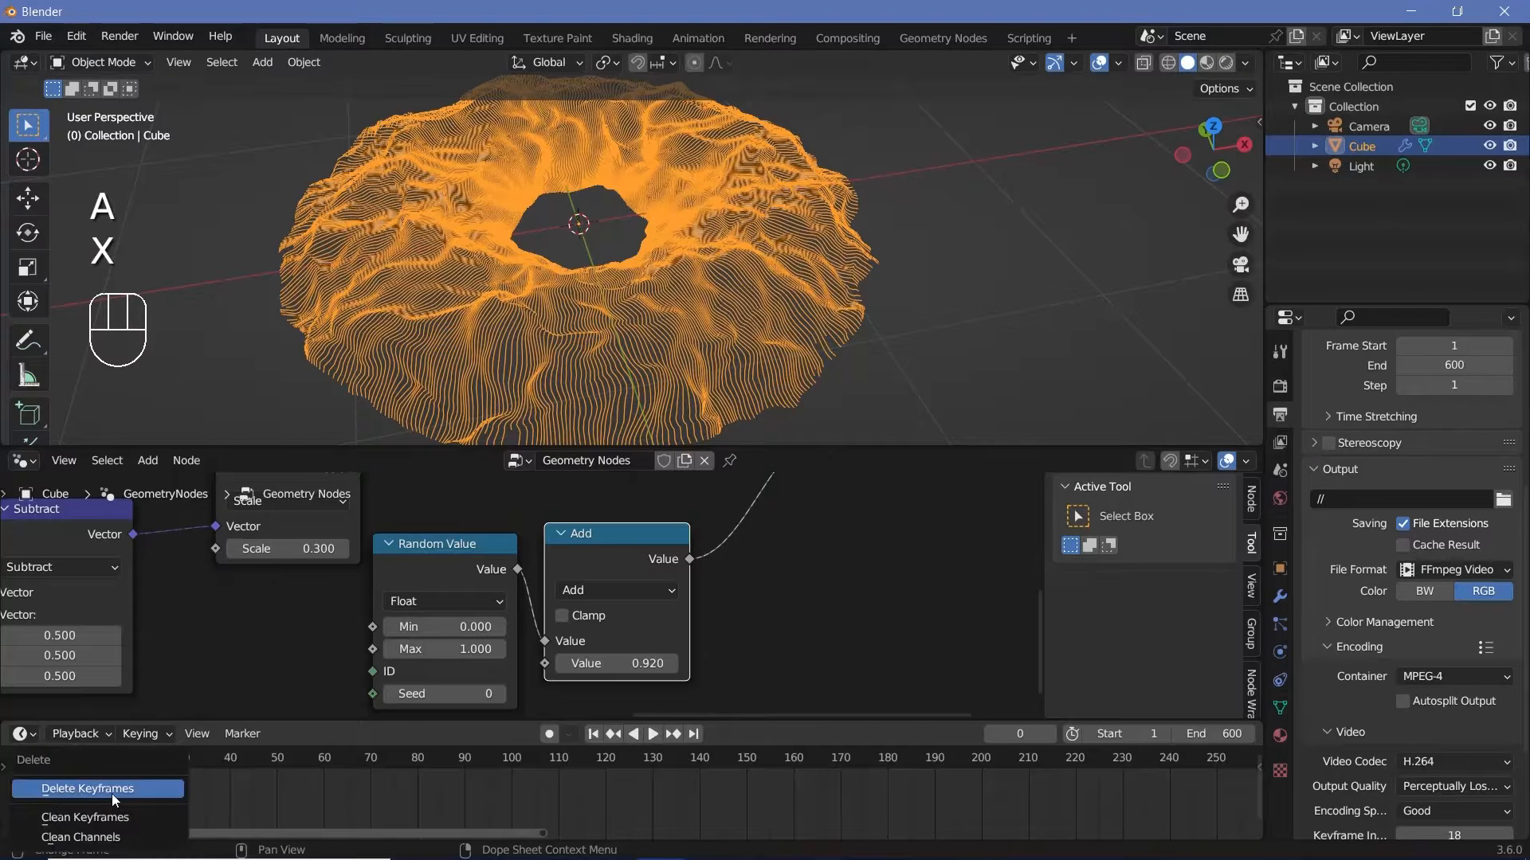
left_click(111, 794)
- At frame 1, set the Add node's second value to -1 and insert a keyframe on it
key("Right")
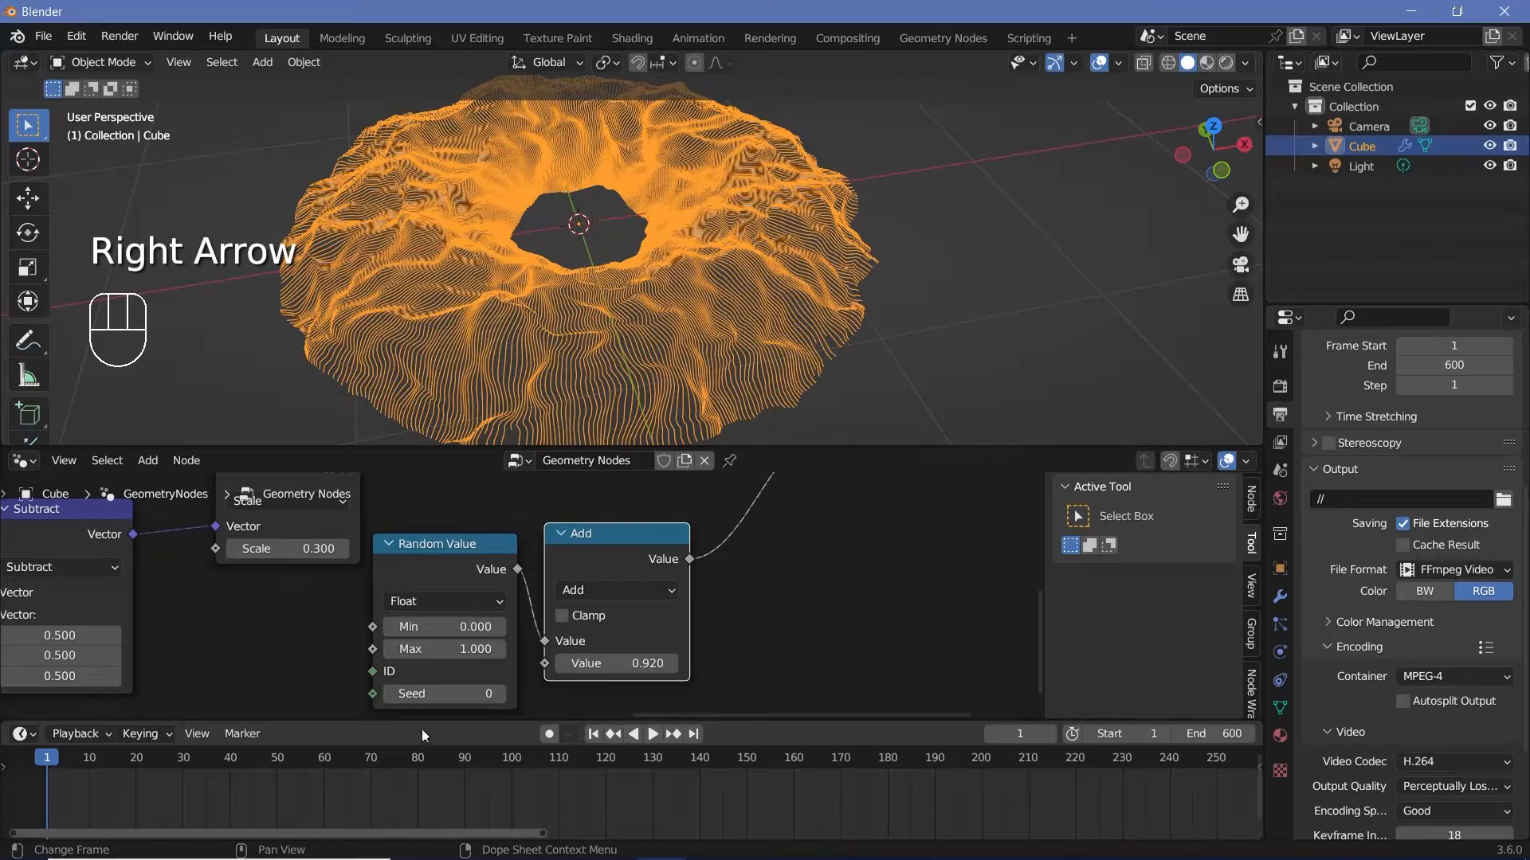
left_click(638, 664)
type("-1")
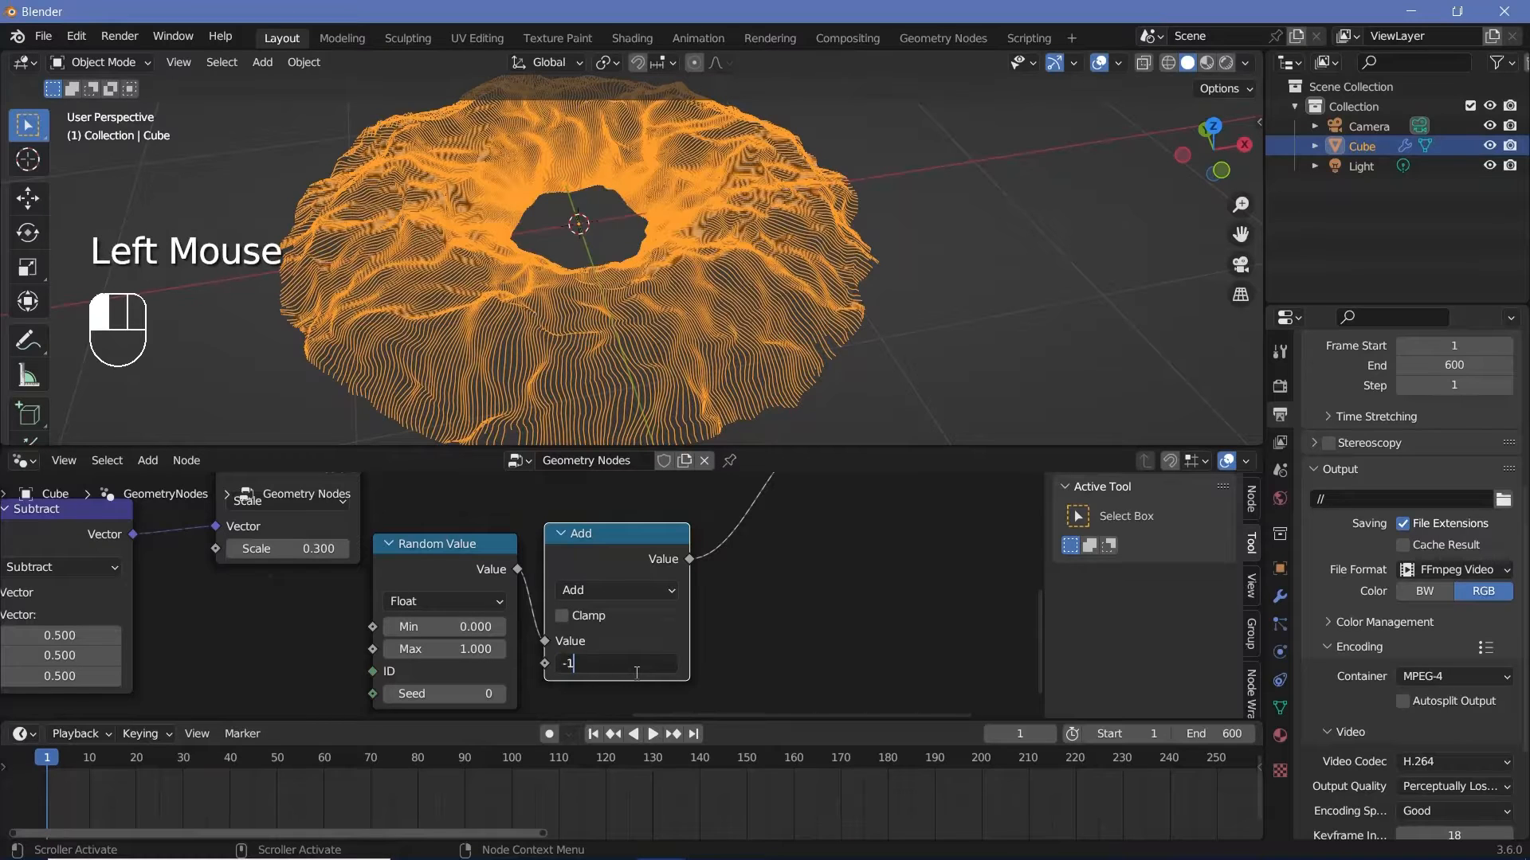
key("Return")
key("i")
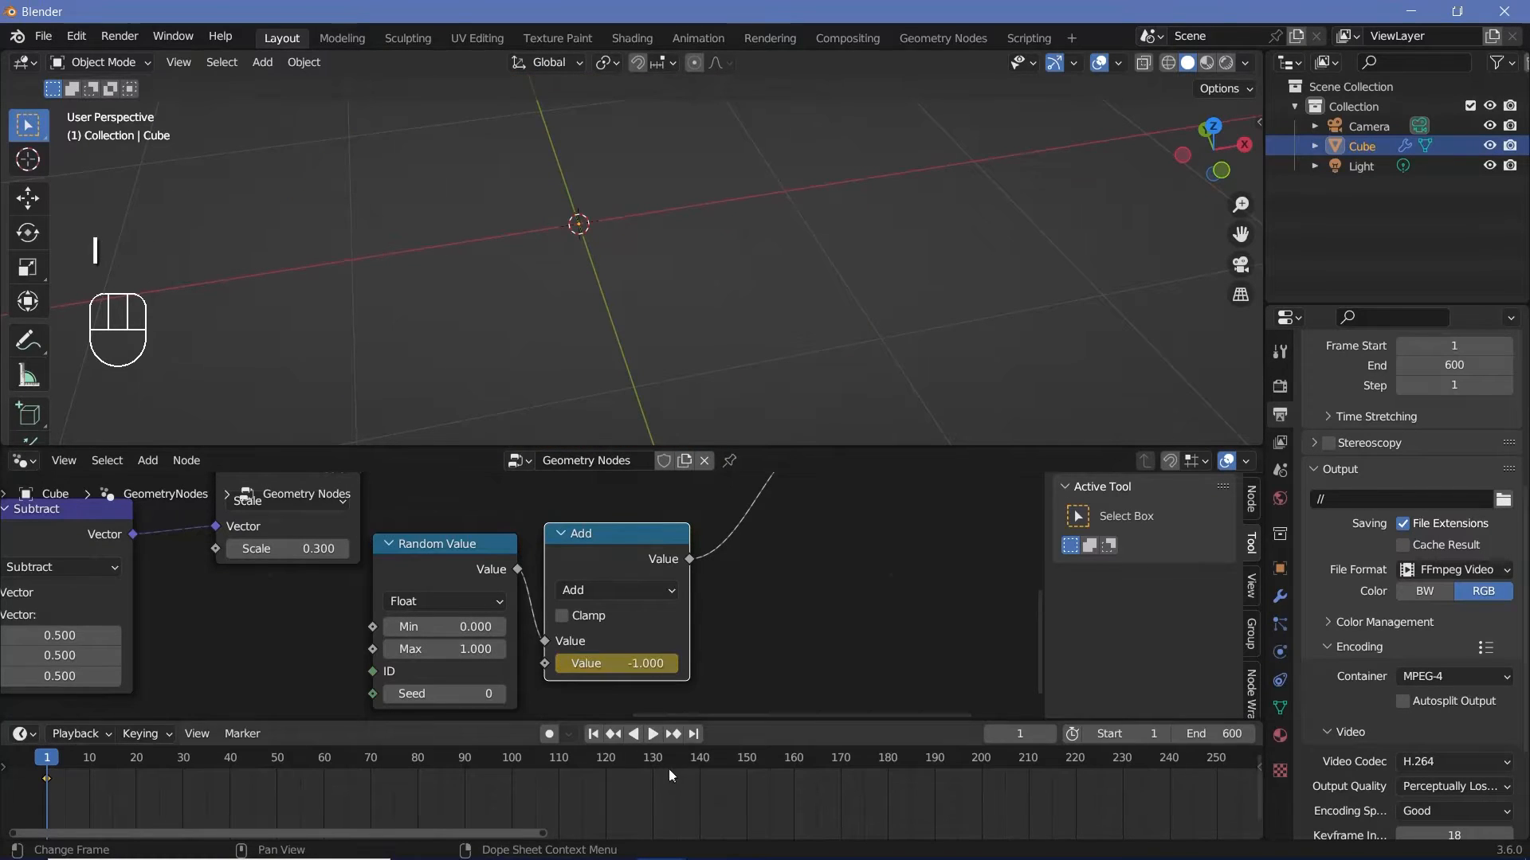
- At frame 600, set the Add node's second value to 1 and insert a keyframe on it
middle_click_drag(550, 828, 753, 761, "ctrl")
left_click(792, 772)
left_click(693, 734)
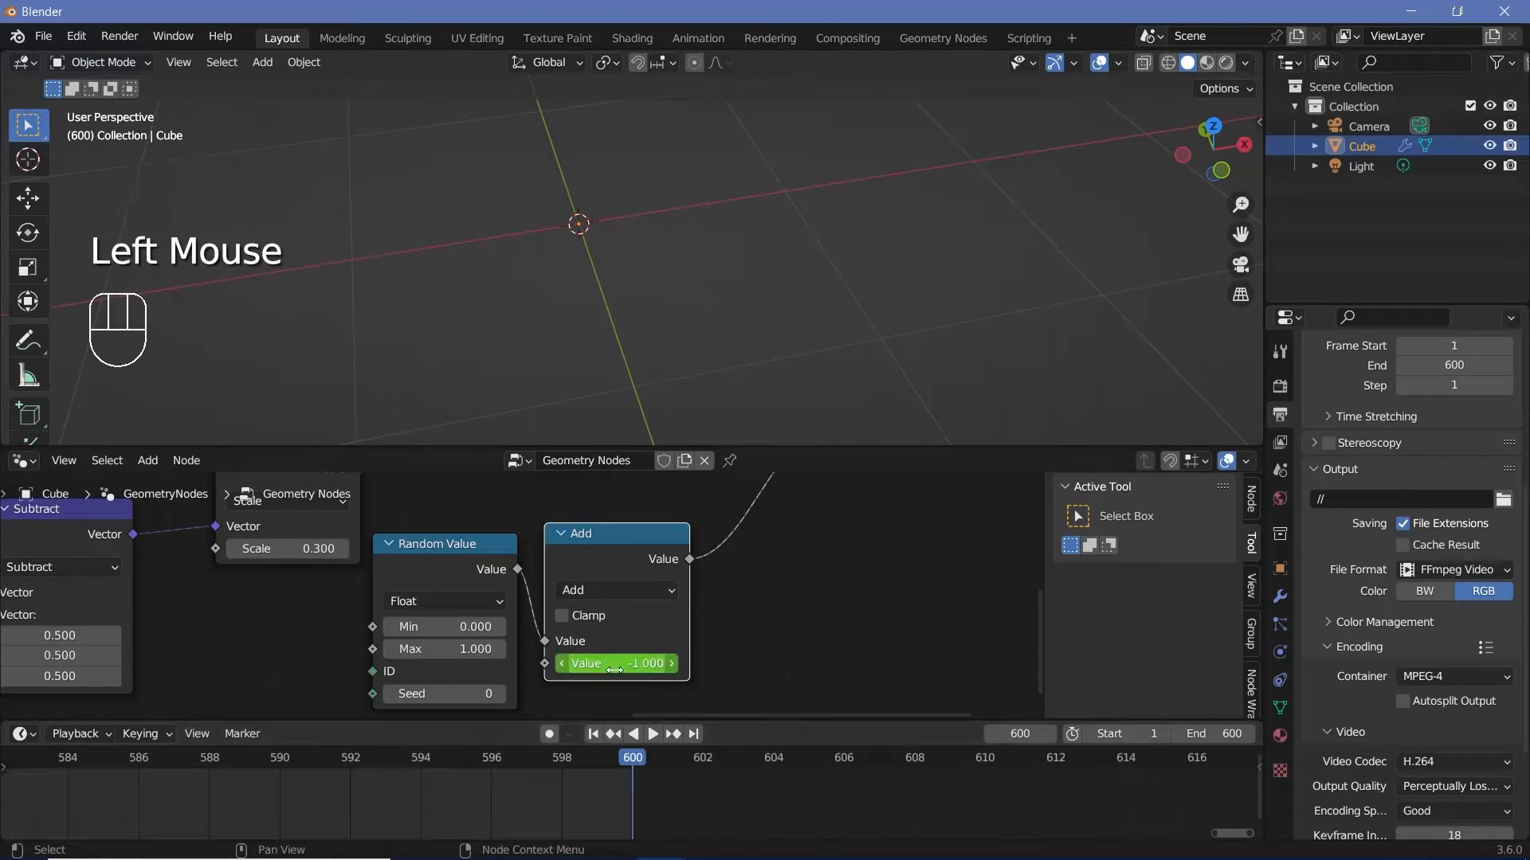
left_click(616, 667)
key("Return")
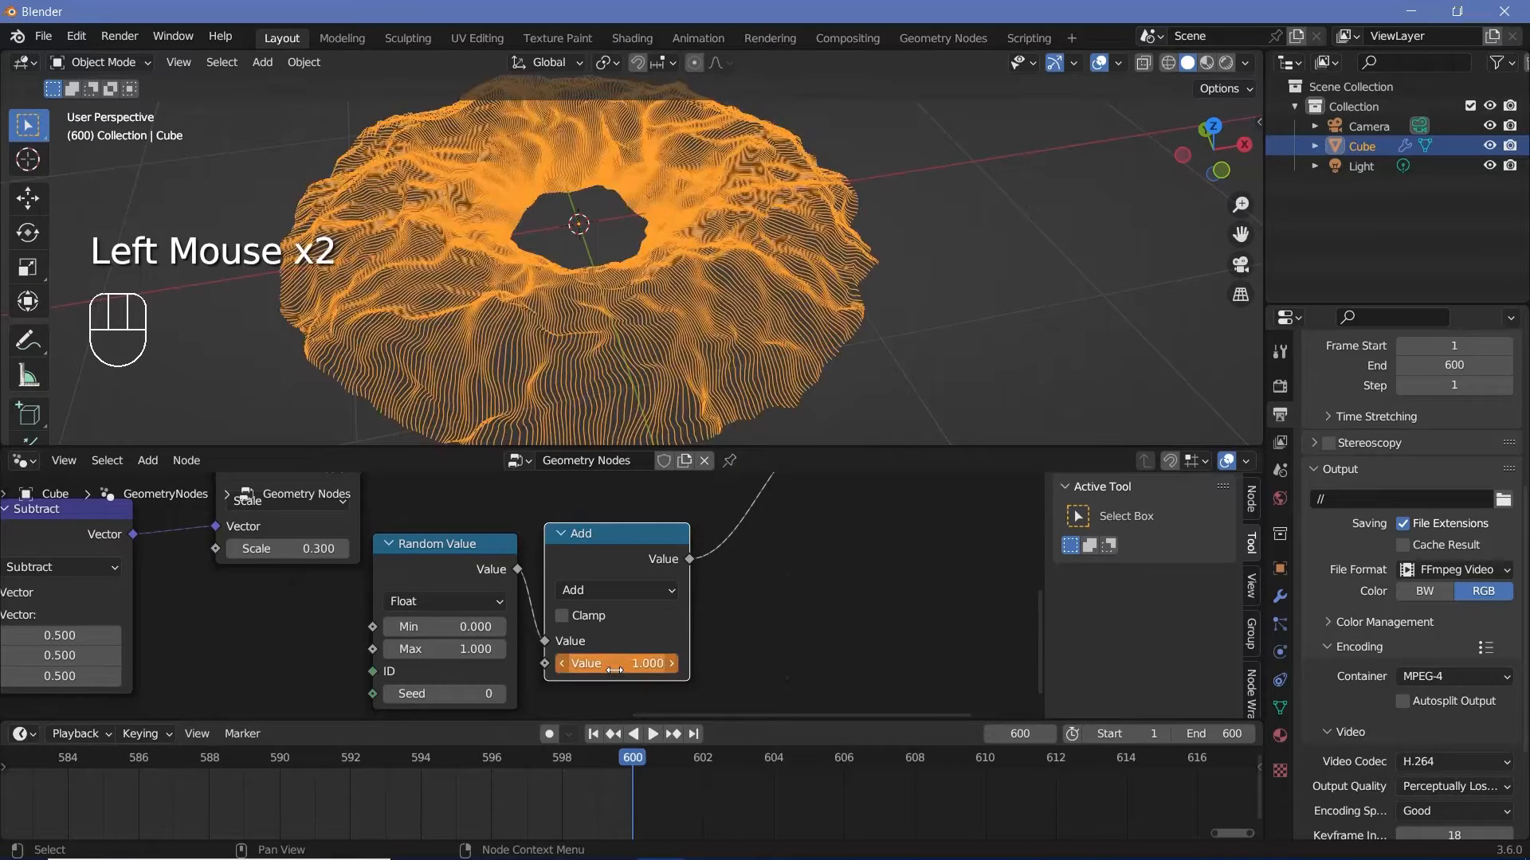
key("i")
- Return to the start of the timeline and play the animation to preview the growing curves
middle_click_drag(446, 765, 323, 762, "ctrl")
left_click(341, 768)
key("space")
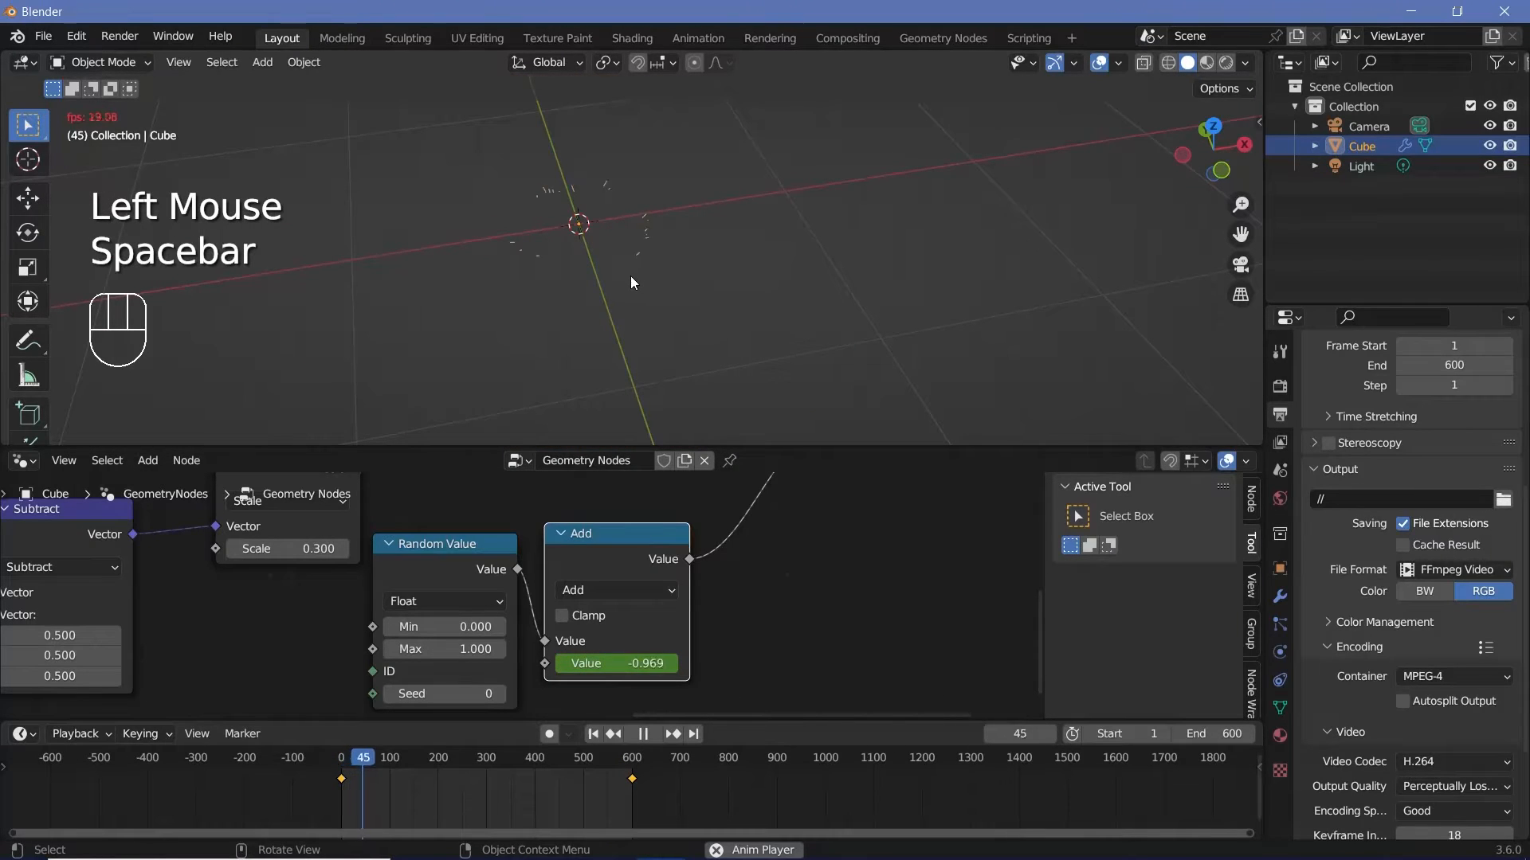
key("space")
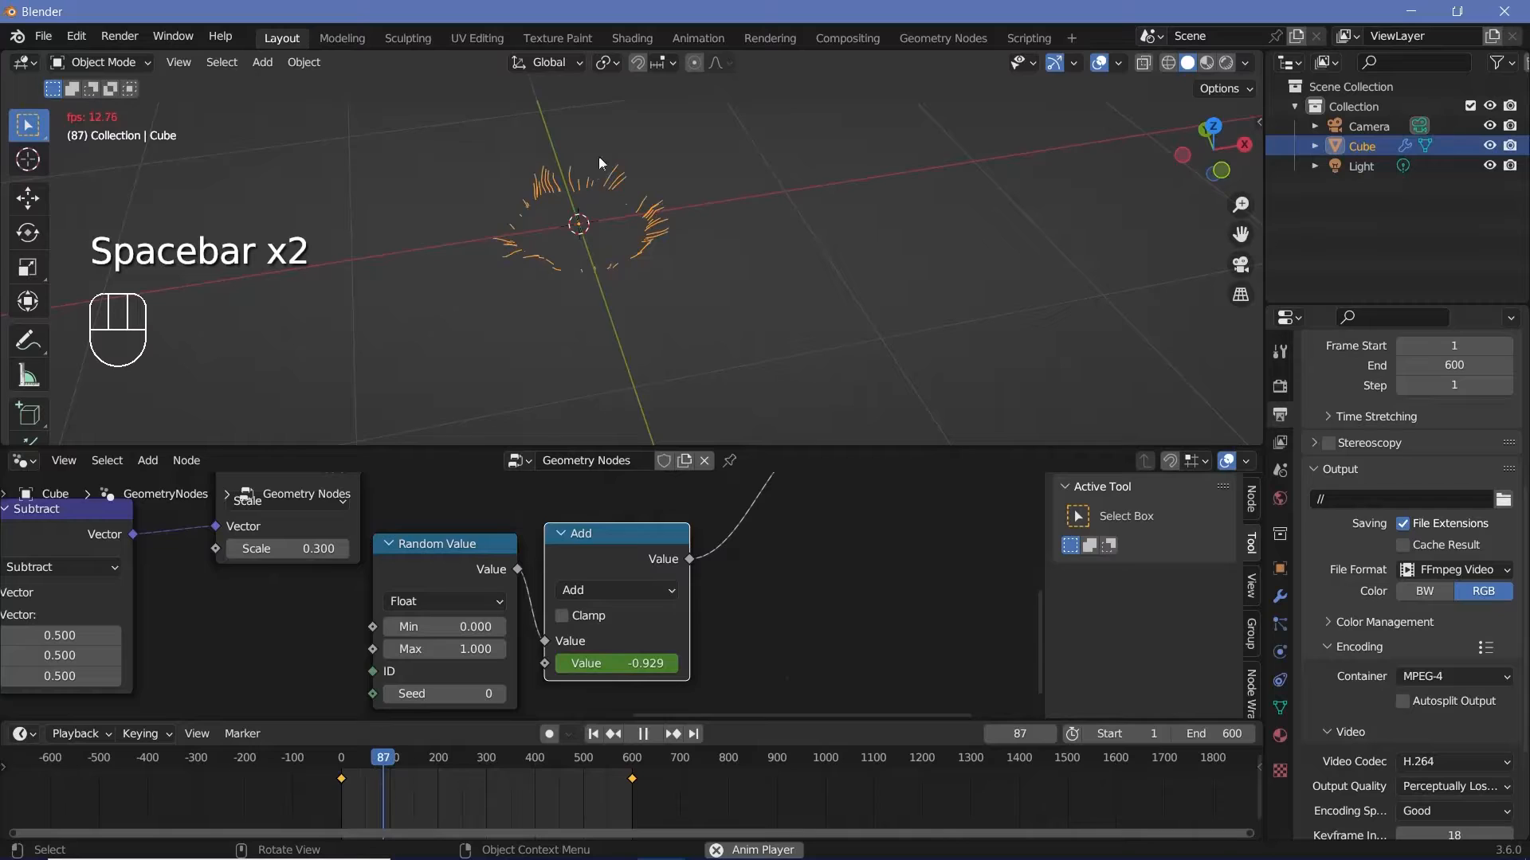
key("space")
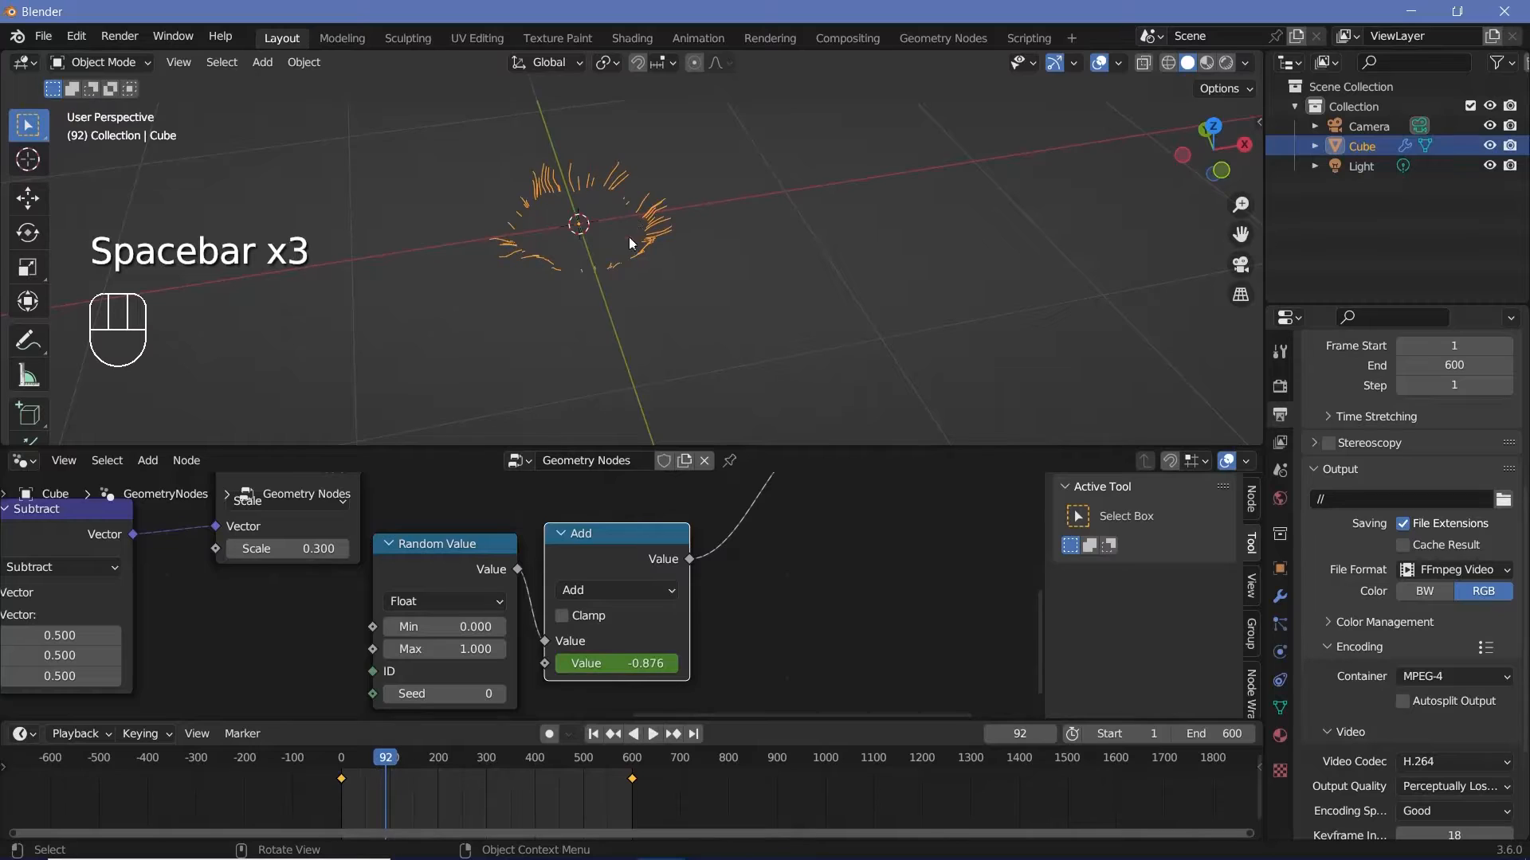
- Set the playback sync mode to Frame Dropping and play the animation to check its real speed
left_click(78, 733)
left_click(199, 351)
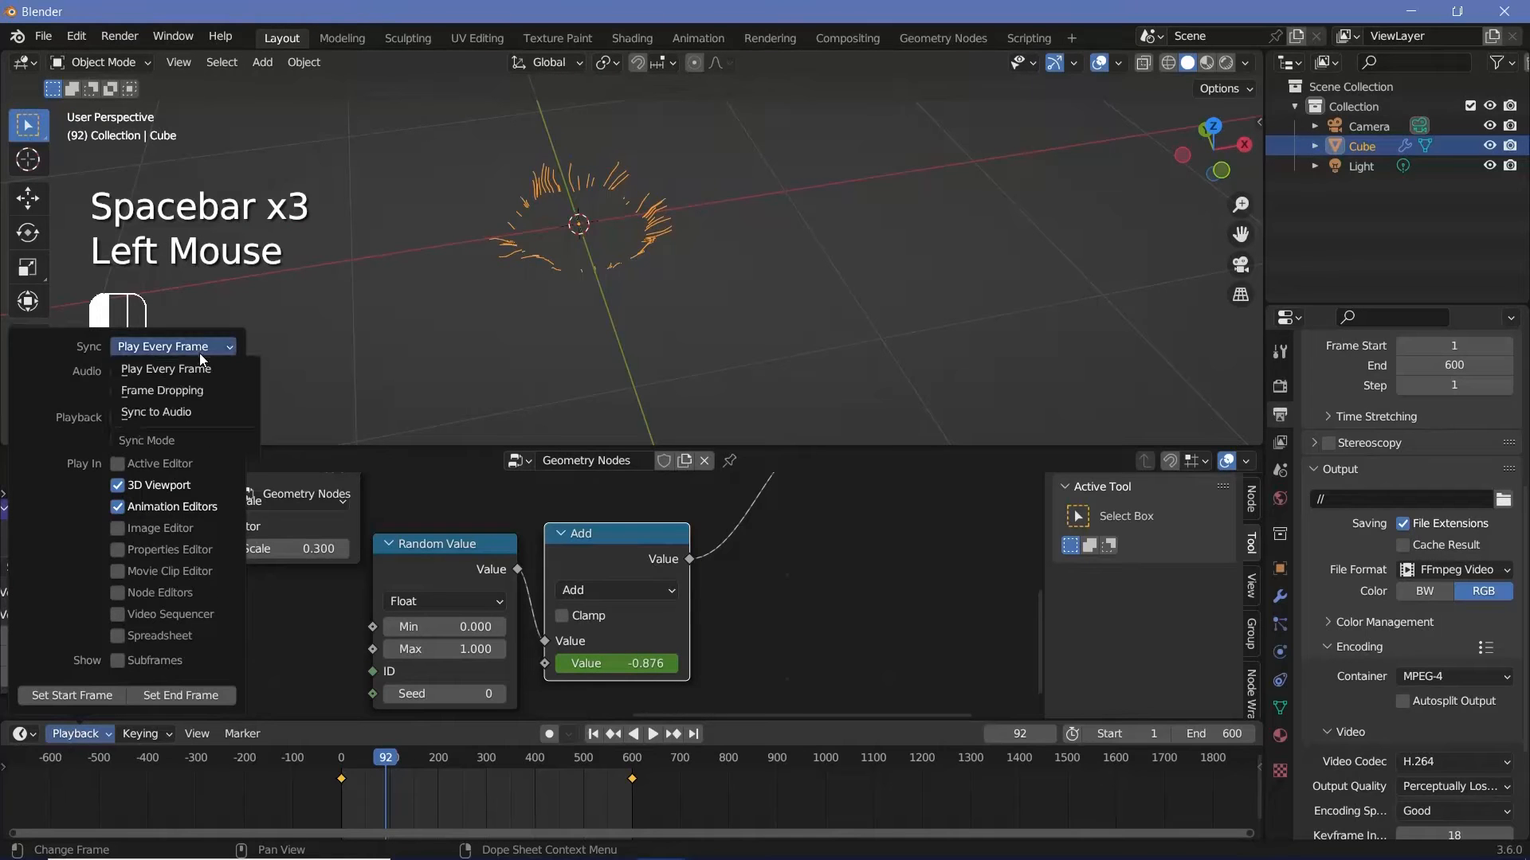
left_click(202, 384)
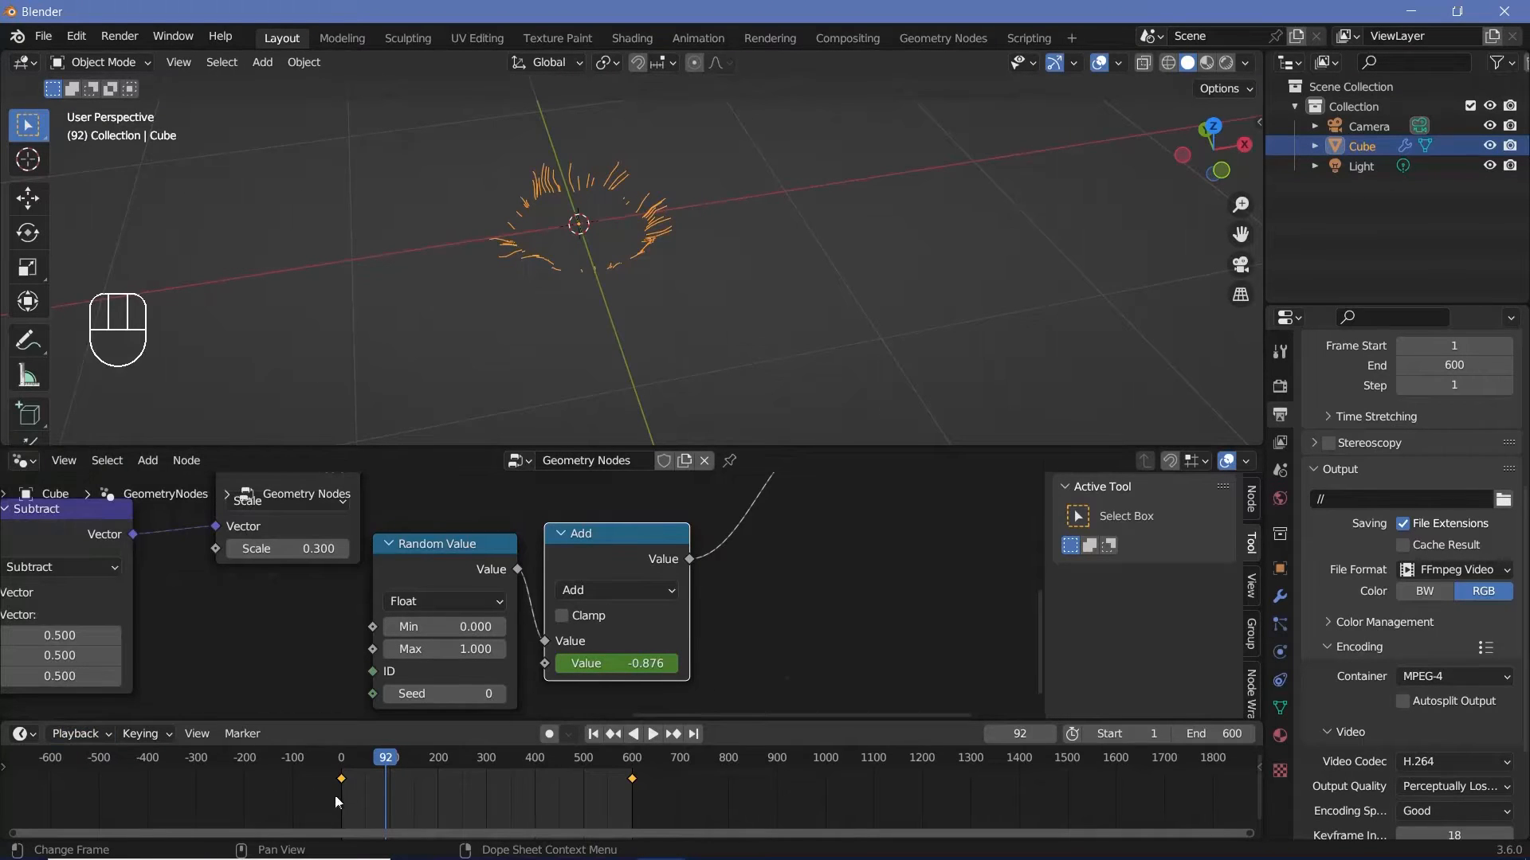
left_click(612, 449)
key("space")
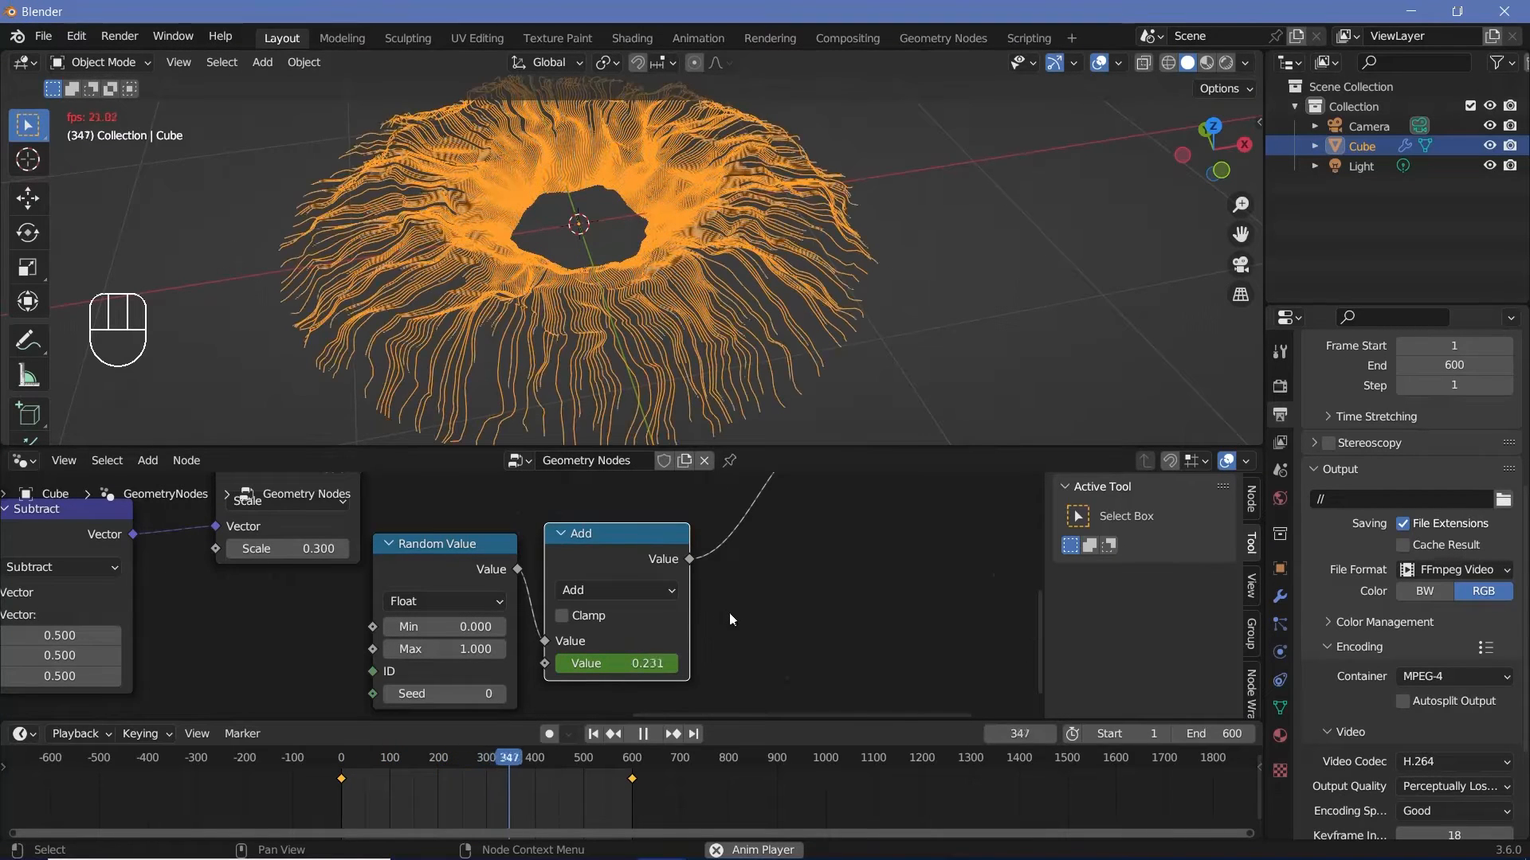
key("space")
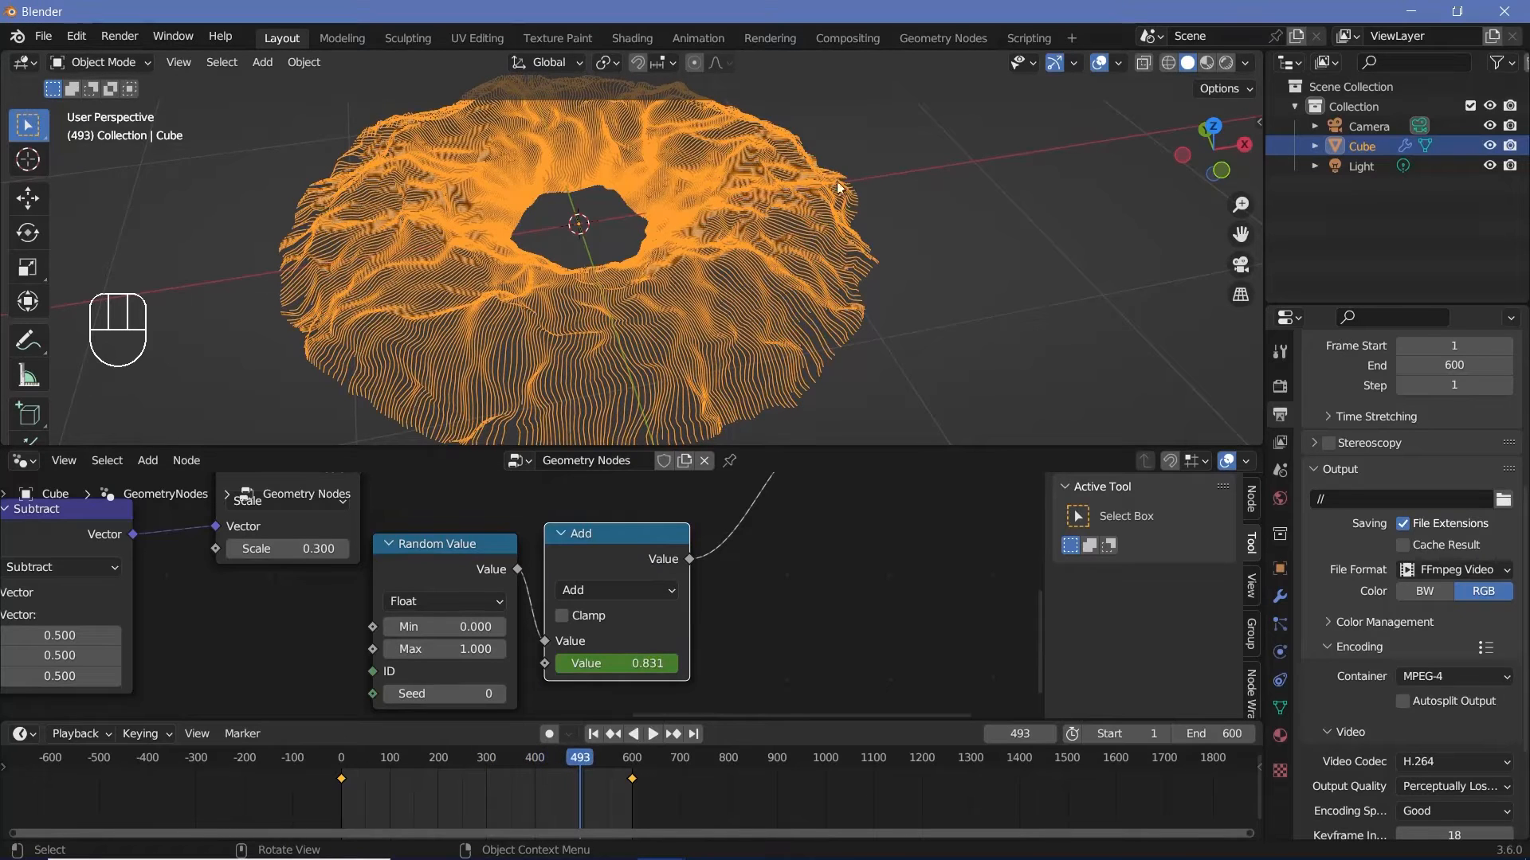
- Switch the timeline area to the Graph Editor, enlarge it and frame the Add value's animation curve
left_click(23, 734)
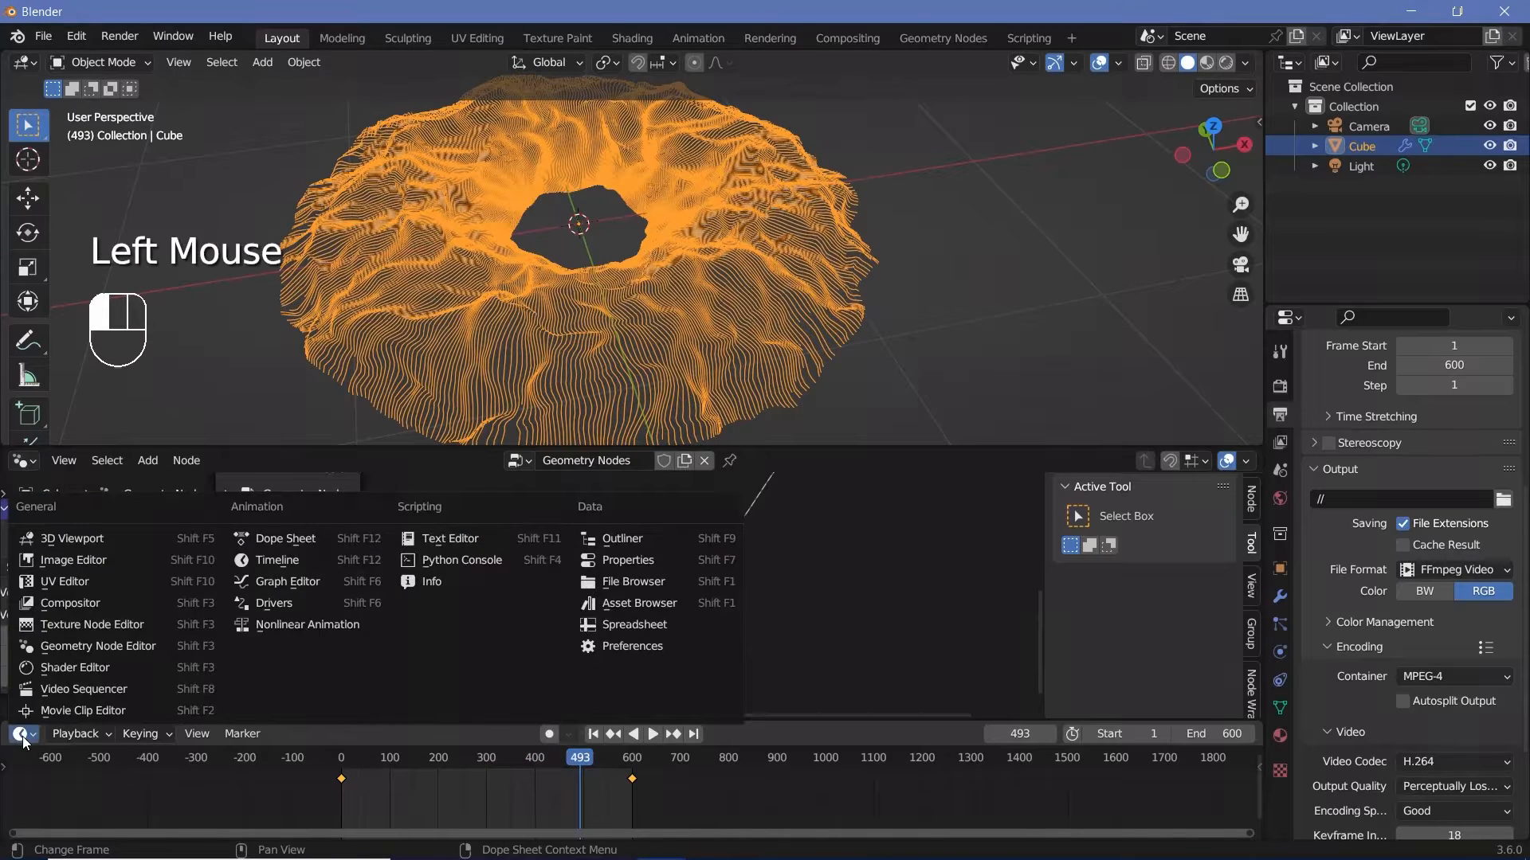
left_click(288, 581)
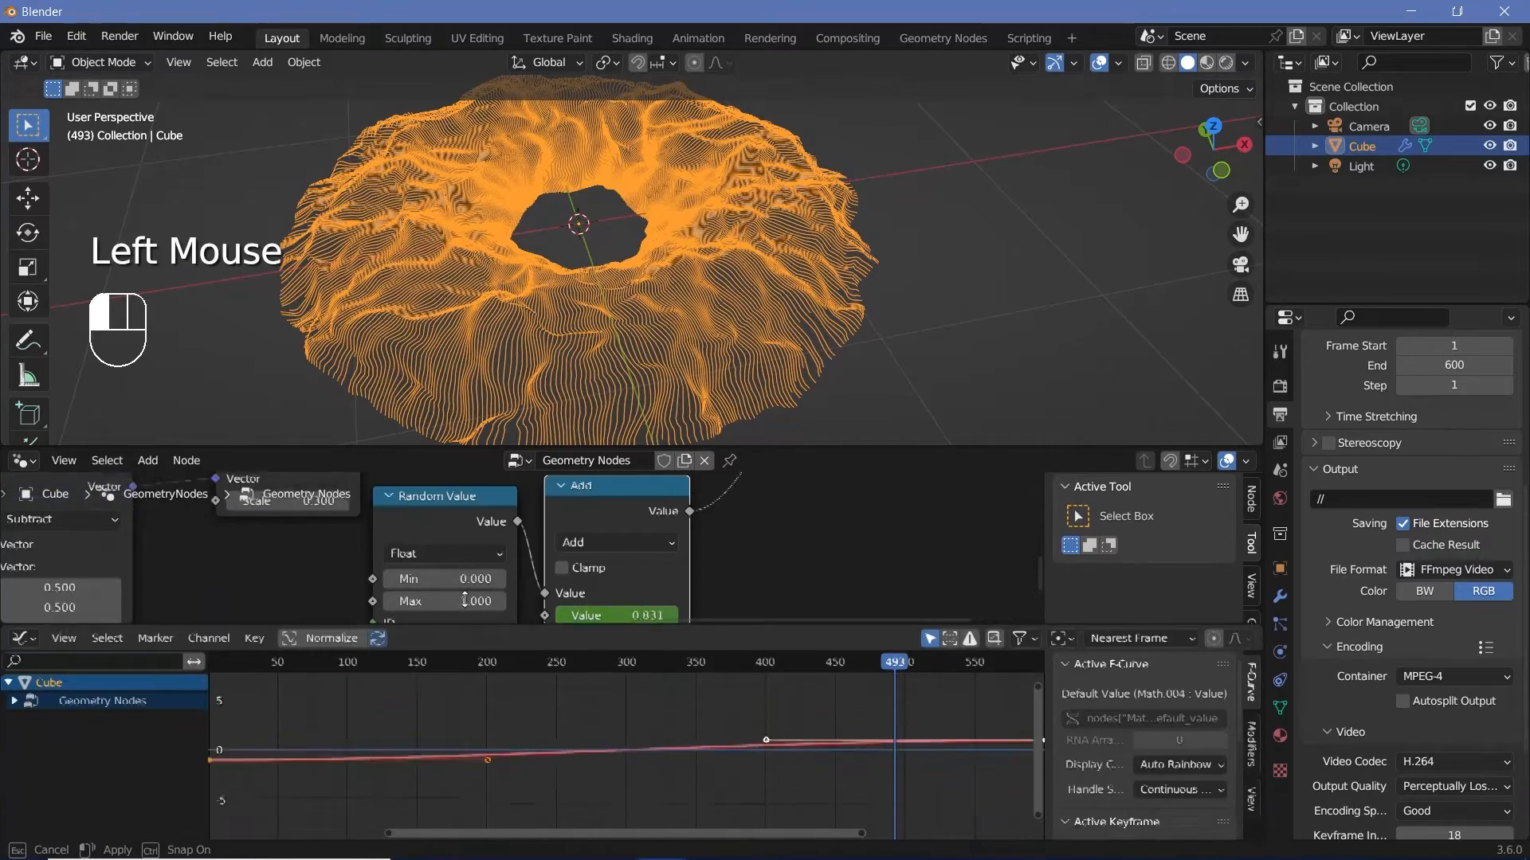
middle_click_drag(605, 685, 648, 754, "ctrl")
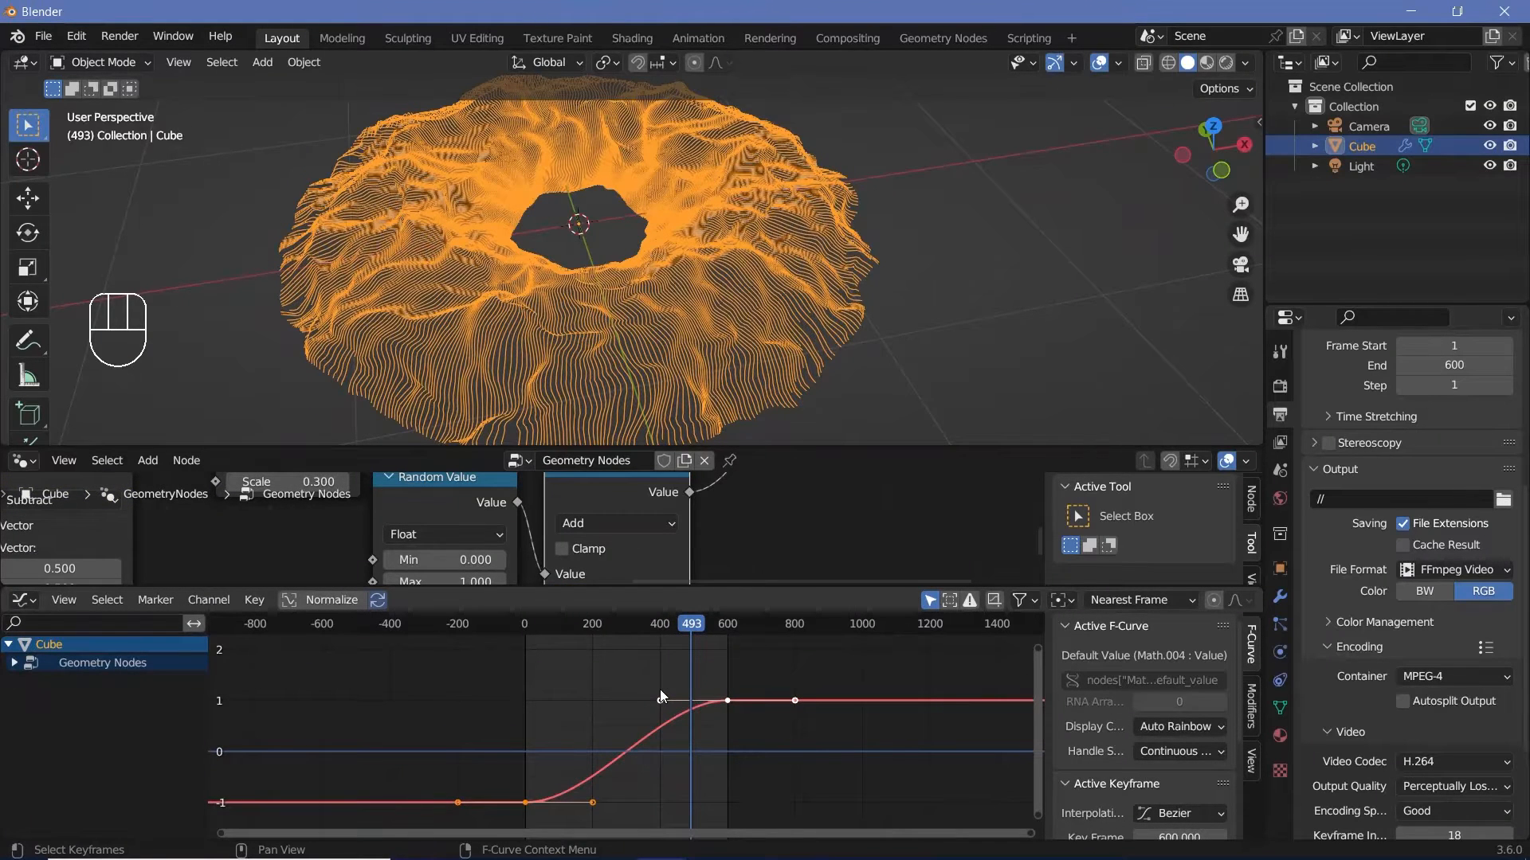
mouse_move(648, 697)
middle_mouse_down("ctrl")
mouse_move(613, 649)
mouse_move(648, 695)
middle_mouse_up("ctrl")
left_click_drag(1035, 647, 1027, 717)
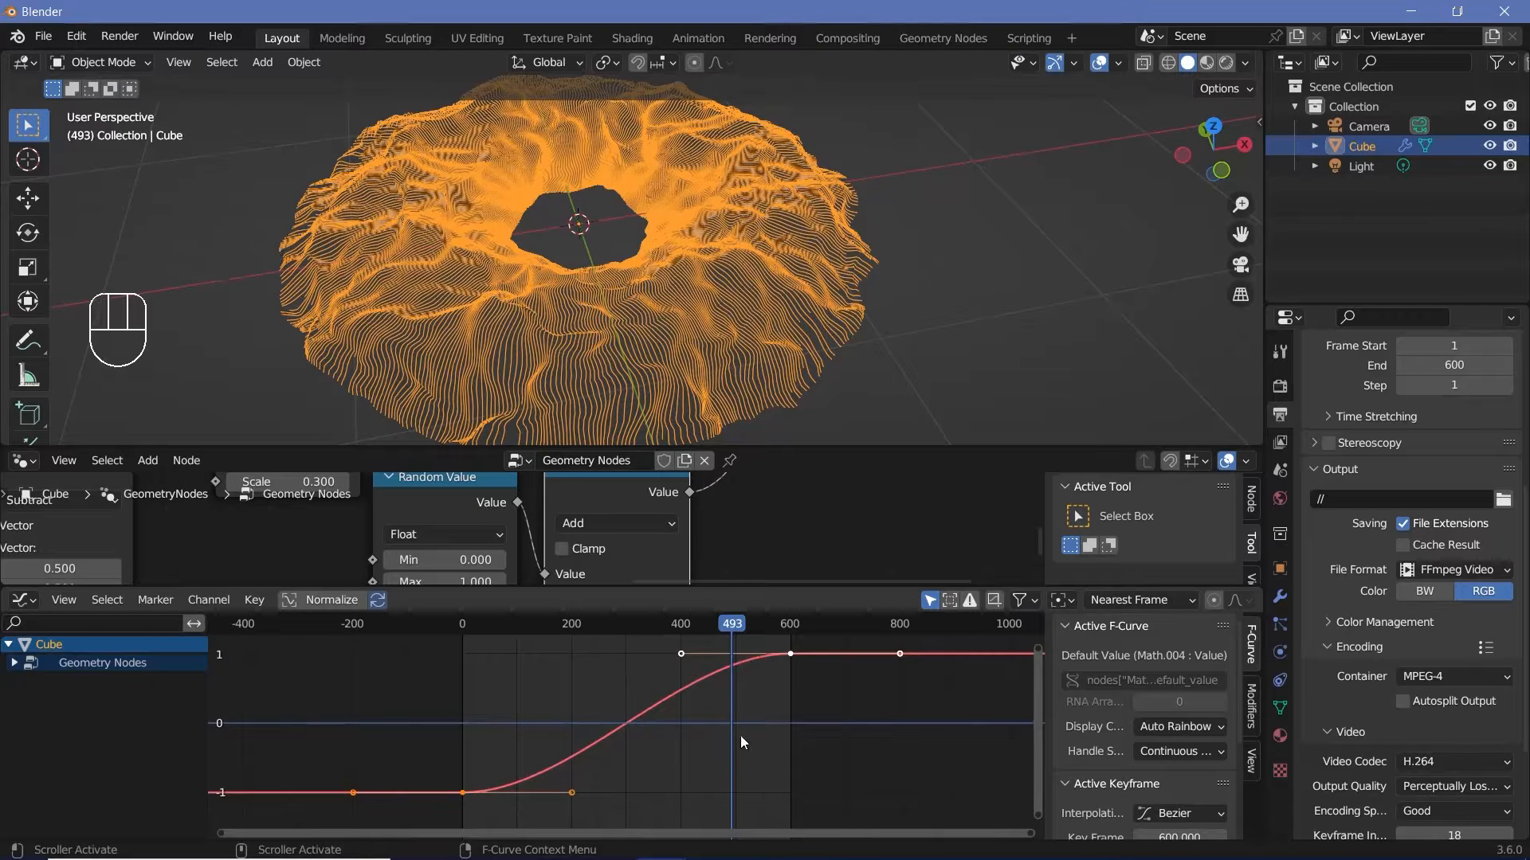
- Set the pivot to Individual Centers, scale both keyframes' handles by about 1.9, and scrub through the frames to check the easing
left_click(1058, 602)
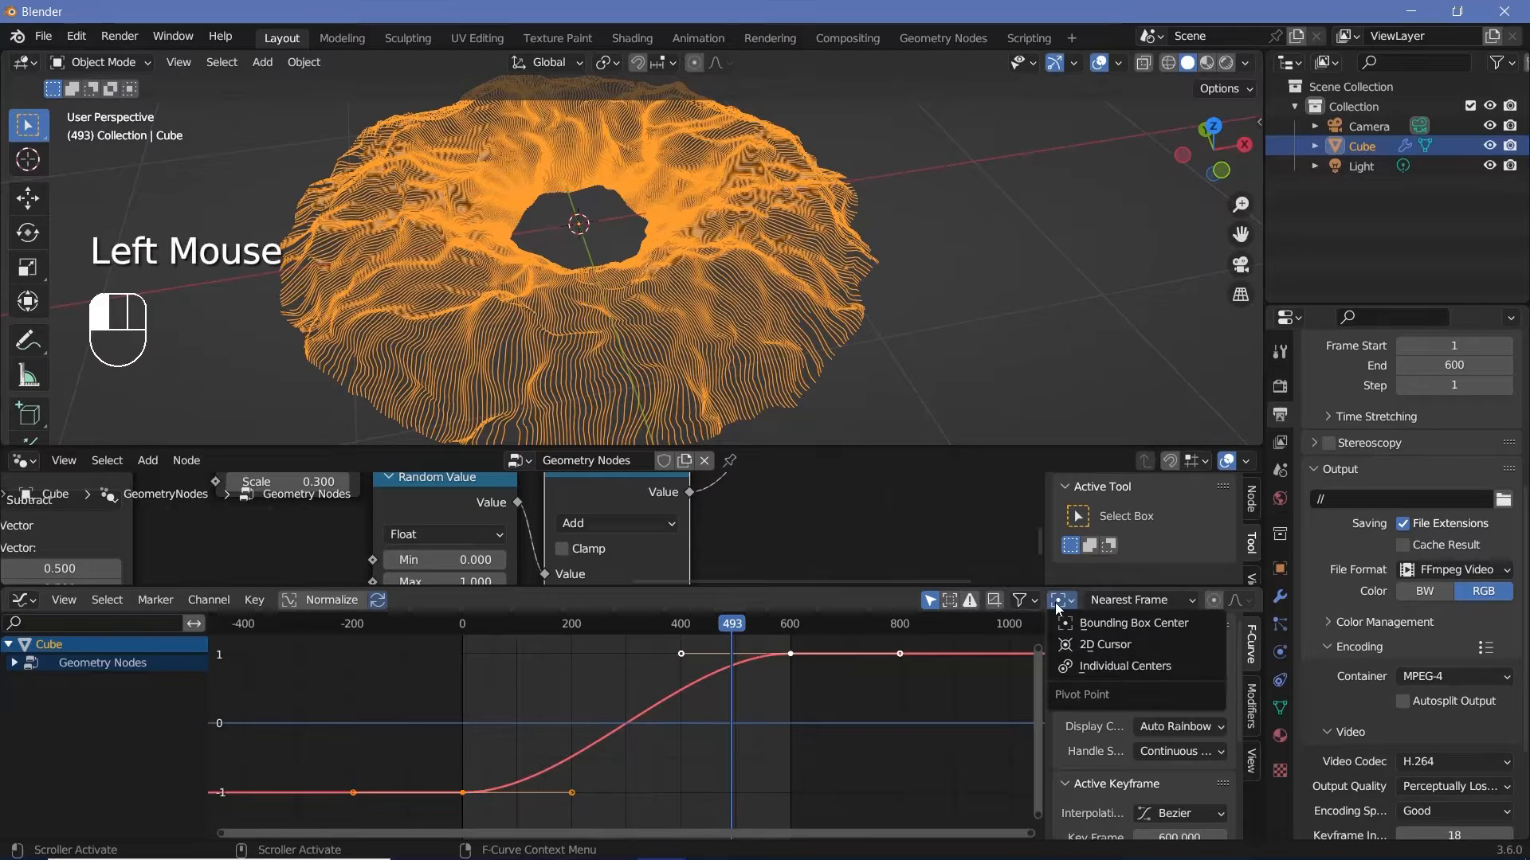
left_click(1098, 666)
key("s")
key("ctrl")
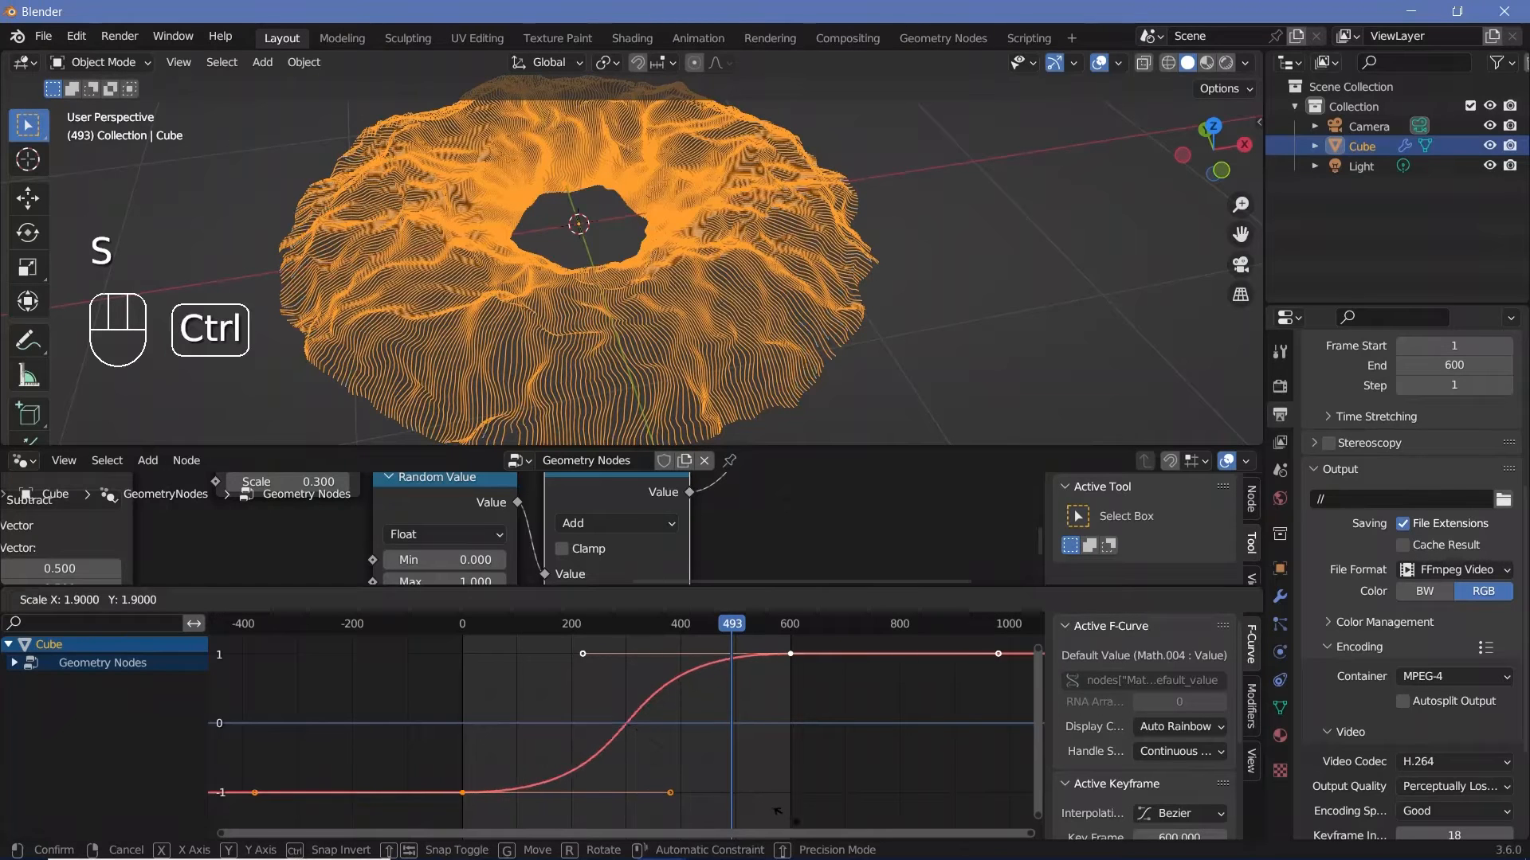
left_click(777, 811)
left_click(462, 630)
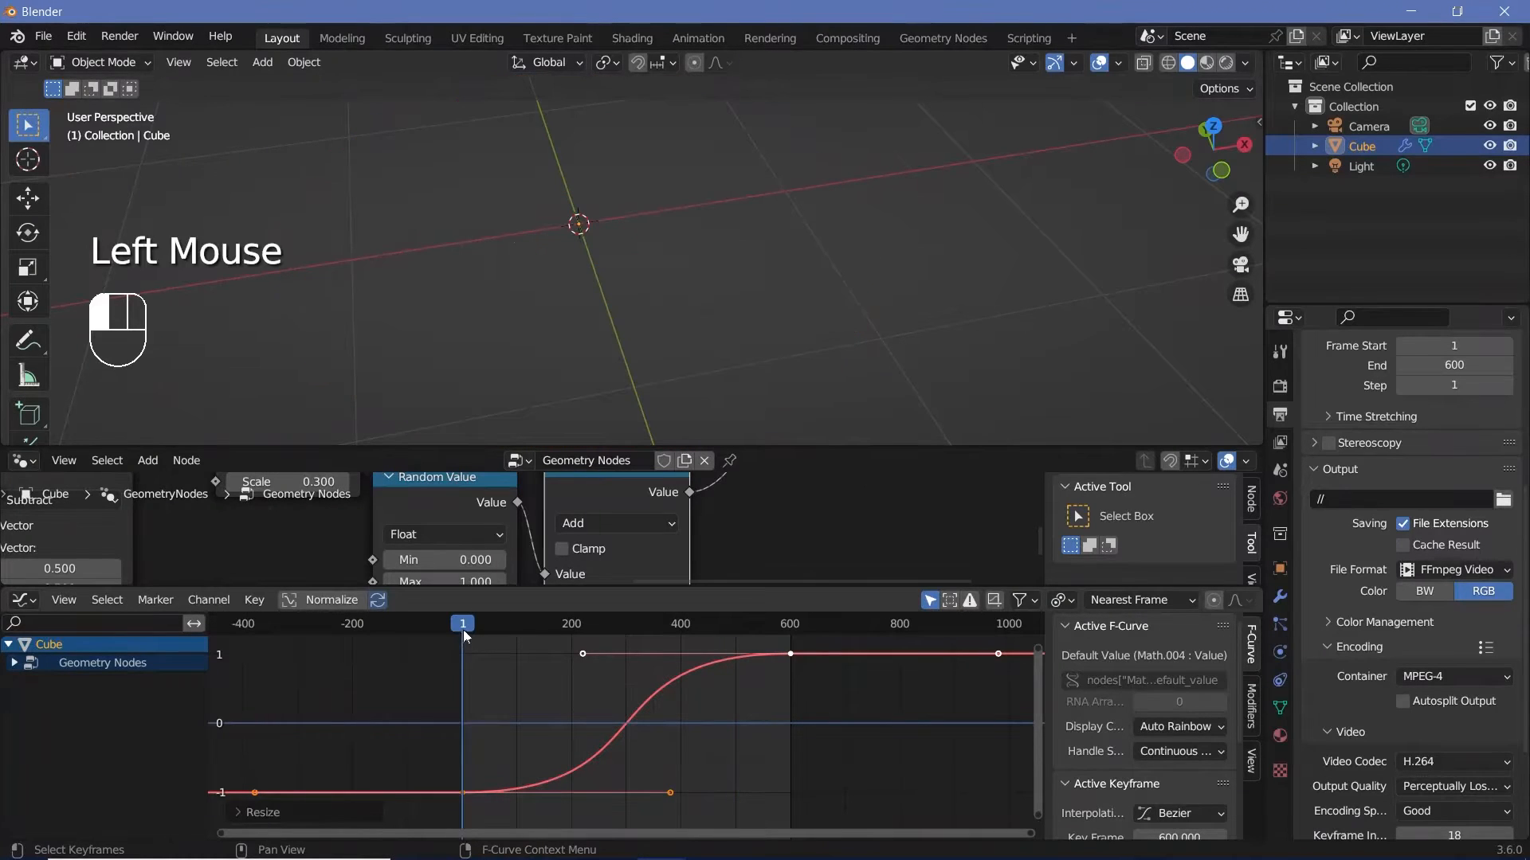
left_click_drag(465, 631, 751, 669)
- Select only the last keyframe, scale its handles down to shorten the ease-out, and scrub through the animation to check it
left_click(792, 649)
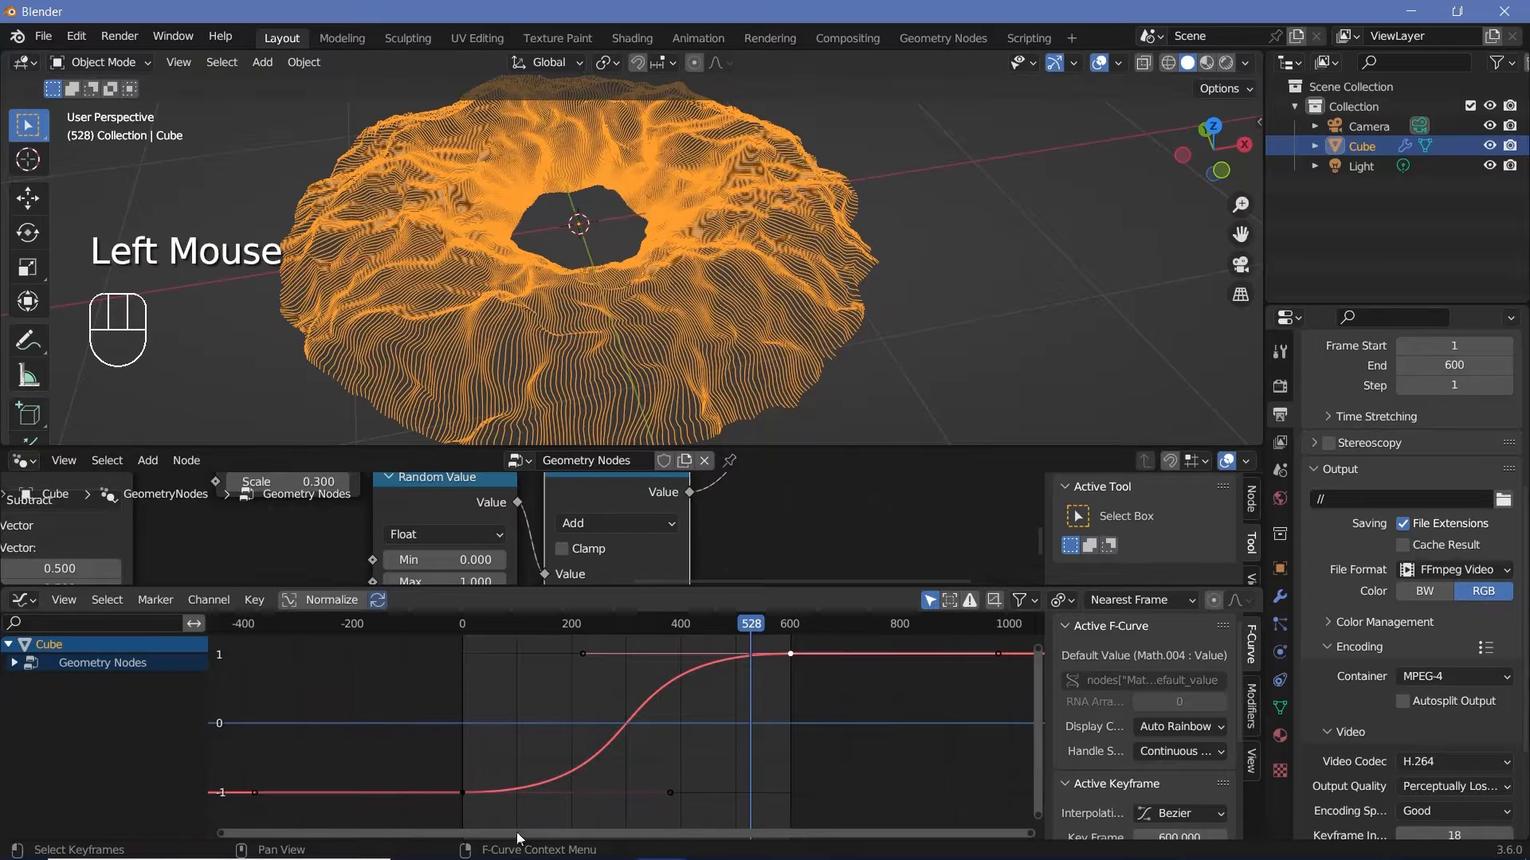
key("s")
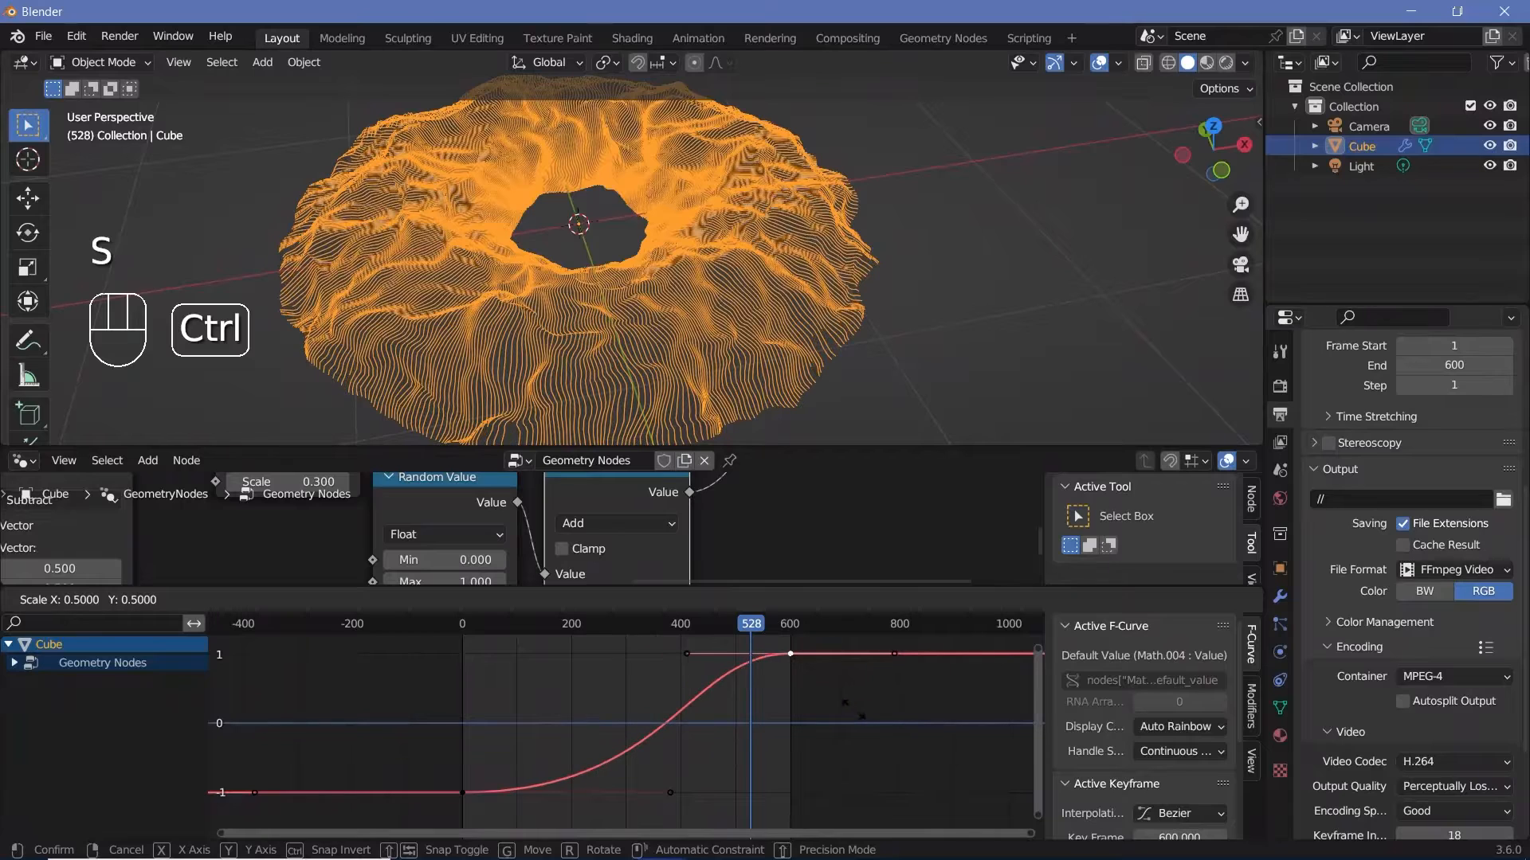
left_click(890, 727)
left_click_drag(461, 629, 776, 633)
left_click(786, 629)
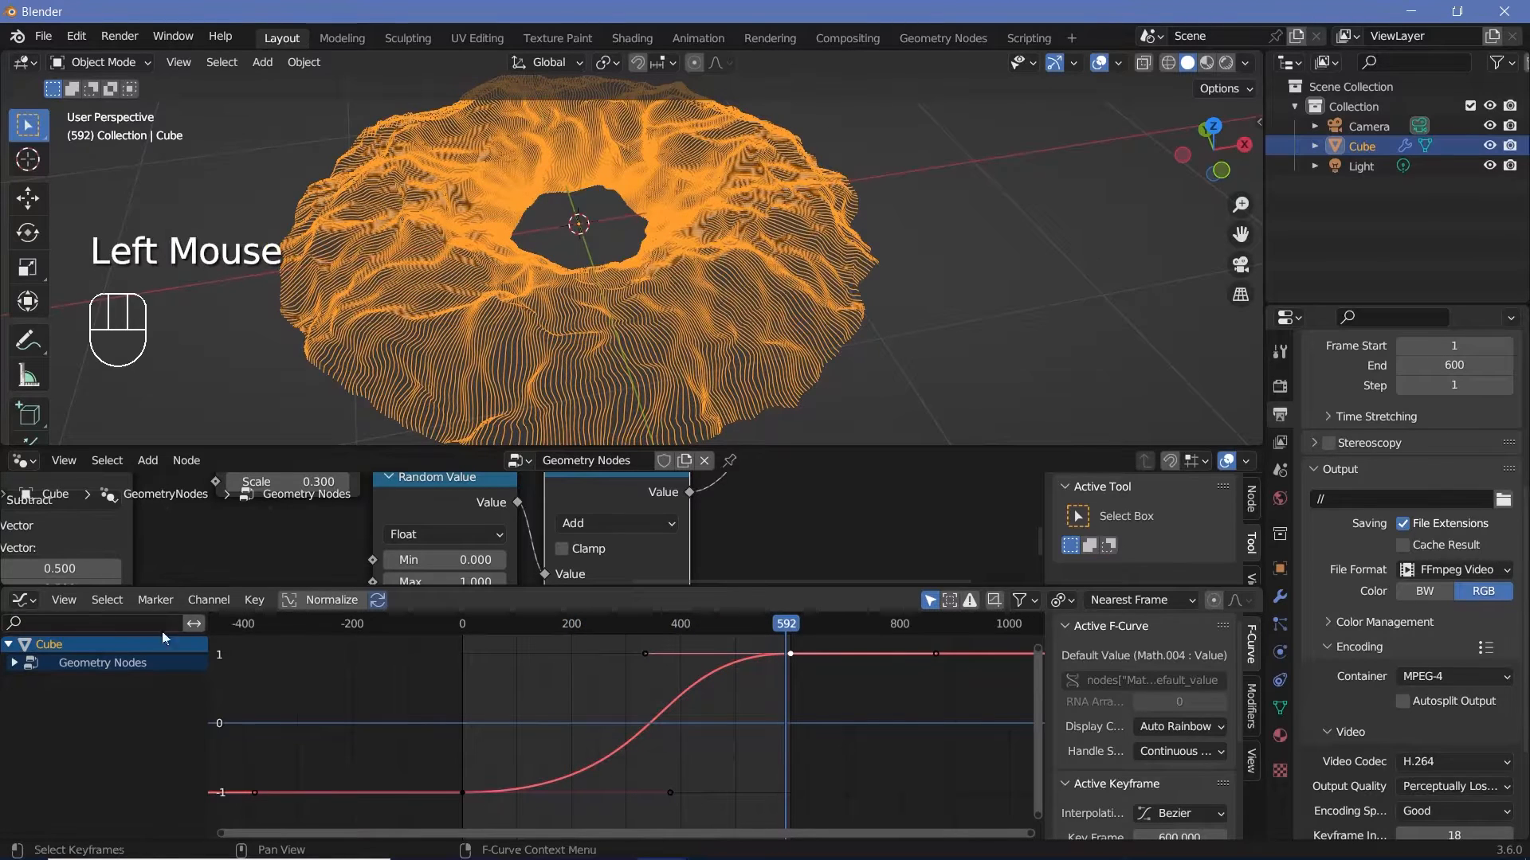
- Switch the Graph Editor back to the Timeline and shrink it to give the node editor more room
left_click(21, 607)
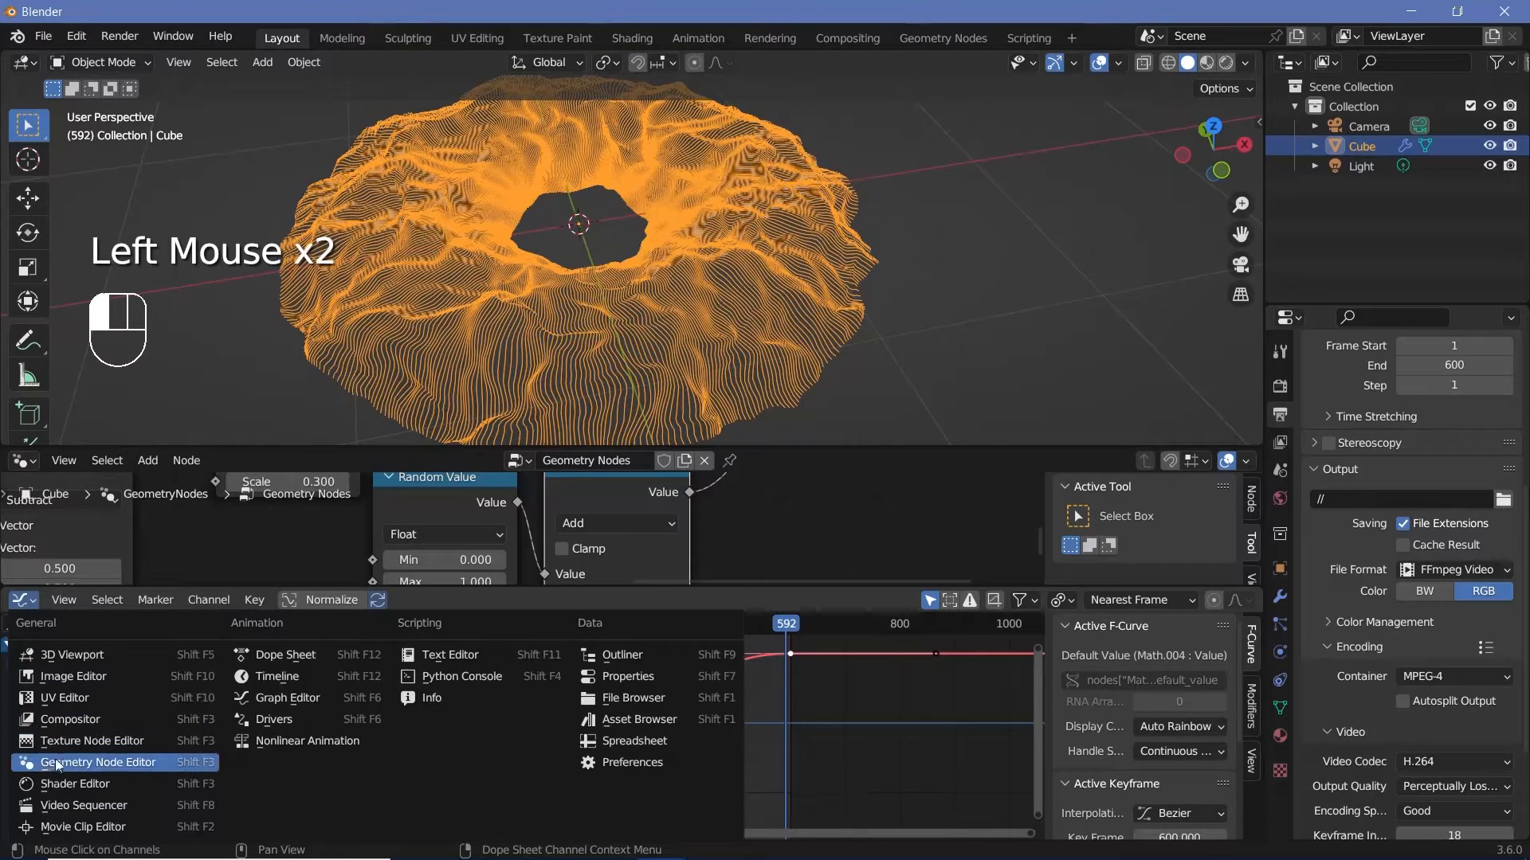
left_click(276, 676)
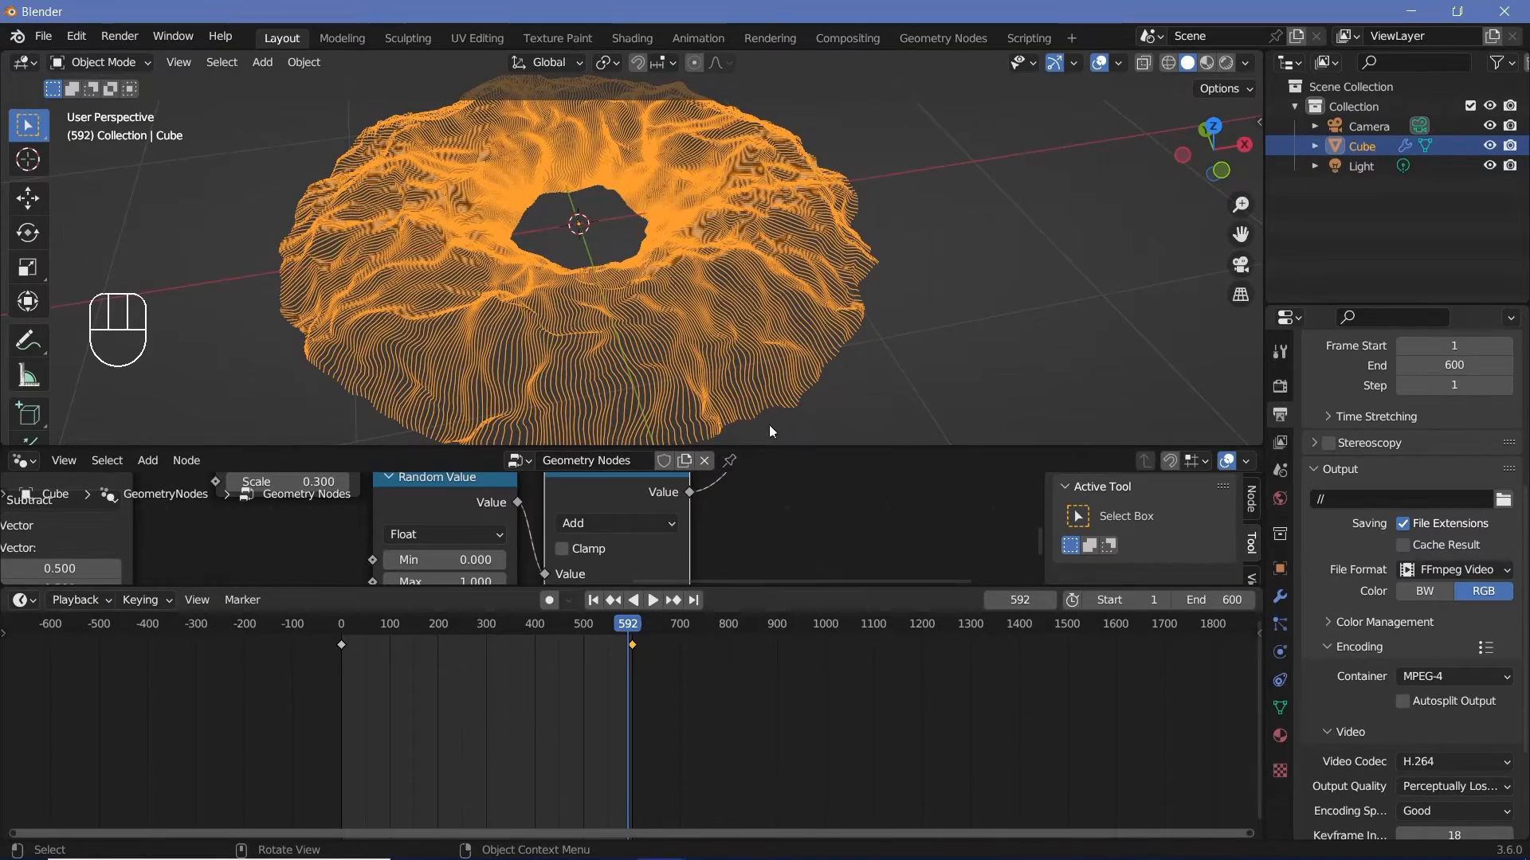
middle_click_drag(770, 431, 876, 293)
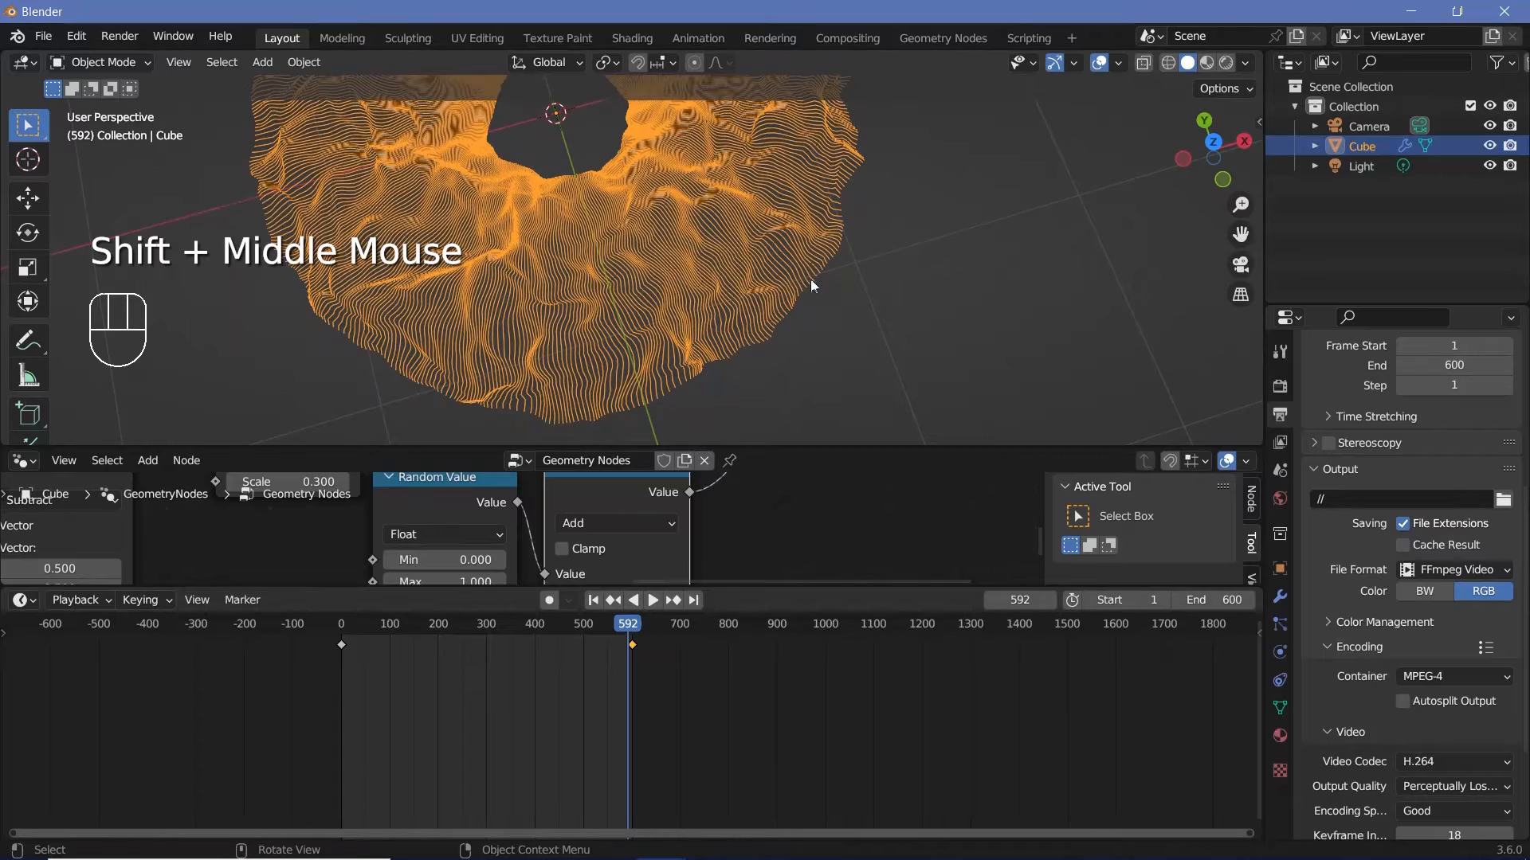
left_click_drag(713, 587, 714, 804)
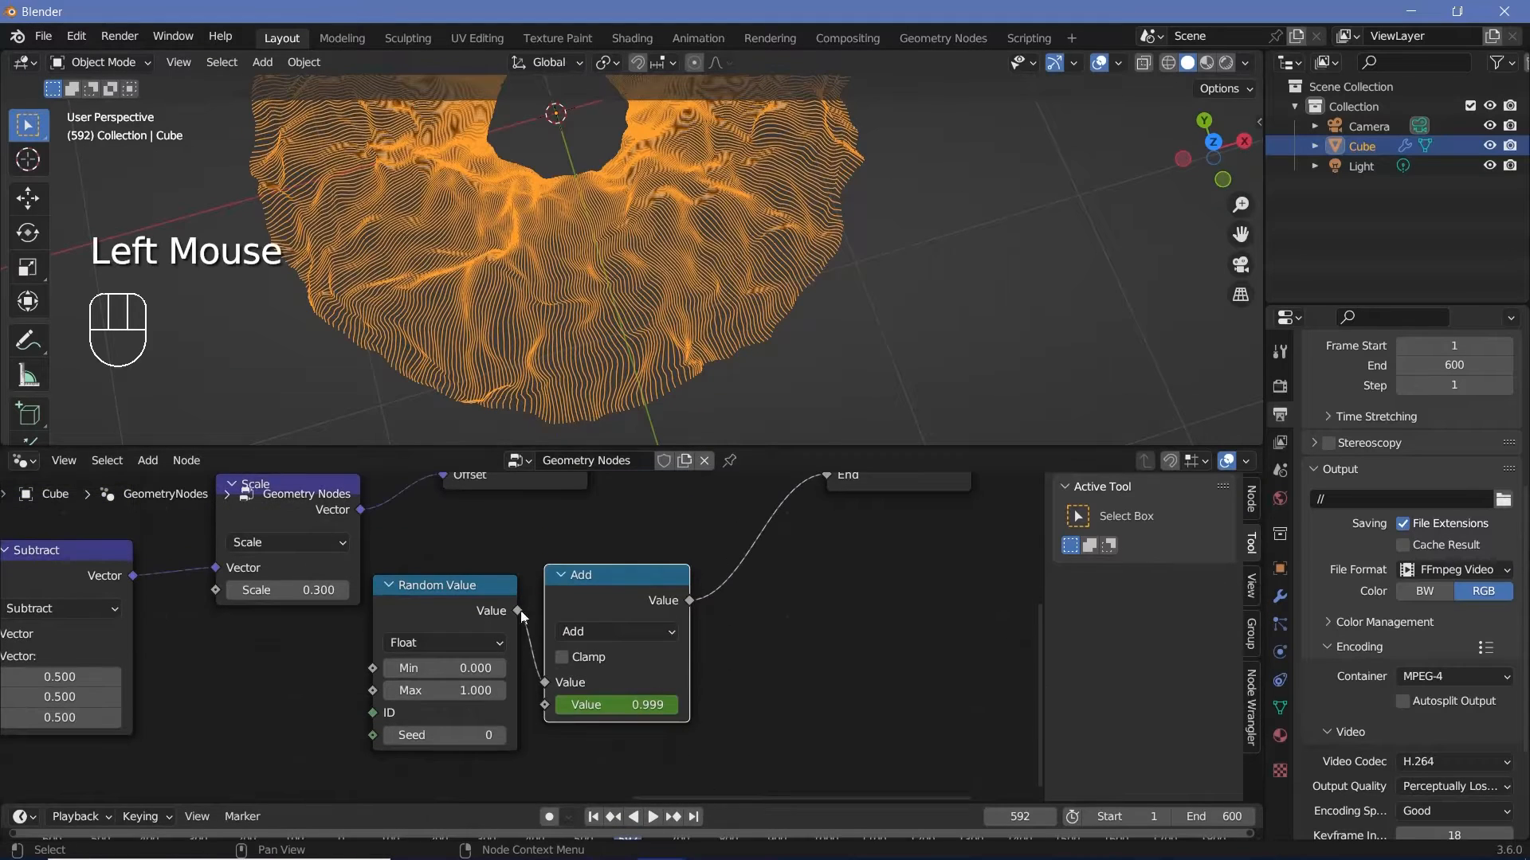
- Move the Curve Line, Position and Align Euler to Vector nodes away from the Instance on Points node to free space between them
middle_click_drag(491, 638, 588, 533)
left_click(491, 537)
left_click(491, 537)
left_click(491, 537)
middle_click_drag(490, 537, 577, 621)
left_click(567, 627)
middle_click_drag(448, 565, 427, 623, "ctrl")
middle_click_drag(95, 668, 221, 598)
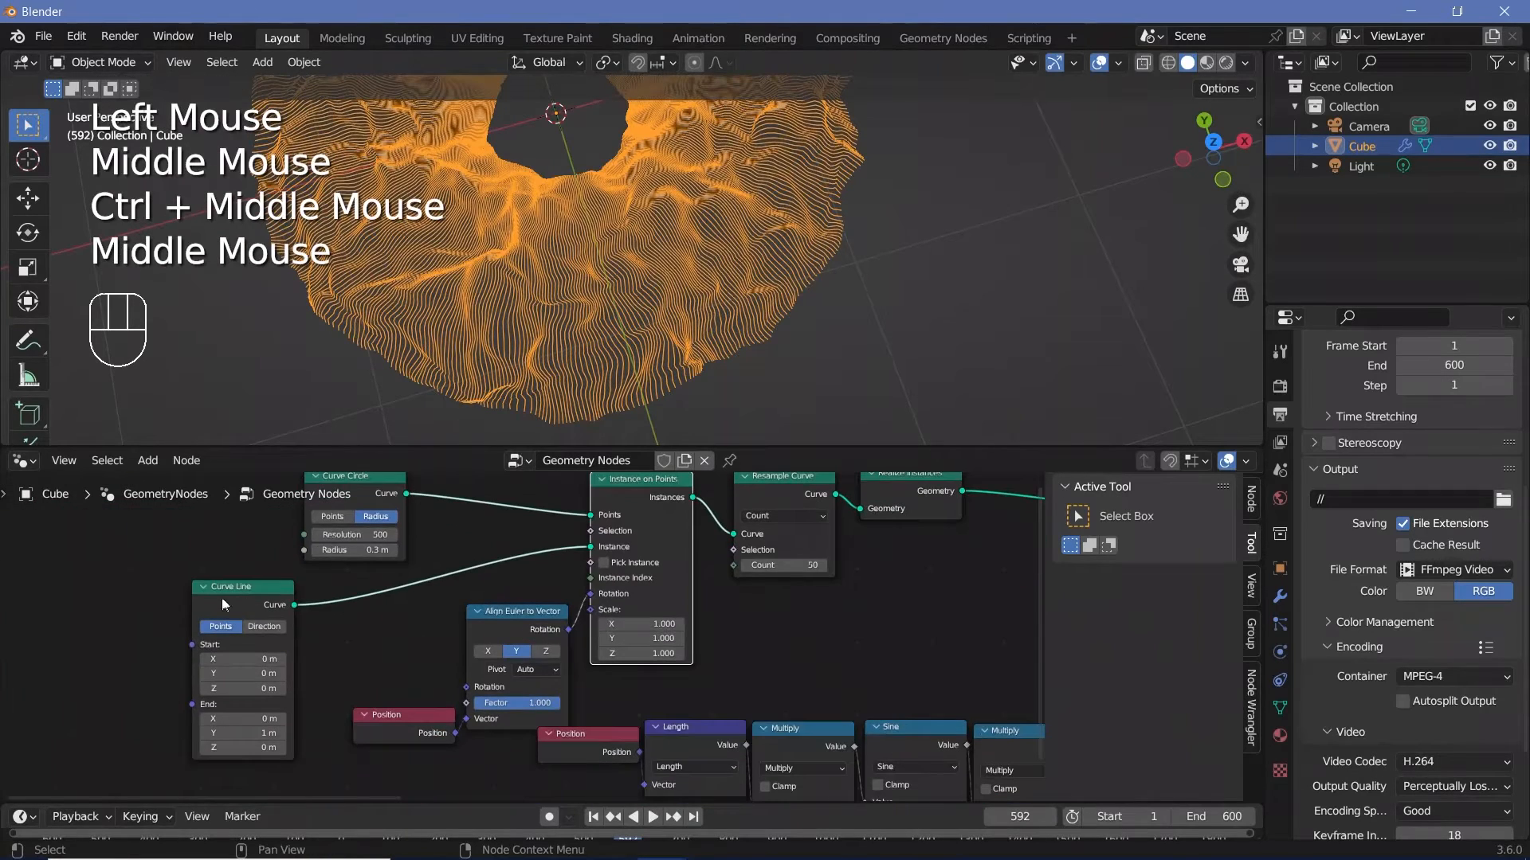
left_click(188, 604)
middle_click_drag(371, 628, 420, 581)
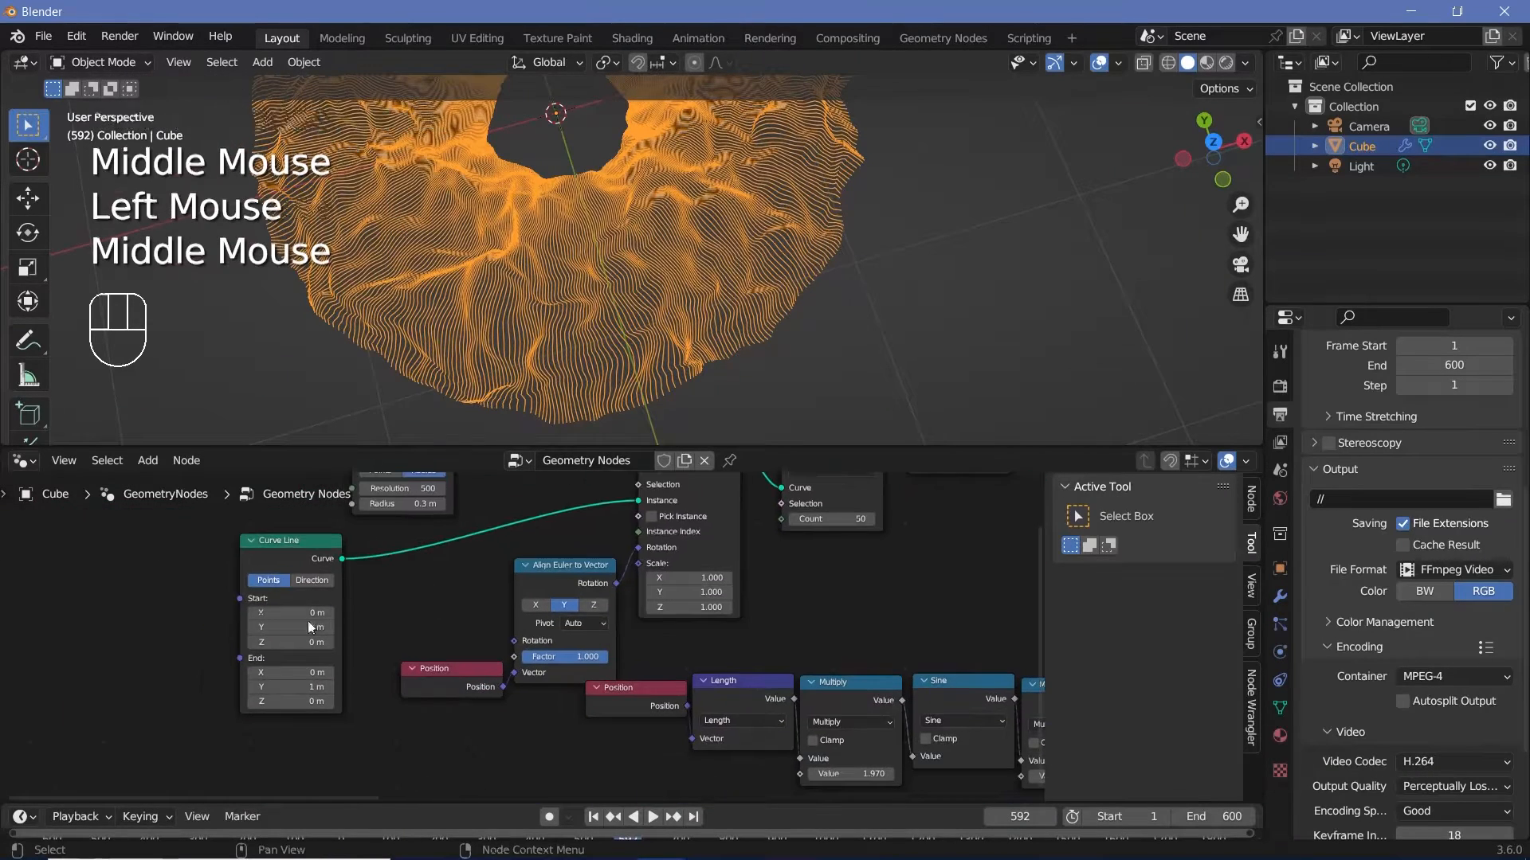
left_click_drag(158, 557, 546, 707)
left_click_drag(556, 591, 309, 580)
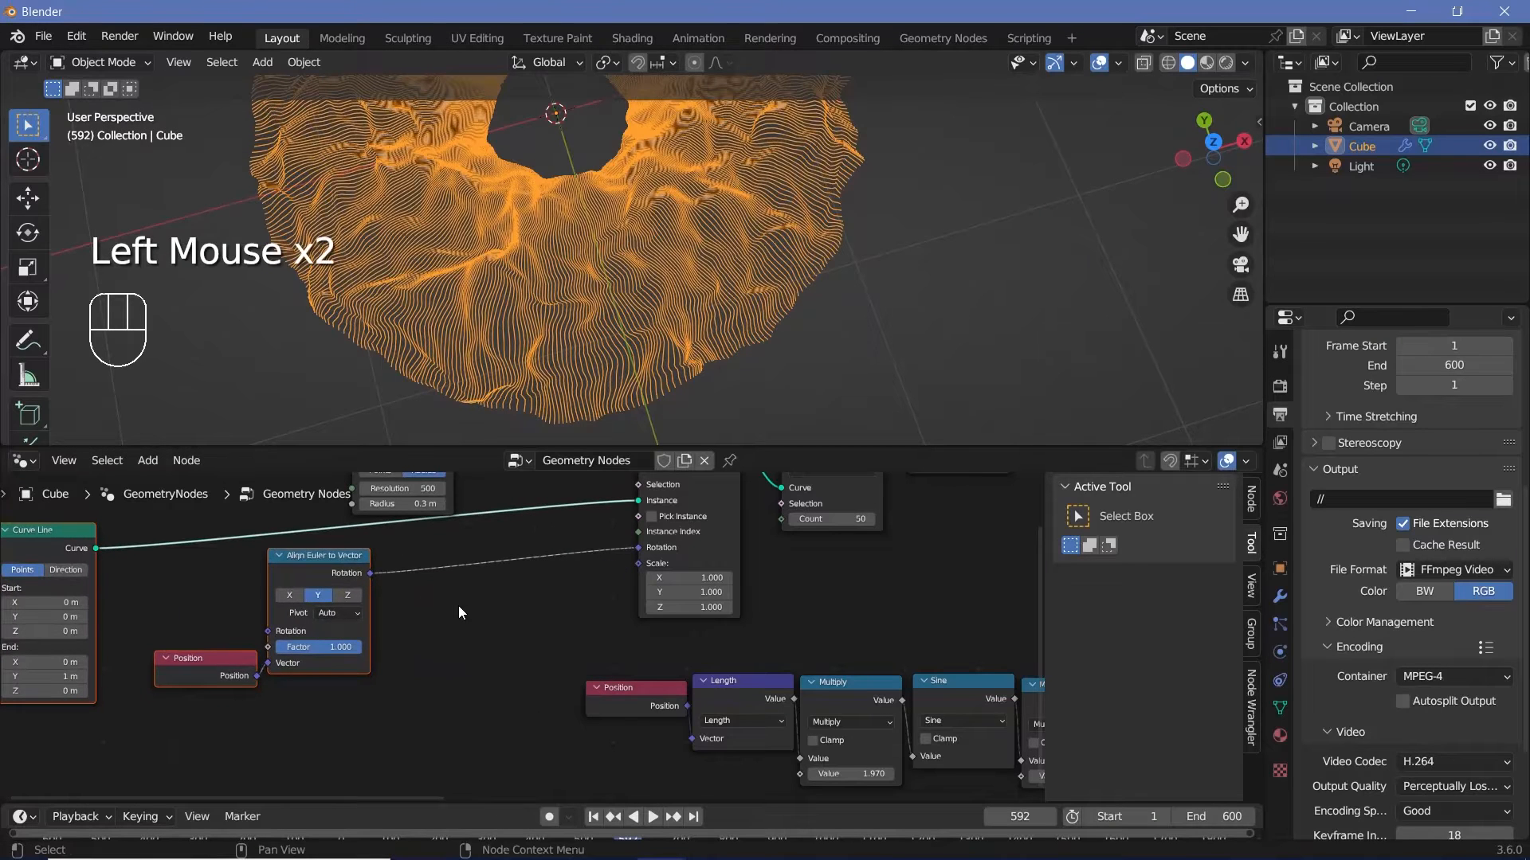
- Add a Combine XYZ node between Align Euler to Vector and Instance on Points, and set its X and Z to 1
key("shift+a")
left_click(409, 419)
type("combine")
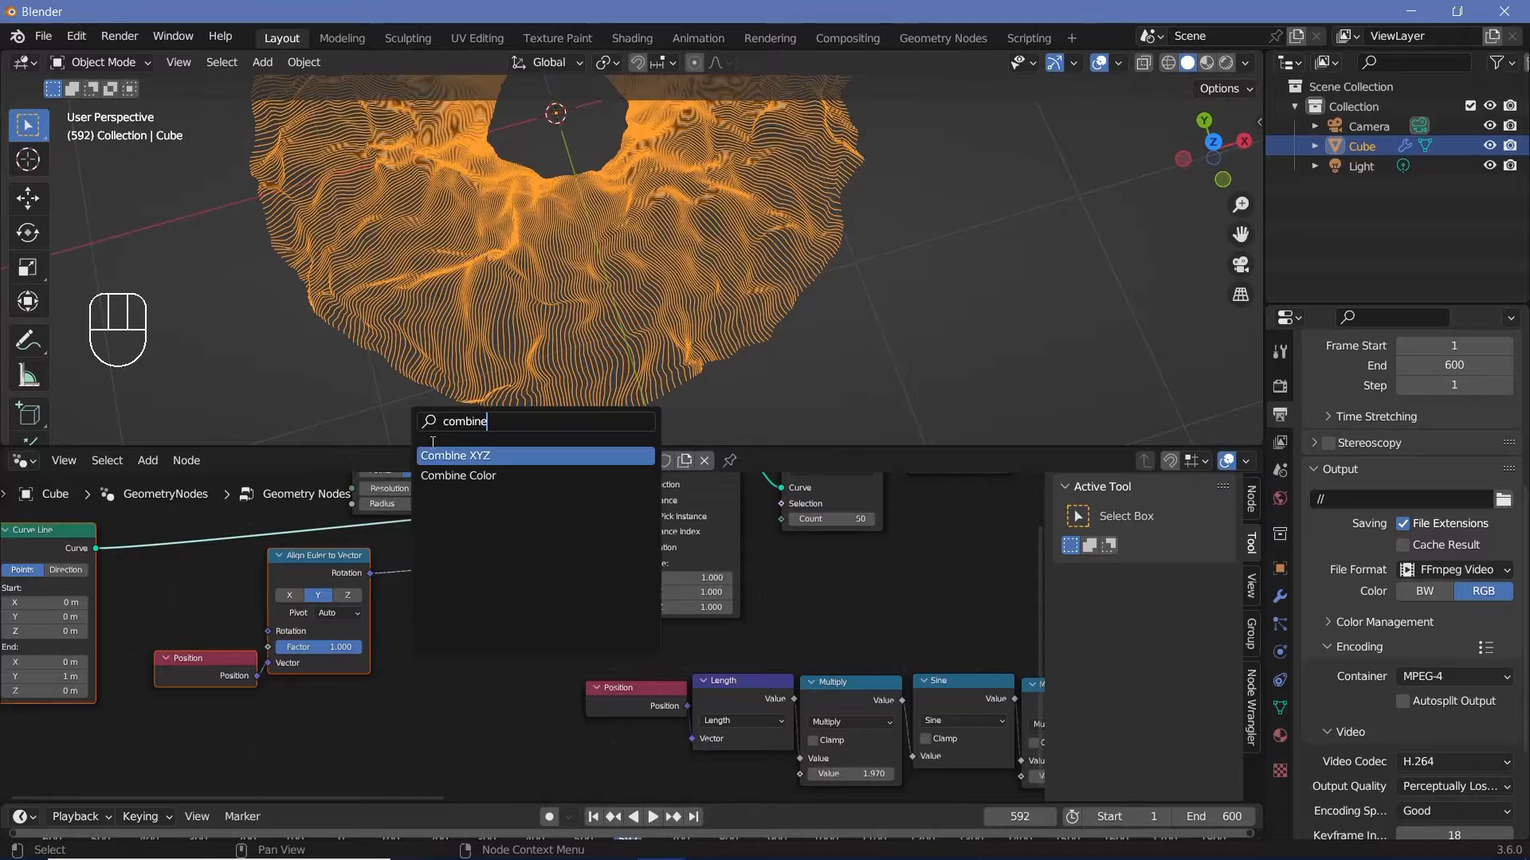
key("Return")
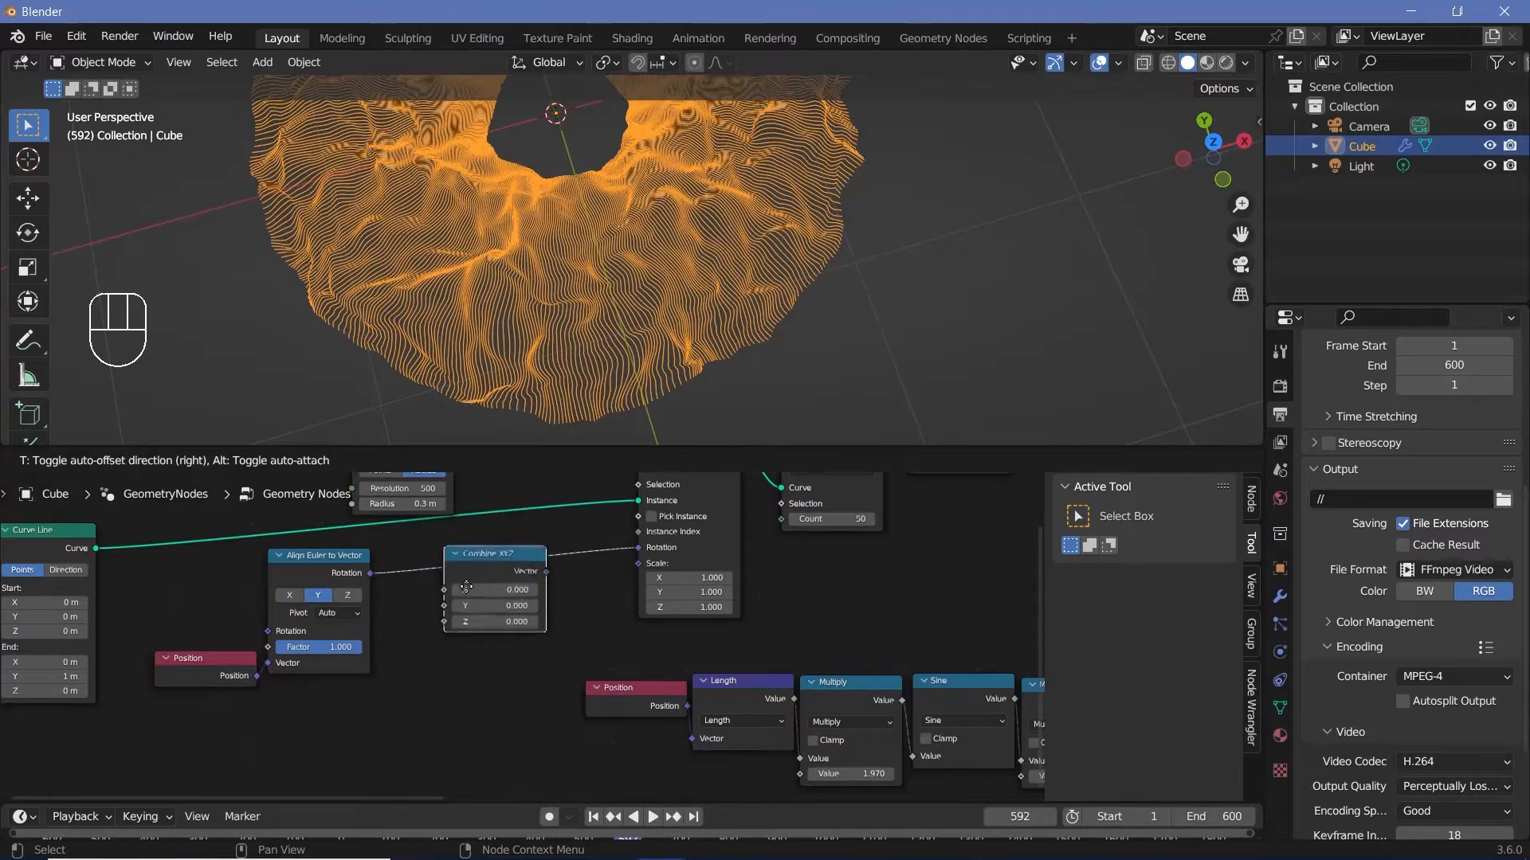
left_click(526, 601)
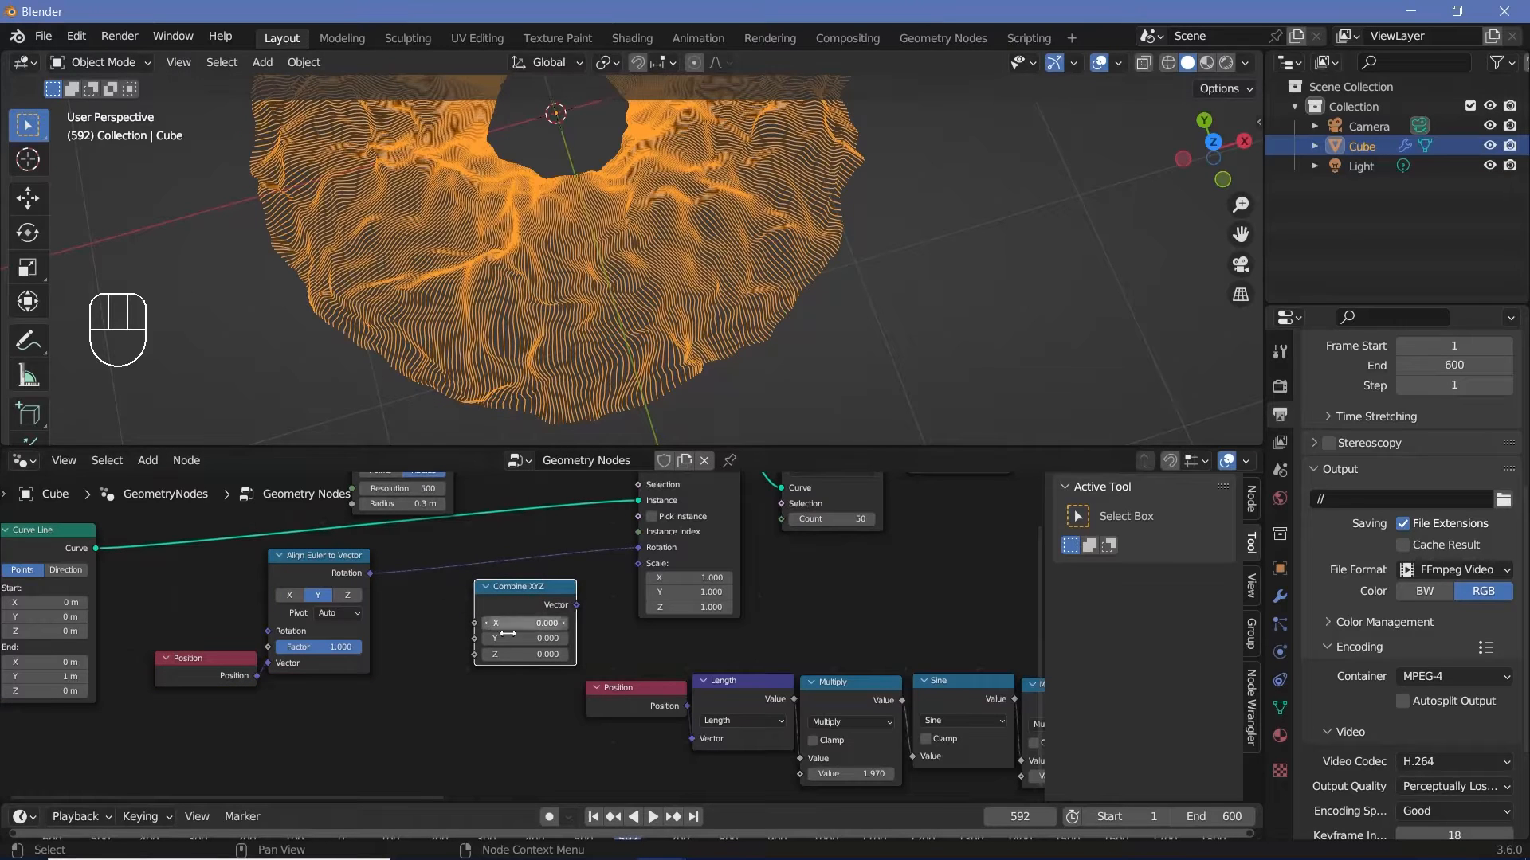
middle_click_drag(527, 642, 527, 601, "ctrl")
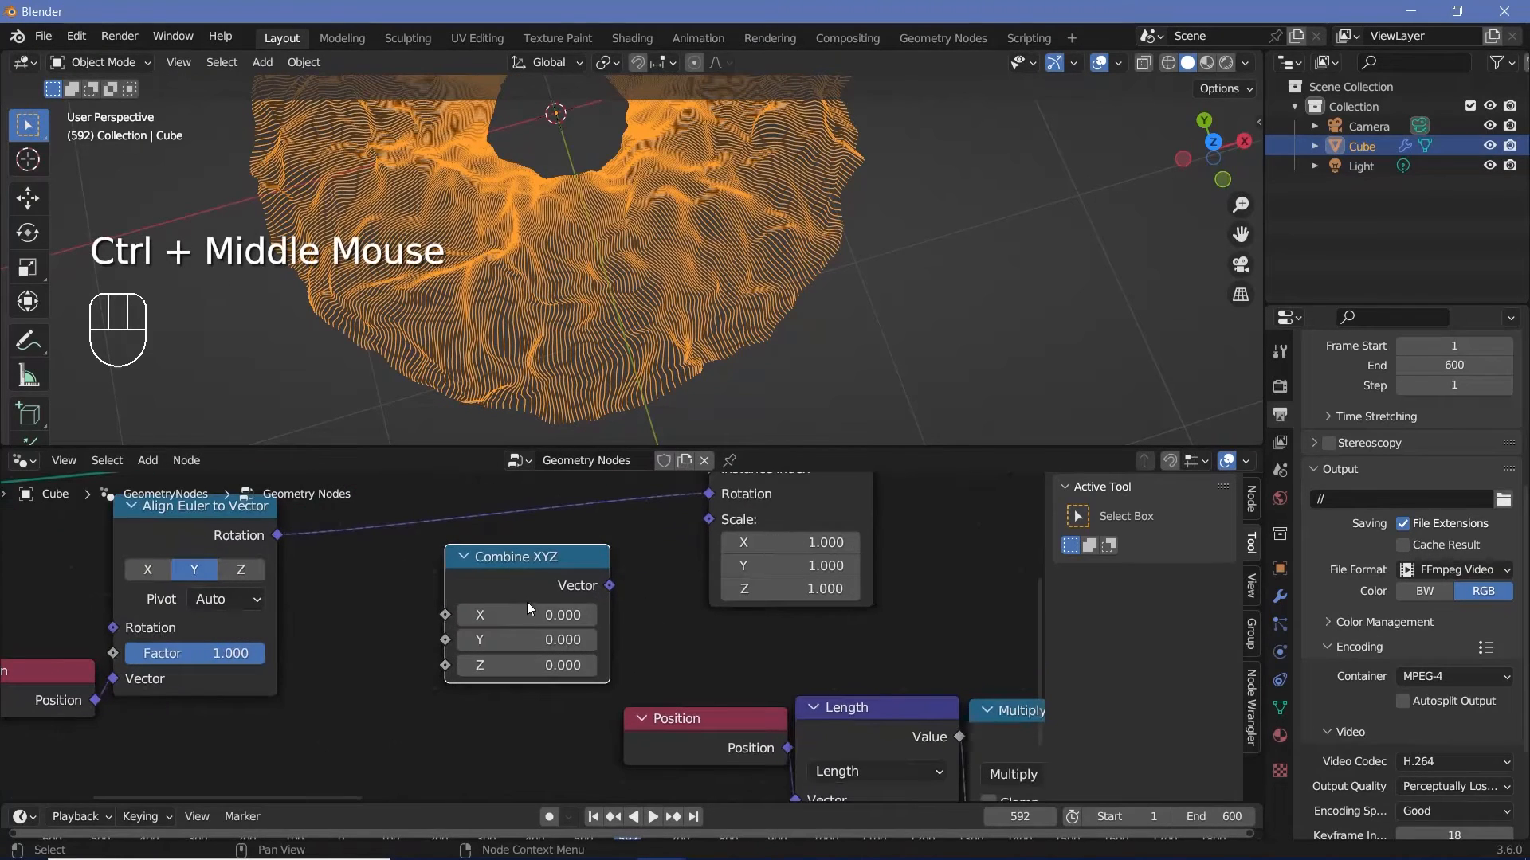
left_click(529, 610)
type("1")
left_click(540, 664)
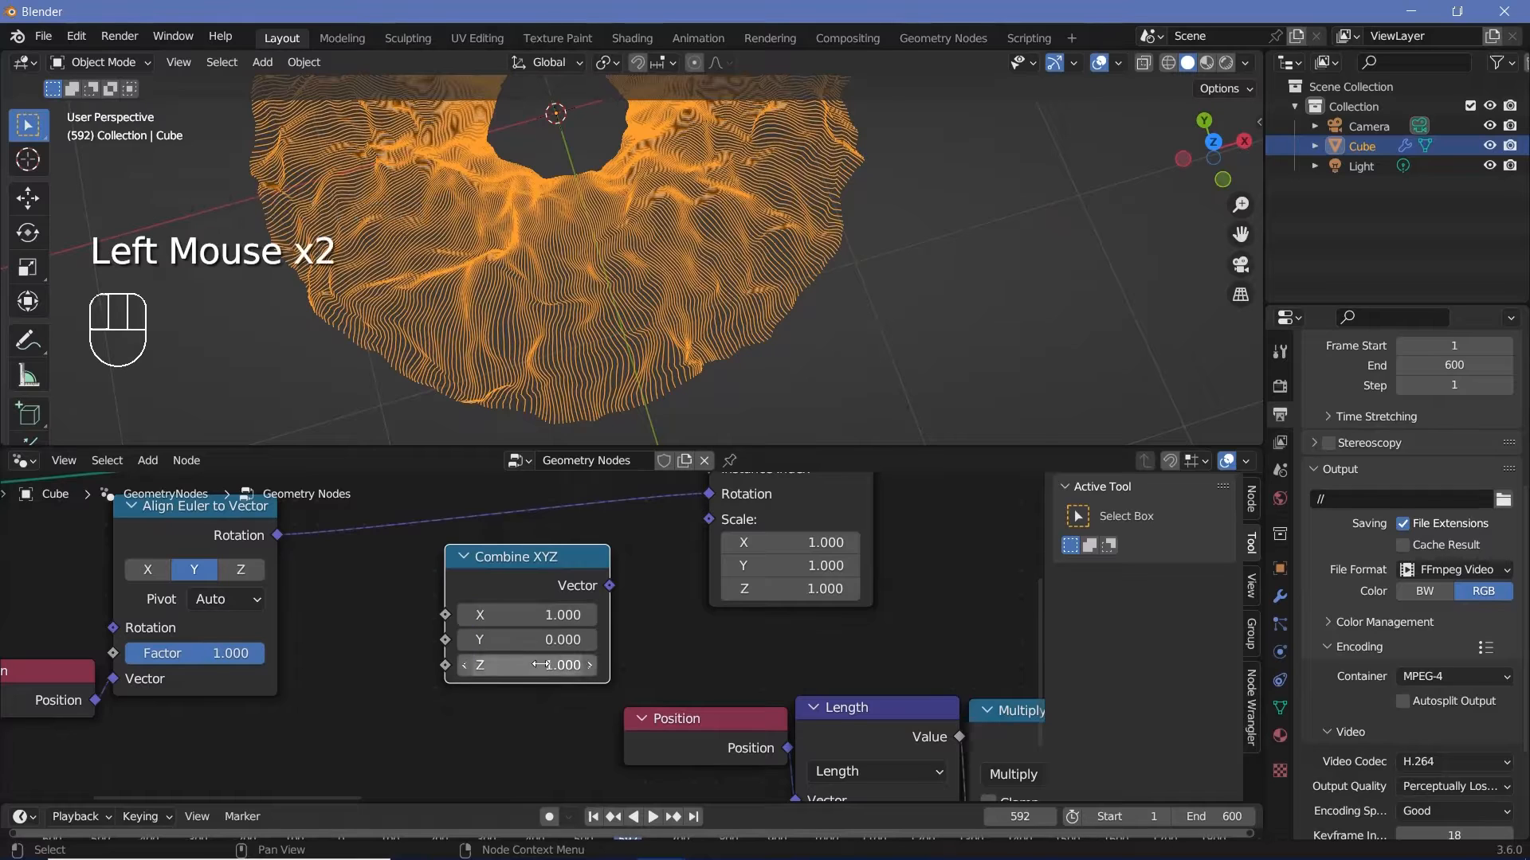
- Add a Random Value node below the Align Euler to Vector node
middle_click_drag(399, 700, 424, 627)
key("shift+a")
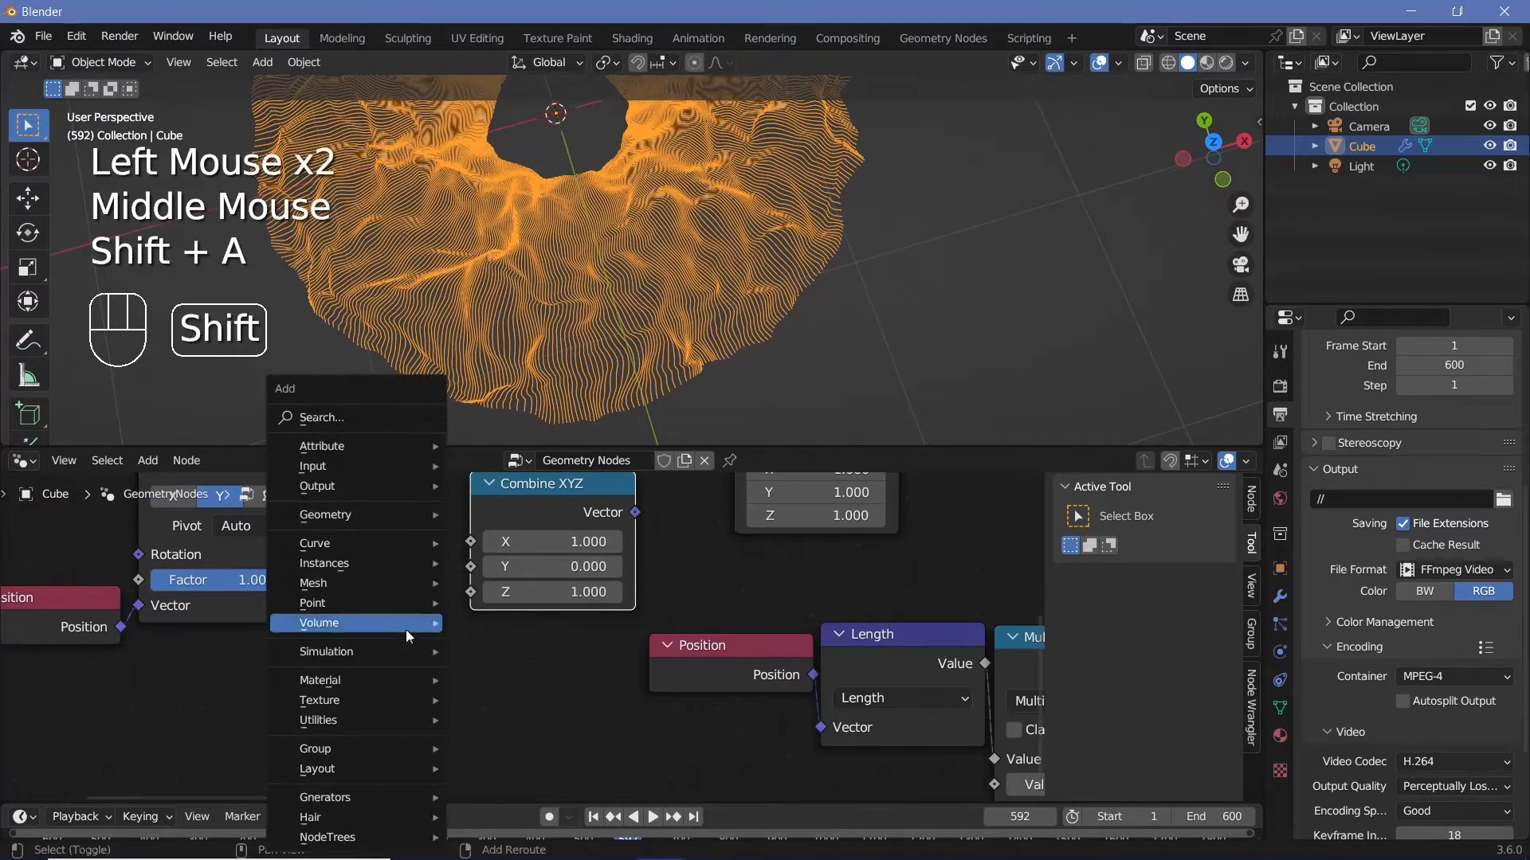
left_click(378, 417)
type("random")
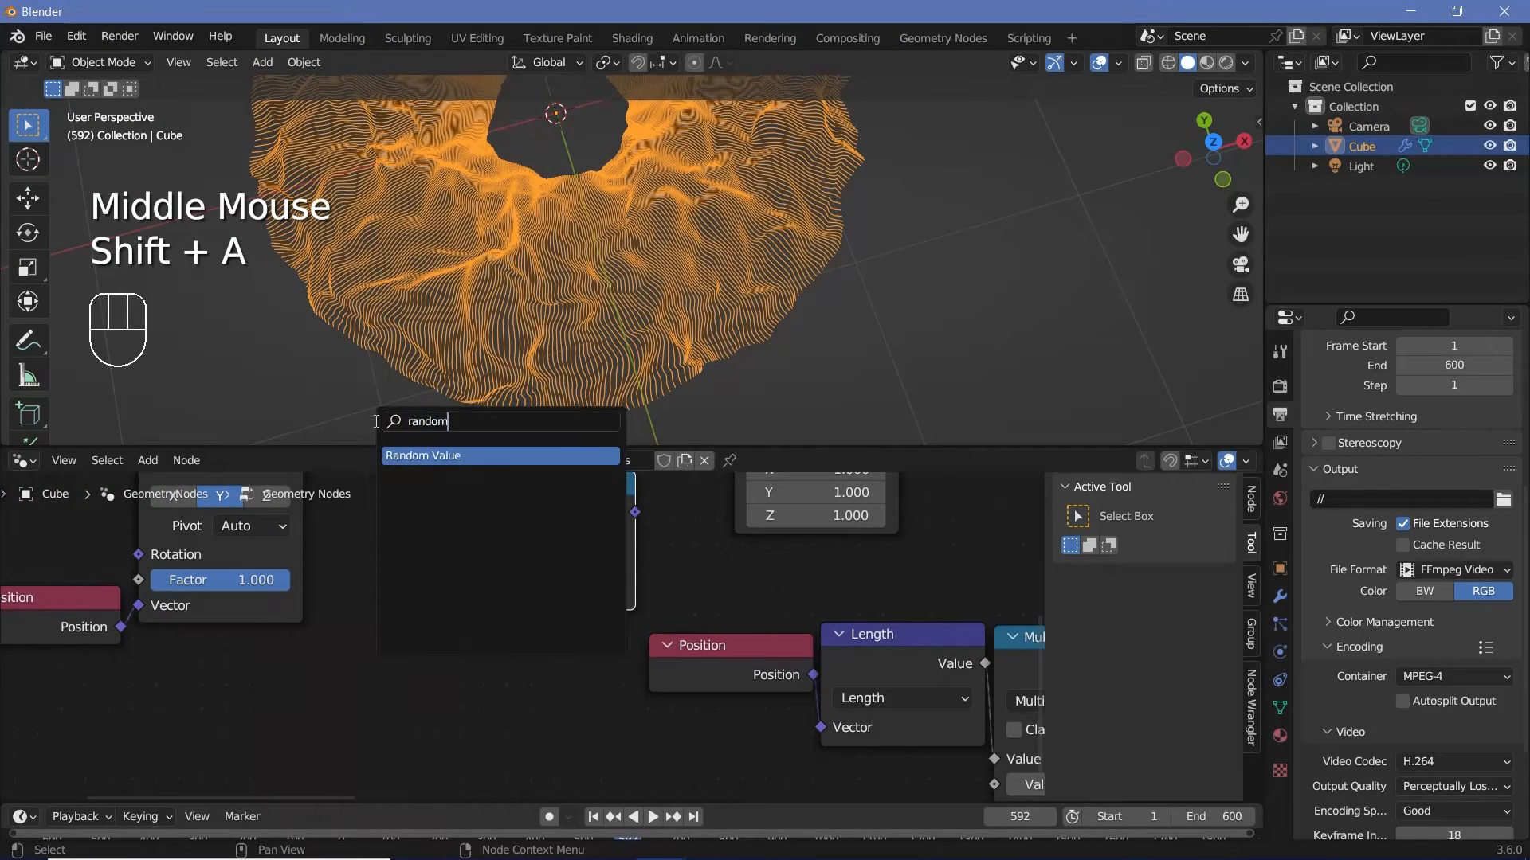
left_click(406, 453)
left_click(231, 690)
- Set the new Random Value node's Min to 0.8, Max to 1.2 and Seed to 636
middle_click_drag(325, 719, 352, 666)
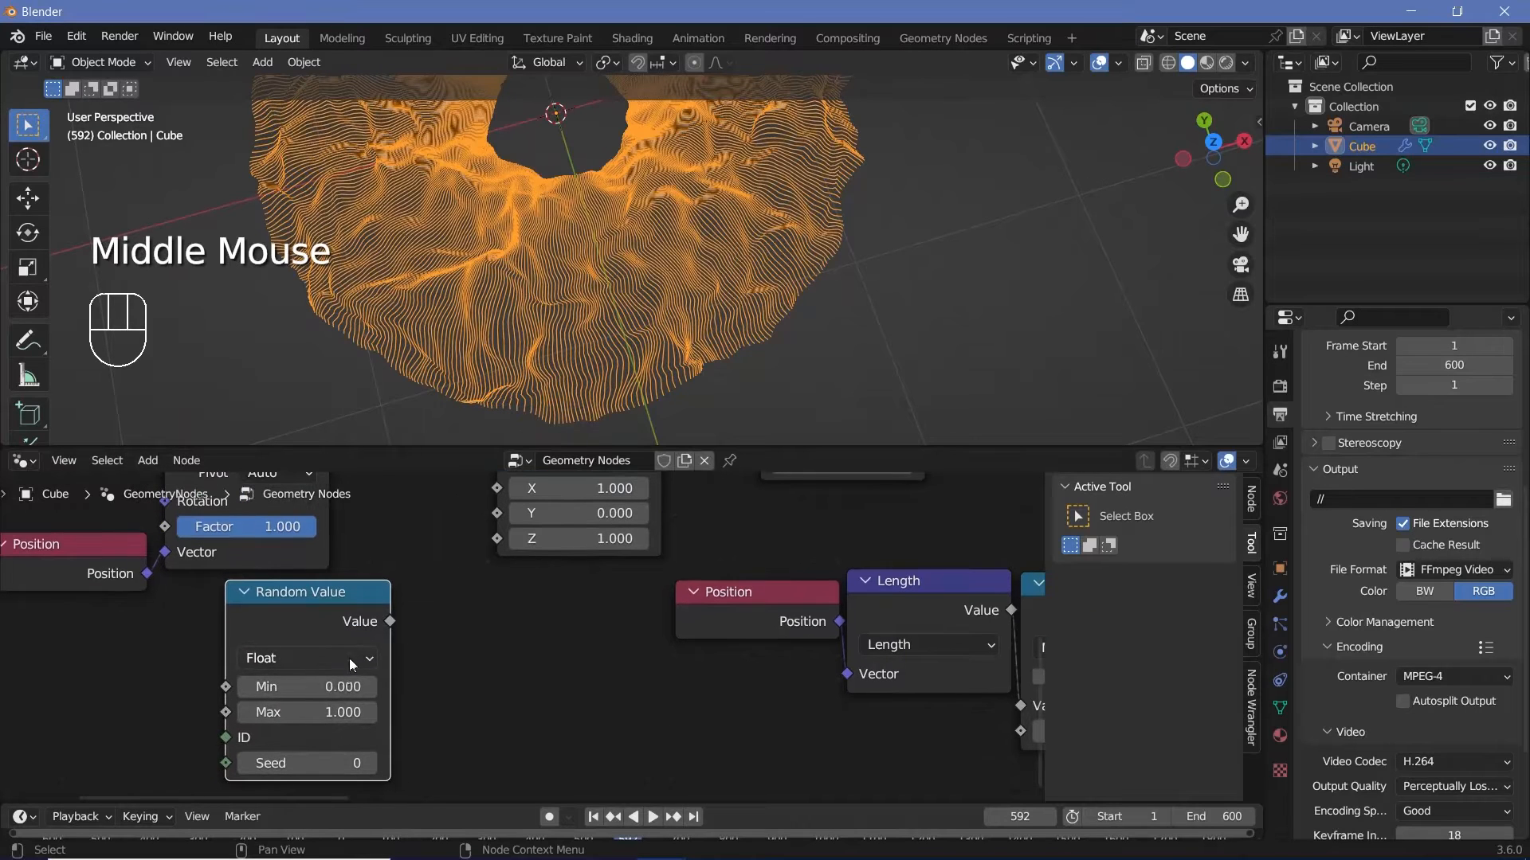
left_click(337, 682)
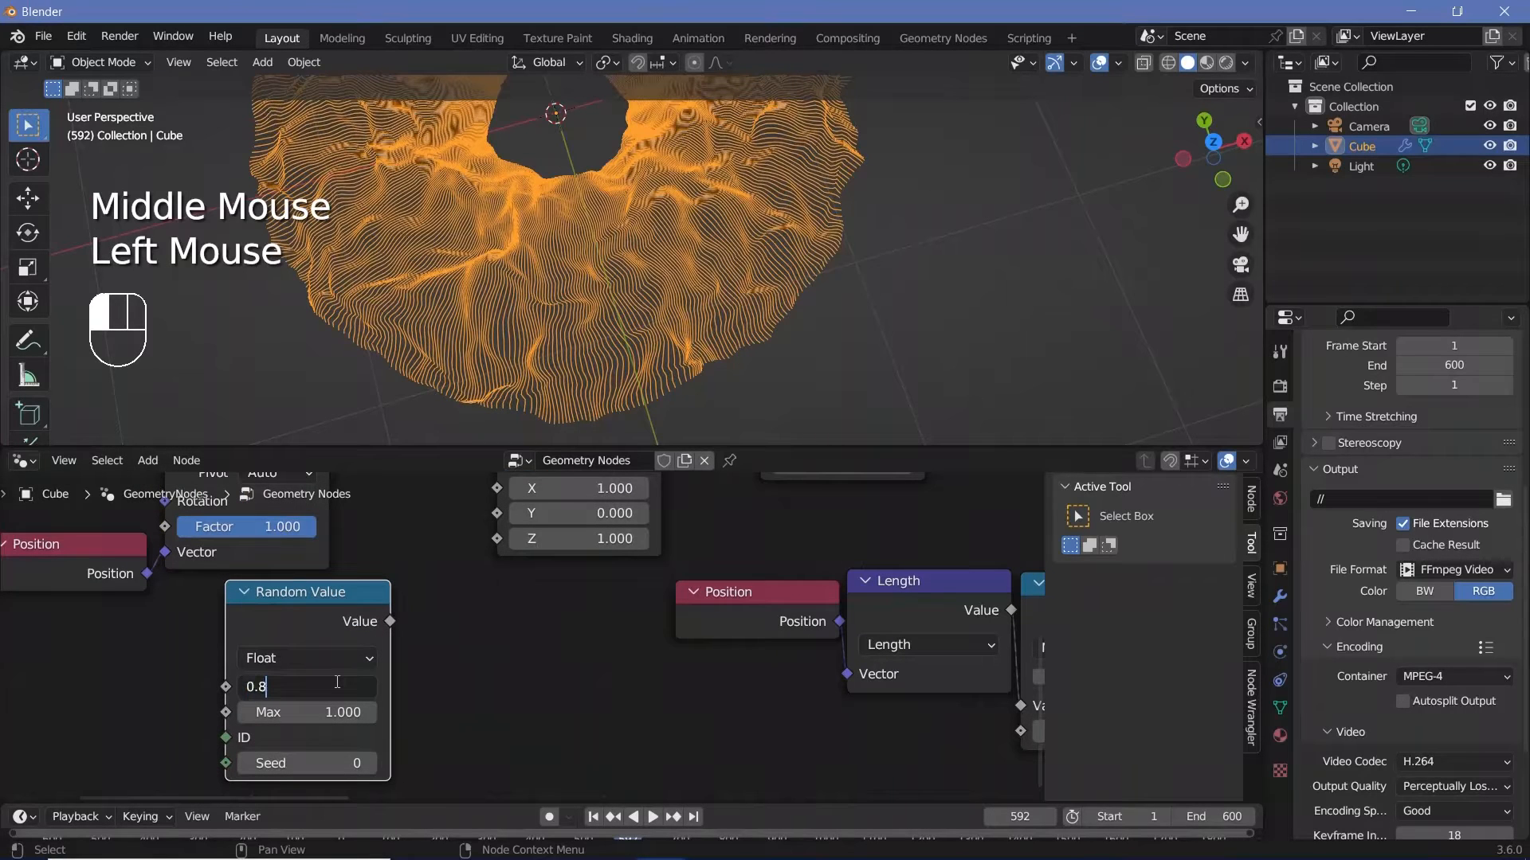
left_click(323, 711)
left_click(322, 709)
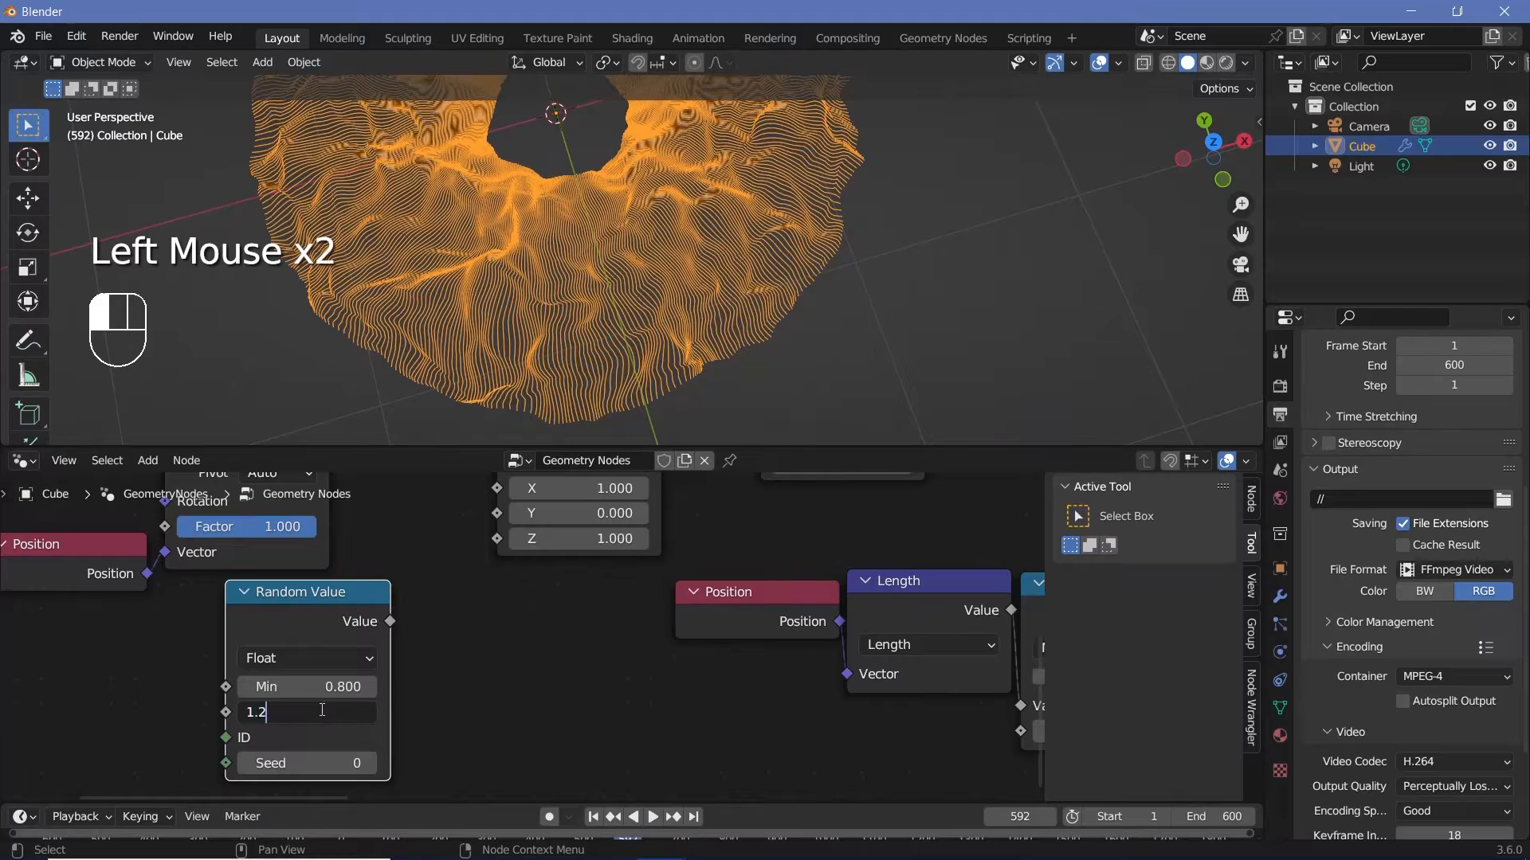
key("Return")
left_click_drag(307, 760, 399, 761)
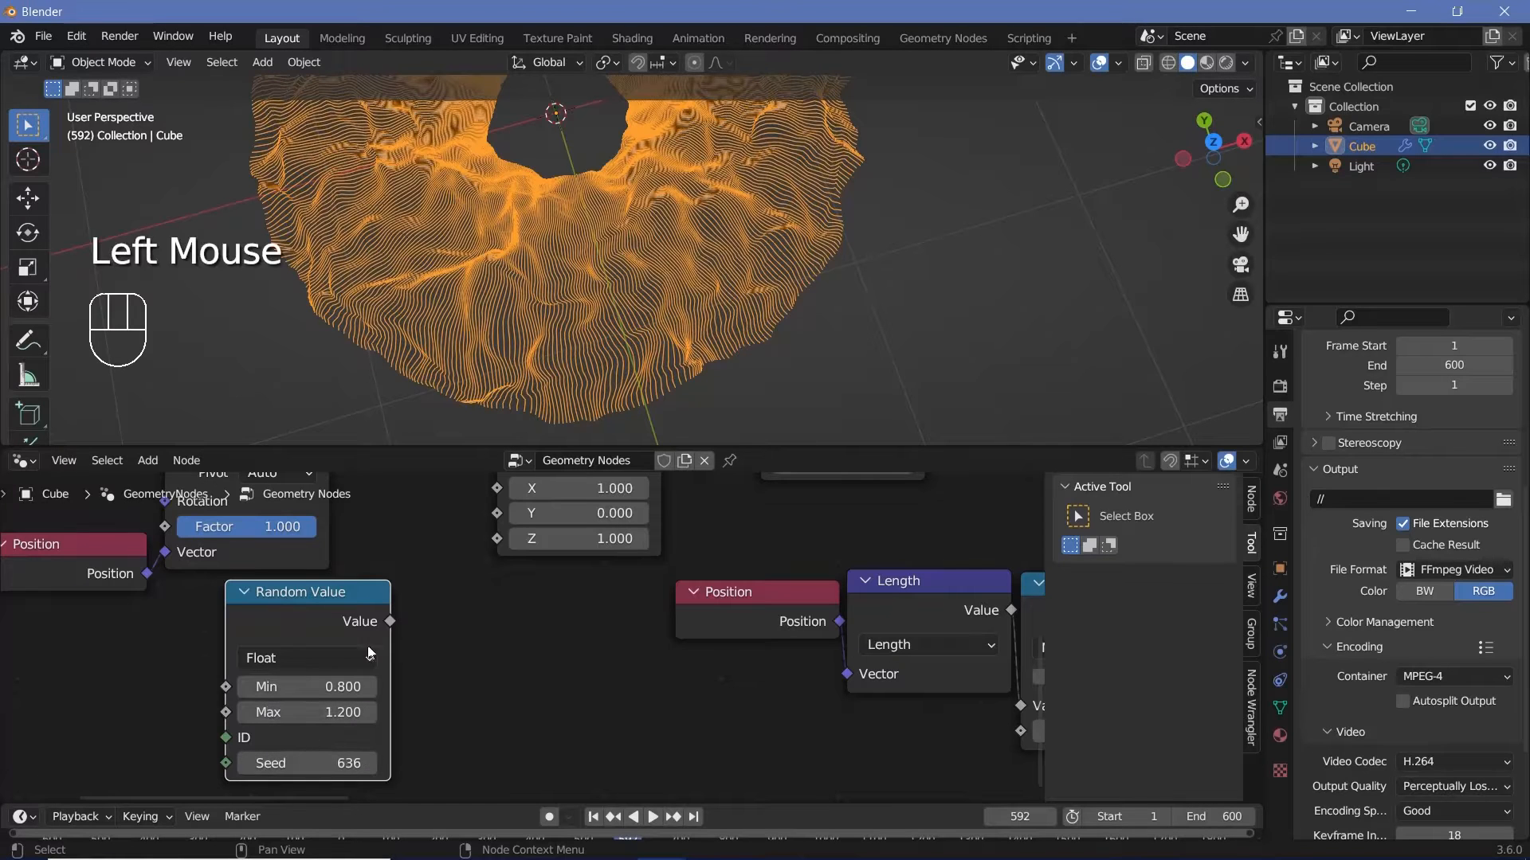
- Link the Random Value output to Combine XYZ's Y input, and the combined vector to the Scale of Instance on Points
middle_click_drag(369, 653, 334, 676)
left_click_drag(321, 686, 484, 572)
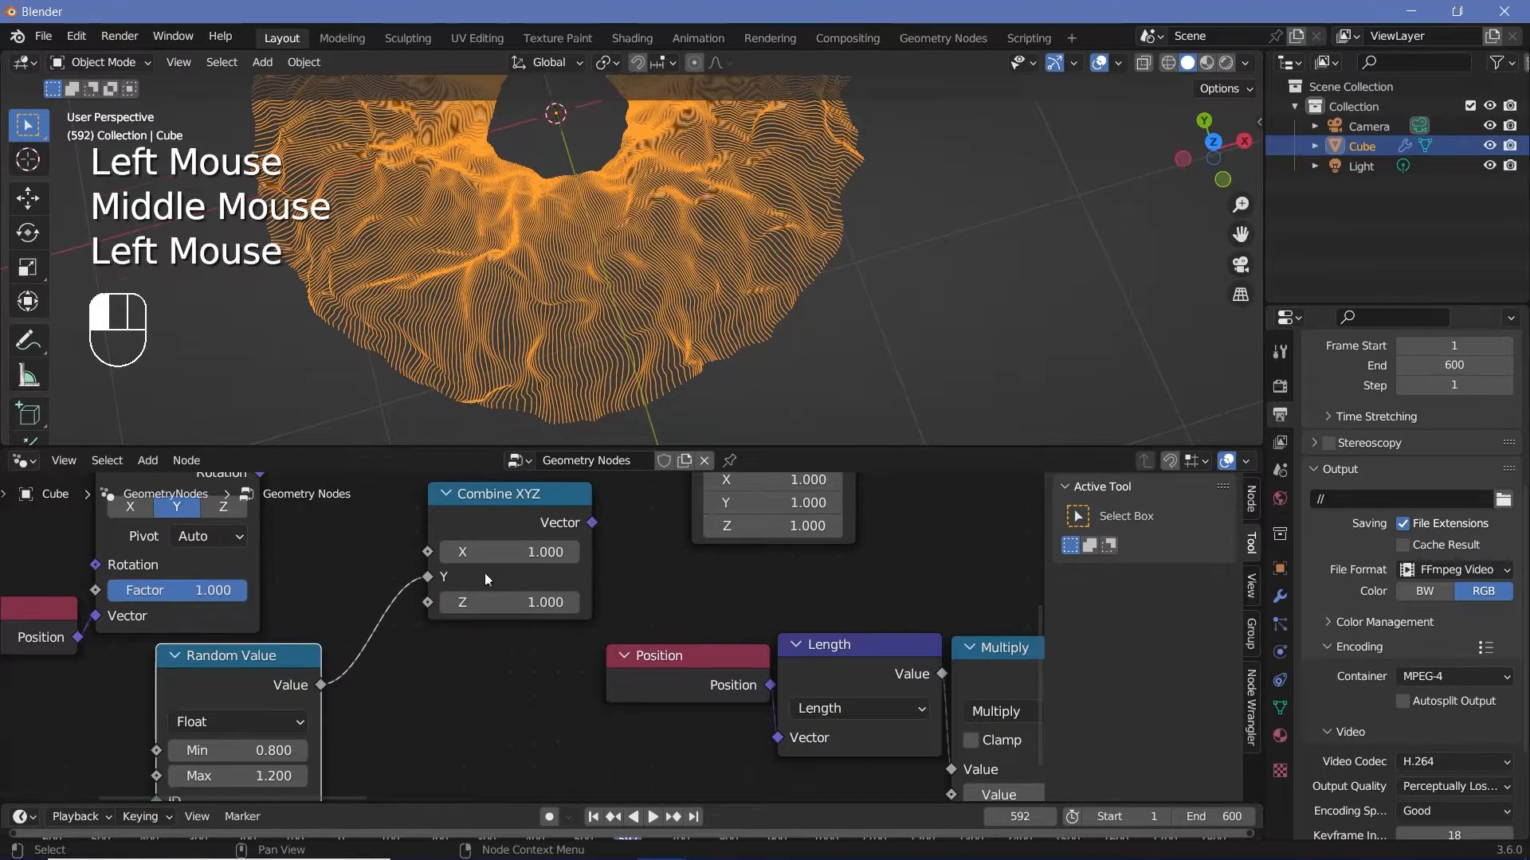
middle_click_drag(484, 572, 469, 660)
left_click_drag(464, 652, 562, 586)
- Narrow the random curve length range by setting the Random Value's Min to 0.9 and Max to 1.1
middle_click_drag(430, 732, 638, 497)
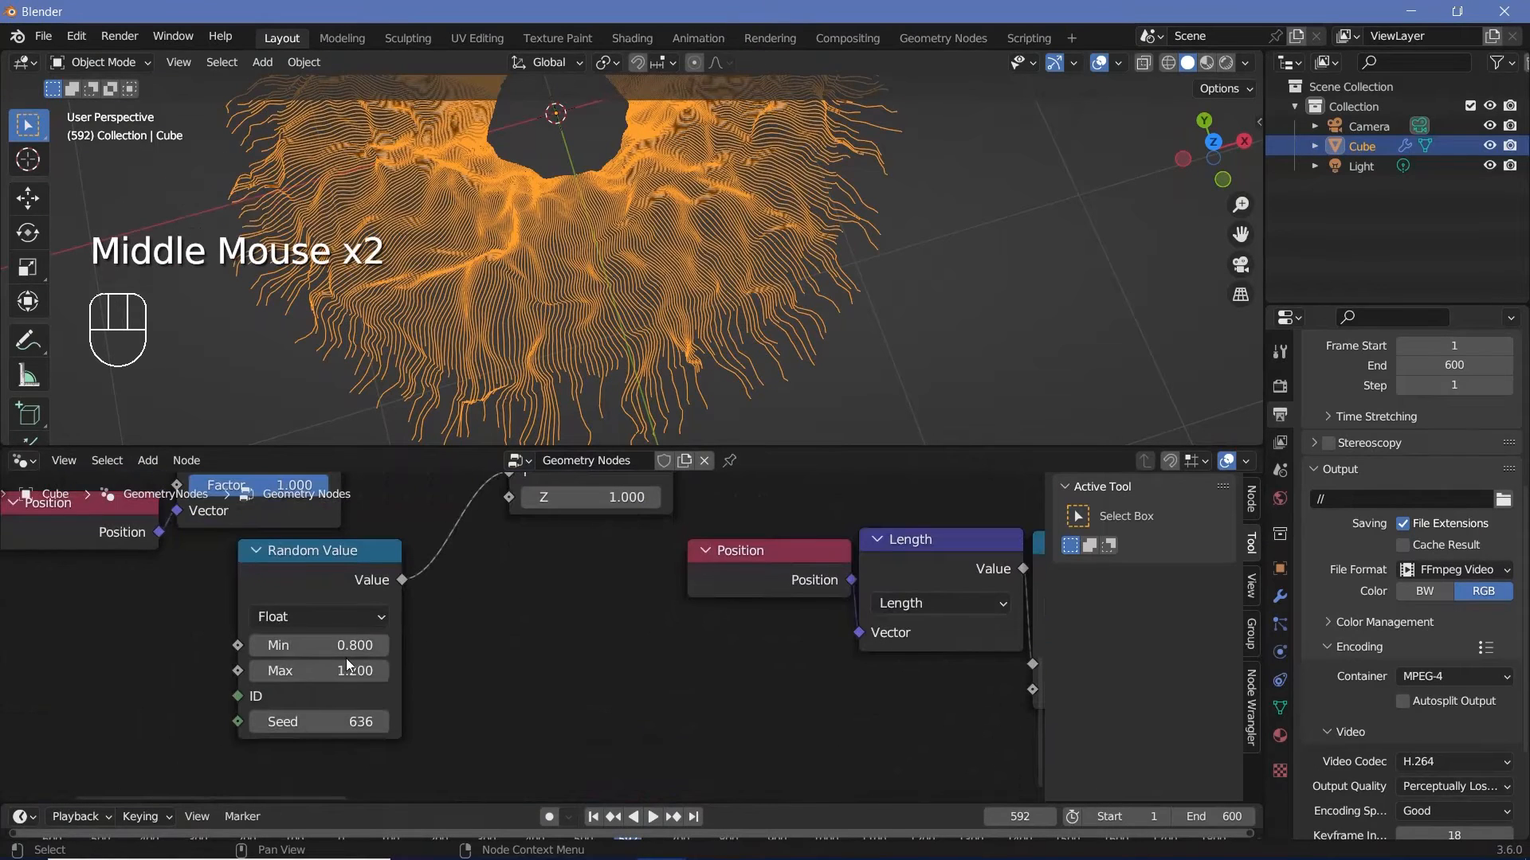
left_click(334, 646)
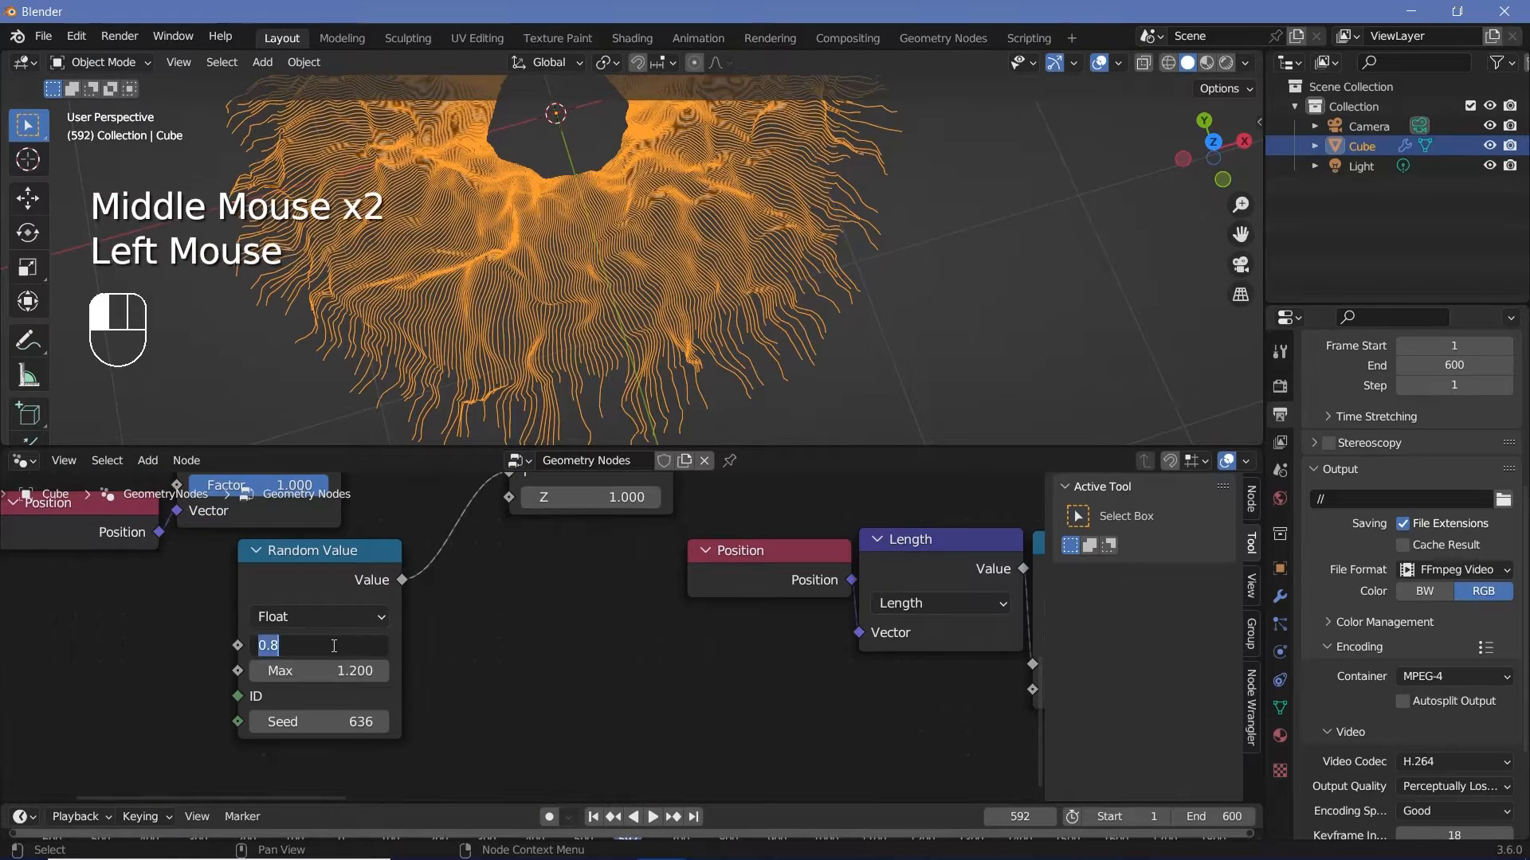
type("0.9")
key("Return")
left_click(341, 670)
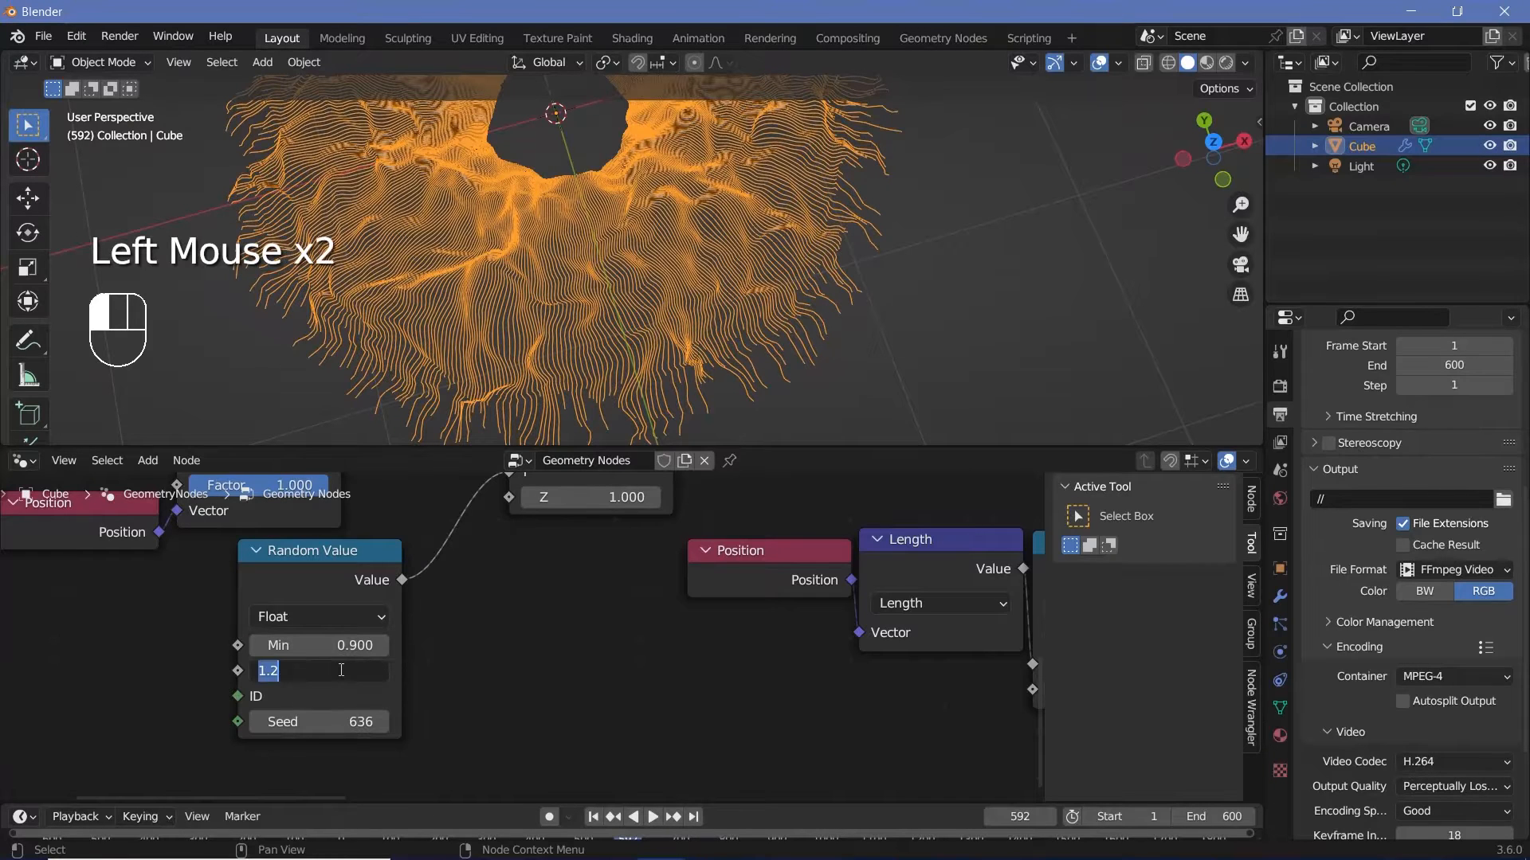
key("Return")
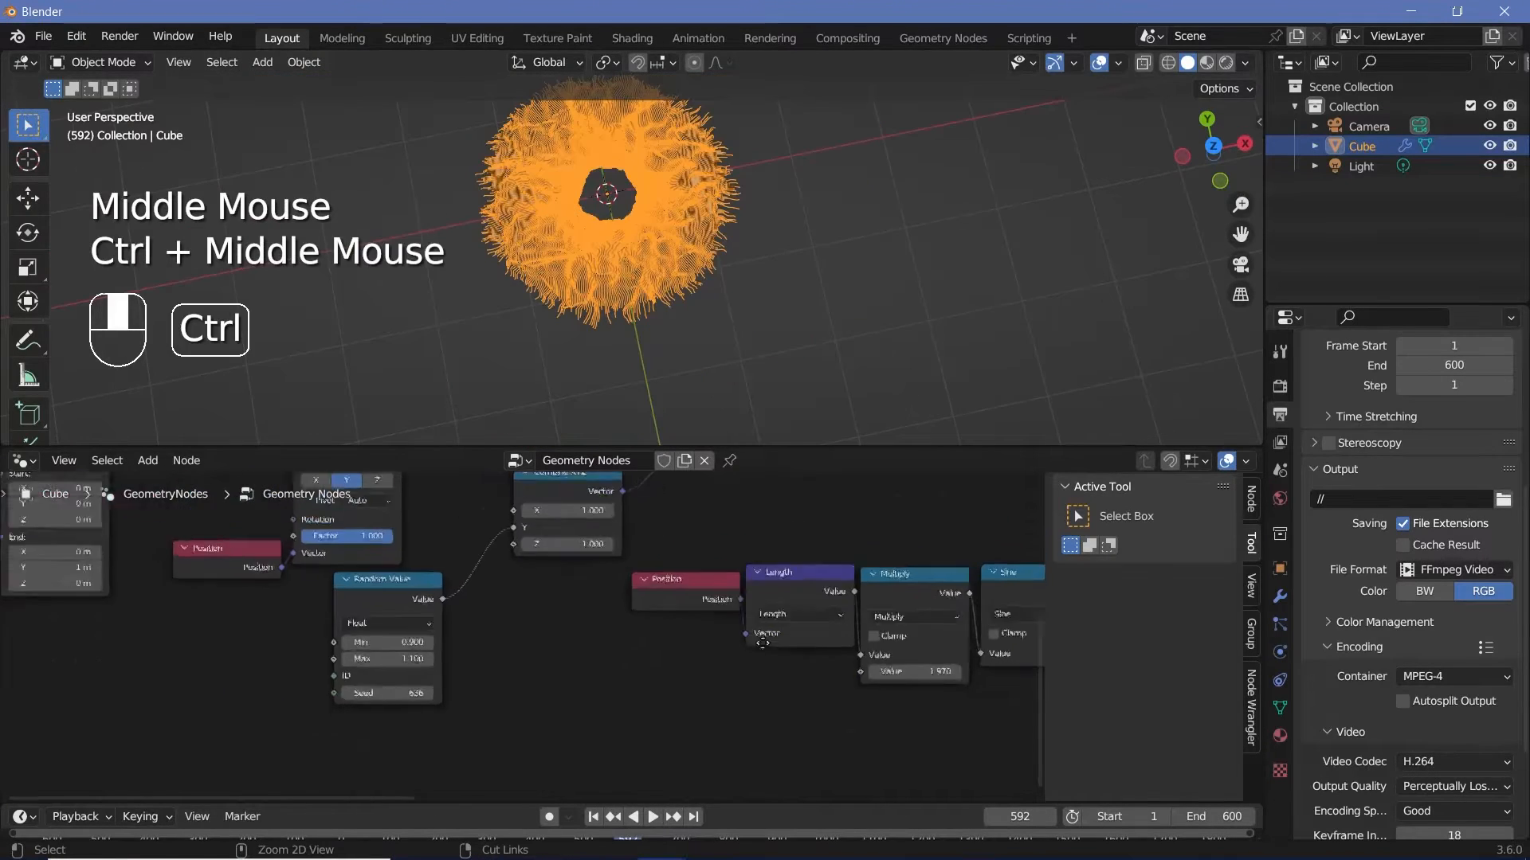
- Inspect the uneven ends of the ring's curves and move the Group Output node farther from Trim Curve
middle_click_drag(829, 605, 54, 609, "ctrl")
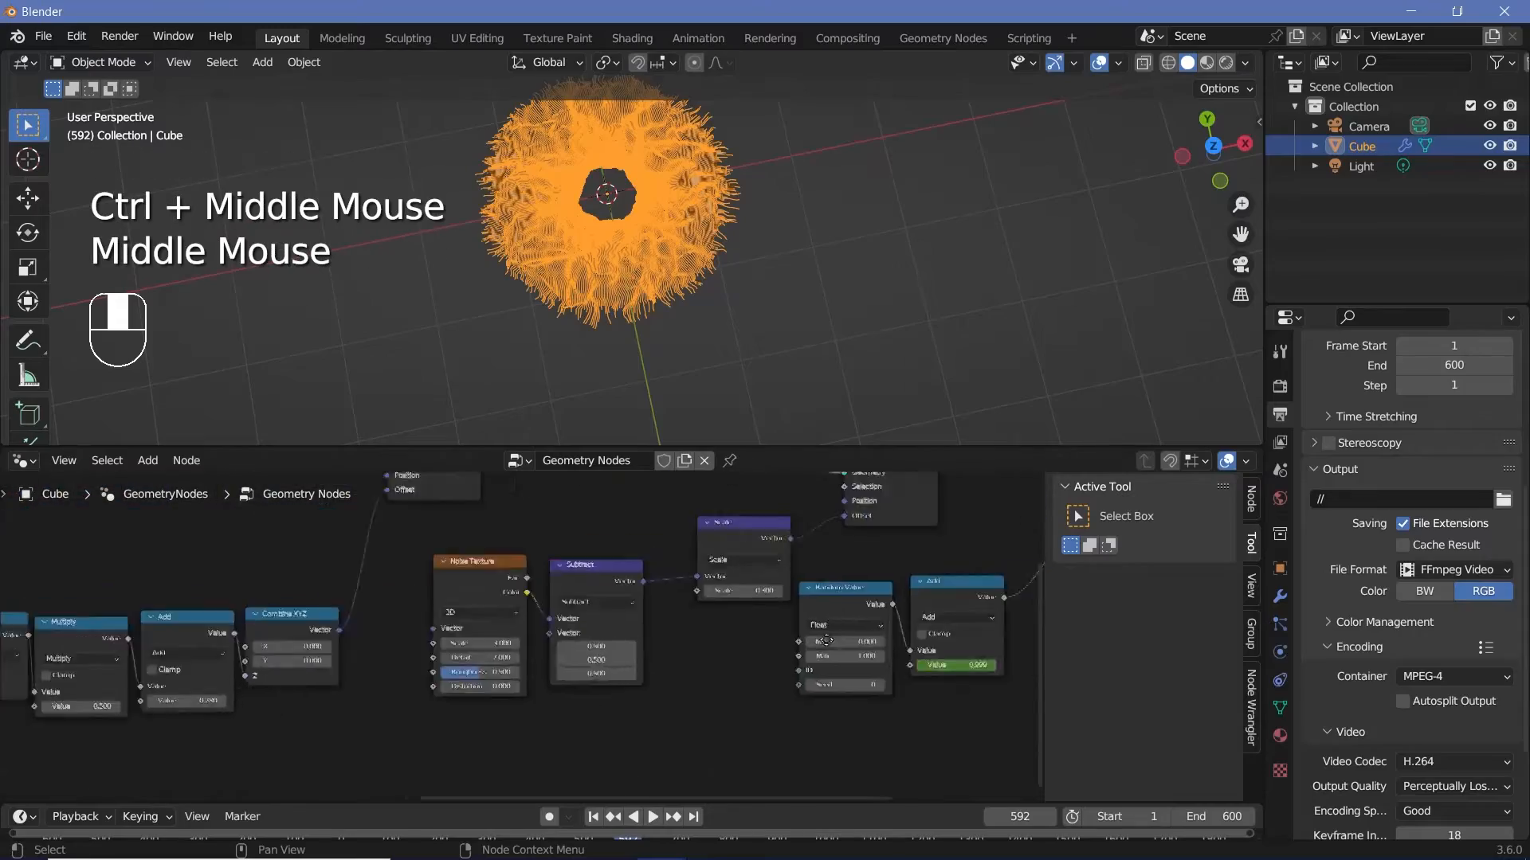
middle_click_drag(956, 526, 488, 659)
middle_click_drag(685, 366, 705, 263)
middle_click_drag(705, 319, 715, 219, "ctrl")
middle_click_drag(671, 347, 698, 245, "ctrl")
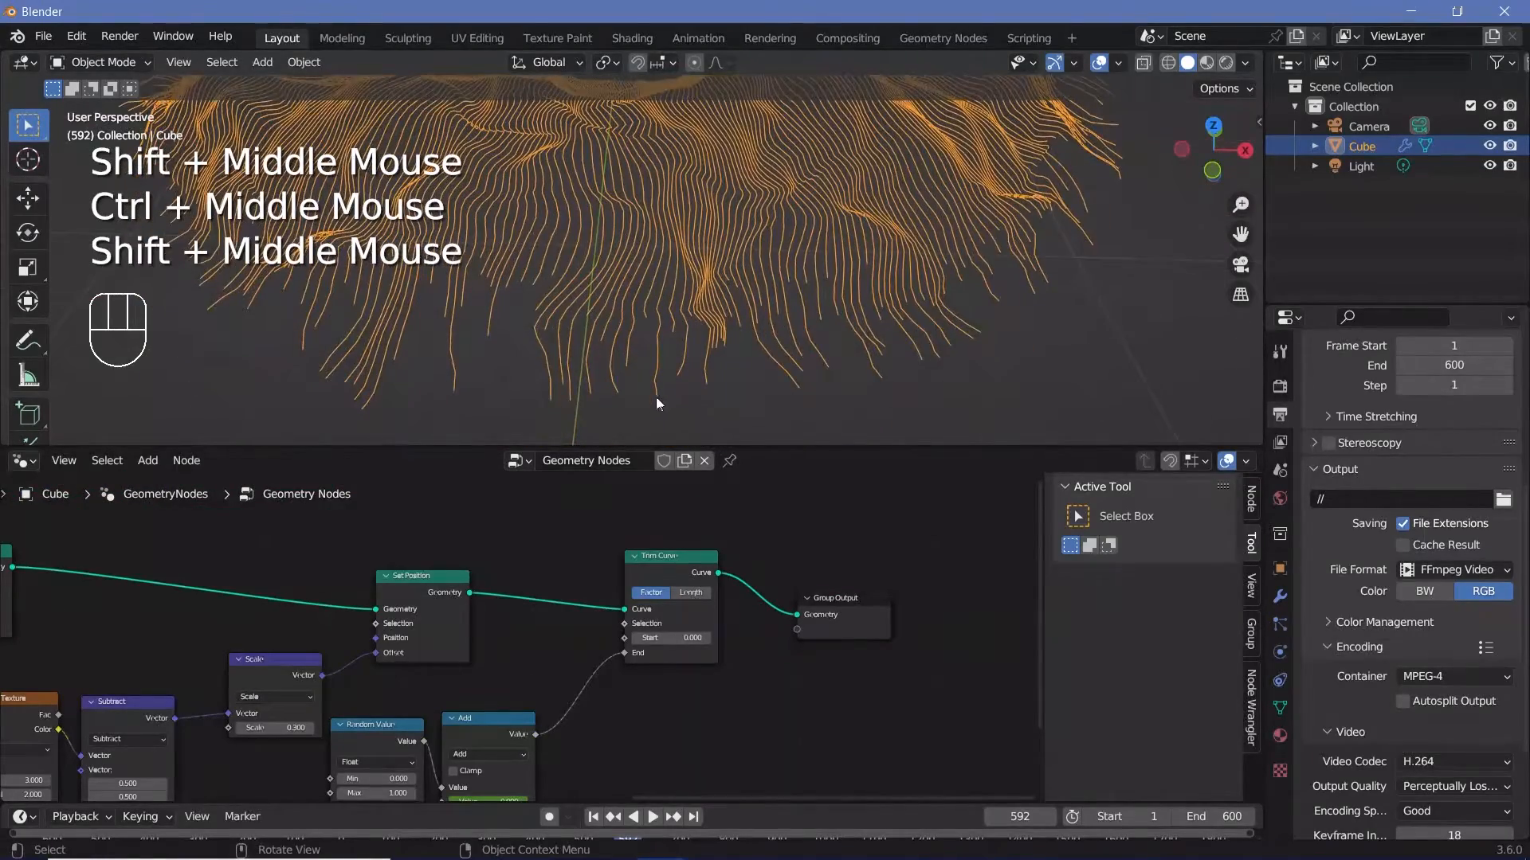
middle_click_drag(662, 400, 663, 180, "ctrl")
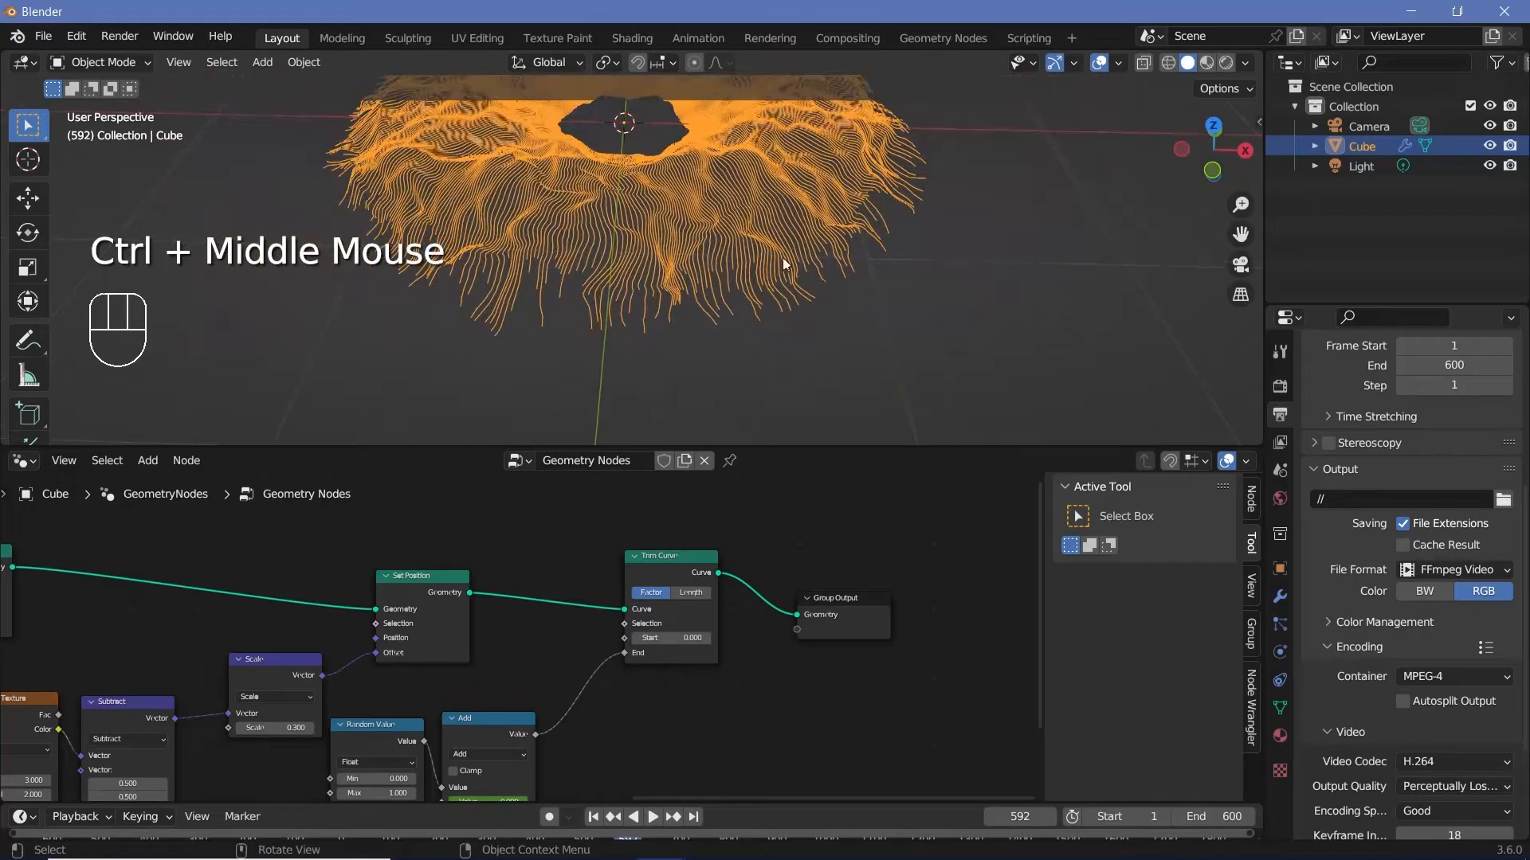
middle_click_drag(846, 603, 671, 605)
left_click_drag(670, 605, 1021, 590)
- Insert a Join Geometry node on the link between Trim Curve and Group Output
key("shift+a")
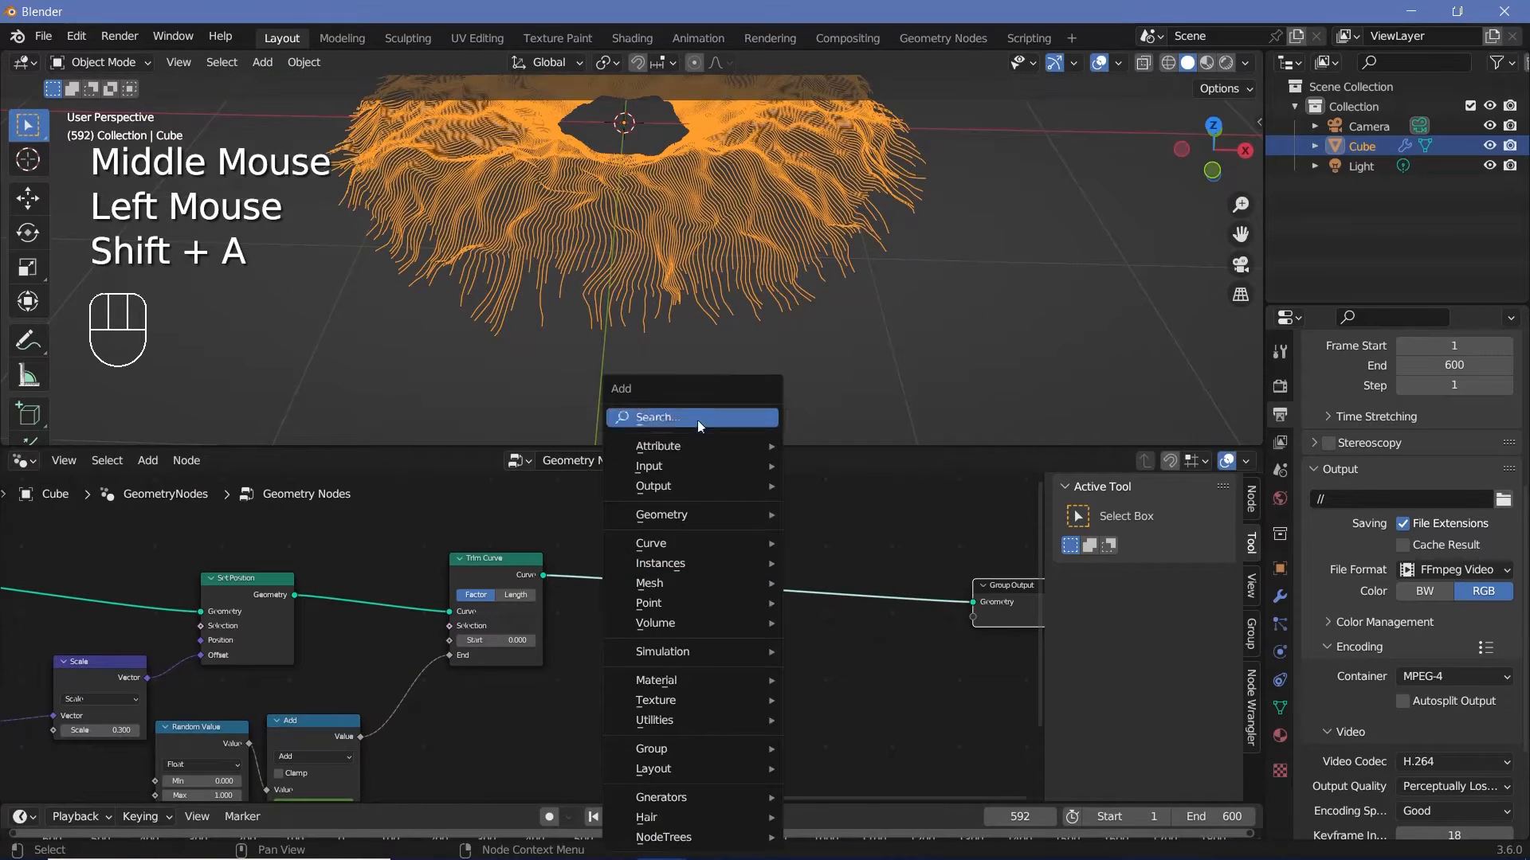
left_click(700, 424)
type("join")
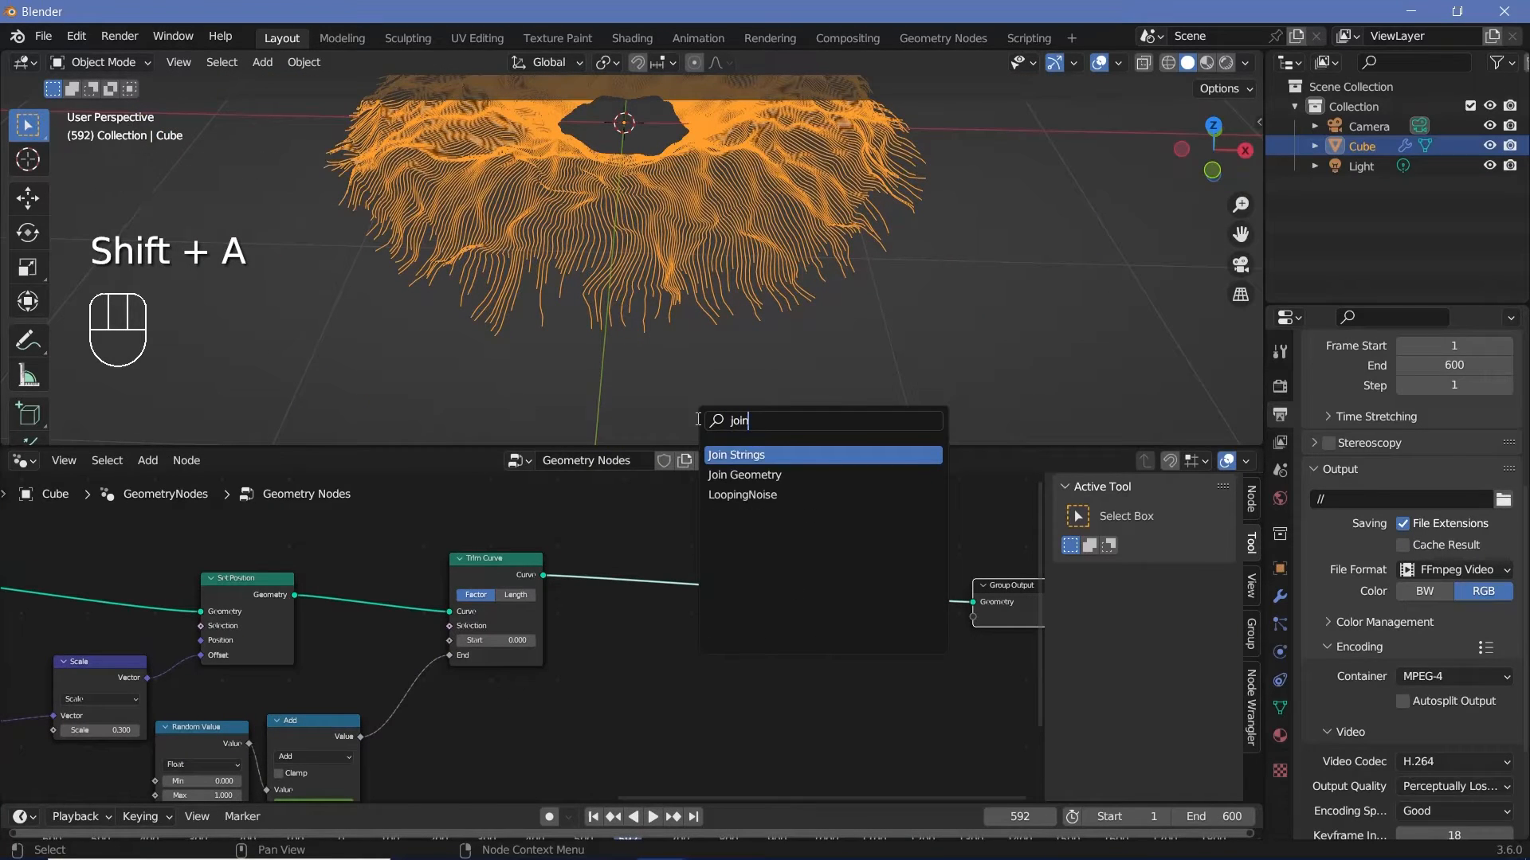
left_click(745, 475)
left_click(873, 590)
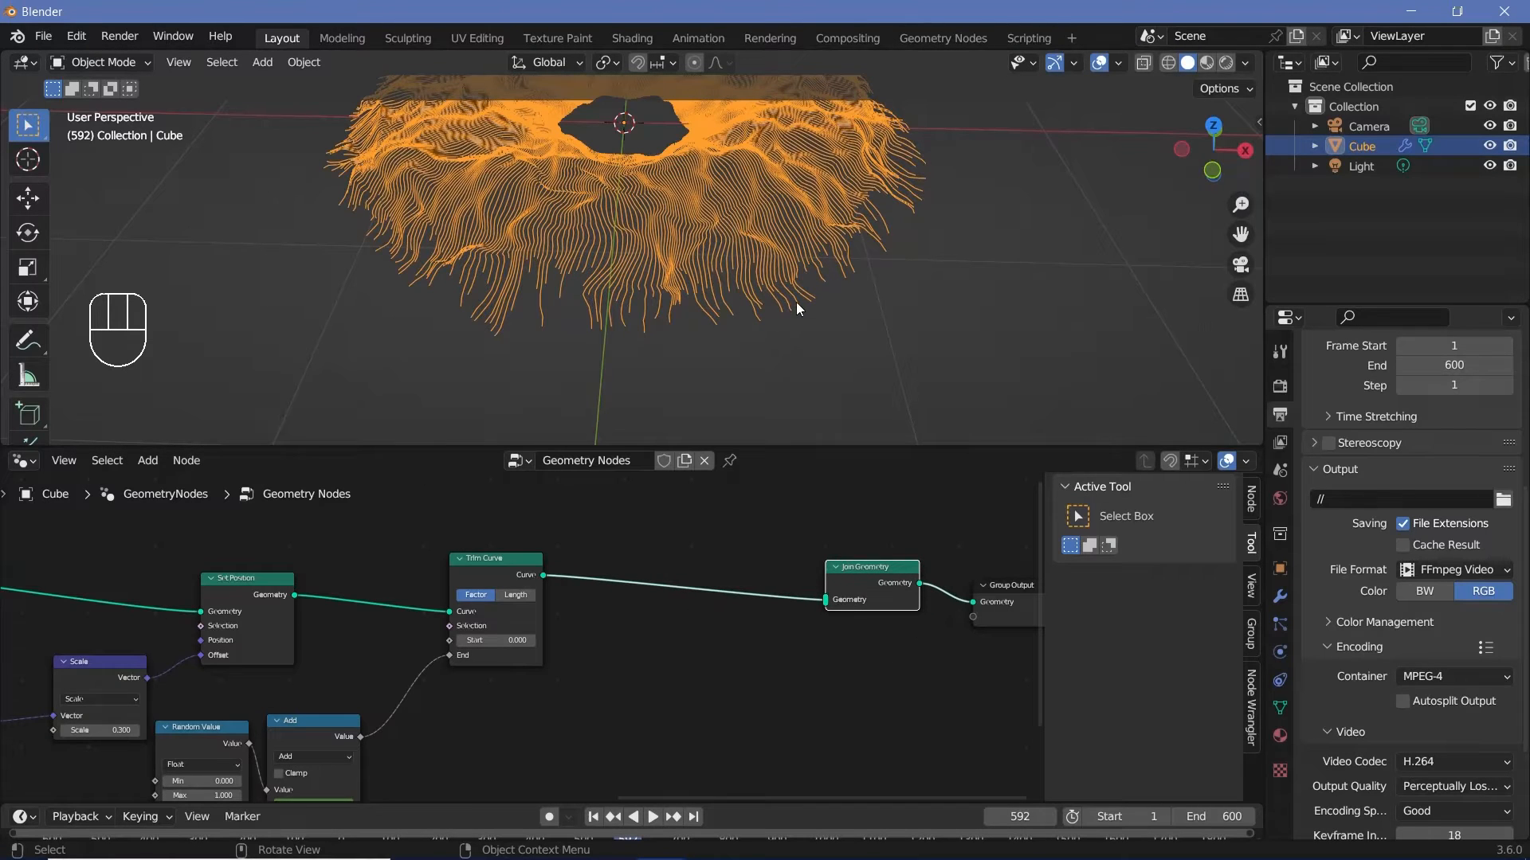
- Add an Instance on Points node above the Trim Curve link and connect Trim Curve's Curve output to its Points input
middle_click_drag(623, 471, 609, 571)
key("shift+a")
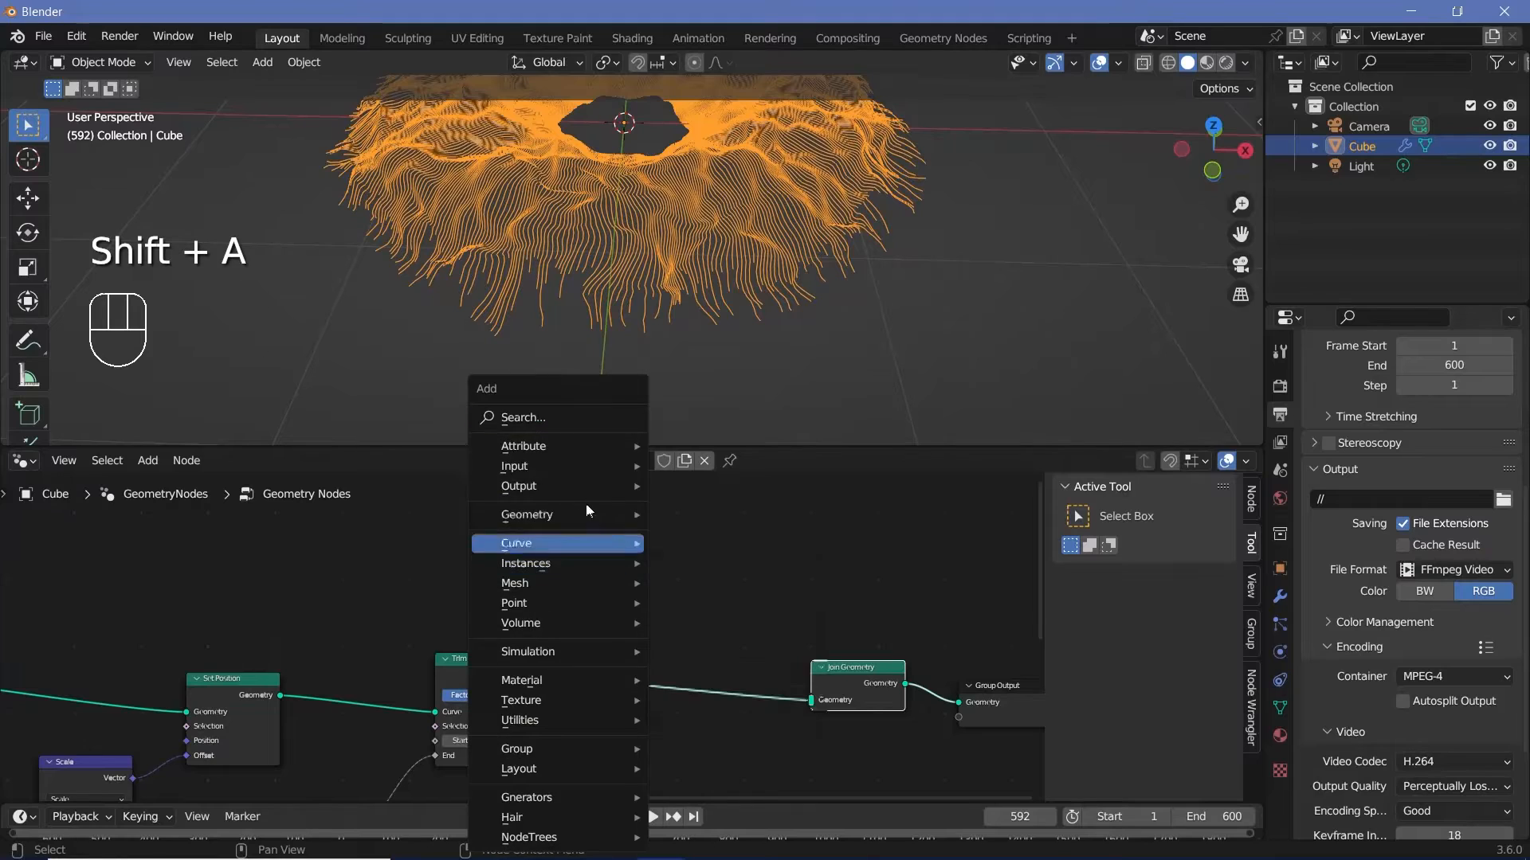
left_click(564, 421)
type("instance o")
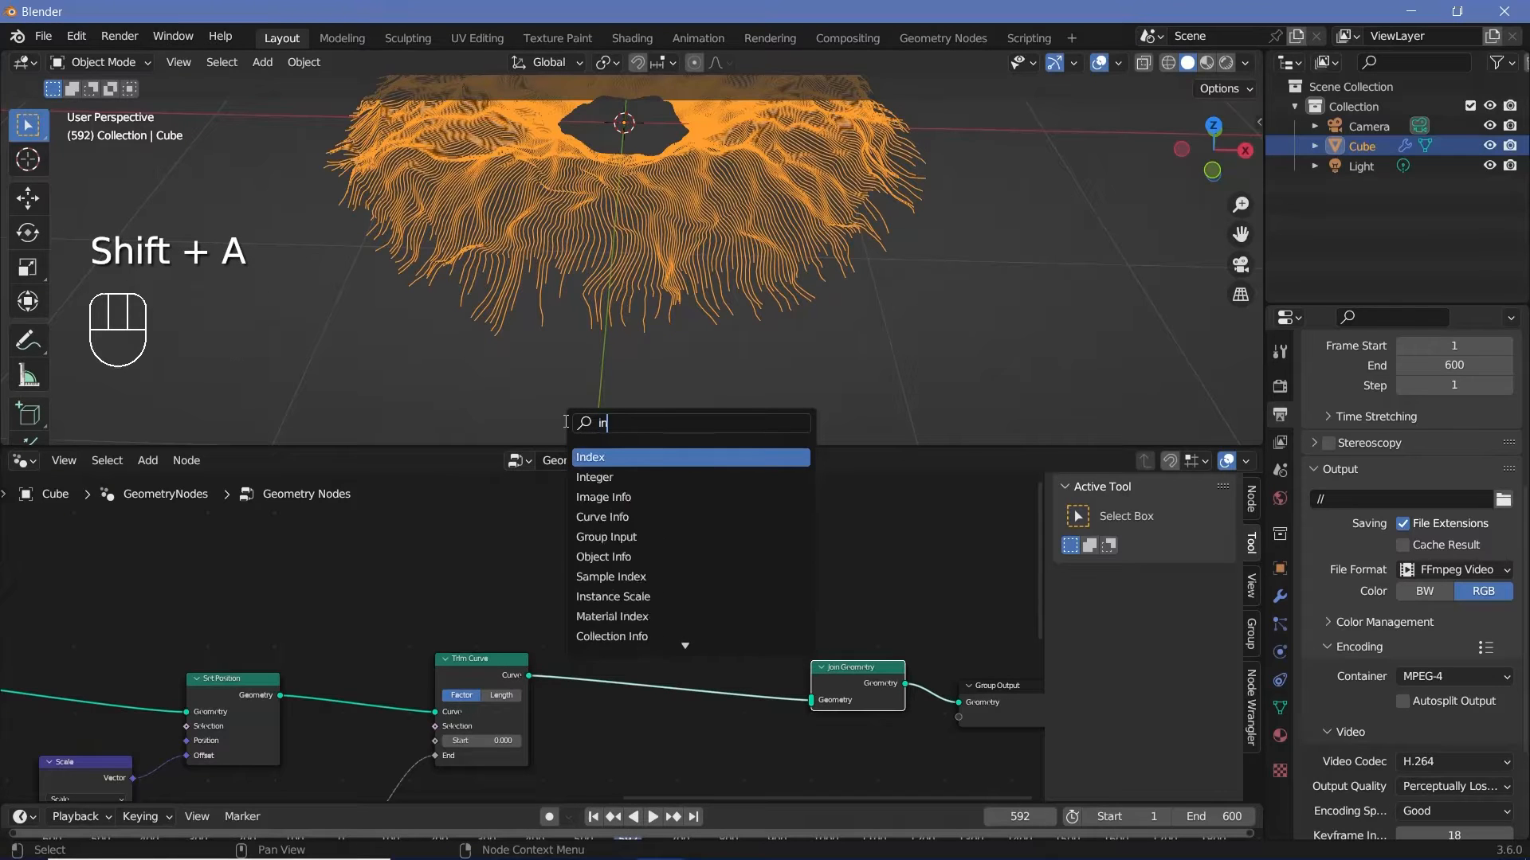
key("Return")
left_click(601, 436)
middle_click_drag(546, 600, 624, 663)
left_click_drag(713, 560, 736, 533)
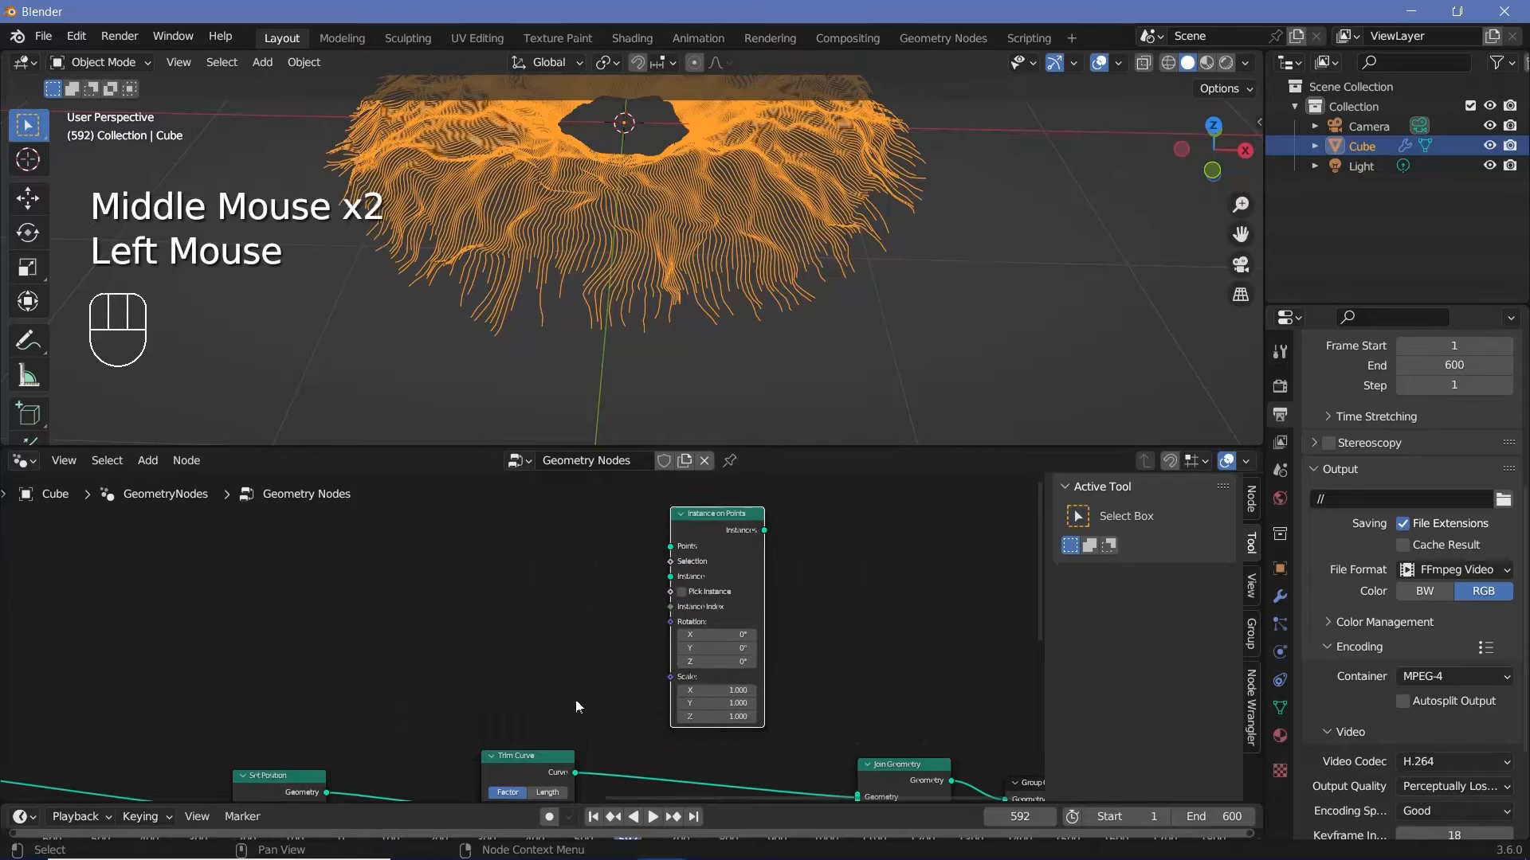
middle_click_drag(577, 751, 554, 685)
left_click_drag(552, 706, 644, 593)
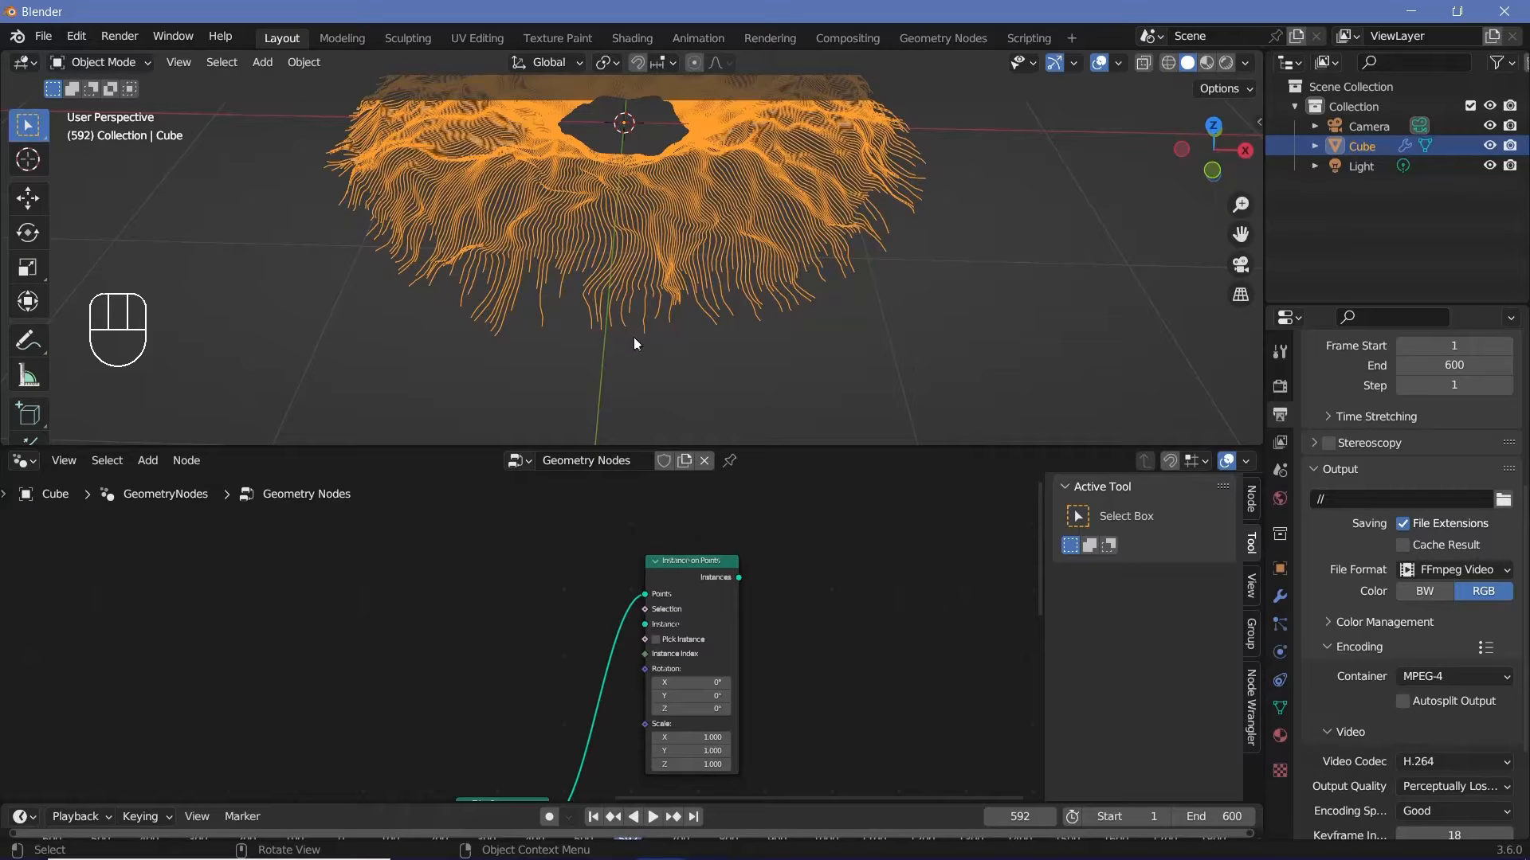
- Add an Endpoint Selection node and connect it to the Selection input of the new Instance on Points node
scroll(511, 562, "up", 2)
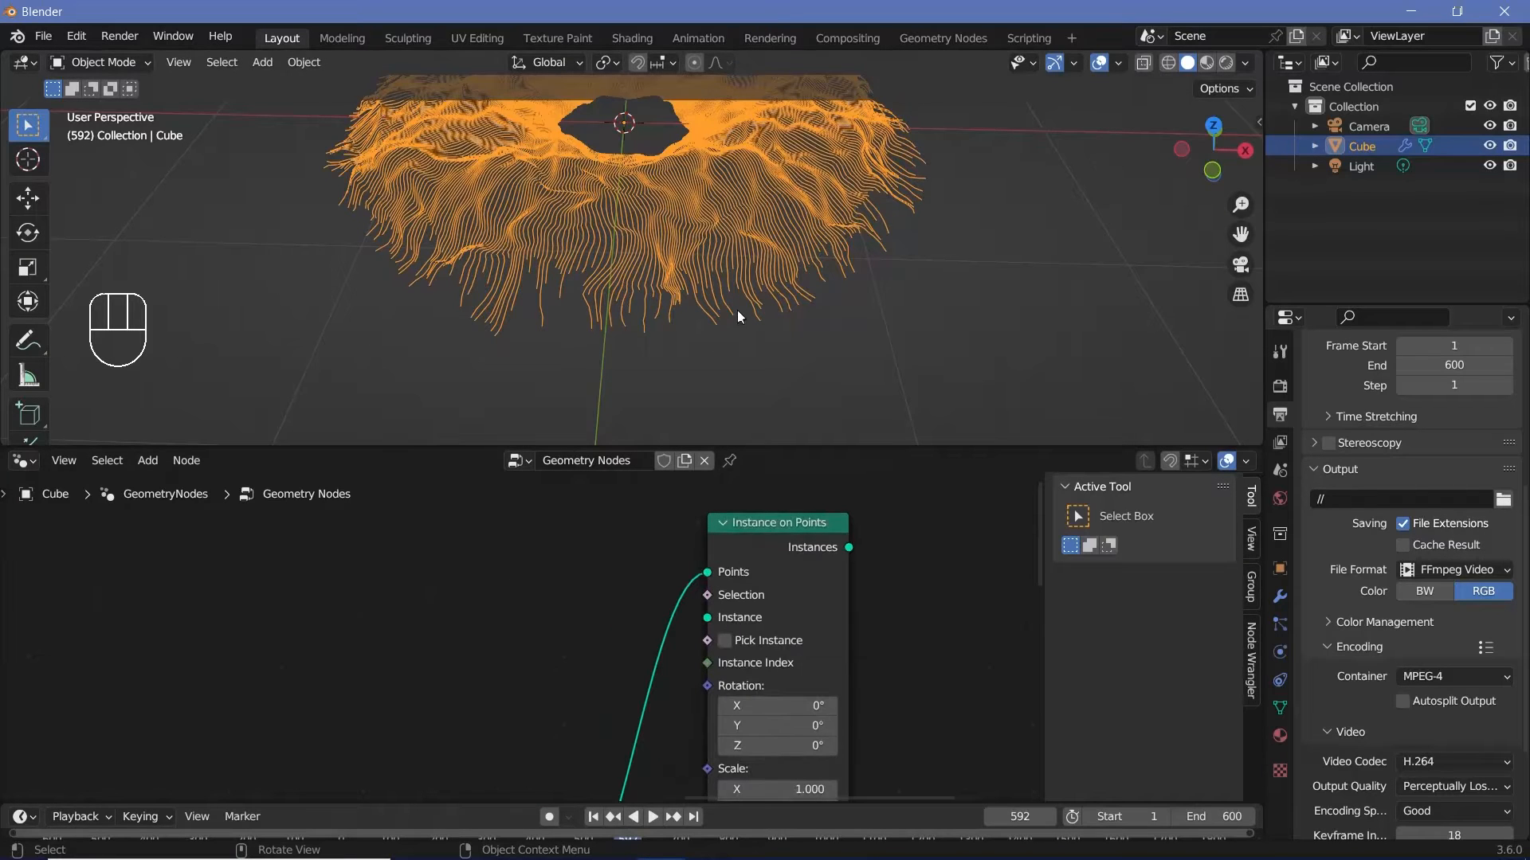
key("shift+a")
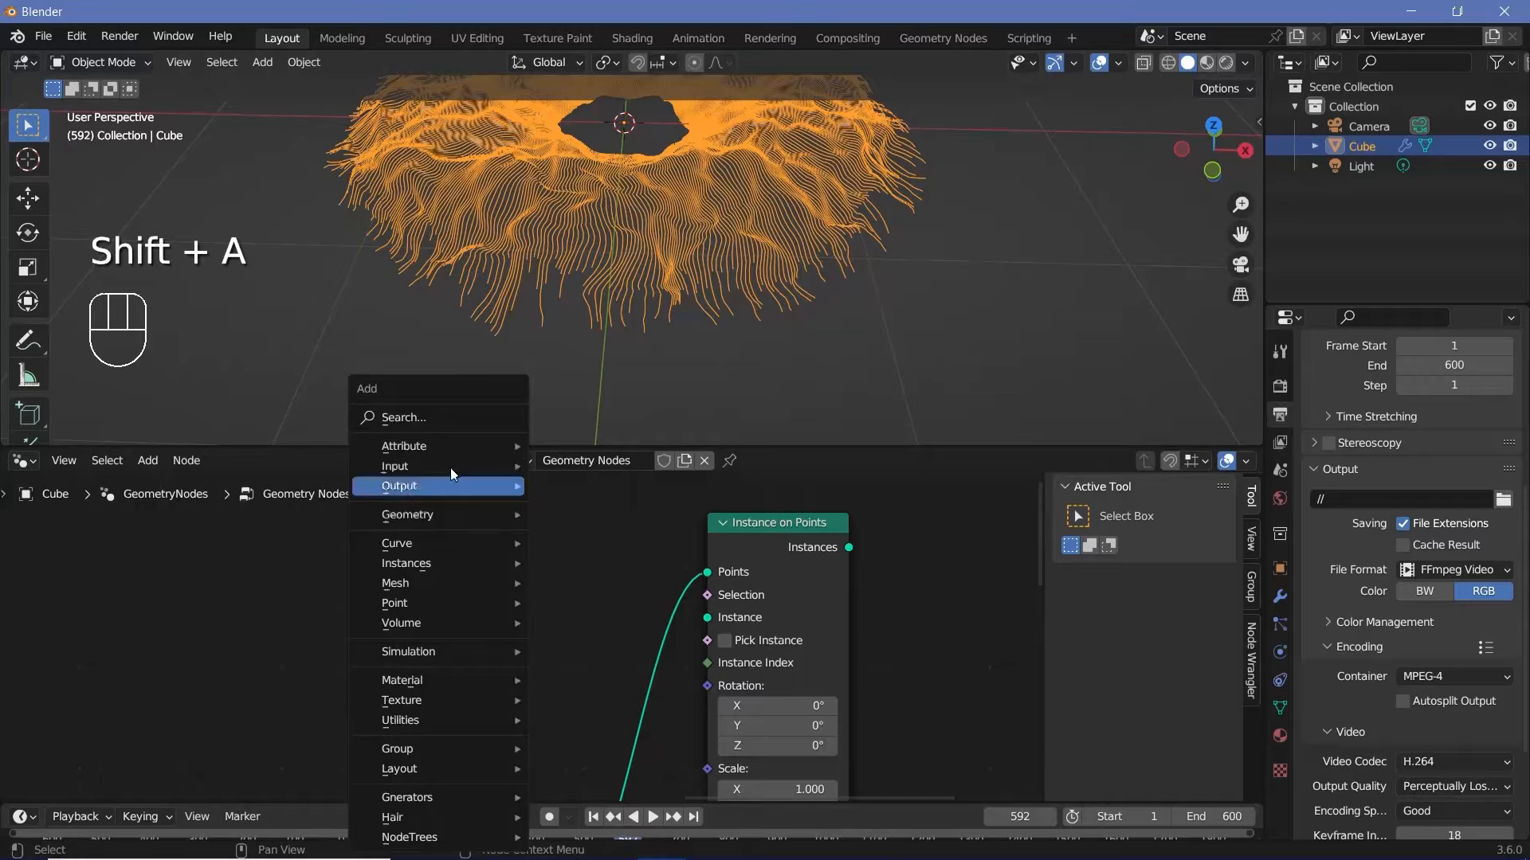
left_click(440, 413)
type("ens")
left_click(496, 449)
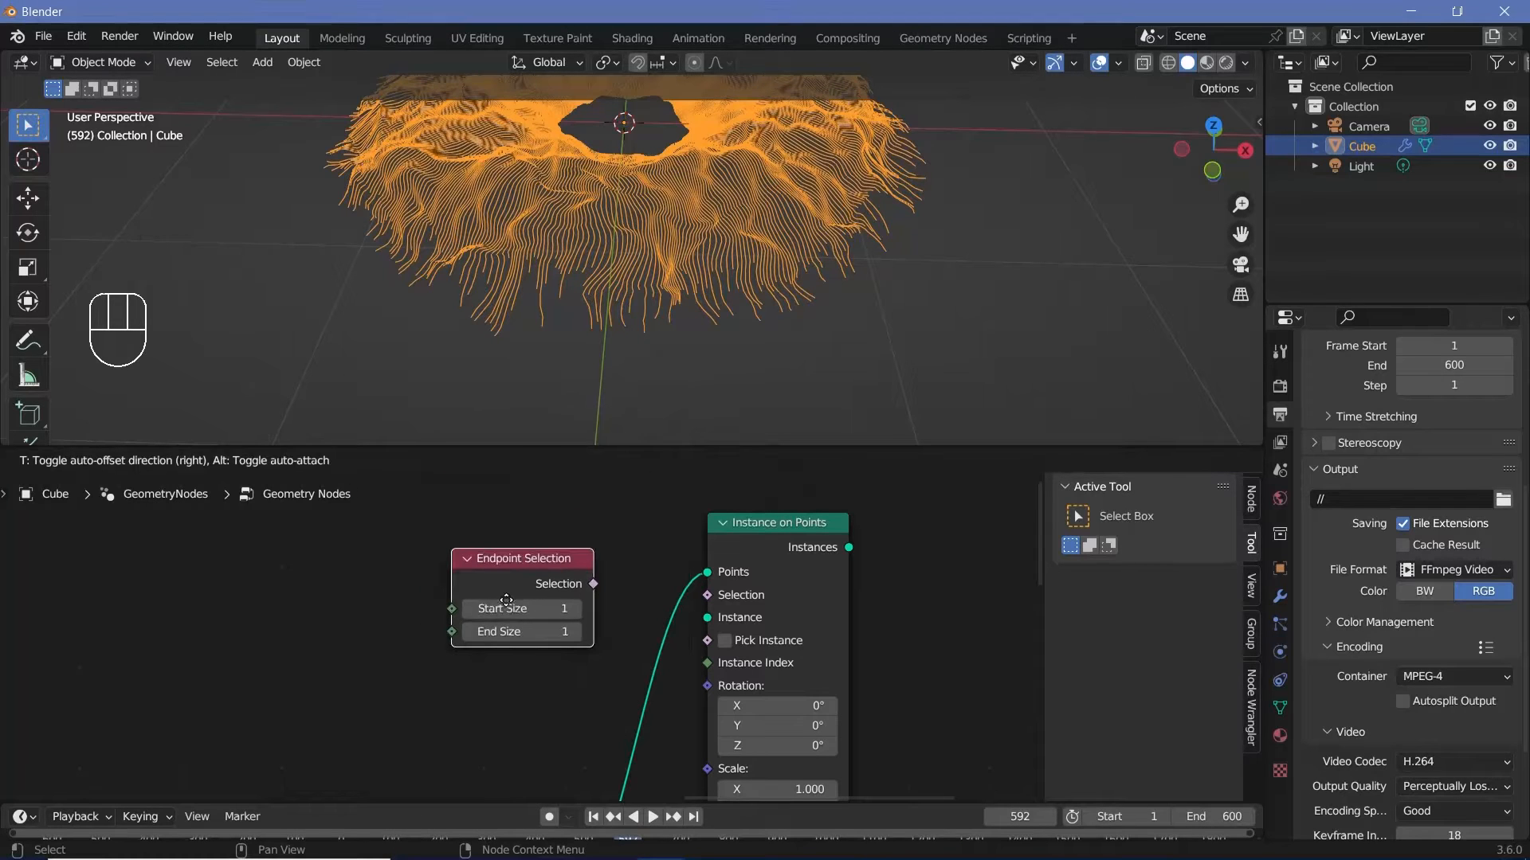
left_click(507, 599)
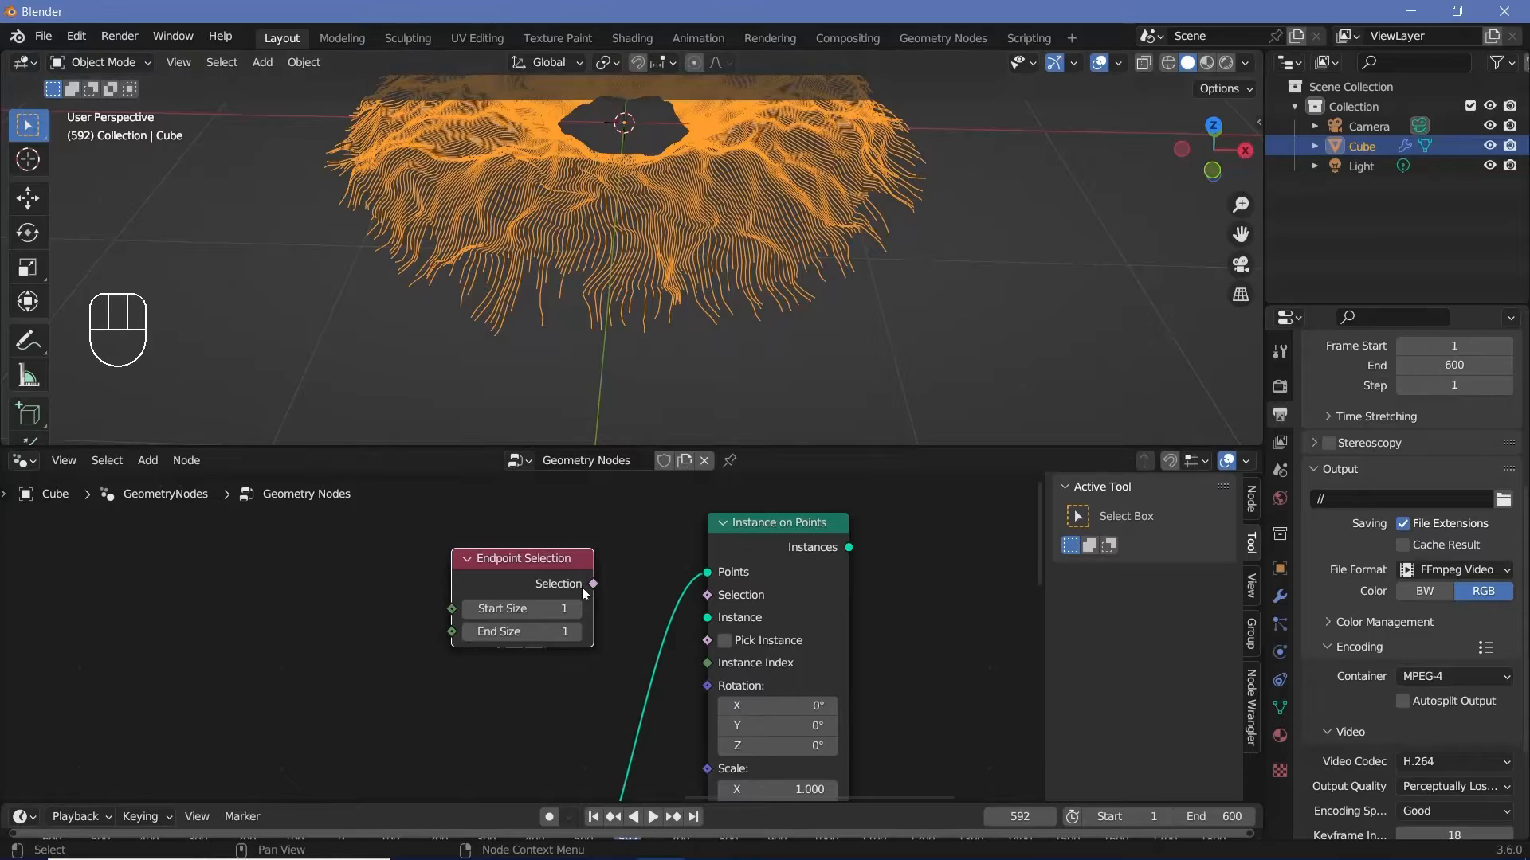
left_click_drag(594, 584, 707, 595)
left_click_drag(507, 558, 460, 536)
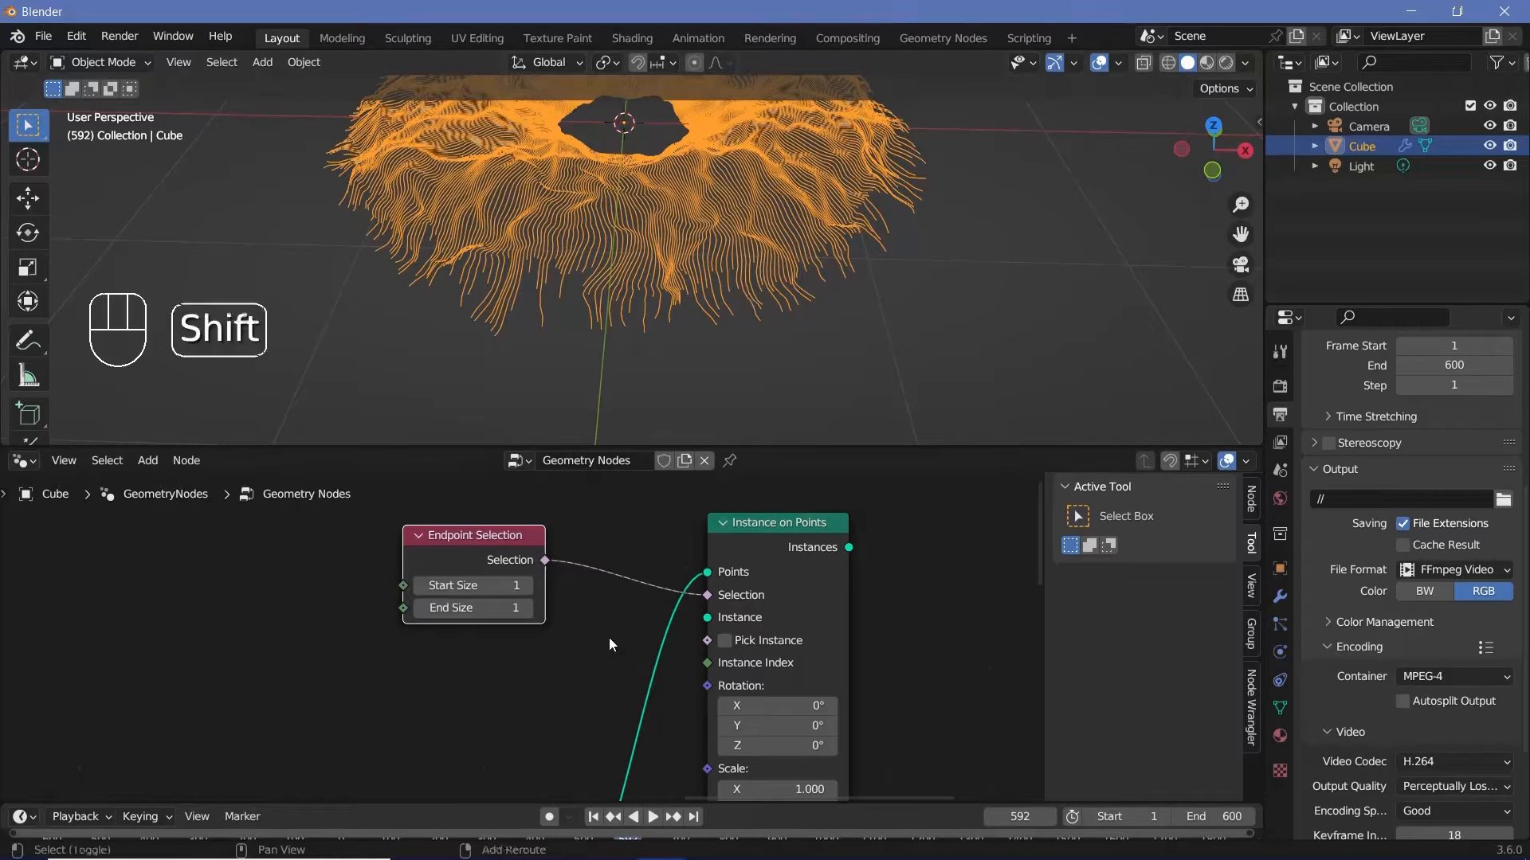
- Add an Ico Sphere node below the Endpoint Selection node
key("shift+a")
left_click(542, 419)
type("inco")
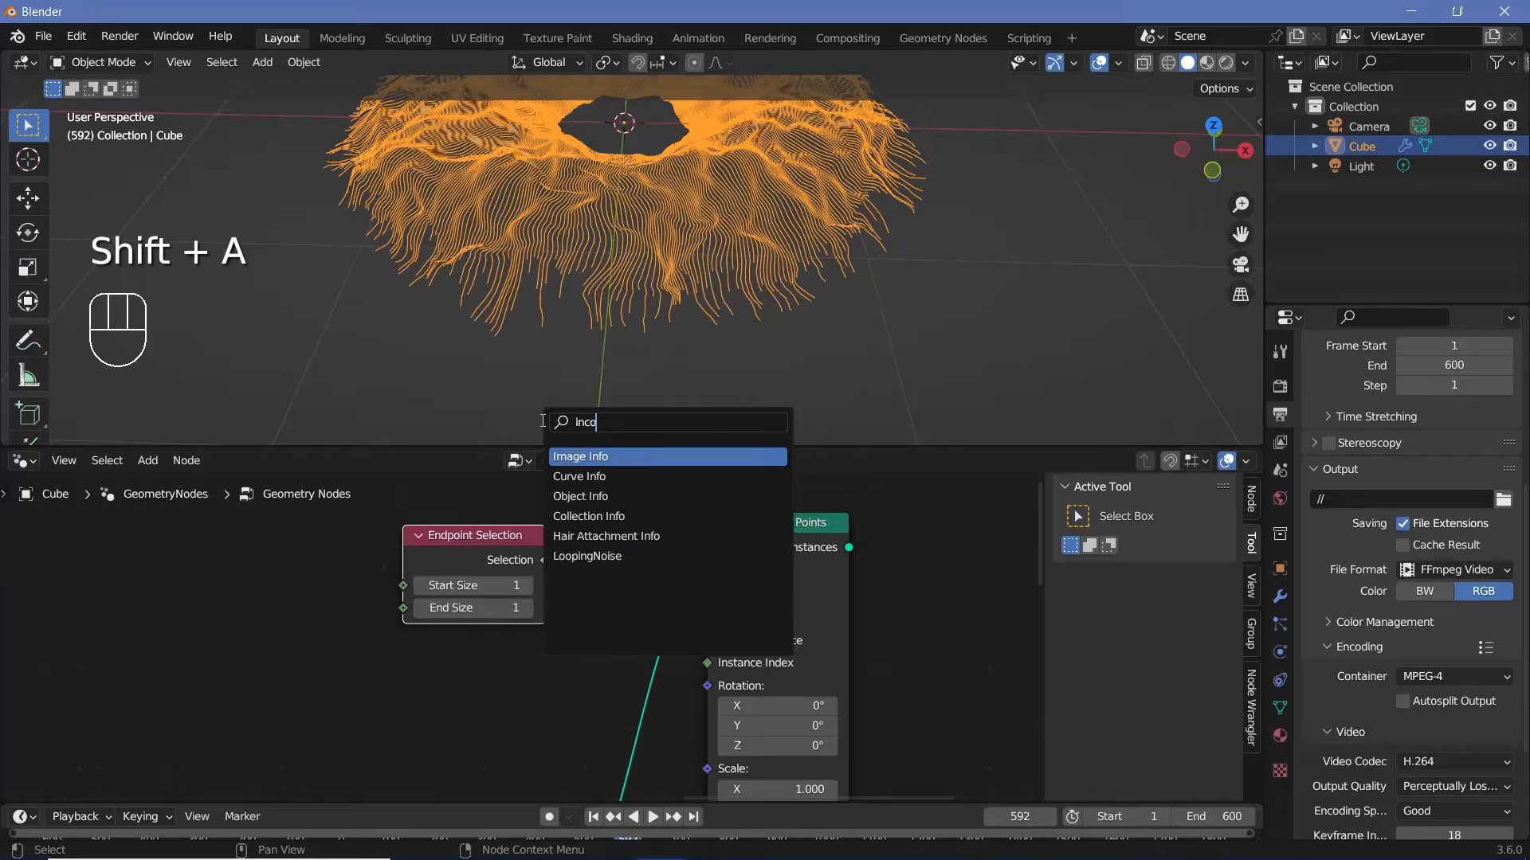
key("BackSpace")
key("BackSpace")
key("BackSpace")
type("c")
key("Return")
left_click(409, 636)
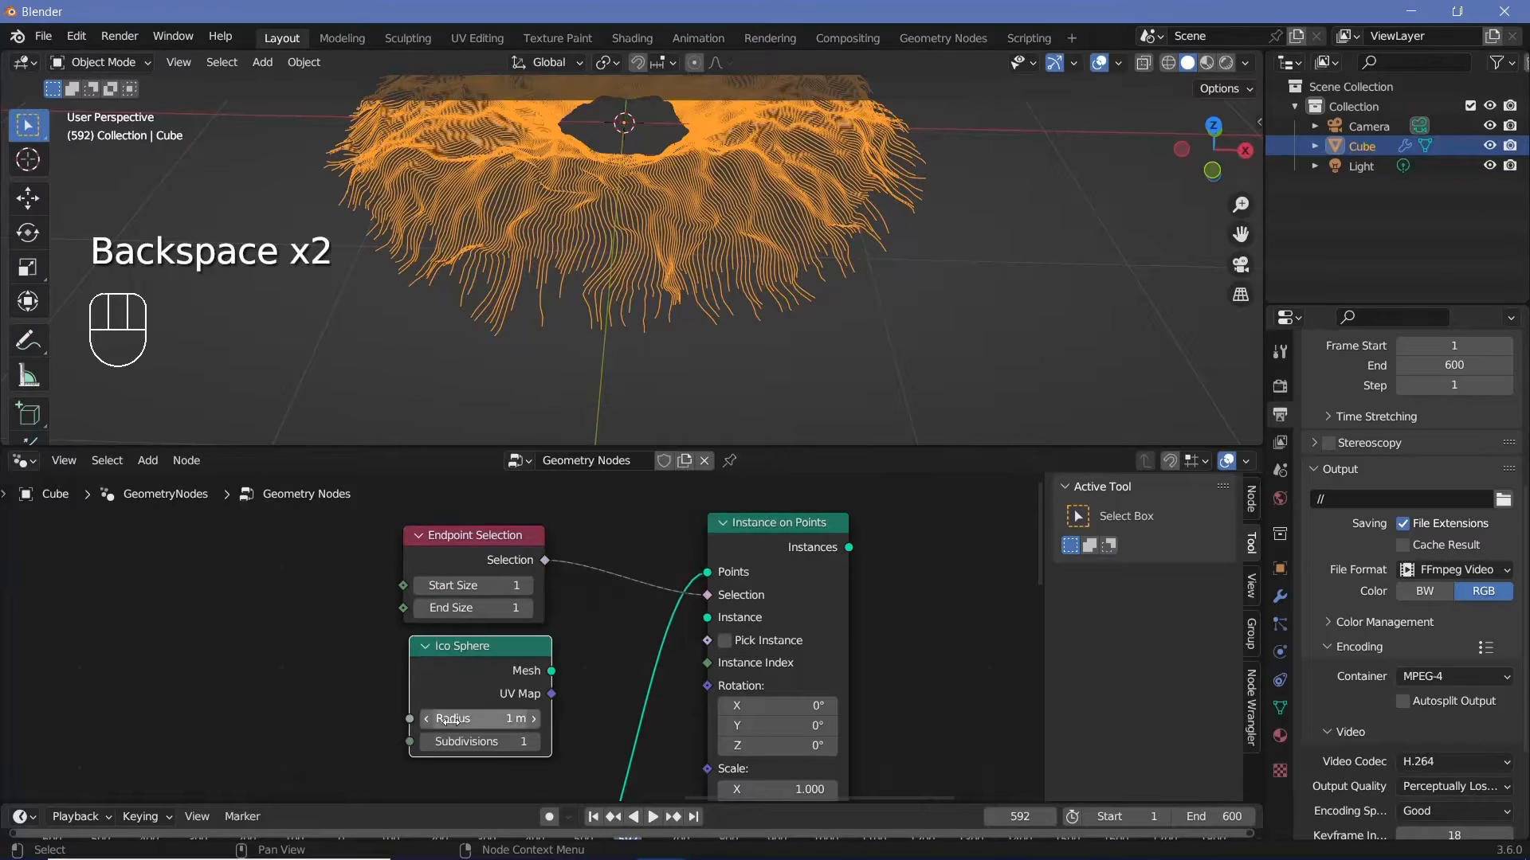
- Set the Ico Sphere's radius to 0.005 m and its subdivisions to 2
left_click(452, 724)
type("0.005")
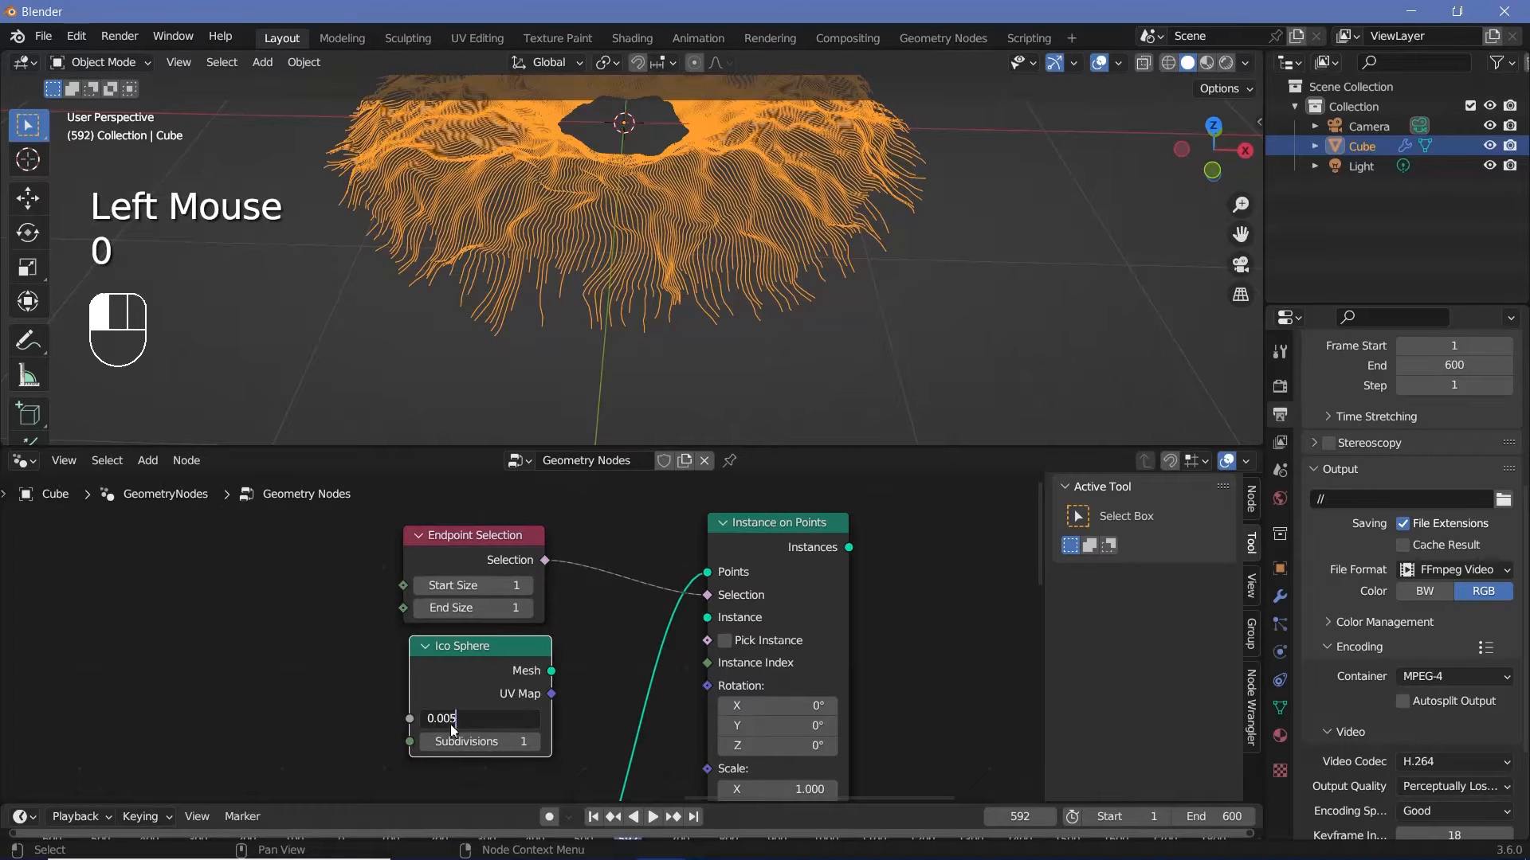
key("Return")
left_click(532, 741)
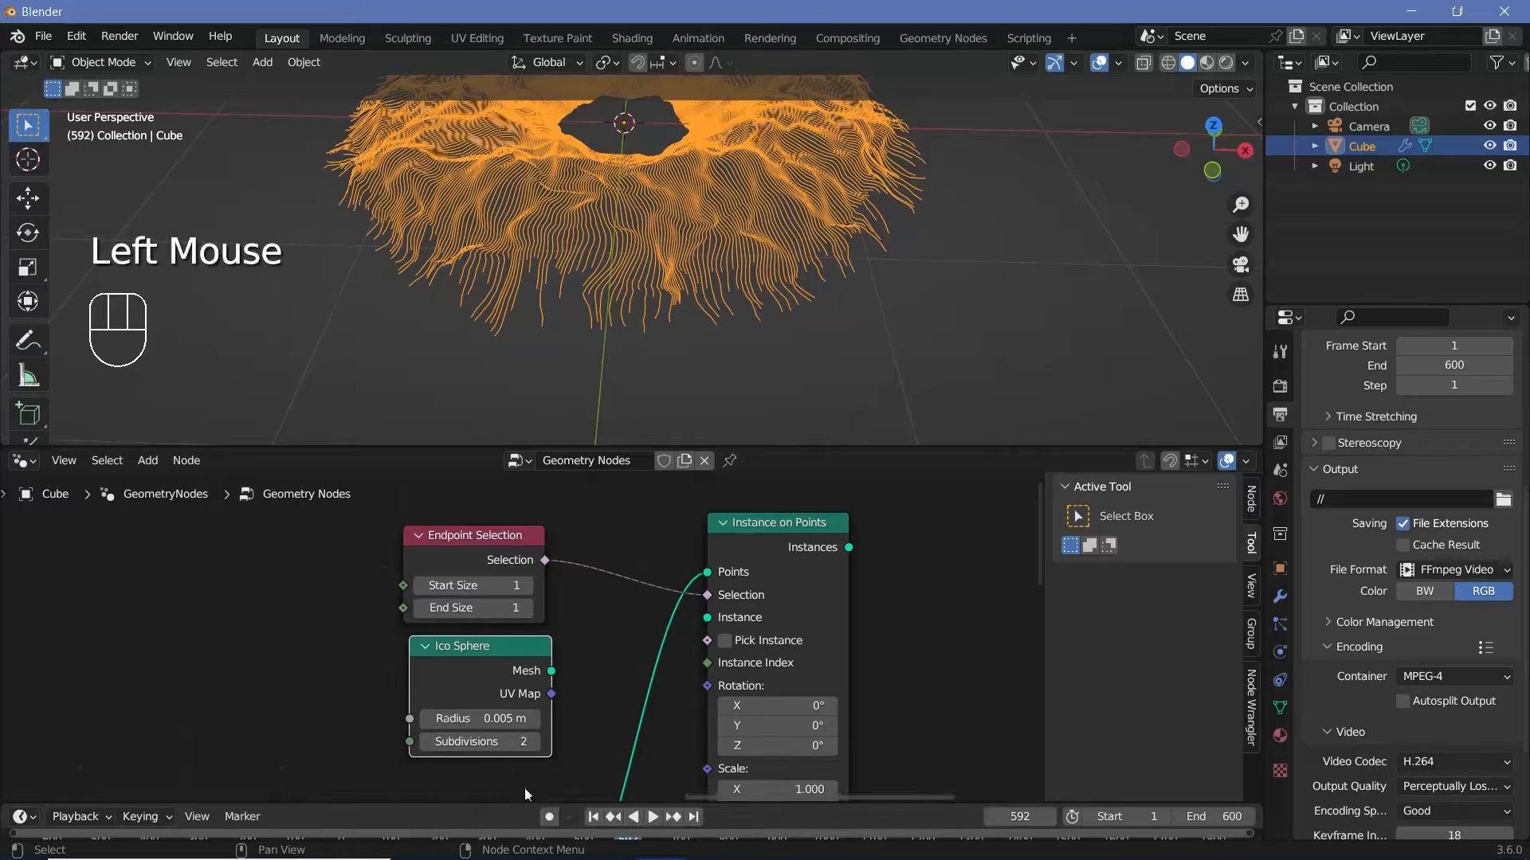
- Add a Set Shade Smooth node after the Ico Sphere's Mesh output and connect it to the Instance input of Instance on Points
left_click_drag(486, 663, 349, 660)
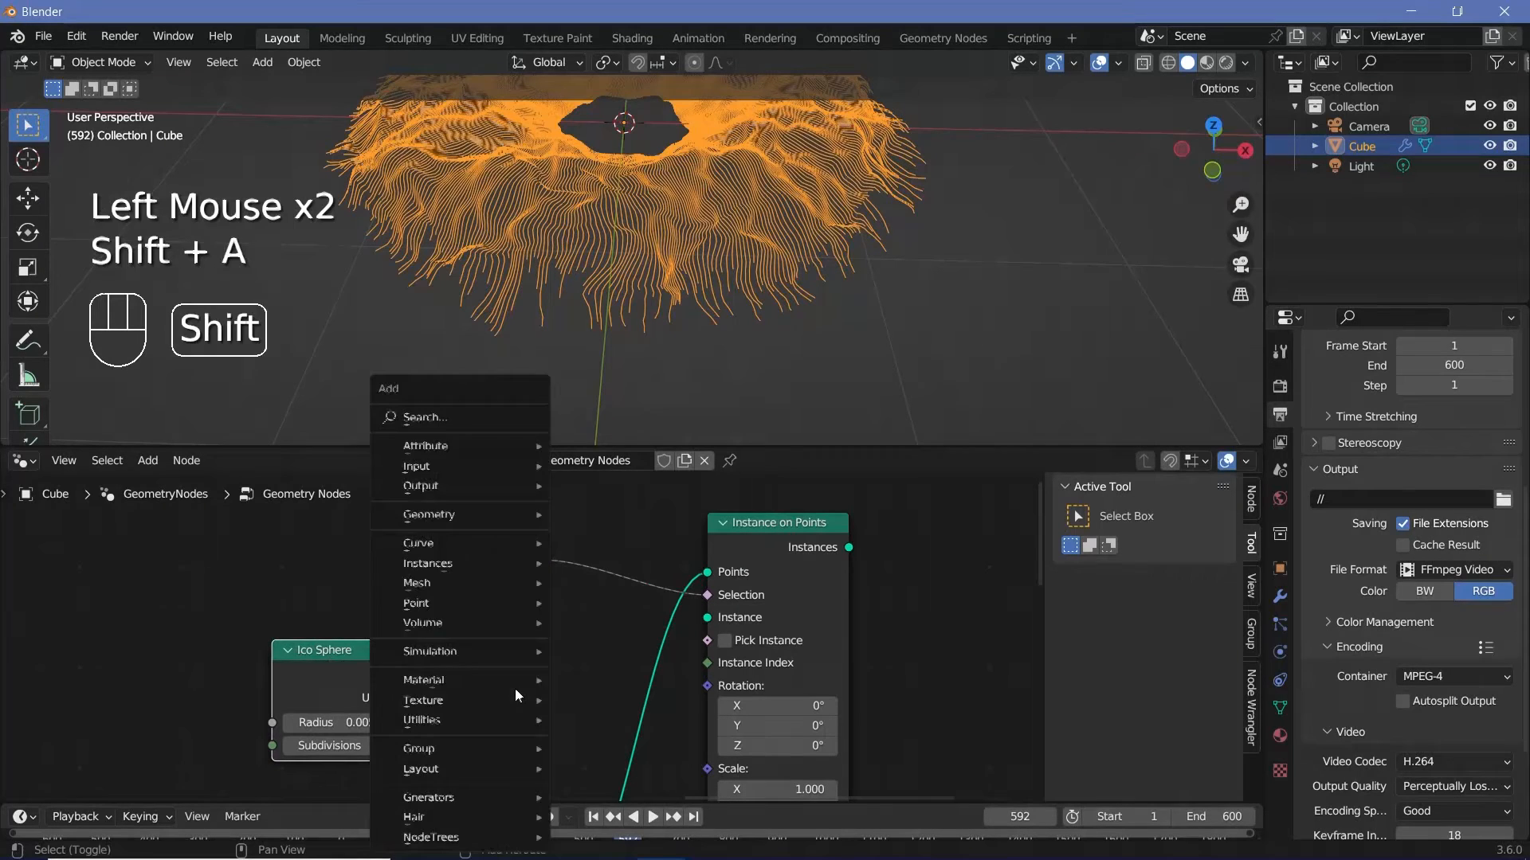
left_click(480, 417)
type("set sha")
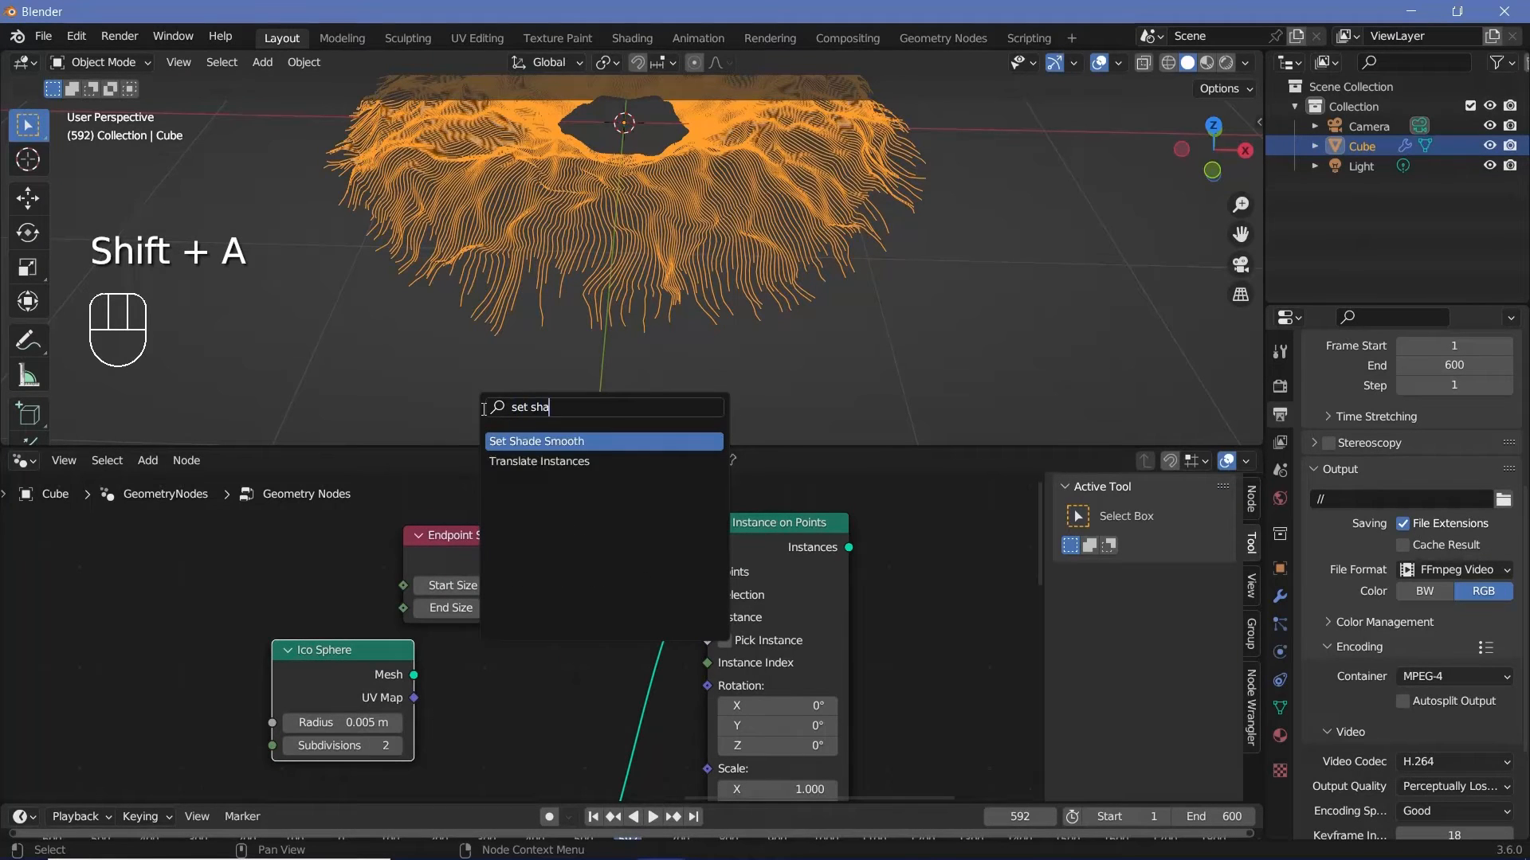
left_click(512, 440)
left_click_drag(415, 677, 451, 698)
left_click_drag(593, 671, 711, 623)
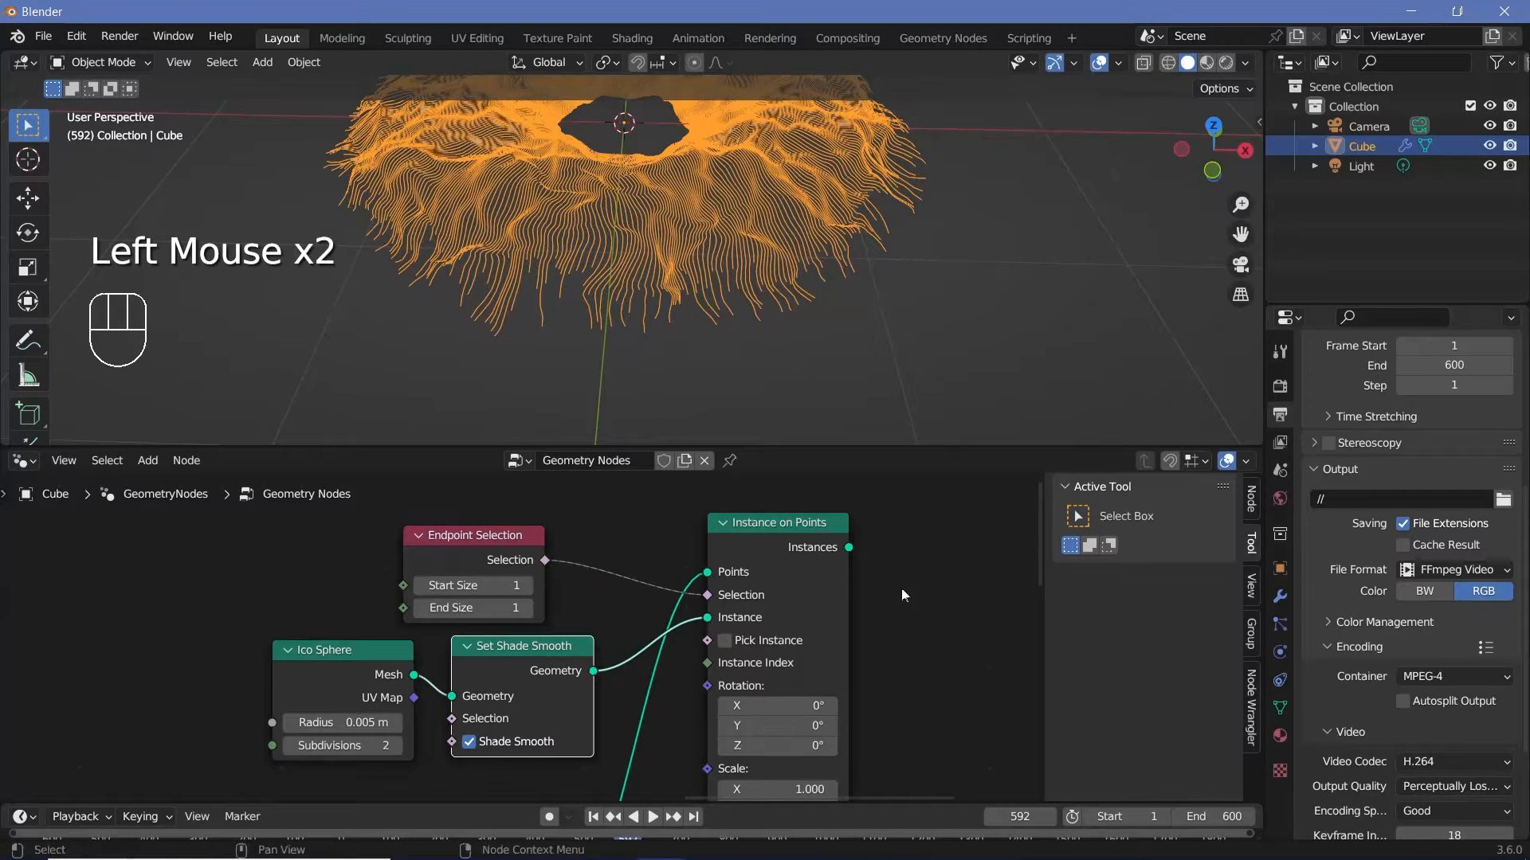
- Connect the Instances output of Instance on Points to the Join Geometry node
middle_click_drag(901, 588, 828, 603, "ctrl")
middle_click_drag(829, 603, 667, 534)
left_click_drag(657, 533, 752, 675)
- Set the Endpoint Selection node's Start Size to 0 so that spheres sit only on the outer curve ends
middle_click_drag(729, 355, 788, 379, "ctrl")
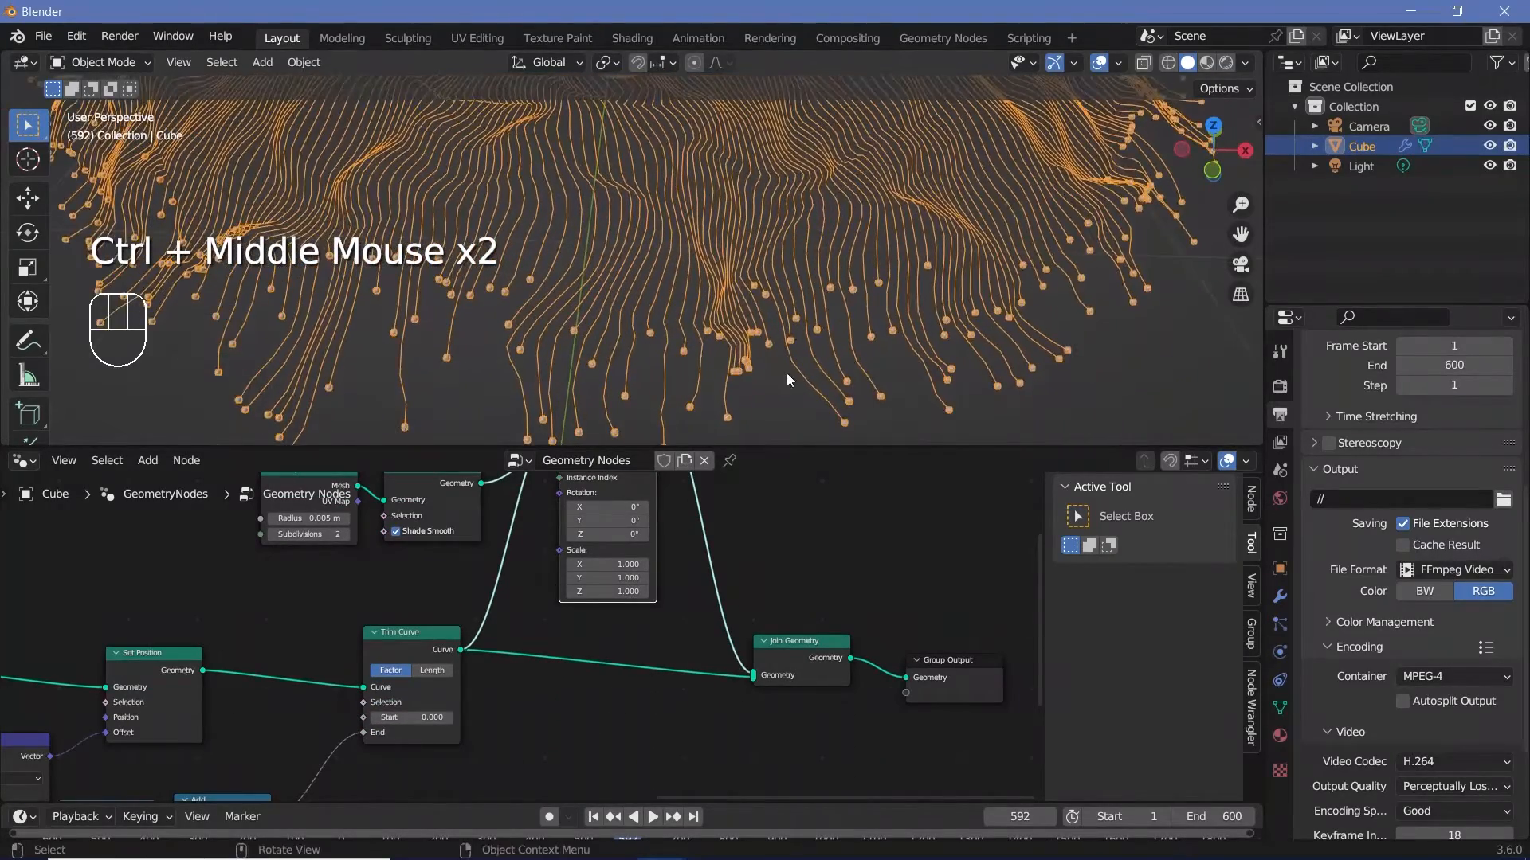
mouse_move(703, 209)
middle_mouse_down("shift")
mouse_move(714, 302)
mouse_move(707, 191)
middle_mouse_up("shift")
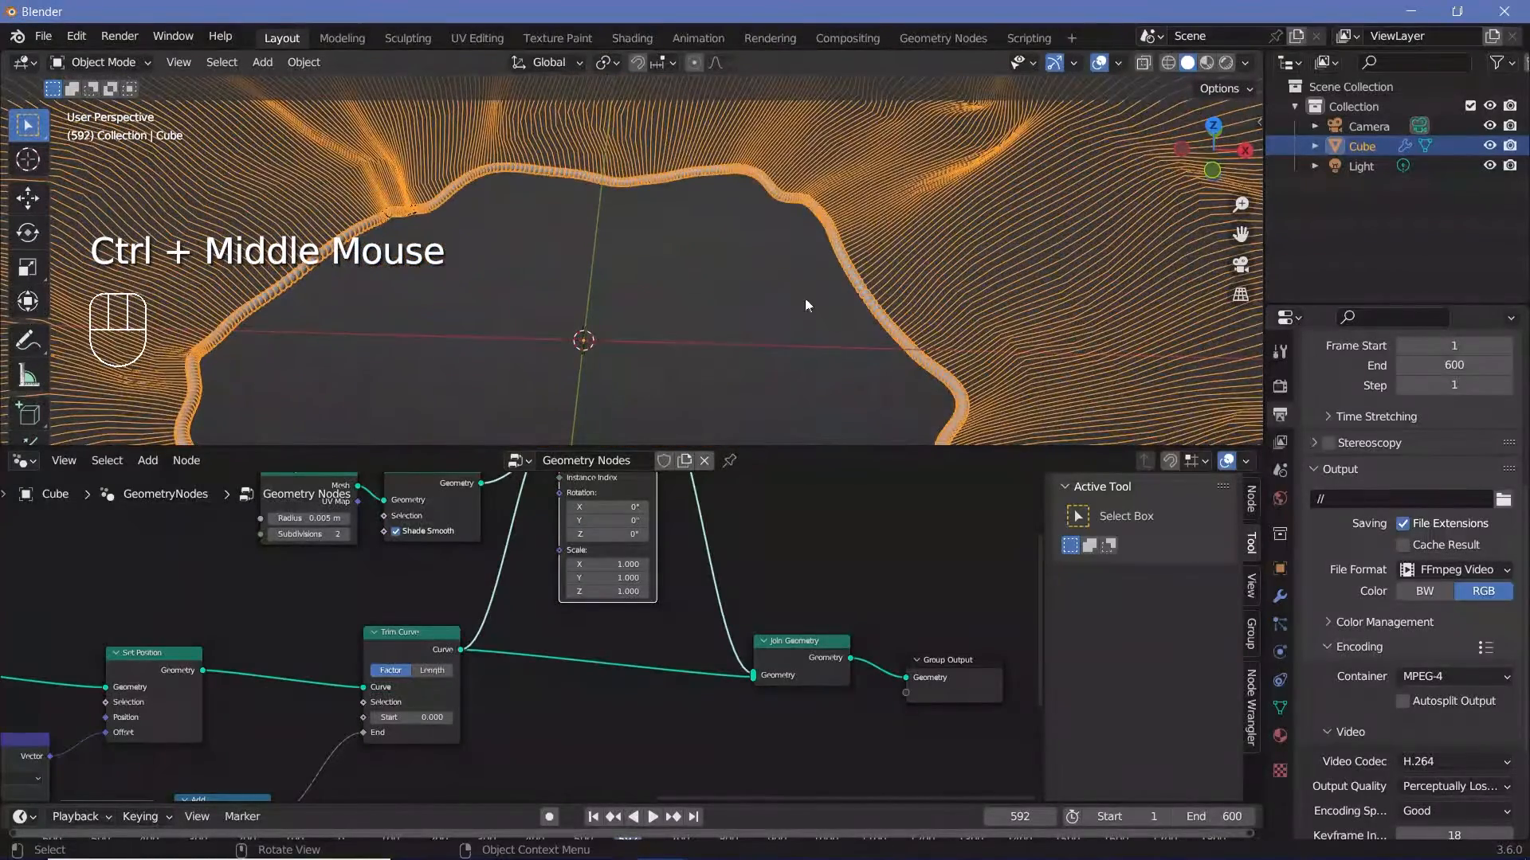
middle_click_drag(435, 574, 422, 580)
middle_click_drag(422, 580, 405, 585)
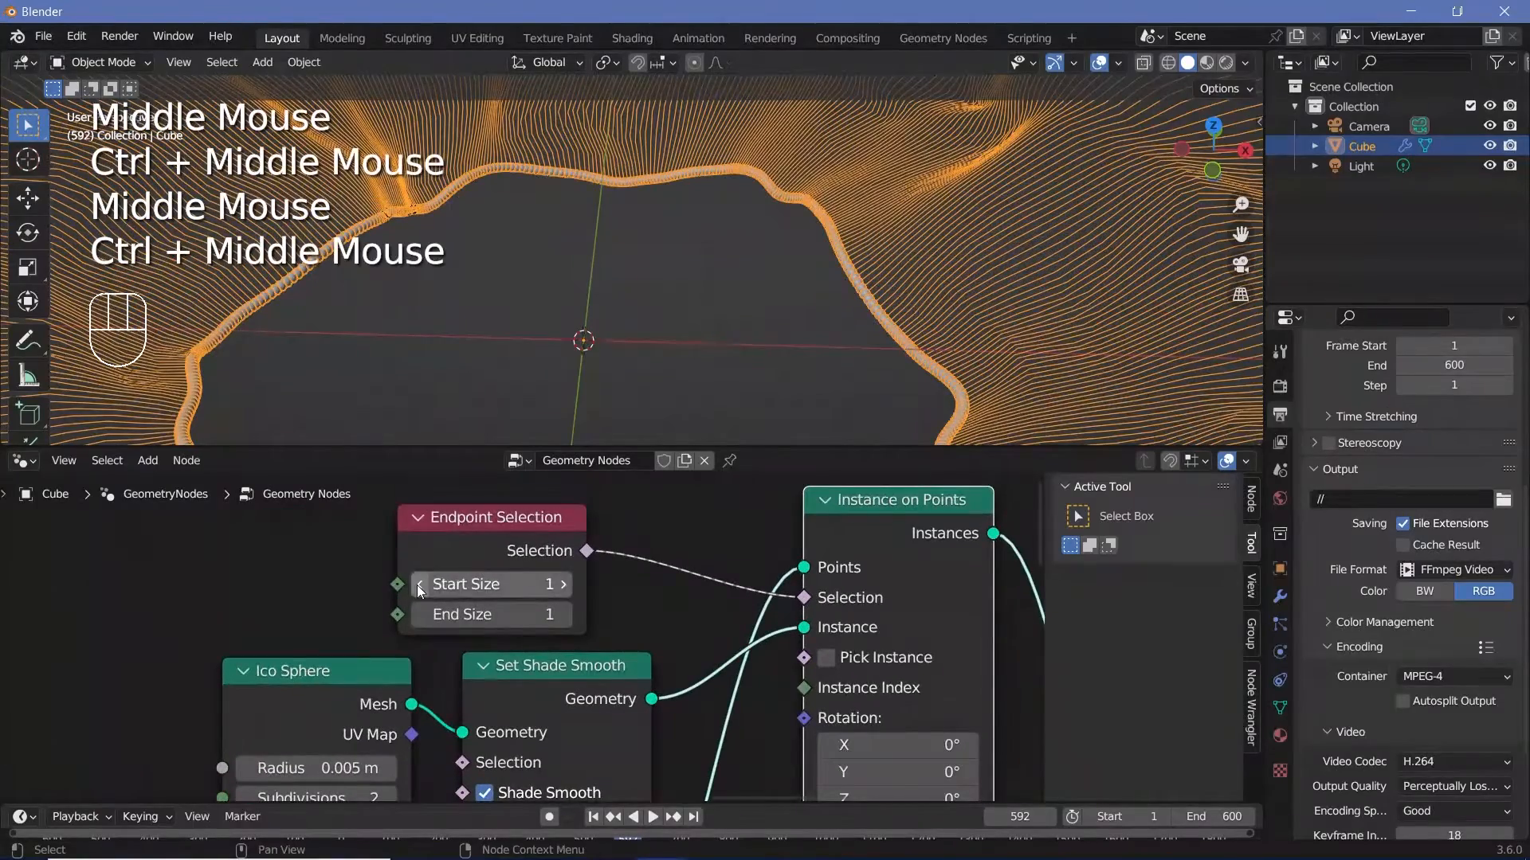
left_click(417, 585)
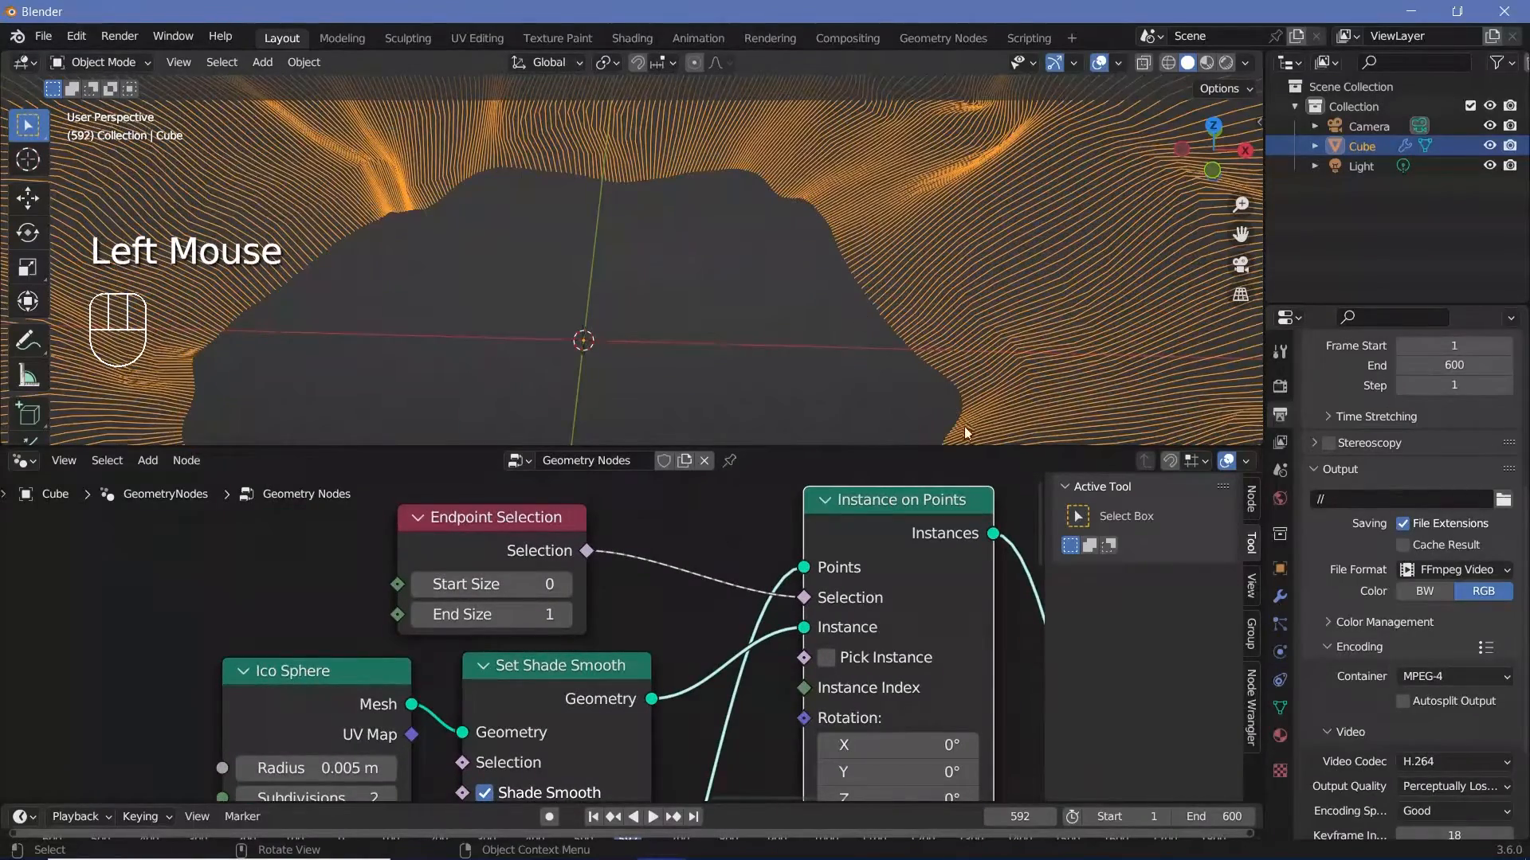
- Enlarge the timeline area and scrub through the early growth of the curves to frame 137
middle_click_drag(791, 245, 624, 430, "ctrl")
middle_click_drag(905, 279, 823, 265, "shift")
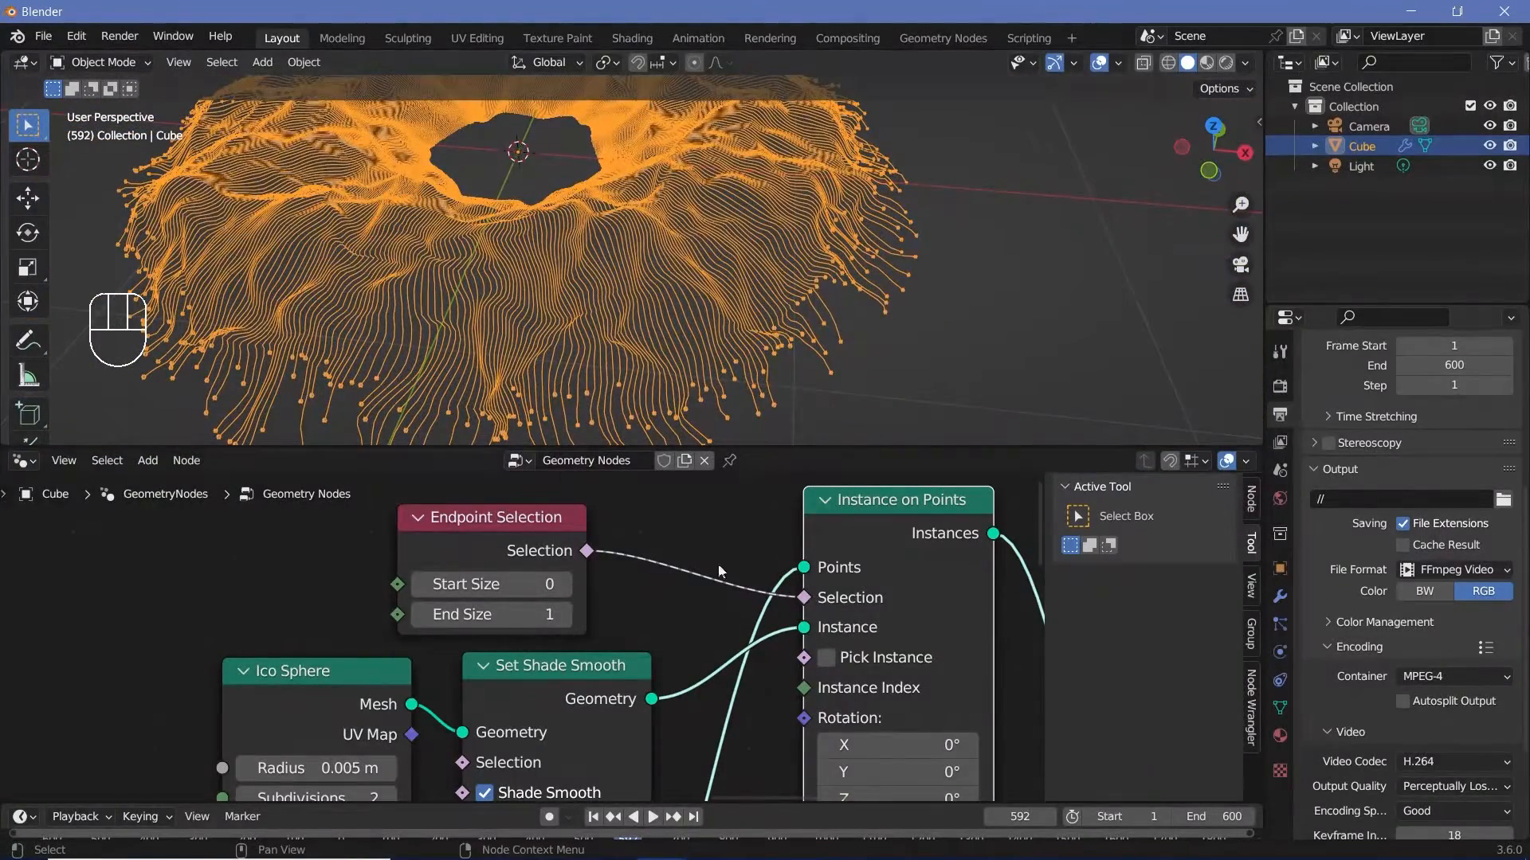
left_click_drag(723, 803, 725, 714)
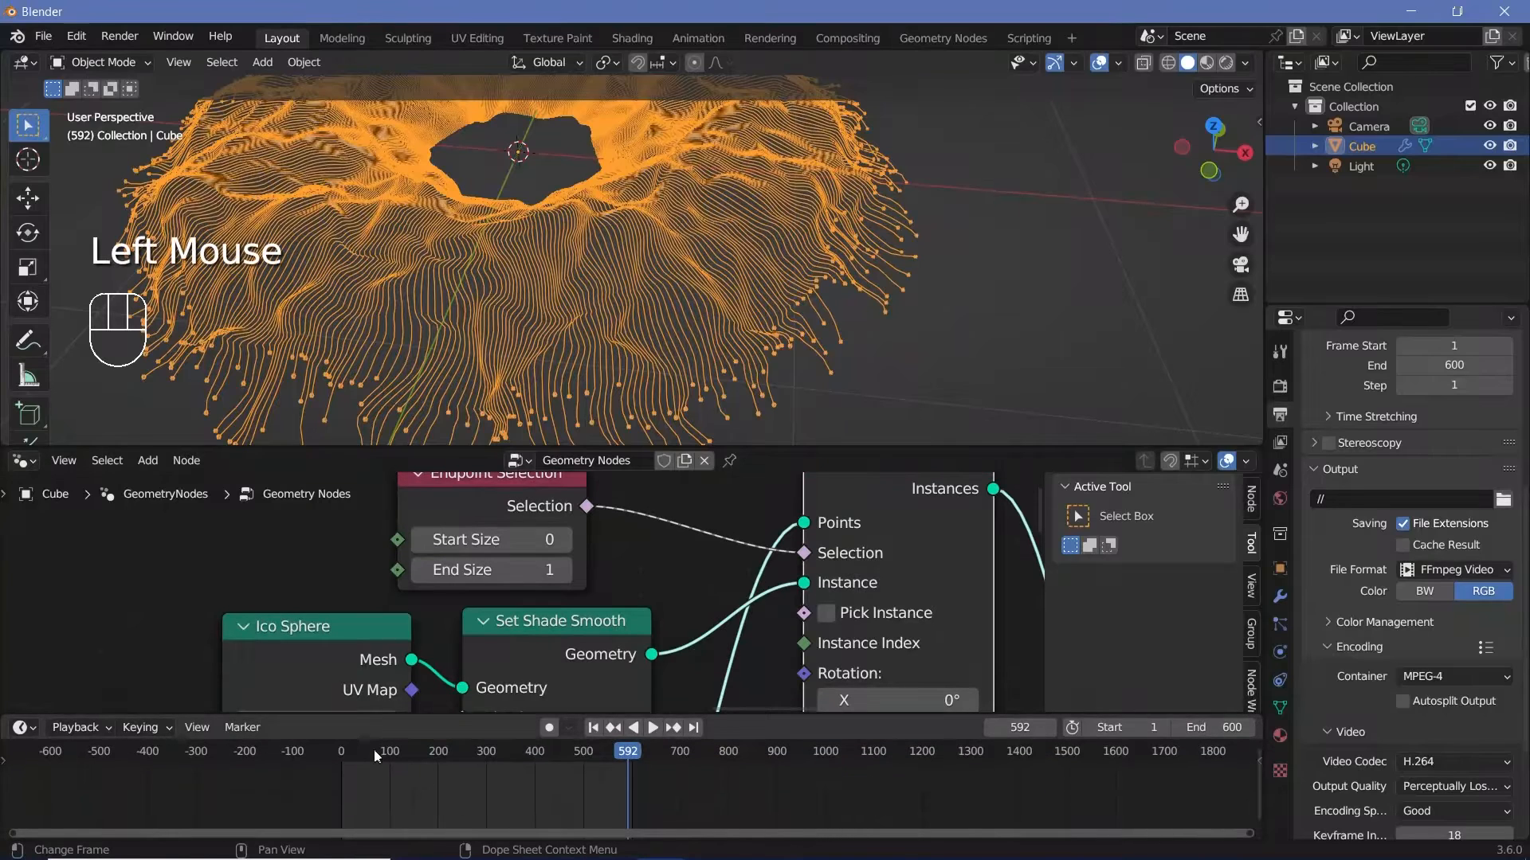
left_click_drag(368, 753, 358, 755)
middle_click_drag(590, 232, 668, 217, "ctrl")
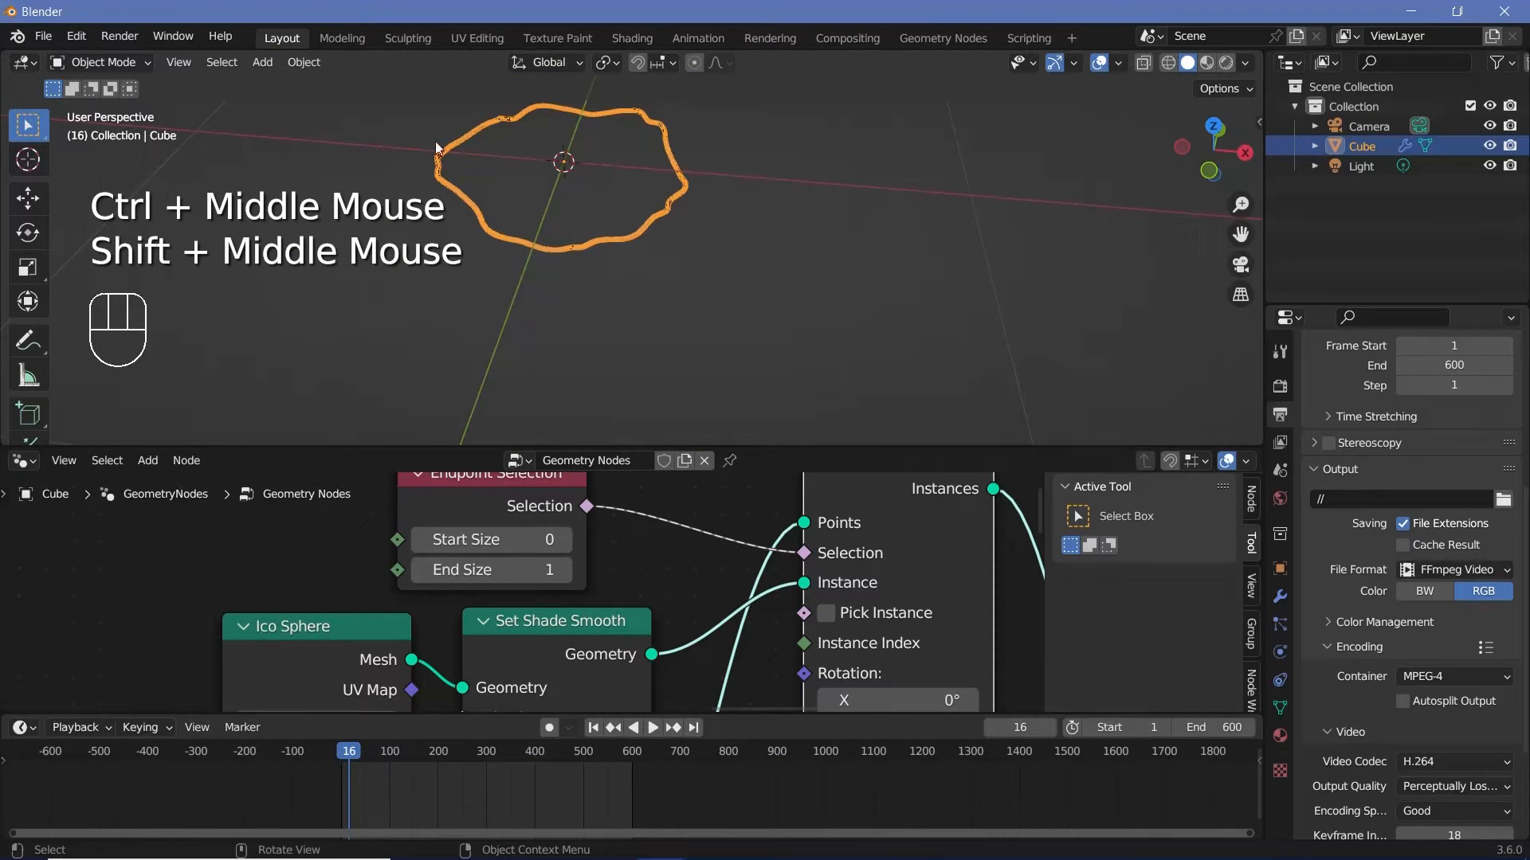
left_click_drag(352, 752, 407, 776)
- Move the Endpoint Selection node up and away from Instance on Points and add a Spline Length node below it
middle_click_drag(478, 570, 668, 543)
left_click_drag(660, 655, 457, 509)
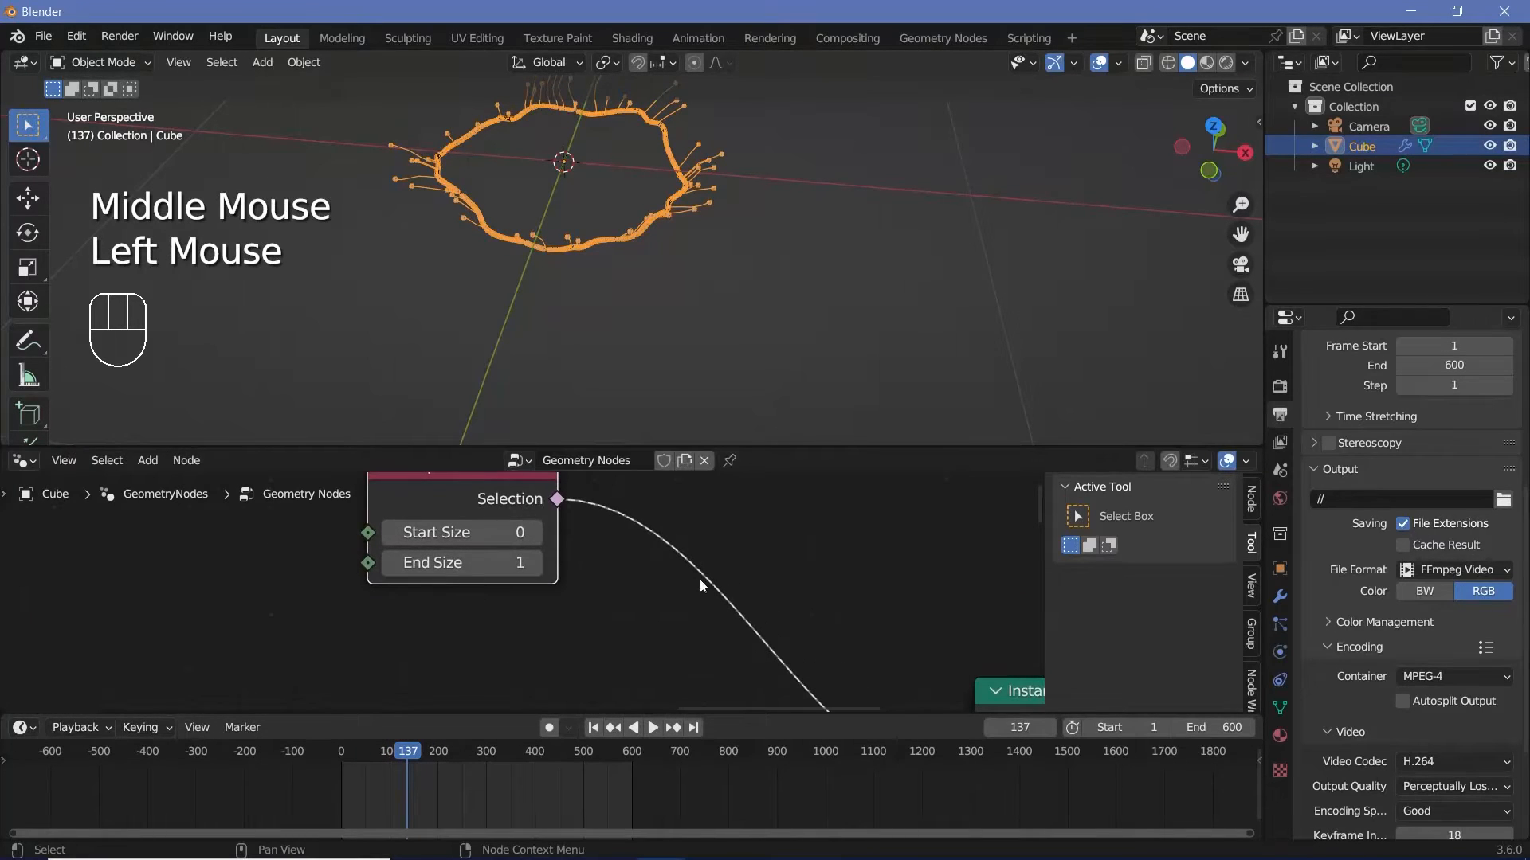
middle_click_drag(700, 580, 624, 643, "ctrl")
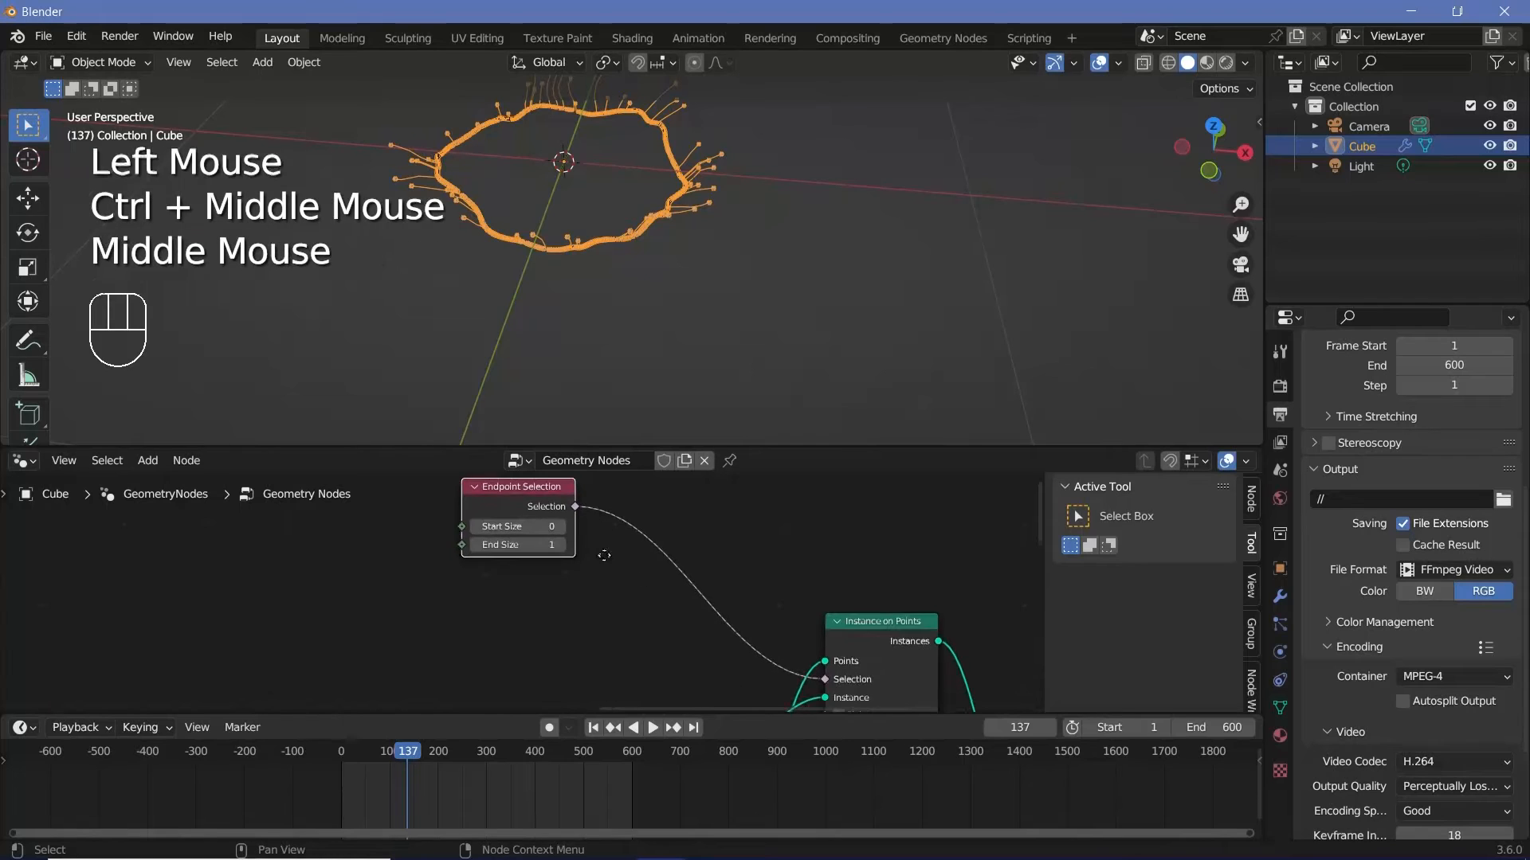
middle_click_drag(604, 556, 624, 537)
key("shift+a")
left_click(572, 422)
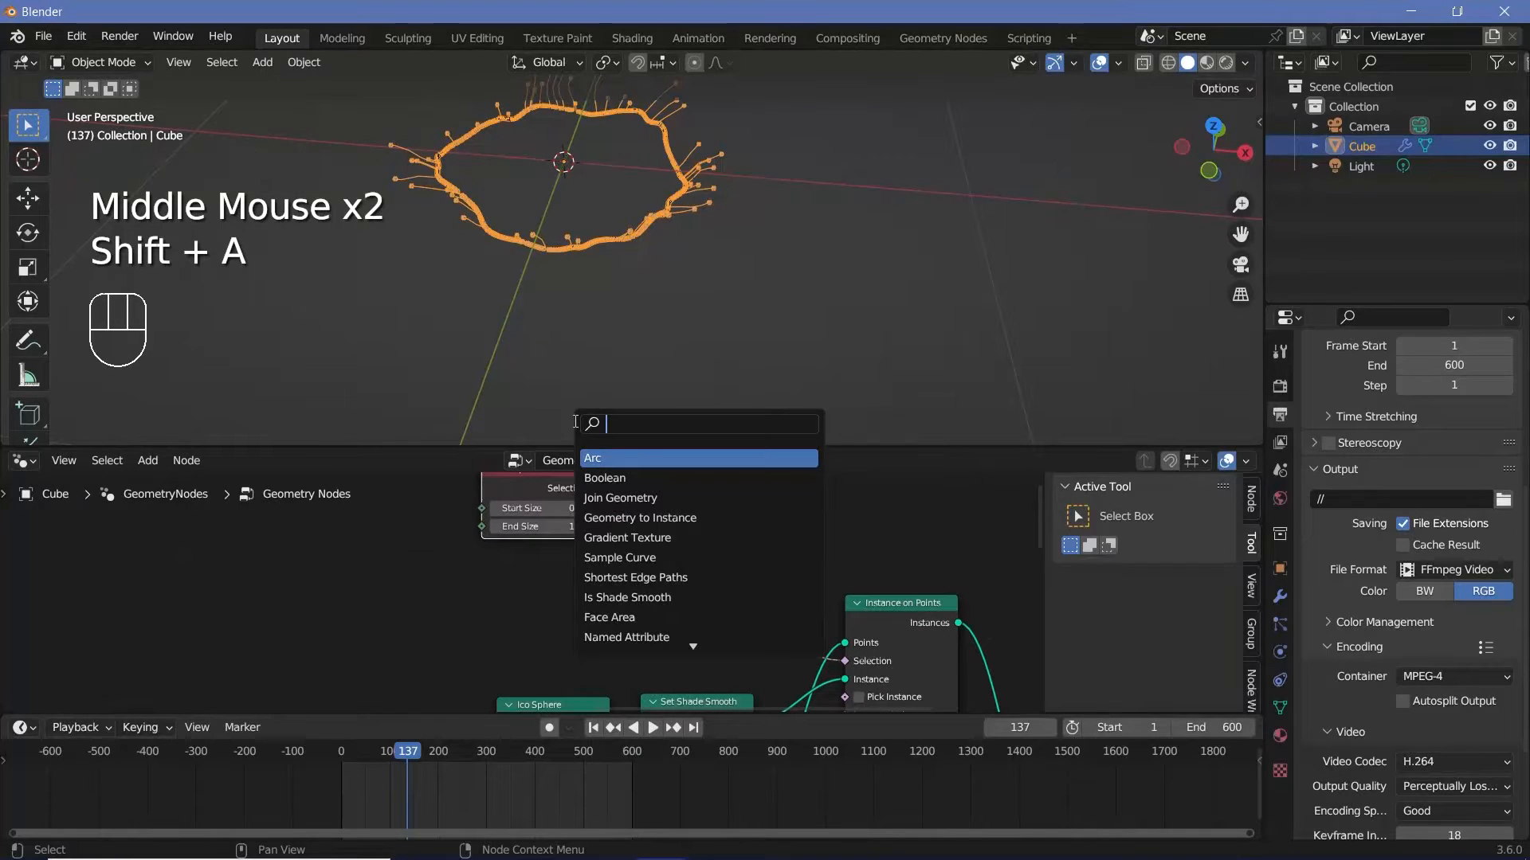
type("spline")
key("Return")
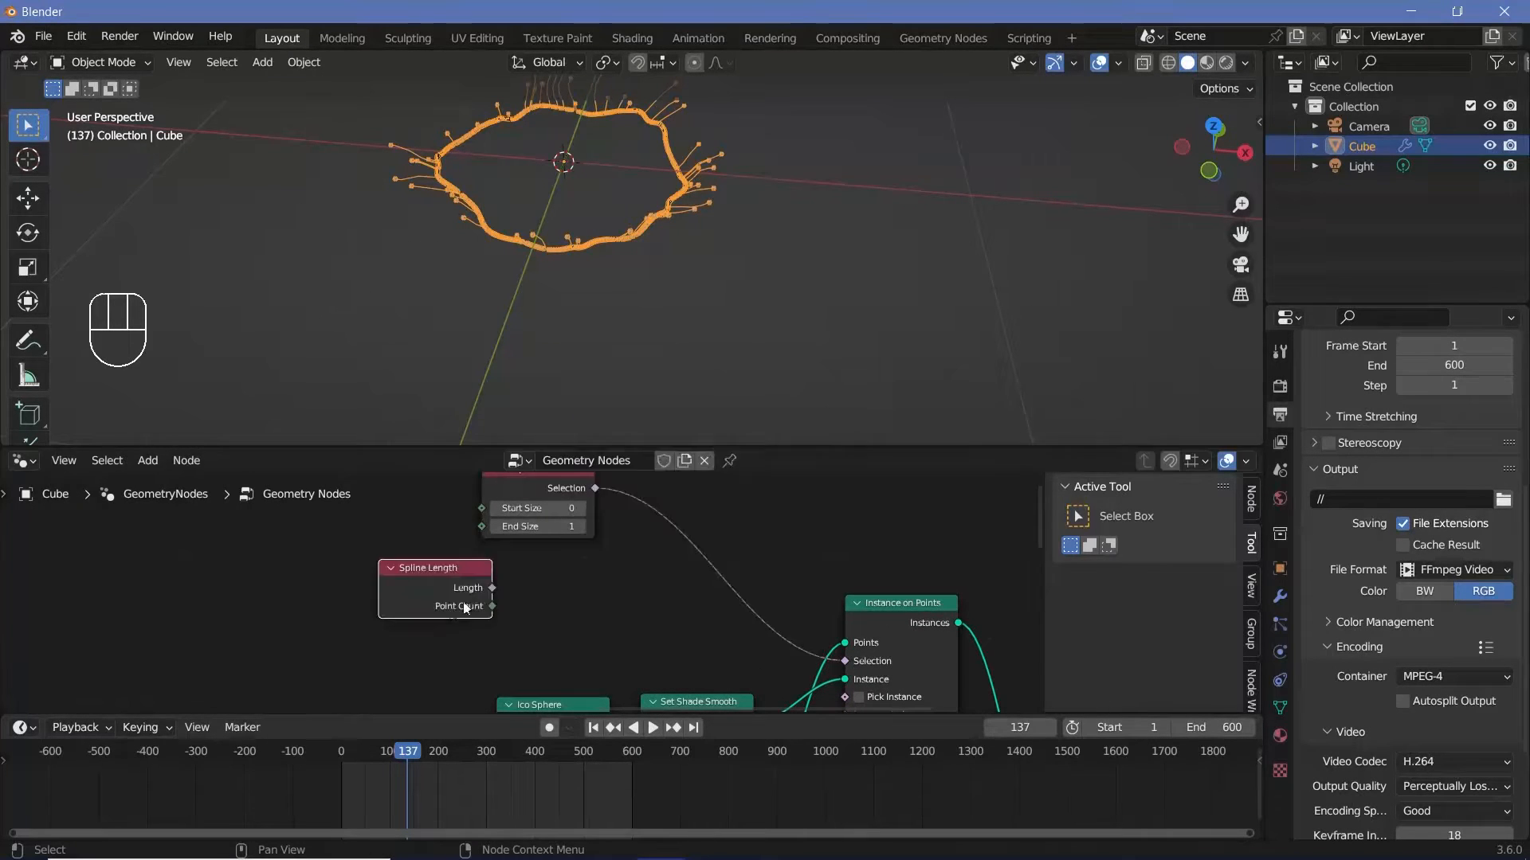
- Add a Greater Than compare node, connect Spline Length's Length output to its A input and set B to 0.1
key("shift+a")
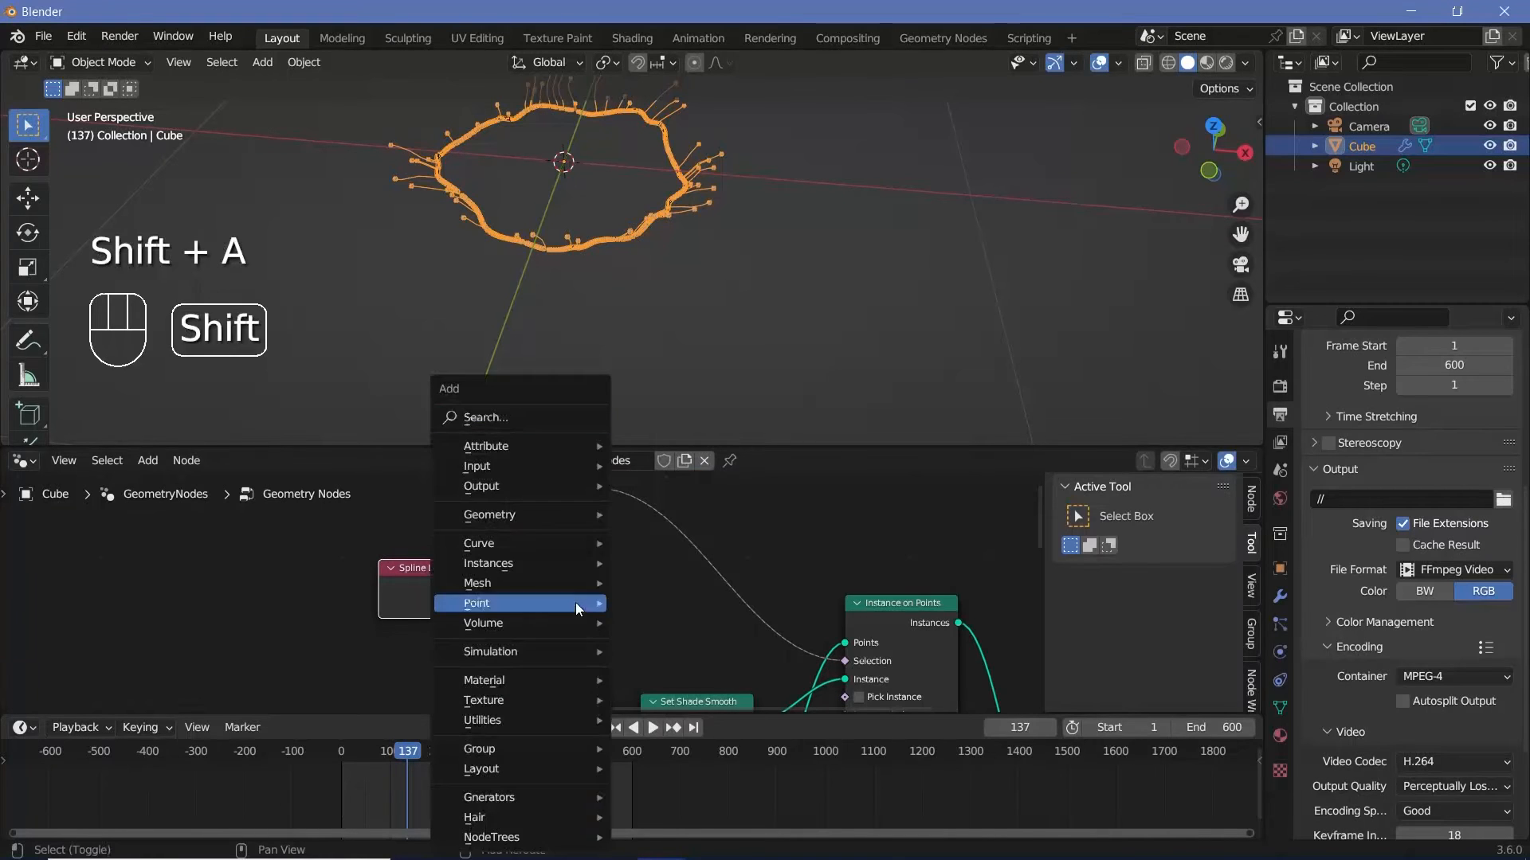
left_click(559, 412)
type("grea")
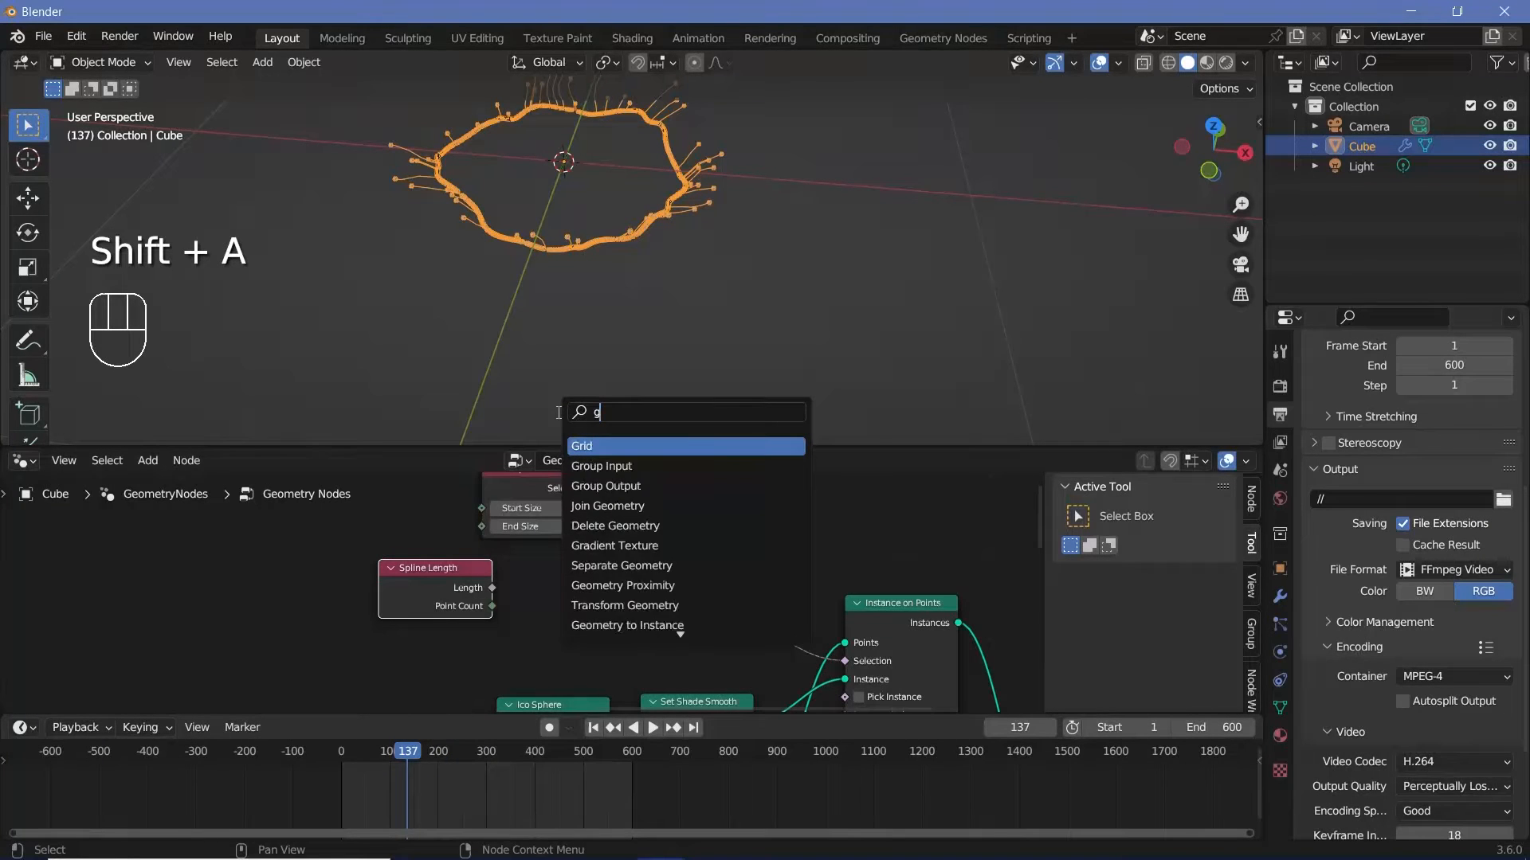
key("BackSpace")
key("BackSpace")
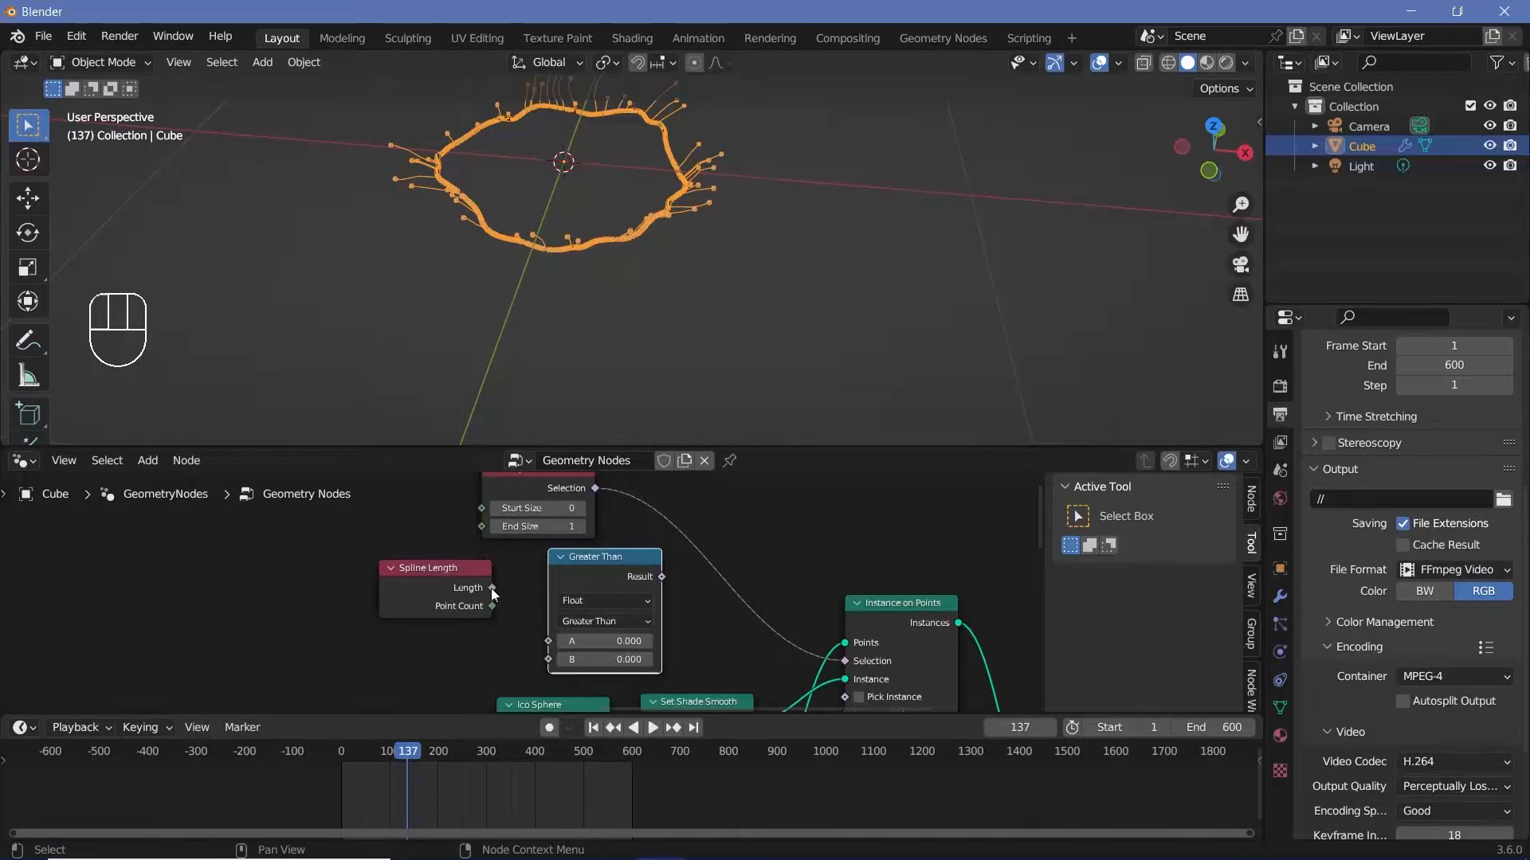
left_click_drag(491, 588, 547, 641)
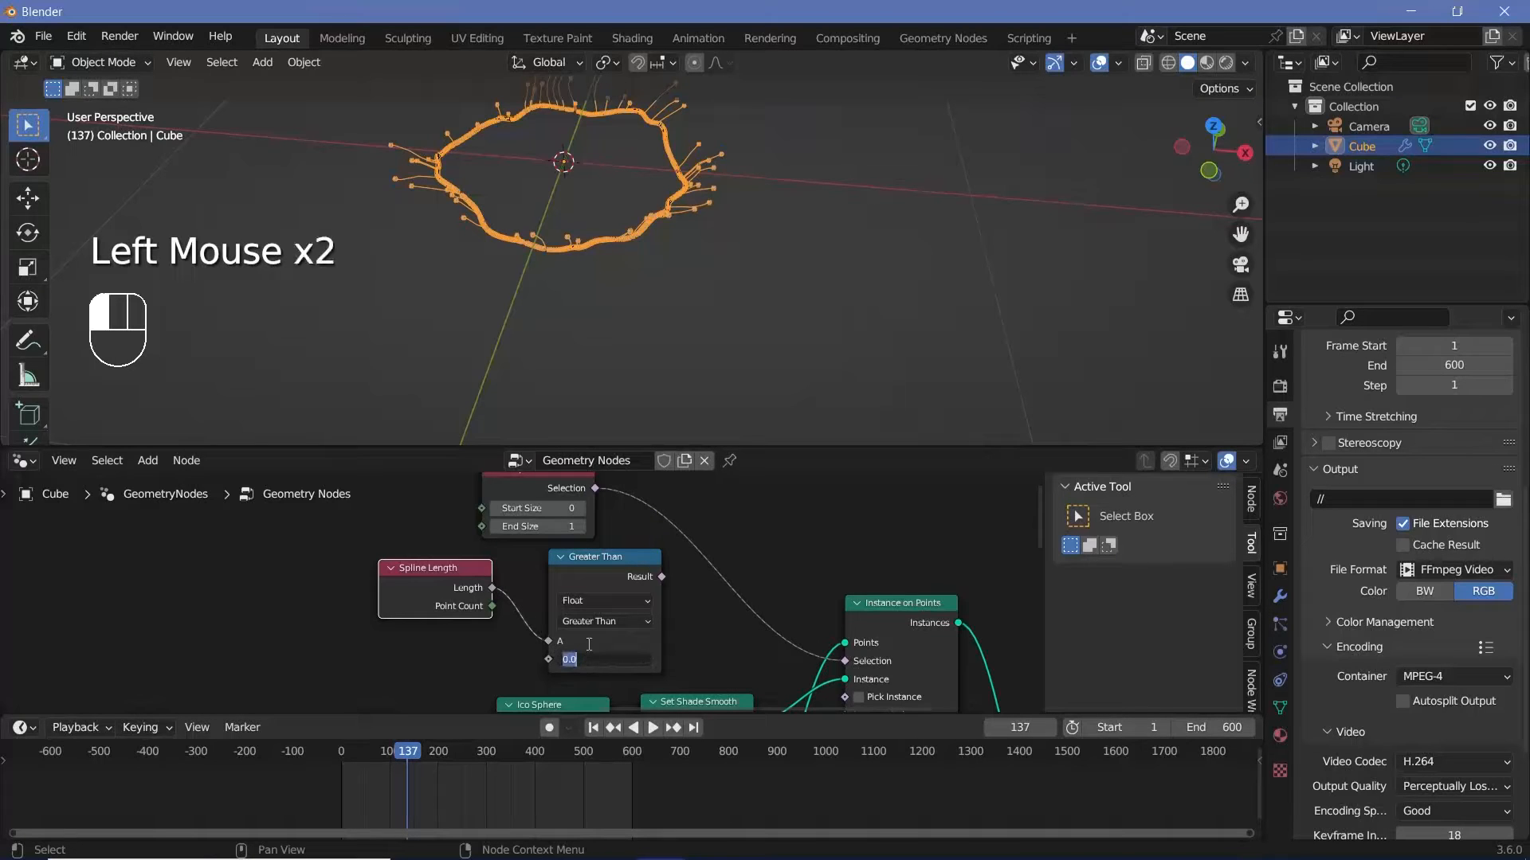
type(".0")
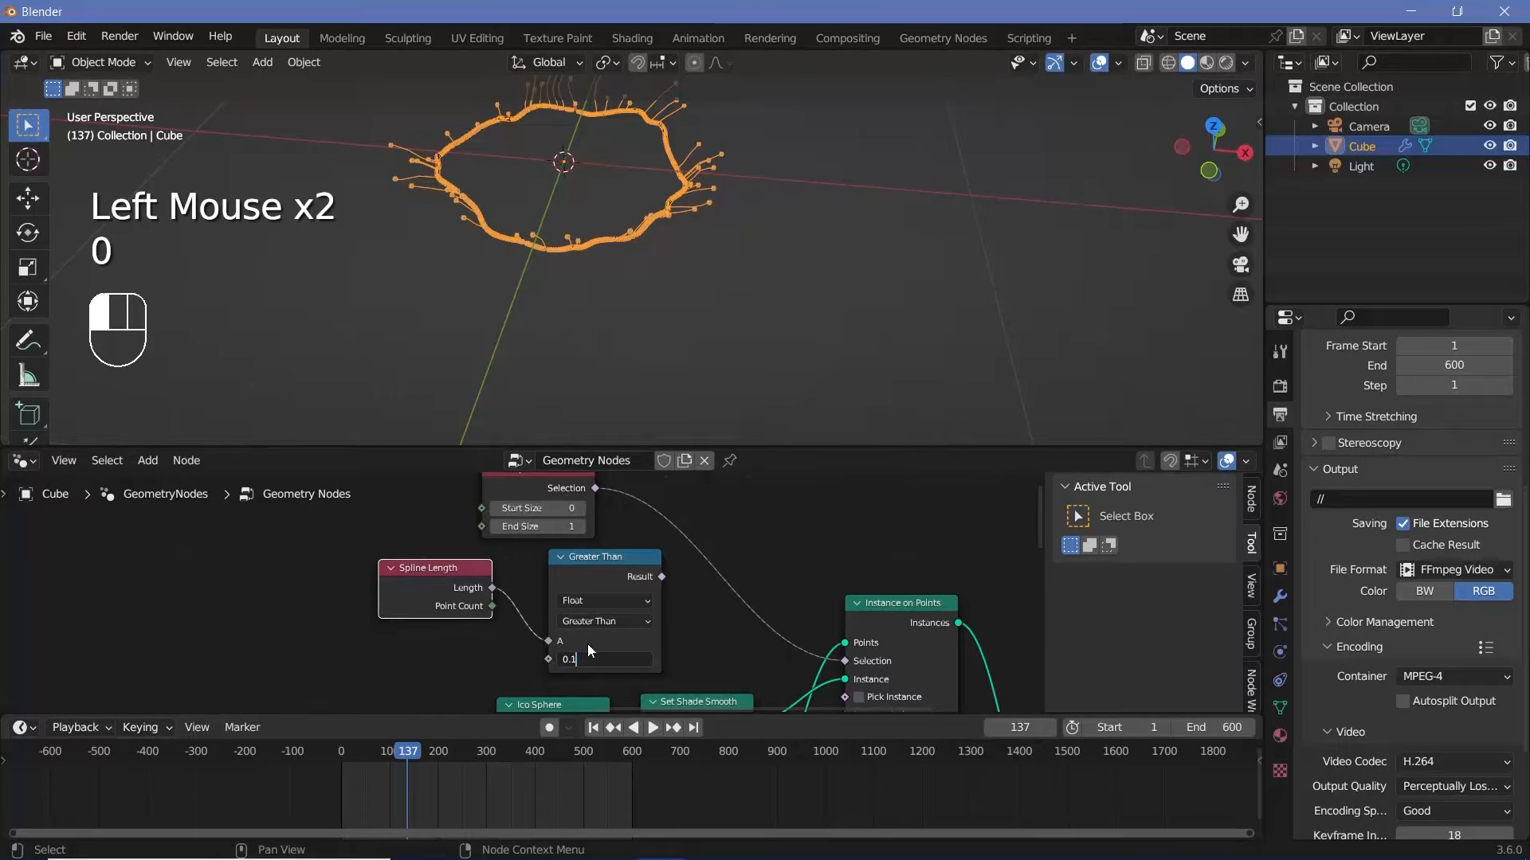
key("Return")
- Shift the Spline Length and Greater Than nodes away from Instance on Points, with Greater Than directly under Endpoint Selection
left_click_drag(405, 562, 341, 557)
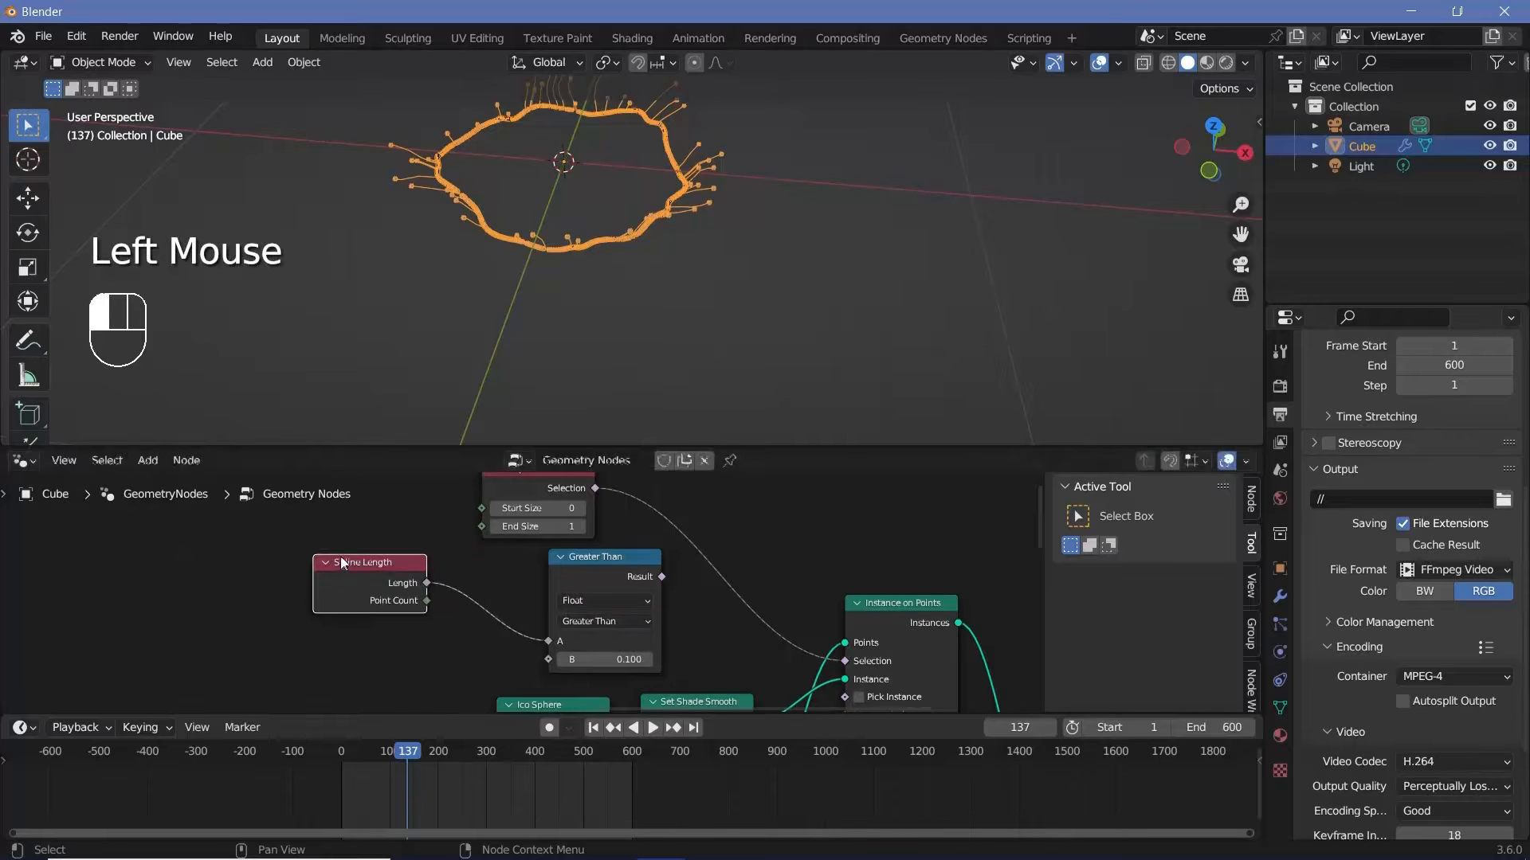
left_click_drag(605, 580, 528, 576)
middle_click_drag(584, 576, 666, 577)
left_click(574, 537)
left_click(574, 537)
- Insert a Boolean And node on the Endpoint Selection link and connect the Greater Than result to its second Boolean input
key("shift+a")
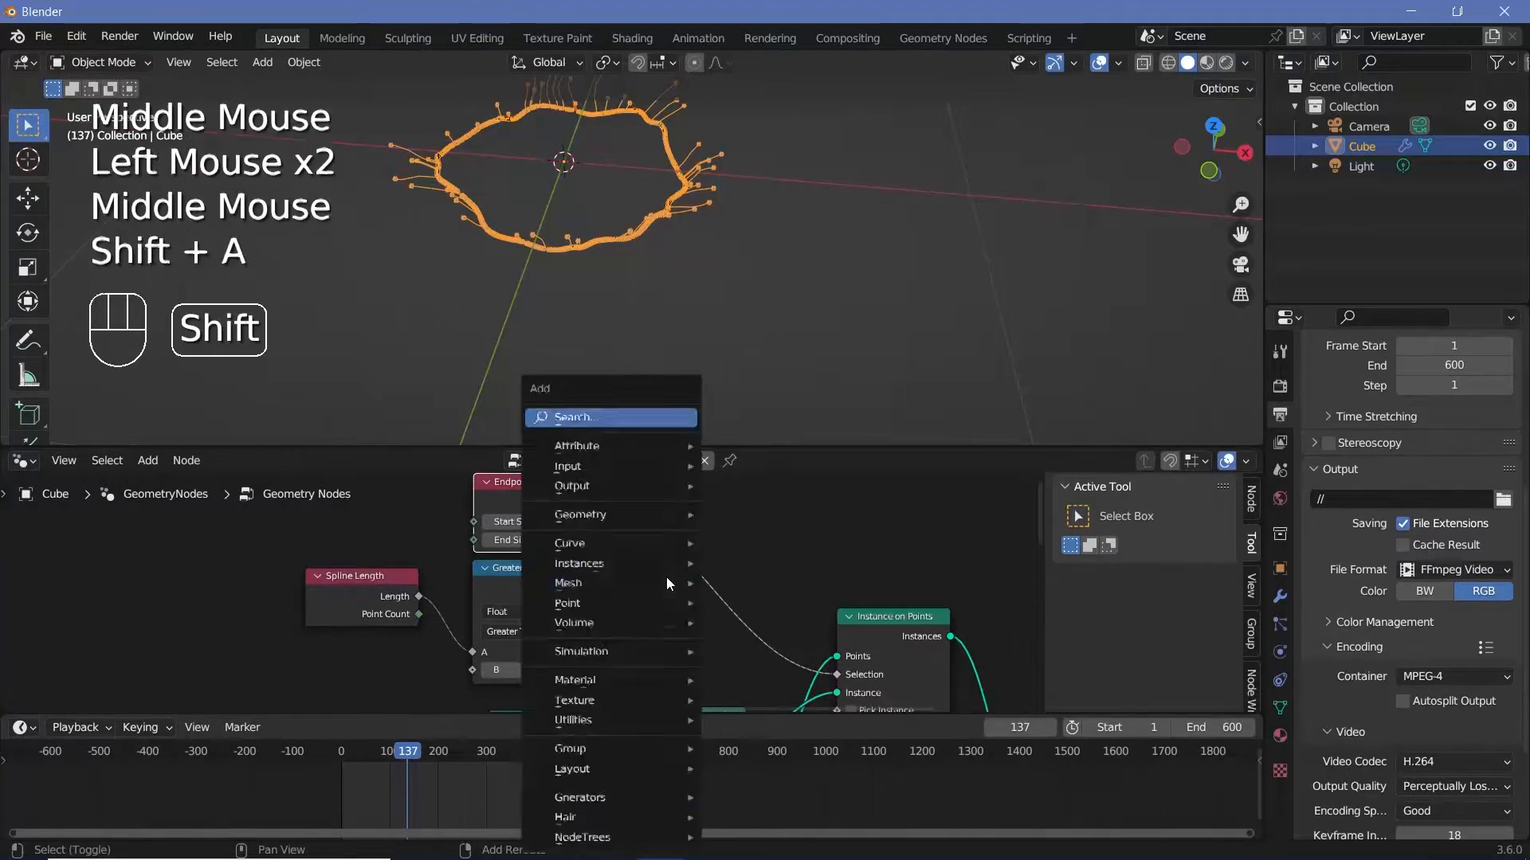
left_click(601, 417)
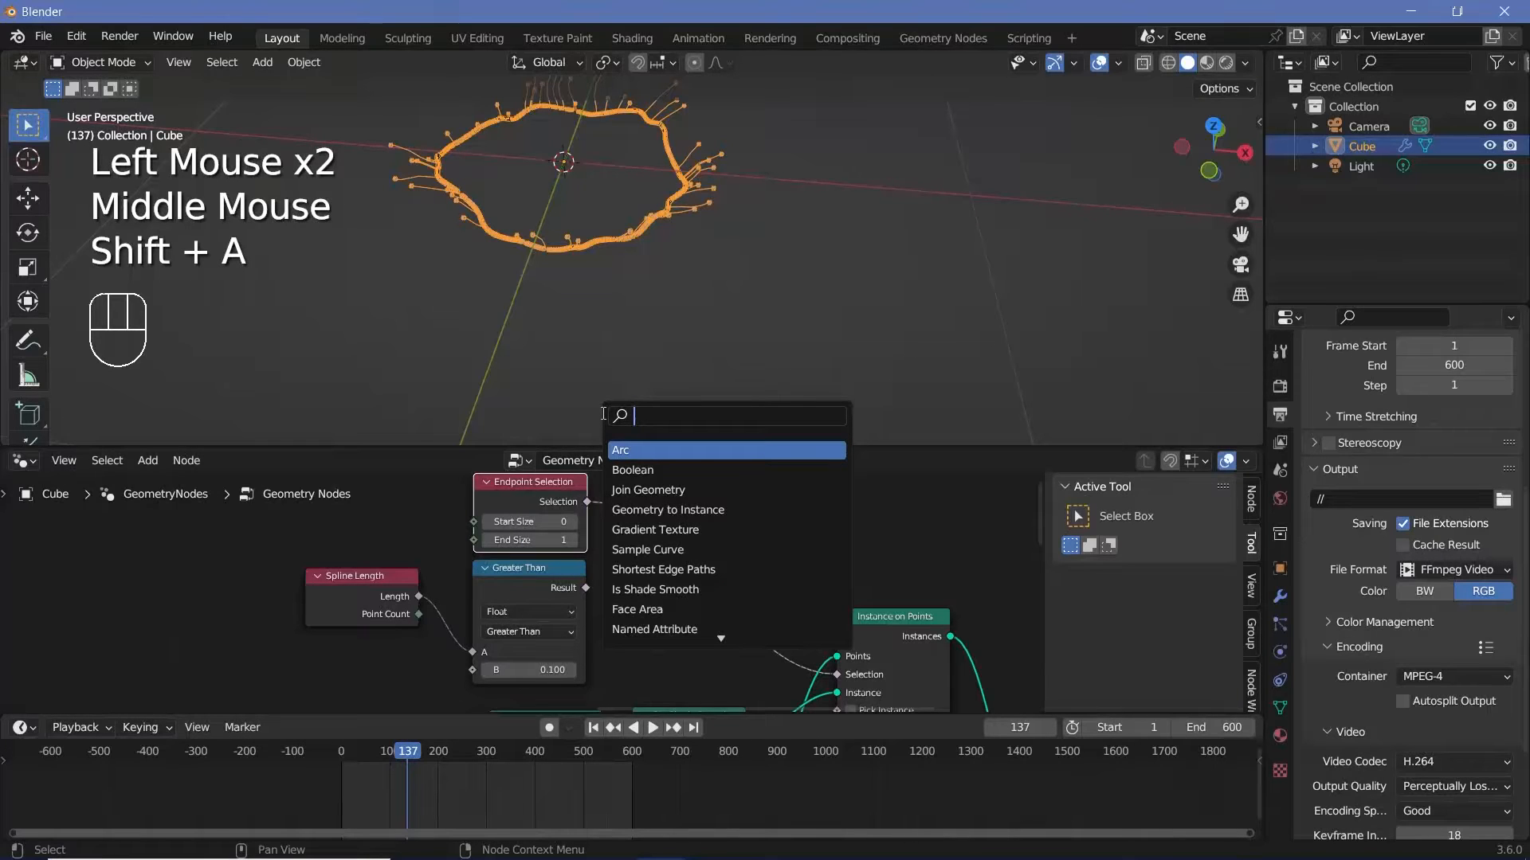
type("and")
key("Return")
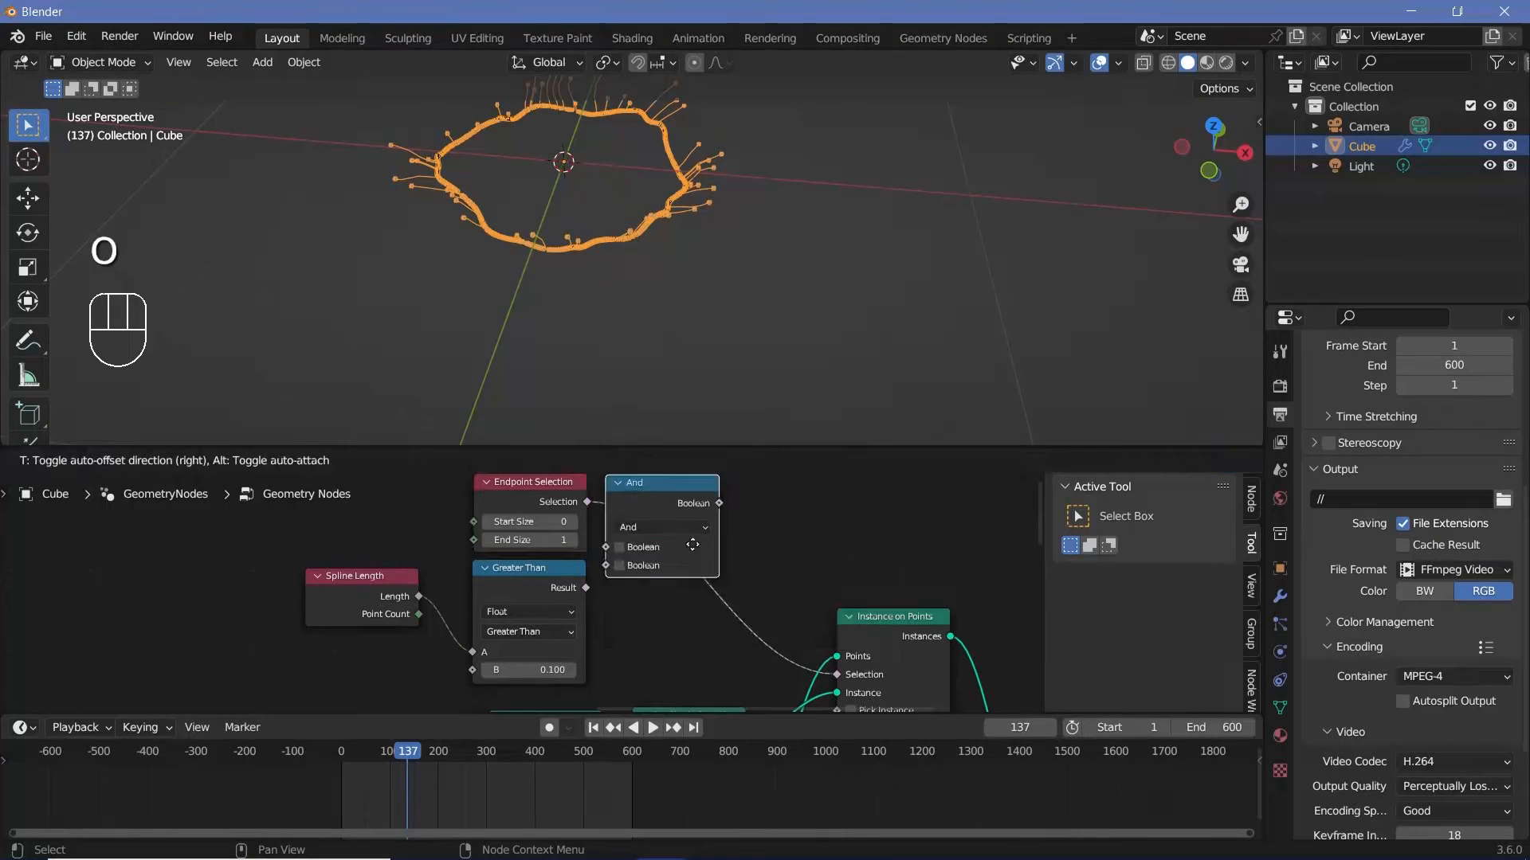
left_click(700, 536)
left_click_drag(588, 590, 652, 565)
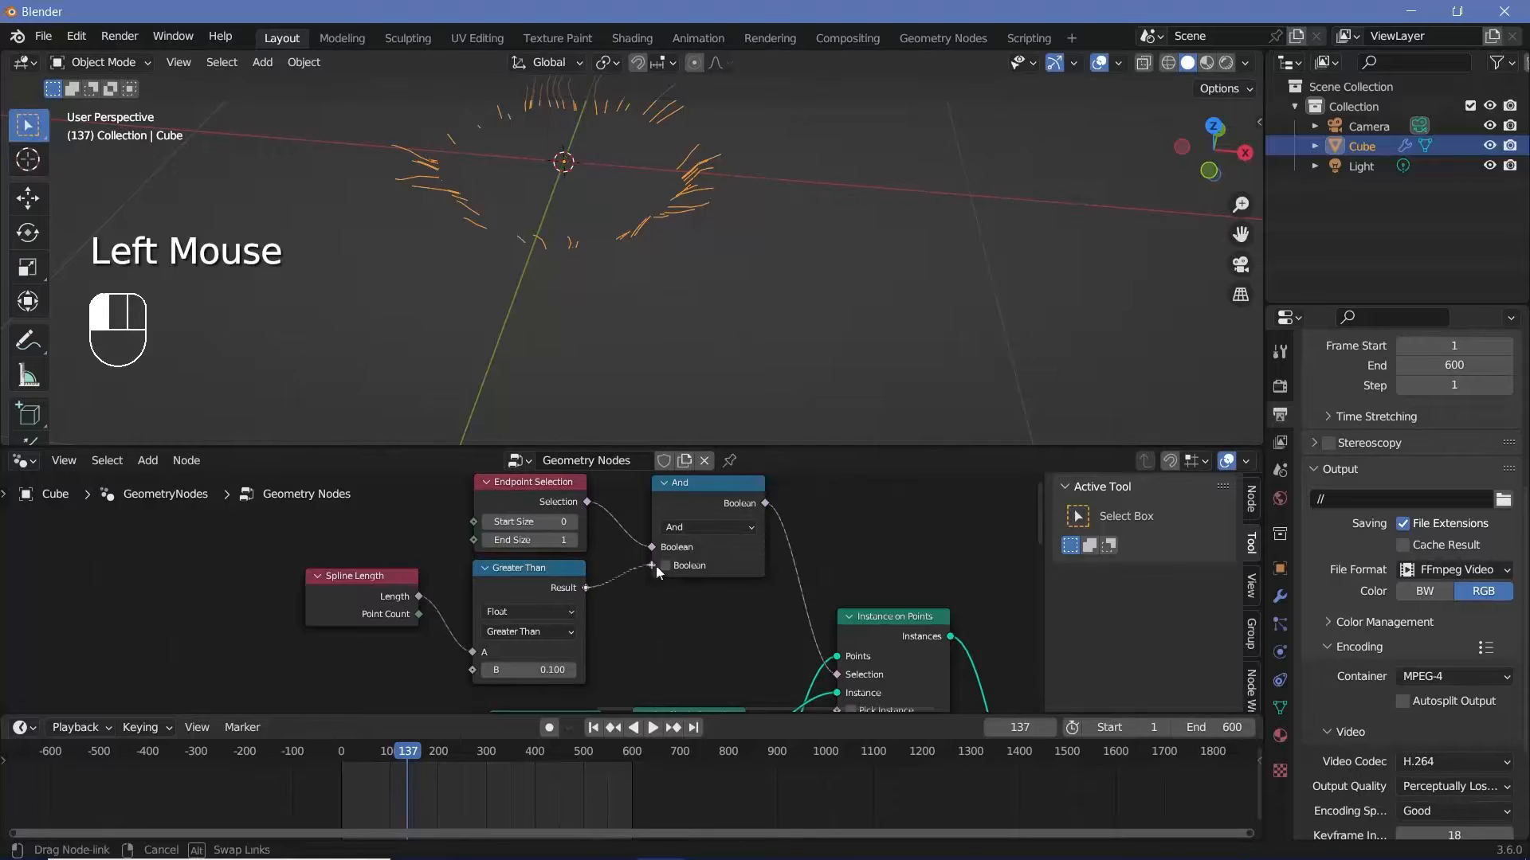
- Set the Greater Than node's B threshold to 0.01
mouse_move(664, 239)
middle_mouse_down("ctrl")
mouse_move(664, 180)
mouse_move(792, 314)
mouse_move(680, 221)
middle_mouse_up("ctrl")
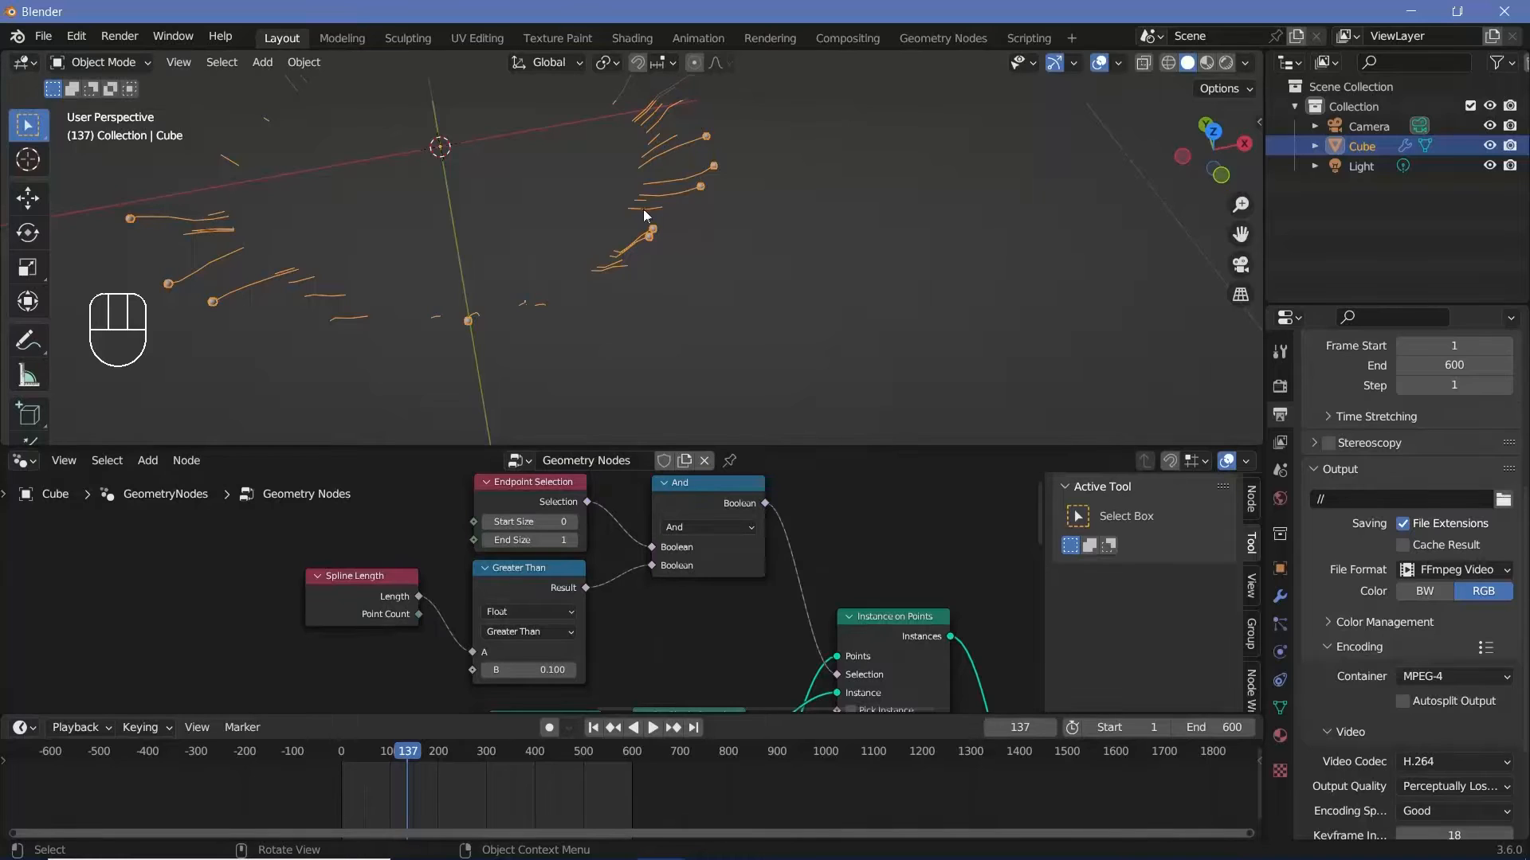
middle_click_drag(635, 653, 625, 633)
left_click_drag(591, 627, 581, 631, "shift")
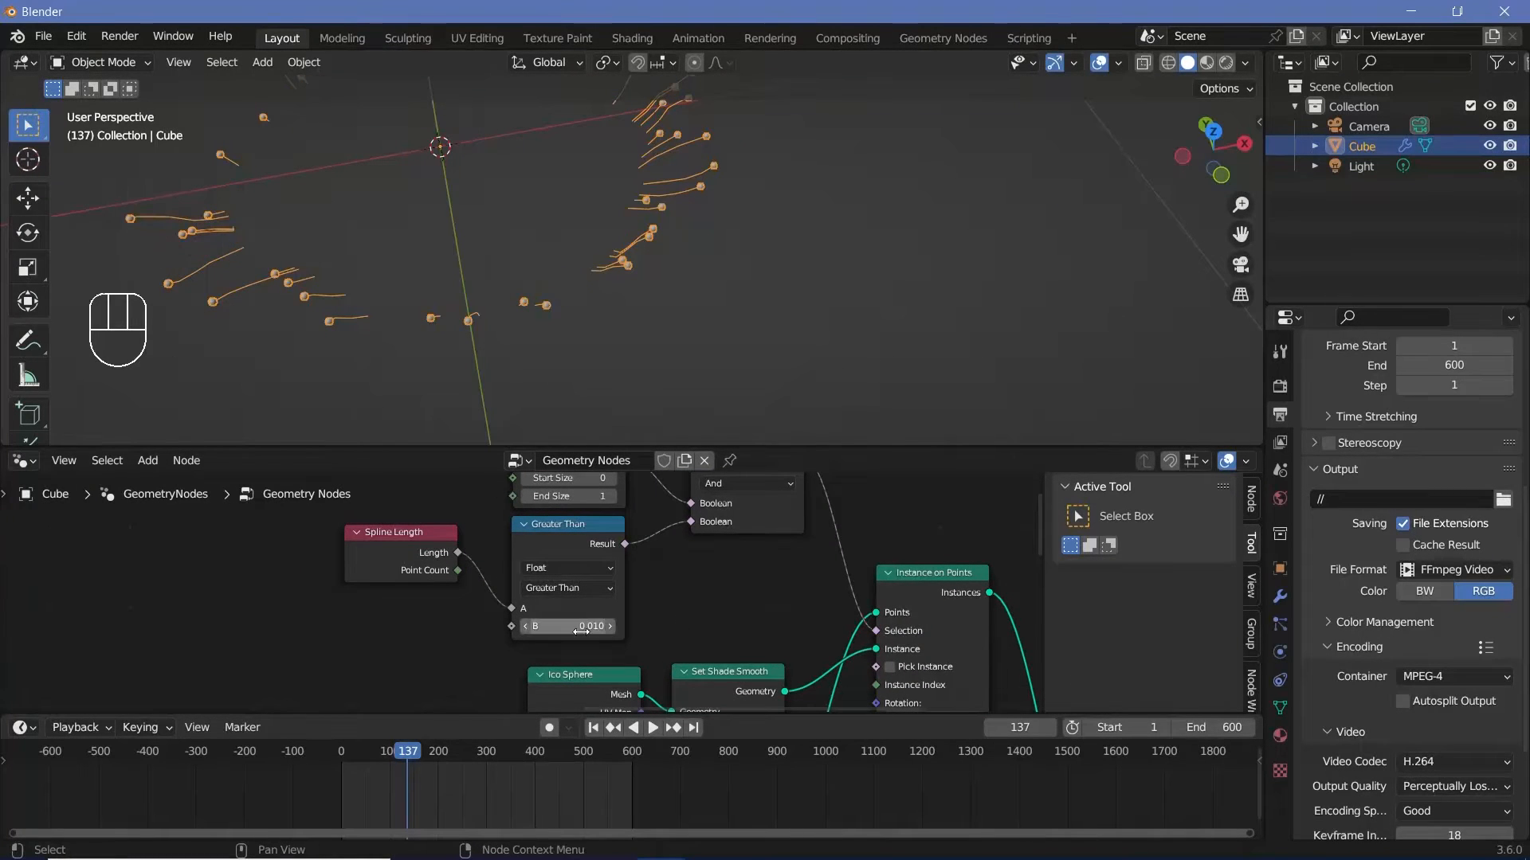
- Play the animation from frame 137 to about frame 467 to check the spheres riding on the growing curve ends
middle_click_drag(653, 152, 669, 211)
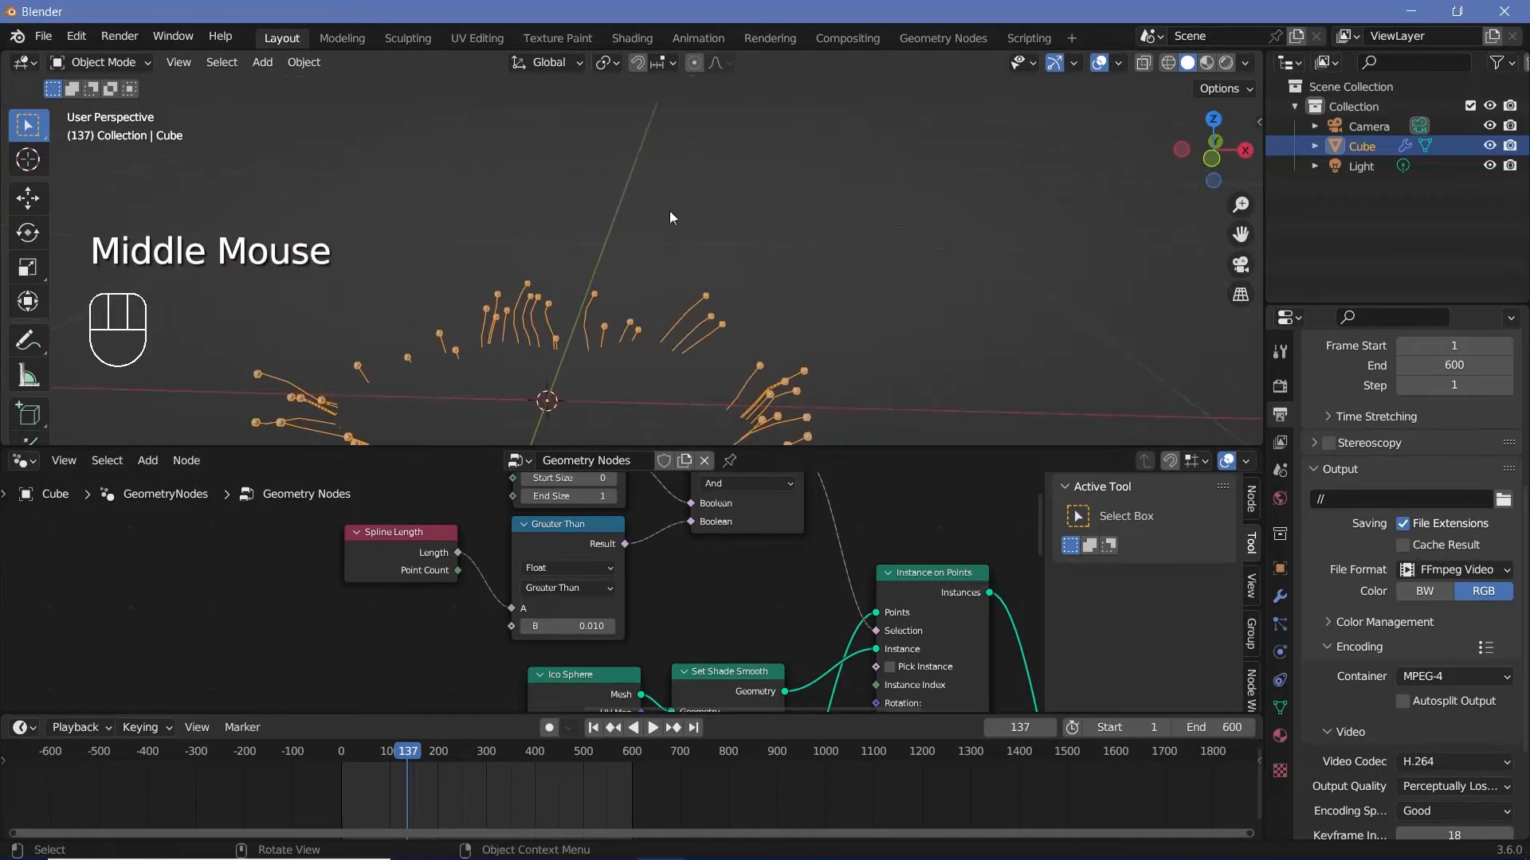
key("space")
key("space")
key("space")
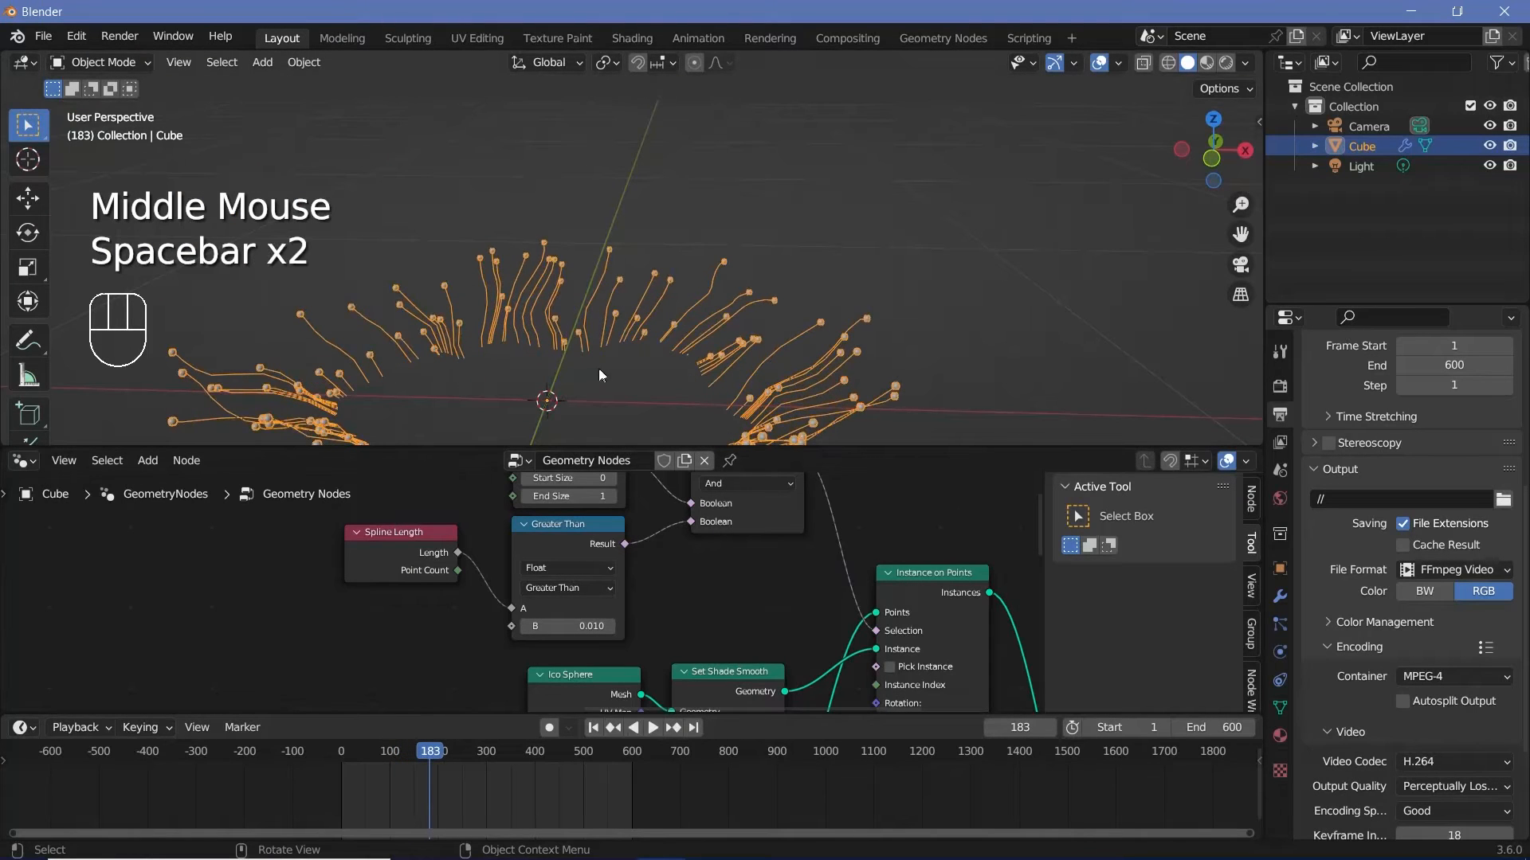
key("space")
key("space")
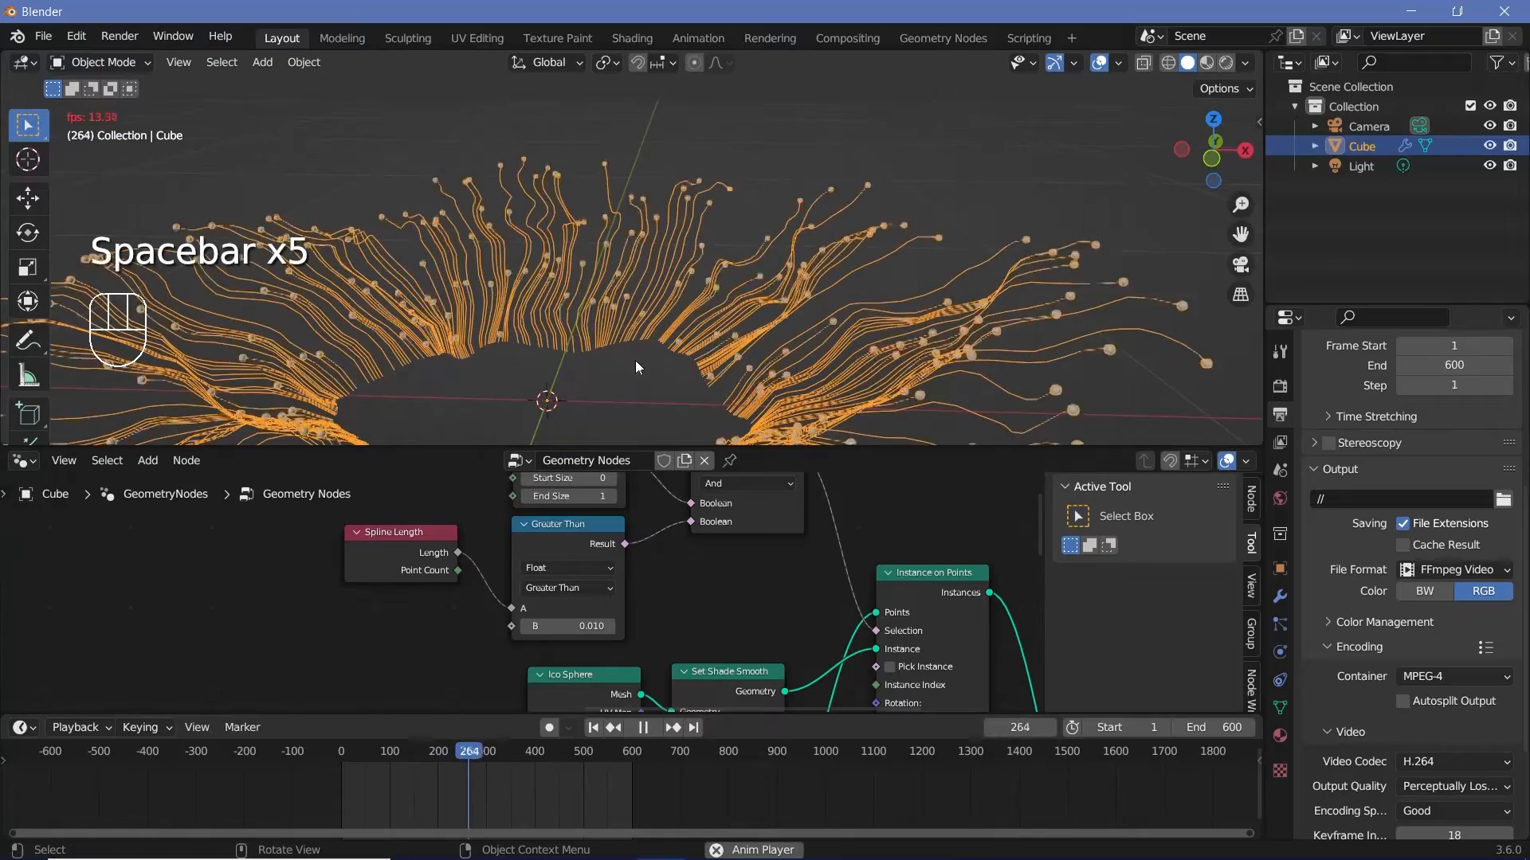
key("space")
middle_click_drag(725, 322, 707, 409, "ctrl")
key("space")
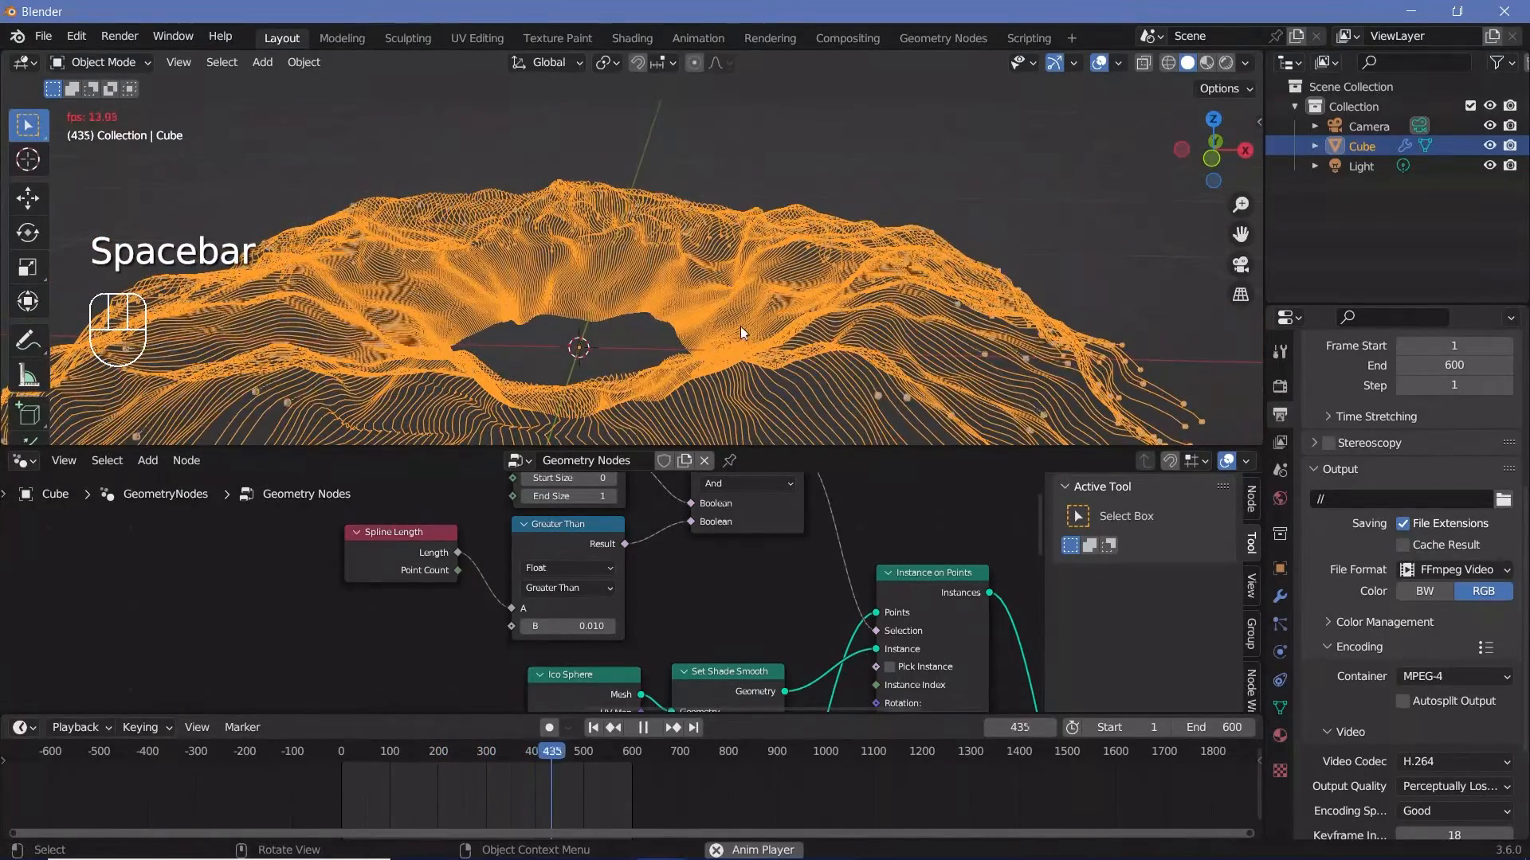
key("space")
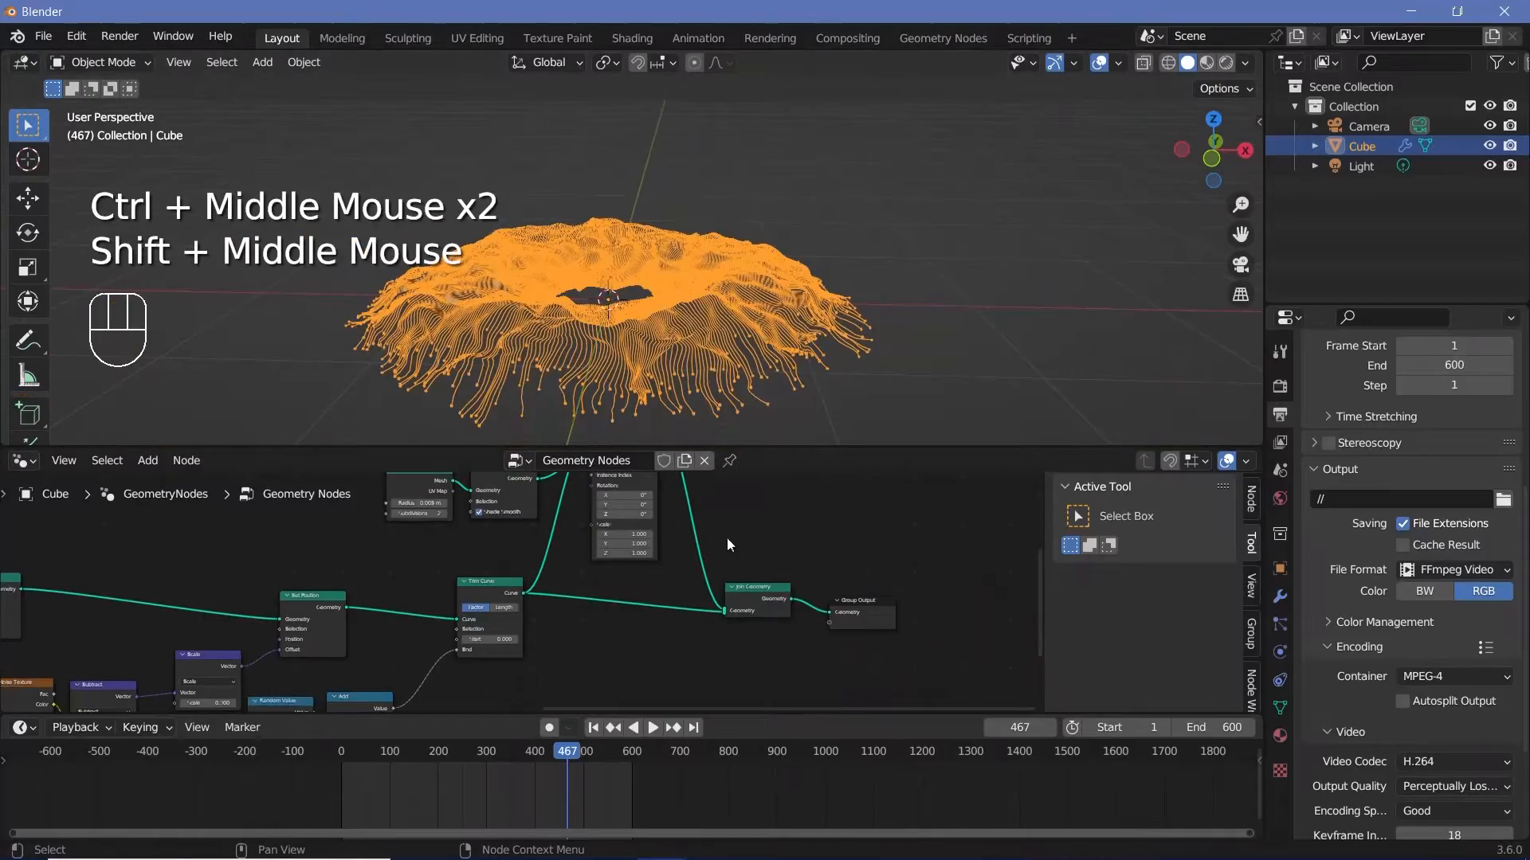
- Shift the Join Geometry and Group Output nodes farther from Trim Curve, and check the spheres with the viewport overlays temporarily hidden
left_click_drag(726, 538, 897, 690)
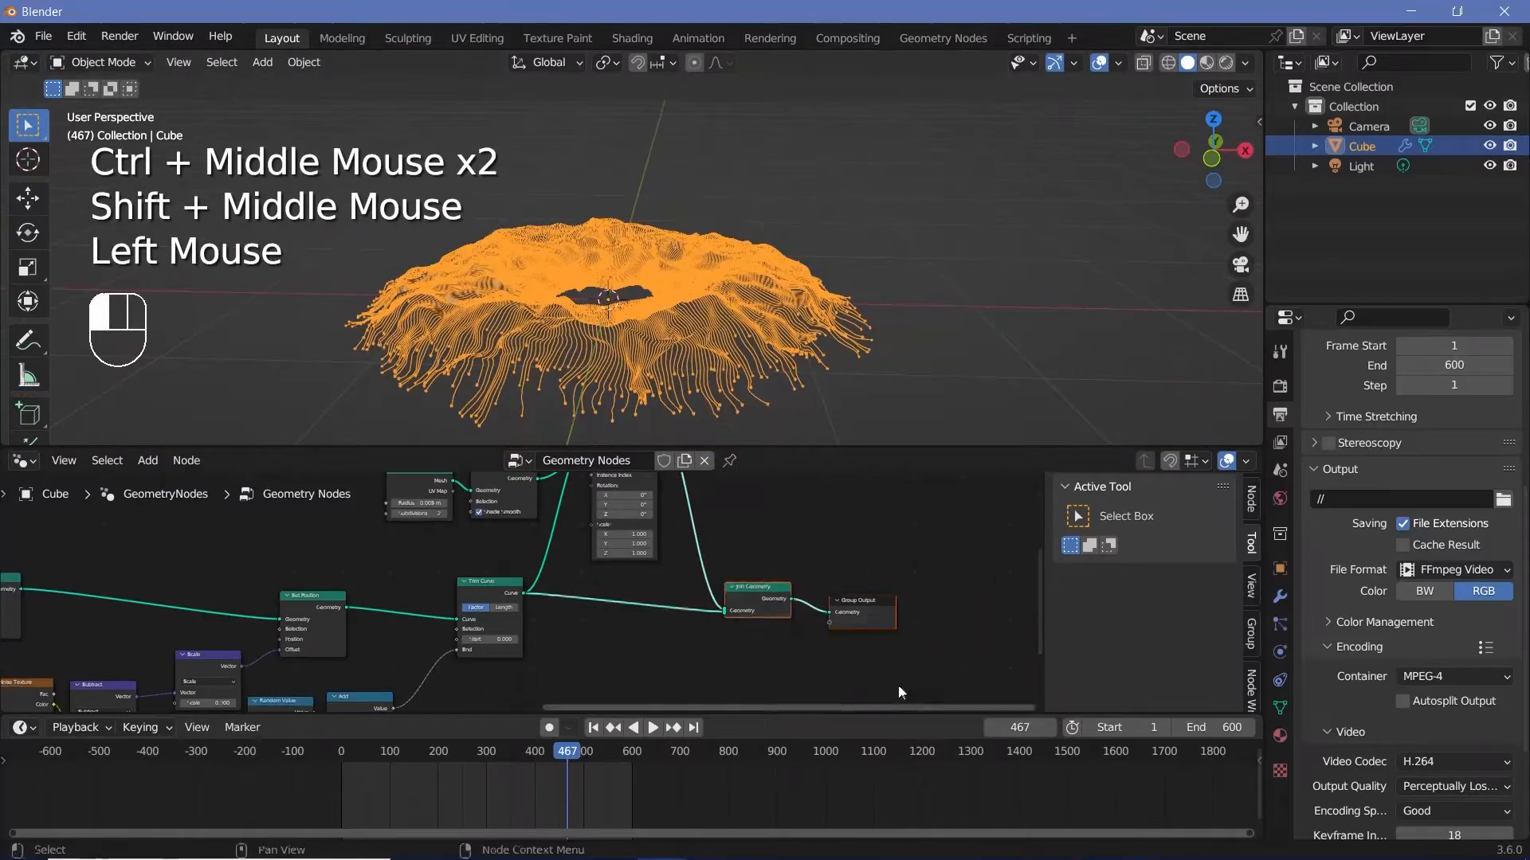
left_click_drag(769, 605, 897, 623)
middle_click_drag(733, 343, 1093, 115, "ctrl")
left_click(1099, 66)
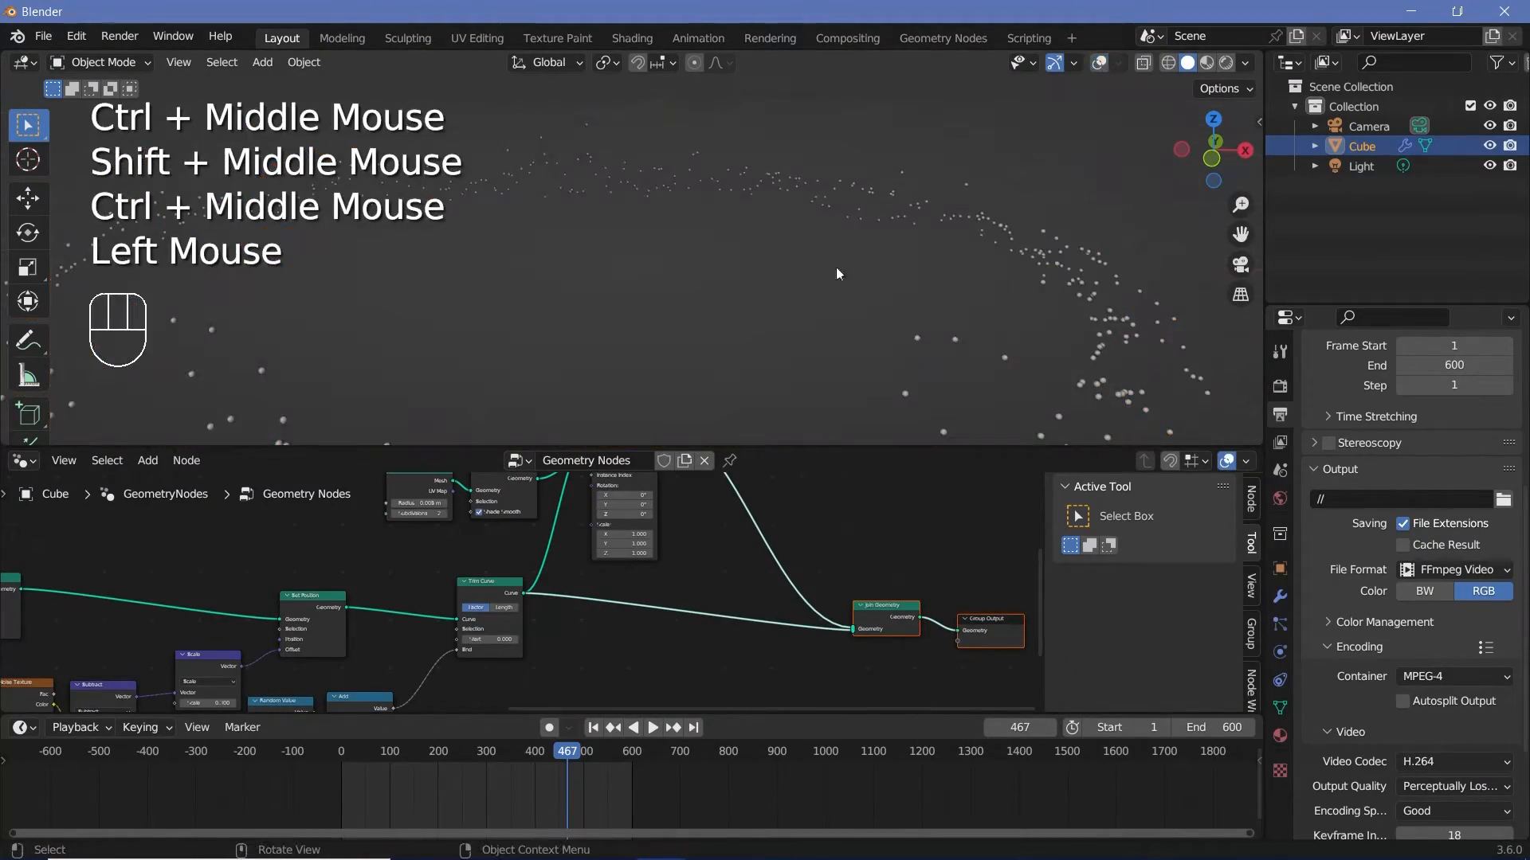
left_click(1100, 66)
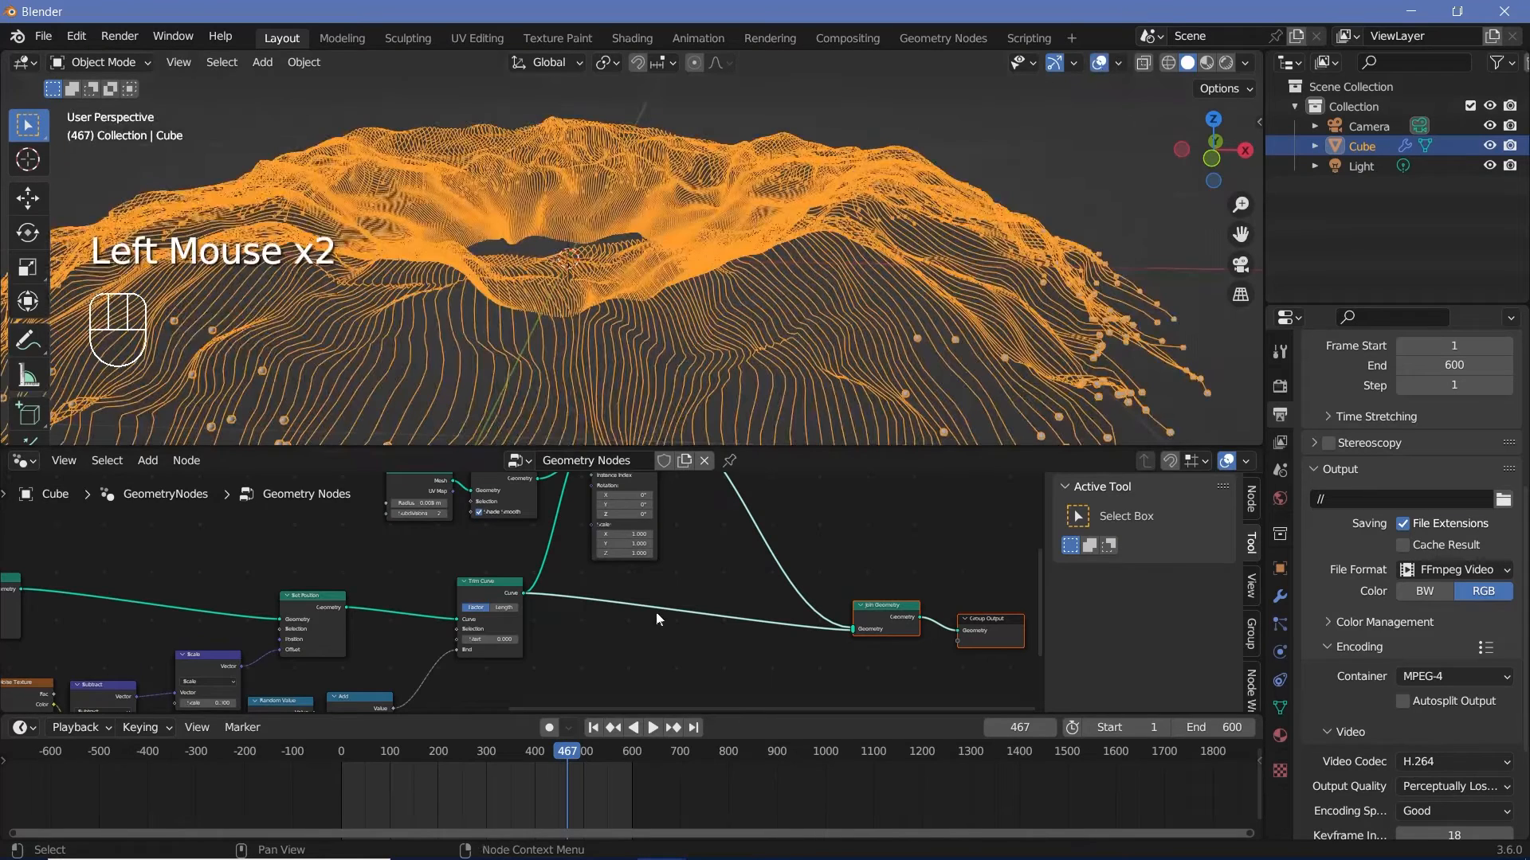
- Insert a Curve to Mesh node on the link between Trim Curve and Join Geometry
key("shift+a")
mouse_move(597, 412)
type("curve to")
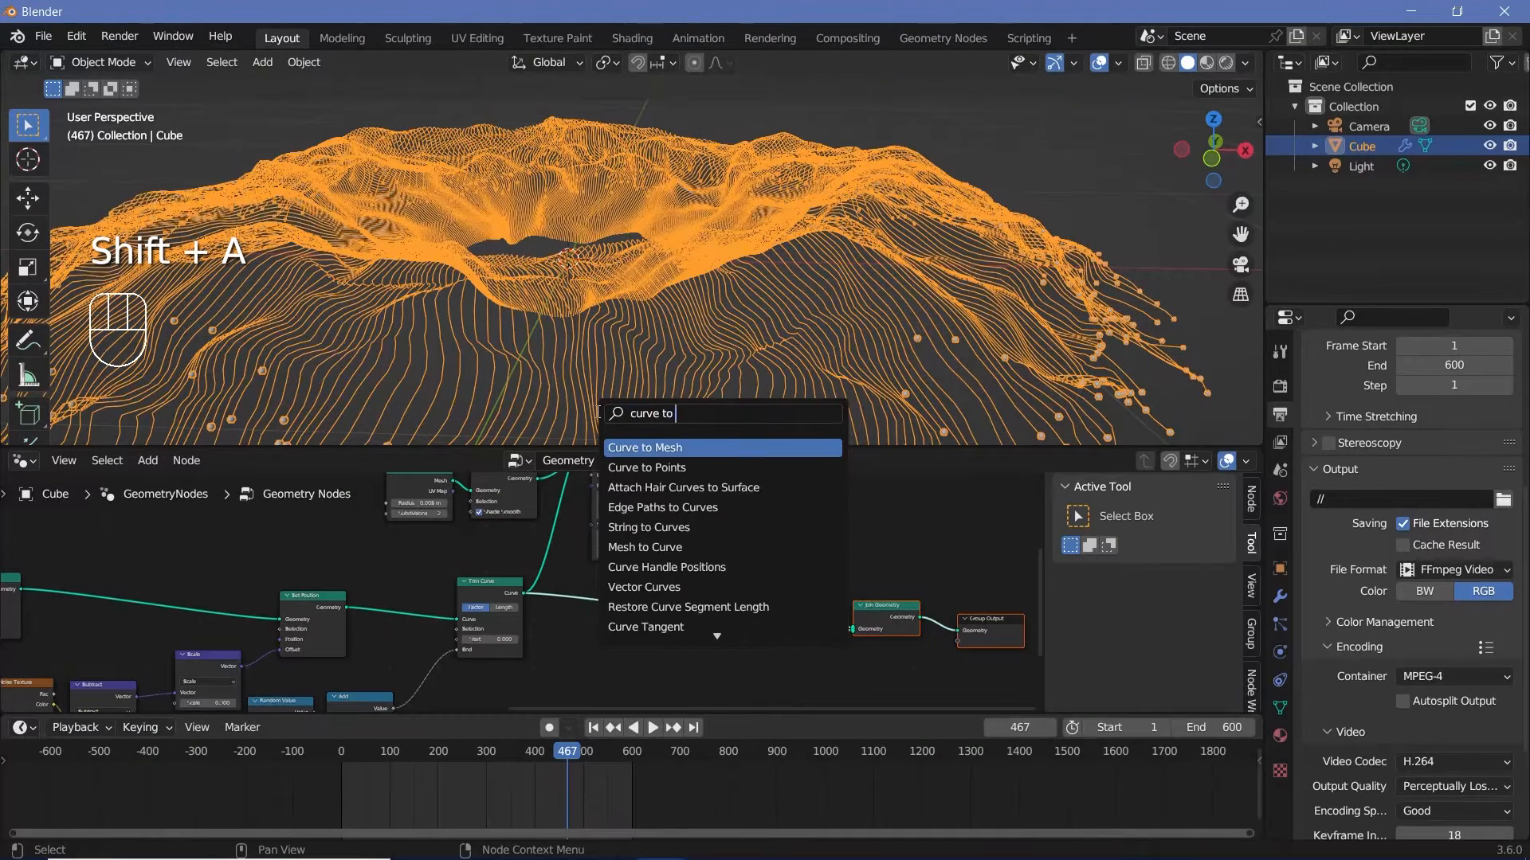
key("Return")
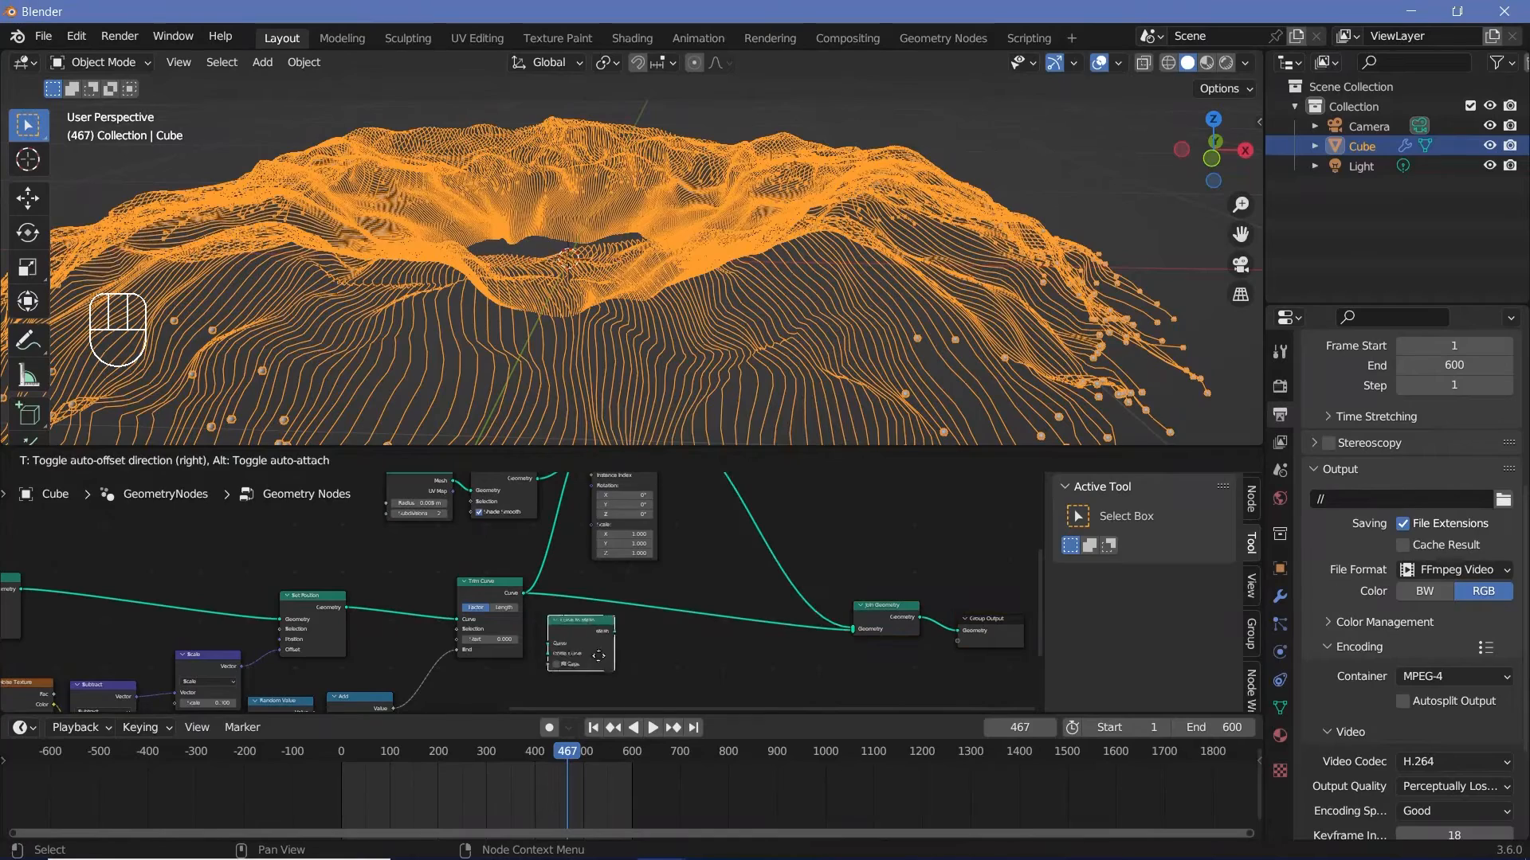
left_click(584, 612)
middle_click_drag(622, 647, 655, 586, "ctrl")
middle_click_drag(654, 587, 662, 510)
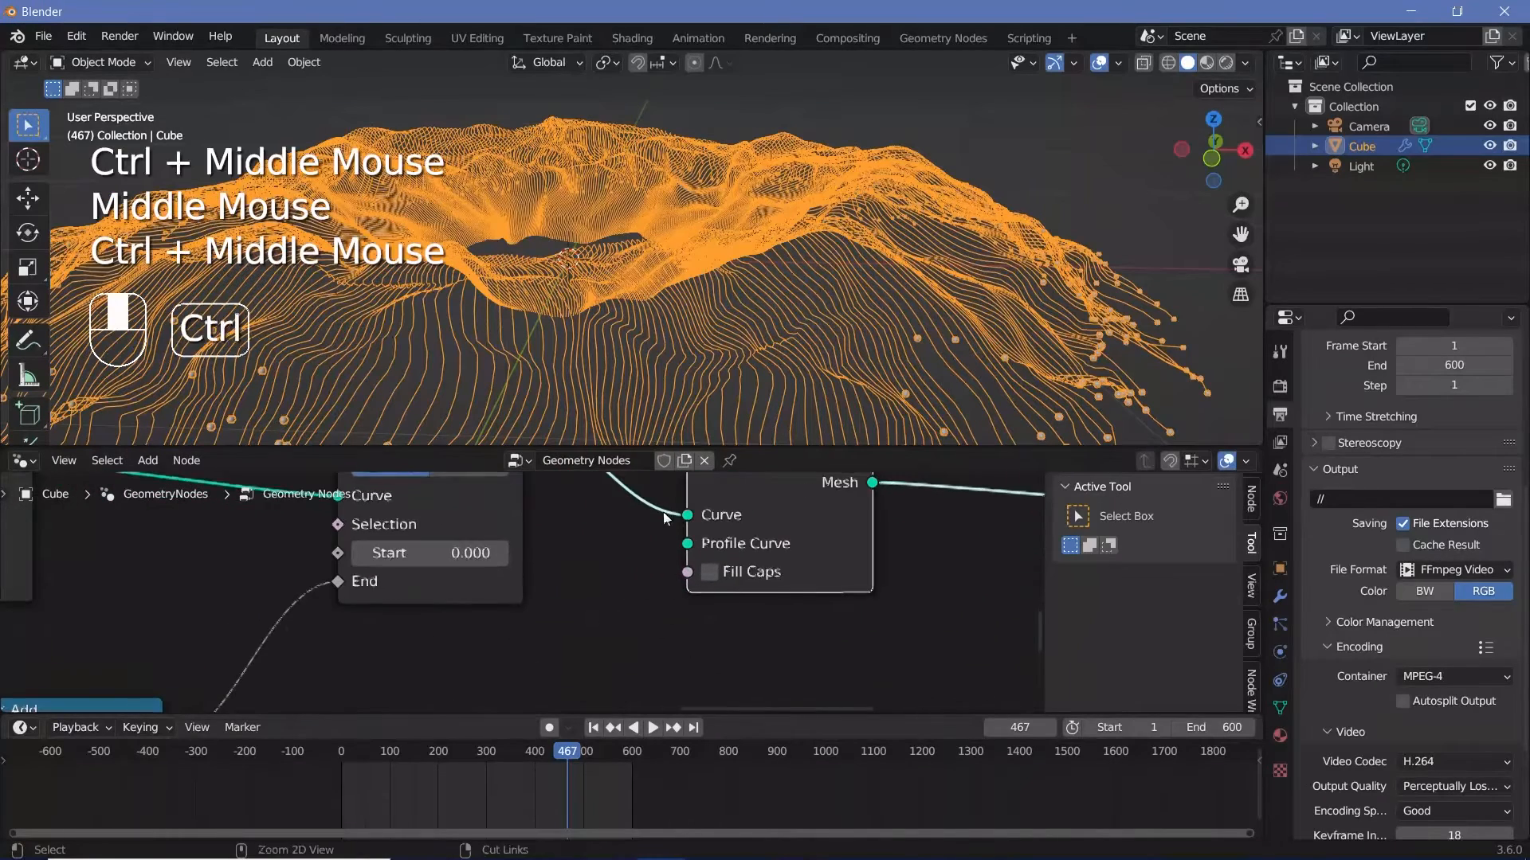
- Add a Curve Circle node and place it just below the Curve to Mesh node
key("shift+a")
mouse_move(616, 413)
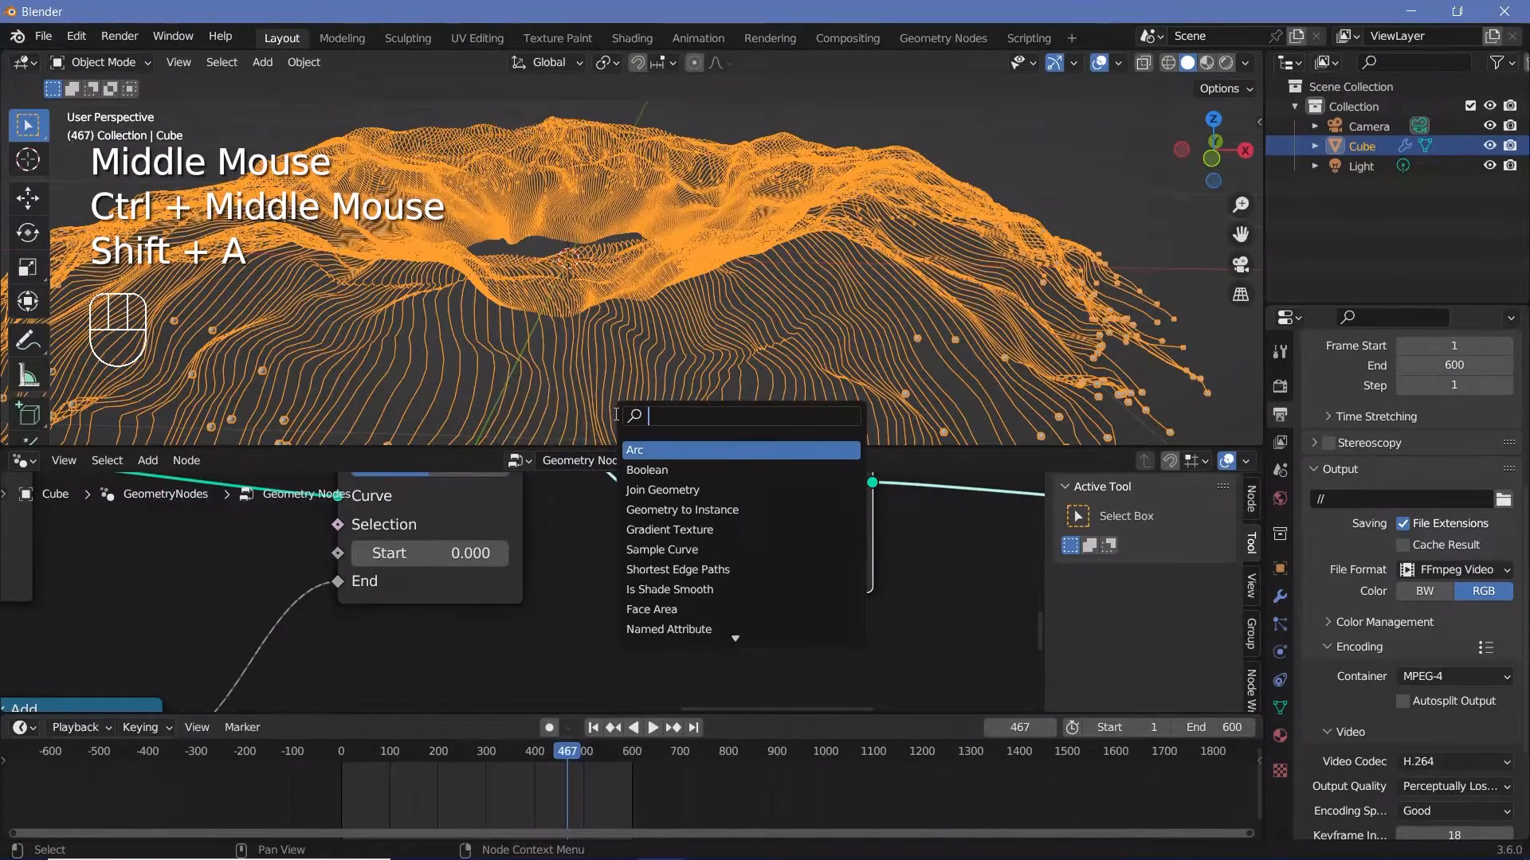
type("curve cir")
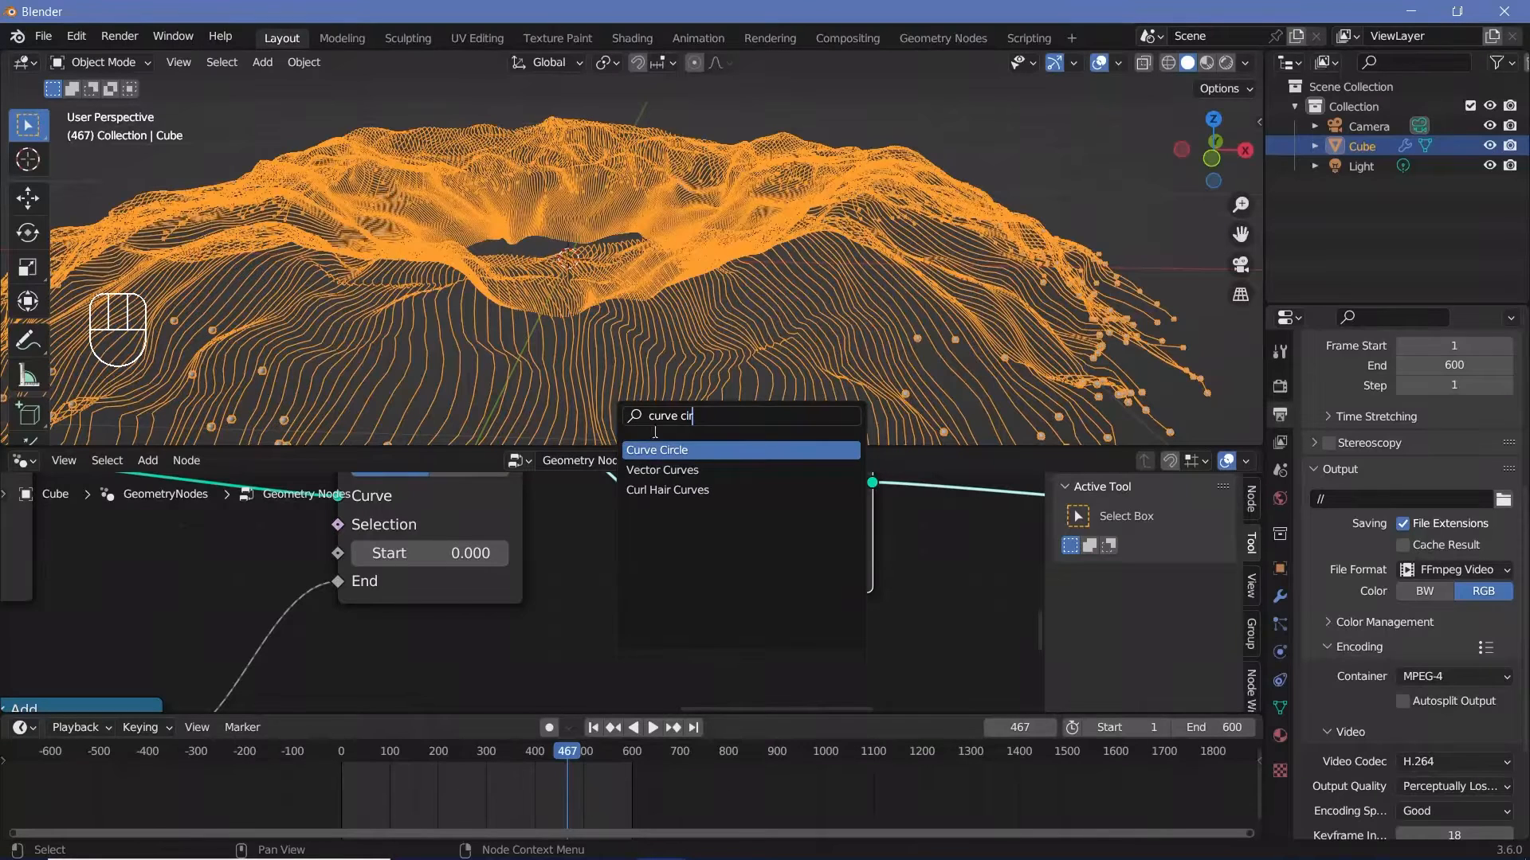
key("Return")
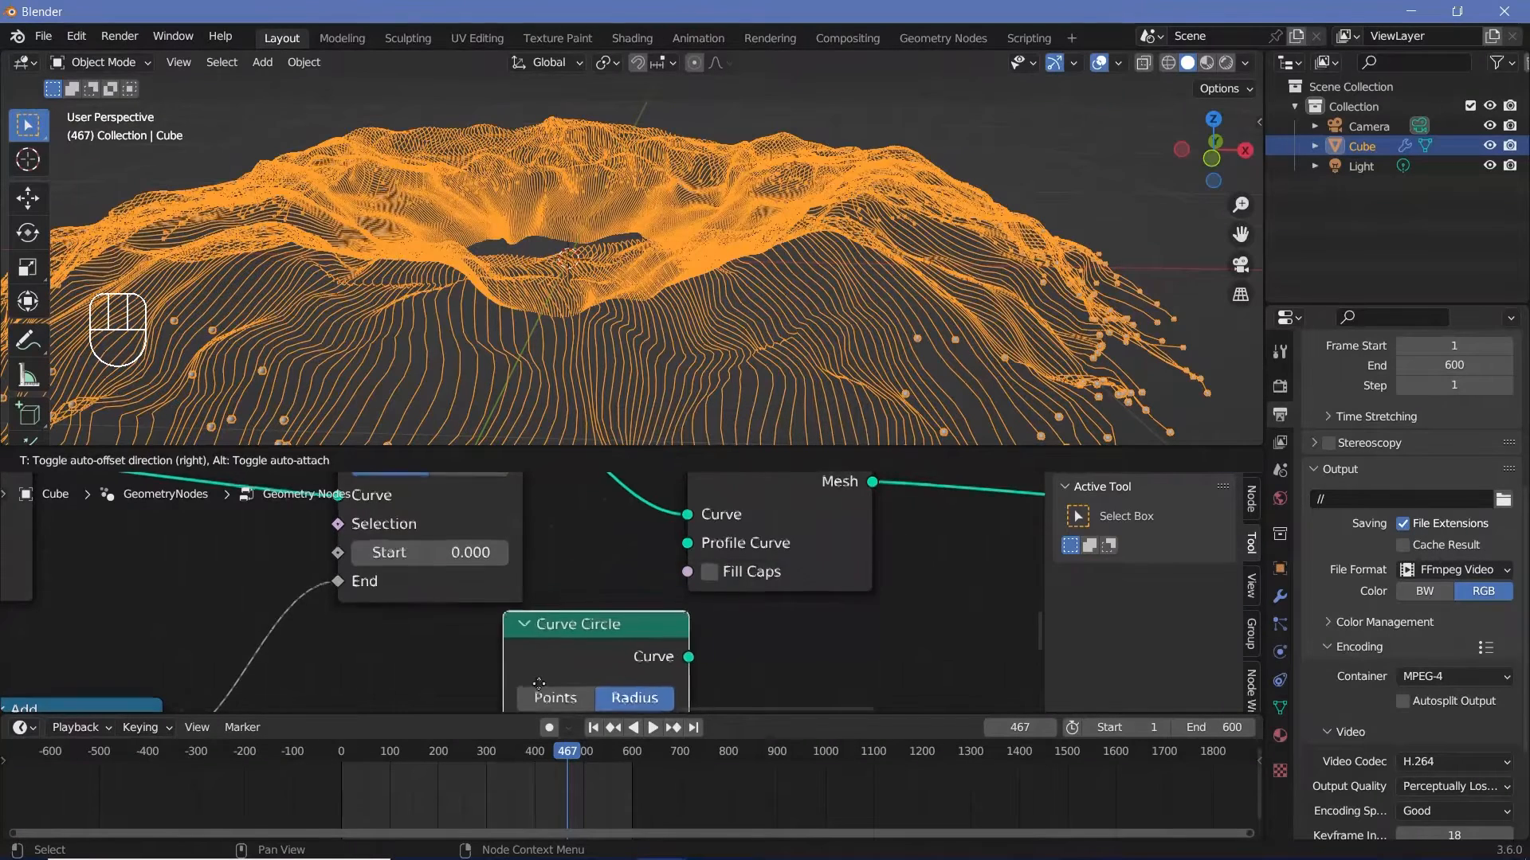
left_click(582, 662)
middle_click_drag(583, 661, 600, 543)
left_click_drag(597, 543, 575, 531)
- Set the Curve Circle's resolution to 3 and its radius to 0.001 m
left_click(574, 607)
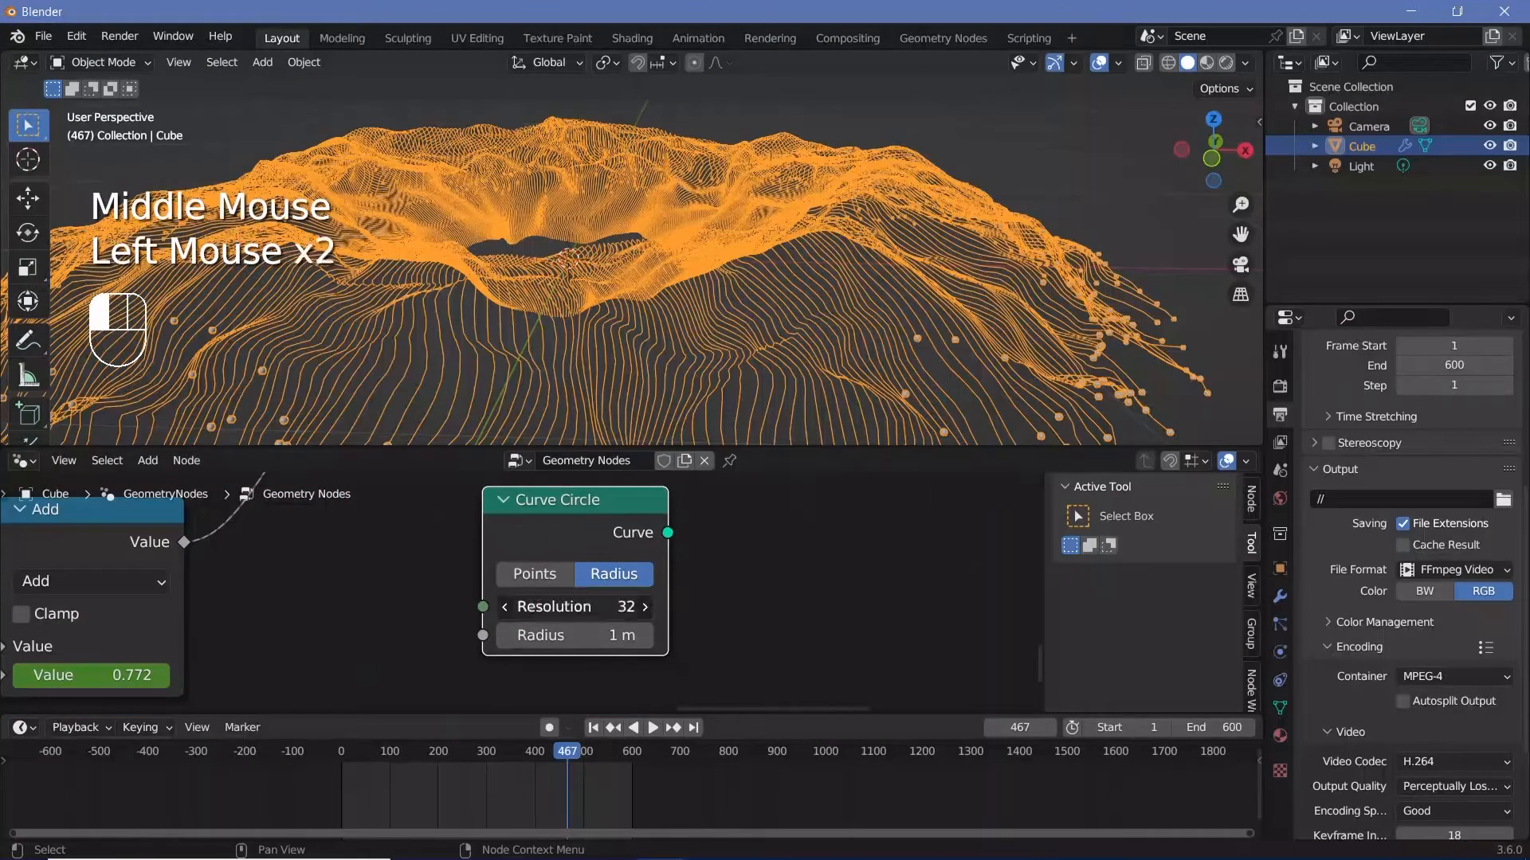
left_click(576, 638)
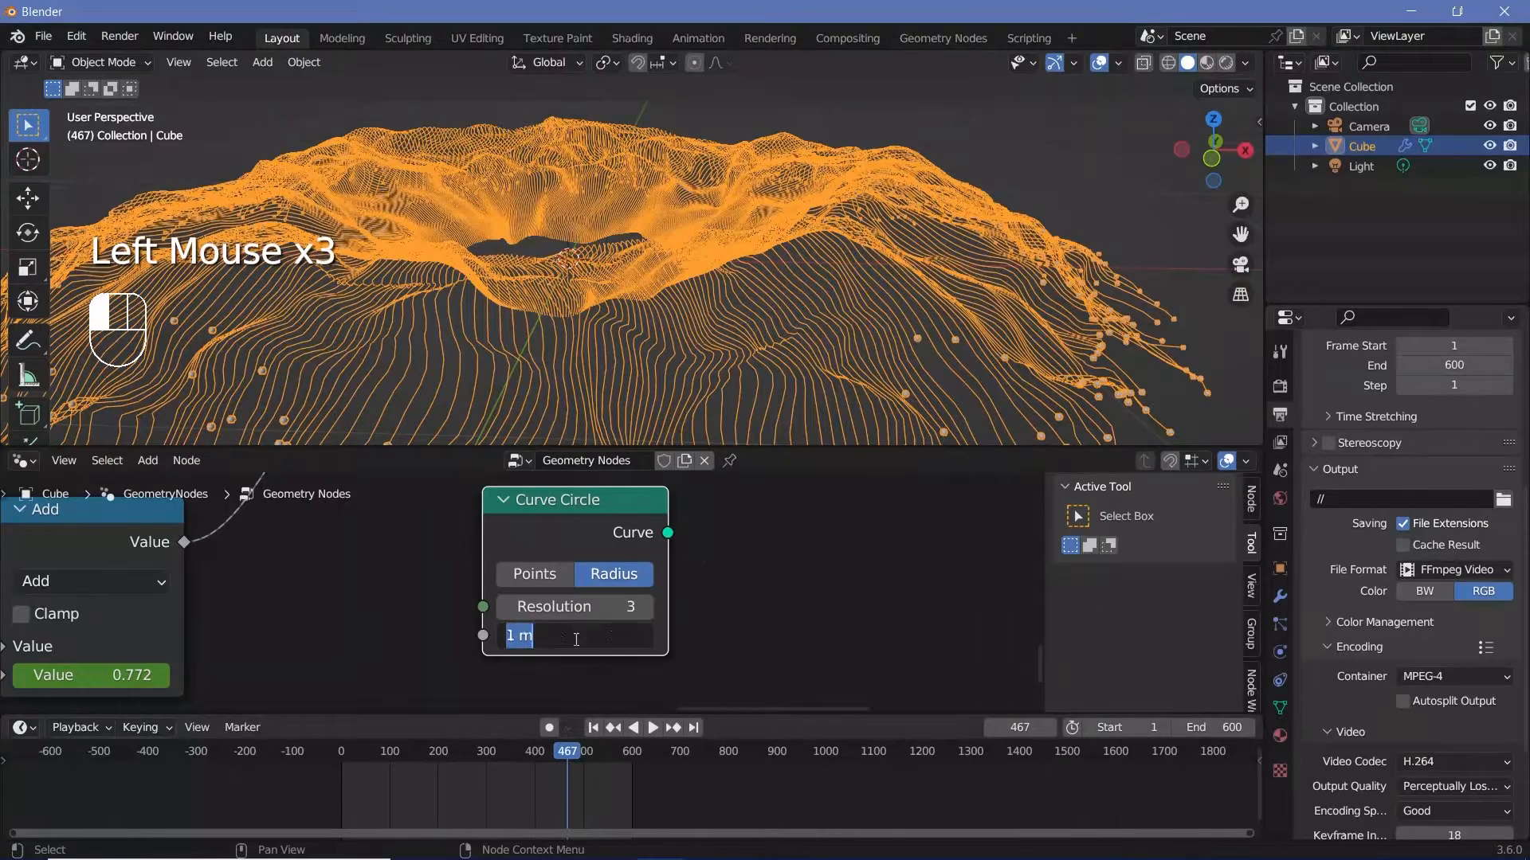
type("0.001")
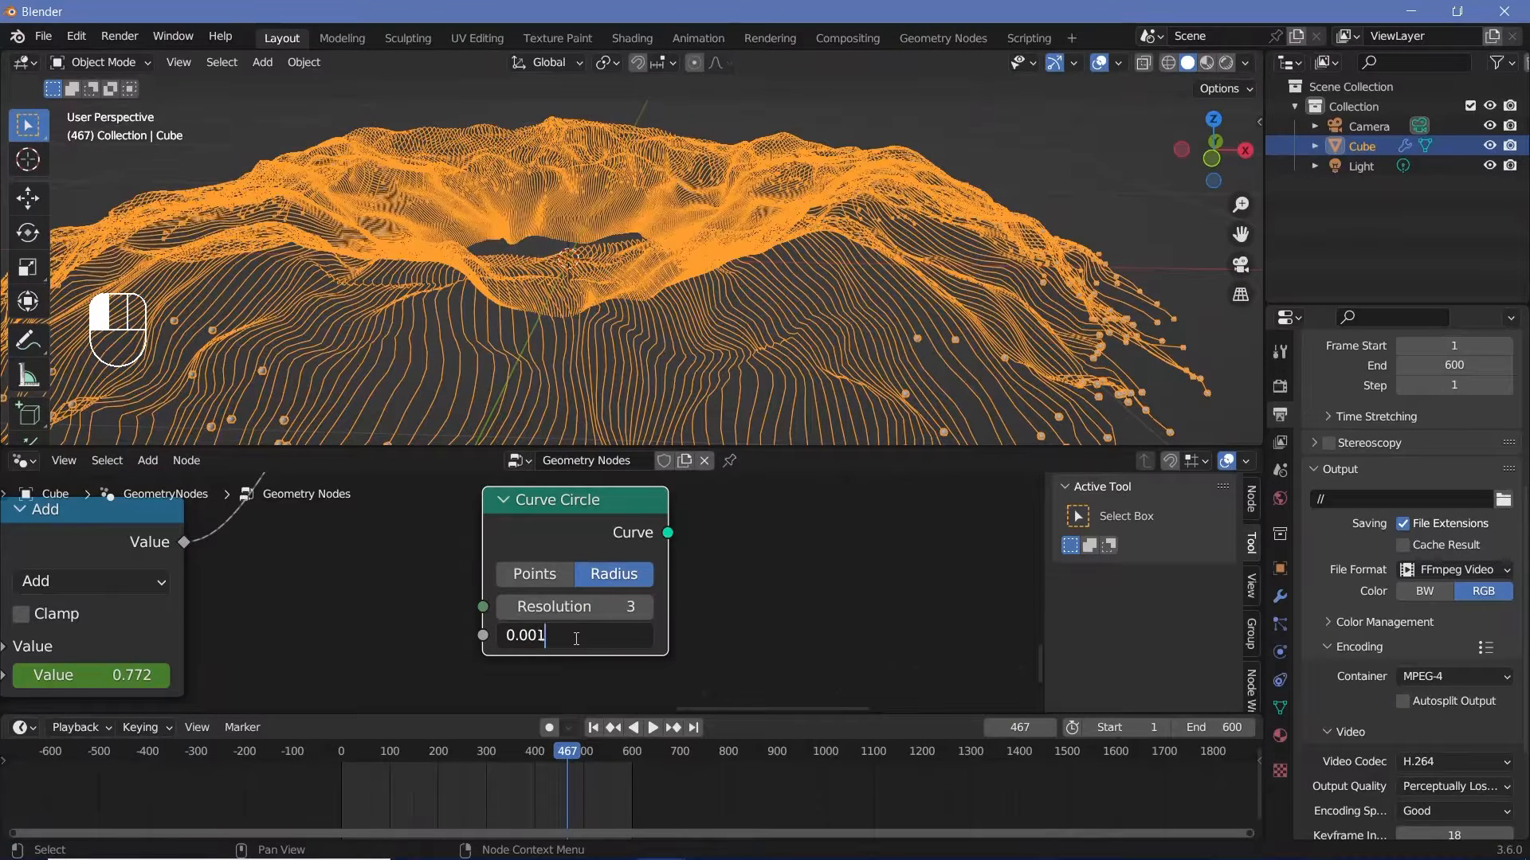
key("Return")
- Connect the Curve Circle output to Curve to Mesh's Profile Curve input and view the thin meshed curves with overlays hidden
middle_click_drag(576, 637, 600, 702)
left_click_drag(575, 682, 618, 571)
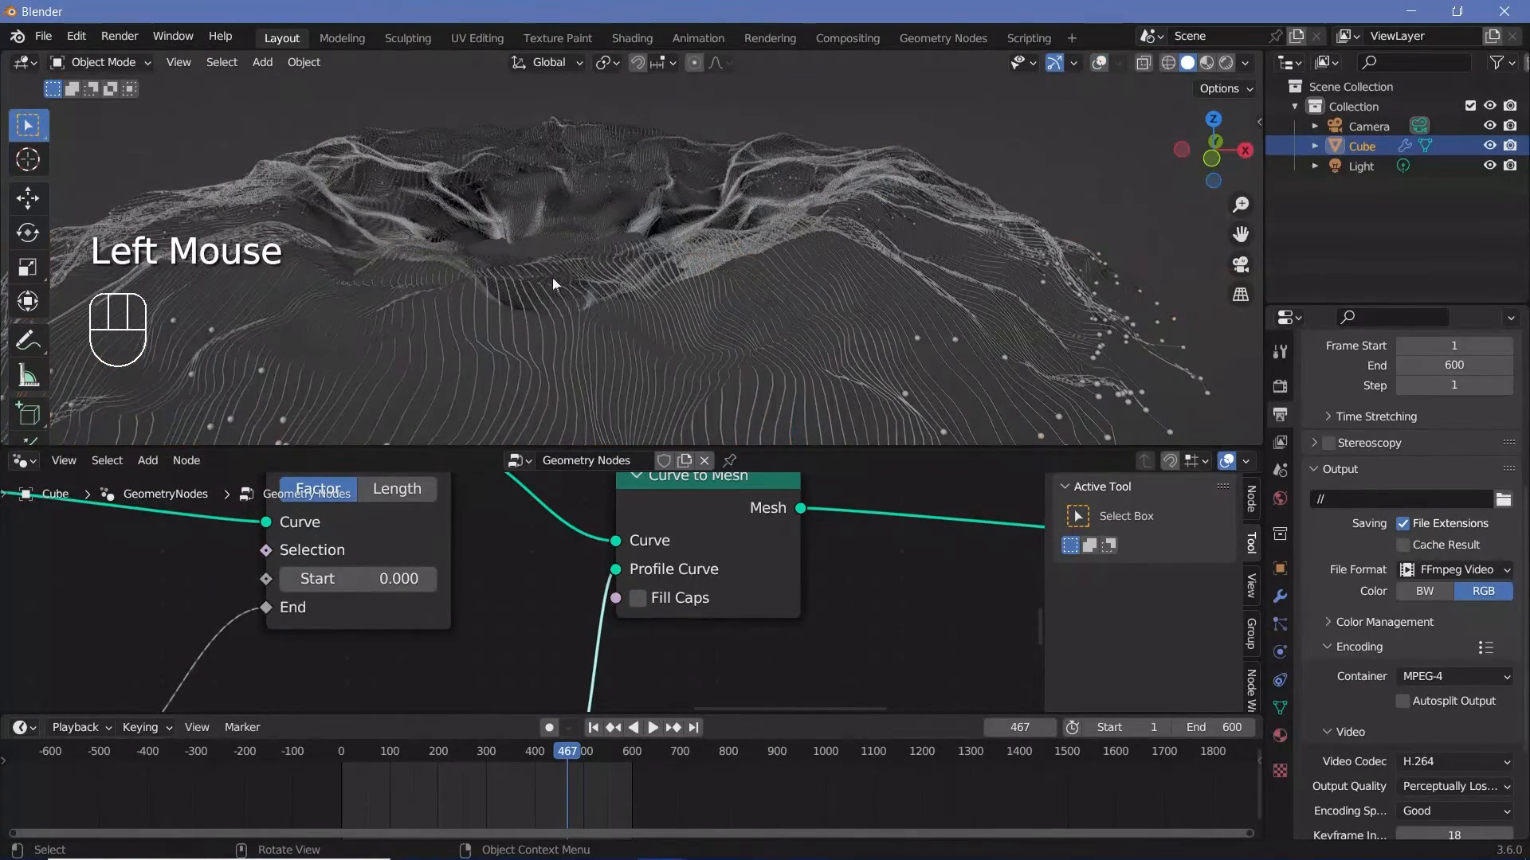
middle_click_drag(915, 332, 706, 218, "ctrl")
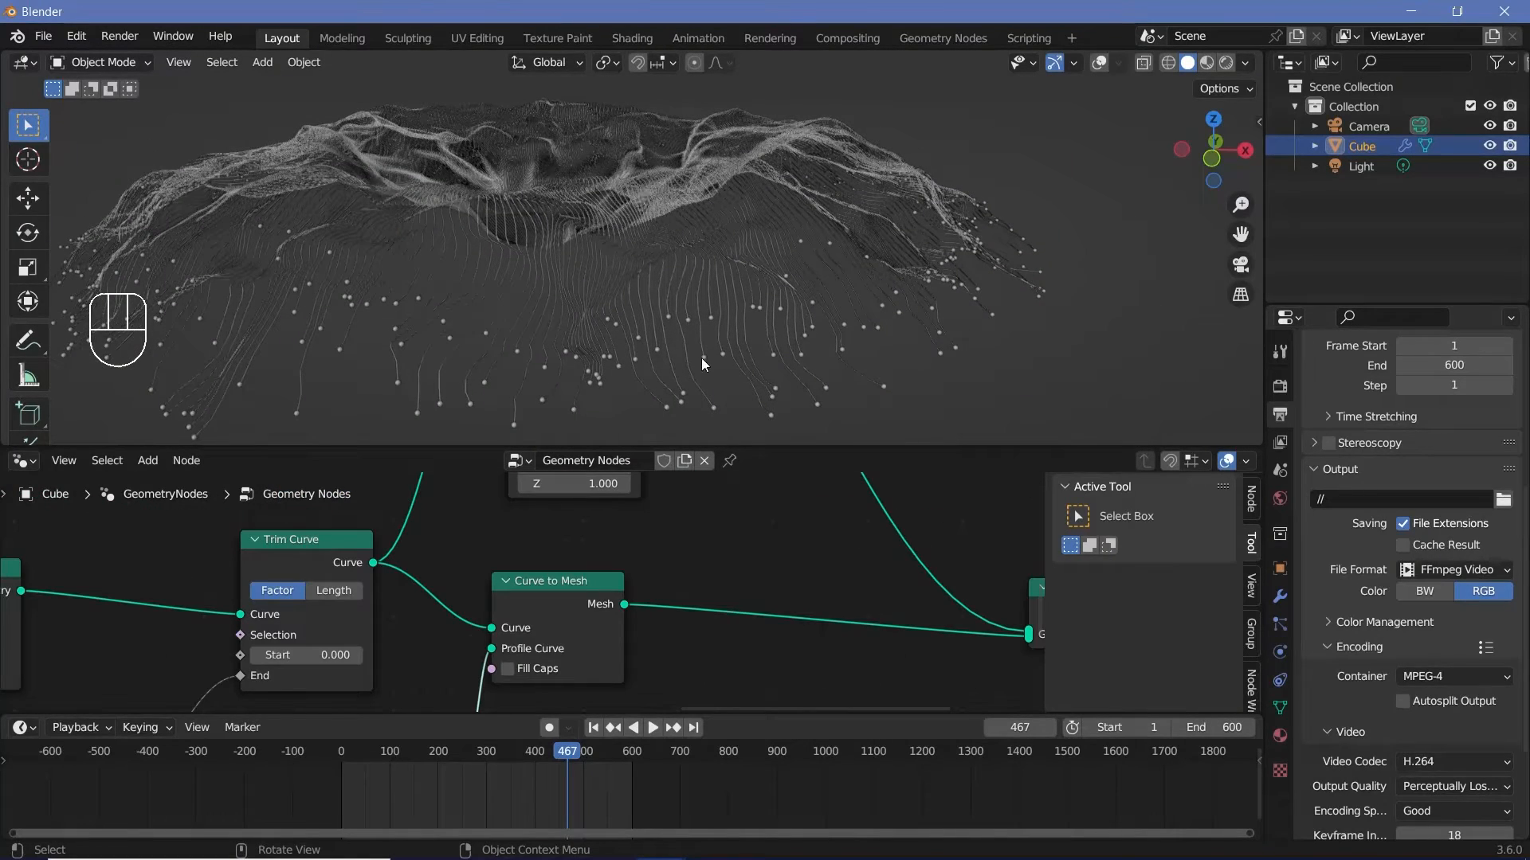
- Move the Curve to Mesh and Curve Circle nodes farther from Trim Curve to make room between them
left_click_drag(567, 596, 748, 613)
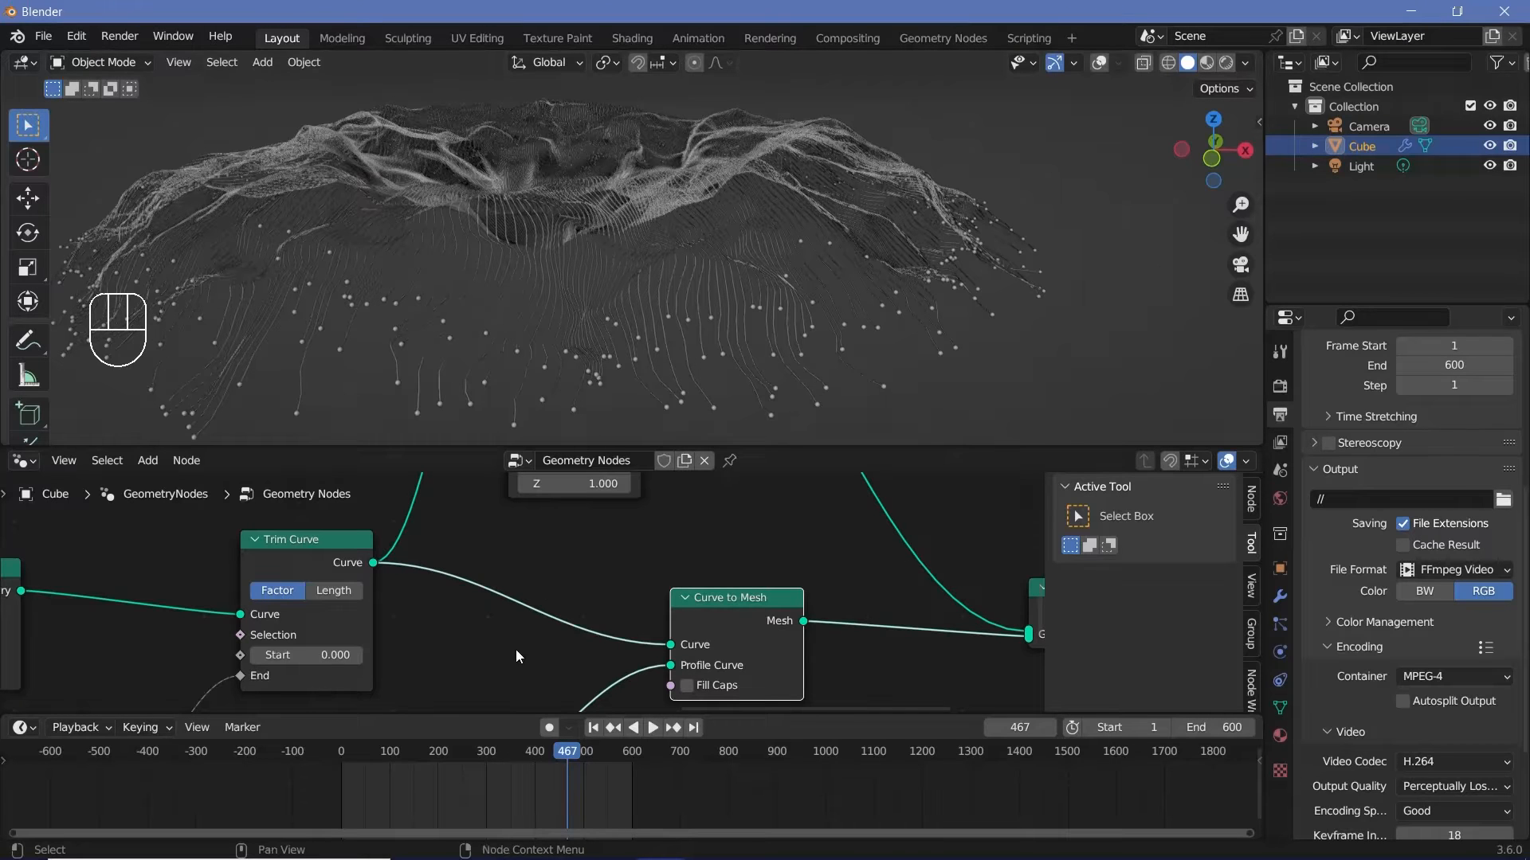
middle_click_drag(514, 649, 494, 701, "ctrl")
middle_click_drag(494, 701, 480, 629)
left_click_drag(455, 548, 746, 696)
left_click_drag(686, 559, 777, 616)
- Insert a Capture Attribute node between Trim Curve and Curve to Mesh, and set its domain to Spline
key("shift+a")
type("cap")
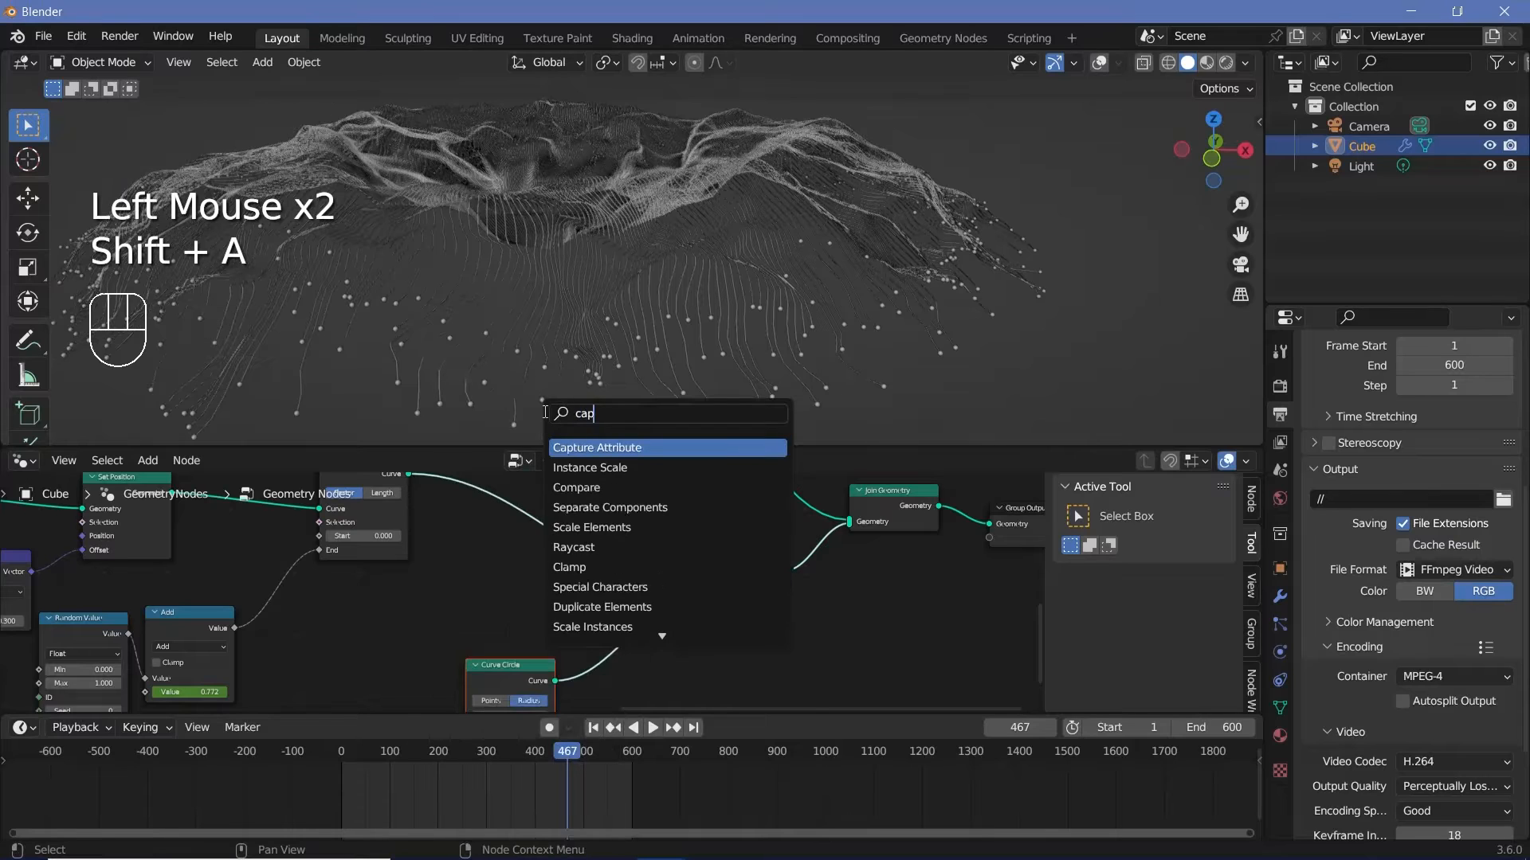
type("ture")
key("Return")
left_click(516, 501)
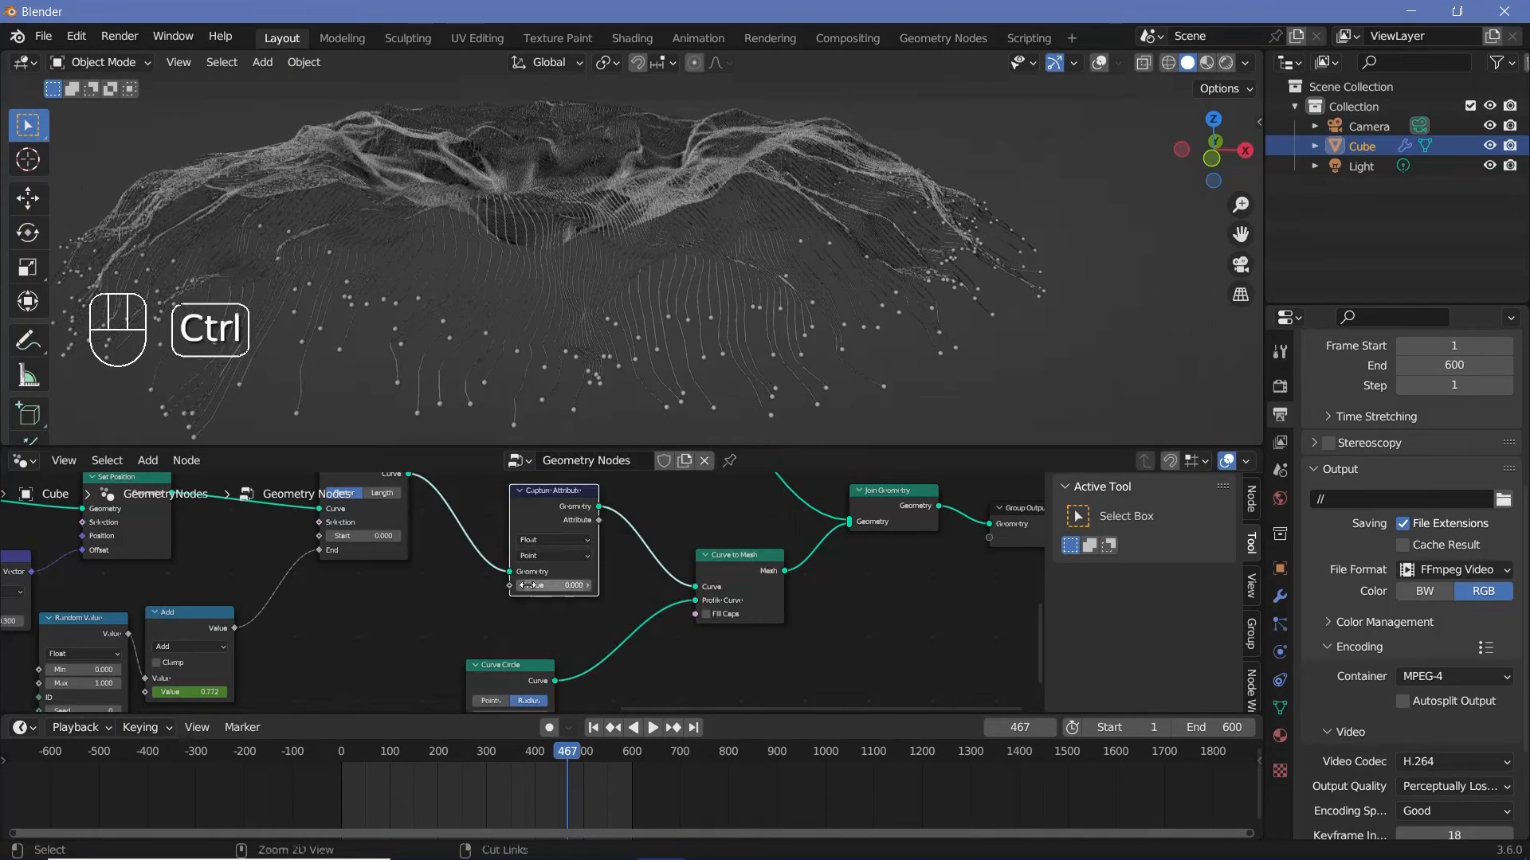
middle_click_drag(533, 590, 548, 682, "ctrl")
middle_click_drag(575, 627, 539, 646)
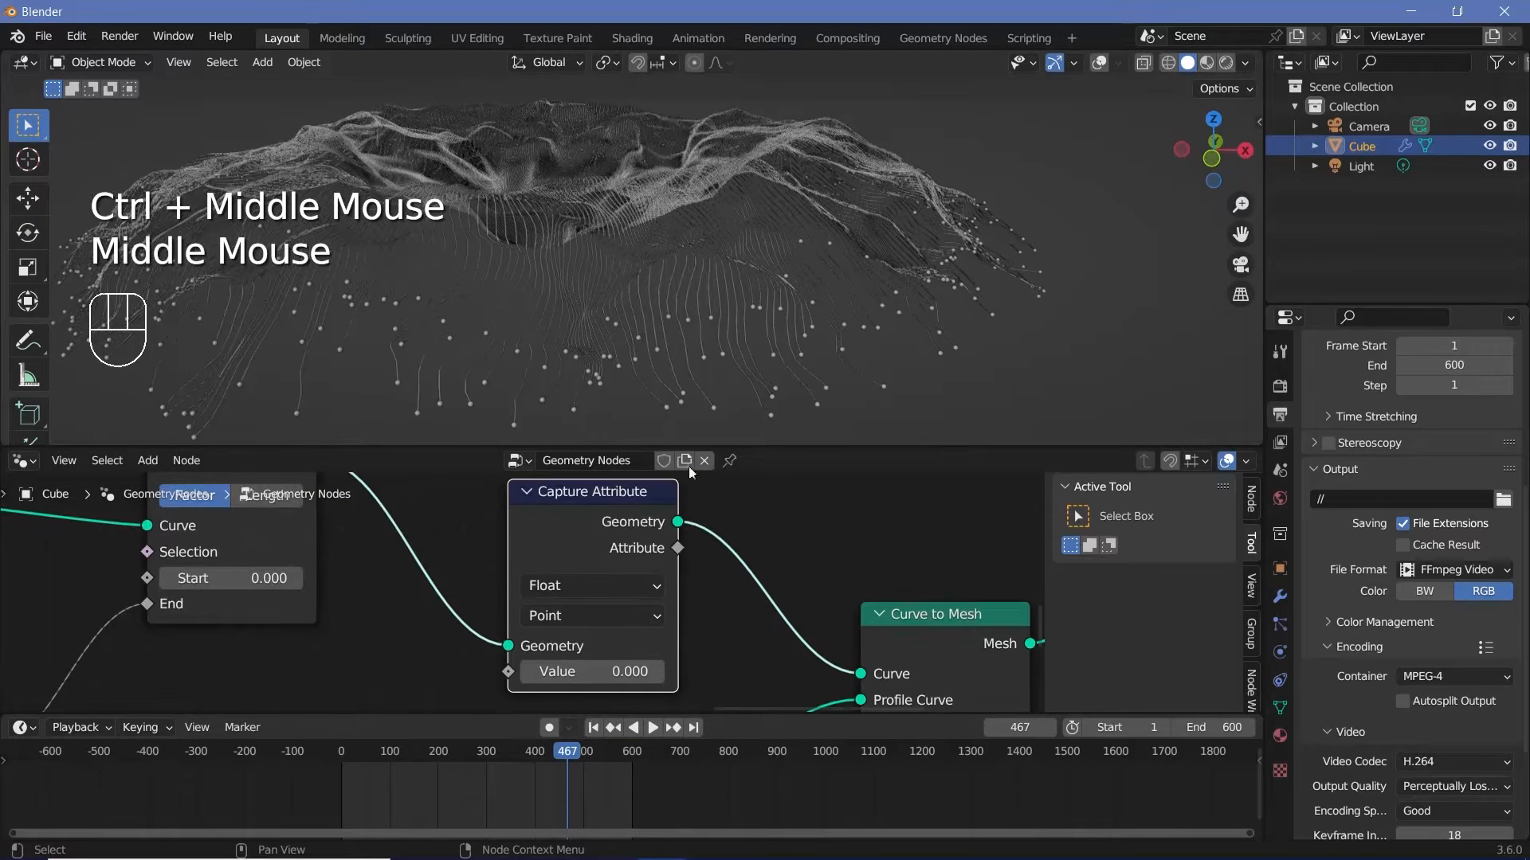
left_click(557, 616)
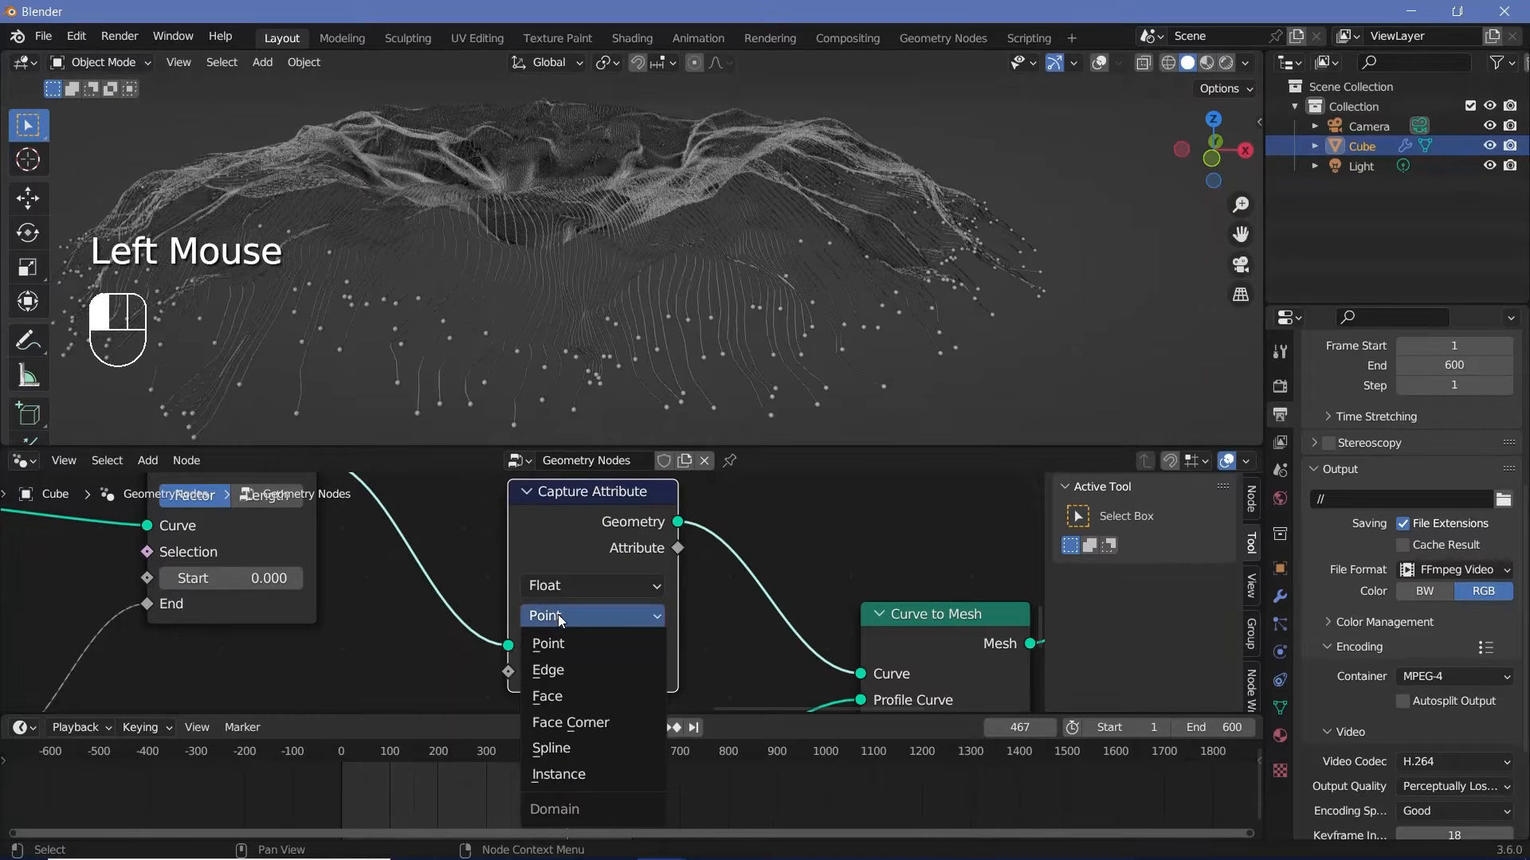
left_click(582, 747)
- Add a Random Value node beside the Capture Attribute node, below Trim Curve
middle_click_drag(404, 679, 464, 615)
key("shift+a")
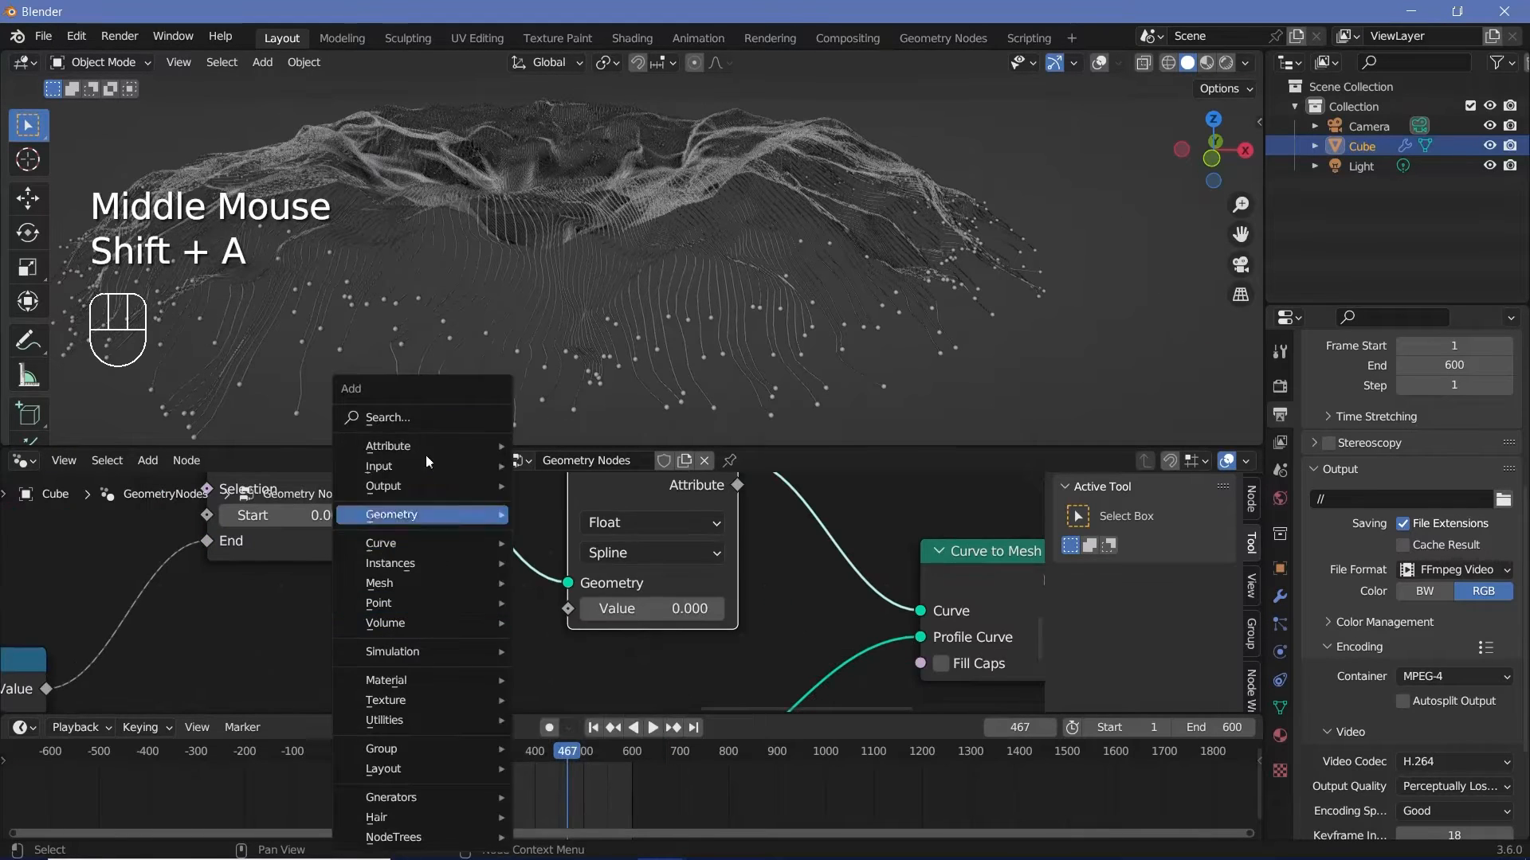
left_click(428, 416)
type("random")
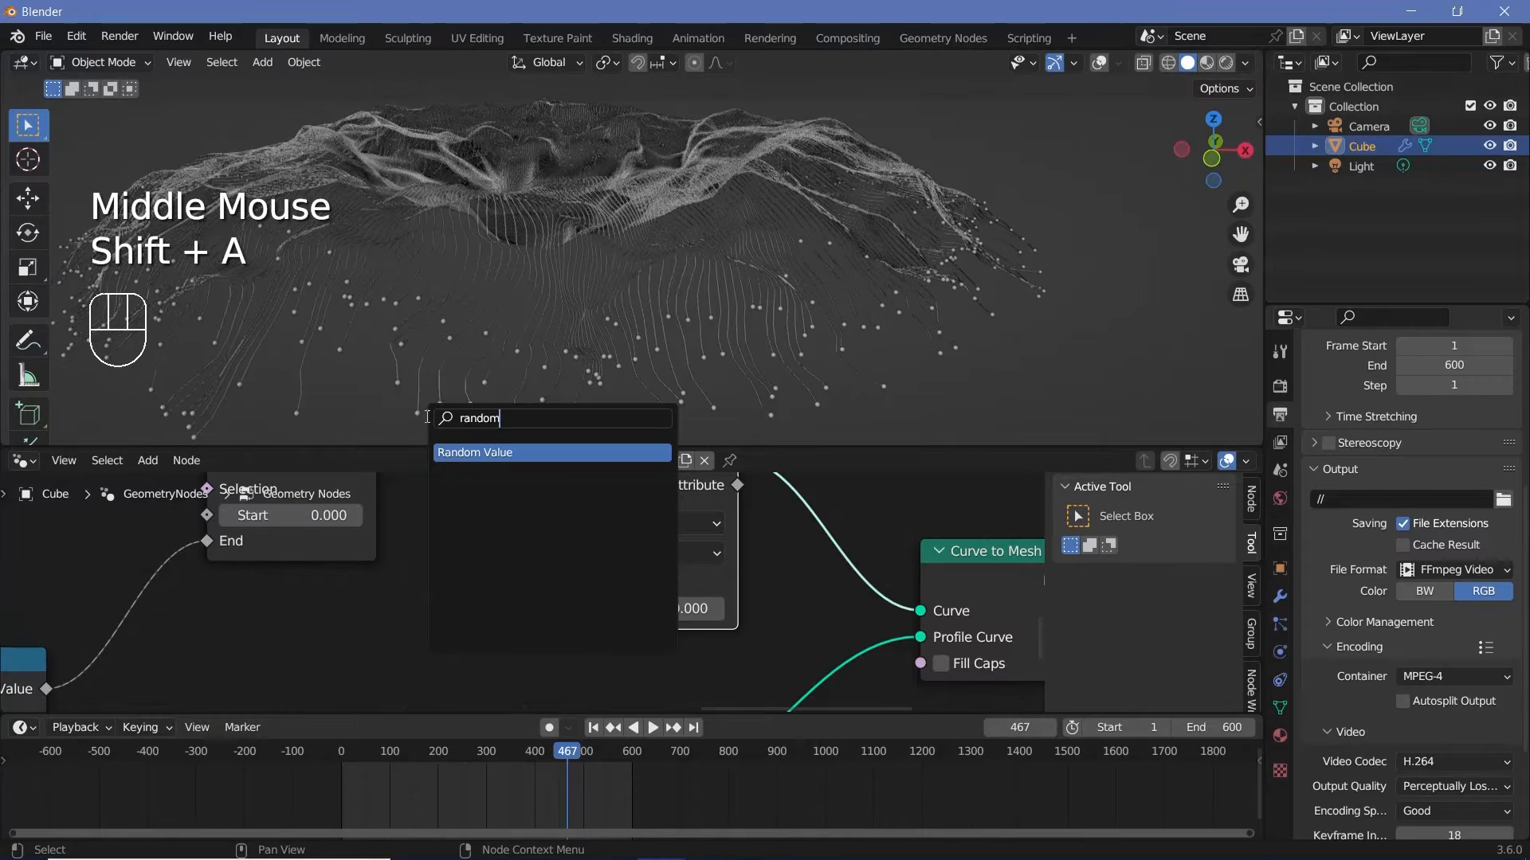
left_click(454, 451)
left_click(335, 626)
- Set the new Random Value node's seed to 356 and connect its value to the Capture Attribute's Value input
middle_click_drag(423, 641, 491, 531)
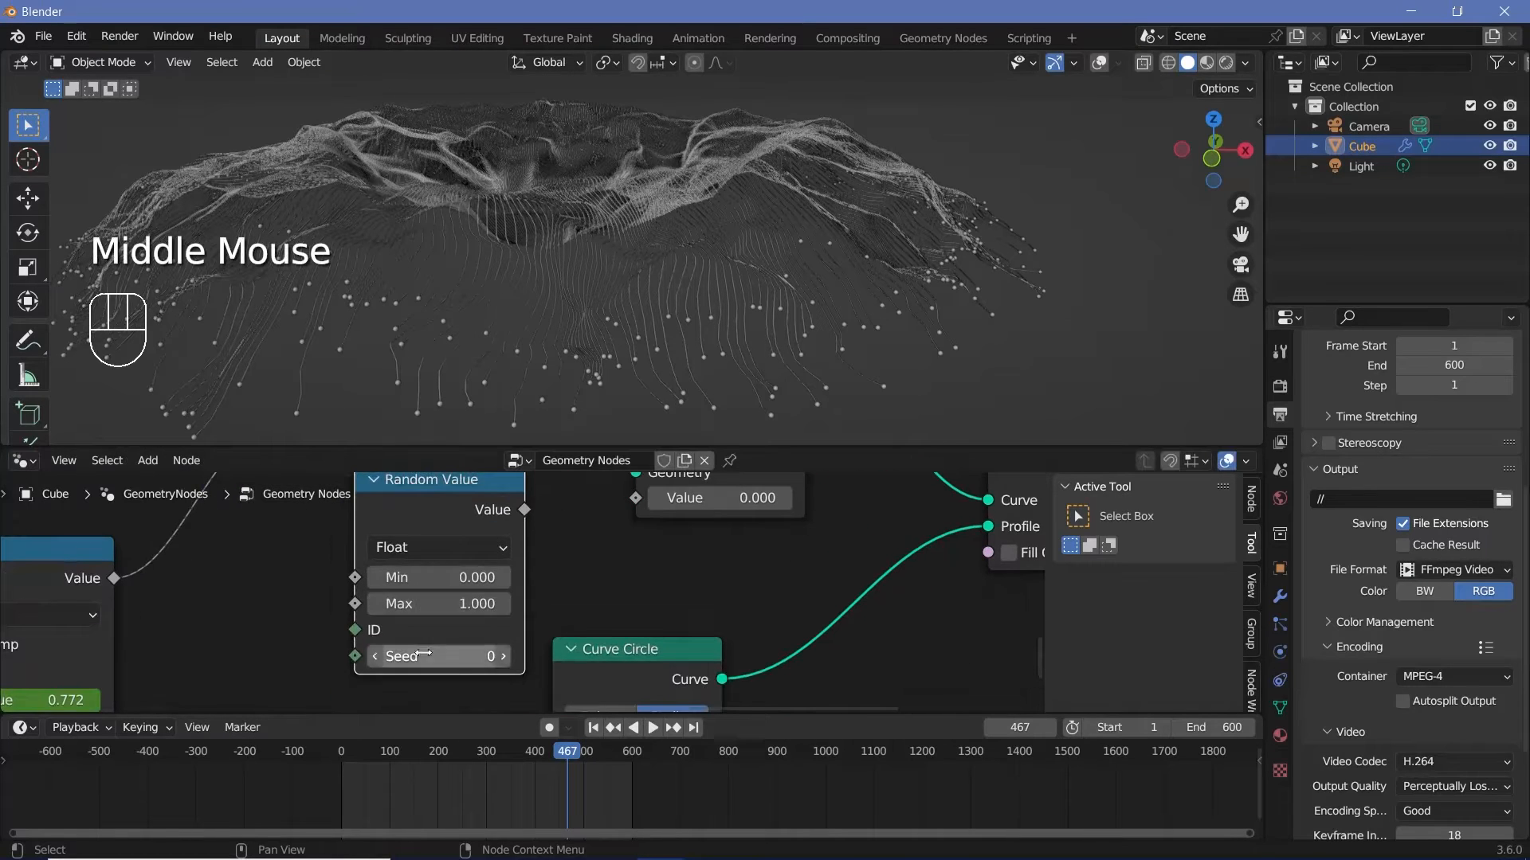
left_click_drag(423, 654, 486, 655)
middle_click_drag(451, 601, 448, 653)
left_click_drag(454, 597, 577, 590)
- Shift the Join Geometry and Group Output nodes farther away from Curve to Mesh
middle_click_drag(580, 586, 613, 575, "ctrl")
left_click_drag(652, 481, 849, 579)
left_click_drag(728, 535, 938, 523)
- Insert a Store Named Attribute node between Curve to Mesh and Join Geometry, and name its attribute RandS
key("shift+a")
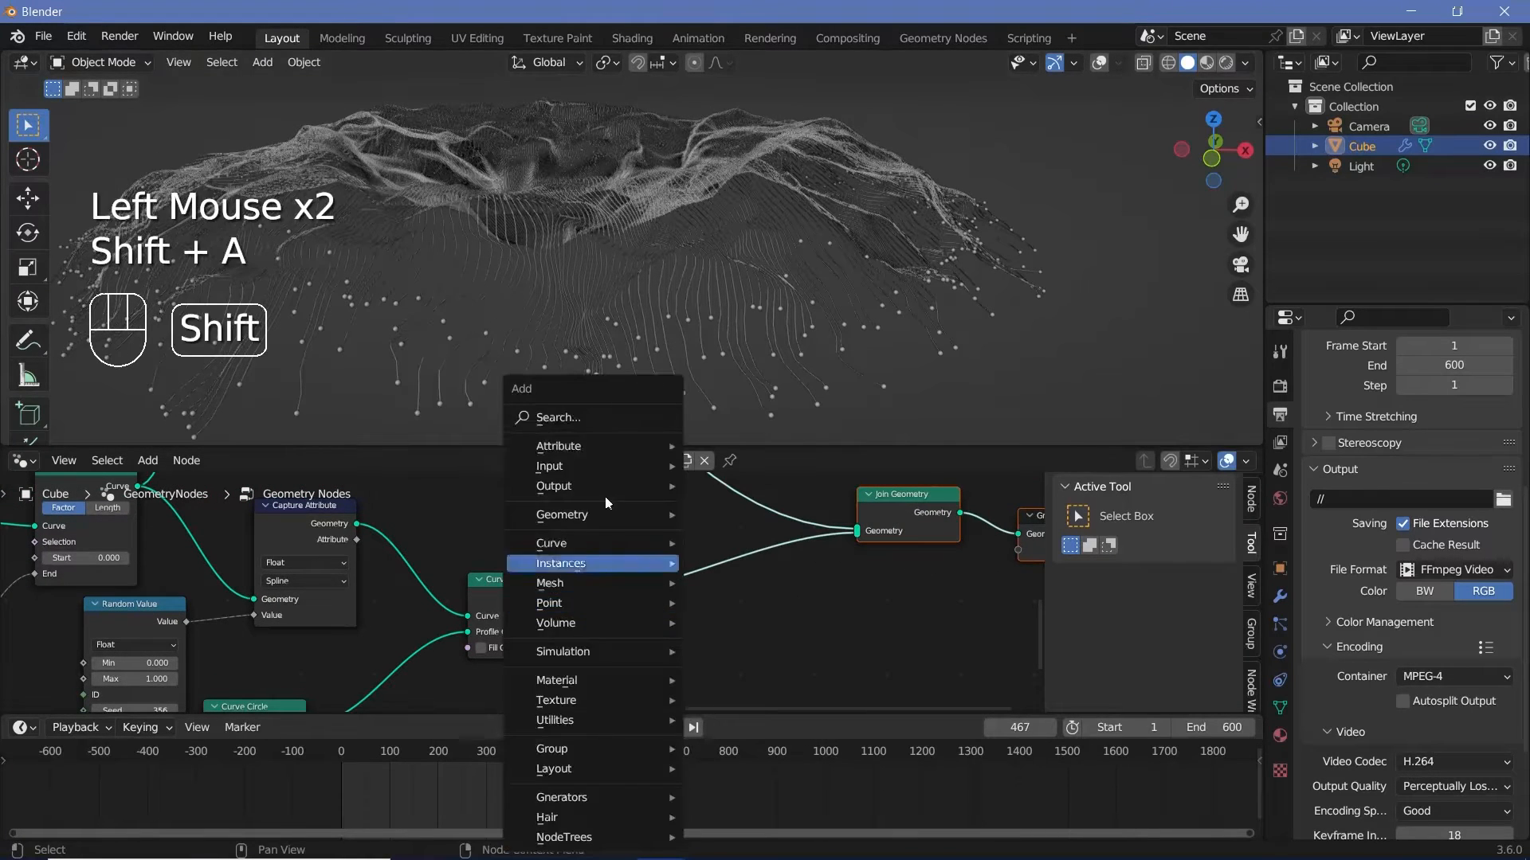
left_click(572, 415)
type("store n")
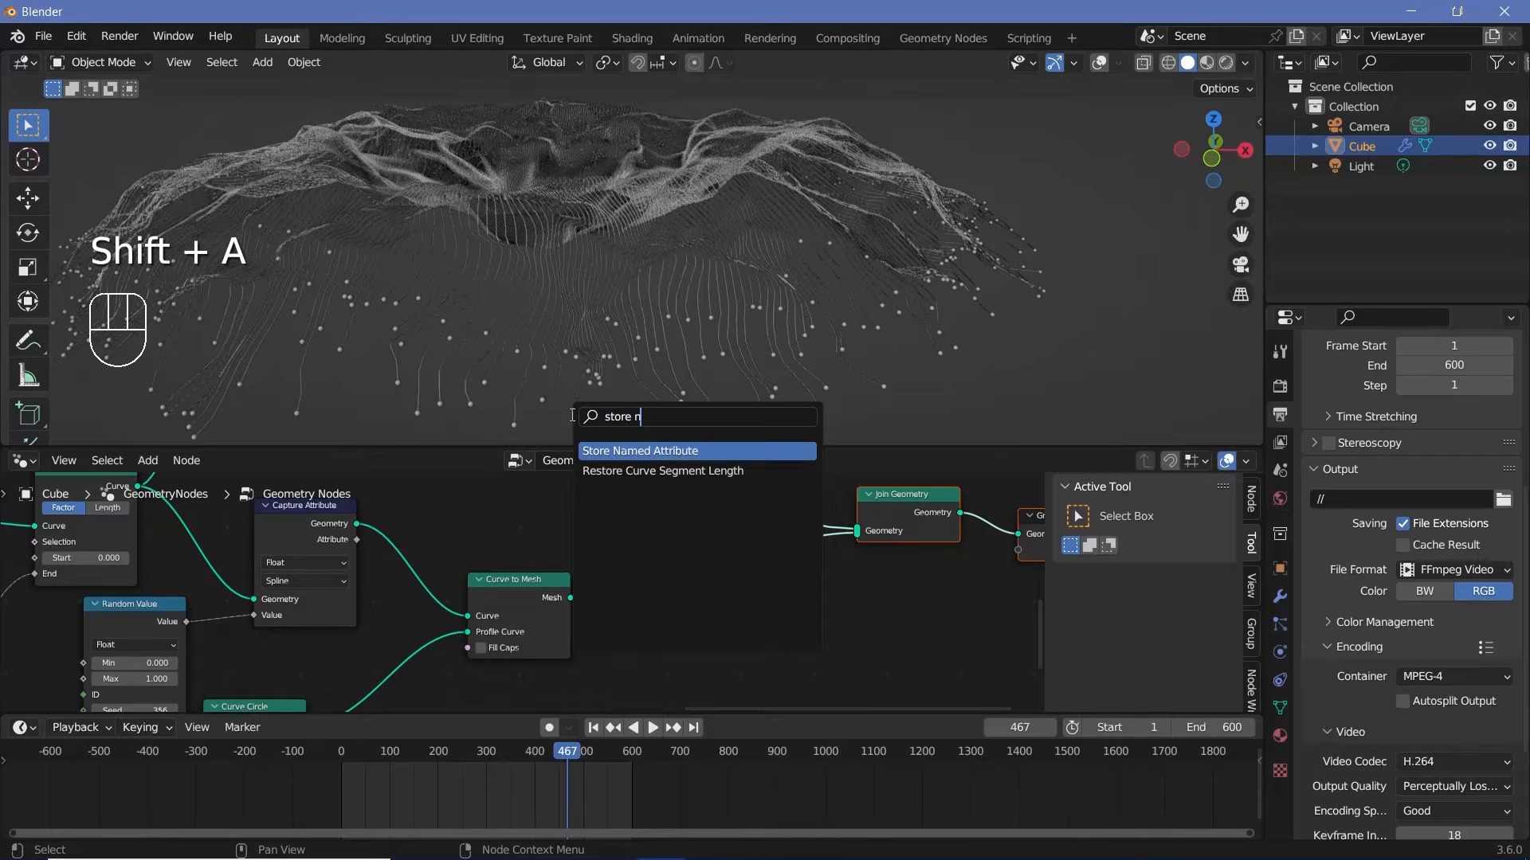
key("Return")
left_click(672, 627)
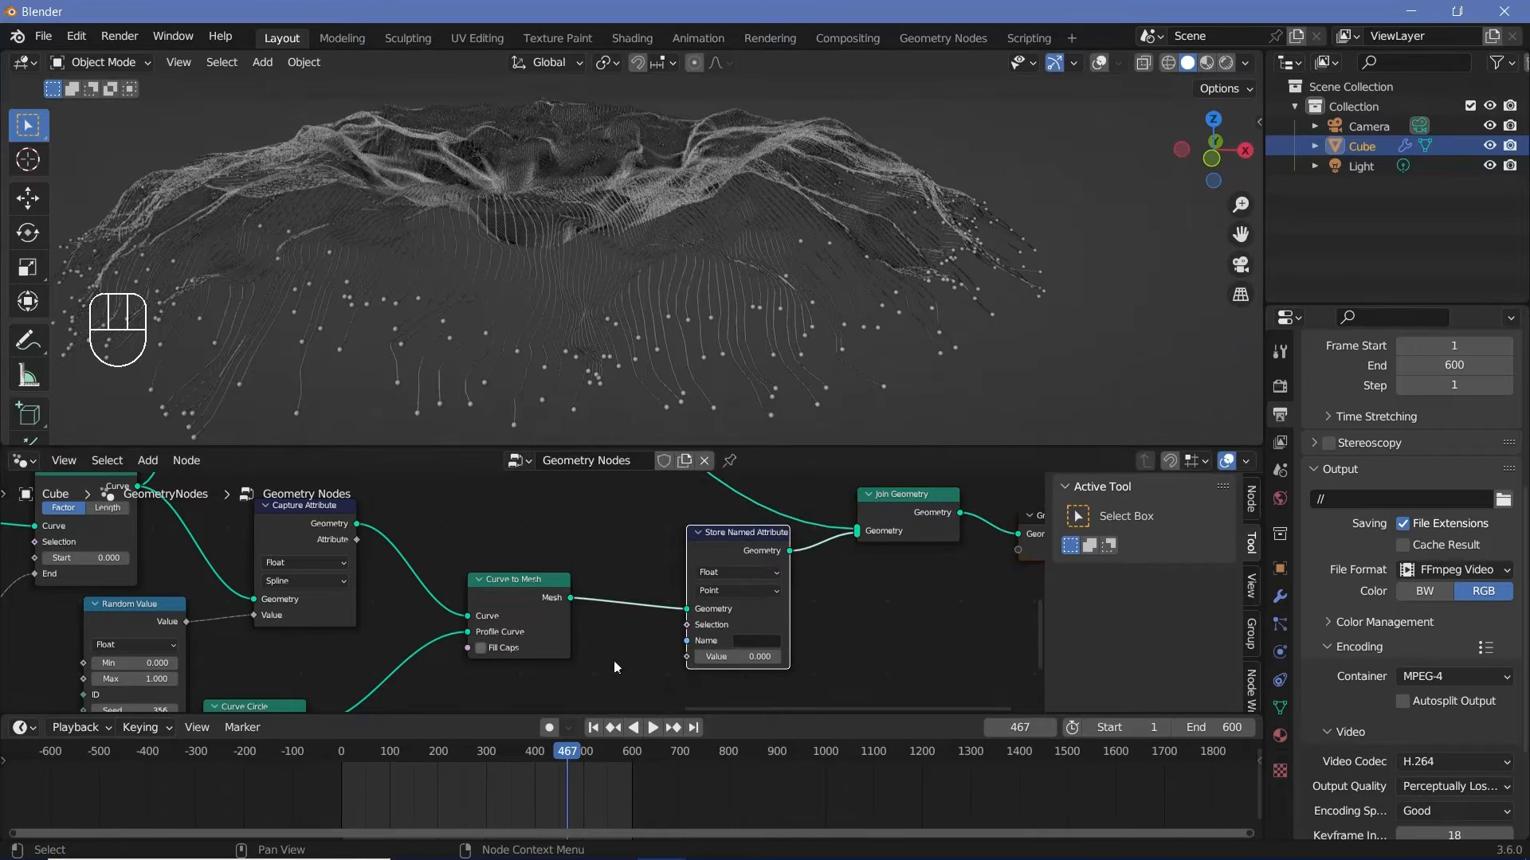
middle_click_drag(671, 627, 733, 596, "ctrl")
middle_click_drag(733, 595, 652, 563)
left_click(875, 652)
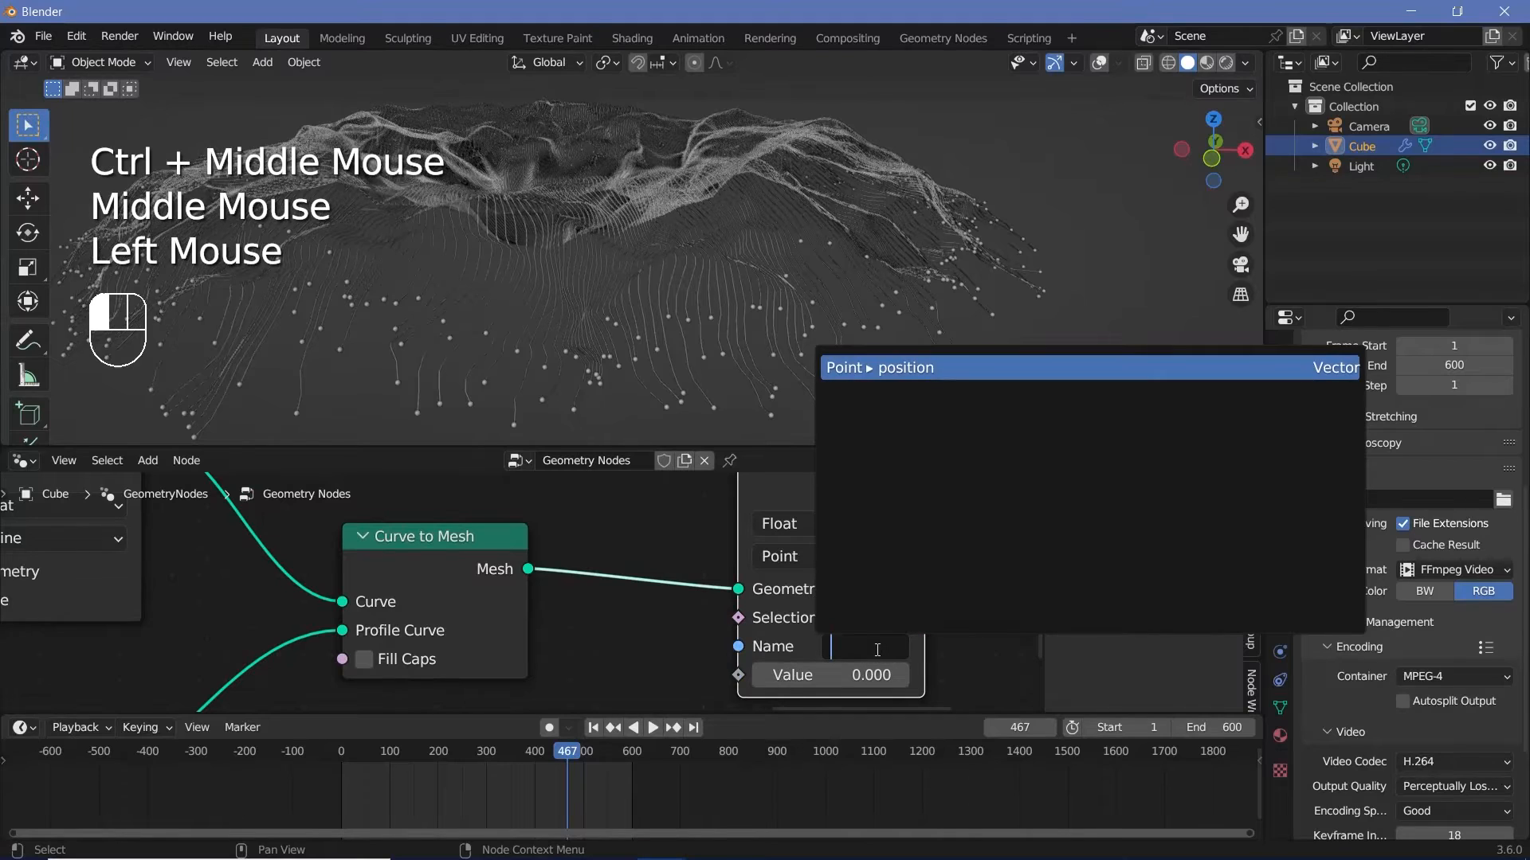
type("RandS")
key("Return")
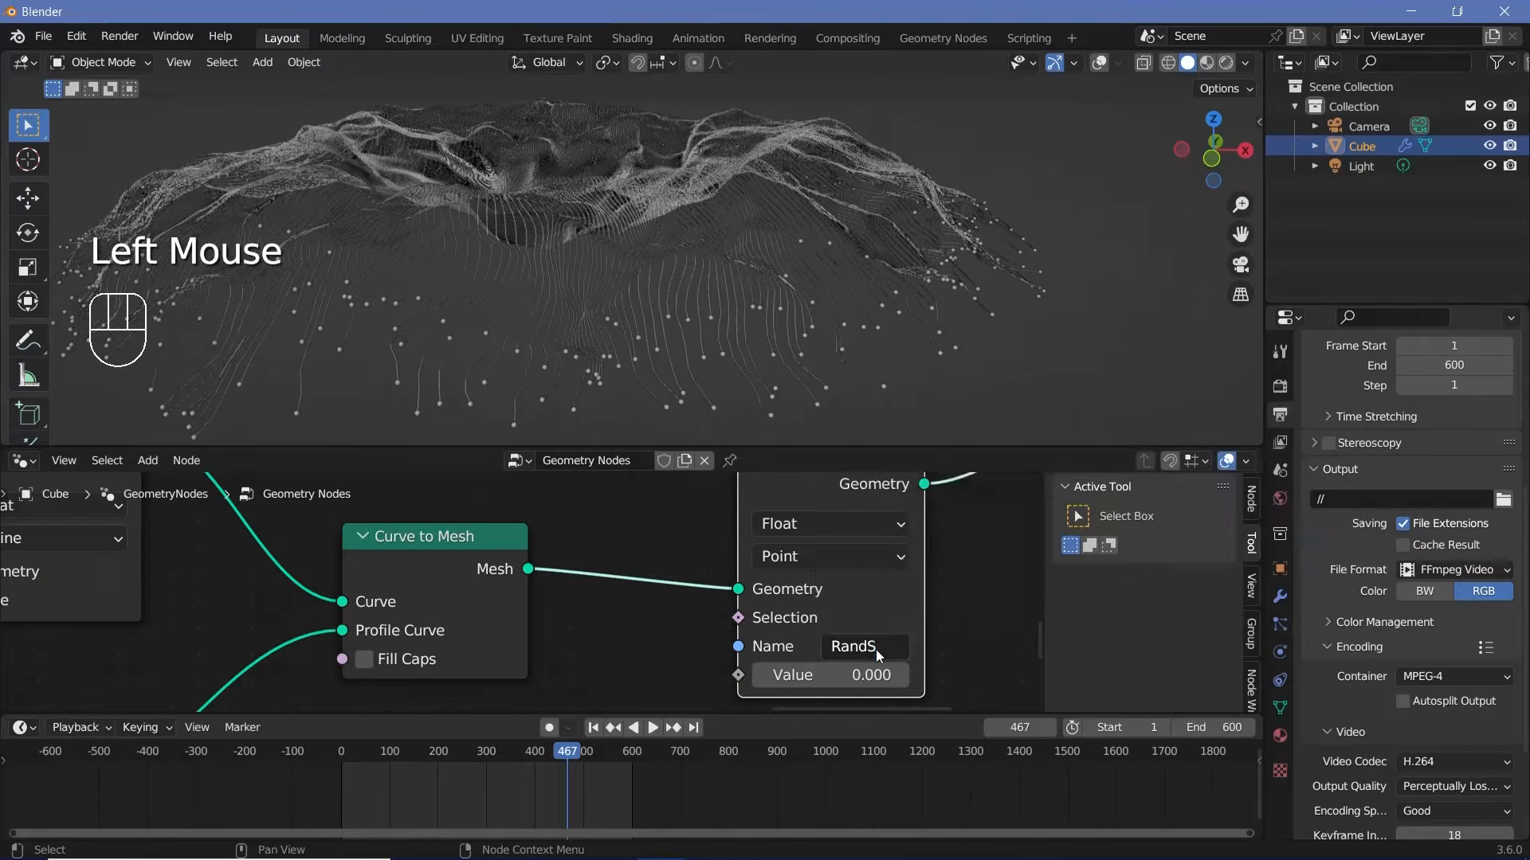
- Connect the captured attribute to the RandS node's Value input and move that node closer to Curve to Mesh
middle_click_drag(780, 651, 717, 651, "ctrl")
middle_click_drag(717, 651, 550, 651)
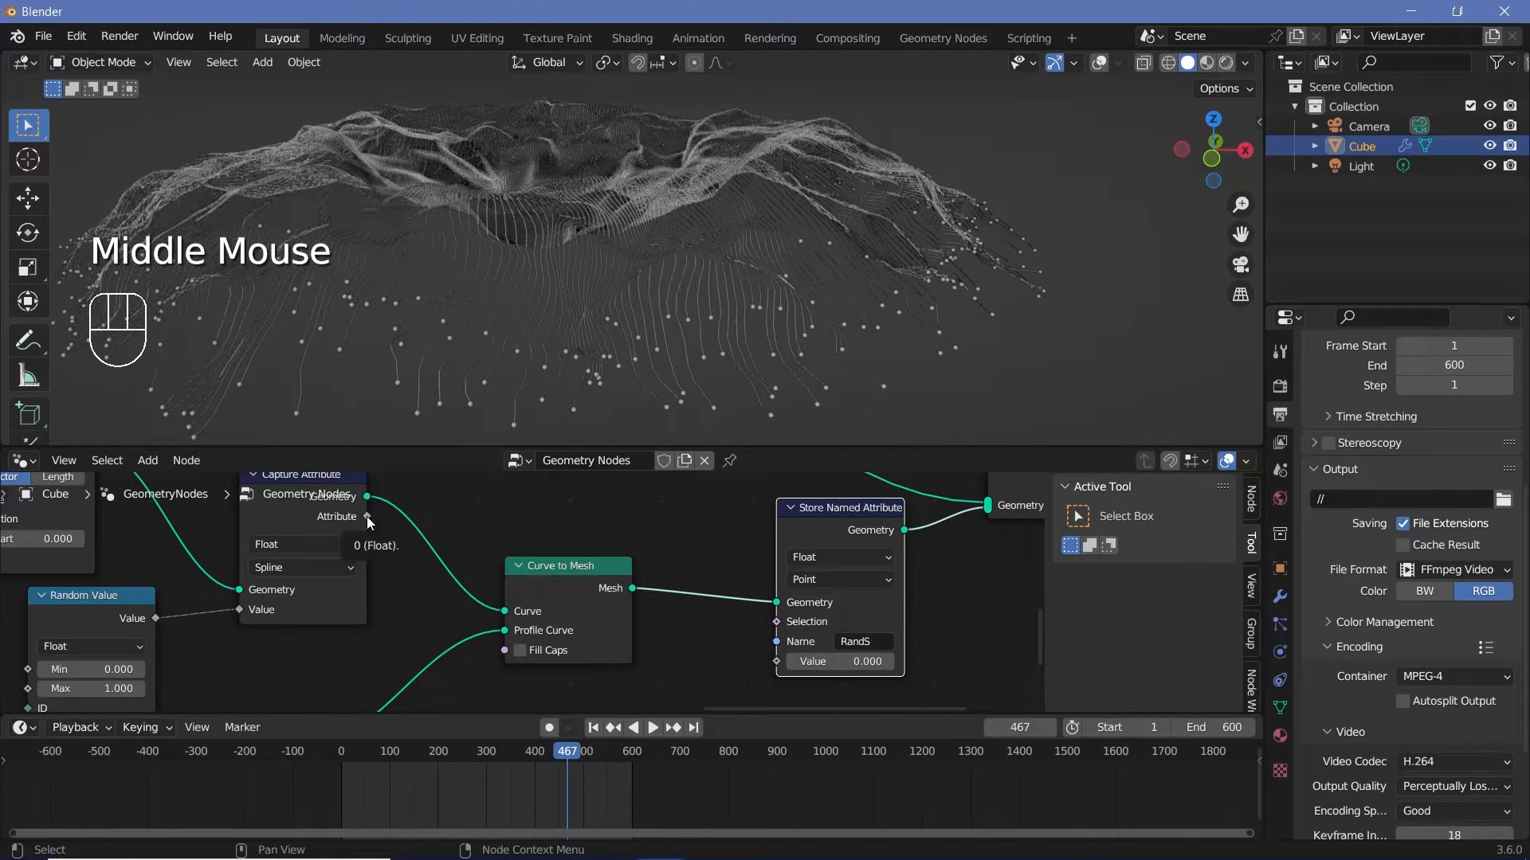
left_click_drag(366, 517, 785, 532)
middle_click_drag(808, 581, 778, 584, "ctrl")
middle_click_drag(744, 524, 704, 650)
scroll(704, 651, "up", 1)
left_click_drag(713, 544, 651, 544)
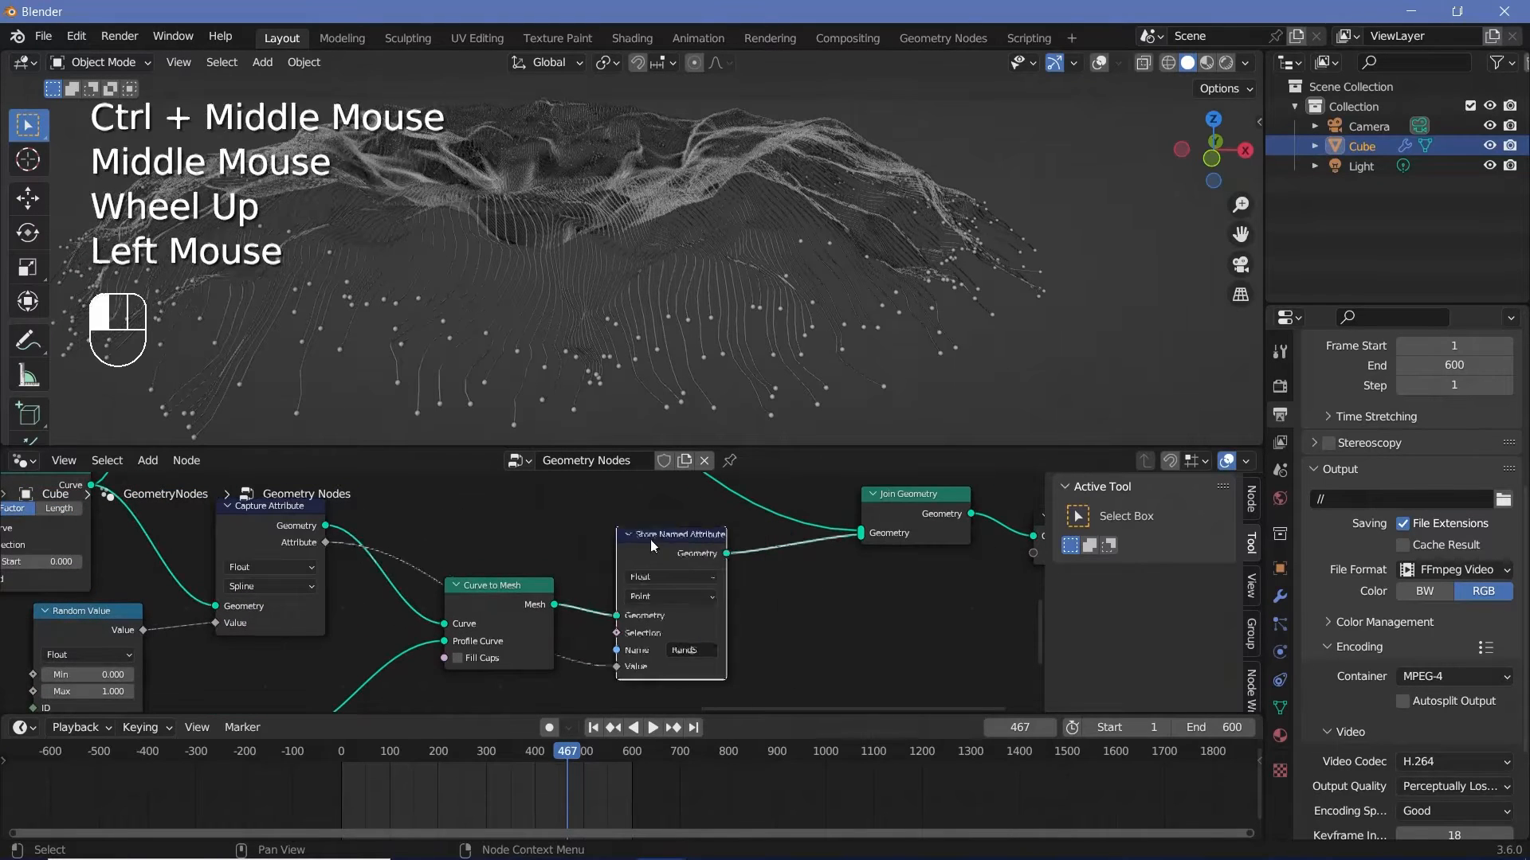
- Duplicate the RandS Store Named Attribute node onto the link between Instance on Points and Join Geometry
middle_click_drag(351, 545, 414, 618)
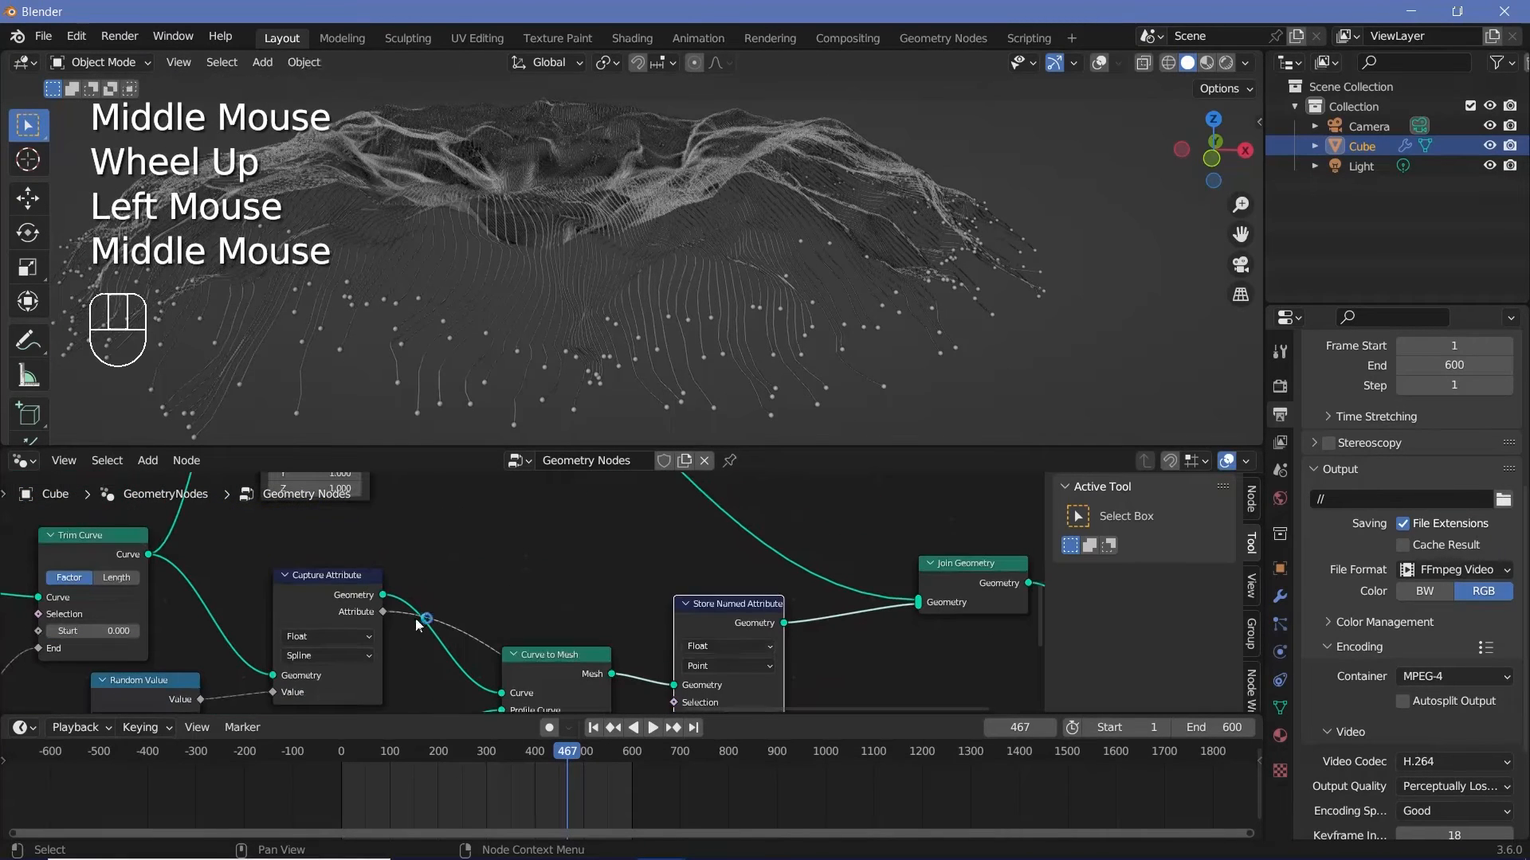
left_click(731, 626)
middle_click_drag(735, 628, 888, 814)
middle_click_drag(480, 584, 524, 632)
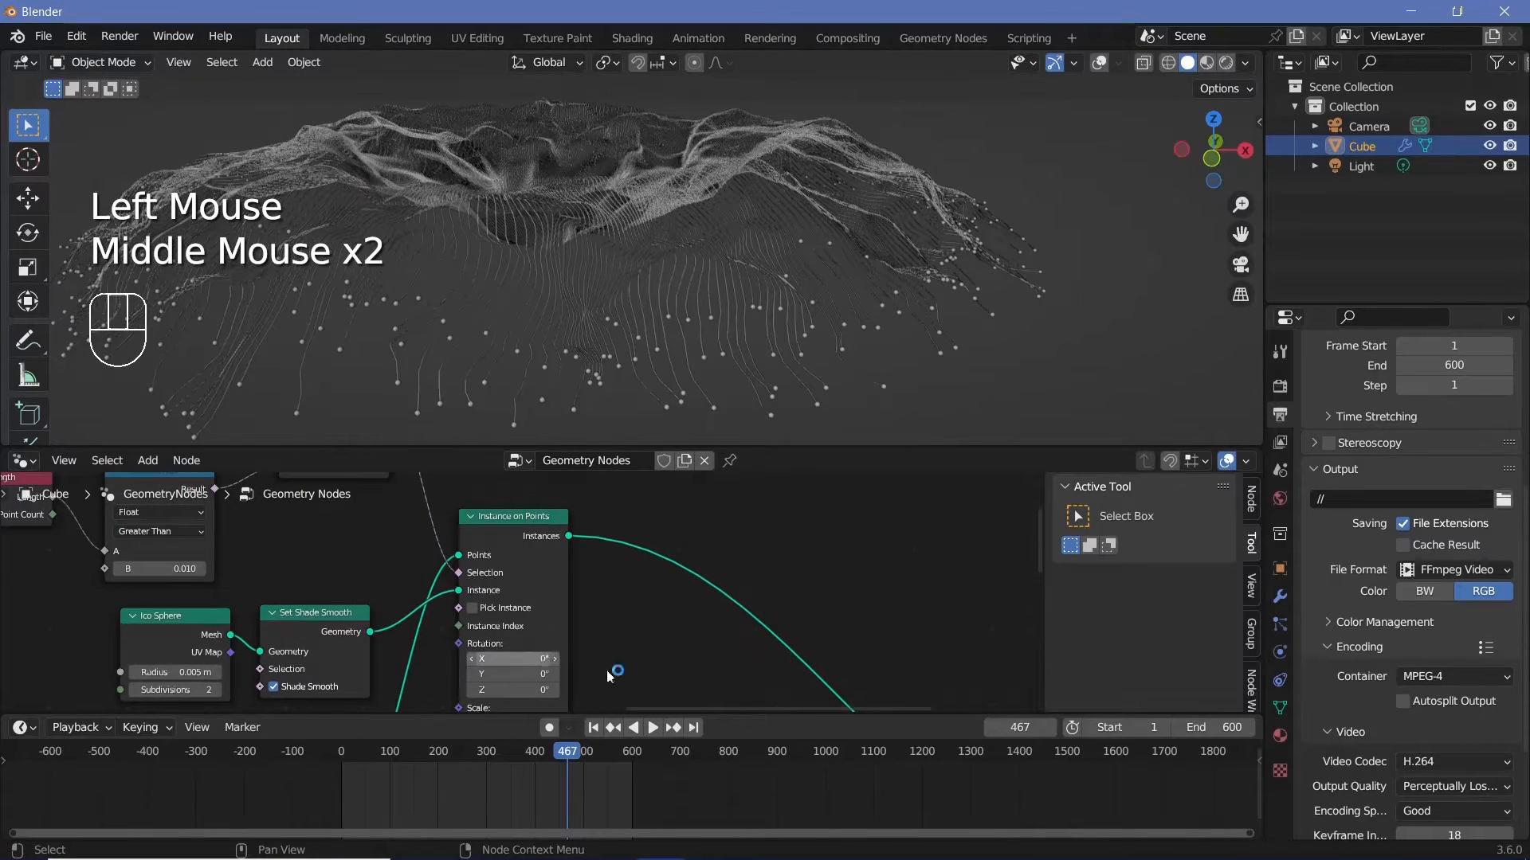
middle_click_drag(801, 651, 670, 498)
left_click(773, 667)
key("shift+d")
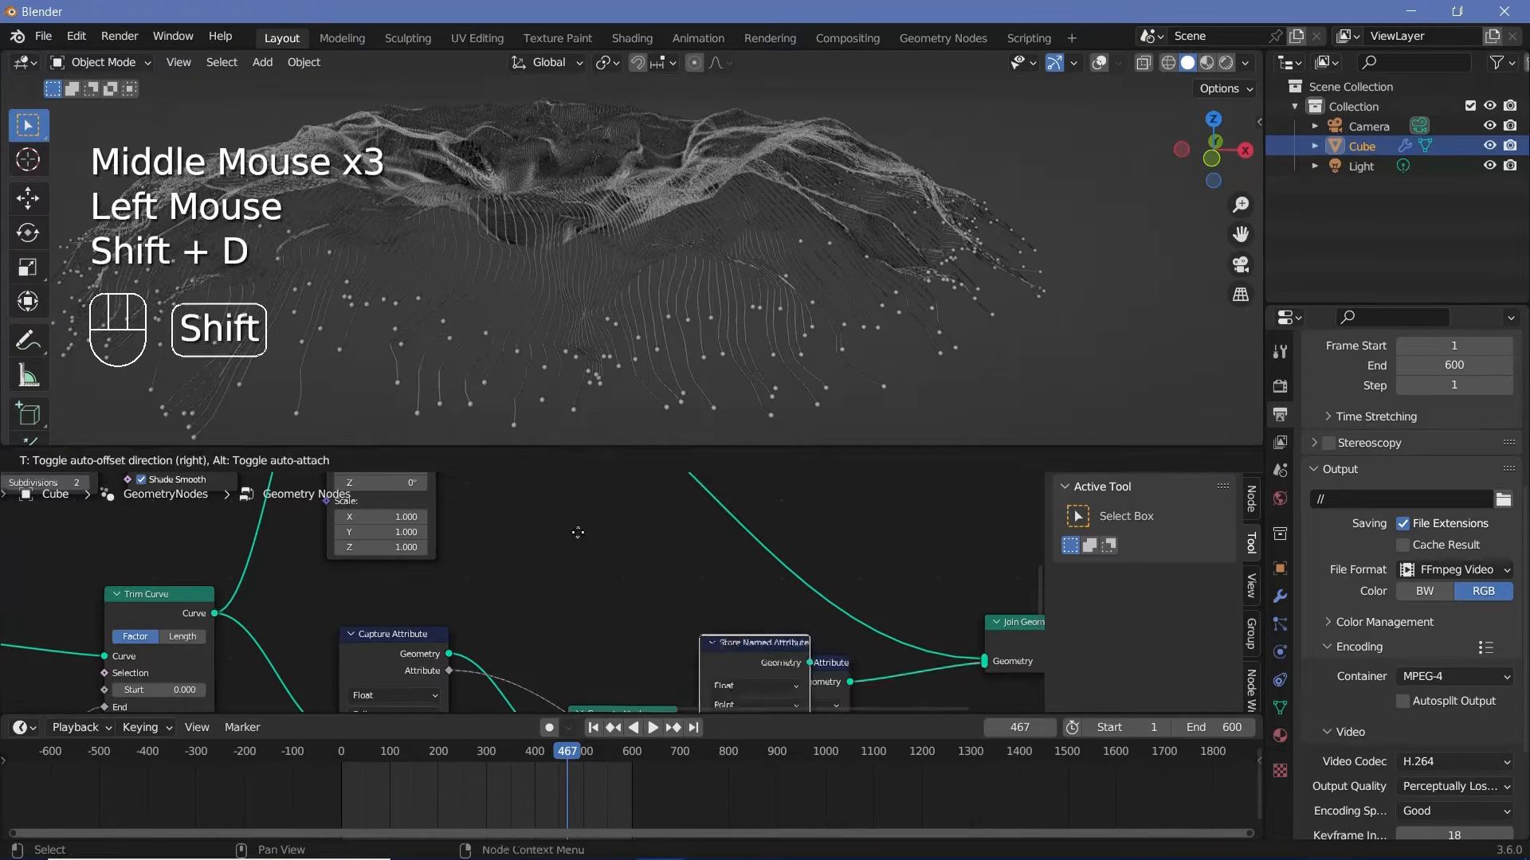
left_click(683, 576)
middle_click_drag(682, 576, 712, 648, "ctrl")
- Rename the attribute in the duplicated Store Named Attribute node to RandV
left_click(768, 576)
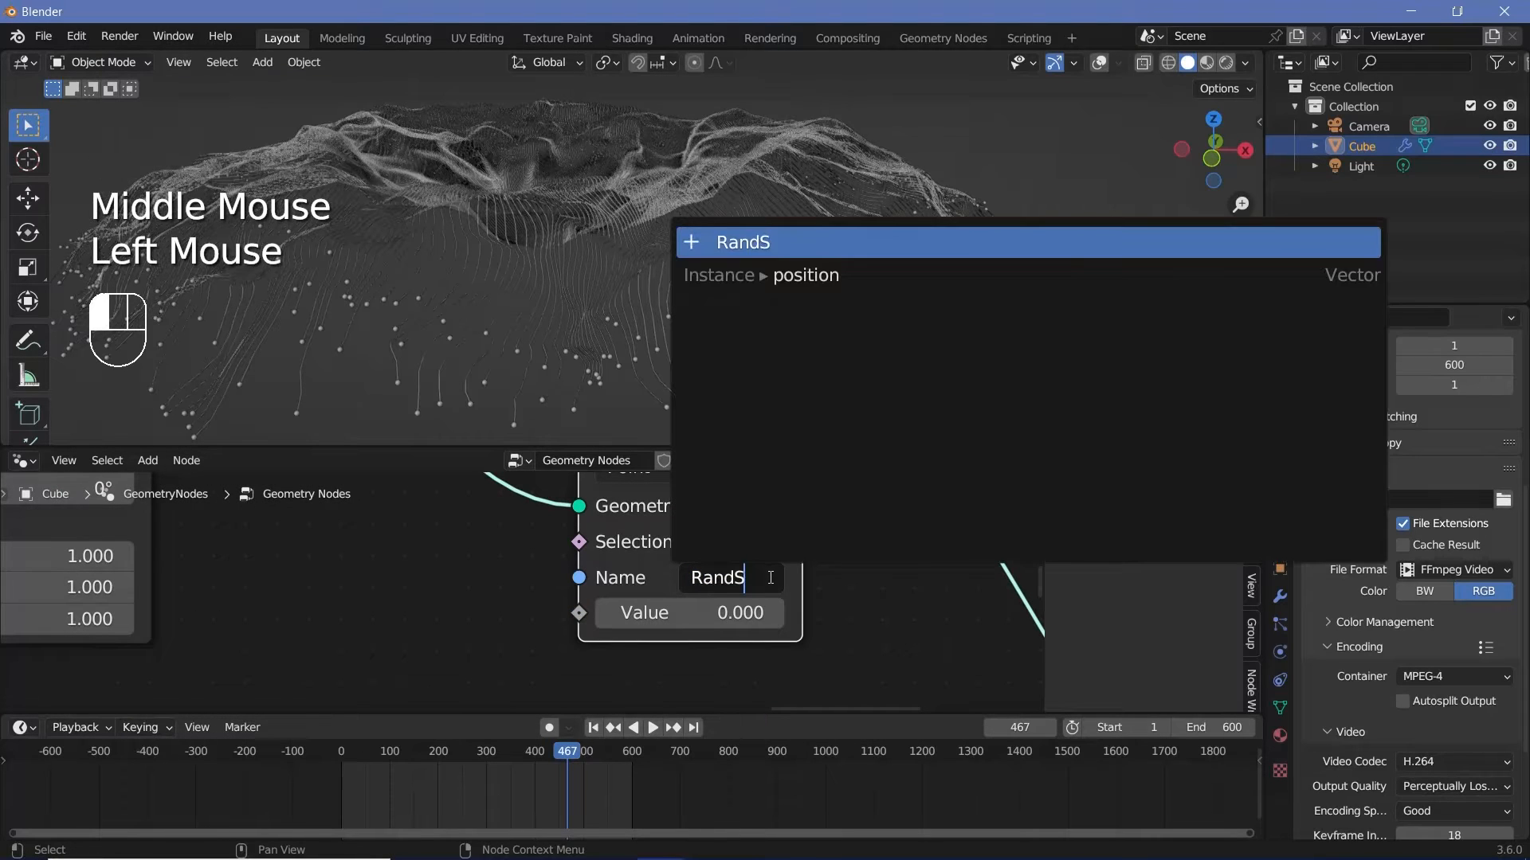
key("BackSpace")
type("V")
key("Return")
middle_click_drag(768, 577, 725, 626, "ctrl")
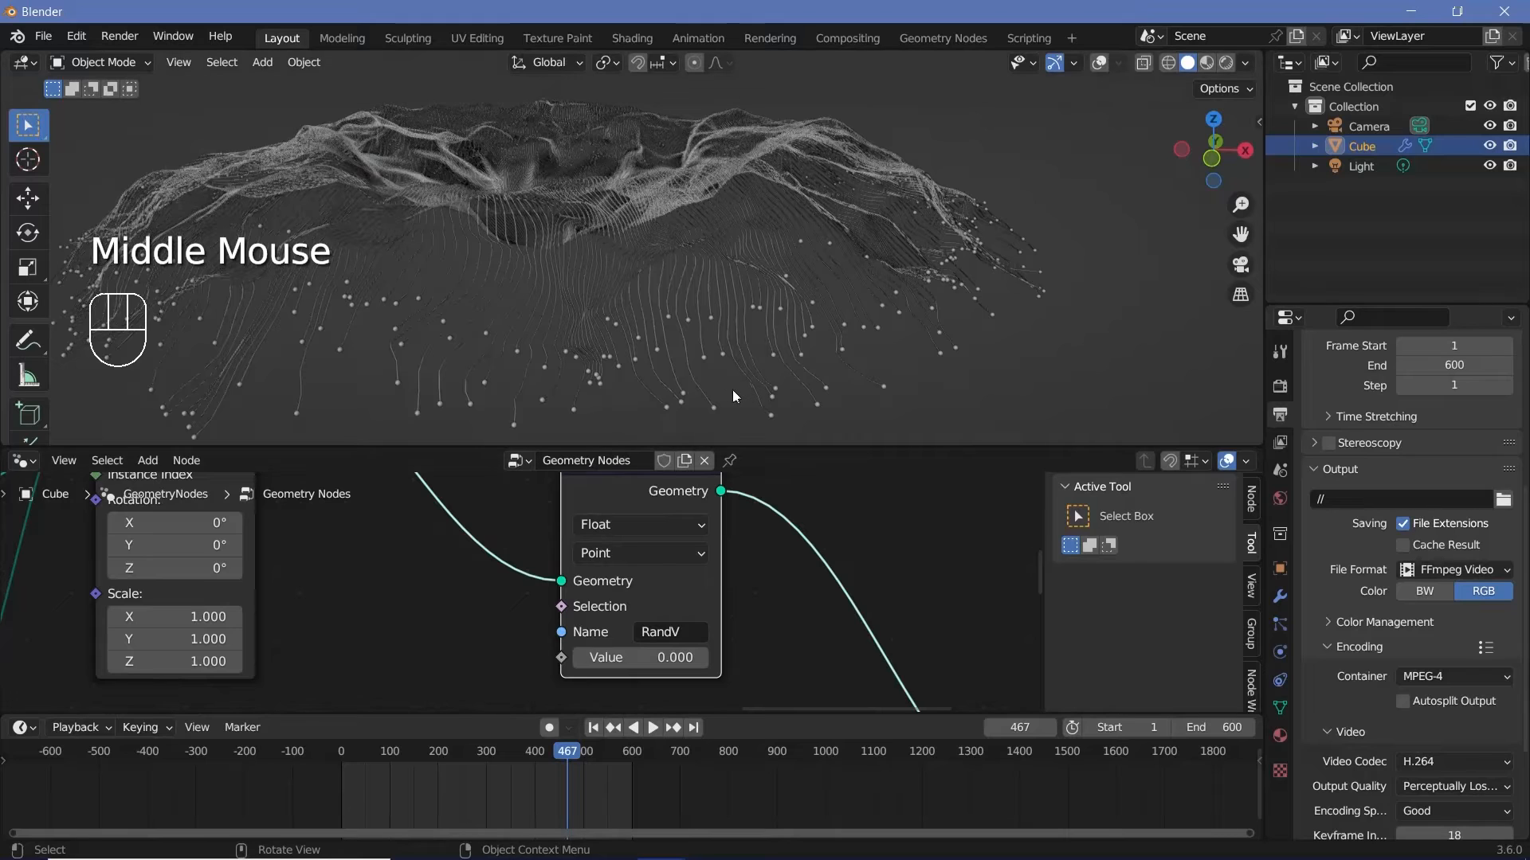
middle_click_drag(679, 637, 797, 614, "ctrl")
middle_click_drag(797, 614, 620, 698)
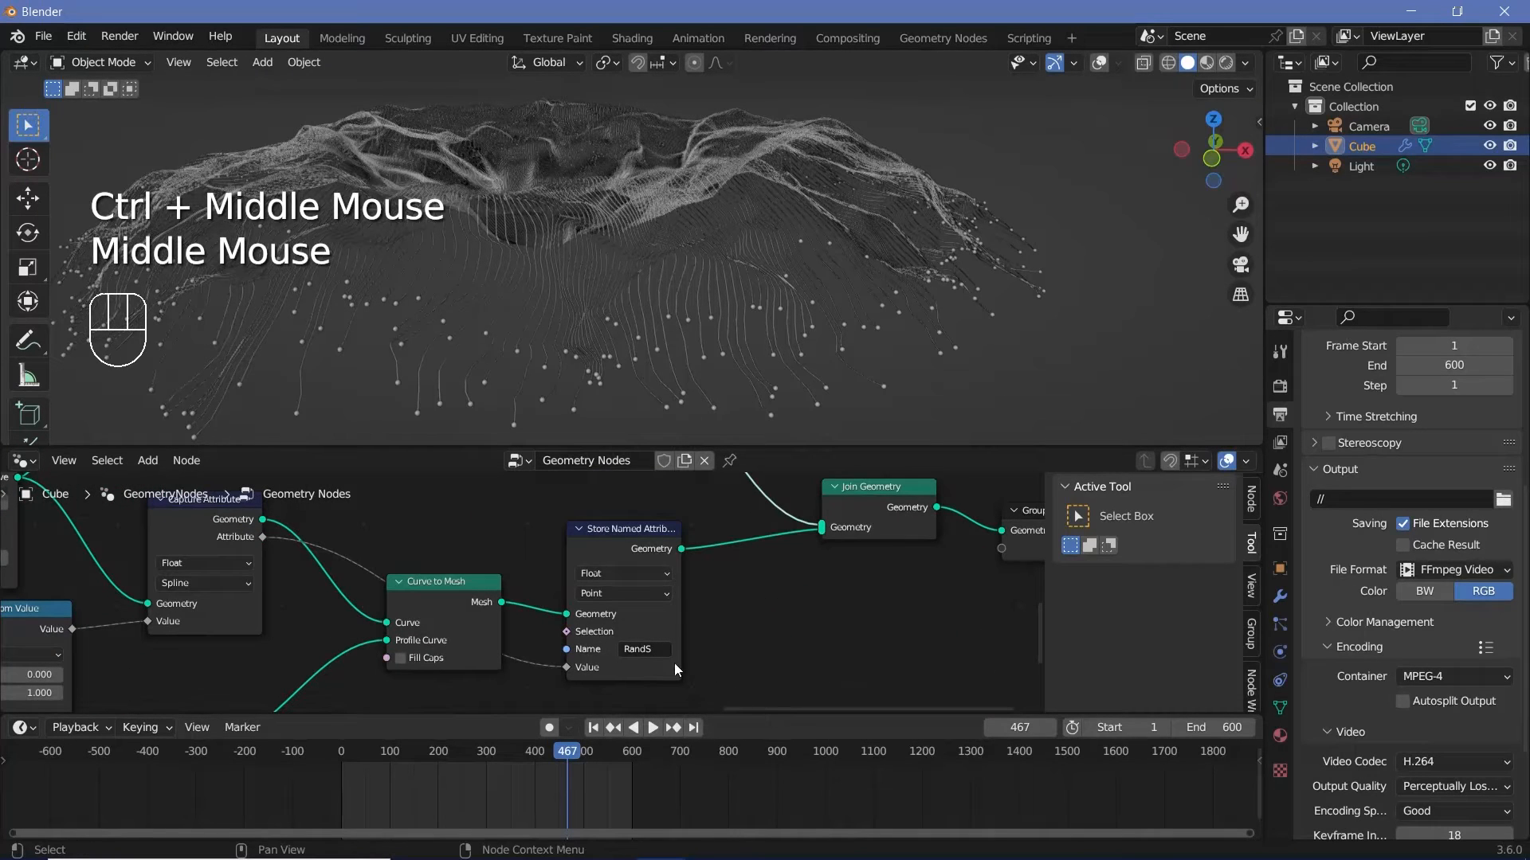
- Connect the captured attribute to the Value input of the RandV Store Named Attribute node
middle_click_drag(562, 573, 635, 799)
left_click(599, 513)
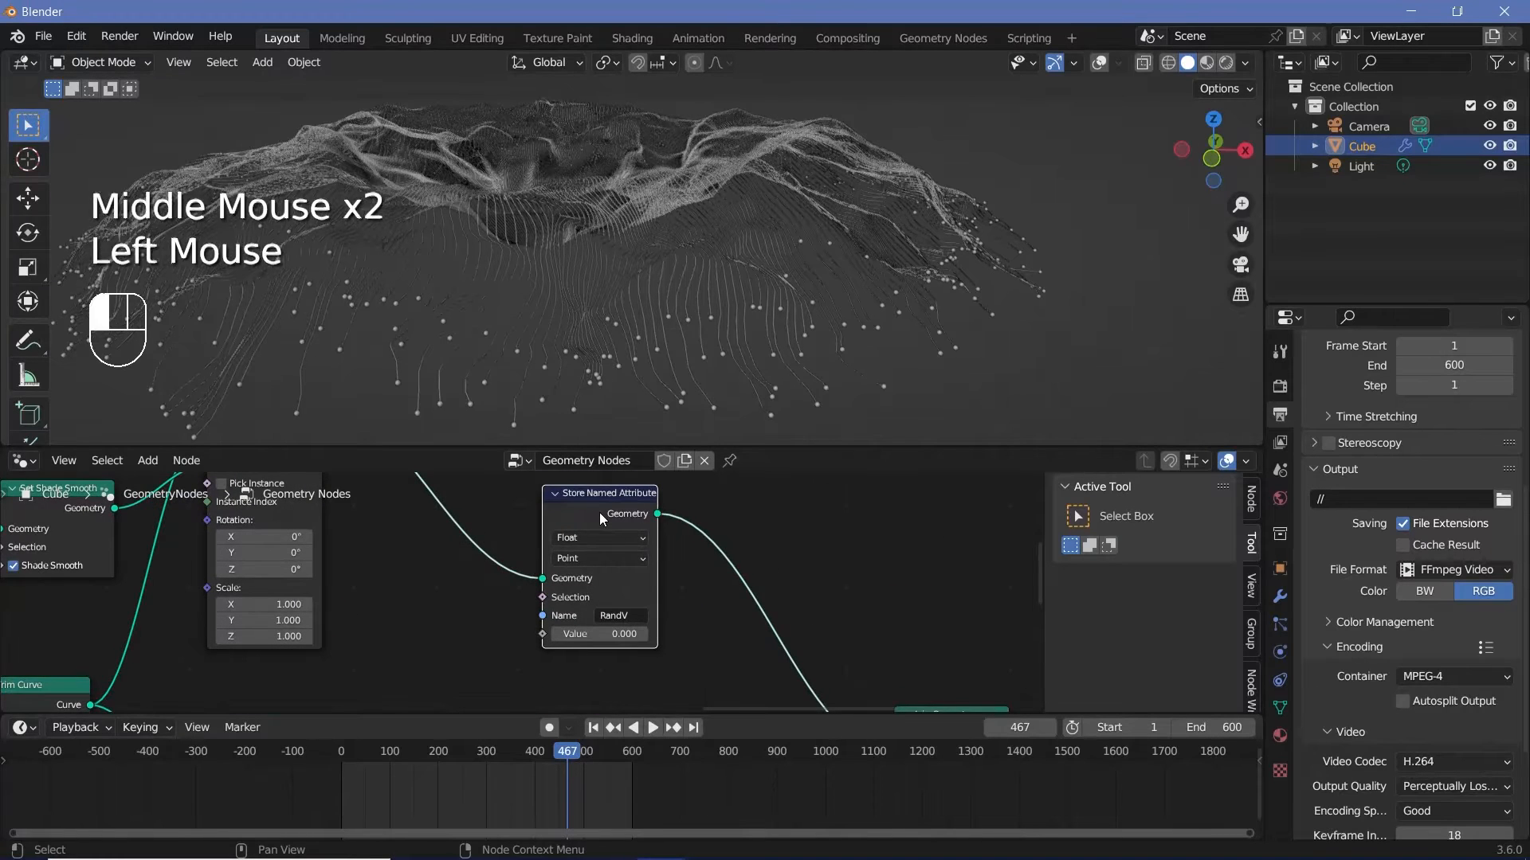
middle_click_drag(599, 513, 425, 792)
left_click_drag(295, 678, 728, 655)
left_click_drag(704, 618, 705, 622)
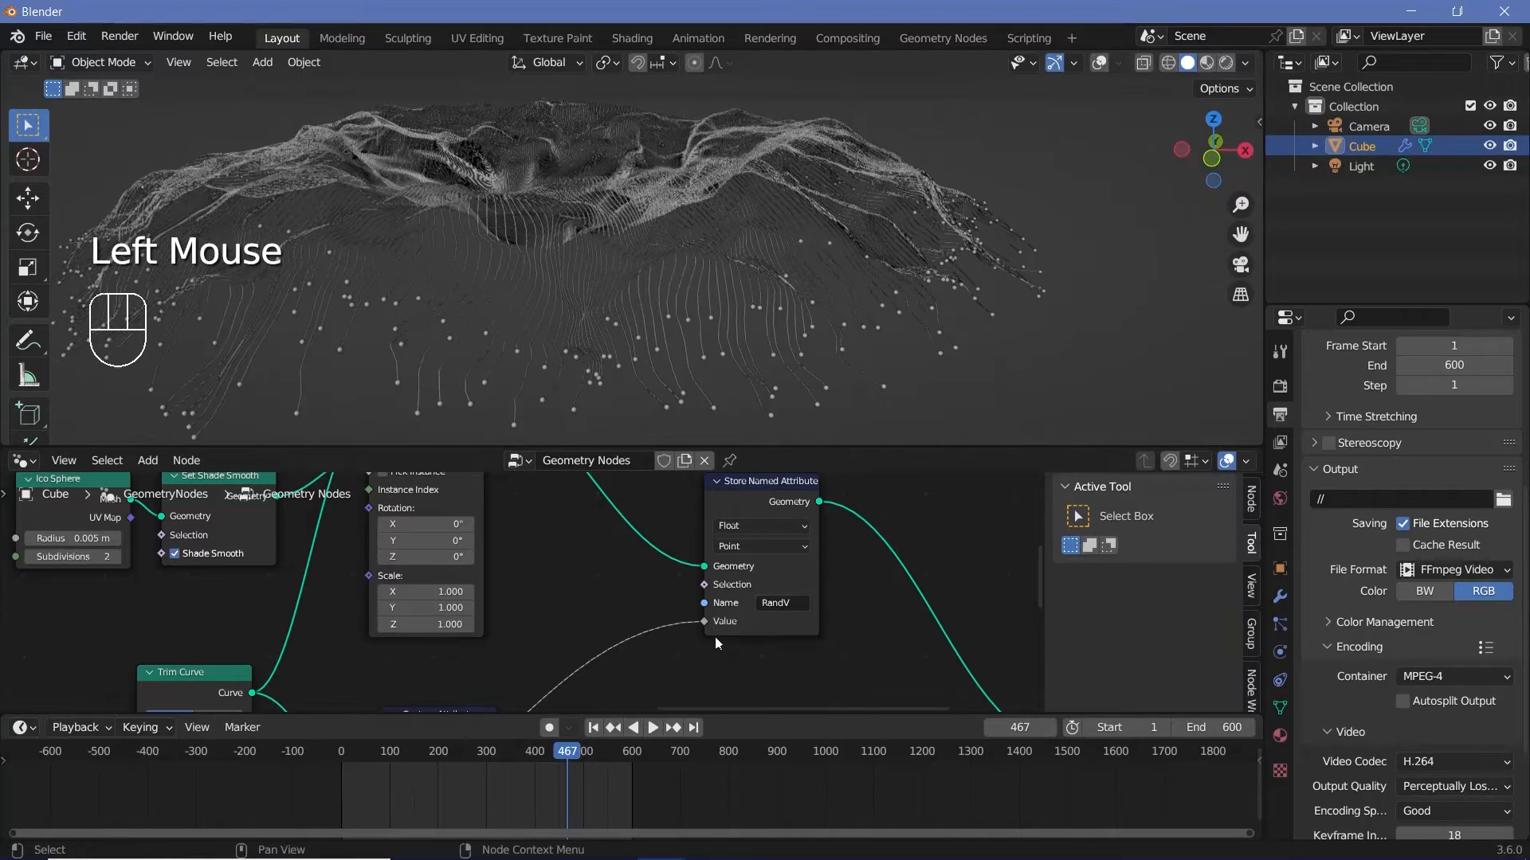
- Set the RandV Store Named Attribute node's domain to Instance
middle_click_drag(723, 565, 769, 570)
left_click(769, 569)
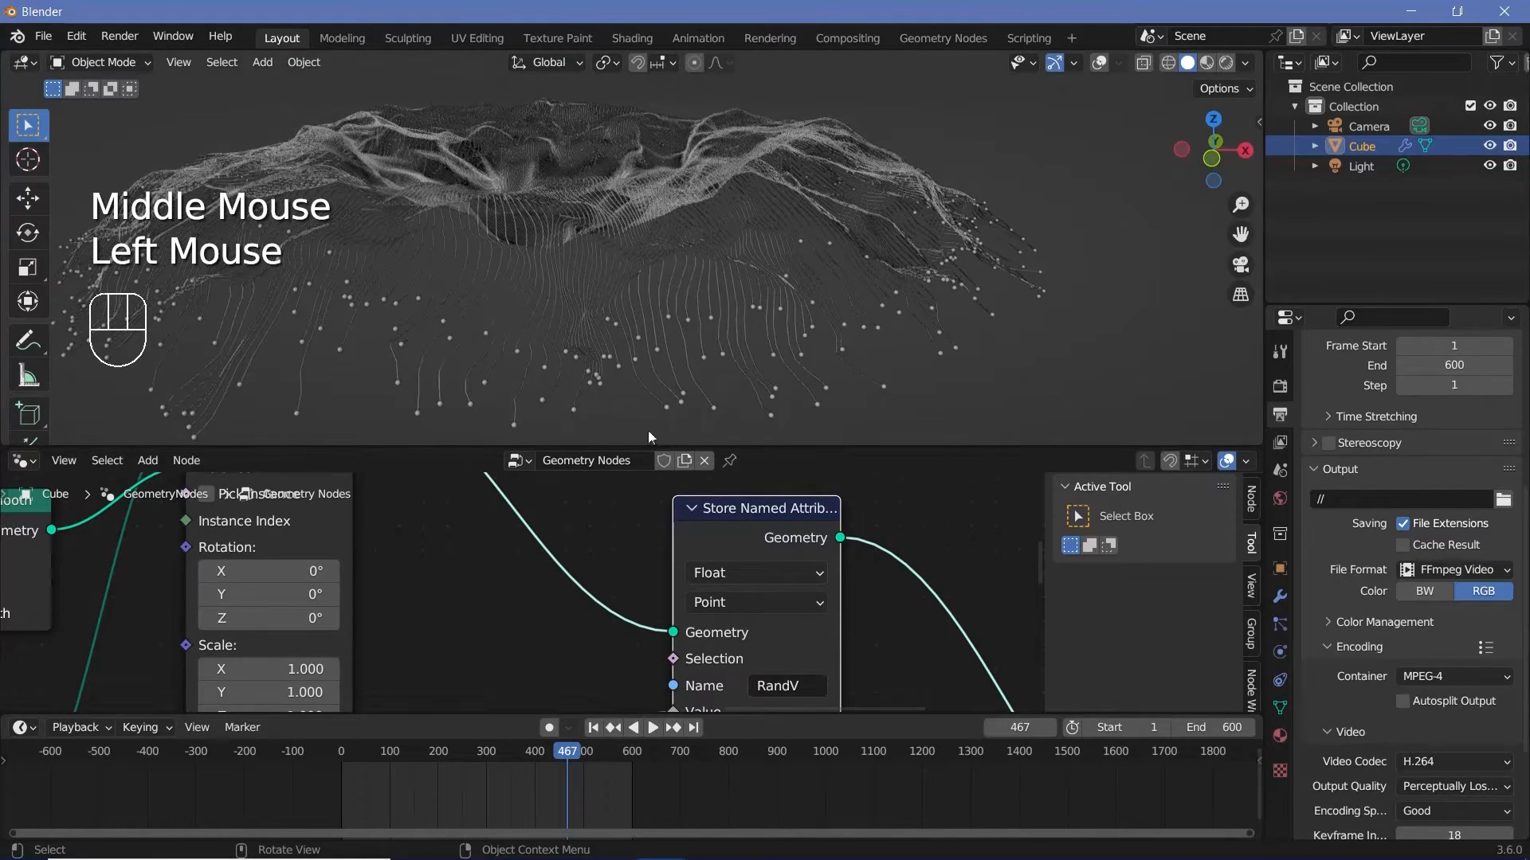
left_click(741, 603)
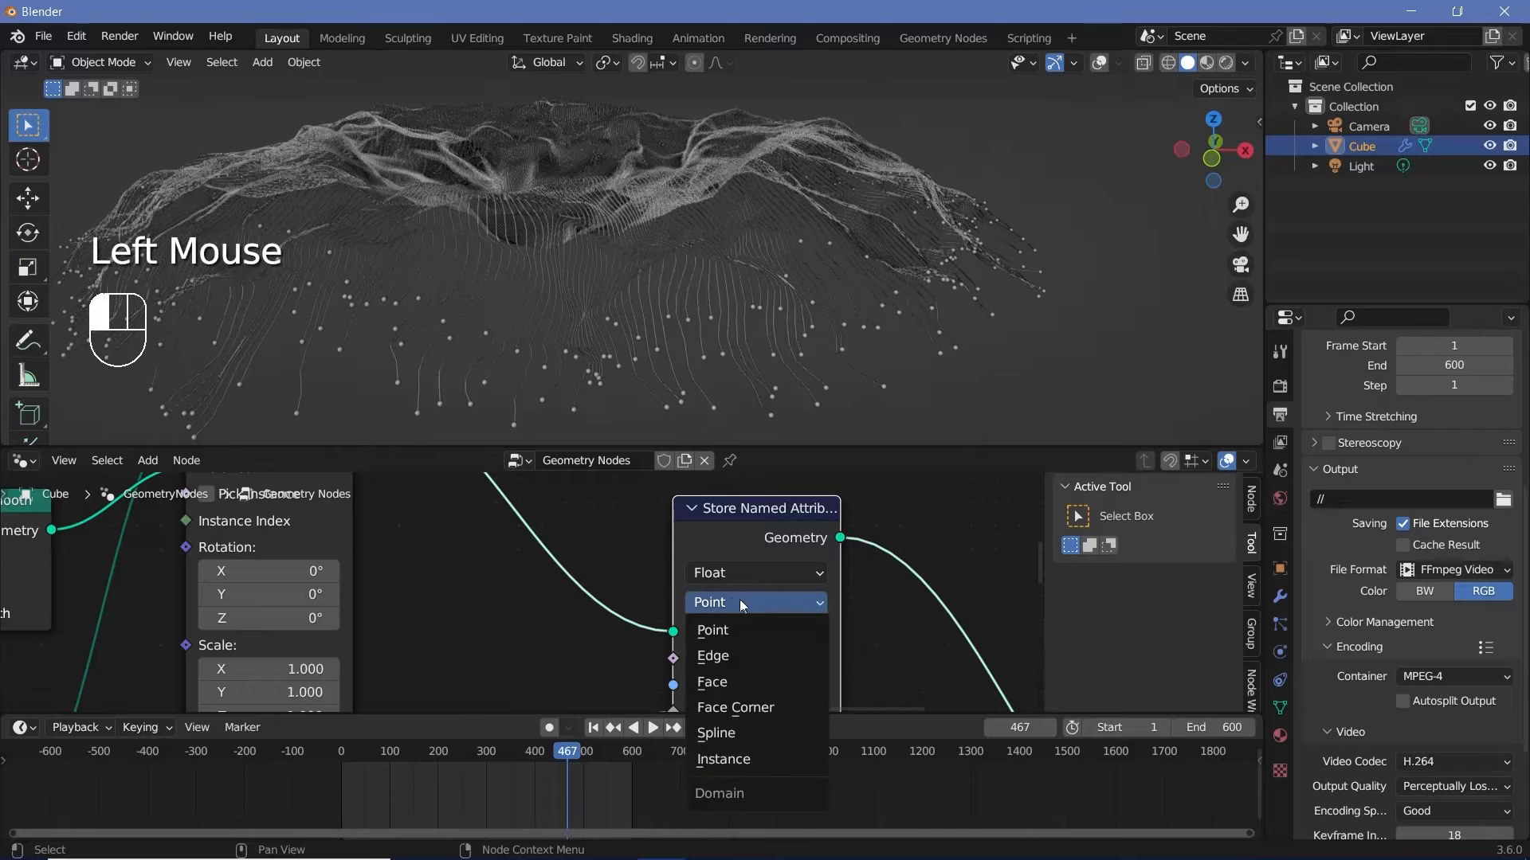
left_click(721, 759)
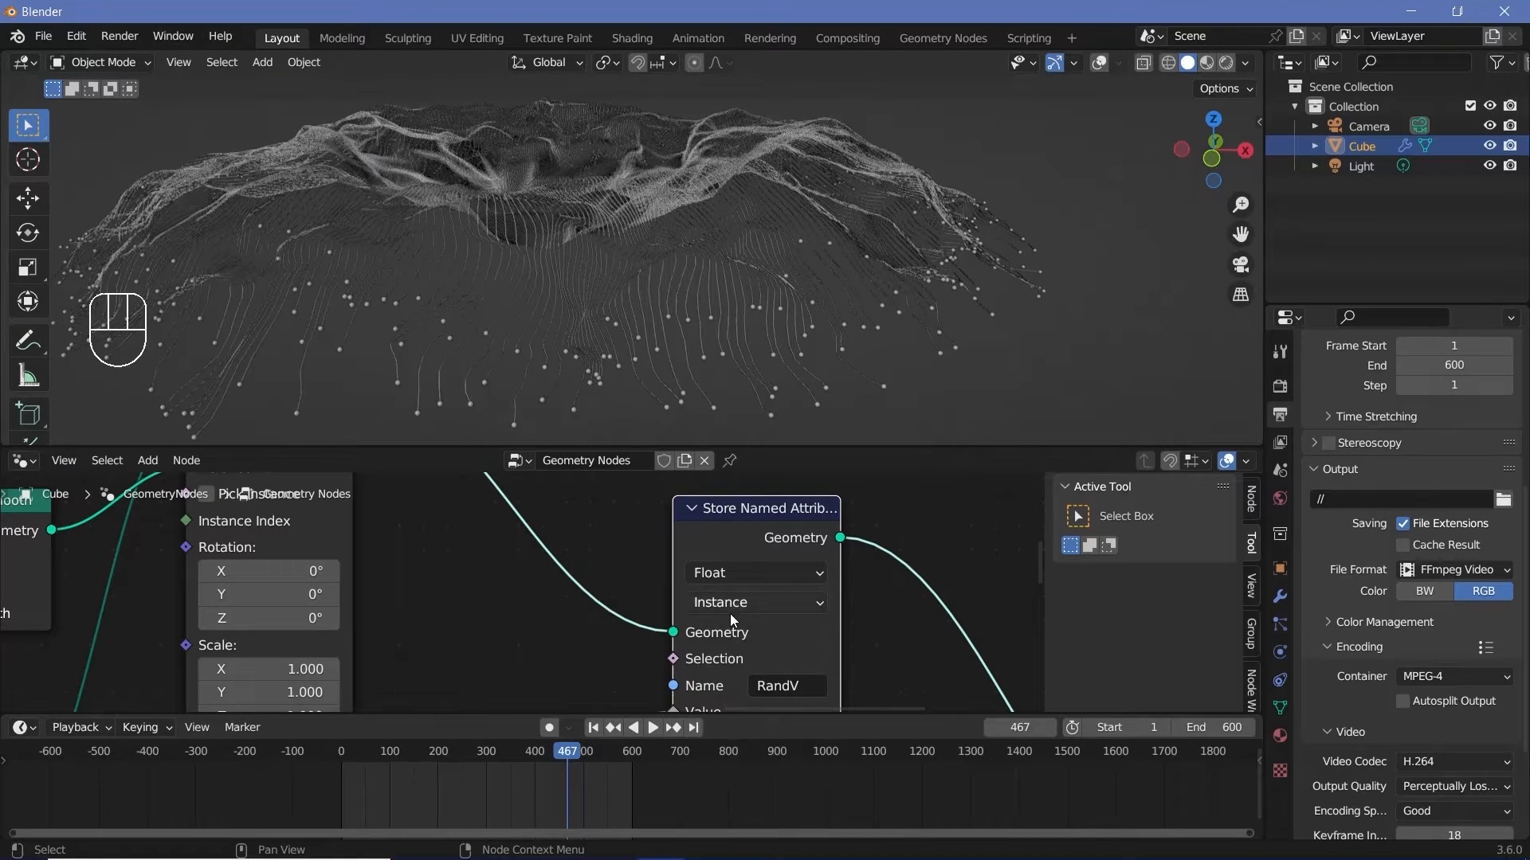
- Move the Join Geometry and Group Output nodes together farther away from the two Store Named Attribute nodes to make room
middle_click_drag(717, 609, 609, 692, "ctrl")
left_click(365, 691)
middle_click_drag(789, 586, 786, 617, "ctrl")
middle_click_drag(742, 567, 529, 544)
left_click_drag(529, 543, 743, 644)
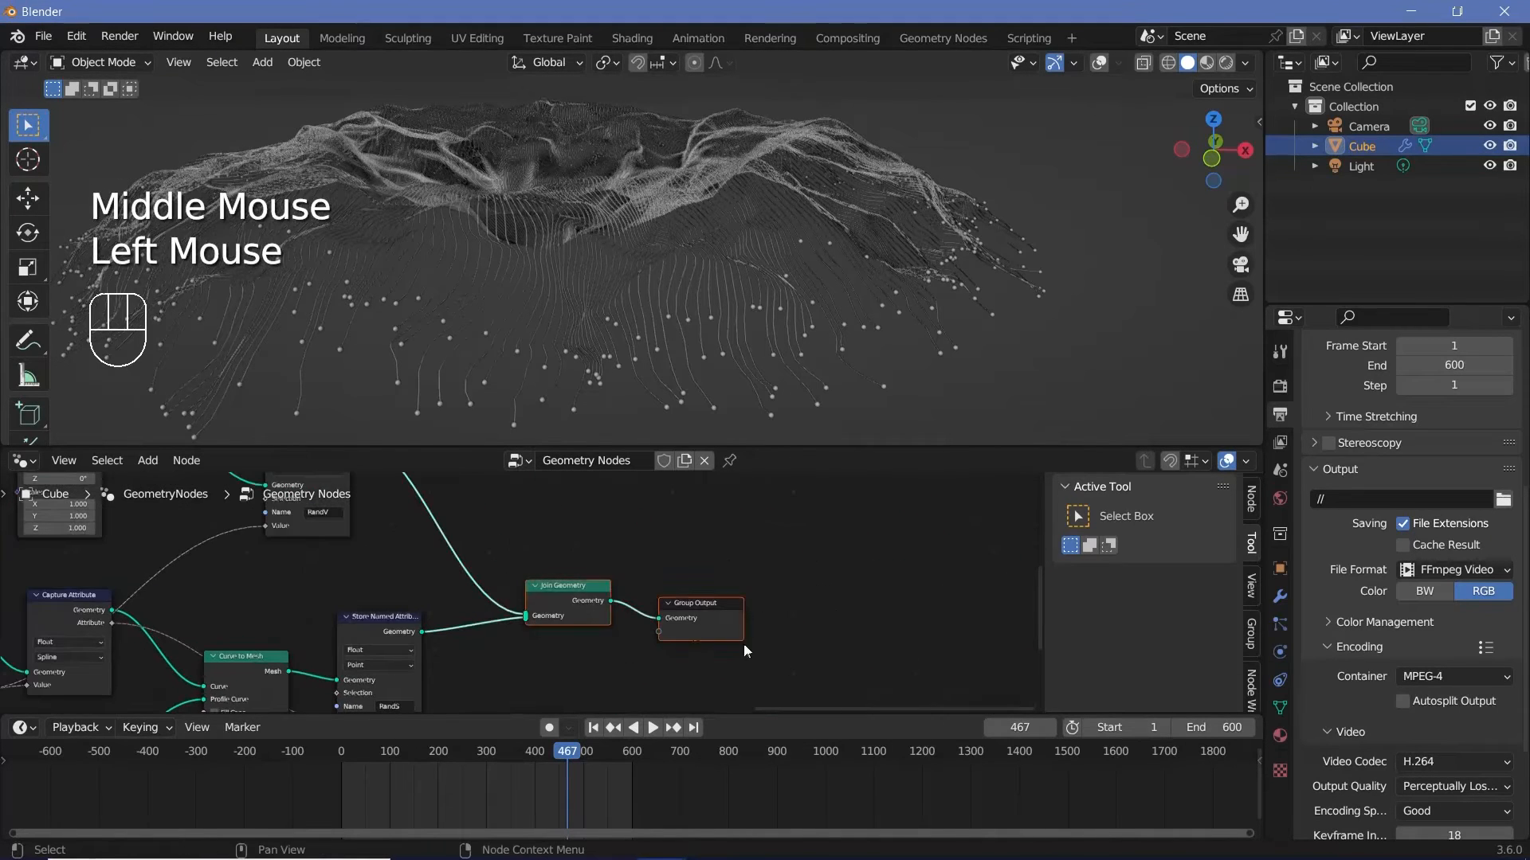
left_click_drag(586, 609, 842, 571)
- Insert a Set Material node between the RandV node and Join Geometry, and duplicate it onto the link between RandS and Join Geometry
middle_click_drag(518, 542, 594, 590)
key("shift+a")
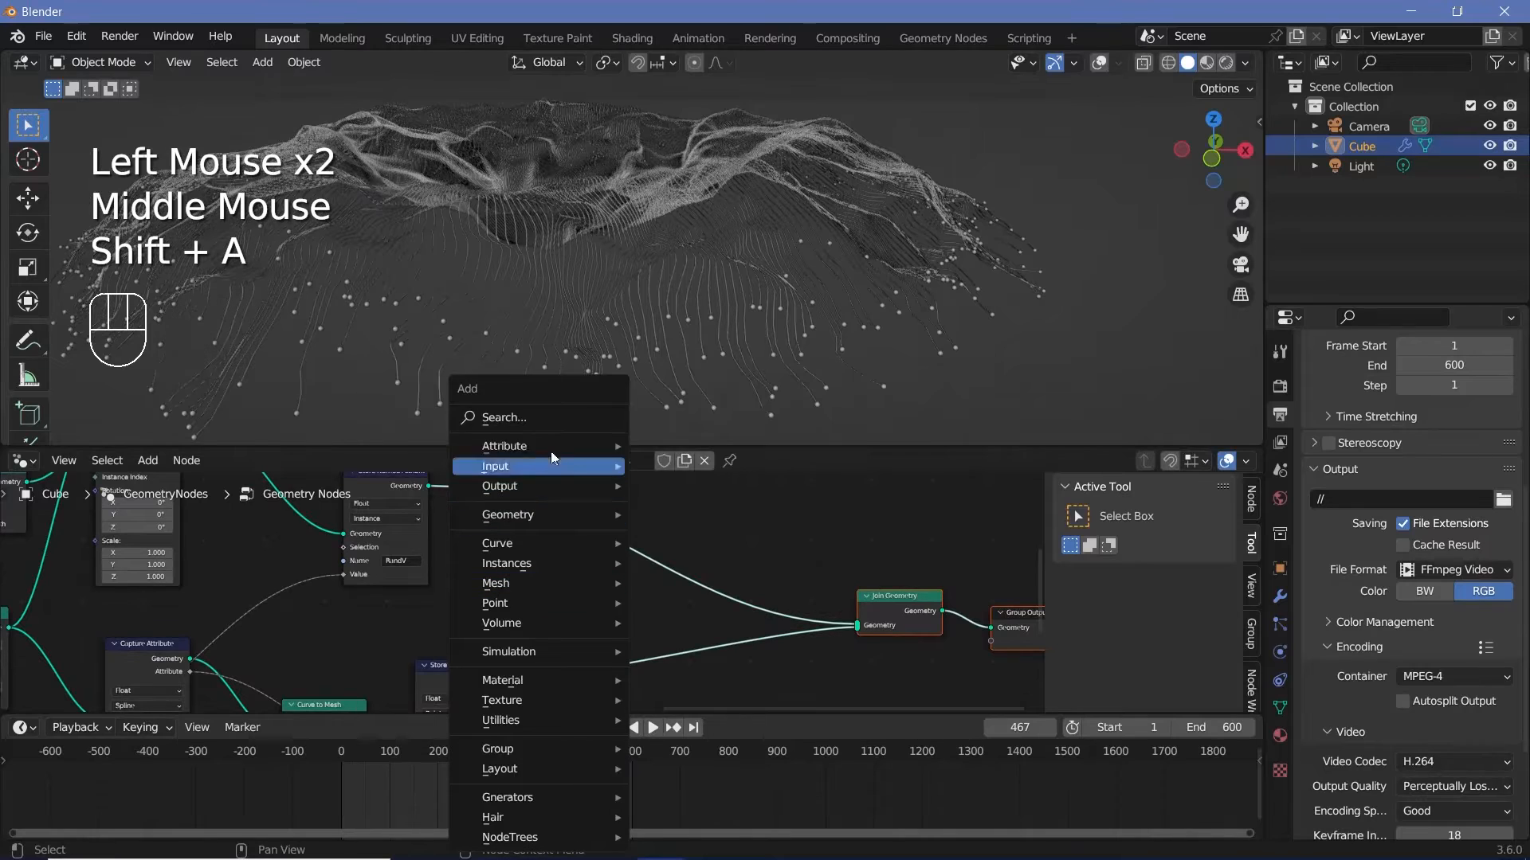
type("set mater")
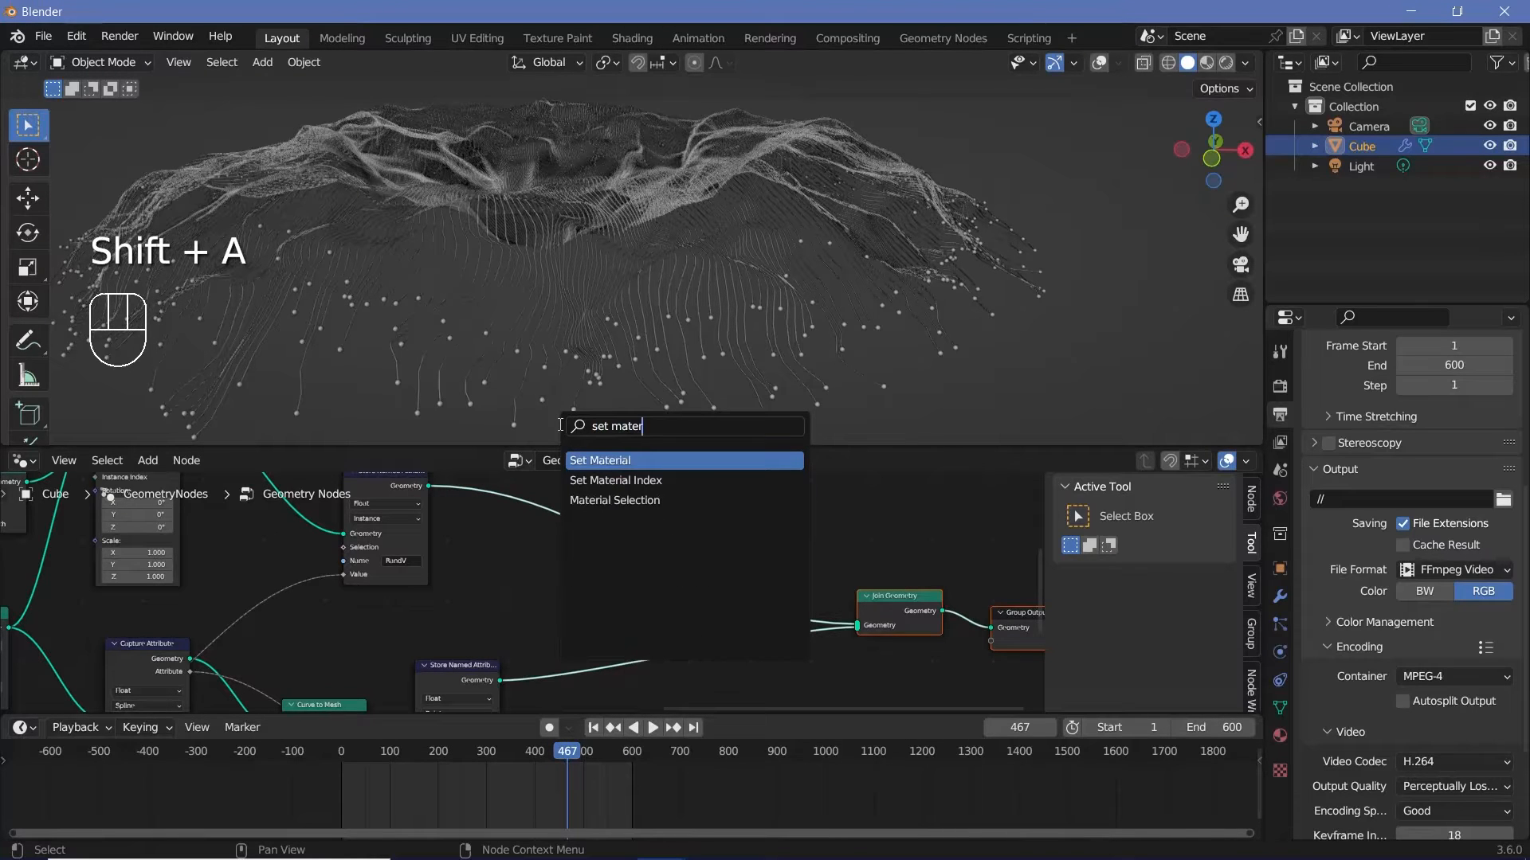
key("Return")
left_click(634, 527)
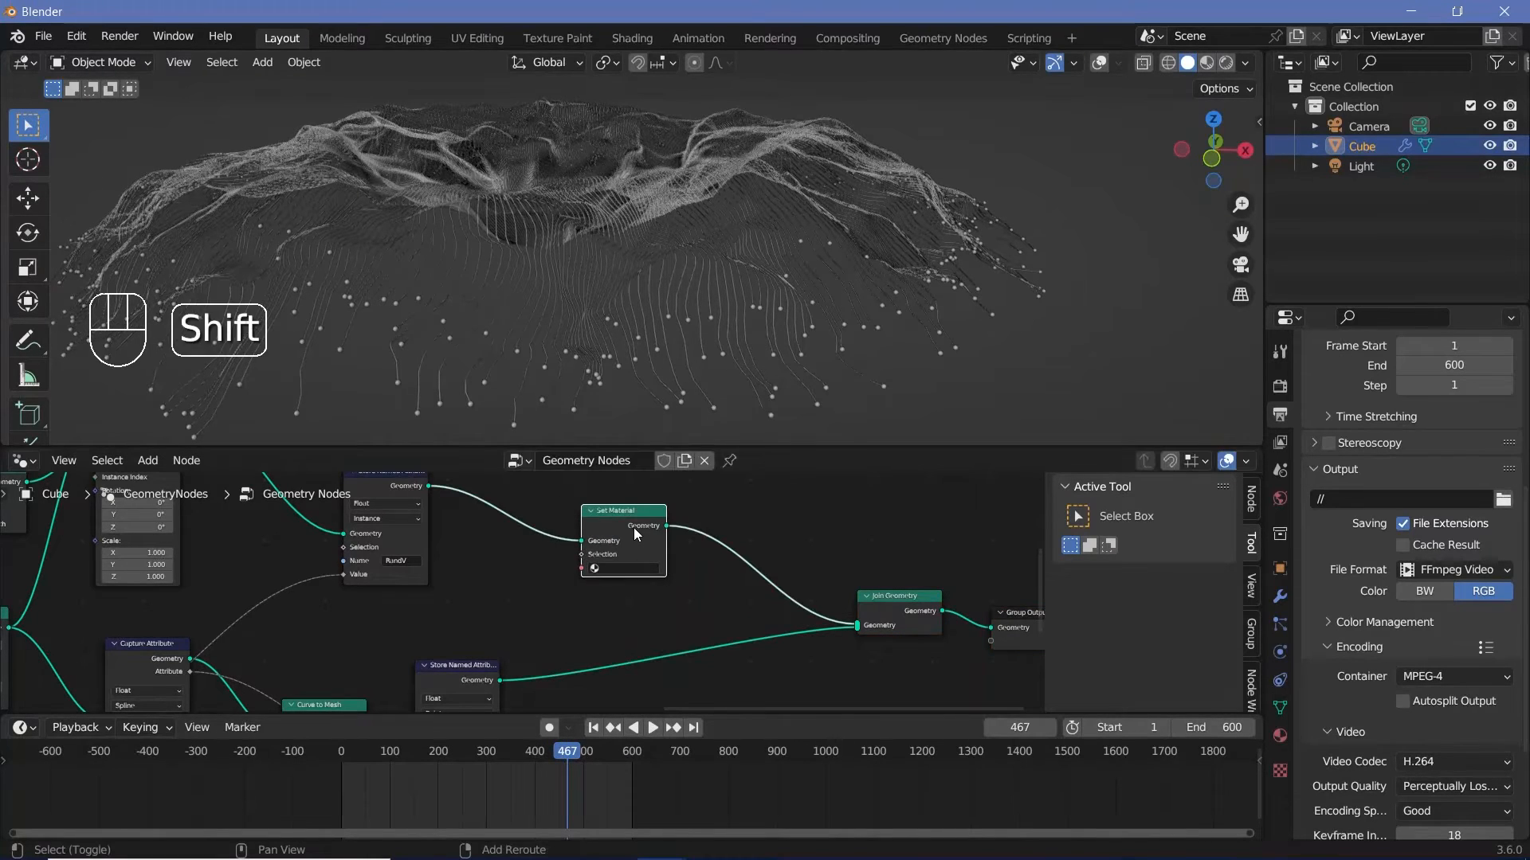
key("shift+d")
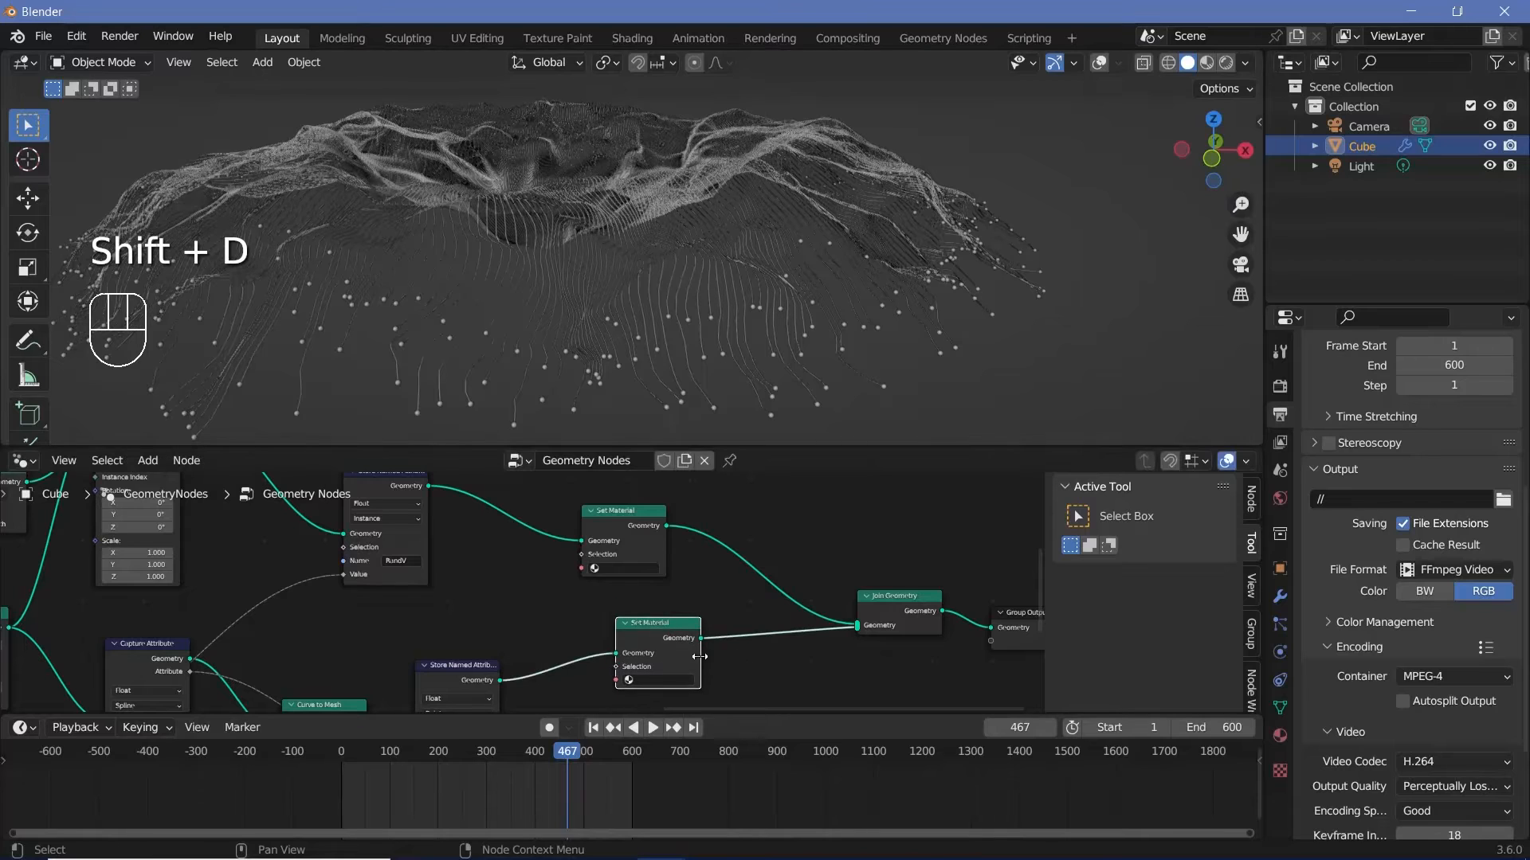
left_click(633, 649)
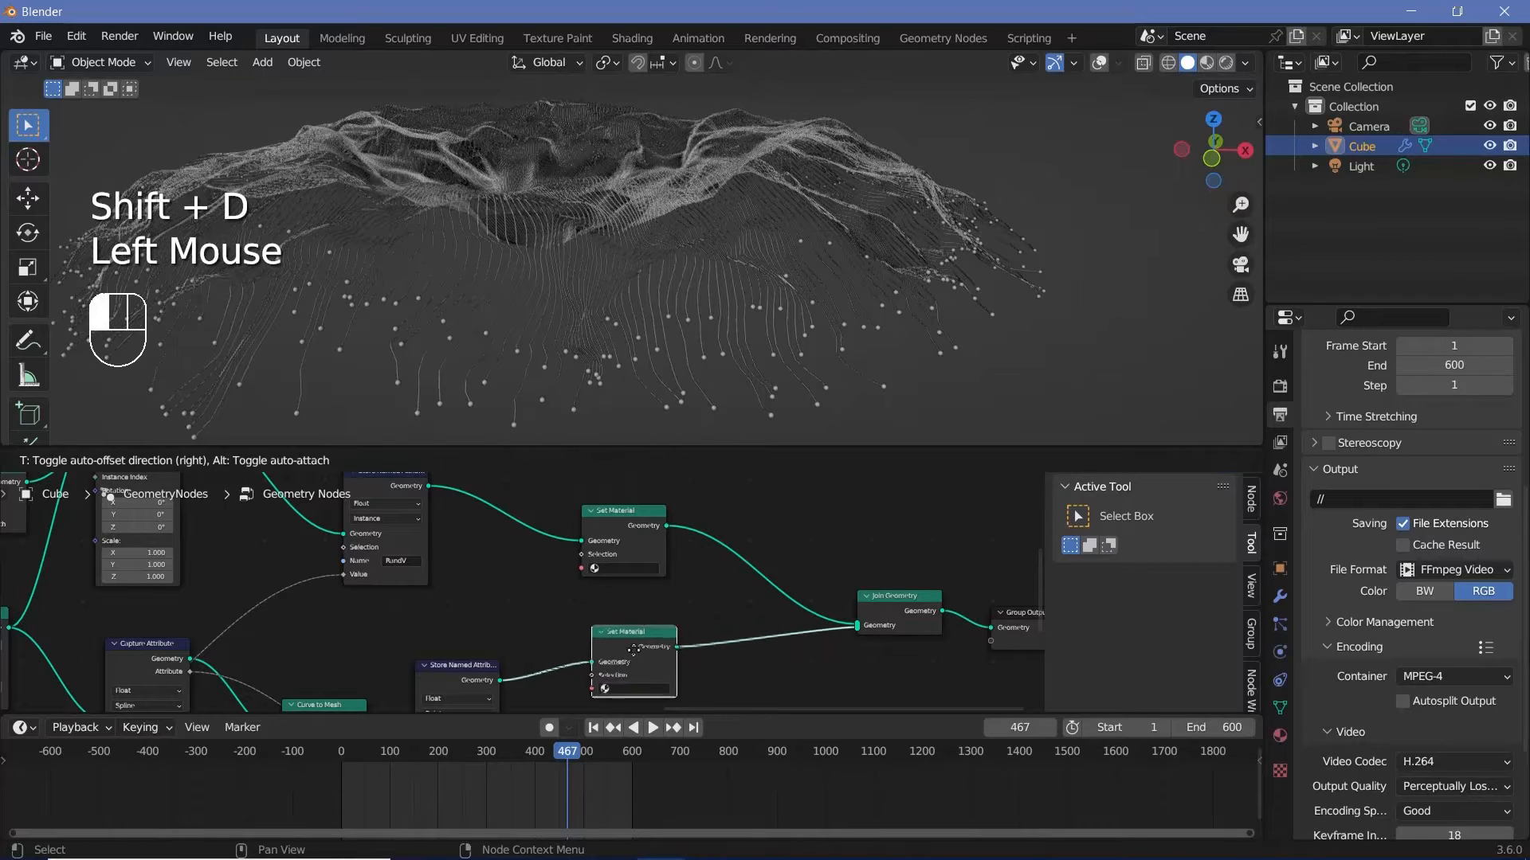
- Open the Cube's material properties and go to its material slot list
left_click(1280, 735)
left_click_drag(1521, 517, 1463, 403)
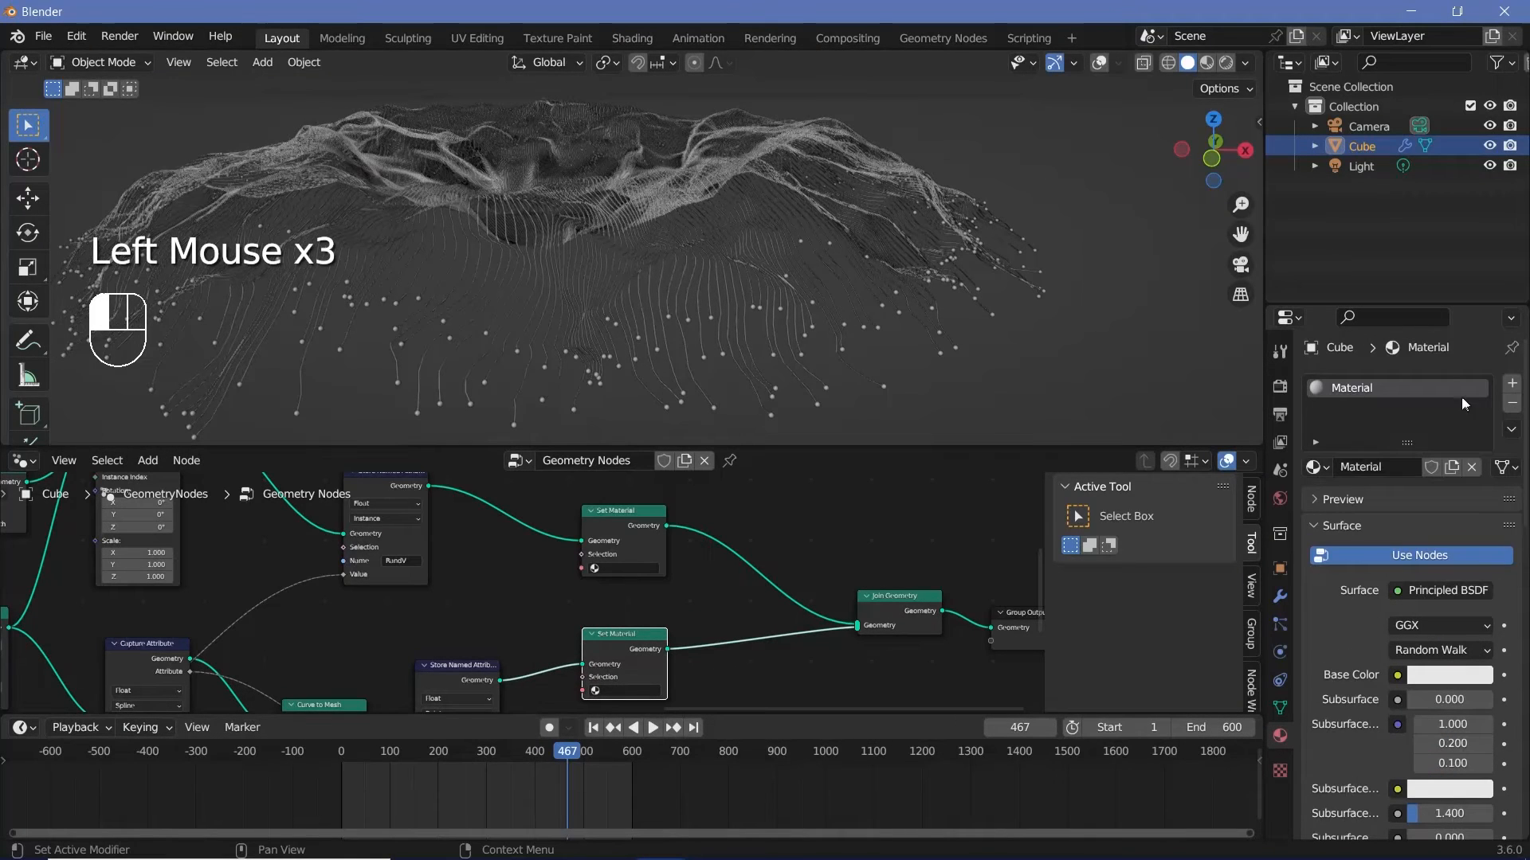
- Add a second material slot with a new material to the cube and rename the first material as Spheres
left_click(1512, 385)
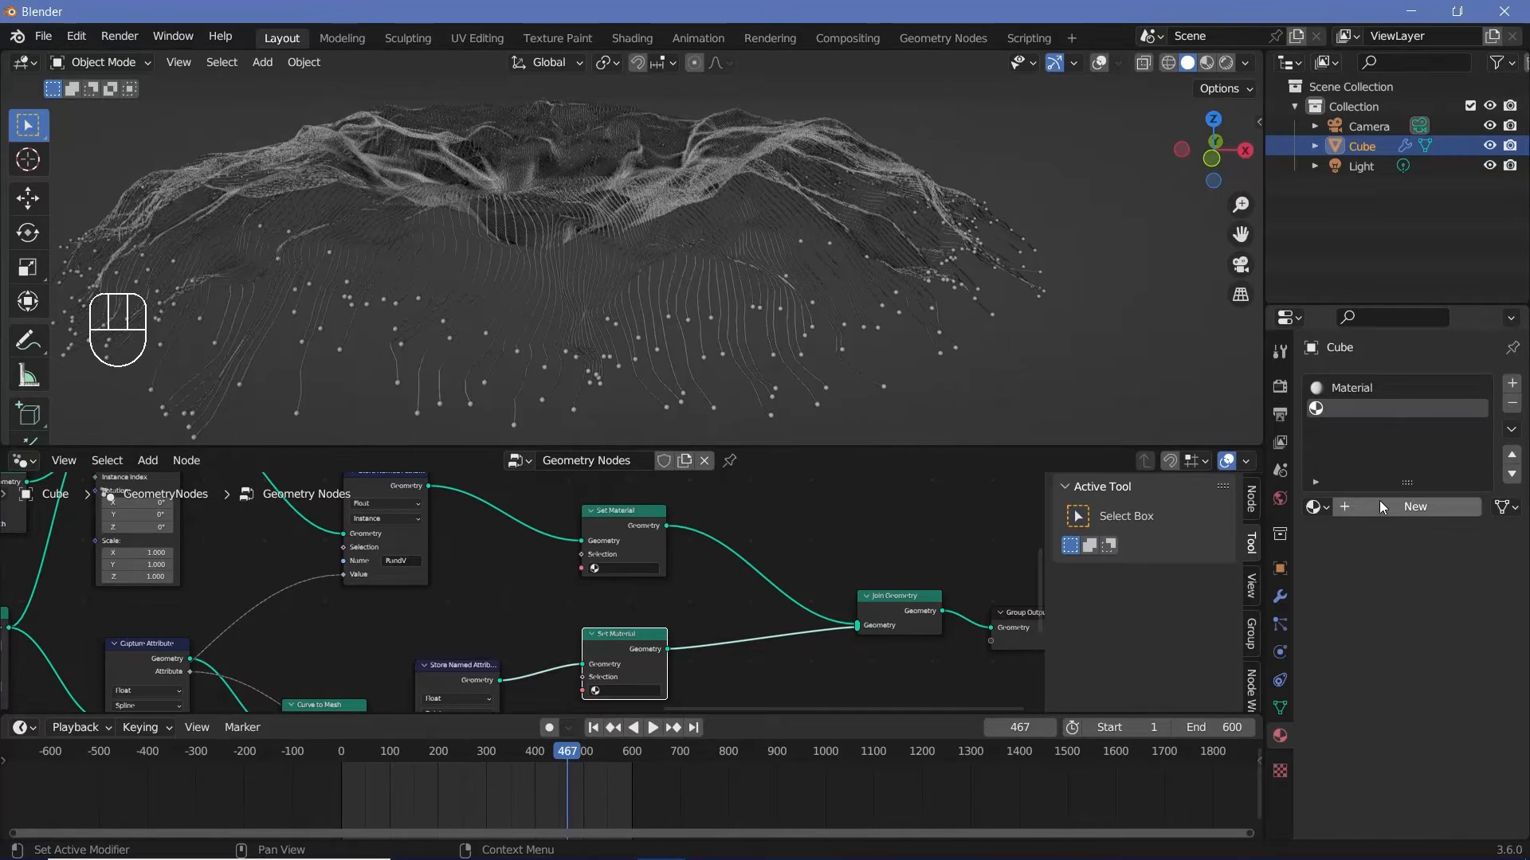
left_click(1380, 500)
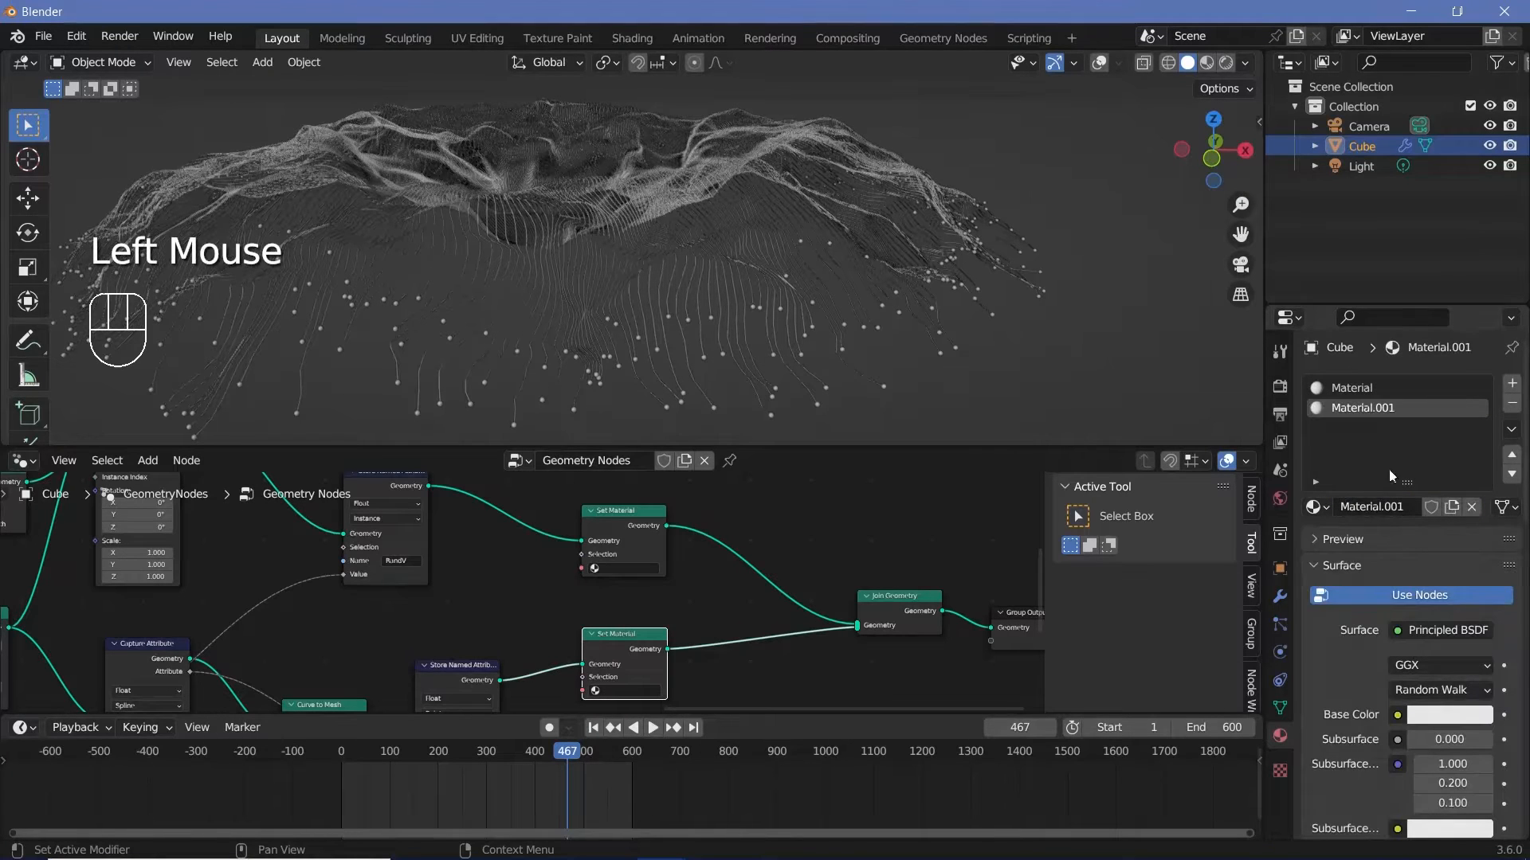
left_click(1372, 392)
left_click(1372, 506)
type("Spheres")
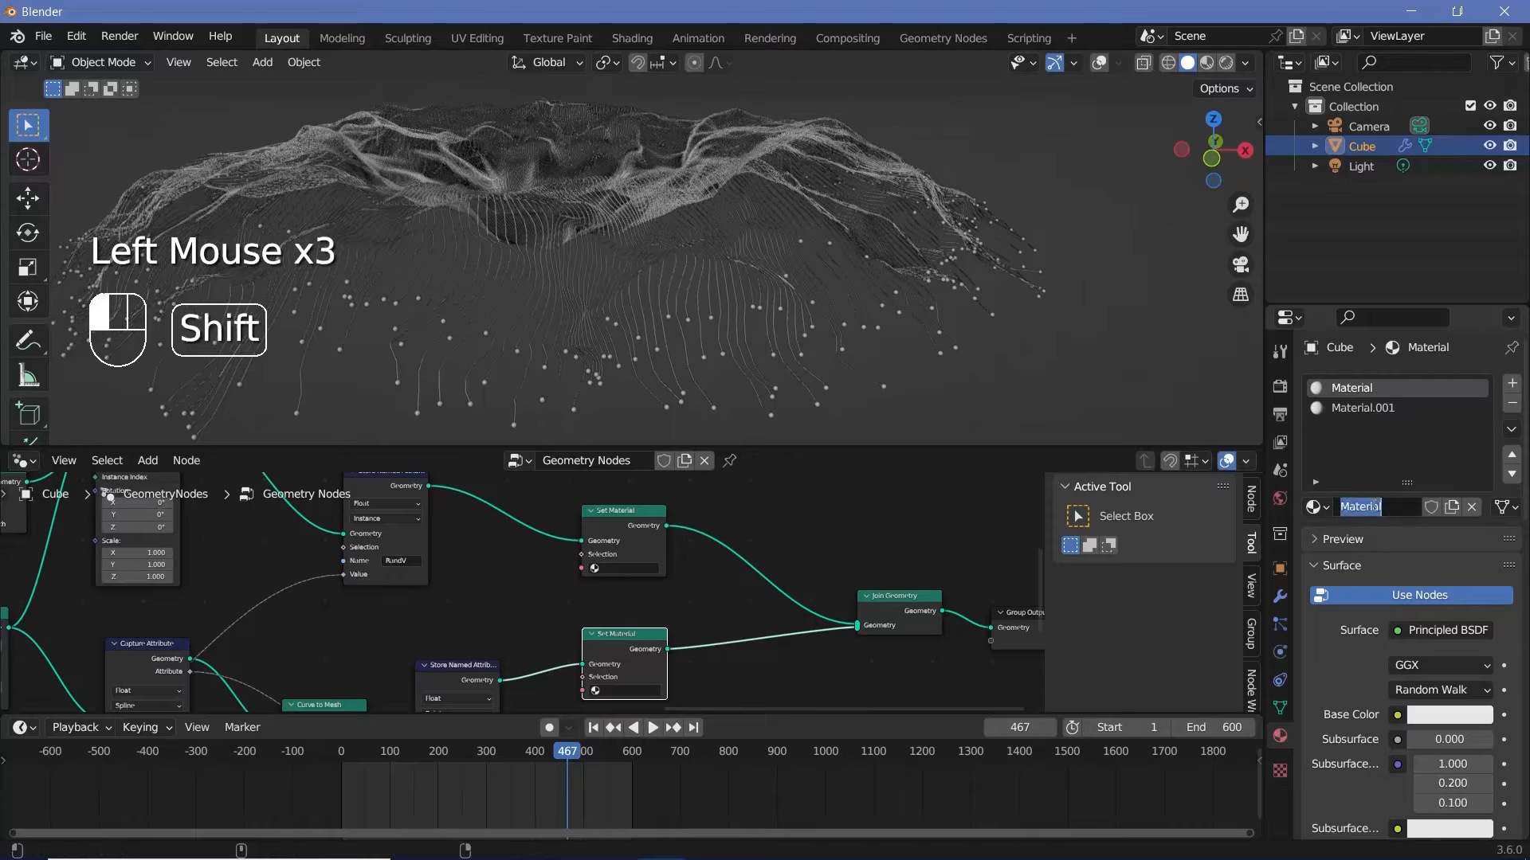
key("Return")
- Rename the material in the cube's second slot as Splines
left_click(1355, 408)
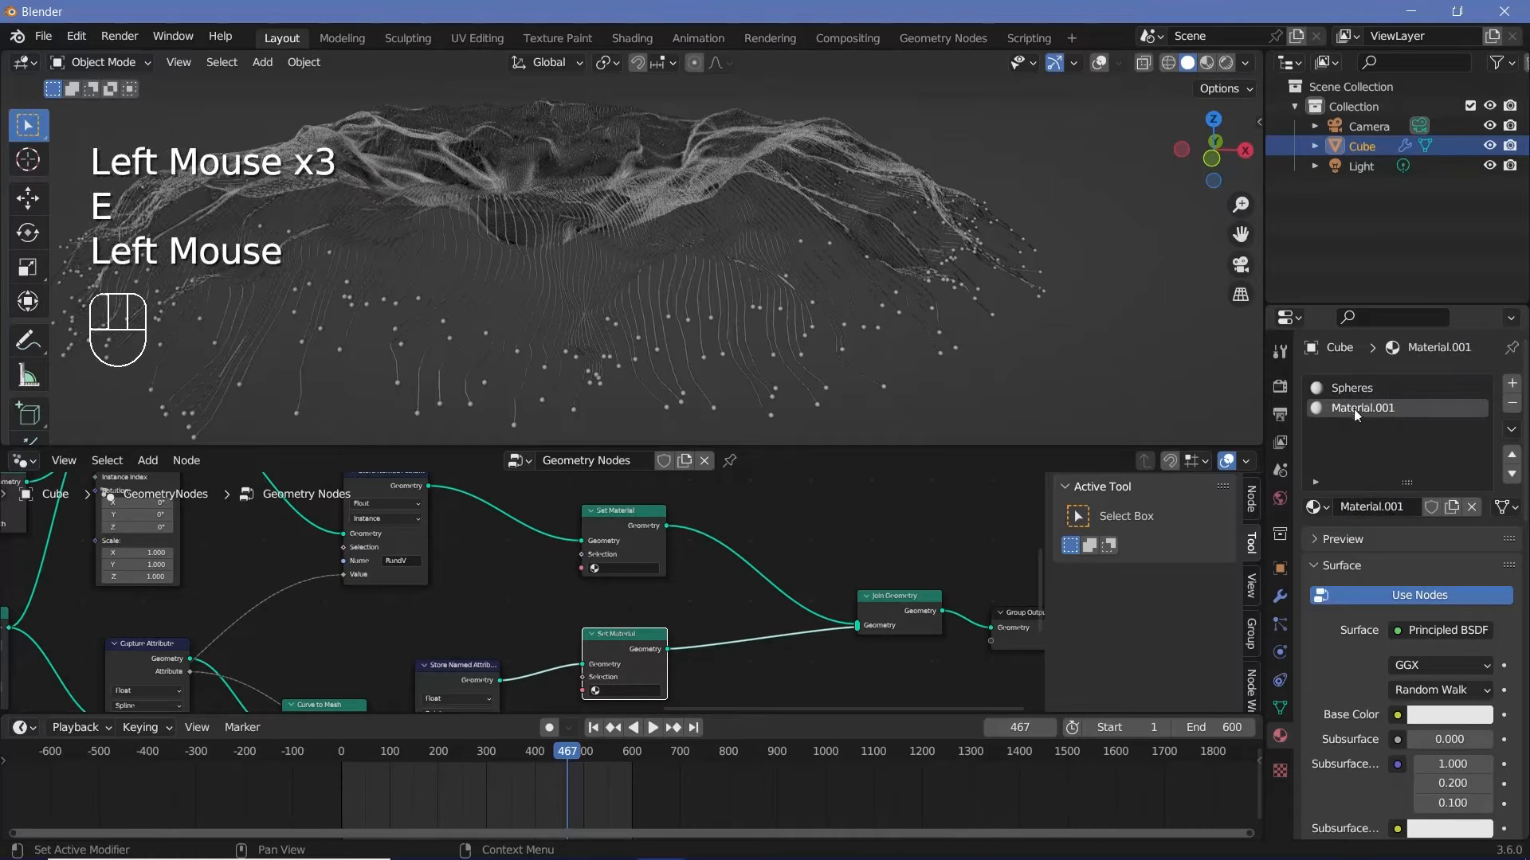
double_click(1378, 506)
type("Splines")
key("Return")
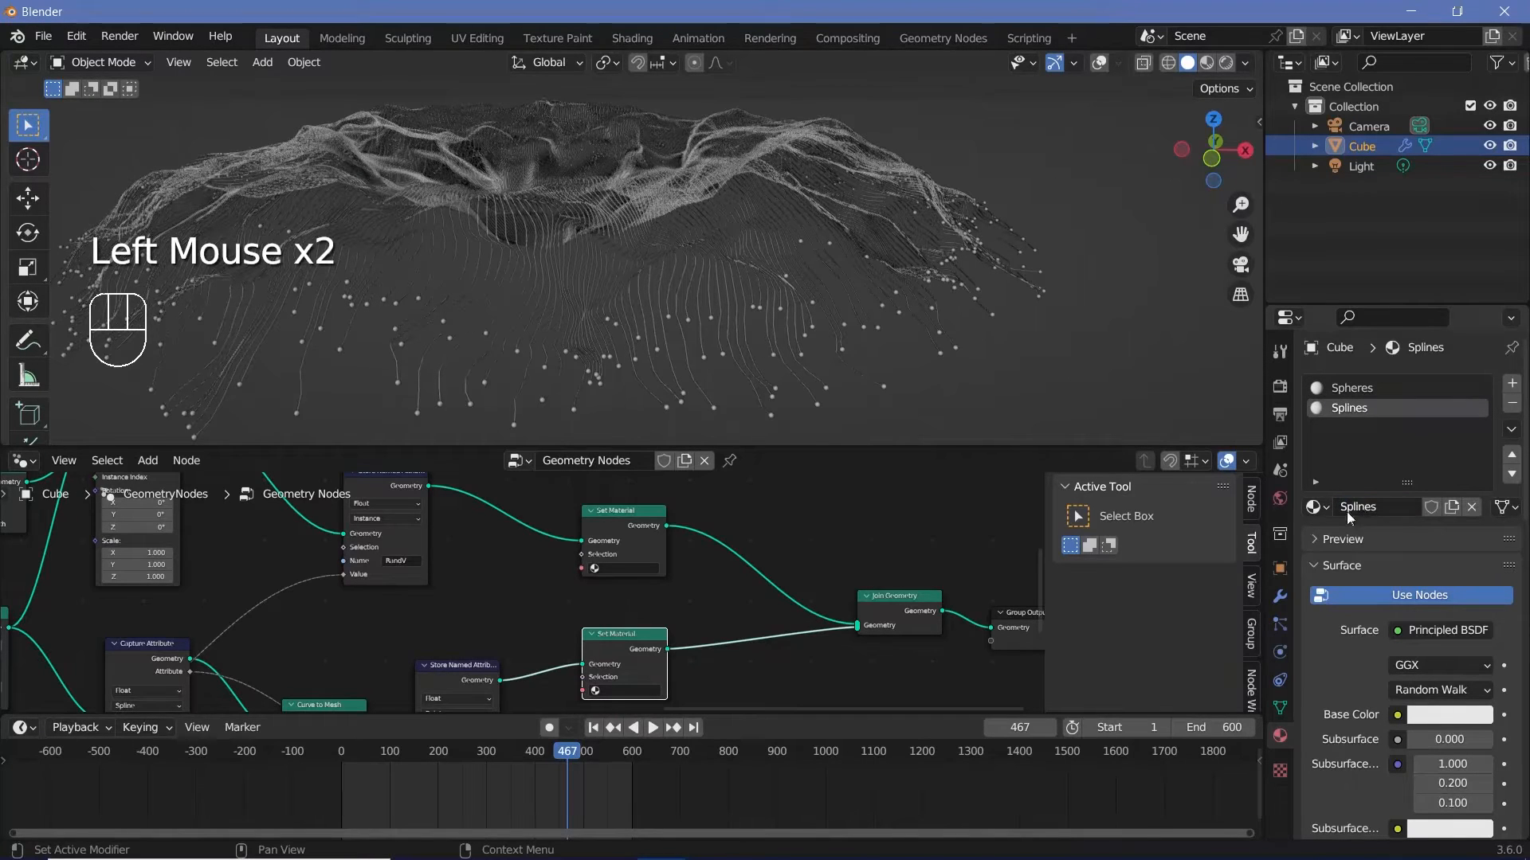
- Assign the Spheres material to the upper Set Material node and the Splines material to the lower one
left_click(596, 568)
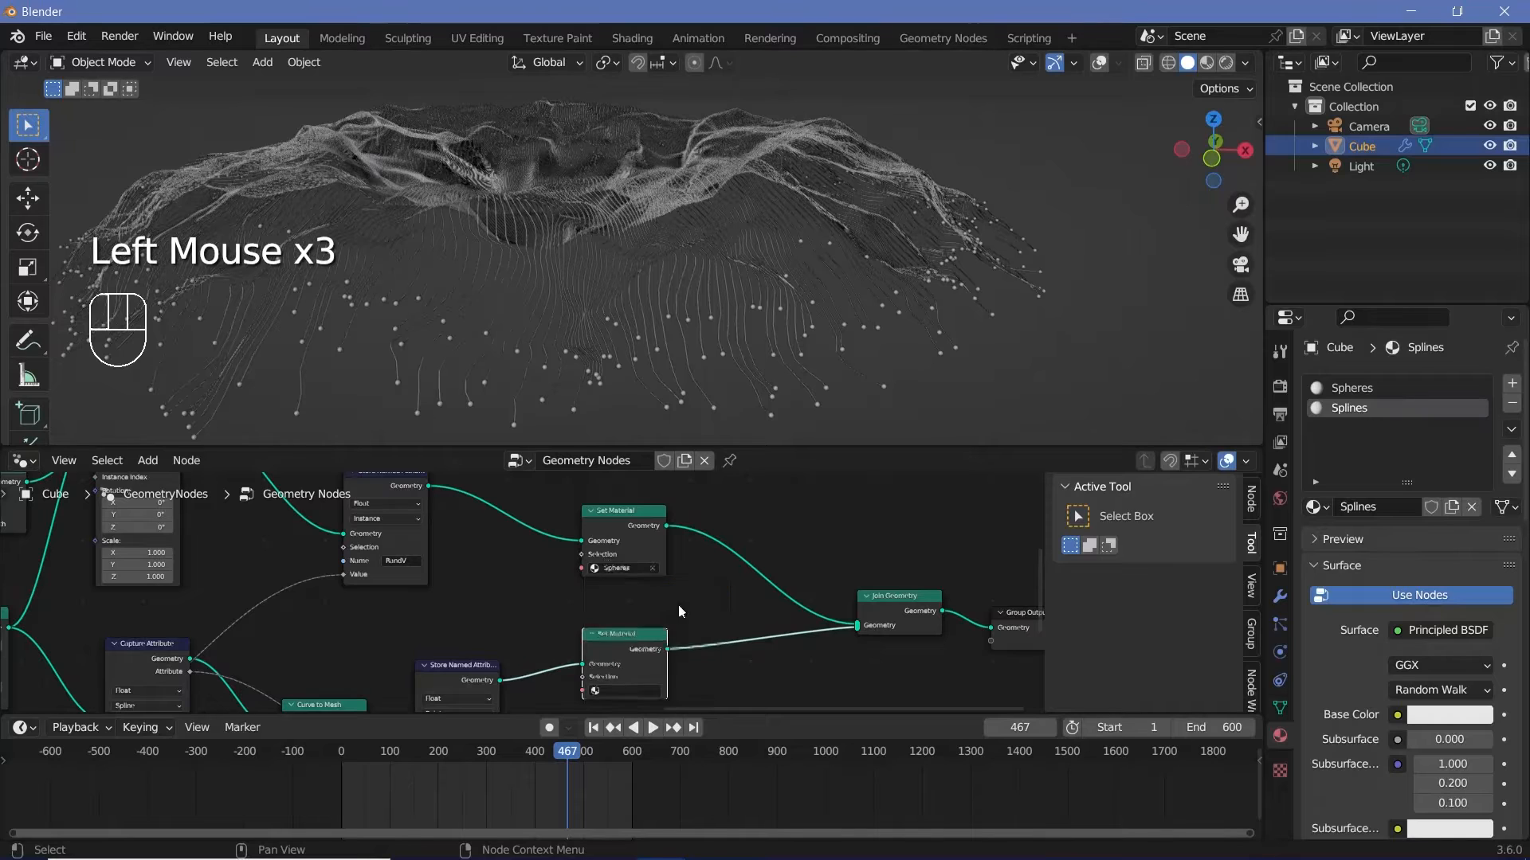
mouse_move(678, 605)
middle_mouse_down()
mouse_move(707, 615)
mouse_move(741, 590)
mouse_move(682, 610)
middle_mouse_up()
left_click(682, 618)
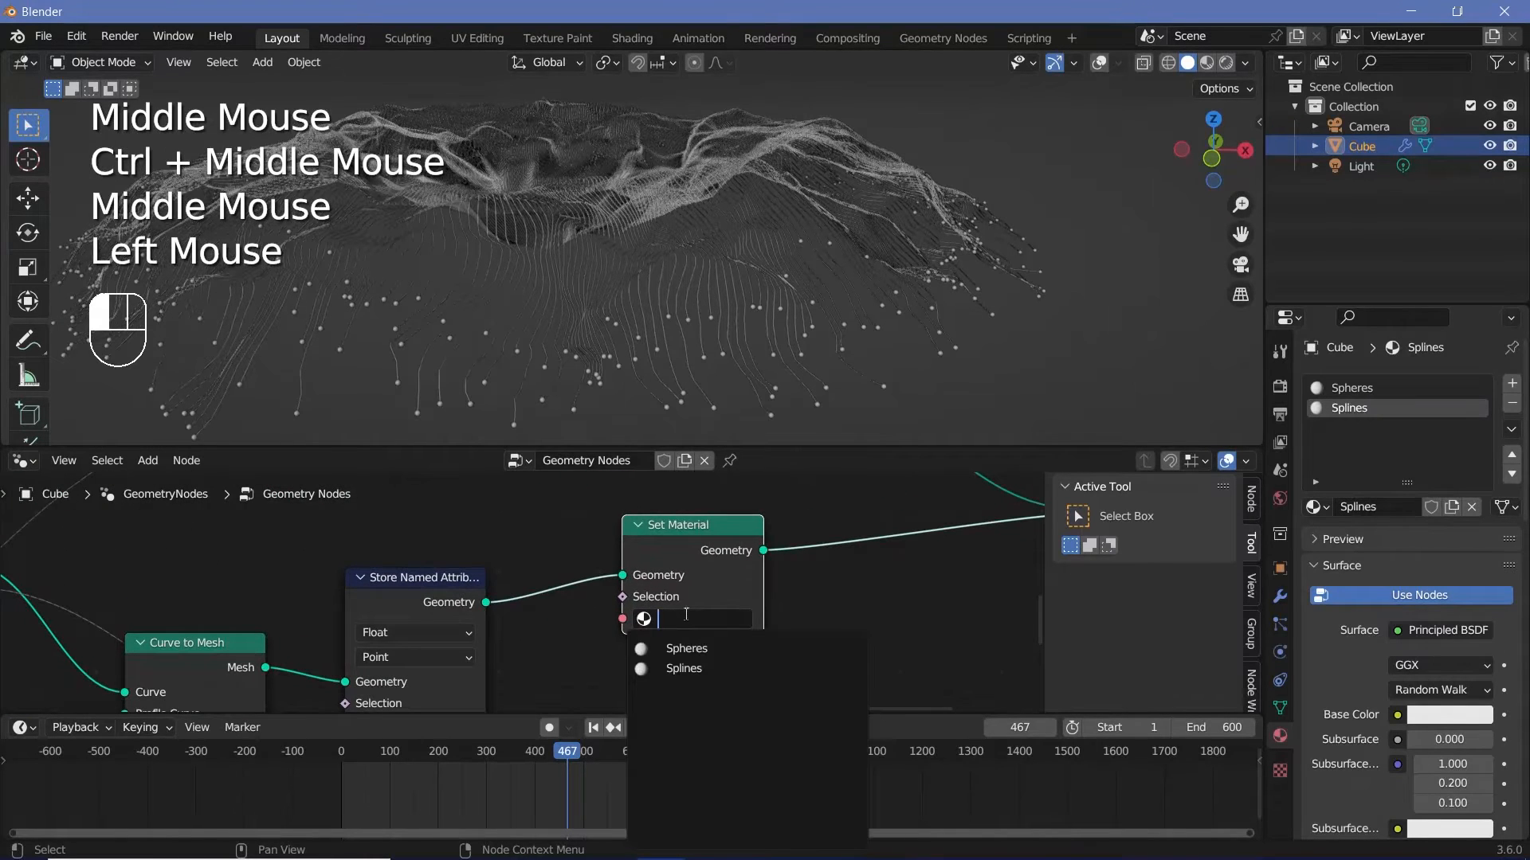
left_click(681, 666)
key("Home")
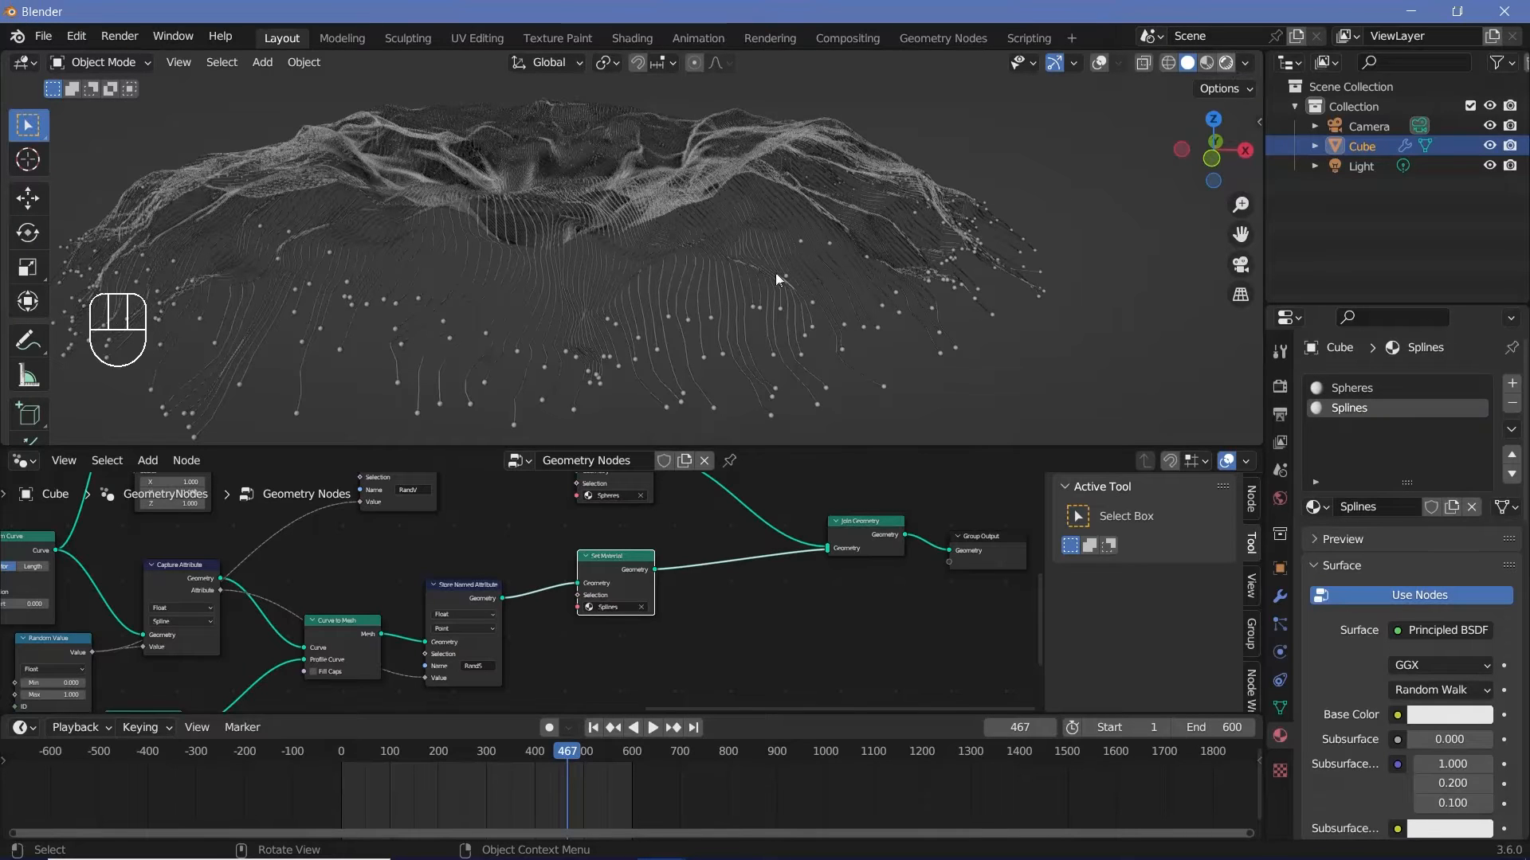
- Switch the 3D viewport to rendered shading and enable Bloom and Screen Space Reflections for Eevee
left_click(1226, 62)
left_click(1280, 385)
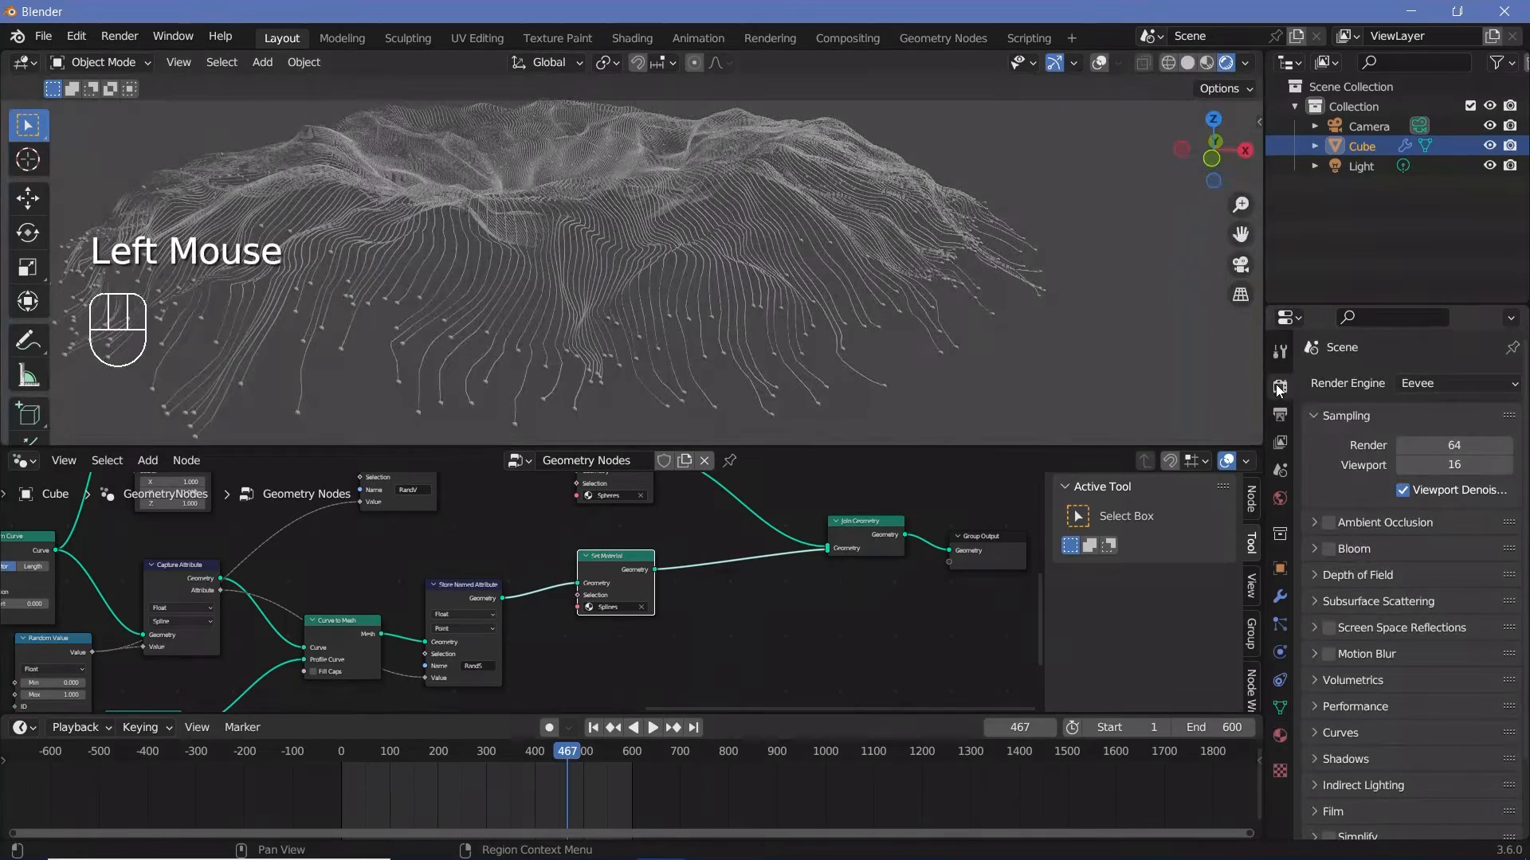
left_click(1327, 548)
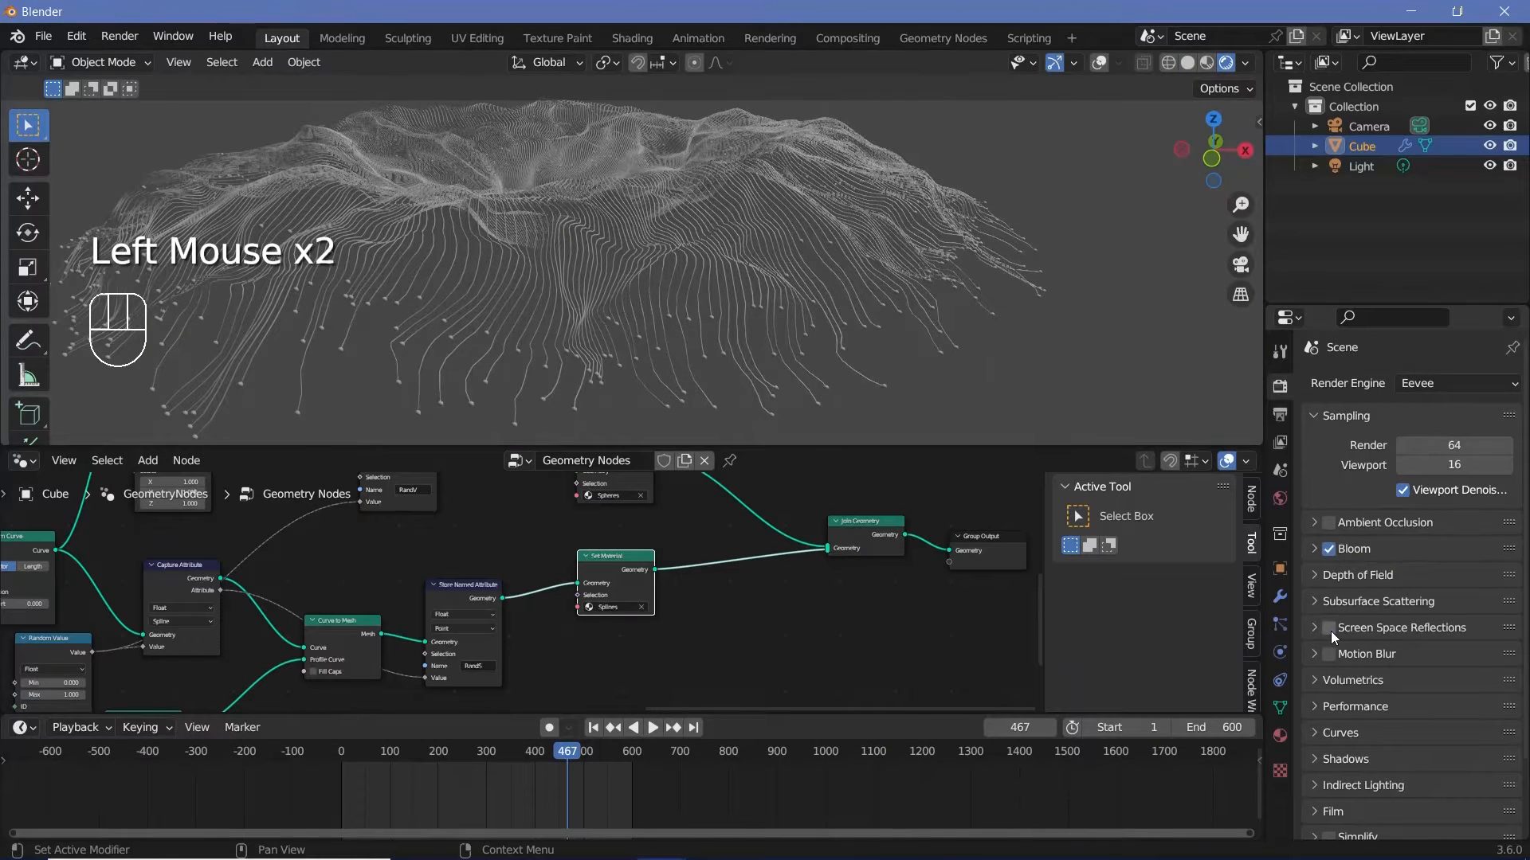
left_click(1329, 628)
- Set the Bloom intensity to 0.02 and its clamp to 5
left_click(1313, 549)
left_click(1439, 666)
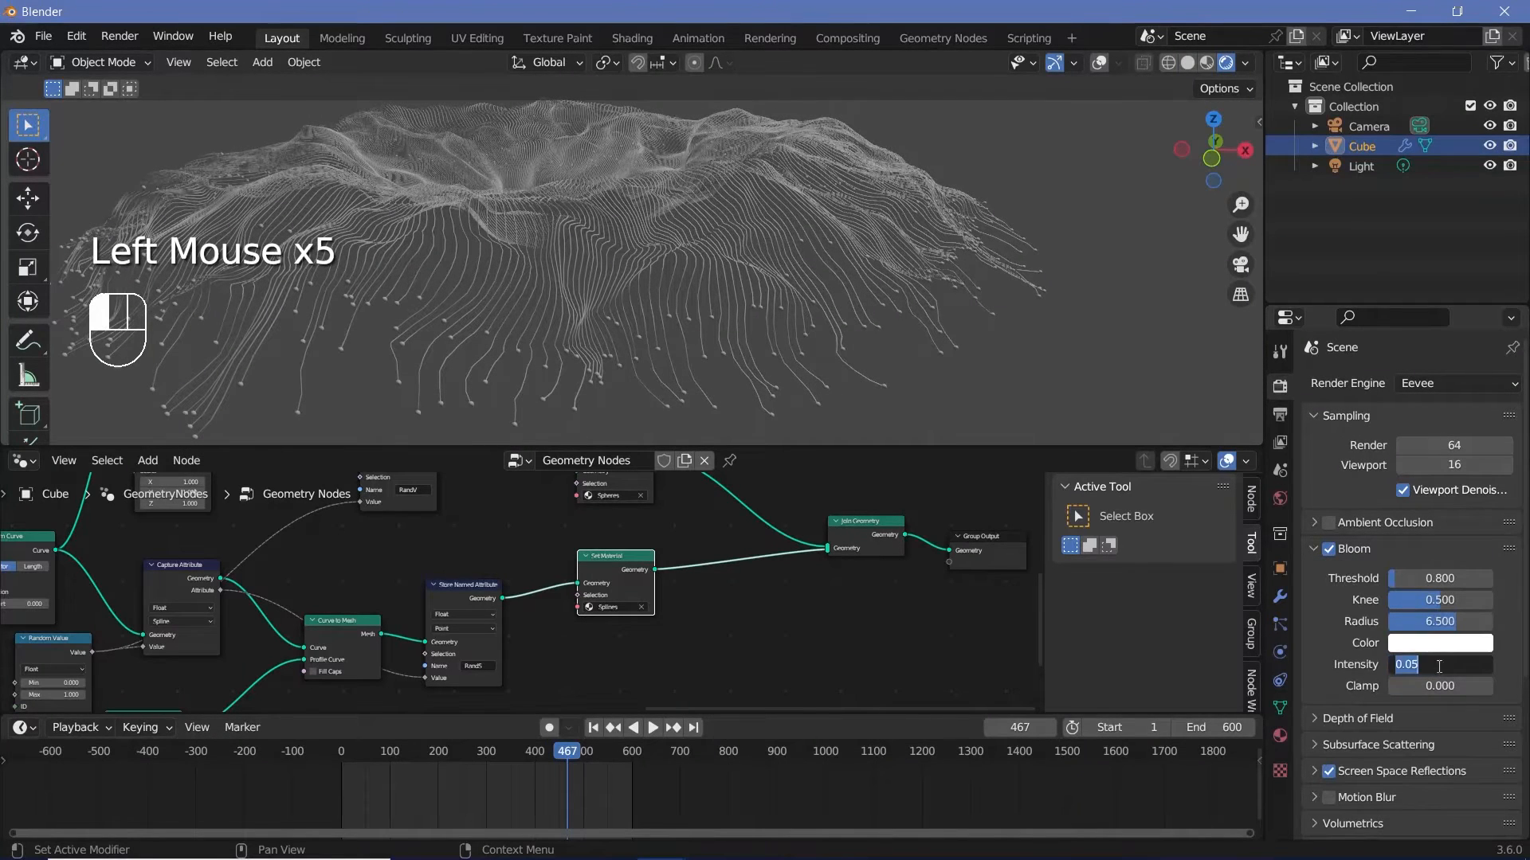
type("0.0")
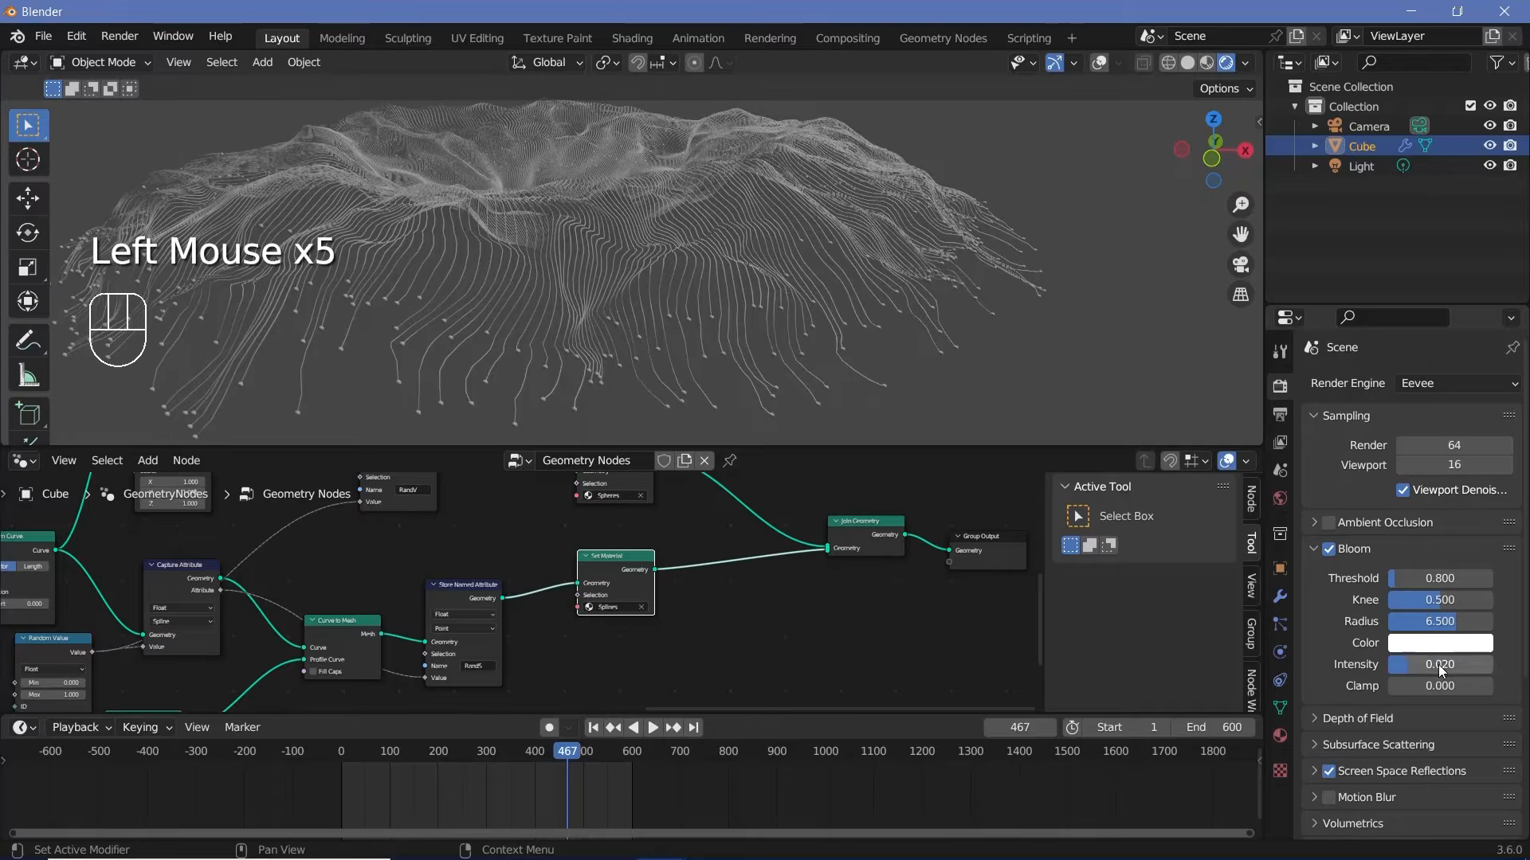
left_click(1439, 686)
type("5")
key("Return")
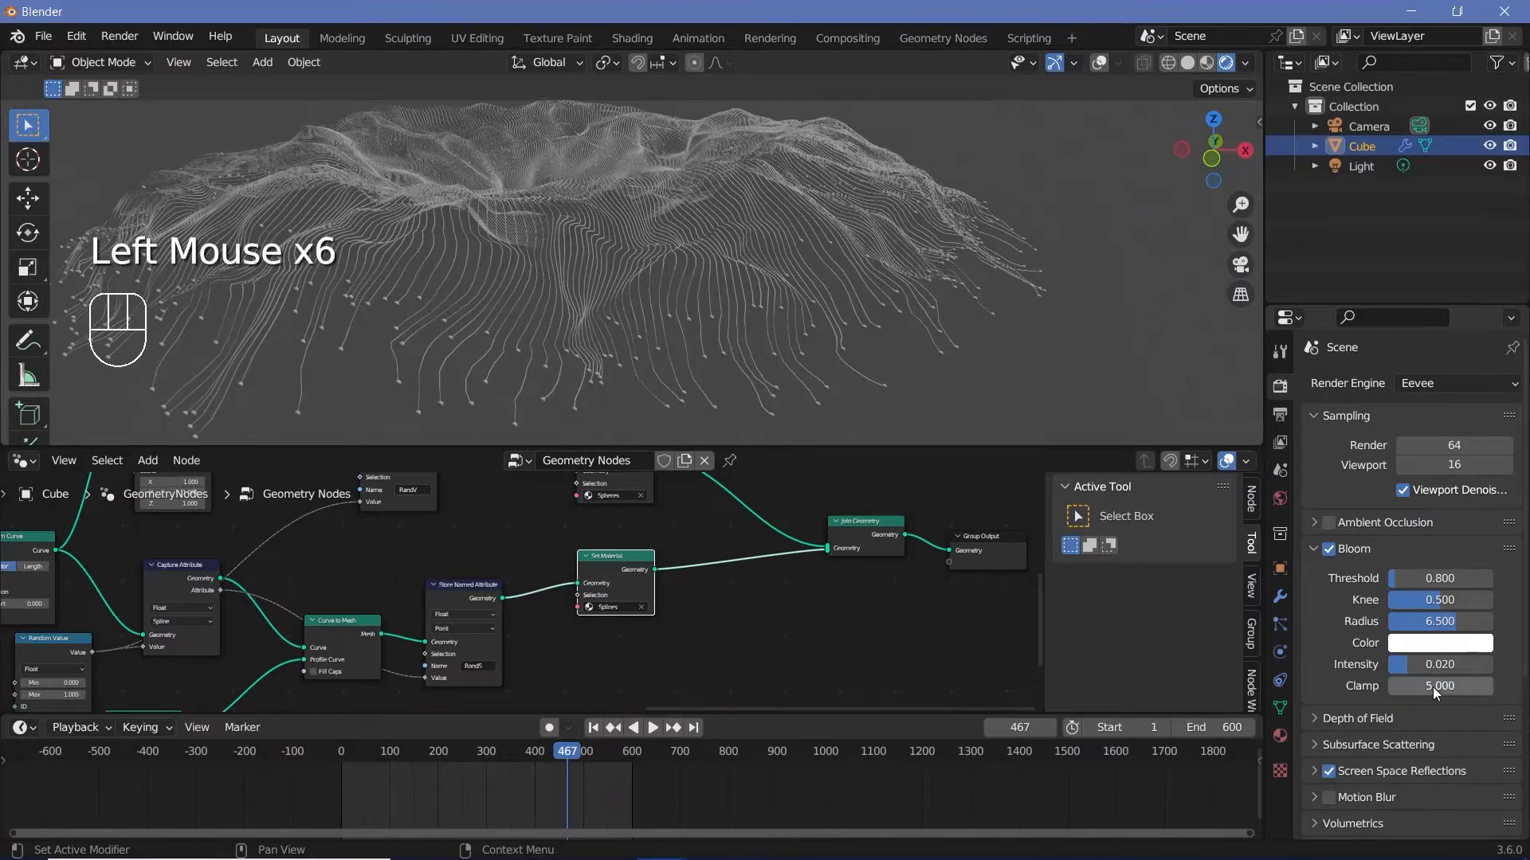
- Enable Refraction in the Screen Space Reflections settings
left_click(1316, 774)
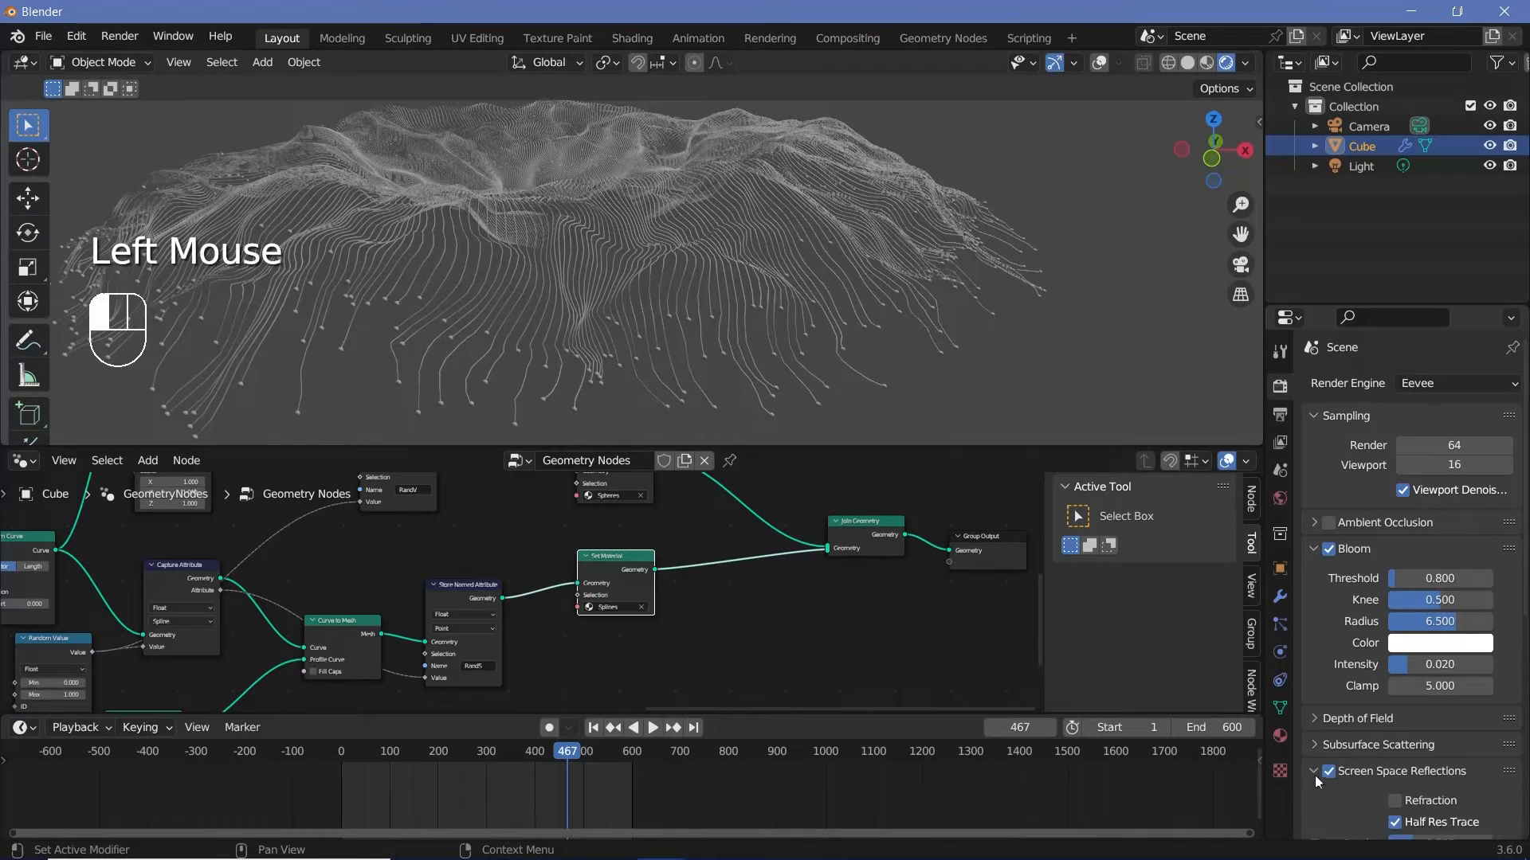
scroll(1372, 742, "down", 2)
left_click(1396, 737)
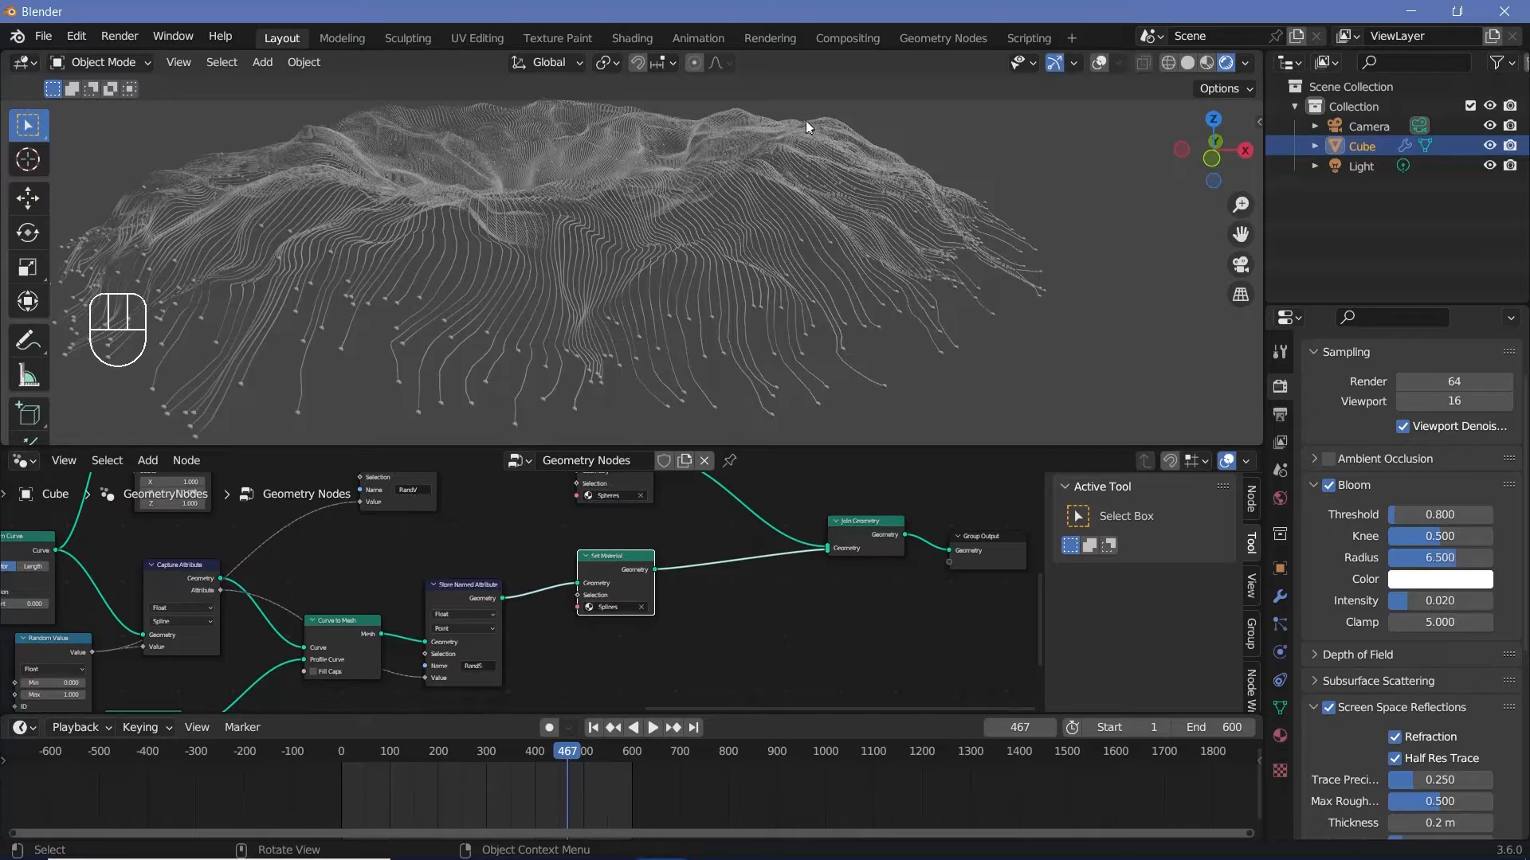
left_click(1314, 707)
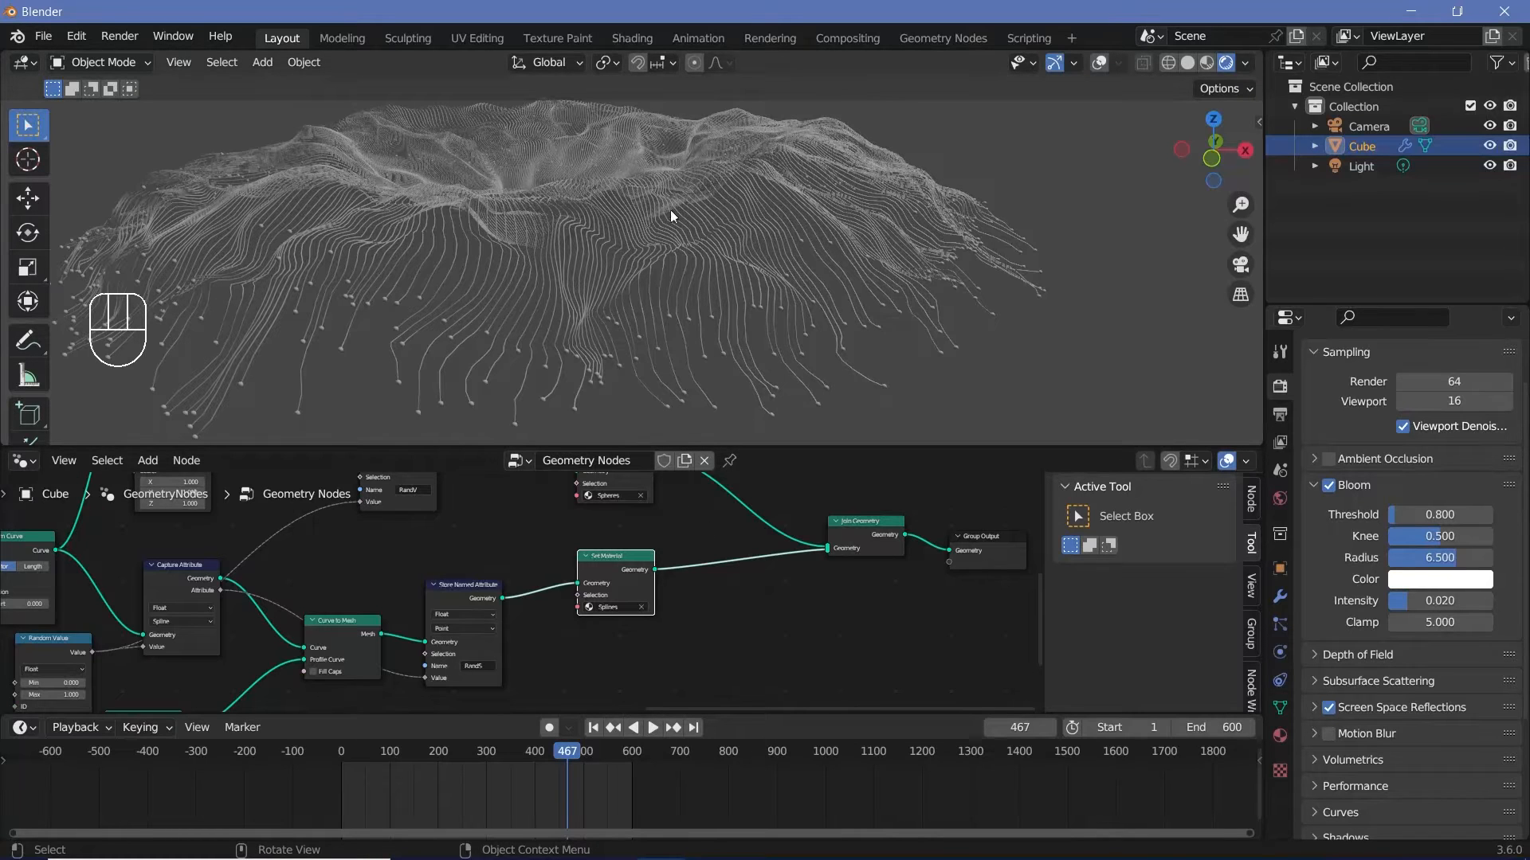
- Show the Splines material in the Shader Editor and delete its Principled BSDF node
left_click(24, 461)
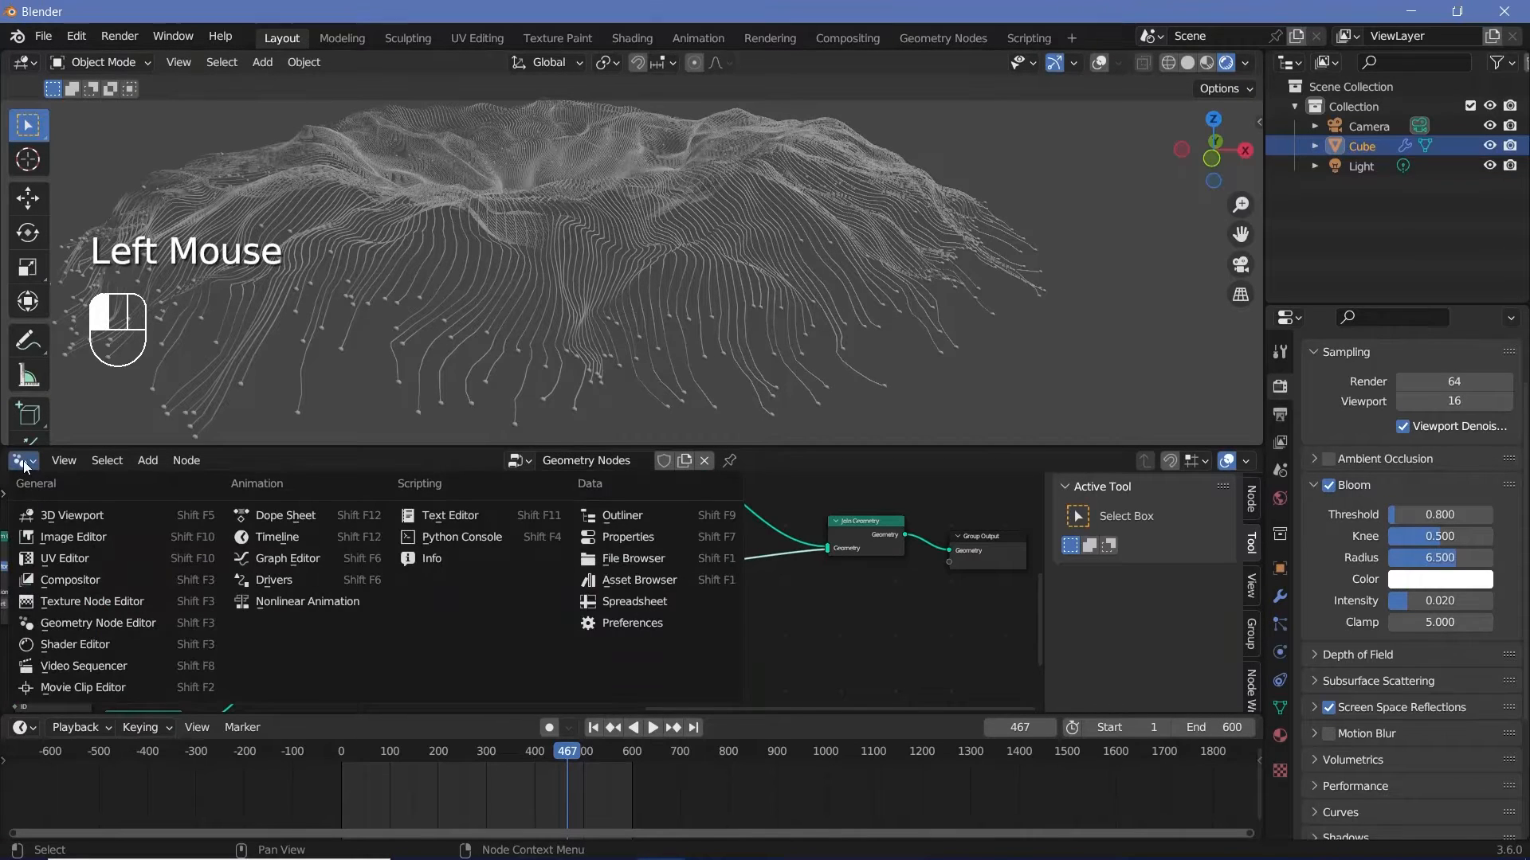
left_click(75, 636)
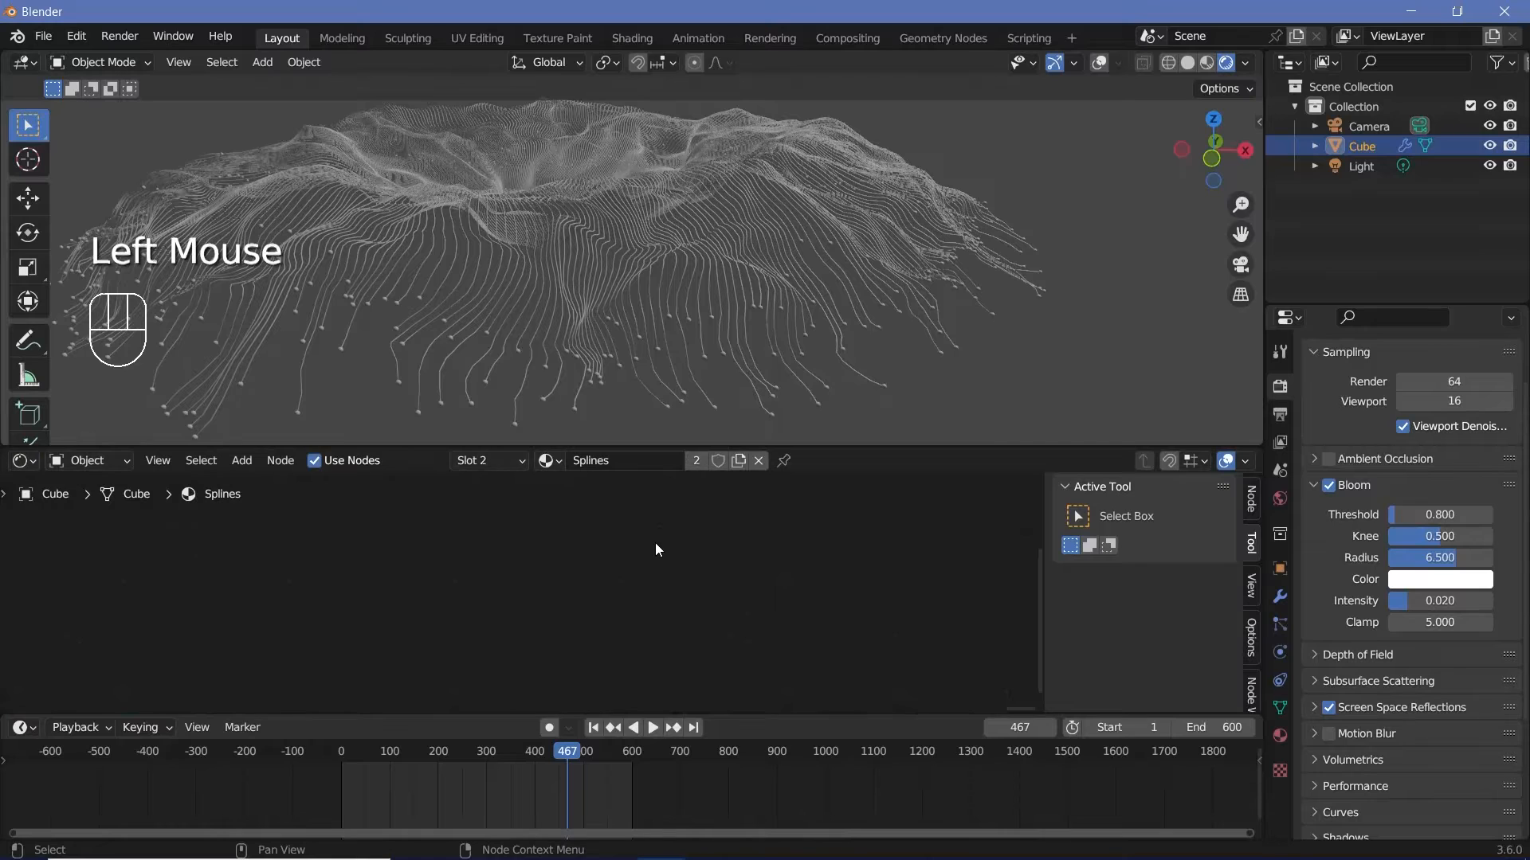
key("KP_Decimal")
middle_click_drag(567, 581, 606, 549)
left_click(706, 533)
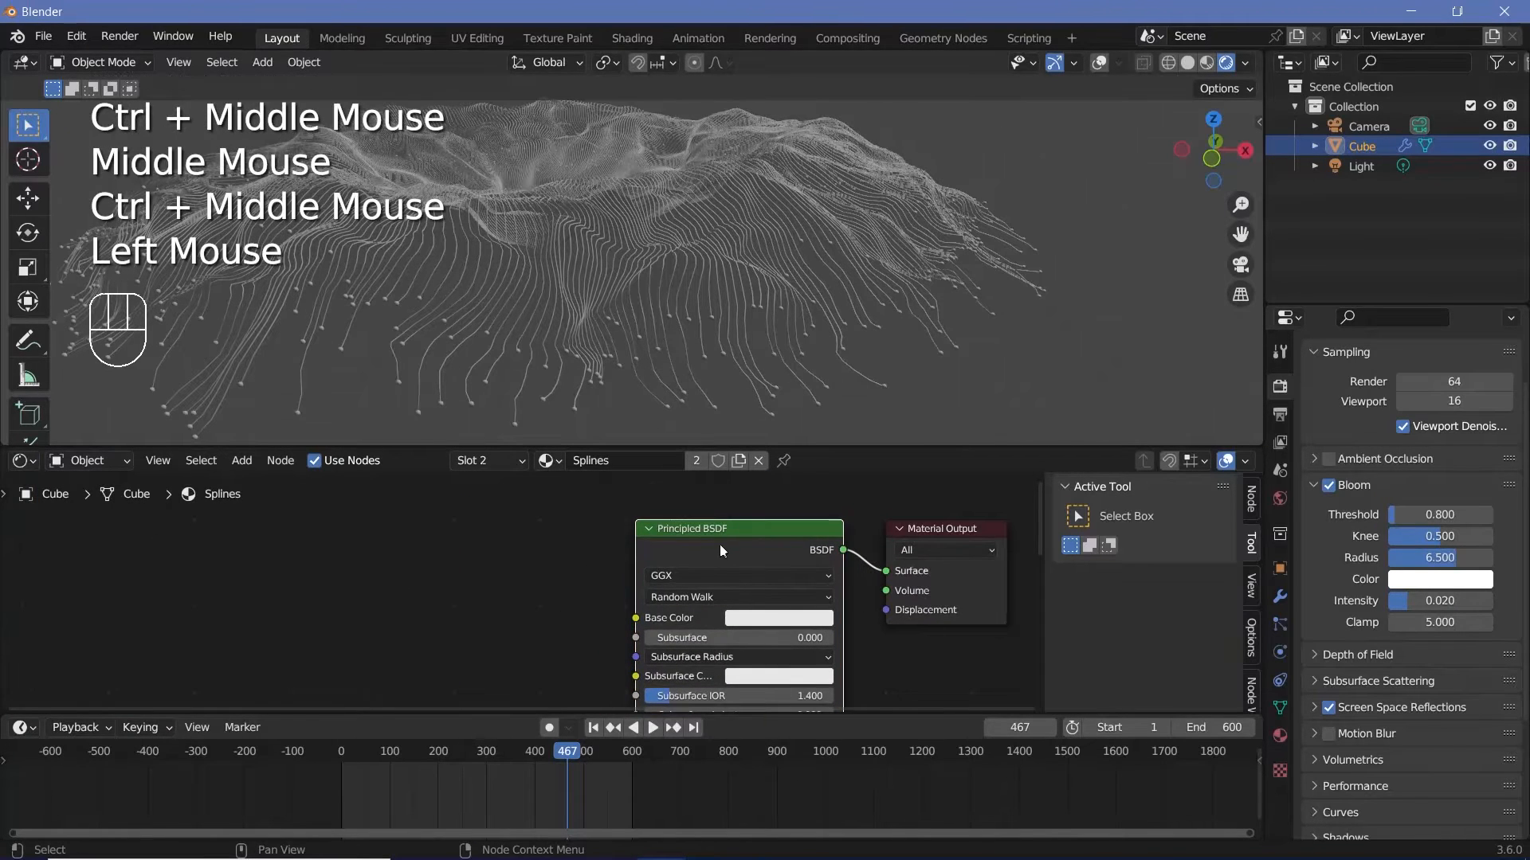
key("x")
- Add a Diffuse BSDF node and connect its BSDF output to the Material Output's Surface input
key("shift+a")
left_click(725, 567)
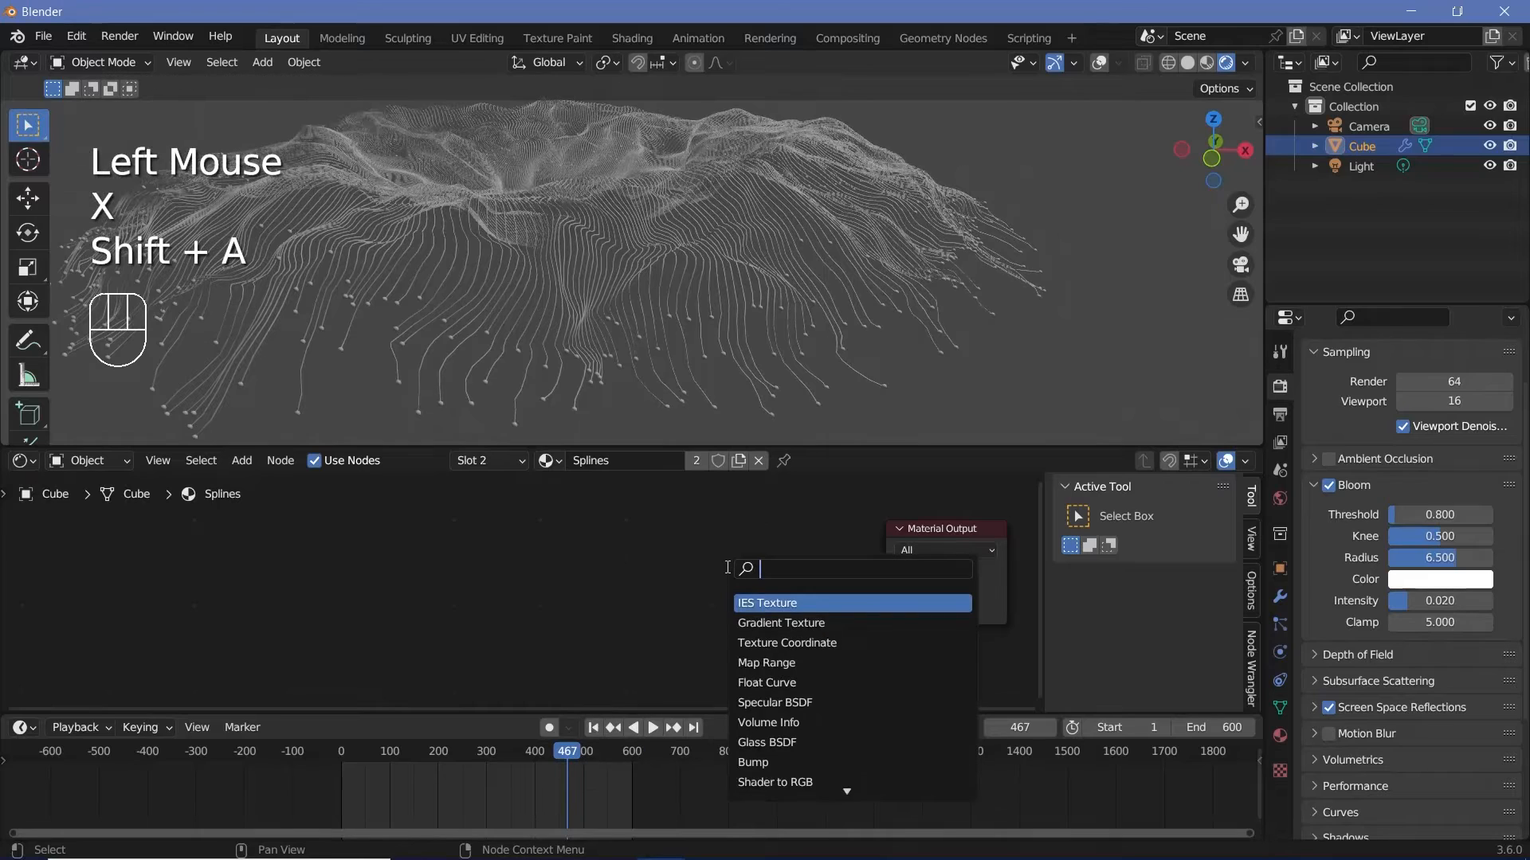
type("dif")
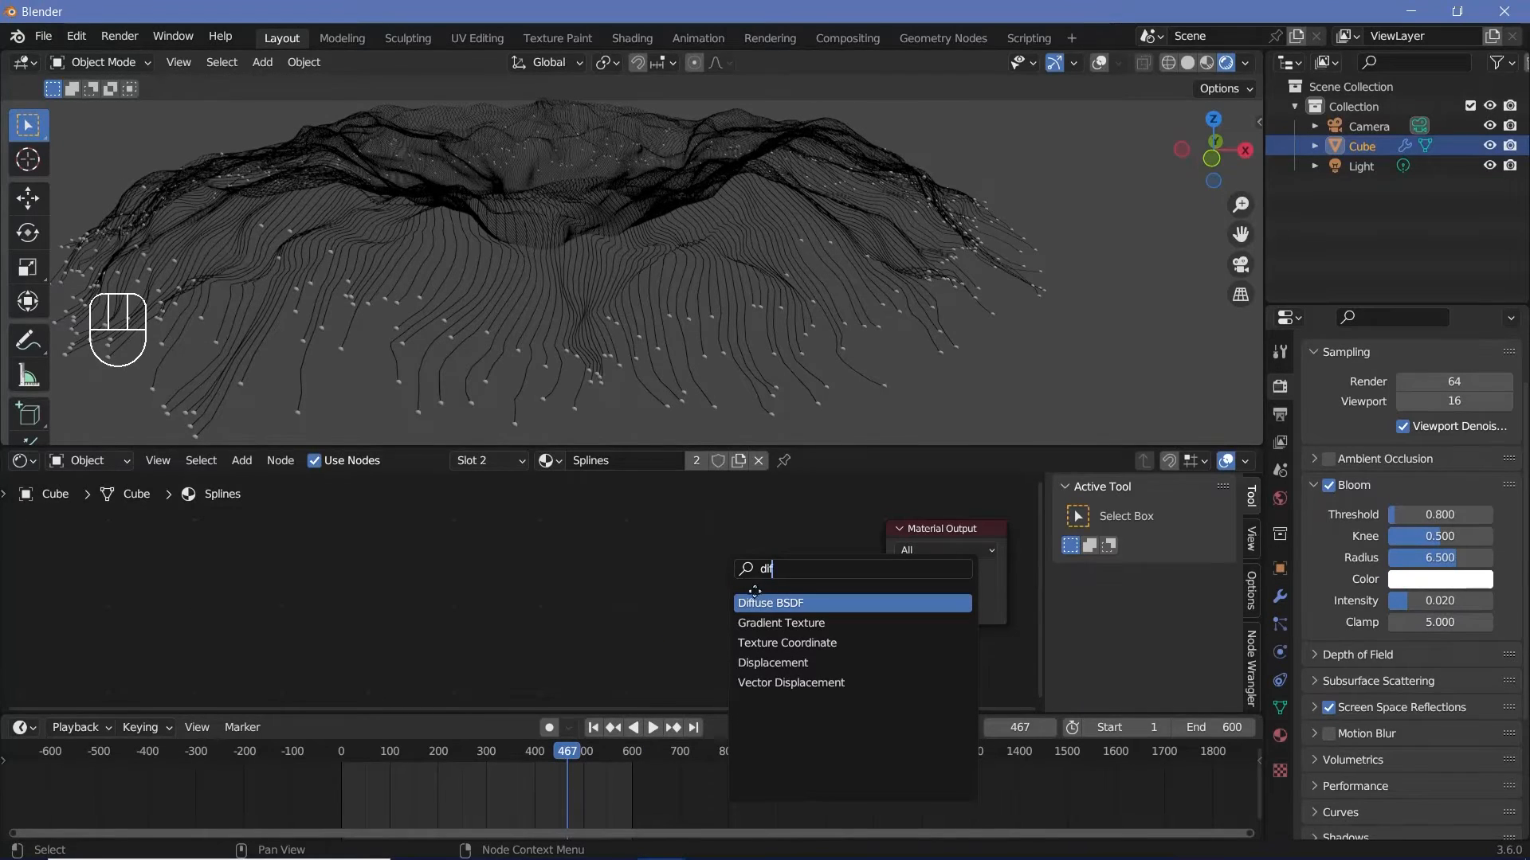
key("Return")
left_click(786, 574)
left_click_drag(786, 573, 886, 571)
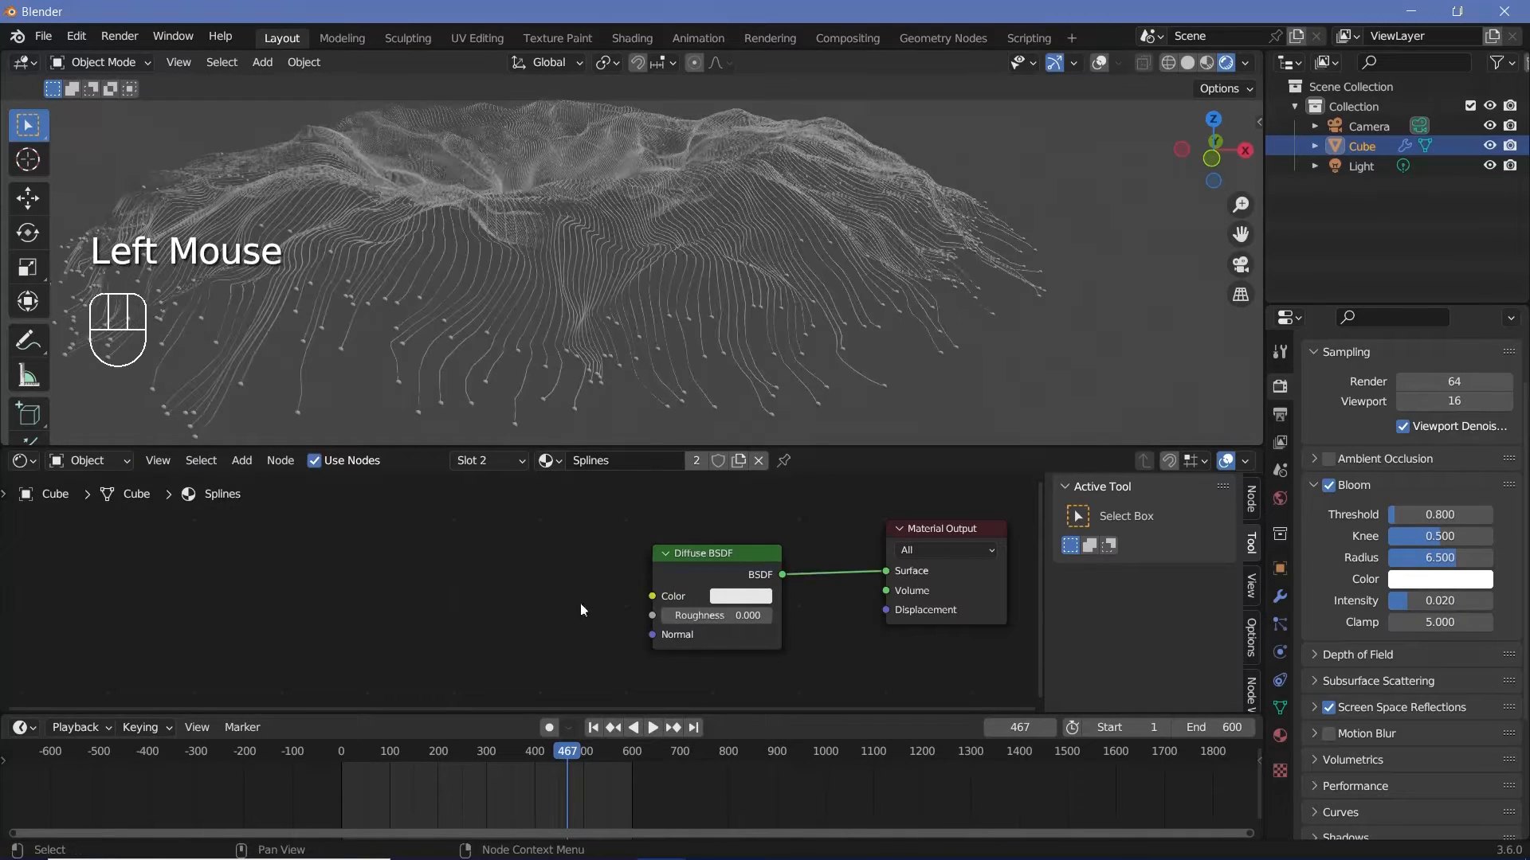
- Add an Attribute node before the Diffuse BSDF in the Splines material
middle_click_drag(547, 603, 644, 614)
key("shift+a")
left_click(638, 612)
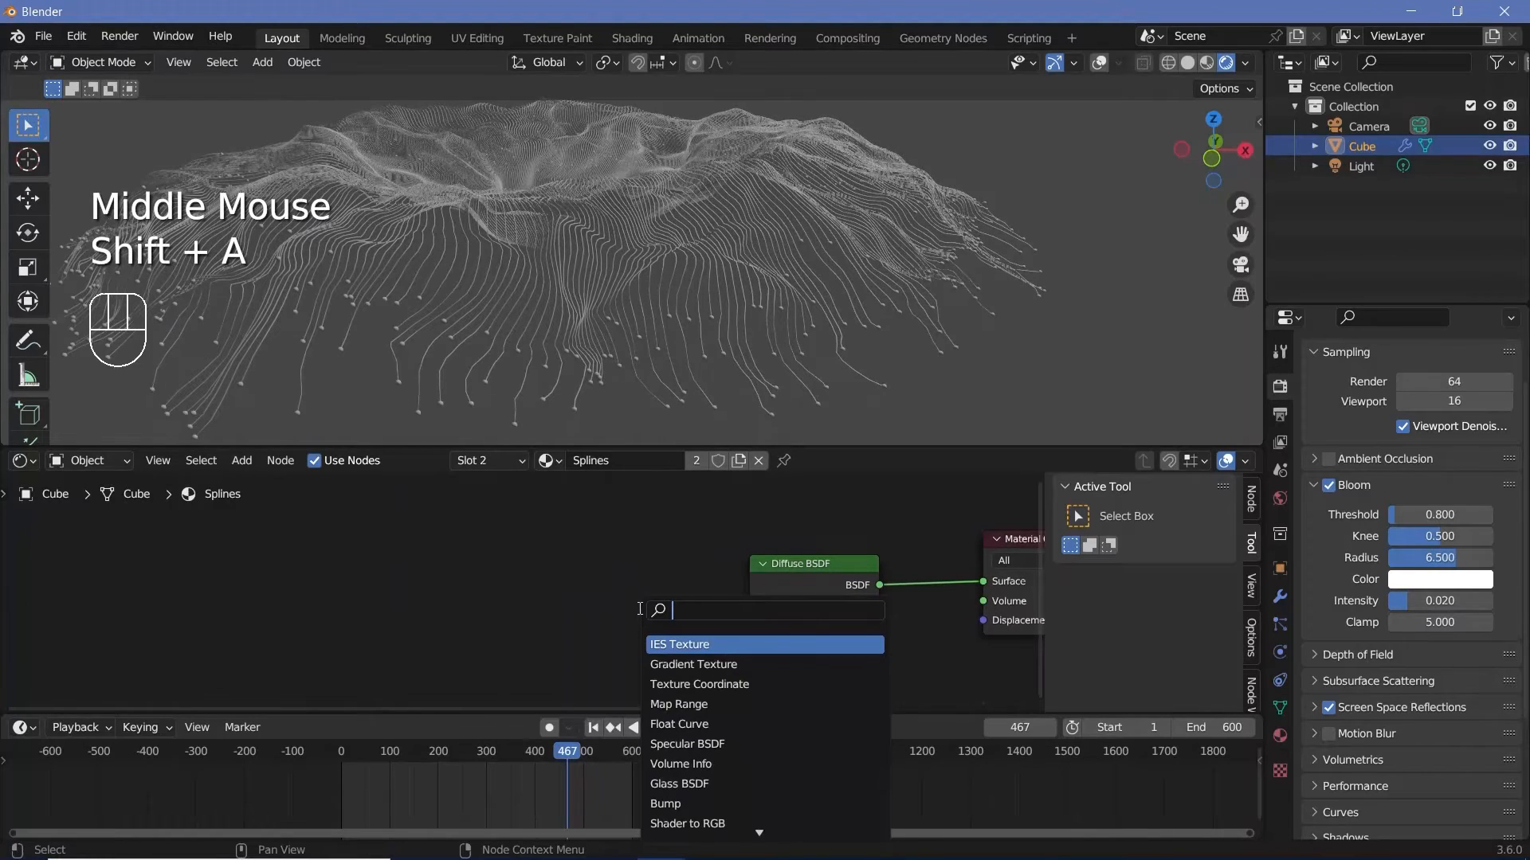
type("a")
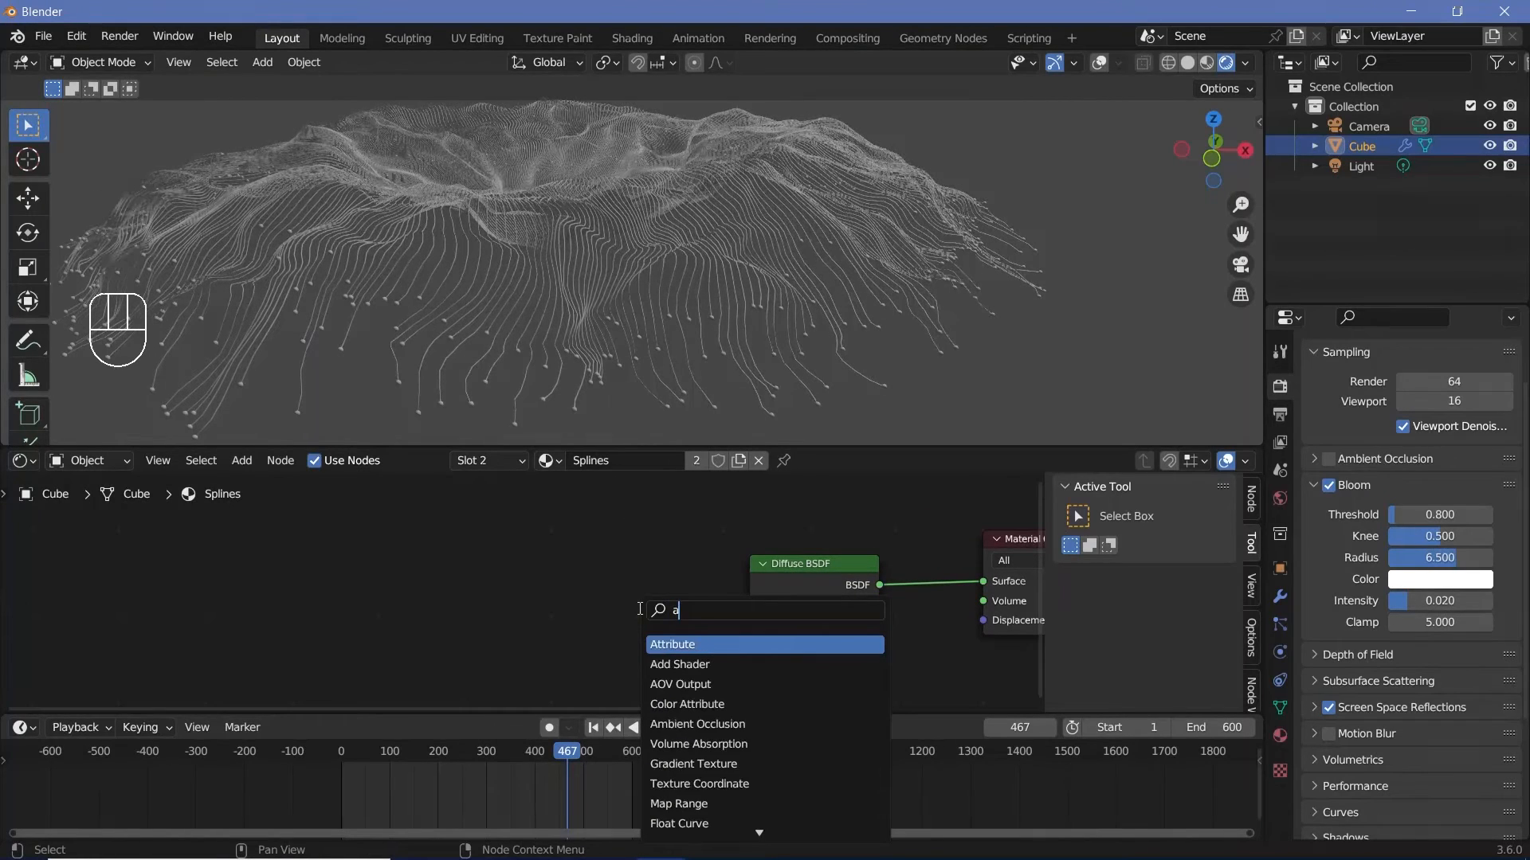
type("t")
left_click(674, 644)
left_click(530, 587)
- Set the Attribute node's name to RandS and connect its Color output to the Diffuse BSDF's Color input
middle_click_drag(531, 588, 530, 540, "ctrl")
scroll(672, 601, "up", 1)
middle_click_drag(672, 602, 669, 539)
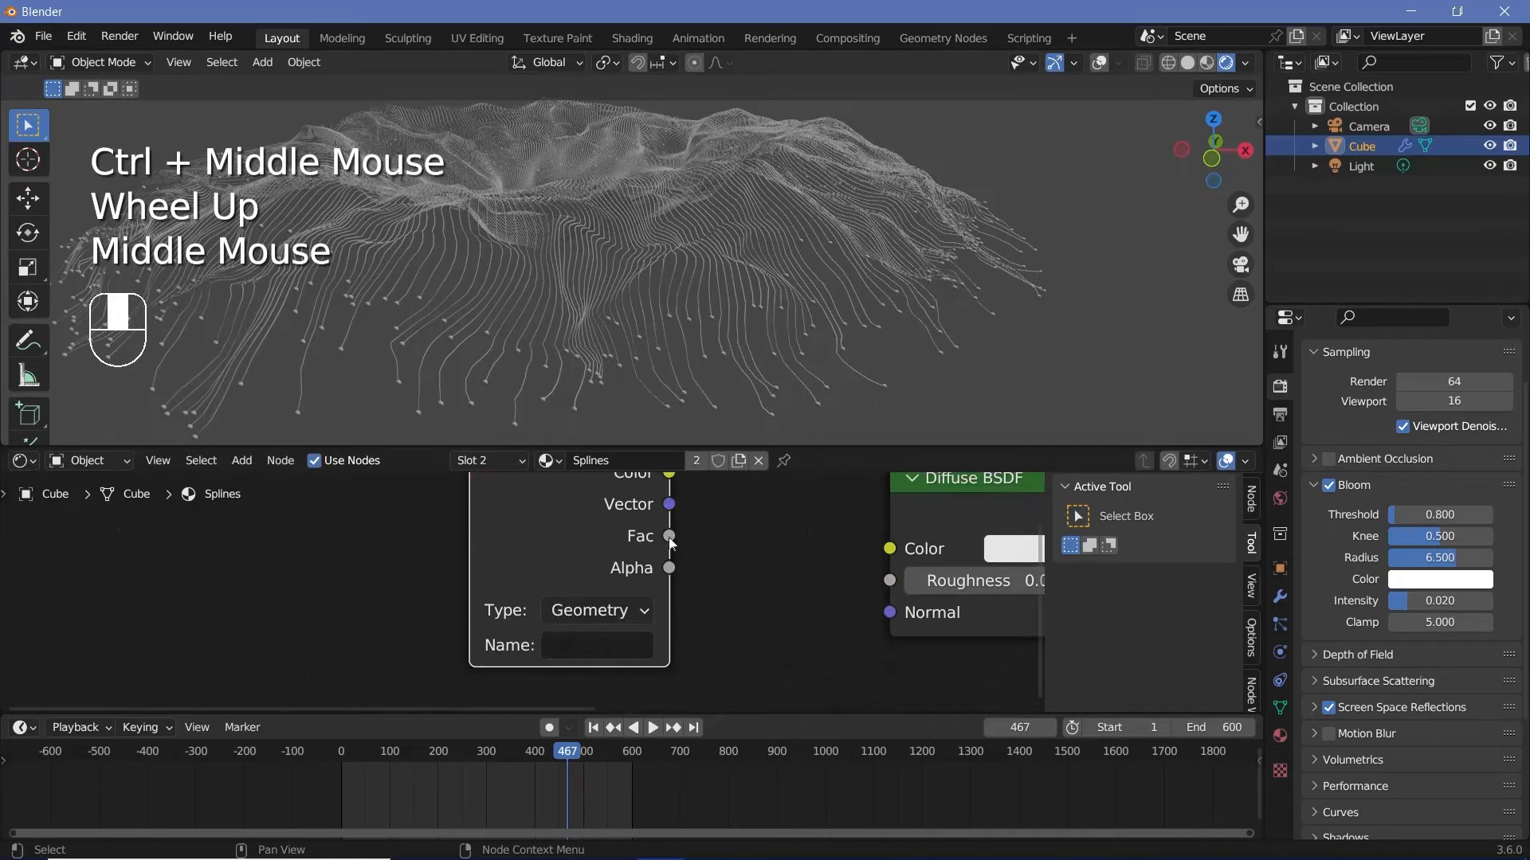
left_click(616, 644)
type("randS")
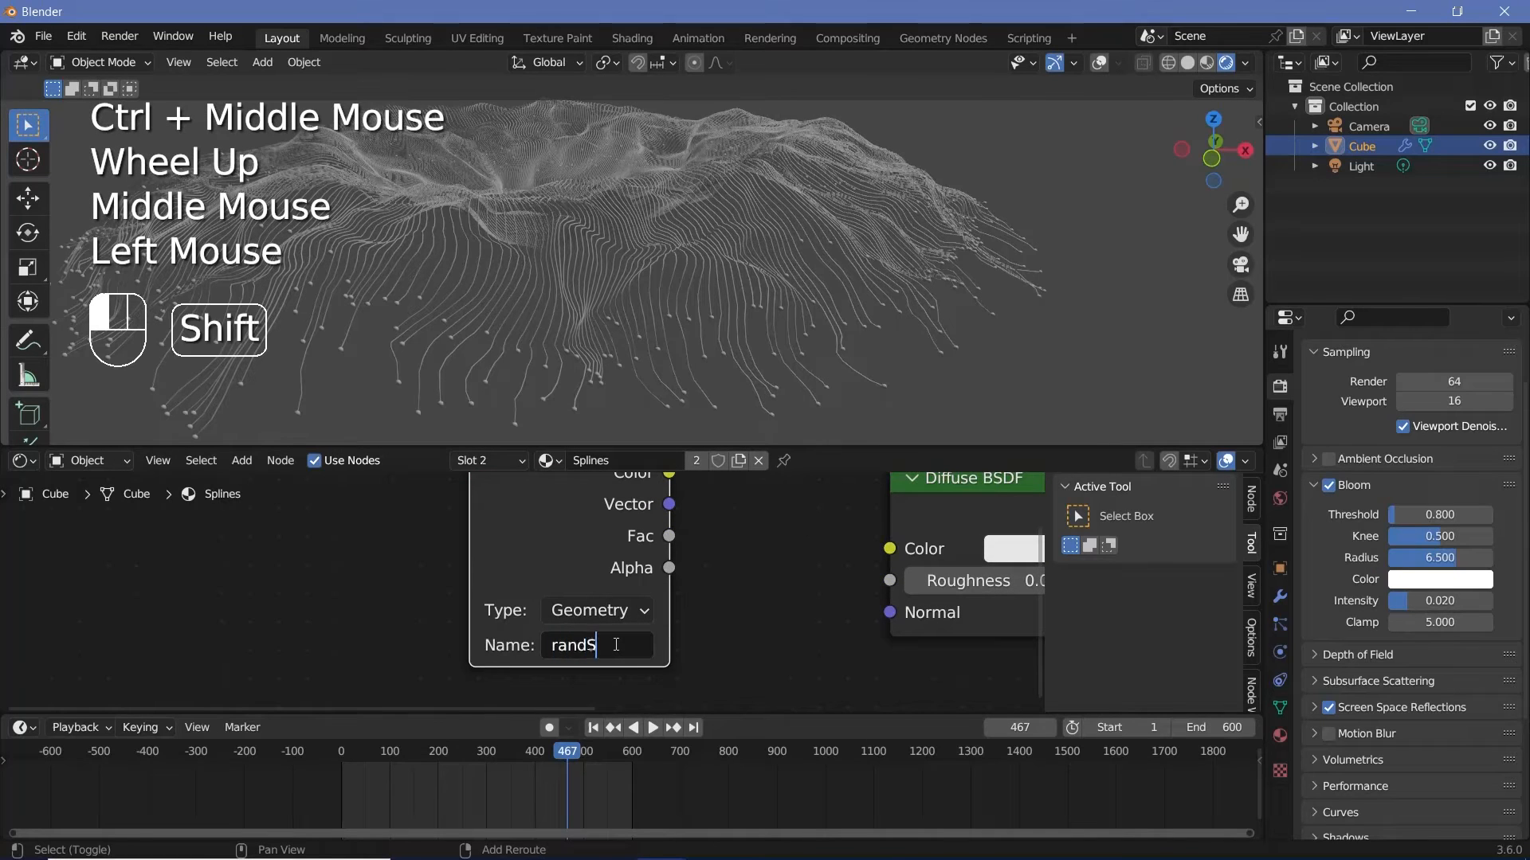
key("Home")
key("Delete")
type("R")
key("Return")
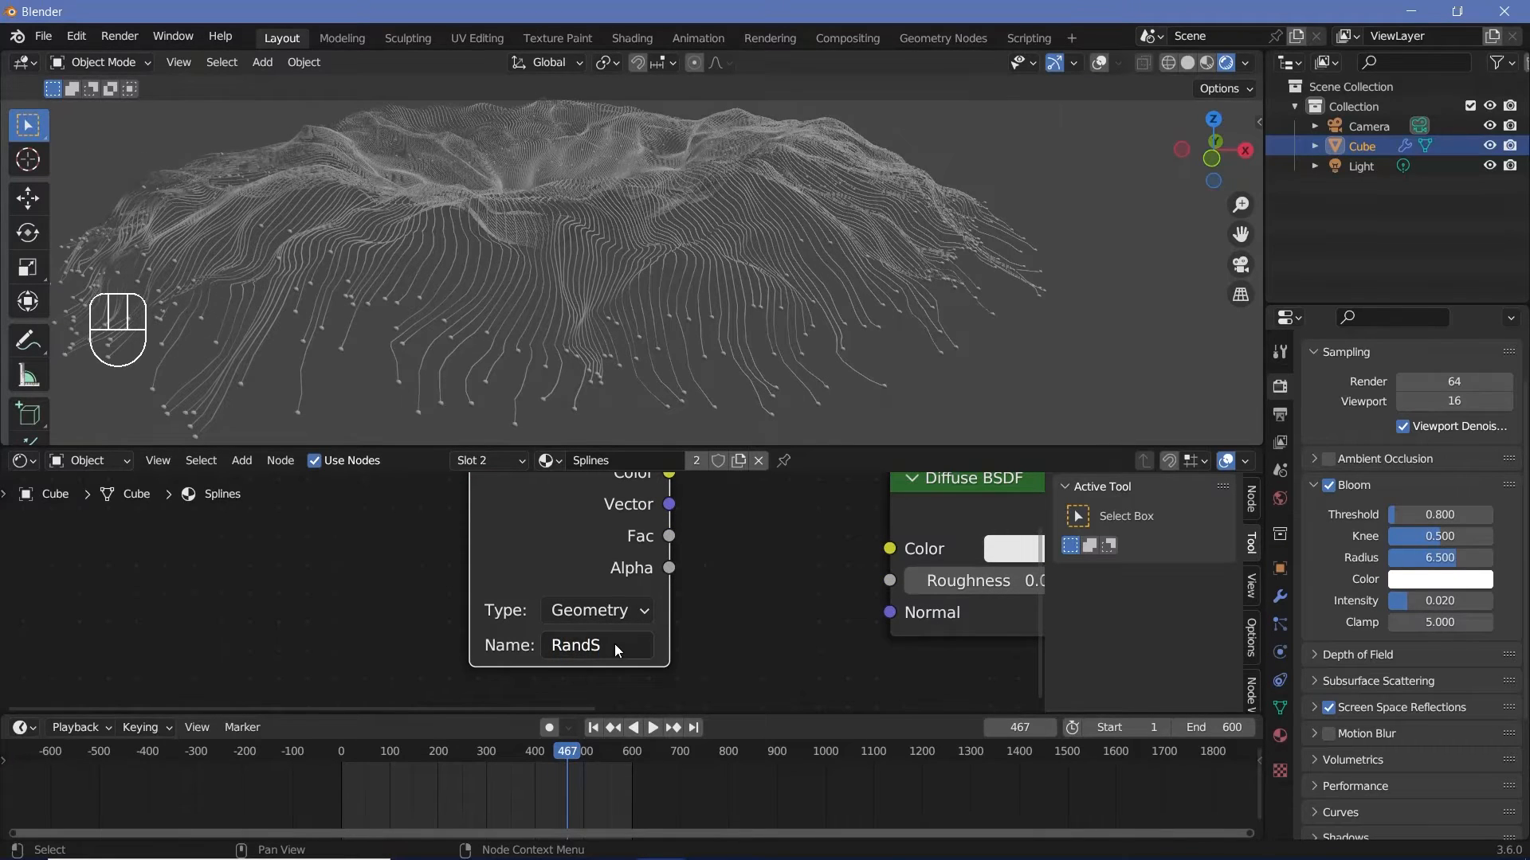
middle_click_drag(767, 590, 670, 659)
left_click_drag(574, 542, 795, 618)
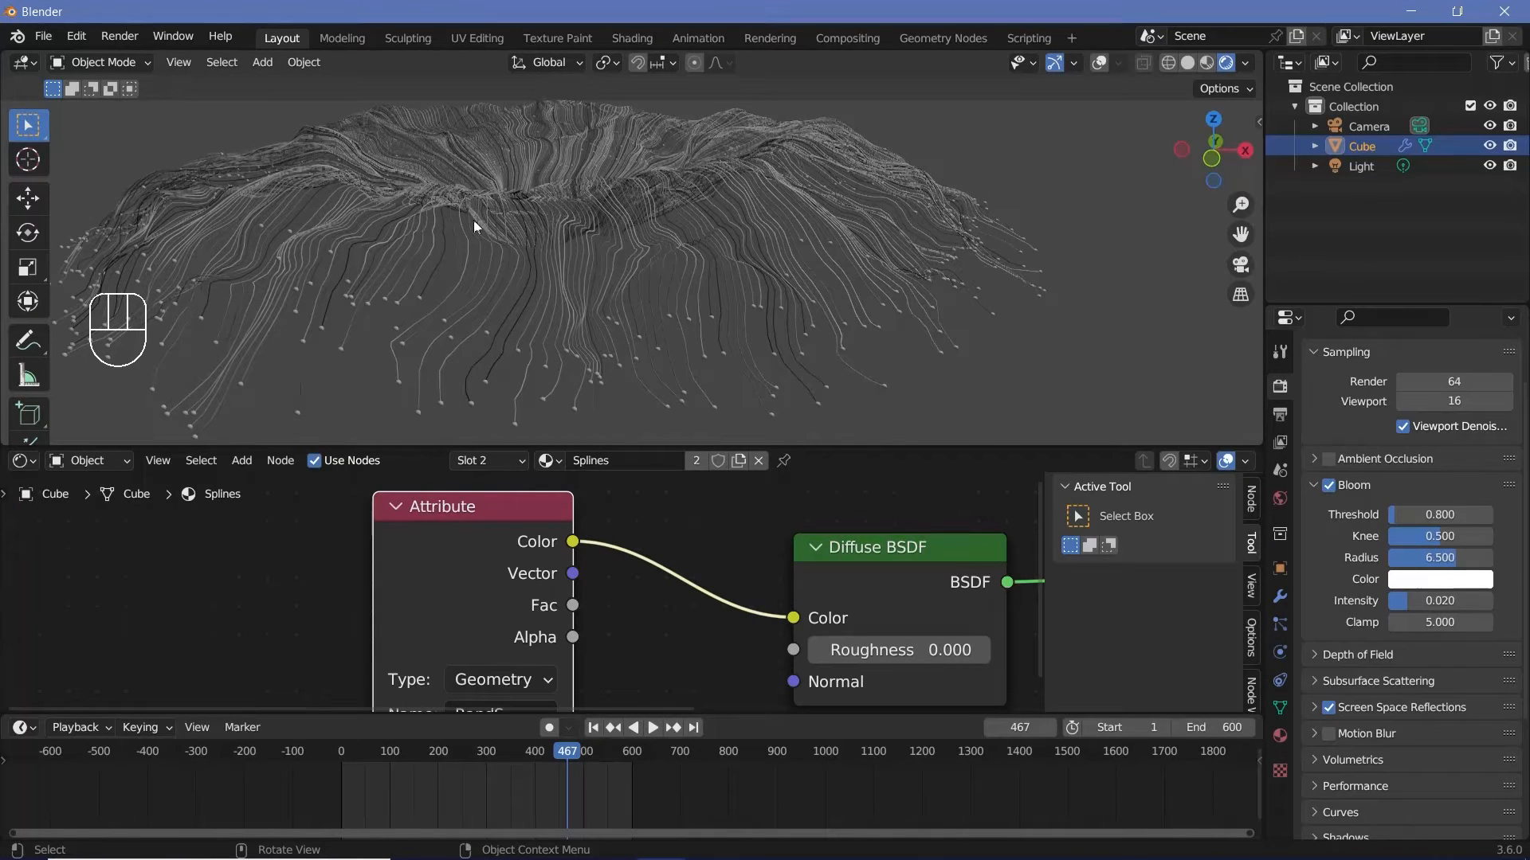
- Make room beside the Attribute node and insert a Color Ramp between it and the Diffuse BSDF
left_click_drag(495, 561, 146, 575)
middle_click_drag(561, 572, 603, 629)
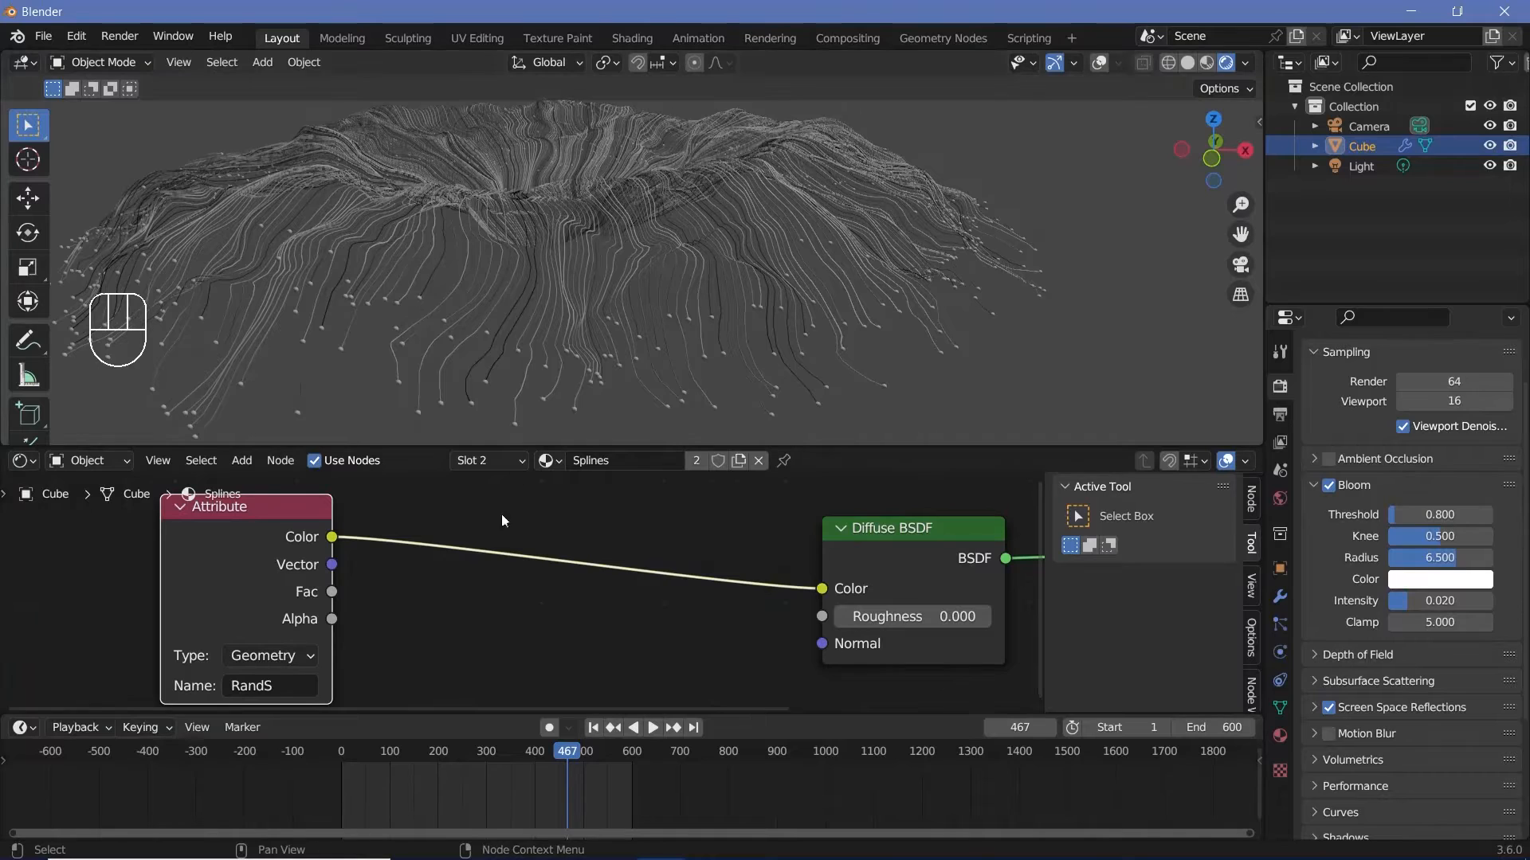
key("shift+a")
type("colo")
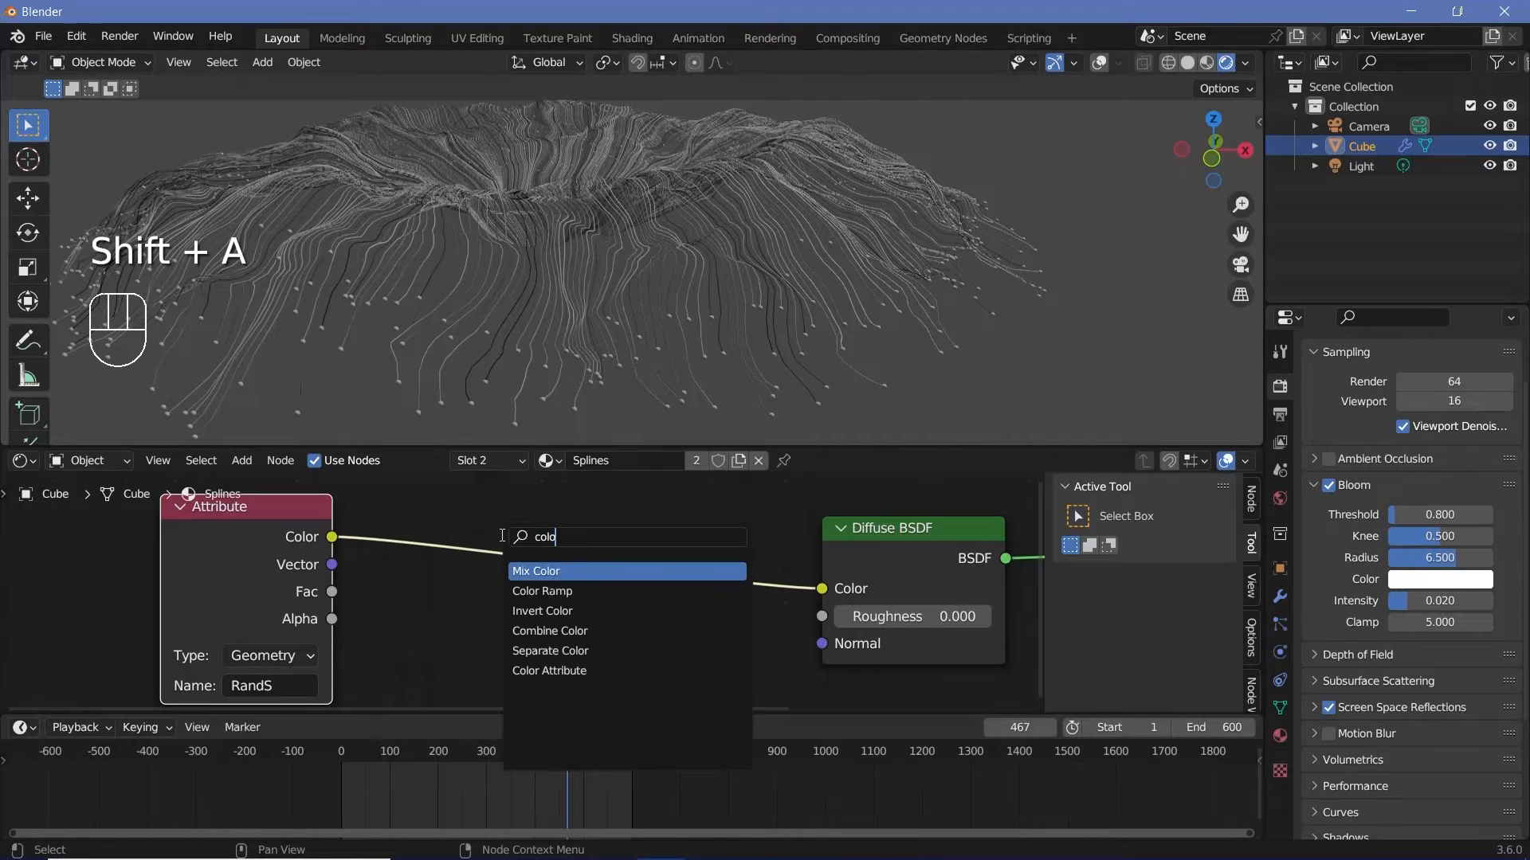
left_click(569, 590)
left_click(569, 579)
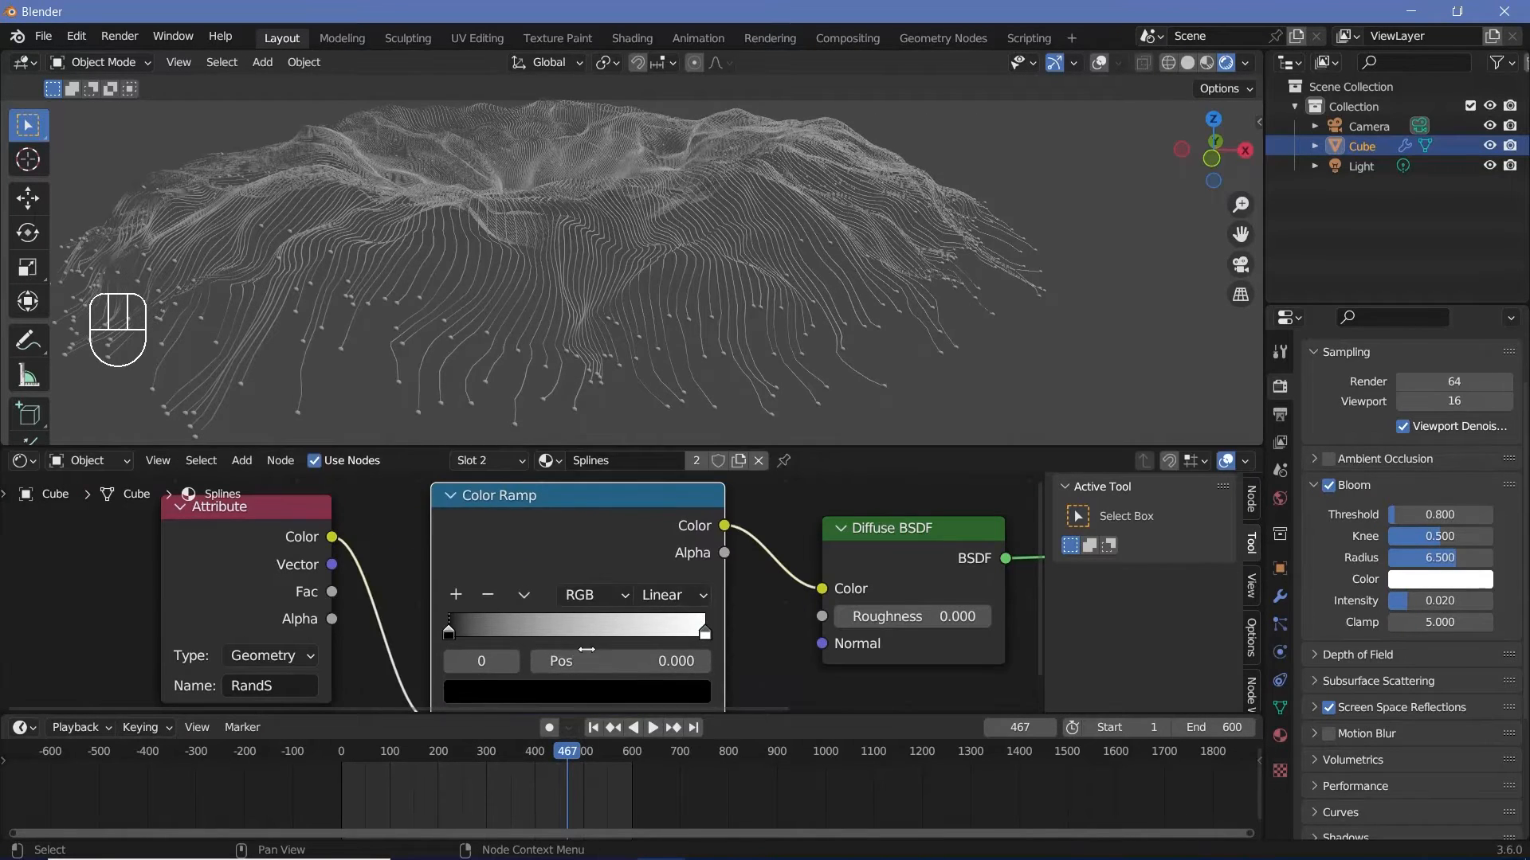
- Set the Color Ramp's first stop to a bright, fully saturated cyan
middle_click_drag(562, 641, 490, 580)
left_click(497, 636)
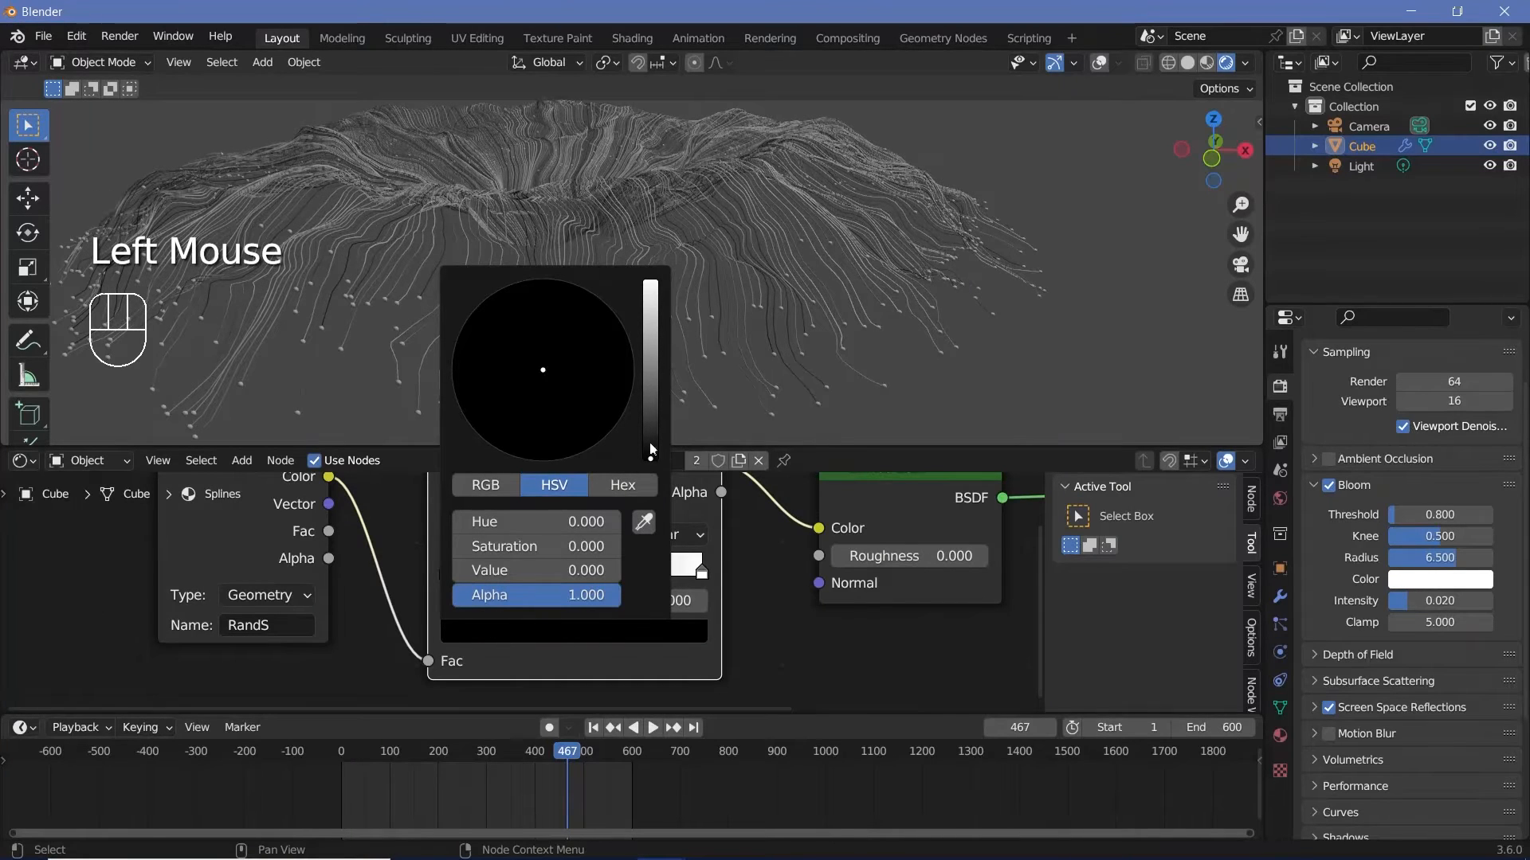
left_click_drag(648, 442, 651, 285)
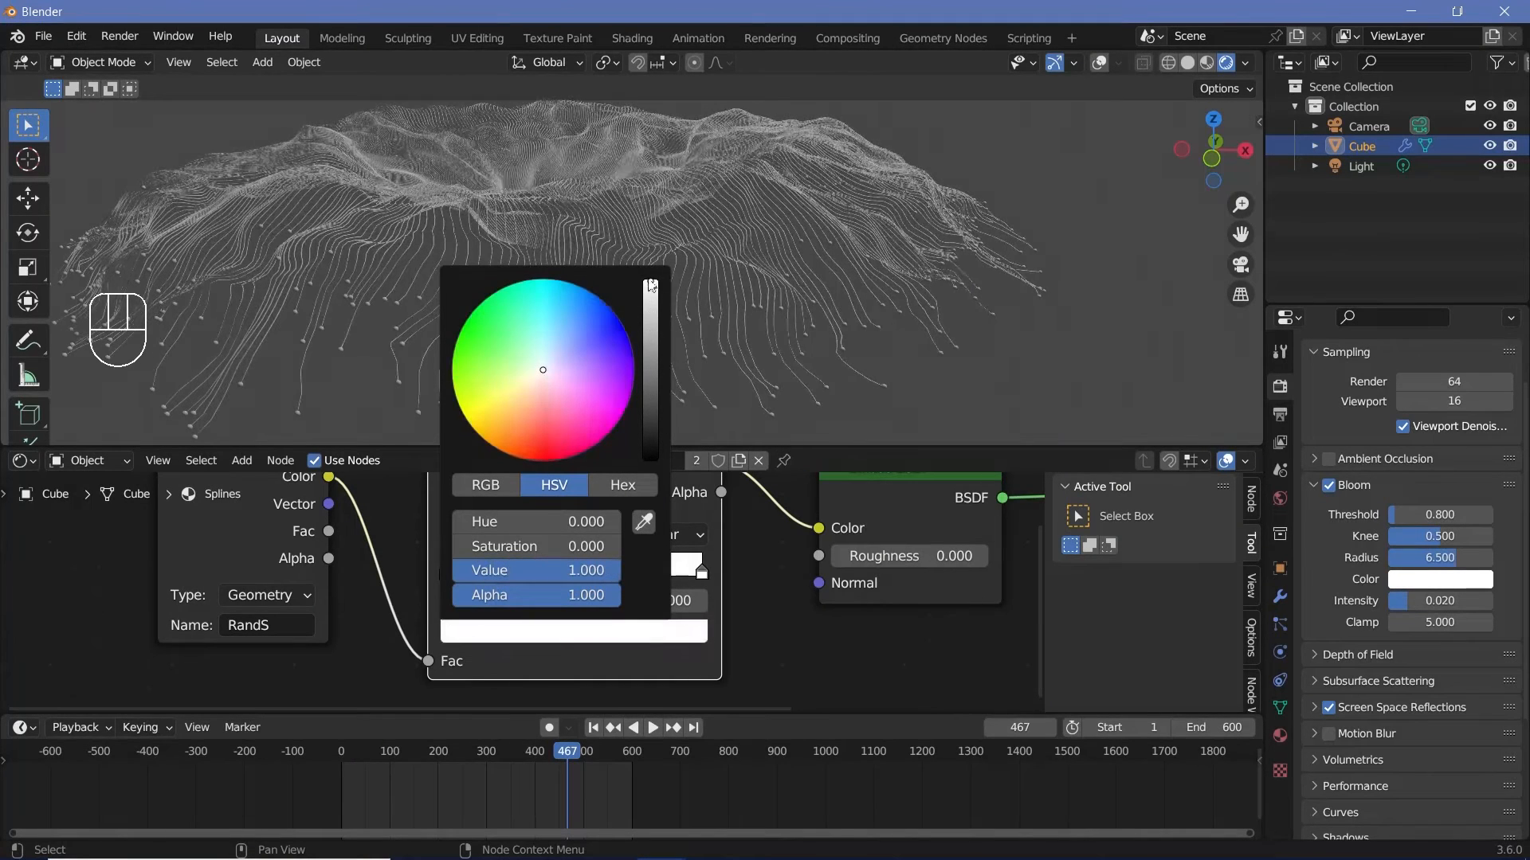
key("ctrl+v")
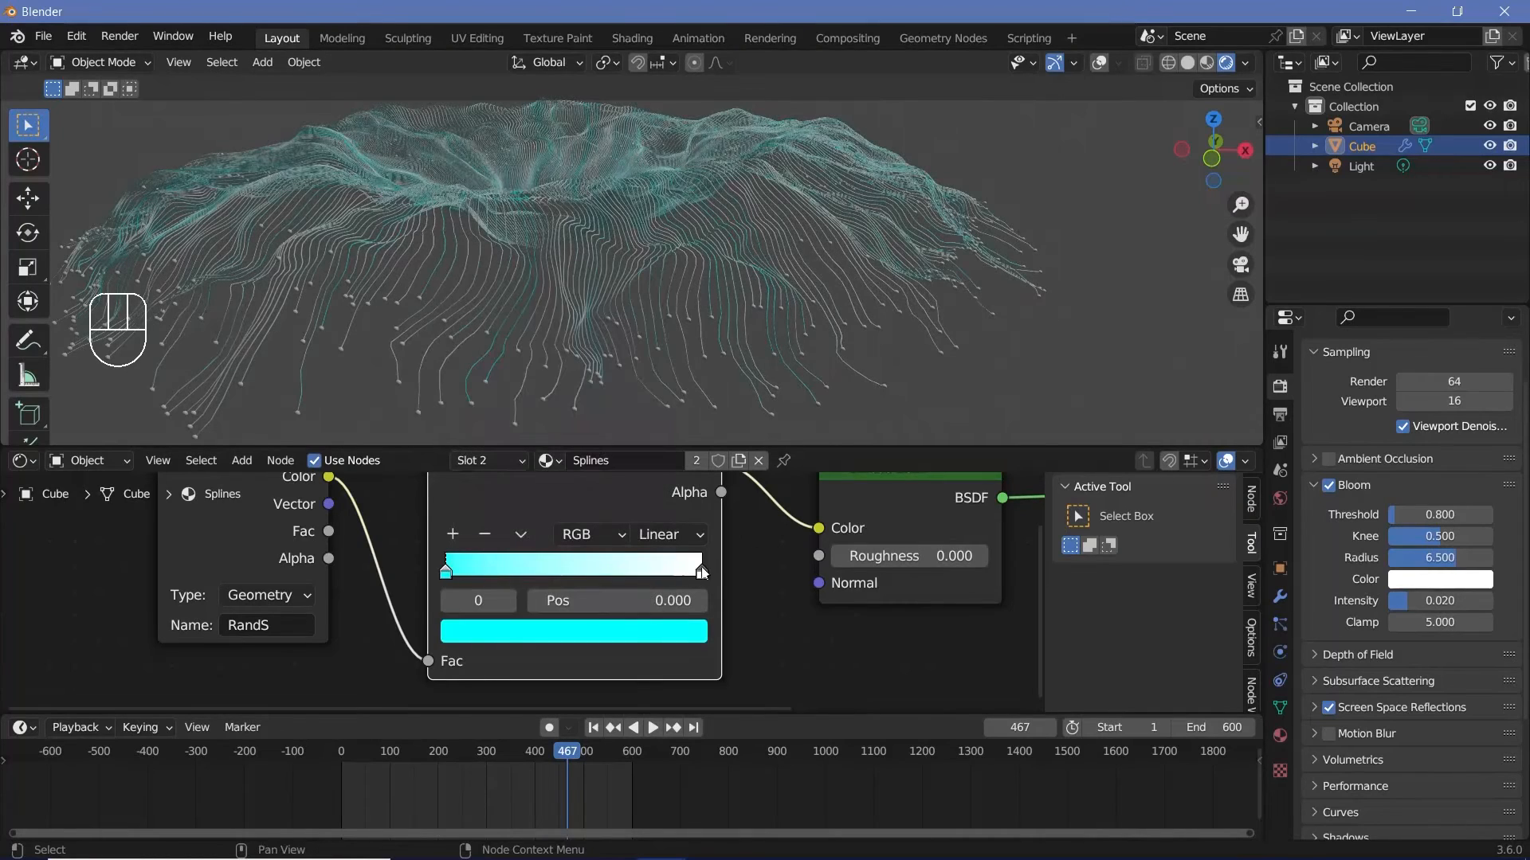
- Set the Color Ramp's last stop to a fully saturated orange
left_click(702, 572)
left_click(574, 631)
key("ctrl+v")
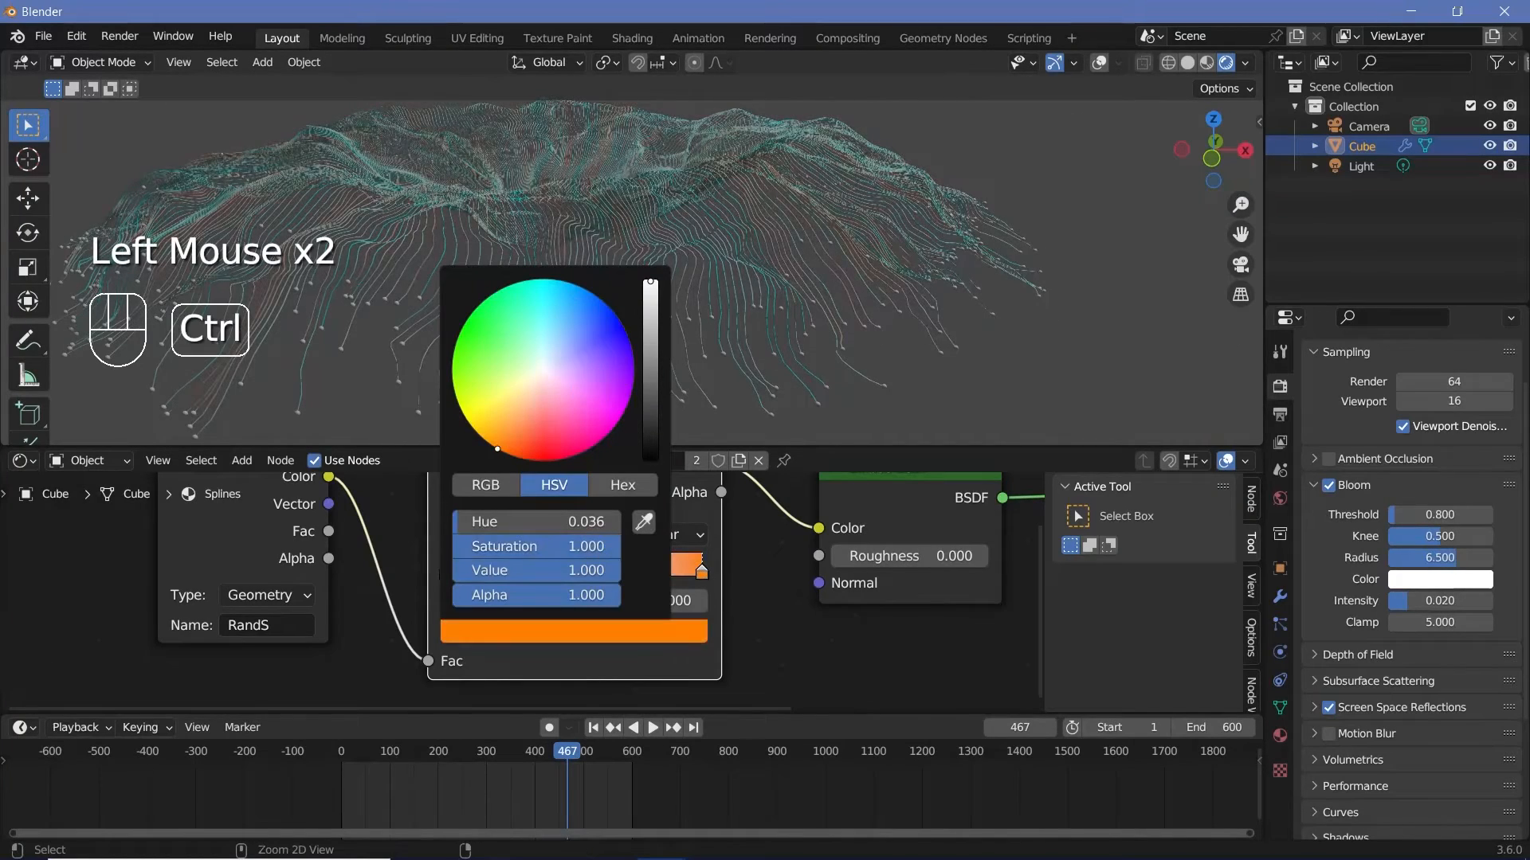
- Set the Color Ramp's interpolation to Constant and move its orange stop to about 0.709
left_click(671, 535)
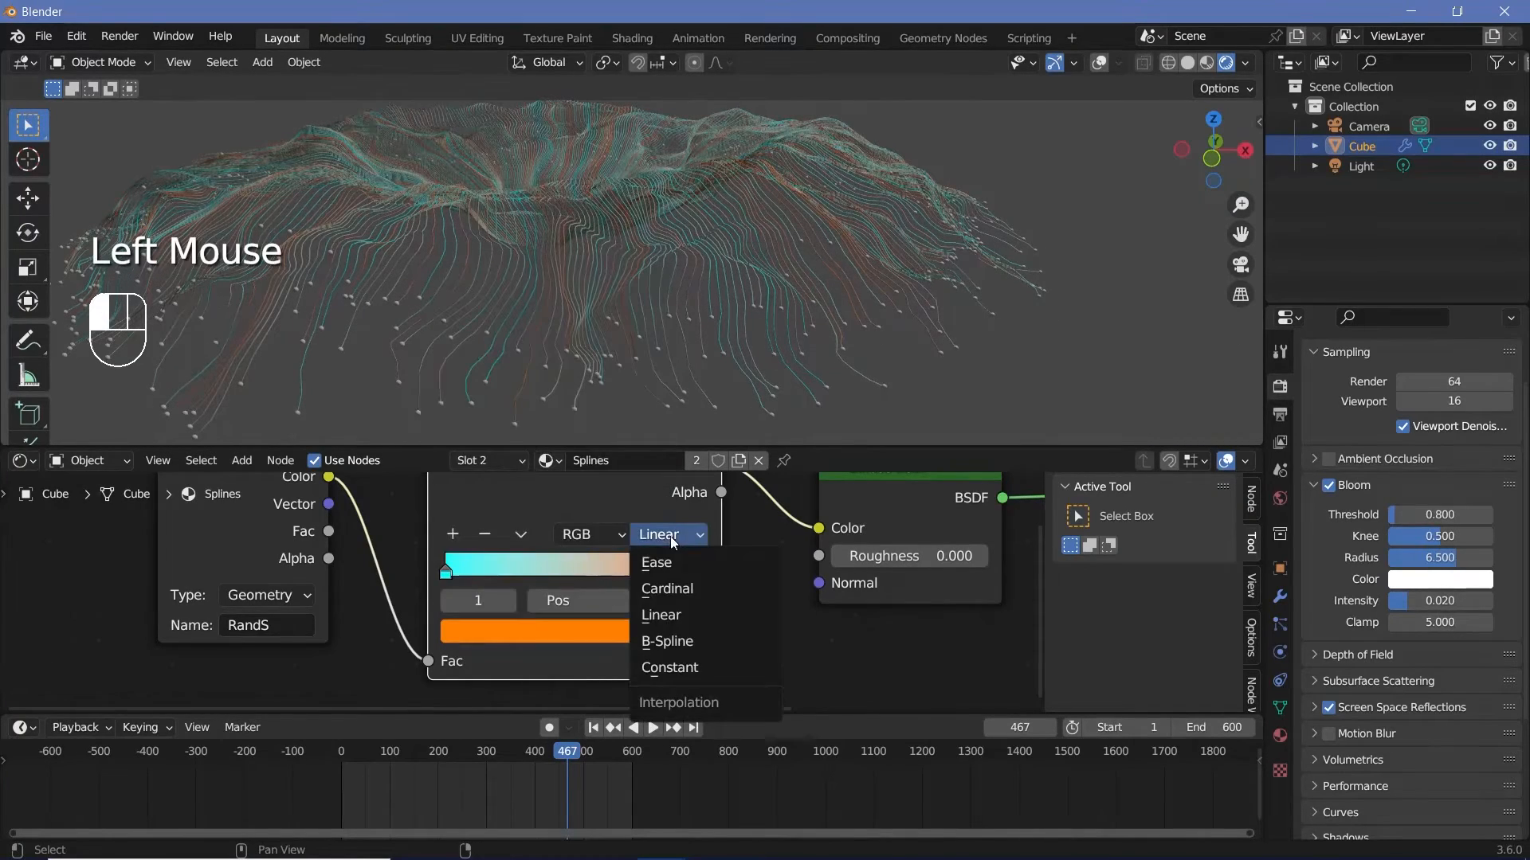
left_click(695, 652)
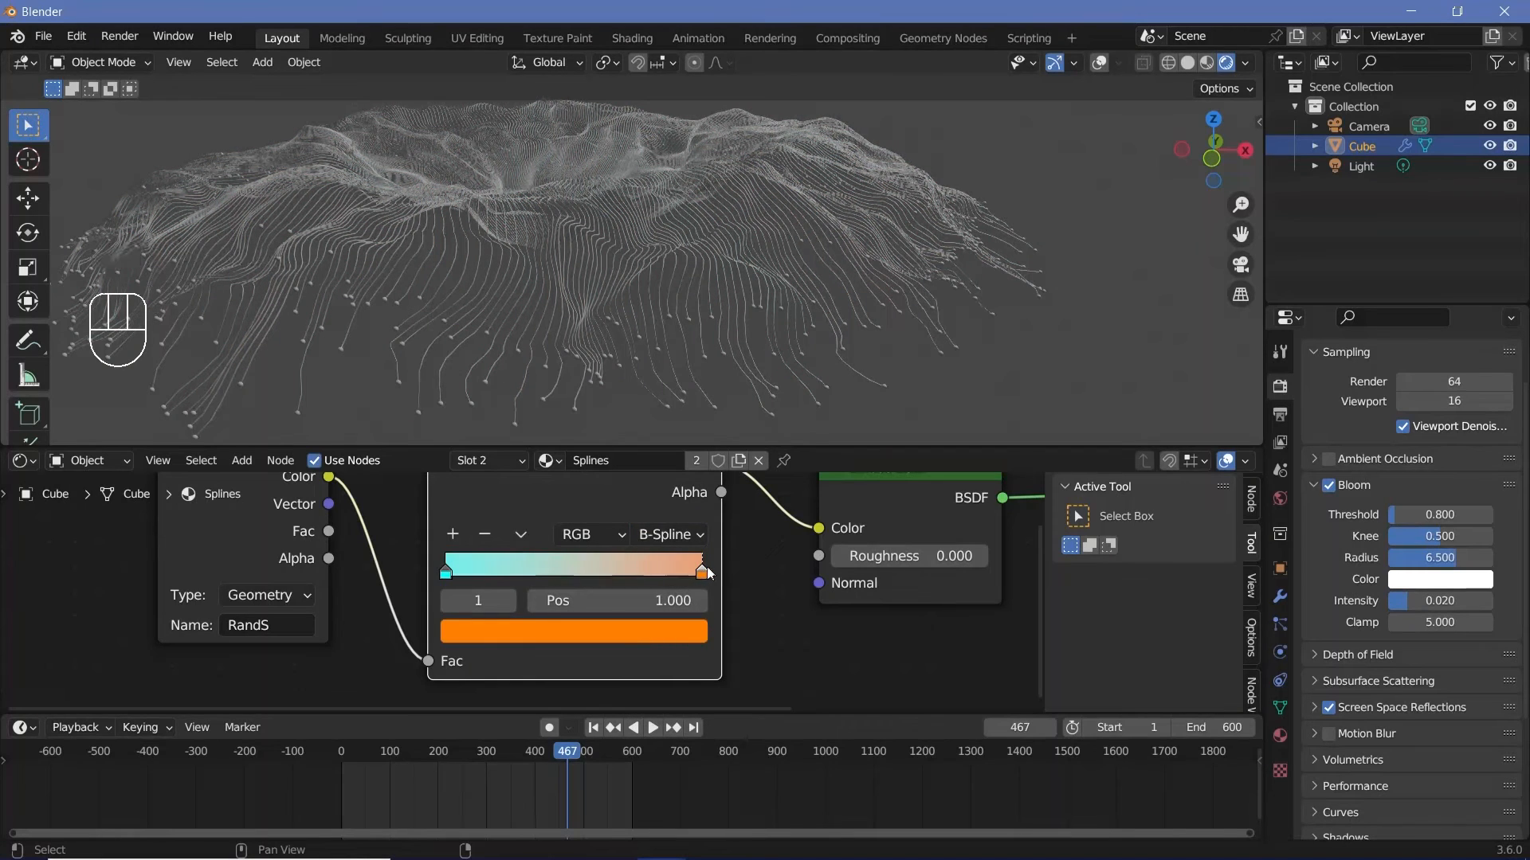
left_click_drag(707, 574, 704, 574)
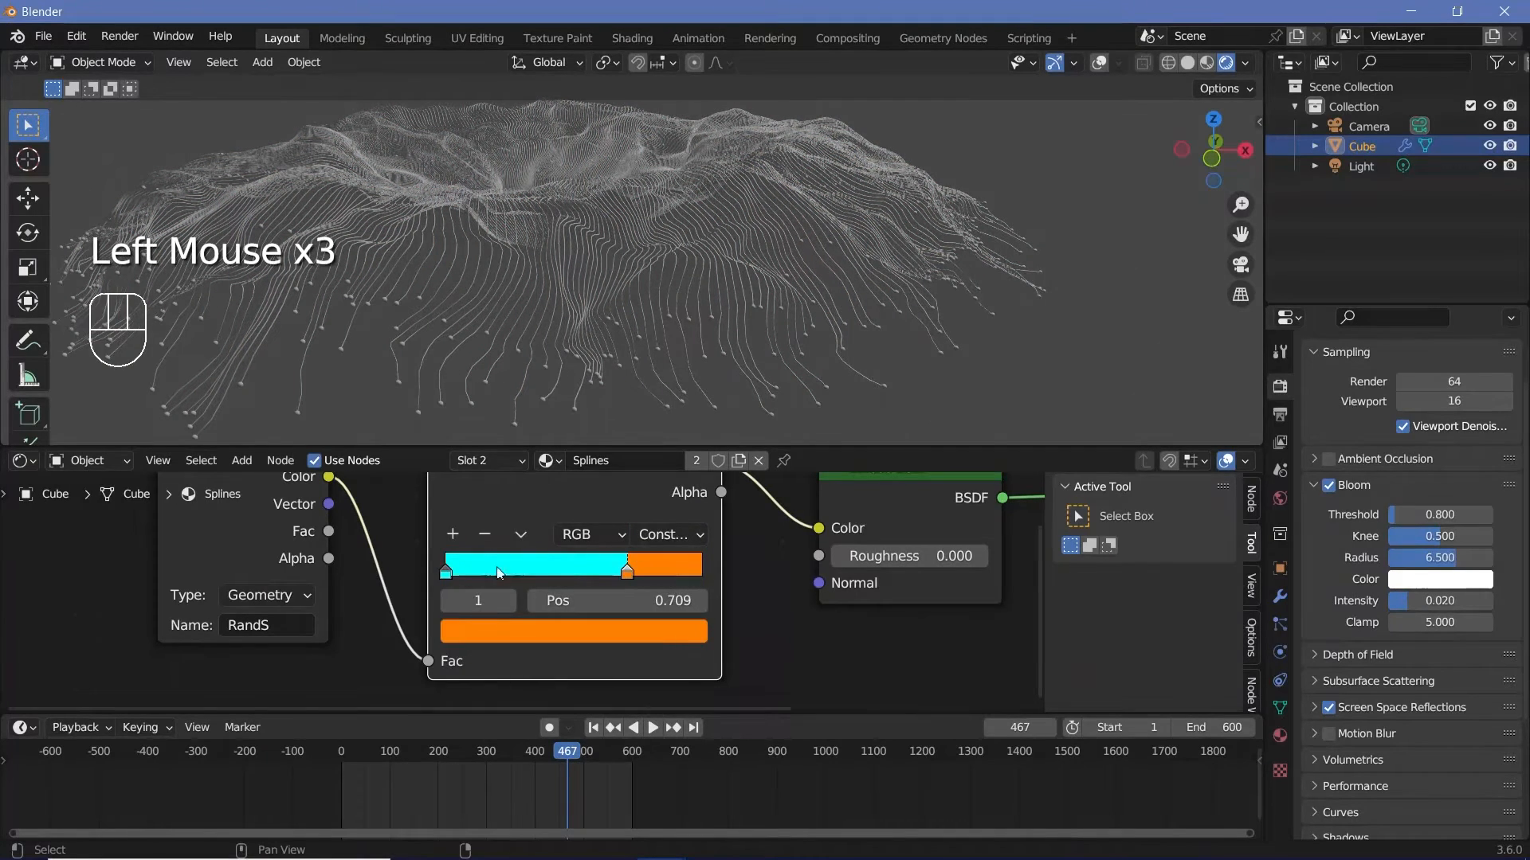
- Add a third Color Ramp stop, move the cyan stop to about 0.196 and make the first stop white
mouse_move(451, 570)
left_mouse_down()
mouse_move(552, 567)
mouse_move(444, 580)
left_mouse_up()
left_click(454, 534)
left_click(457, 638)
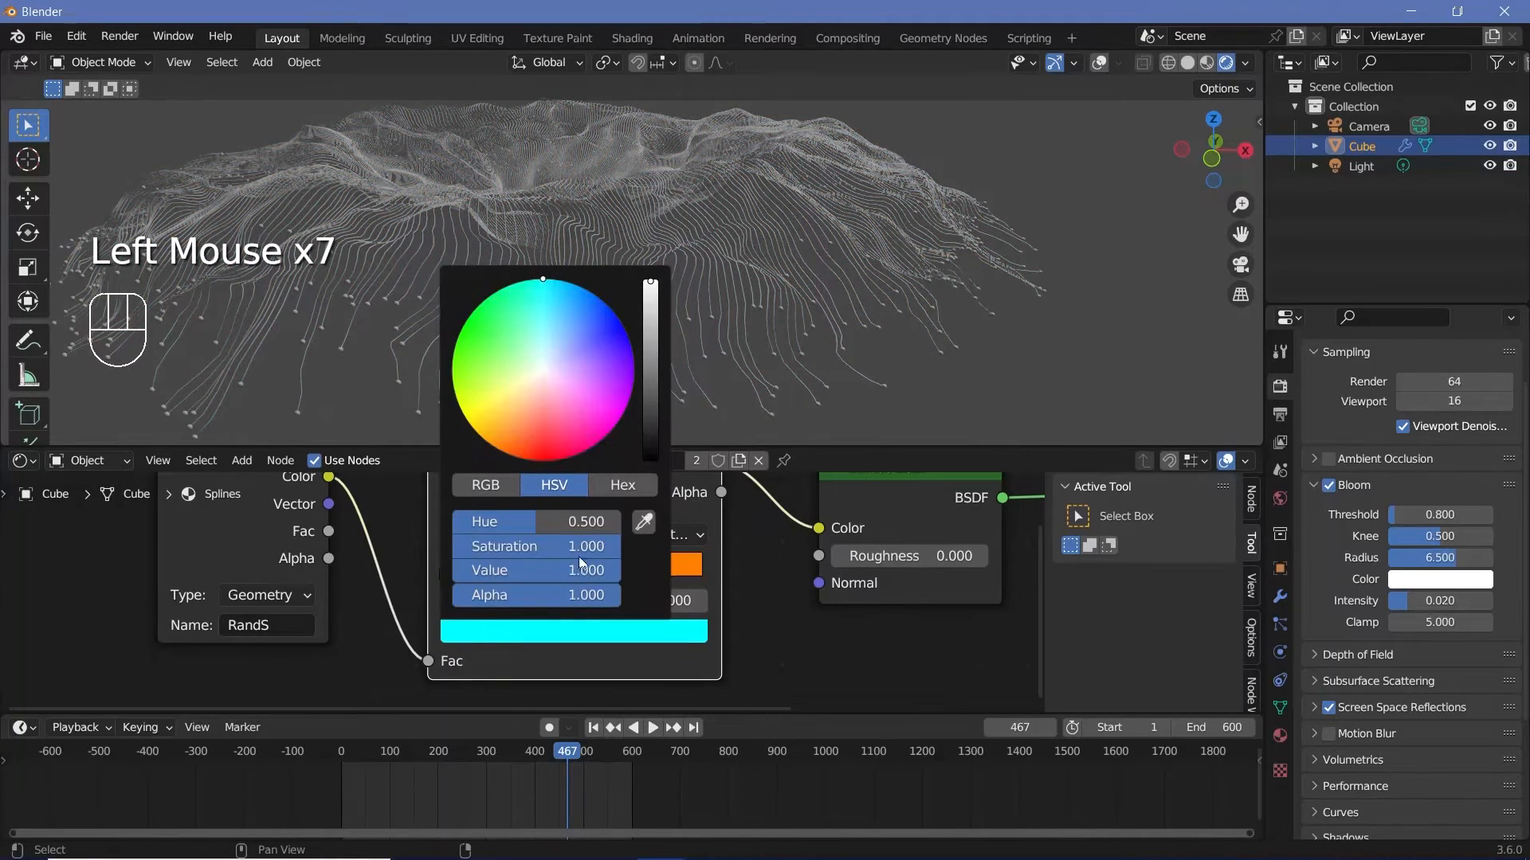
left_click_drag(588, 550, 450, 550)
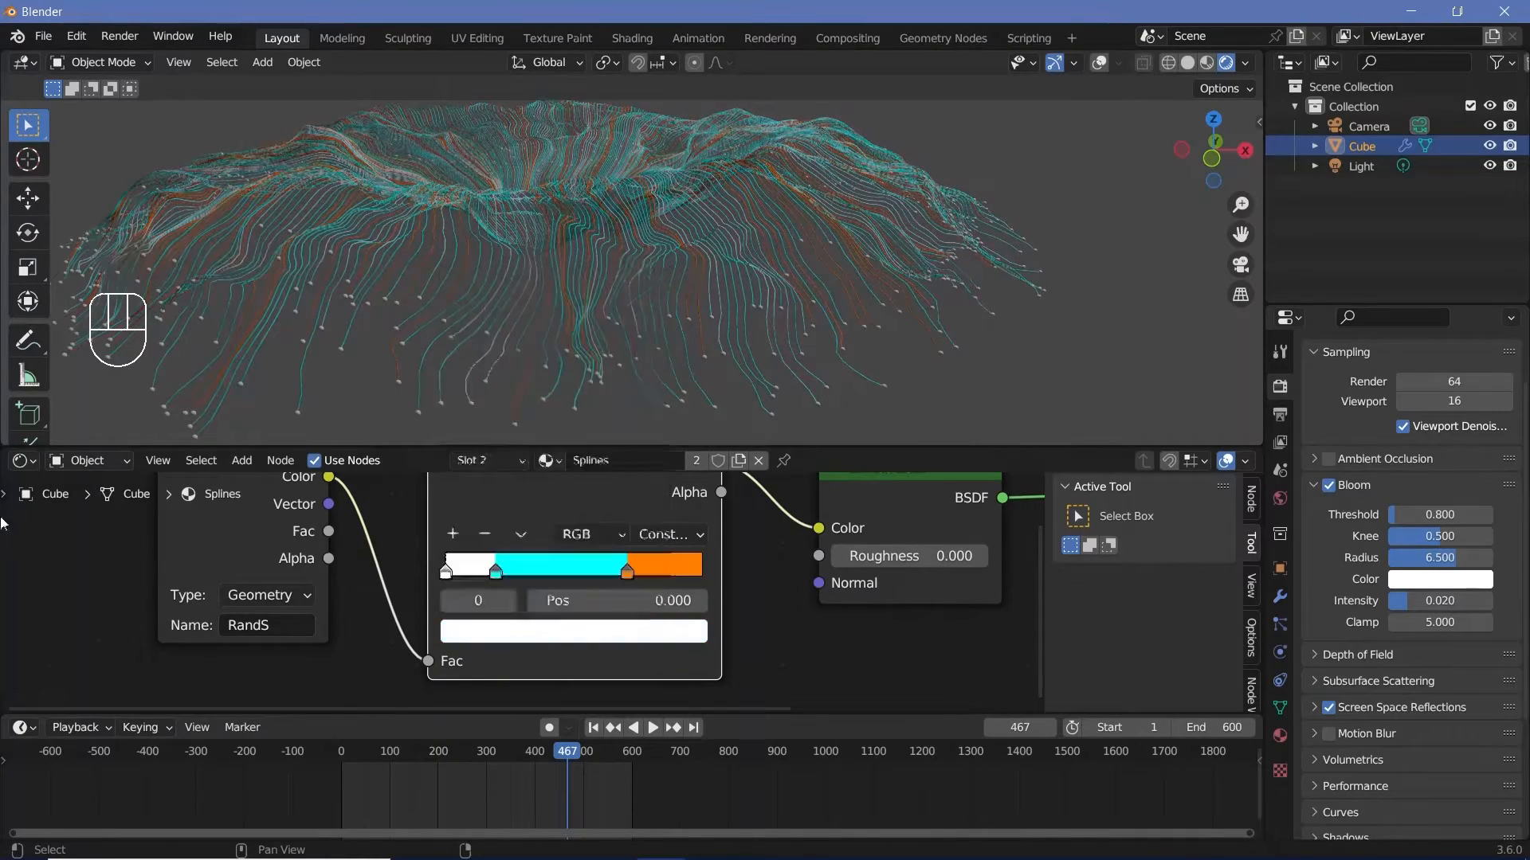
- Set the position of the Color Ramp's cyan stop to 0.2
middle_click_drag(613, 430, 532, 185)
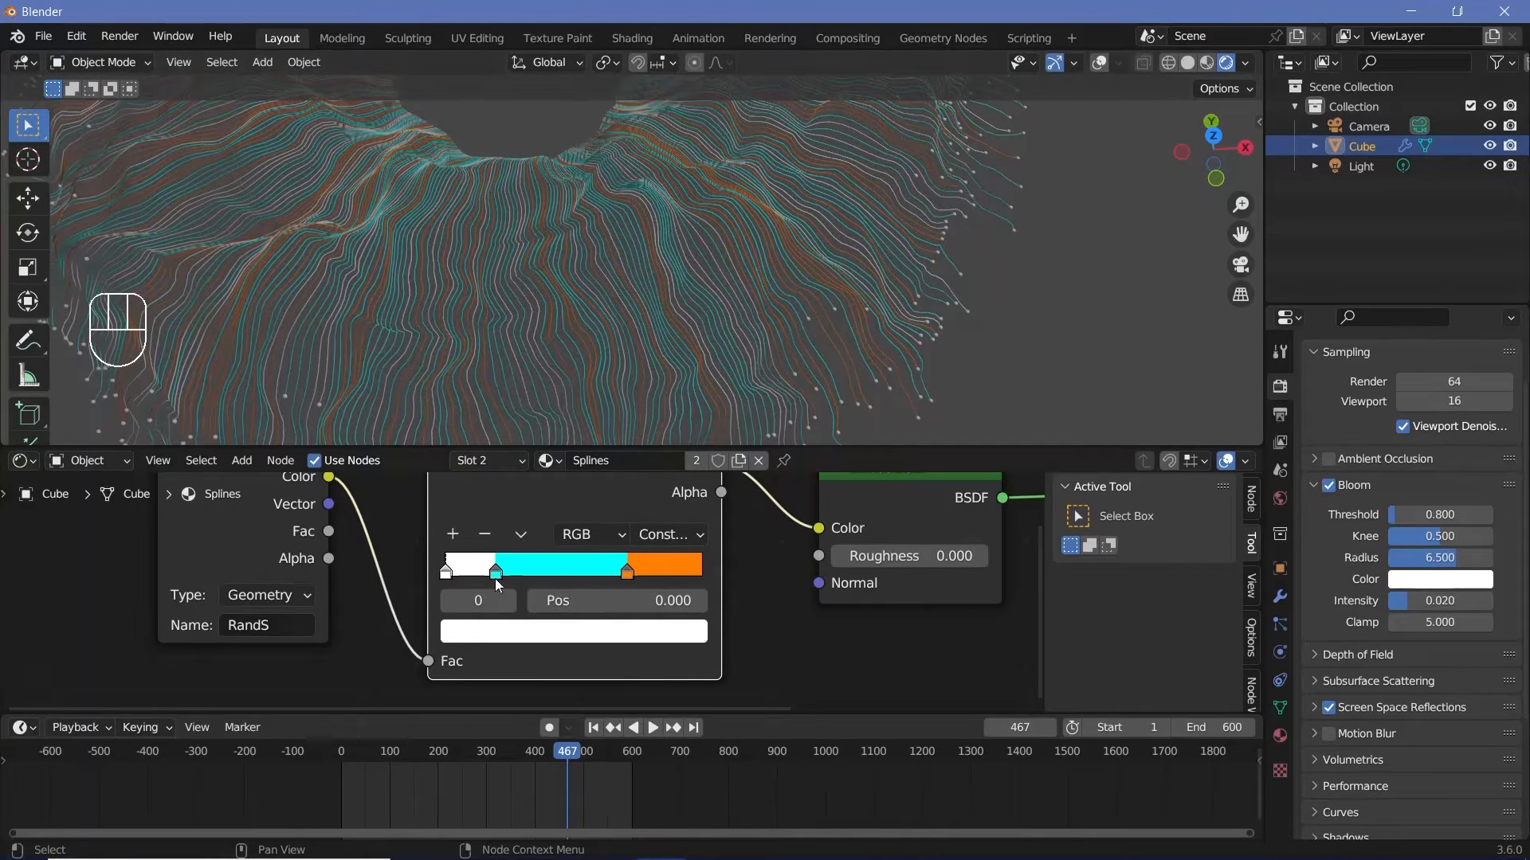
middle_click_drag(558, 495, 532, 536)
middle_click_drag(474, 635, 499, 582)
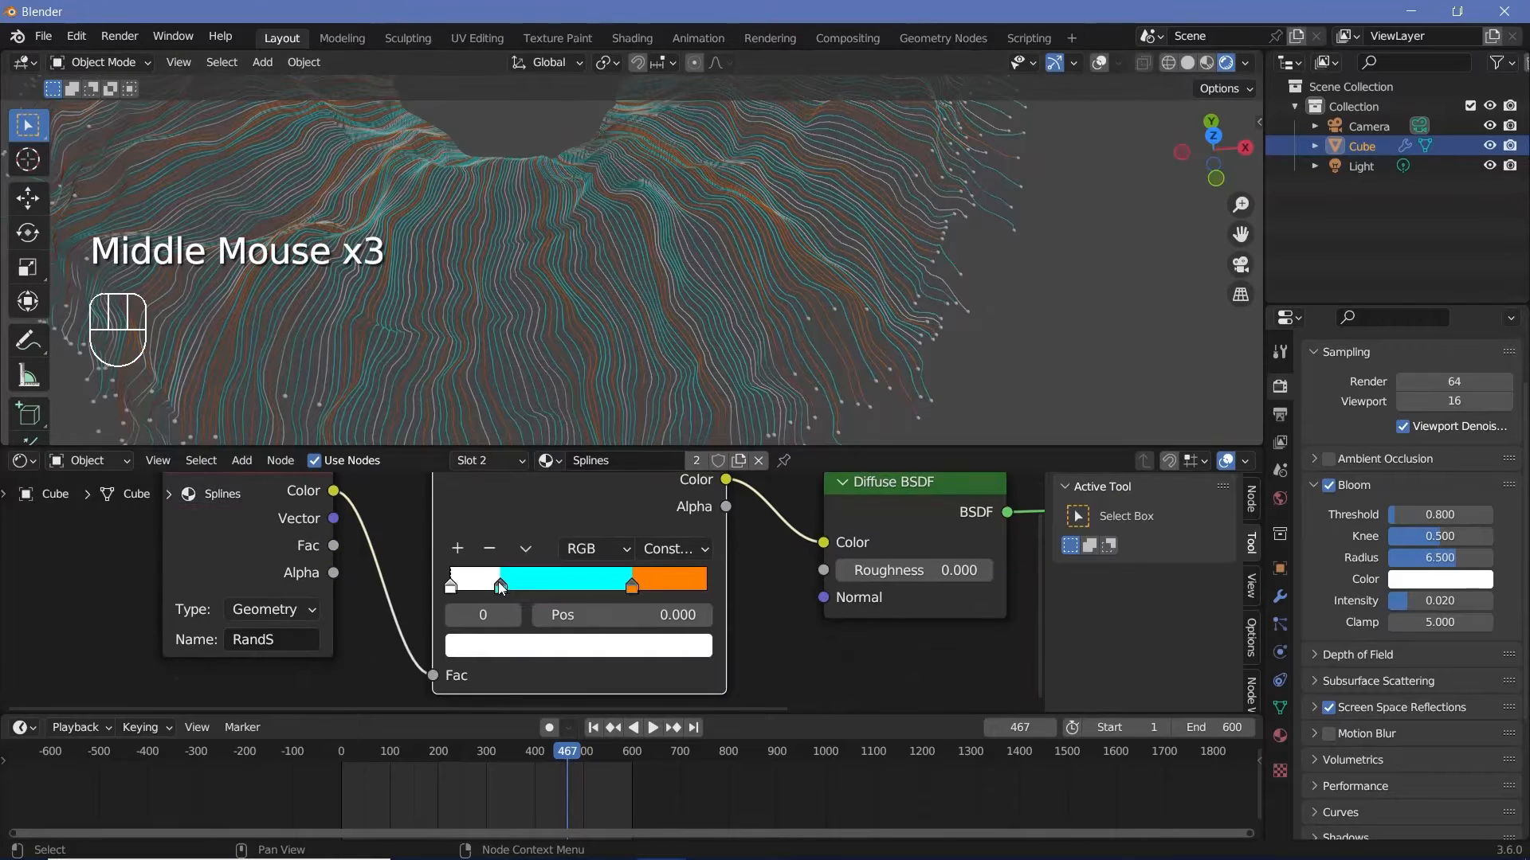
left_click(498, 581)
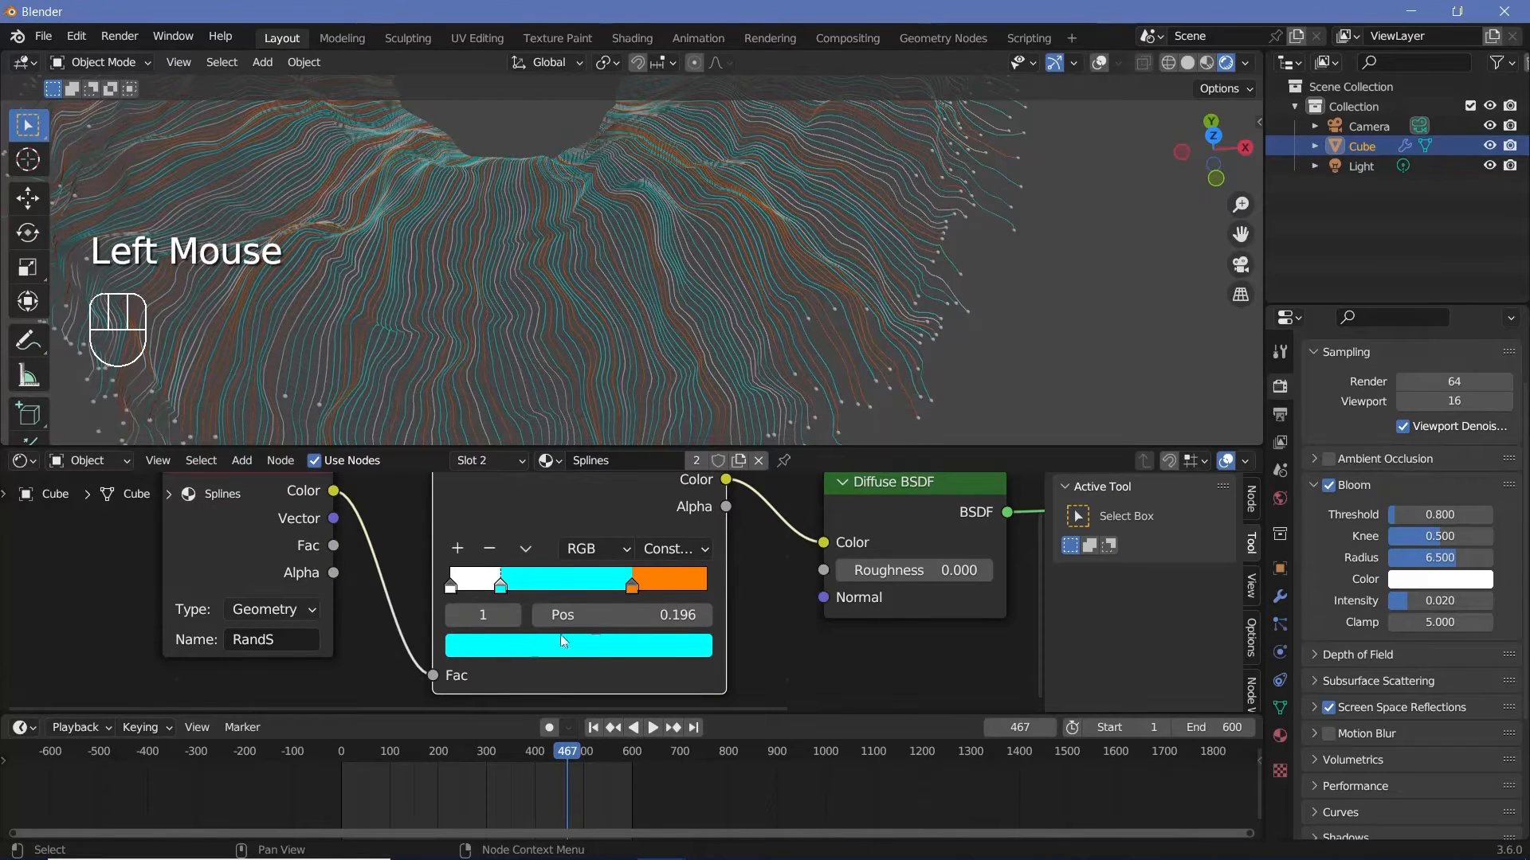
double_click(603, 622)
type("0.2")
key("Return")
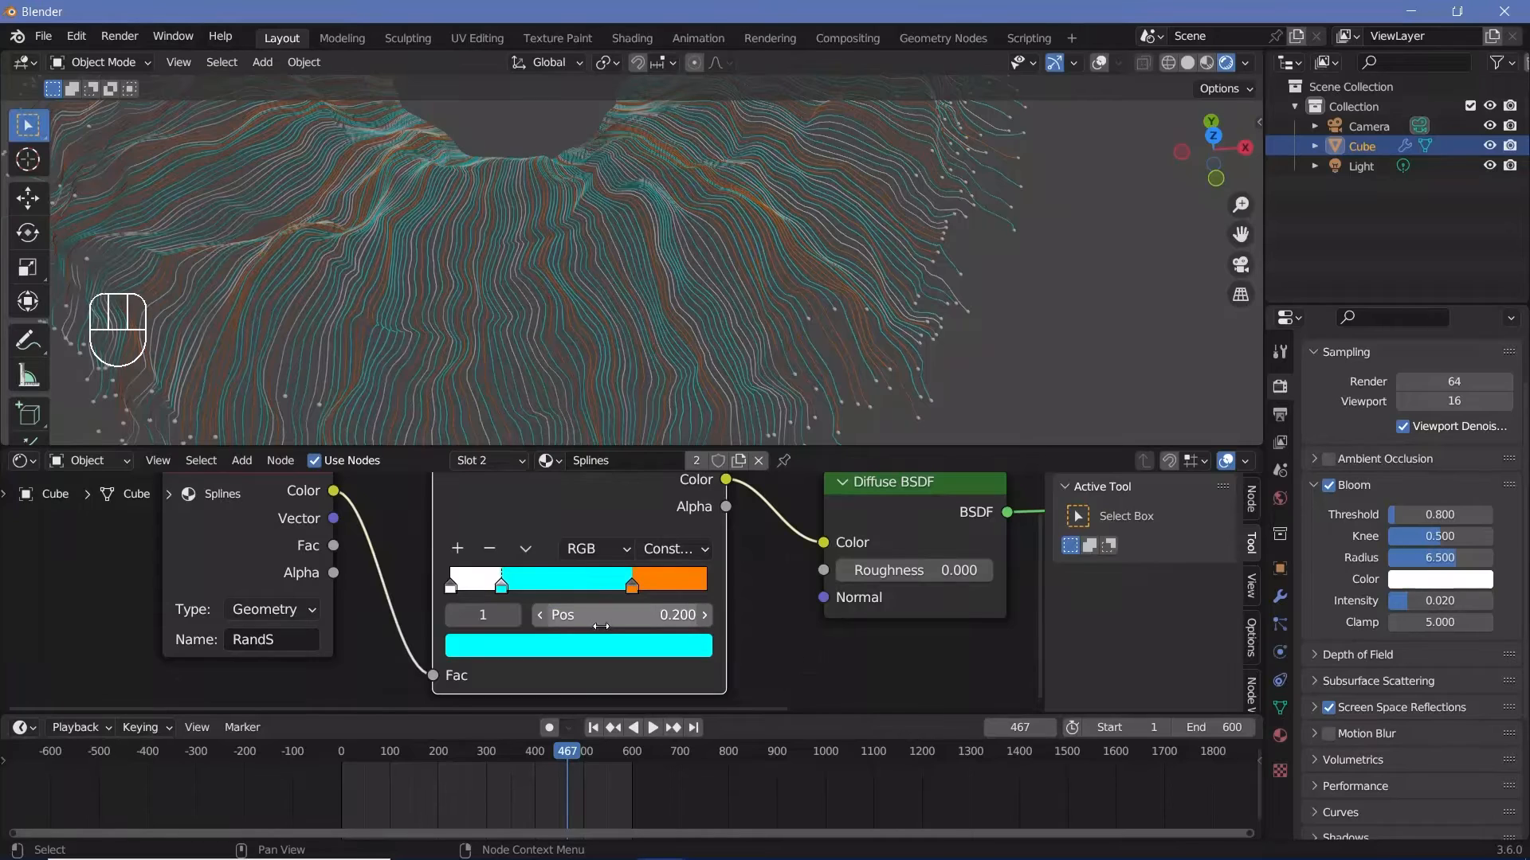
- Set the position of the Color Ramp's orange stop to 0.7
left_click(602, 617)
left_click(632, 587)
double_click(632, 615)
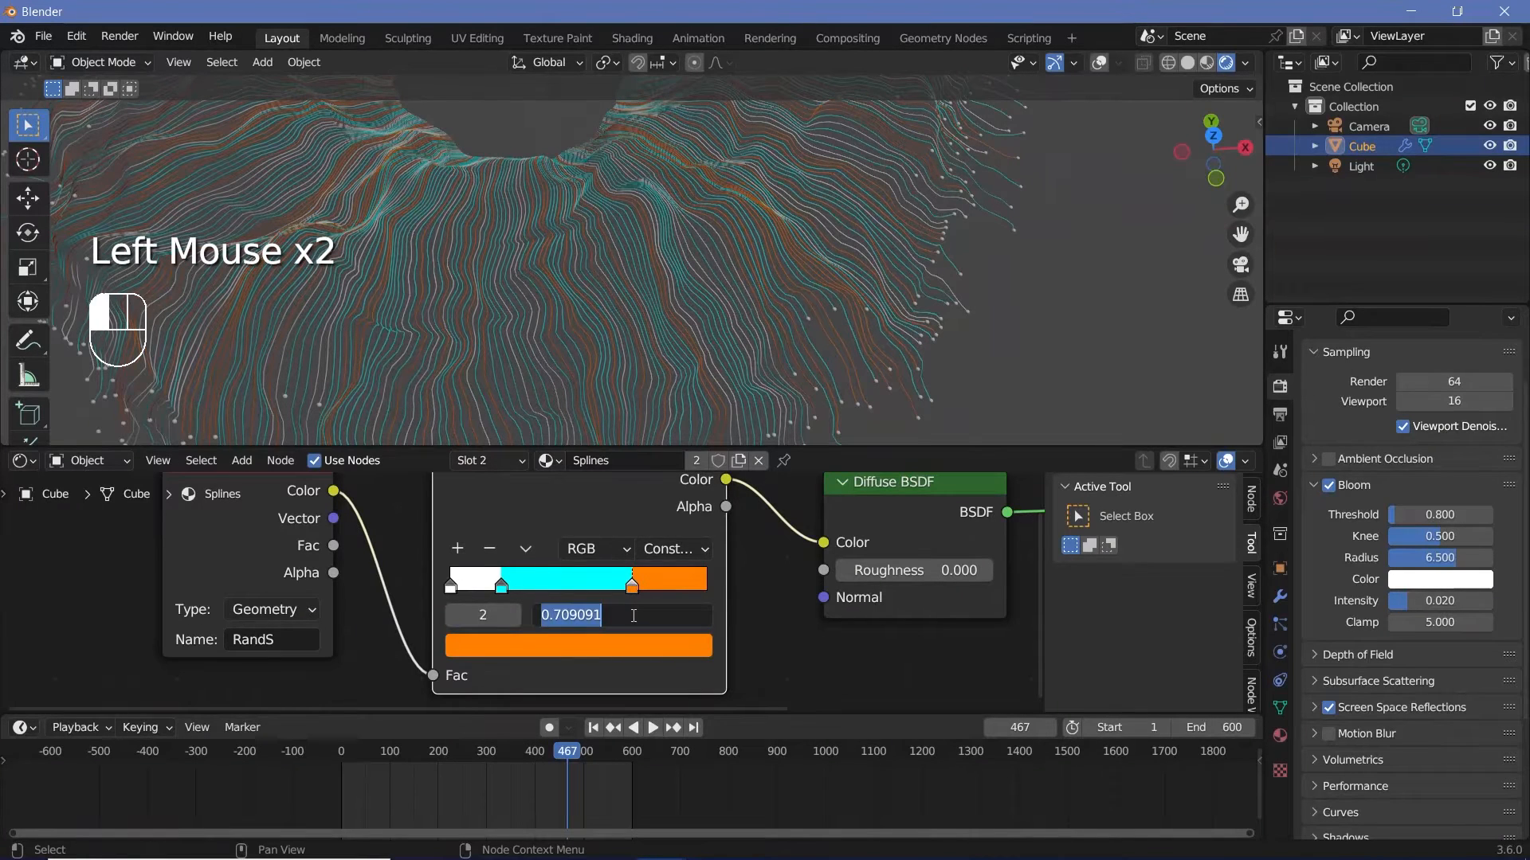
type("0.7")
key("Return")
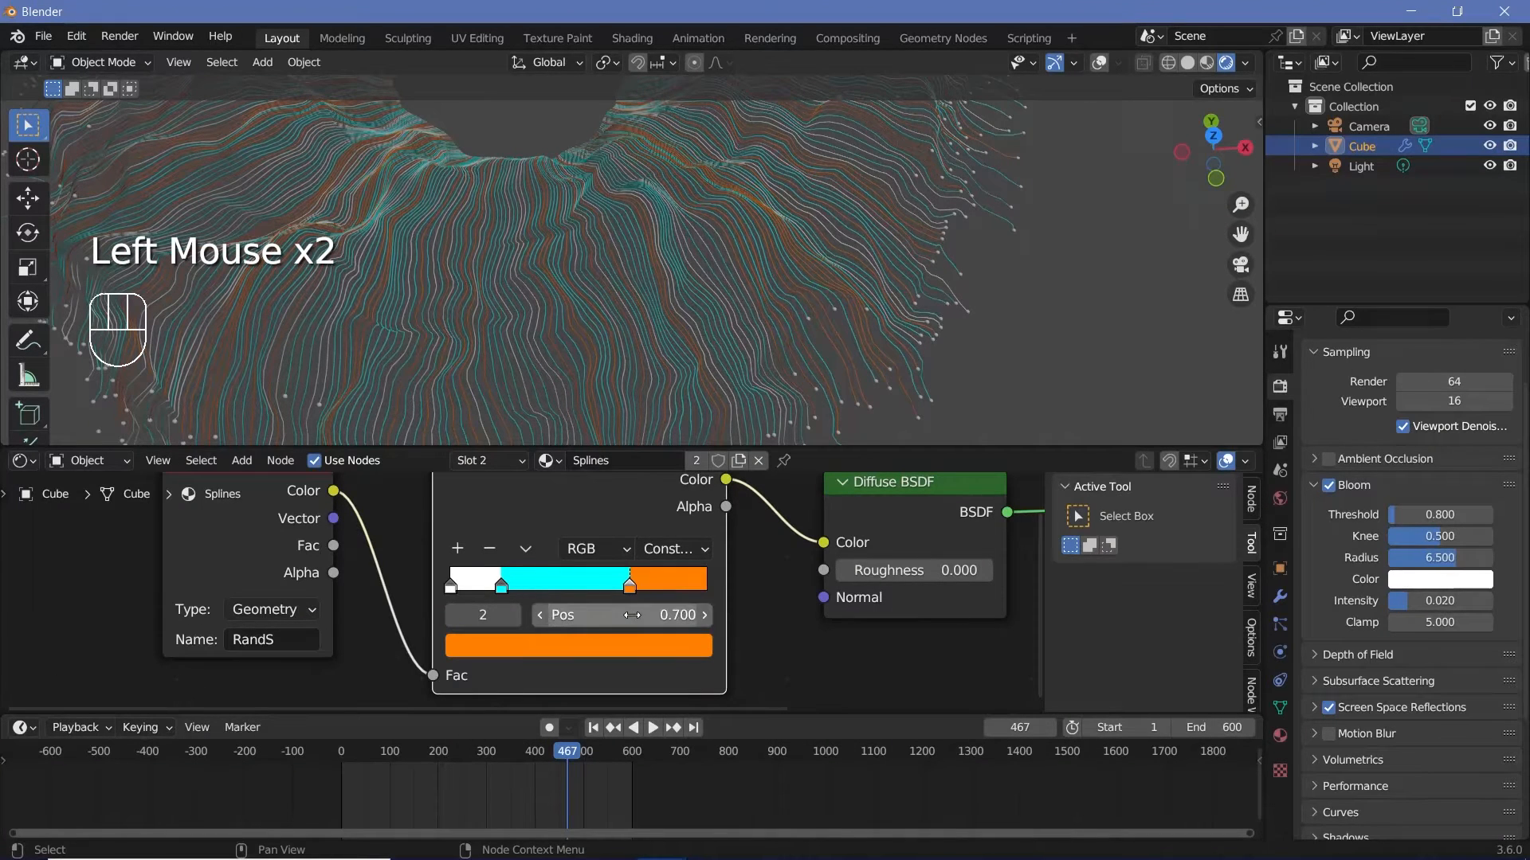
double_click(503, 590)
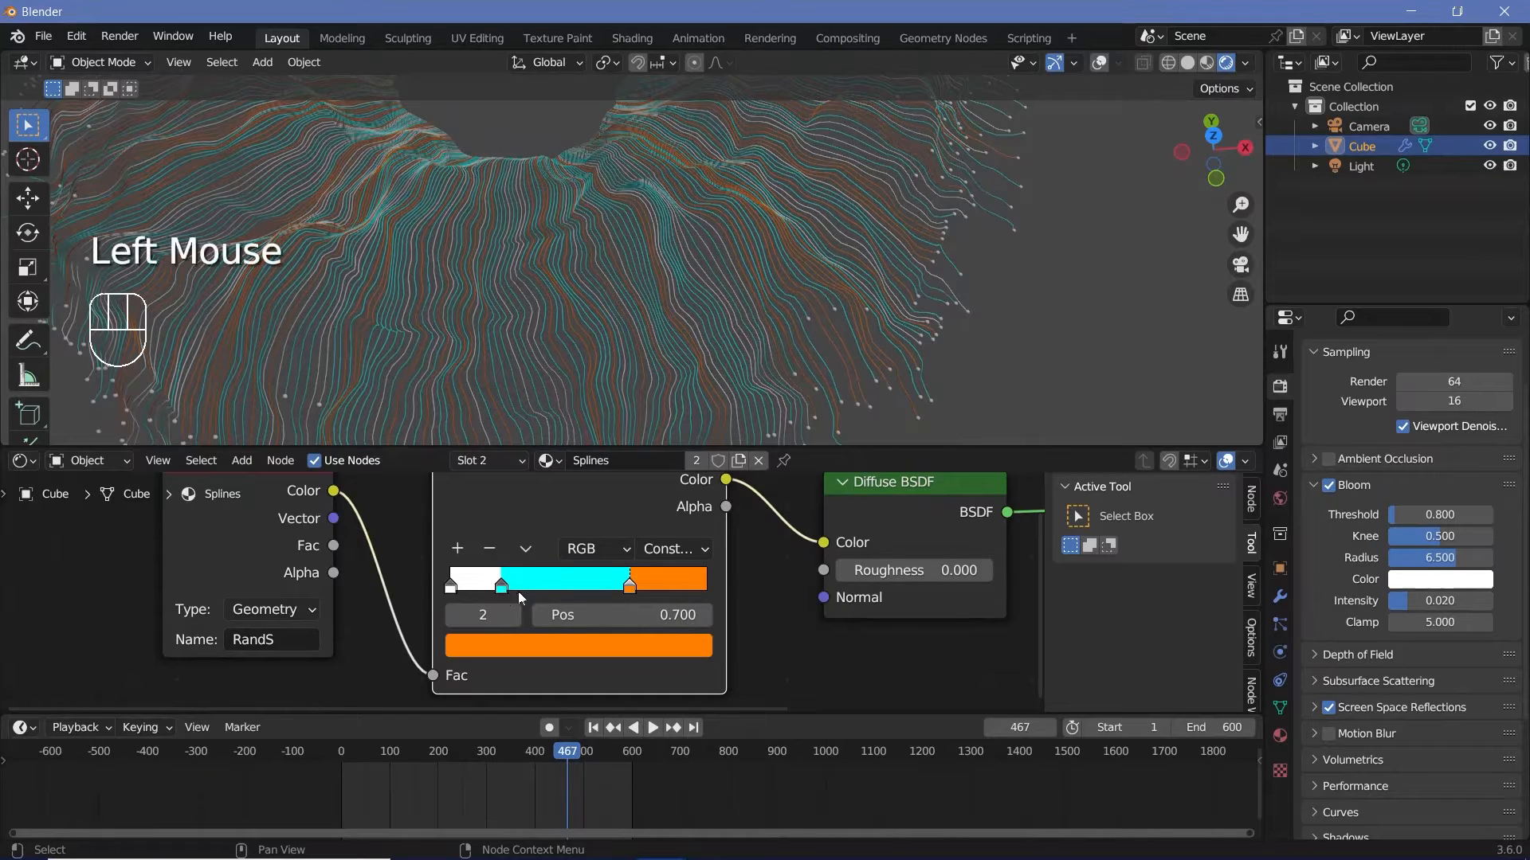
left_click(630, 589)
middle_click_drag(681, 538, 634, 592)
left_click(634, 591)
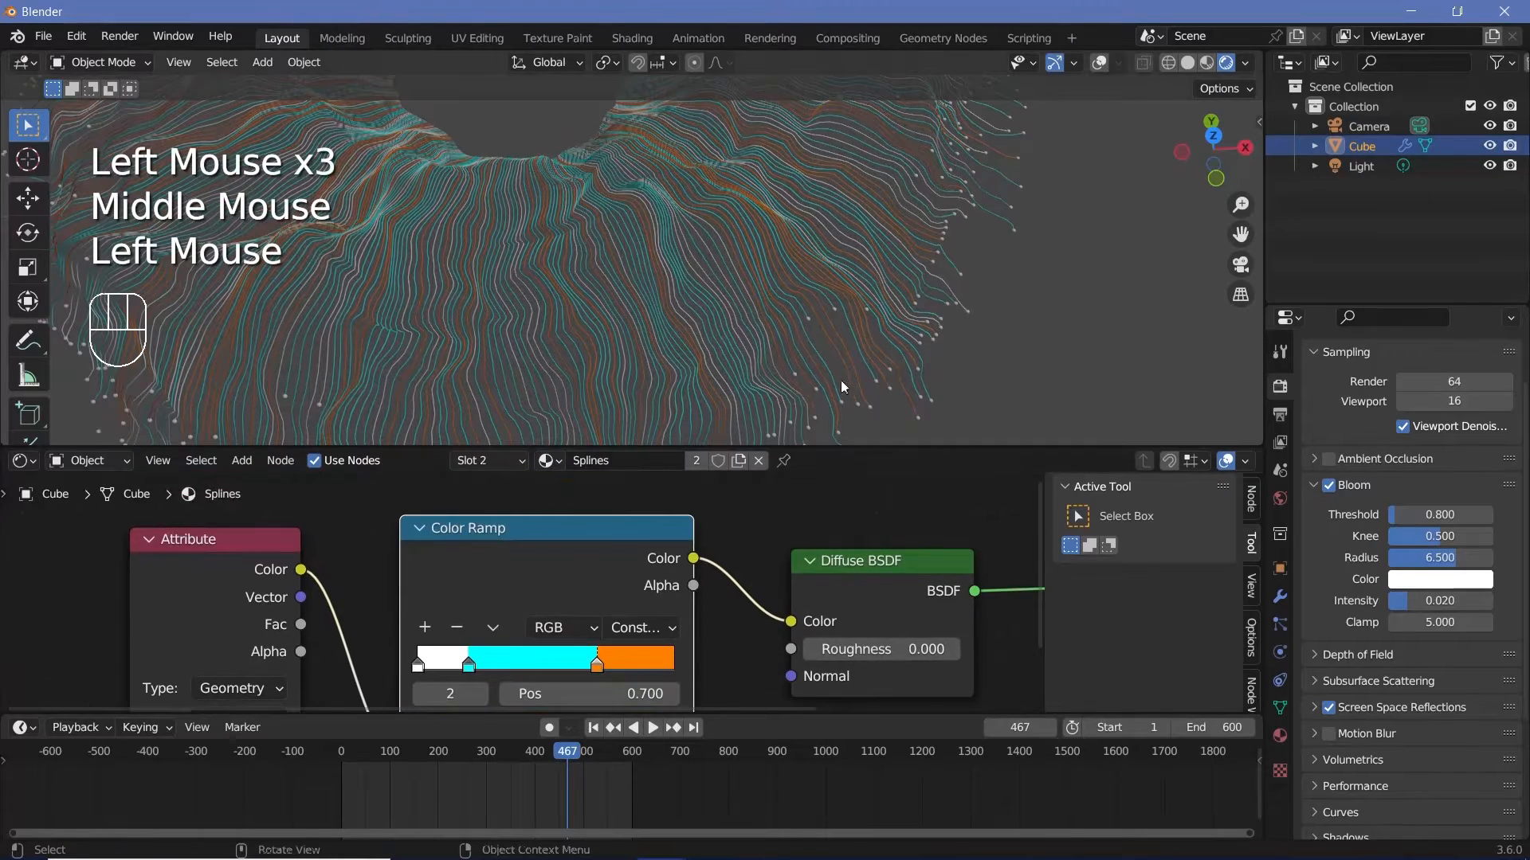
- Switch to the Spheres material and delete its Principled BSDF node
middle_click_drag(701, 375, 698, 244)
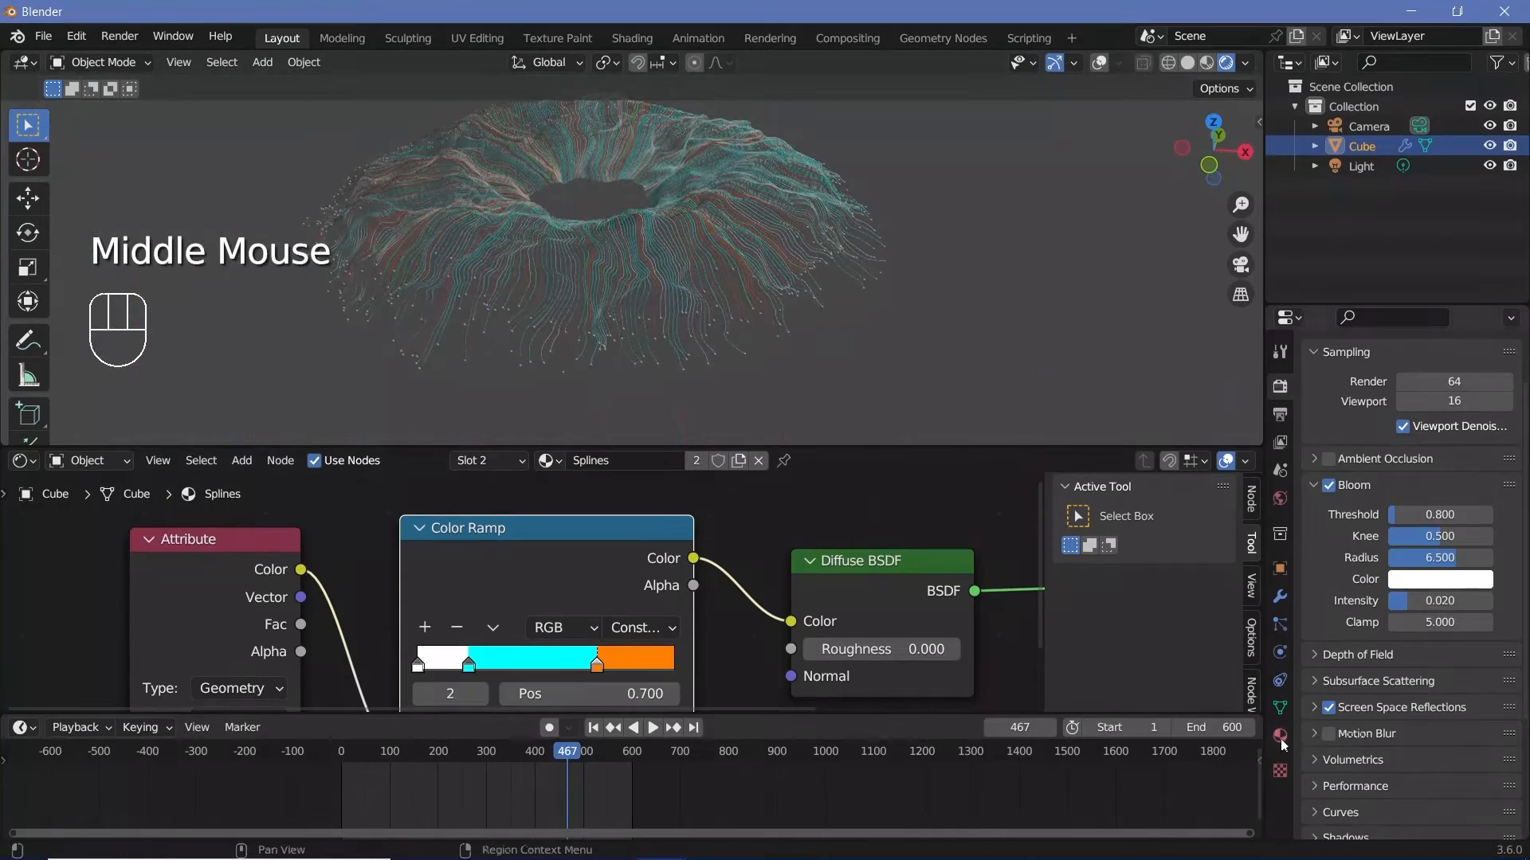
middle_click_drag(658, 455, 620, 261)
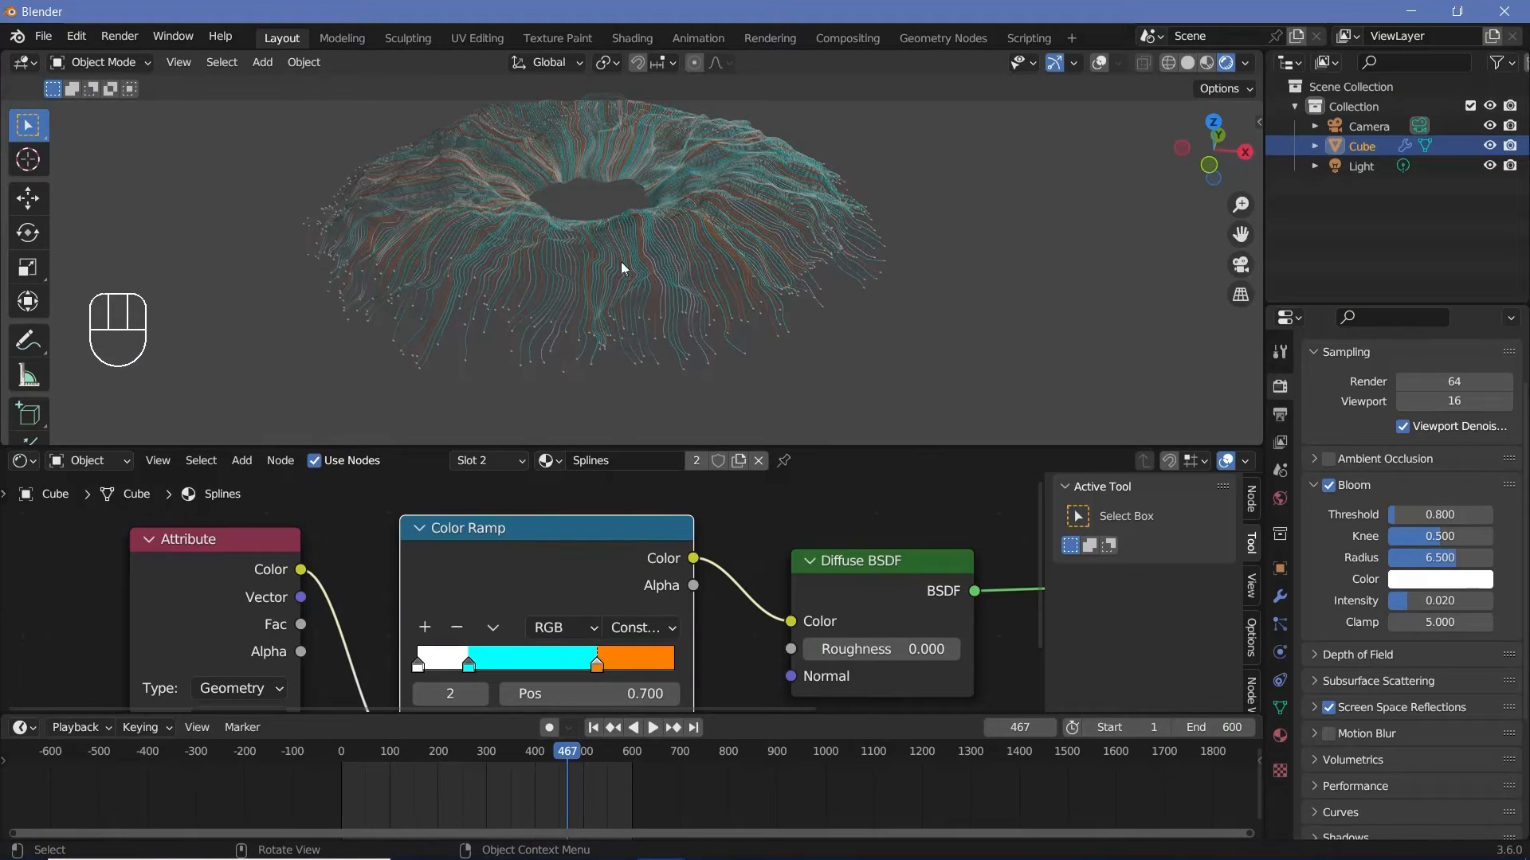
left_click(1279, 745)
scroll(1384, 404, "up", 2)
left_click(1373, 388)
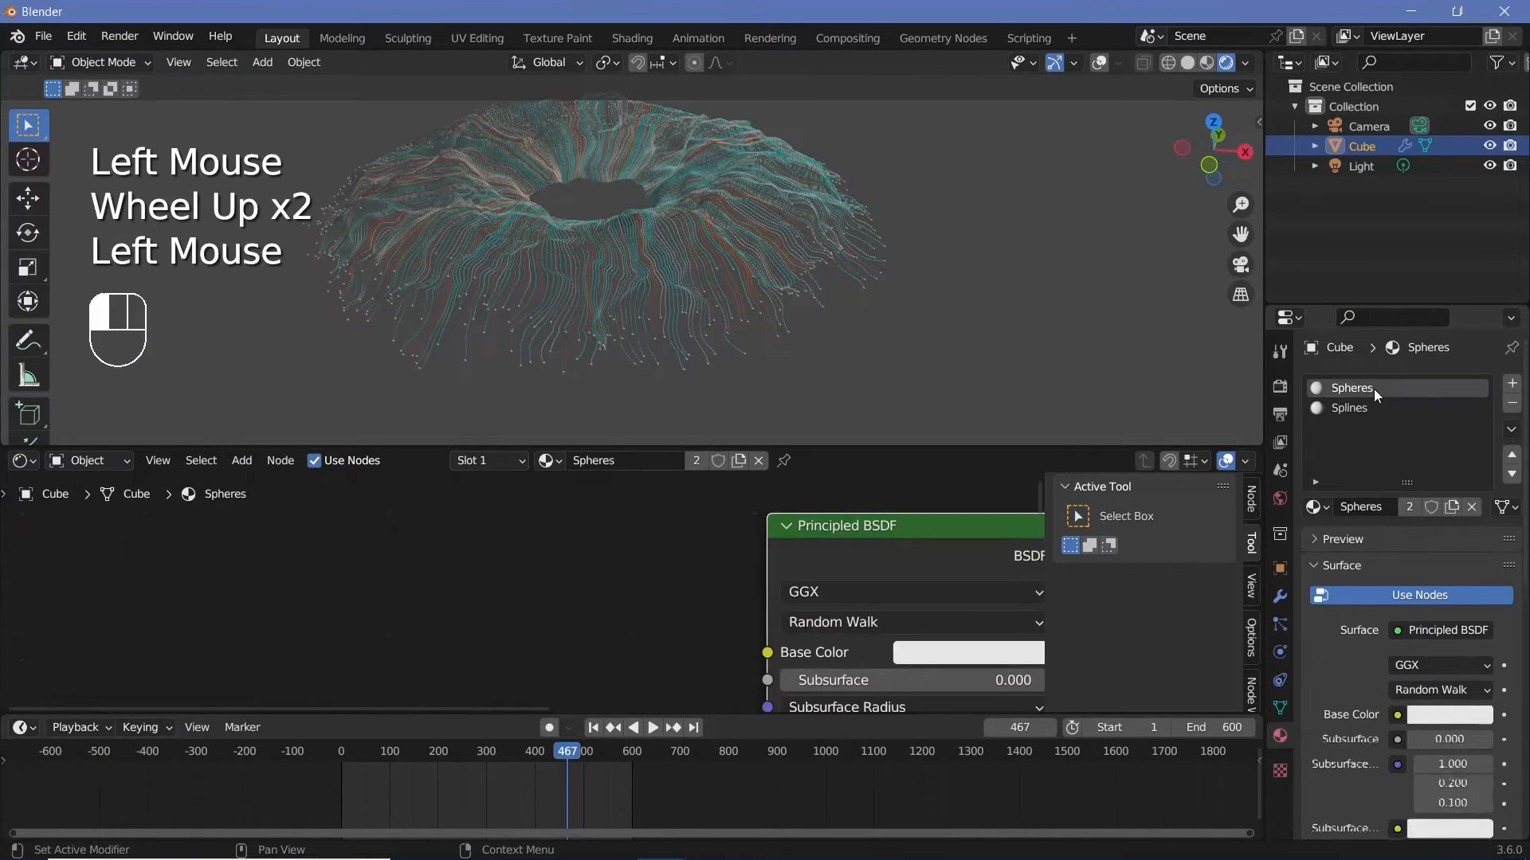
middle_click_drag(682, 538, 749, 572, "ctrl")
left_click(761, 553)
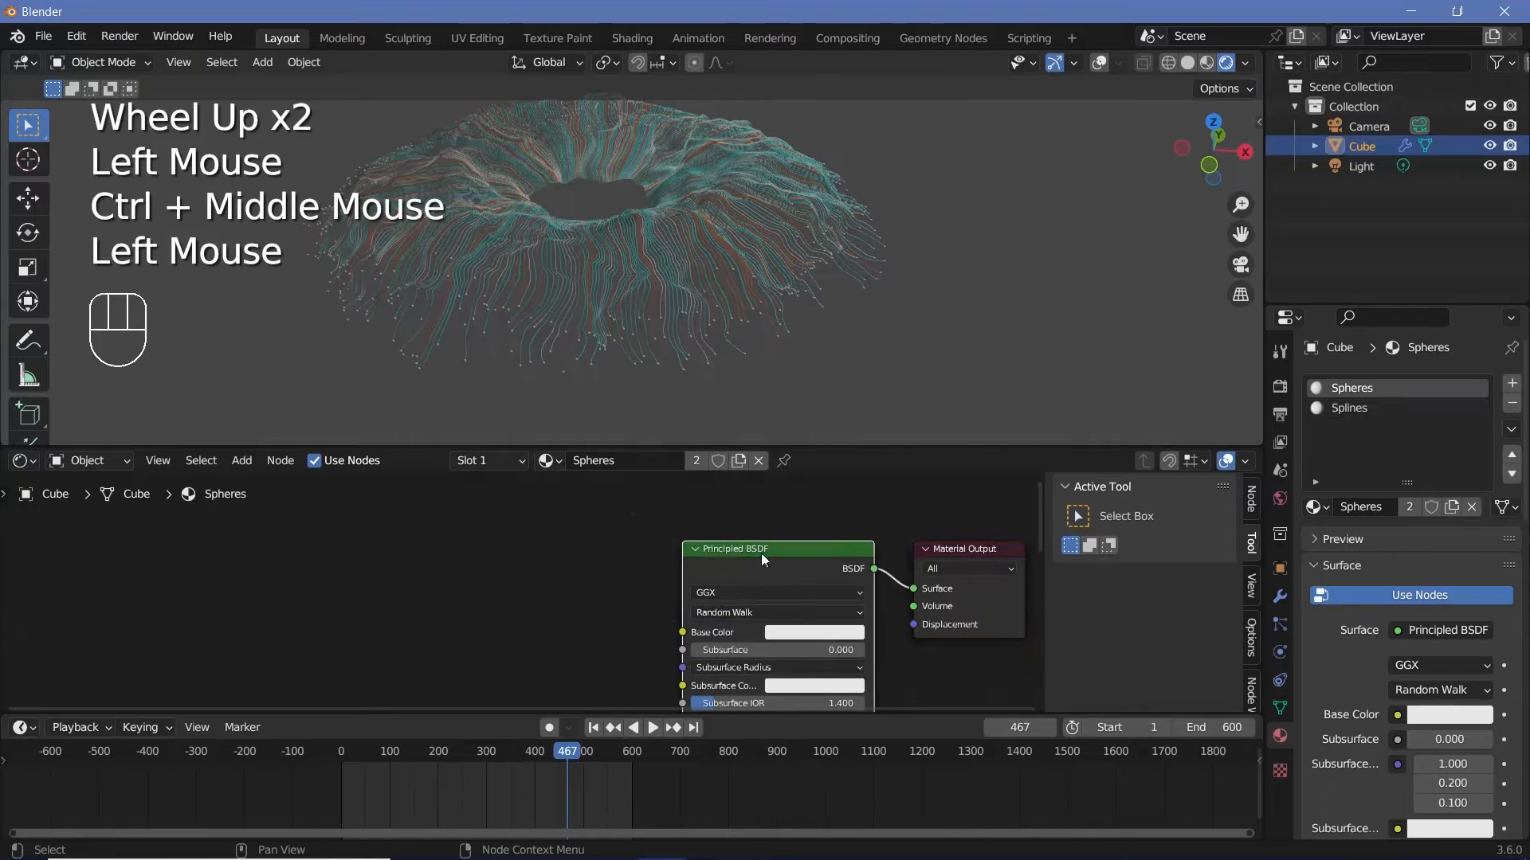
key("x")
- Add an Emission node and connect its output to the Material Output's Surface input
key("shift+a")
type("emis")
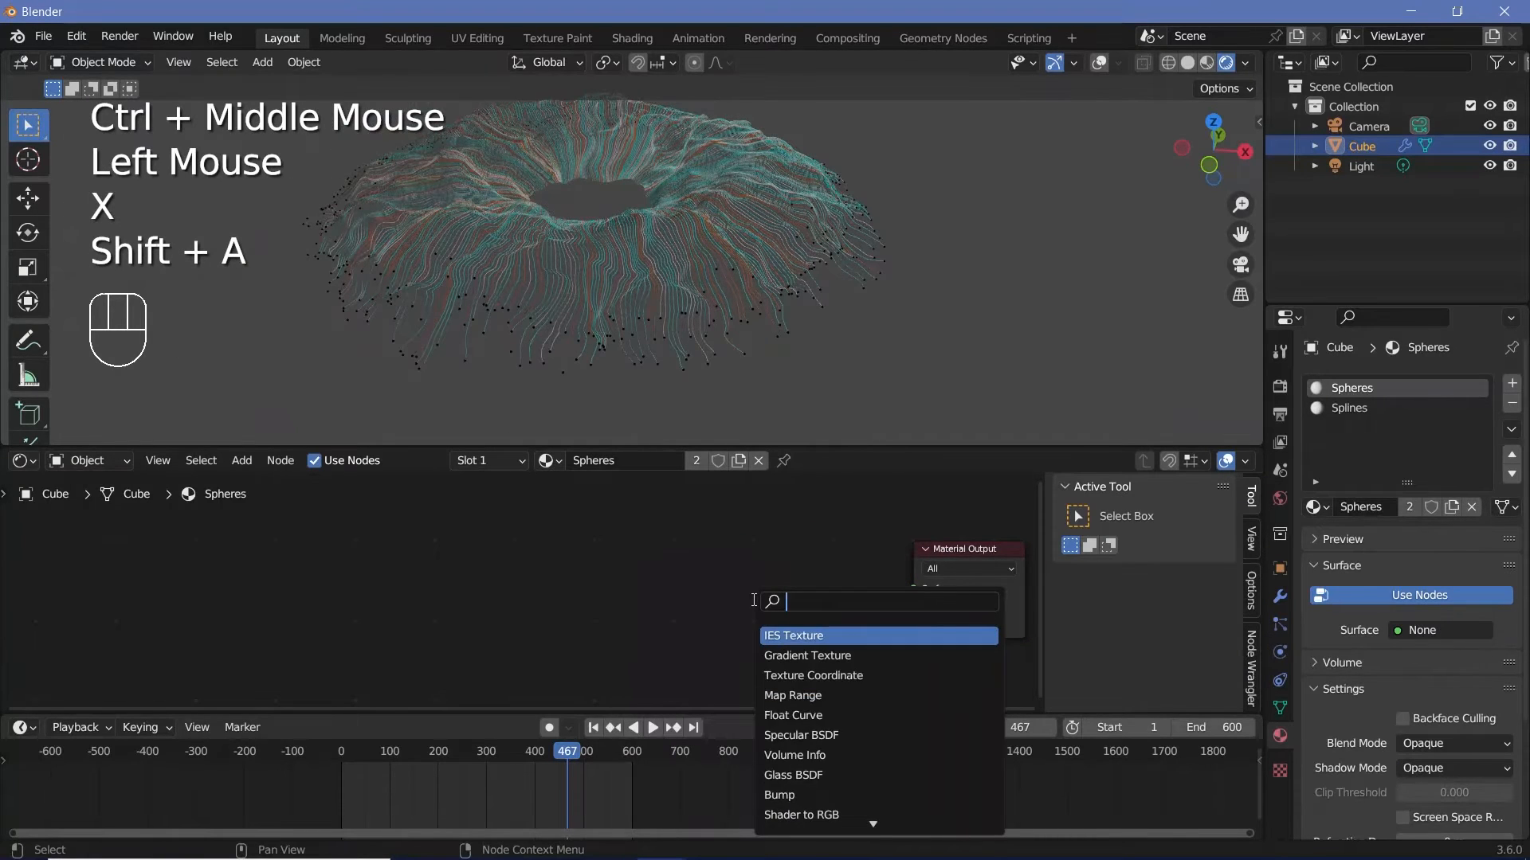
key("Return")
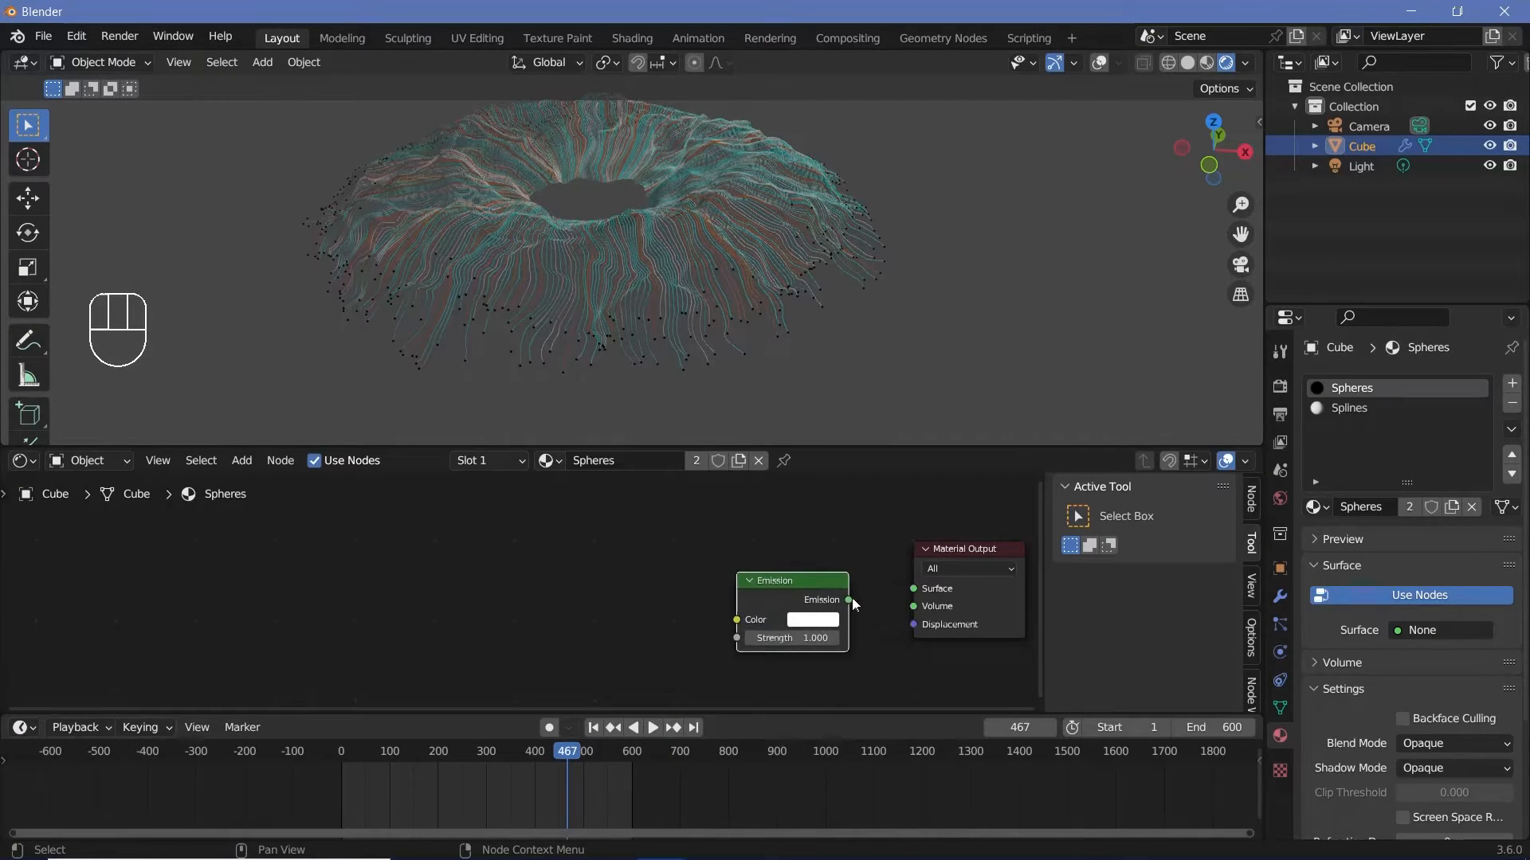
left_click_drag(851, 601, 915, 598)
- Set the Emission node's strength to 100
middle_click_drag(702, 598, 877, 637, "ctrl")
middle_click_drag(876, 637, 741, 580)
middle_click_drag(741, 580, 789, 612, "ctrl")
left_click(833, 614)
type("100")
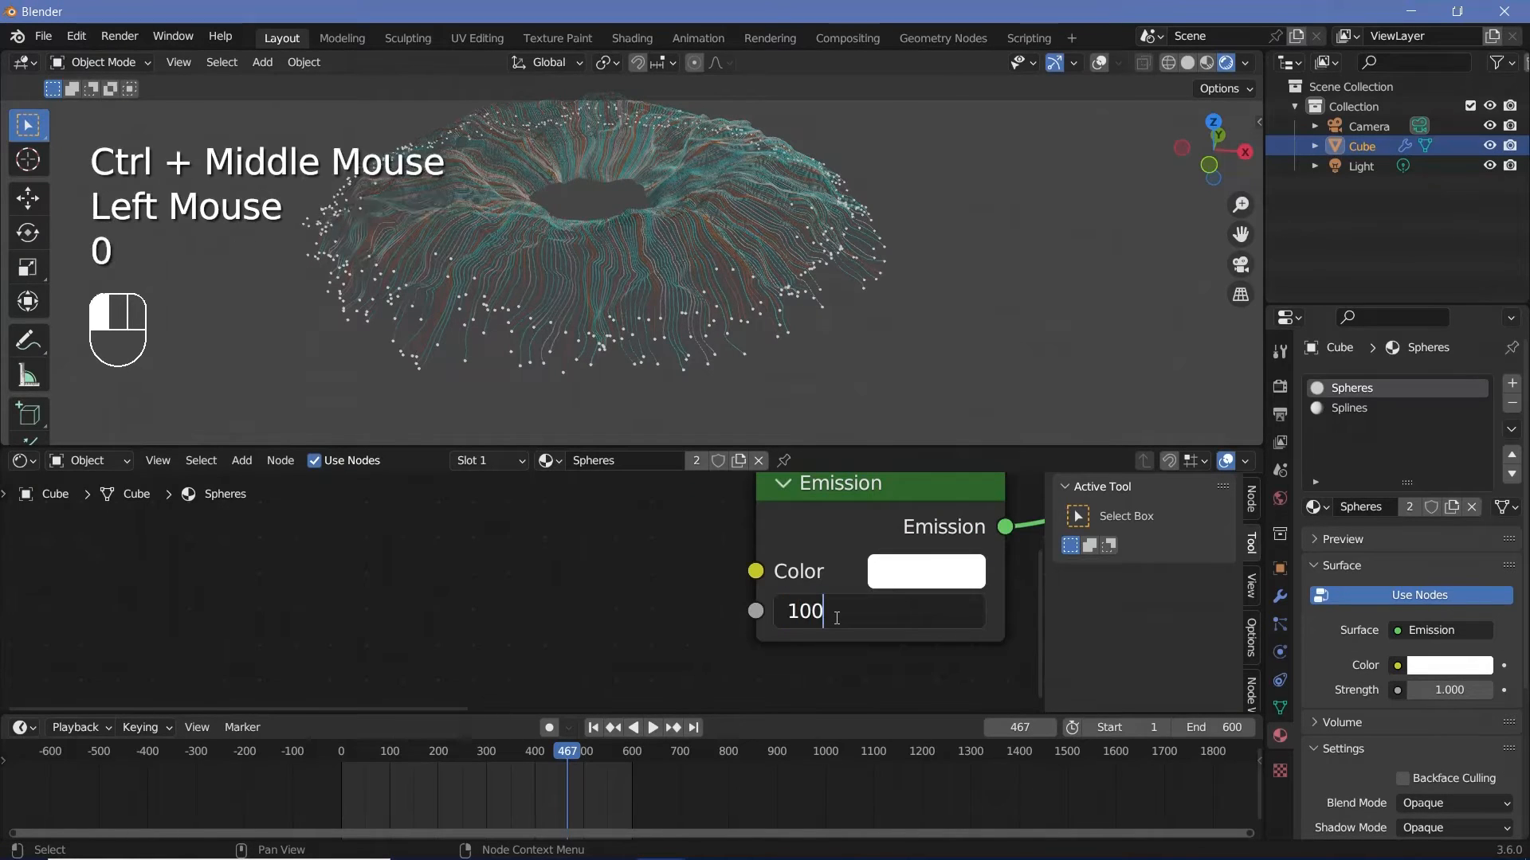
- Add an Attribute node beside the Emission node and set its type to Instancer
key("shift+a")
left_click(647, 548)
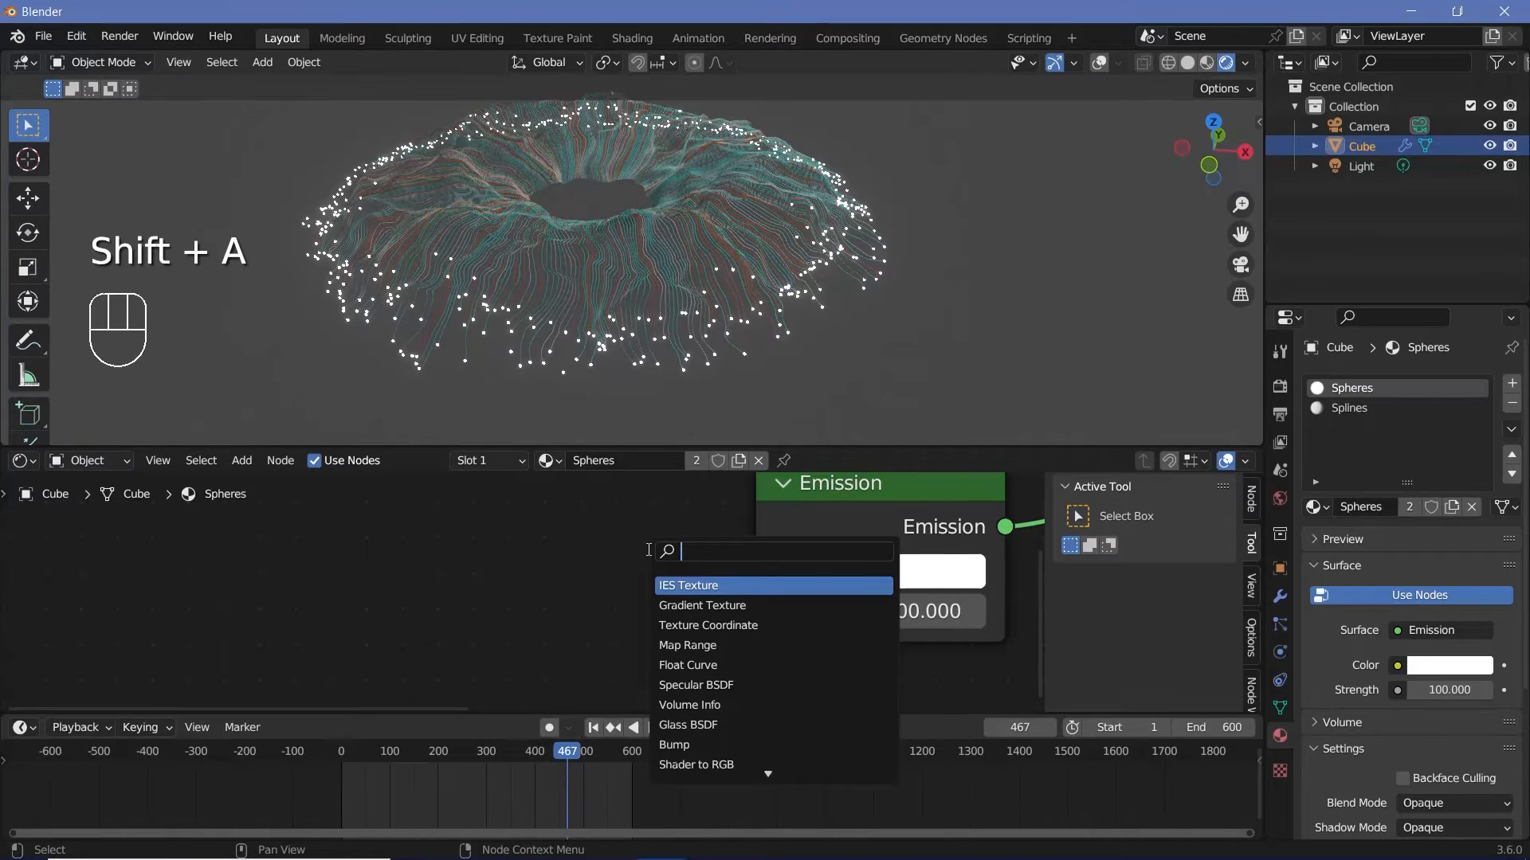
type("aatr")
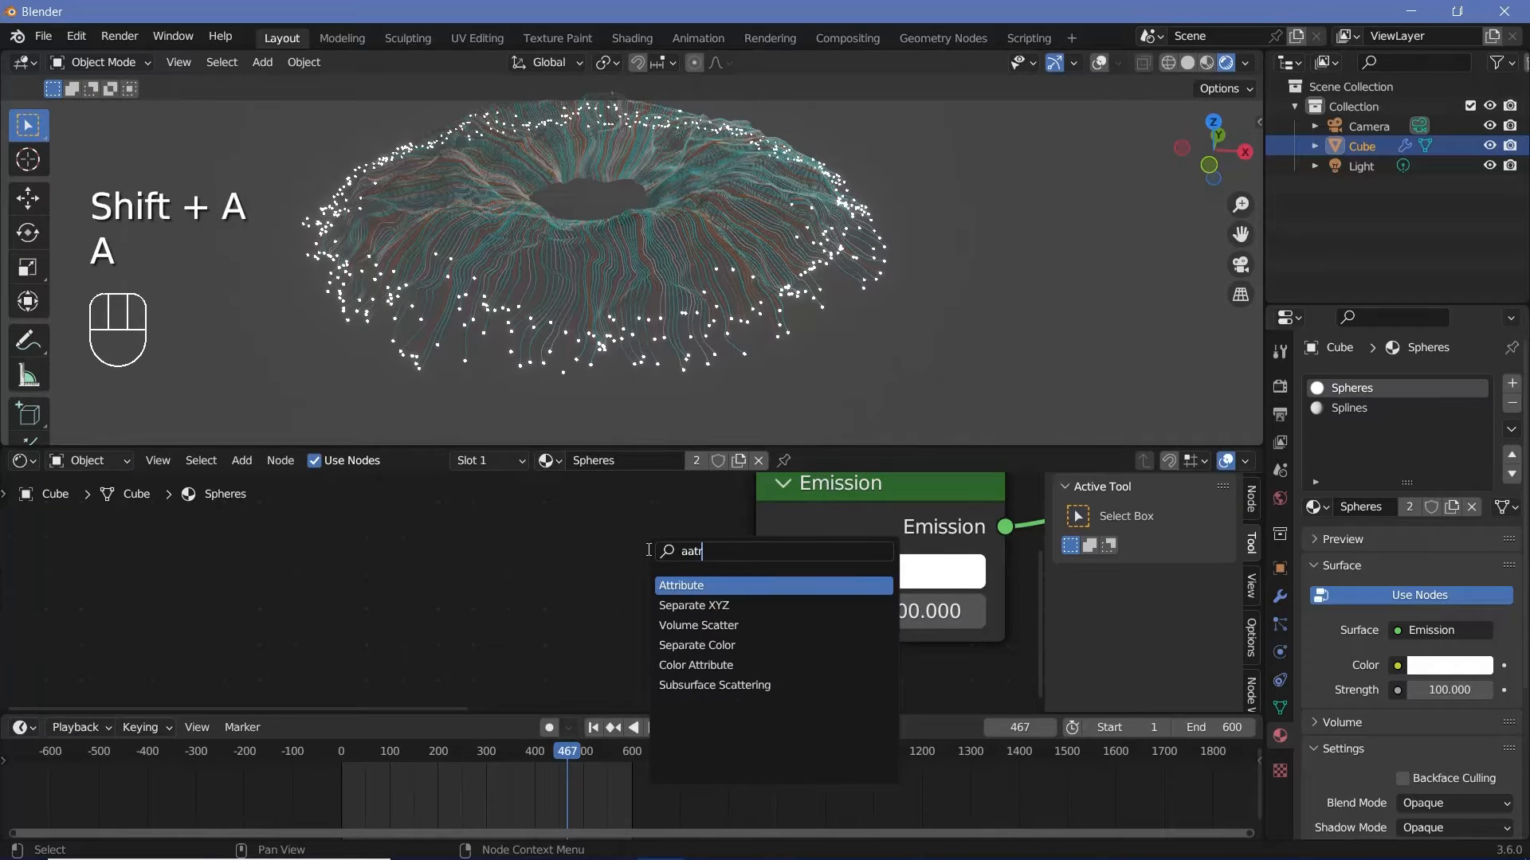
left_click(687, 586)
left_click(279, 533)
middle_click_drag(280, 533, 389, 593, "ctrl")
left_click(461, 623)
left_click(482, 708)
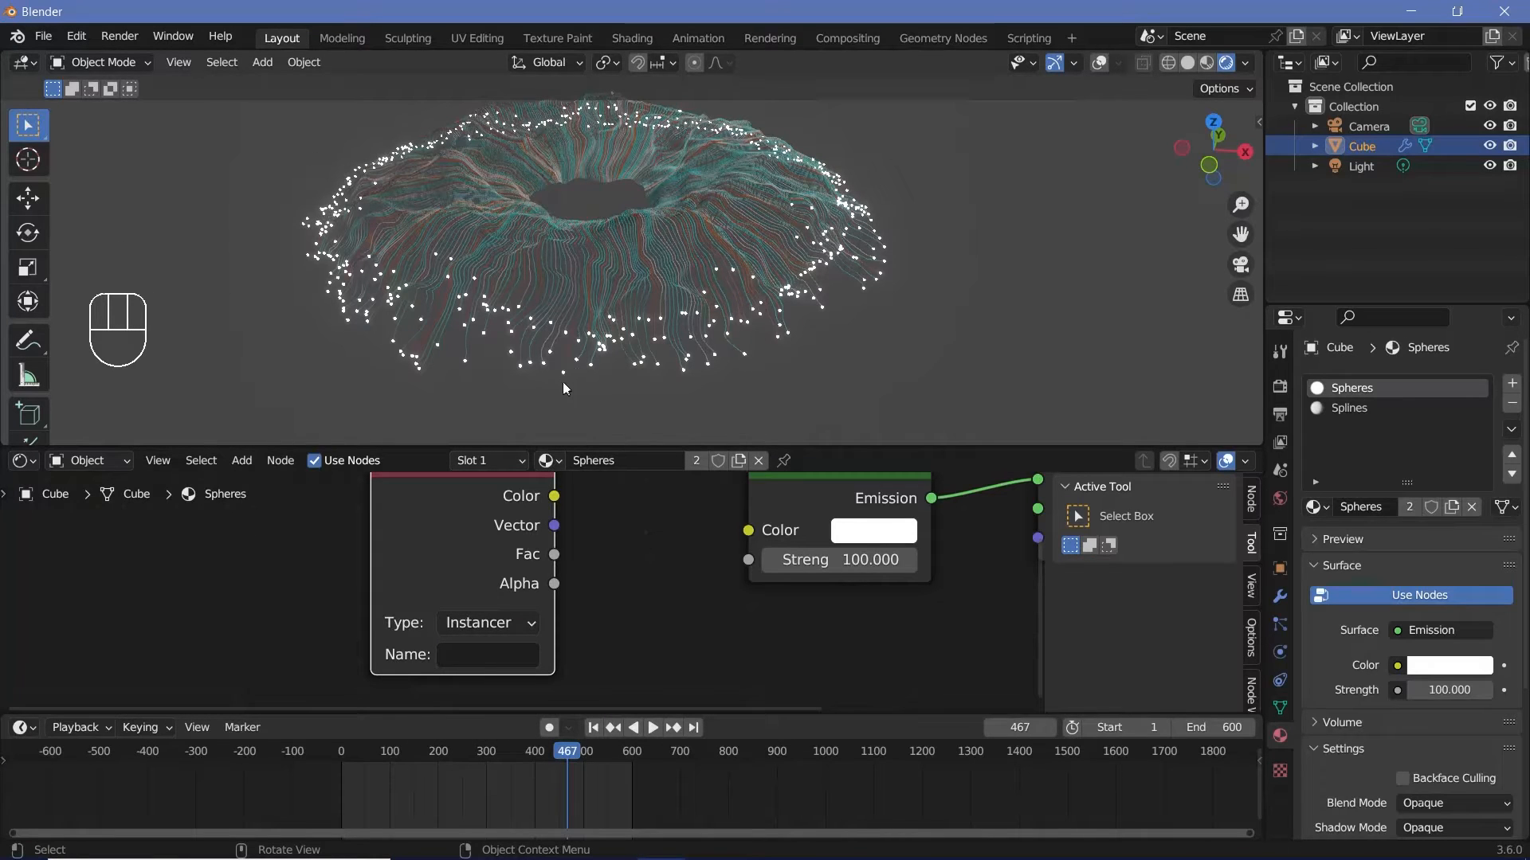
- Set the Attribute node's name to RandV
left_click(404, 569)
left_click(454, 655)
type("RandV")
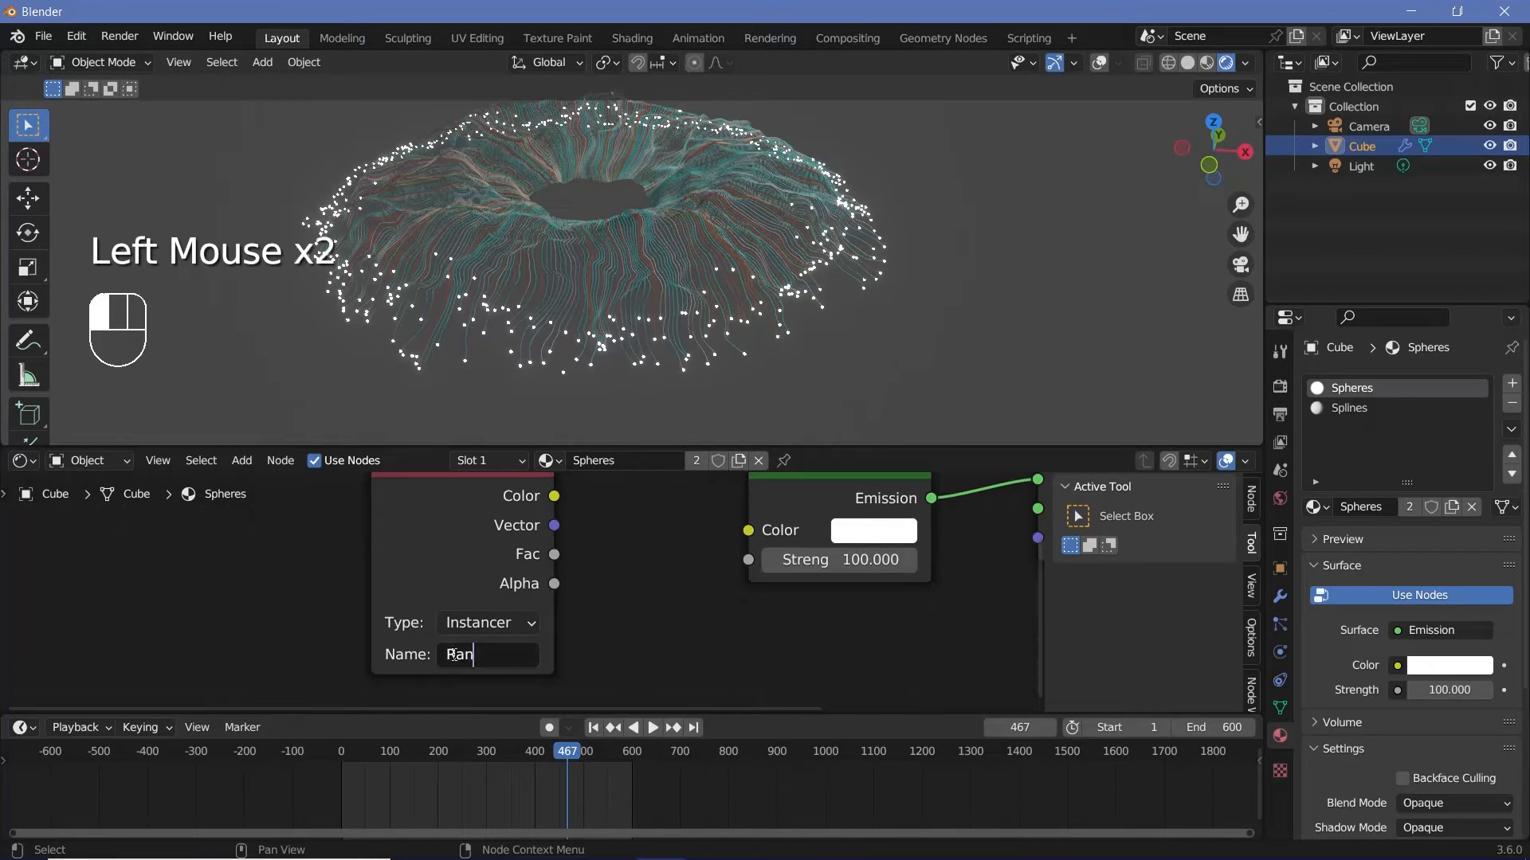
- Add a Color Ramp node and connect the Attribute node's Color output to its Fac input
left_click(504, 548)
key("shift+a")
type("colo")
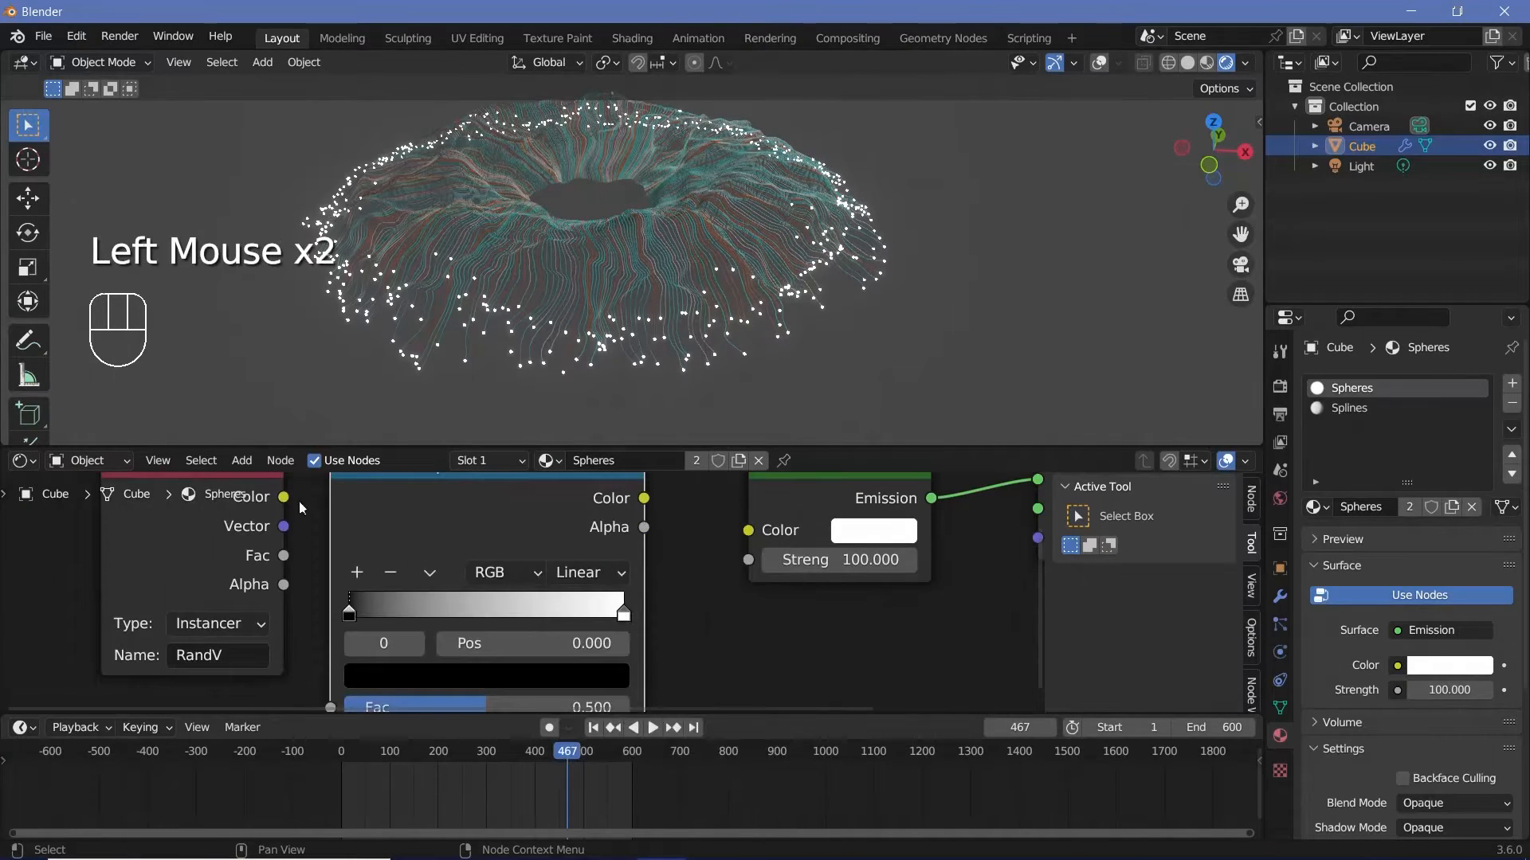
left_click_drag(286, 498, 331, 550)
middle_click_drag(335, 556, 340, 695)
- Add a middle stop to the Spheres material's Color Ramp and make the first stop white
left_click(364, 552)
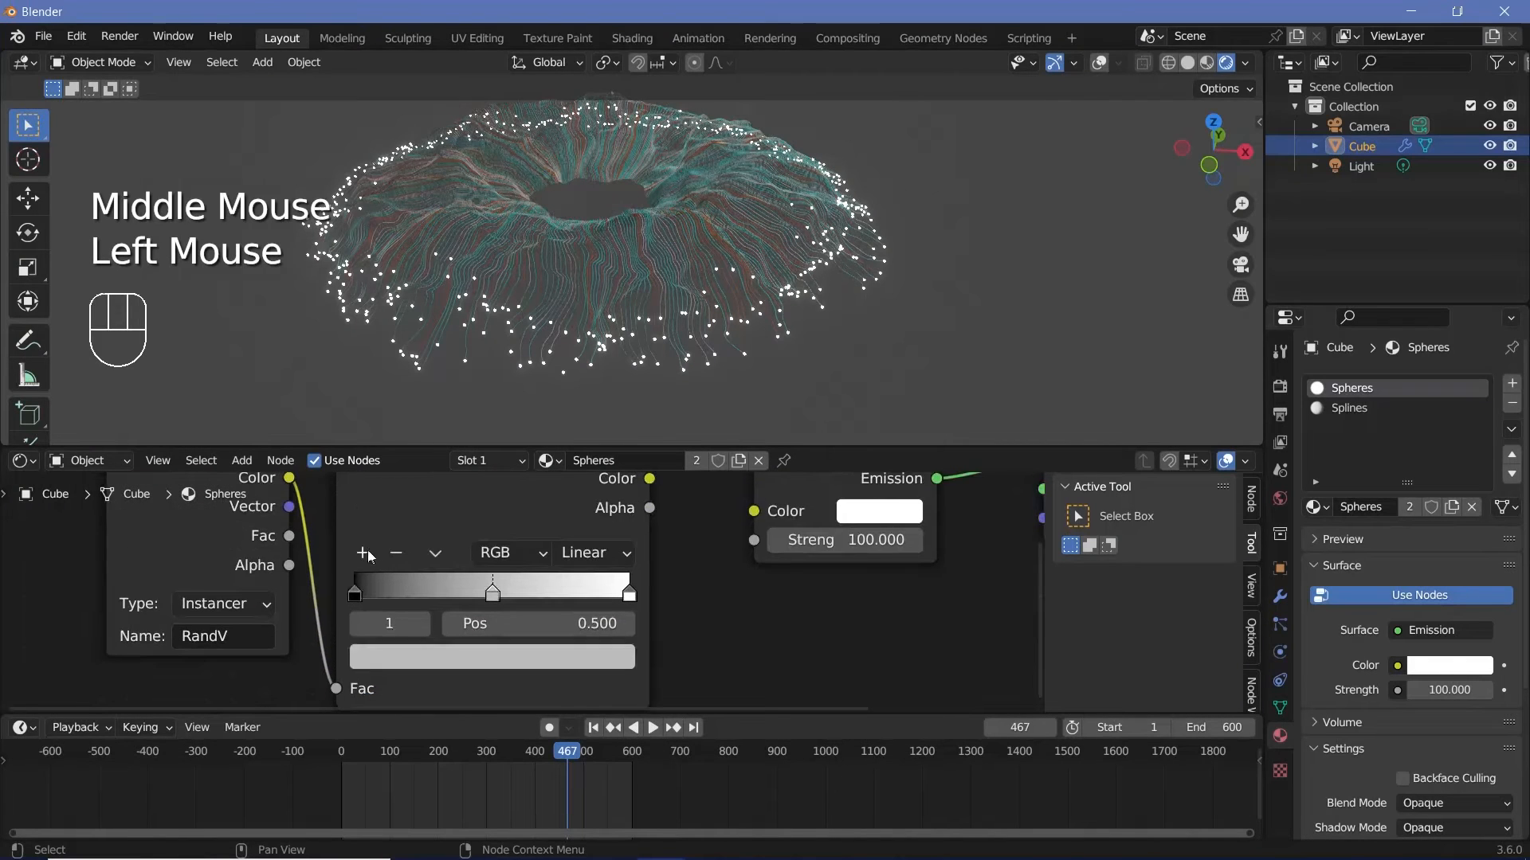
left_click(356, 592)
left_click(505, 655)
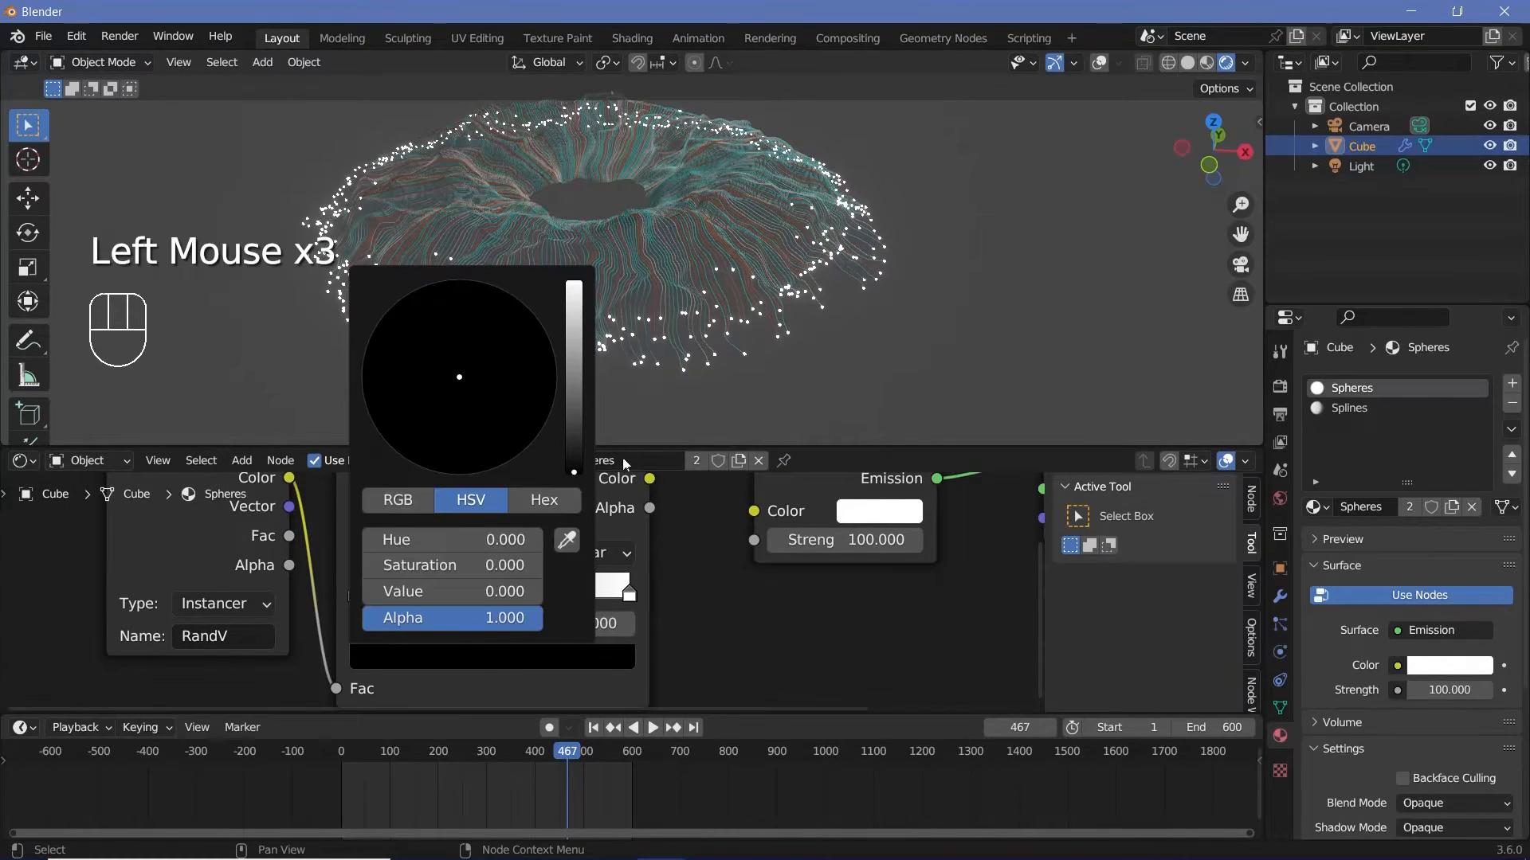
left_click_drag(574, 472, 574, 280)
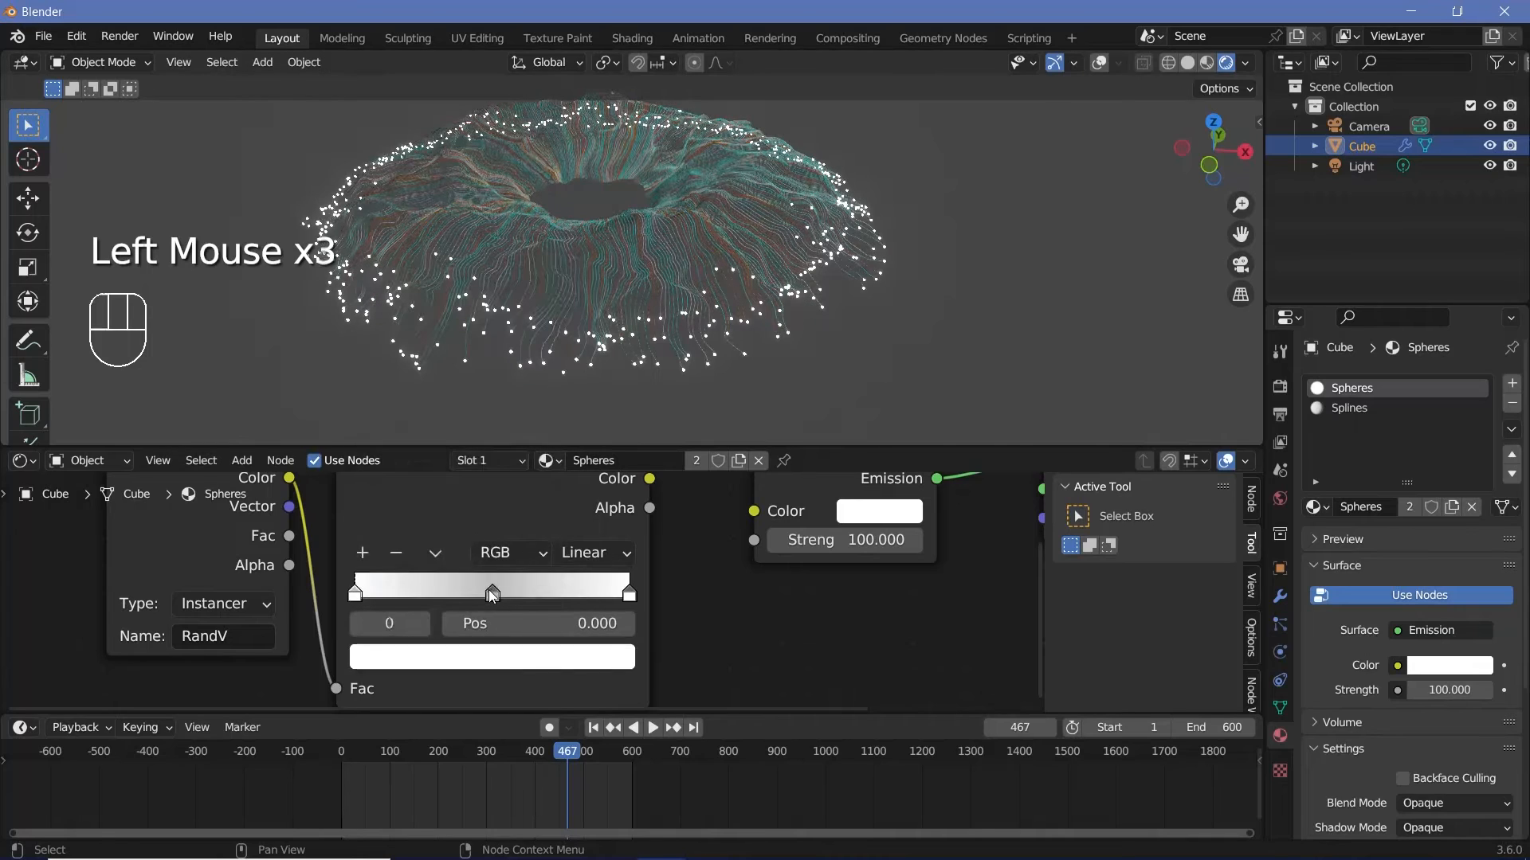
- Set the middle stop's position to 0.2 and its color to a bright, fully saturated cyan
left_click(492, 592)
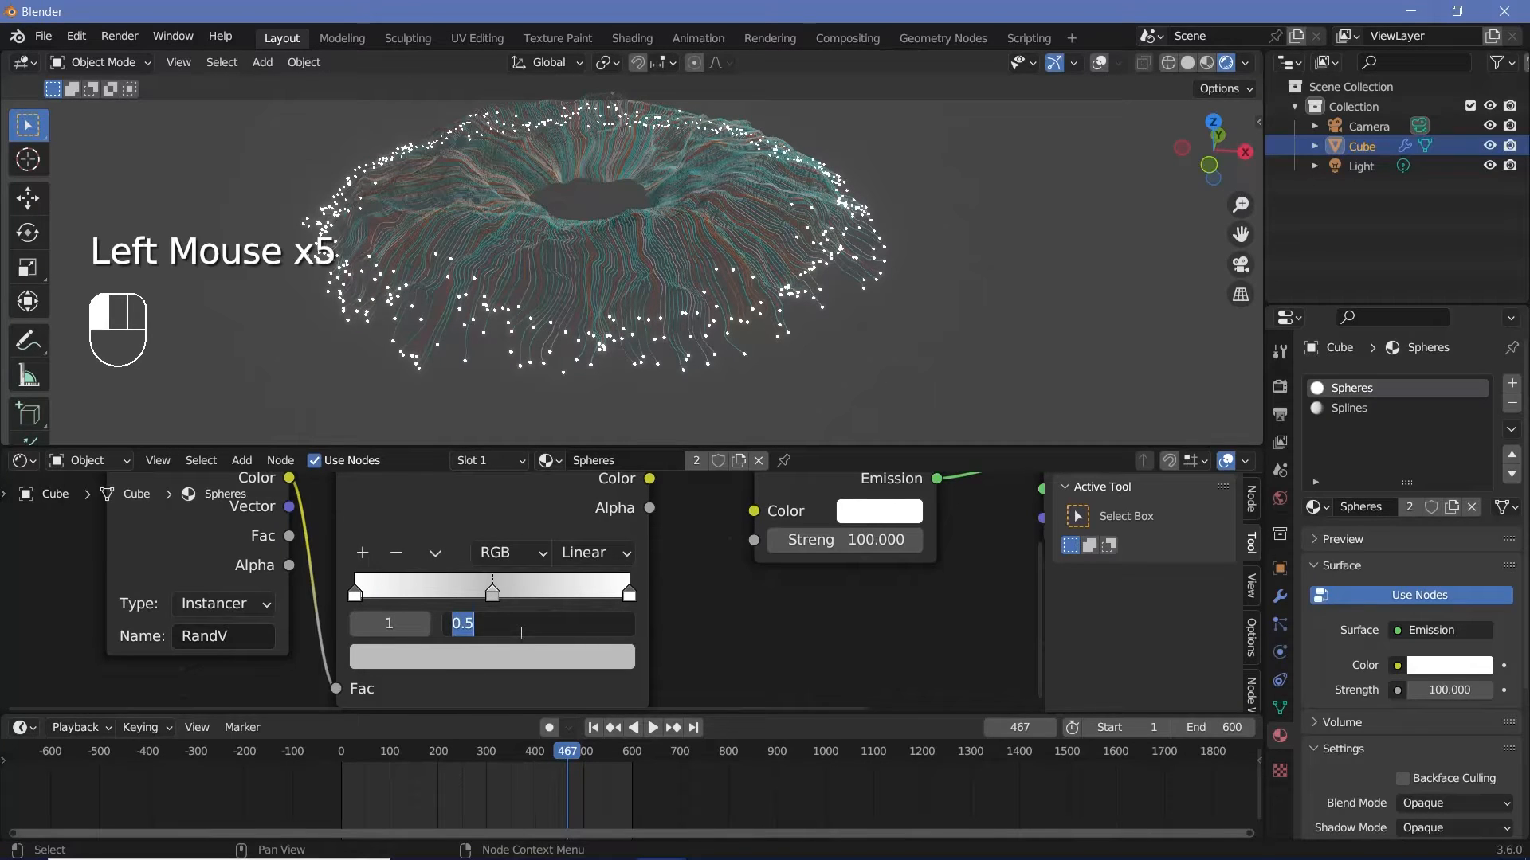
left_click(504, 660)
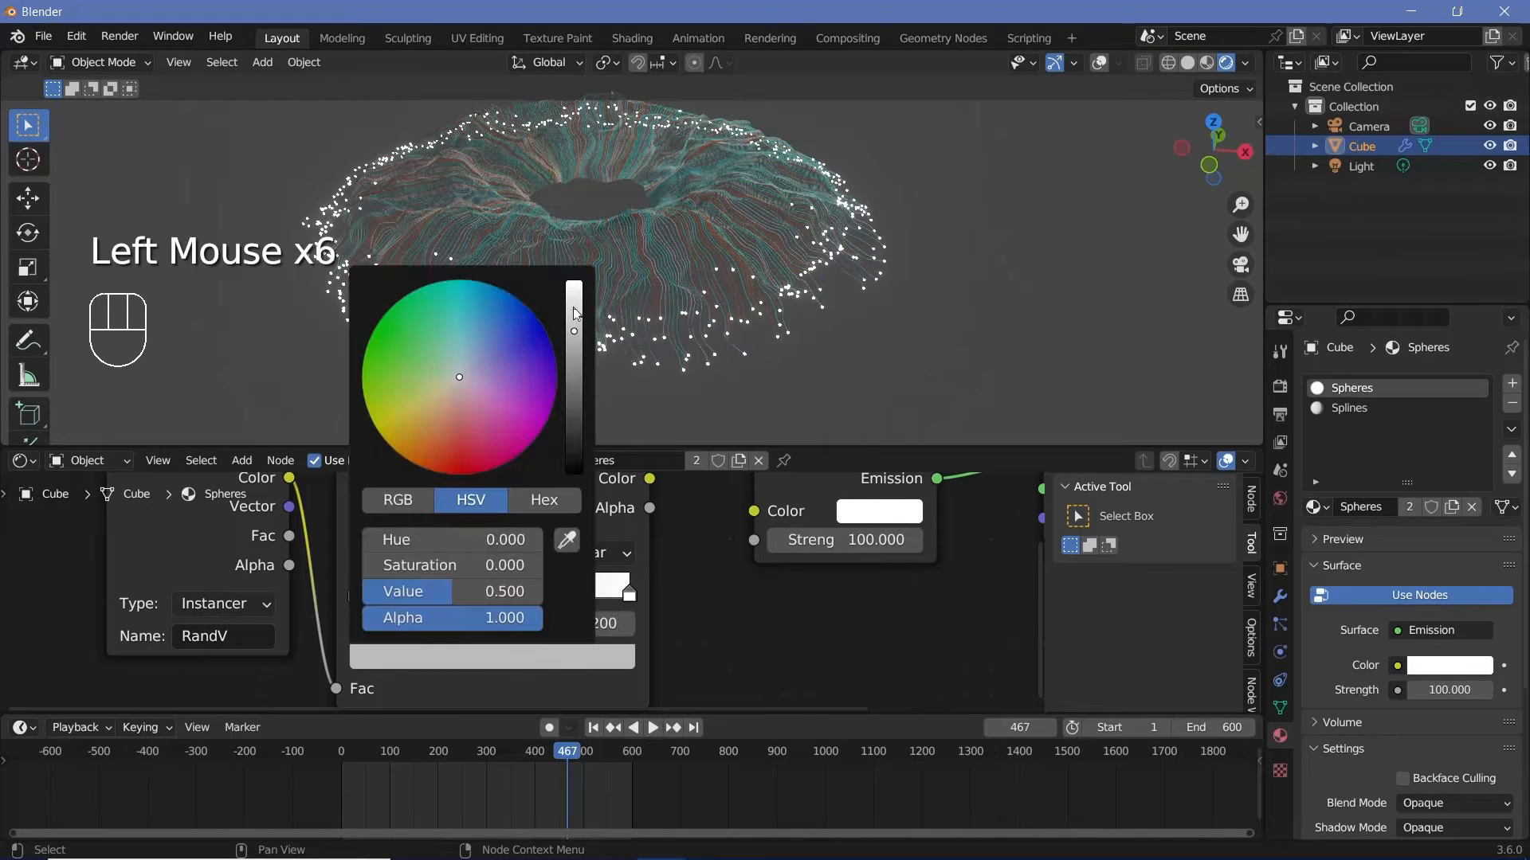
left_click_drag(573, 313, 576, 282)
left_click_drag(462, 319, 459, 278, "ctrl")
- Set the last stop's position to 0.7 and its color to a fully saturated orange
left_click(630, 595)
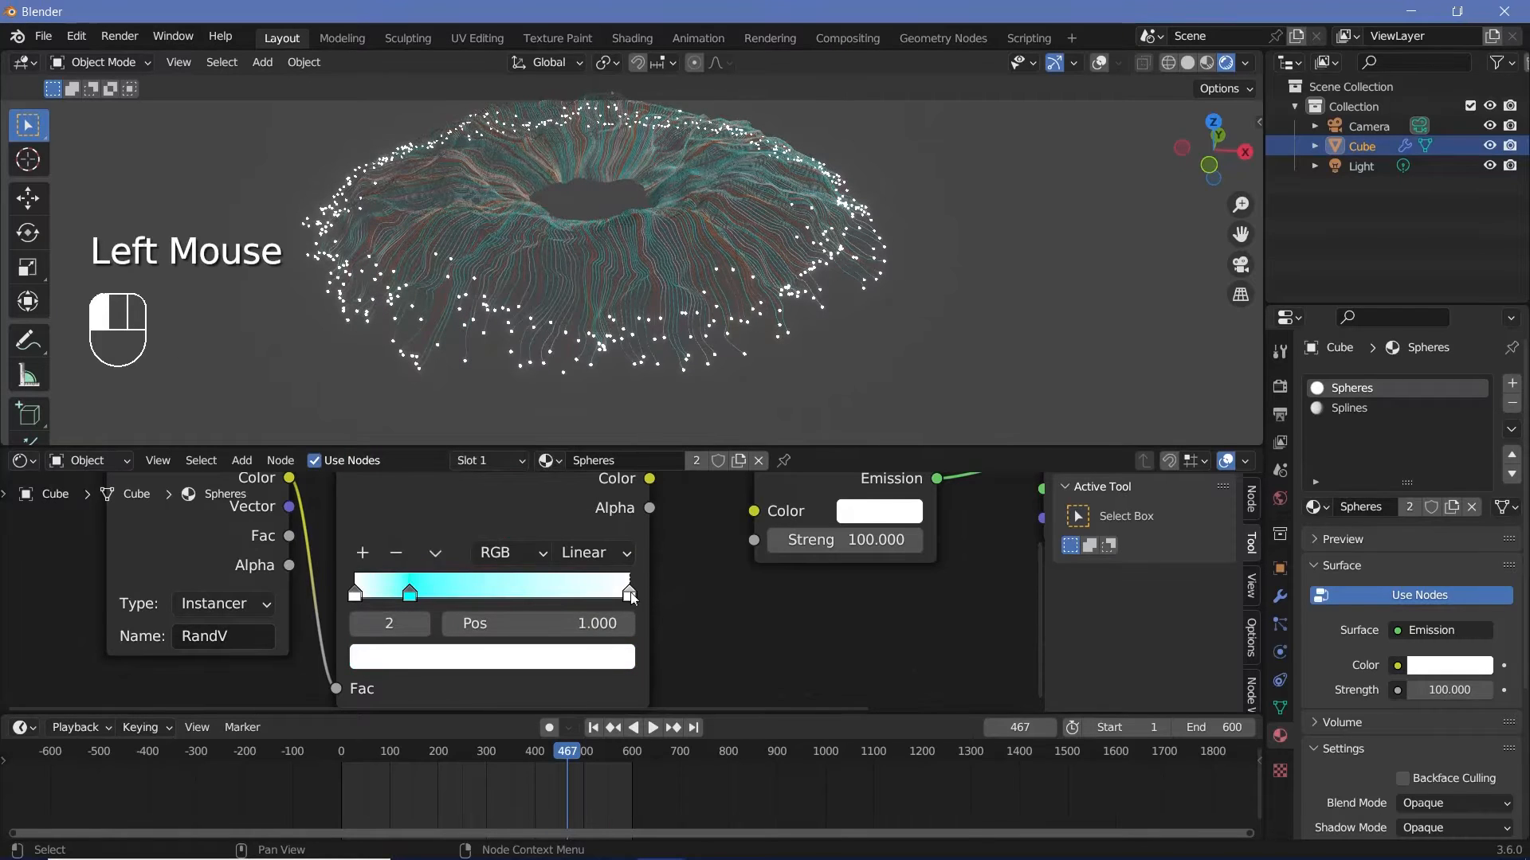
double_click(580, 628)
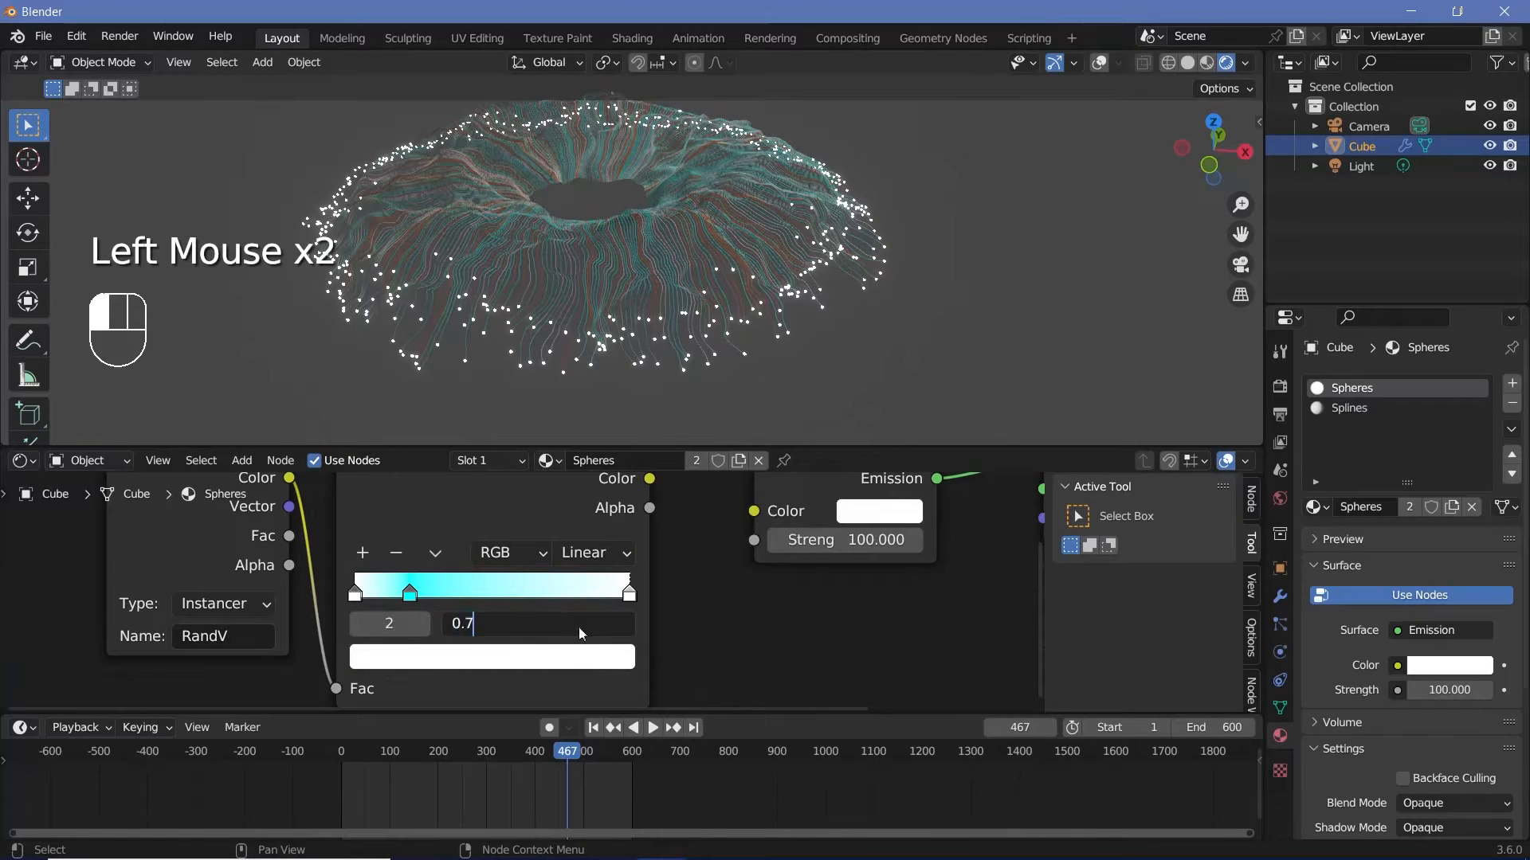
key("Return")
left_click(558, 669)
left_click(552, 655)
left_click_drag(450, 414, 410, 461, "ctrl")
- Set the Color Ramp's interpolation to Constant and connect its Color output to the Emission node's Color input
left_click(594, 552)
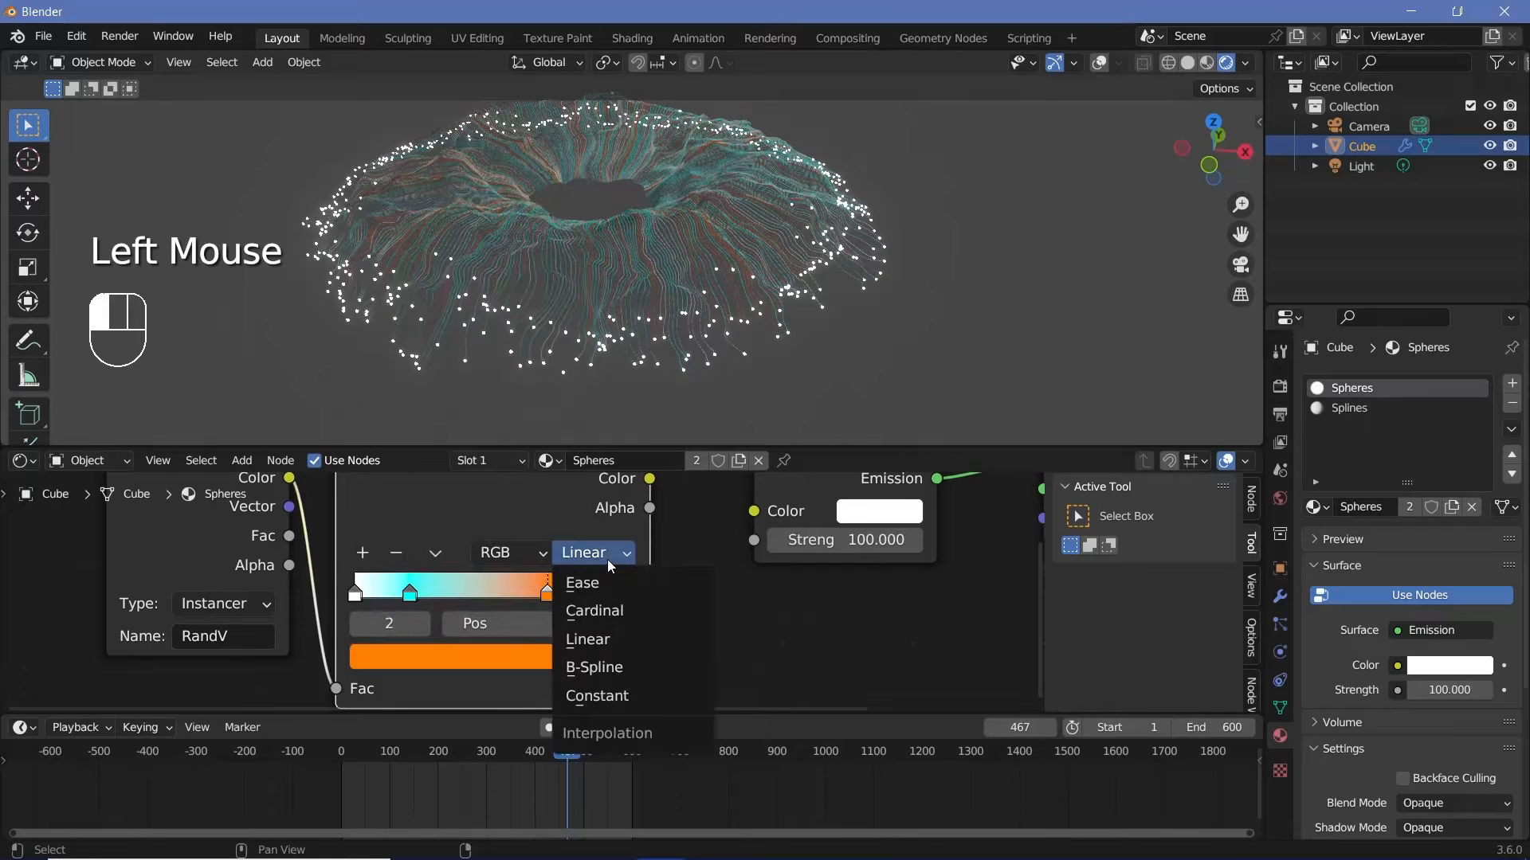
left_click(623, 696)
middle_click_drag(706, 581, 635, 648)
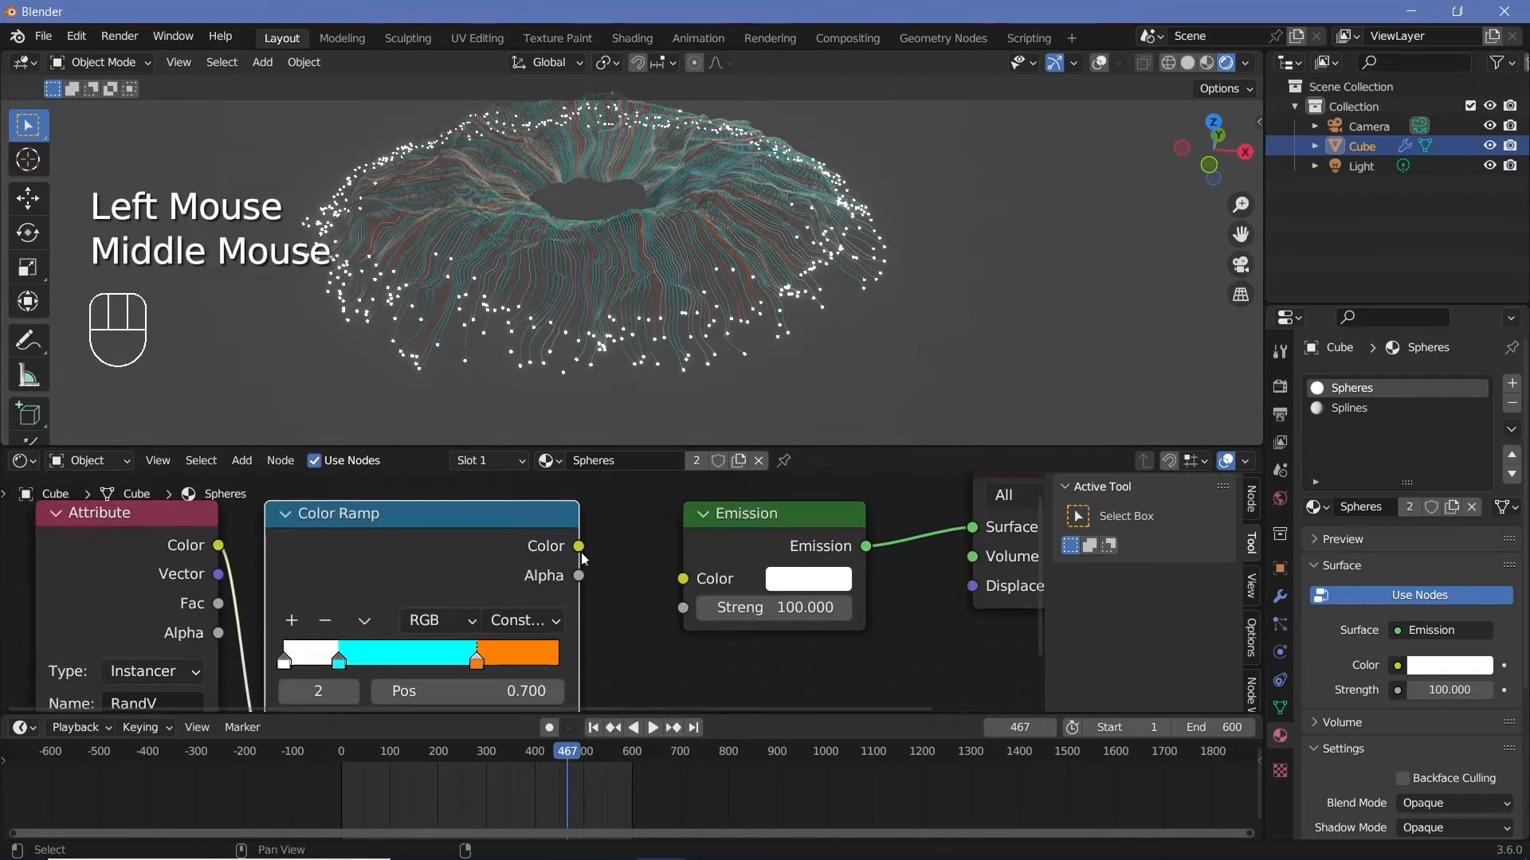
middle_click_drag(670, 350, 739, 285, "ctrl")
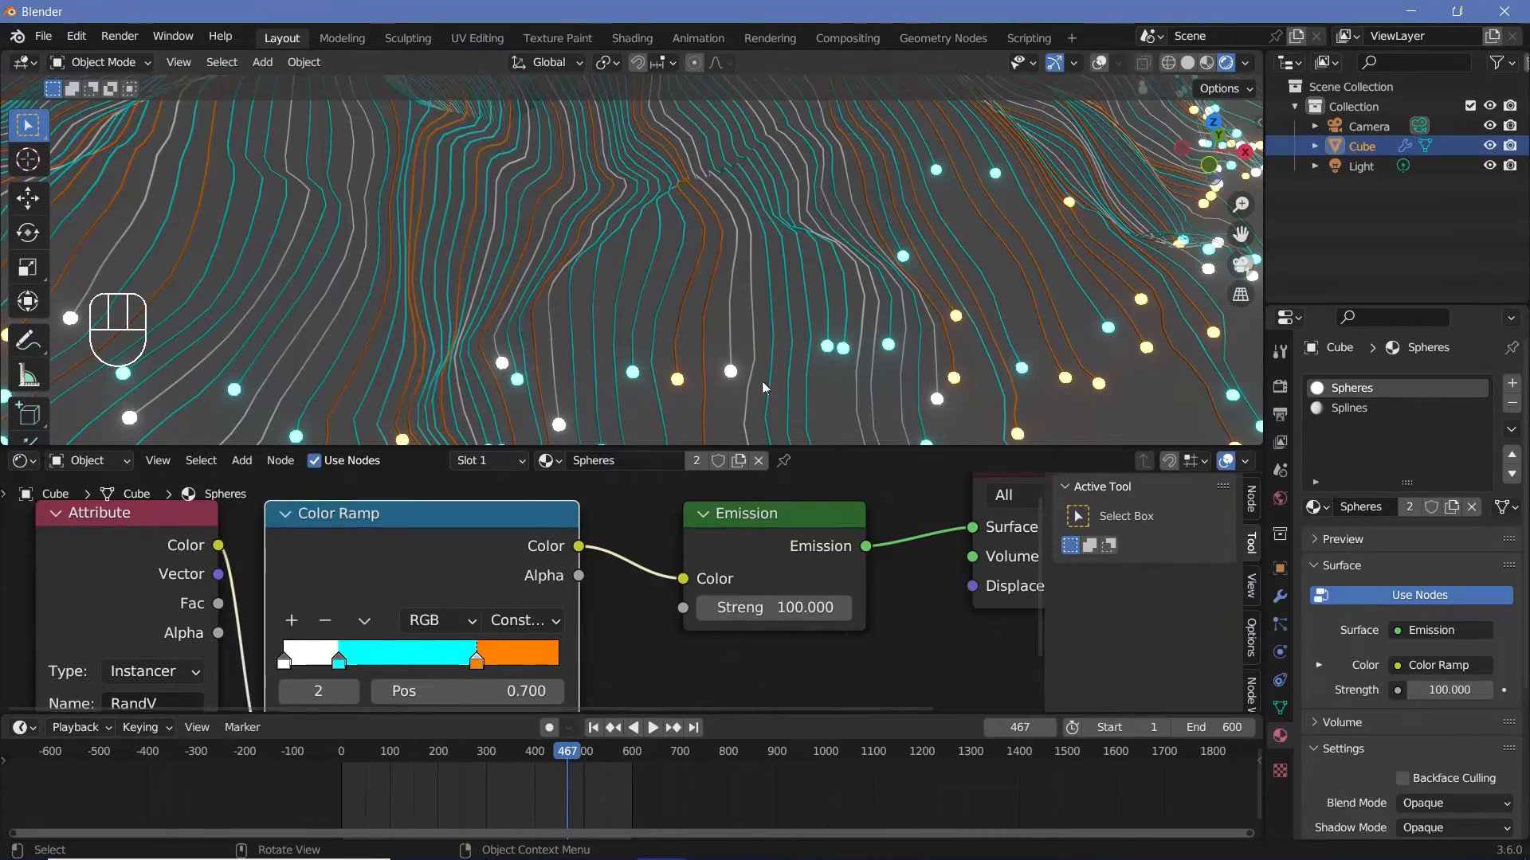
- Clear the point light's location so it sits at the world origin and set its power to 5000 W
middle_click_drag(763, 388, 653, 132, "shift")
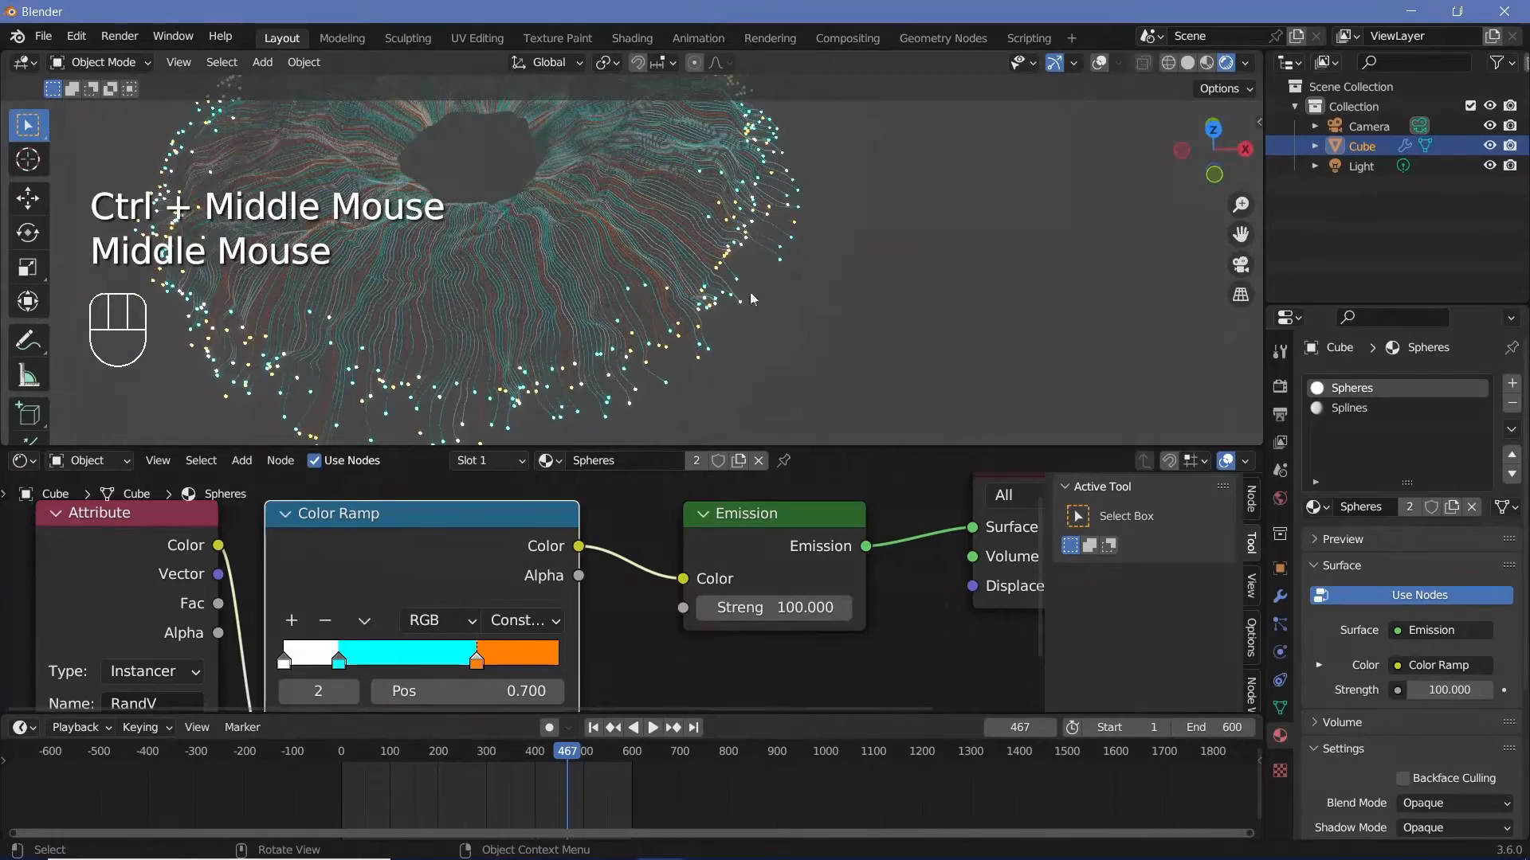
left_click(1361, 169)
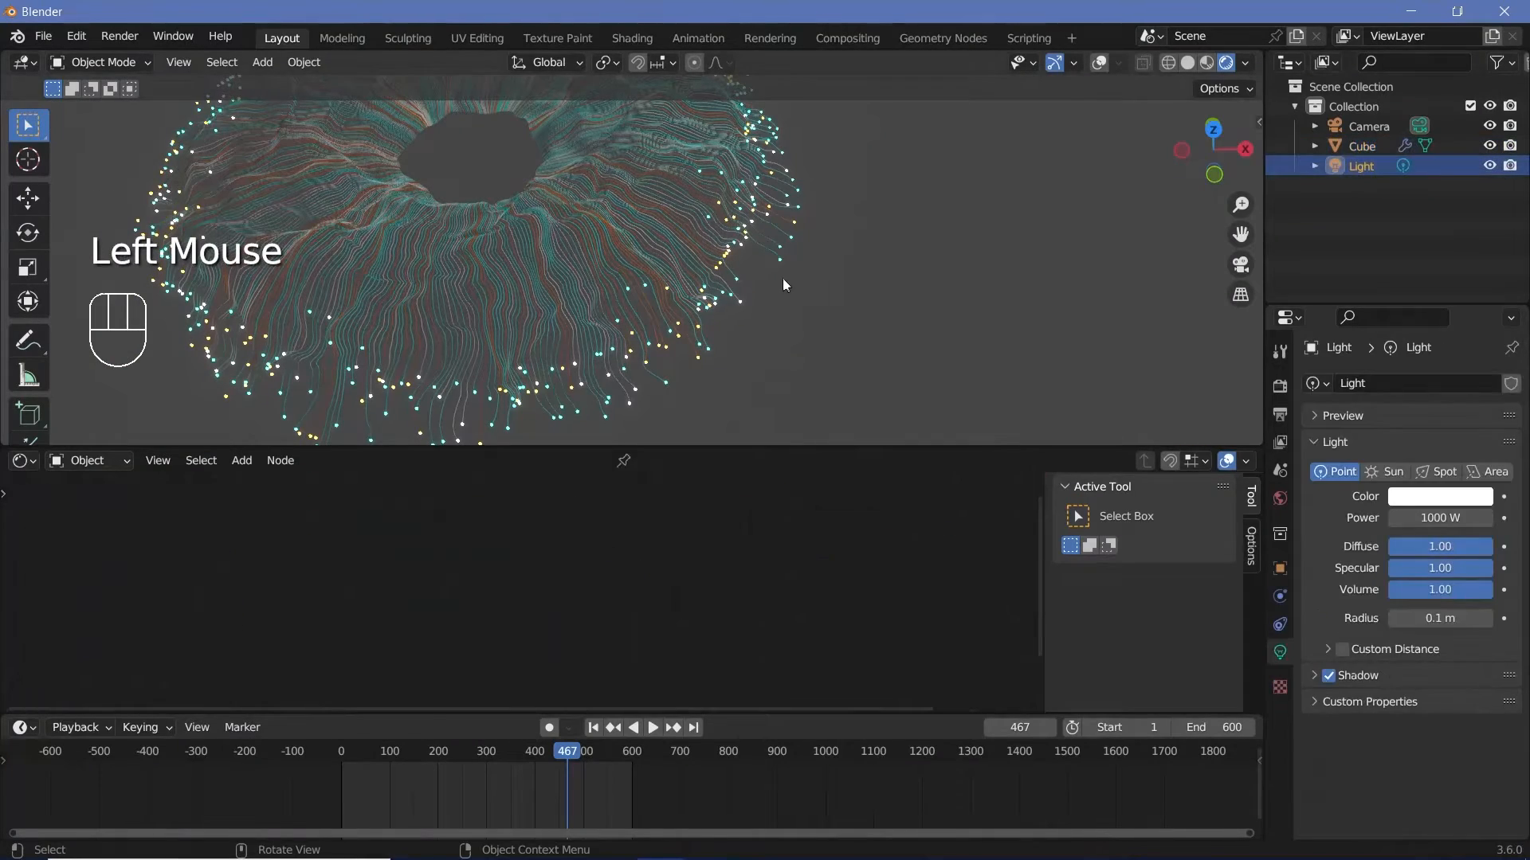
key("alt+g")
middle_click_drag(599, 279, 1261, 560)
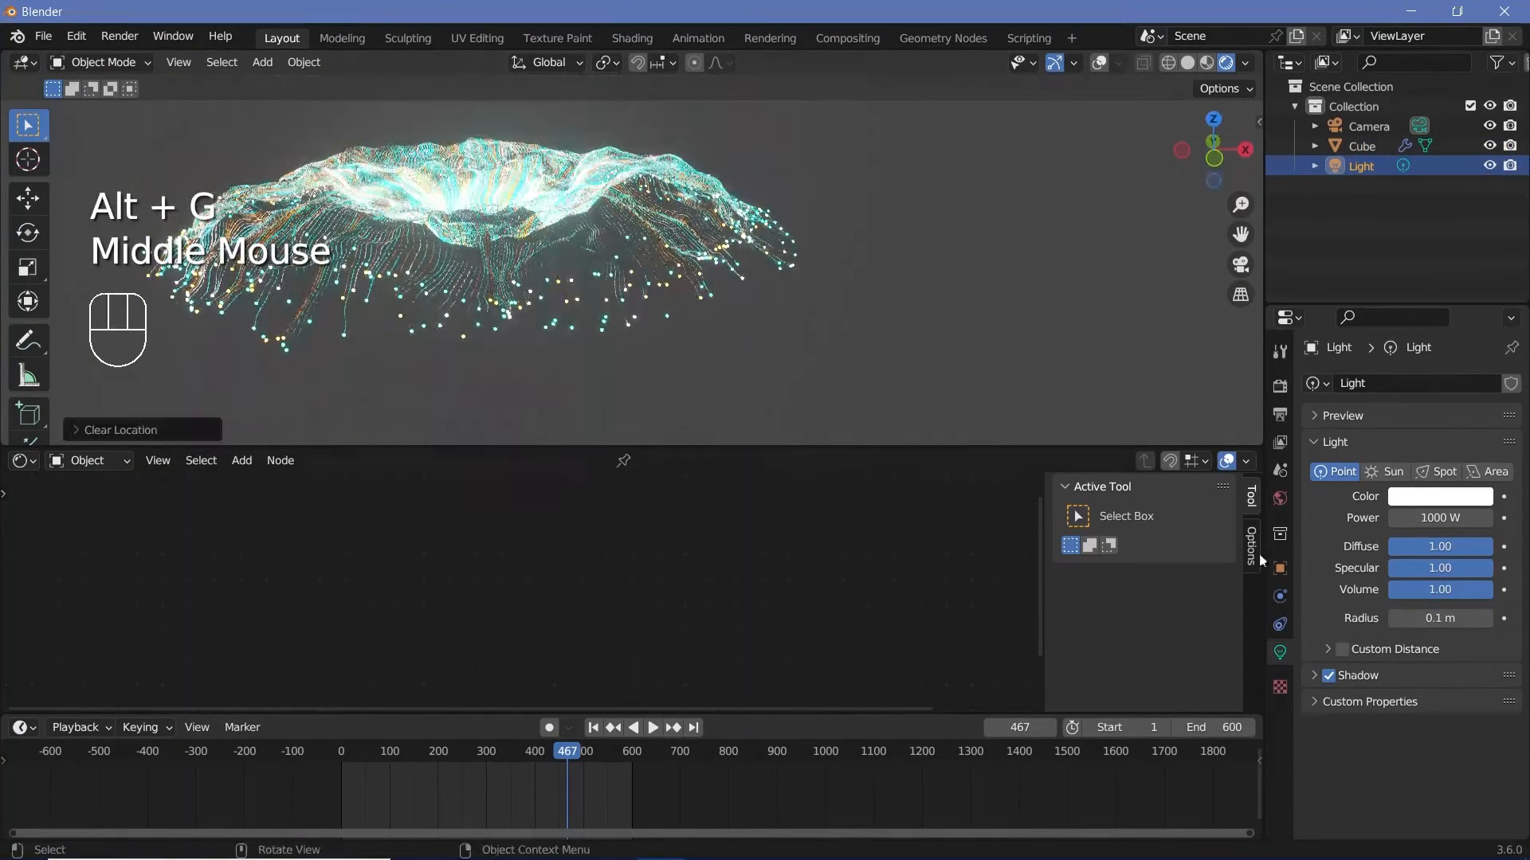
left_click(1408, 520)
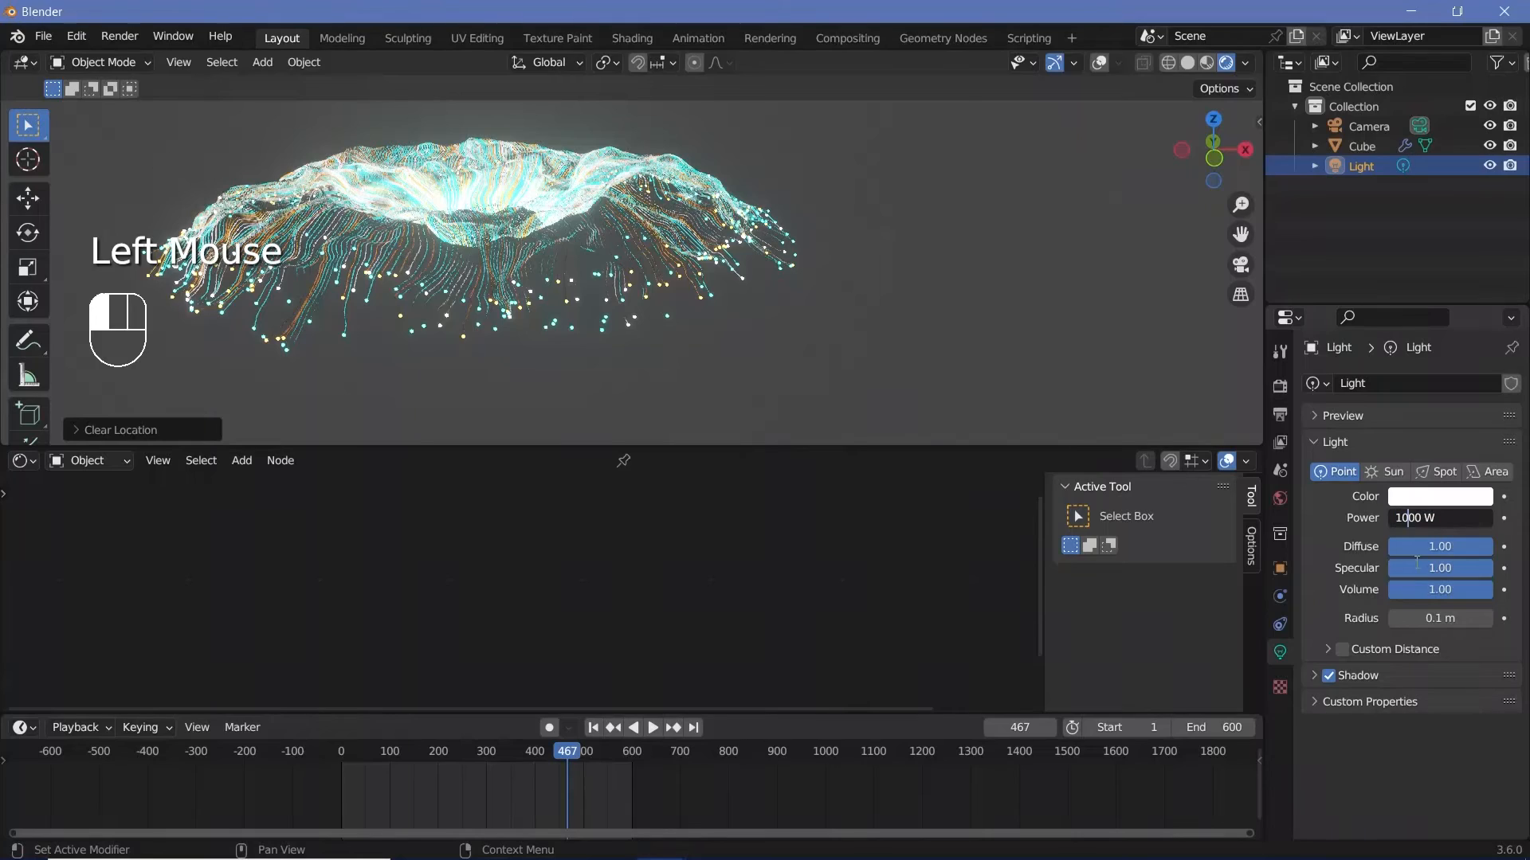
key("Return")
- Raise the point light along the global Z axis above the middle of the terrain
mouse_move(697, 338)
middle_mouse_down()
mouse_move(768, 386)
mouse_move(709, 355)
middle_mouse_up()
key("g")
key("z")
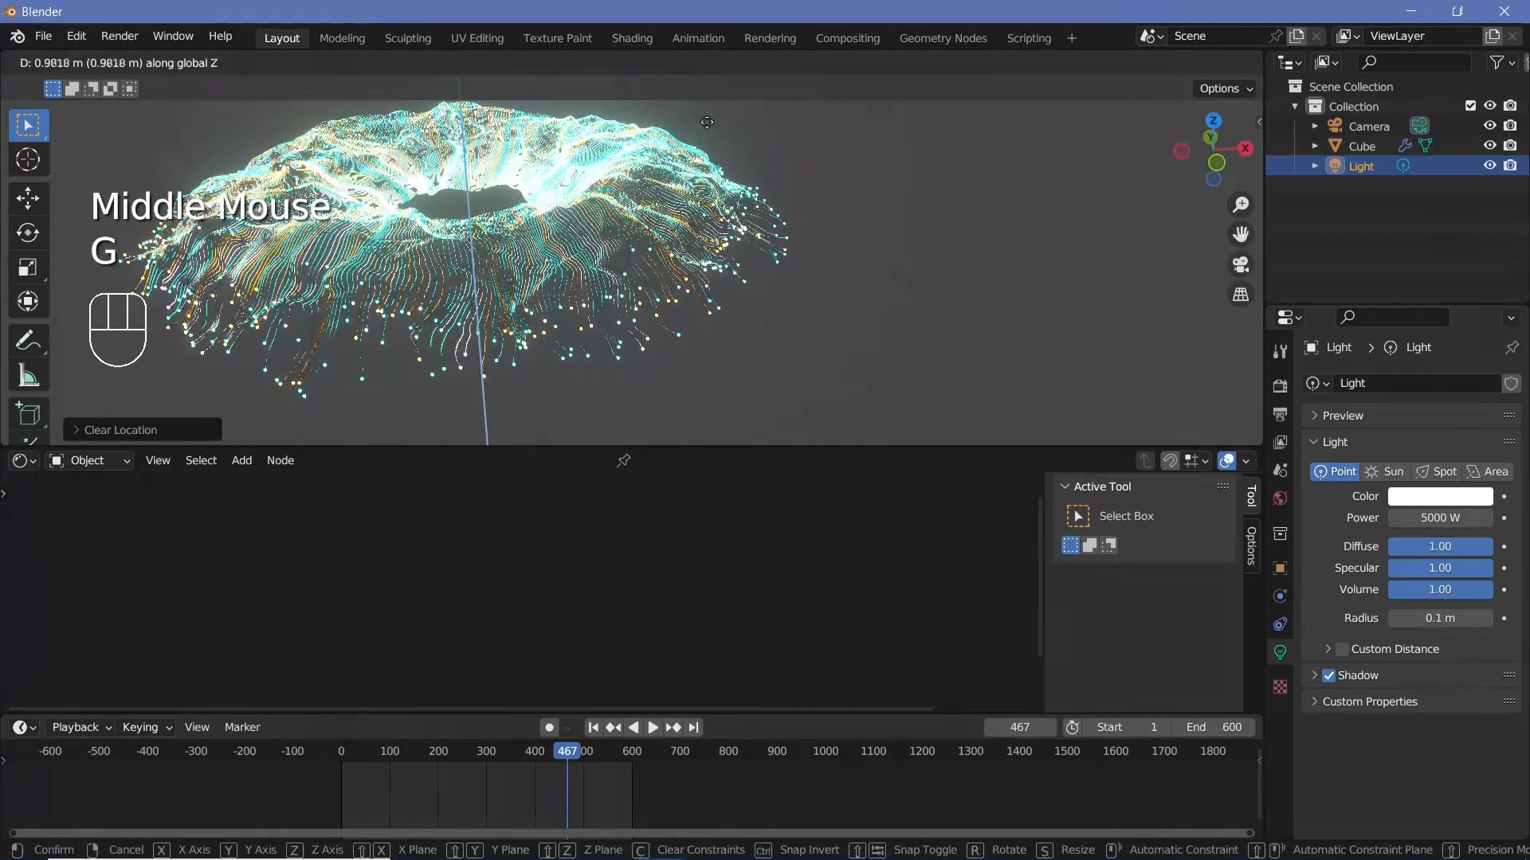
left_click(611, 227)
middle_click_drag(610, 227, 589, 259)
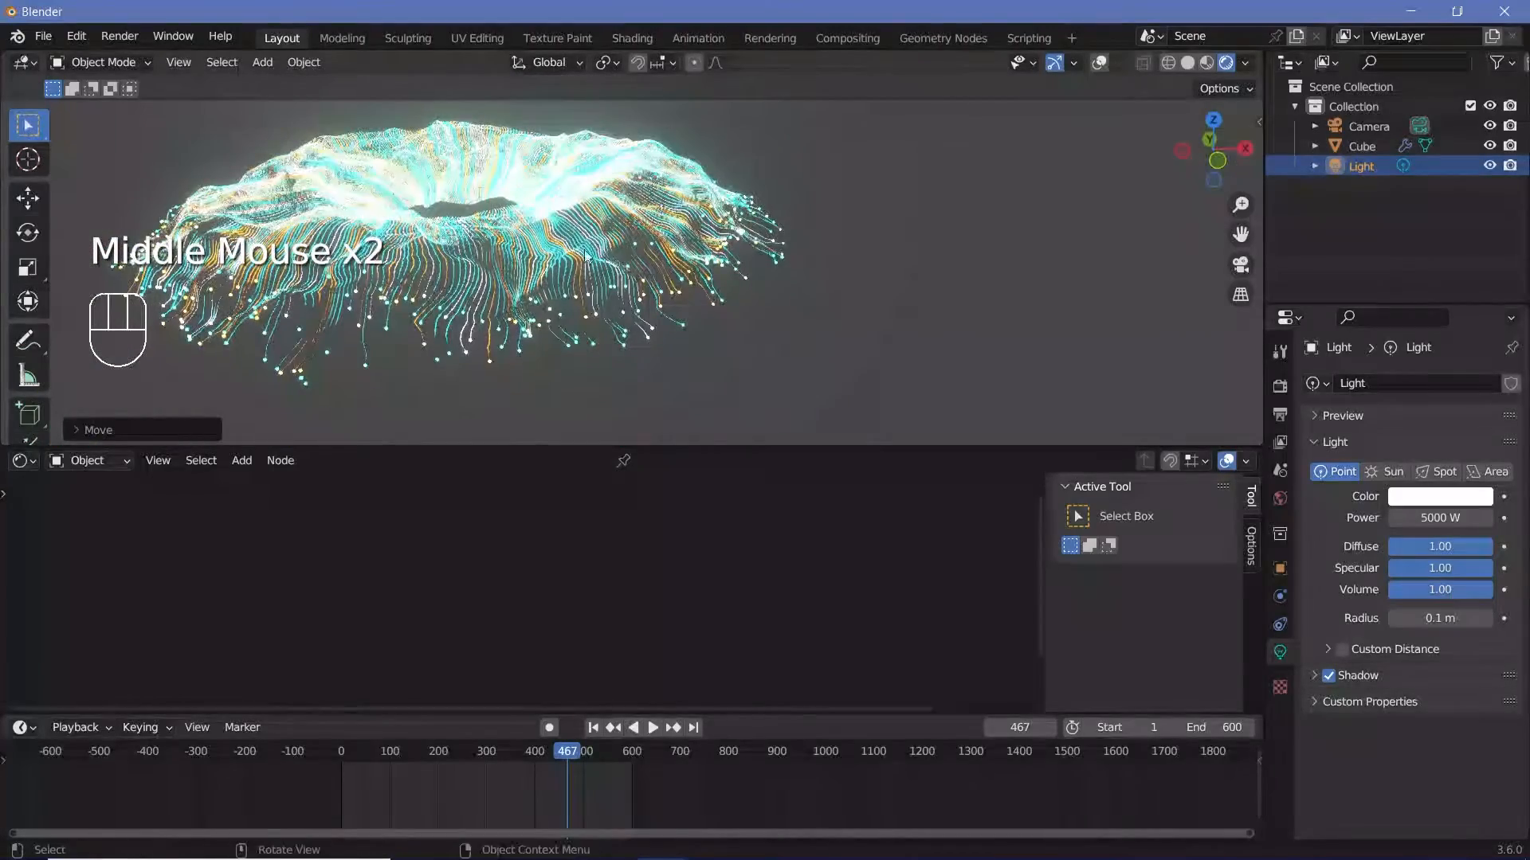
- Duplicate the point light and move the copy sideways in the horizontal plane, keeping its height
key("shift+d")
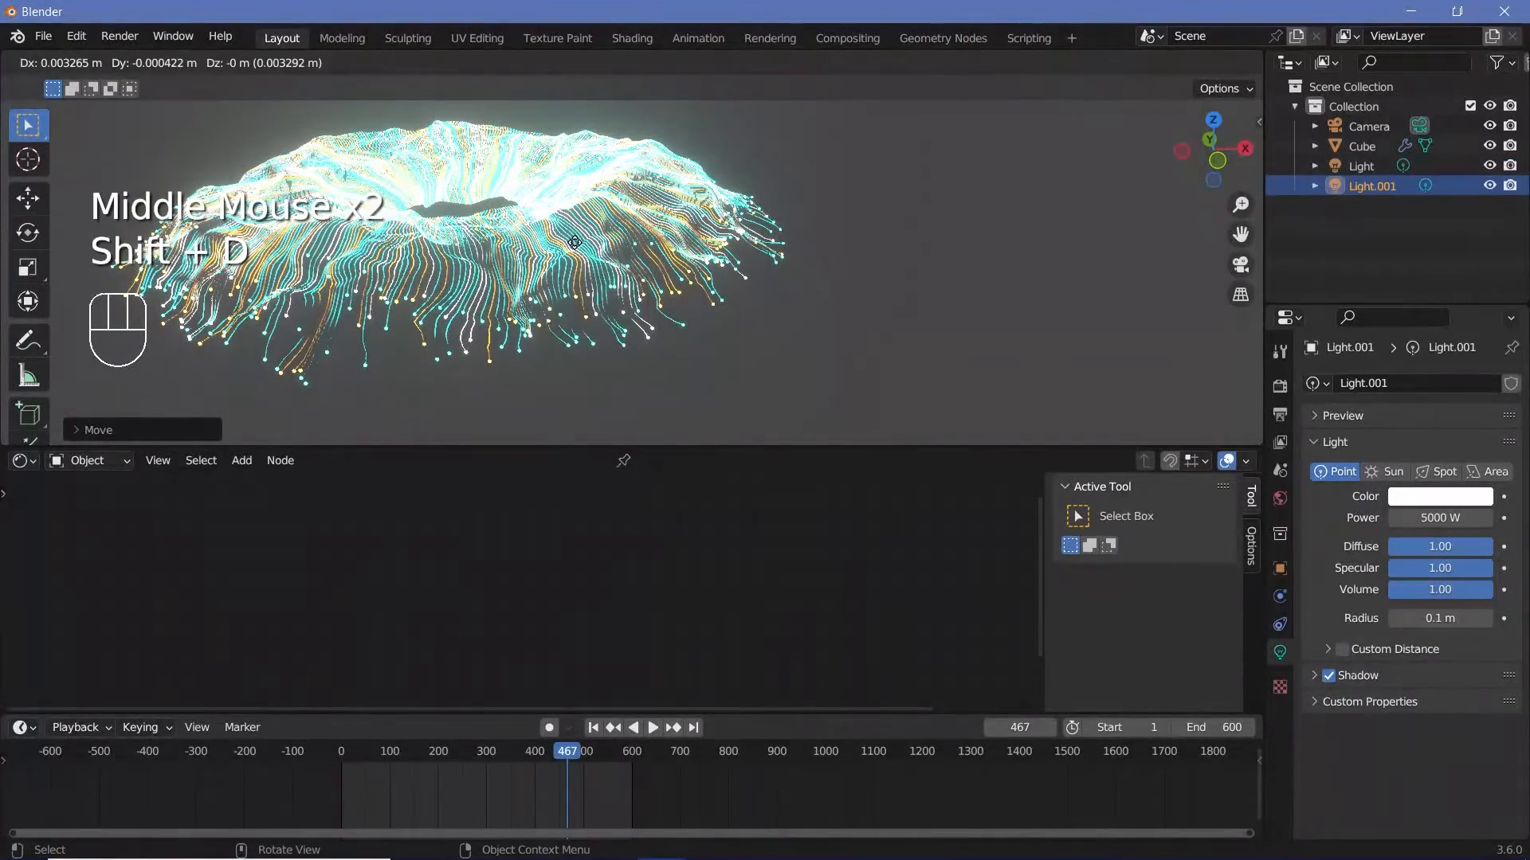
key("shift+z")
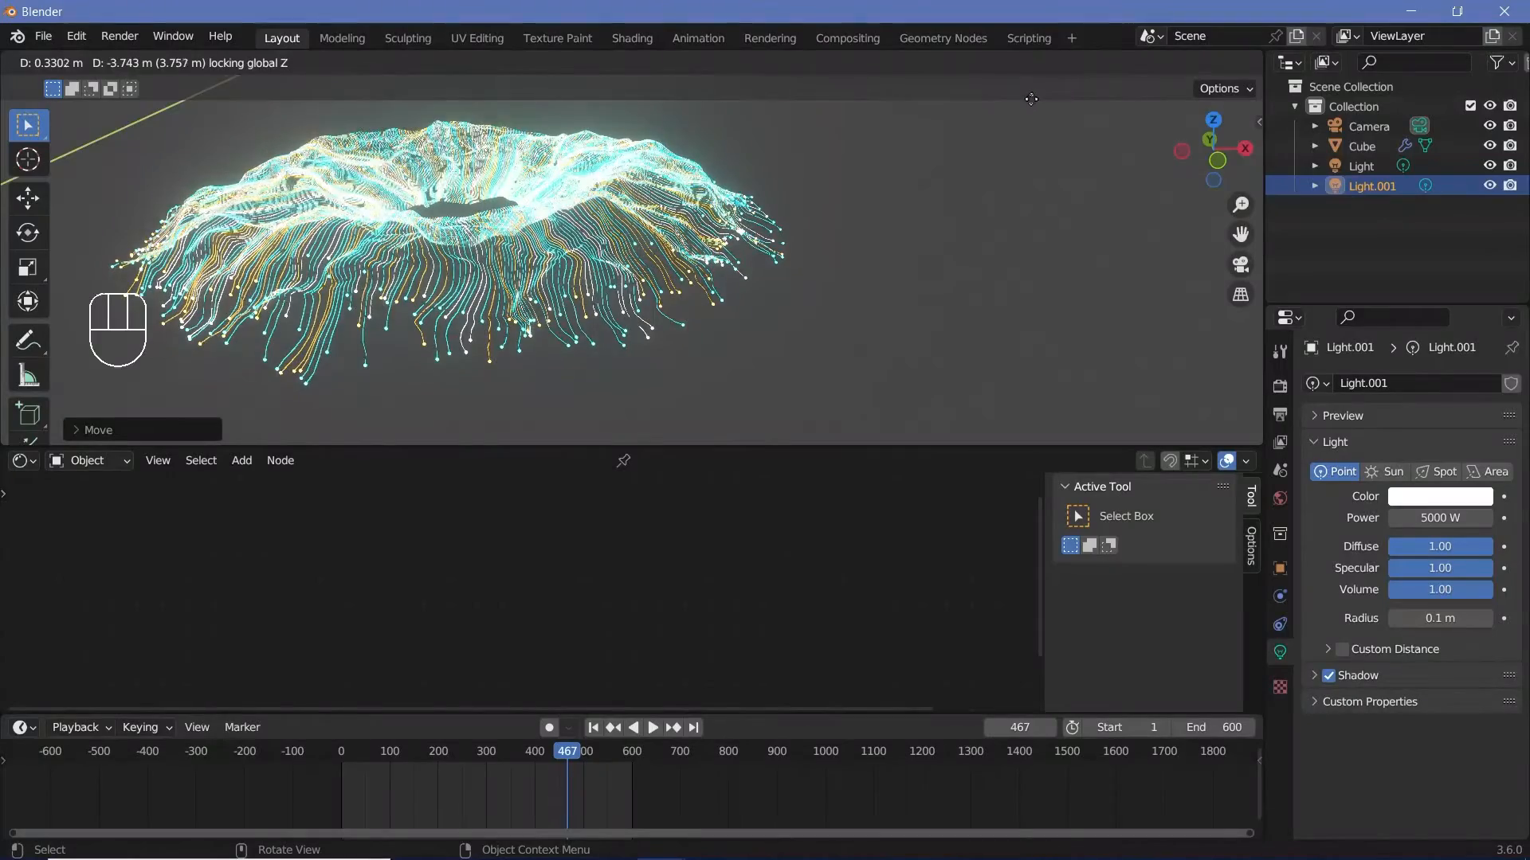
left_click(902, 139)
- Turn on the viewport overlays to reposition the duplicated light near the terrain's outer rim, and hide the overlays again
middle_click_drag(619, 242, 701, 270)
left_click(1099, 64)
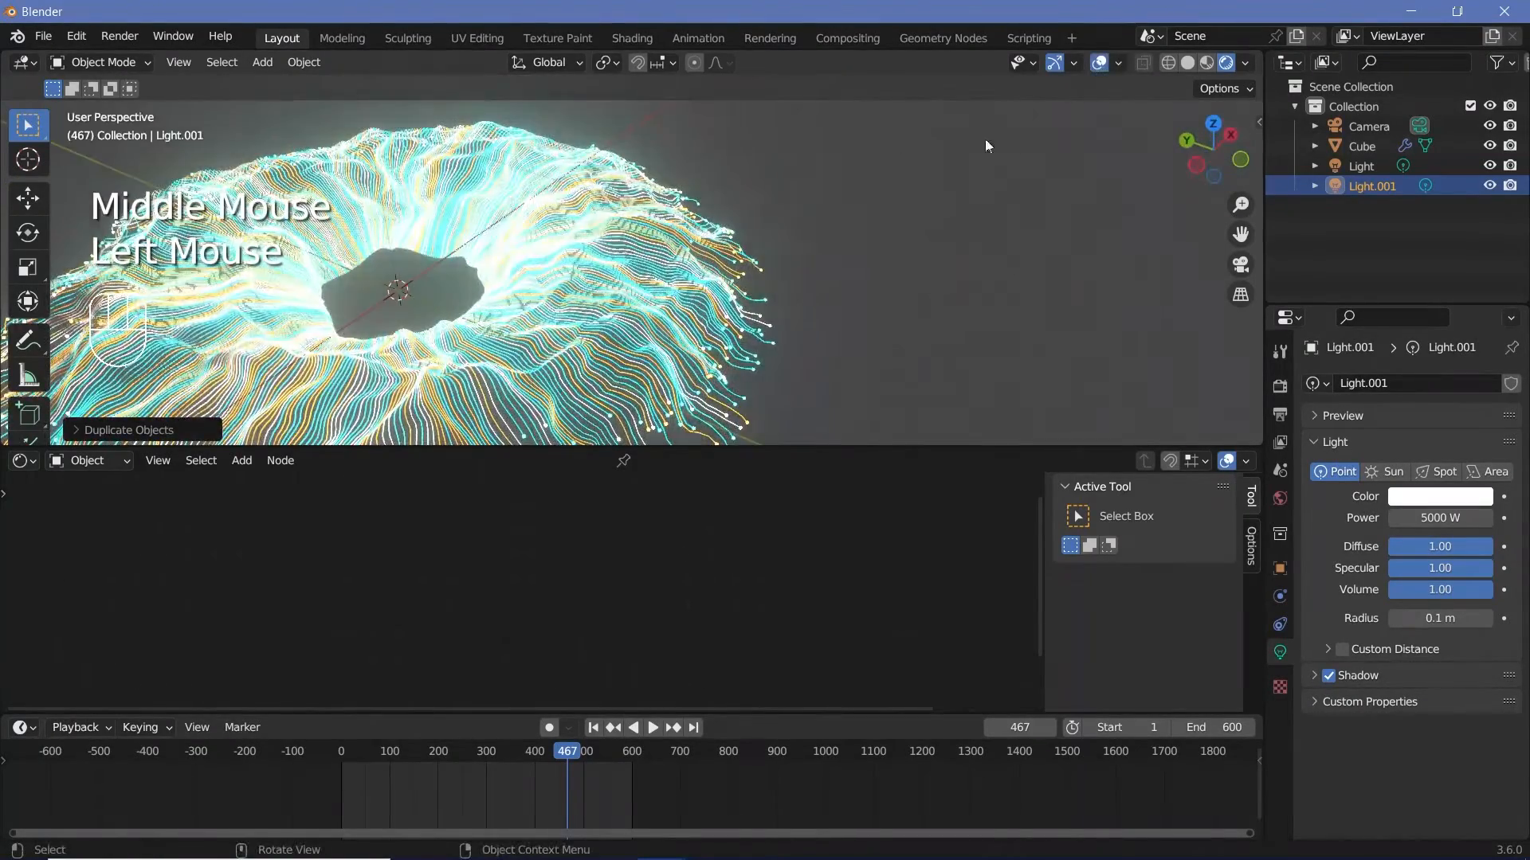
middle_click_drag(985, 139, 953, 167, "ctrl")
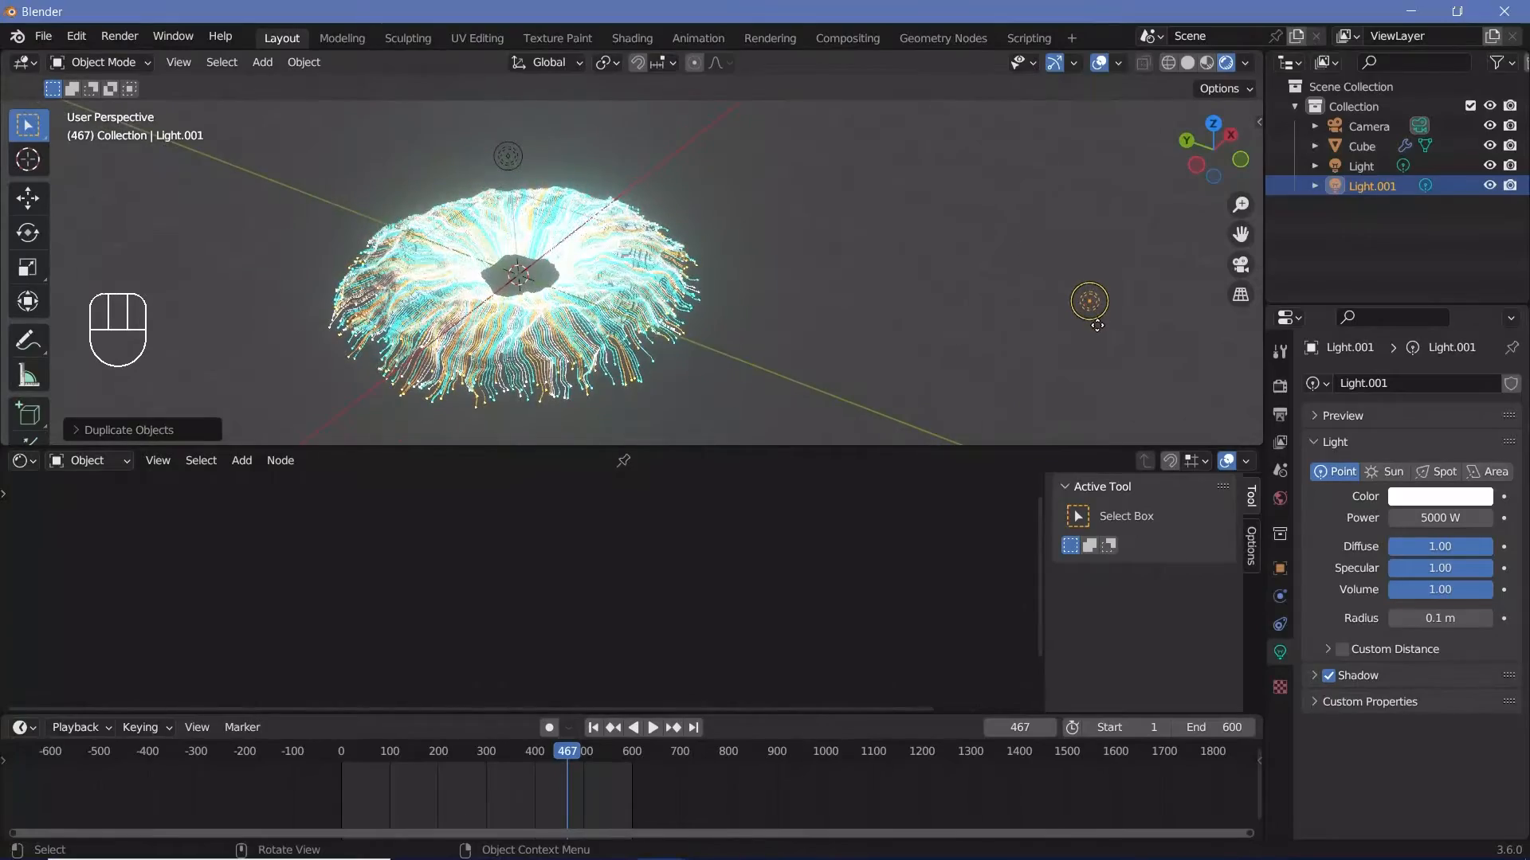
key("g")
left_click(710, 301)
middle_click_drag(710, 301, 905, 247)
key("g")
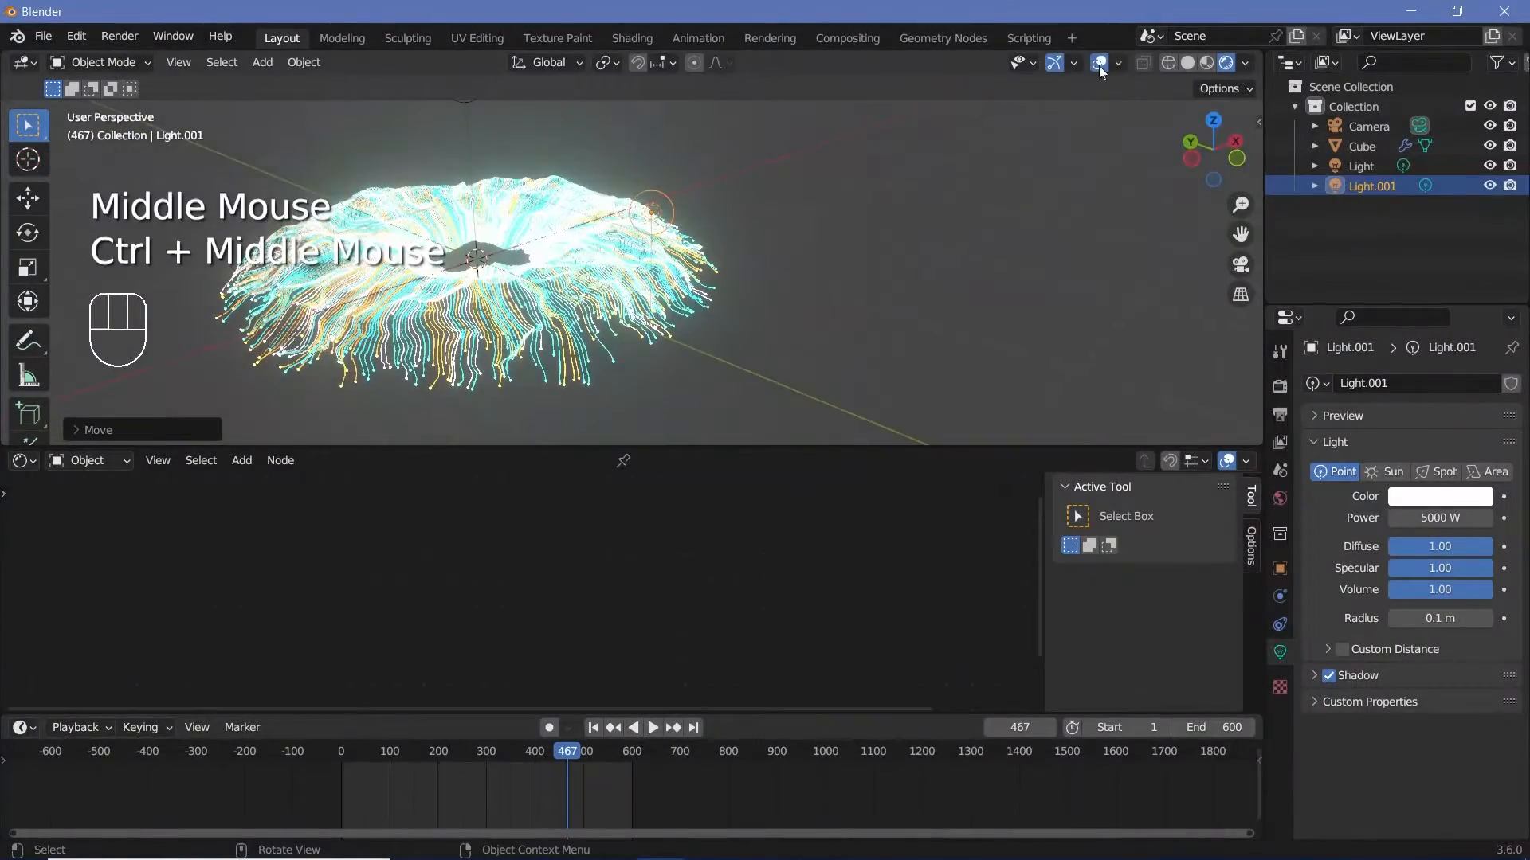
left_click(1099, 65)
middle_click_drag(980, 239, 963, 243)
middle_click_drag(962, 243, 962, 199, "ctrl")
- Set the world background color to pure black
left_click(1278, 498)
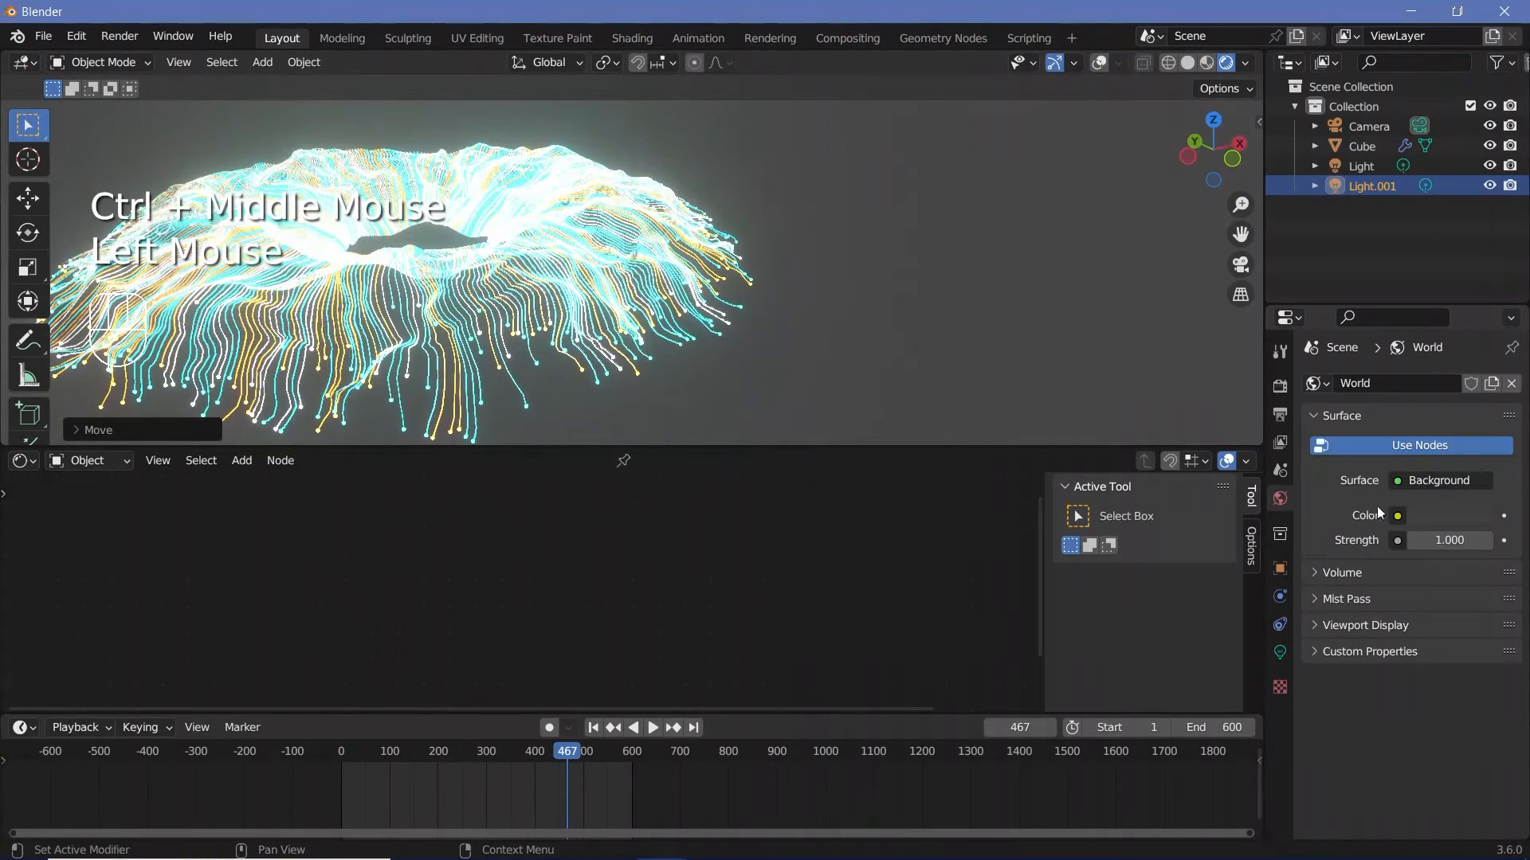
left_click(1412, 523)
left_click_drag(1480, 343, 1477, 374)
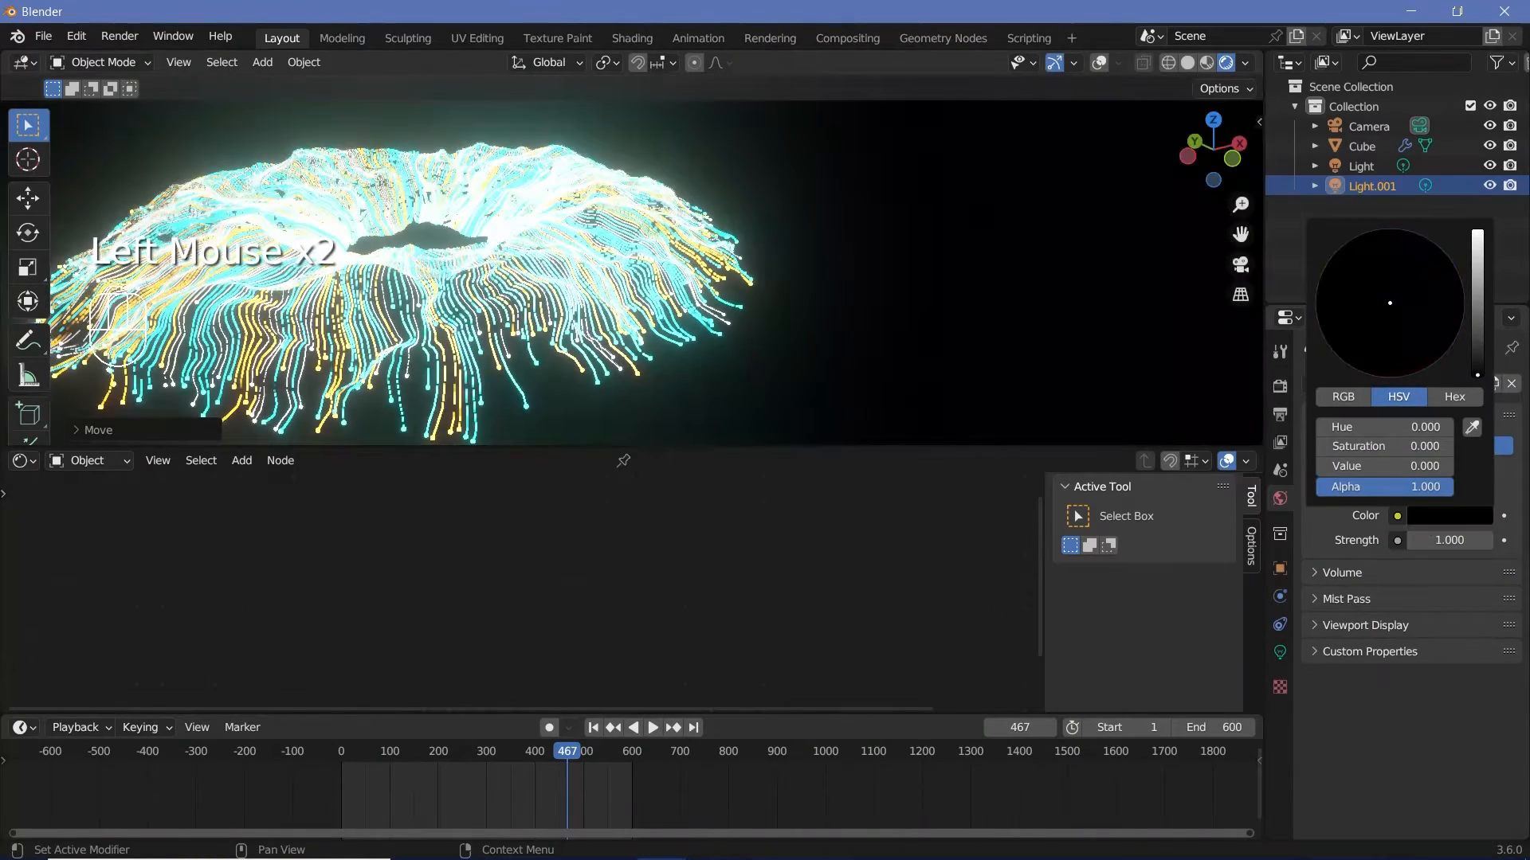
- Play back the animation to examine the terrain's growing lines and glow, then look at it from a lower angle
key("space")
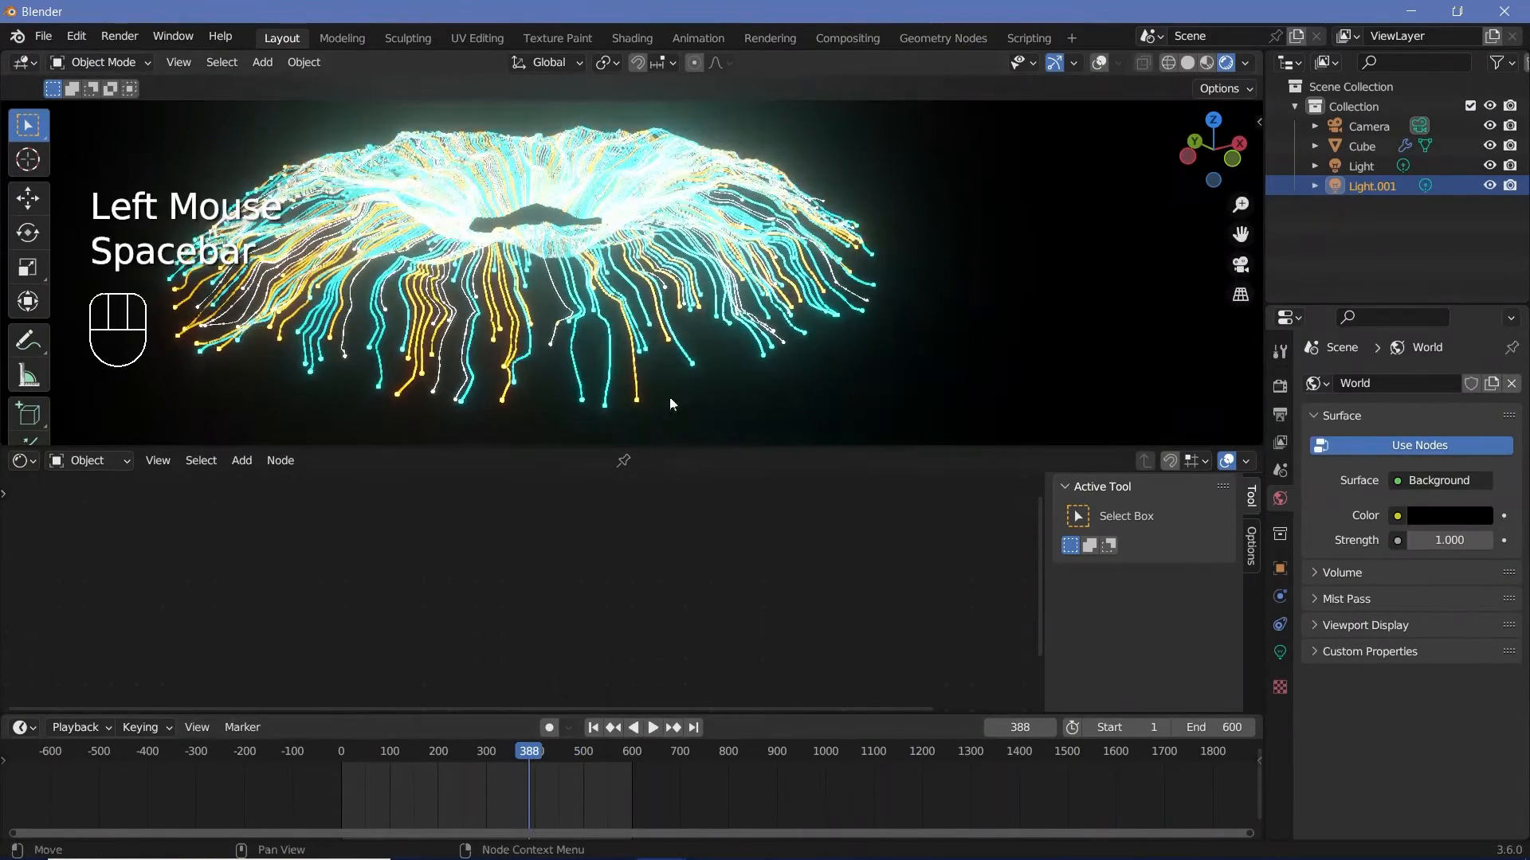
key("space")
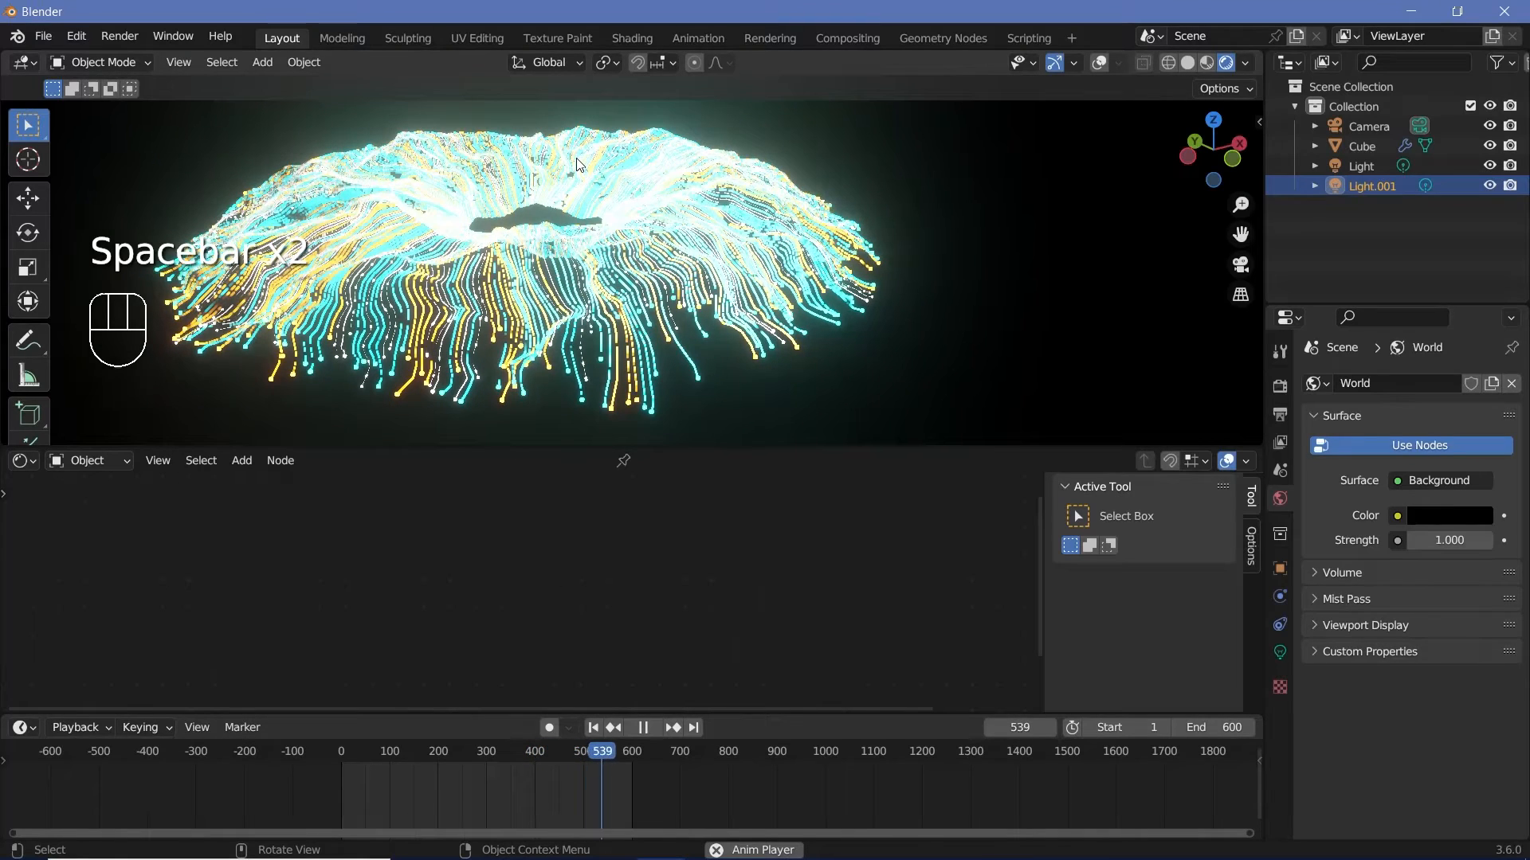
key("space")
middle_click_drag(269, 209, 270, 161)
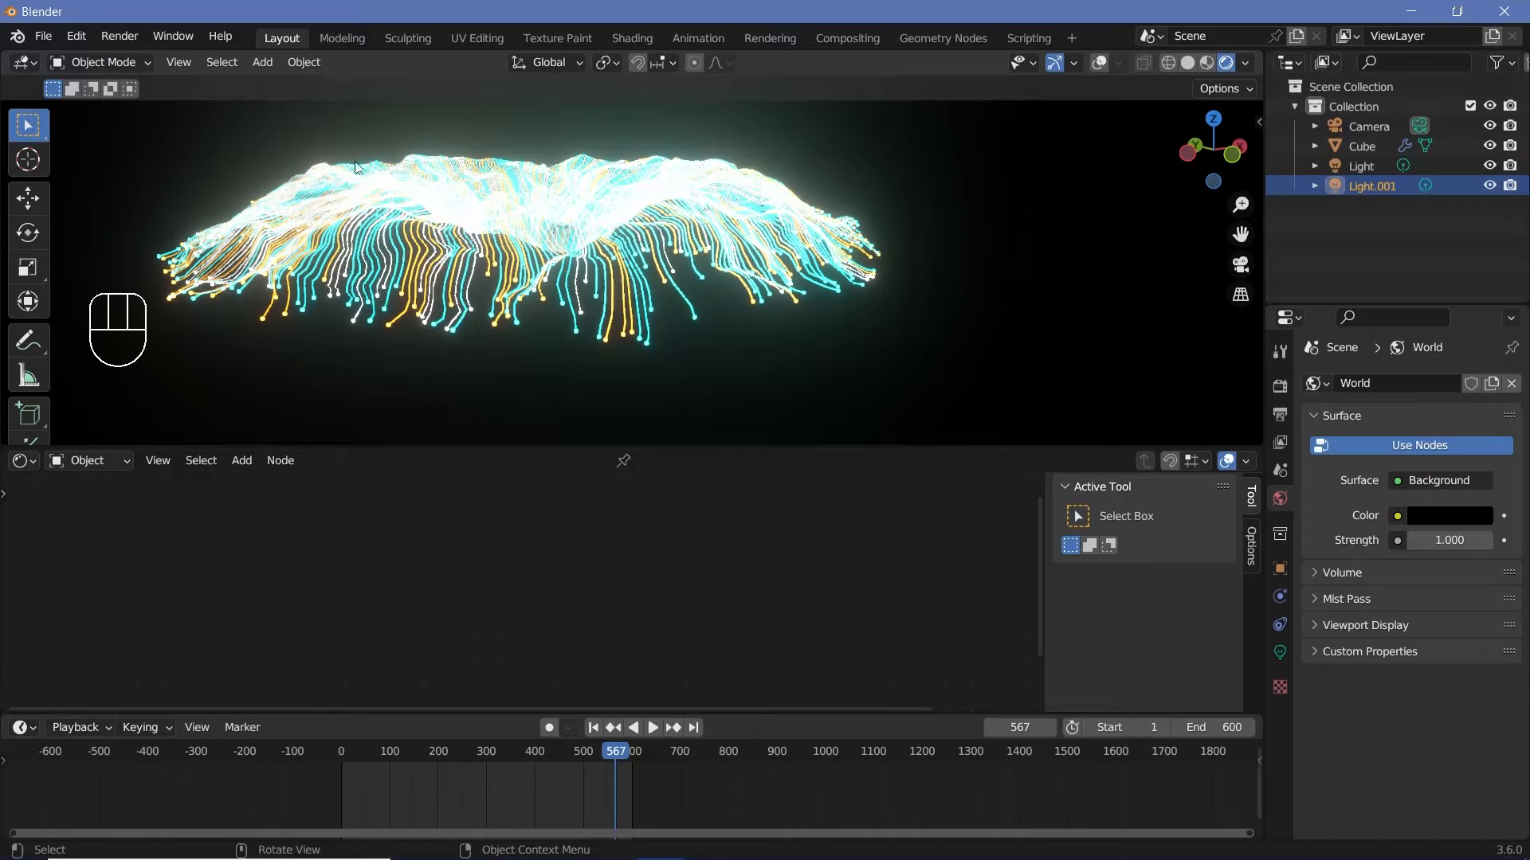
- Select the terrain object to show its geometry nodes and switch the viewport to Solid shading with X-Ray on
middle_click_drag(786, 212, 701, 348)
left_click(701, 348)
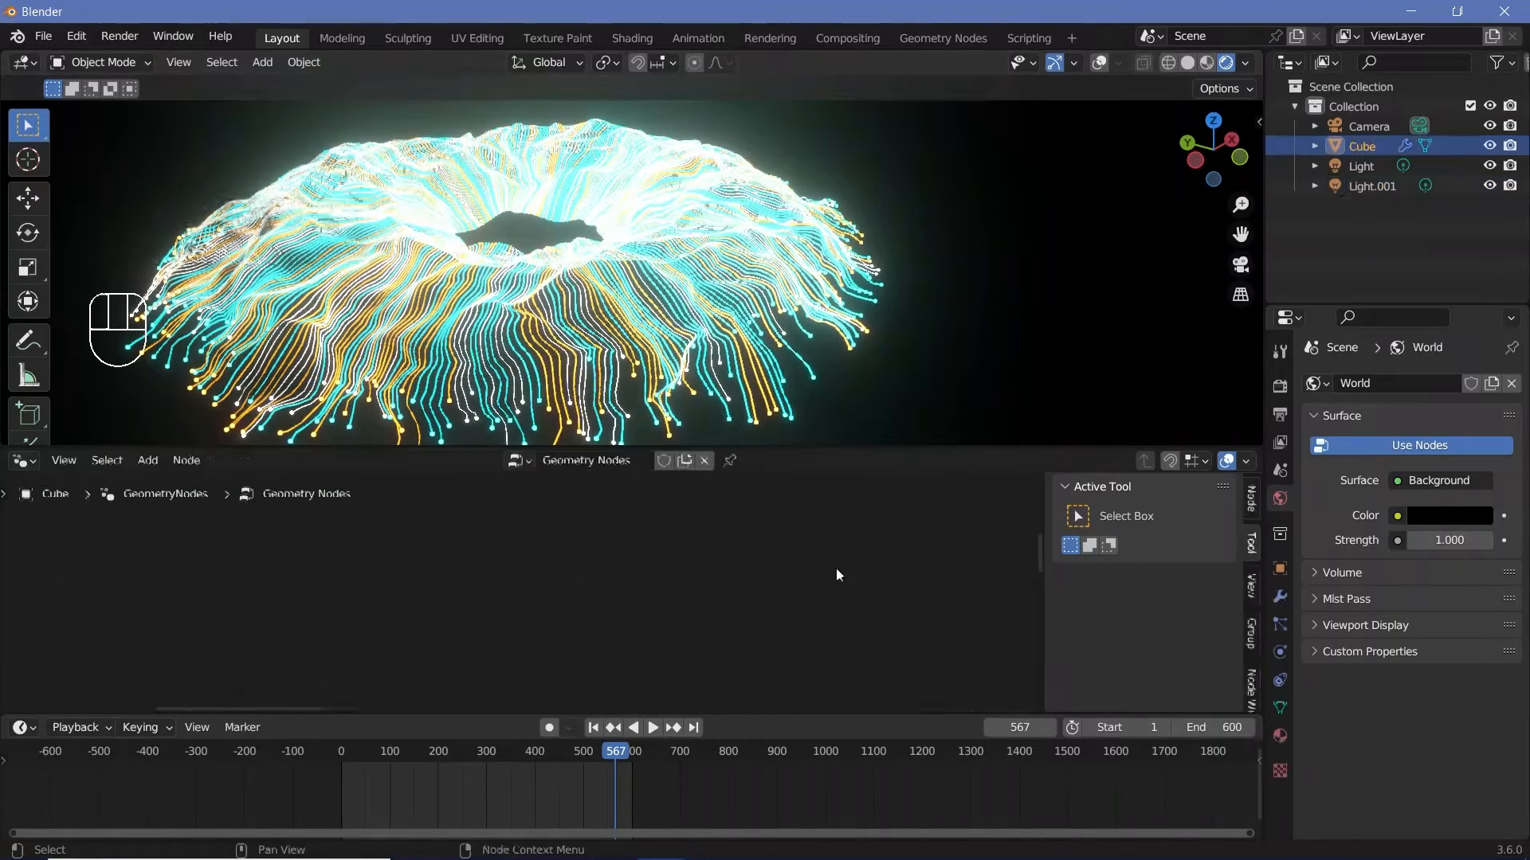
middle_click_drag(837, 574, 798, 703, "ctrl")
middle_click_drag(908, 632, 738, 694)
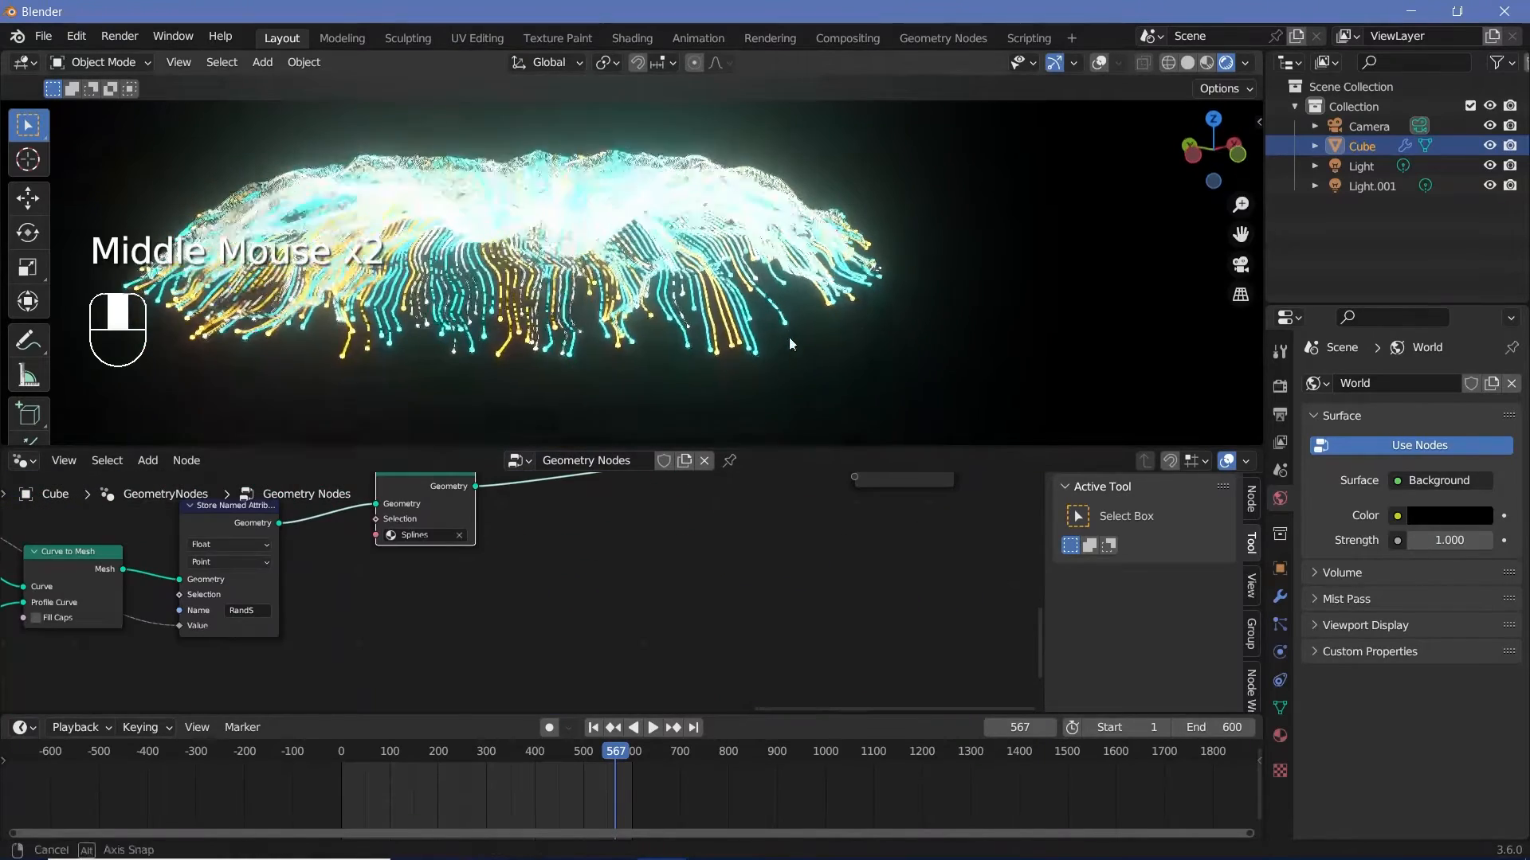
middle_click_drag(1059, 199, 1058, 166)
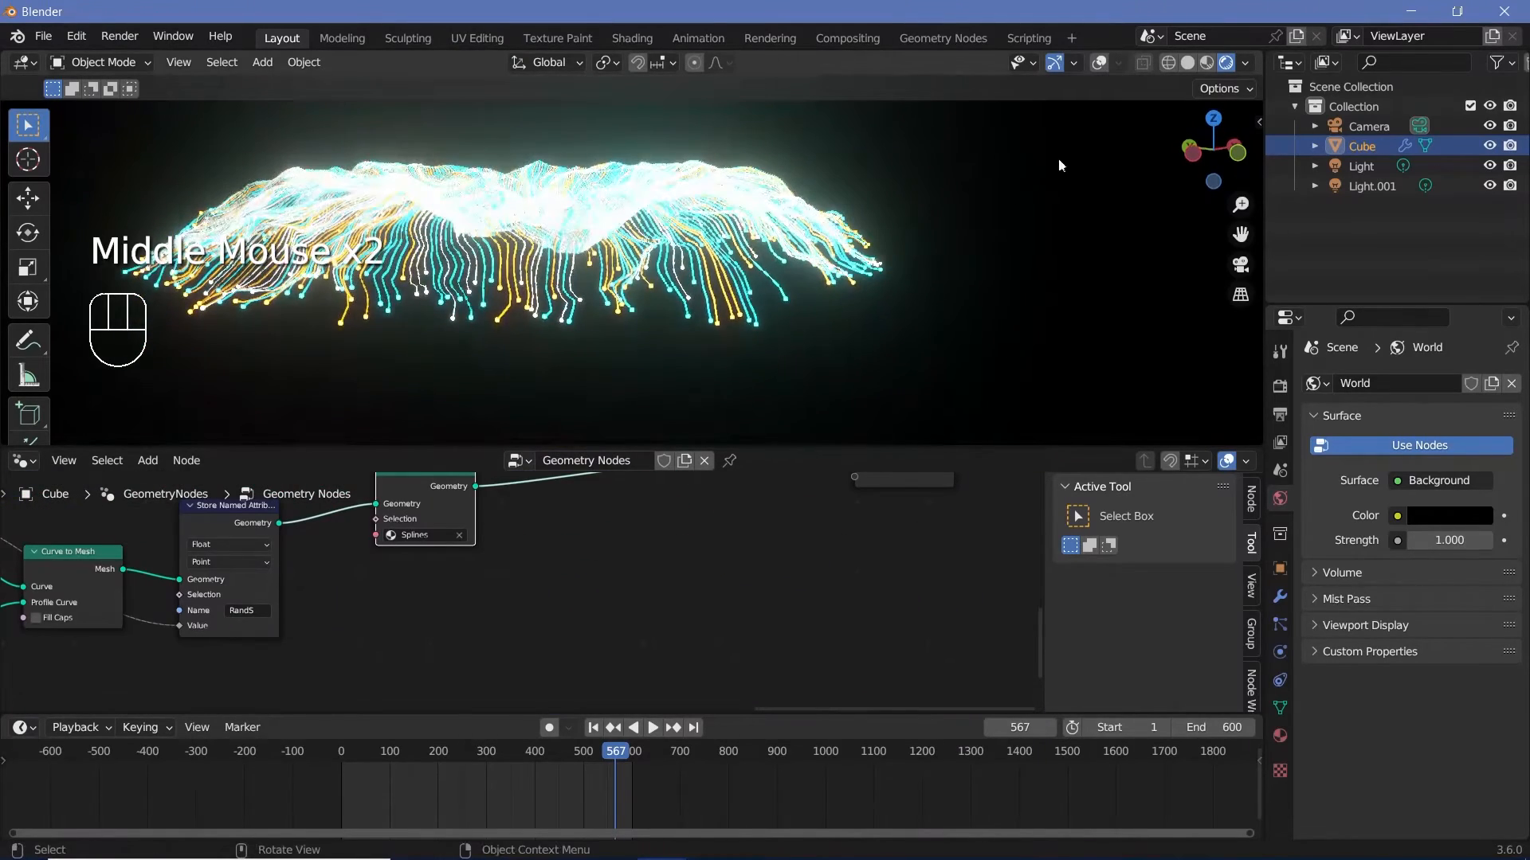
left_click(1190, 66)
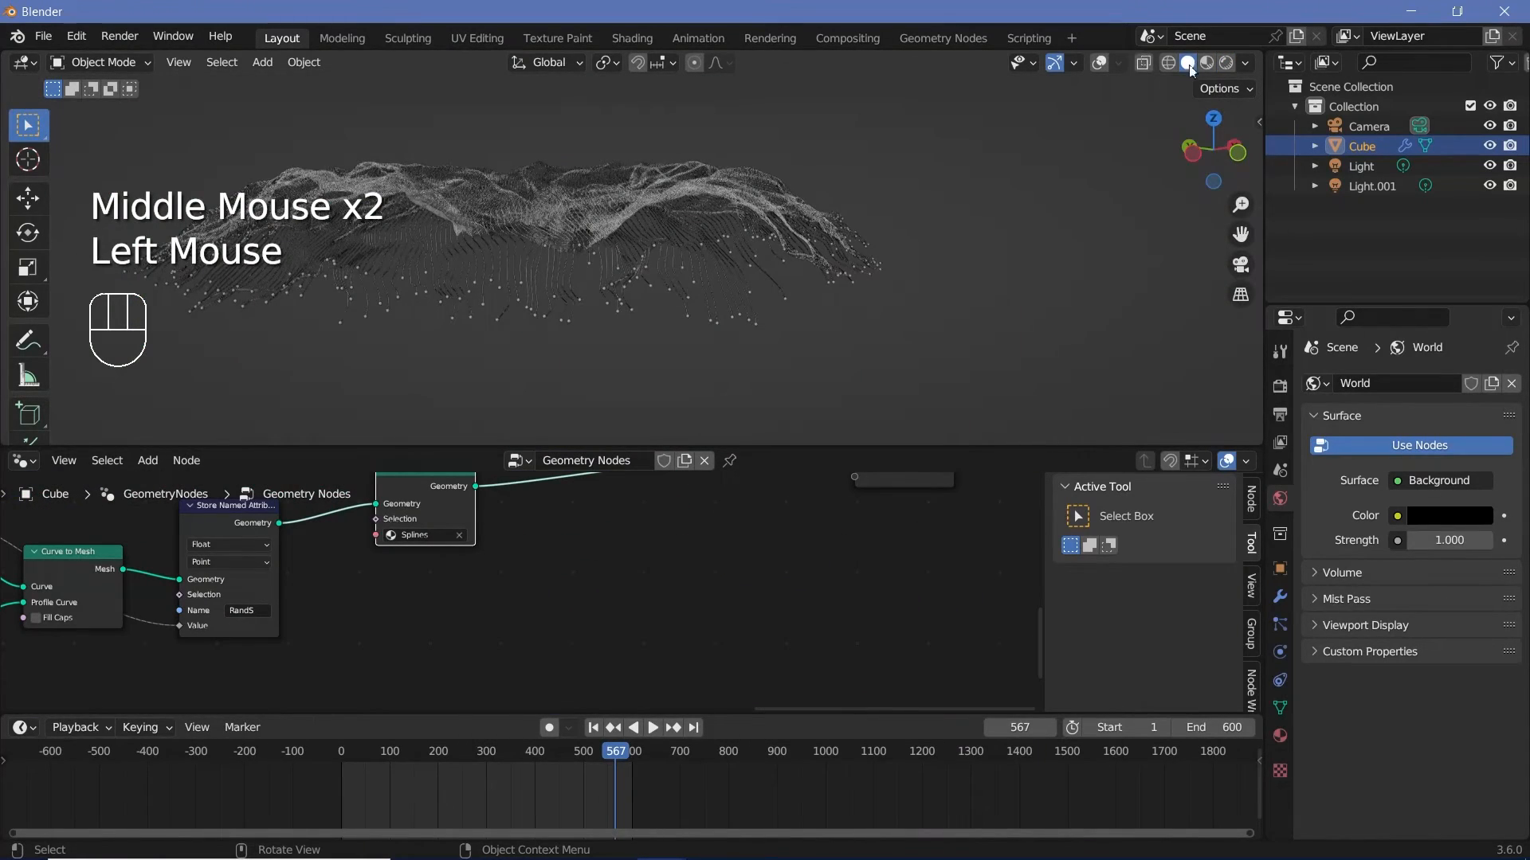
left_click(1146, 66)
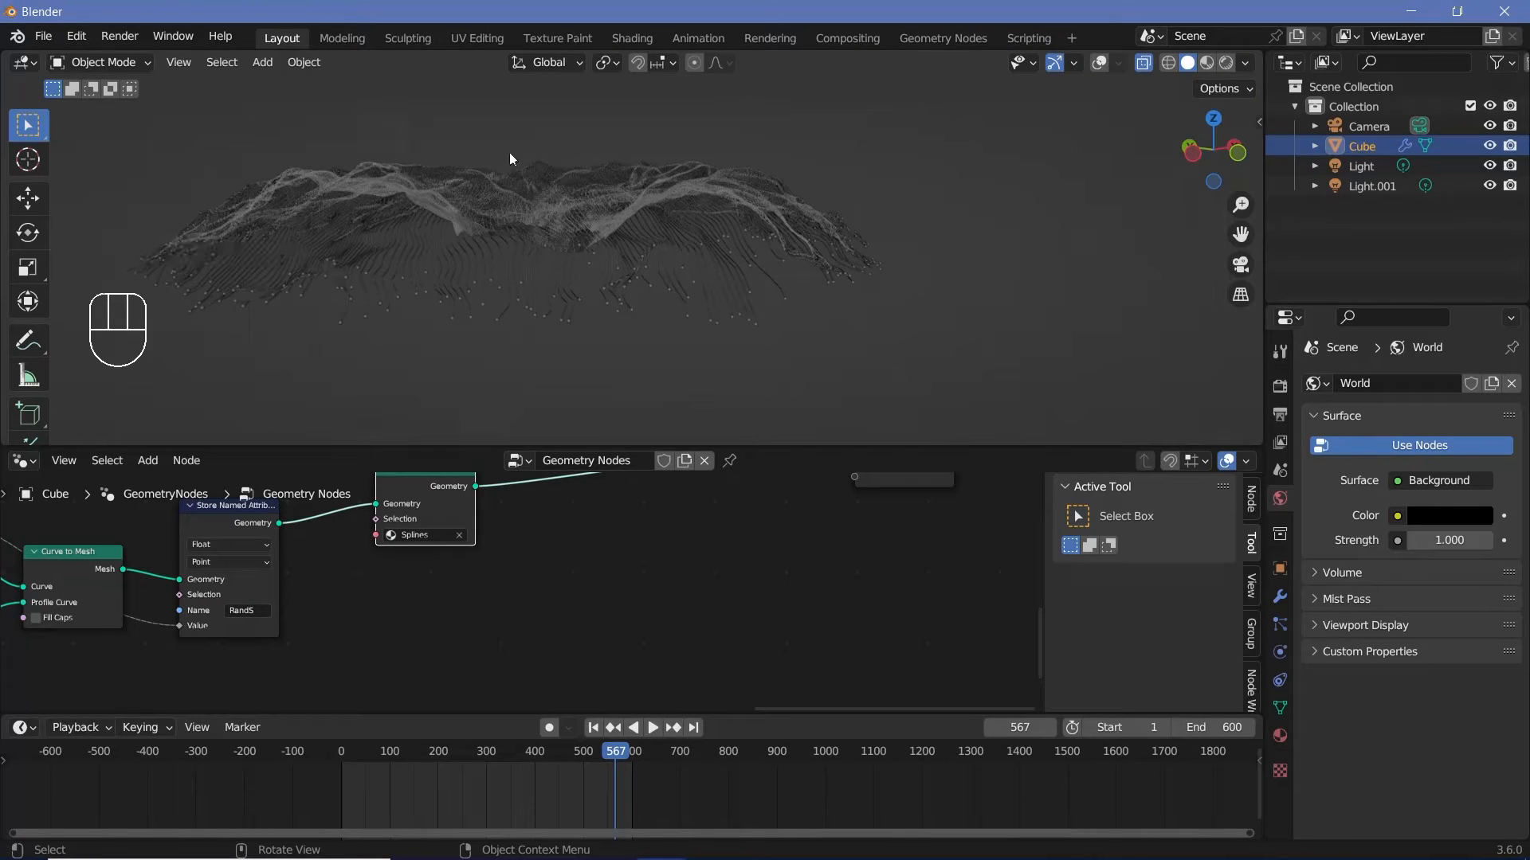
- Add an Ico Sphere node with 6 subdivisions and place it below the Splines branch of the node tree
middle_click_drag(700, 544, 683, 558)
key("shift+a")
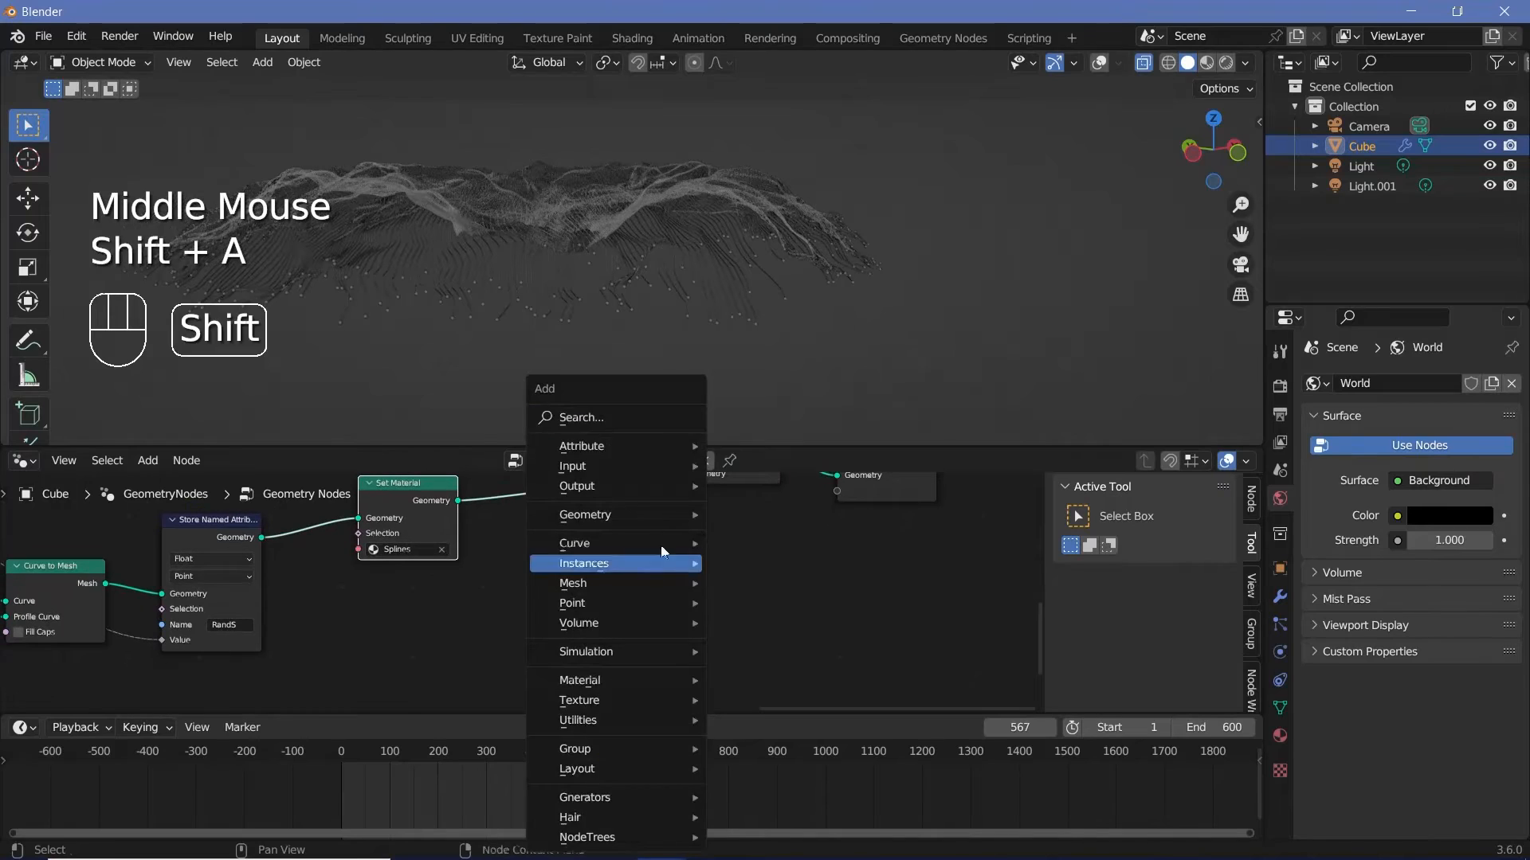
left_click(625, 413)
type("ico")
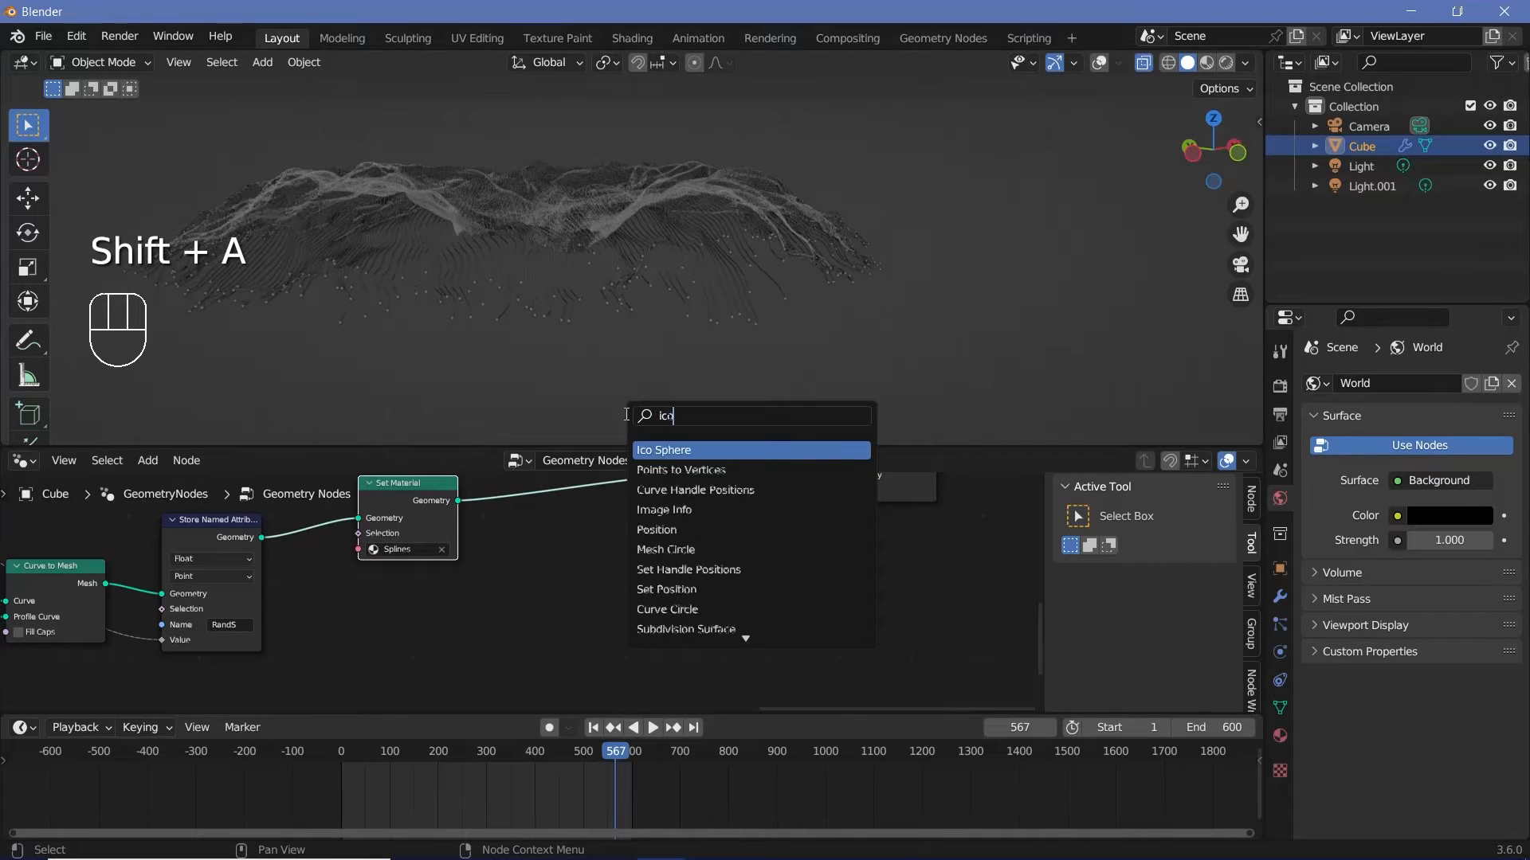
key("Return")
left_click(403, 669)
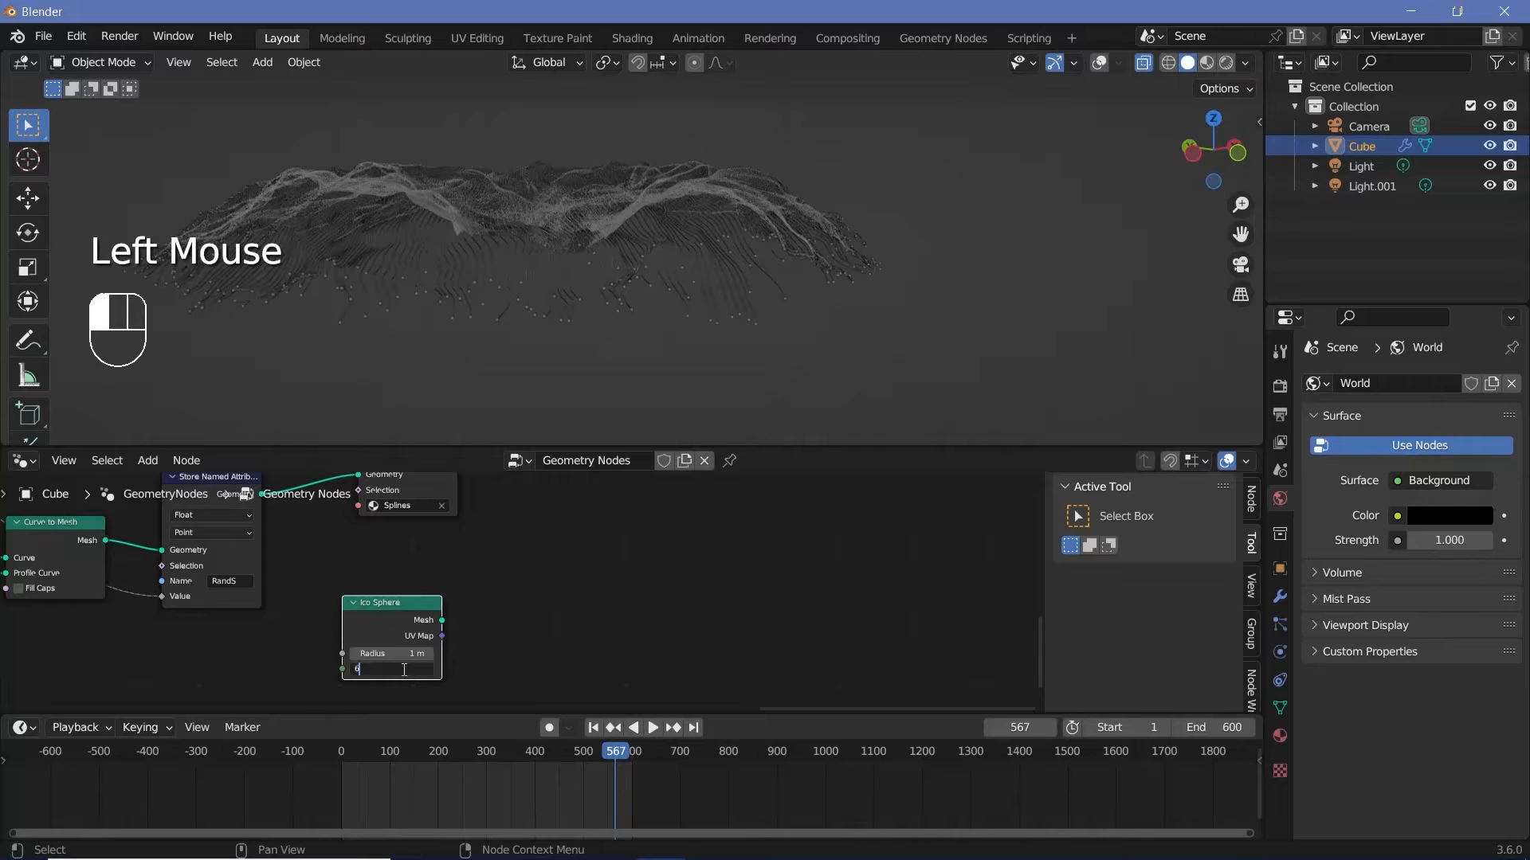
type("6")
key("Return")
left_click_drag(402, 599, 253, 648)
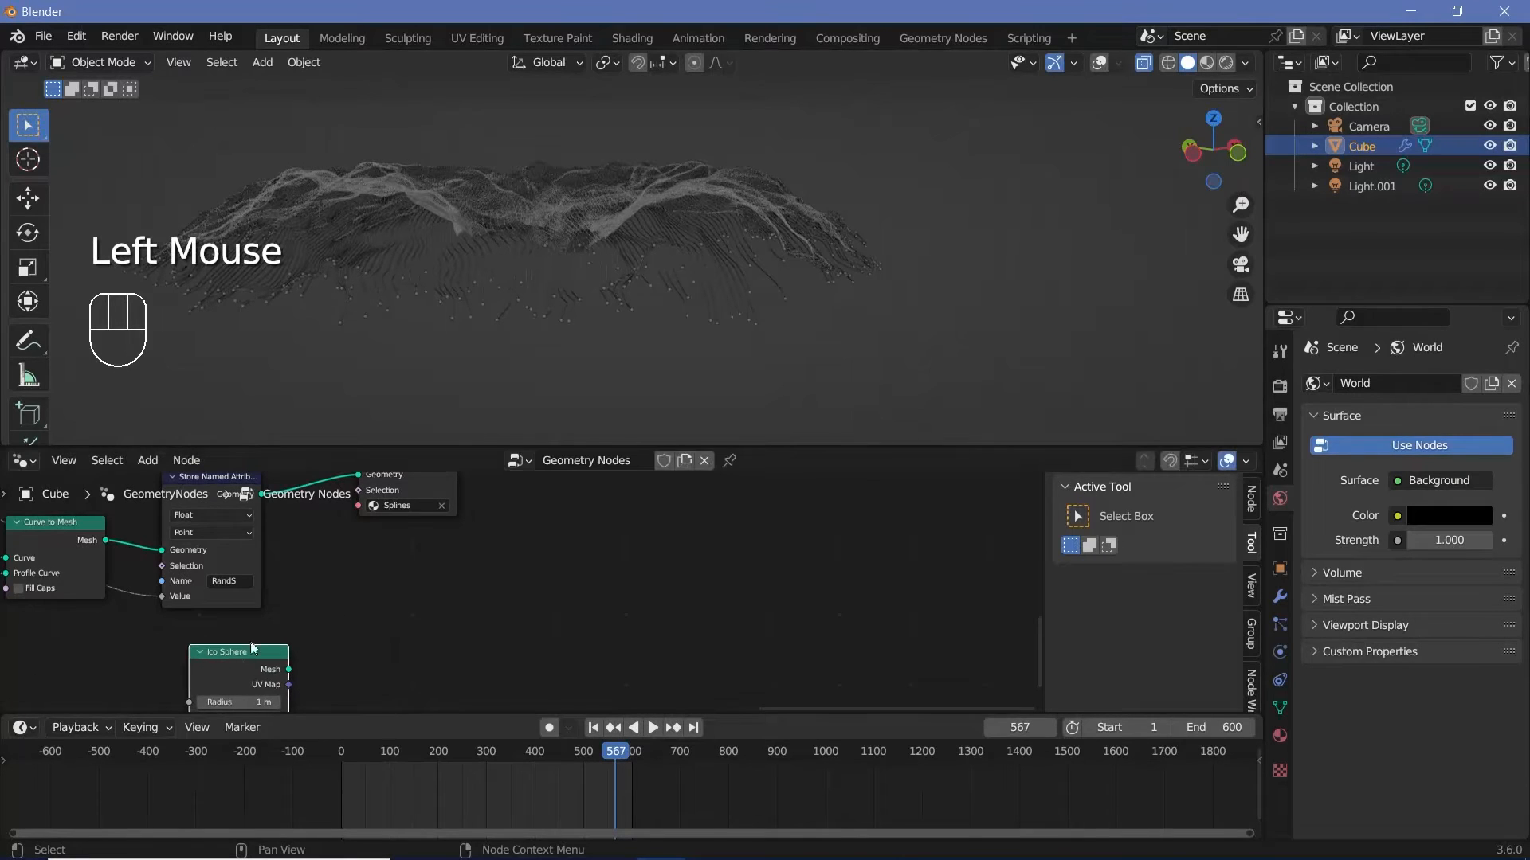
- Join the Ico Sphere's mesh into the terrain's output geometry and set its radius to 7 m
middle_click_drag(399, 633, 275, 578)
left_click_drag(265, 565, 661, 567)
mouse_move(616, 601)
middle_mouse_down()
mouse_move(700, 709)
mouse_move(617, 584)
middle_mouse_up()
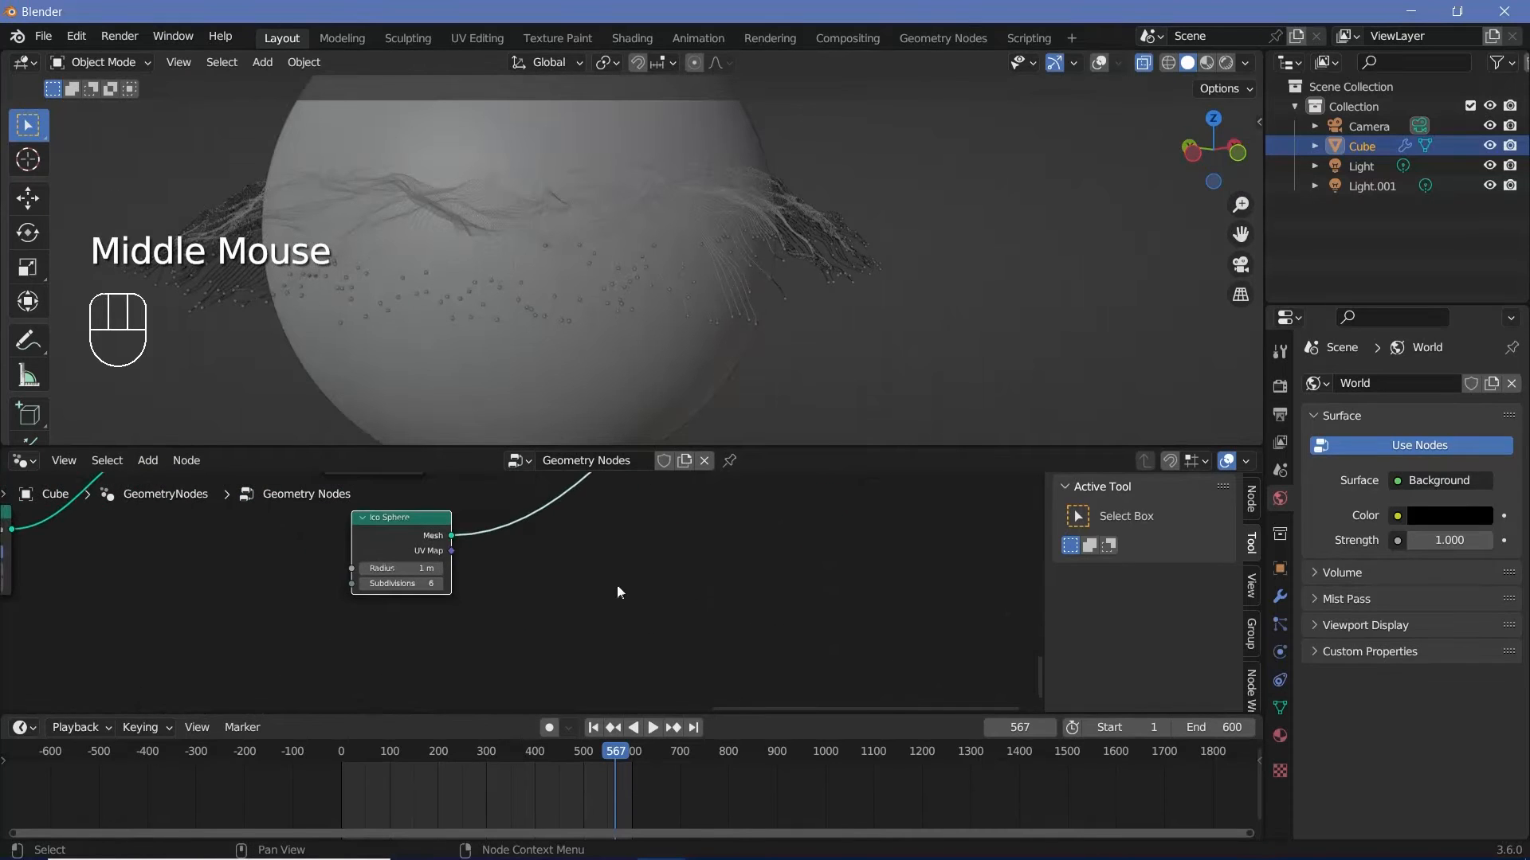
mouse_move(399, 563)
left_mouse_down()
mouse_move(446, 563)
mouse_move(396, 568)
left_mouse_up()
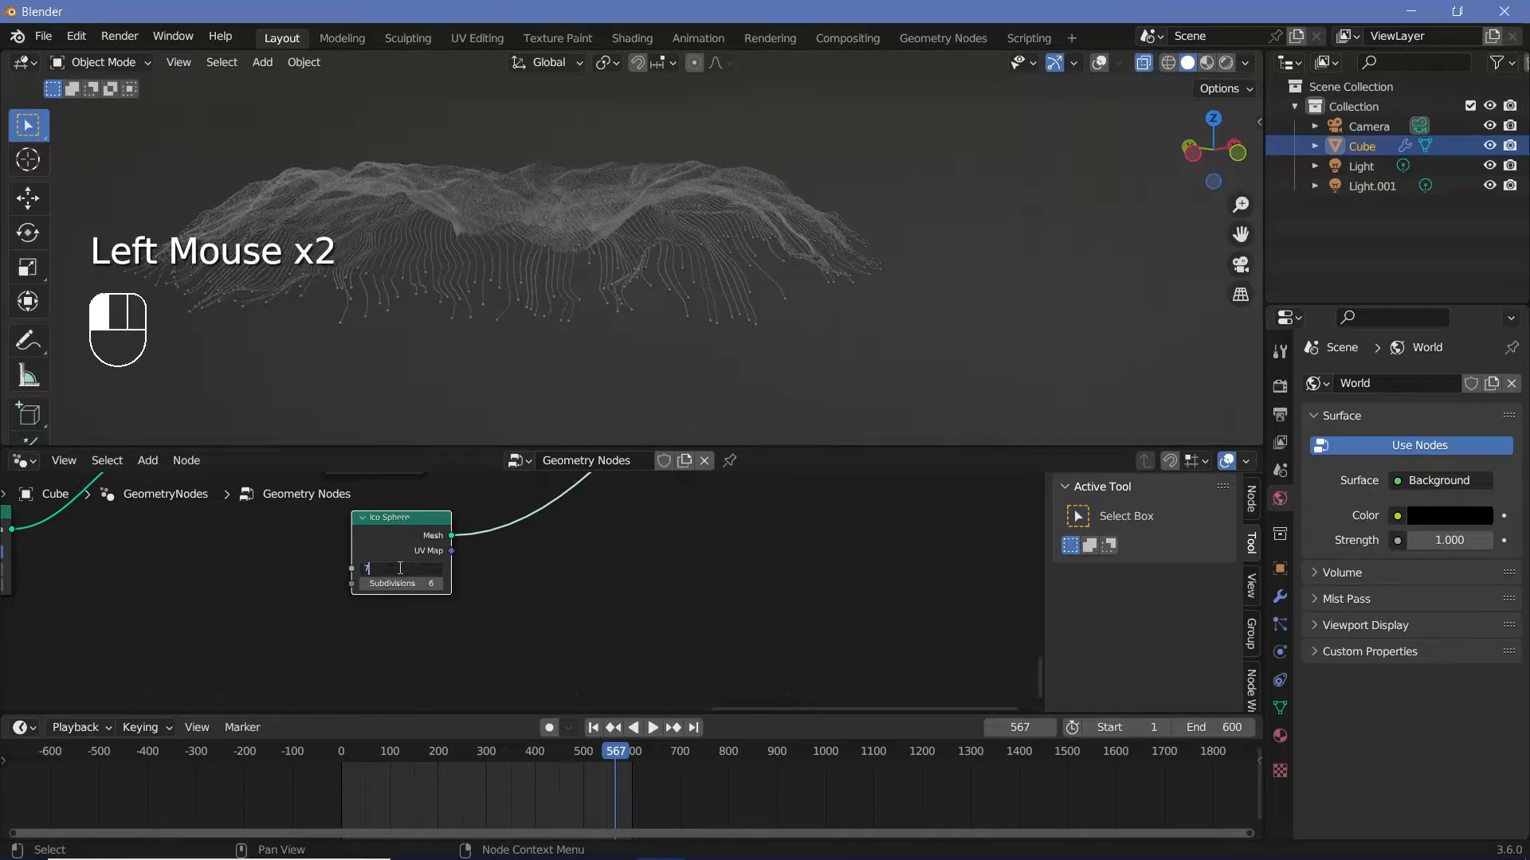
key("Return")
- Insert a Set Position node after the Ico Sphere and lower the sphere with a Z offset of -6.6 m
middle_click_drag(685, 318, 614, 104, "ctrl")
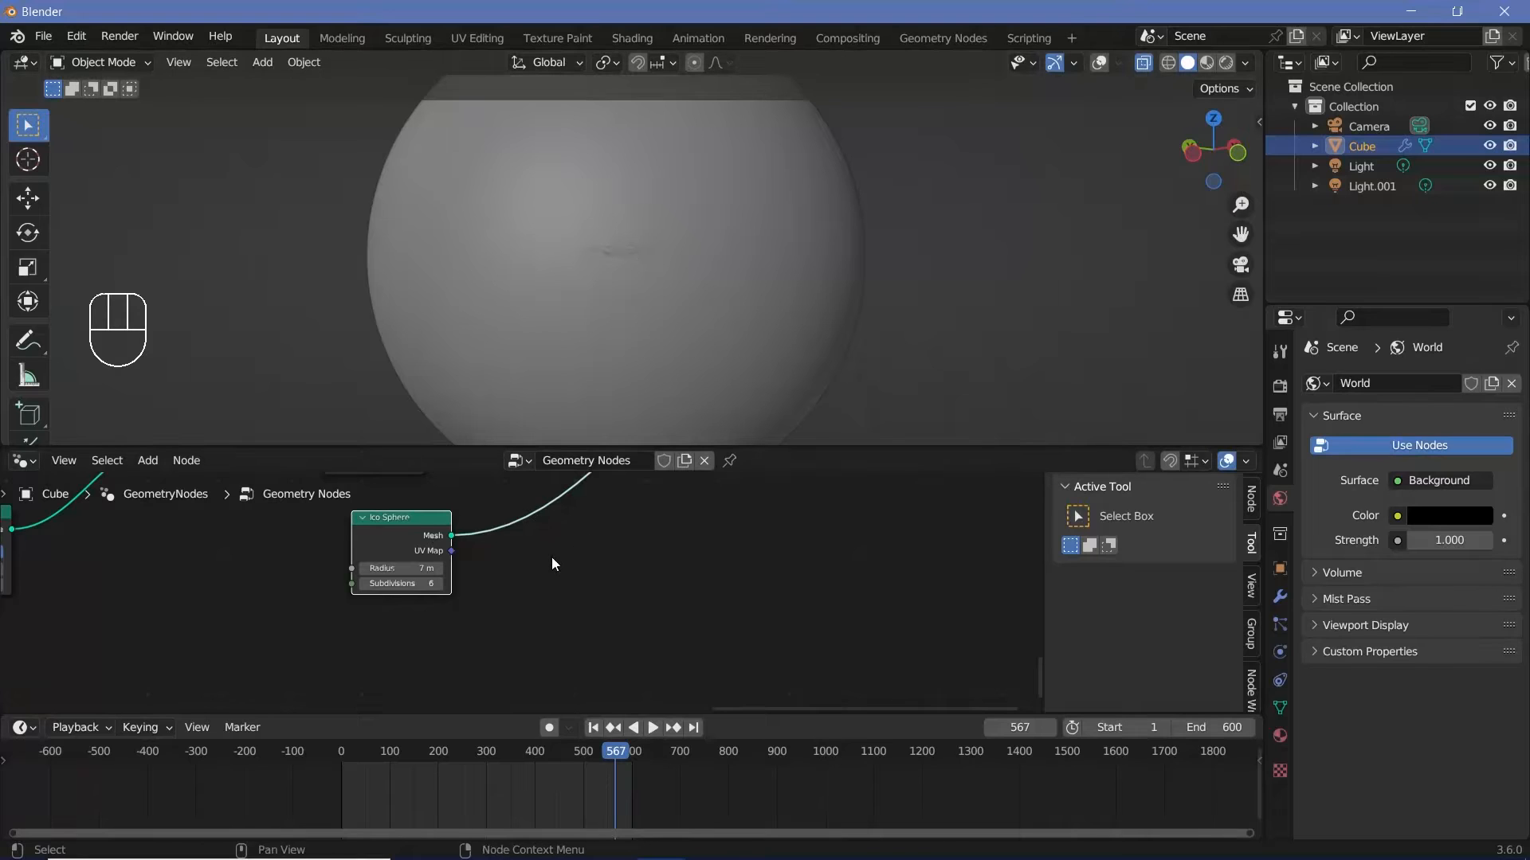
middle_click_drag(556, 564, 551, 490, "ctrl")
key("shift+a")
left_click(523, 416)
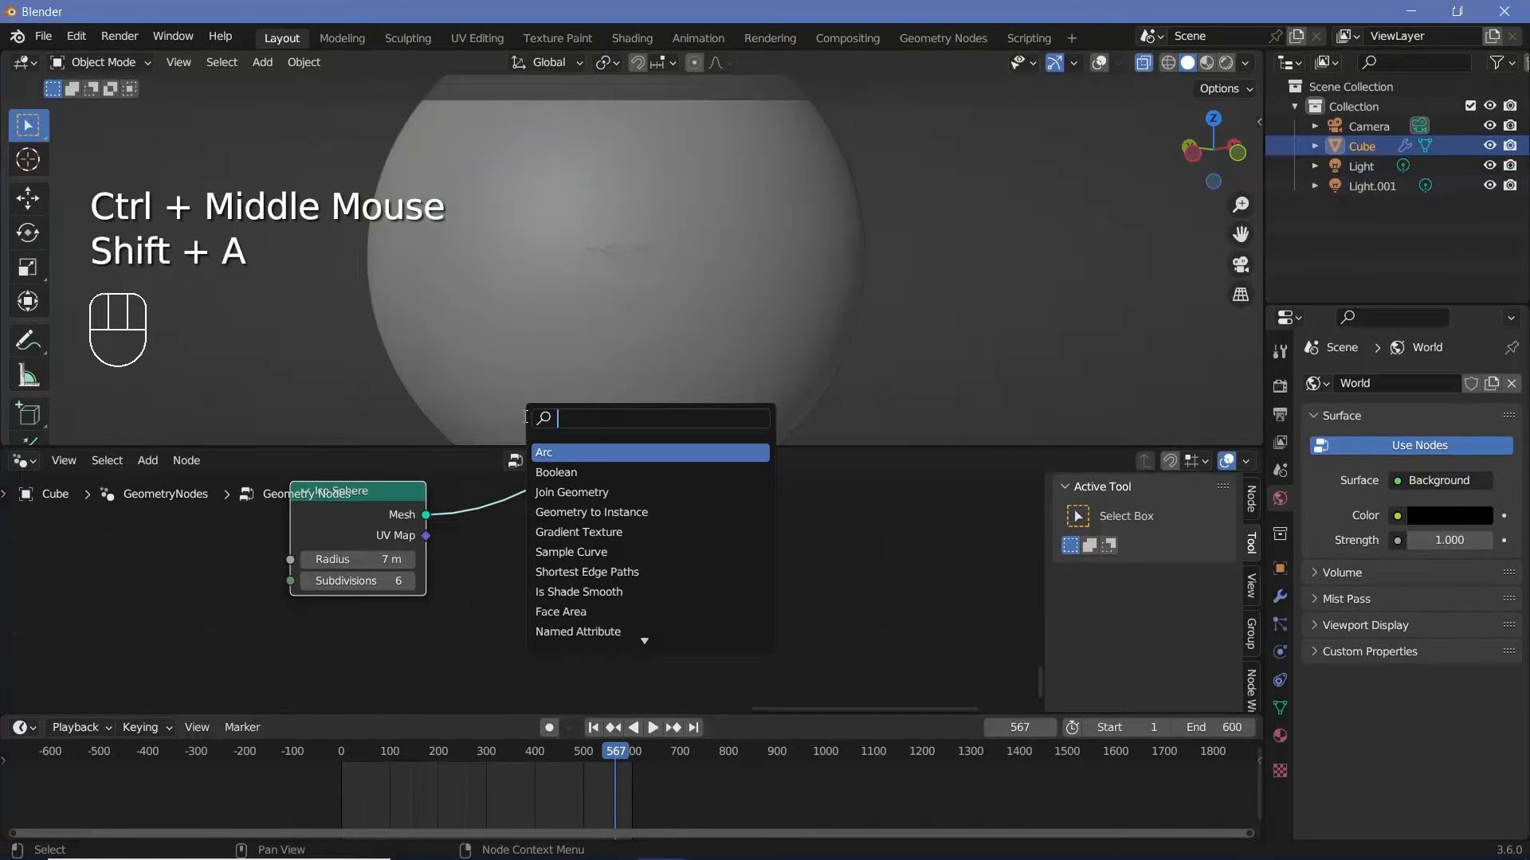
type("set pos")
key("Return")
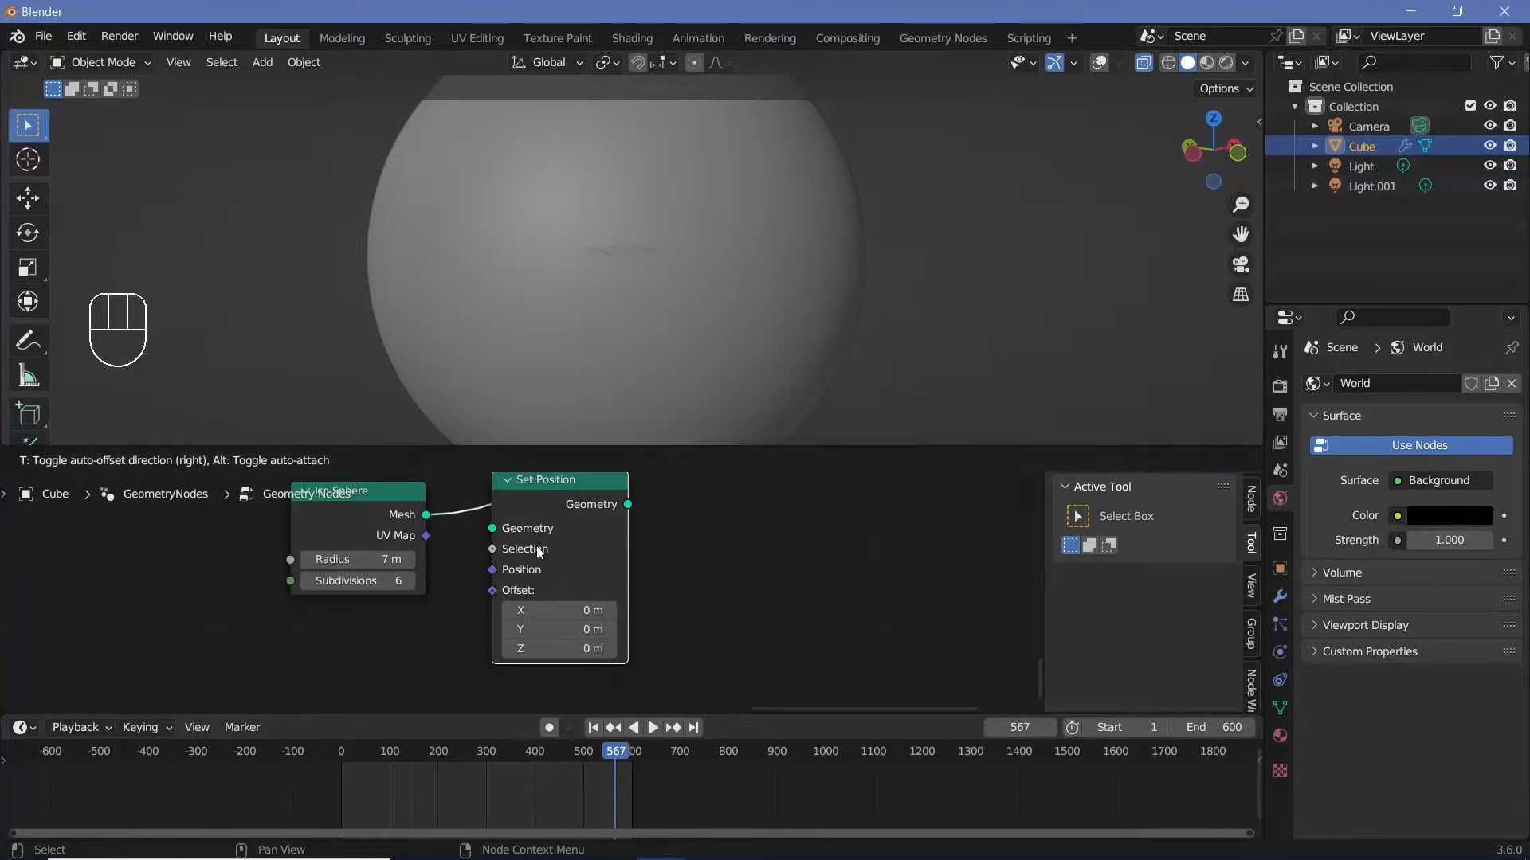
left_click(548, 548)
left_click_drag(571, 648, 538, 648)
middle_click_drag(664, 235, 153, 195, "ctrl")
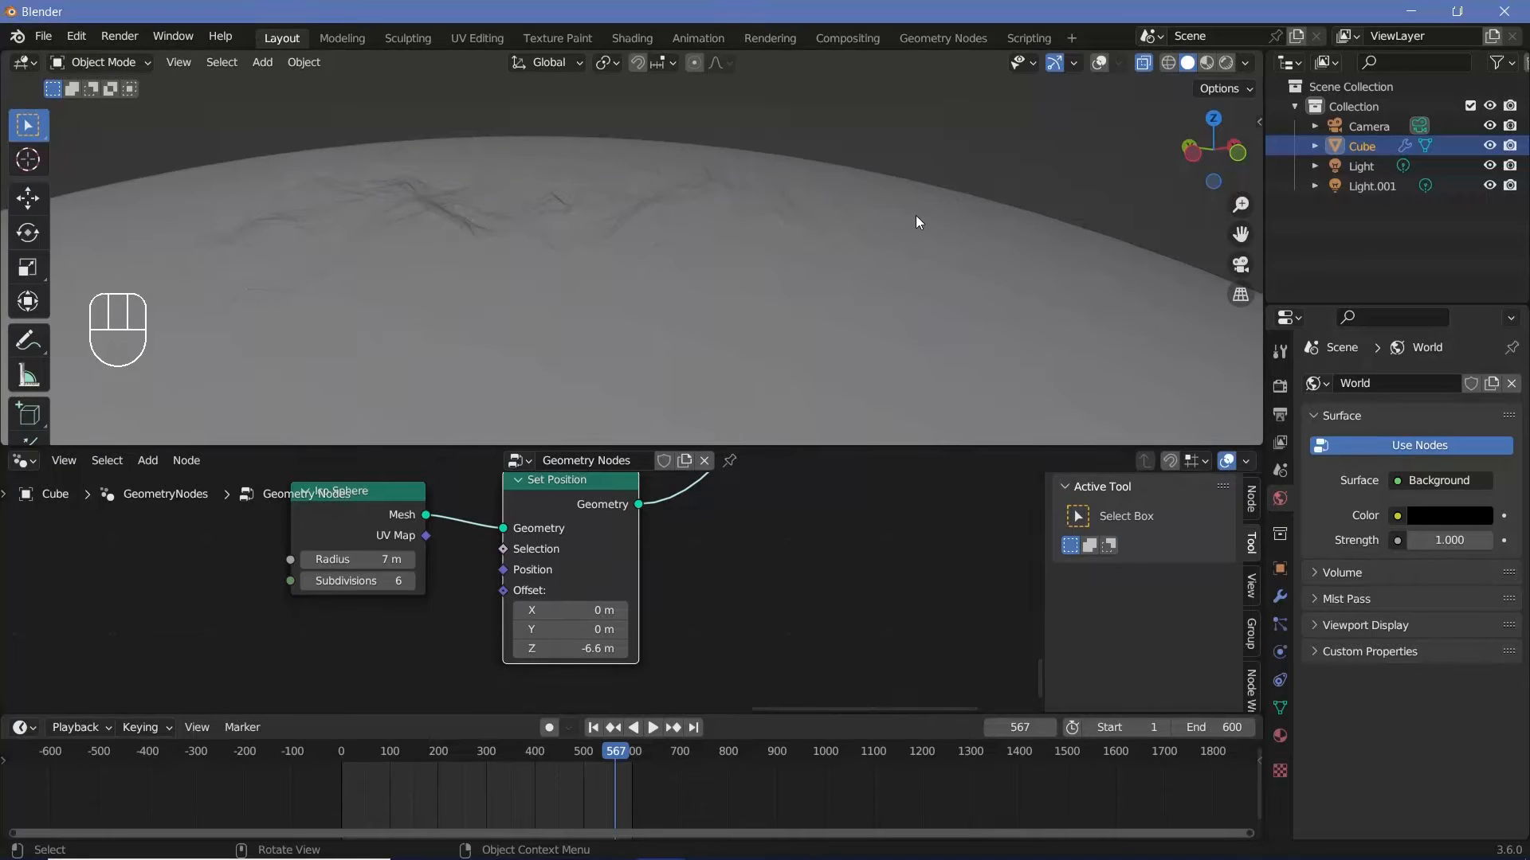
- Set the Ico Sphere's radius to 6 m and the Set Position node's Z offset to -5.55 m
middle_click_drag(344, 561, 455, 562)
left_click(455, 561)
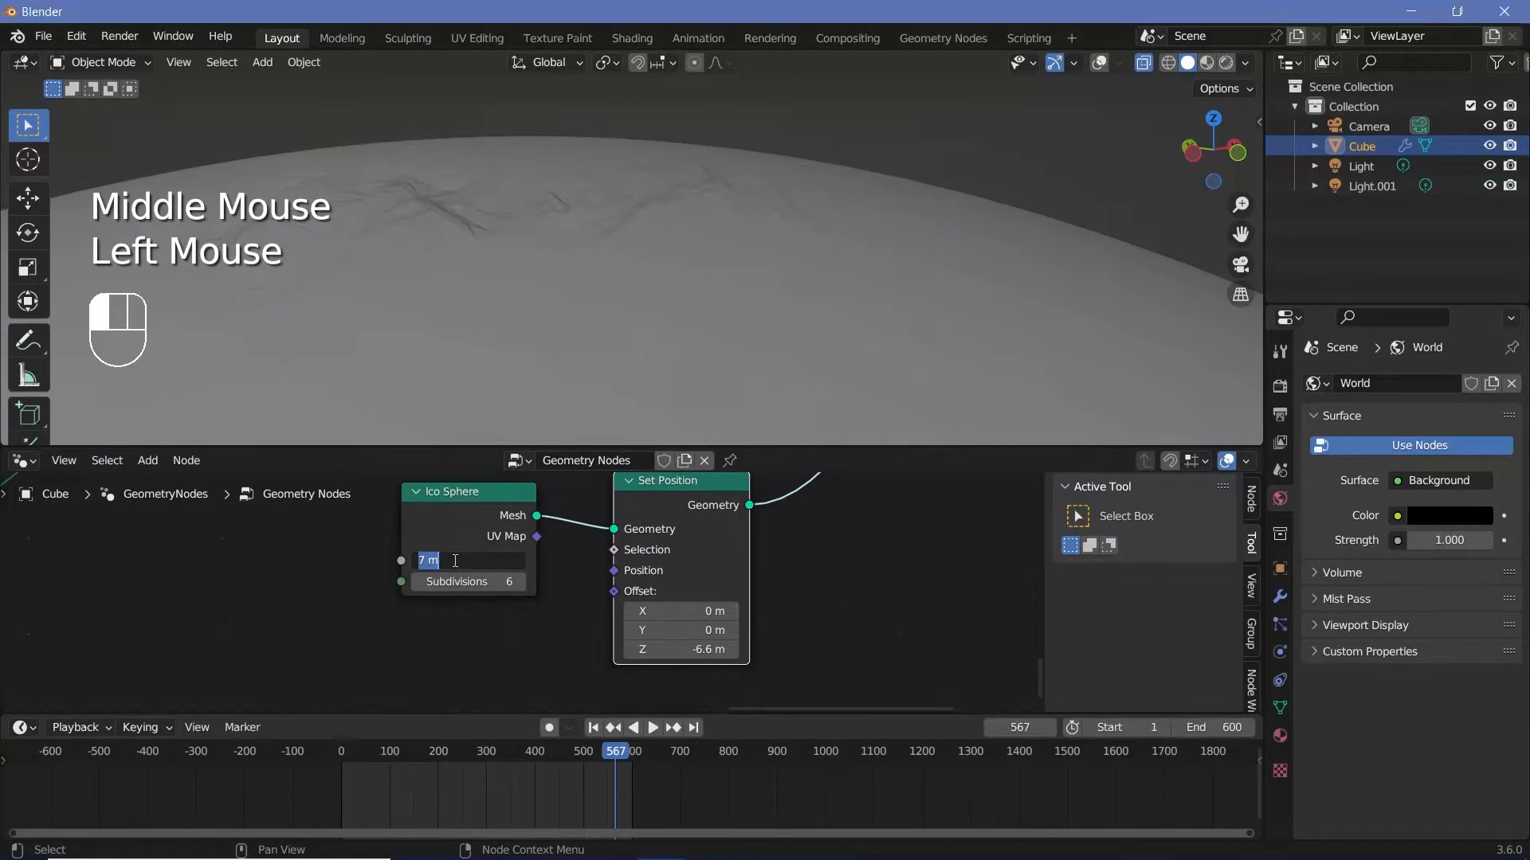
key("Return")
mouse_move(693, 649)
left_mouse_down()
mouse_move(665, 649)
mouse_move(713, 649)
left_mouse_up()
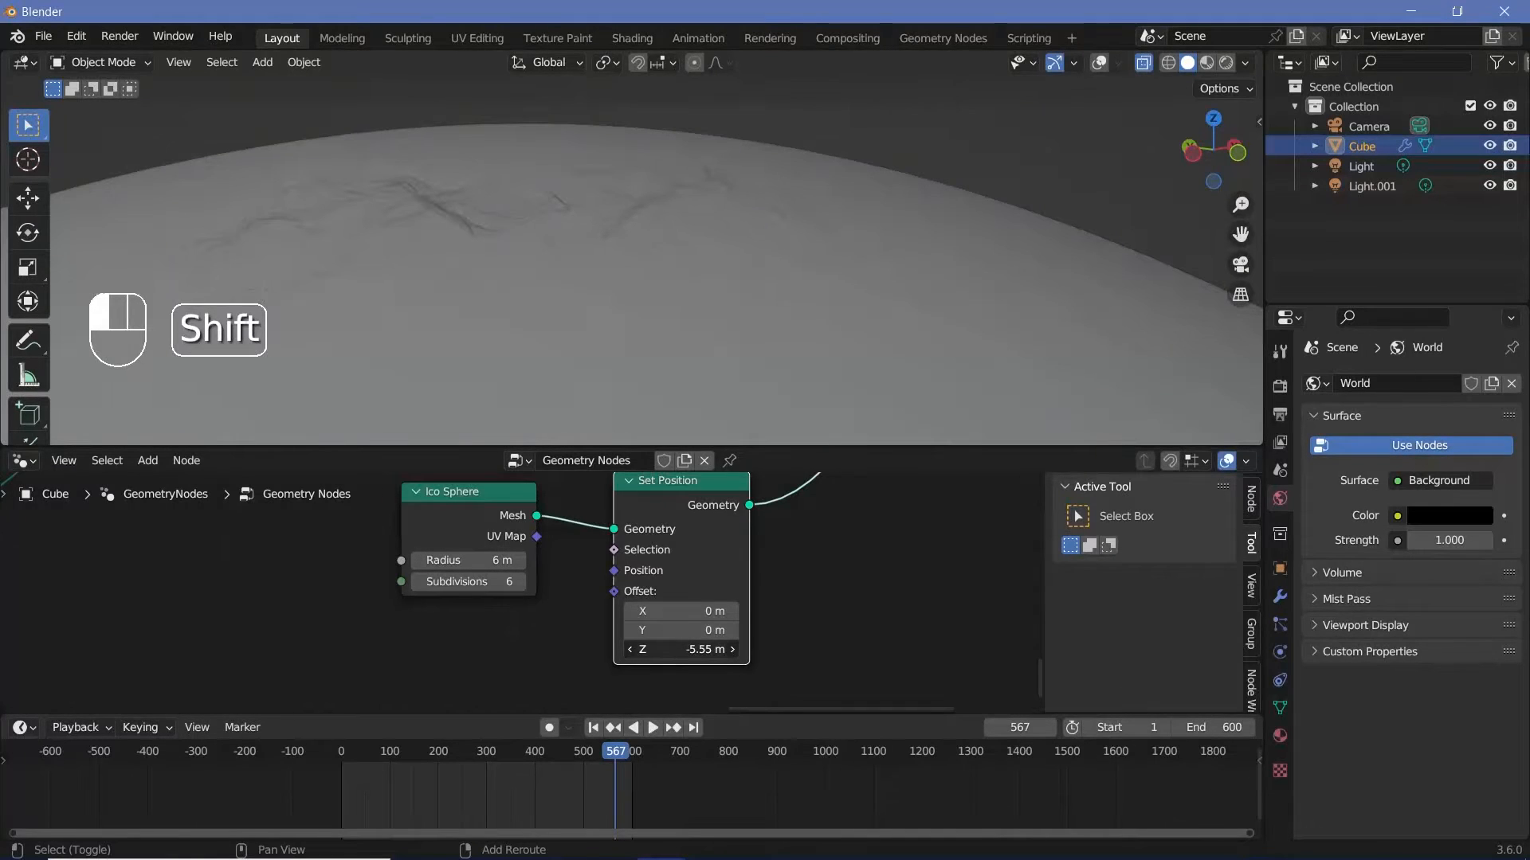
- Switch to the front view and rearrange the Ico Sphere and Set Position nodes with more room between them
key("KP_1")
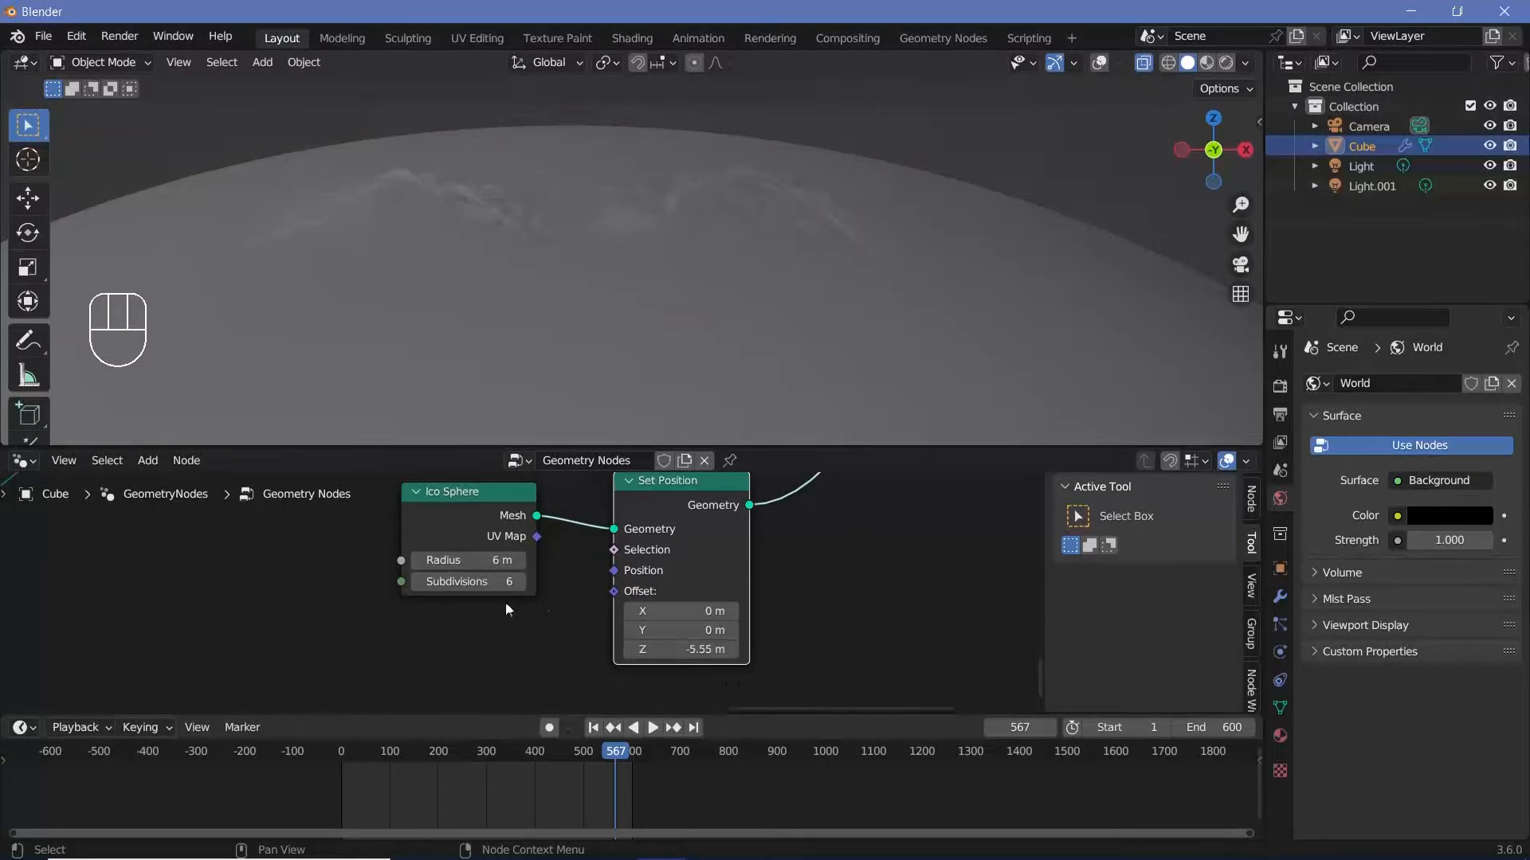
left_click_drag(456, 510, 314, 515)
left_click_drag(649, 546, 553, 569)
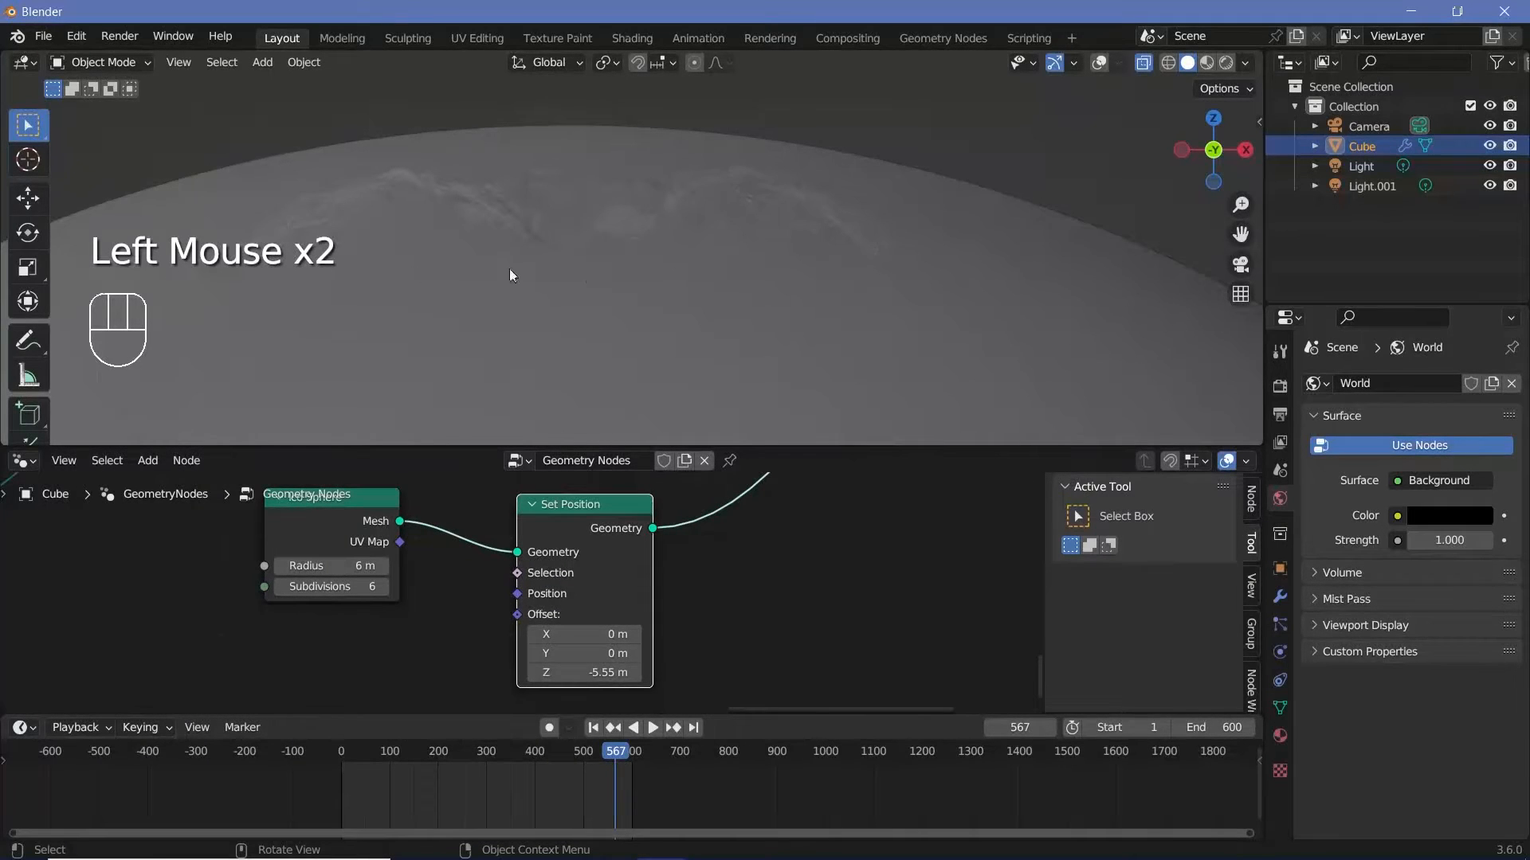
- Insert a Delete Geometry node on the link after the sphere's Set Position node and position it with some room
middle_click_drag(817, 567, 690, 565)
key("shift+a")
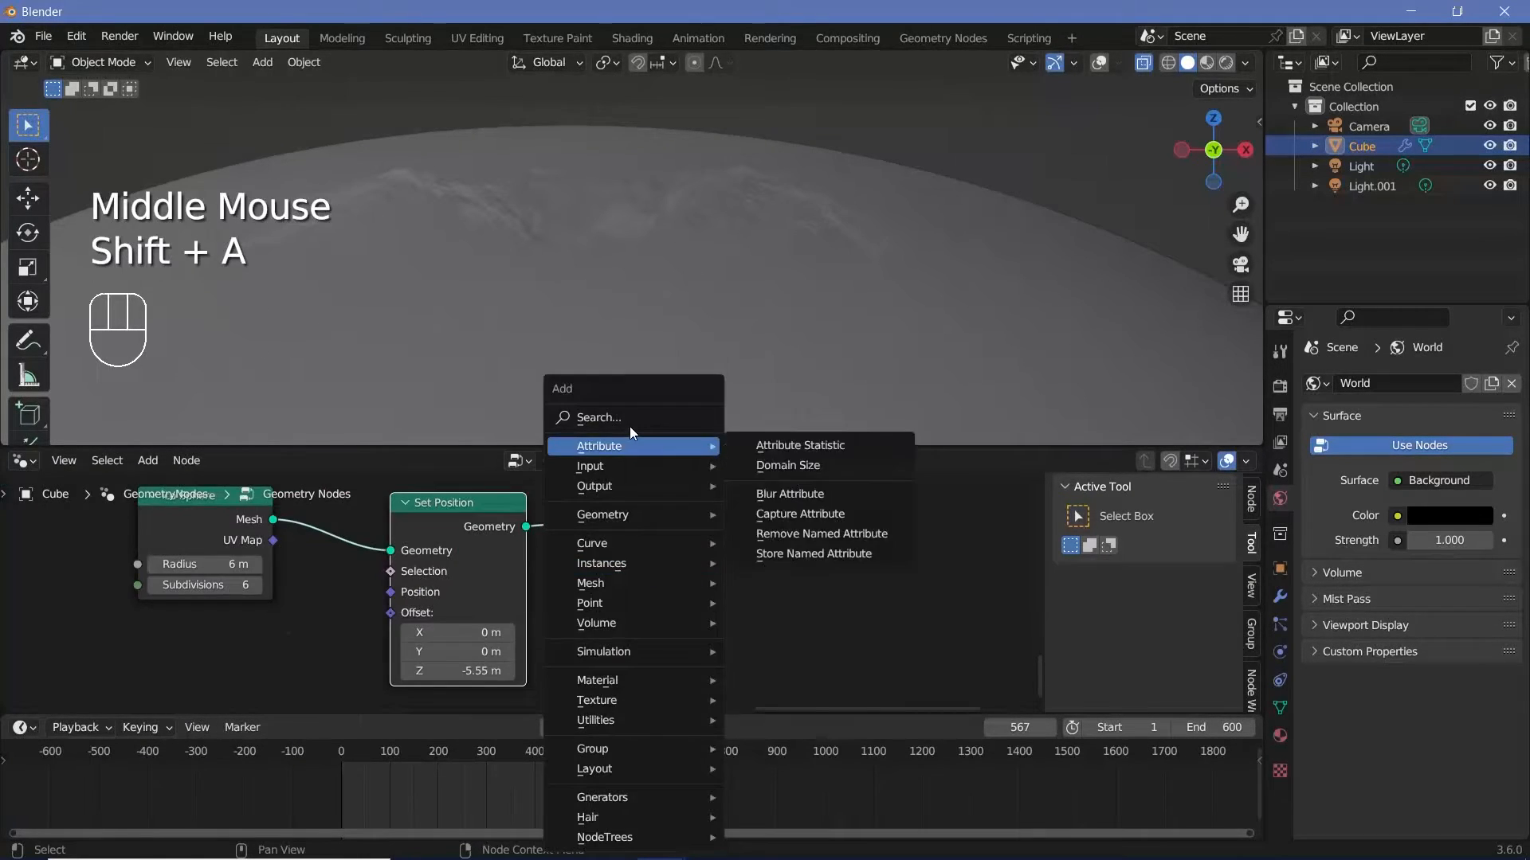
left_click(633, 416)
type("delete")
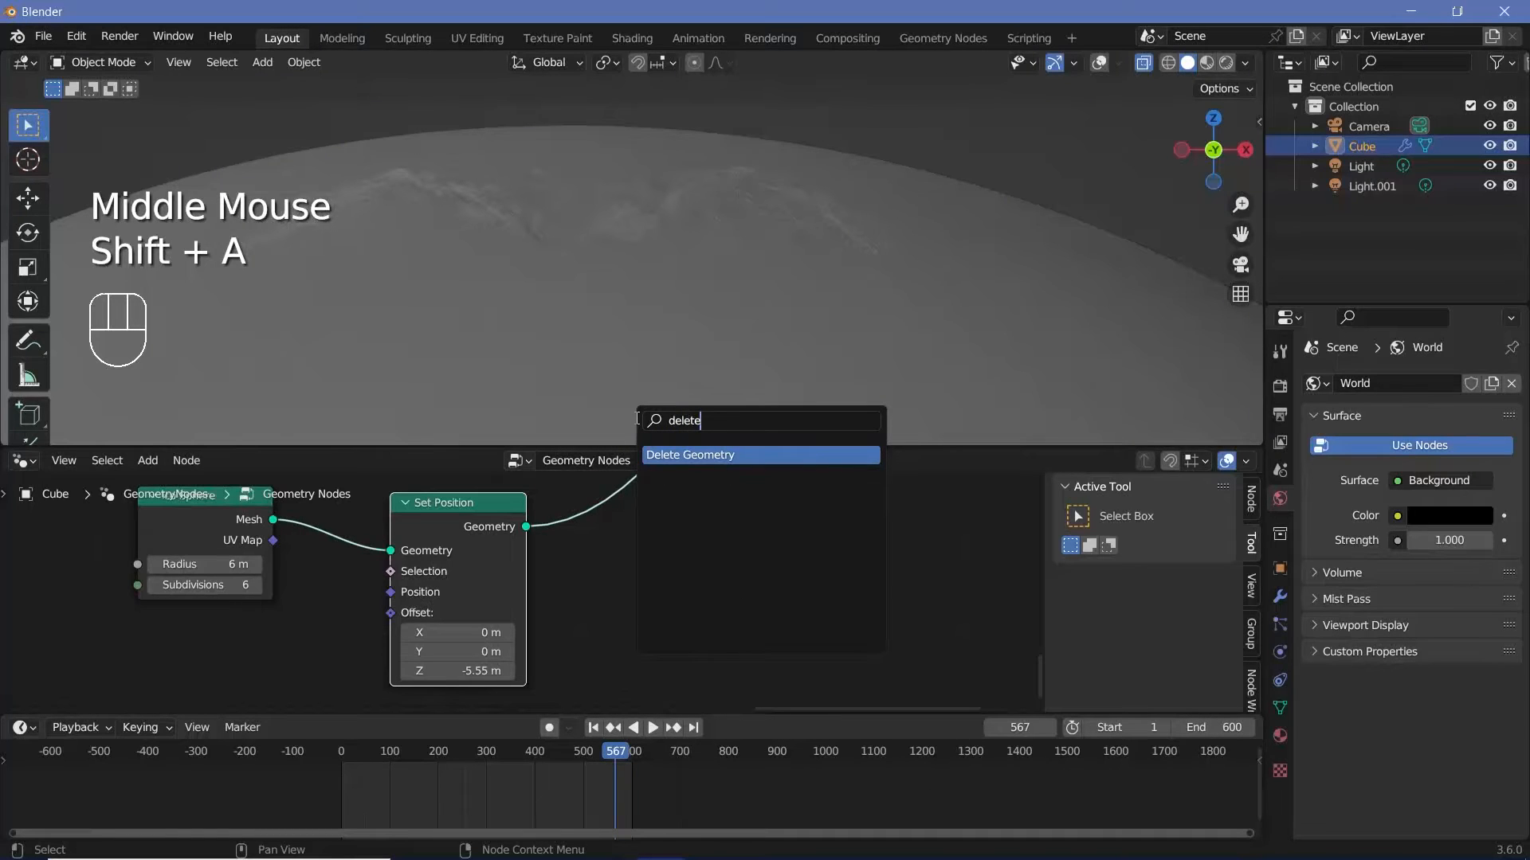
left_click(675, 455)
left_click(656, 495)
middle_click_drag(717, 674, 720, 625)
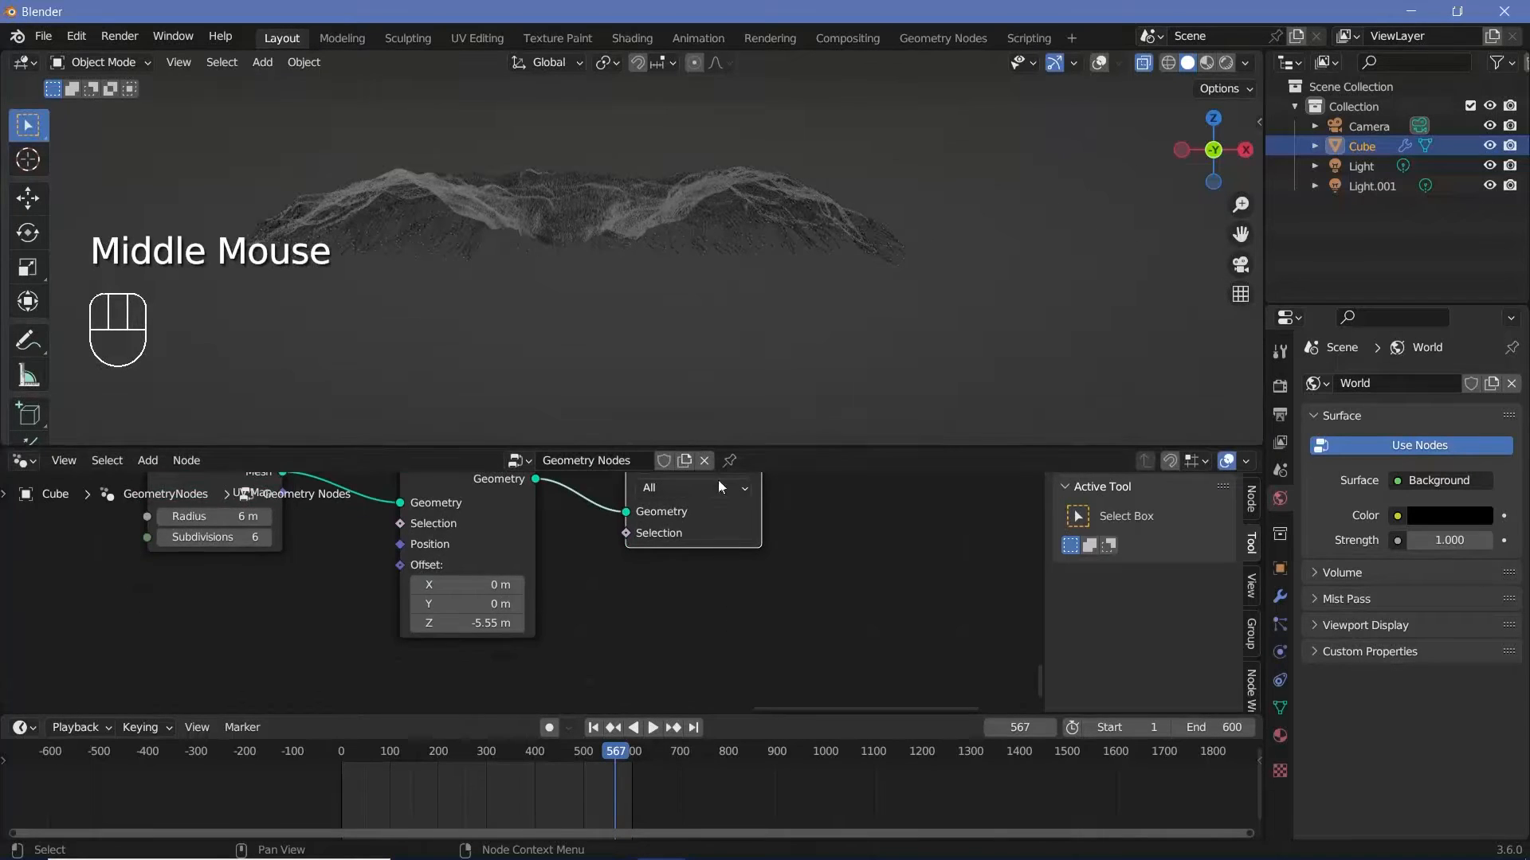
middle_click_drag(719, 480, 733, 574)
left_click_drag(704, 533, 796, 628)
- Add a Position input node below the Ico Sphere's Set Position node
middle_click_drag(541, 536, 548, 371)
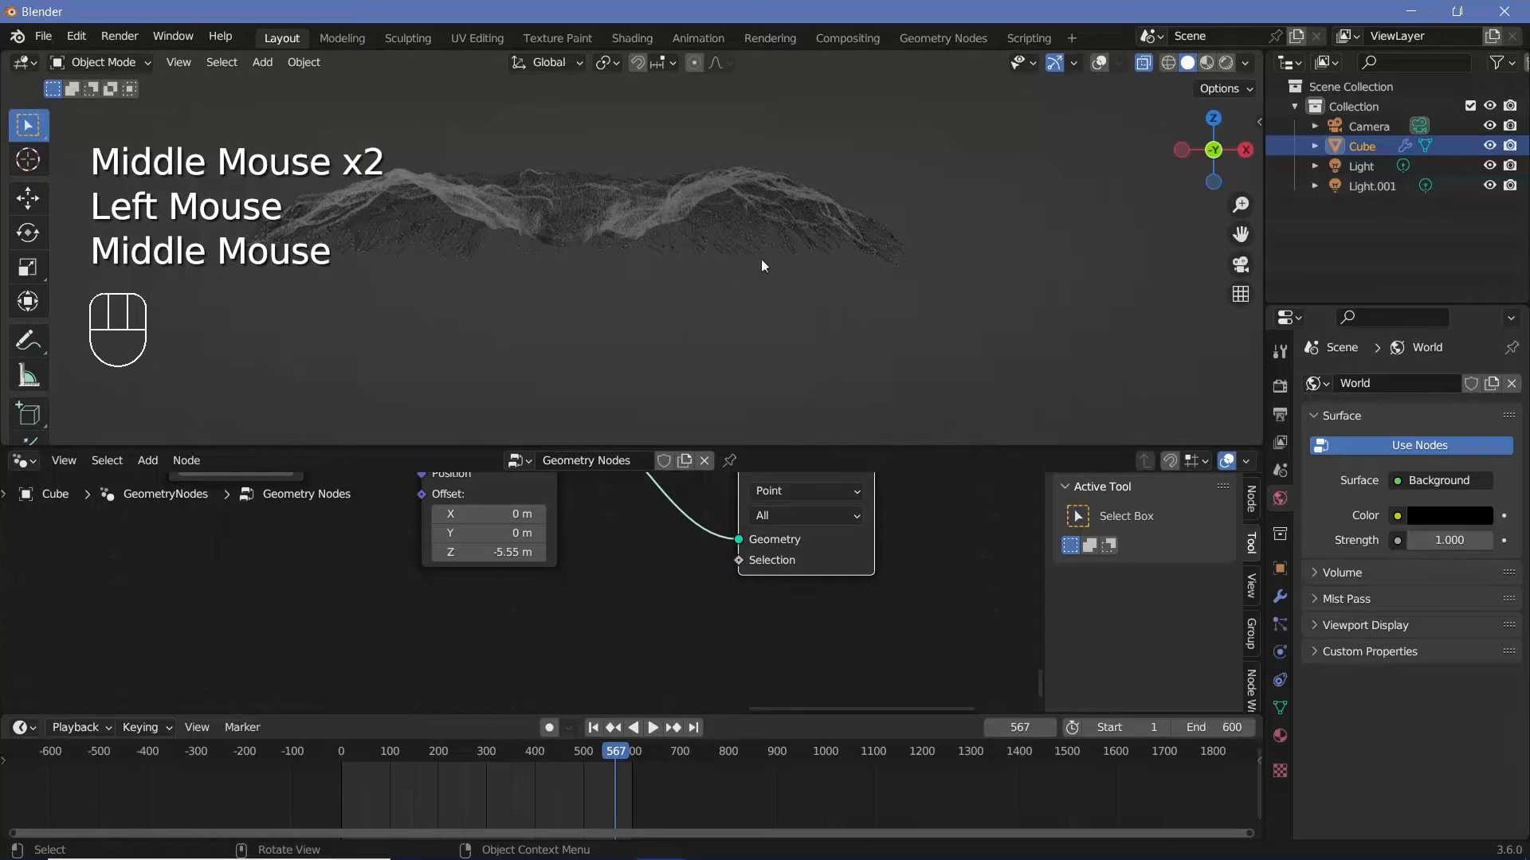
middle_click_drag(662, 635, 596, 580)
key("shift+a")
type("po")
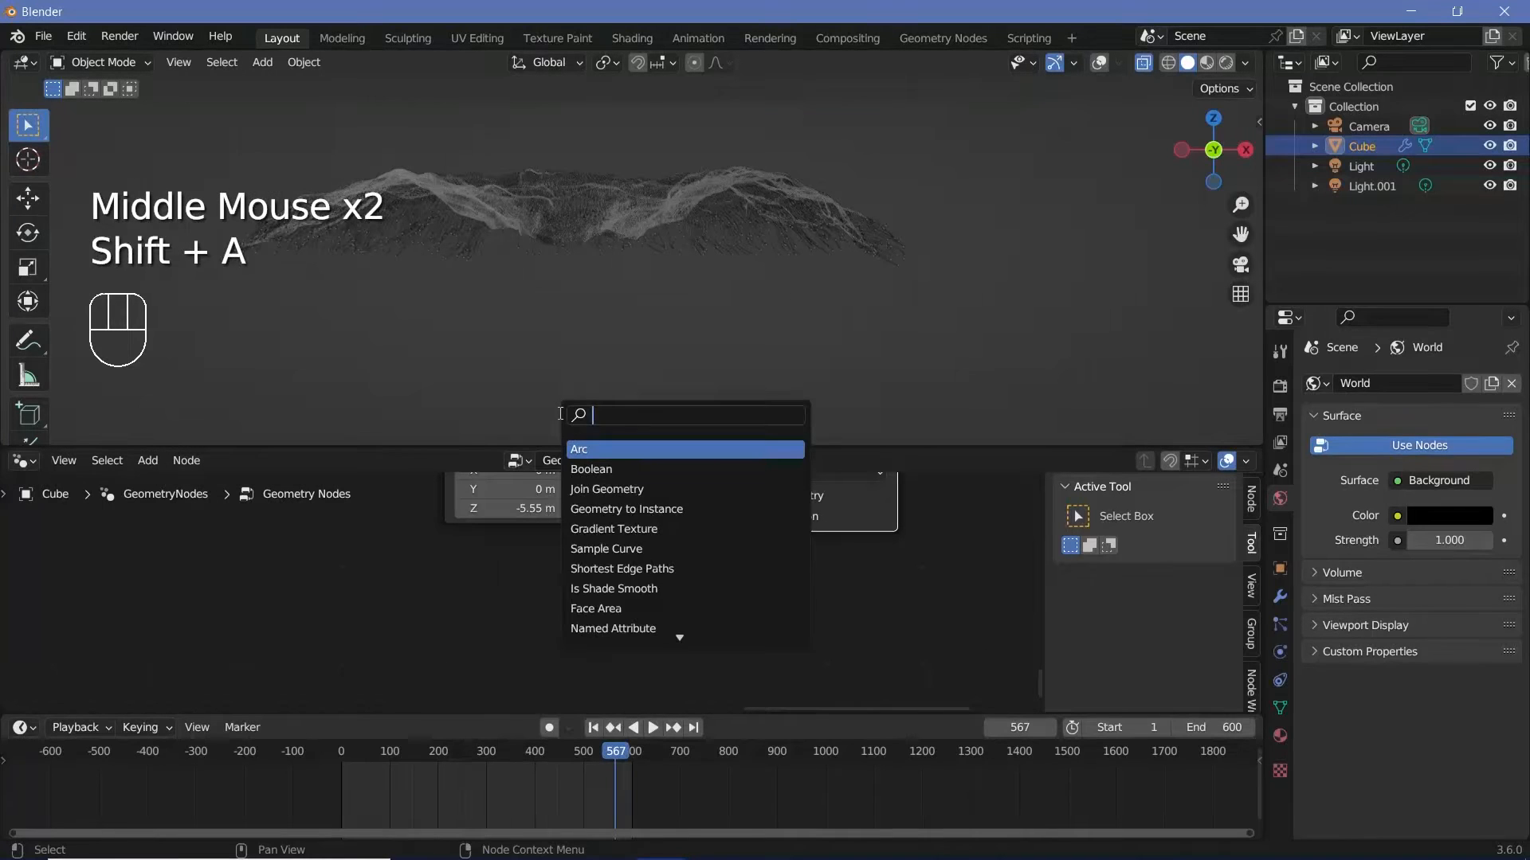
type("sition")
key("Return")
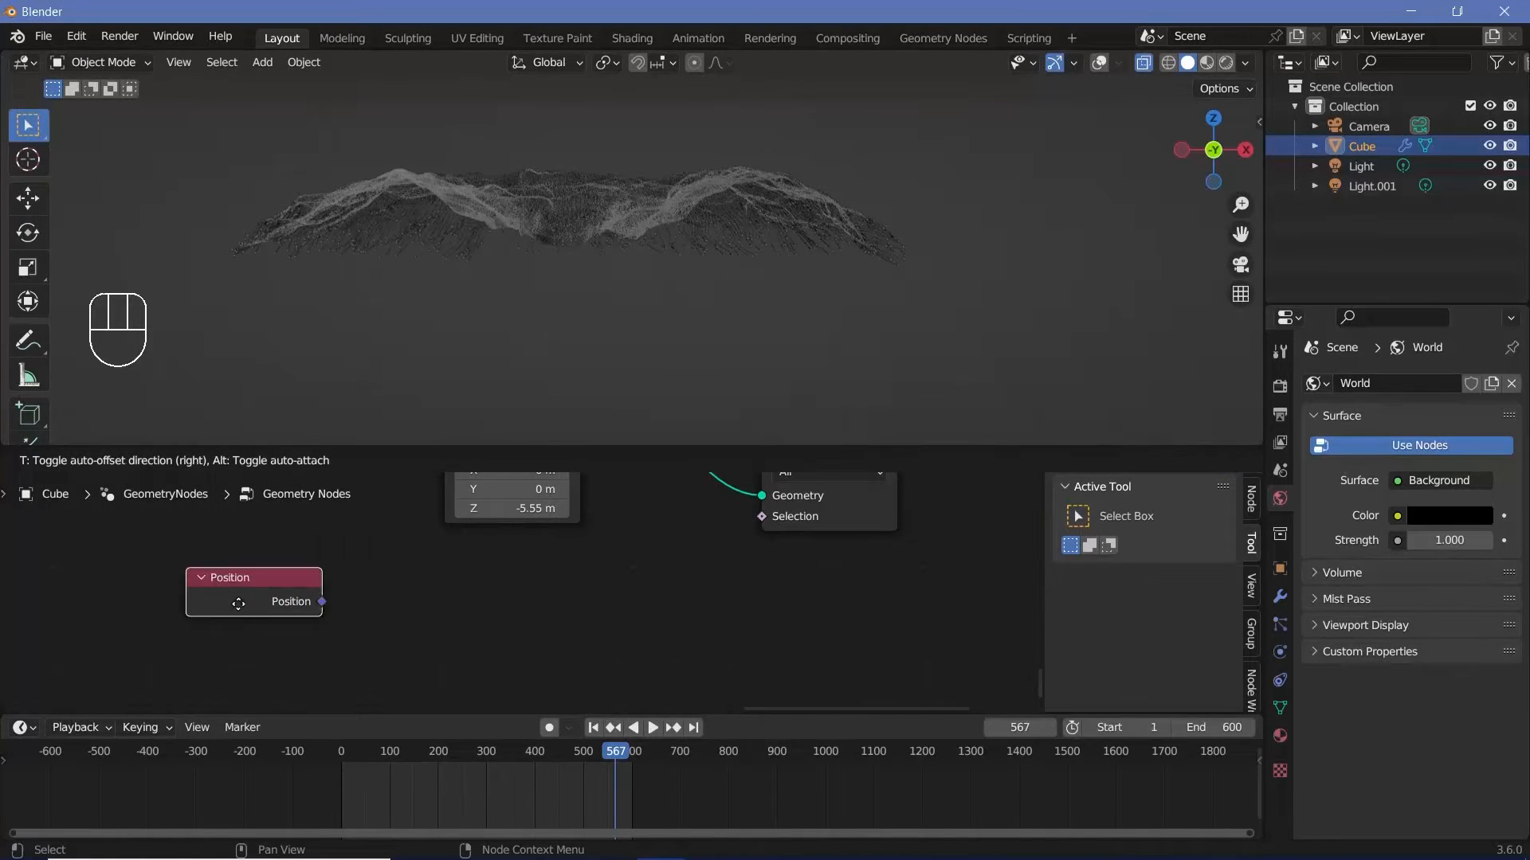
left_click(295, 621)
- Add a Separate XYZ node, connect the Position output to its Vector input, and space the two nodes apart
key("shift+a")
type("separa")
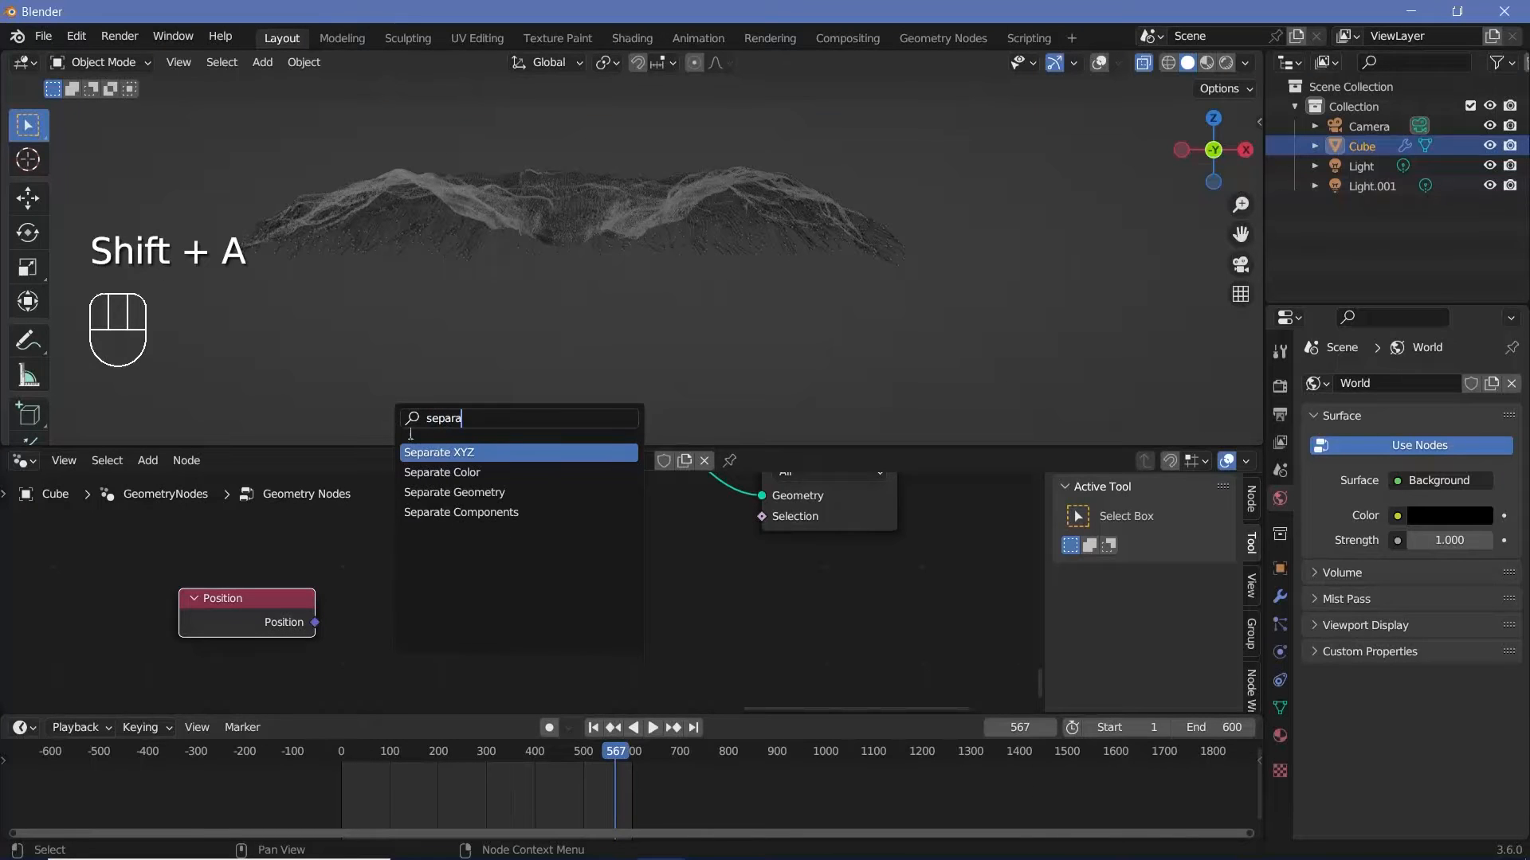
left_click(414, 451)
left_click(362, 533)
left_click_drag(315, 622, 363, 636)
left_click_drag(259, 606, 225, 614)
left_click_drag(415, 615, 382, 633)
- Add a Compare node set to Less Than, feeding Separate XYZ's Z into A and its Result into Delete Geometry's Selection
key("shift+a")
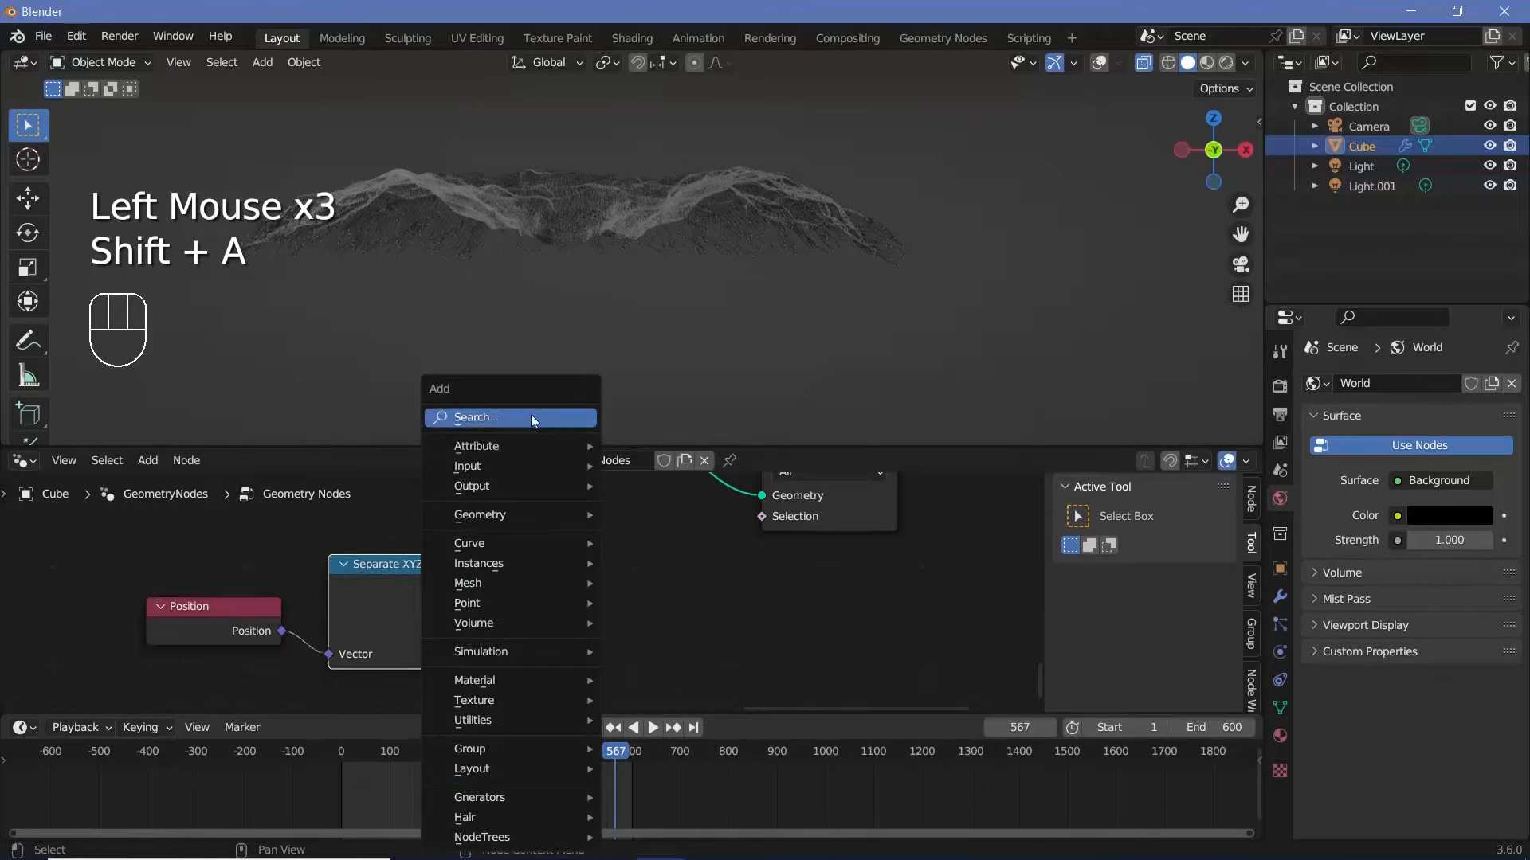
left_click(533, 411)
type("compa")
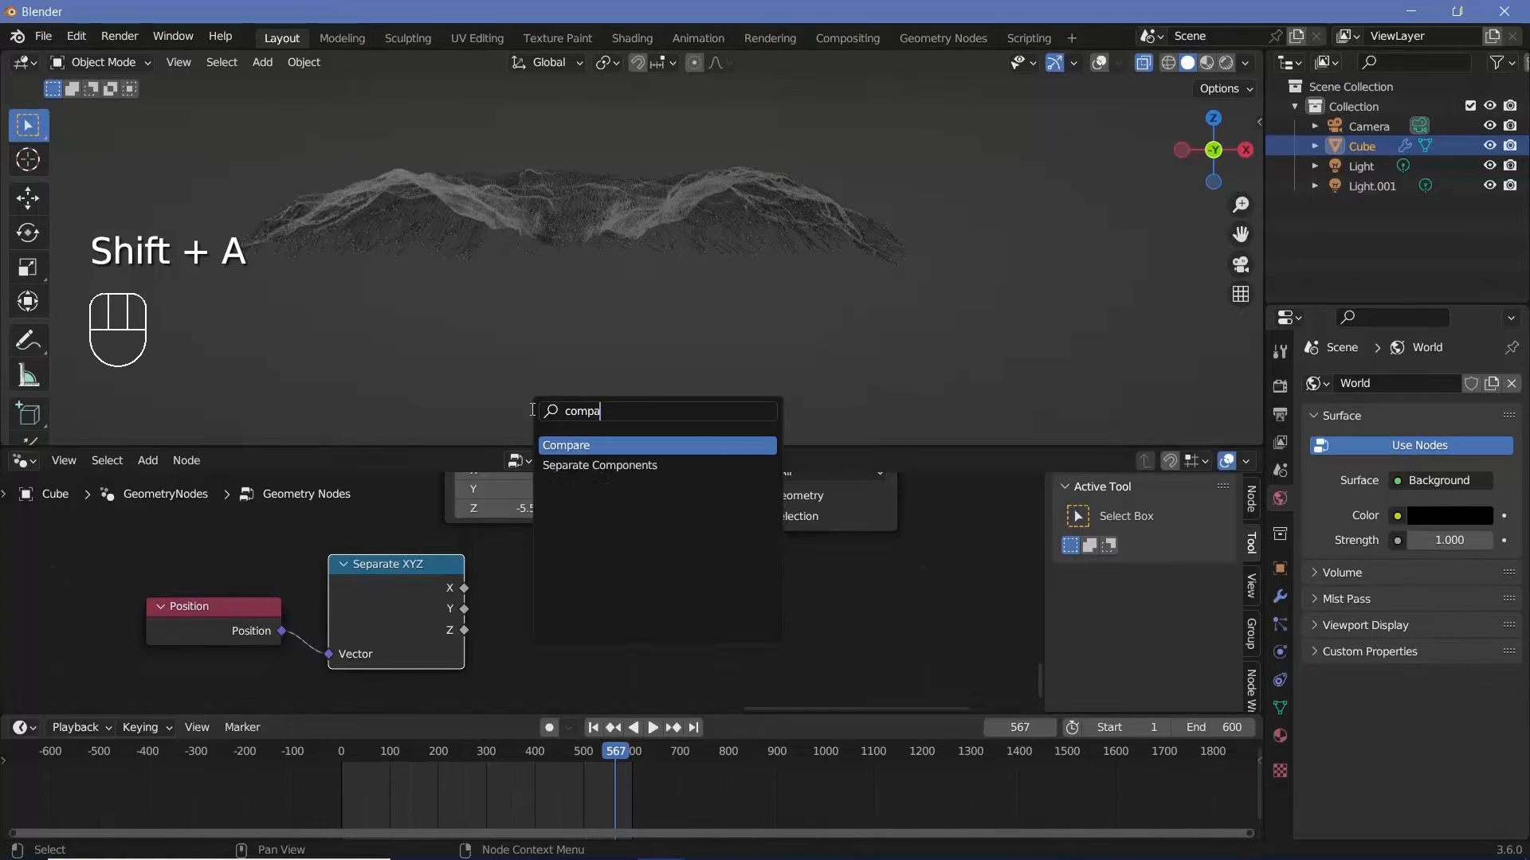
left_click(599, 618)
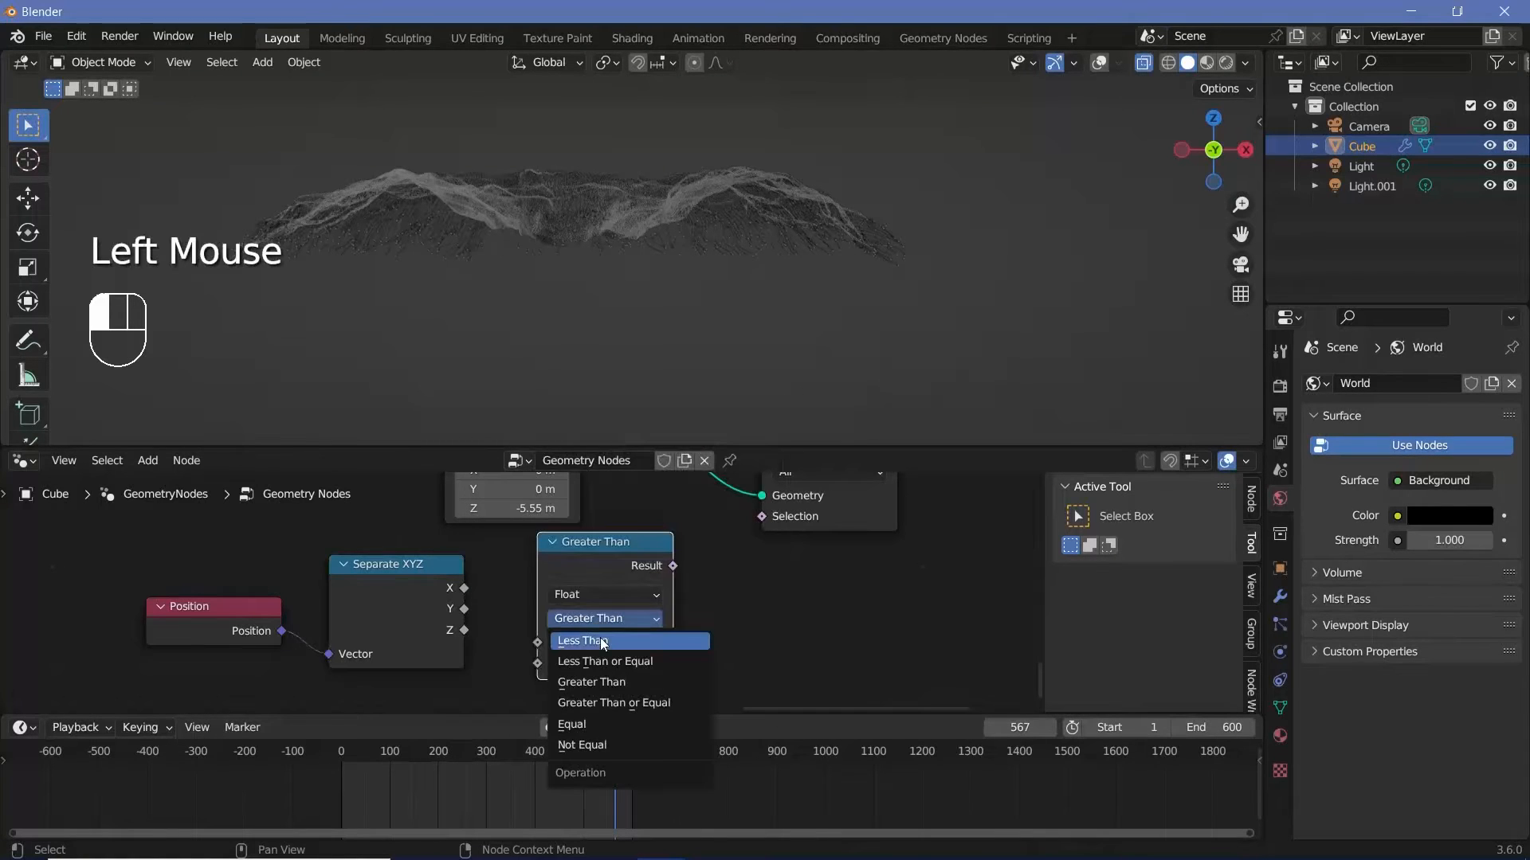
left_click(603, 643)
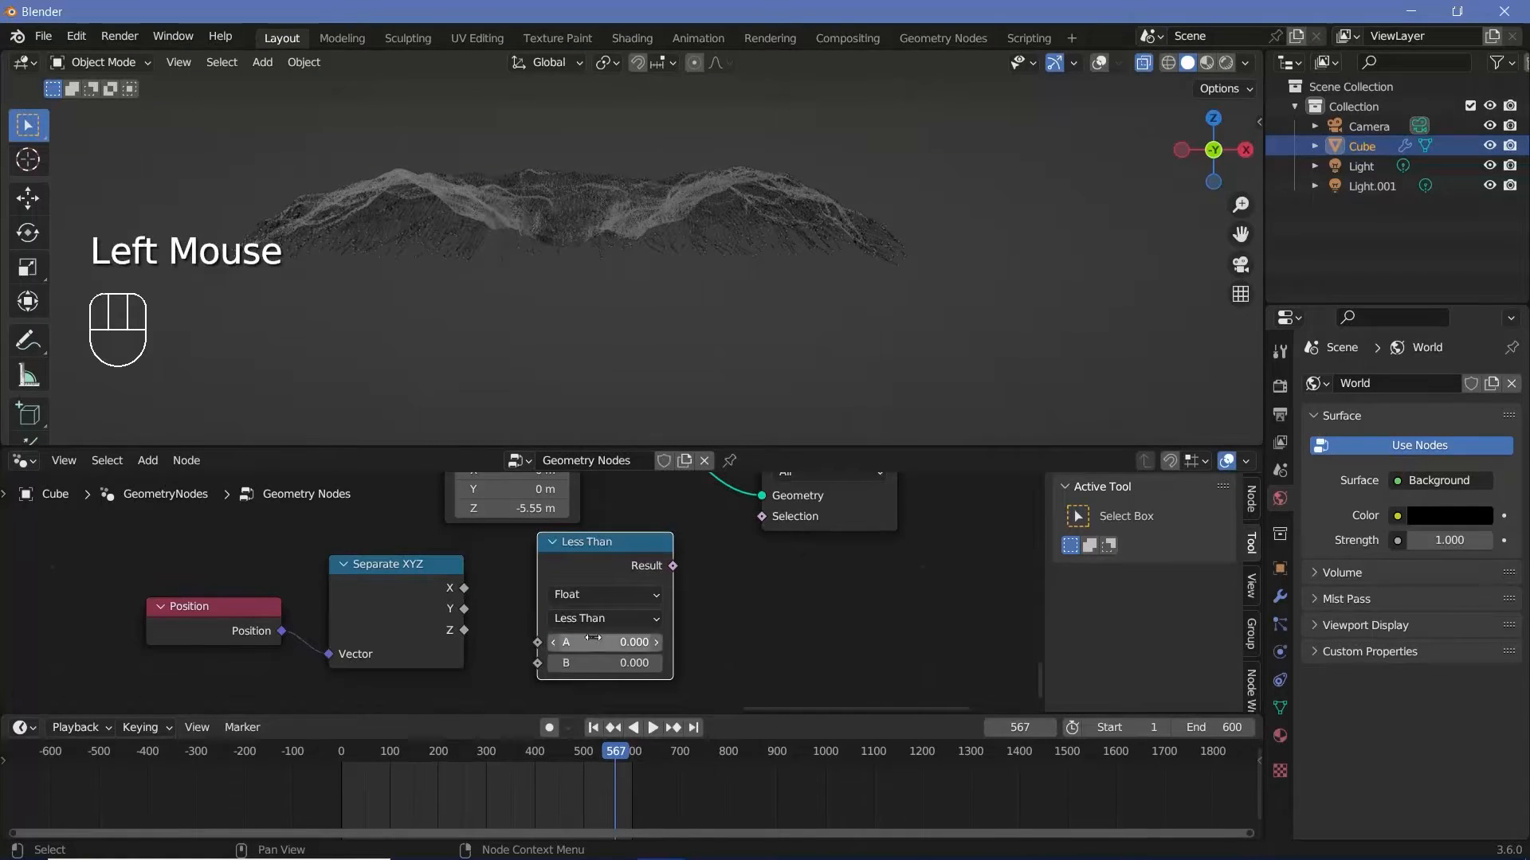
left_click_drag(464, 631, 538, 642)
middle_click_drag(723, 581, 655, 632)
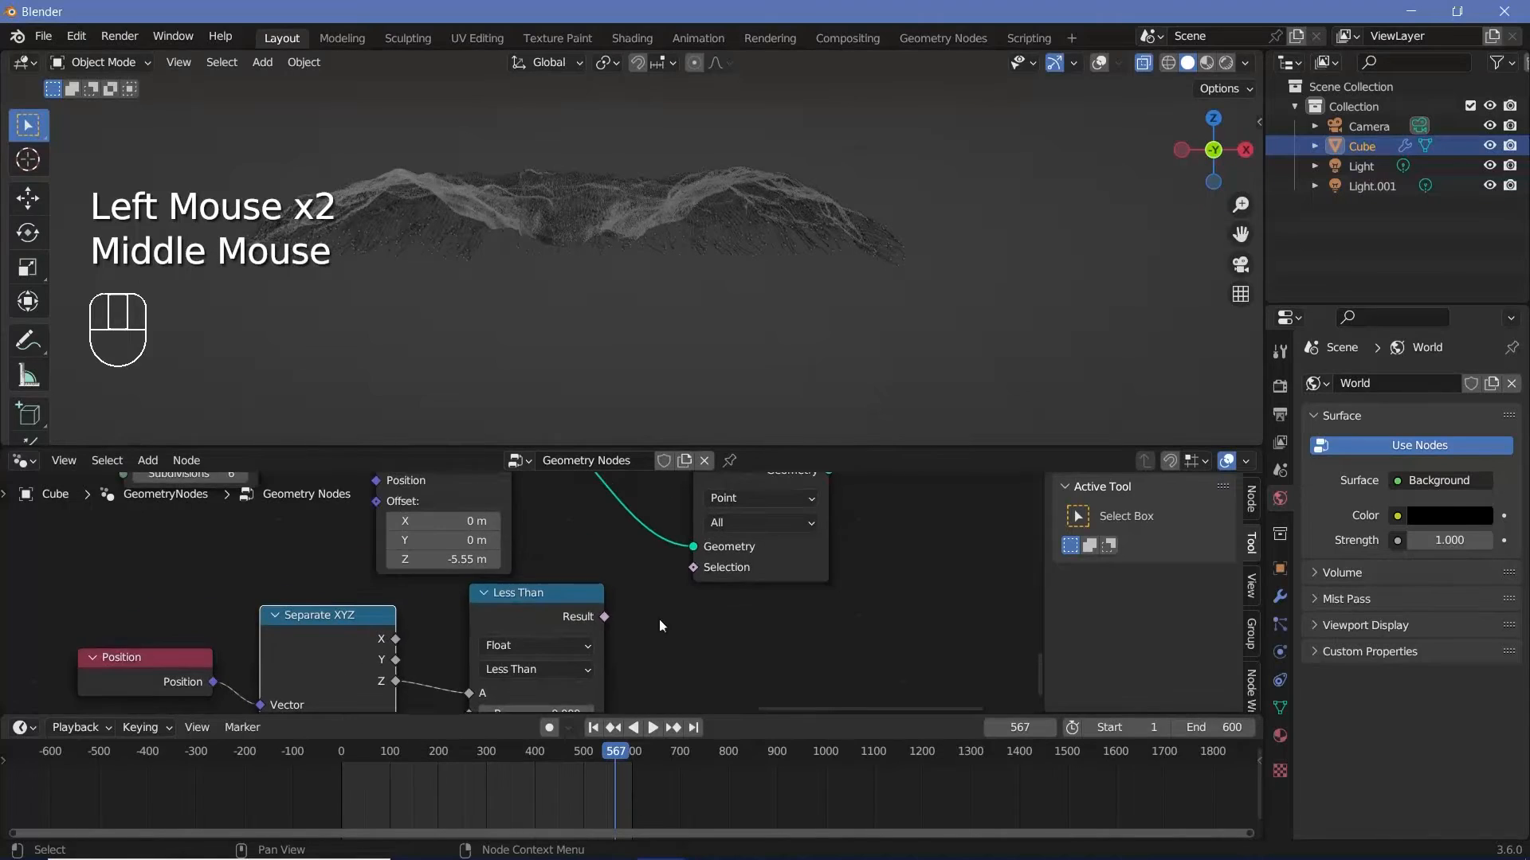
left_click_drag(604, 616, 705, 576)
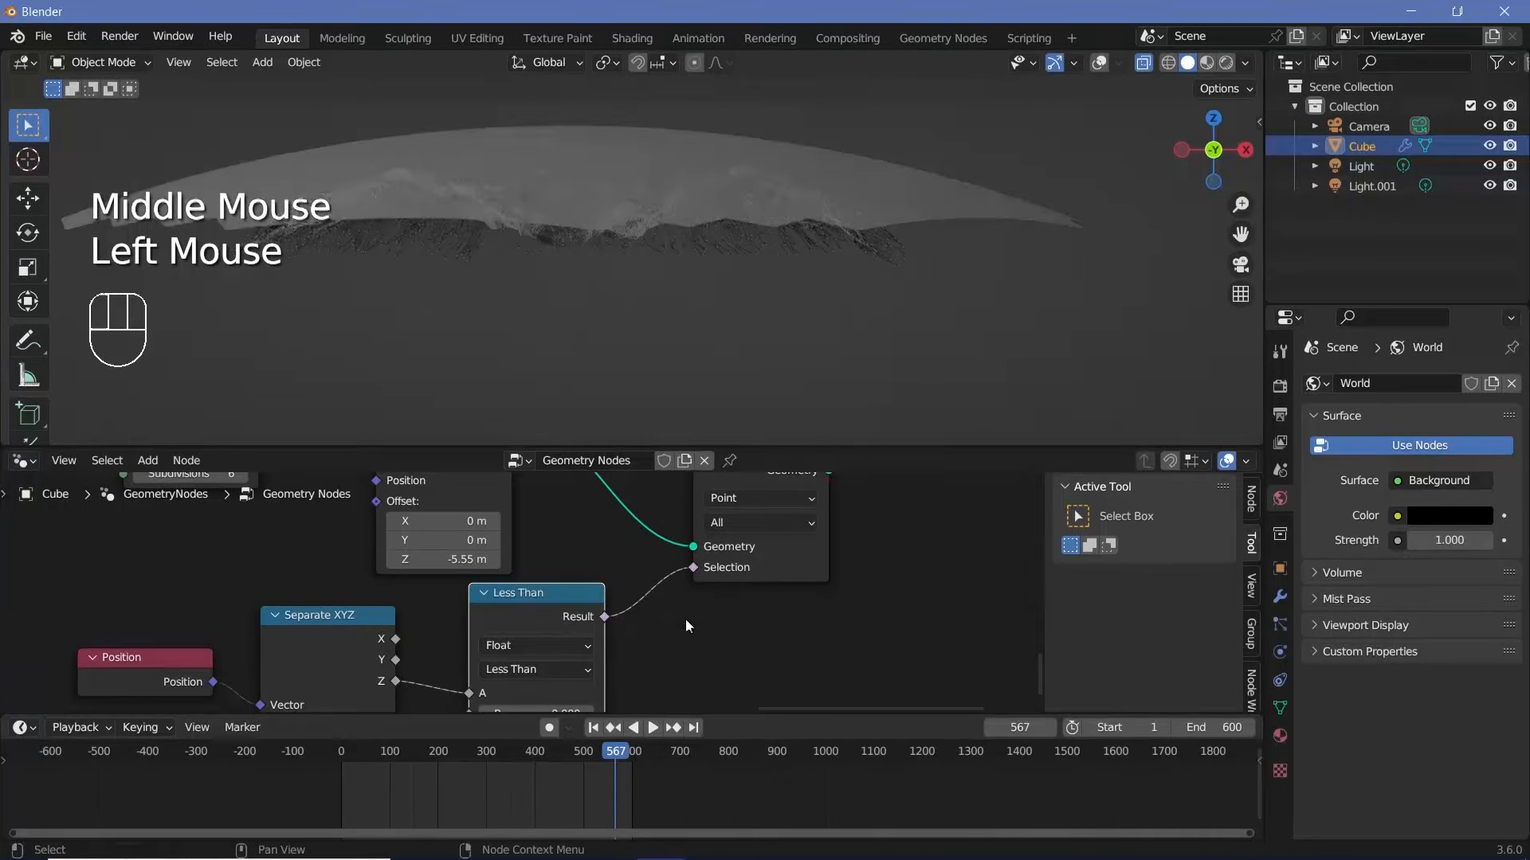
- Set the Less Than node's B threshold to -0.26 to cut the sphere off lower down
middle_click_drag(608, 544, 651, 466)
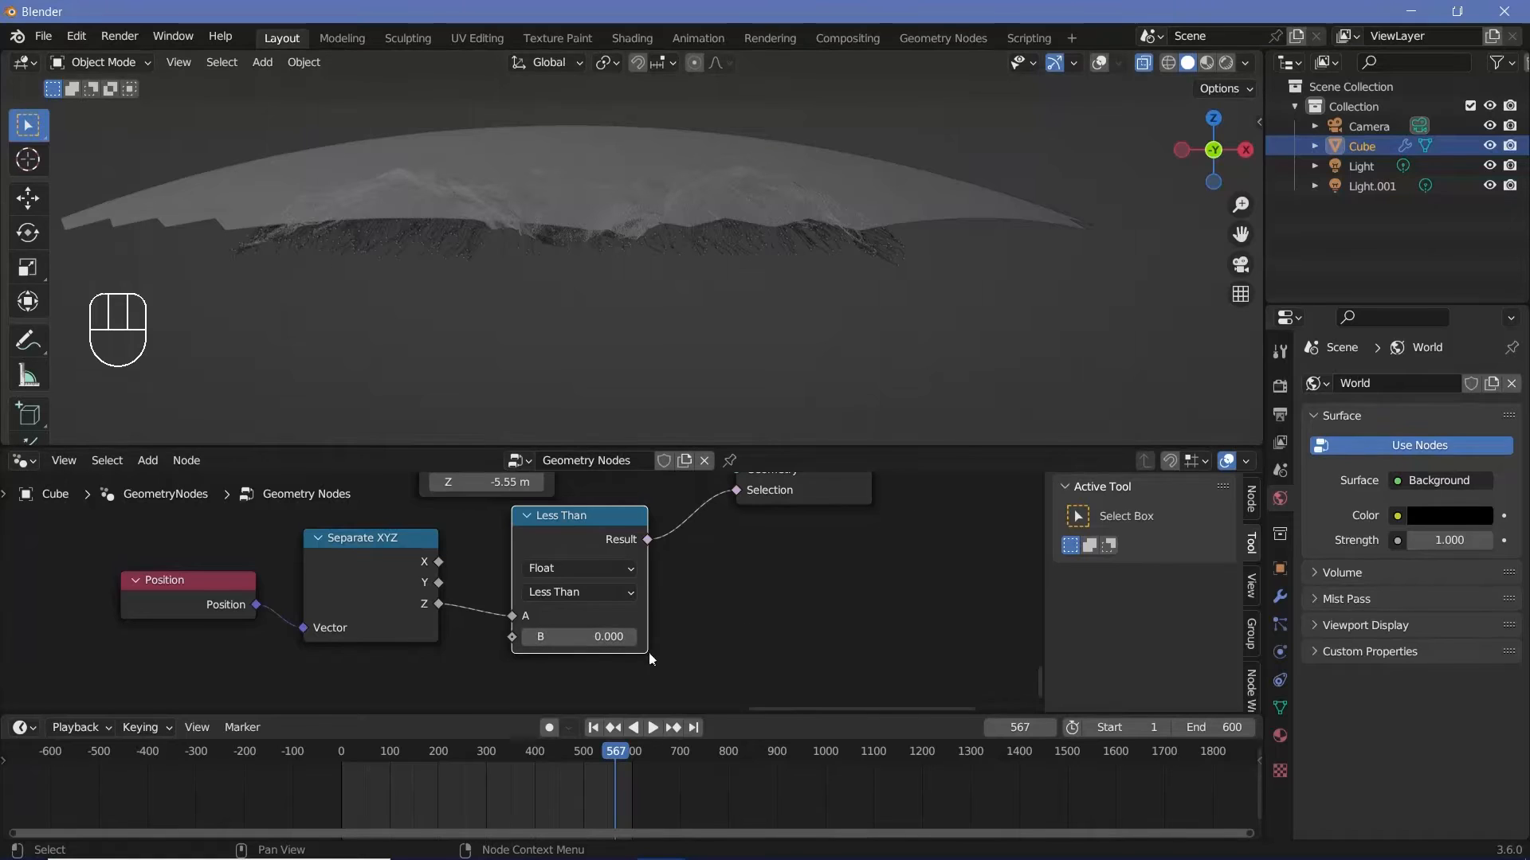
key("shift")
left_click_drag(597, 642, 548, 642, "shift")
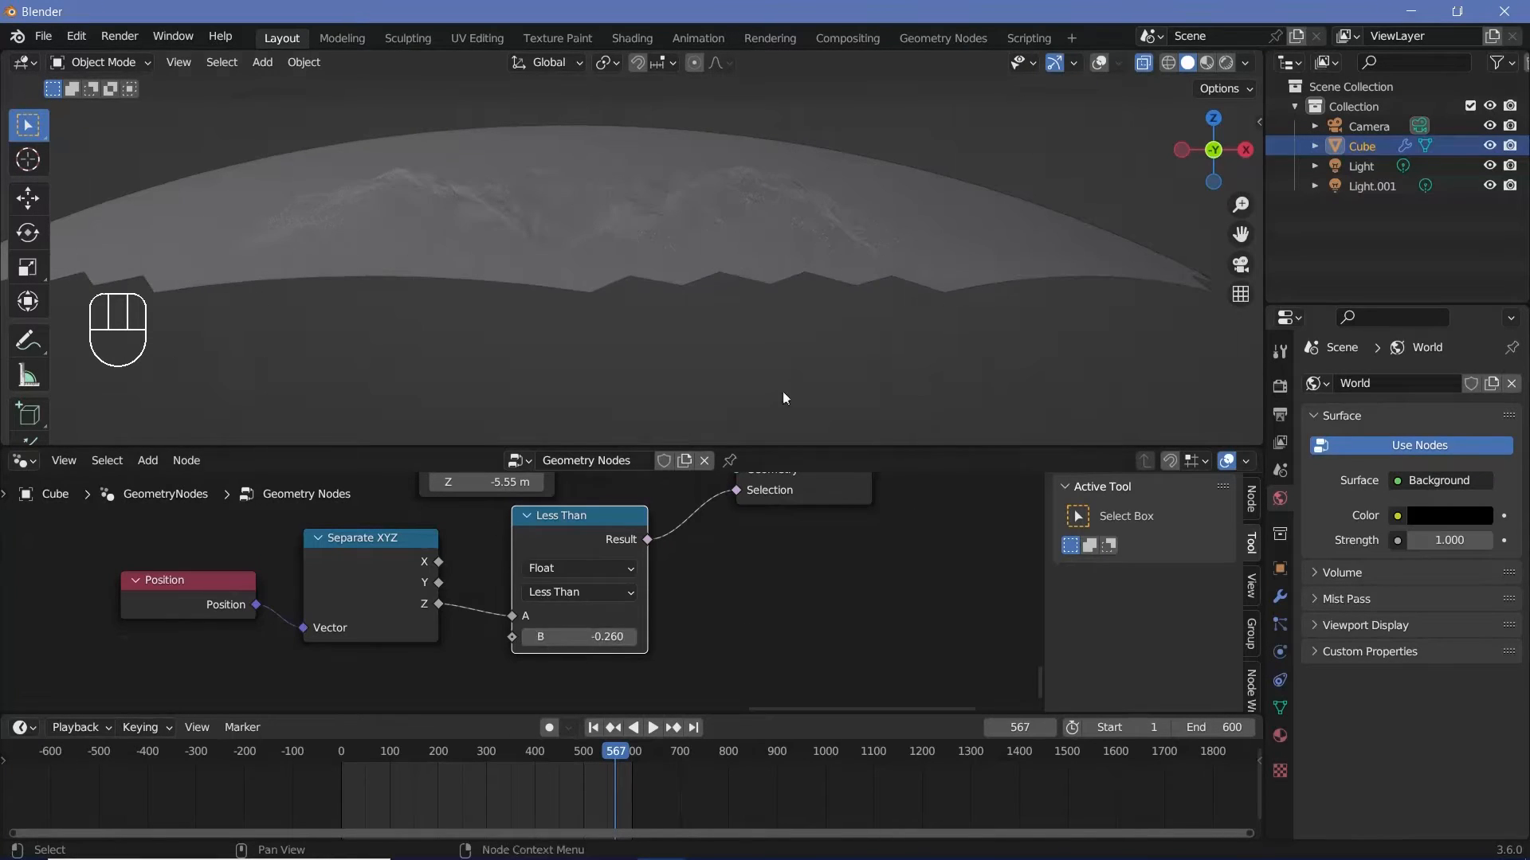
- Make room before the output nodes and insert a duplicate of the Set Material node after Delete Geometry
mouse_move(777, 177)
middle_mouse_down()
mouse_move(833, 228)
mouse_move(789, 204)
middle_mouse_up()
middle_click_drag(743, 518, 742, 605, "ctrl")
middle_click_drag(743, 589, 544, 531)
middle_click_drag(703, 520, 647, 620)
left_click_drag(738, 629, 564, 509)
left_click_drag(564, 510, 828, 542)
middle_click_drag(617, 598, 618, 528)
left_click(331, 505)
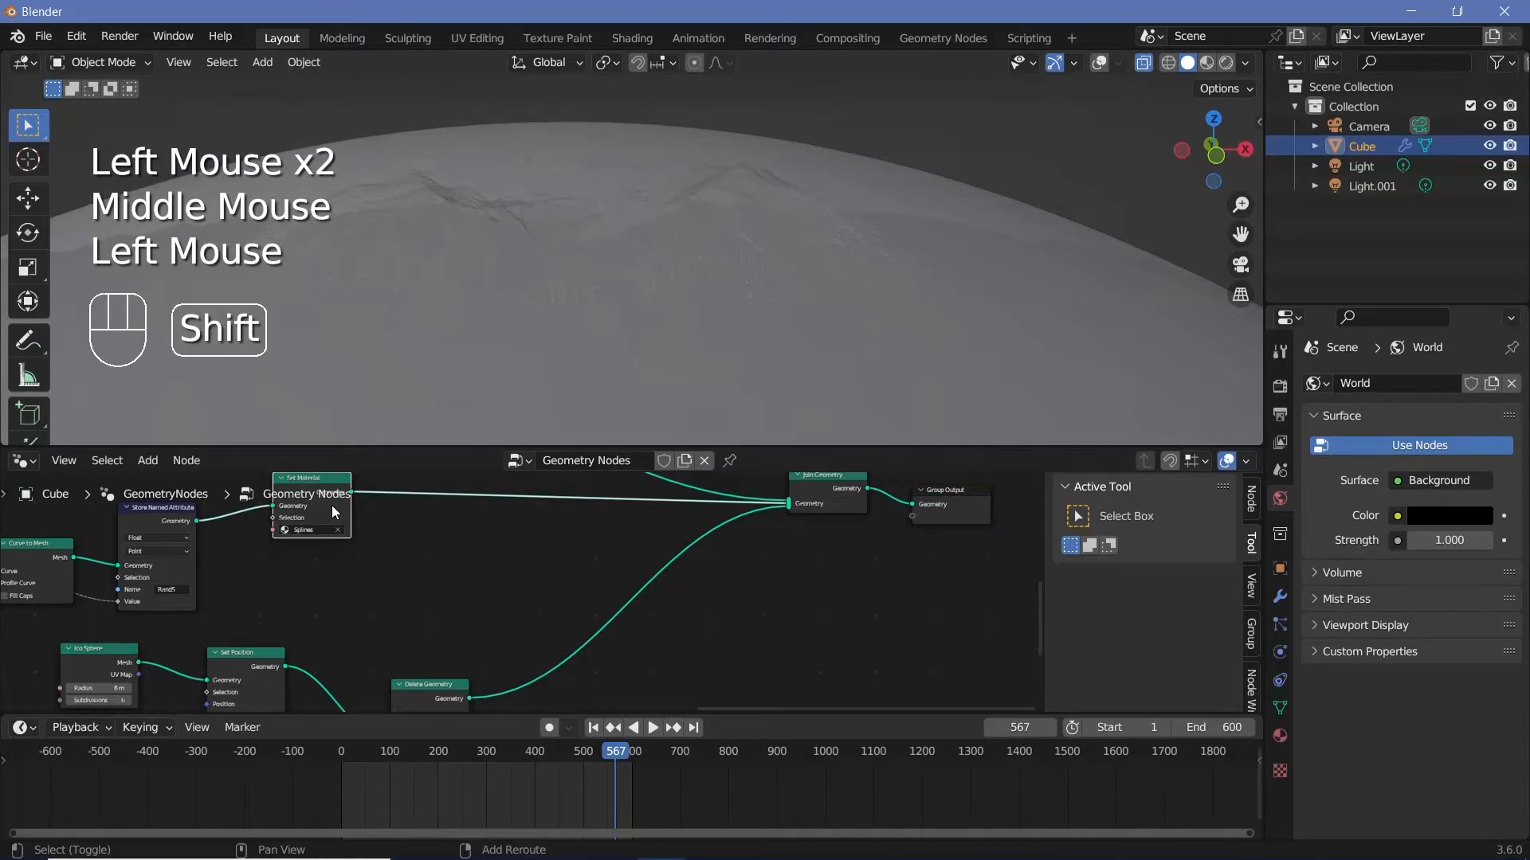
key("shift+d")
left_click(599, 657)
middle_click_drag(654, 686, 671, 472, "ctrl")
- Create a new material named GlassDome in an added slot and assign it in the duplicated Set Material node
left_click(1283, 736)
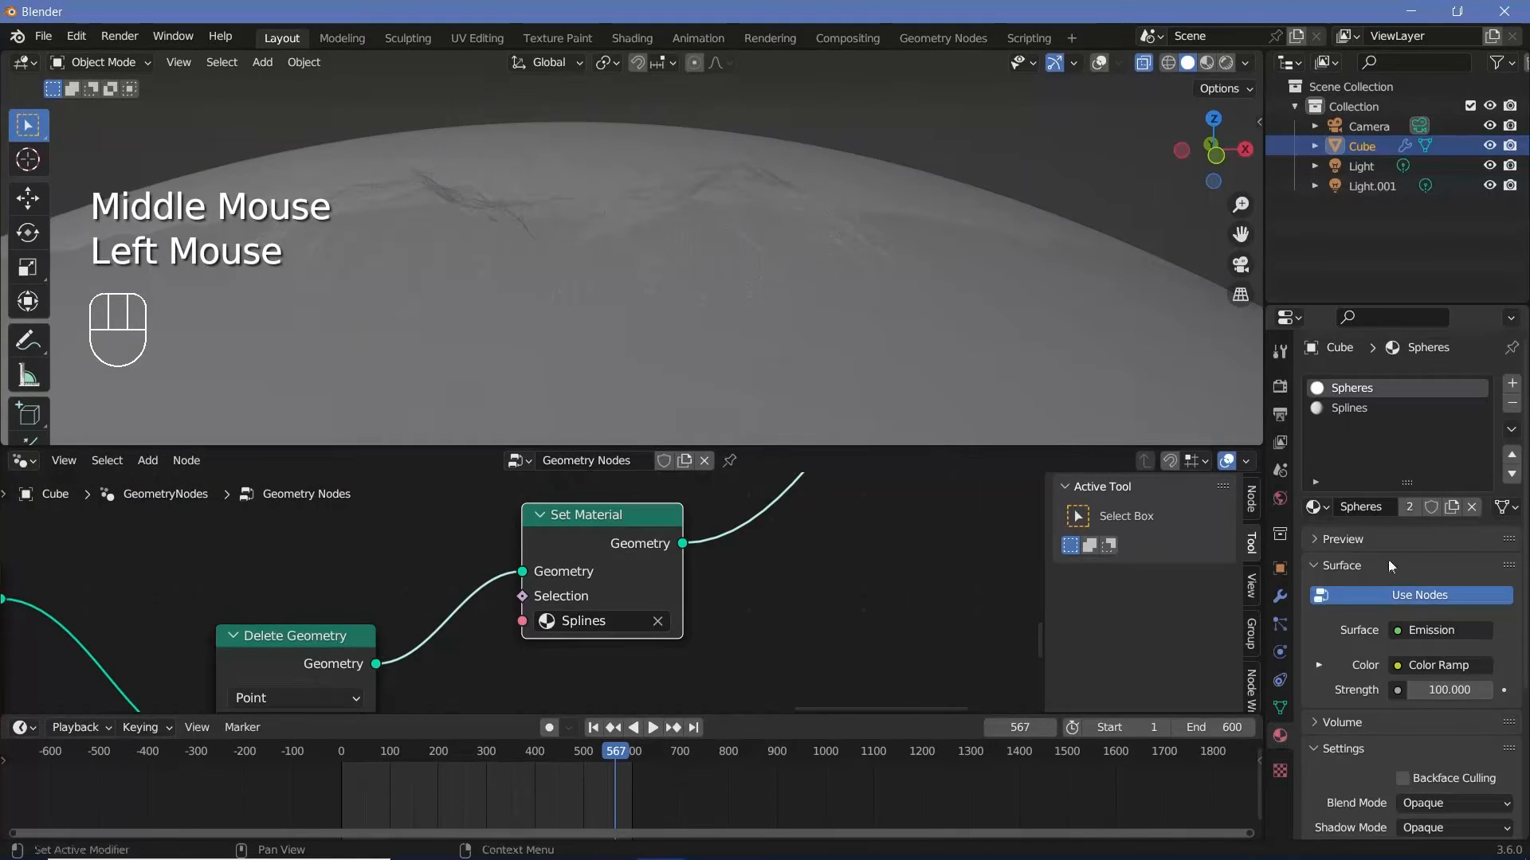
left_click(1460, 413)
left_click(1513, 386)
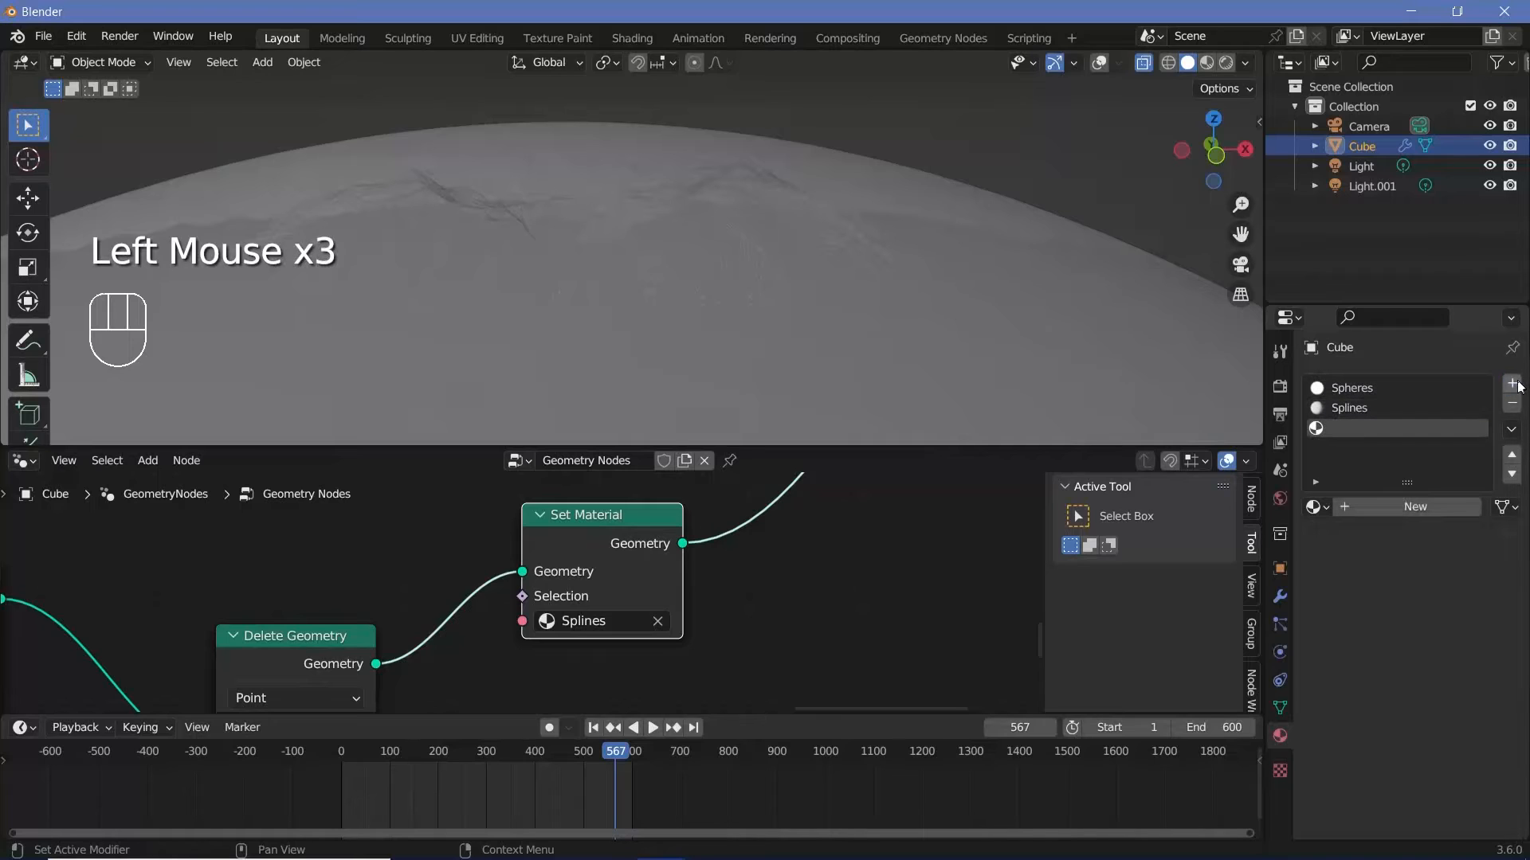
left_click(1421, 514)
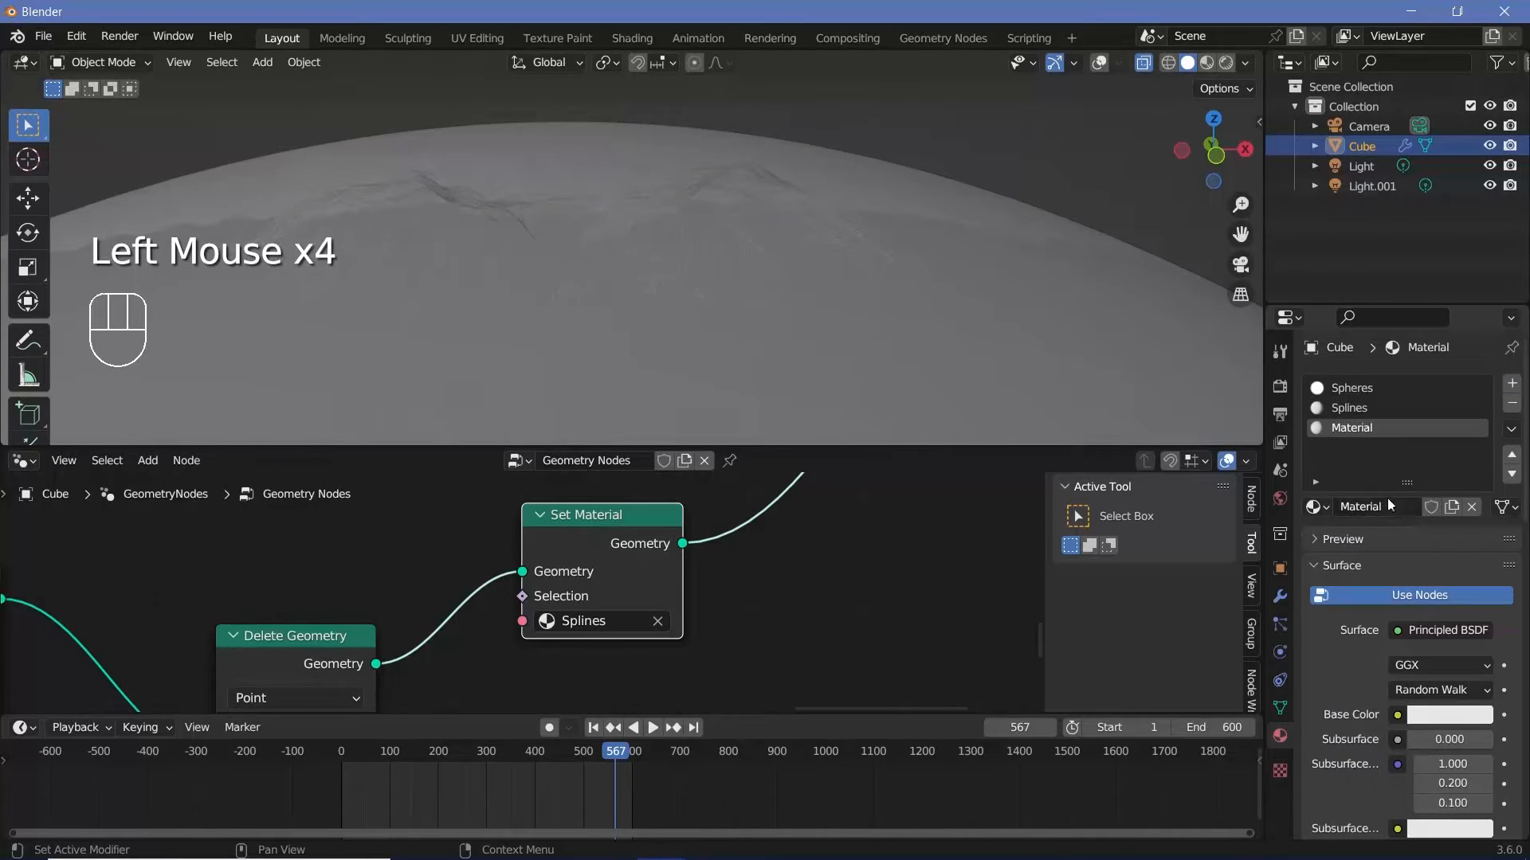
left_click(1380, 511)
type("G")
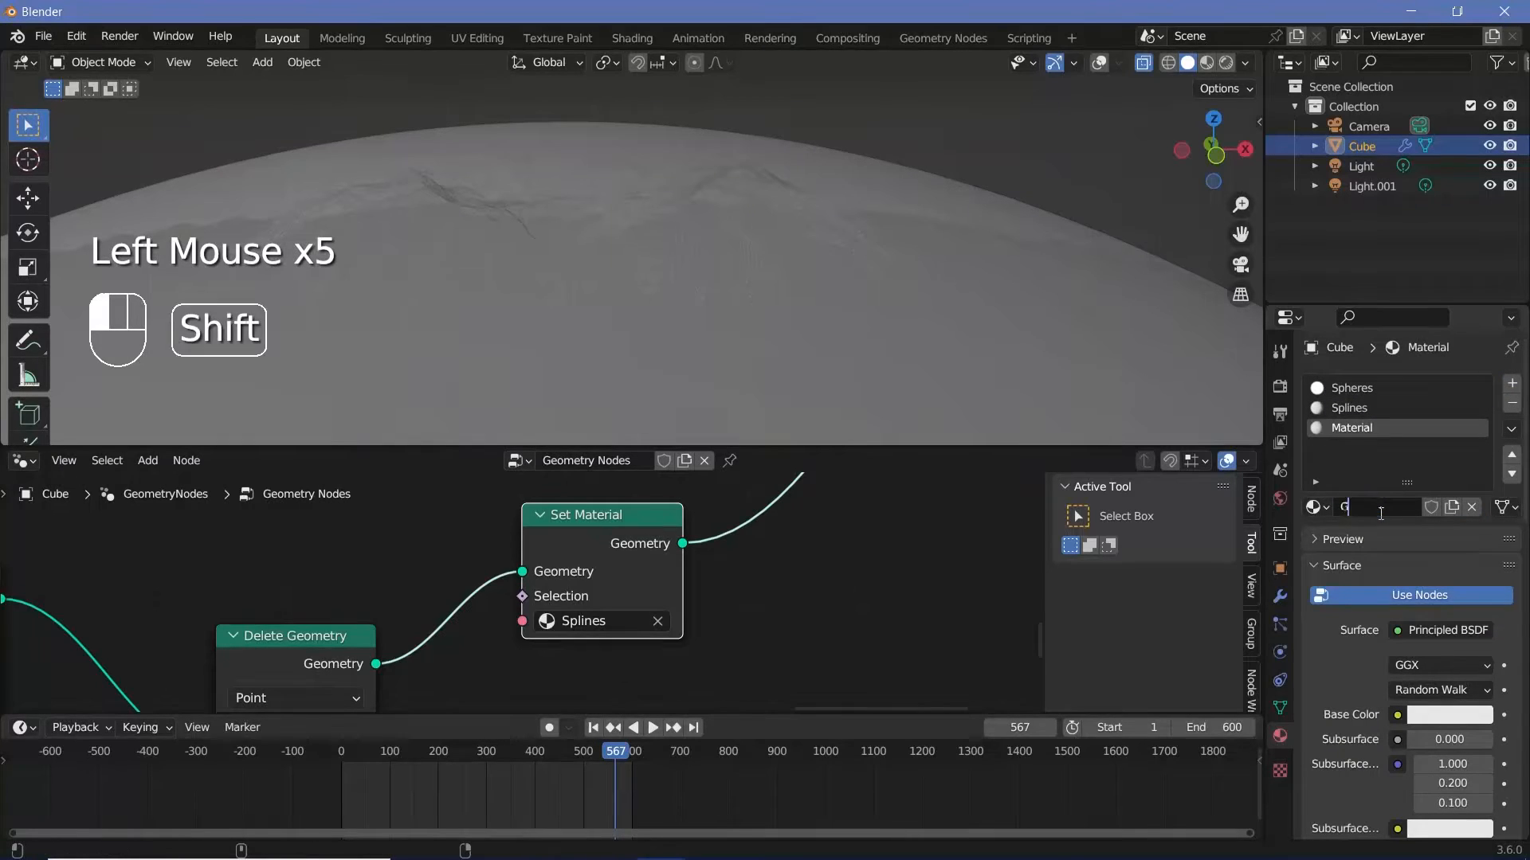
type("lassDome")
key("Return")
left_click(610, 620)
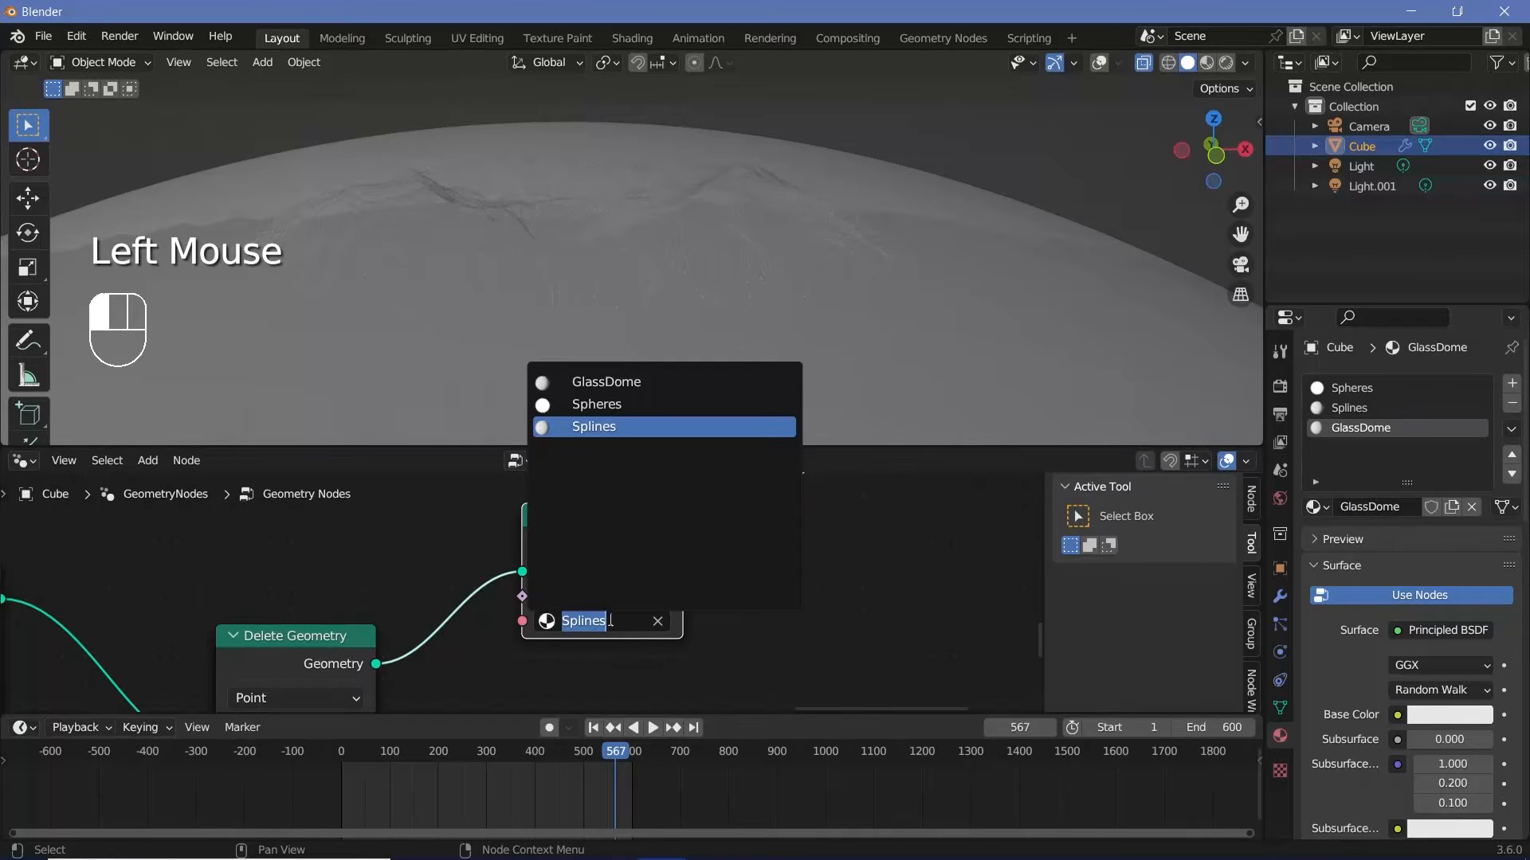
left_click(605, 382)
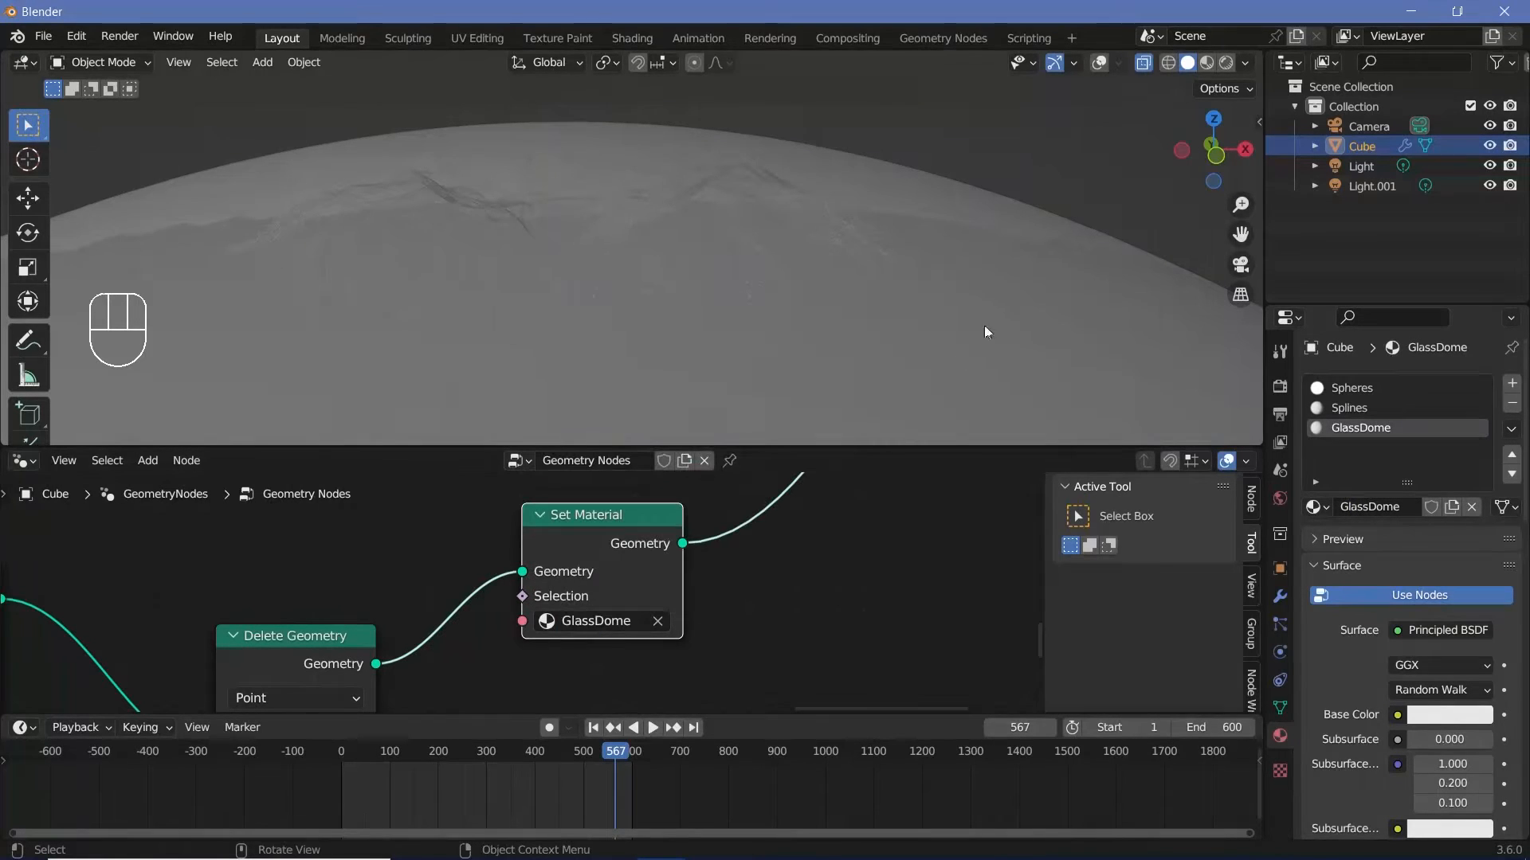
- Open the GlassDome material in the Shader Editor and delete its Principled BSDF node
left_click(24, 461)
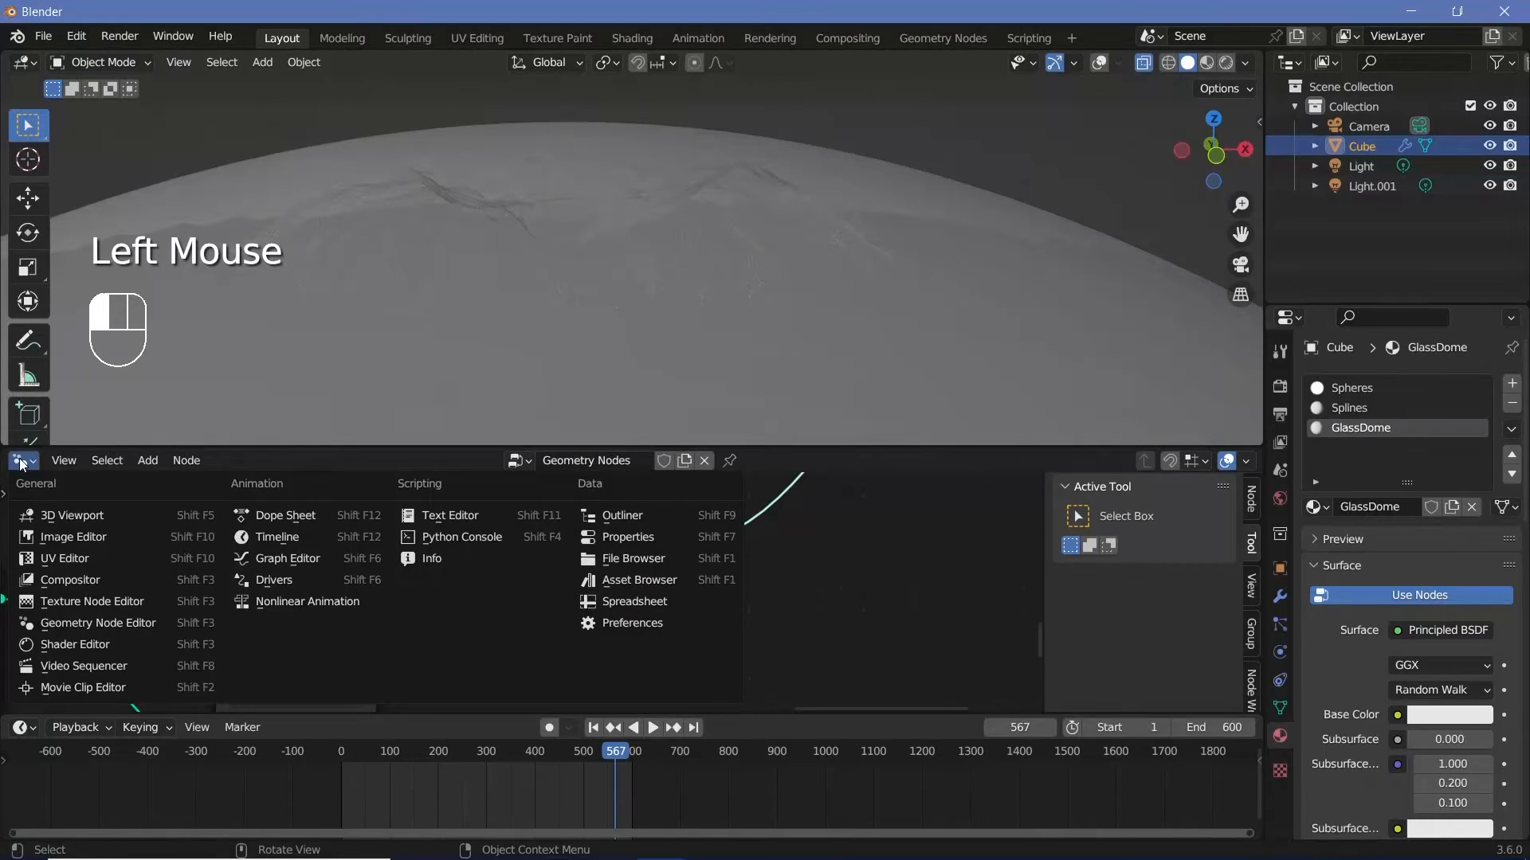
left_click(66, 642)
middle_click_drag(767, 562, 766, 605, "ctrl")
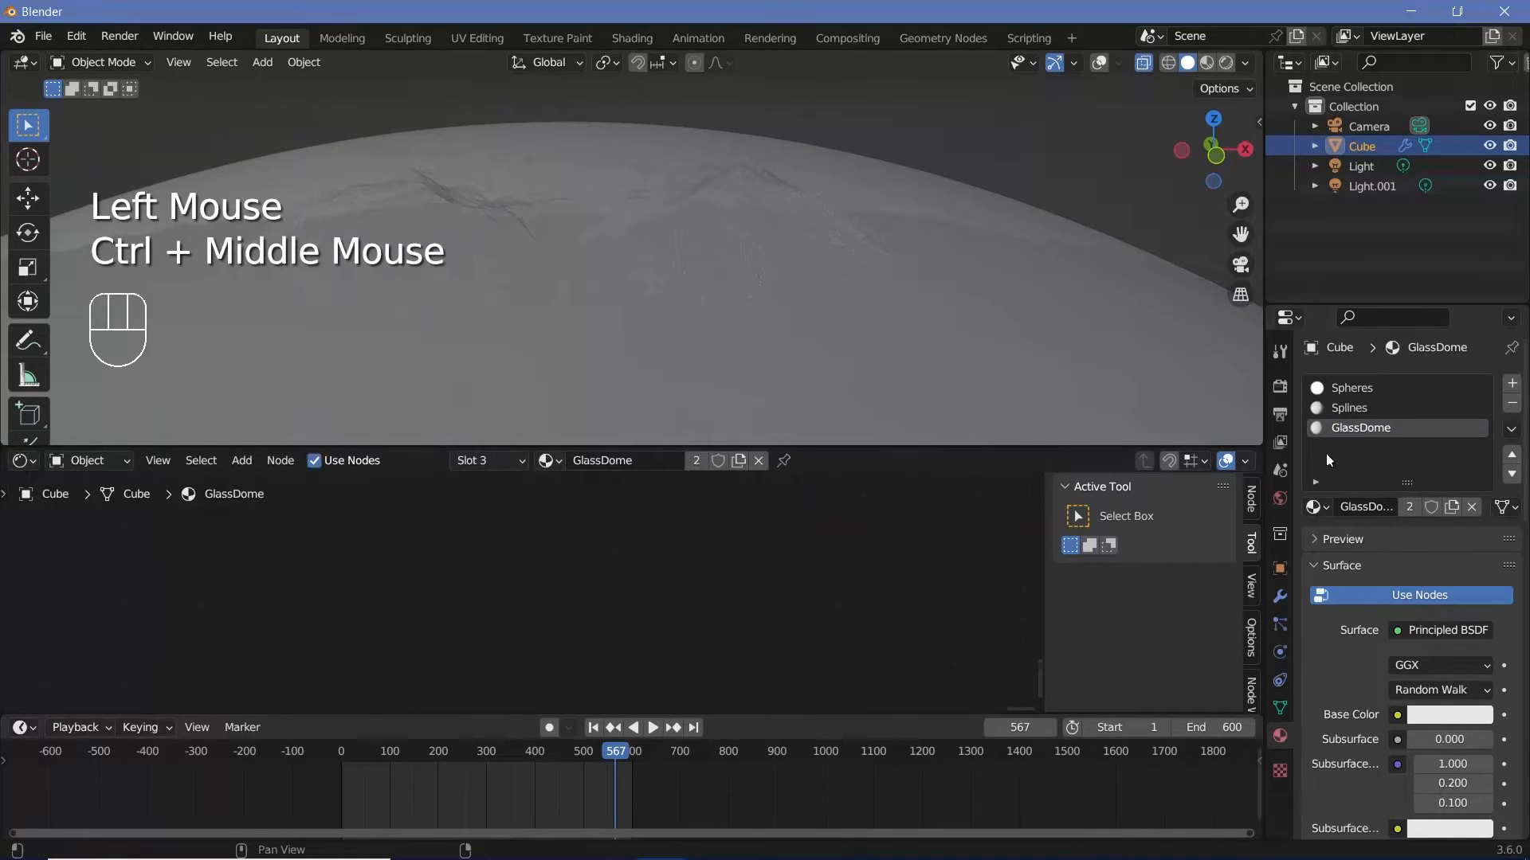
left_click(1370, 430)
key("KP_Decimal")
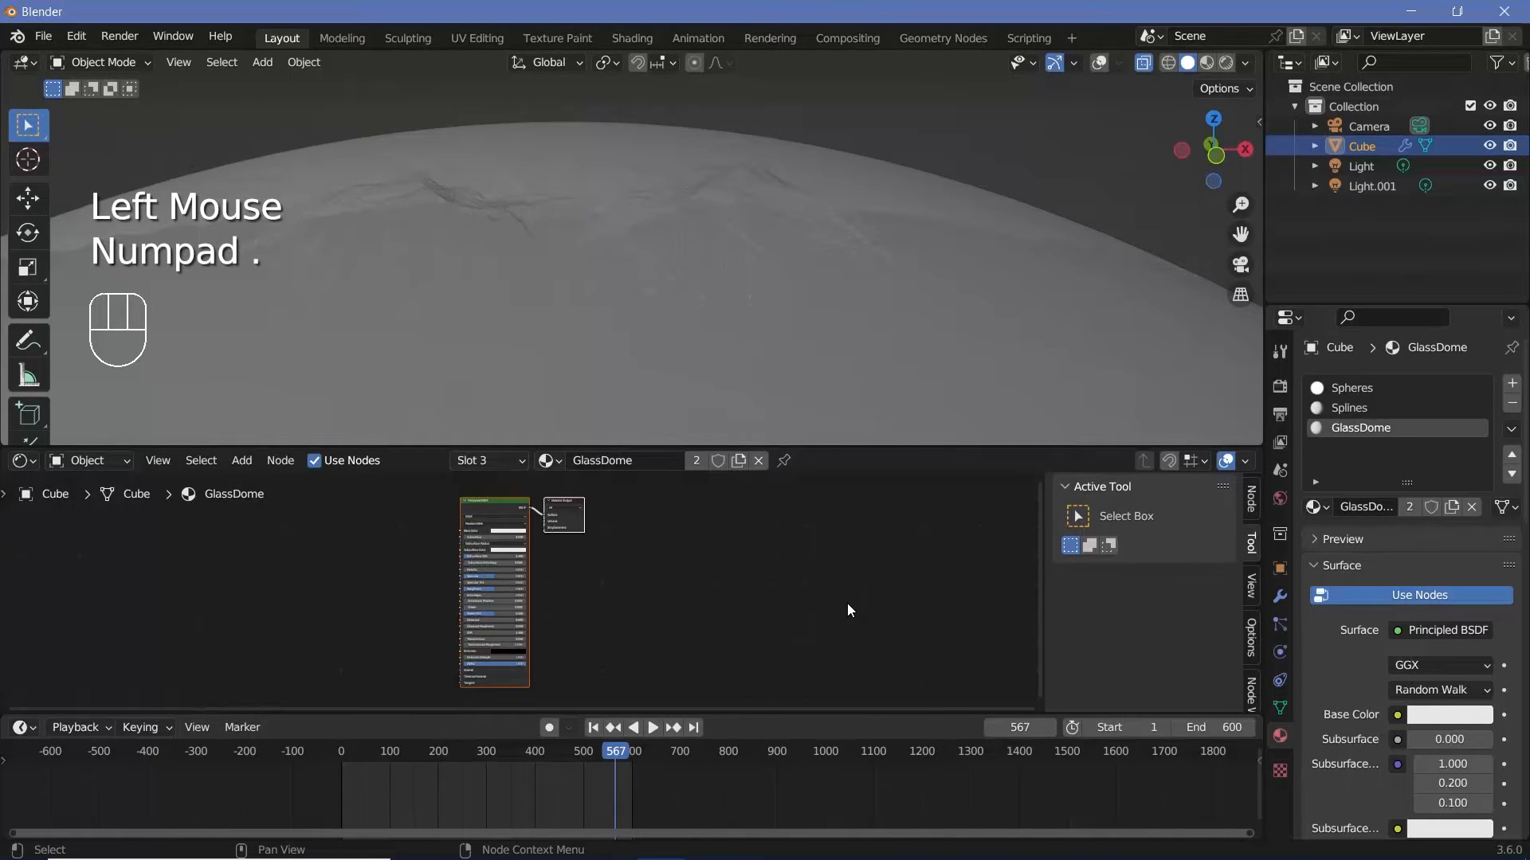
middle_click_drag(748, 597, 786, 536)
left_click(688, 528)
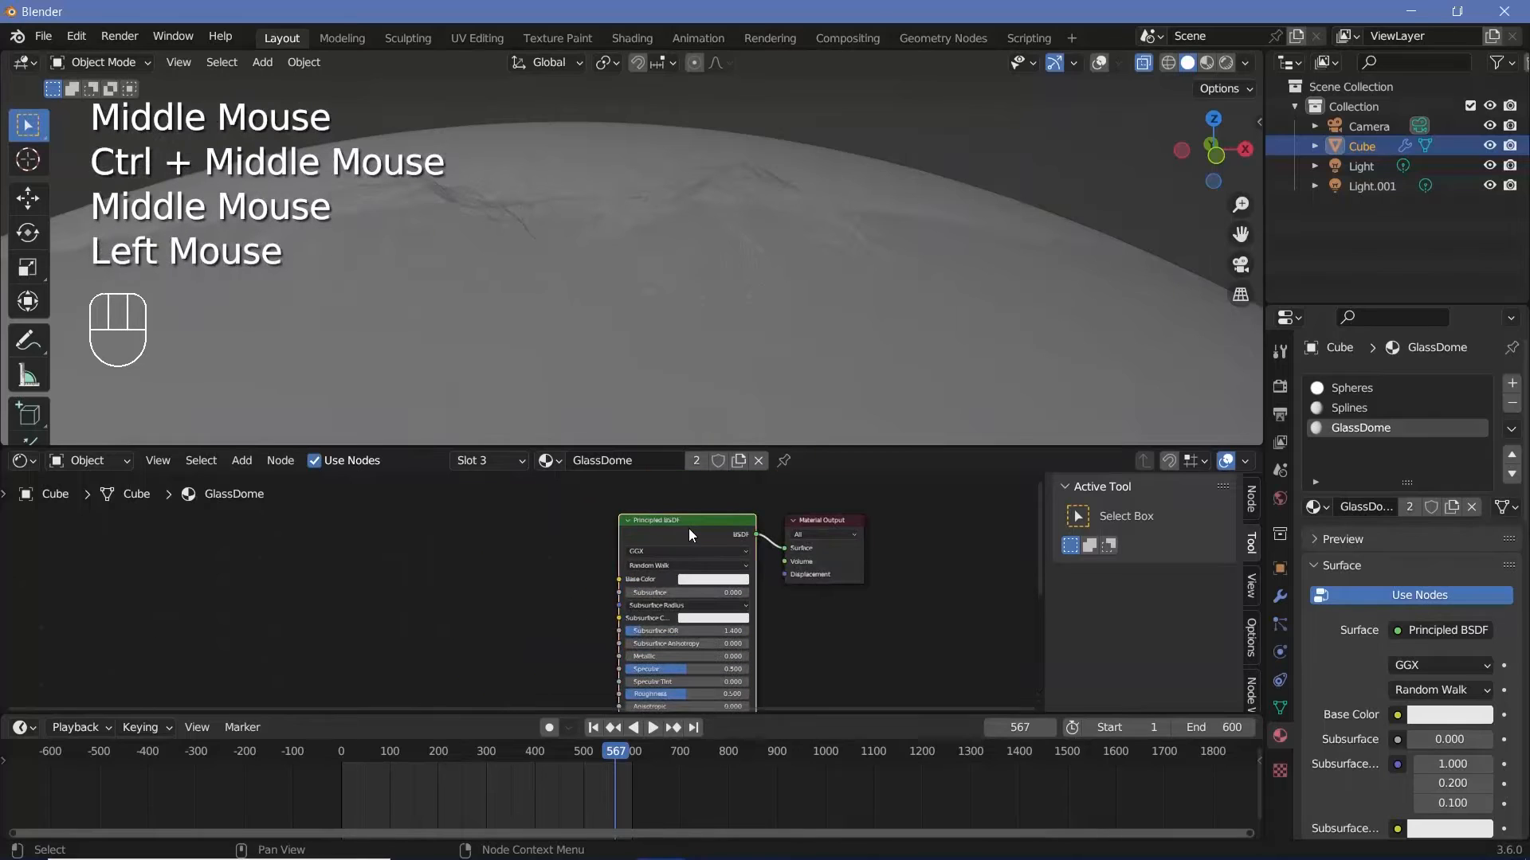
key("x")
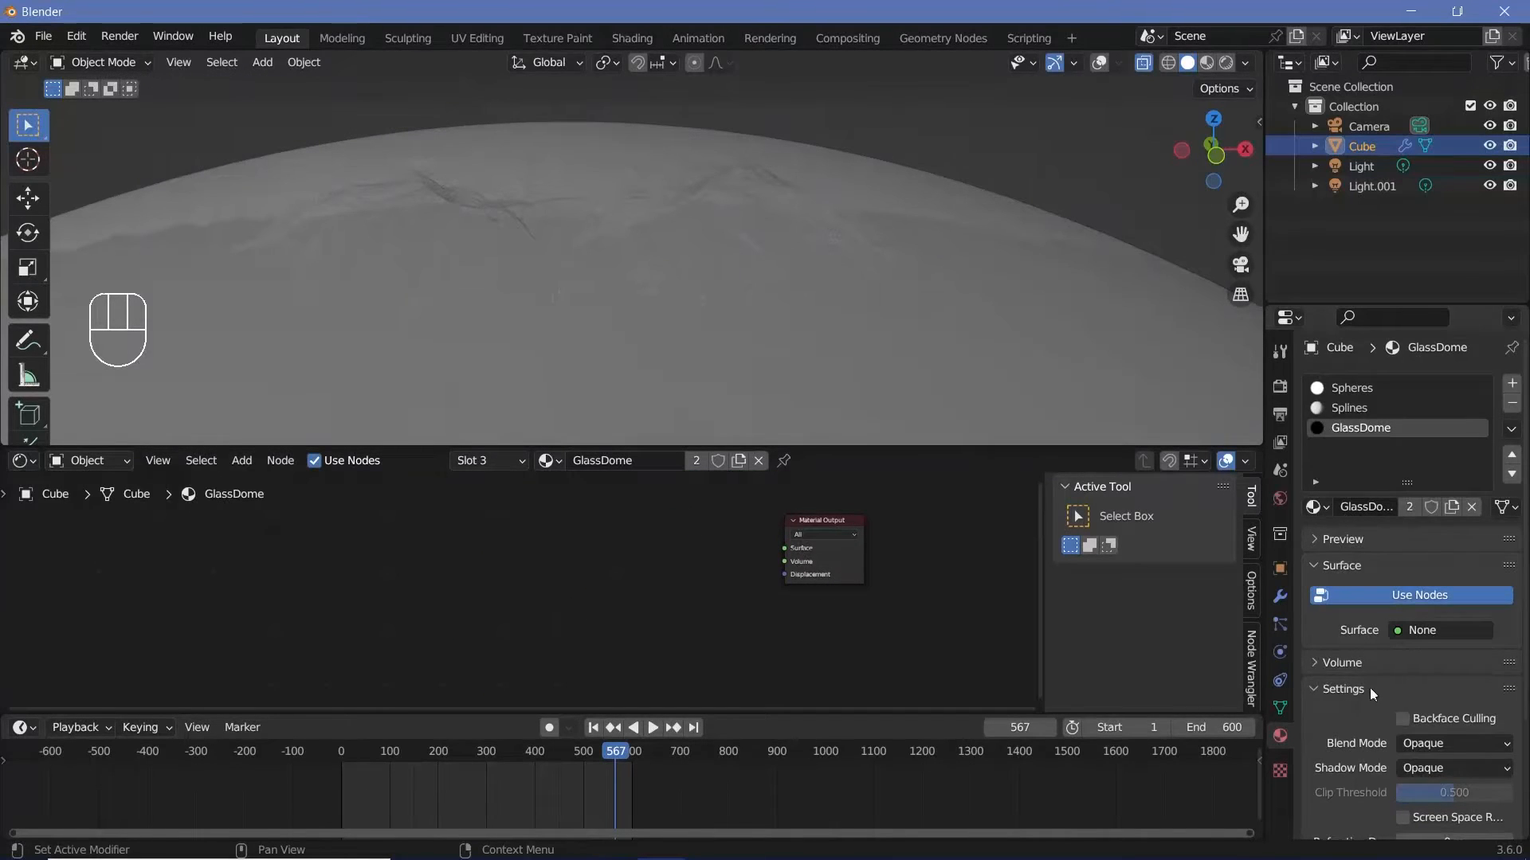
- Set GlassDome's blend mode to Alpha Blend and shadow mode to None, disable Show Backface, and enable Screen Space Refraction
scroll(1364, 599, "down", 2)
left_click(1415, 649)
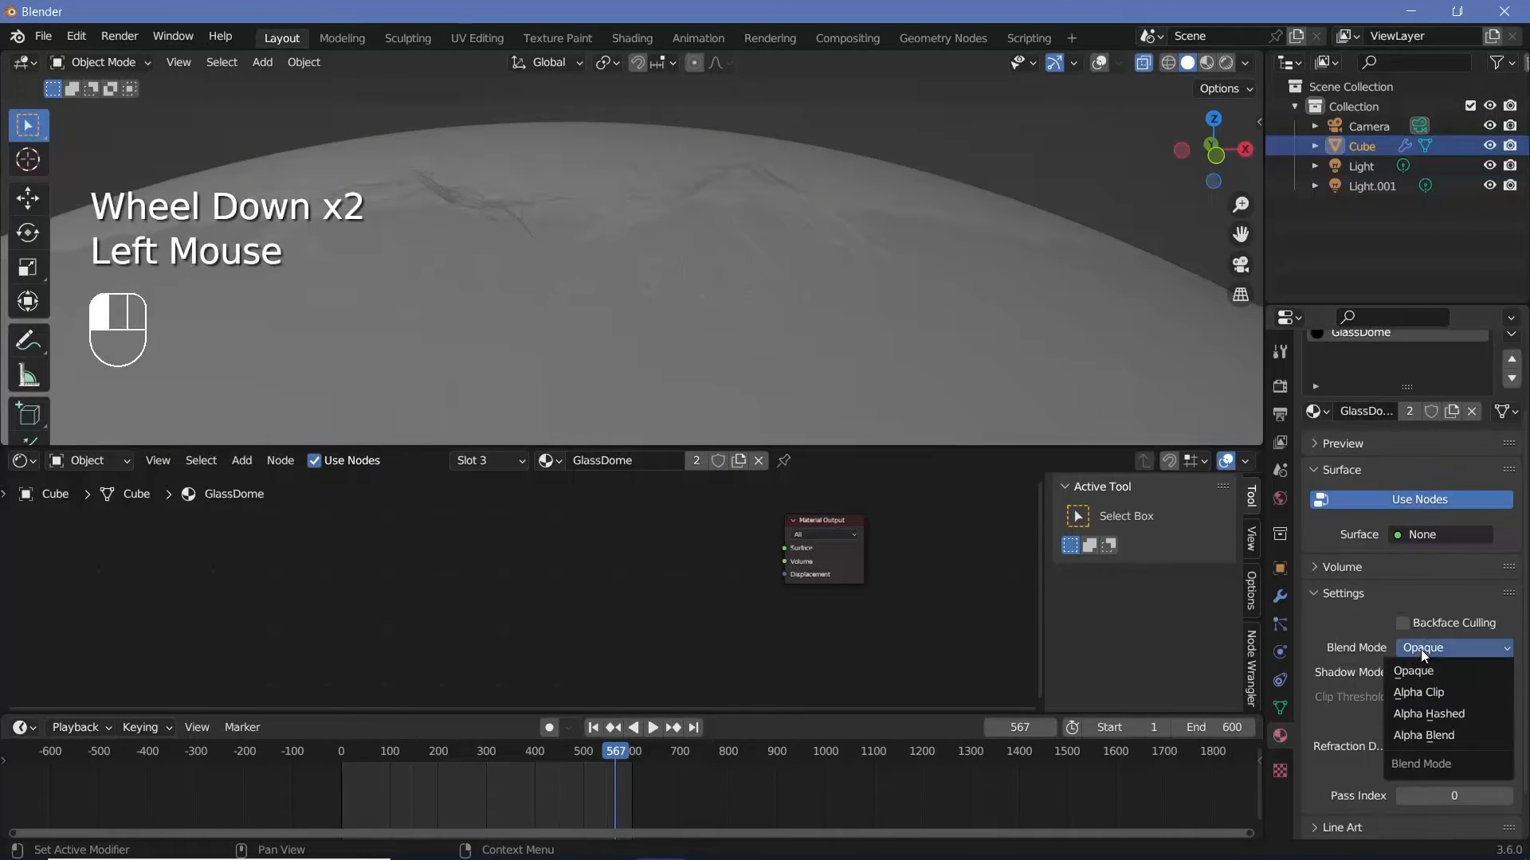
left_click(1433, 734)
left_click(1425, 676)
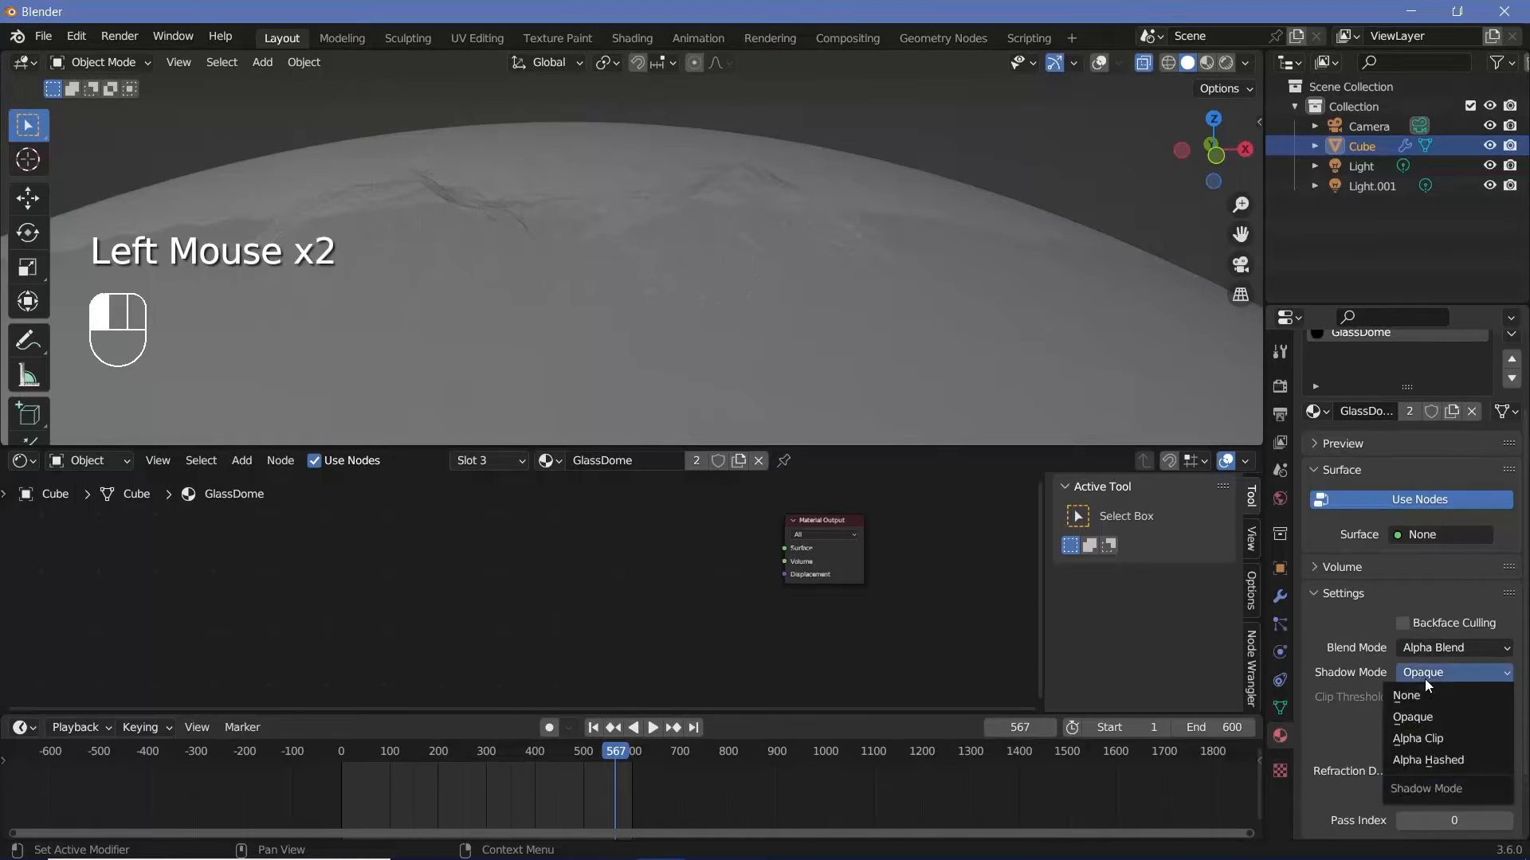
left_click(1406, 696)
left_click(1404, 722)
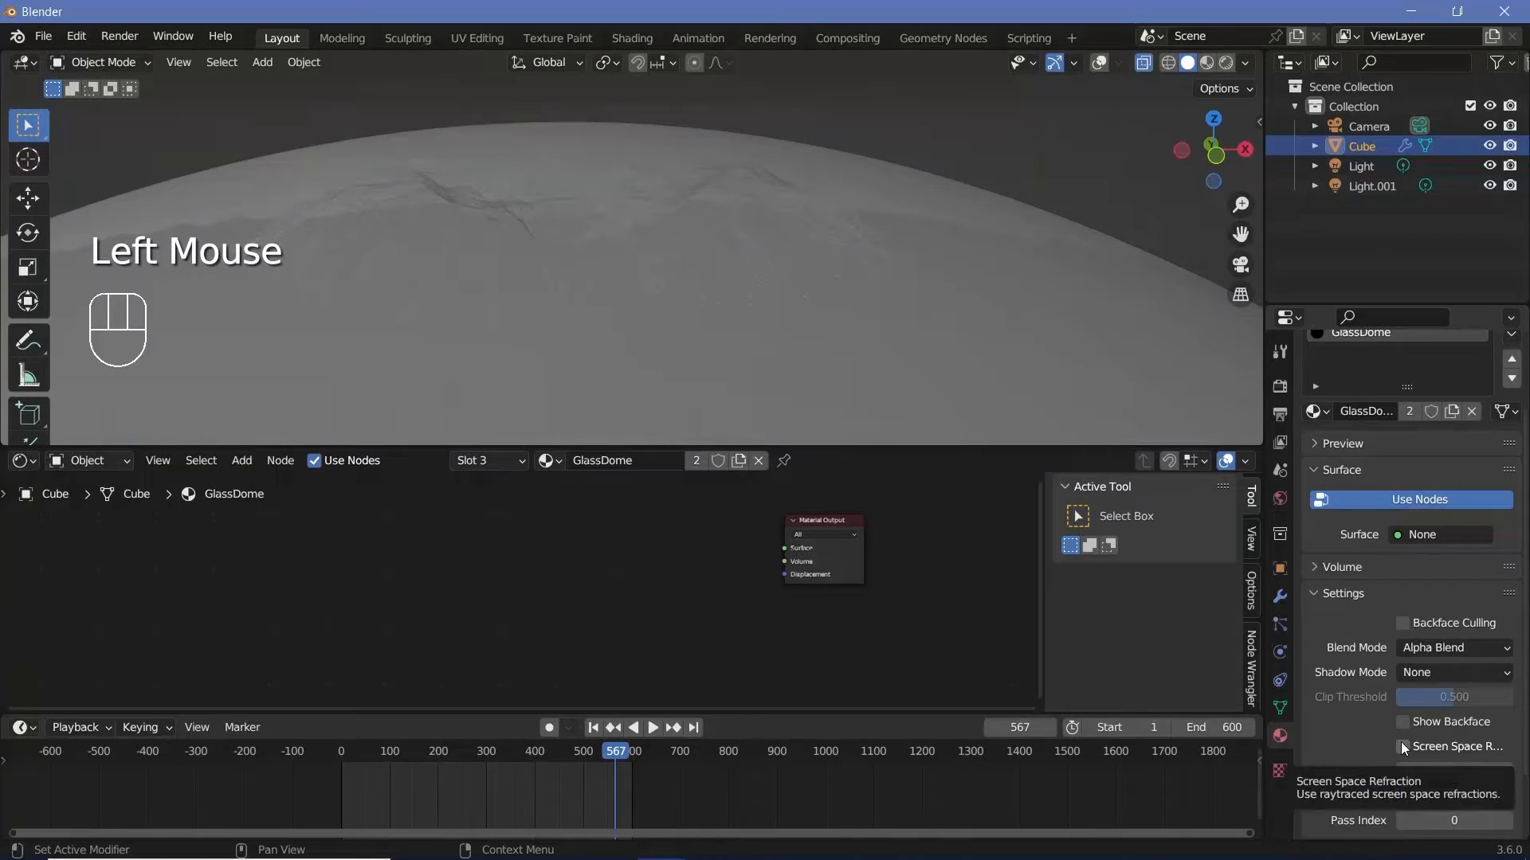
left_click(1402, 746)
- Add a Glass BSDF node to GlassDome and connect it to the Material Output's Surface
middle_click_drag(687, 574, 673, 512, "ctrl")
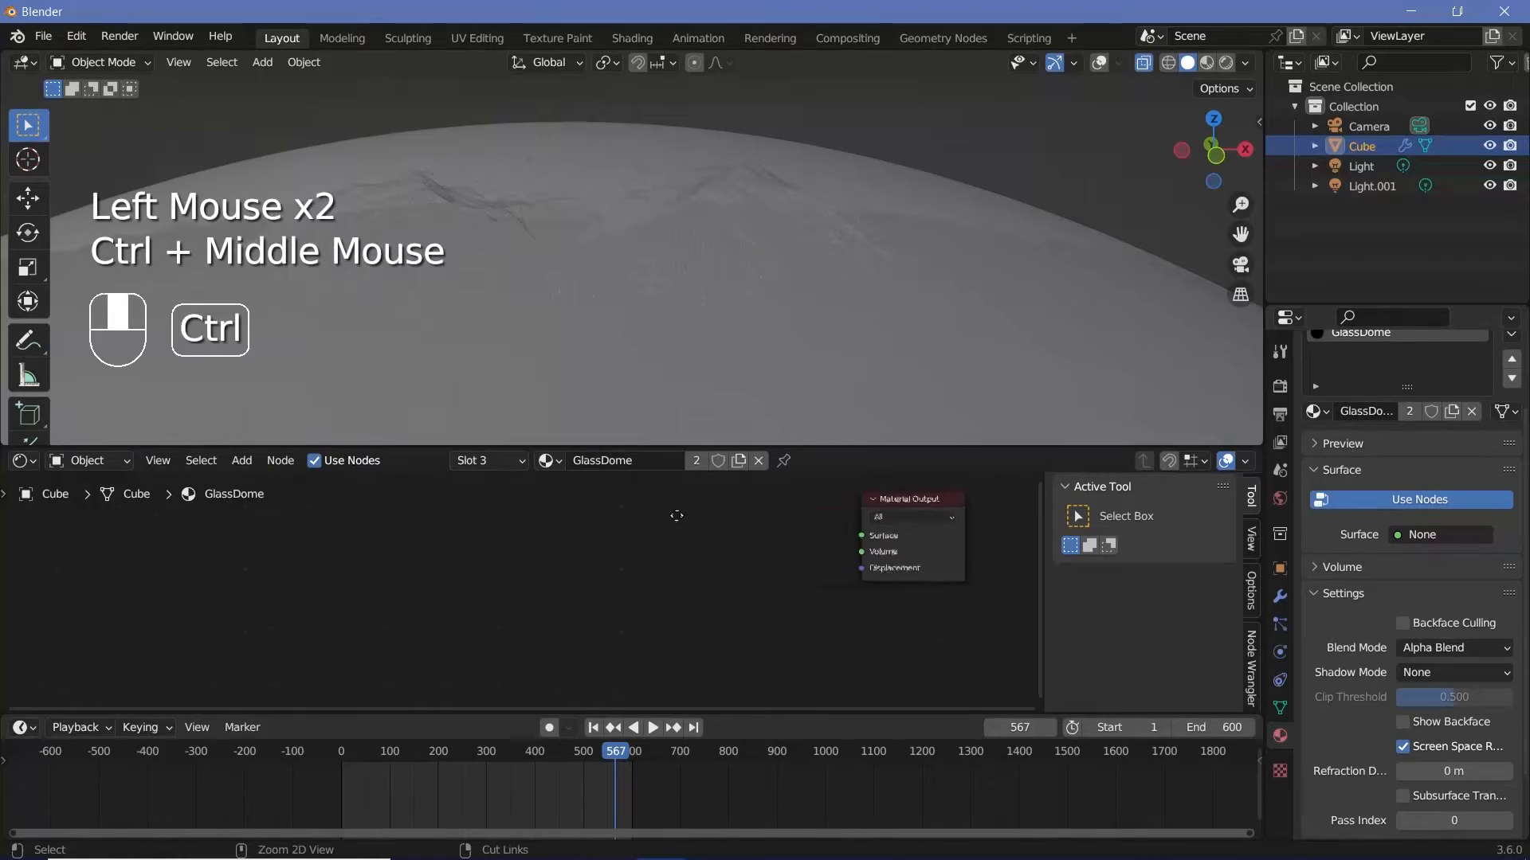
key("shift+a")
left_click(703, 528)
type("glas")
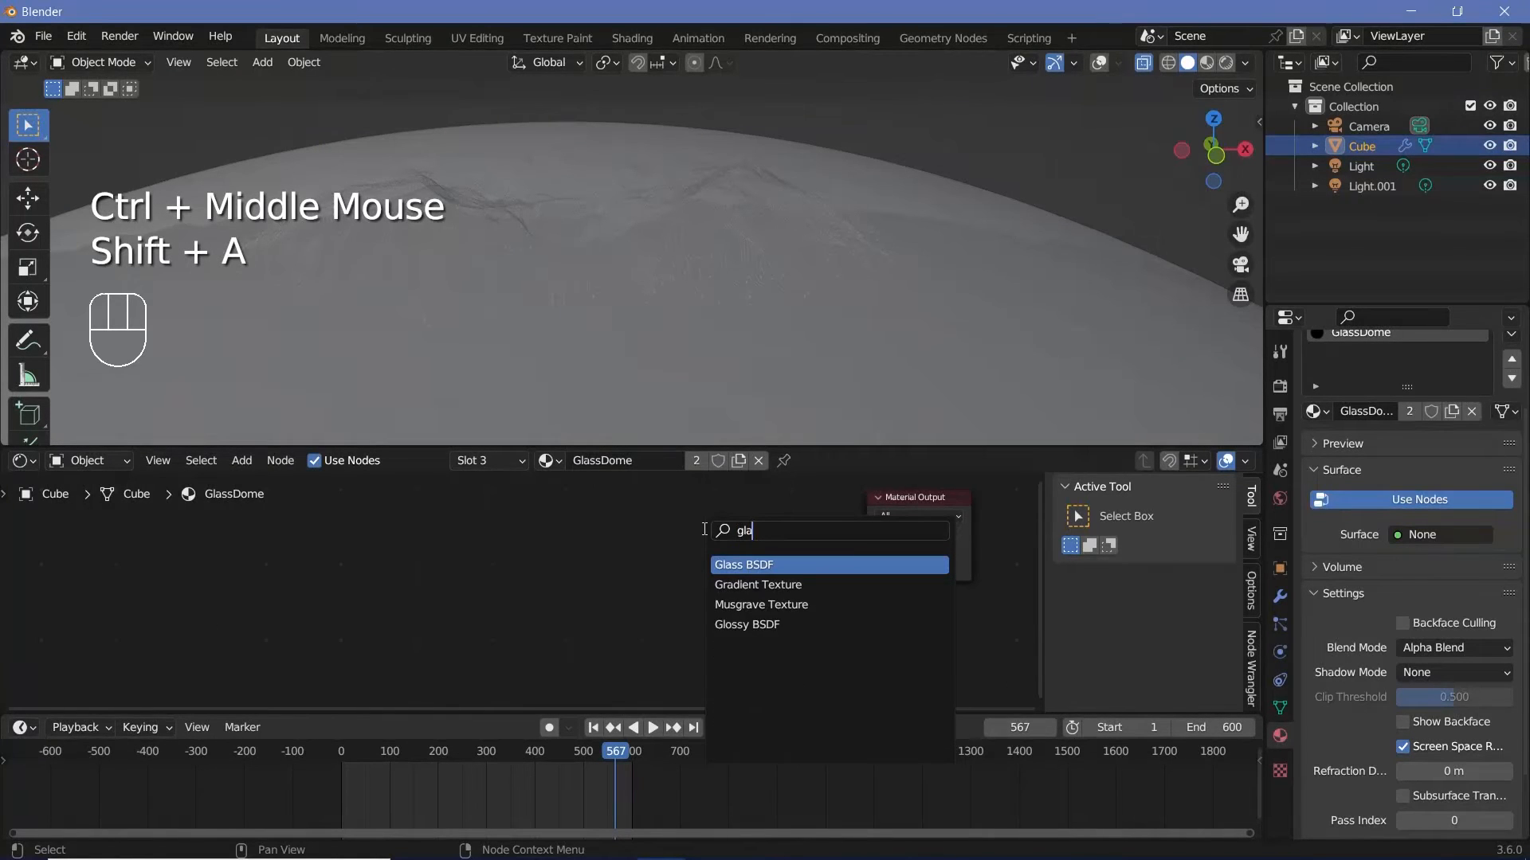
left_click(739, 564)
left_click(715, 551)
left_click_drag(719, 535, 866, 534)
left_click_drag(671, 519, 659, 526)
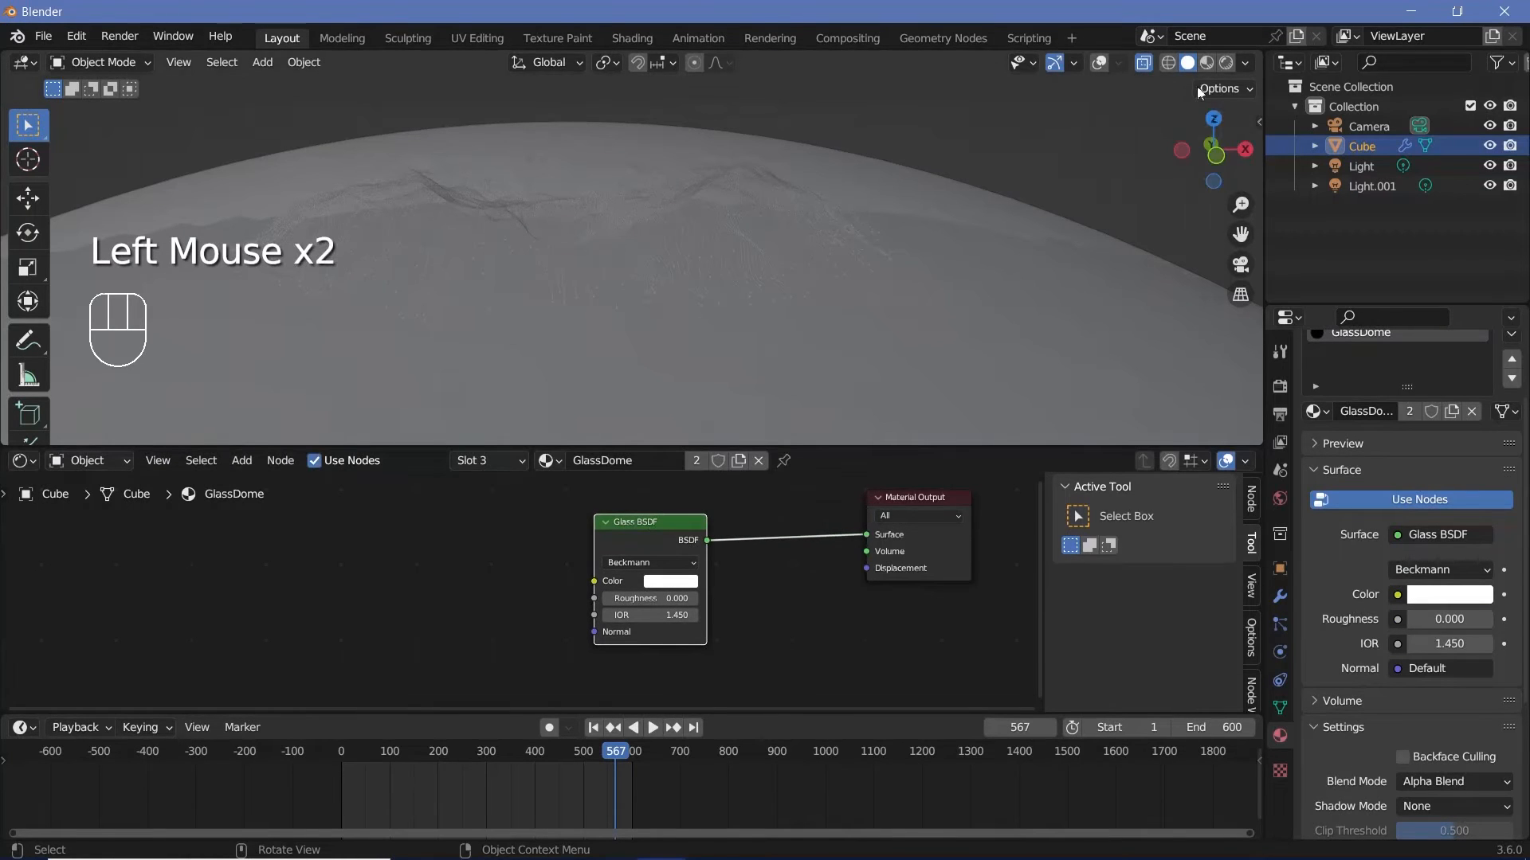
- Preview the glass dome in rendered viewport shading and examine the Glass BSDF's settings
key("z")
mouse_move(658, 209)
middle_mouse_down()
mouse_move(672, 263)
mouse_move(673, 222)
middle_mouse_up()
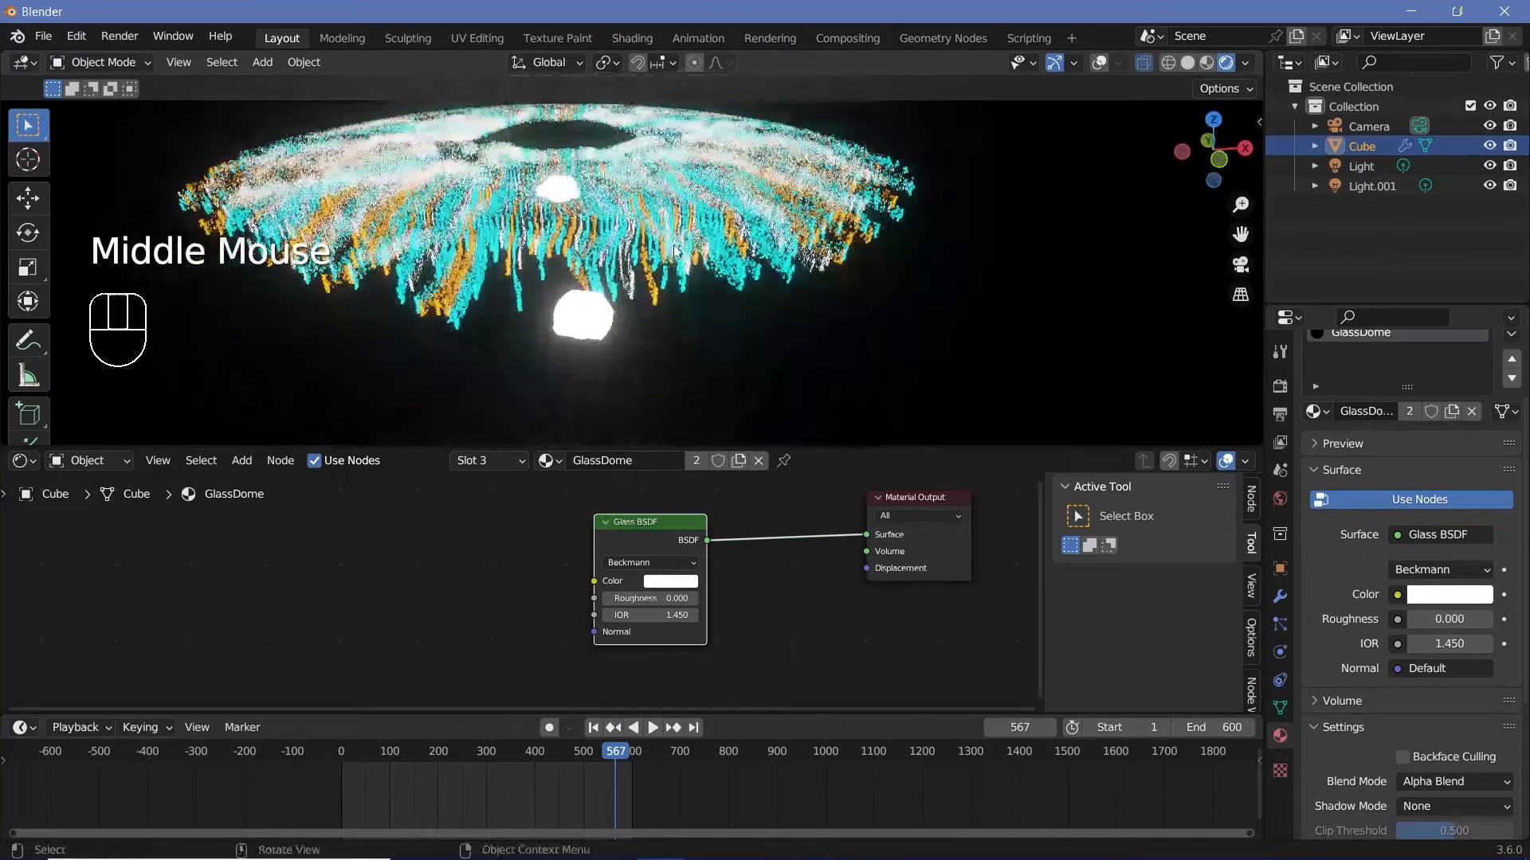
middle_click_drag(729, 563, 634, 622, "ctrl")
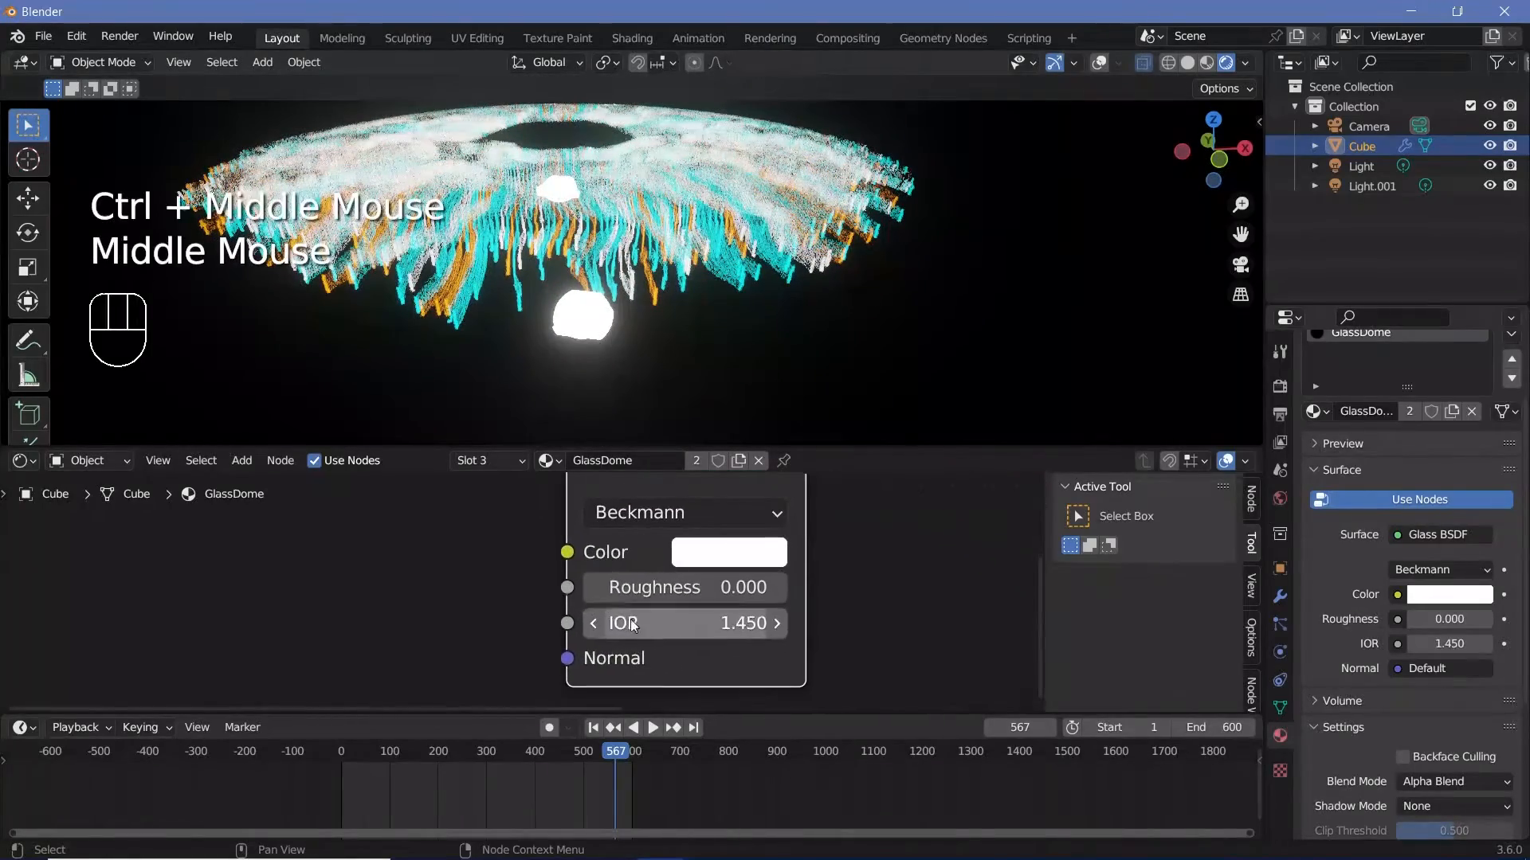
- Set the Glass BSDF's IOR to 1.1, comparing the dome's look against an IOR of 1
left_click(638, 620)
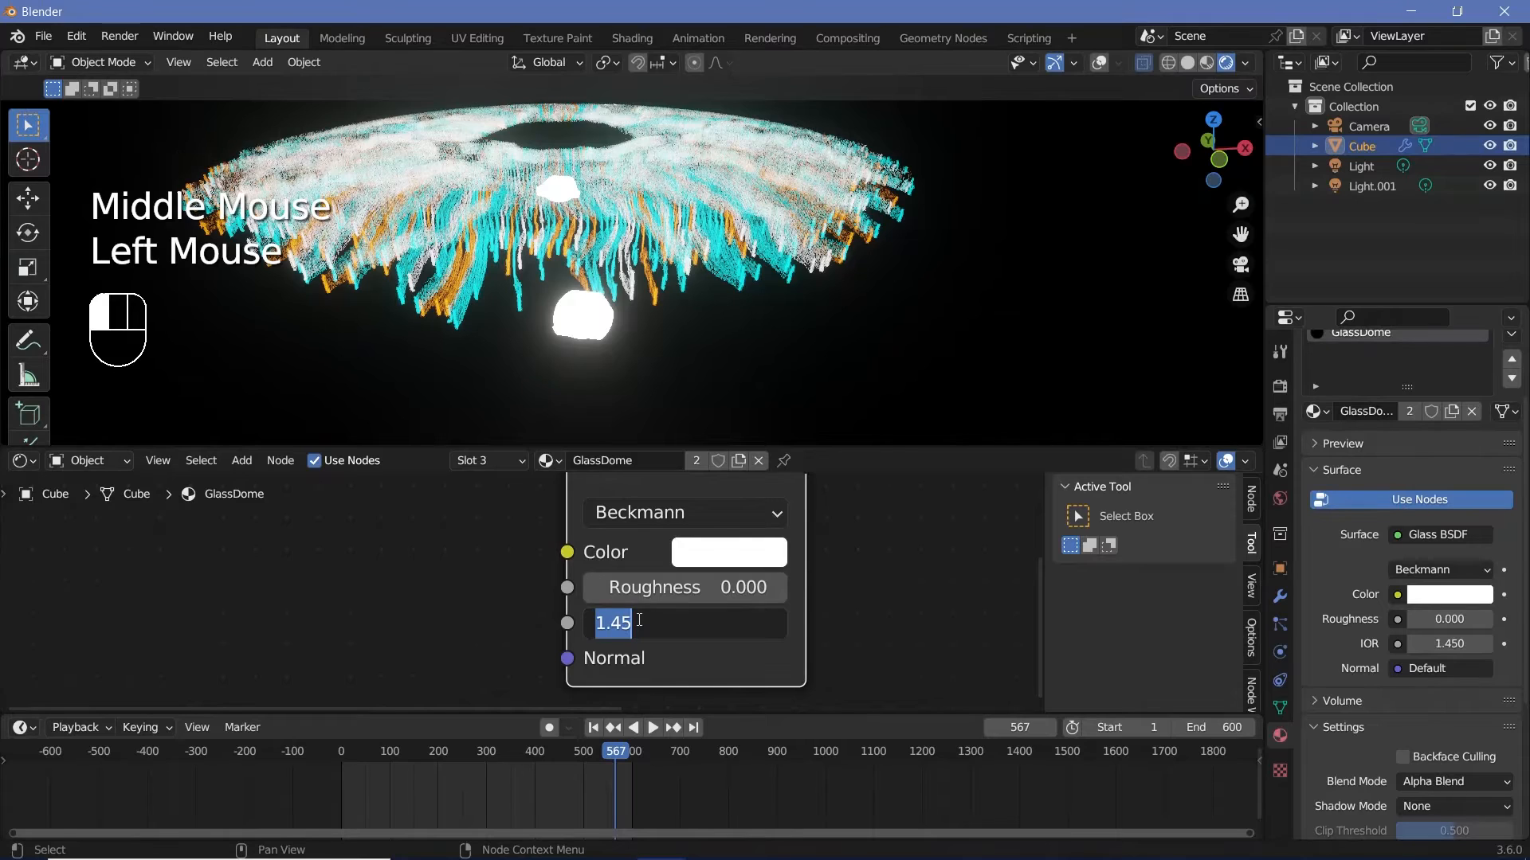
type("1")
key("Return")
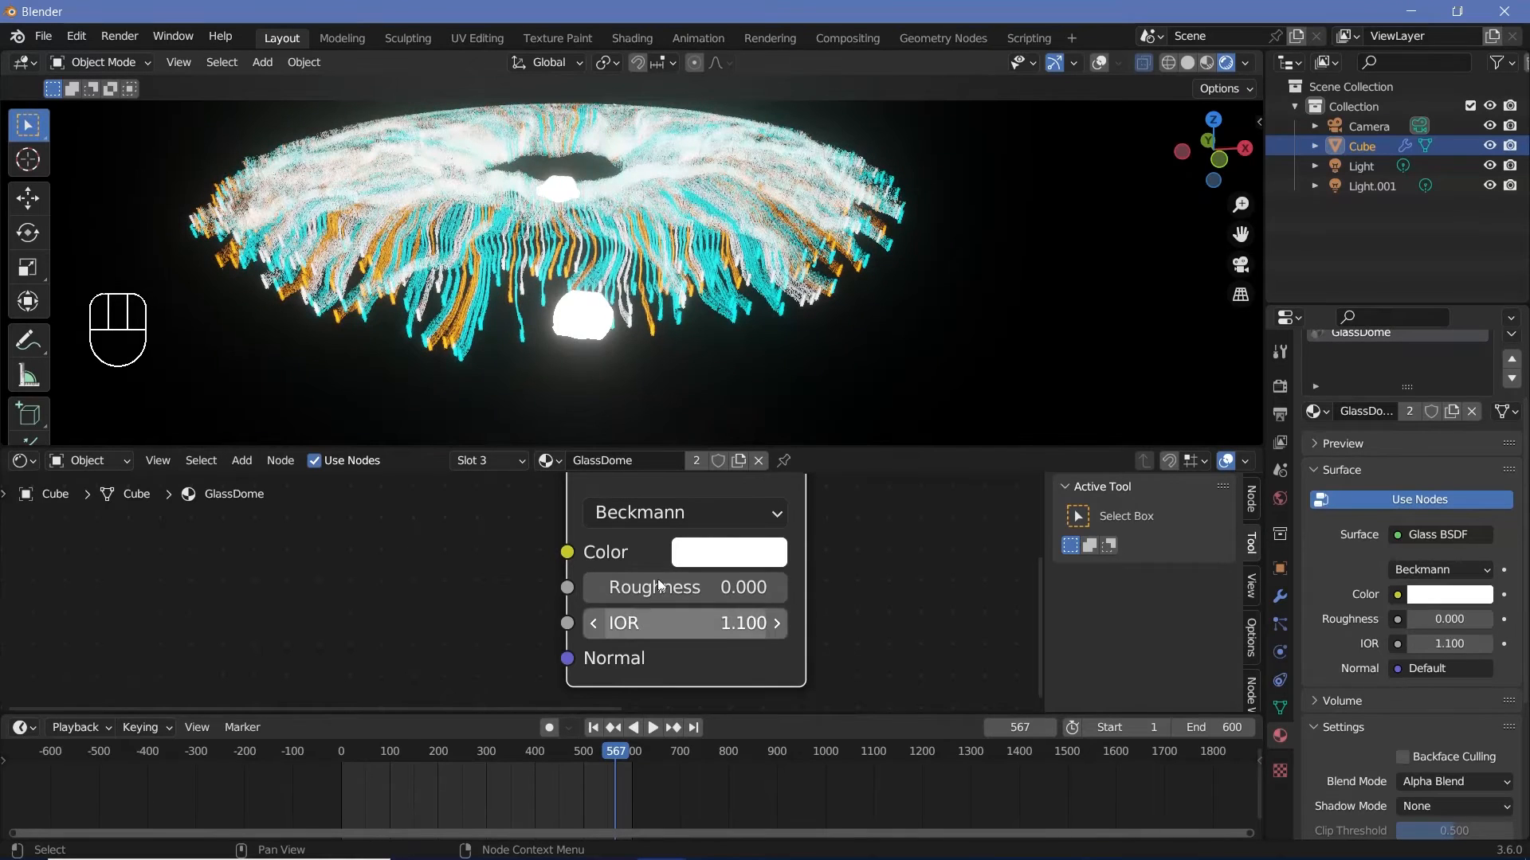
left_click(691, 620)
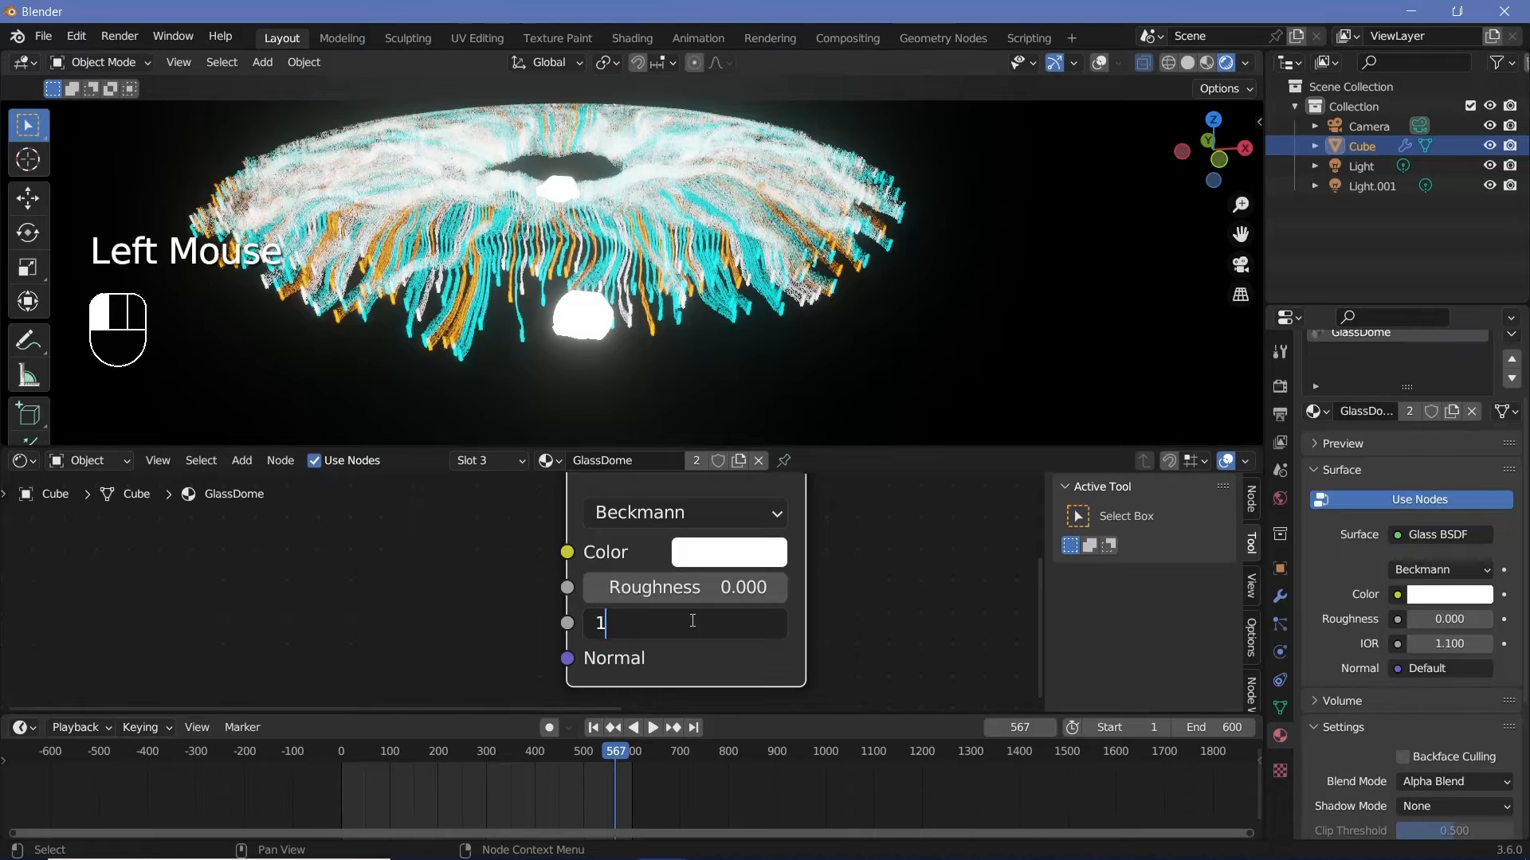
key("Return")
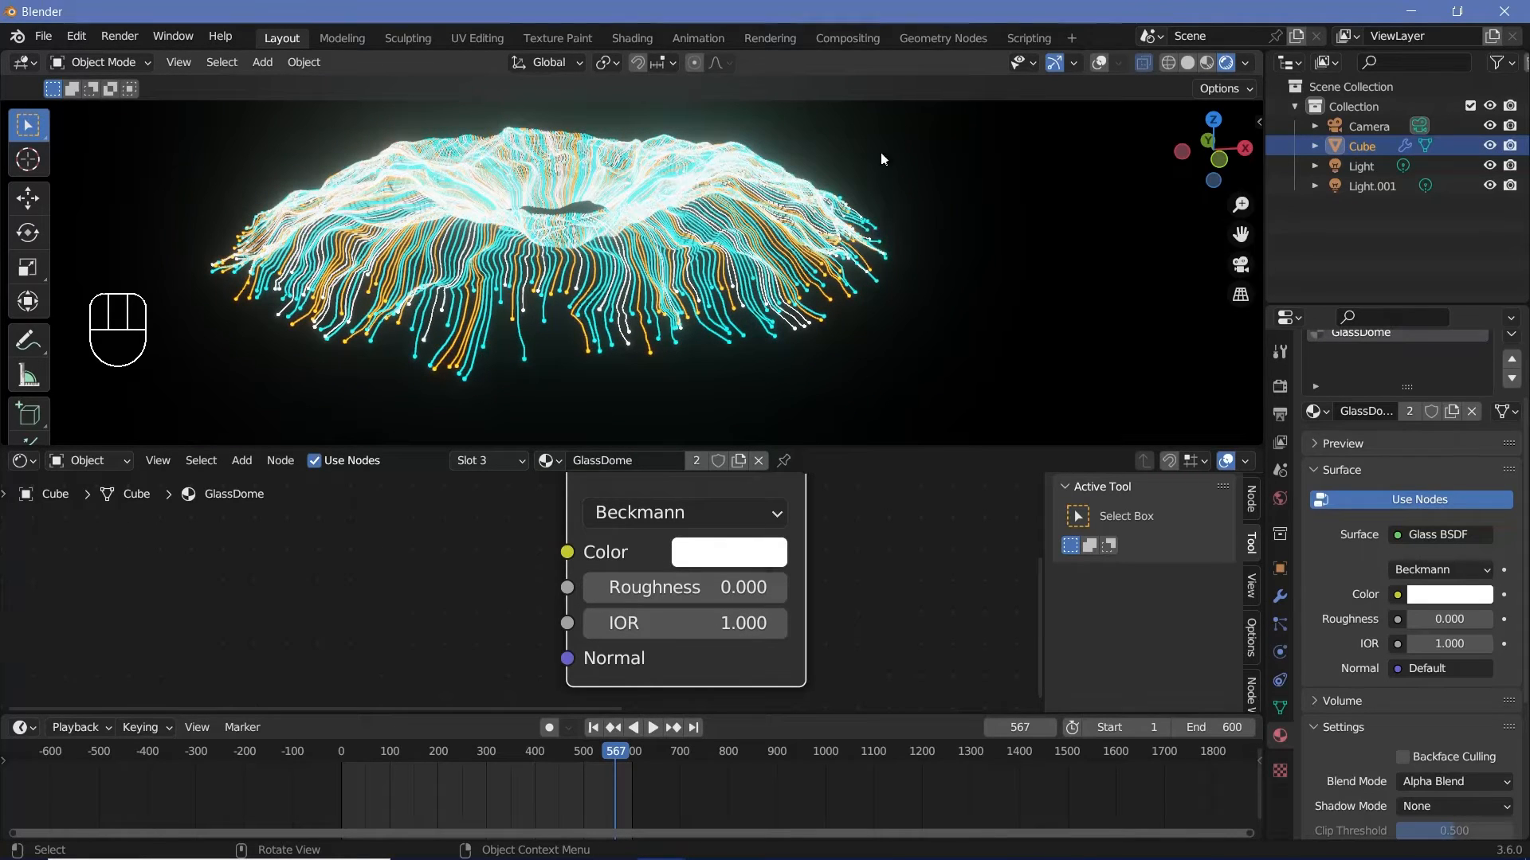
left_click(685, 629)
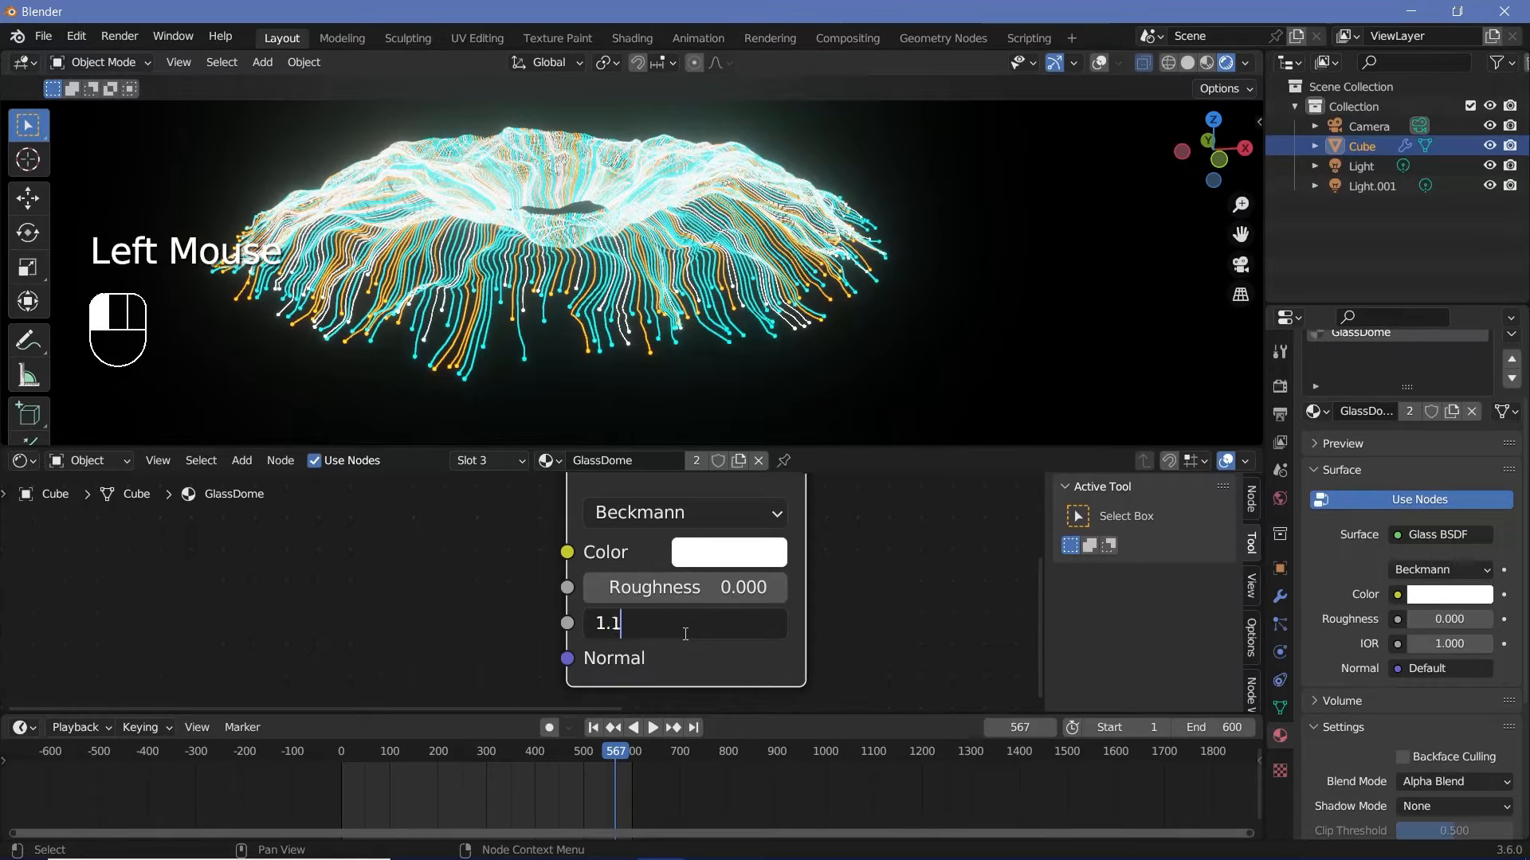
type("1.1")
key("Return")
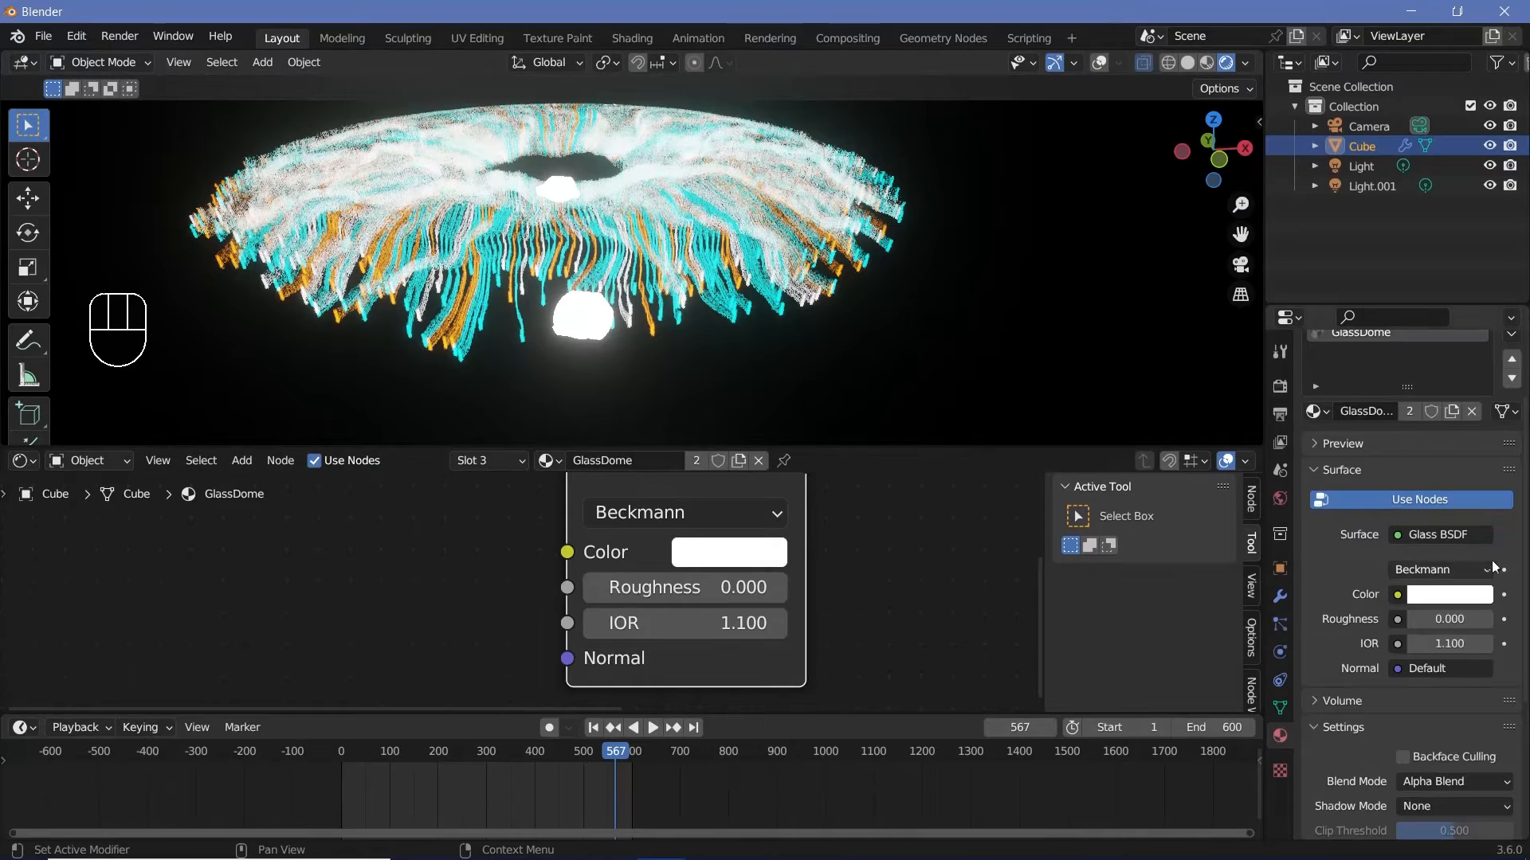
- Set GlassDome's refraction depth to 0.2 m, comparing the dome's look against a depth of 0 m
left_click_drag(1521, 562, 1448, 684)
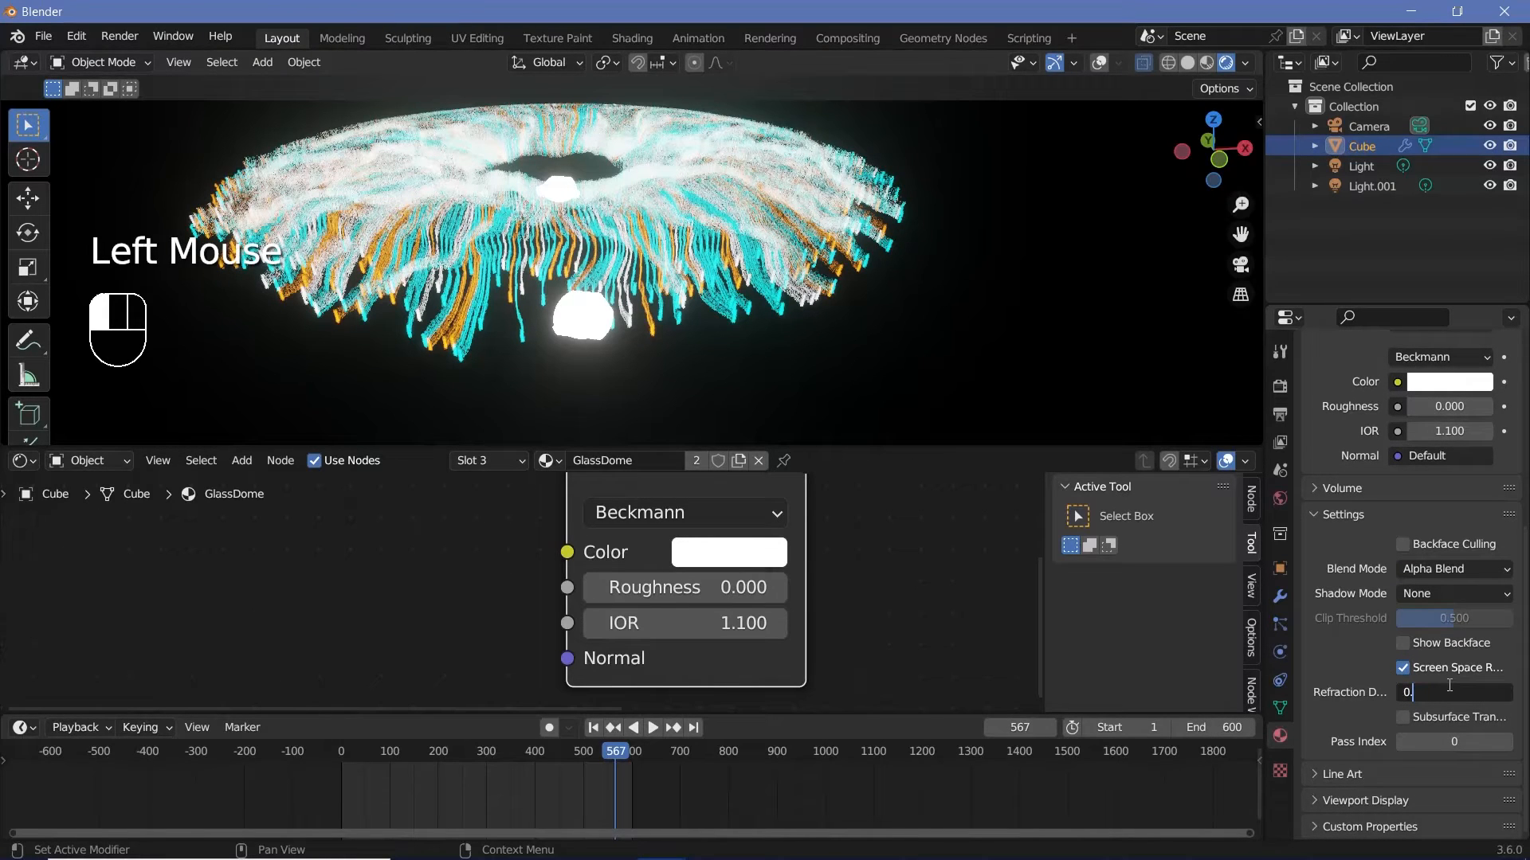
type("0.2")
key("Return")
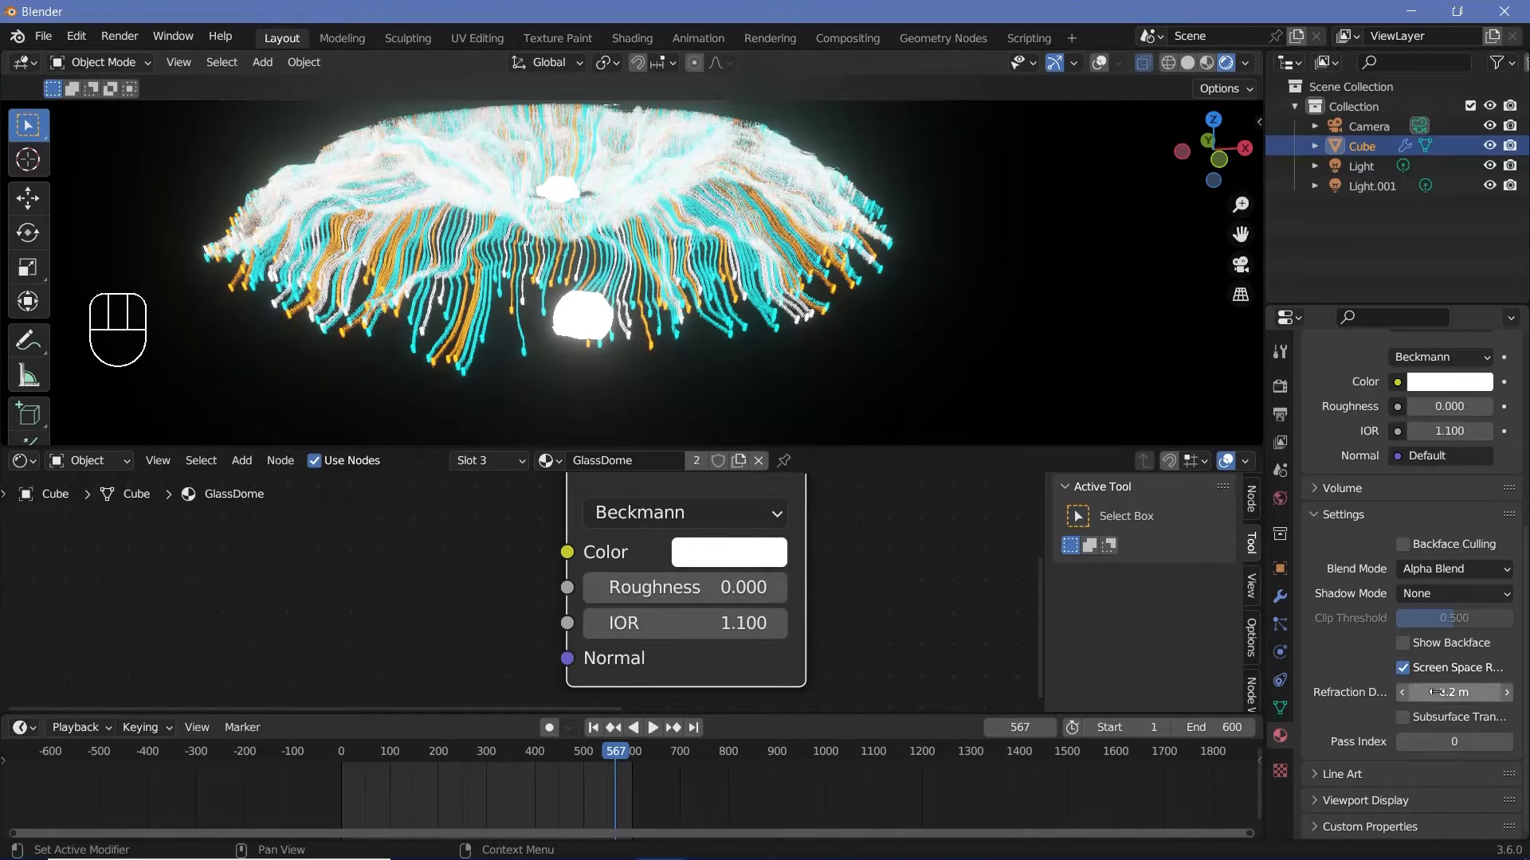
left_click(1426, 693)
type("0")
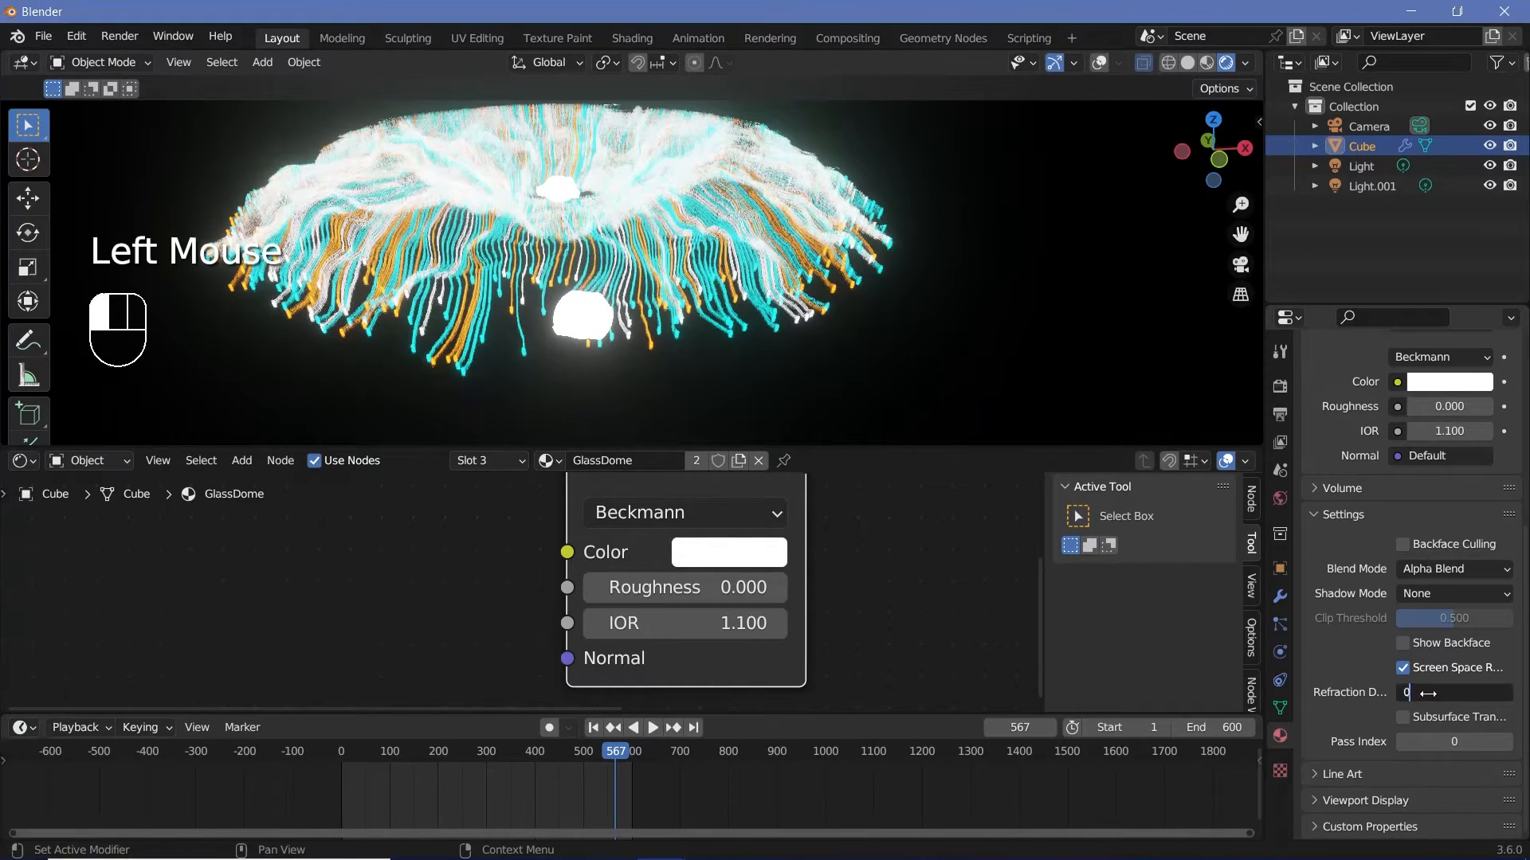
key("Return")
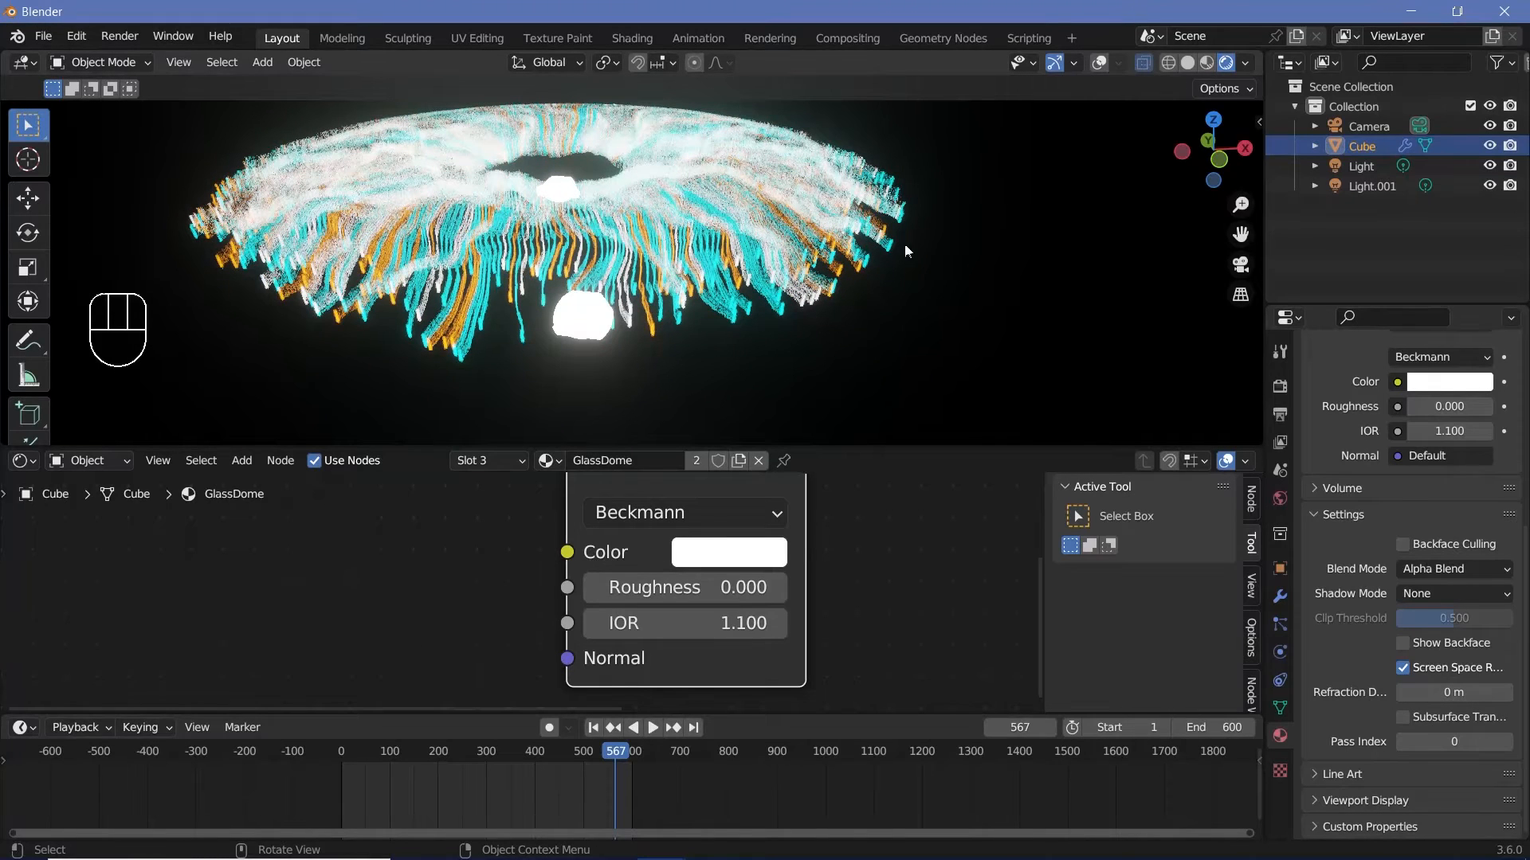
left_click(1459, 687)
type("0")
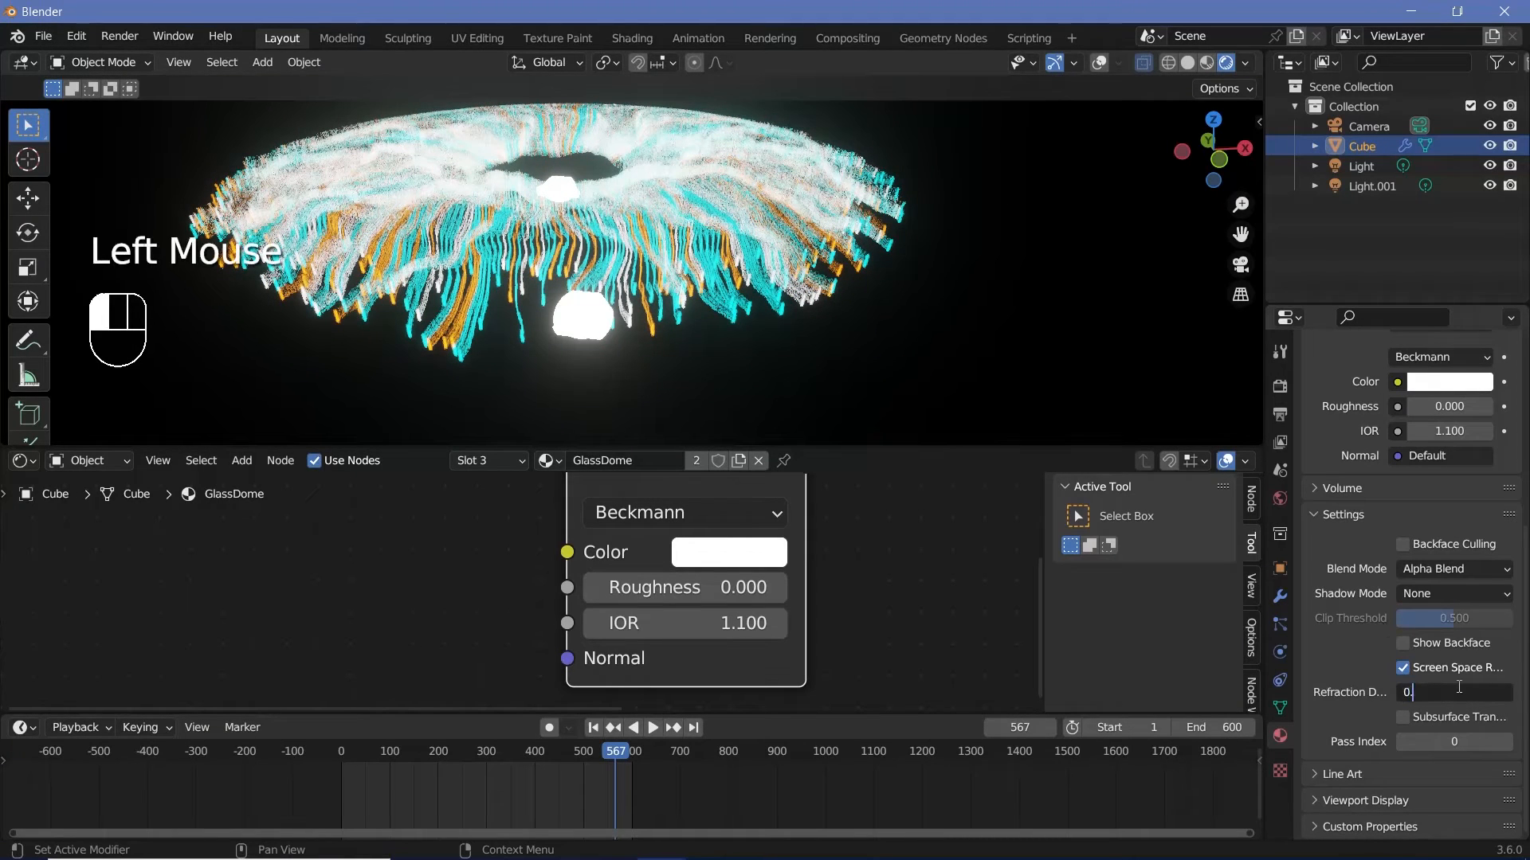
type(".2")
key("Return")
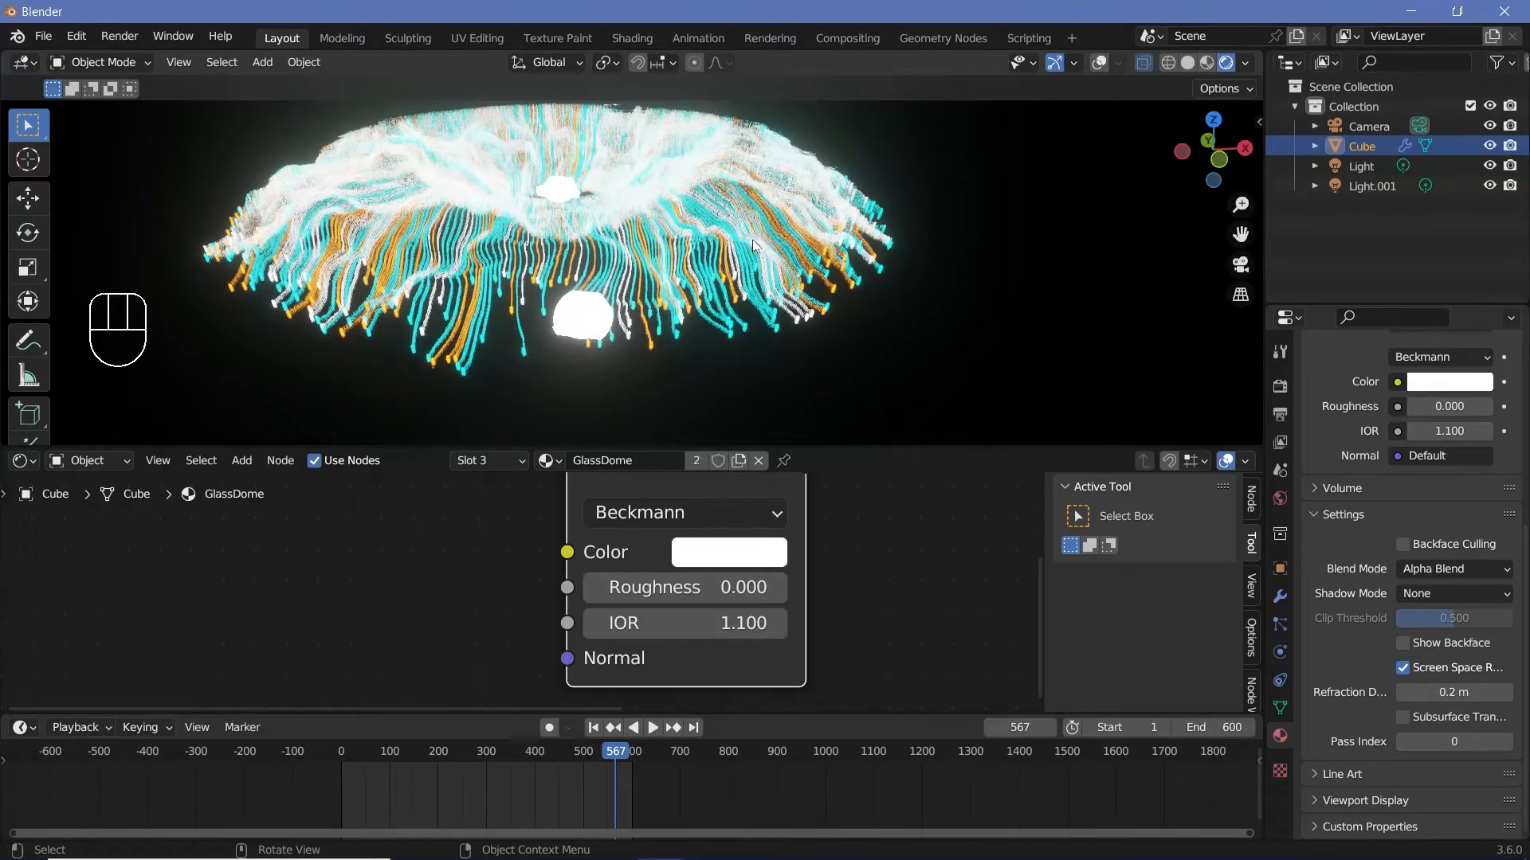
- Examine the dome's refraction from other angles and re-enter the refraction depth of 0.2 m
mouse_move(752, 239)
middle_mouse_down()
mouse_move(756, 187)
mouse_move(760, 355)
mouse_move(757, 259)
middle_mouse_up()
left_click(1453, 692)
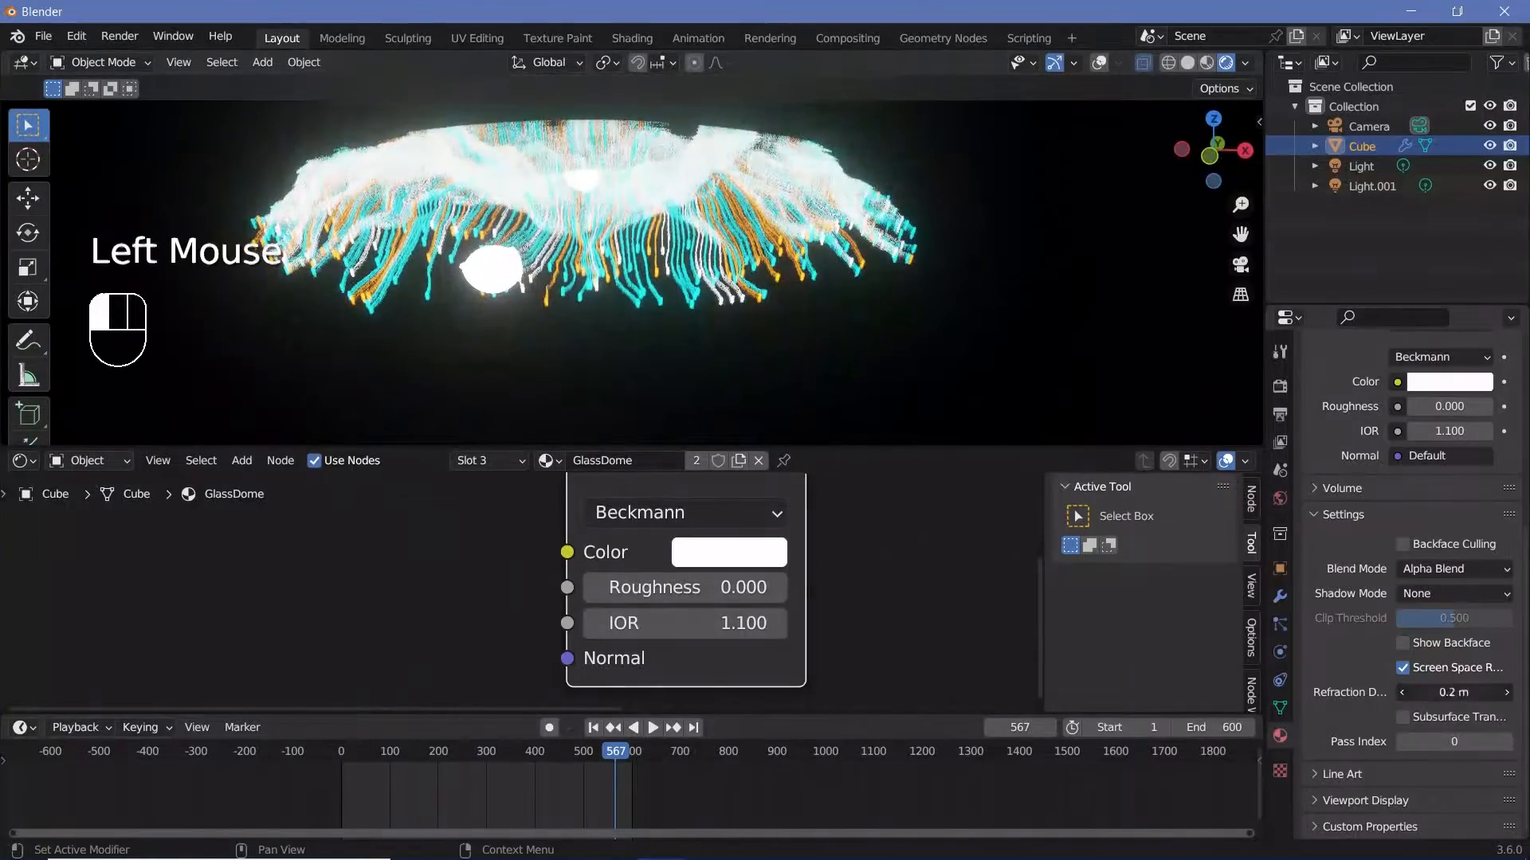
type("0.2")
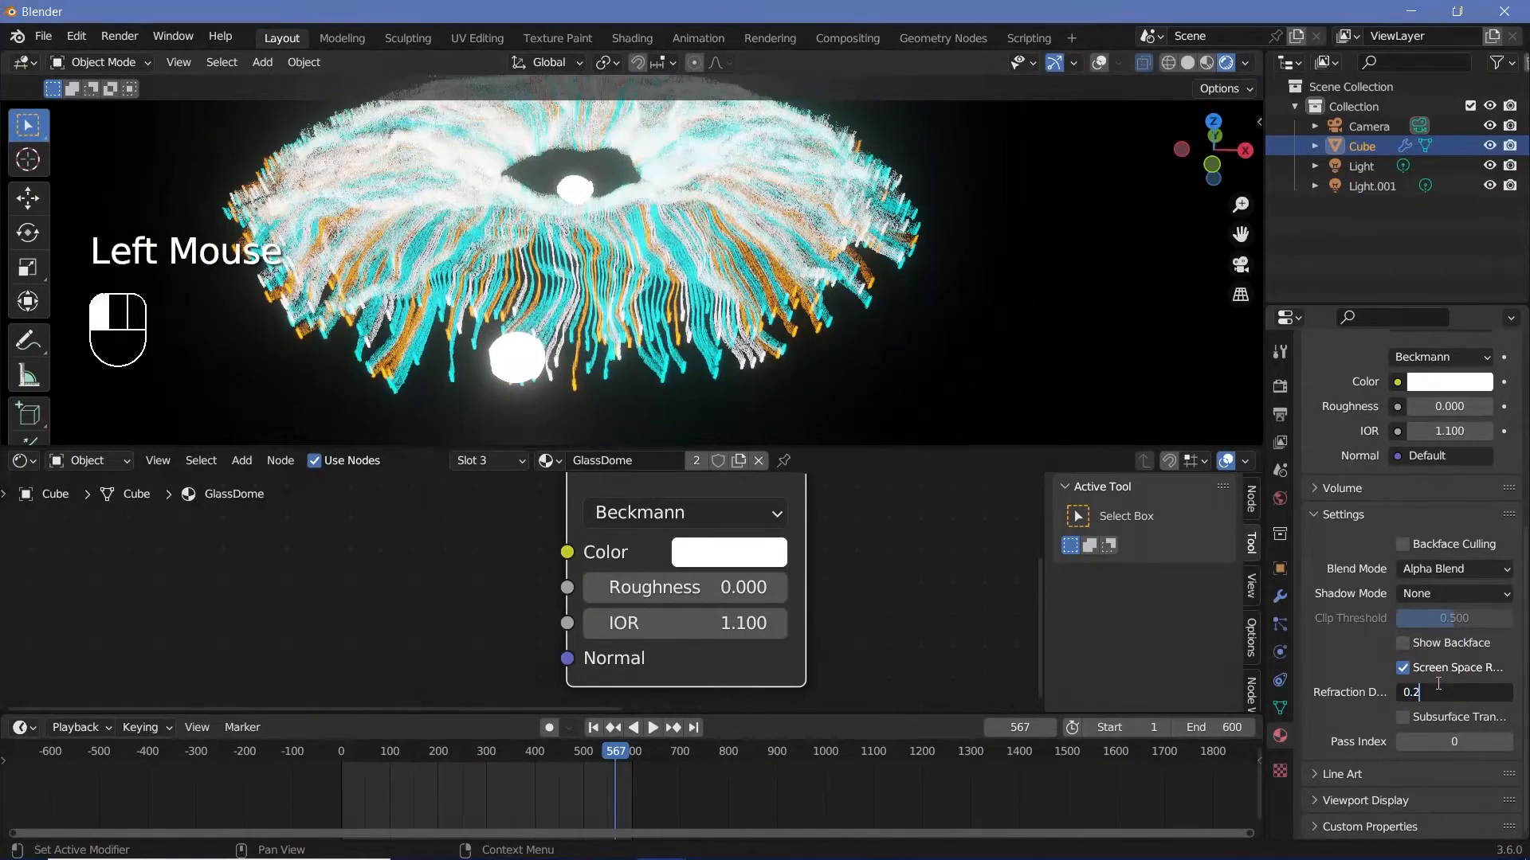
key("Return")
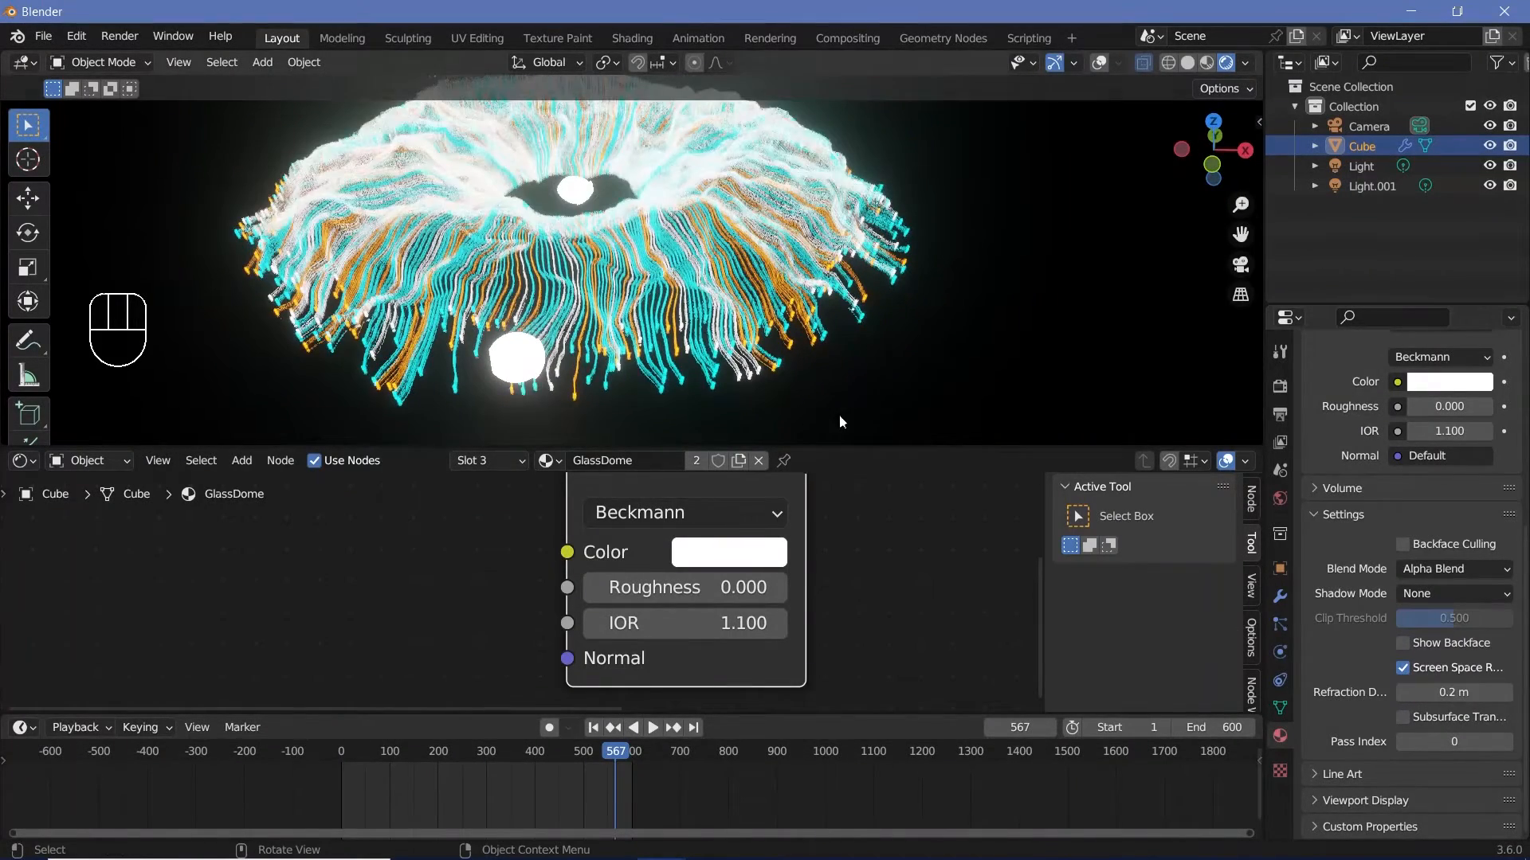
middle_click_drag(758, 273, 781, 301)
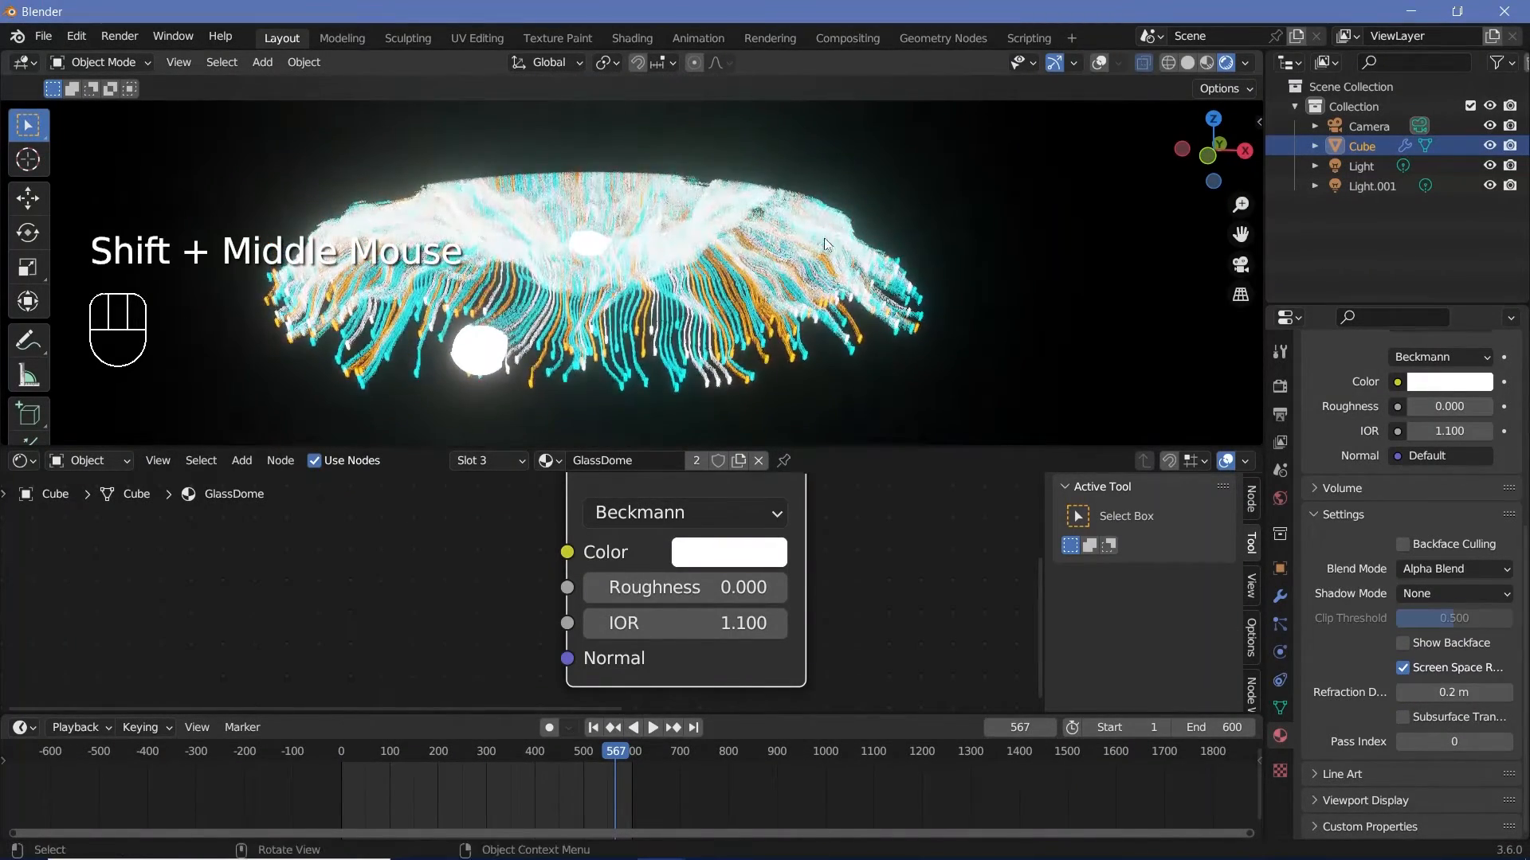
- Show the overlays and display the dome in solid X-ray shading from the front orthographic view
left_click(1099, 62)
left_click(1186, 64)
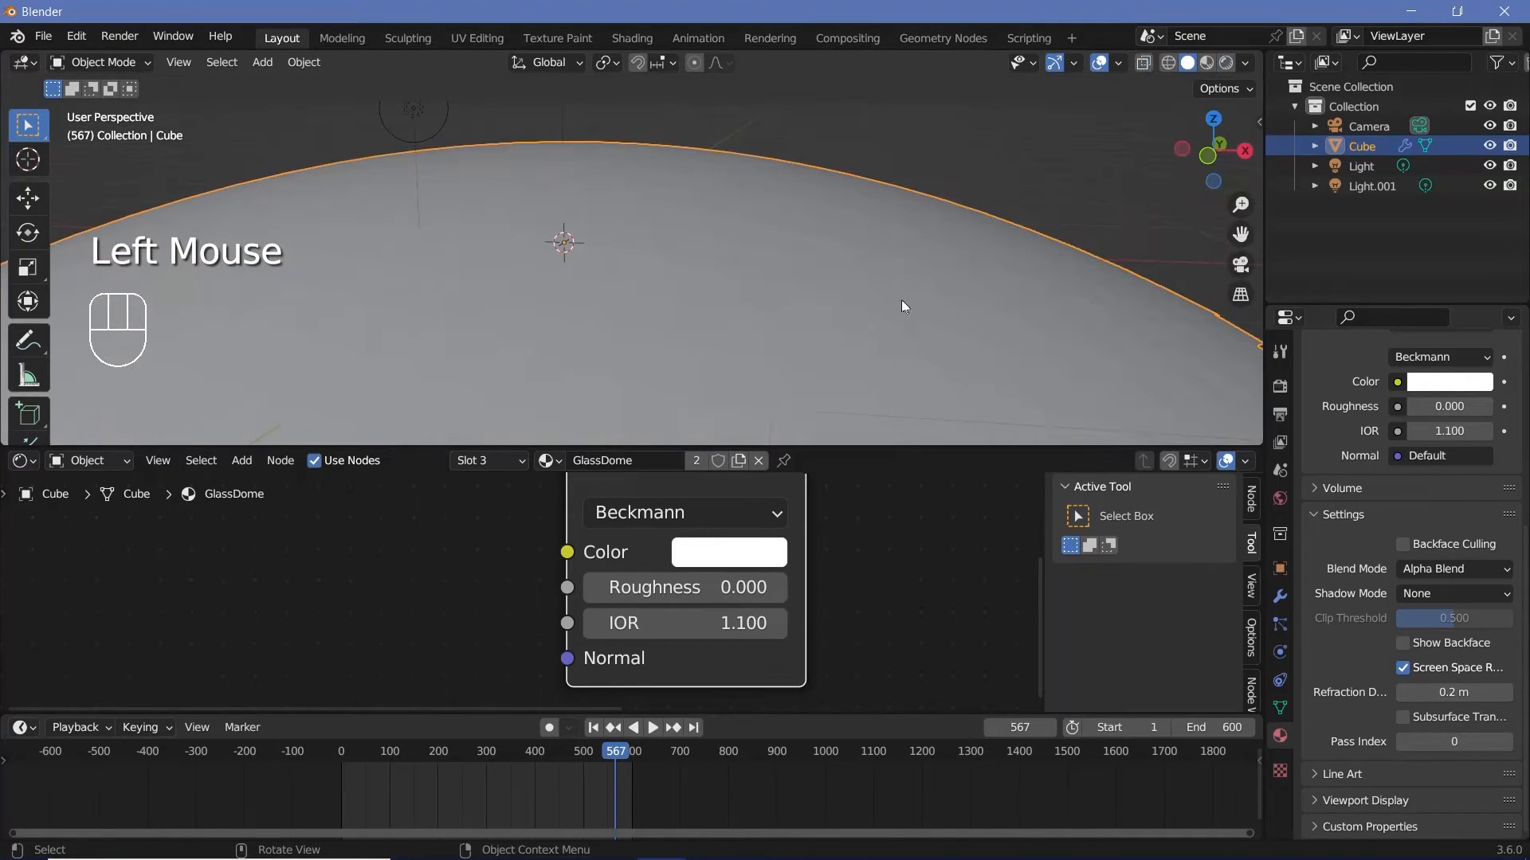
mouse_move(897, 301)
middle_mouse_down("ctrl")
mouse_move(894, 237)
mouse_move(907, 275)
middle_mouse_up("ctrl")
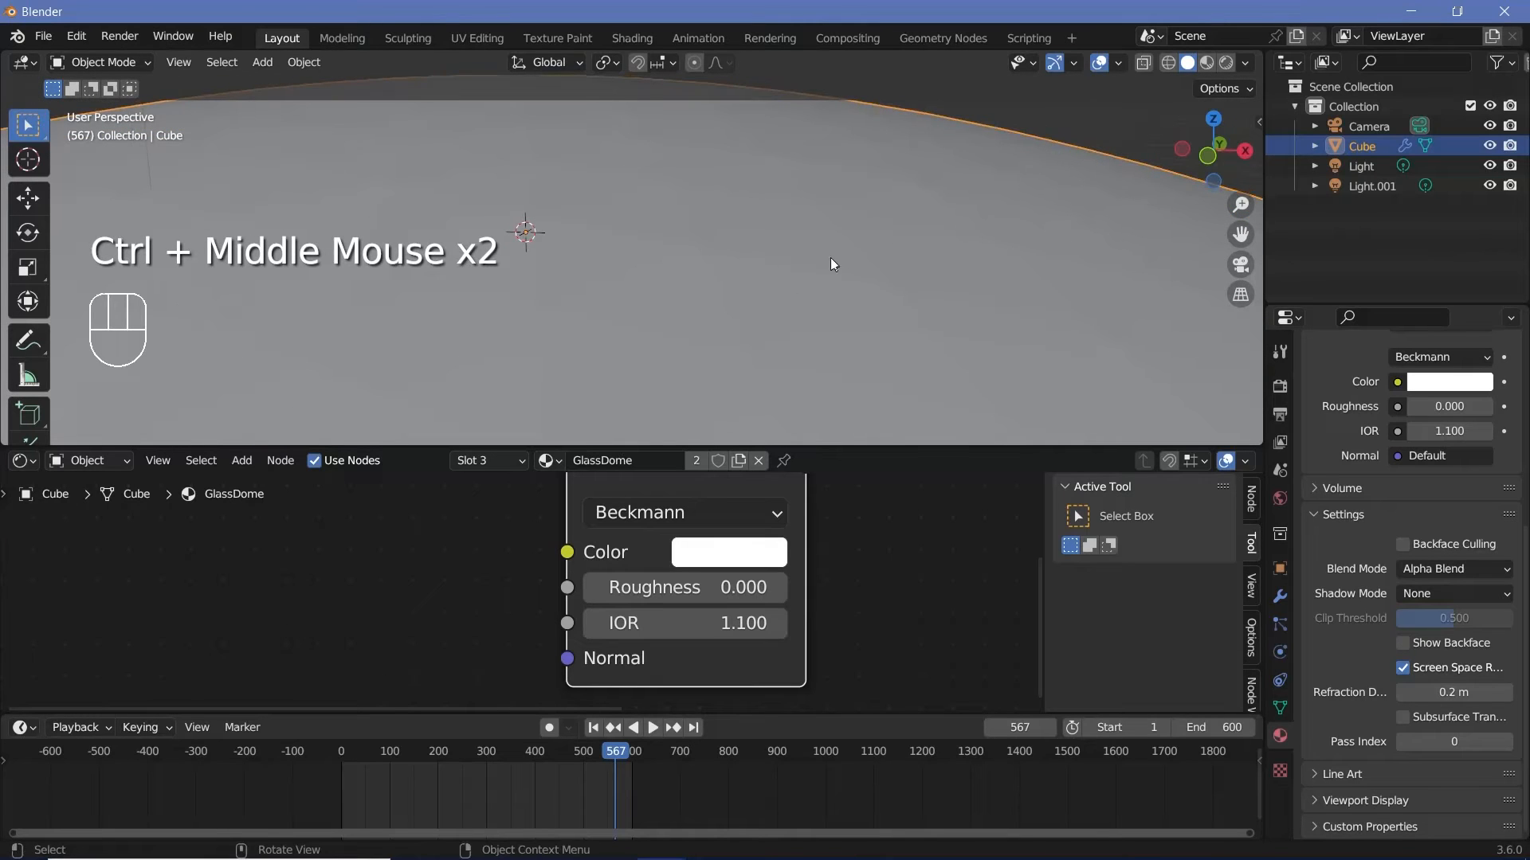
middle_click_drag(845, 204, 725, 191, "ctrl")
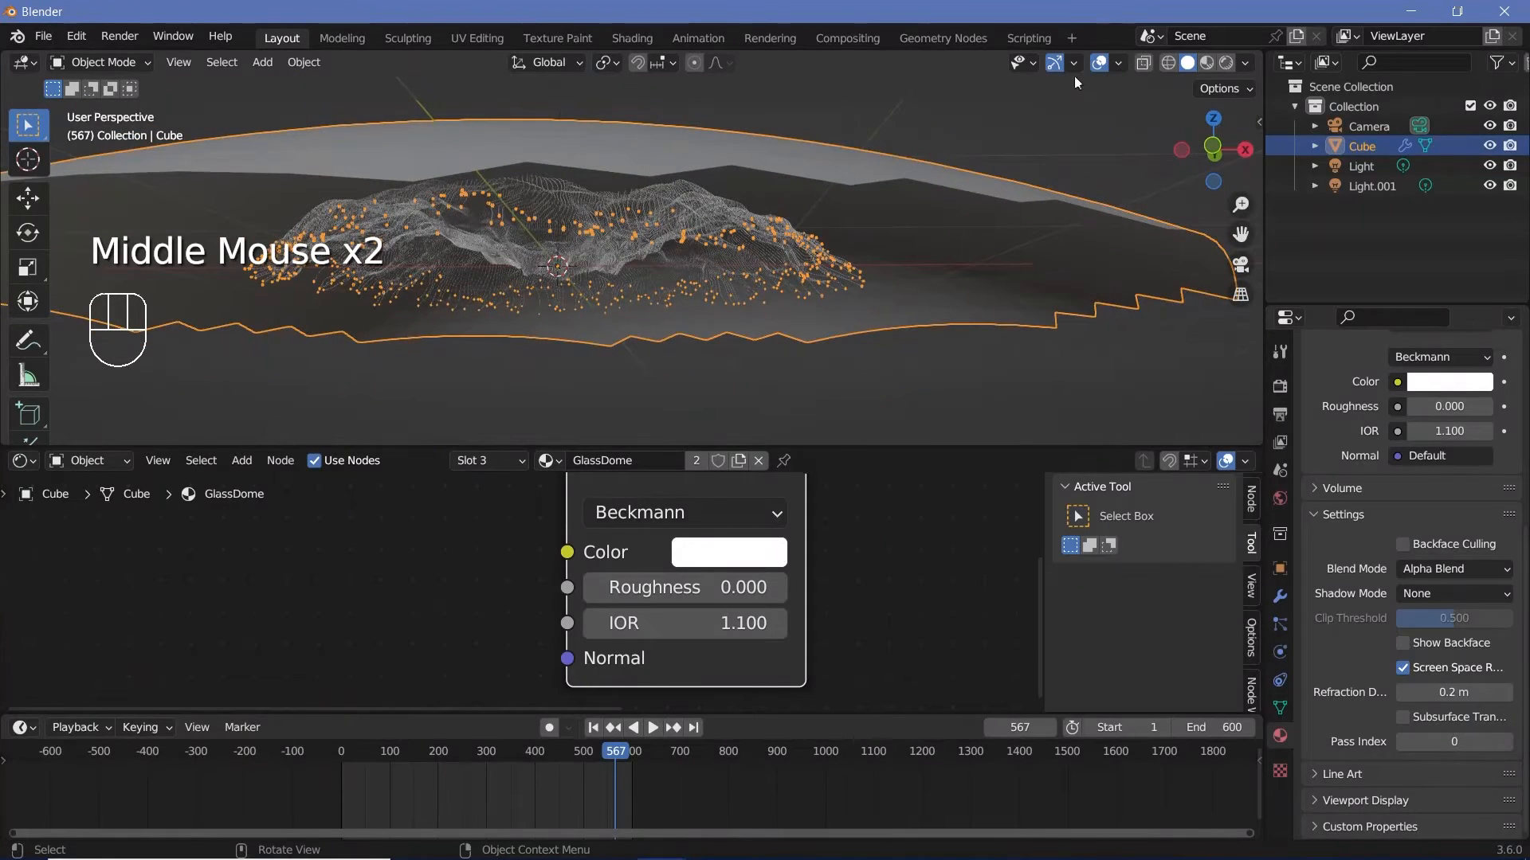
key("KP_1")
left_click(1145, 64)
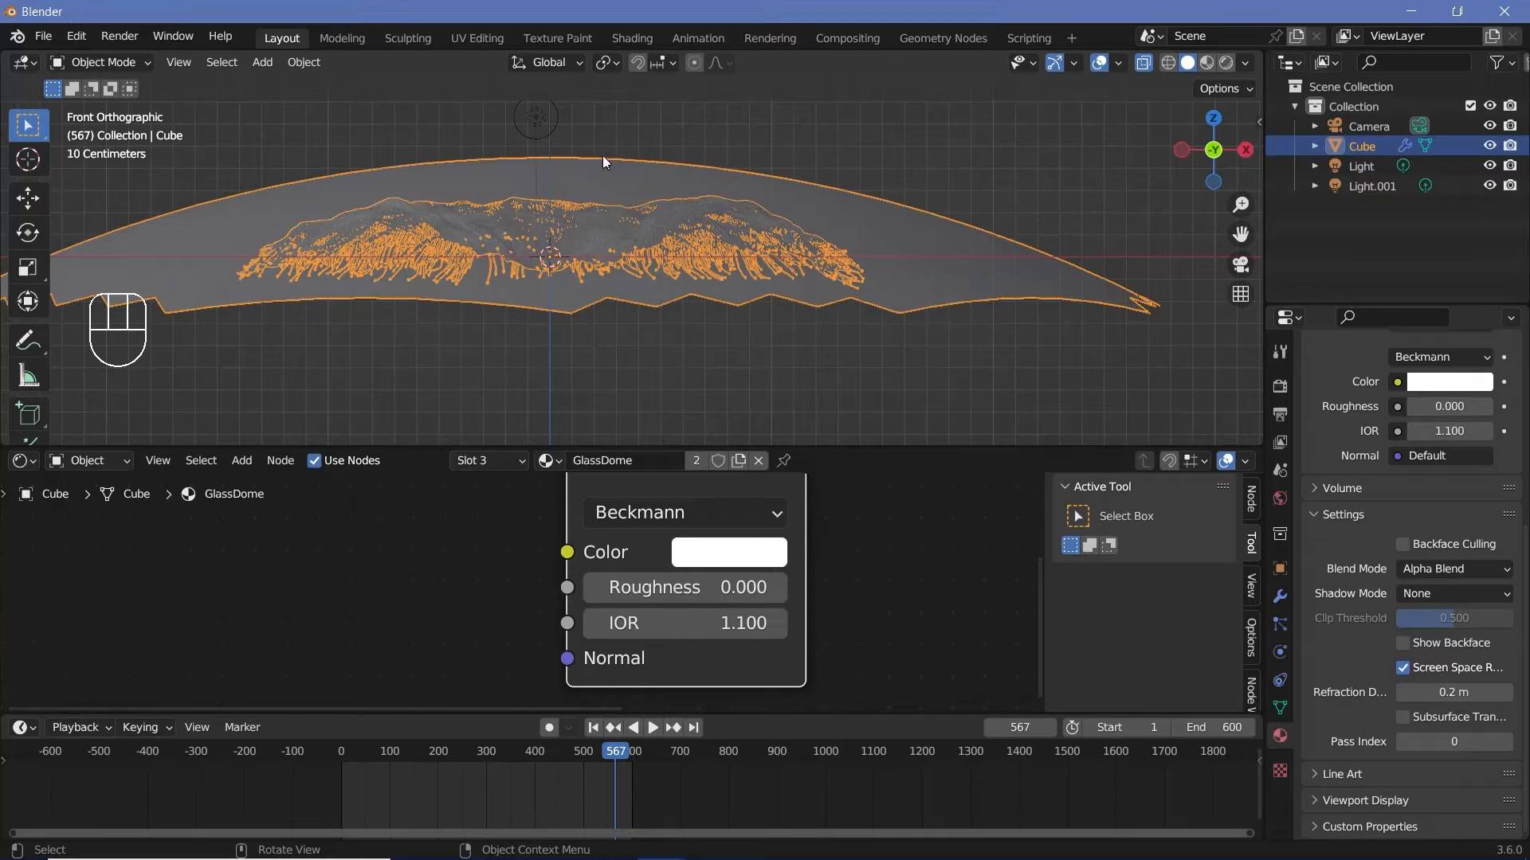
- In the Geometry Node Editor, set the dome's Ico Sphere radius to 5 m and its Set Position Z offset to -4.65 m
left_click(22, 460)
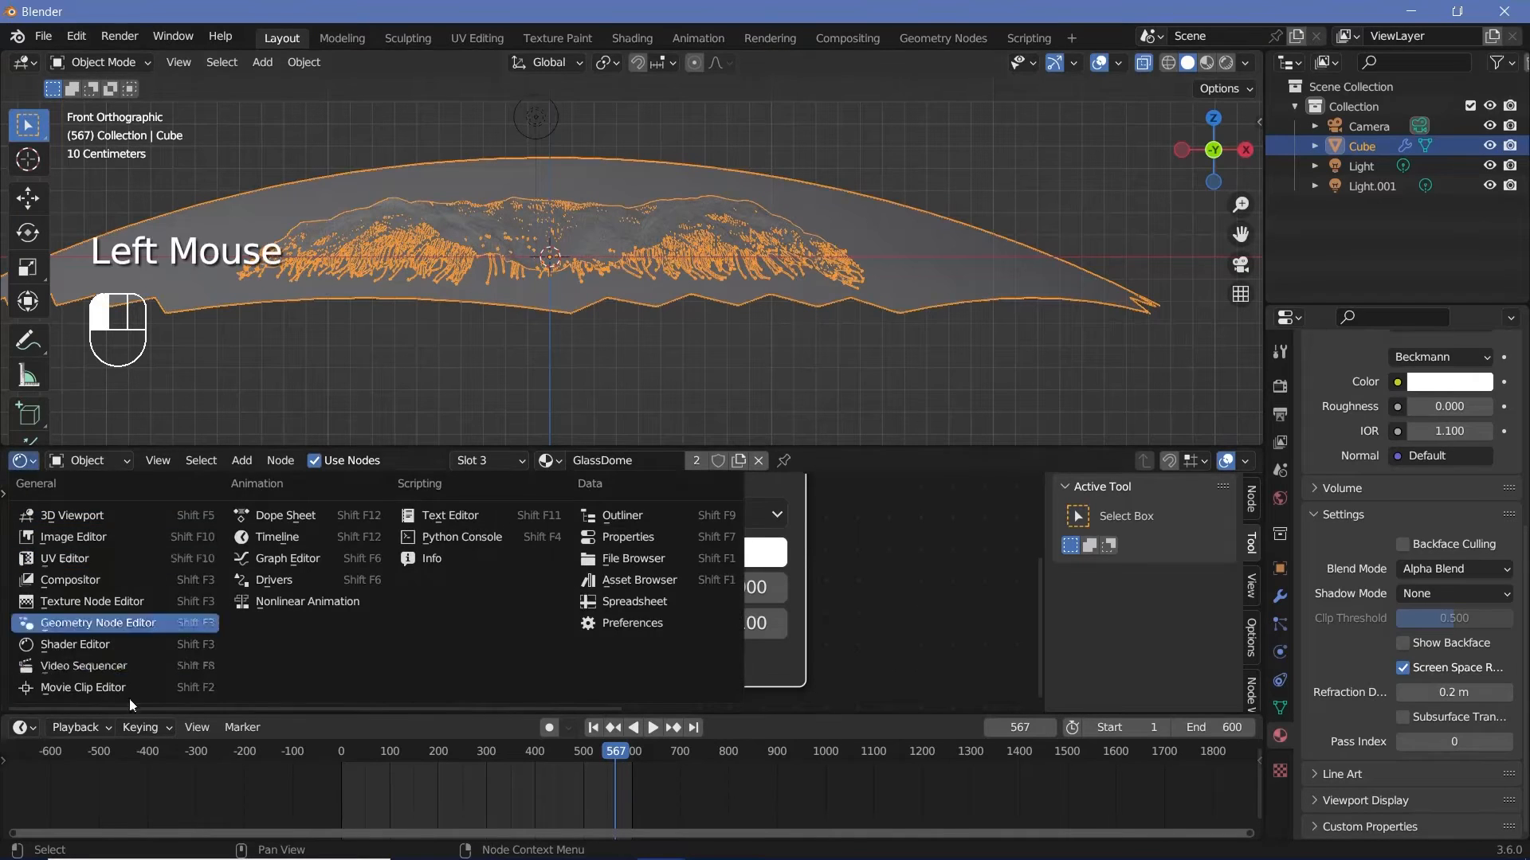
left_click(107, 631)
middle_click_drag(107, 631, 478, 589)
middle_click_drag(479, 589, 687, 525, "ctrl")
left_click_drag(590, 678, 575, 678, "shift")
left_click(270, 545)
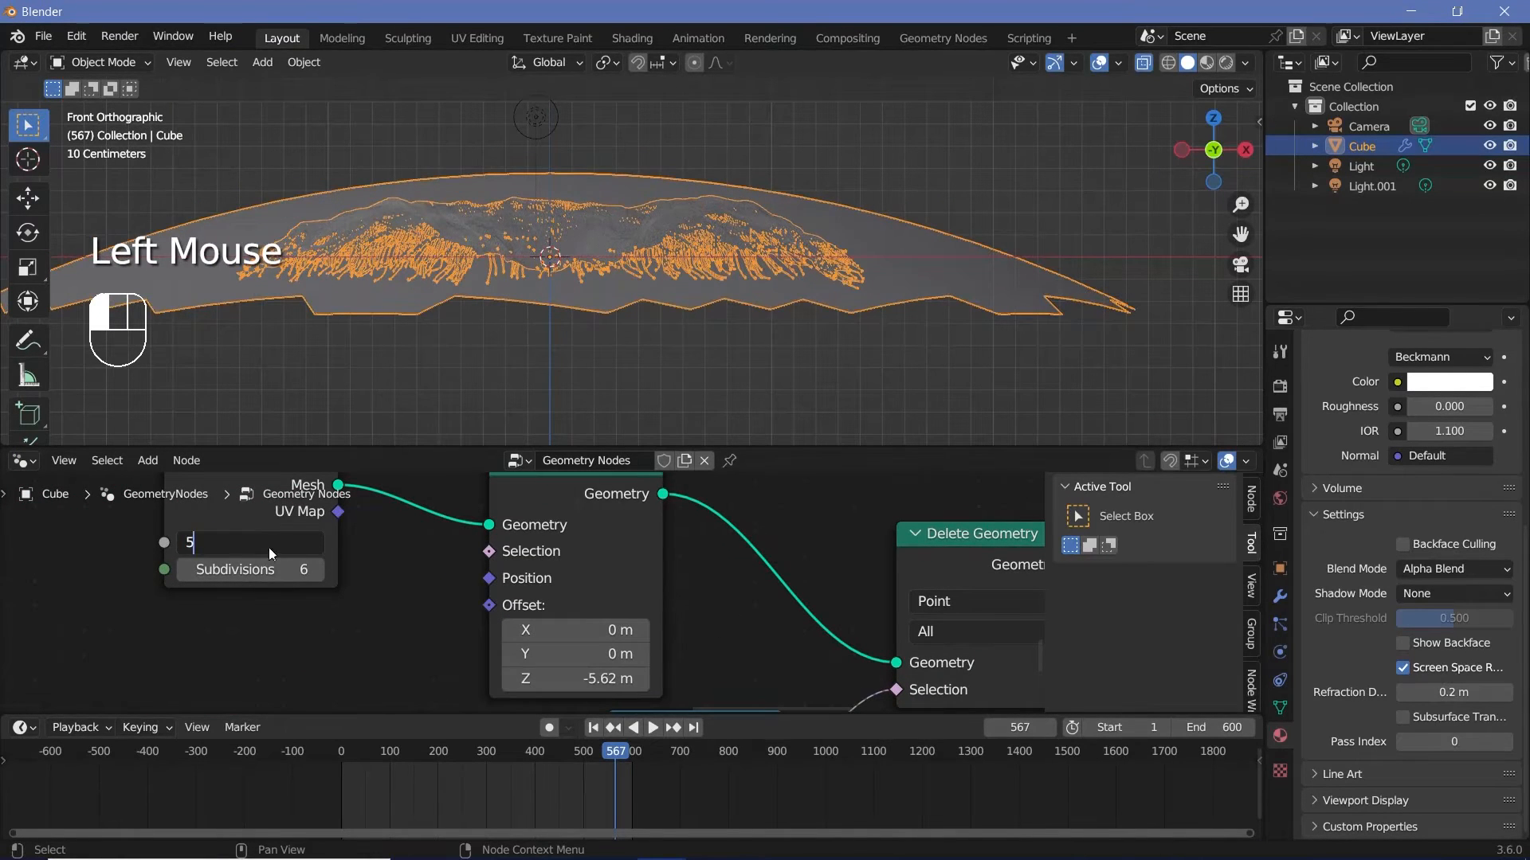
type("5")
key("Return")
left_click_drag(575, 678, 605, 678, "shift")
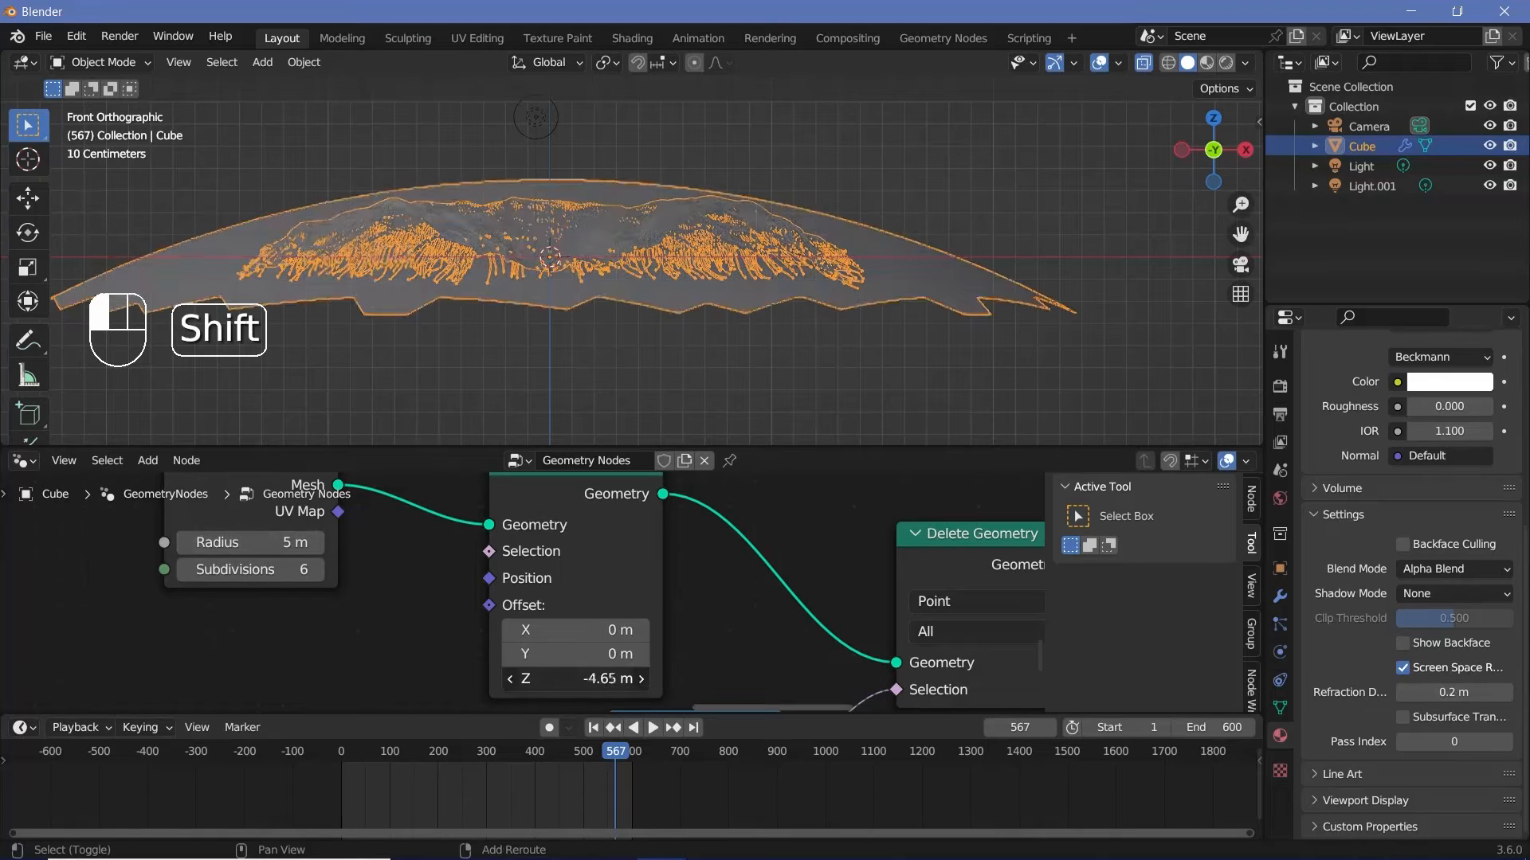
- Insert a Set Shade Smooth node between the dome's Delete Geometry node and its GlassDome Set Material node
middle_click_drag(690, 665, 610, 643, "ctrl")
key("shift+a")
left_click(618, 418)
type("s")
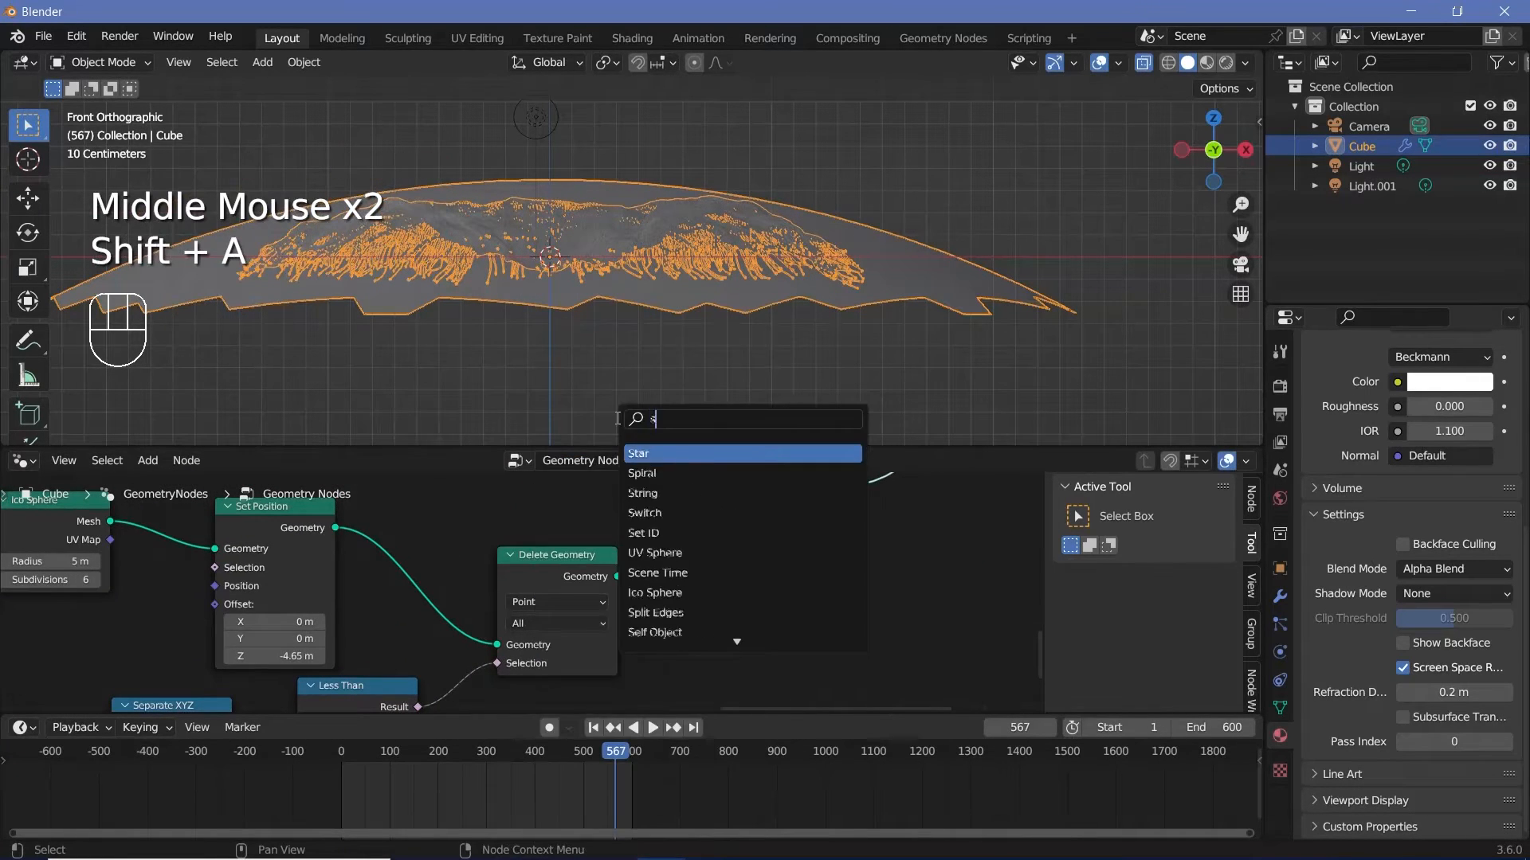
type("et shade")
key("Return")
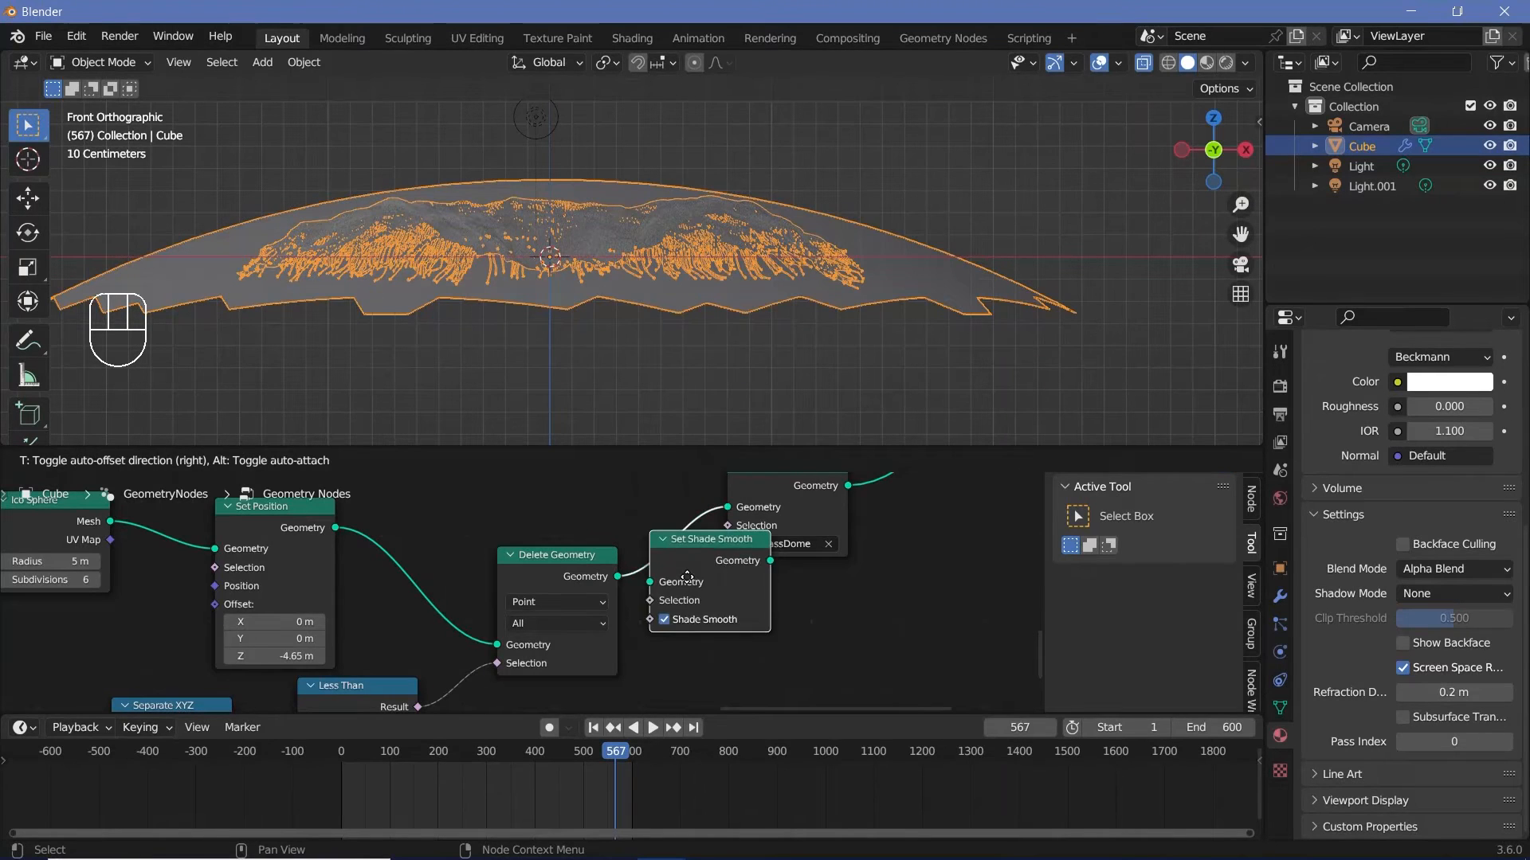
left_click(723, 574)
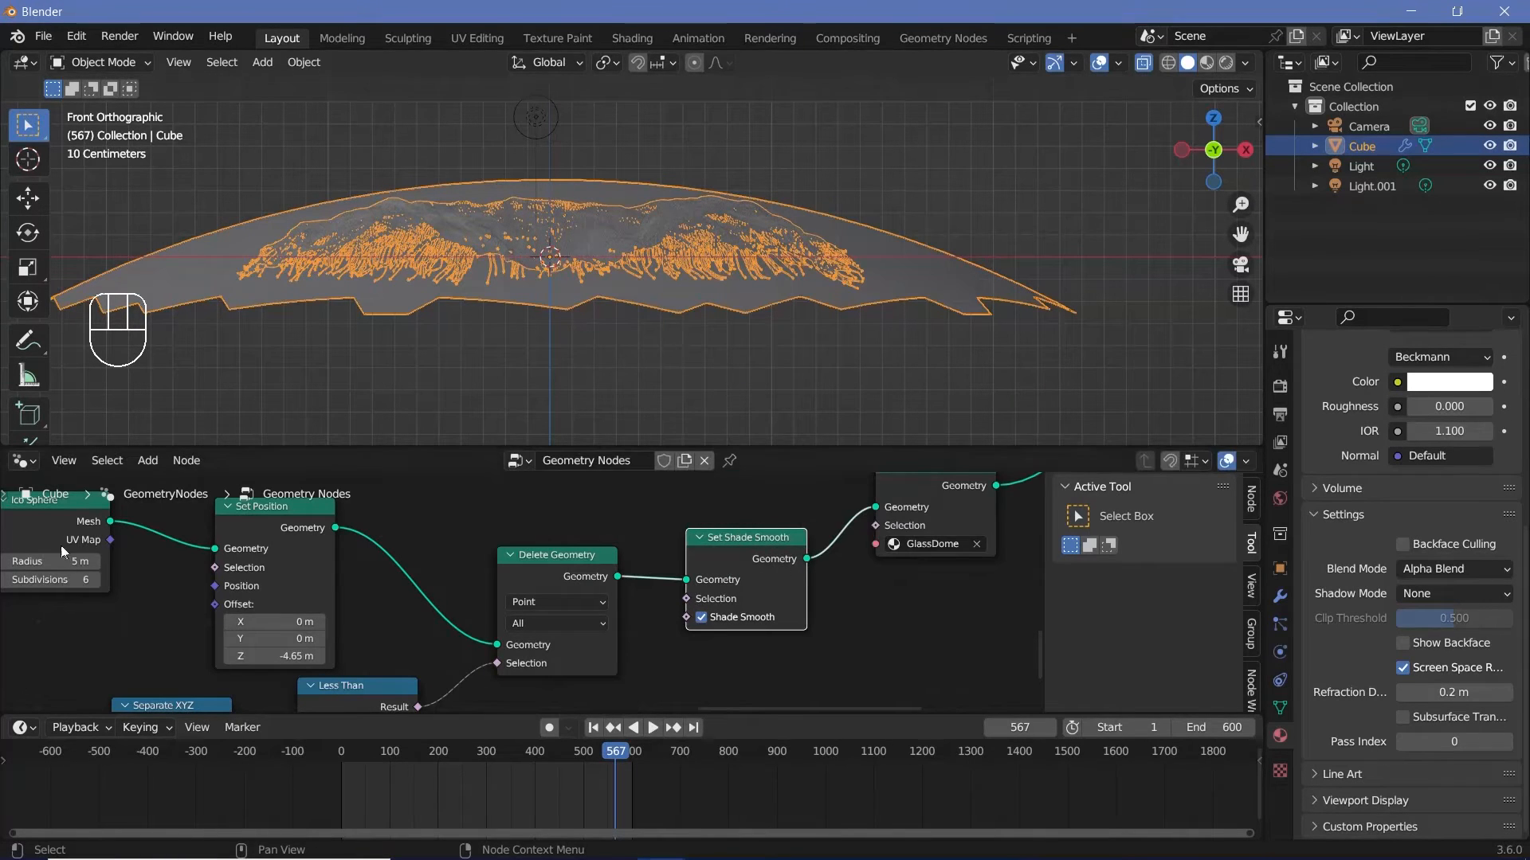
- Reopen the GlassDome material in the Shader Editor and preview the dome in rendered viewport shading
left_click(18, 462)
left_click(99, 637)
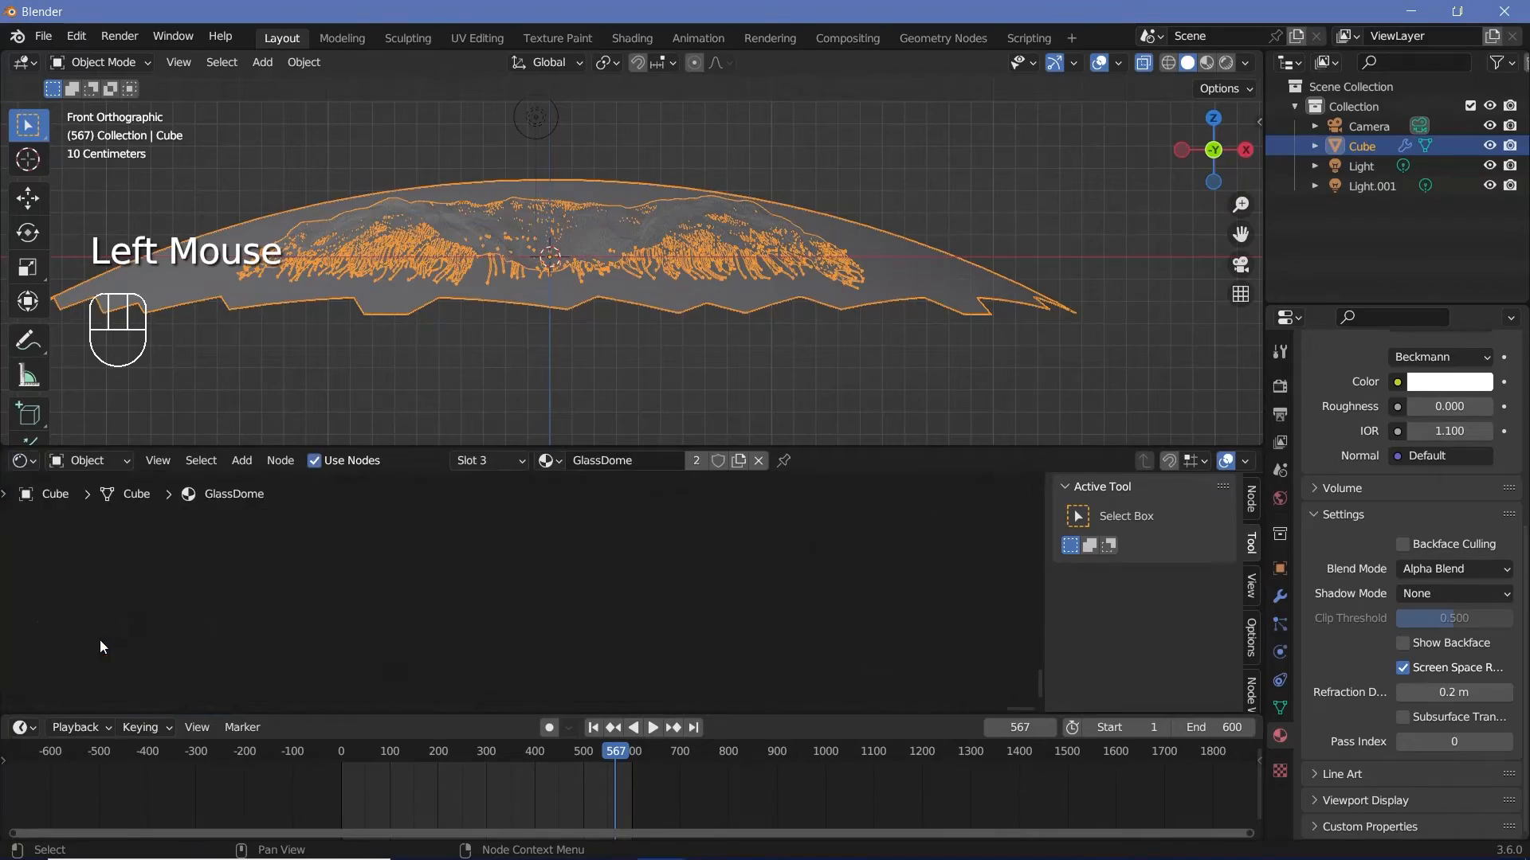
left_click(1226, 63)
middle_click_drag(847, 287, 589, 291)
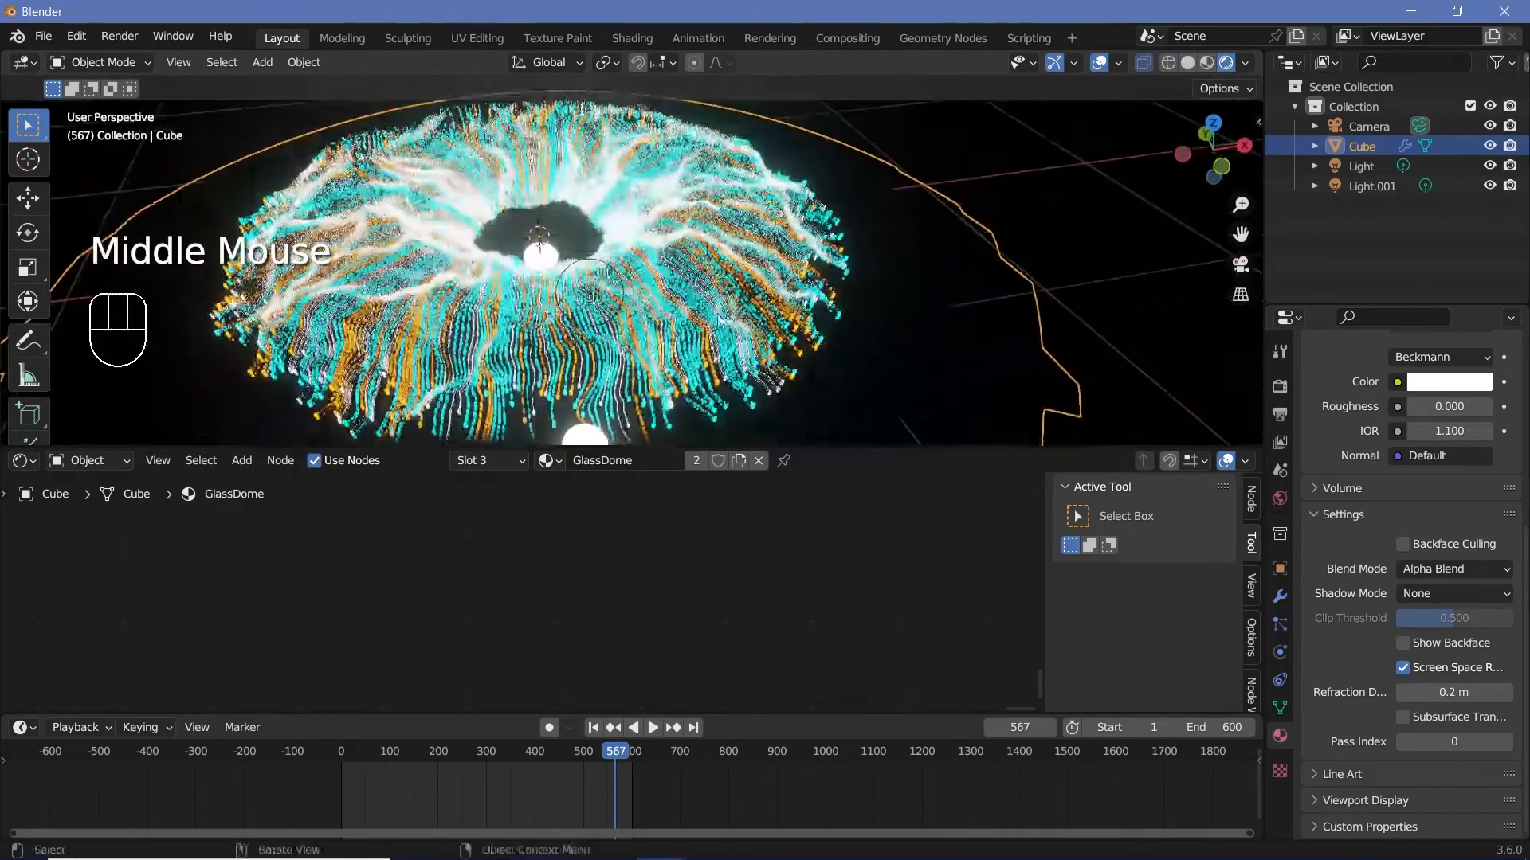
middle_click(706, 559)
key("KP_Decimal")
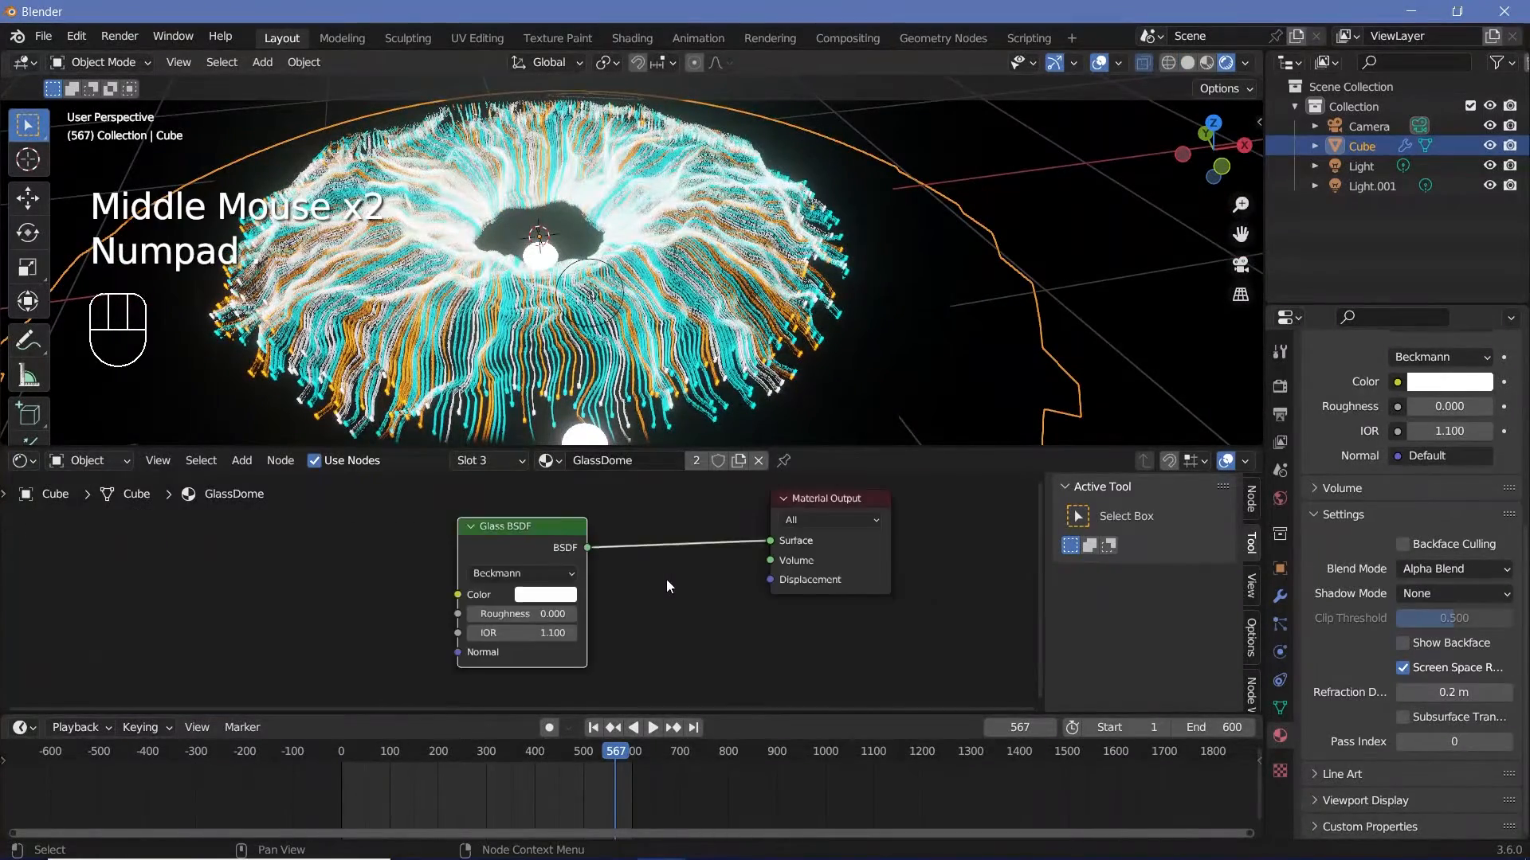
- Move the Glass BSDF node away from the Material Output and insert a Mix Shader node between them
left_click(375, 551)
left_click_drag(494, 542, 307, 533)
key("shift+a")
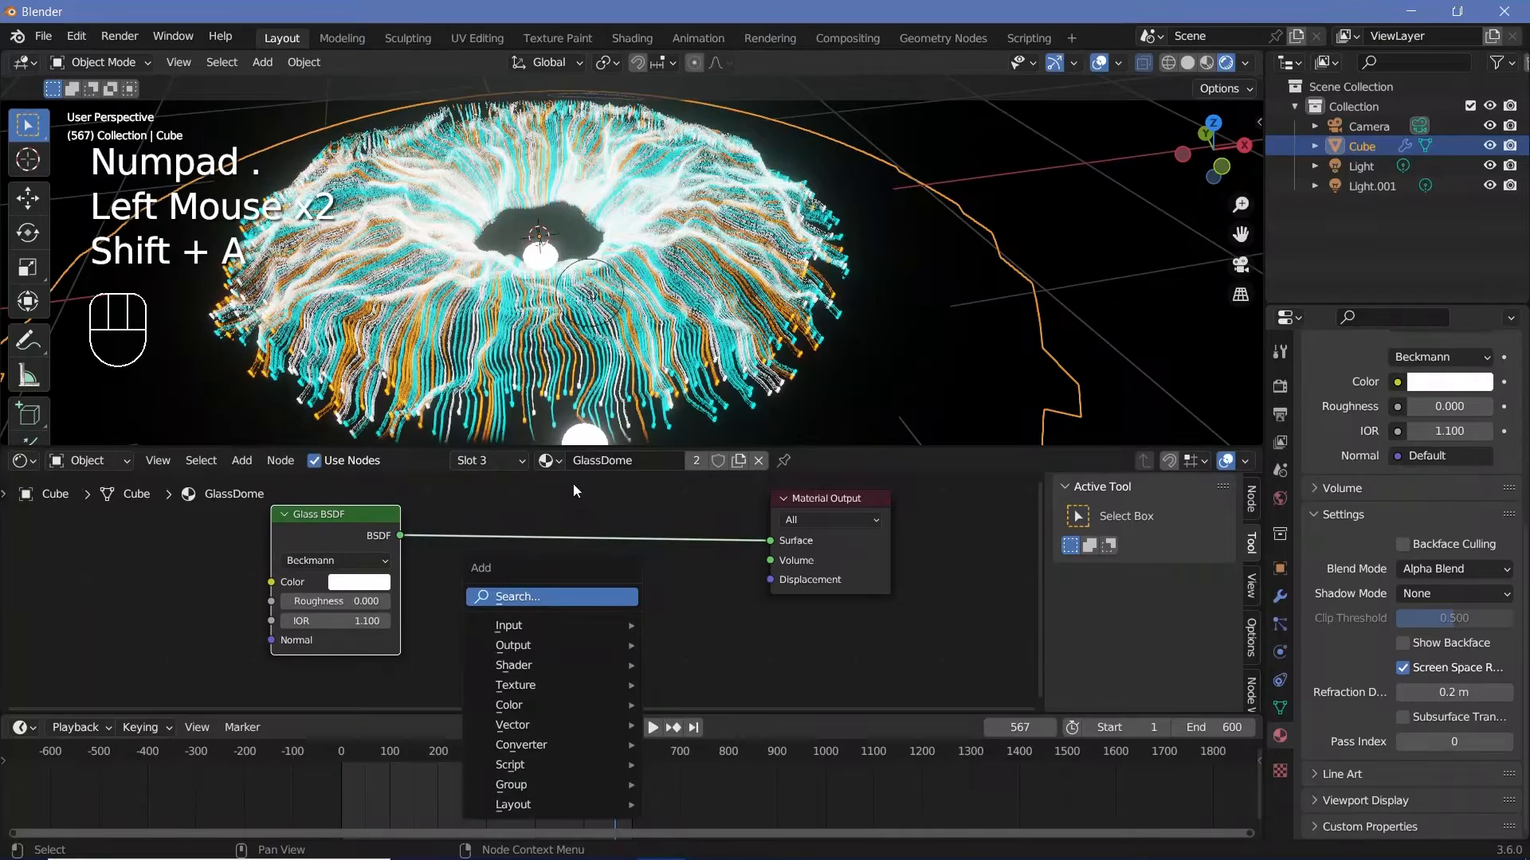
left_click(582, 599)
type("mix sha")
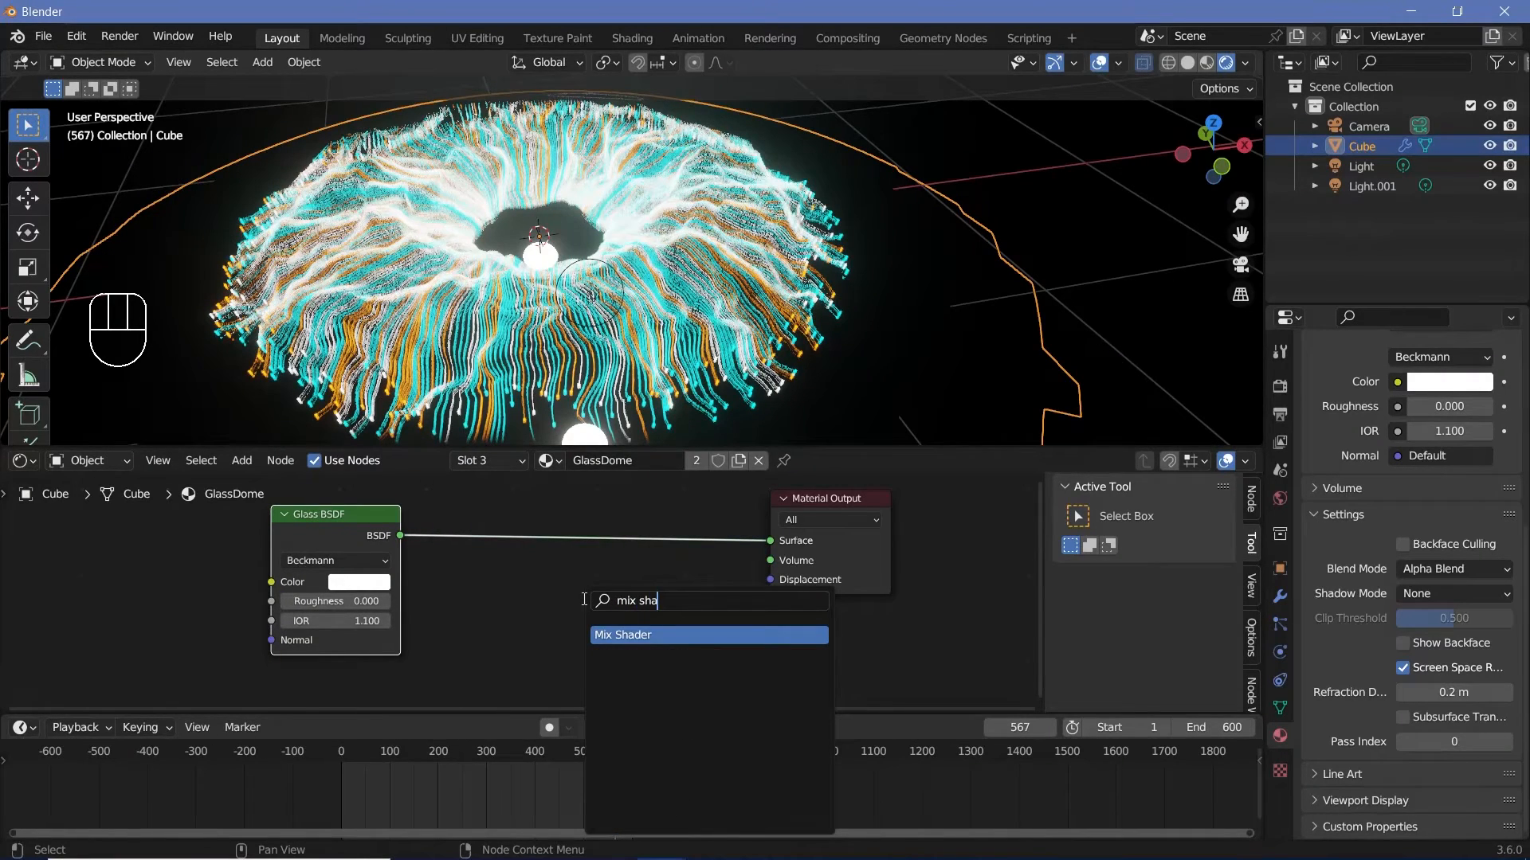
key("Return")
left_click(601, 544)
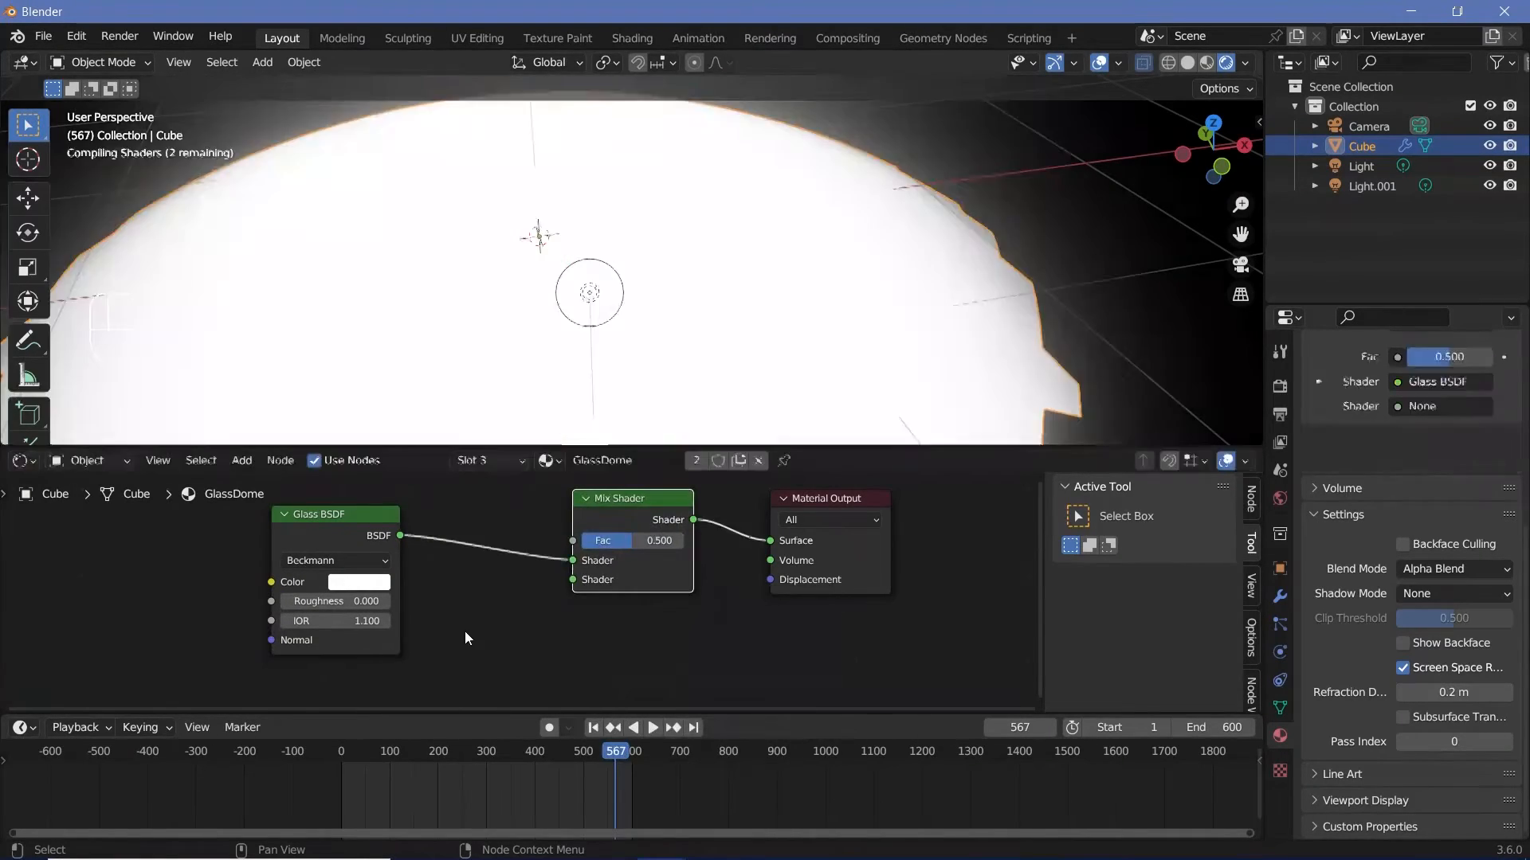
- Add a Transparent BSDF node and connect it to the Mix Shader's second Shader input
key("shift+a")
left_click(449, 625)
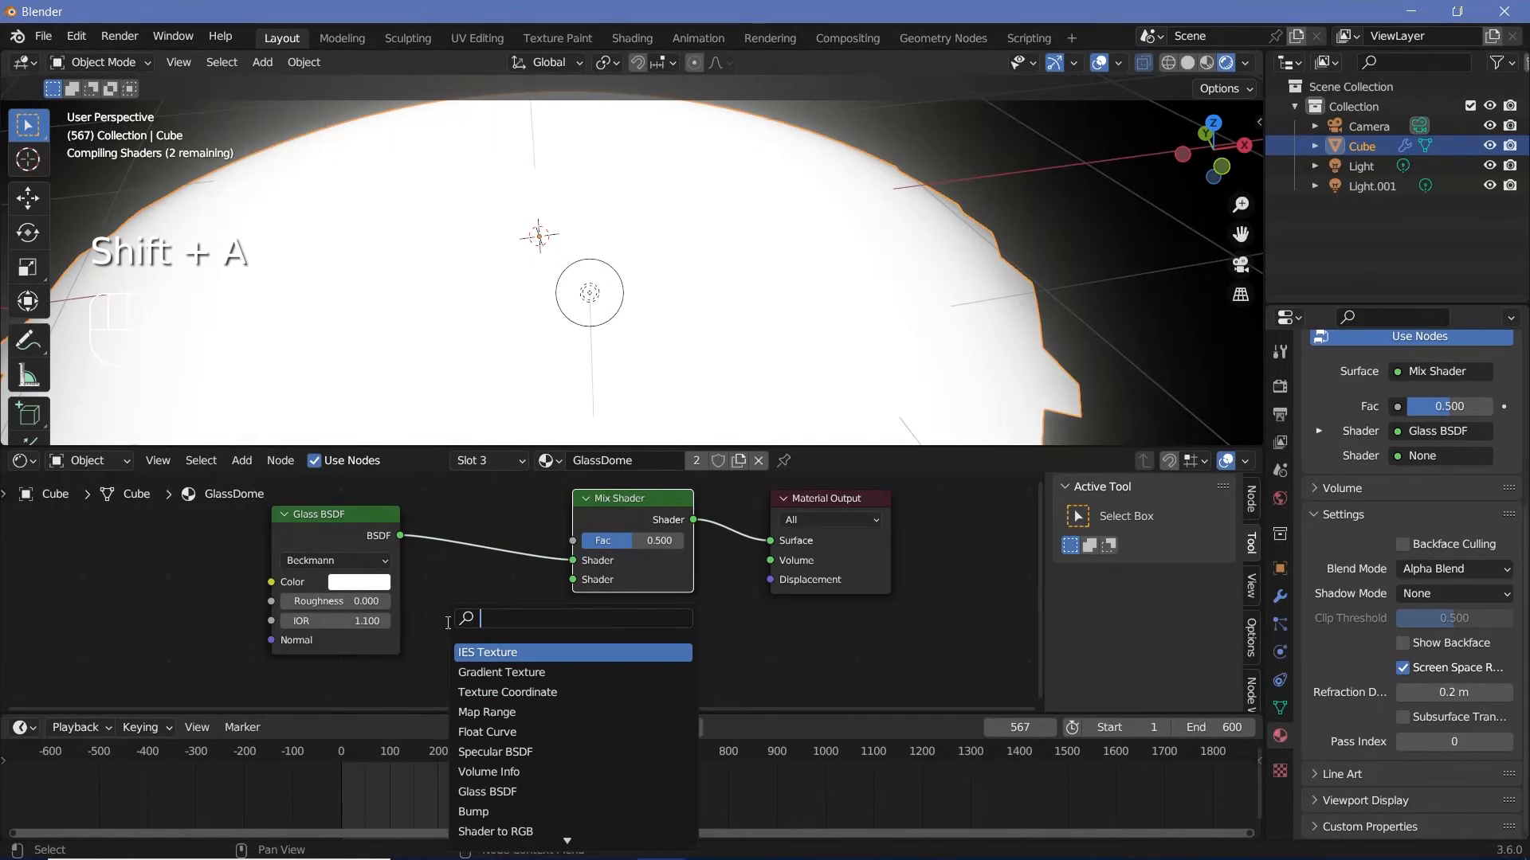
type("tran")
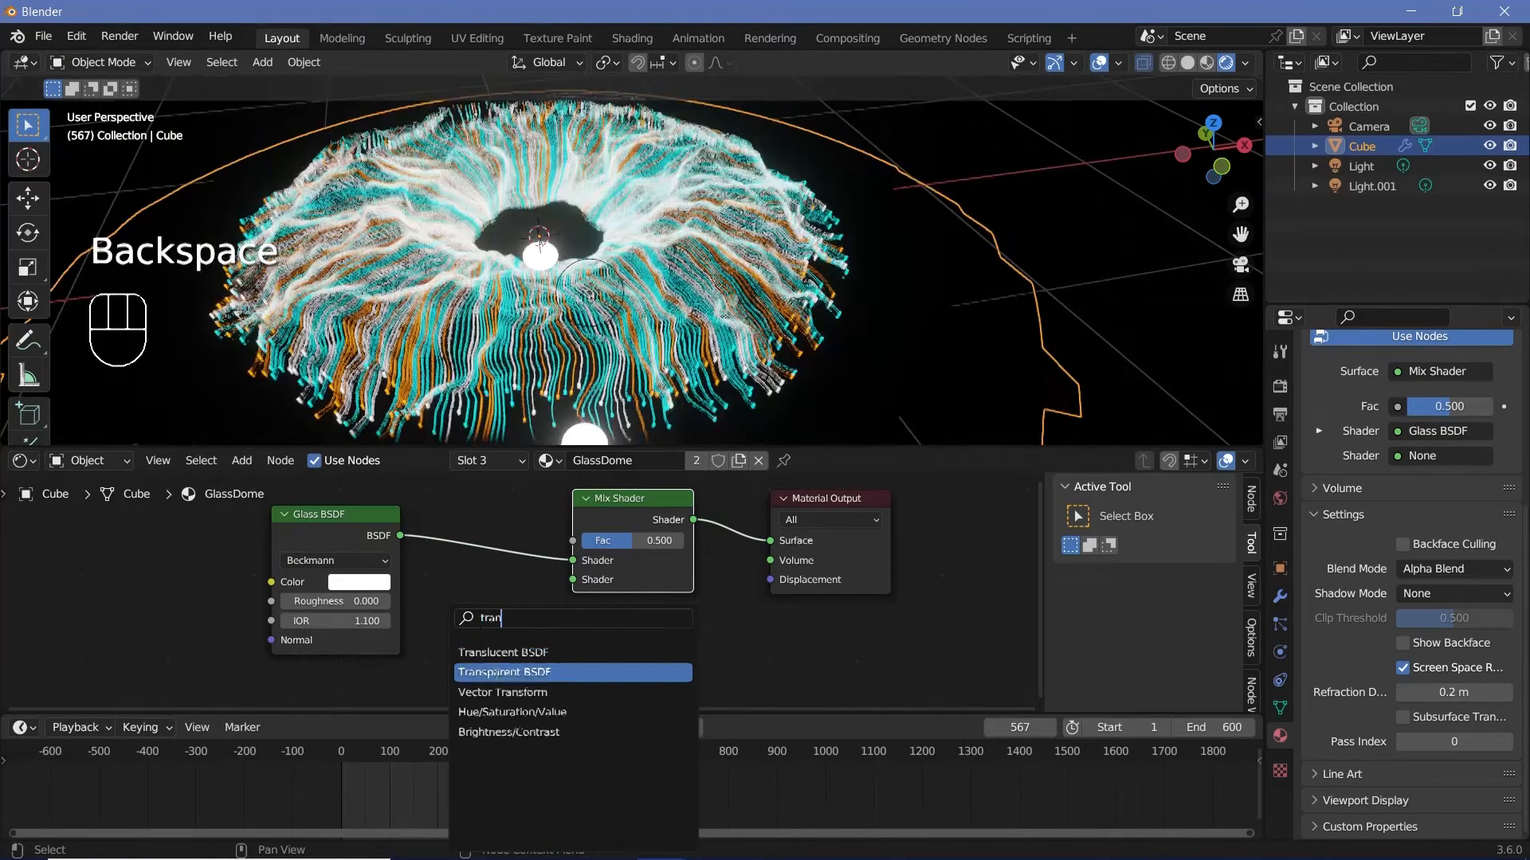
key("Return")
left_click(412, 676)
left_click_drag(403, 673, 573, 579)
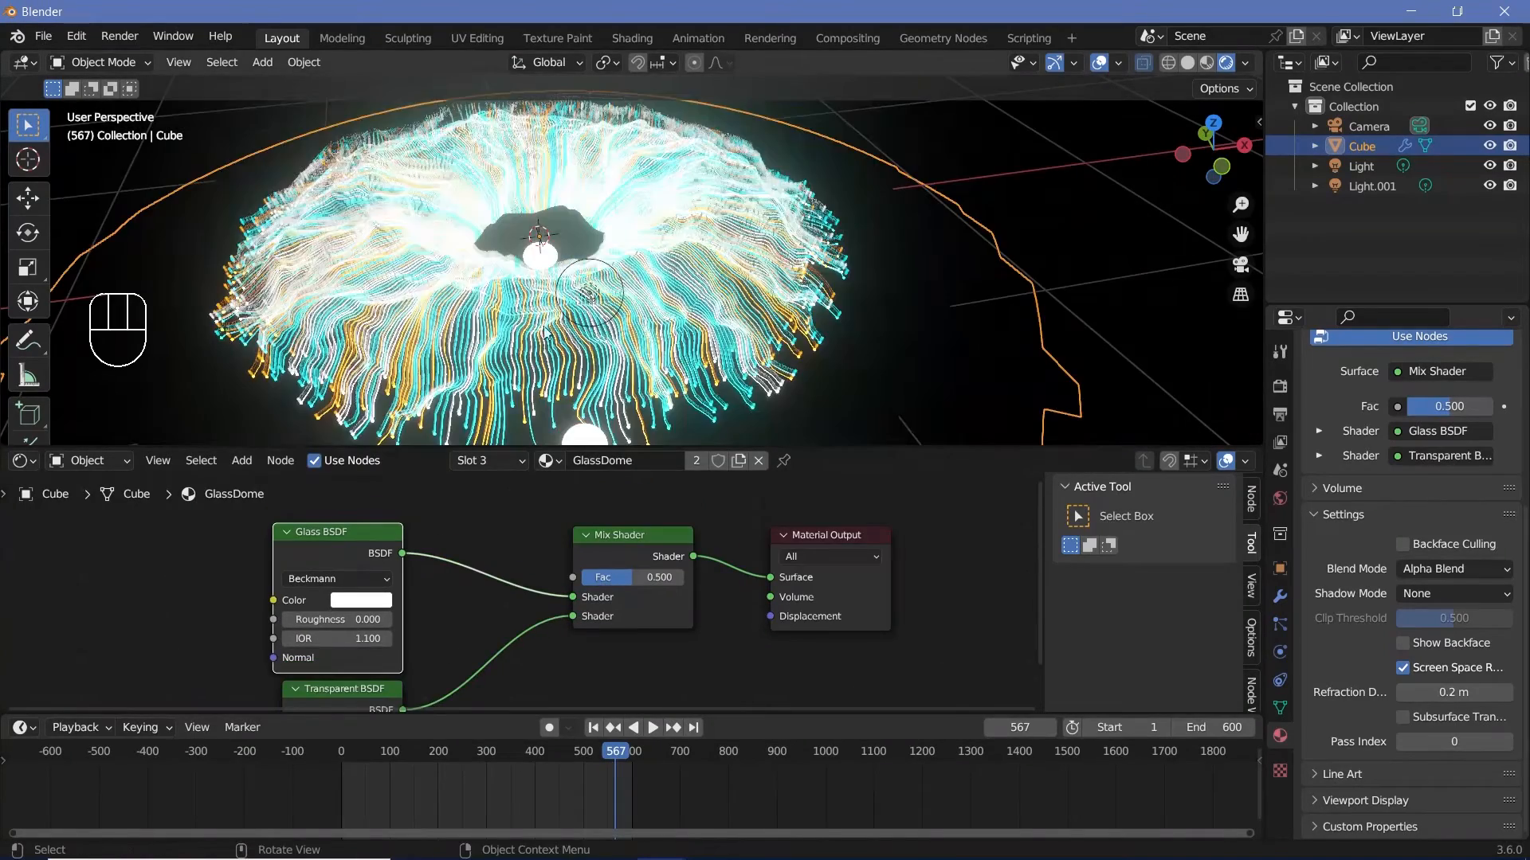
- Add a Gradient Texture node above the Glass BSDF node in the GlassDome material
middle_click_drag(546, 333, 555, 185)
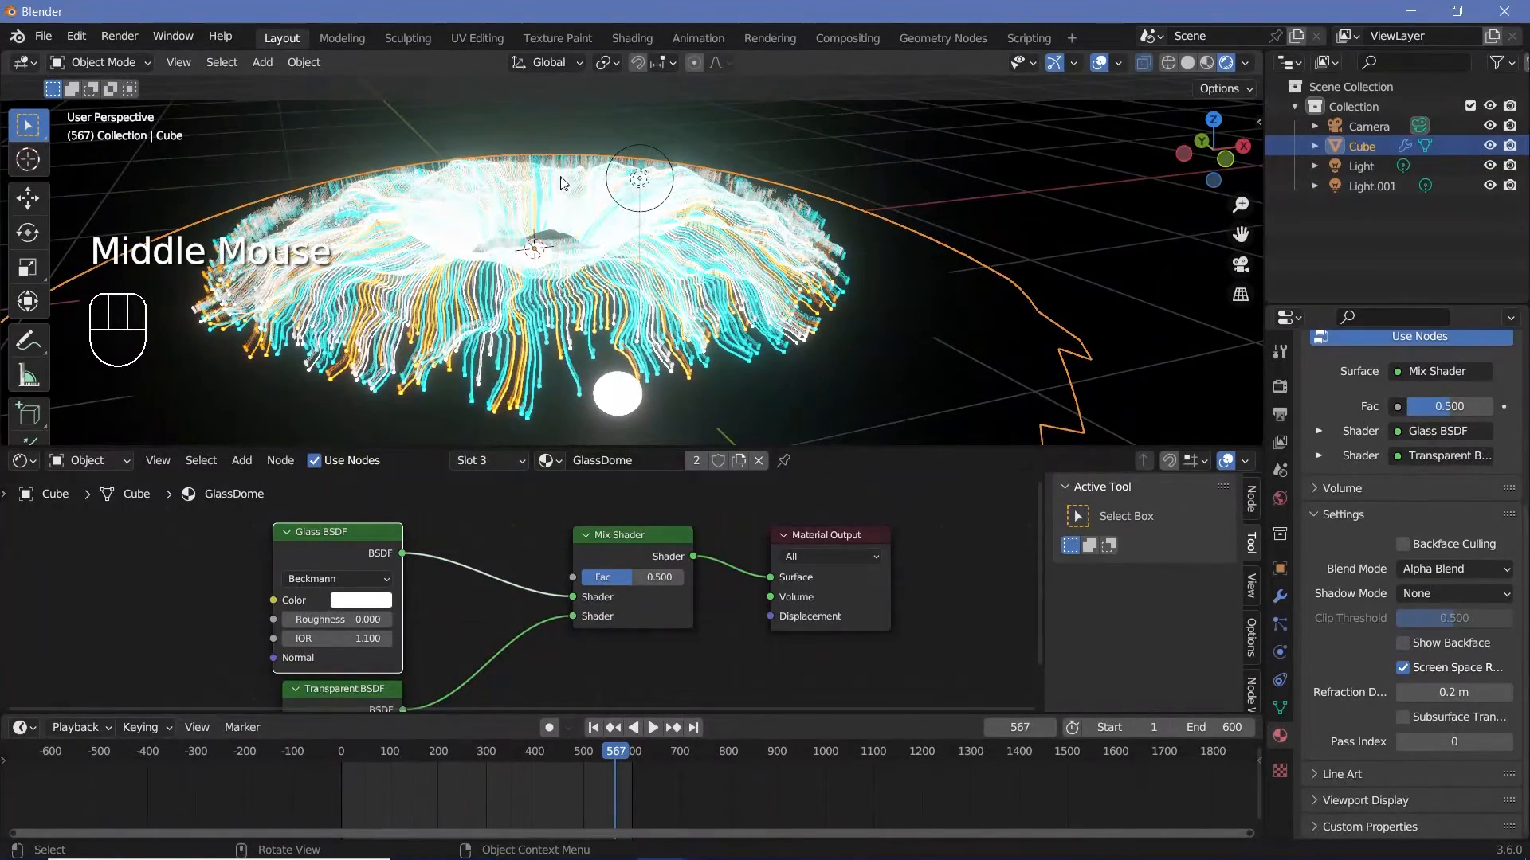
middle_click_drag(137, 537, 452, 599)
key("shift+a")
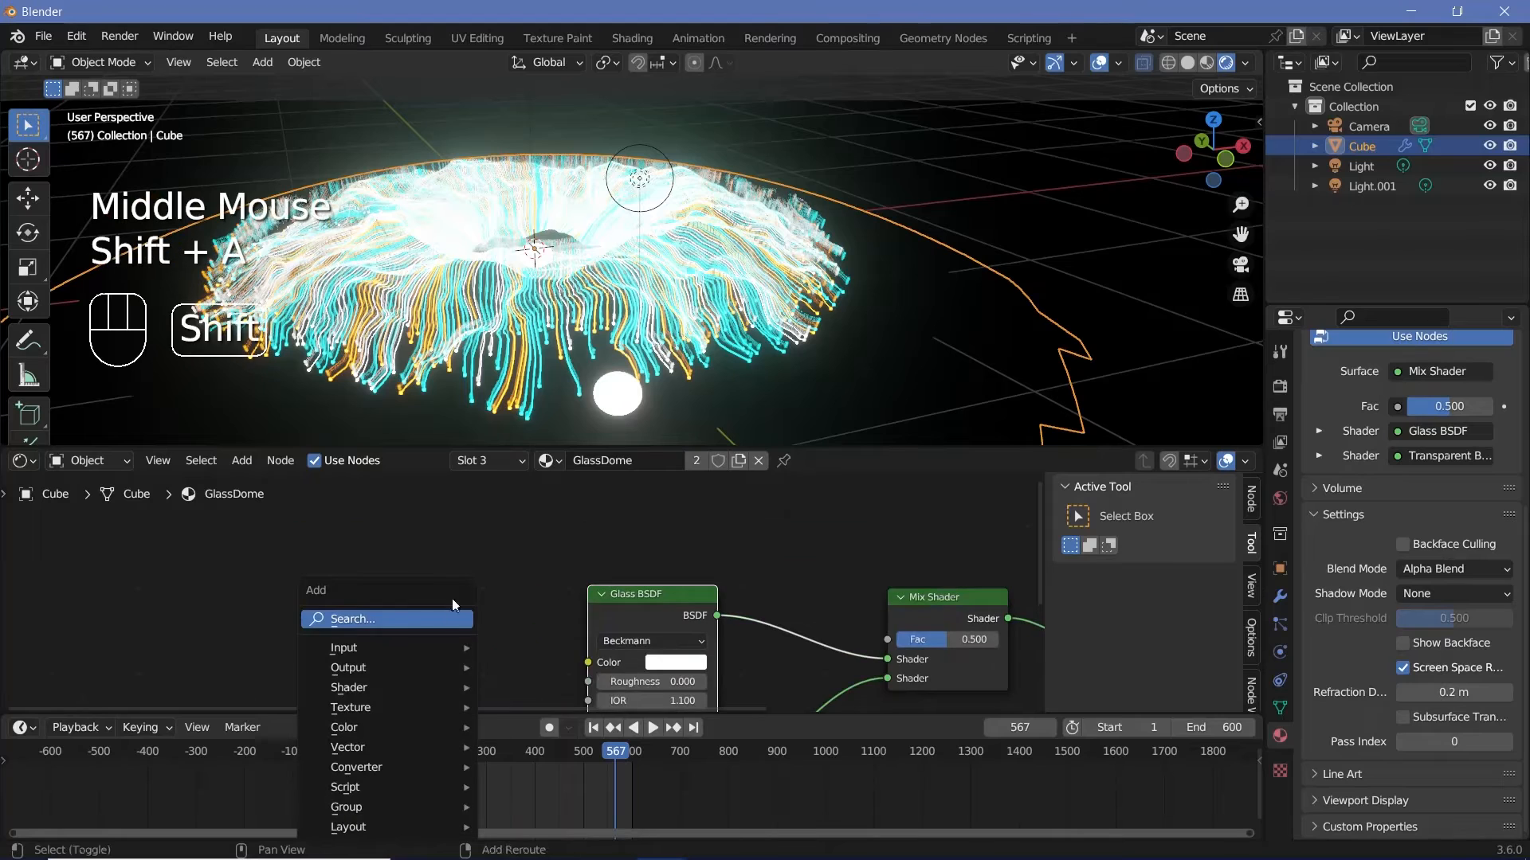
left_click(412, 614)
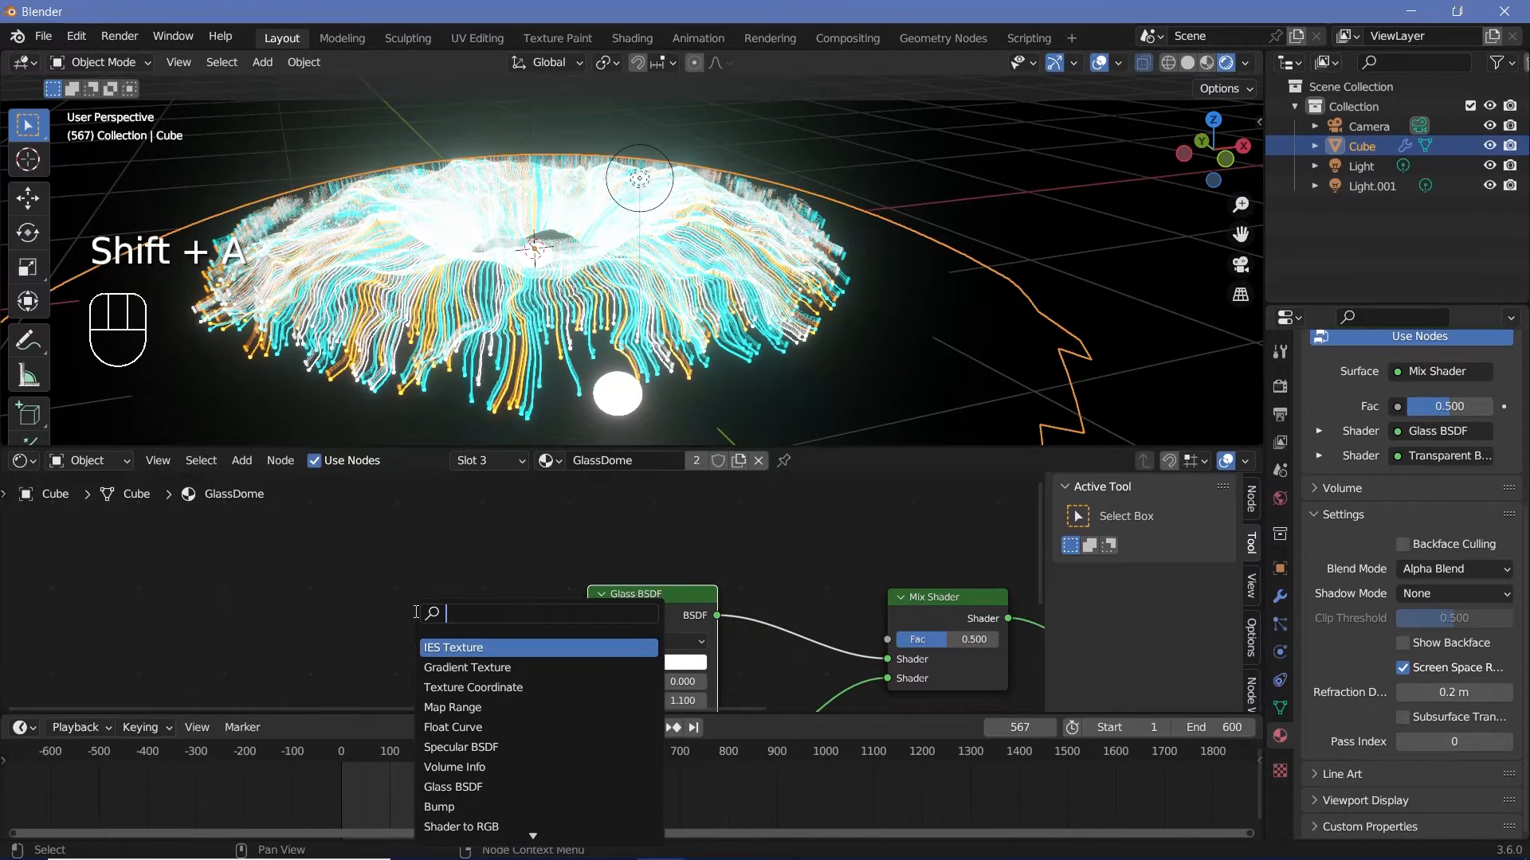
type("gra")
left_click(443, 647)
left_click(584, 508)
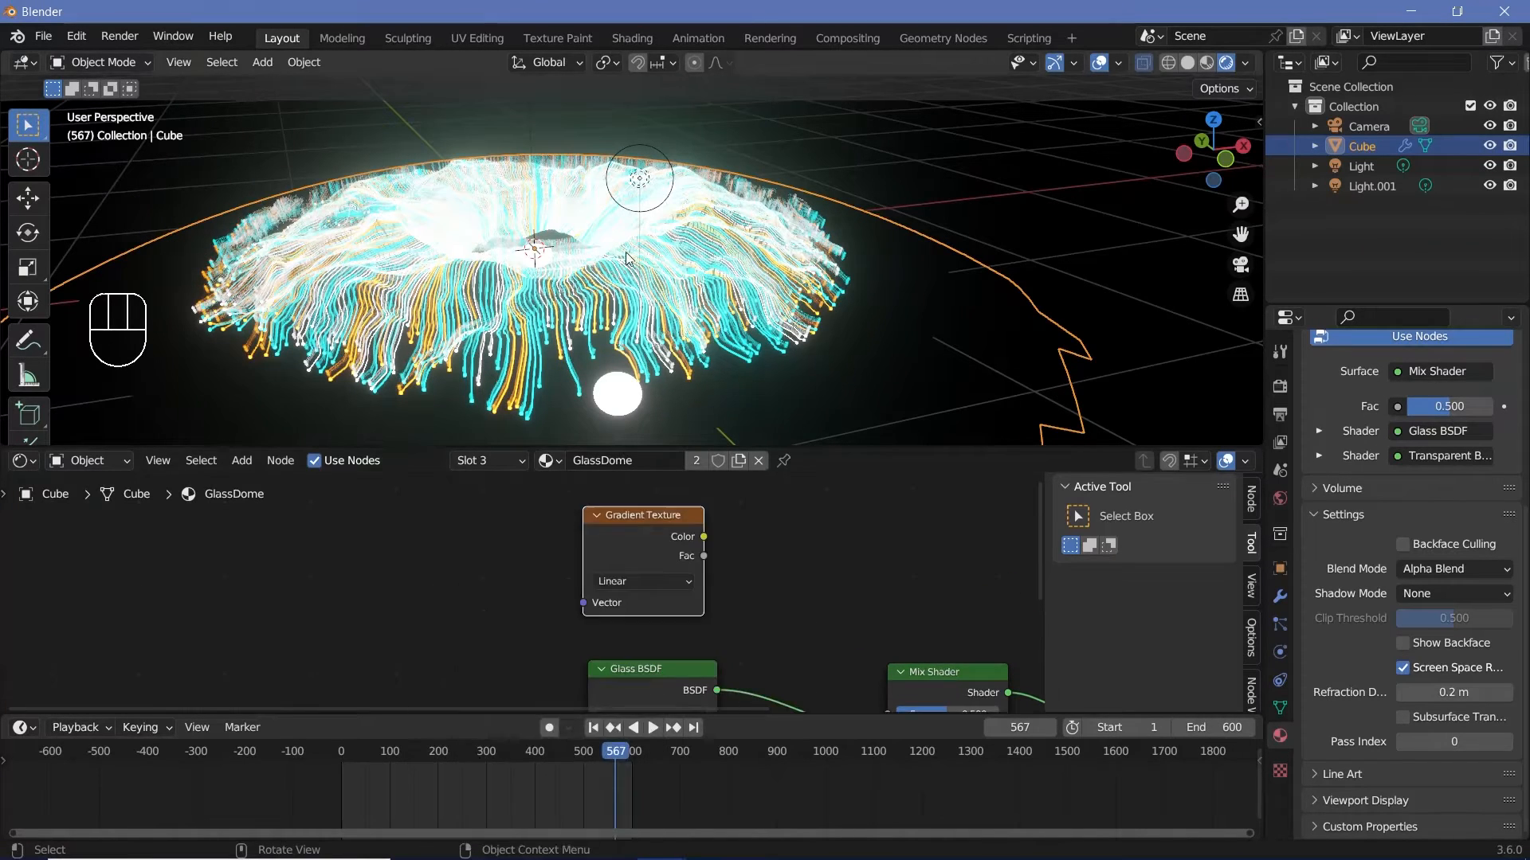
- Add Texture Coordinate and Mapping nodes to the Gradient Texture, feeding the Mapping node's Vector from the Object output
middle_click_drag(547, 206, 538, 174)
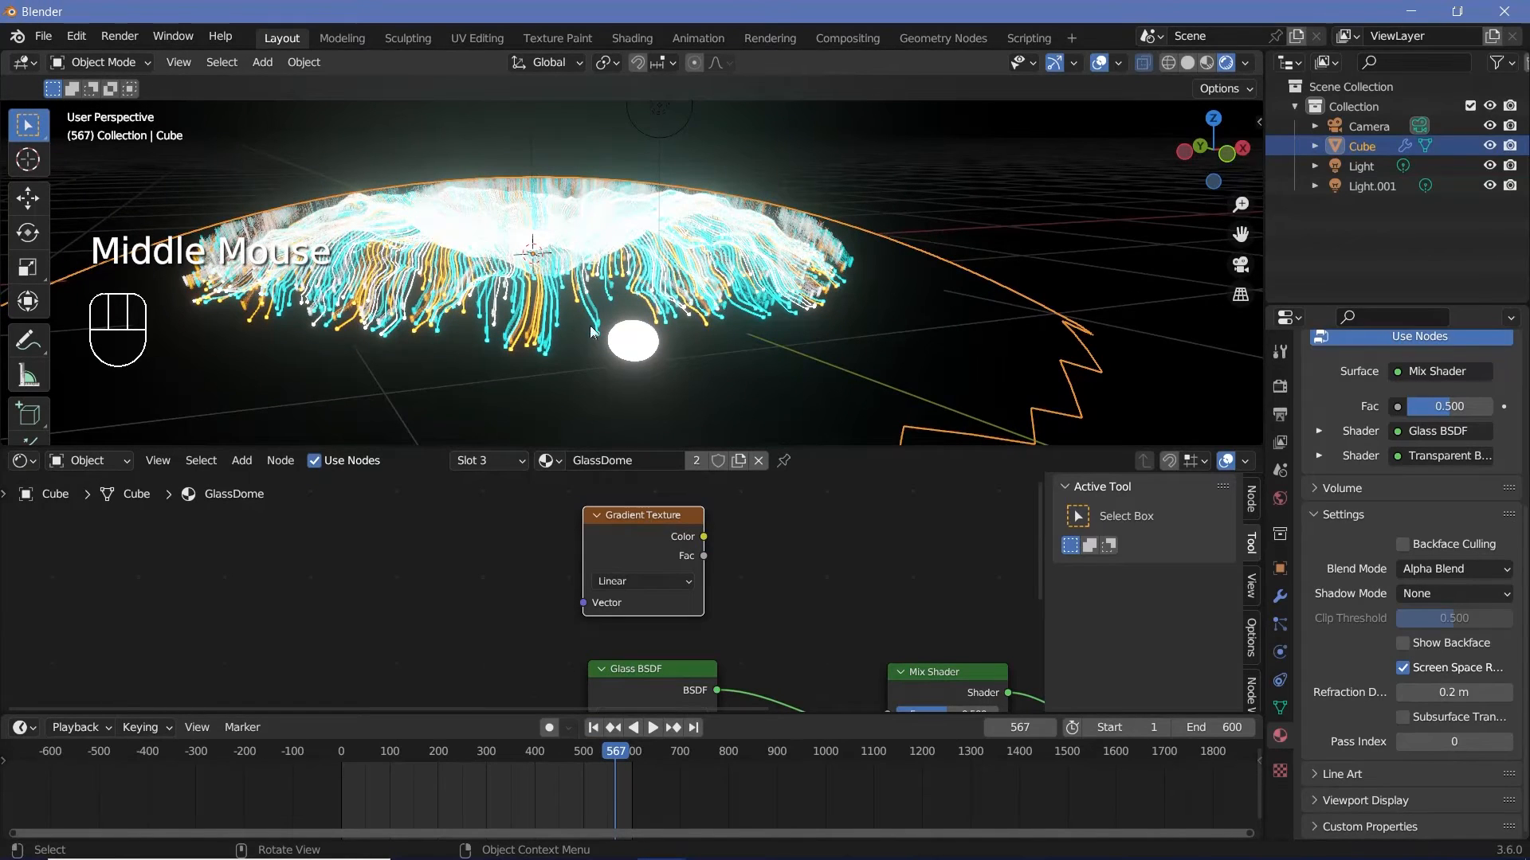
left_click(655, 538)
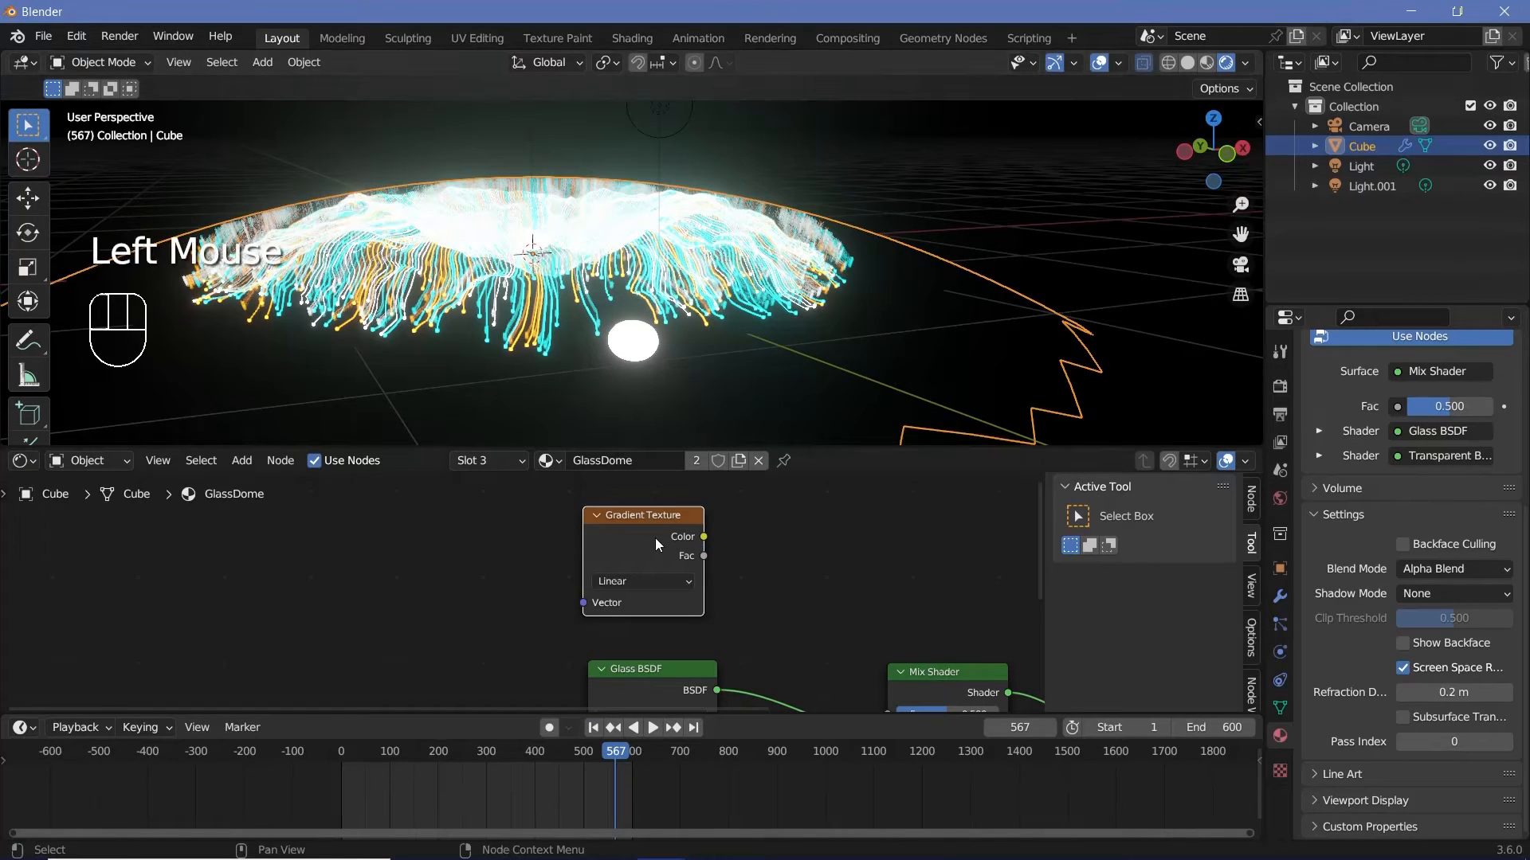
key("ctrl+t")
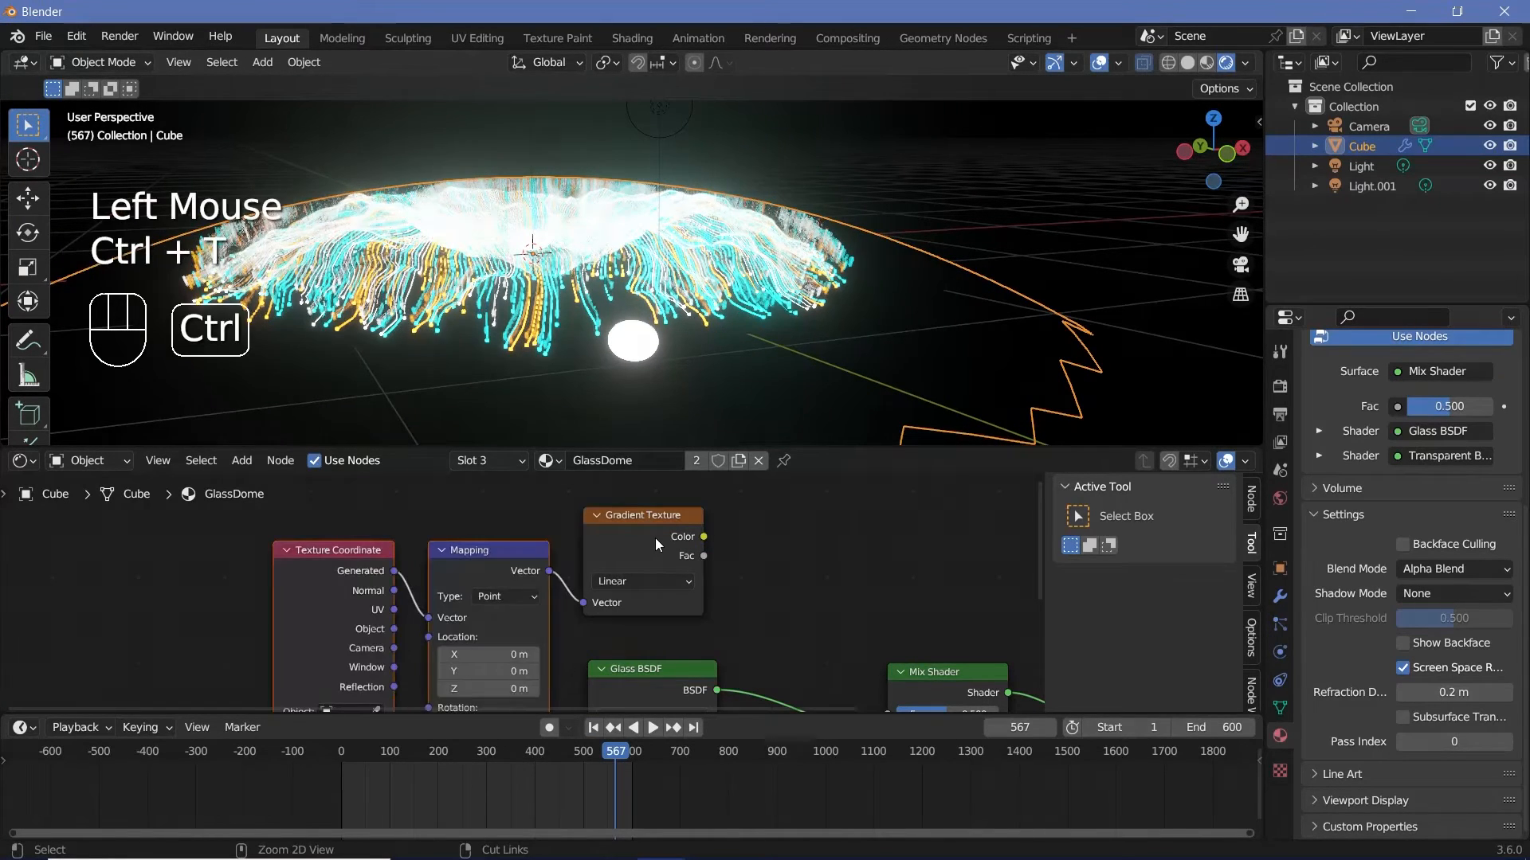
left_click(326, 571)
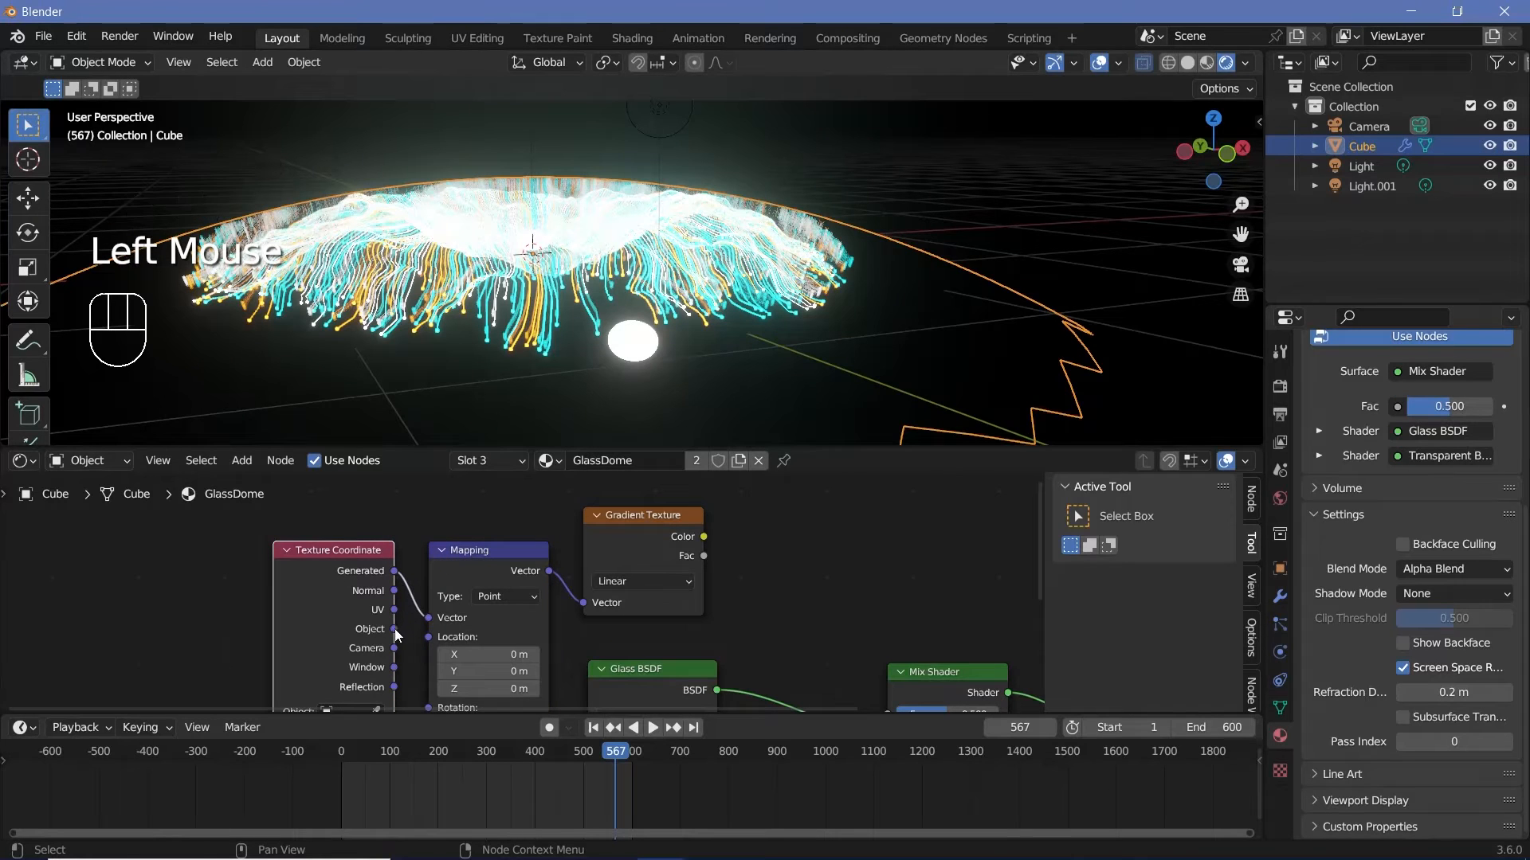
left_click_drag(394, 630, 429, 618)
left_click_drag(336, 620, 264, 551)
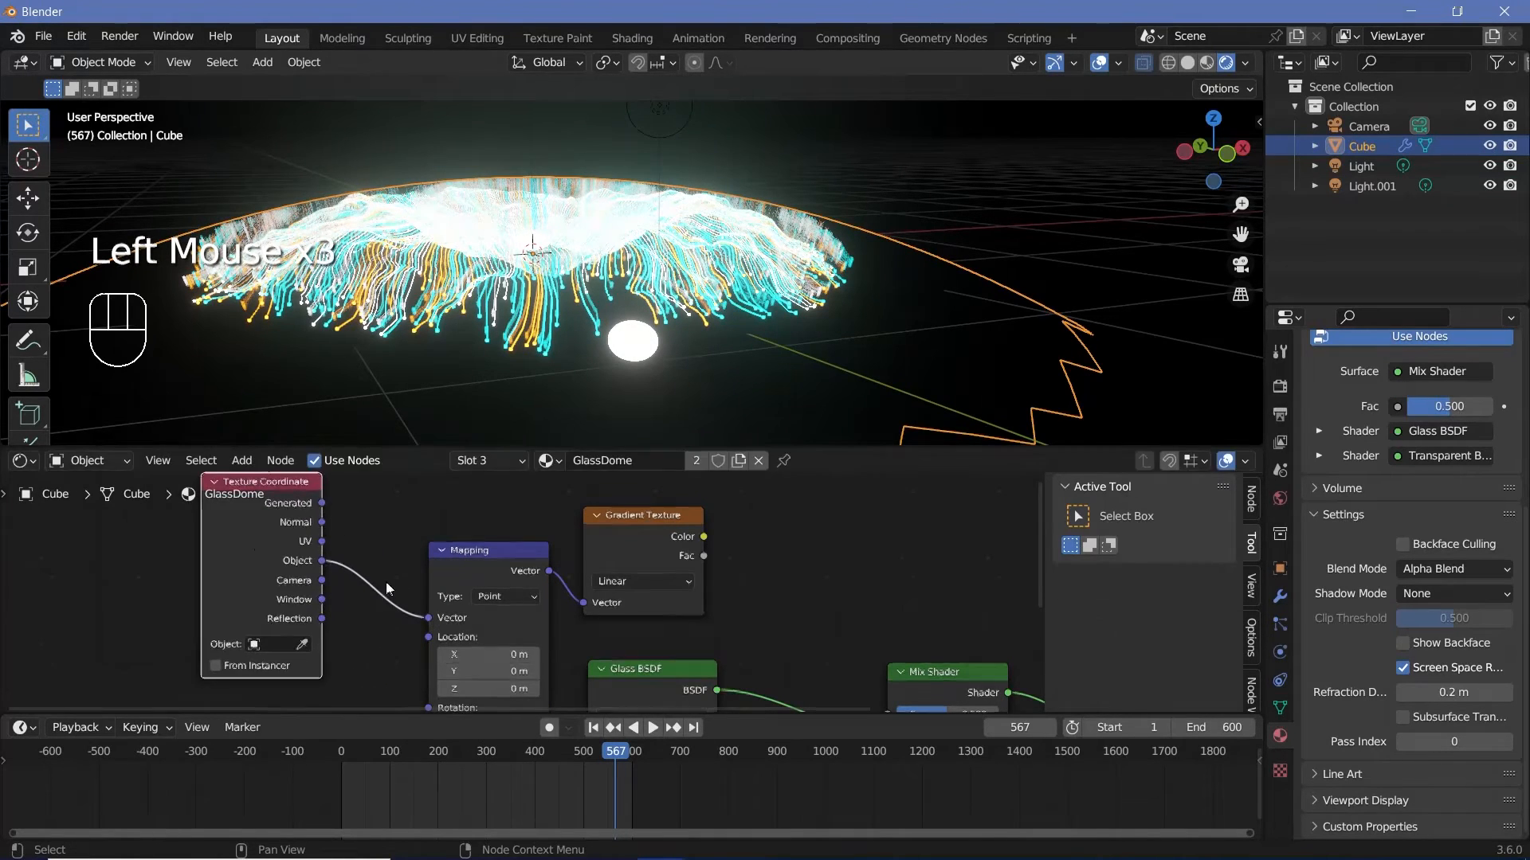
- Add a Color Ramp node beside the Gradient Texture and set its interpolation to Constant
left_click_drag(525, 510, 486, 499)
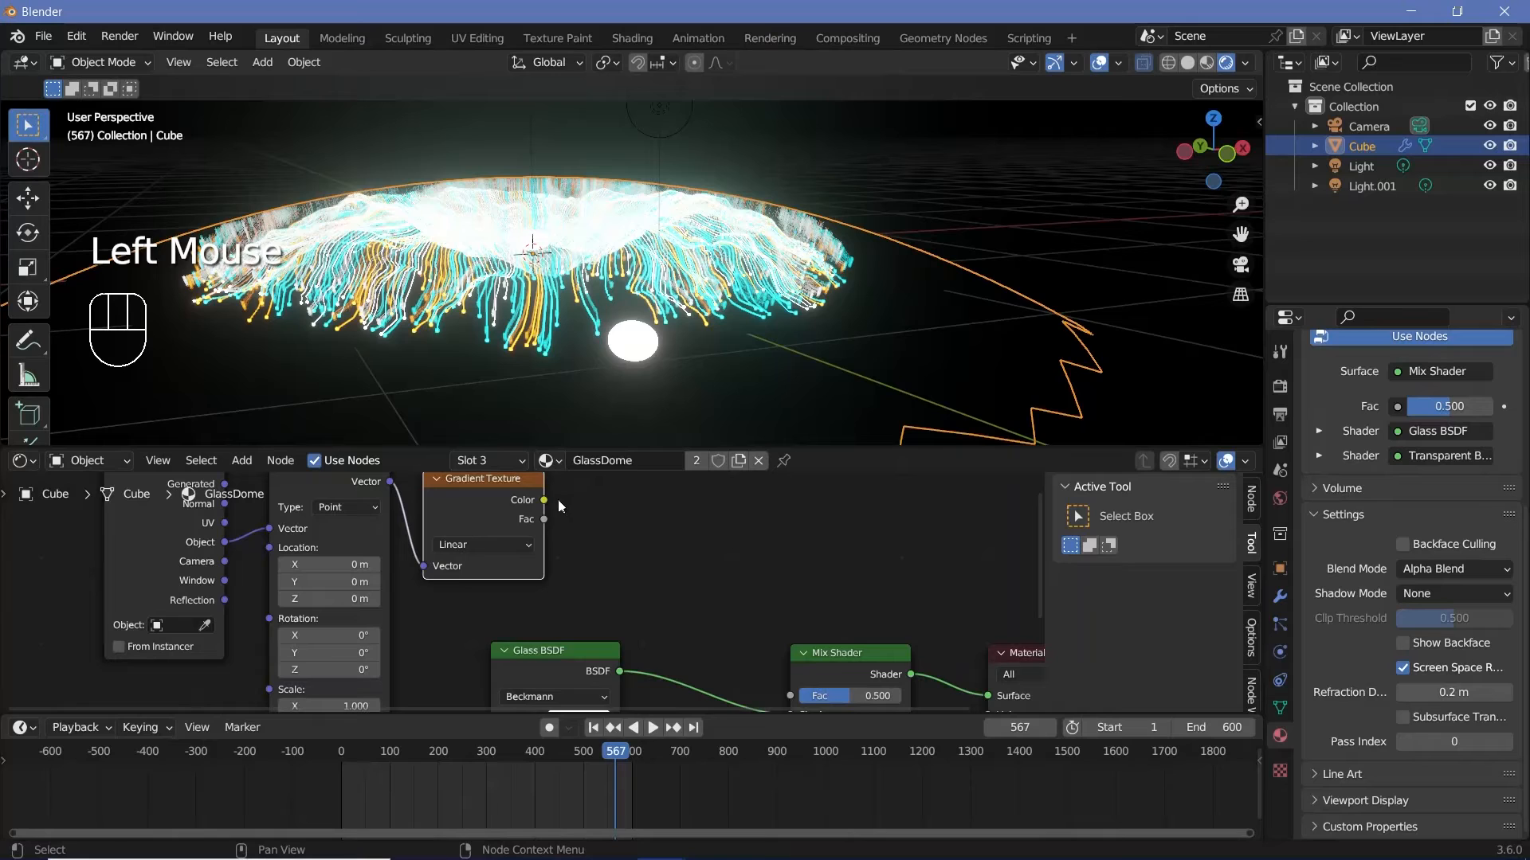
key("shift+a")
left_click(623, 534)
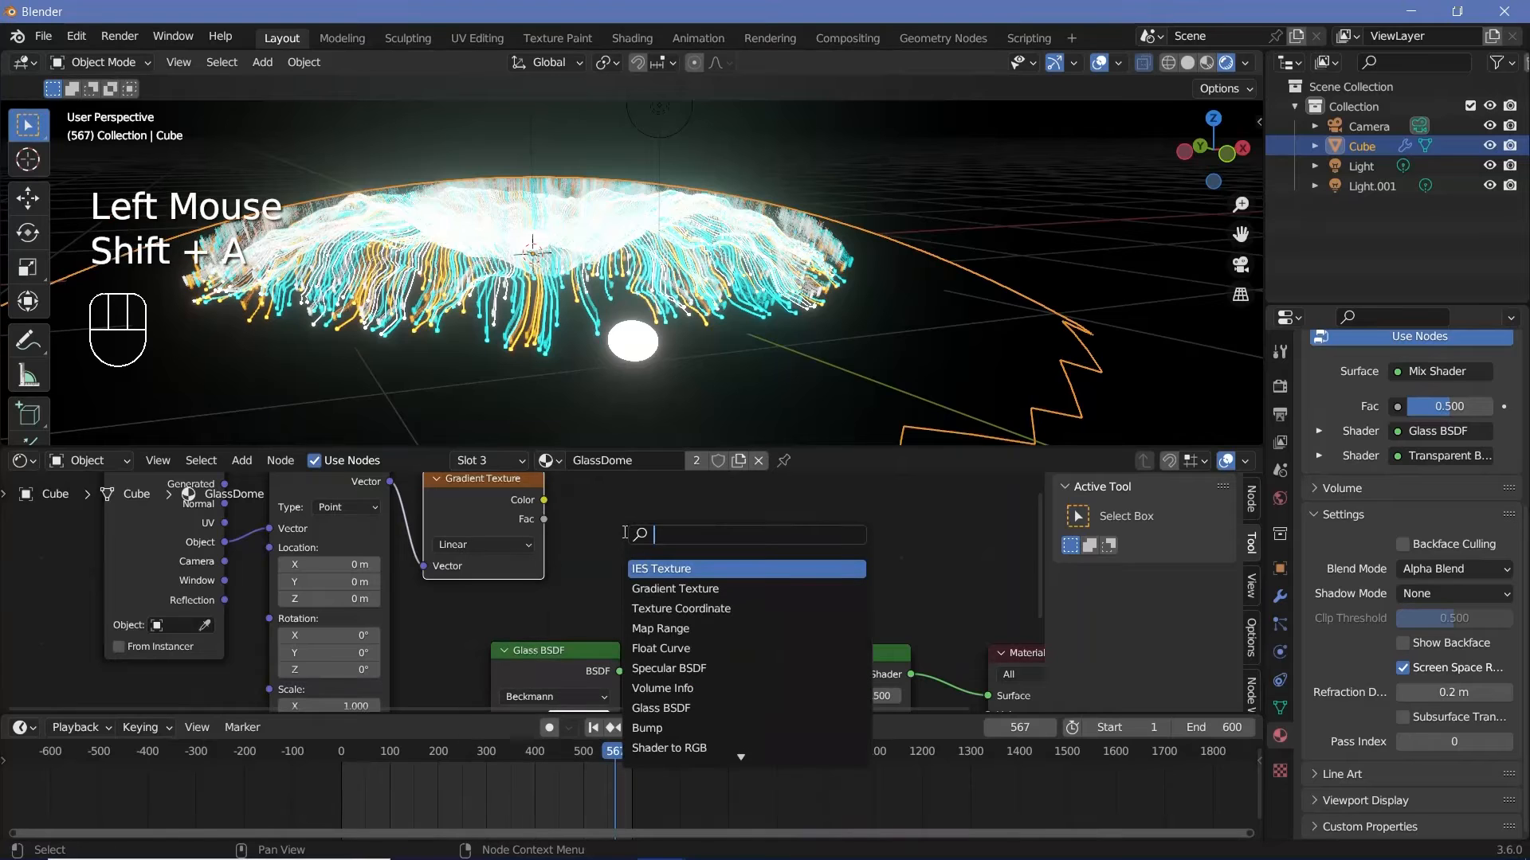
type("colo")
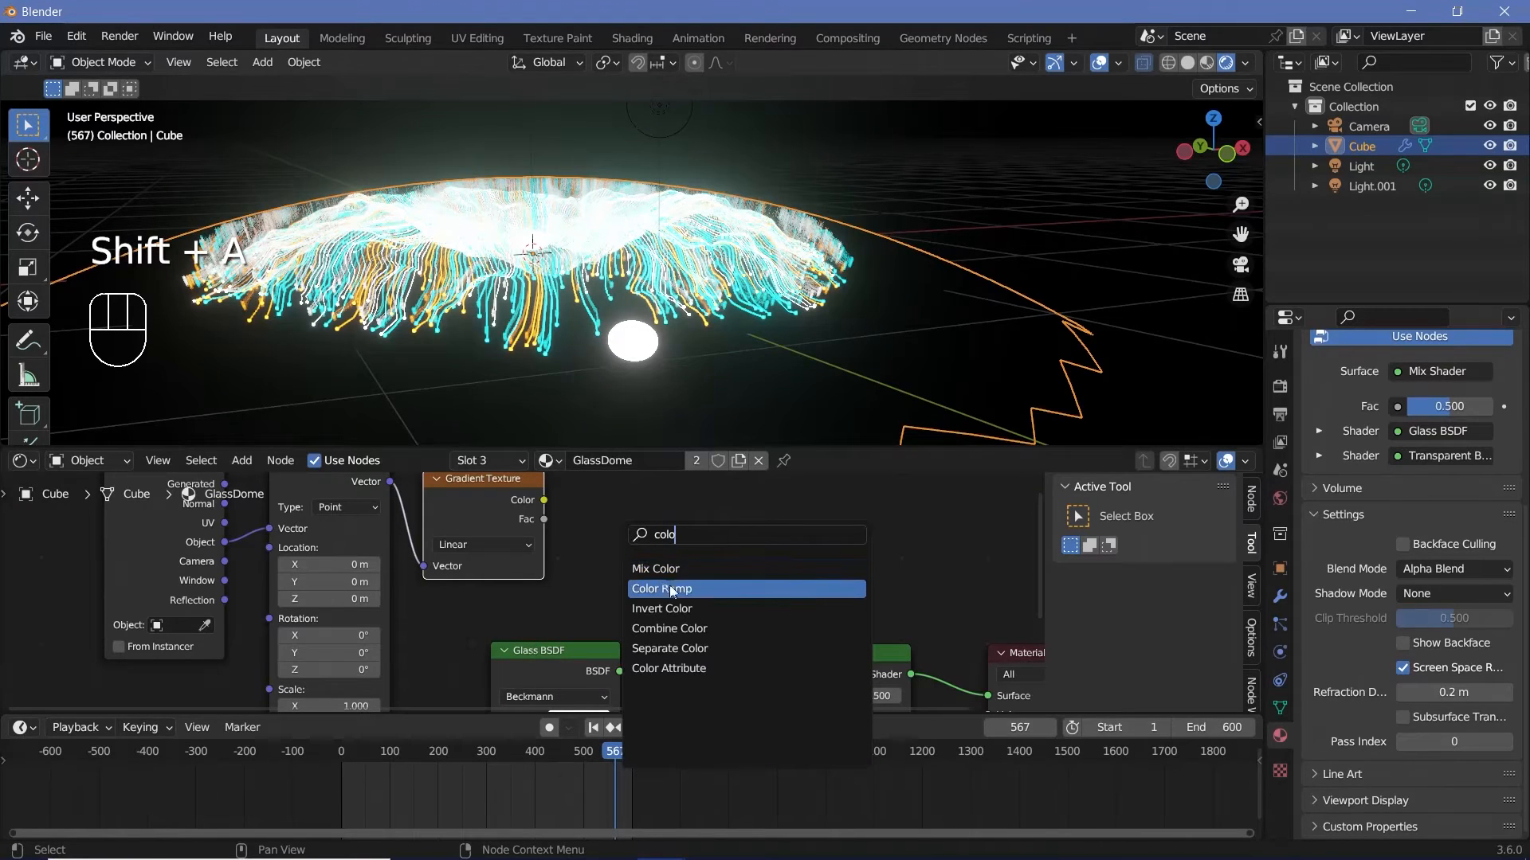
left_click(672, 591)
left_click(717, 549)
left_click(747, 523)
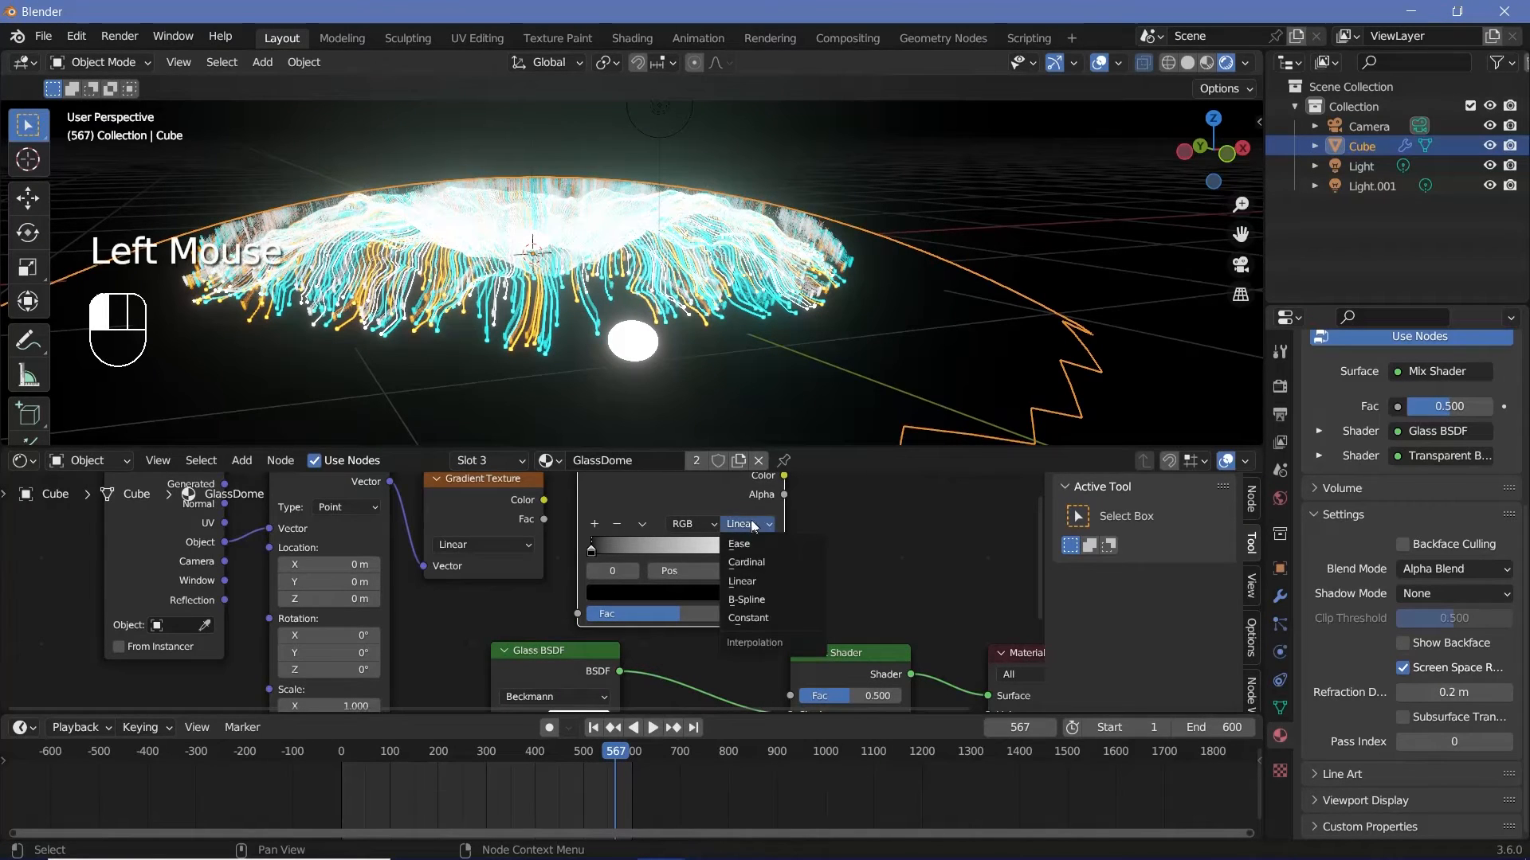
left_click(753, 618)
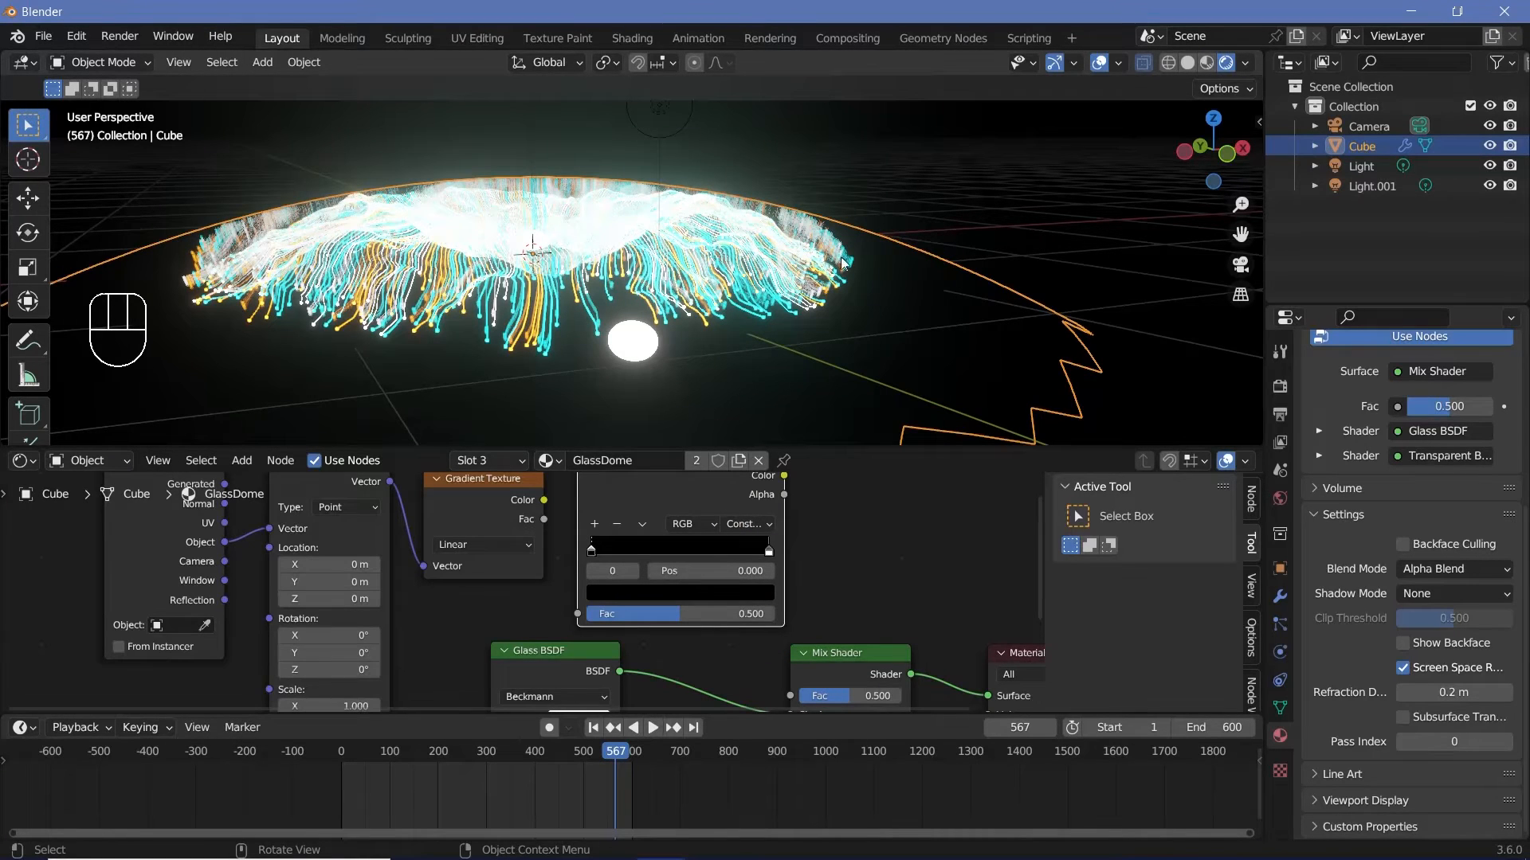
- Move the ramp's white stop to 0.476 and link Gradient Texture through the Color Ramp to the Mix Shader's Fac
left_click_drag(765, 560, 763, 555)
left_click(593, 518)
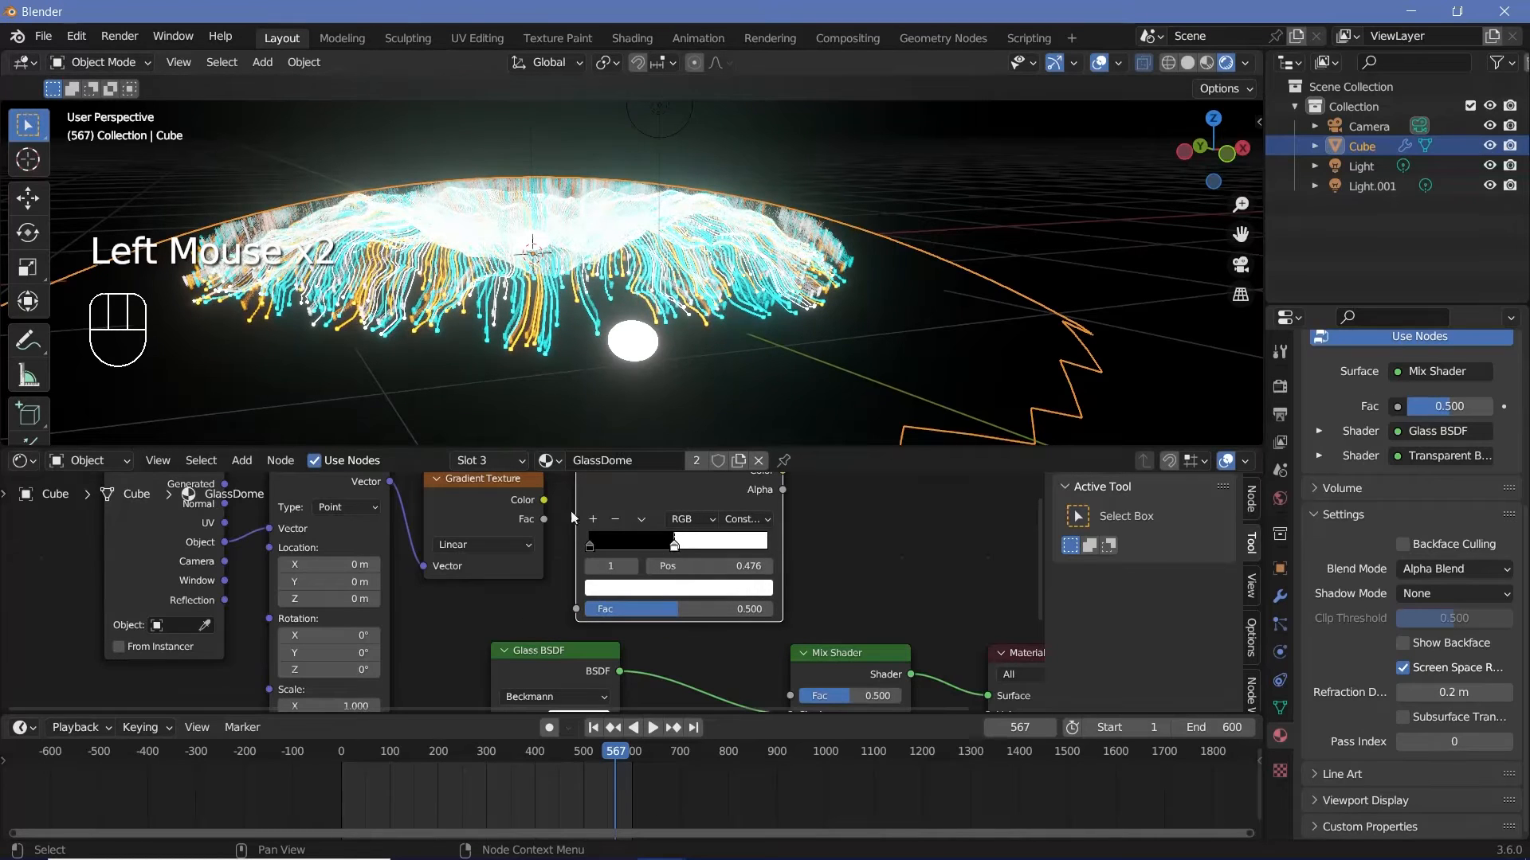
left_click_drag(544, 501, 587, 608)
middle_click_drag(785, 476, 721, 519)
left_click_drag(718, 514, 730, 647)
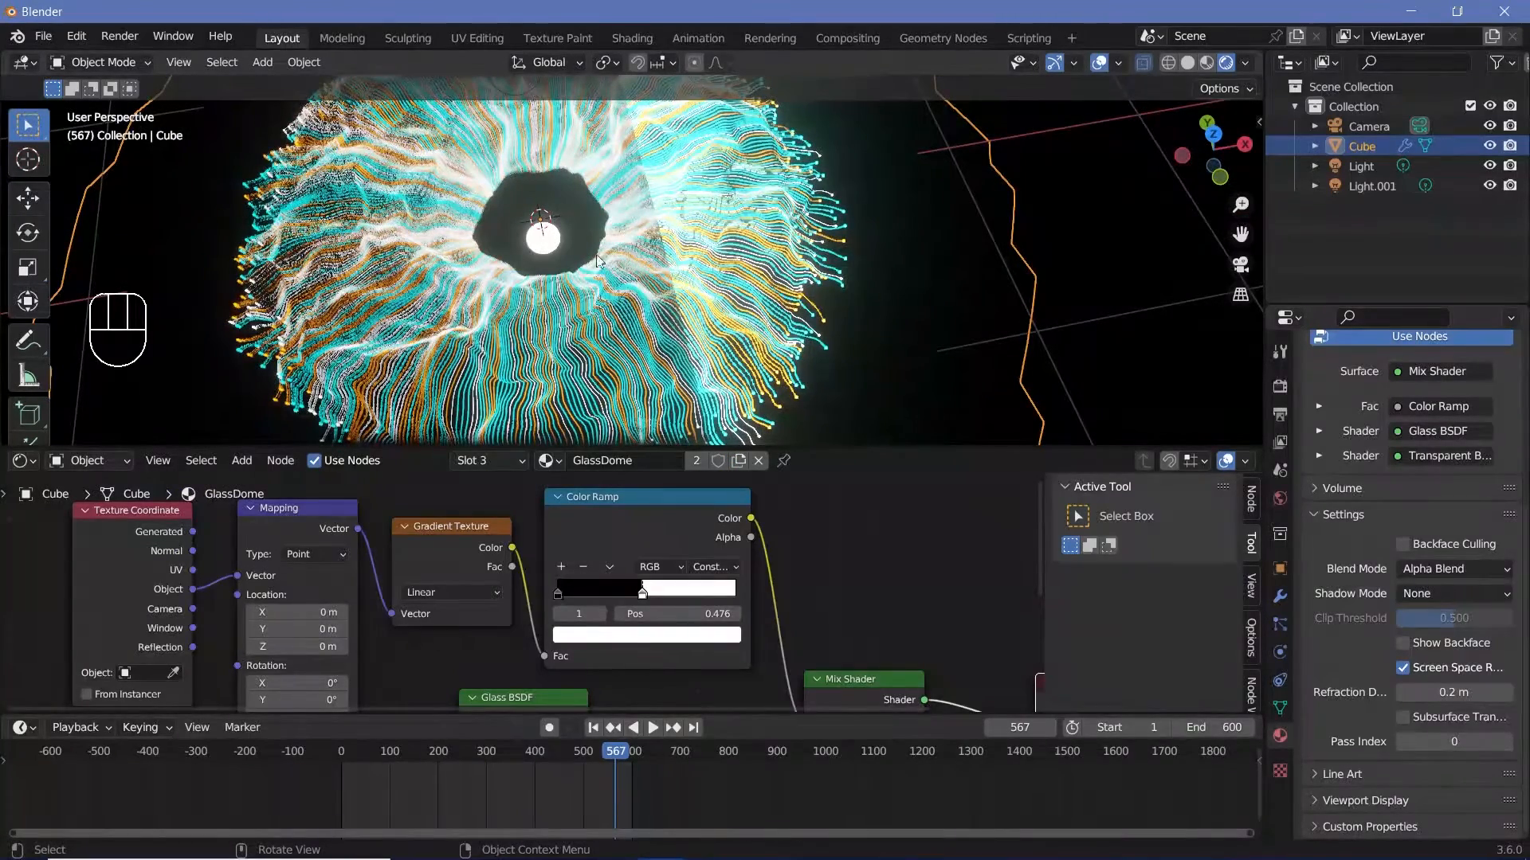
- Preview the Color Ramp's output directly on the dome by linking it to the Material Output's Surface
middle_click_drag(427, 620, 633, 544)
left_click(591, 541)
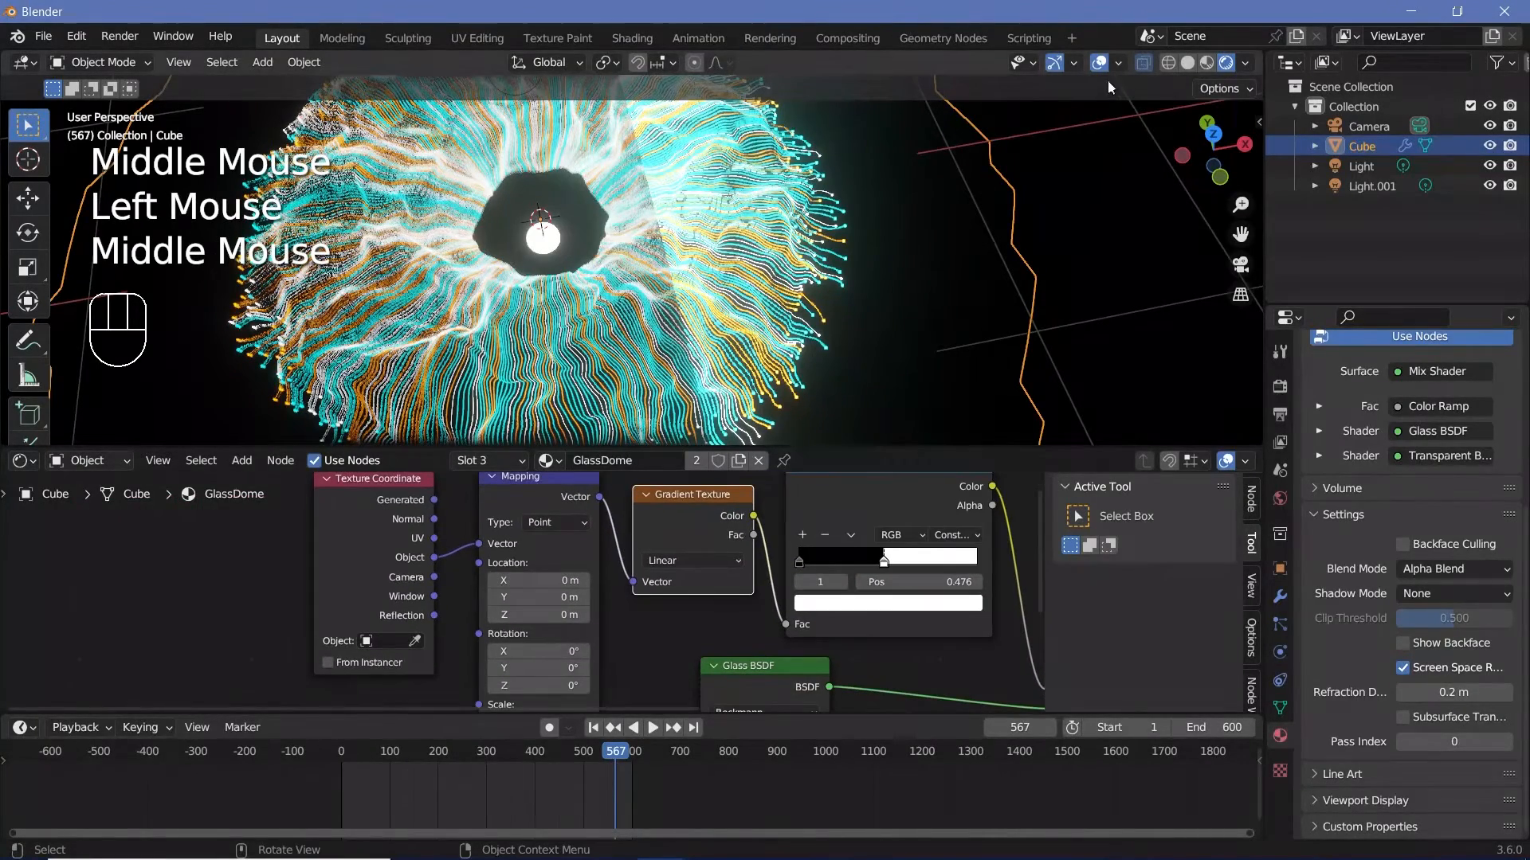
middle_click_drag(799, 318, 776, 248)
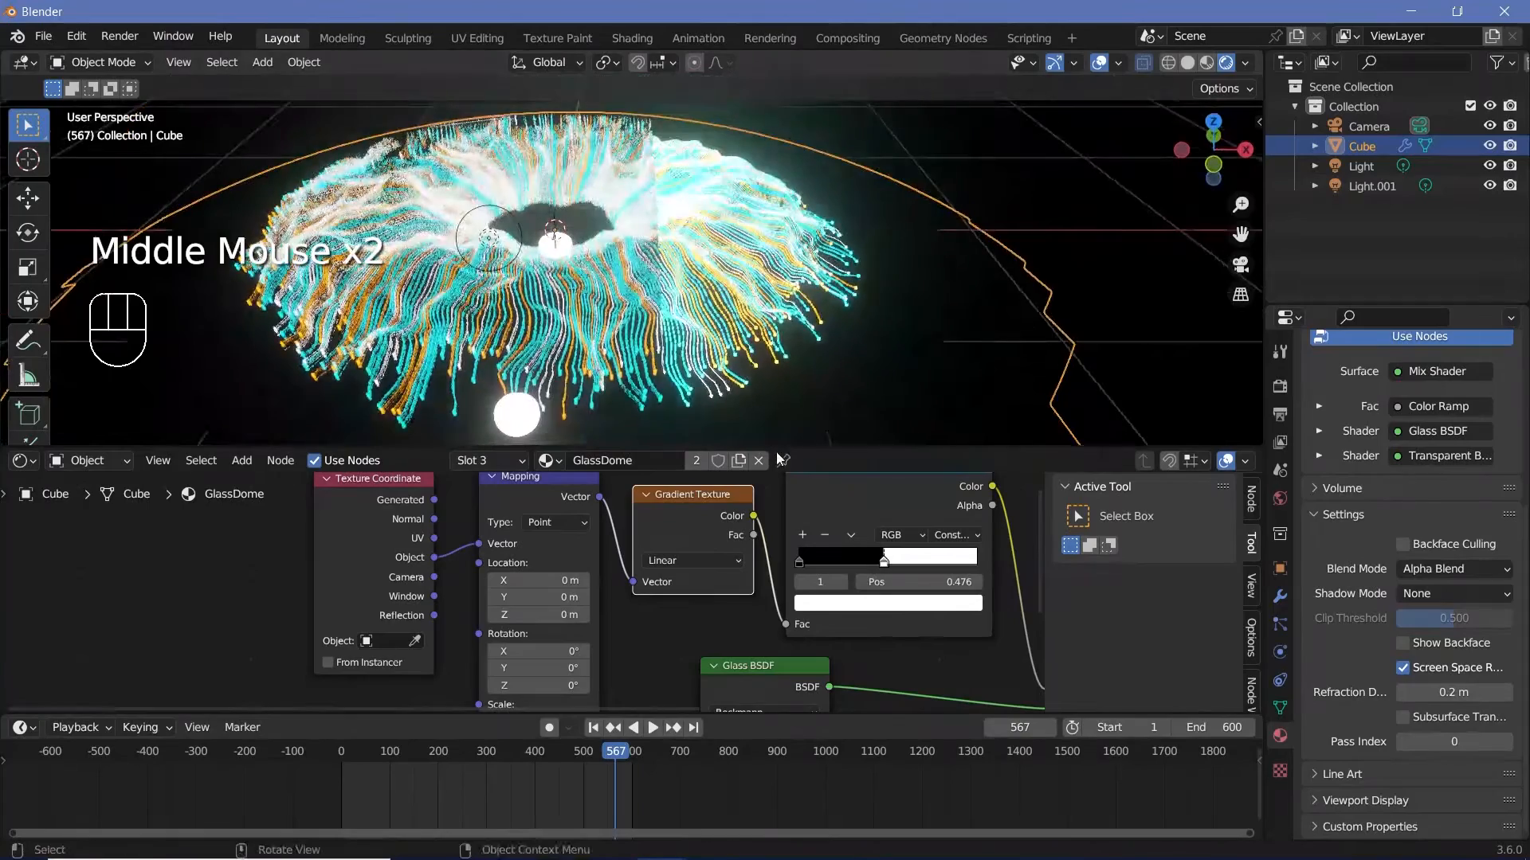
middle_click_drag(718, 413, 711, 383)
middle_click_drag(846, 502, 381, 489)
left_click(803, 529, "ctrl+shift")
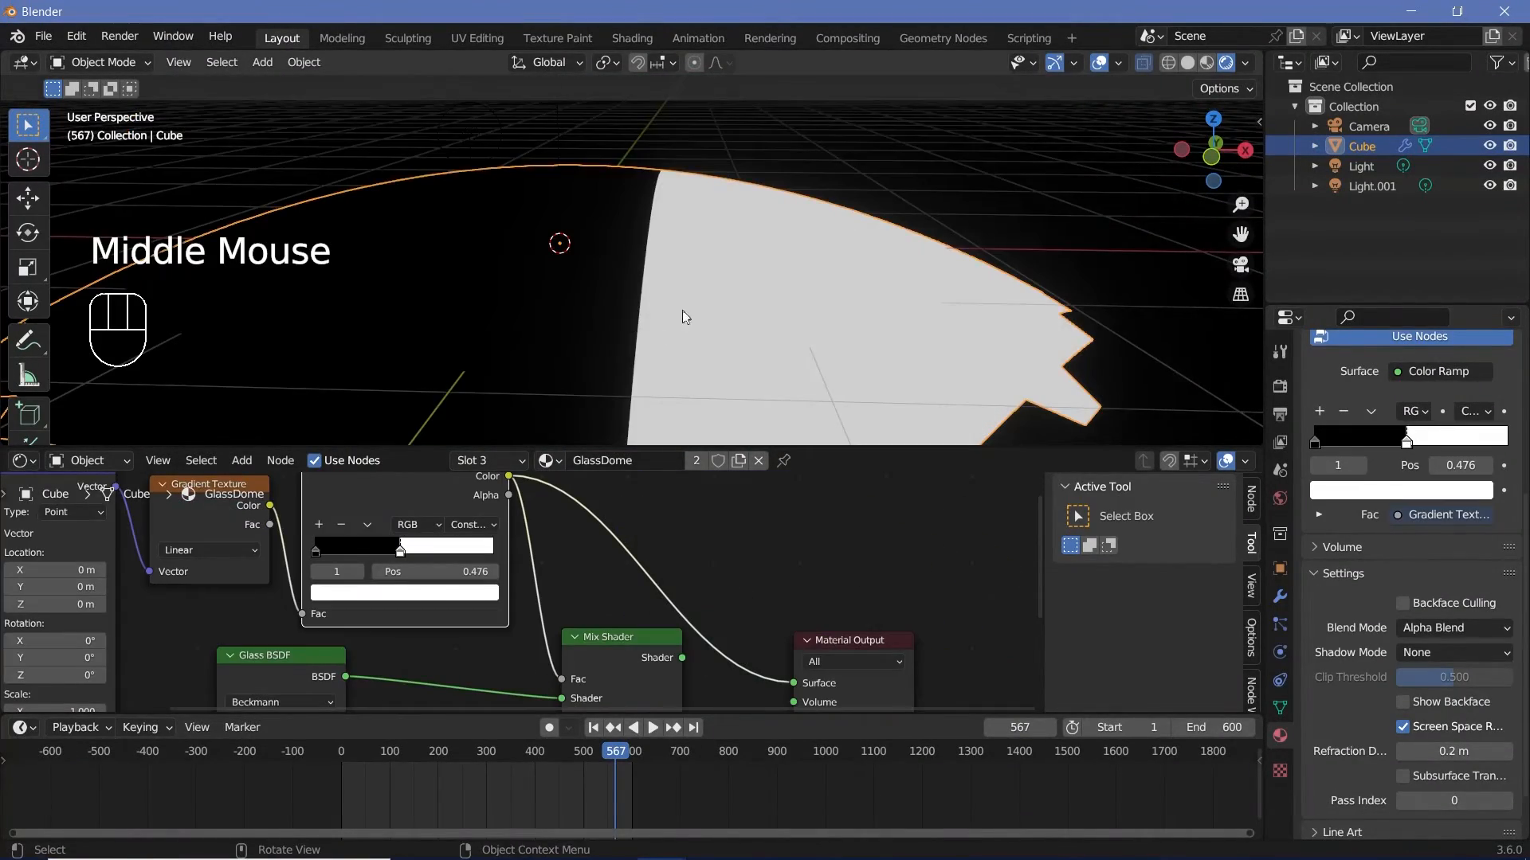
- Set the Mapping node's Y rotation to 90° so the gradient runs vertically along the dome
middle_click_drag(682, 316, 717, 307)
middle_click_drag(435, 599, 763, 540)
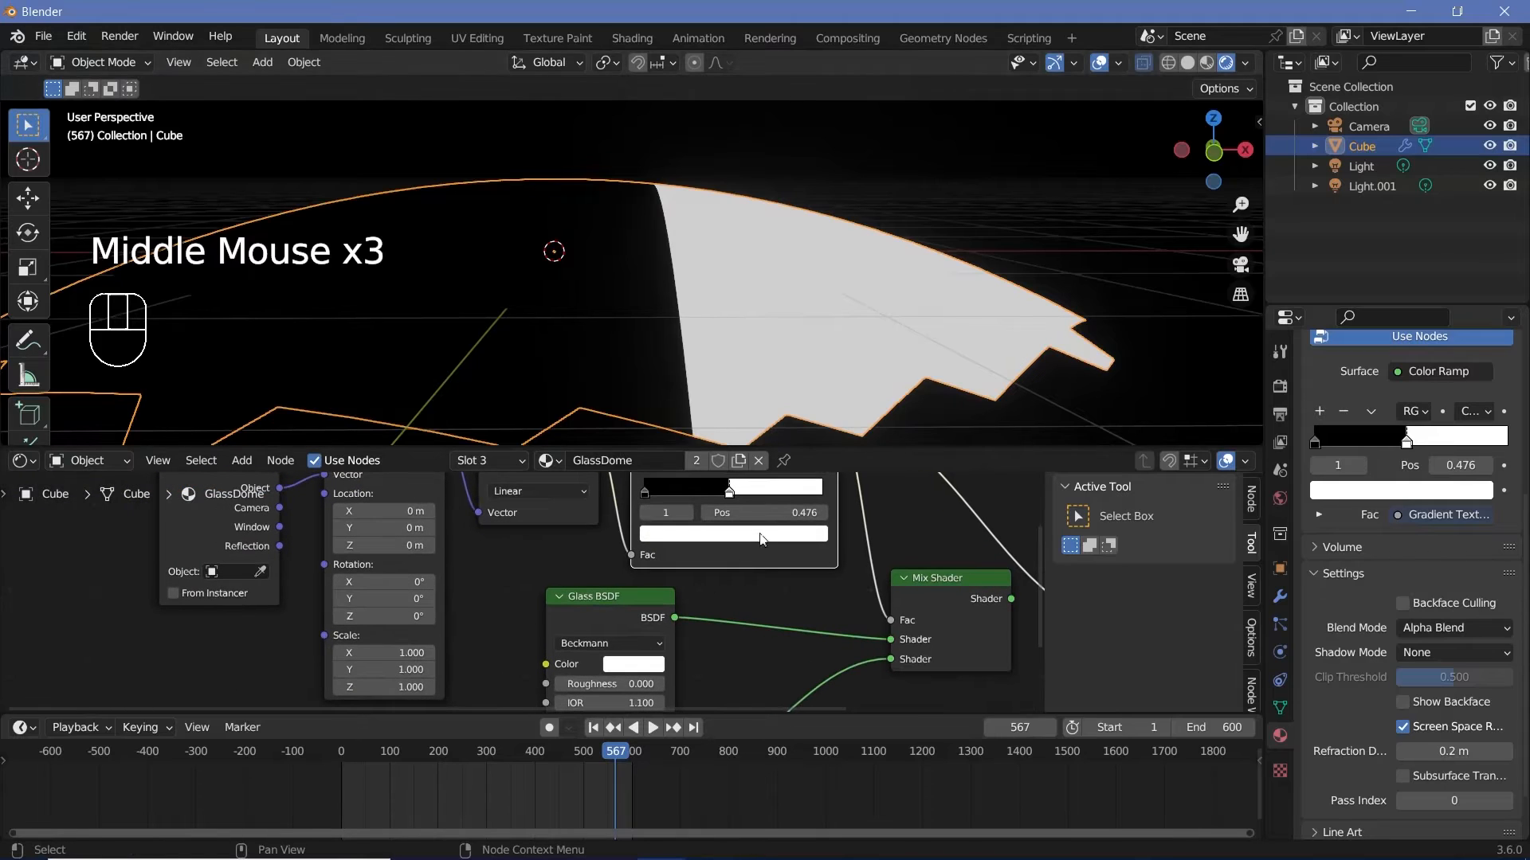
middle_click_drag(403, 605, 479, 634)
left_click(446, 593)
key("Return")
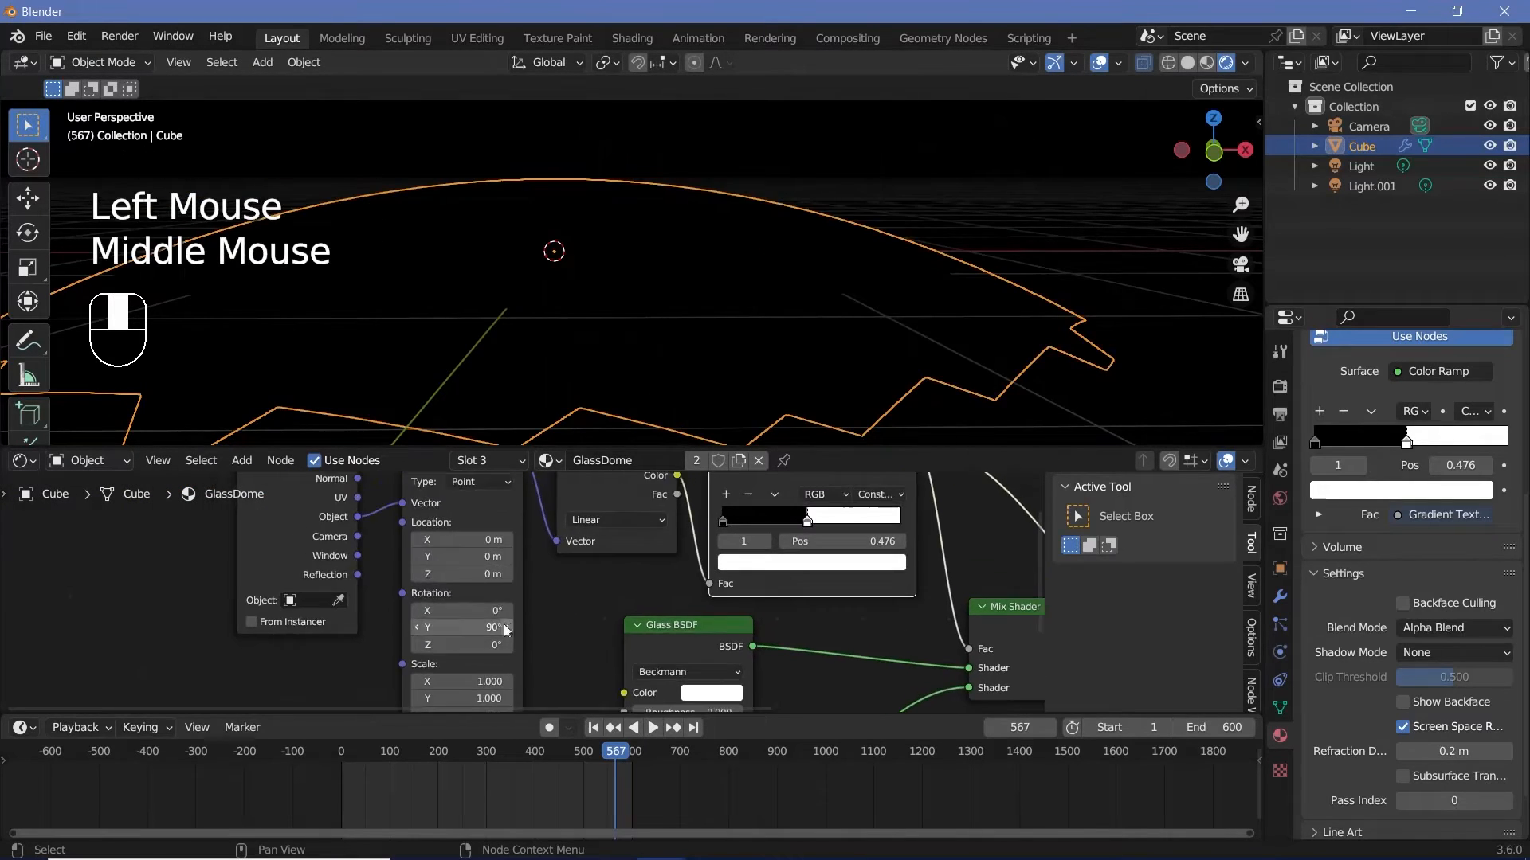
- Shift the gradient along the dome by setting the Mapping node's X location to 0.33 m
left_click_drag(470, 540, 505, 540)
middle_click_drag(558, 386, 592, 404)
left_click_drag(476, 541, 490, 540, "shift")
left_click_drag(476, 540, 477, 540, "shift")
middle_click_drag(853, 676, 722, 576)
left_click(672, 649)
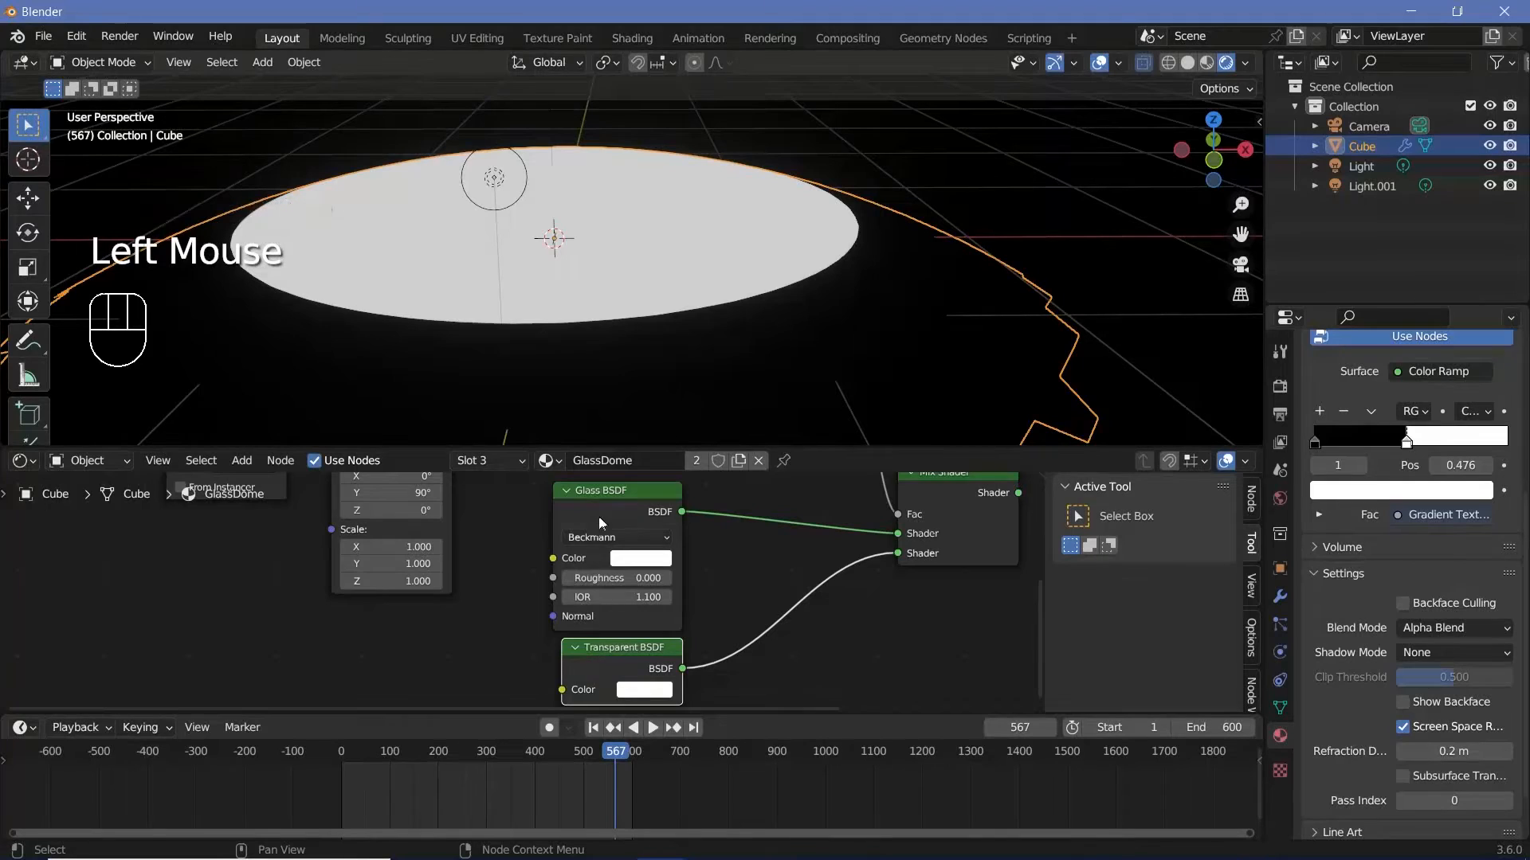
- Swap the Color Ramp colours, making the first stop white and the second stop black
middle_click_drag(663, 521, 719, 698)
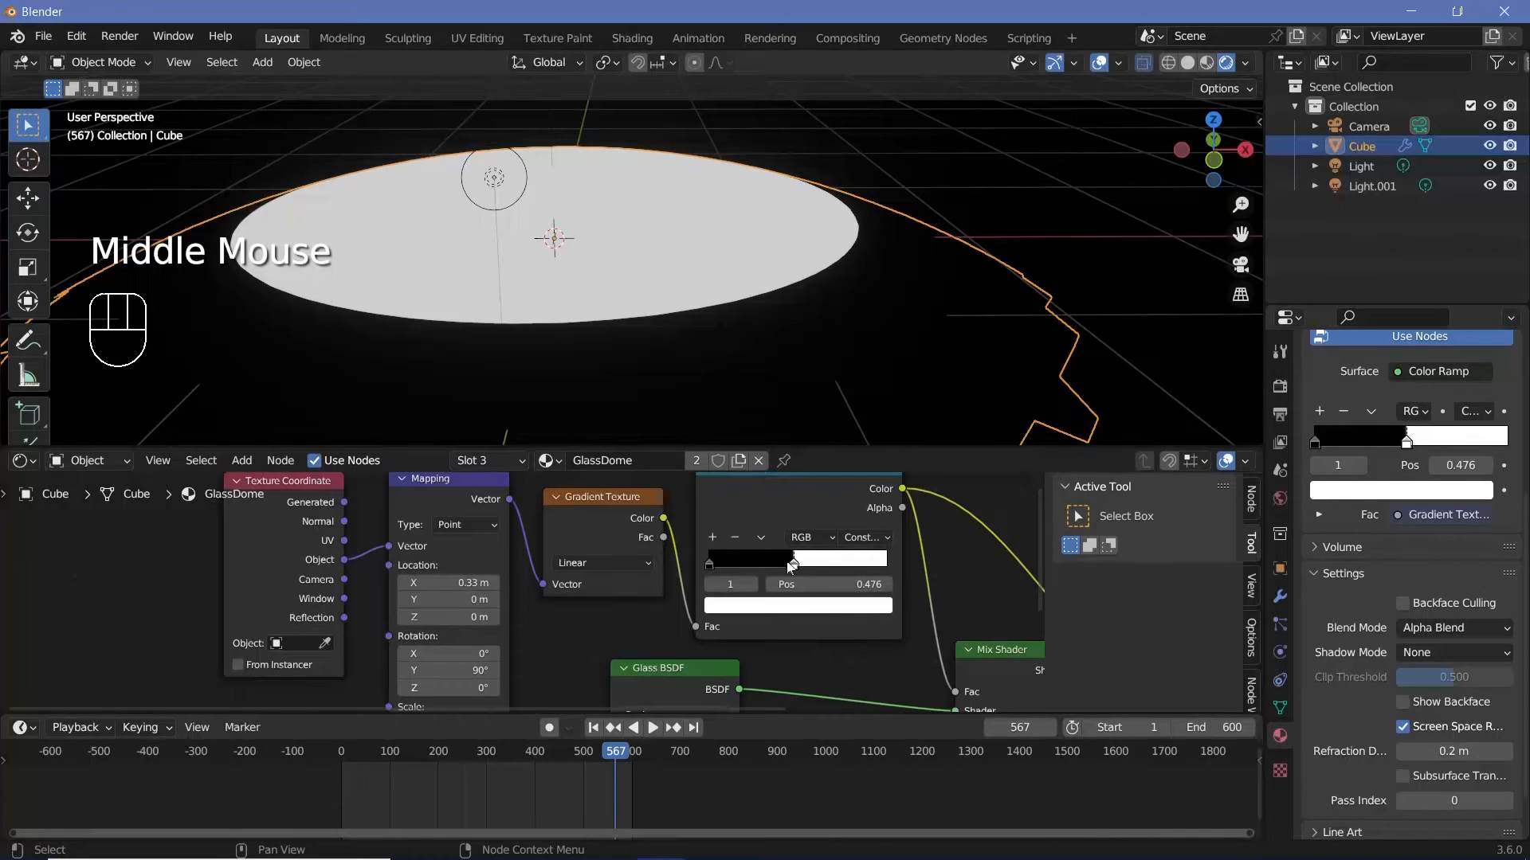
left_click(709, 564)
left_click(721, 603)
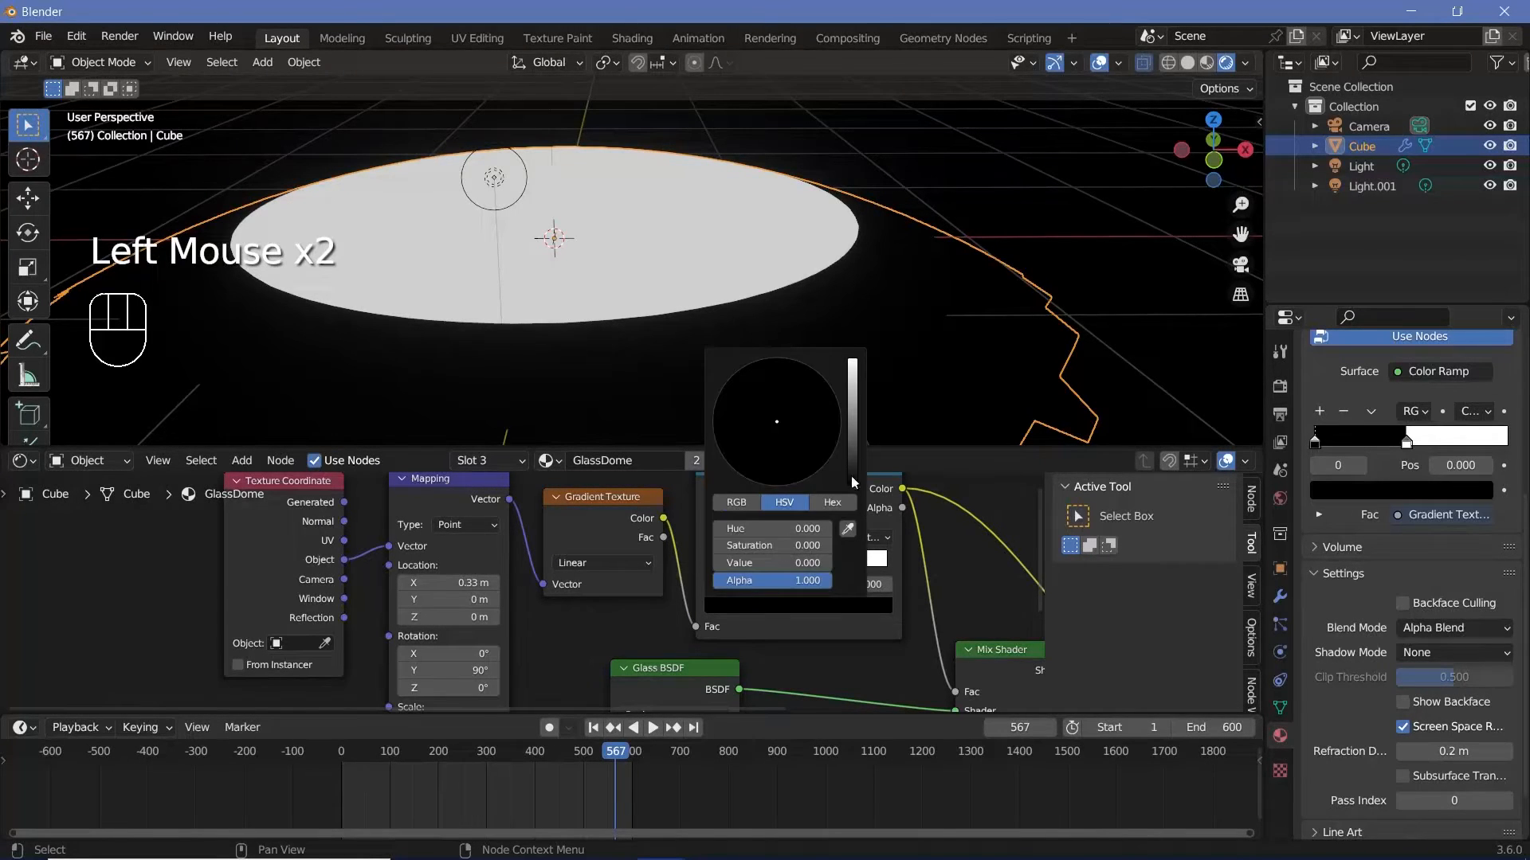
left_click_drag(854, 434, 852, 363)
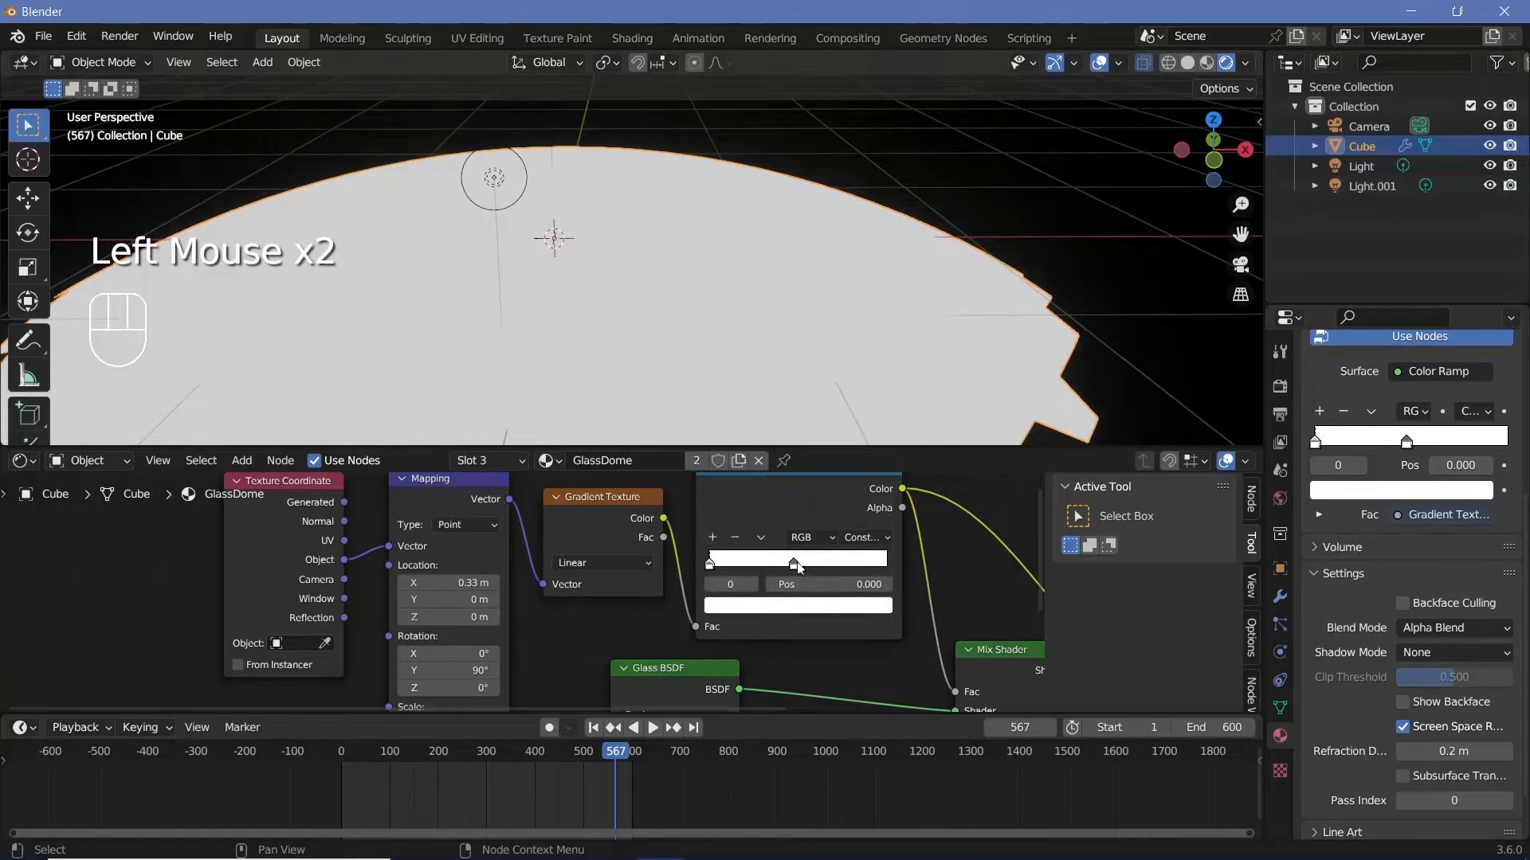
left_click(794, 563)
left_click(799, 604)
left_click_drag(851, 446, 852, 483)
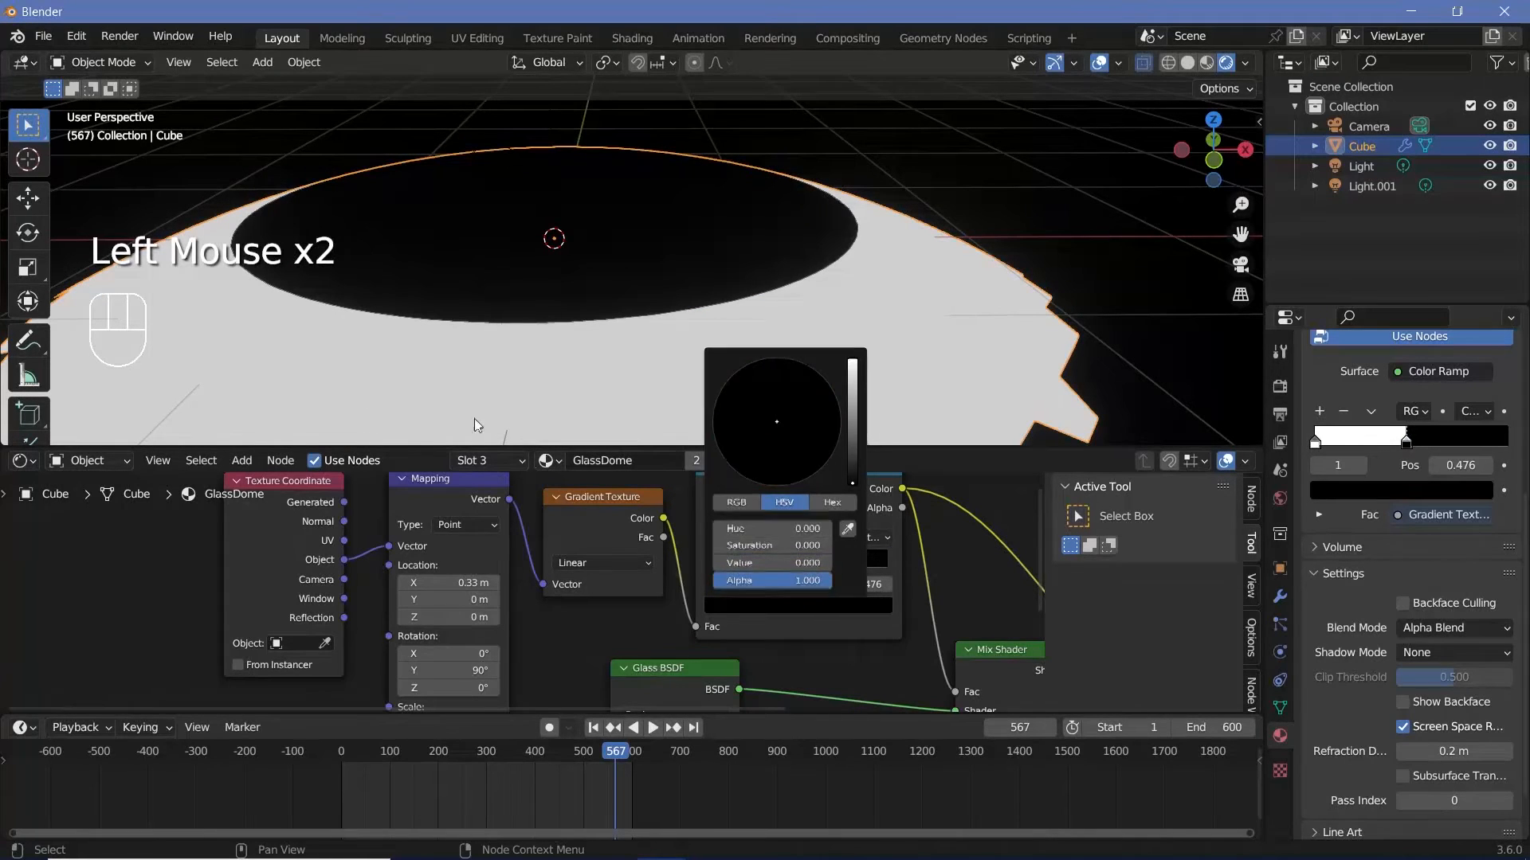
- Set the Mapping node's X location to 0.1 m and keyframe the location at frame 1
middle_click_drag(796, 637, 732, 556)
middle_click_drag(398, 510, 462, 553)
mouse_move(462, 543)
left_mouse_down("shift")
mouse_move(407, 543)
mouse_move(488, 543)
mouse_move(414, 543)
mouse_move(436, 543)
left_mouse_up("shift")
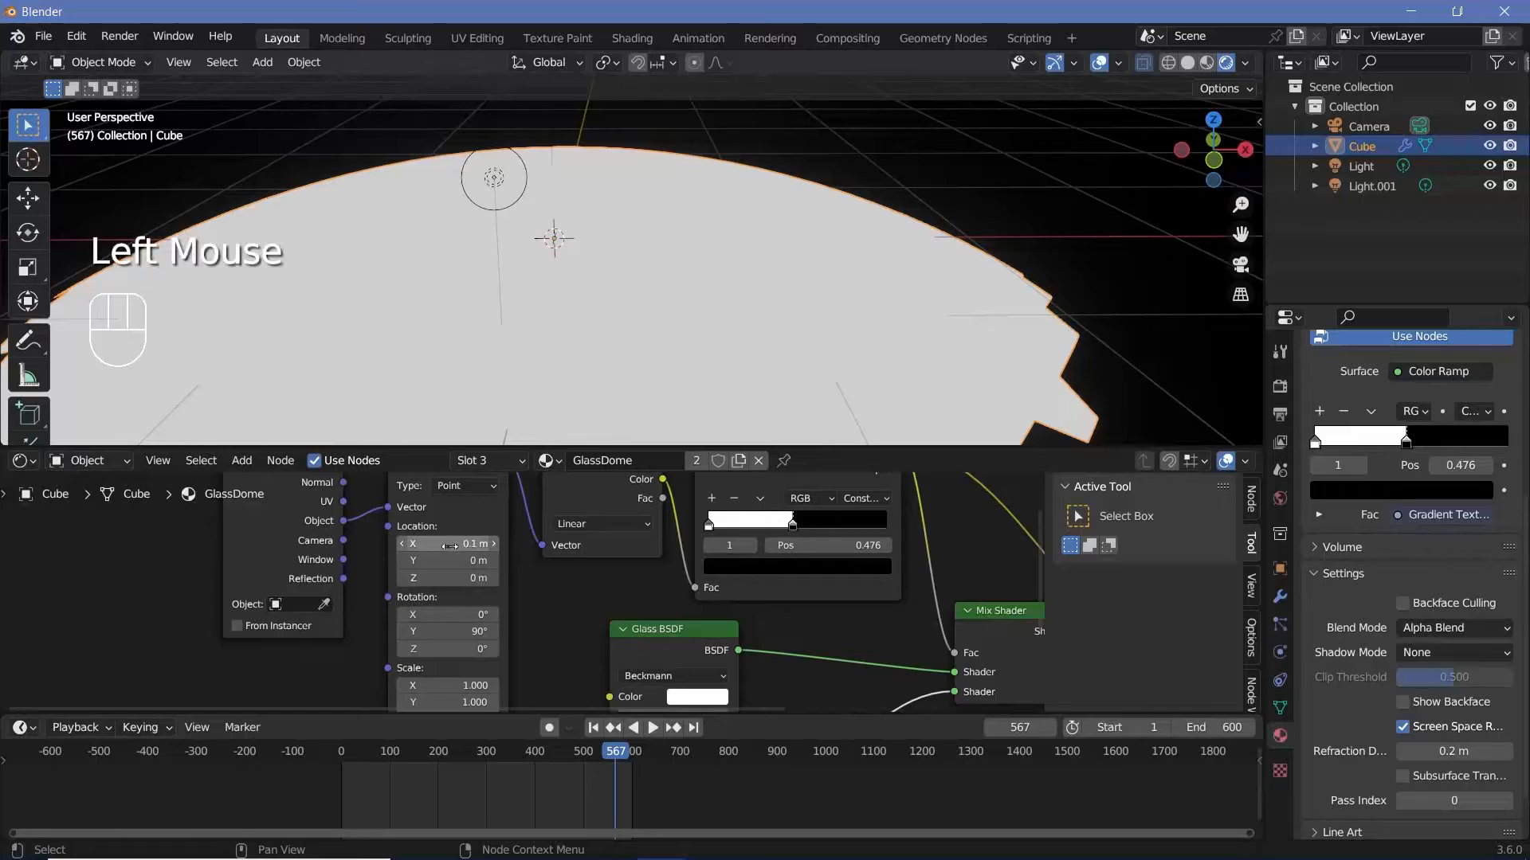
left_click(339, 758)
key("Right")
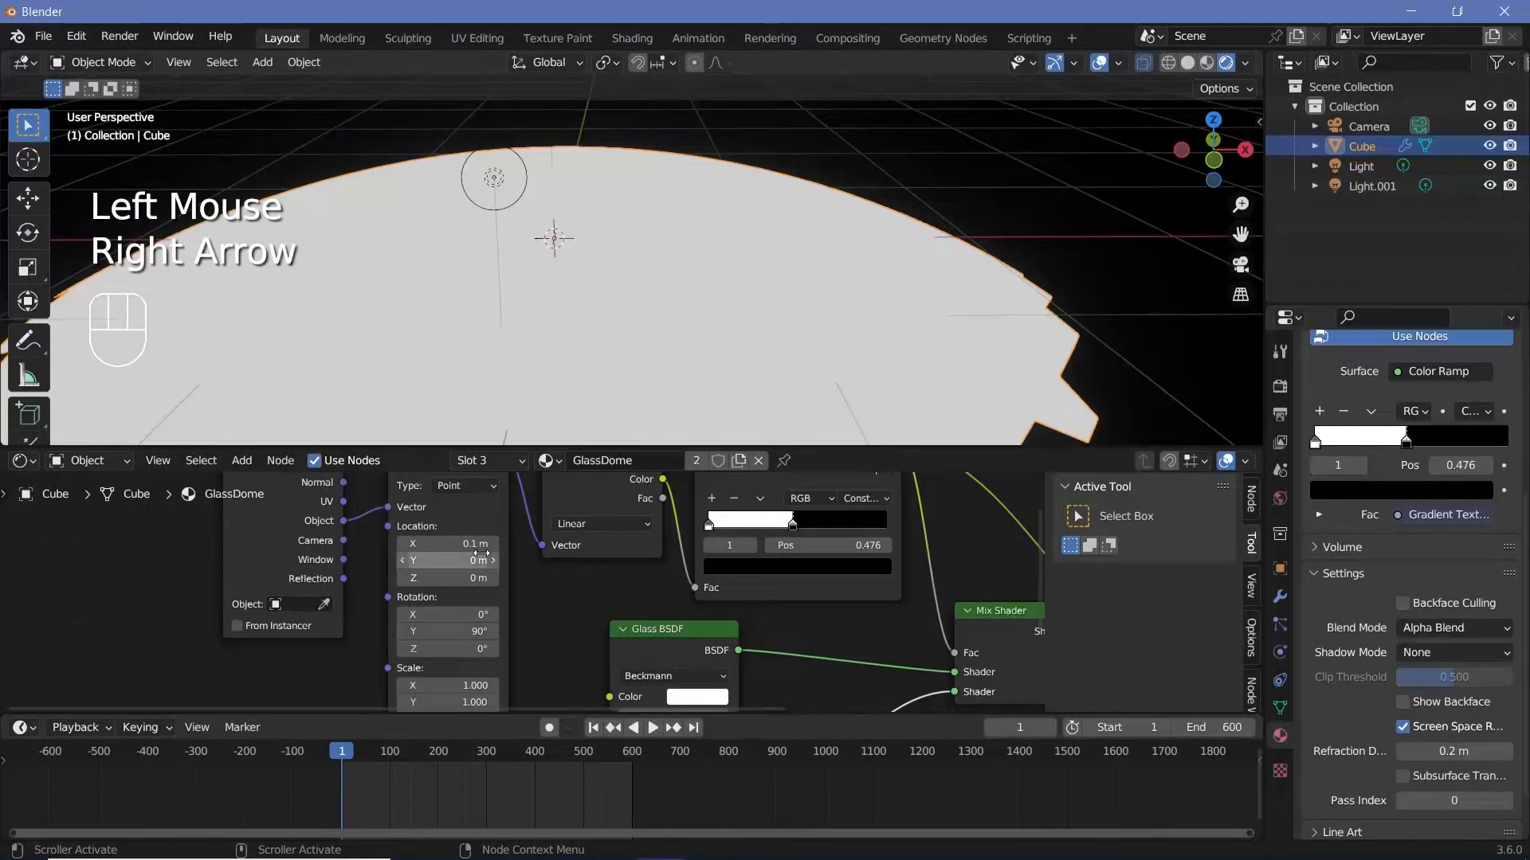
key("i")
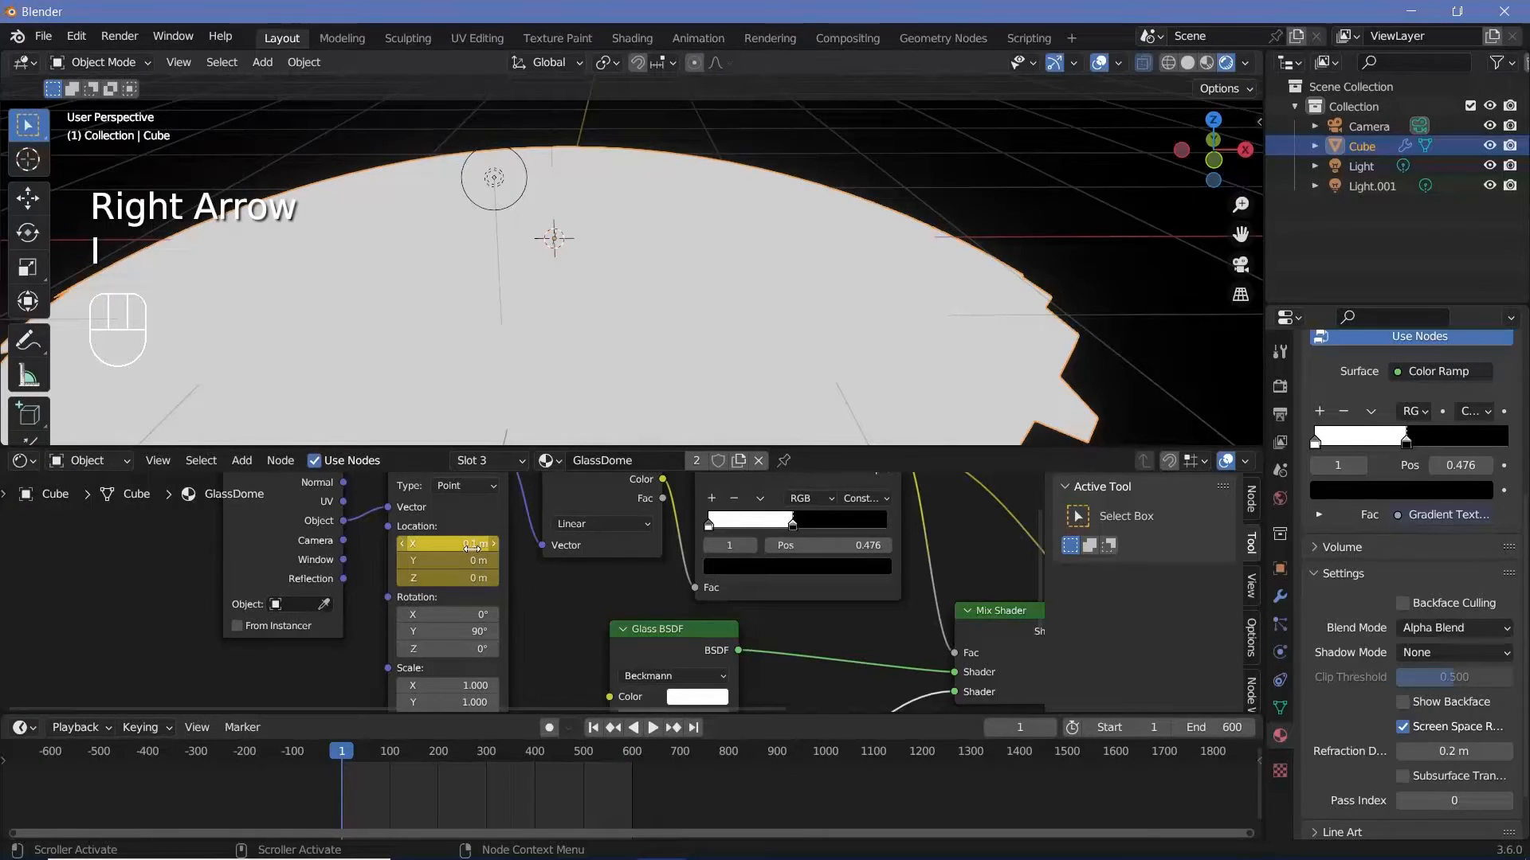
- At frame 570, set the Mapping node's X location to 0.61 m and keyframe the location
left_click(633, 756)
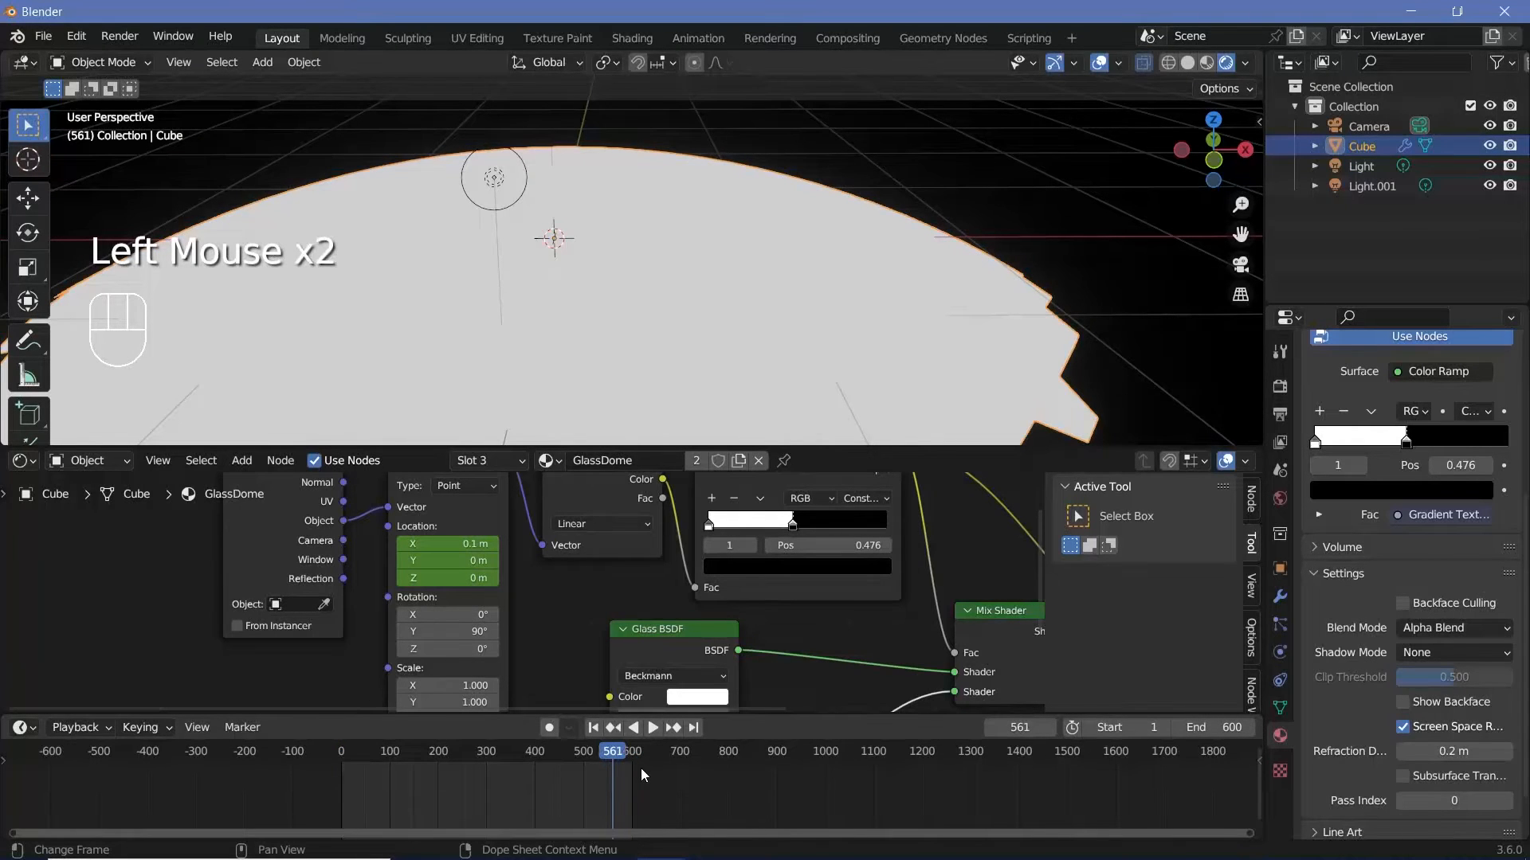
key("Right")
key("Right")
key("Right")
key("Right")
key("Right")
key("Right")
key("Right")
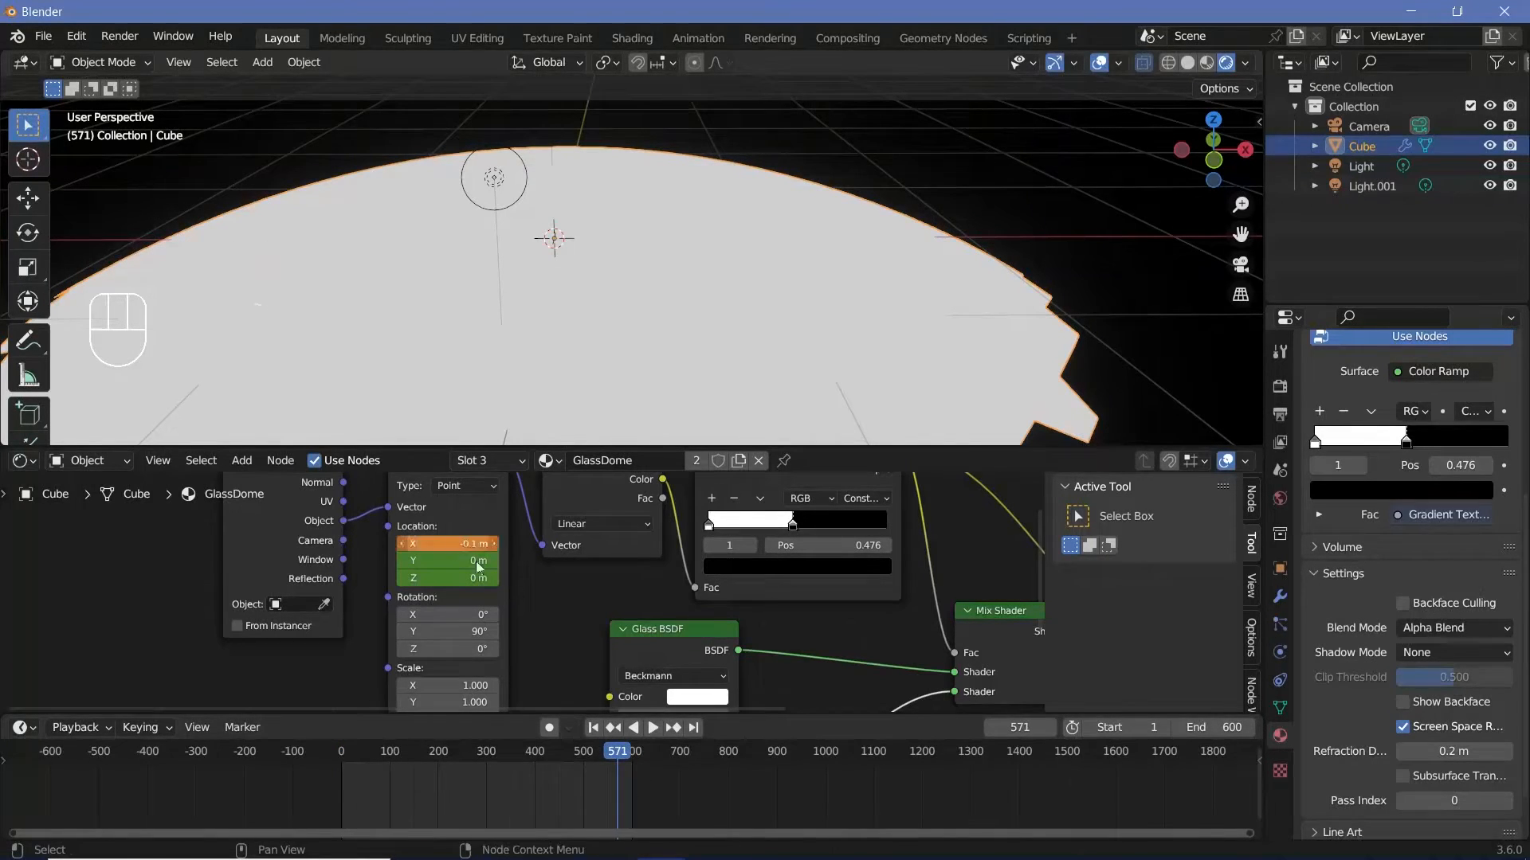
key("Left")
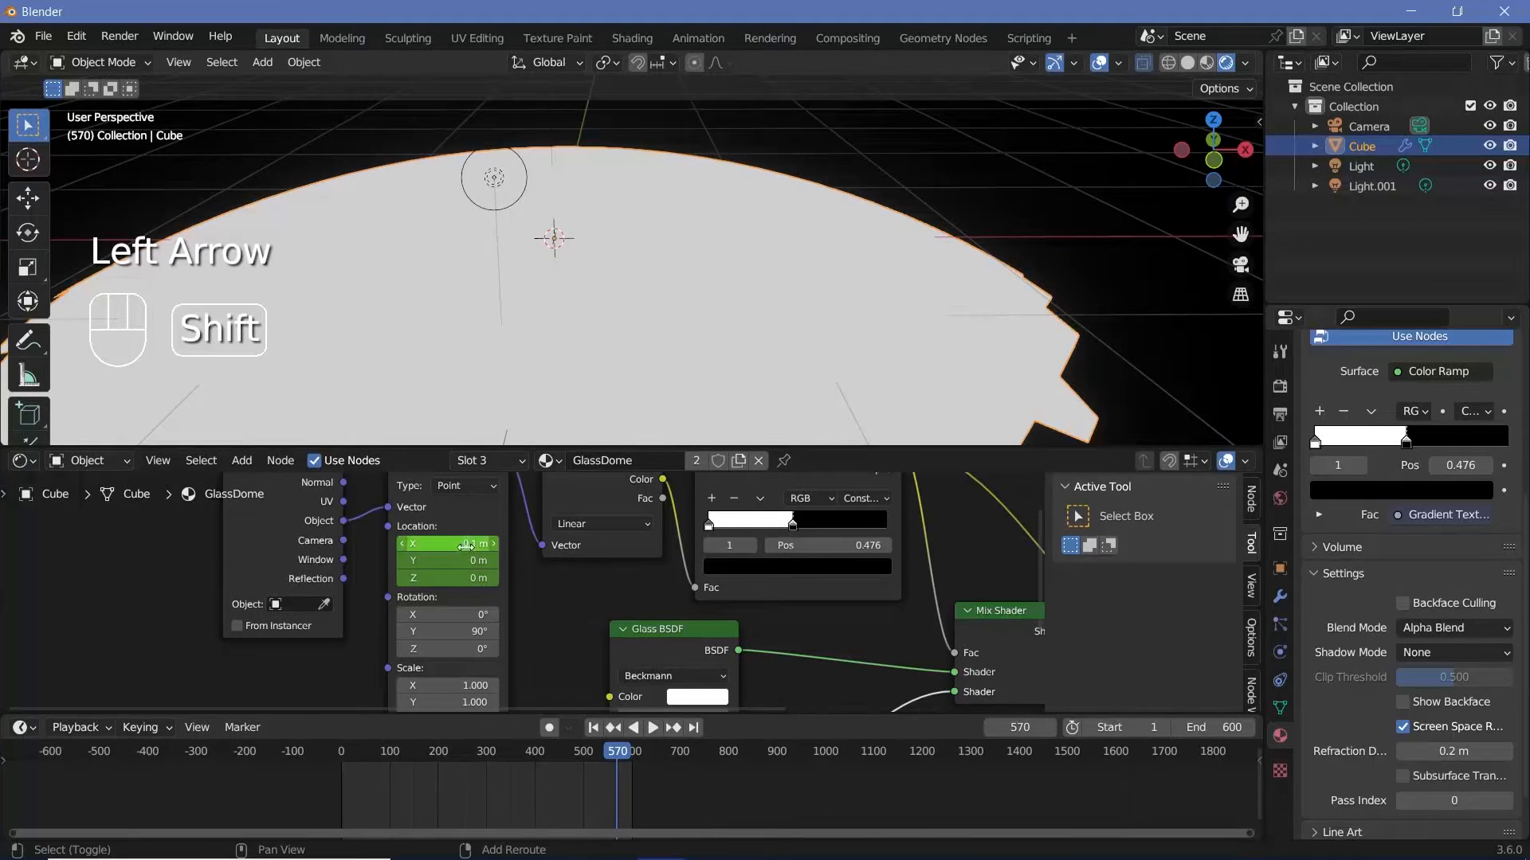
left_click_drag(466, 547, 629, 547, "shift")
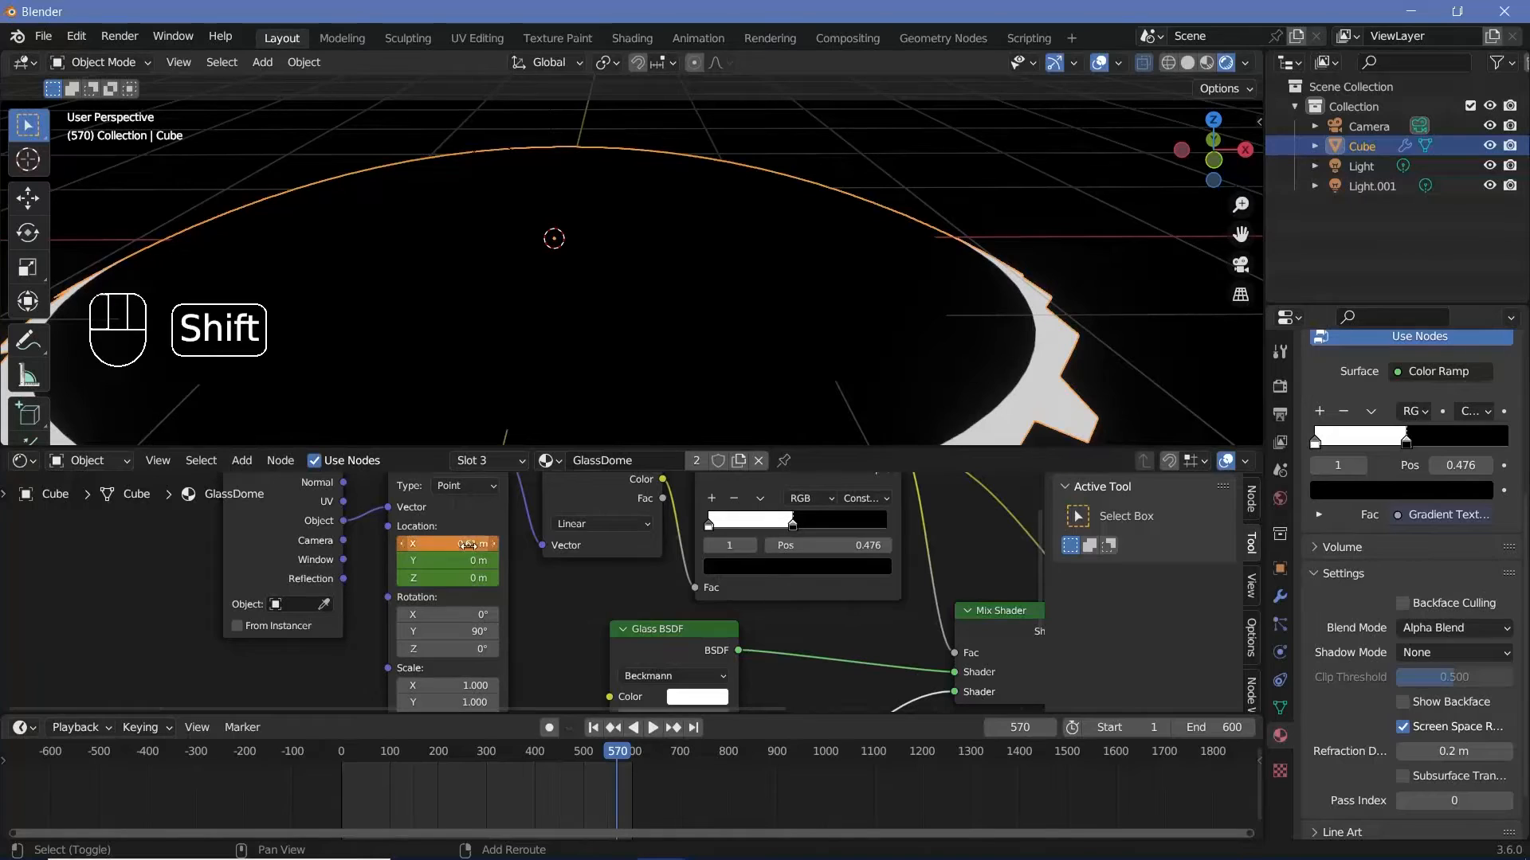
key("i")
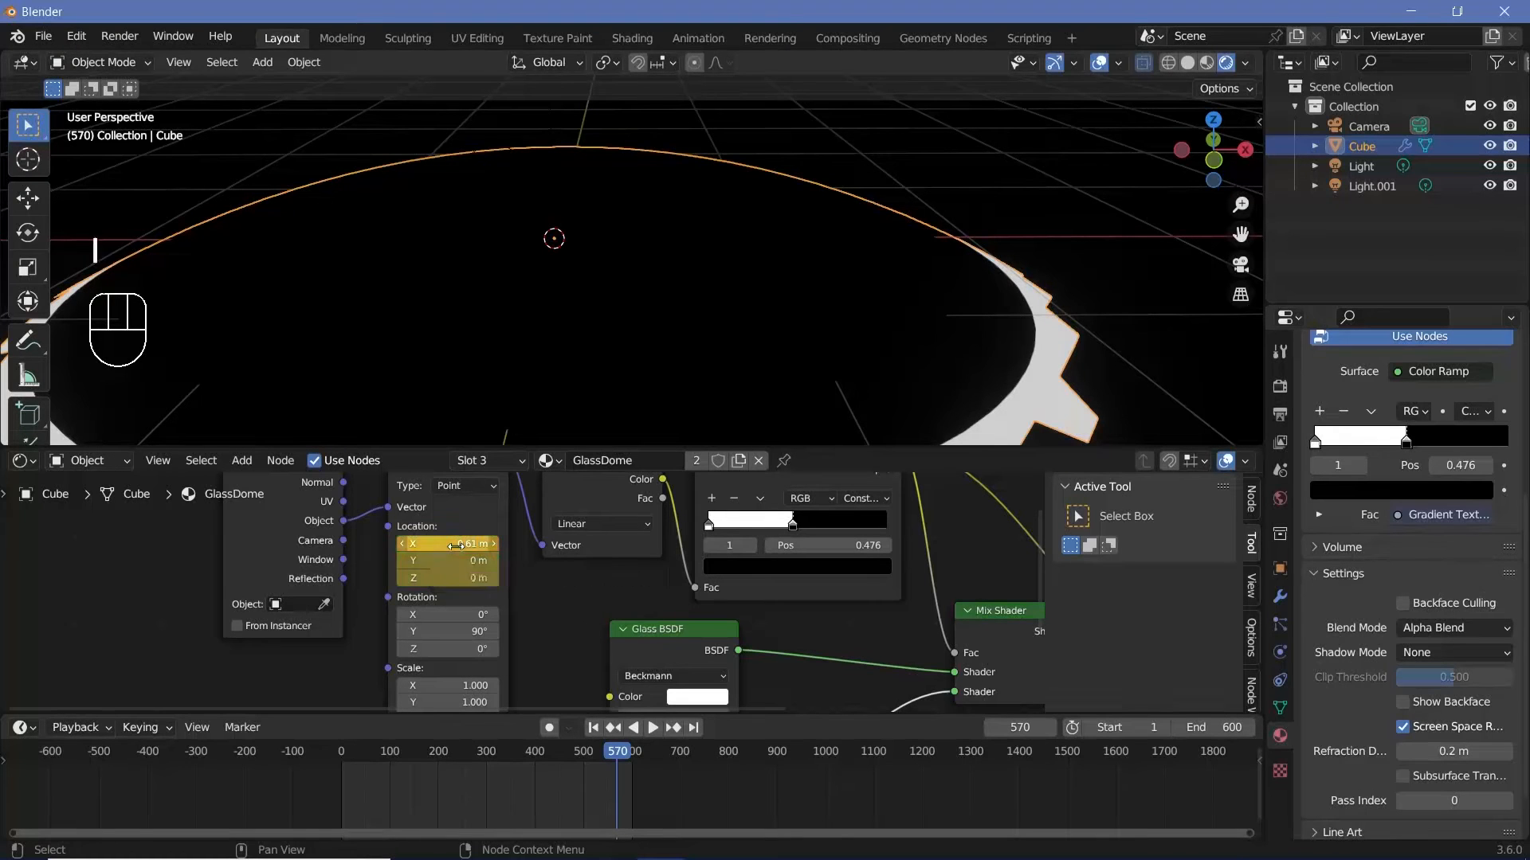
left_click(465, 519)
middle_click_drag(481, 523, 502, 607)
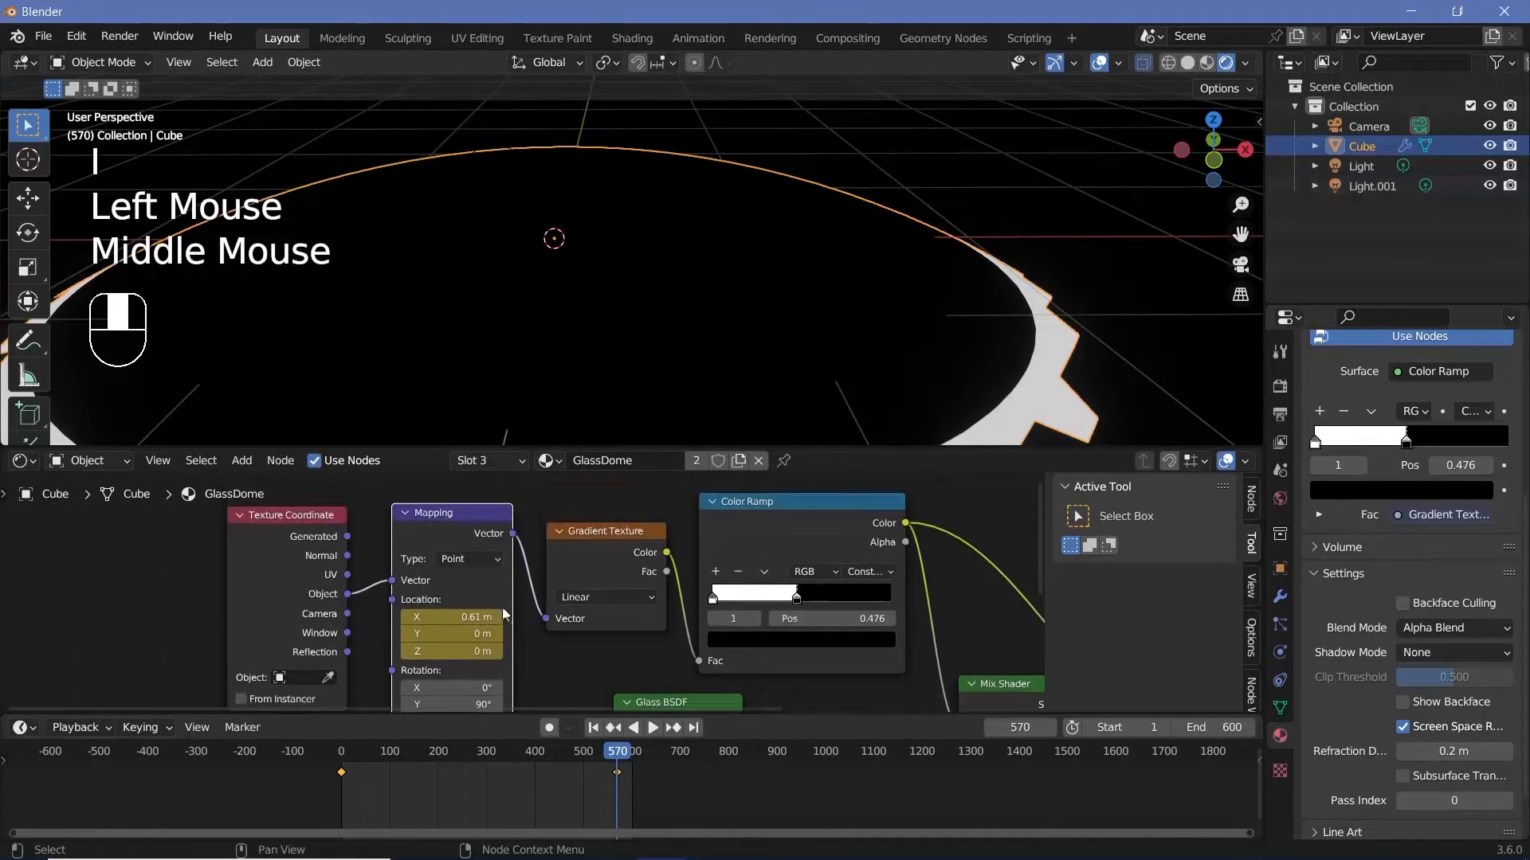
- Set the Mapping location keyframes' interpolation to Linear and play the animation from near the start to check the mask
key("t")
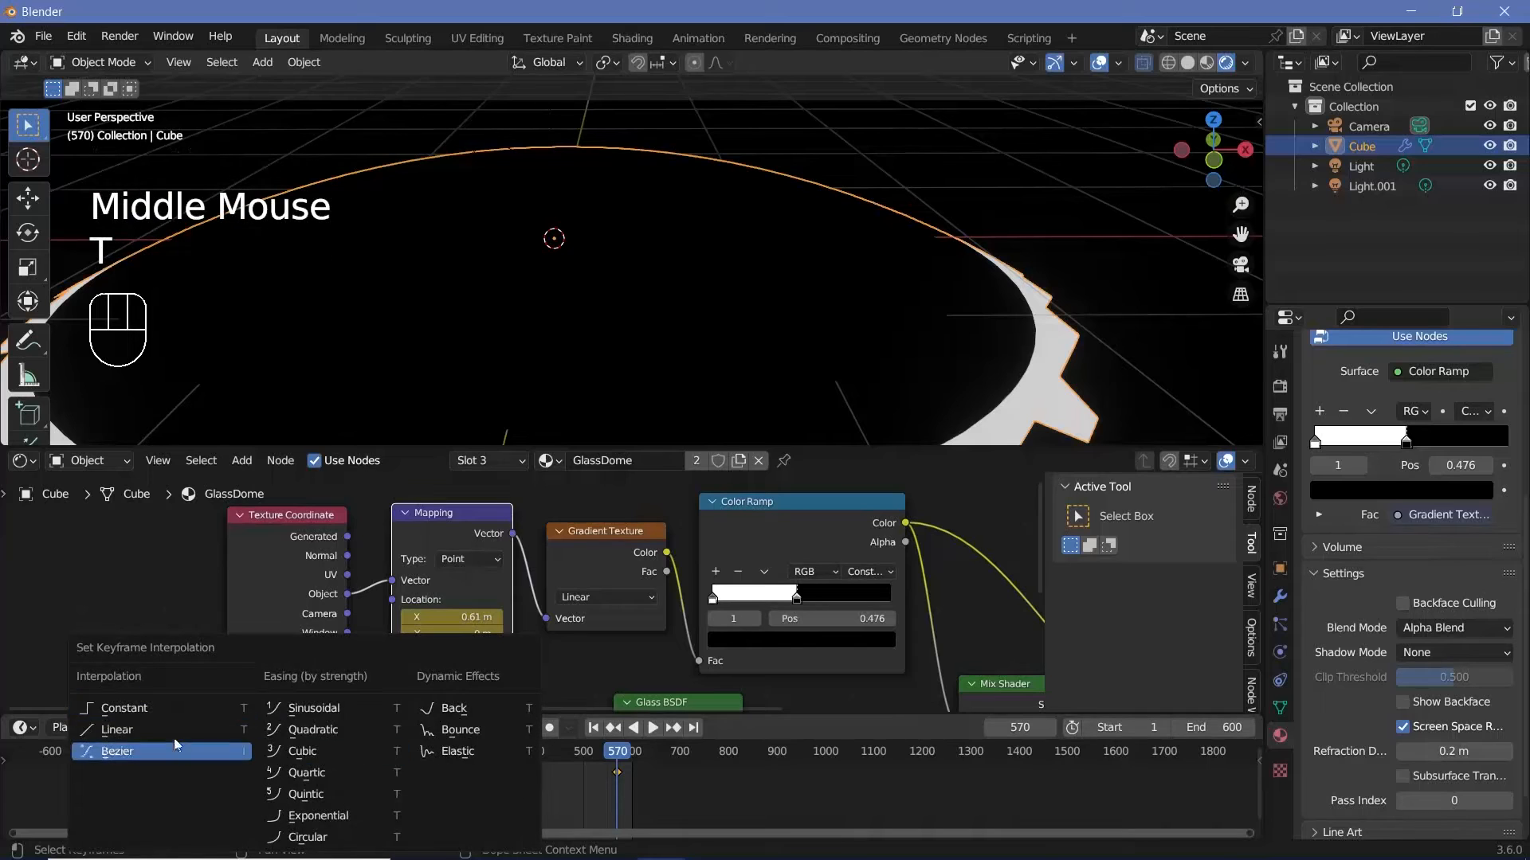
left_click(163, 730)
left_click(351, 761)
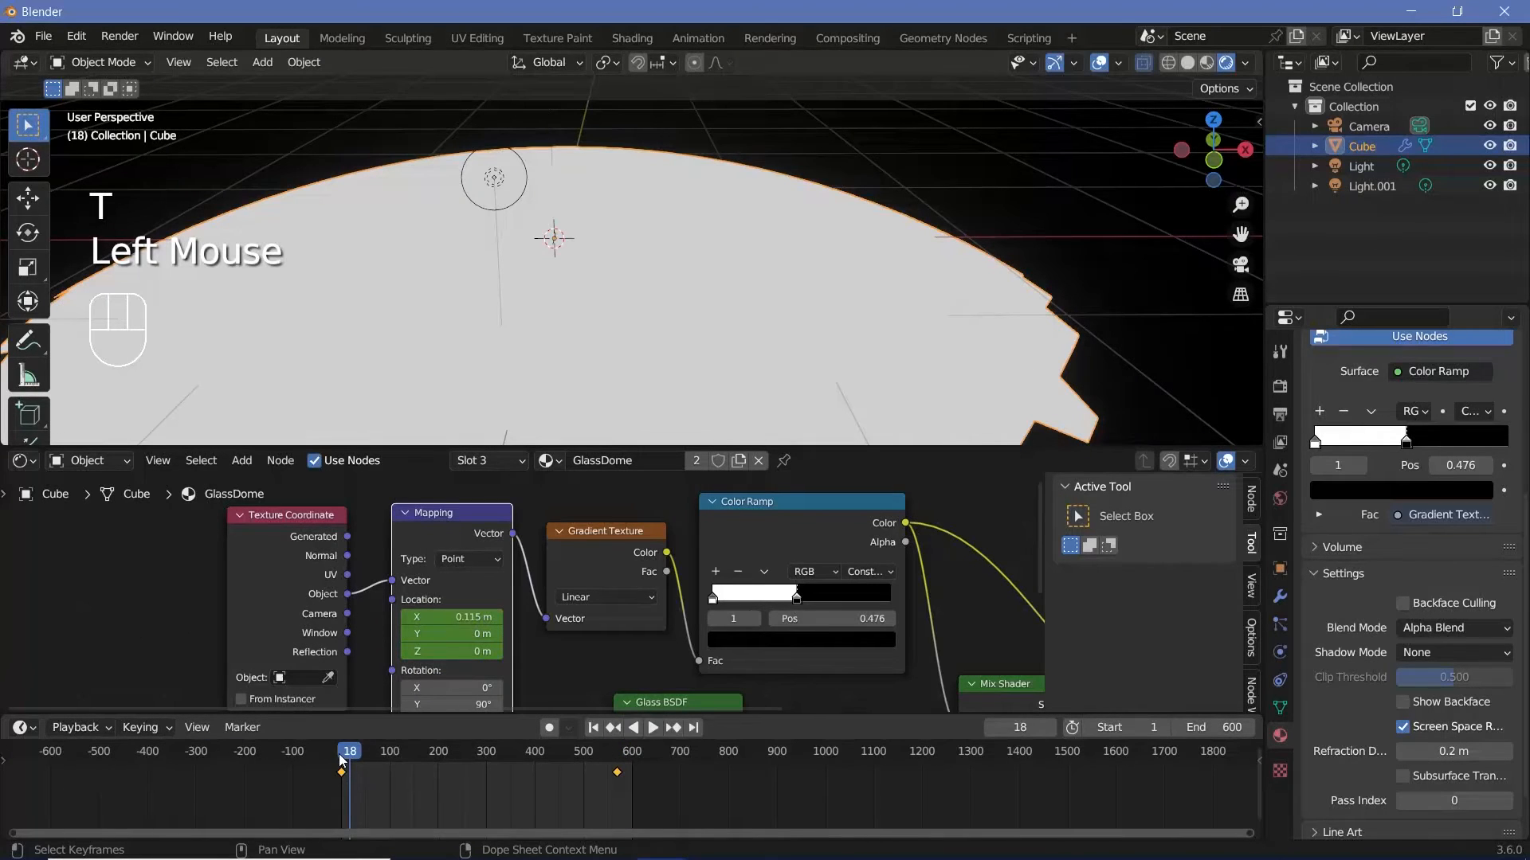
left_click(345, 761)
key("space")
- Reconnect the Mix Shader output to the Material Output's Surface and play the animation to check the dome
middle_click_drag(872, 637, 712, 532)
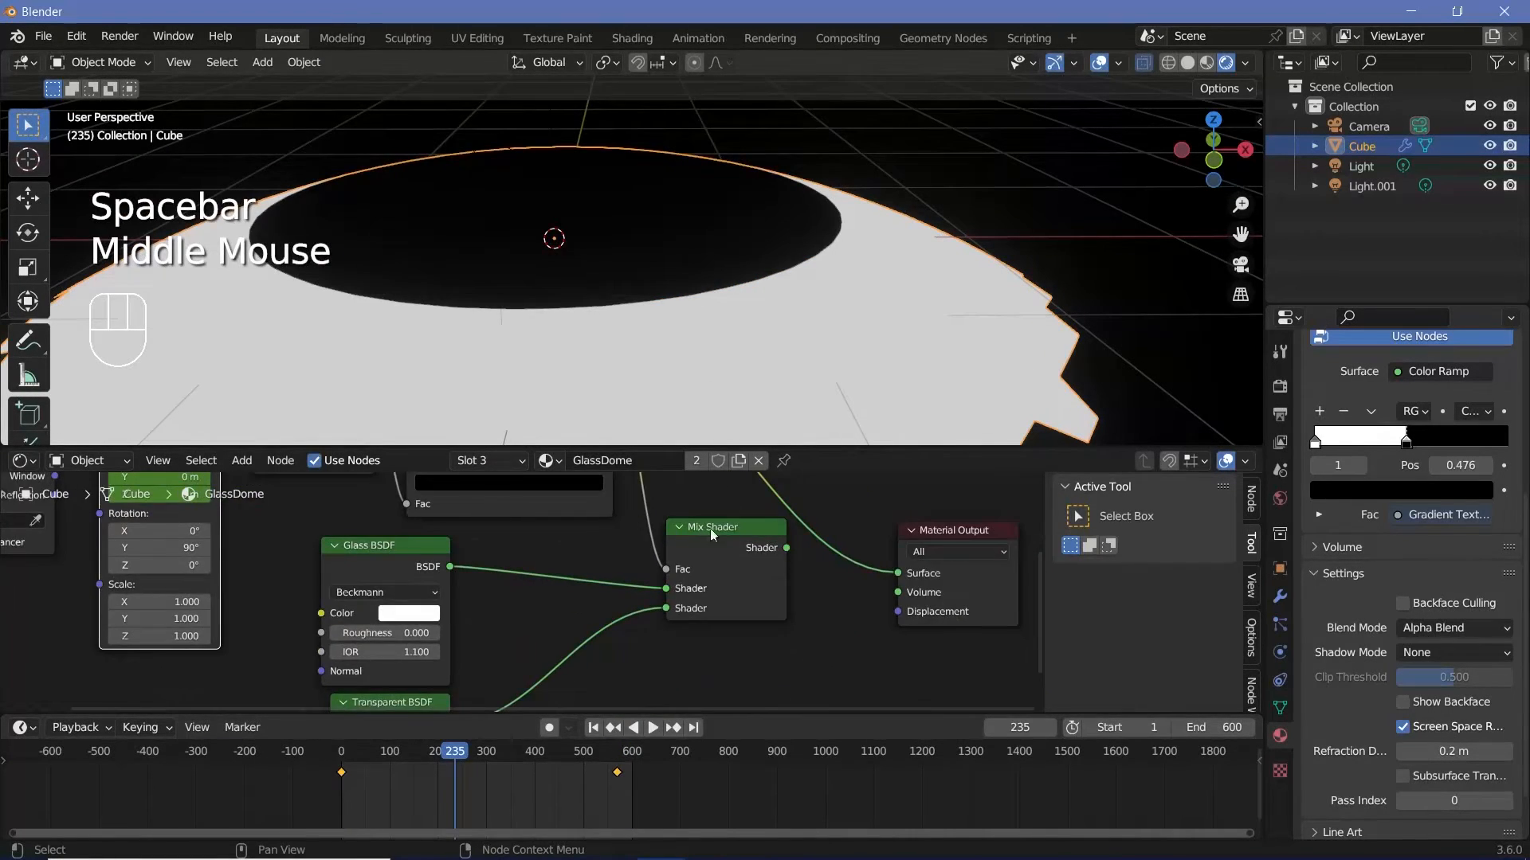
left_click_drag(787, 547, 897, 572)
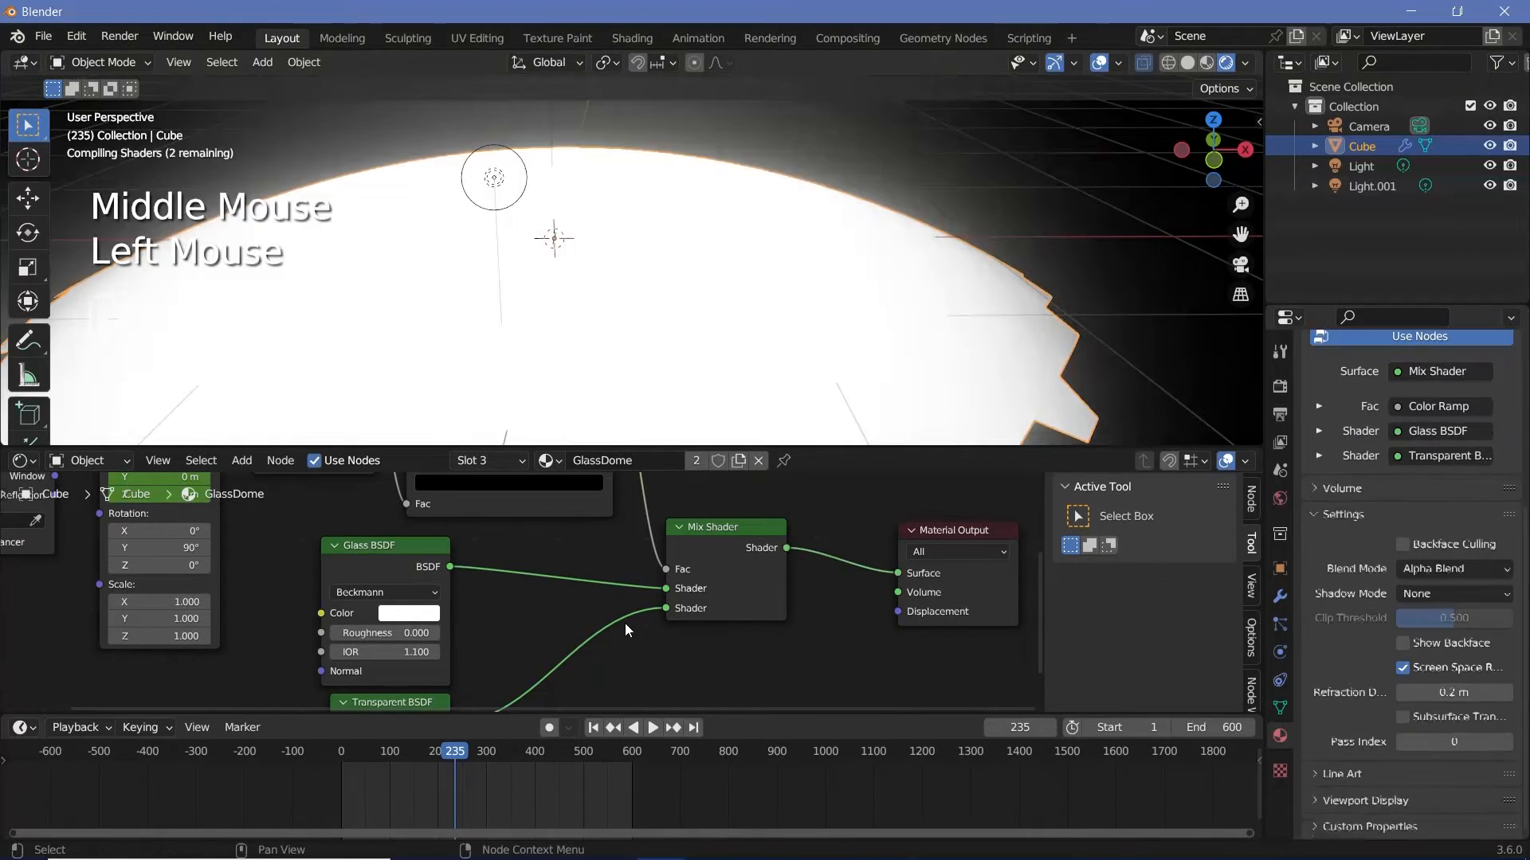
key("space")
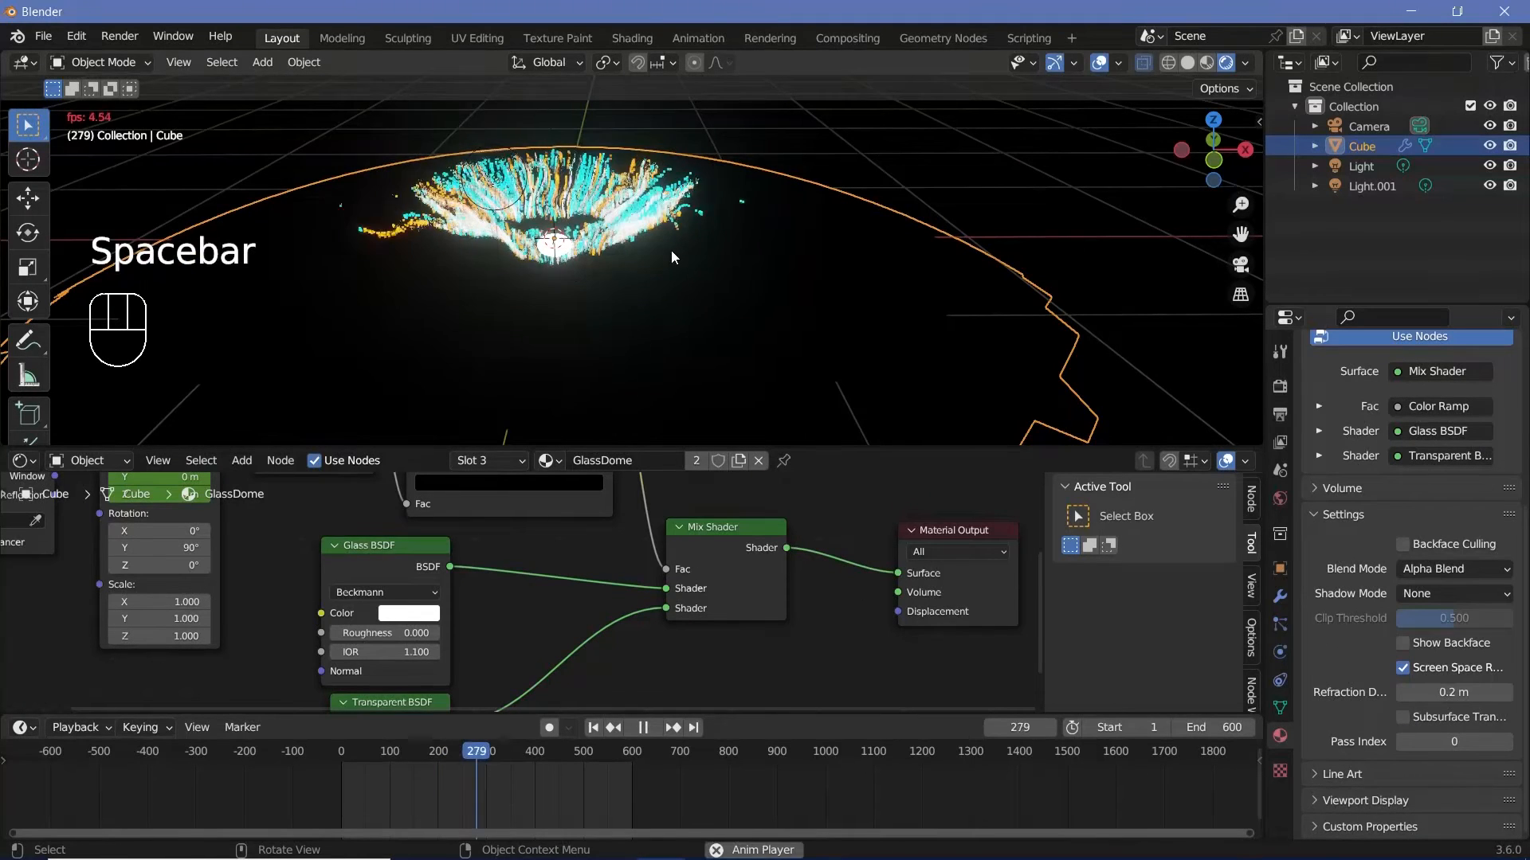
key("space")
- Move the Mapping location's first keyframe to frame 299
left_click(499, 419)
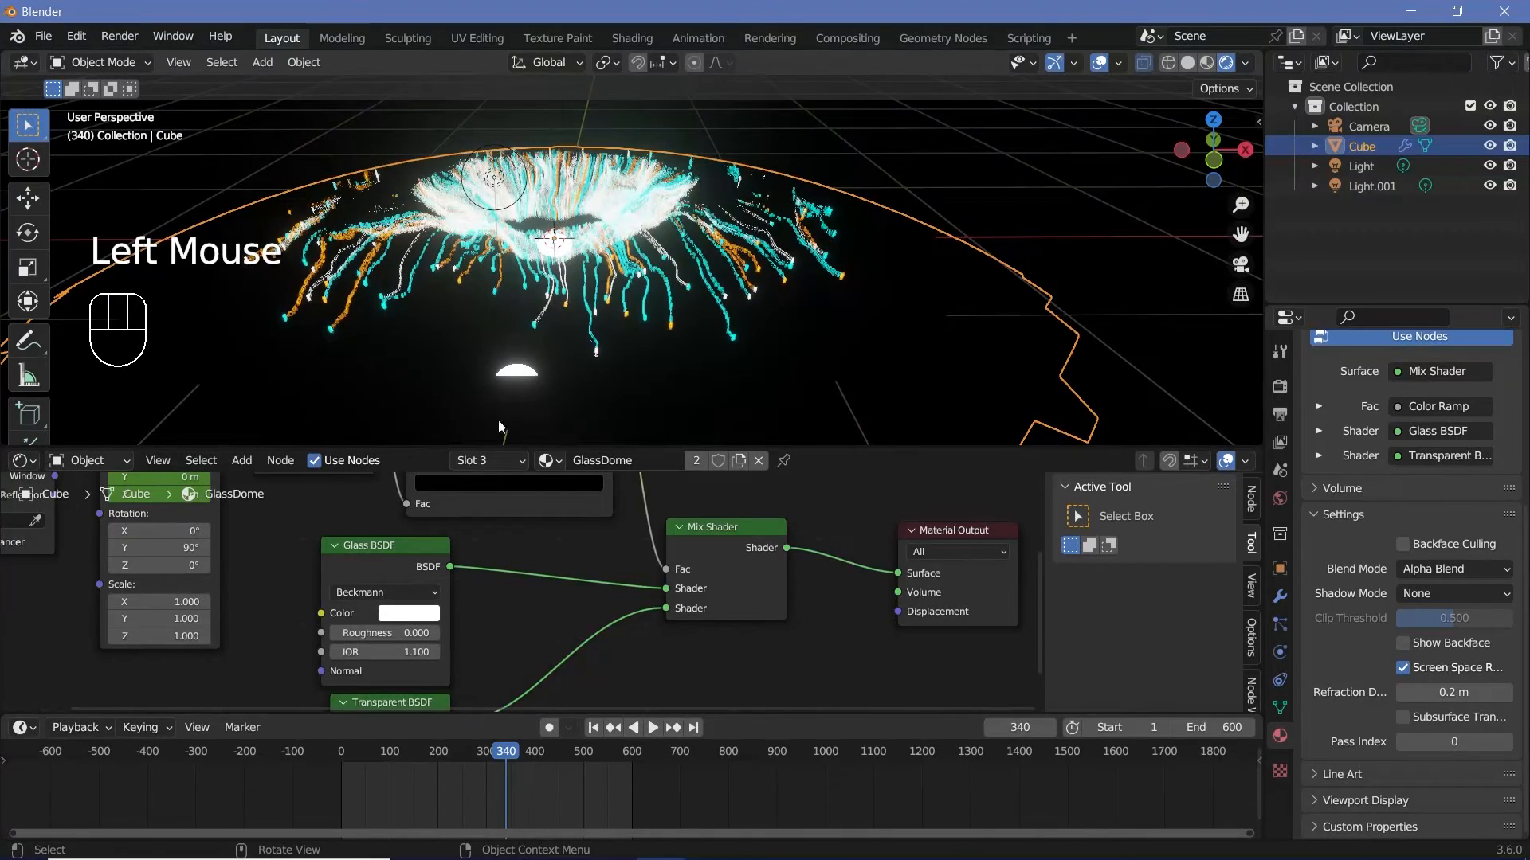
middle_click_drag(319, 510, 541, 580)
left_click(386, 508)
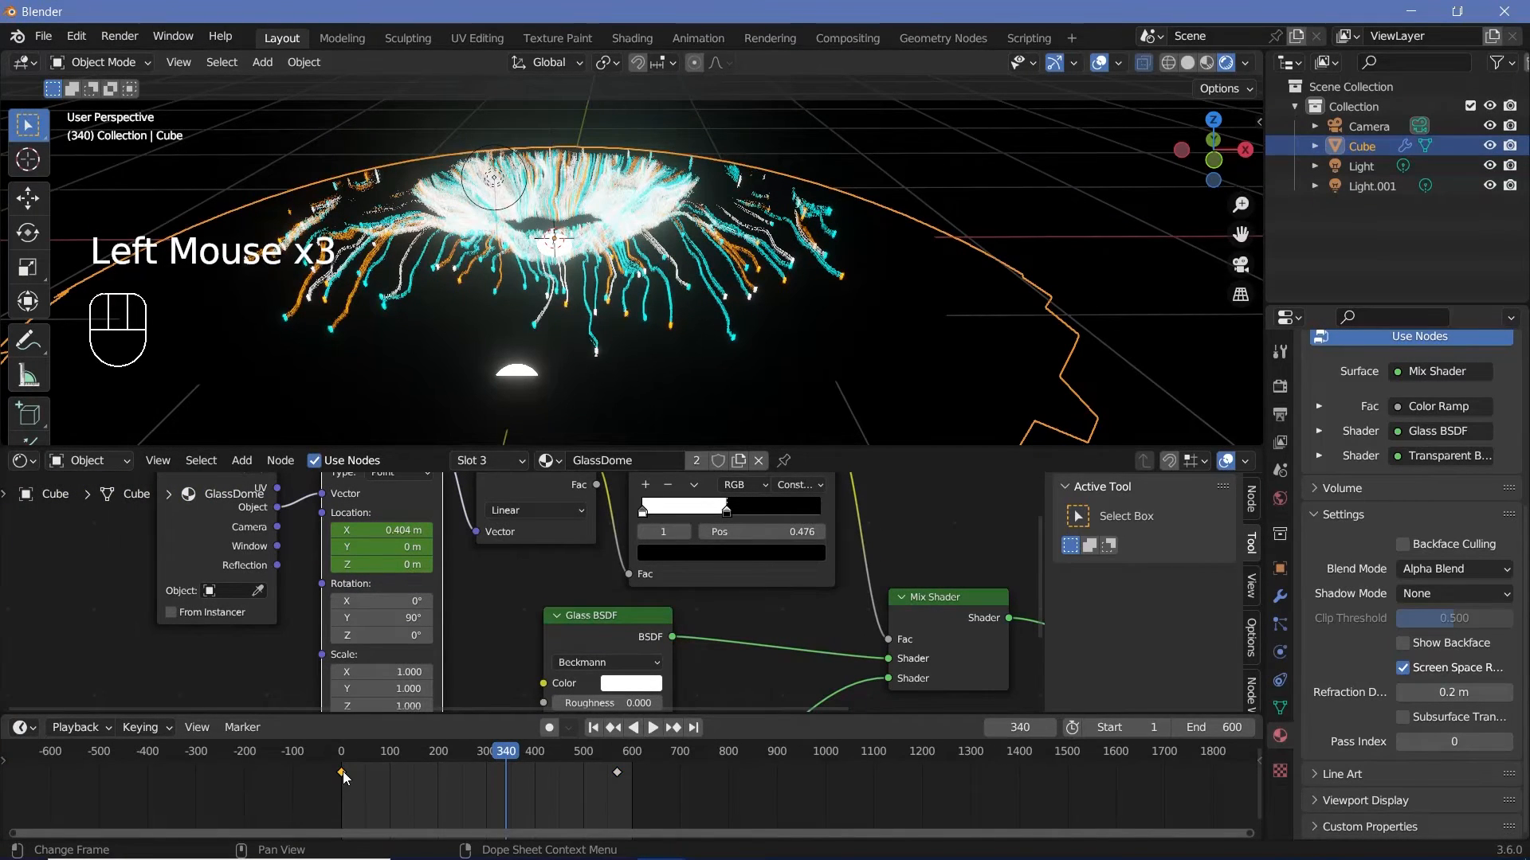
key("g")
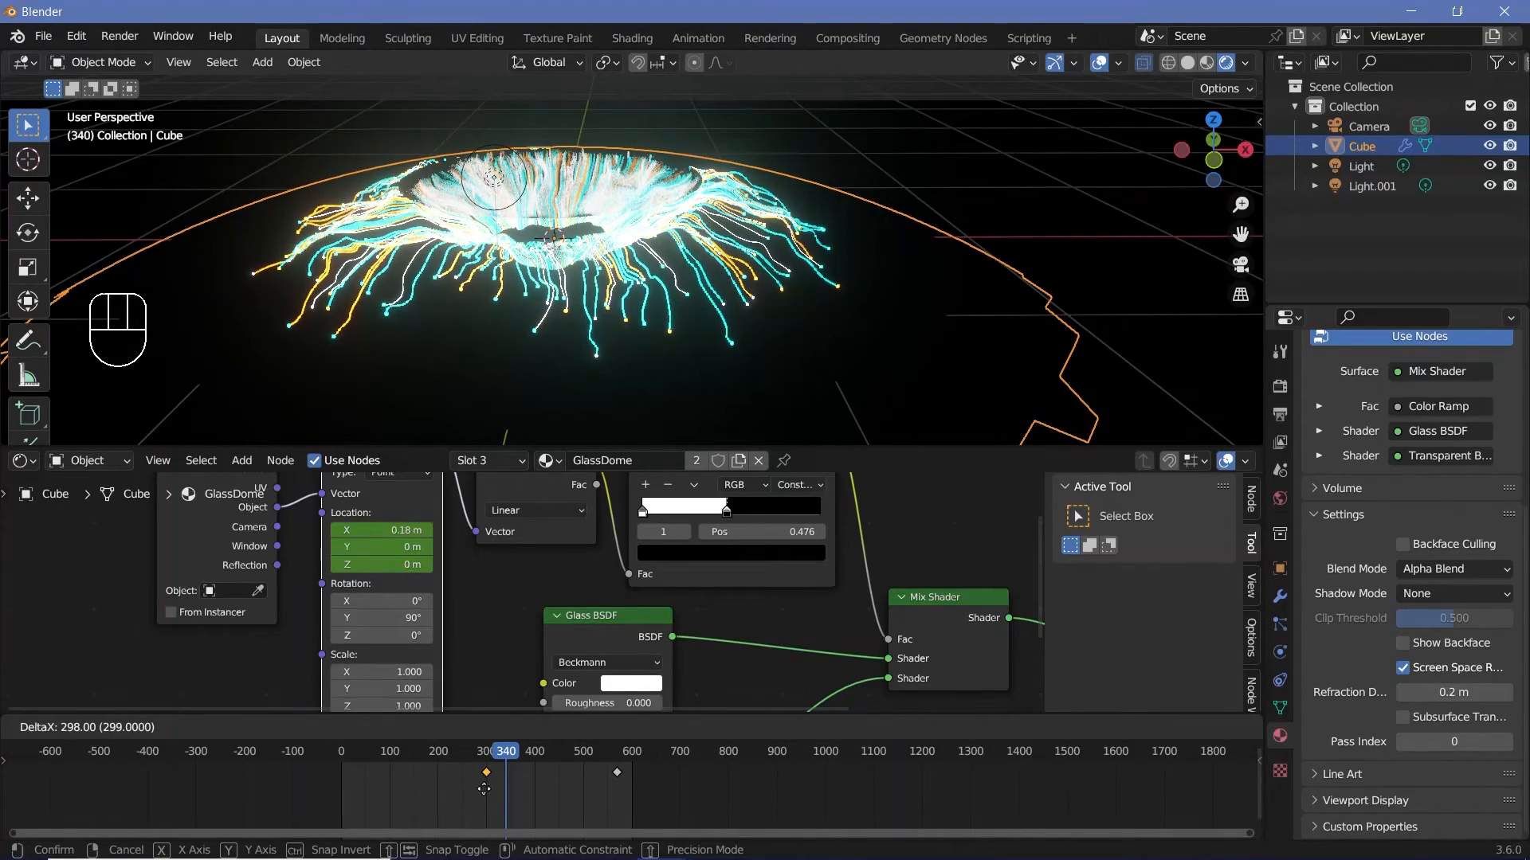
left_click(485, 789)
- Hide the viewport overlays, lower the viewing angle onto the terrain, and go to frame 145
middle_click_drag(557, 398, 693, 221)
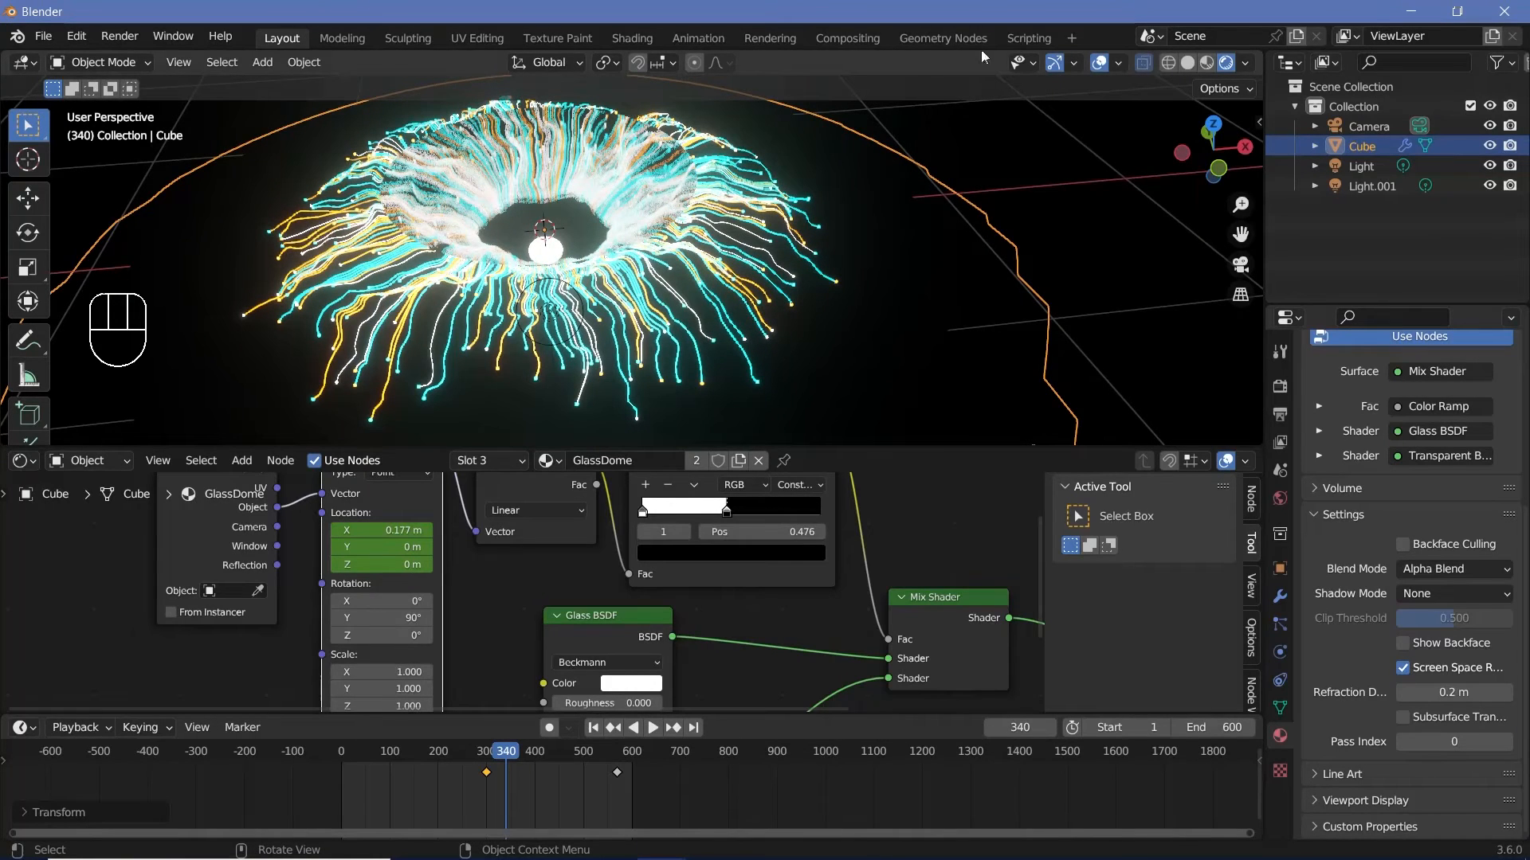
left_click(1103, 62)
middle_click_drag(686, 302, 687, 237)
left_click(376, 768)
left_click(415, 751)
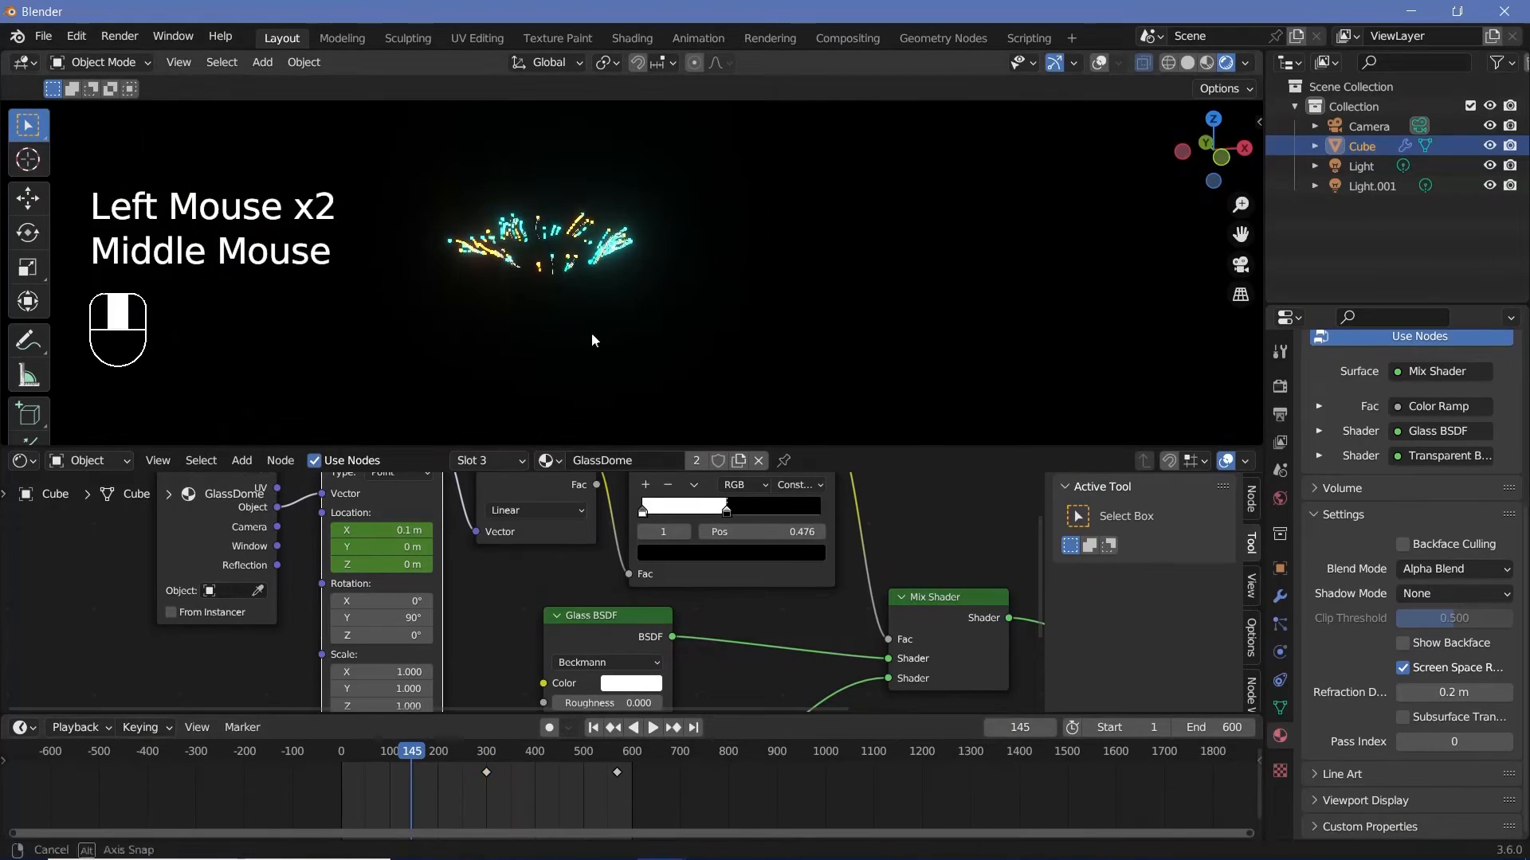
- Play the animation in short stretches from frame 145 to examine how the glass mask spreads over the glowing terrain
key("space")
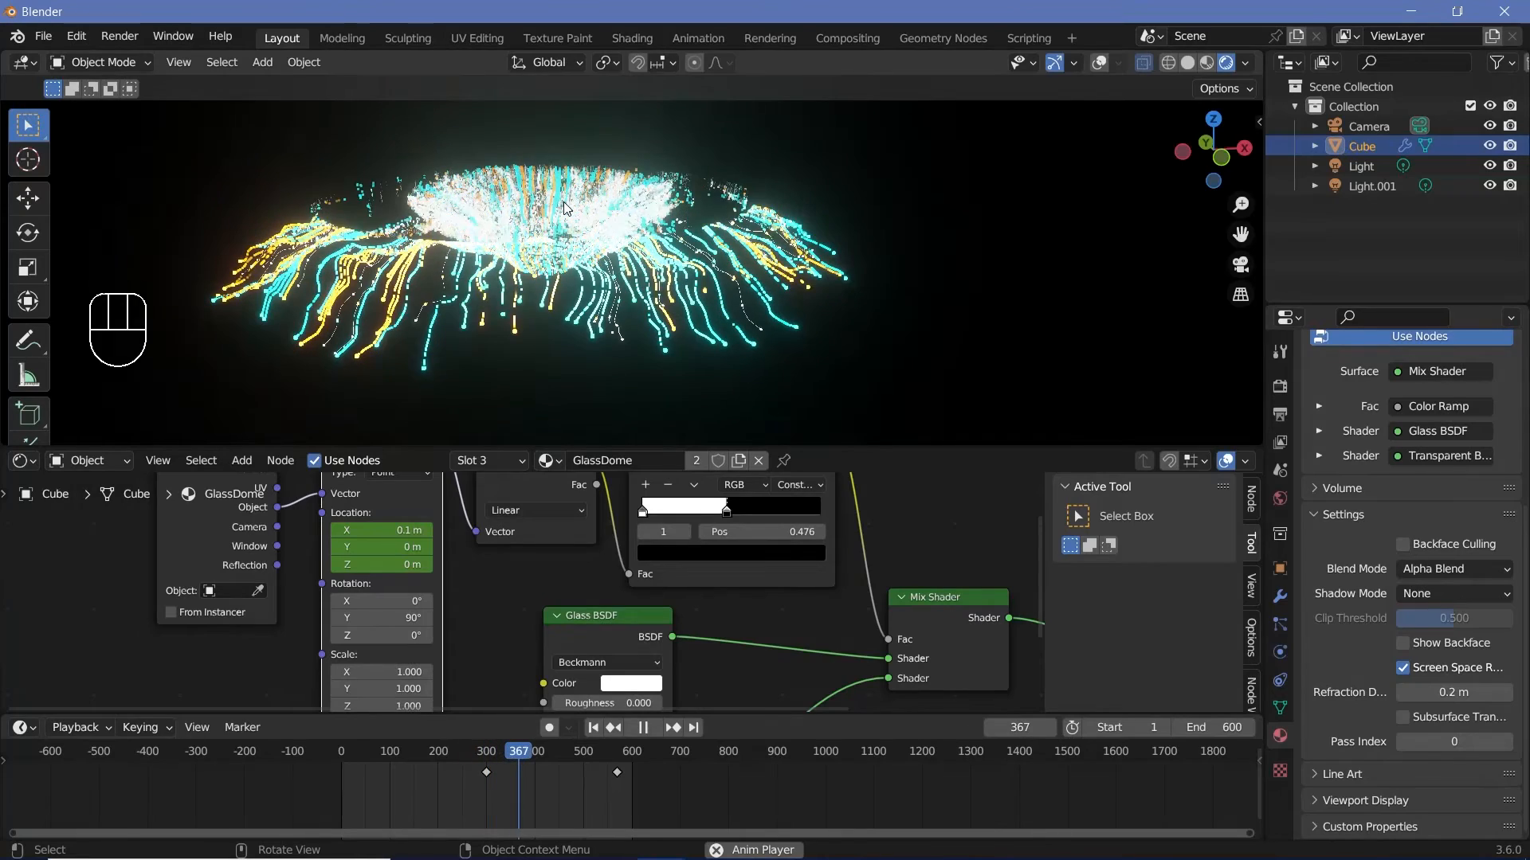
key("space")
key("space")
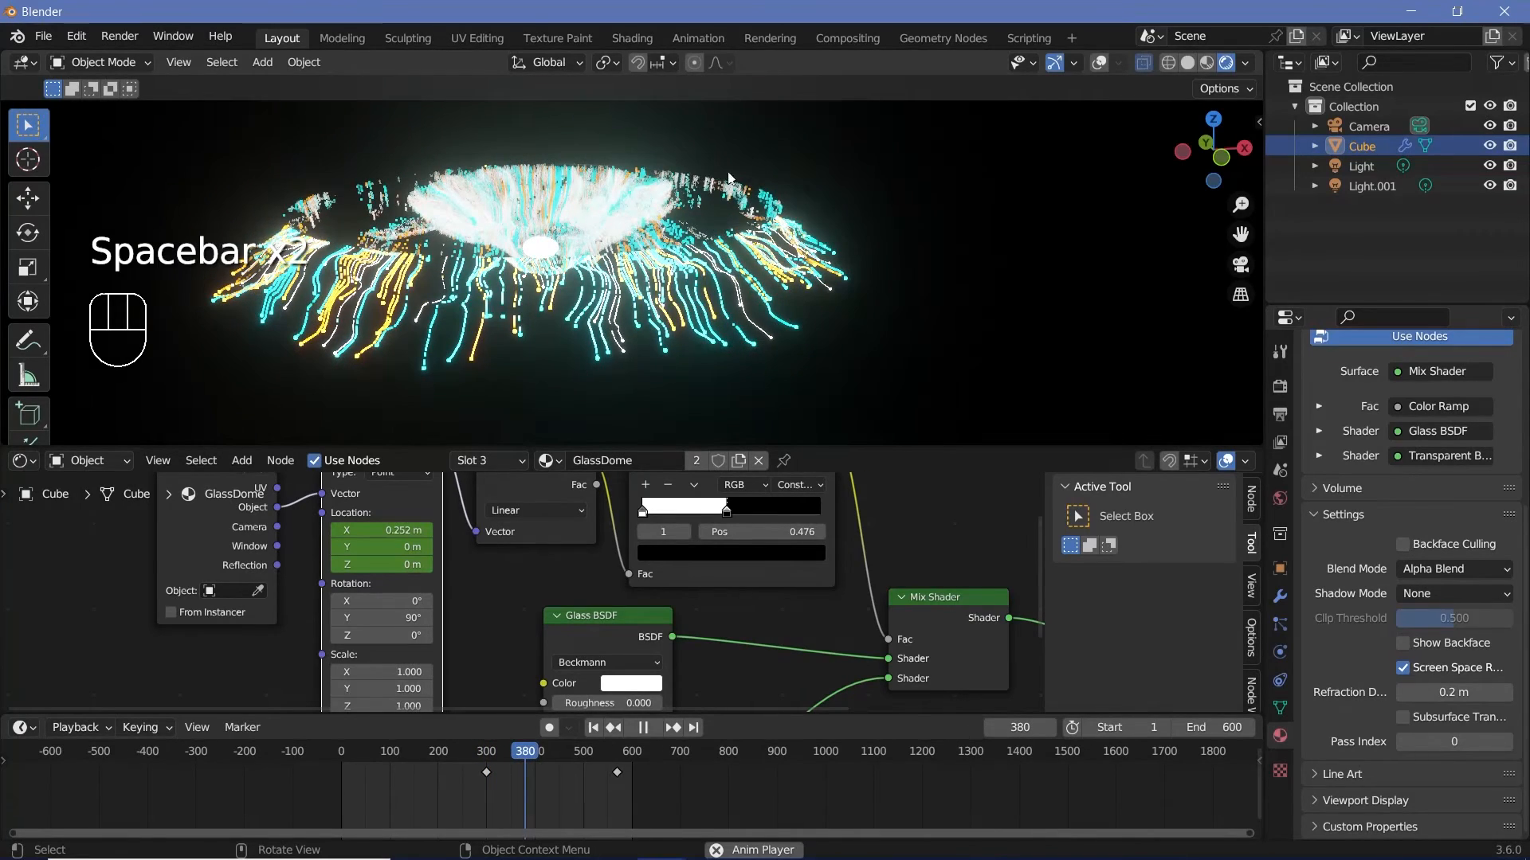
key("space")
key("space")
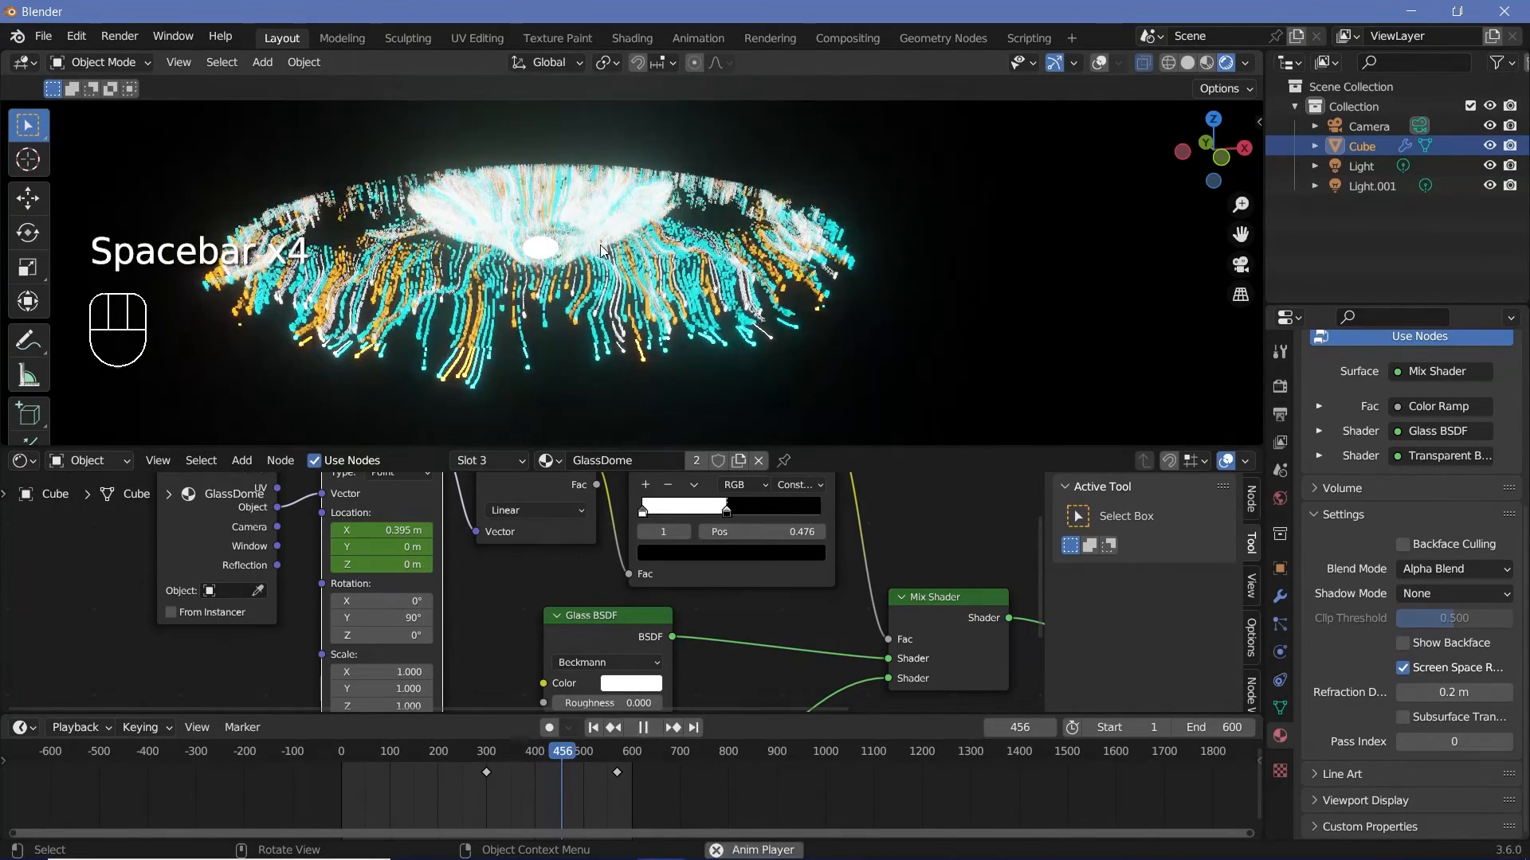
key("space")
mouse_move(644, 301)
middle_mouse_down()
mouse_move(642, 335)
mouse_move(638, 278)
middle_mouse_up()
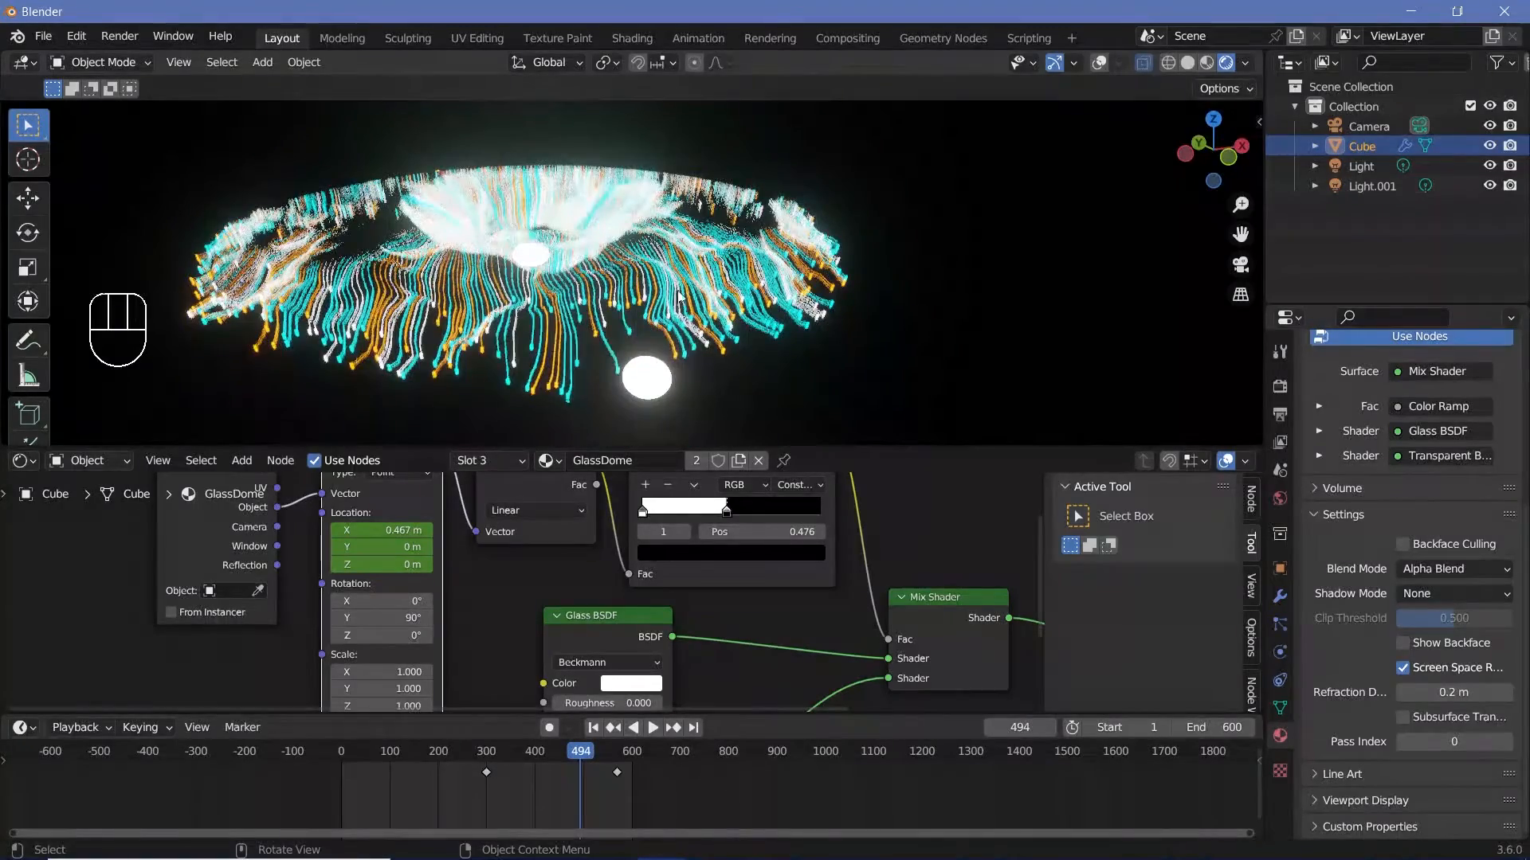
key("space")
key("space")
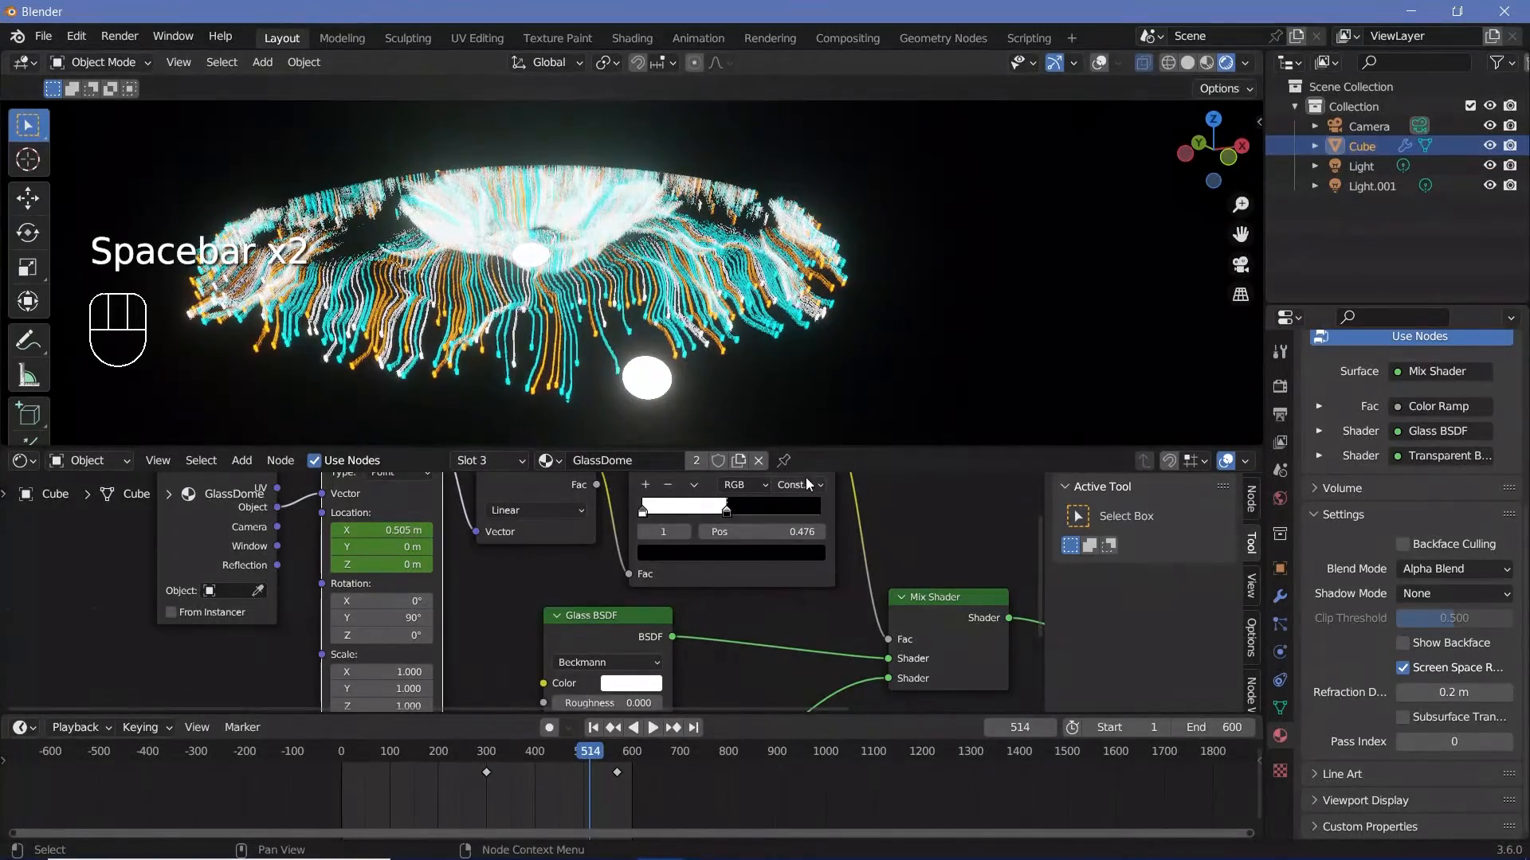
- Look through the camera with the overlays shown and move it over 4 m closer to the terrain along its local Z
left_click(1381, 128)
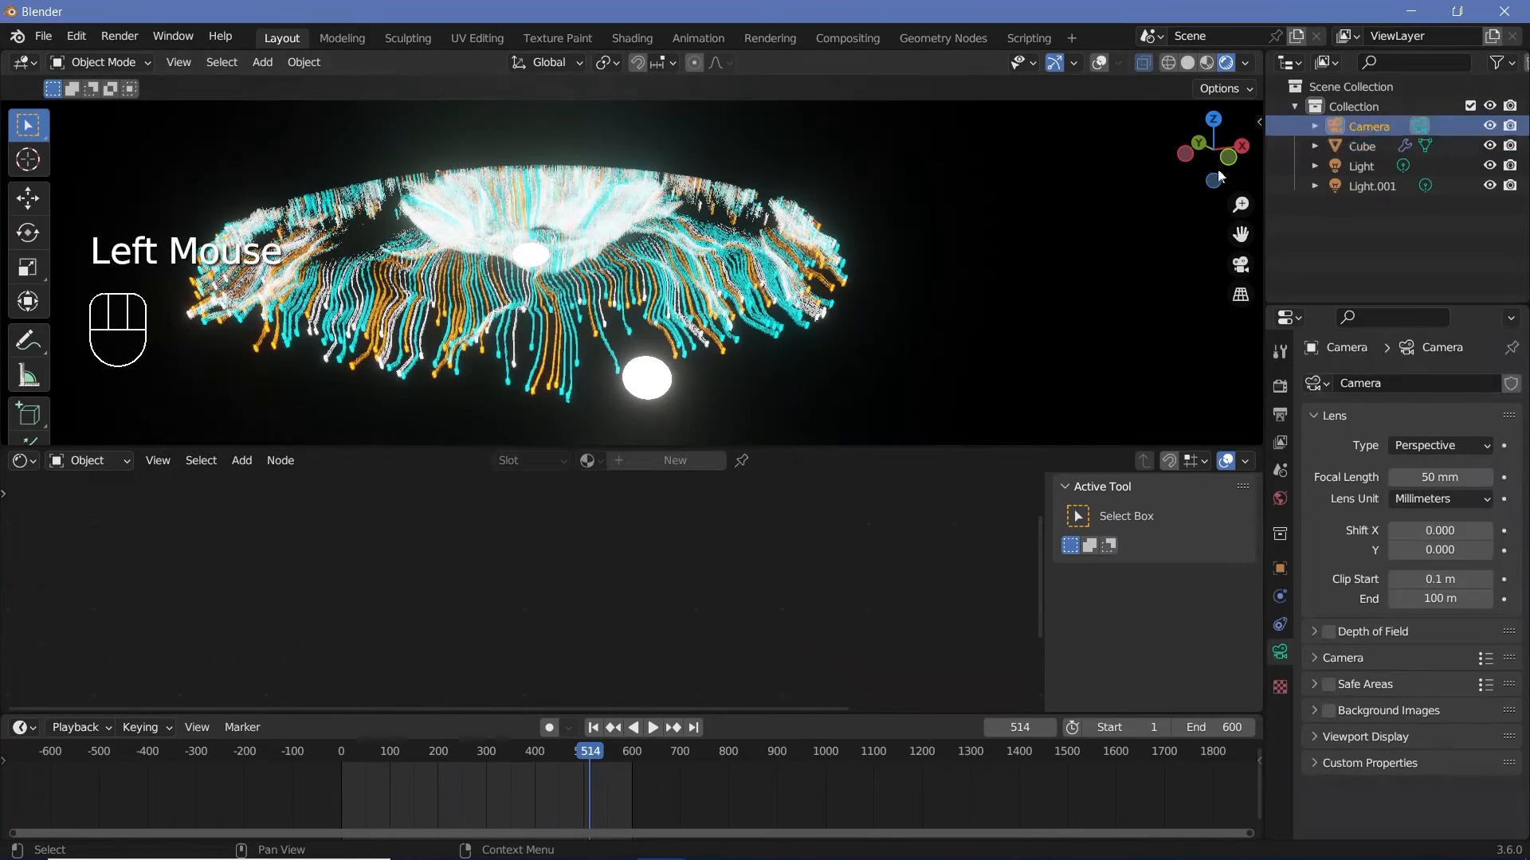
key("KP_0")
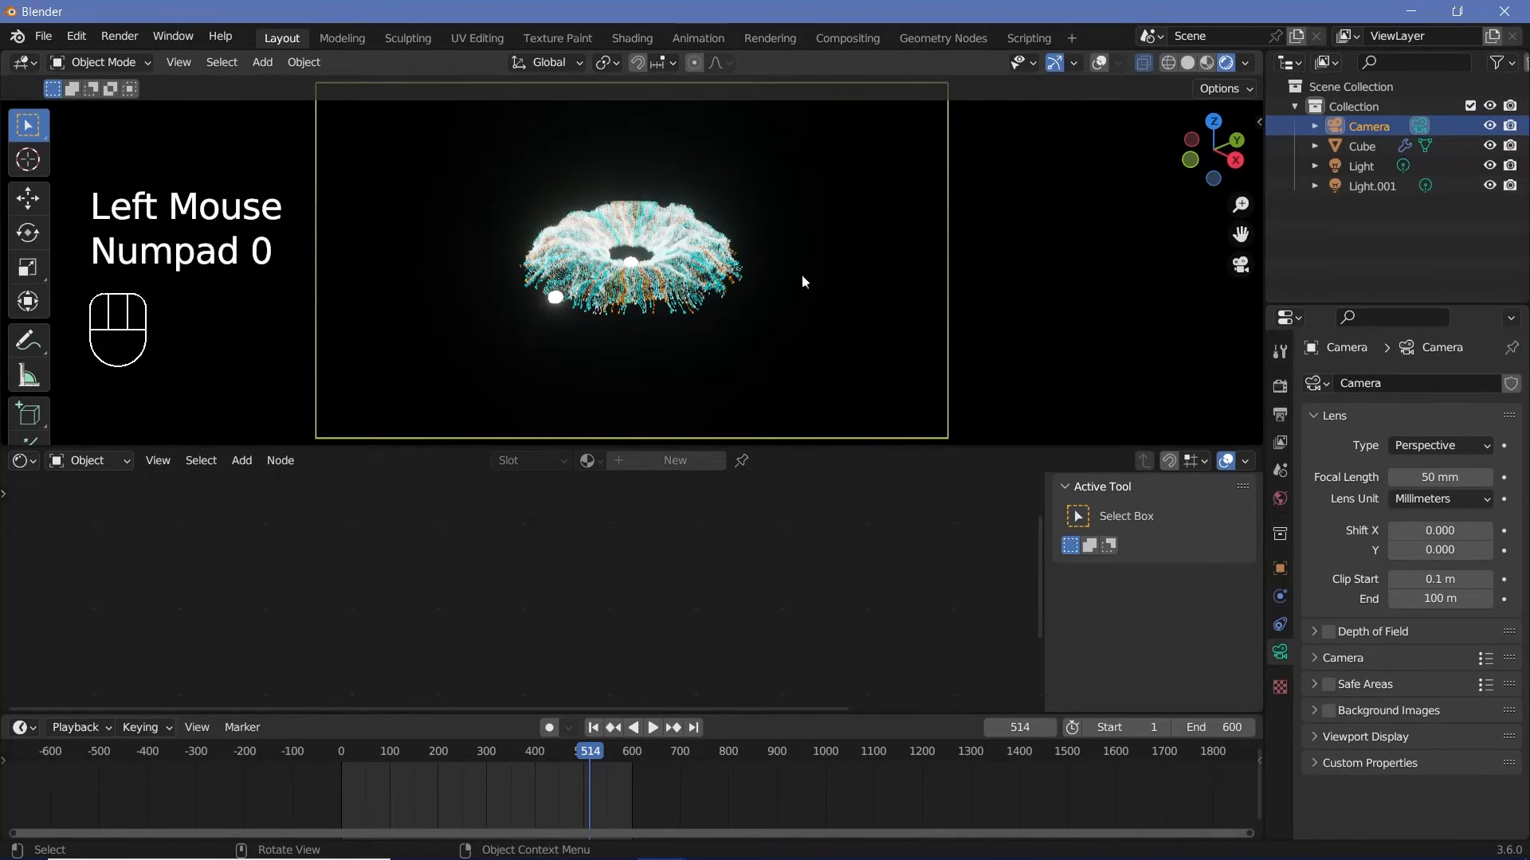
left_click(1099, 67)
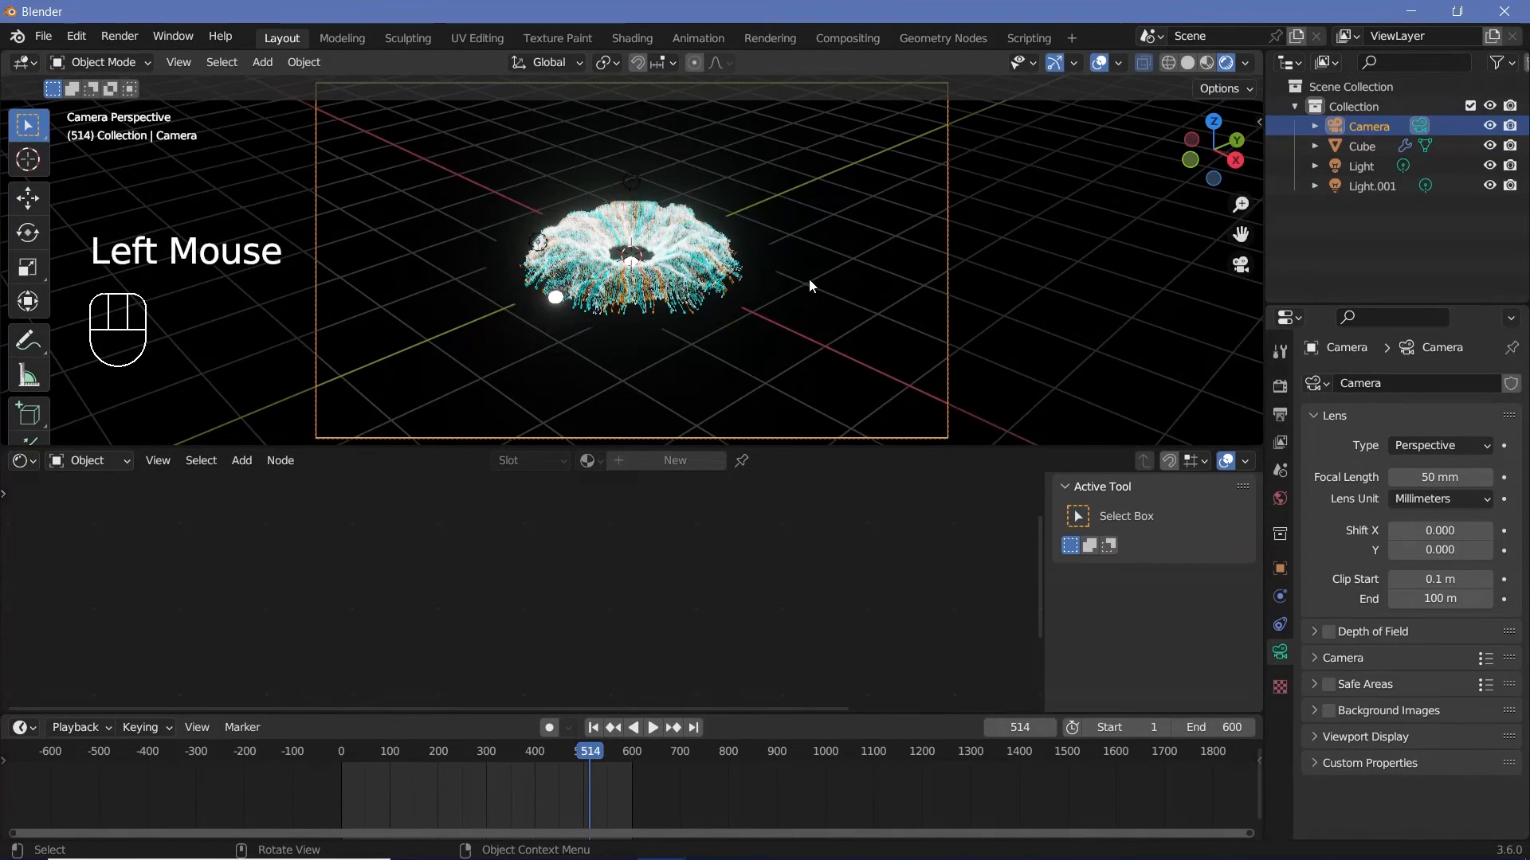
key("g")
key("z")
key("z")
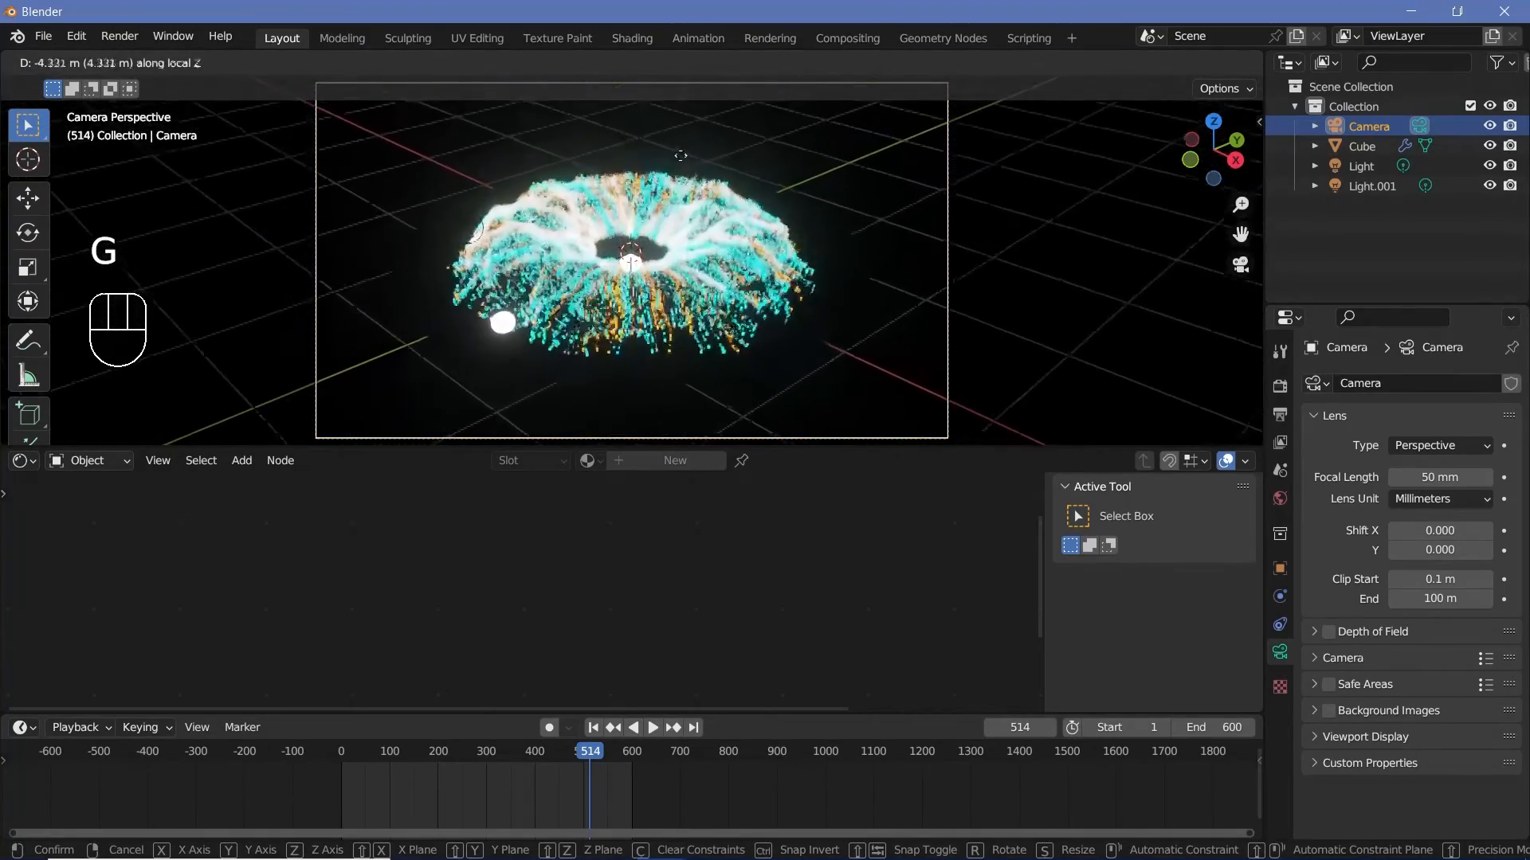
left_click(682, 146)
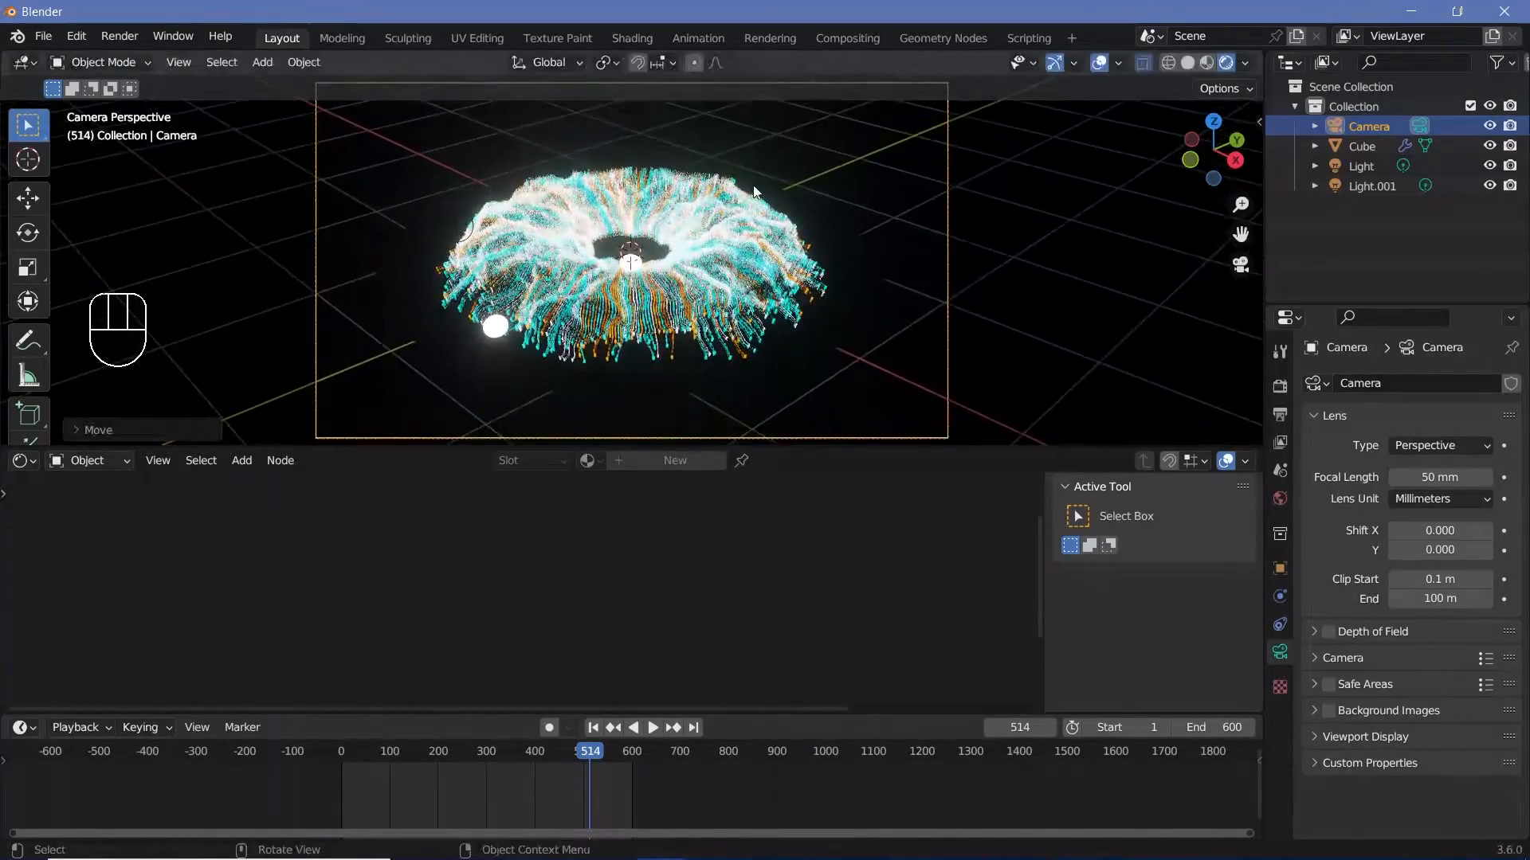
- Roll the camera about -28° around its viewing axis and shift it slightly to recentre the terrain in the frame
key("r")
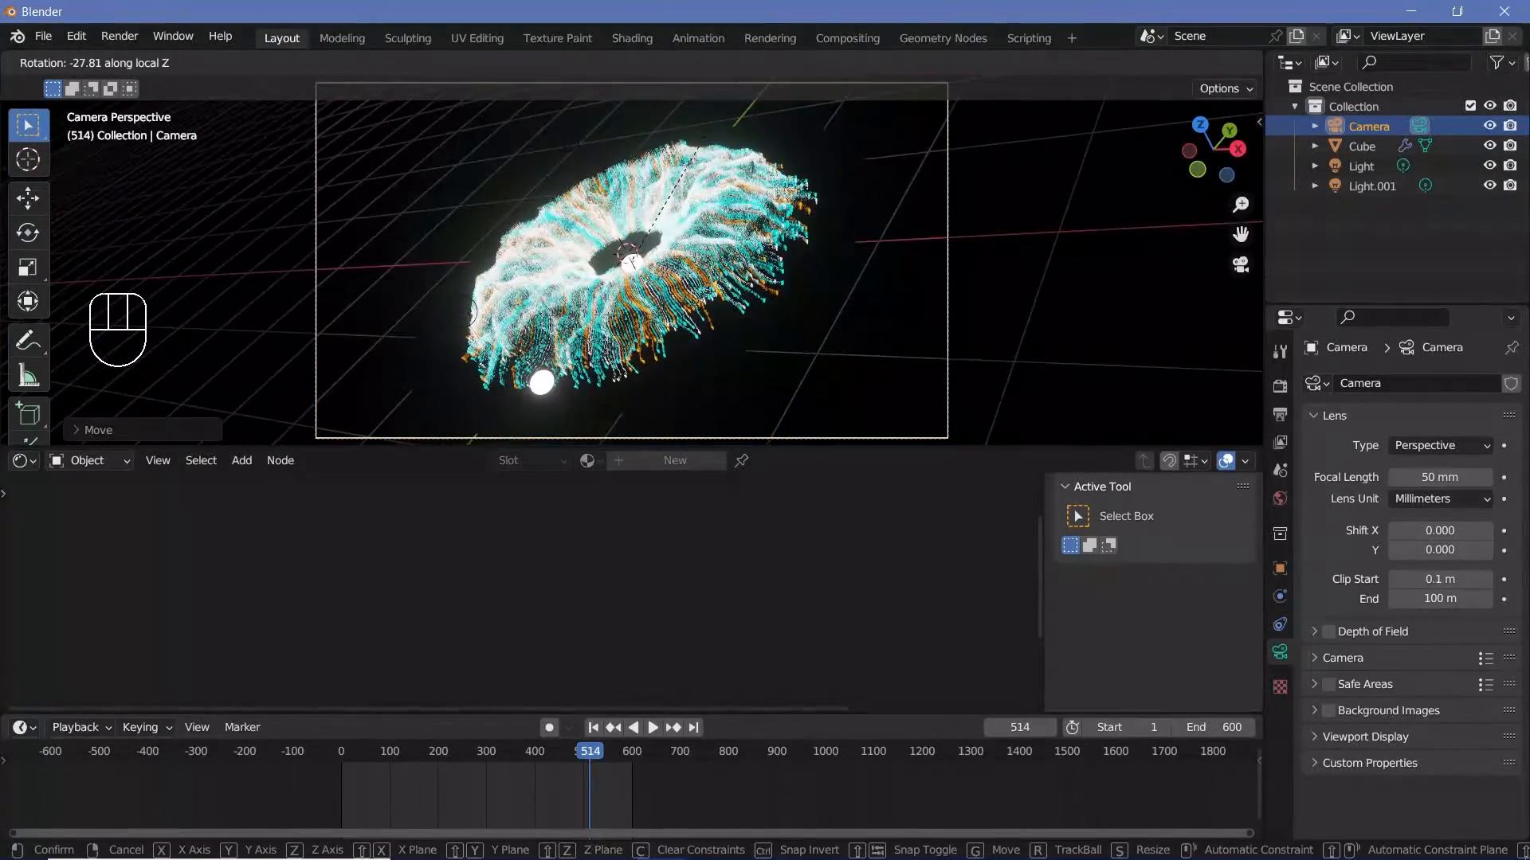
left_click(777, 363)
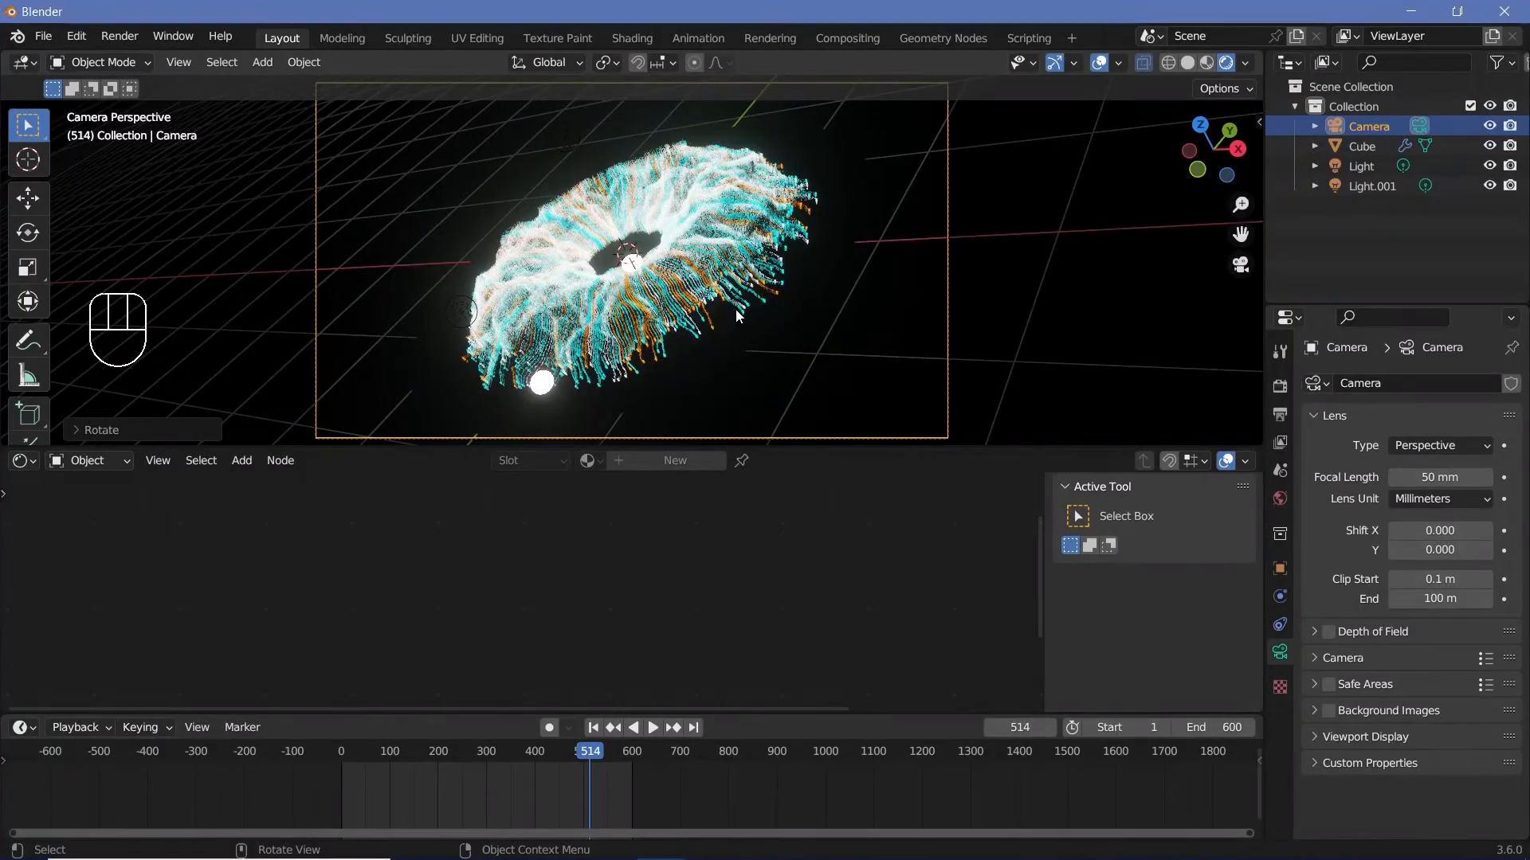
key("g")
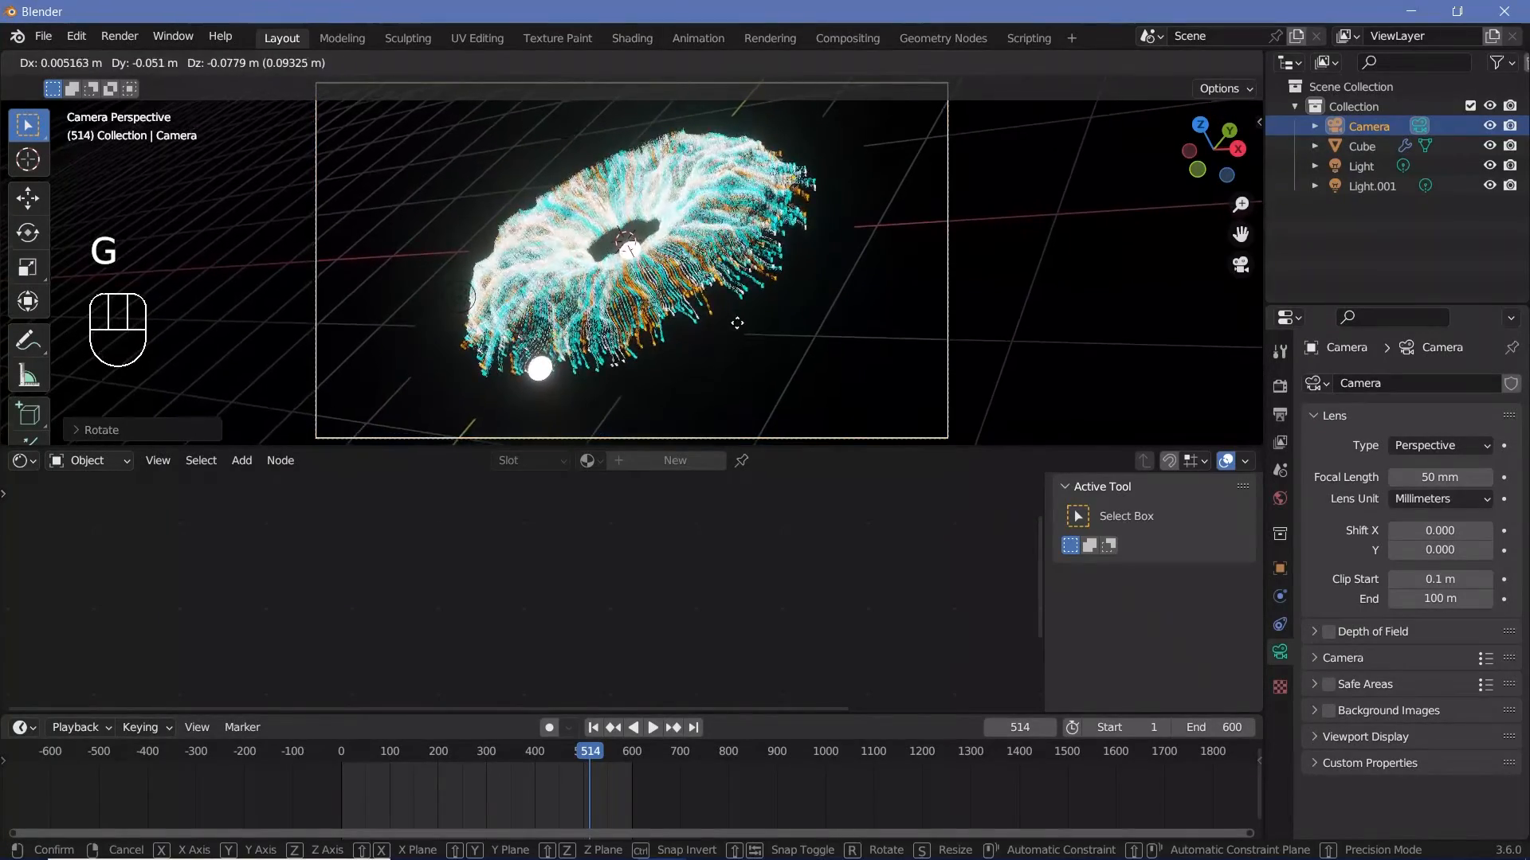
left_click(671, 366)
- Enlarge the 3D viewport downward and hide its overlays to view the full camera frame
middle_click_drag(715, 365, 768, 456, "ctrl")
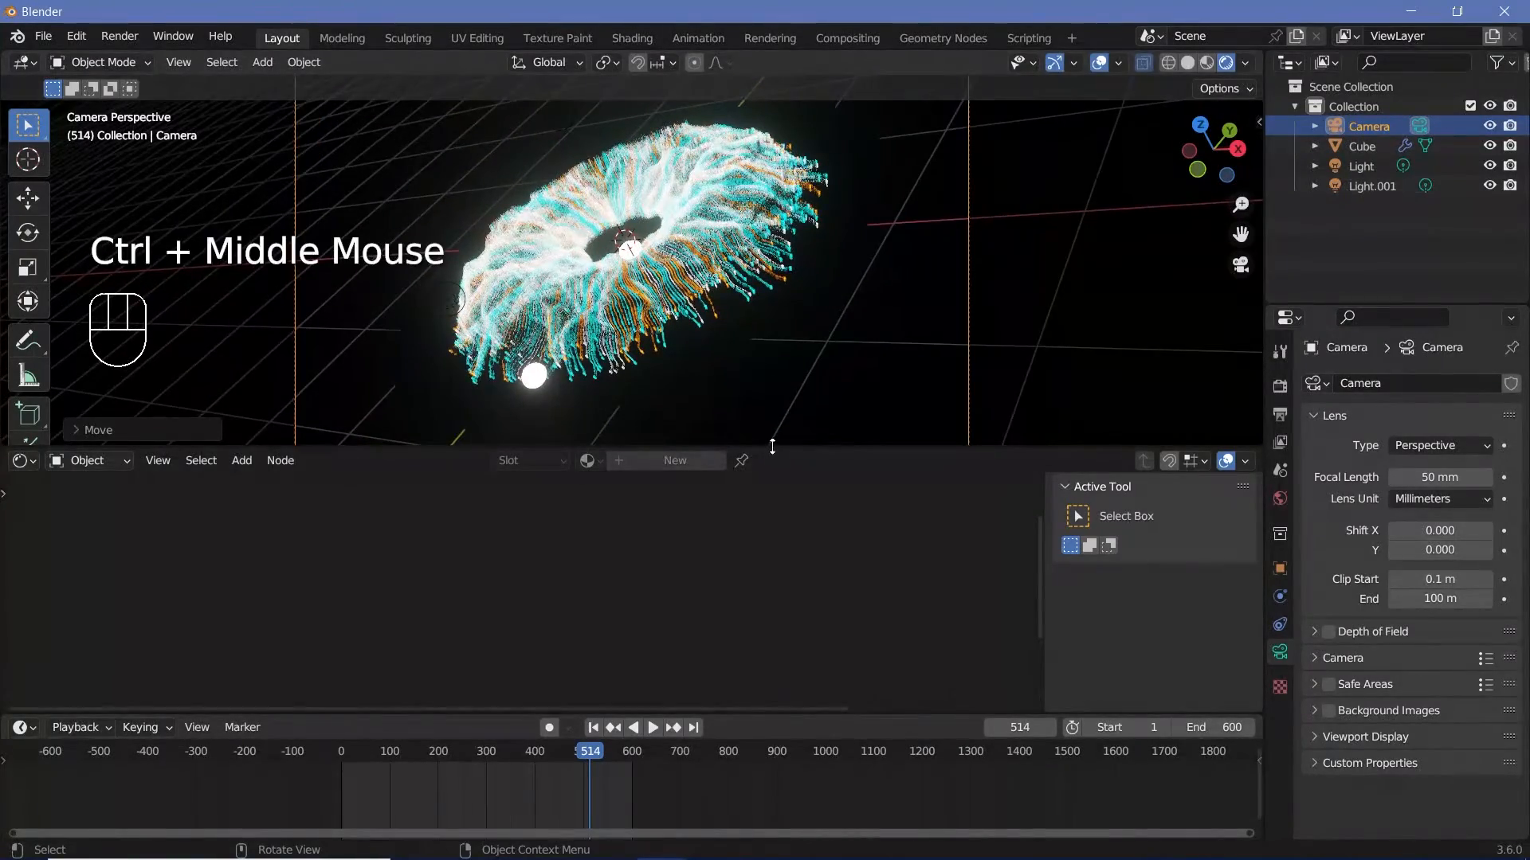
left_click_drag(771, 446, 771, 550)
left_click(1099, 62)
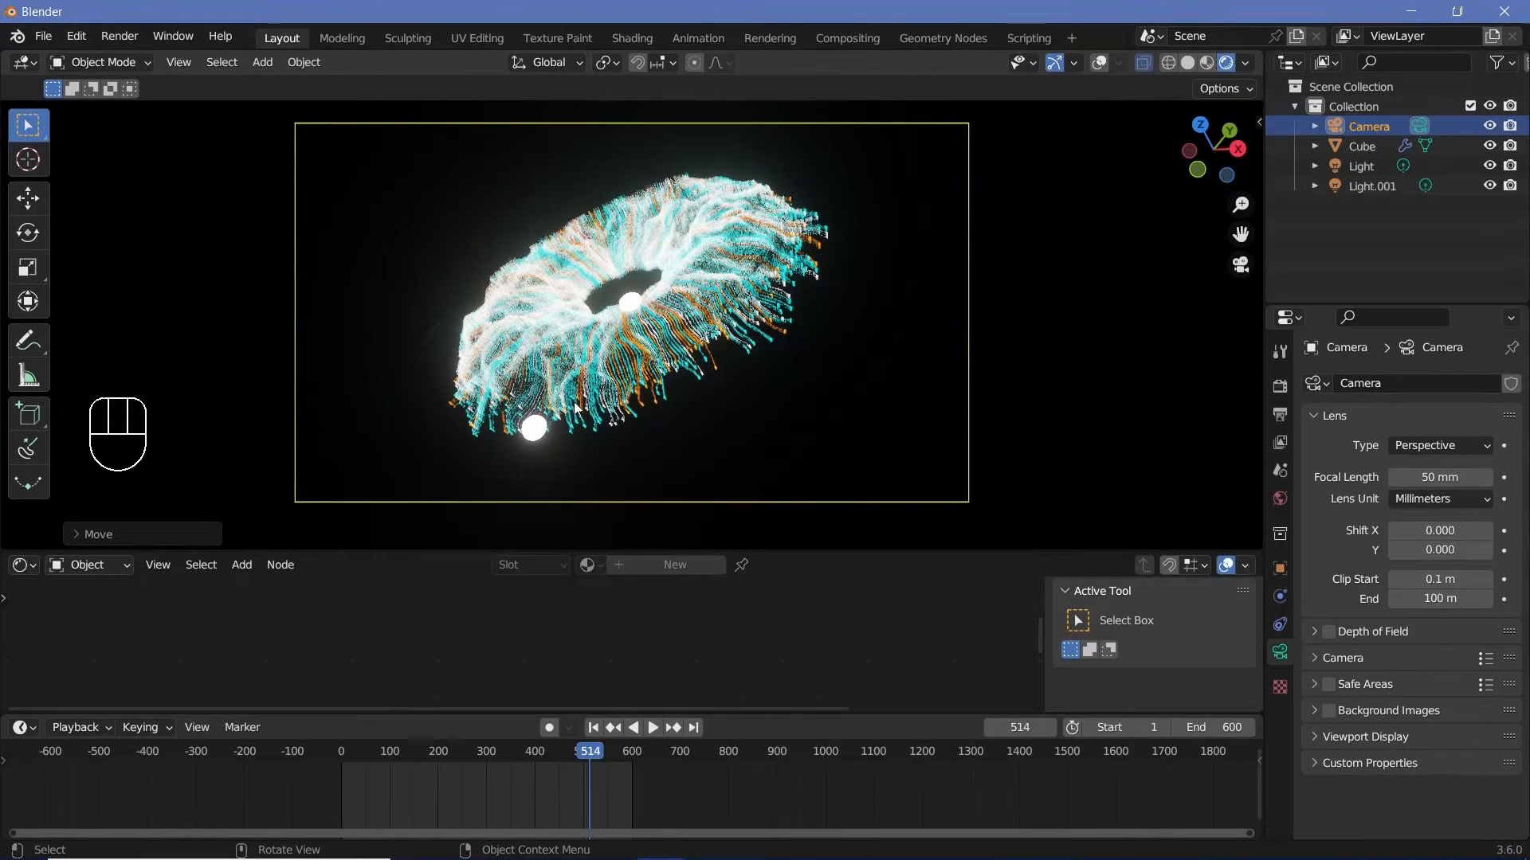
- Set the radius of the central point light, Light, to 0.203 m
left_click(1361, 166)
middle_click_drag(694, 318, 586, 281, "ctrl")
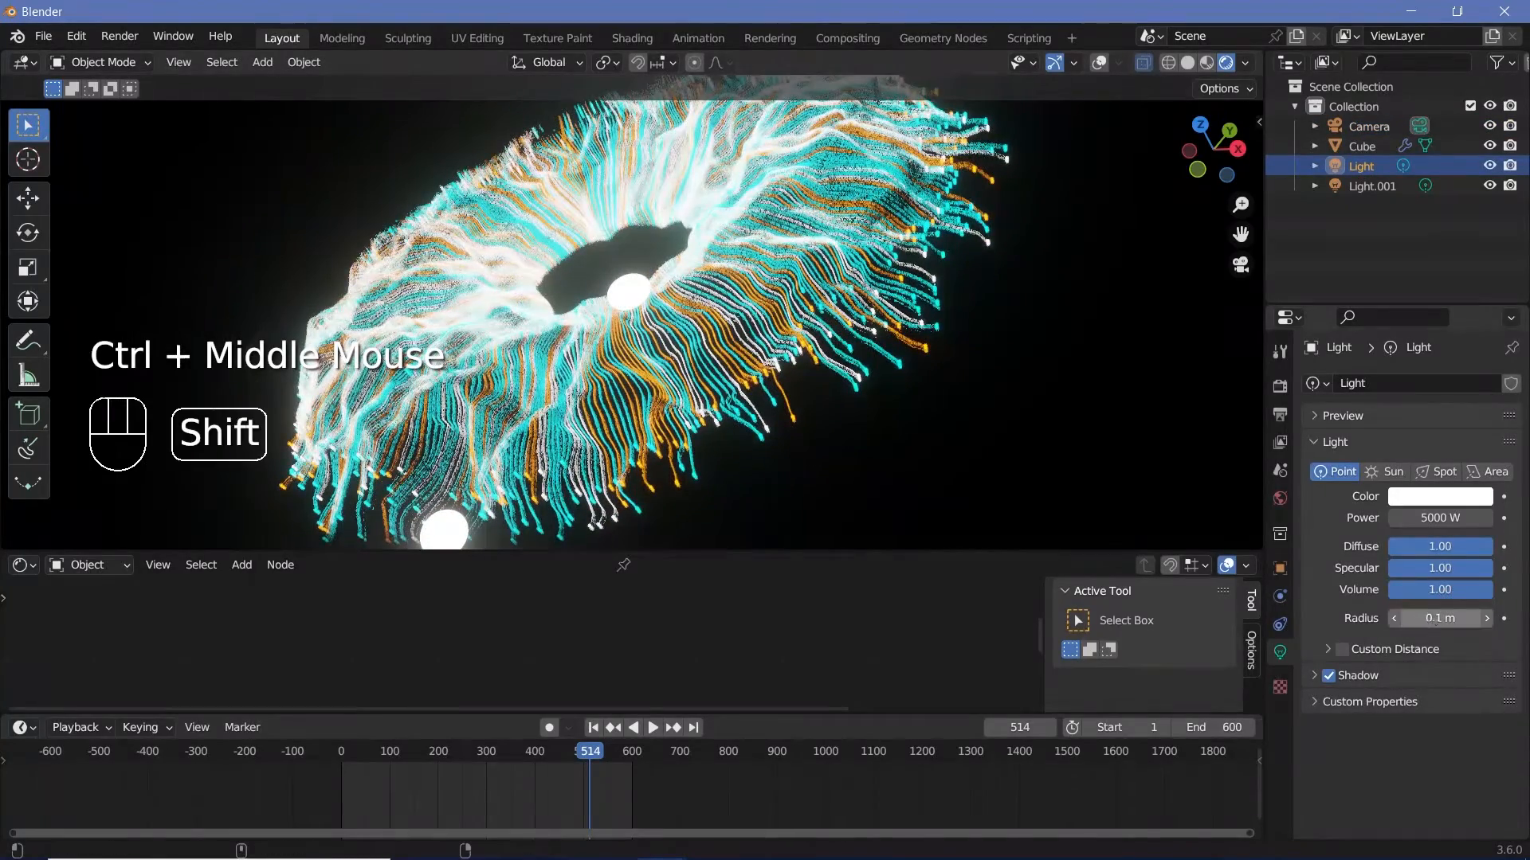
left_click_drag(1434, 619, 1451, 618, "shift")
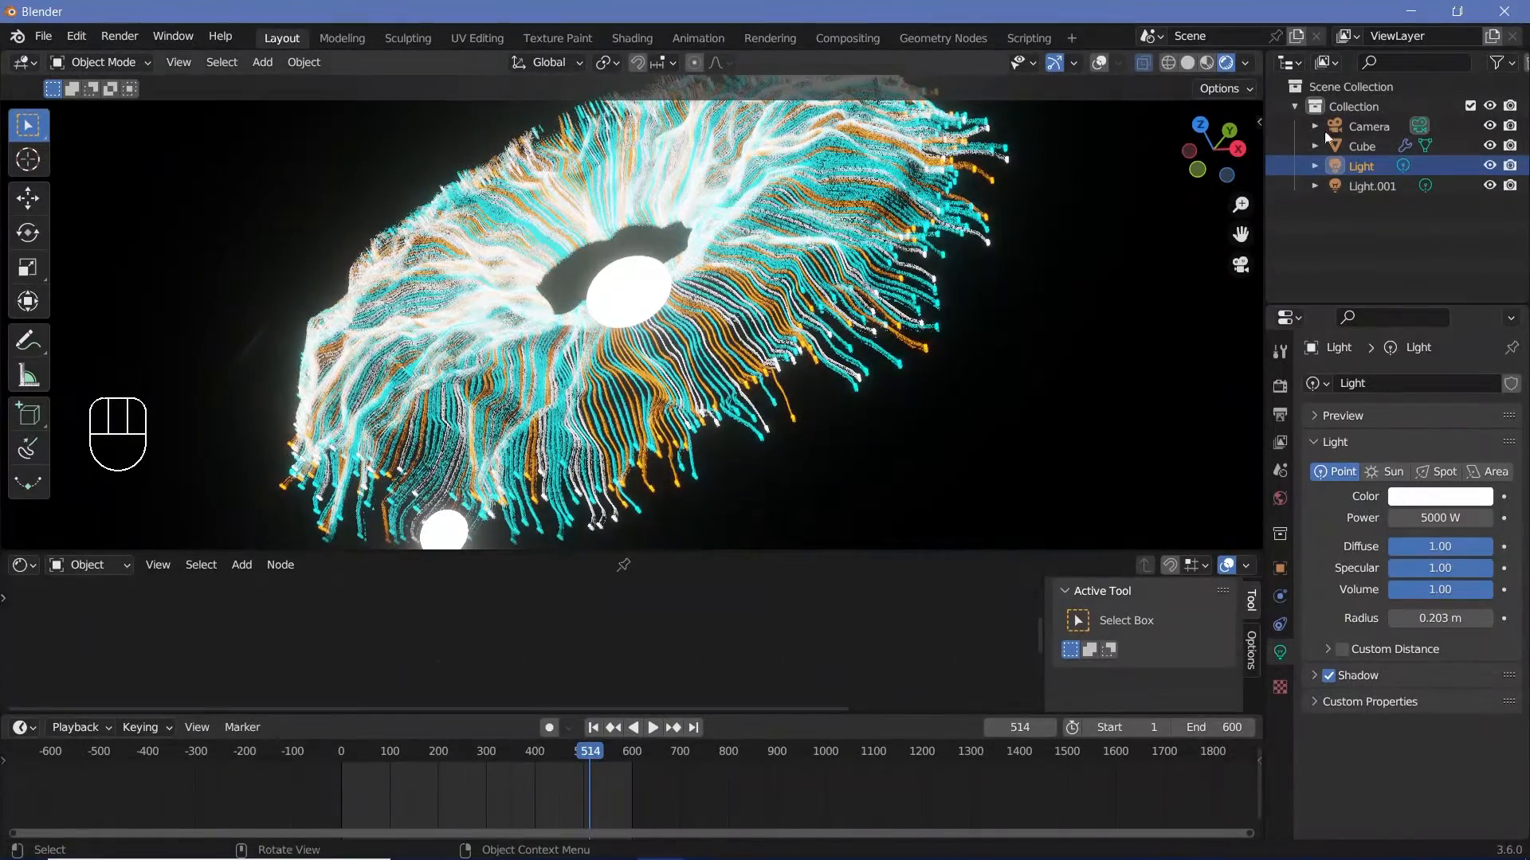
- Move Light.001 to where the glowing terrain hides it in the camera view
left_click(446, 522)
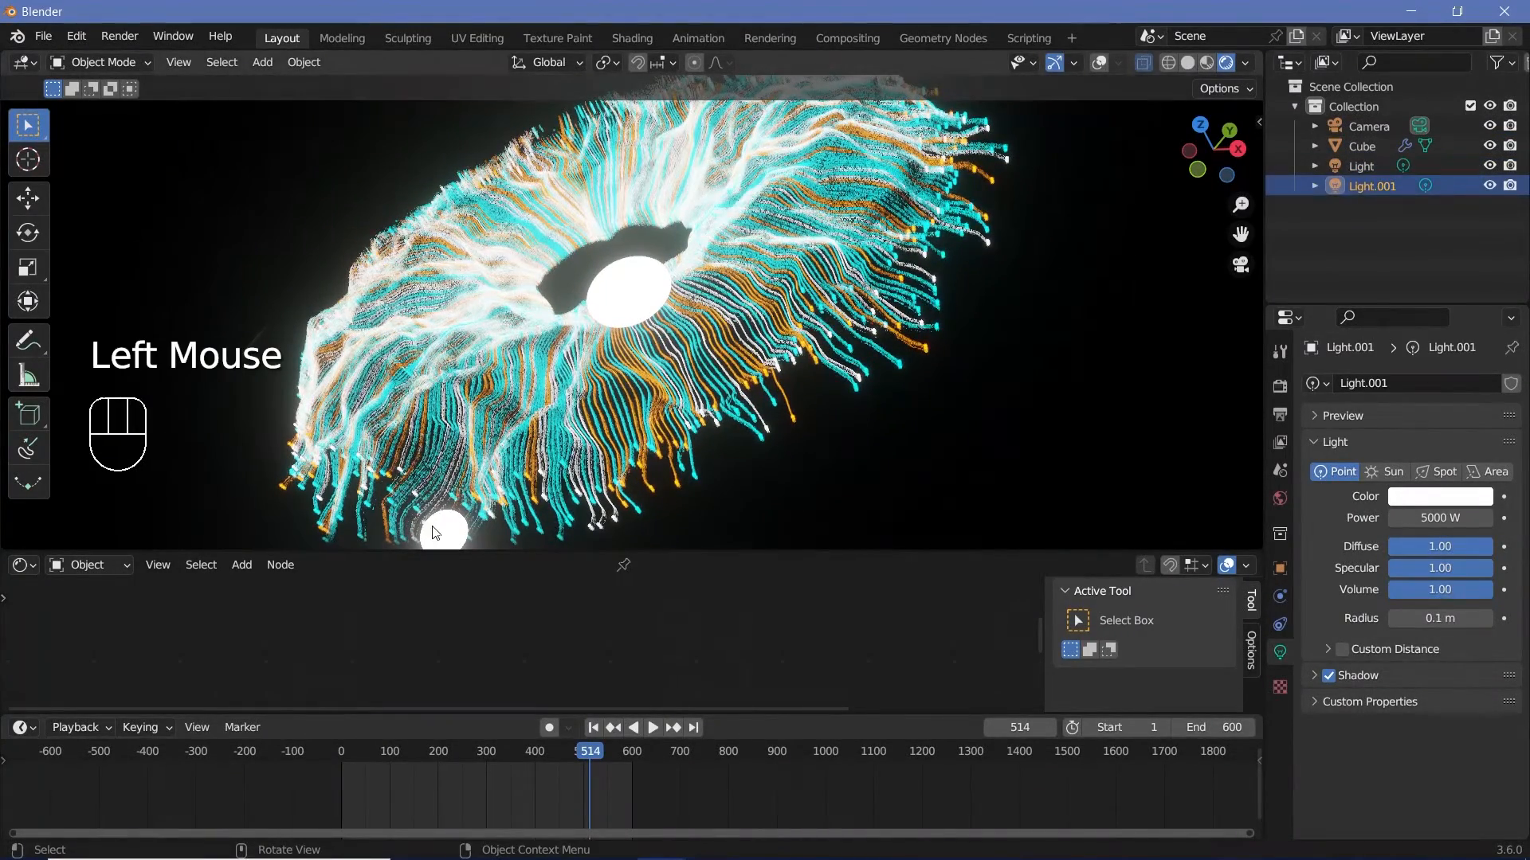
key("g")
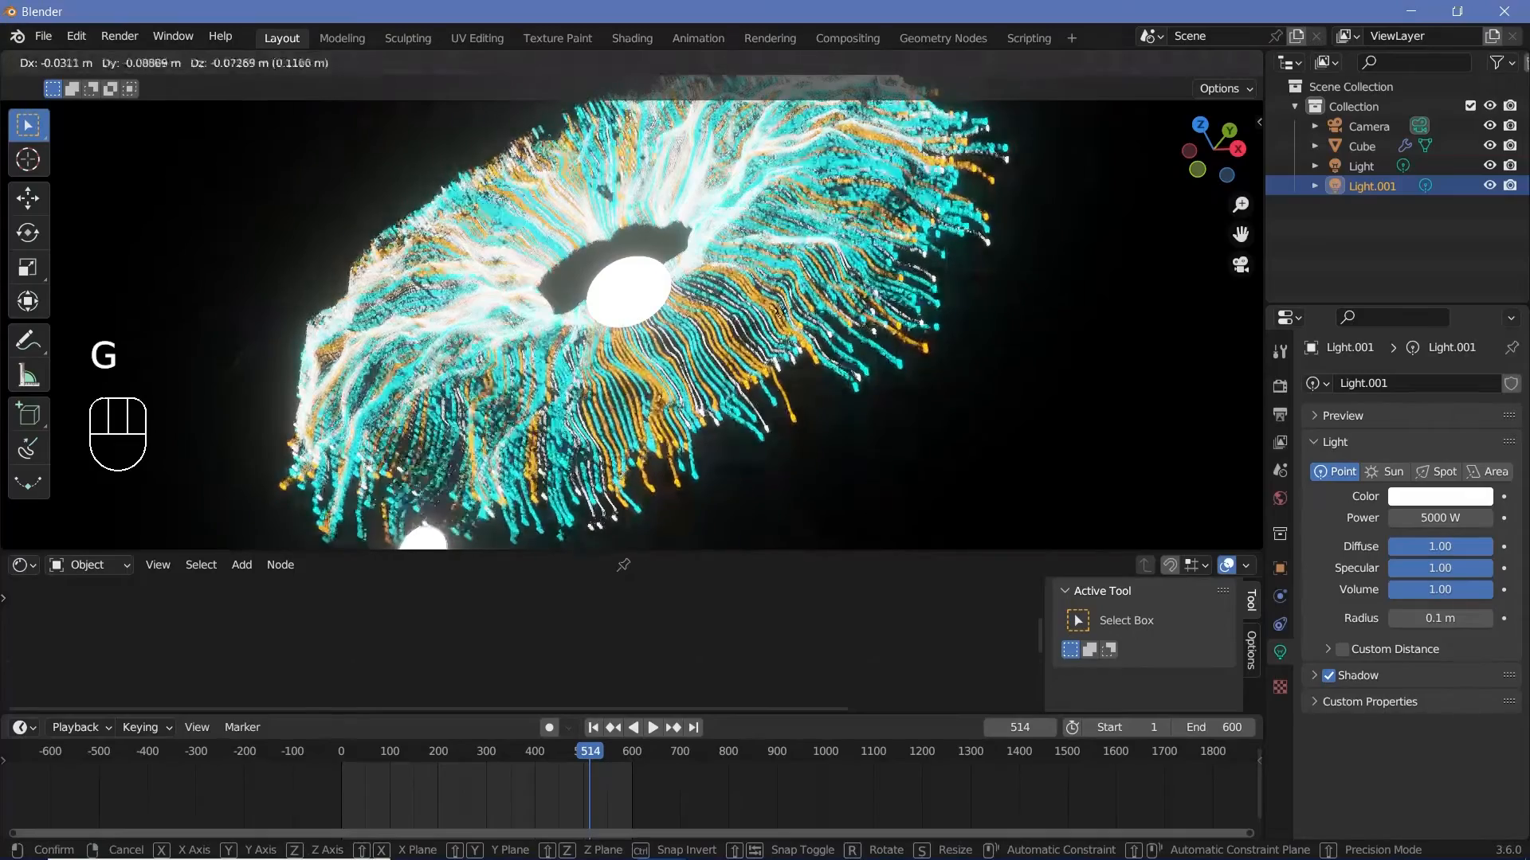
middle_click_drag(798, 441, 915, 430, "ctrl")
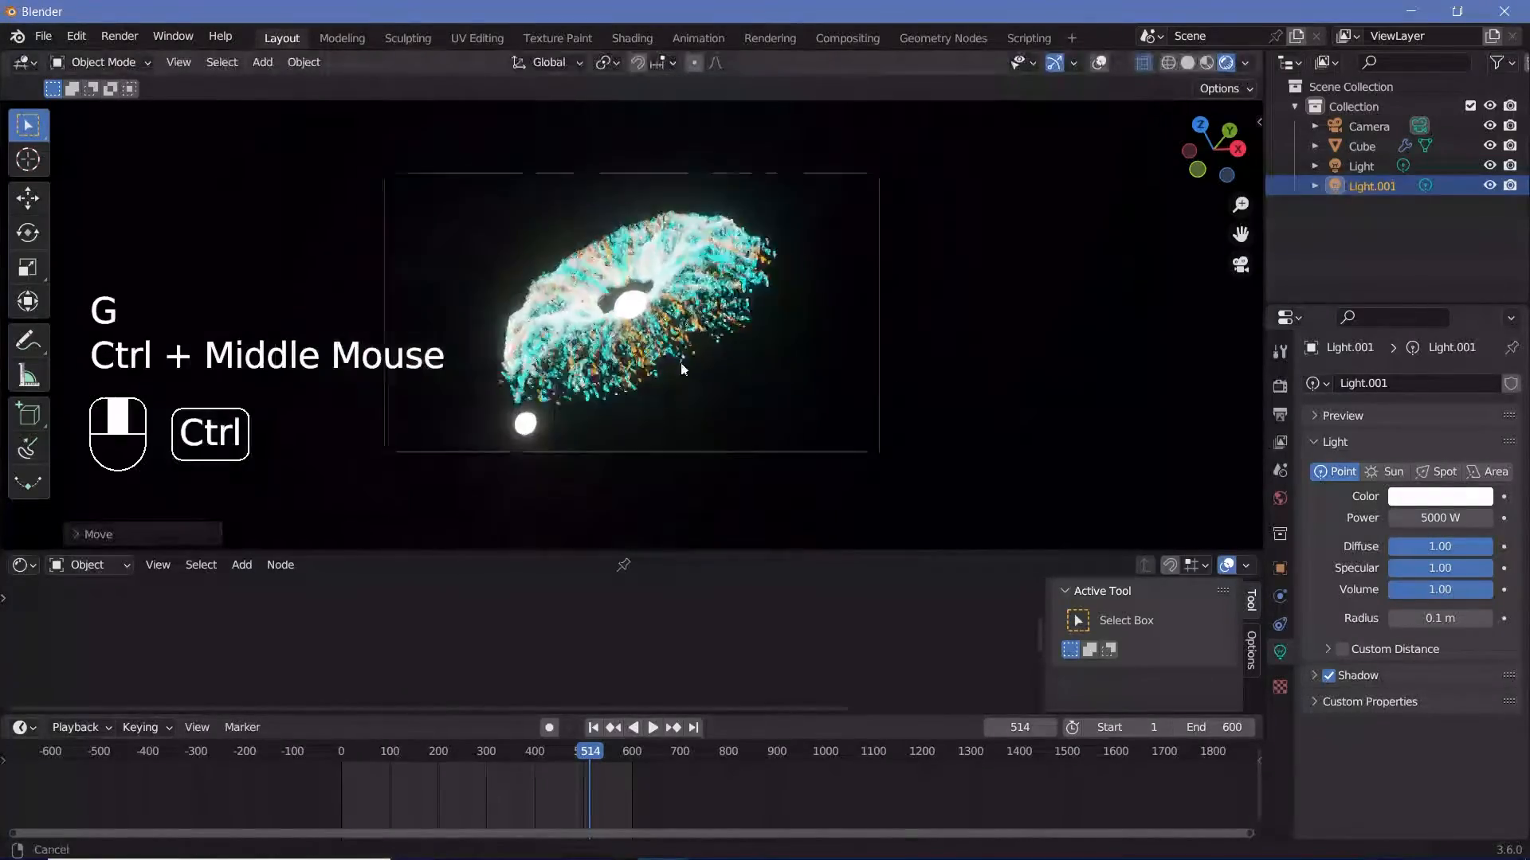
left_click(555, 386)
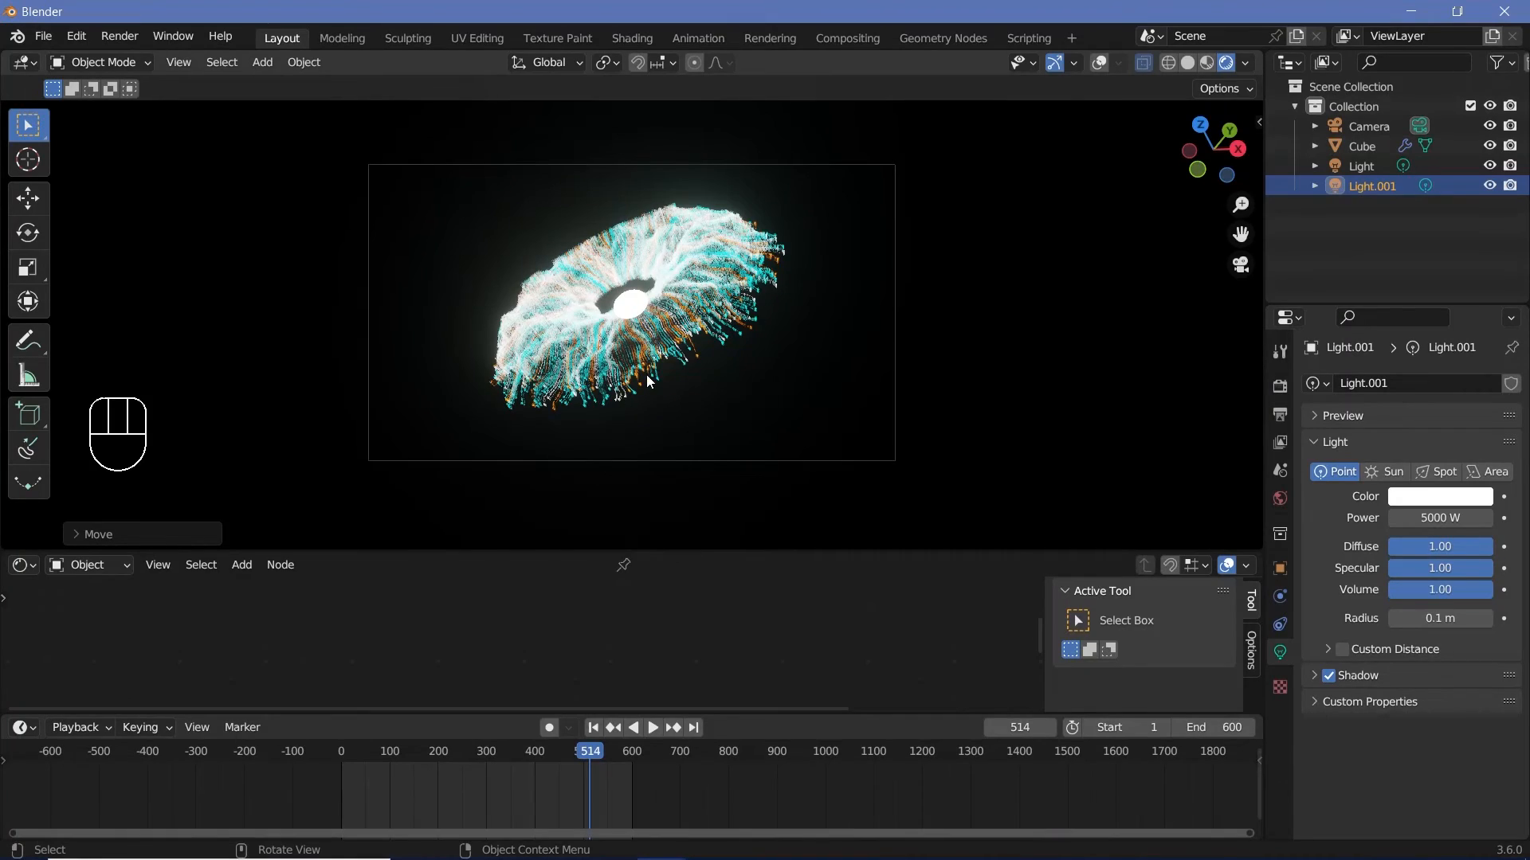
- Play the animation through the camera from about frame 300 to examine the mask reveal with the new framing
middle_click_drag(647, 382, 637, 334, "ctrl")
left_click_drag(580, 756, 489, 754)
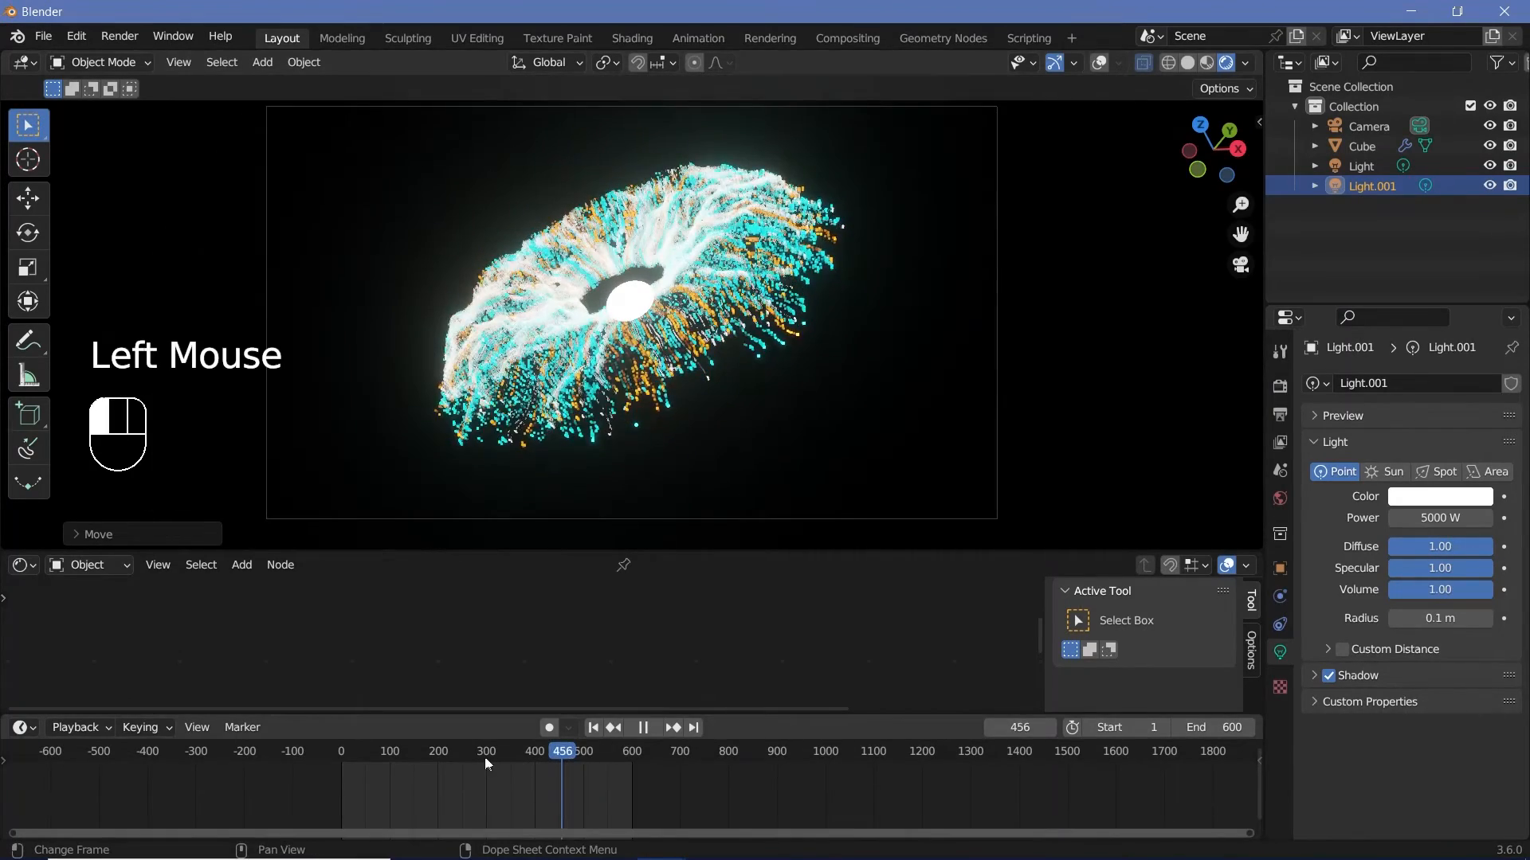
key("space")
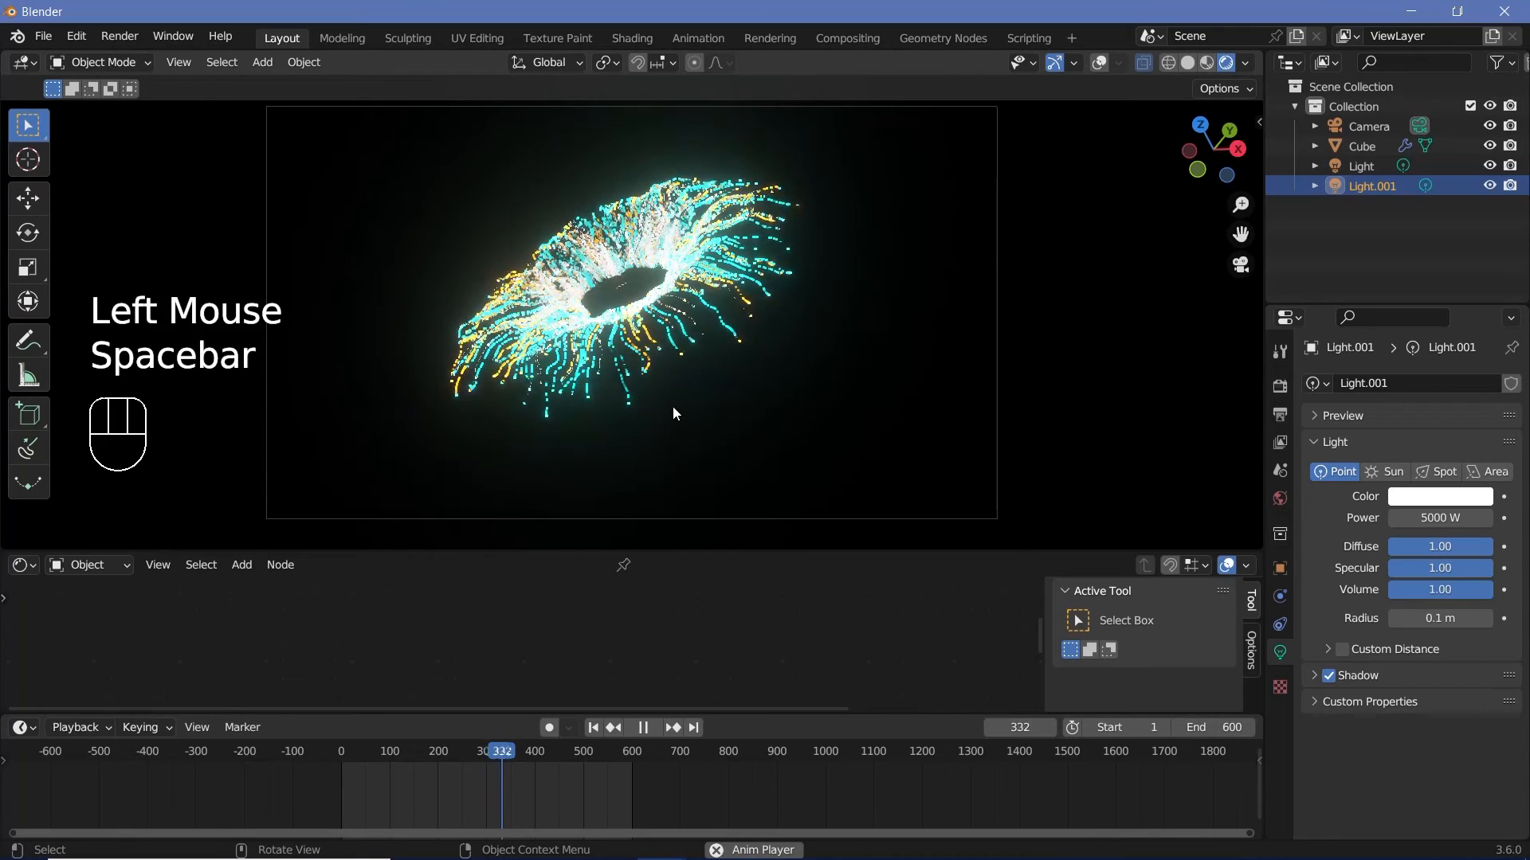
key("space")
key("space")
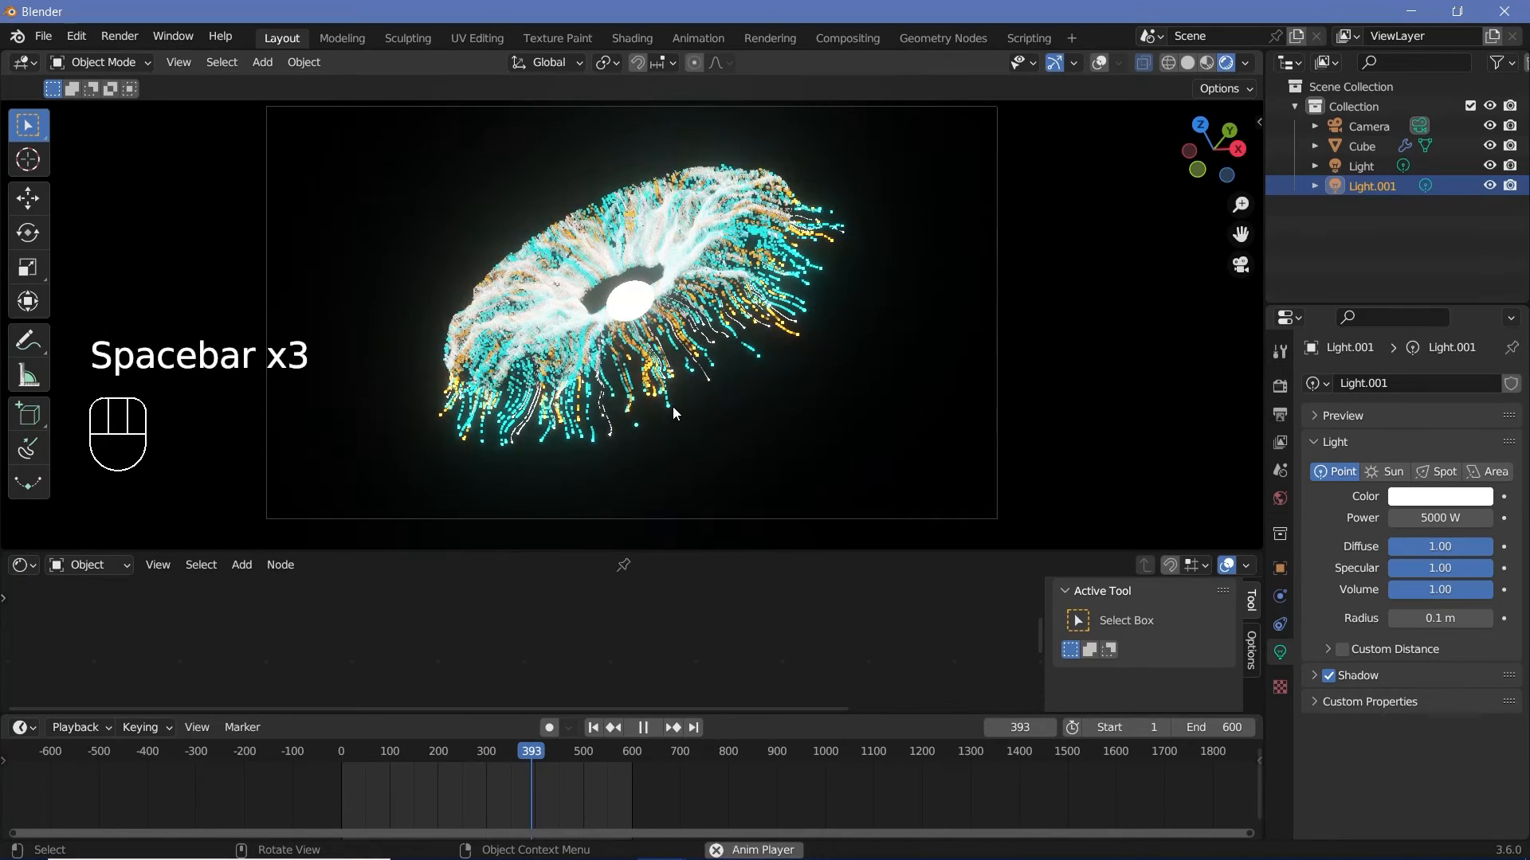
key("space")
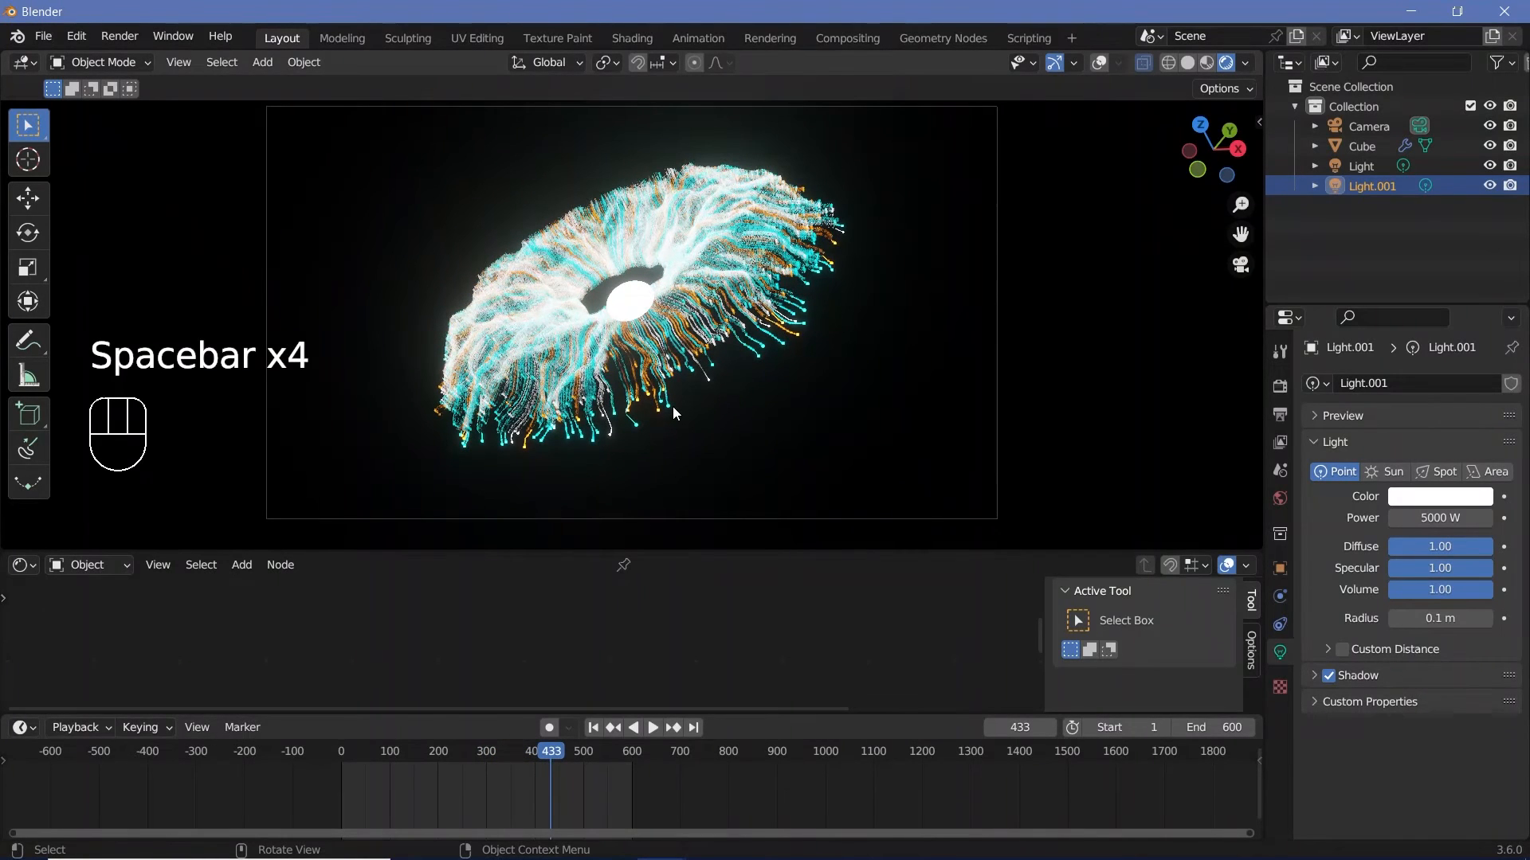
- Select the glowing terrain, enlarge the node editor area and switch it to the Compositor
left_click(692, 213)
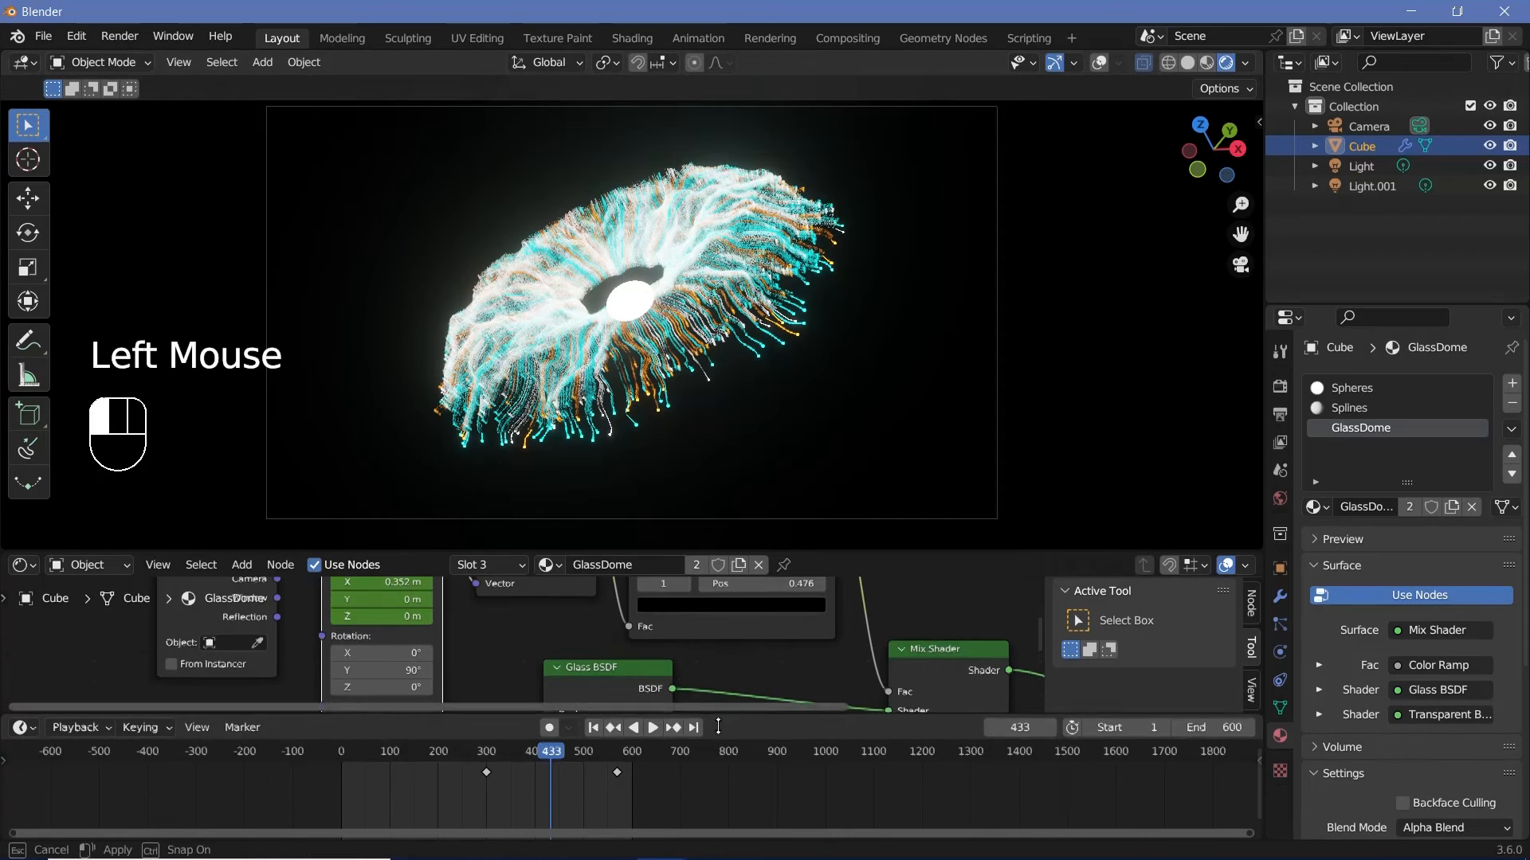
left_click_drag(722, 714, 757, 754)
left_click_drag(805, 551, 819, 428)
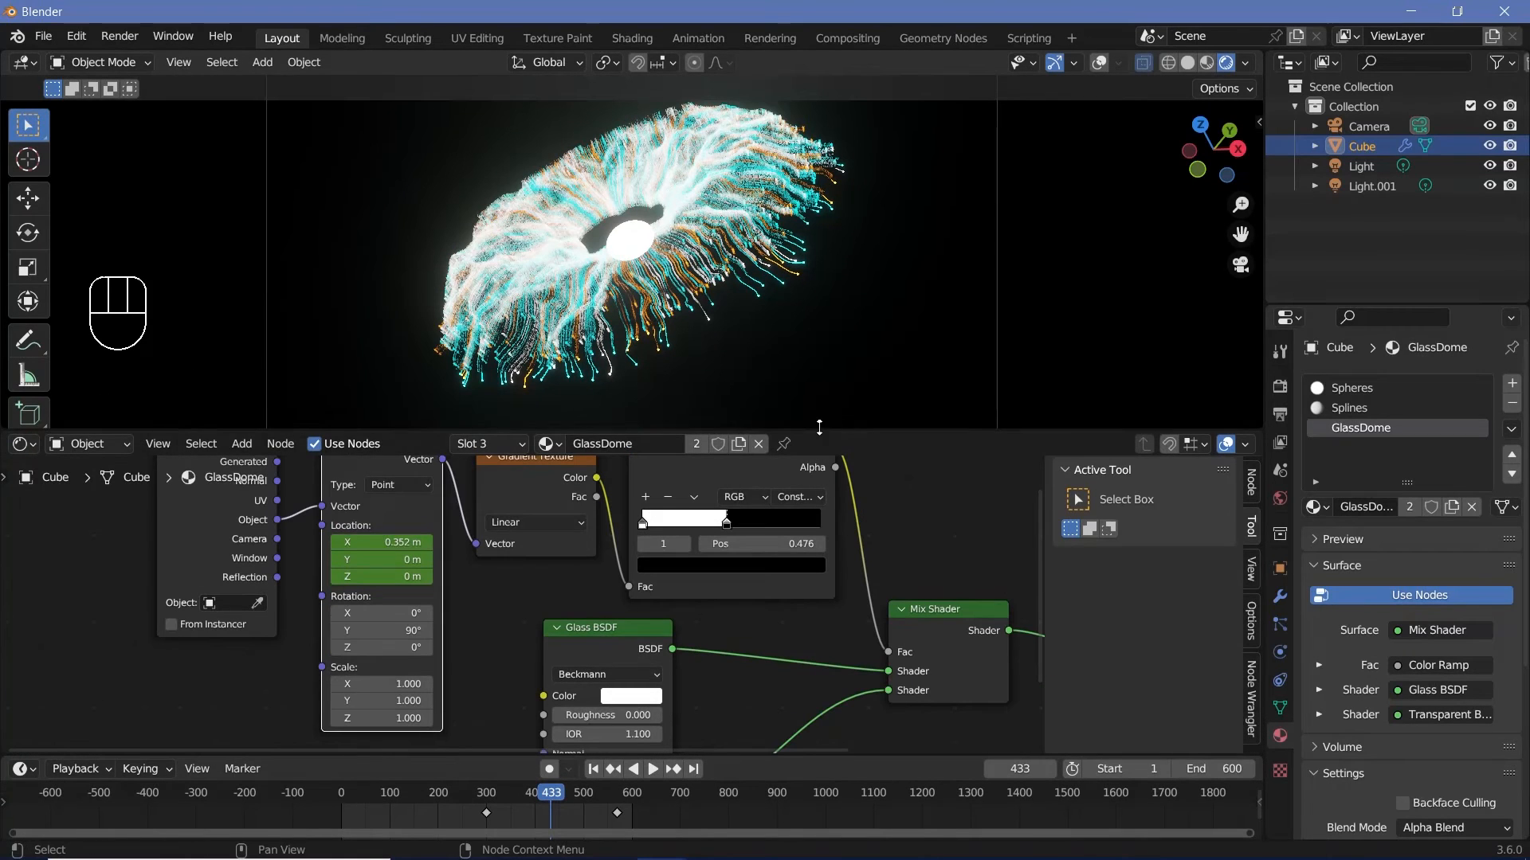
left_click(23, 443)
left_click(92, 565)
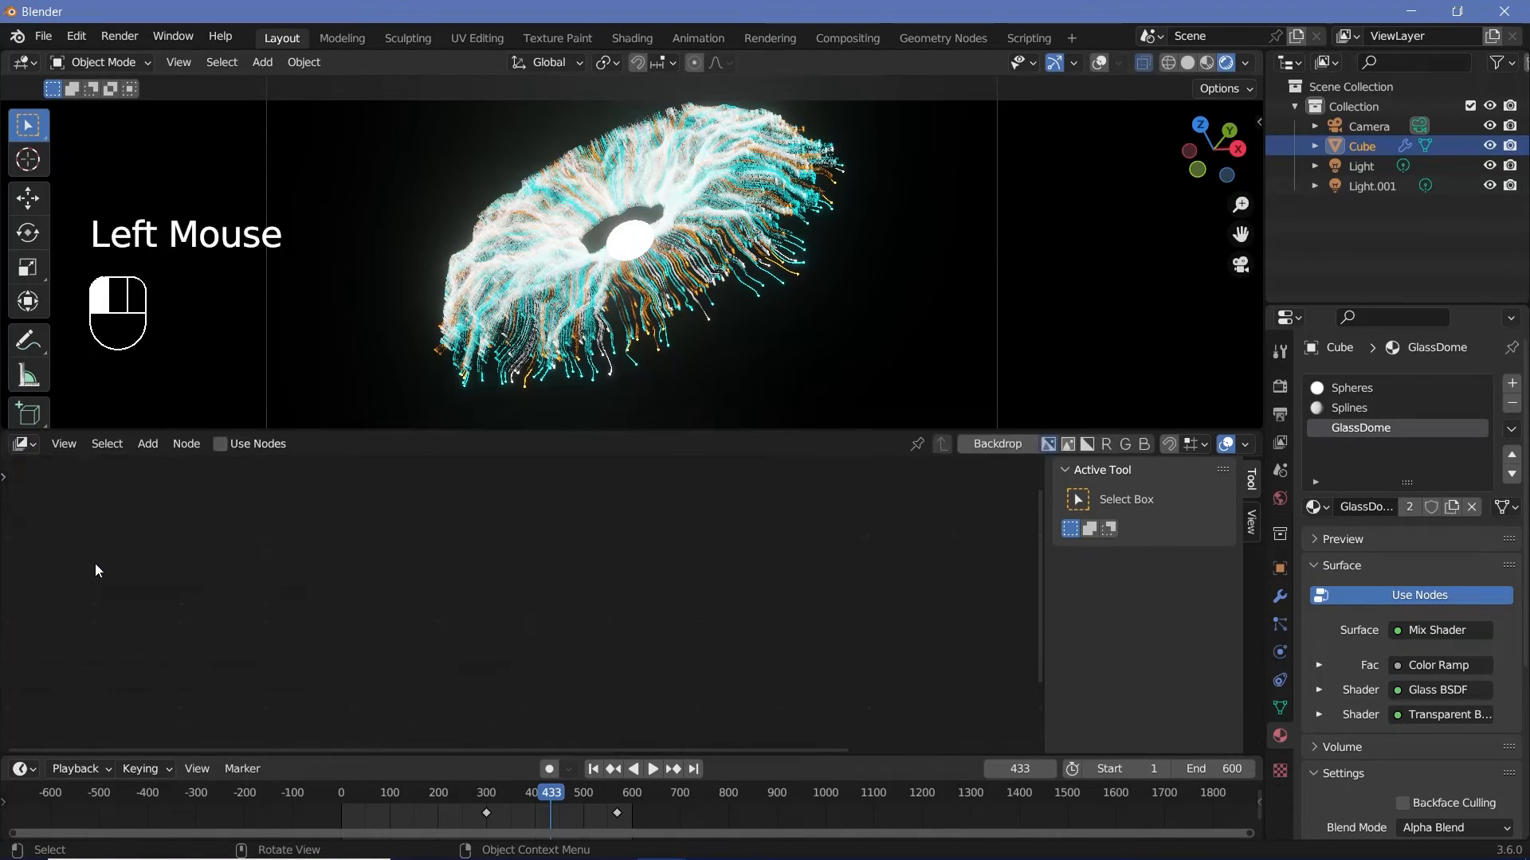
middle_click_drag(734, 563, 721, 547)
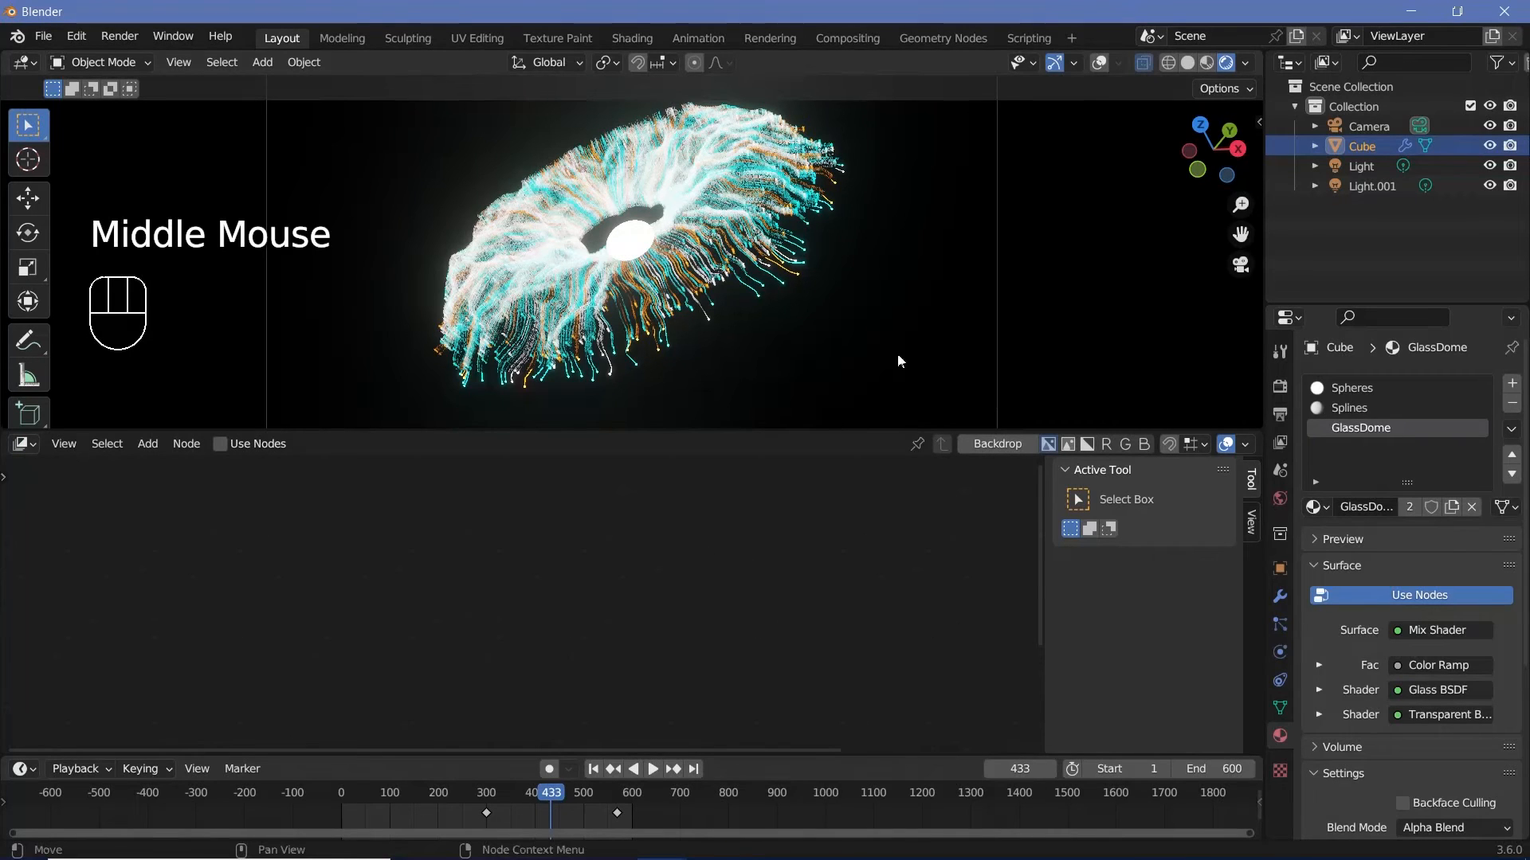
- Set the viewport compositor to Camera and enable compositing nodes for the scene
left_click(1245, 64)
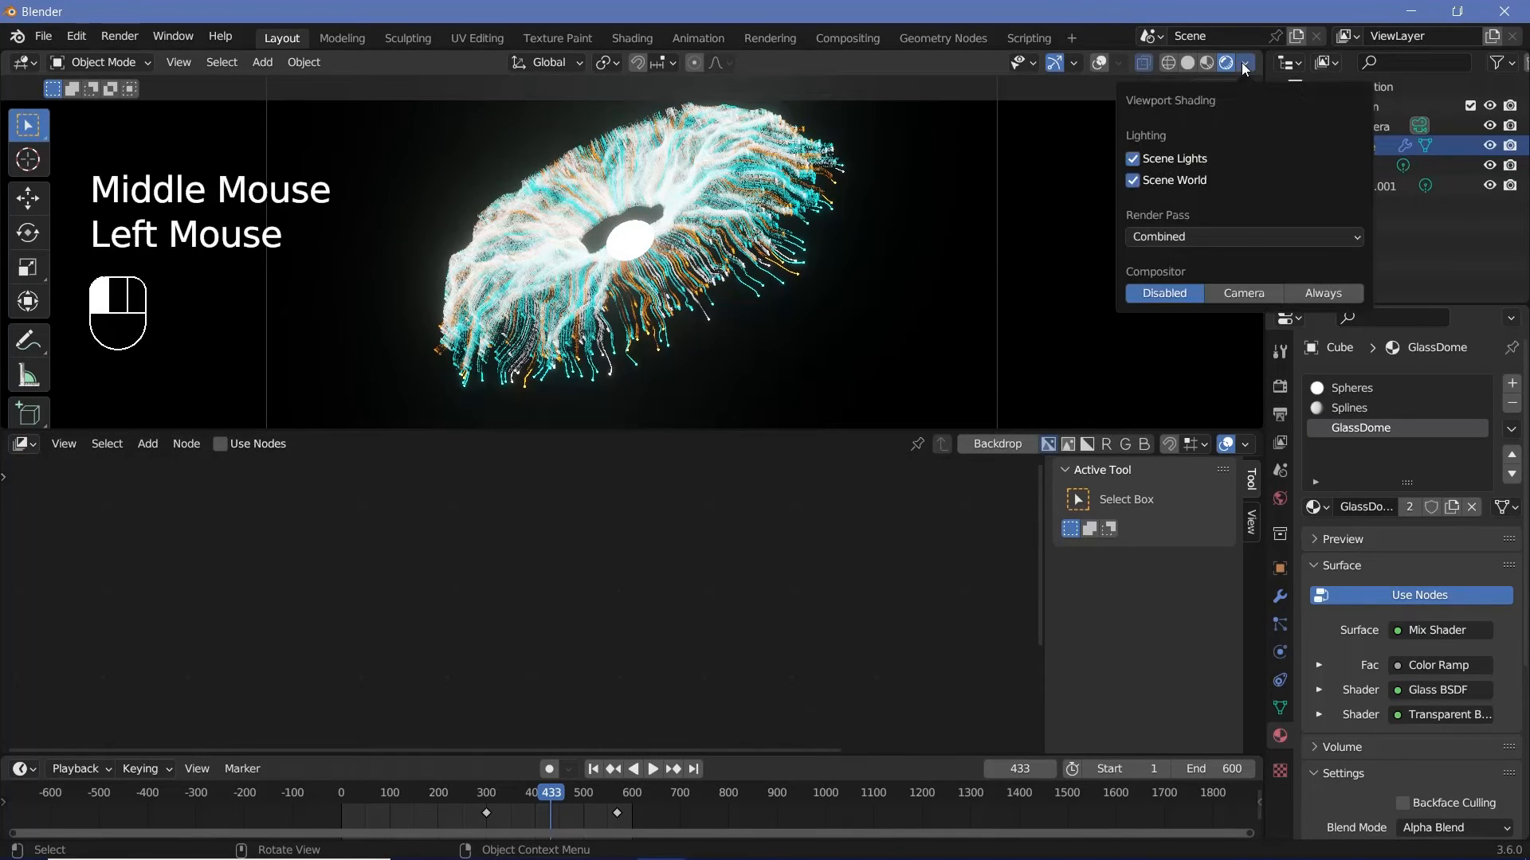
left_click(1251, 293)
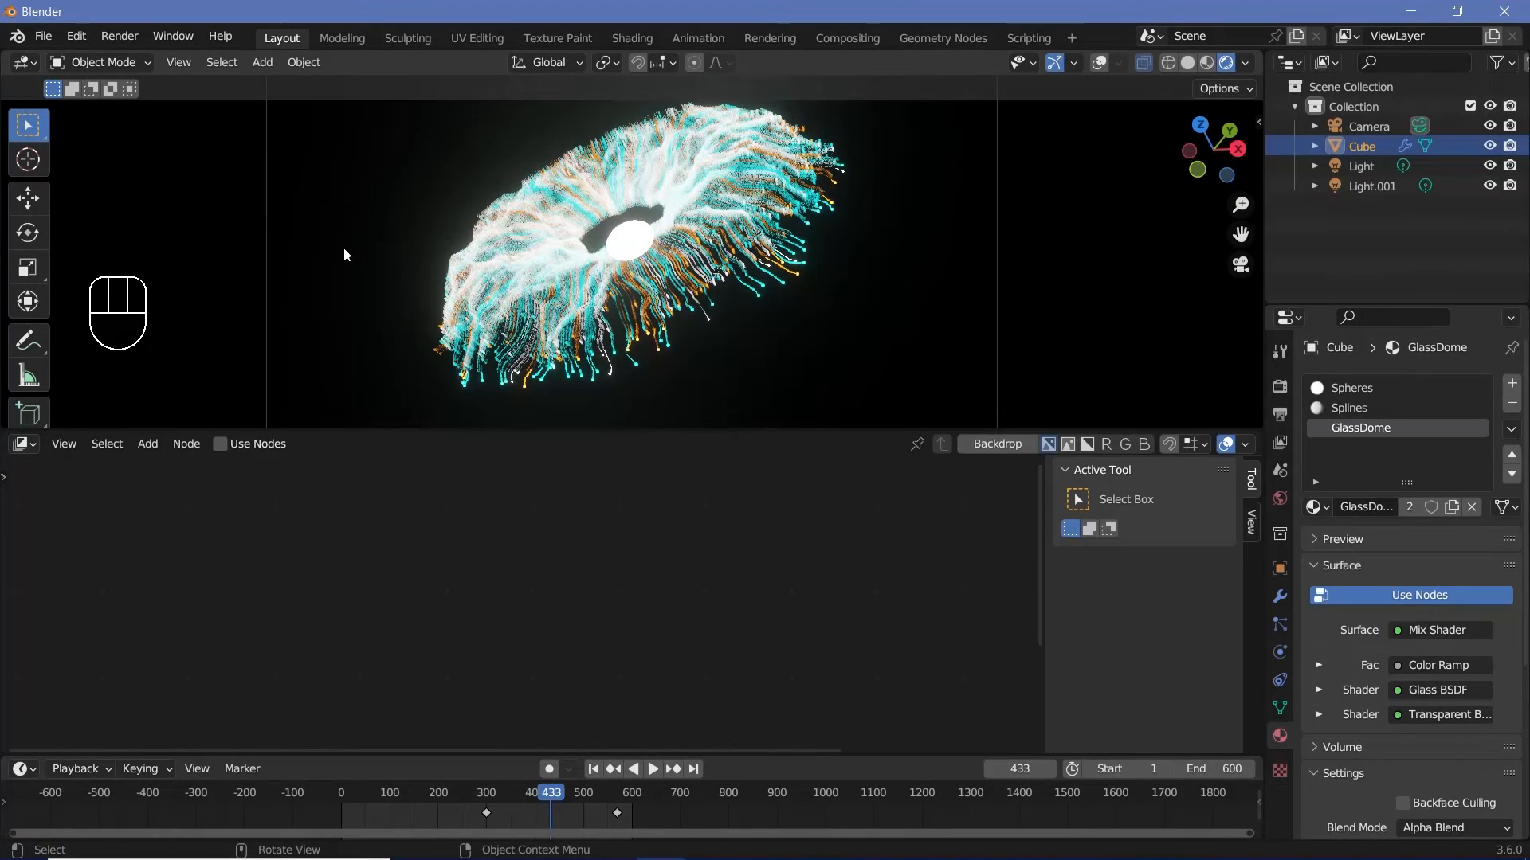
left_click(220, 445)
middle_click_drag(656, 651, 331, 565)
left_click(544, 561)
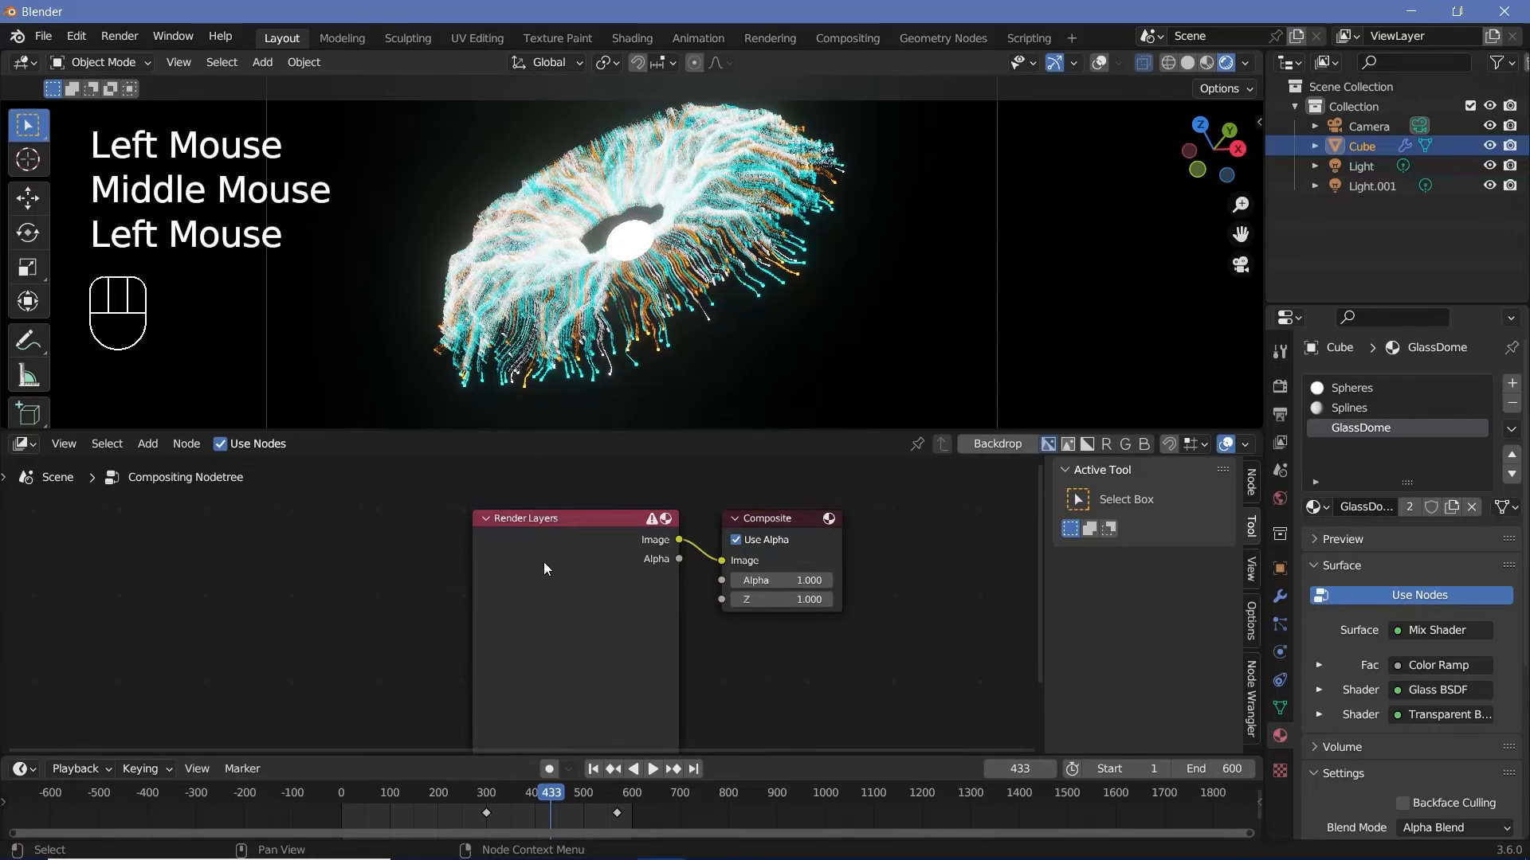
- Move Render Layers clear of Composite, then insert a Glare node set to Ghosts between them
left_click_drag(545, 563, 134, 552)
key("shift+a")
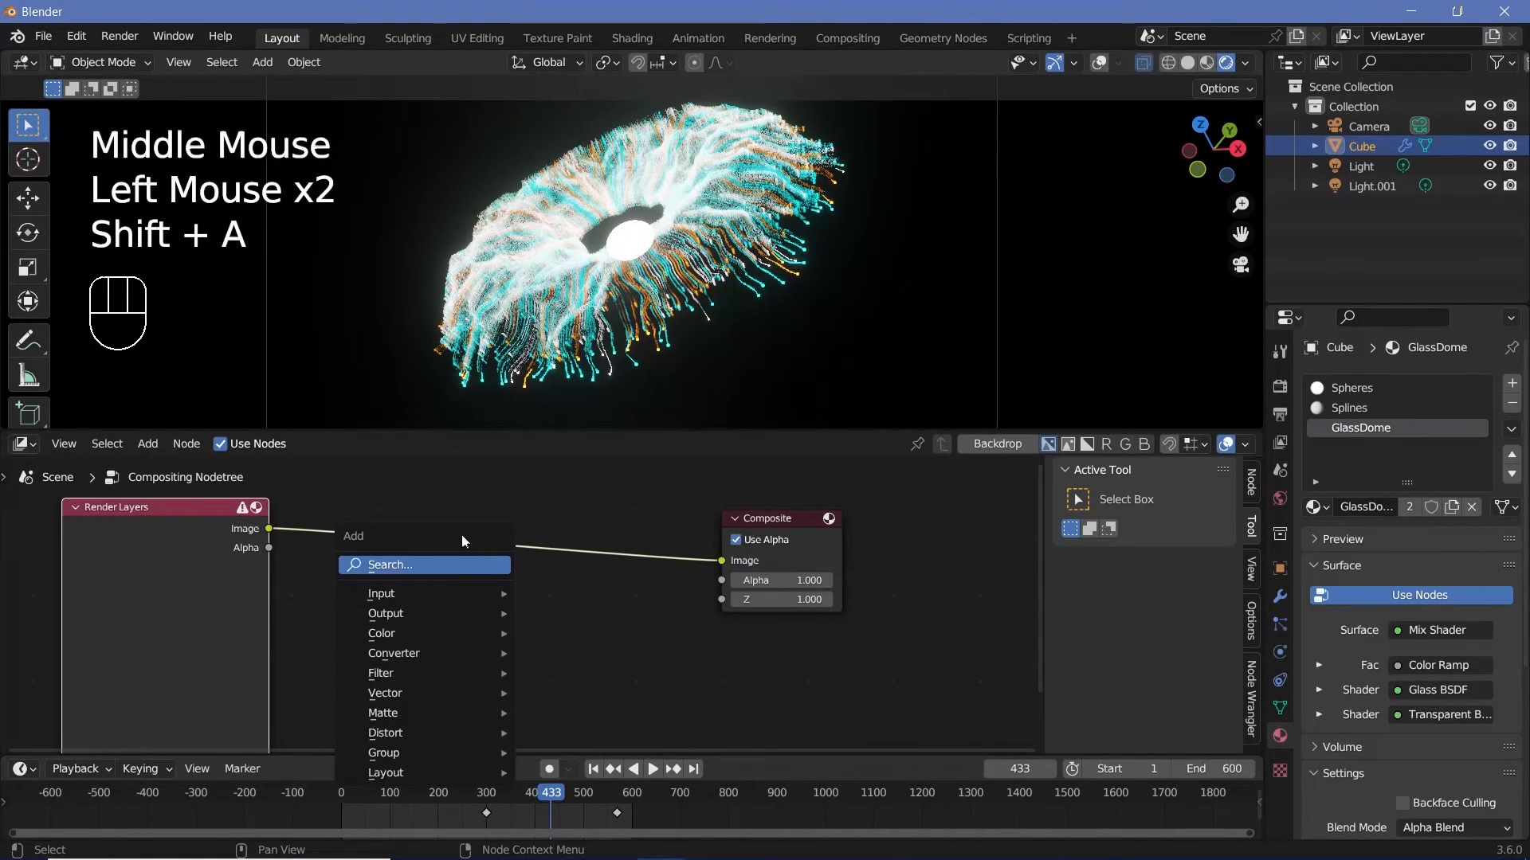
left_click(479, 564)
type("gla")
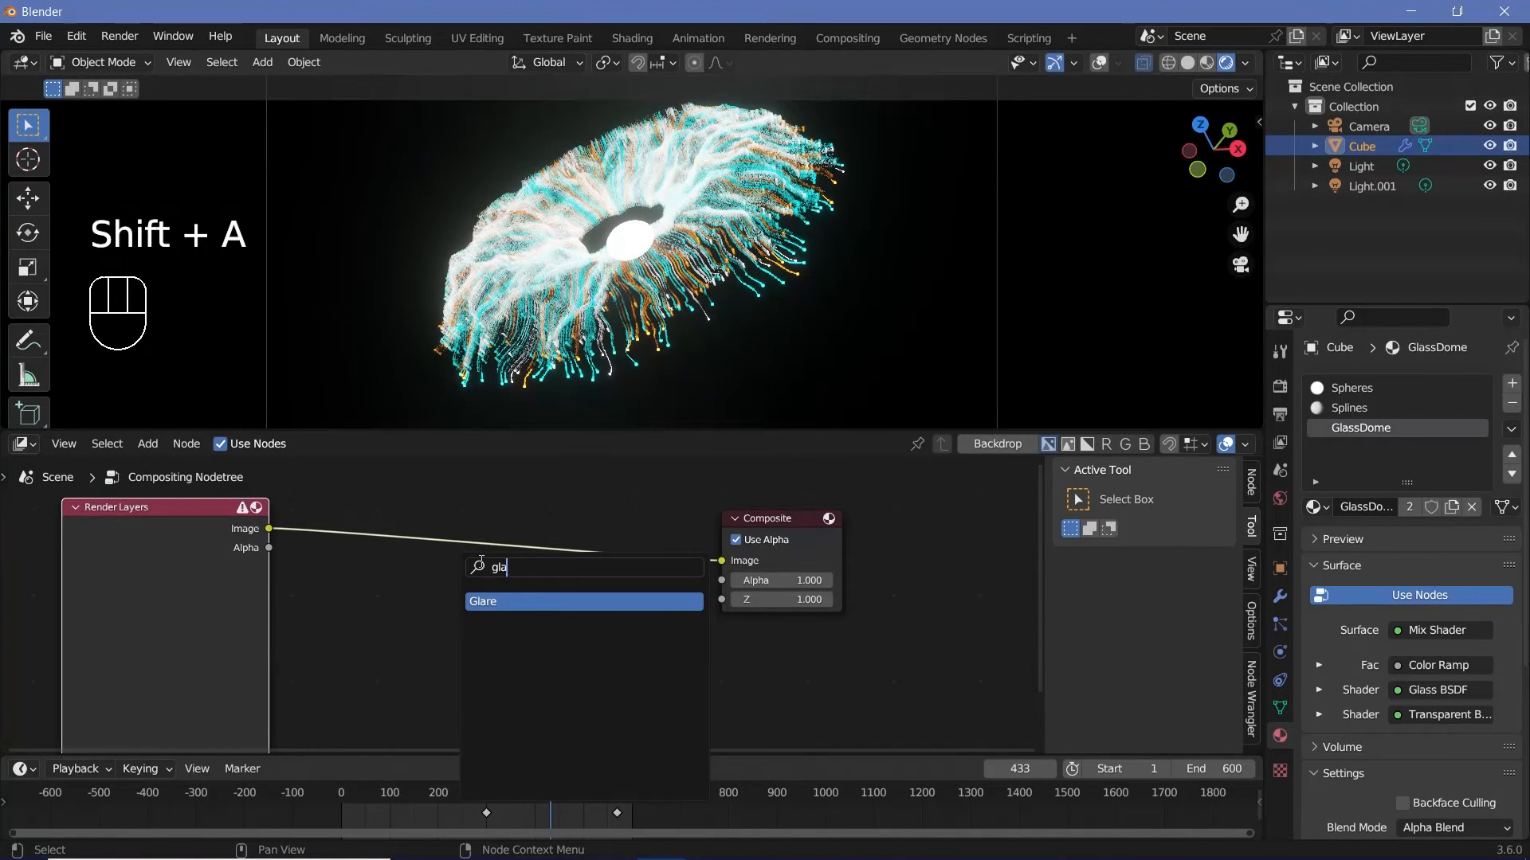
key("Return")
left_click(368, 524)
middle_click_drag(472, 589, 532, 630)
left_click(432, 567)
left_click(443, 602)
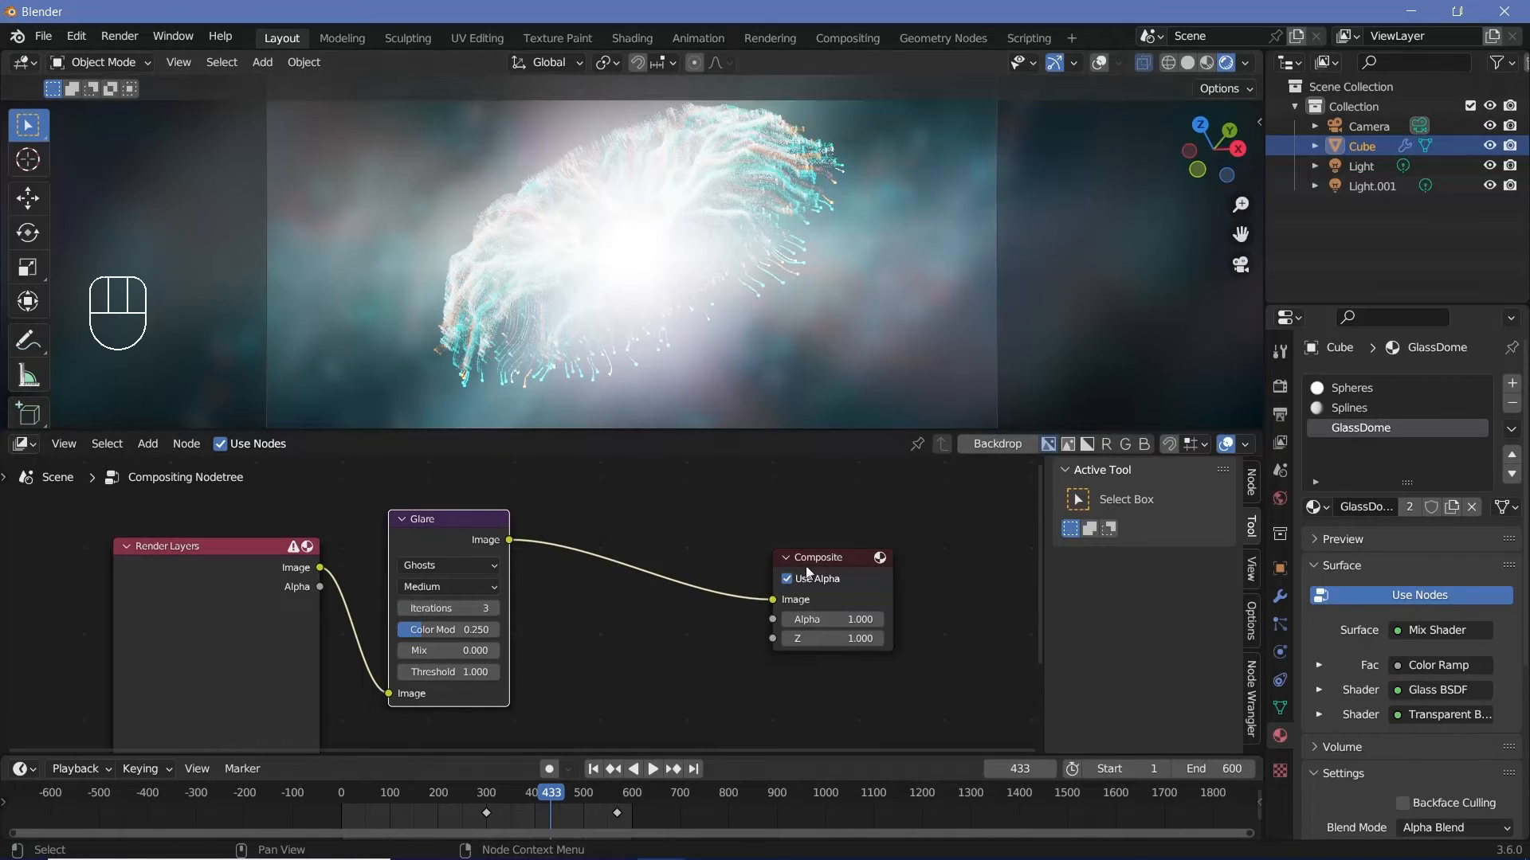
- Insert a Mix node between Glare and Composite and connect the Render Layers image to its second image input
key("shift+a")
left_click(631, 597)
type("mix")
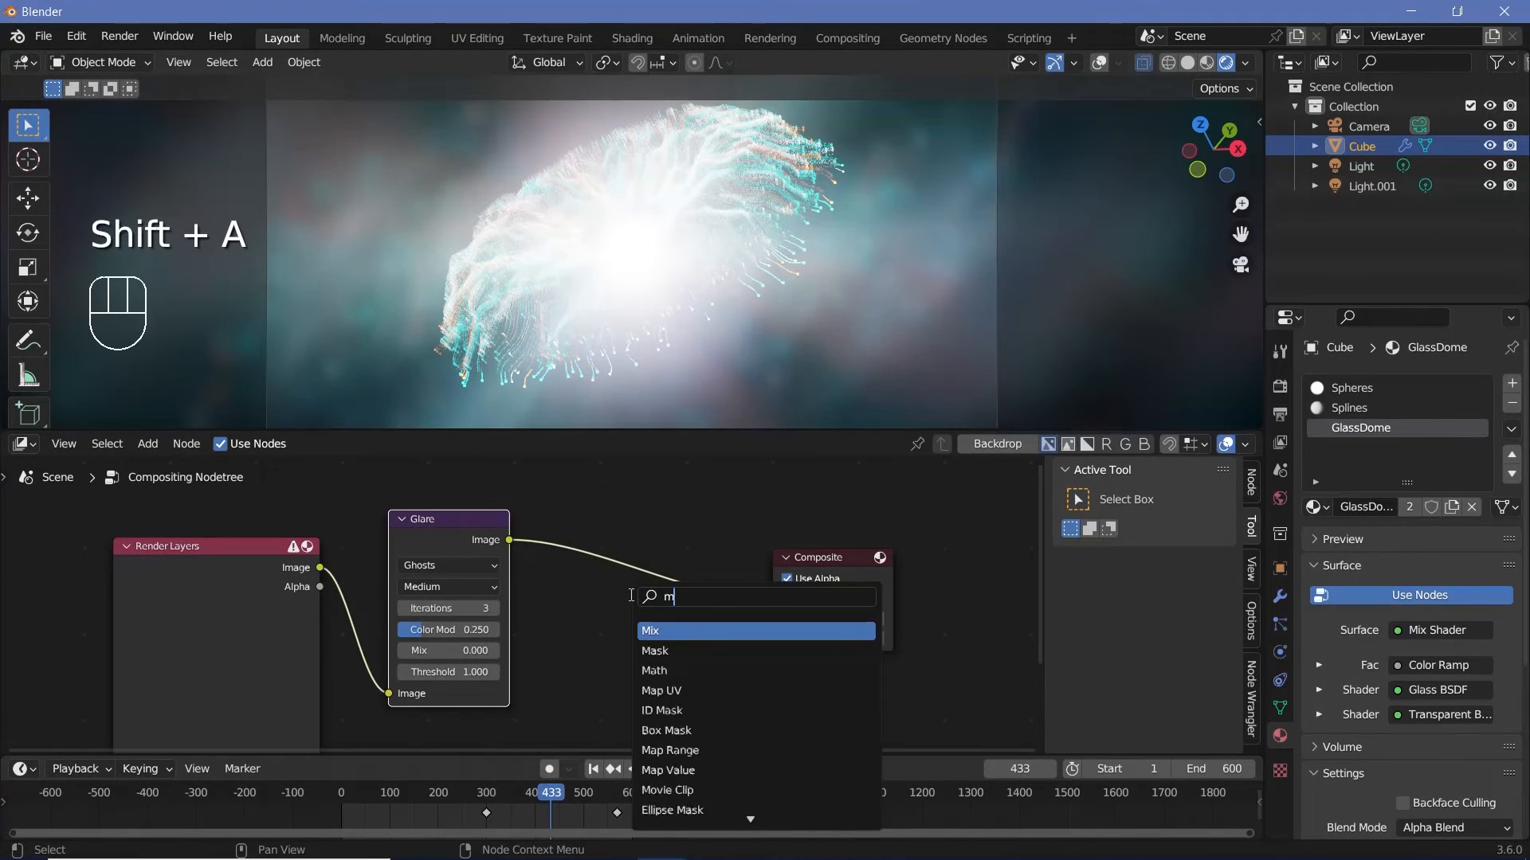
left_click(659, 630)
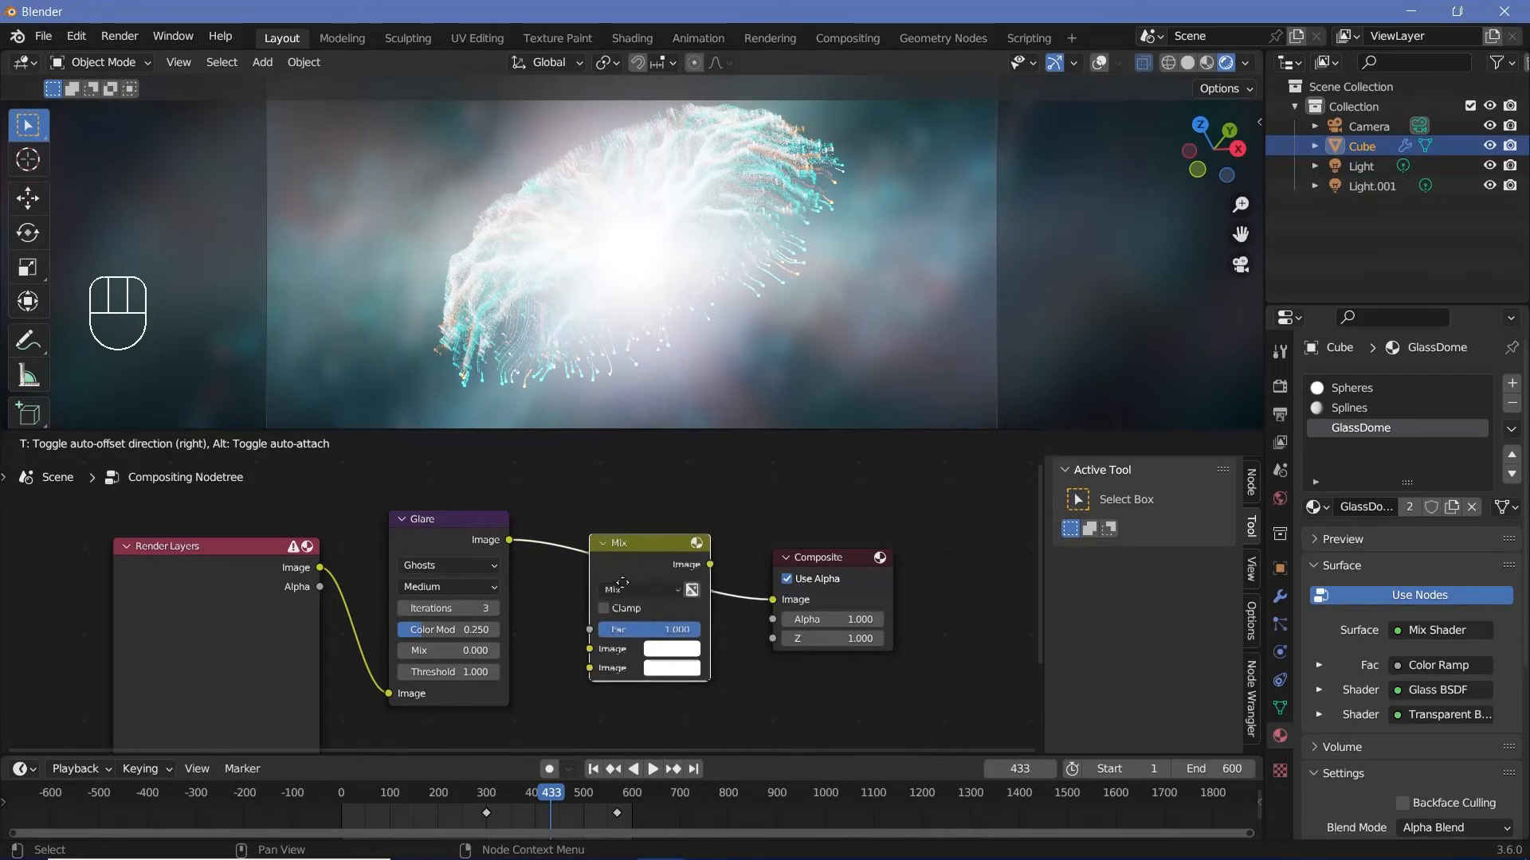
left_click(654, 622)
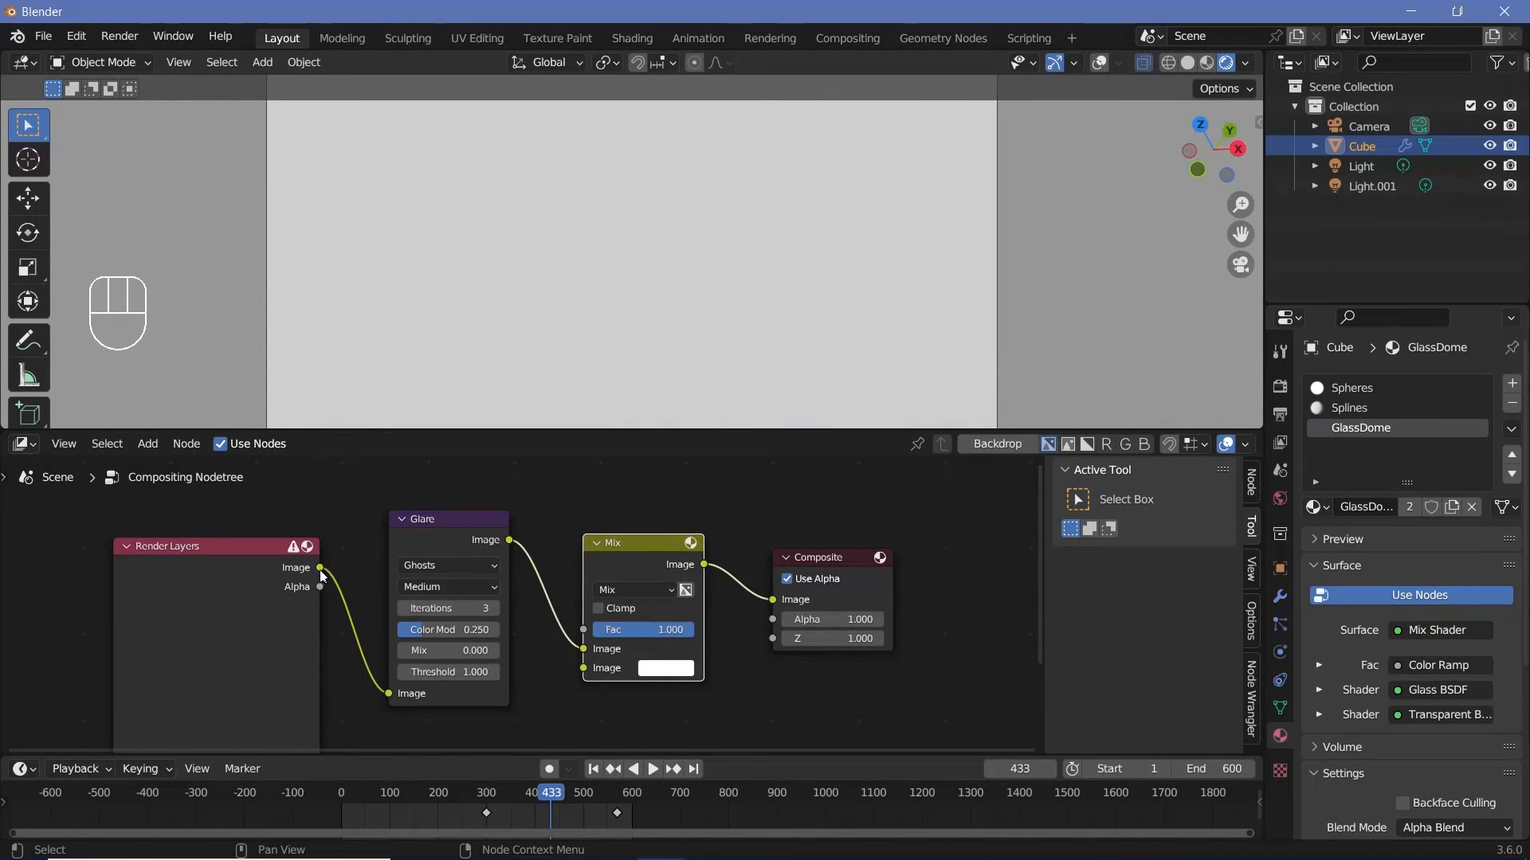
left_click_drag(319, 571, 583, 667)
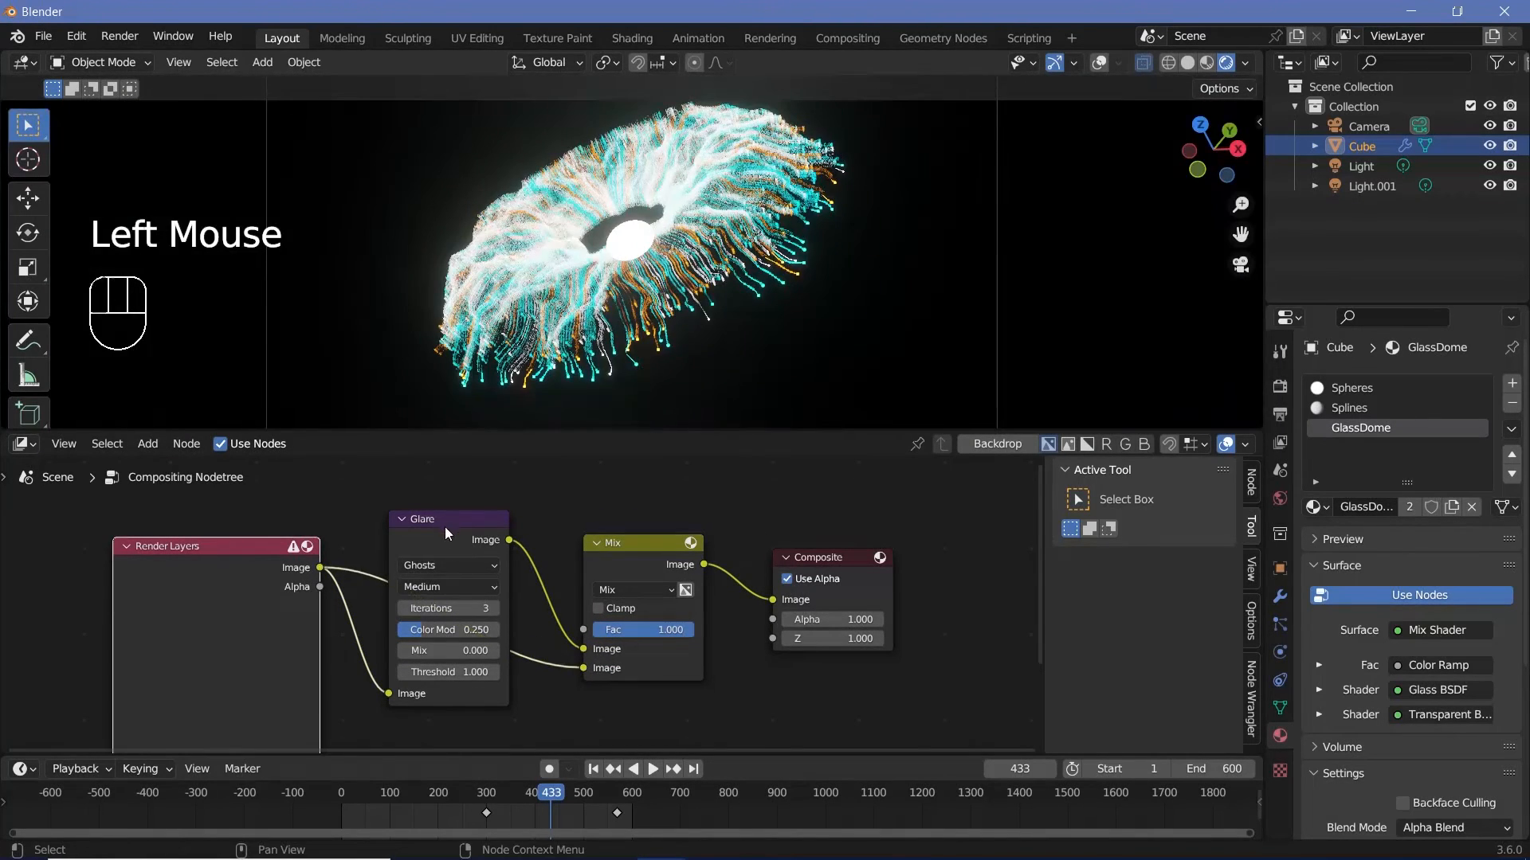
- Move the Glare node above the other compositing nodes and set the Mix node's factor to 0.9
mouse_move(445, 523)
left_mouse_down()
mouse_move(430, 435)
mouse_move(464, 523)
left_mouse_up()
middle_click_drag(677, 741, 628, 614)
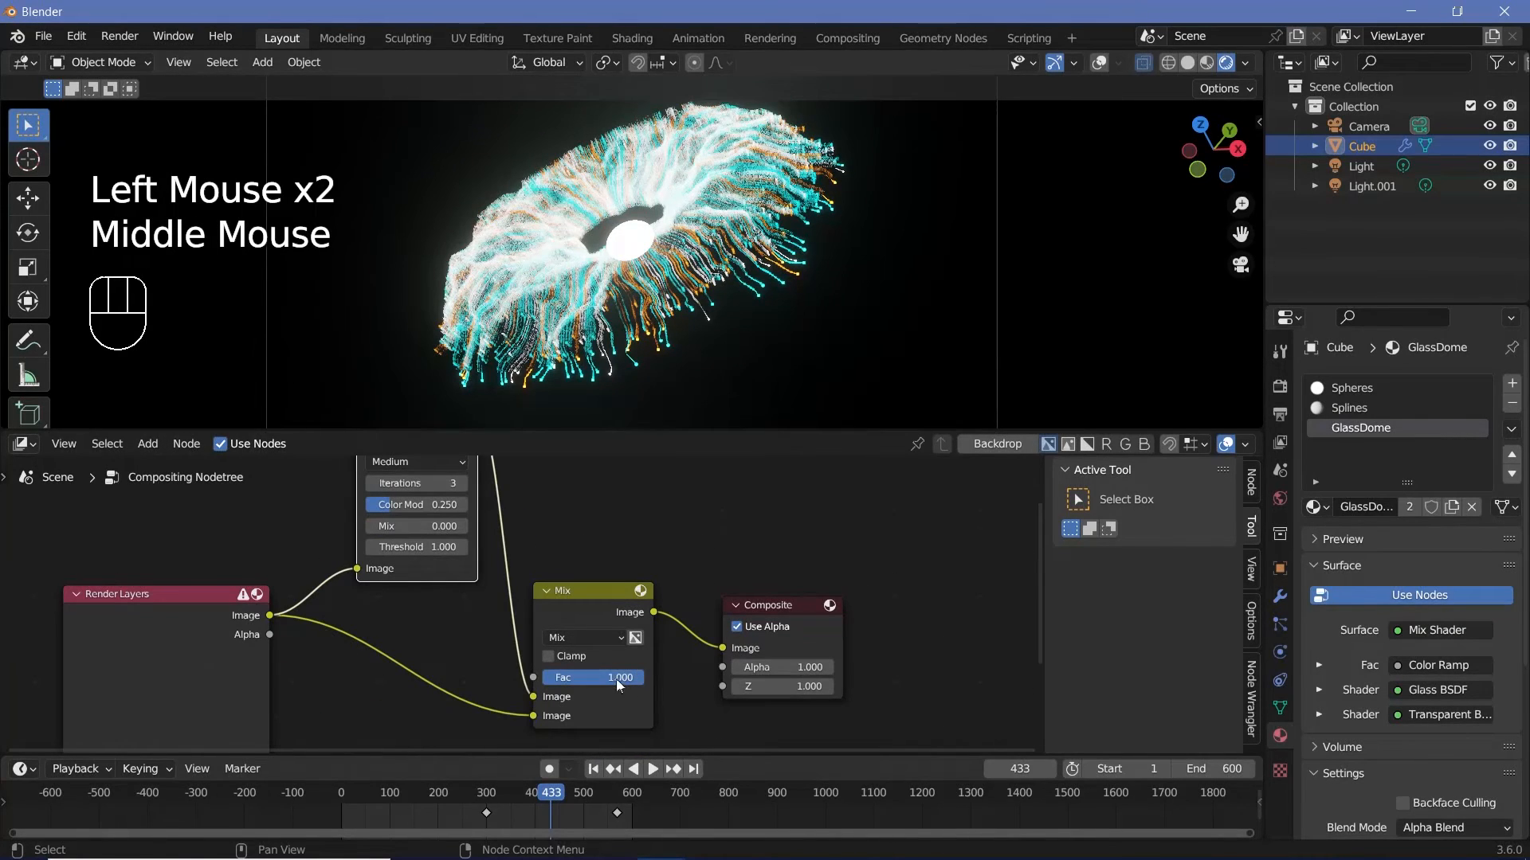
left_click_drag(617, 684, 610, 684)
left_click(641, 679)
type("0.")
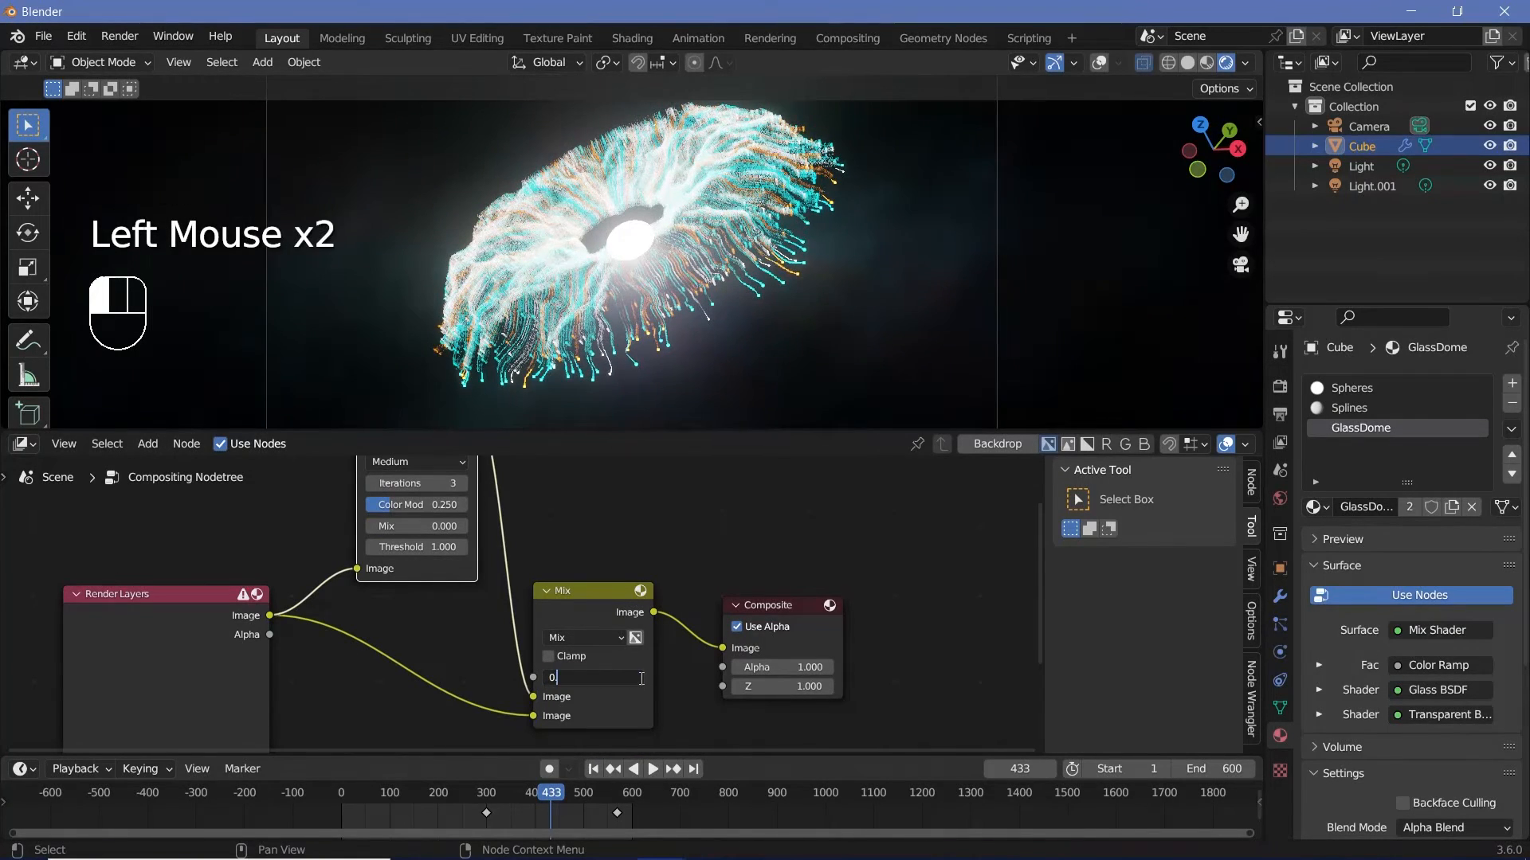
type("9")
key("Return")
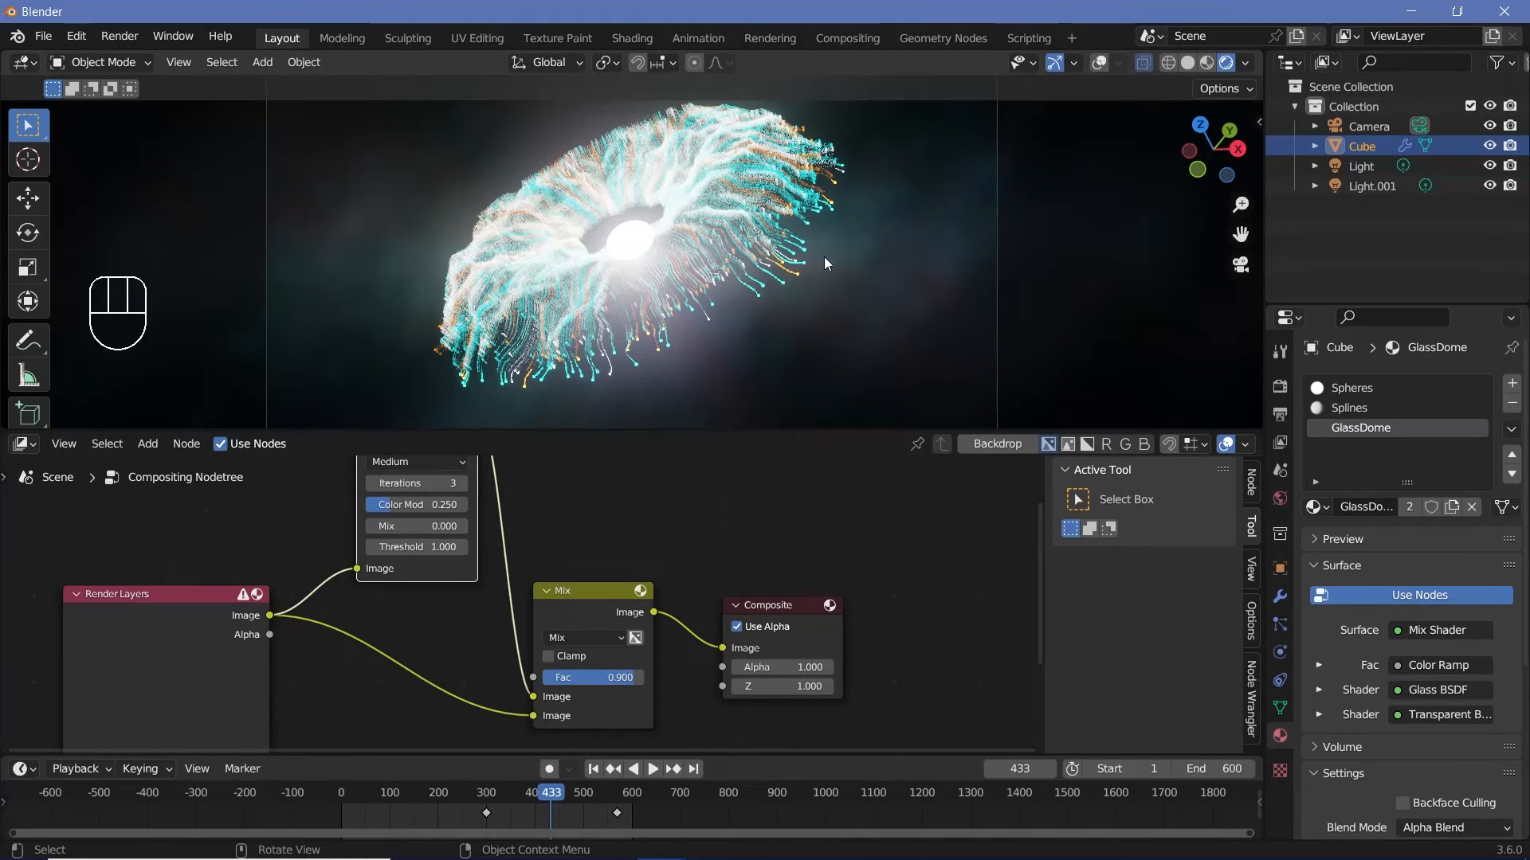
- Enlarge the 3D viewport and play the animation through the camera to examine the ghost glare
key("space")
key("space")
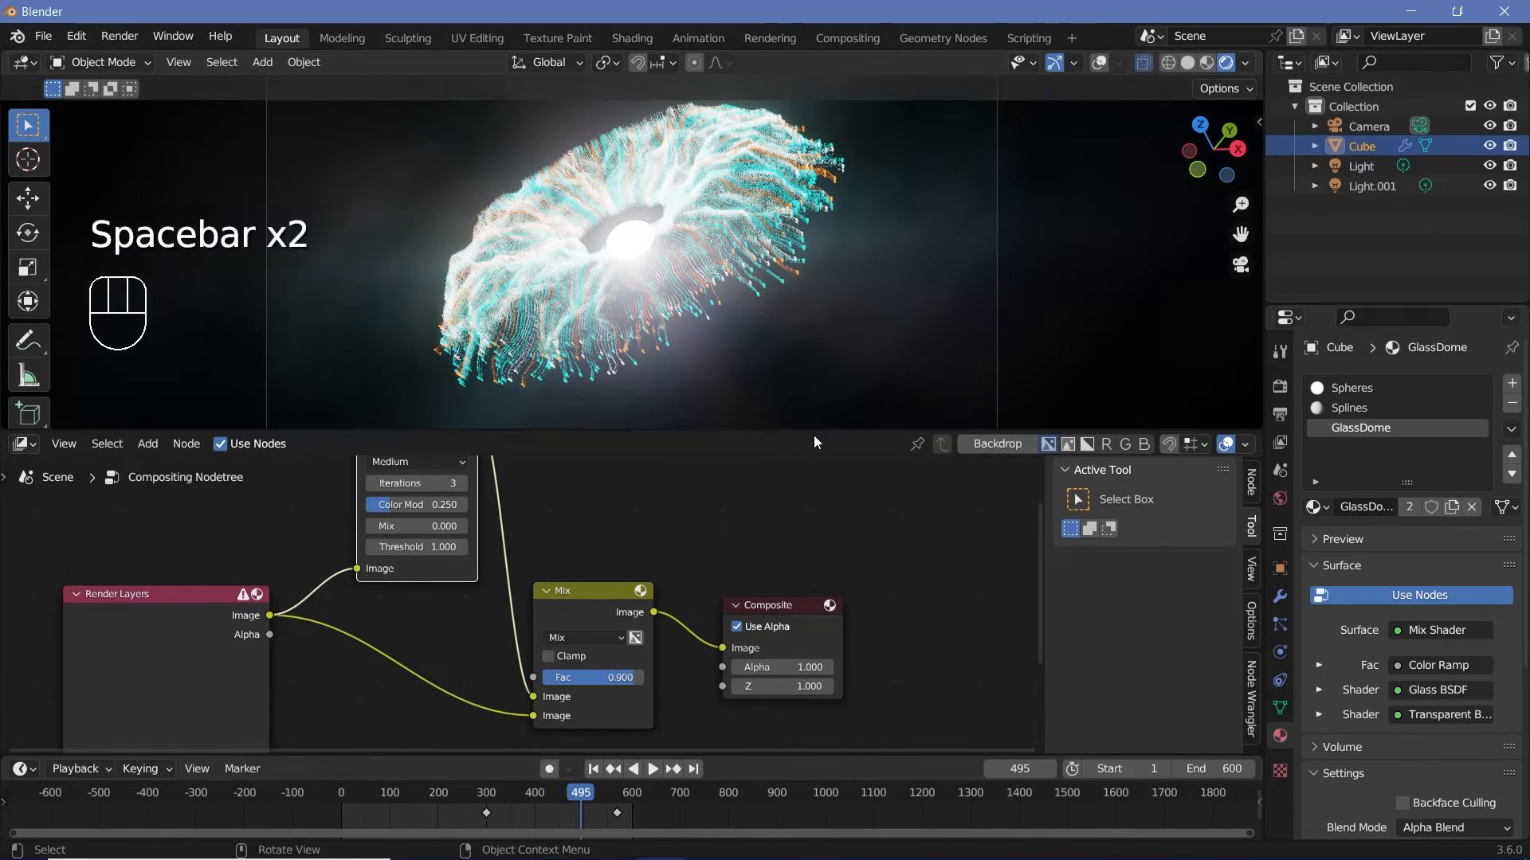
left_click_drag(813, 430, 813, 544)
left_click_drag(591, 798, 613, 807)
key("space")
key("space")
key("space")
key("space")
key("space")
key("space")
key("space")
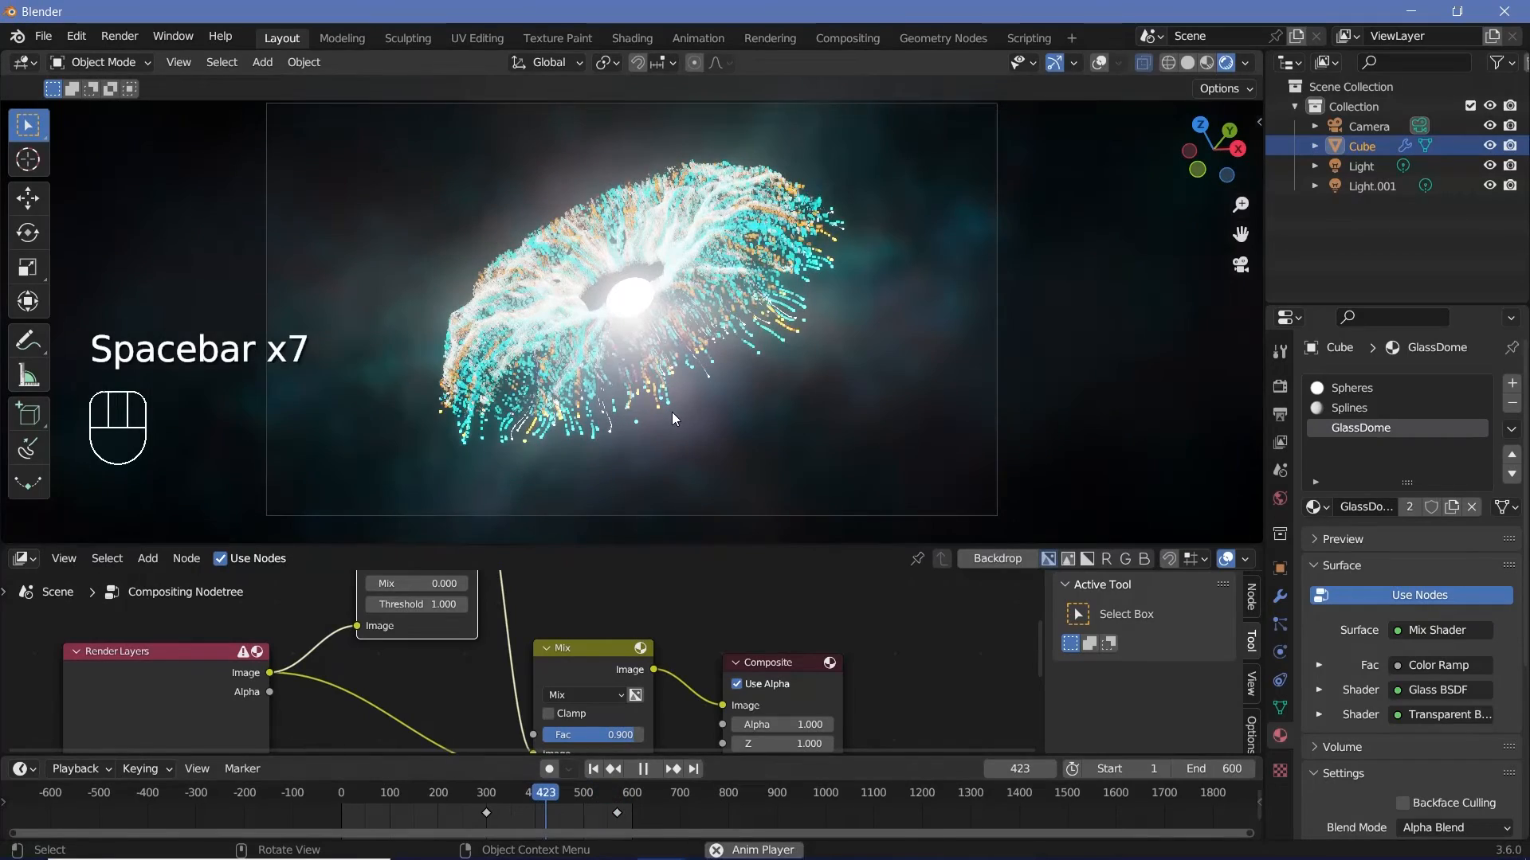
key("space")
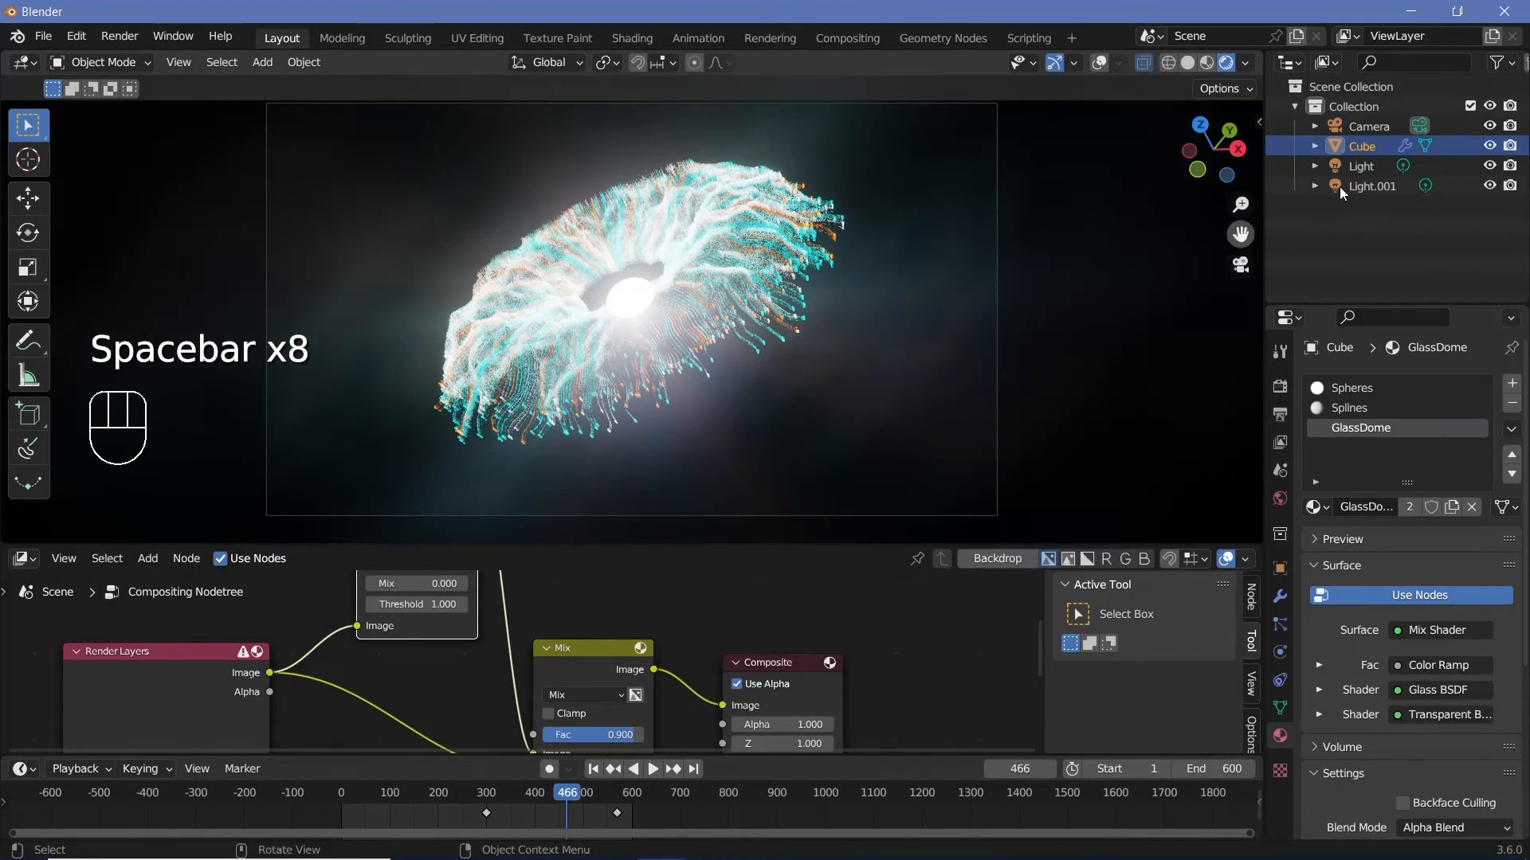
- In top view outside the camera, move the central point light, Light, toward positive X and Y to the edge of the terrain's hole
left_click(1365, 129)
key("KP_0")
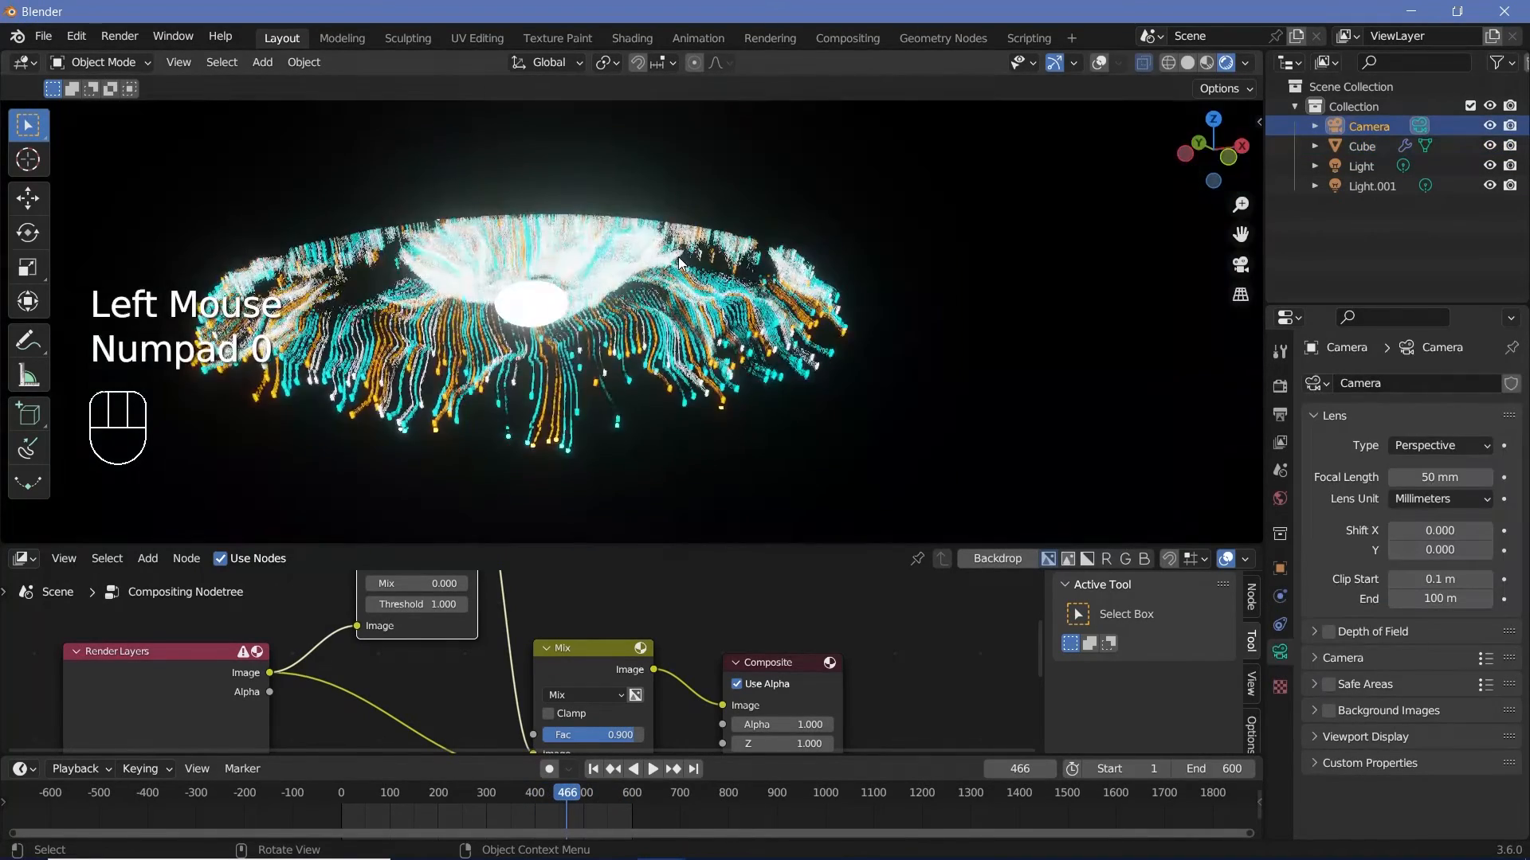
key("KP_7")
middle_click_drag(687, 217, 691, 281, "ctrl")
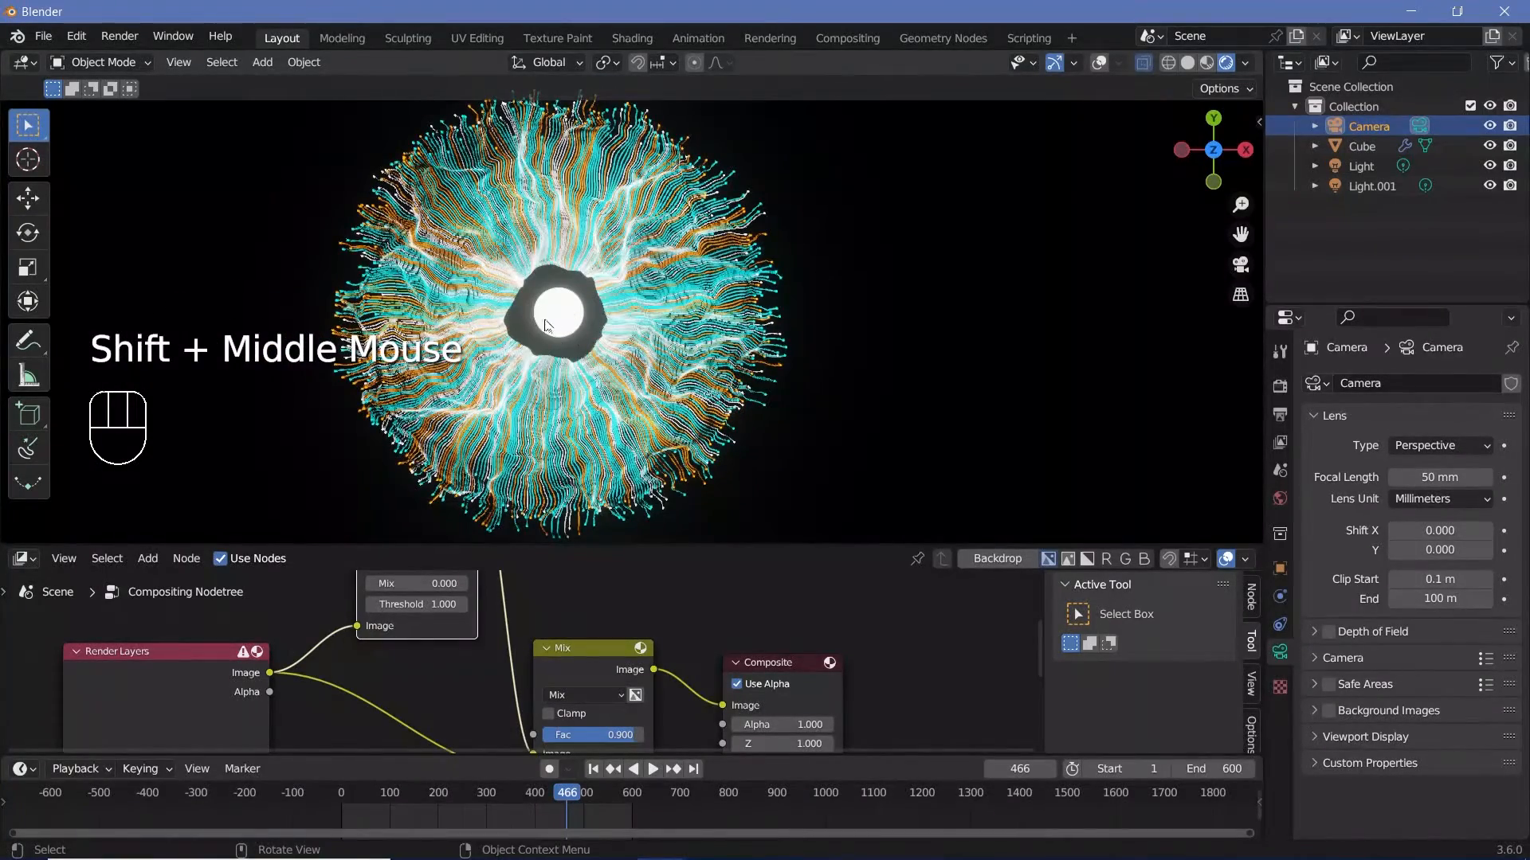
left_click(1361, 165)
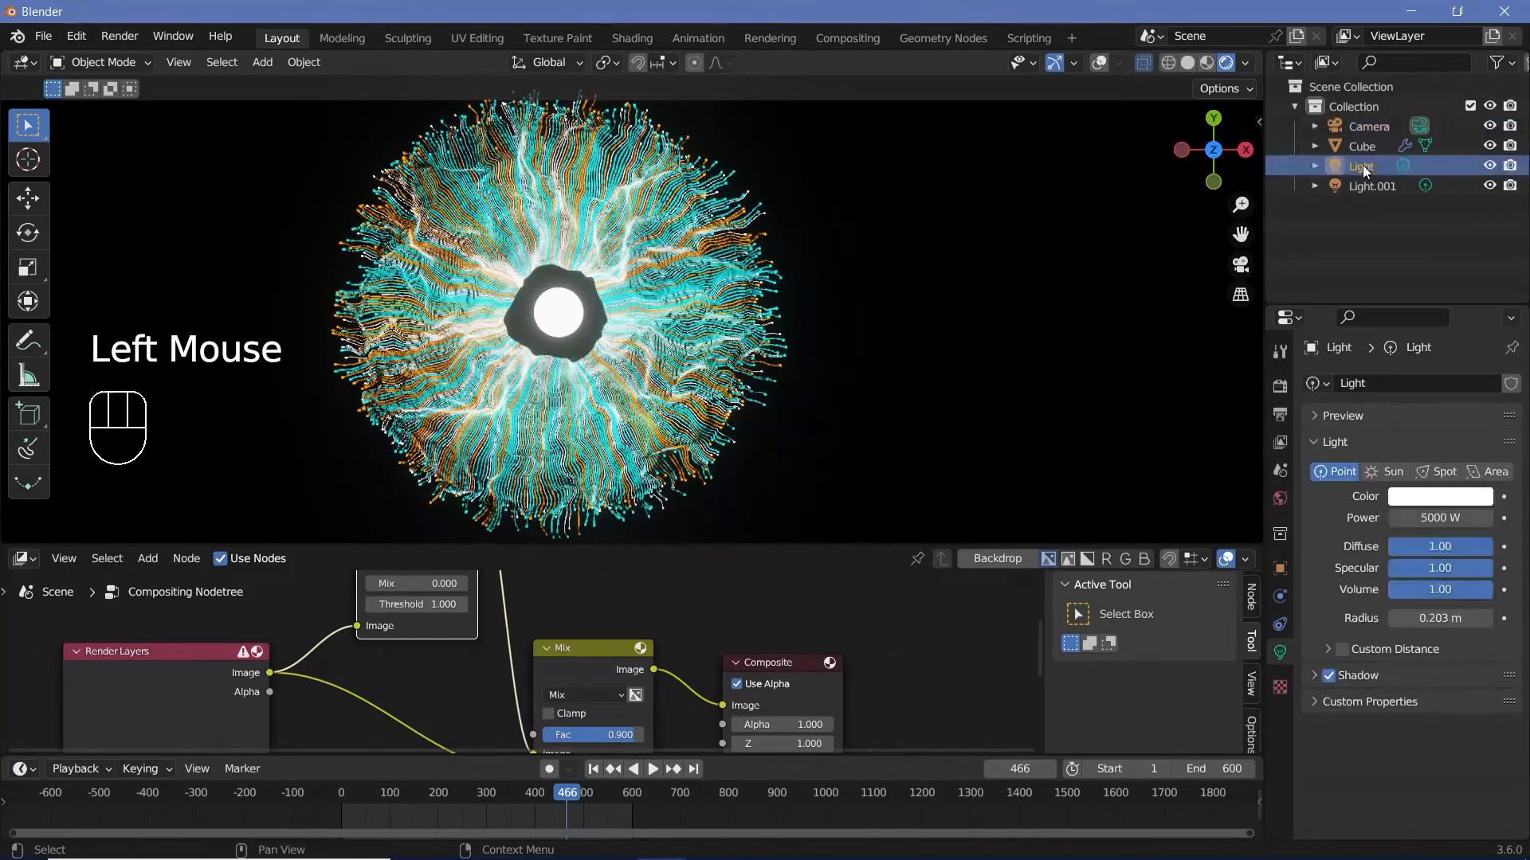
key("g")
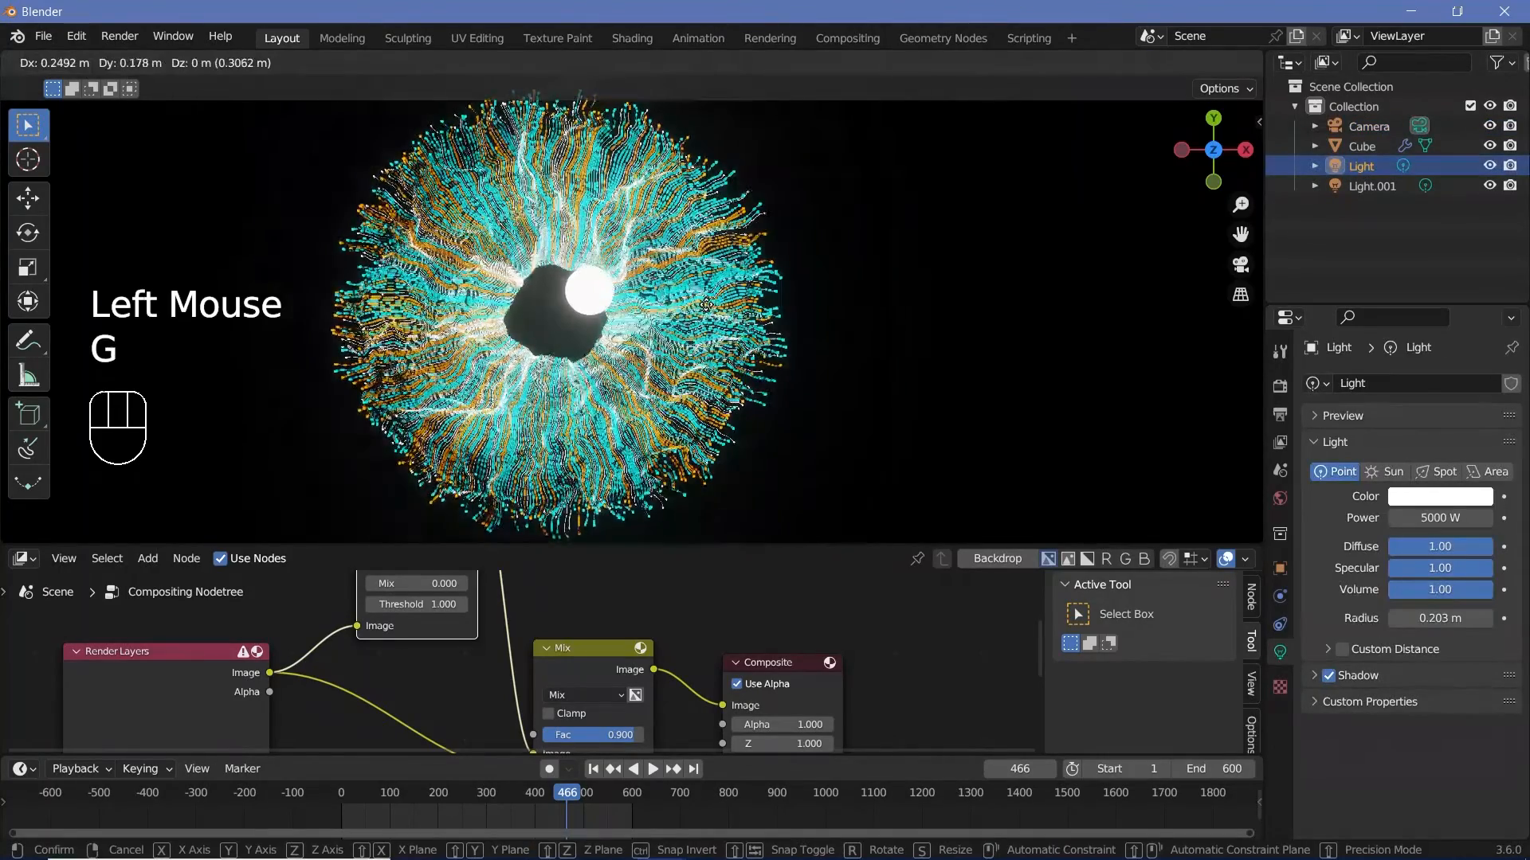
left_click(606, 276)
middle_click_drag(696, 400, 682, 260)
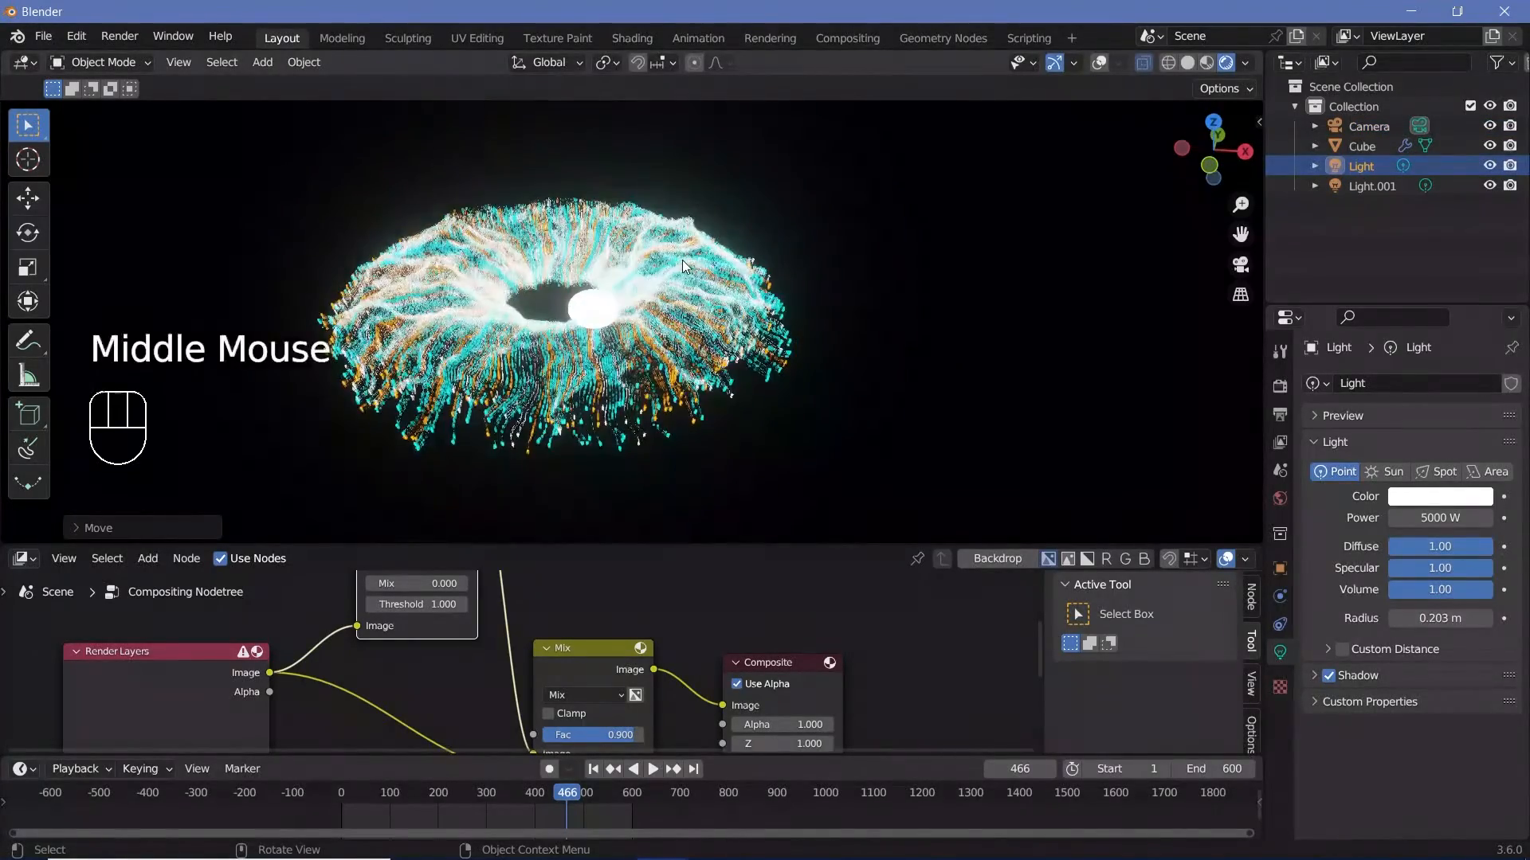
- Open the Cube's GlassDome material in the Shader Editor and enlarge the editor to show its nodes
left_click(682, 262)
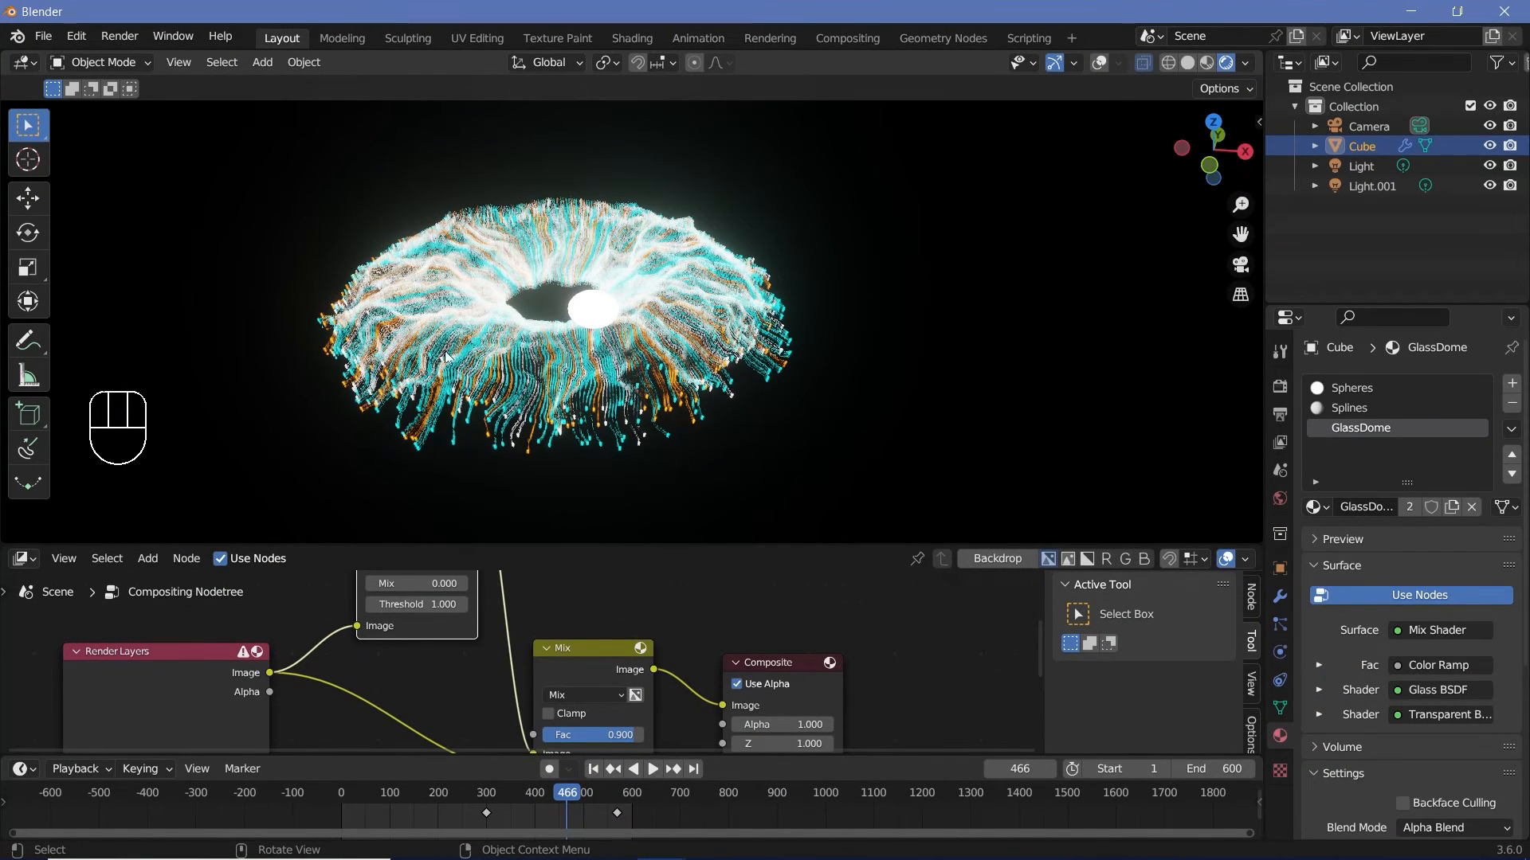
left_click(32, 562)
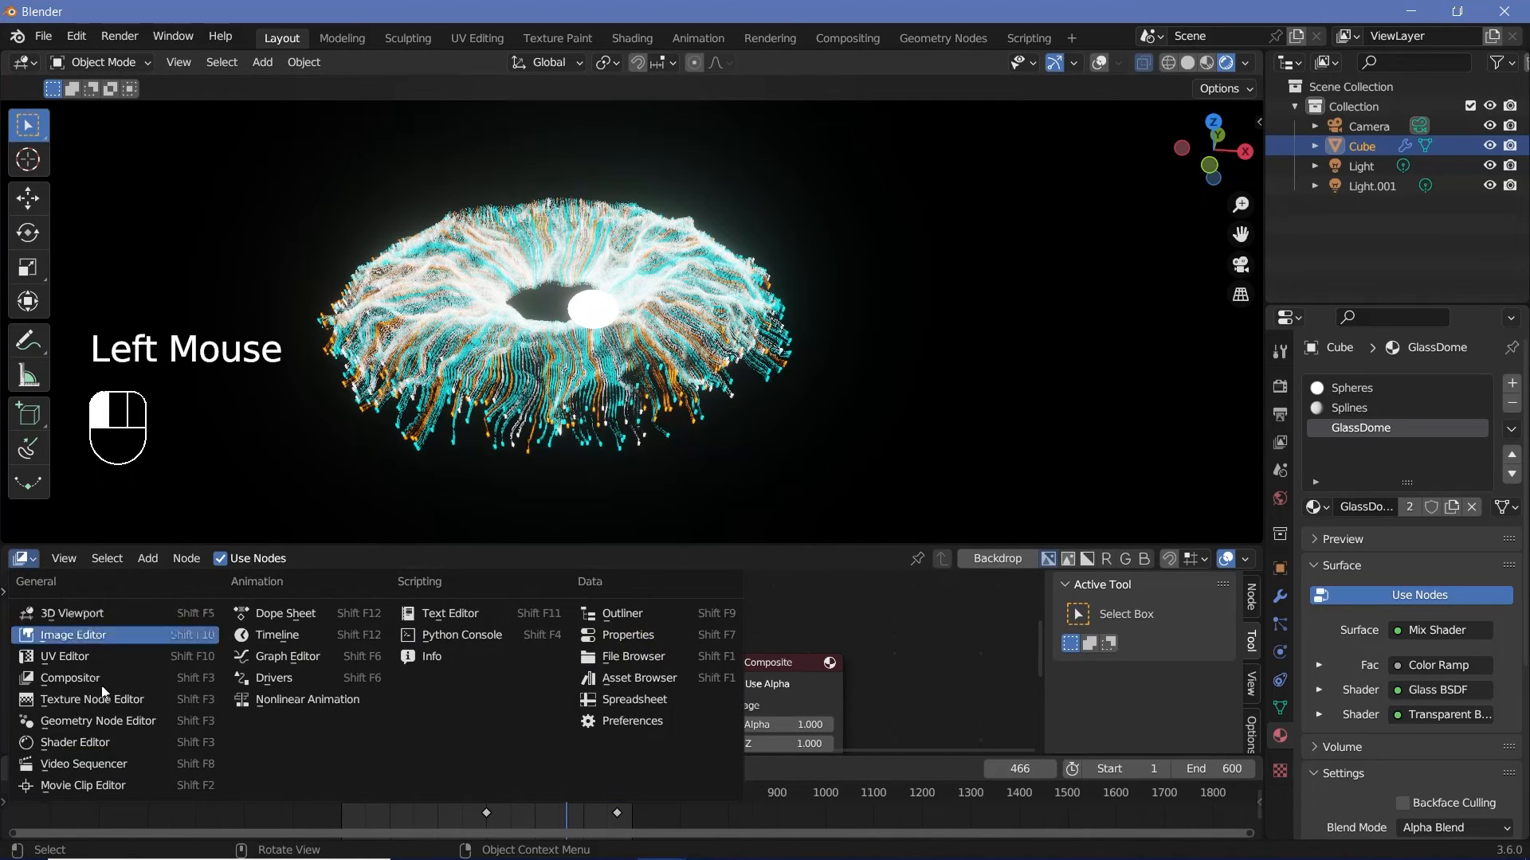
left_click(118, 737)
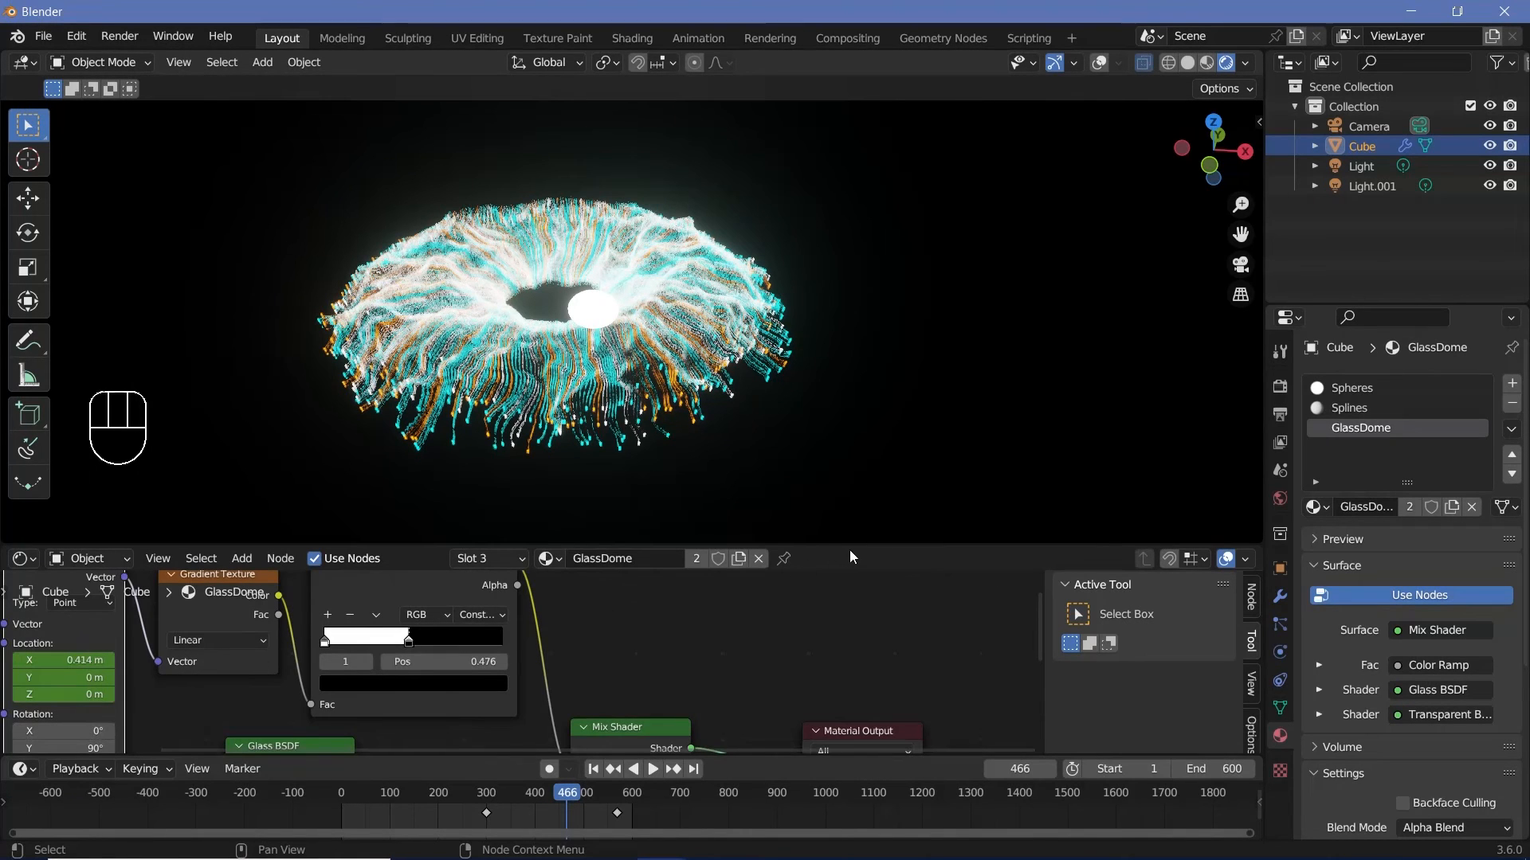
left_click_drag(849, 550, 849, 397)
middle_click_drag(849, 478, 632, 644)
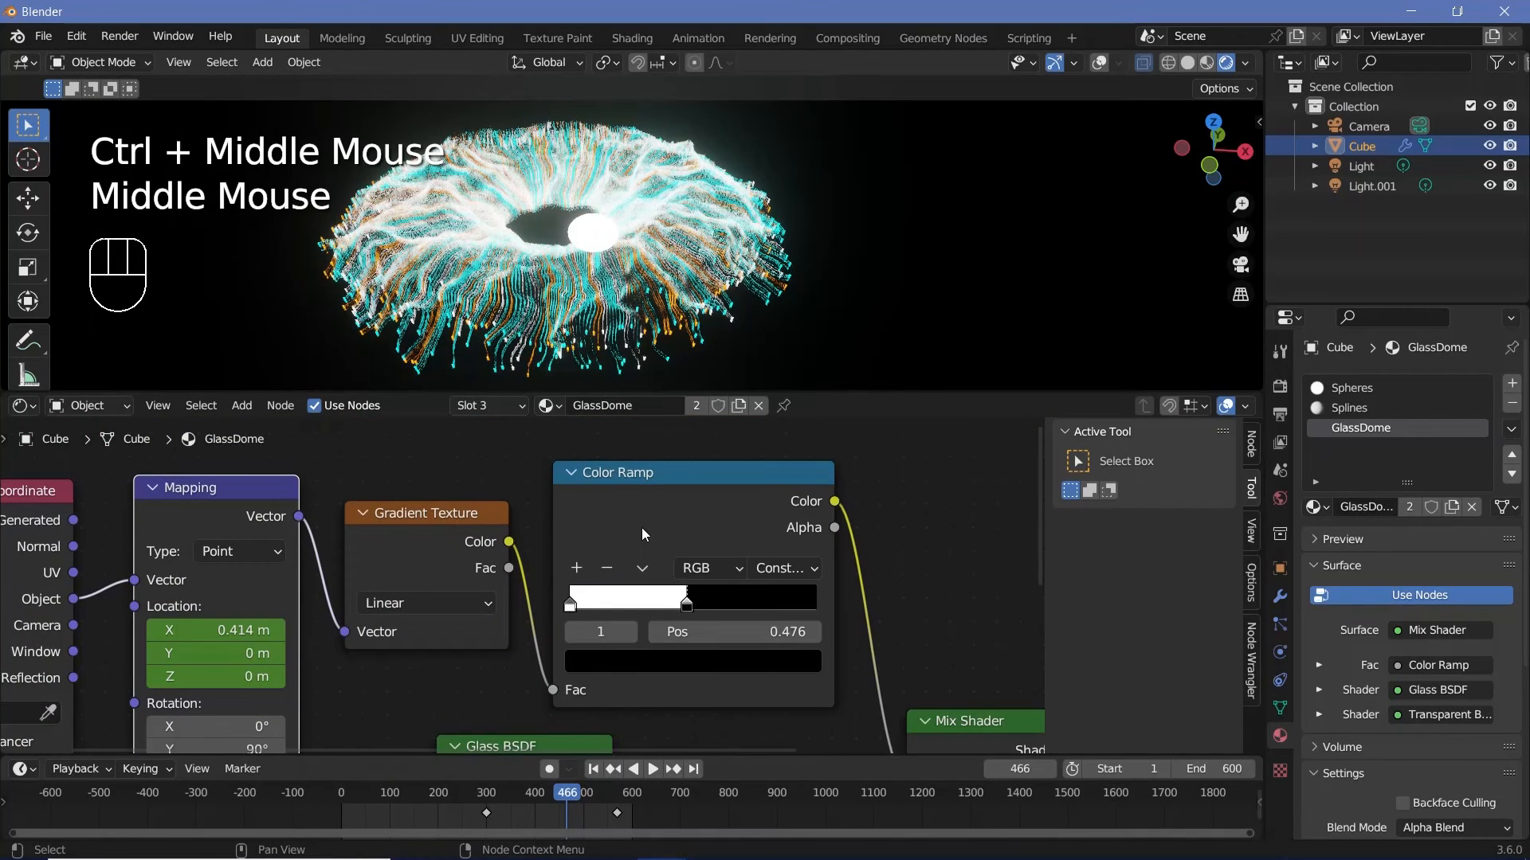
middle_click_drag(802, 663, 820, 509)
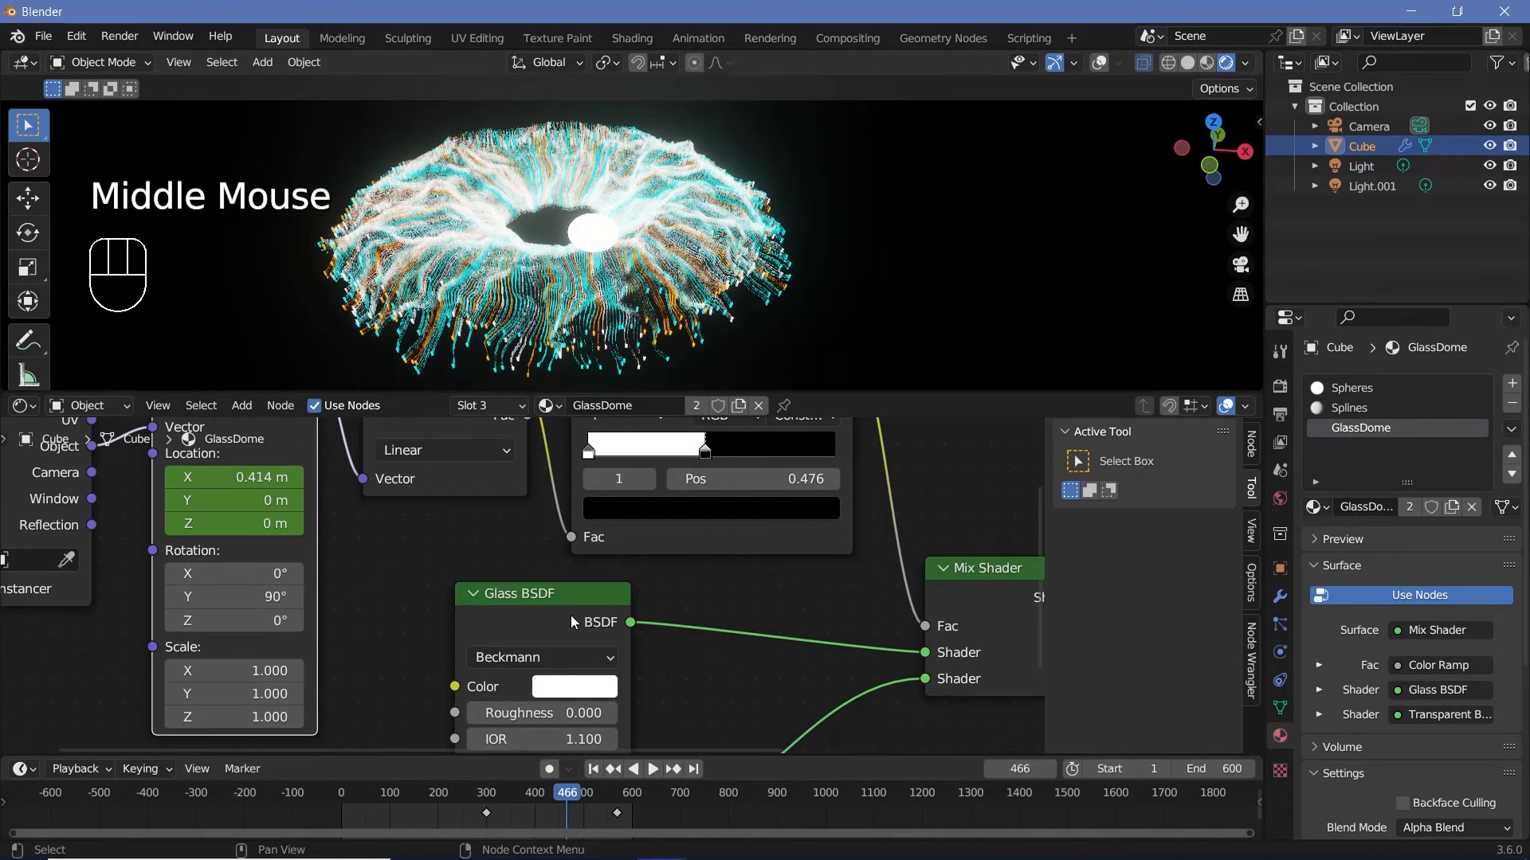
- Set the value of the Color Ramp's black stop at 0.476 to 0.2 and check the terrain up close
left_click(570, 615)
middle_click_drag(730, 556, 717, 522)
left_click(721, 522)
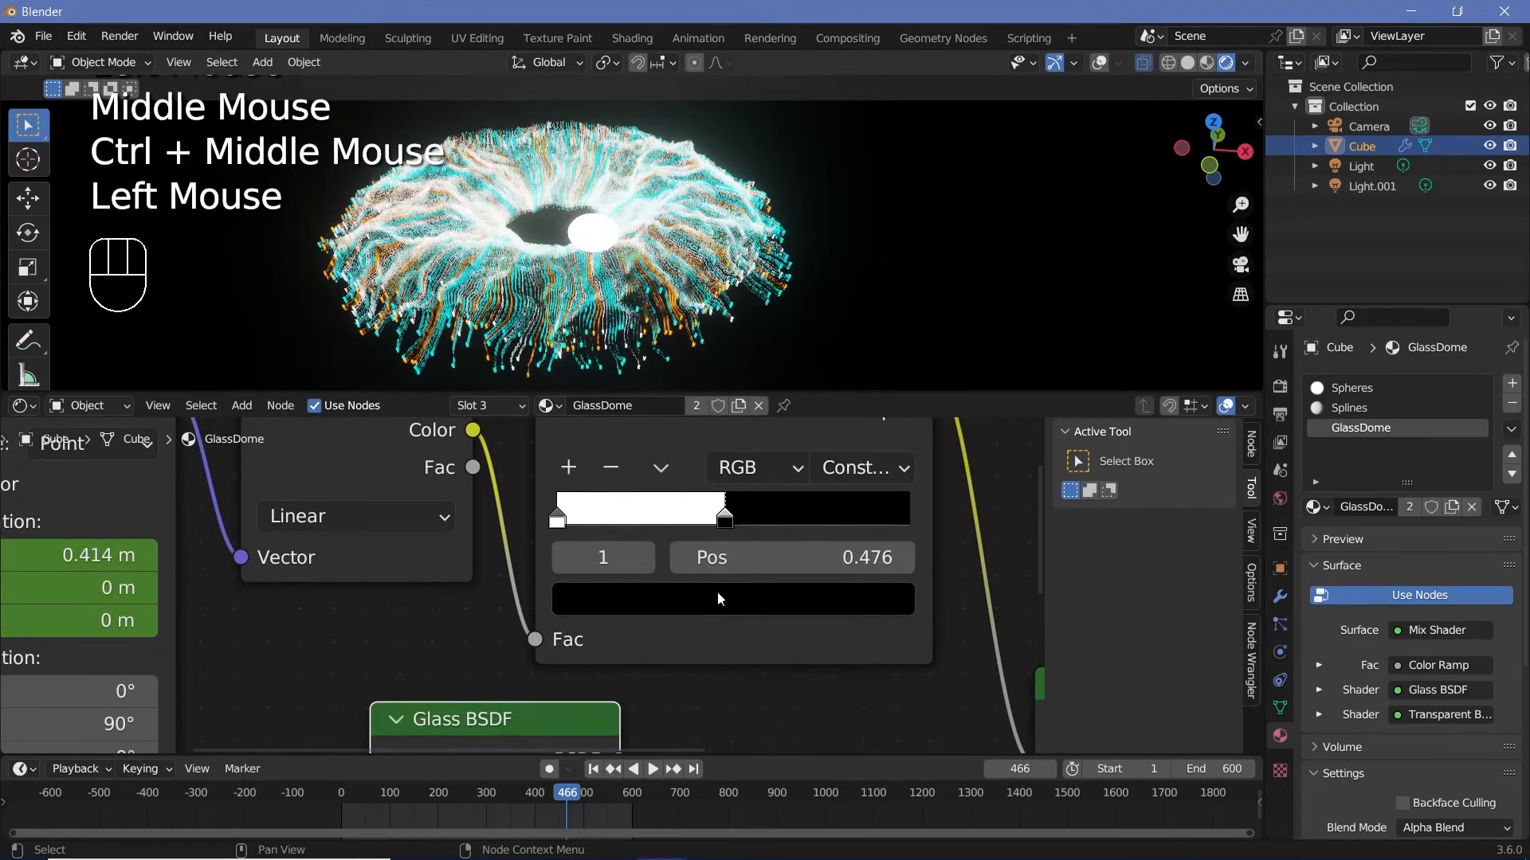
left_click(717, 592)
left_click(732, 521)
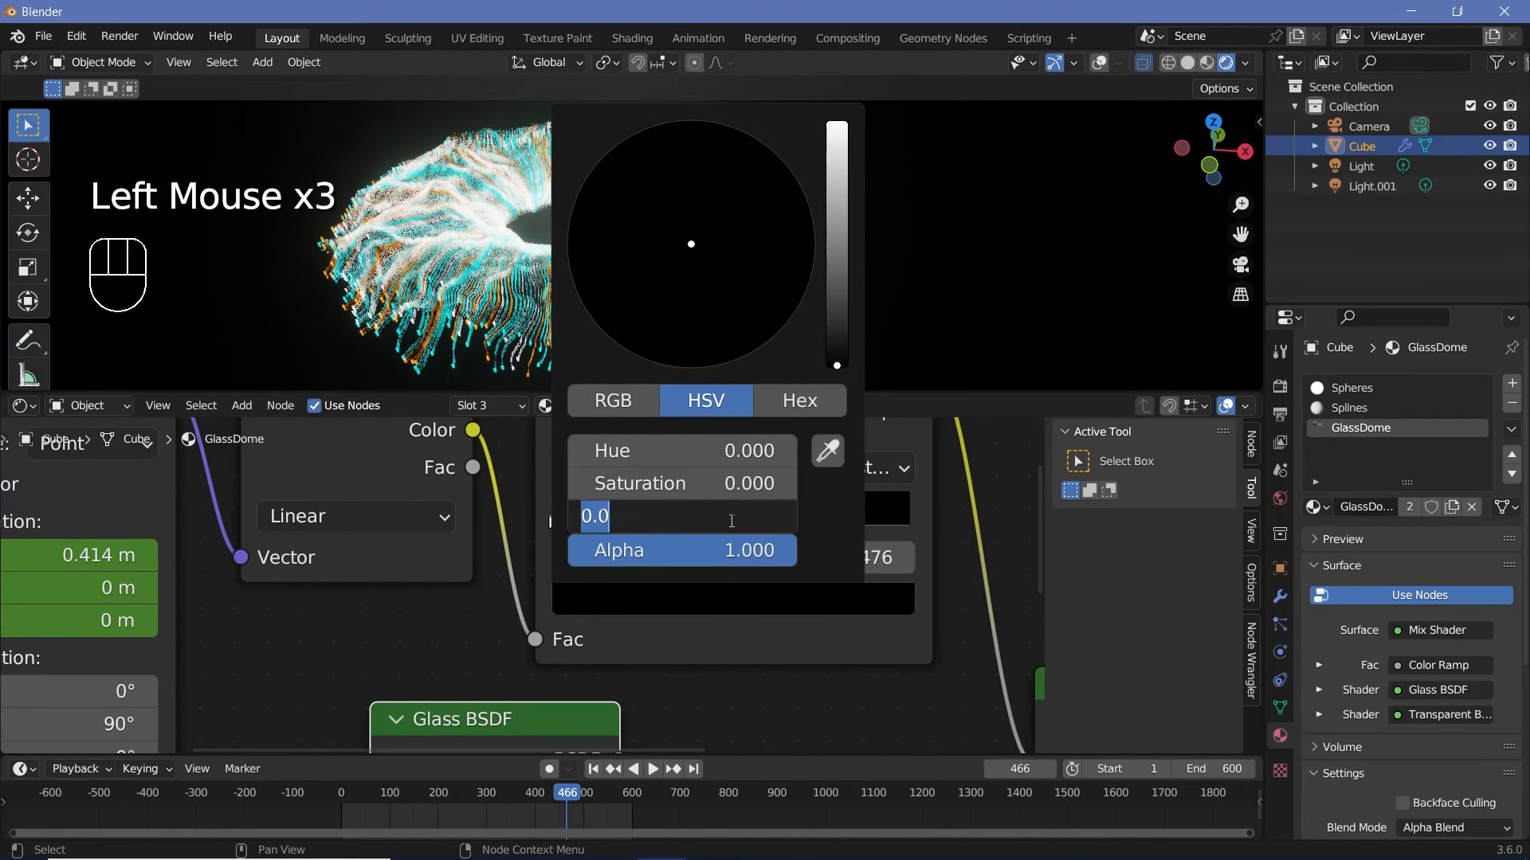
type("0.2")
key("Return")
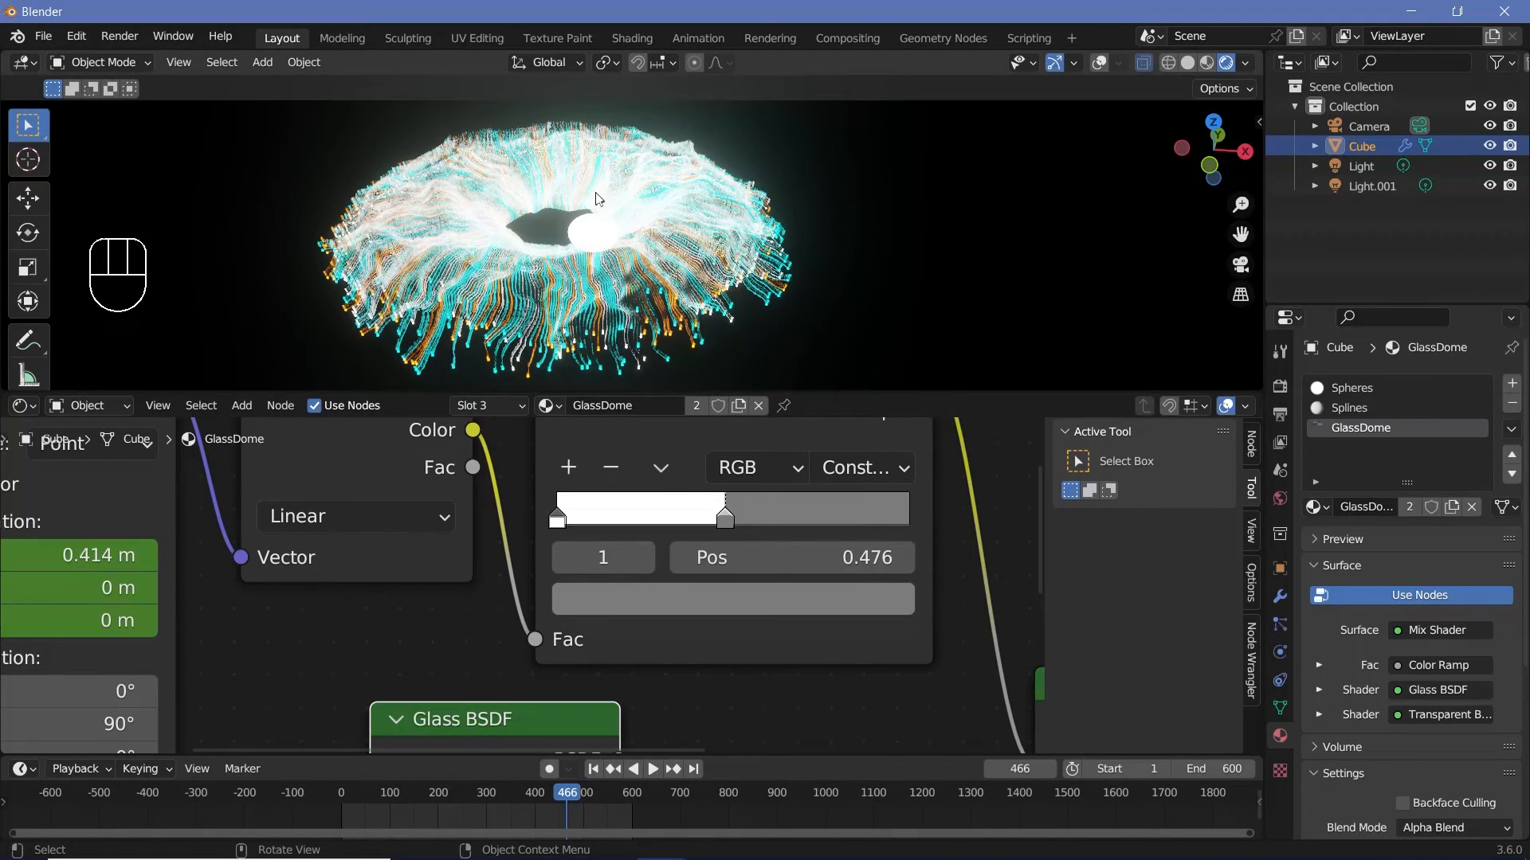
middle_click_drag(620, 192, 594, 231)
middle_click_drag(594, 231, 637, 263)
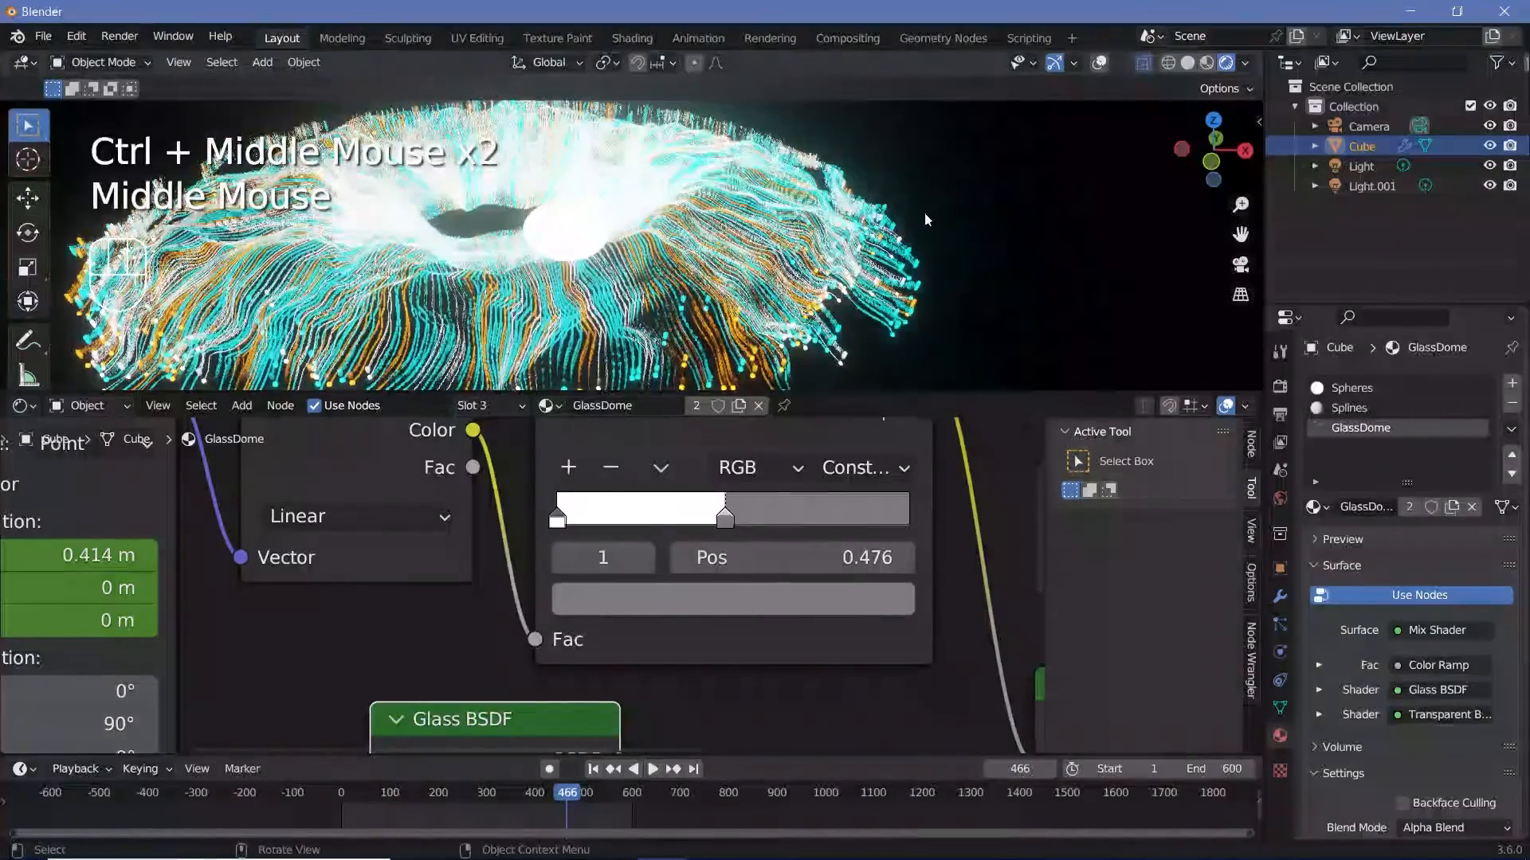
middle_click_drag(403, 209, 624, 210)
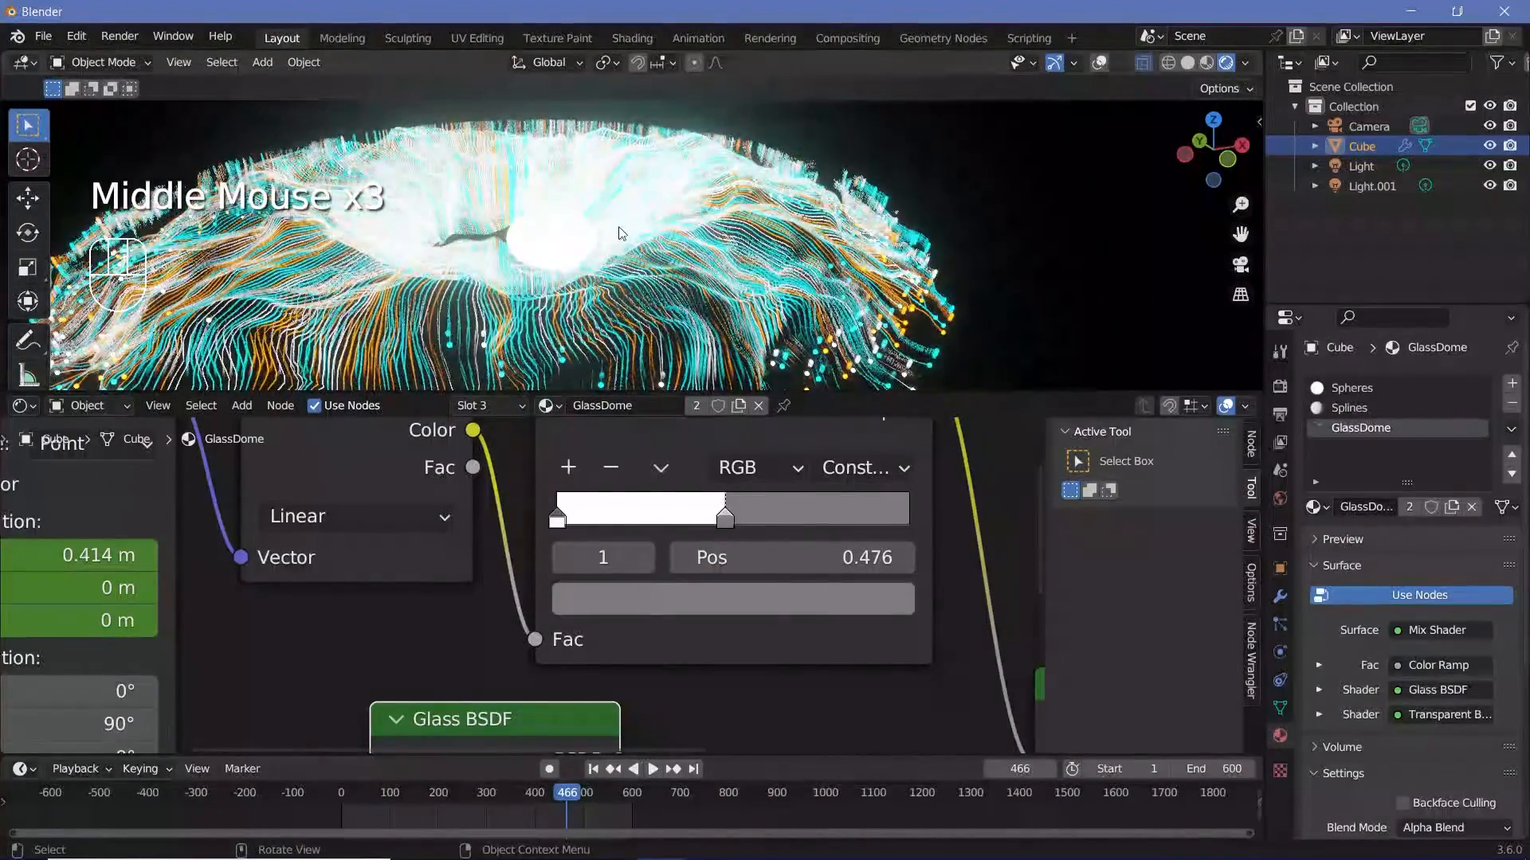
- Set the scene's Color Management look to High Contrast and check the result through the camera
left_click(1280, 387)
key("KP_0")
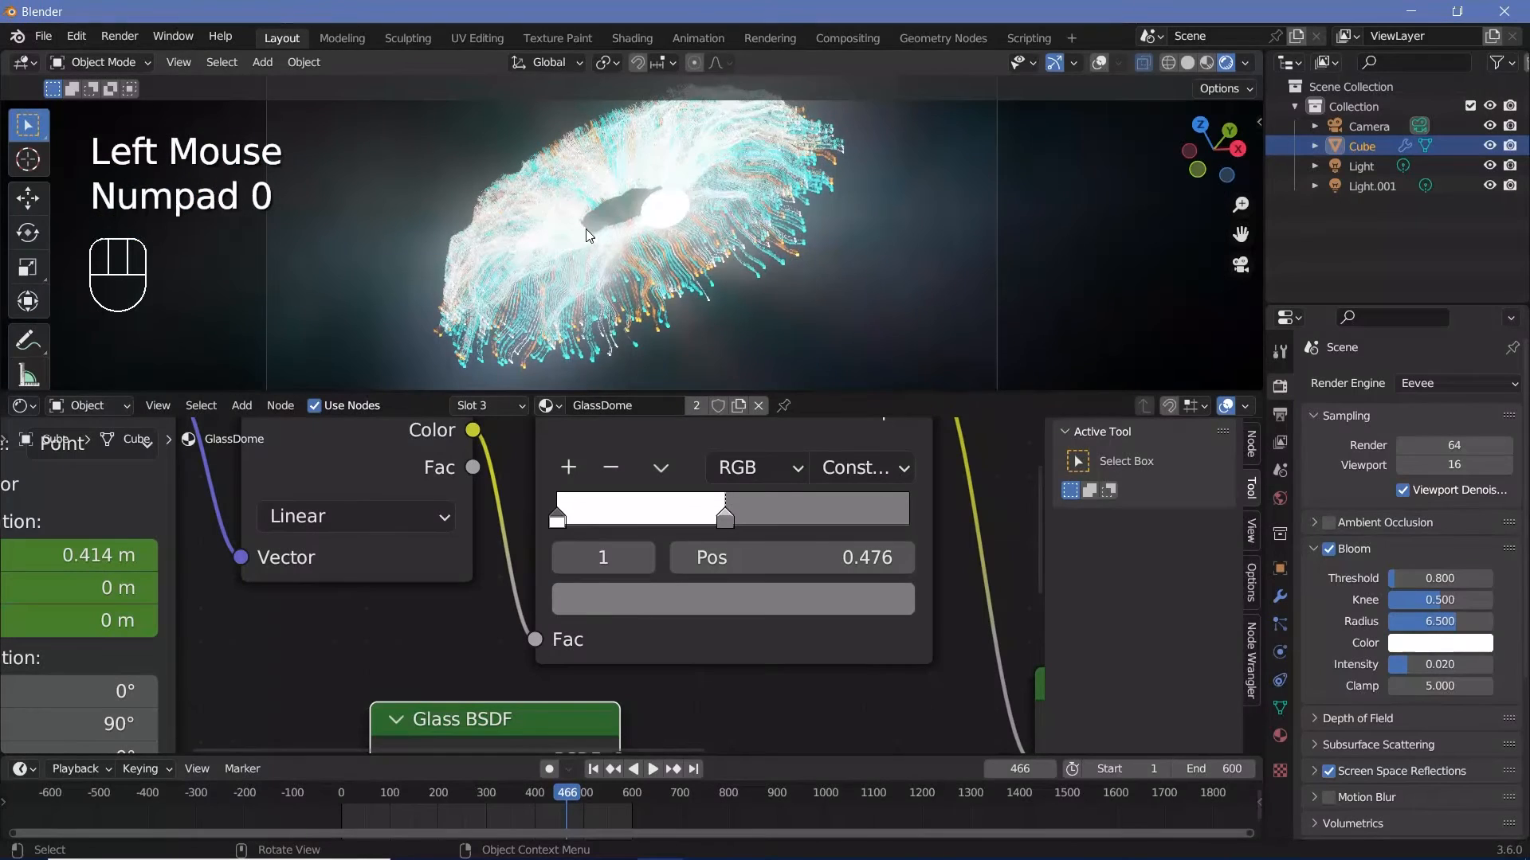
scroll(1337, 729, "down", 5)
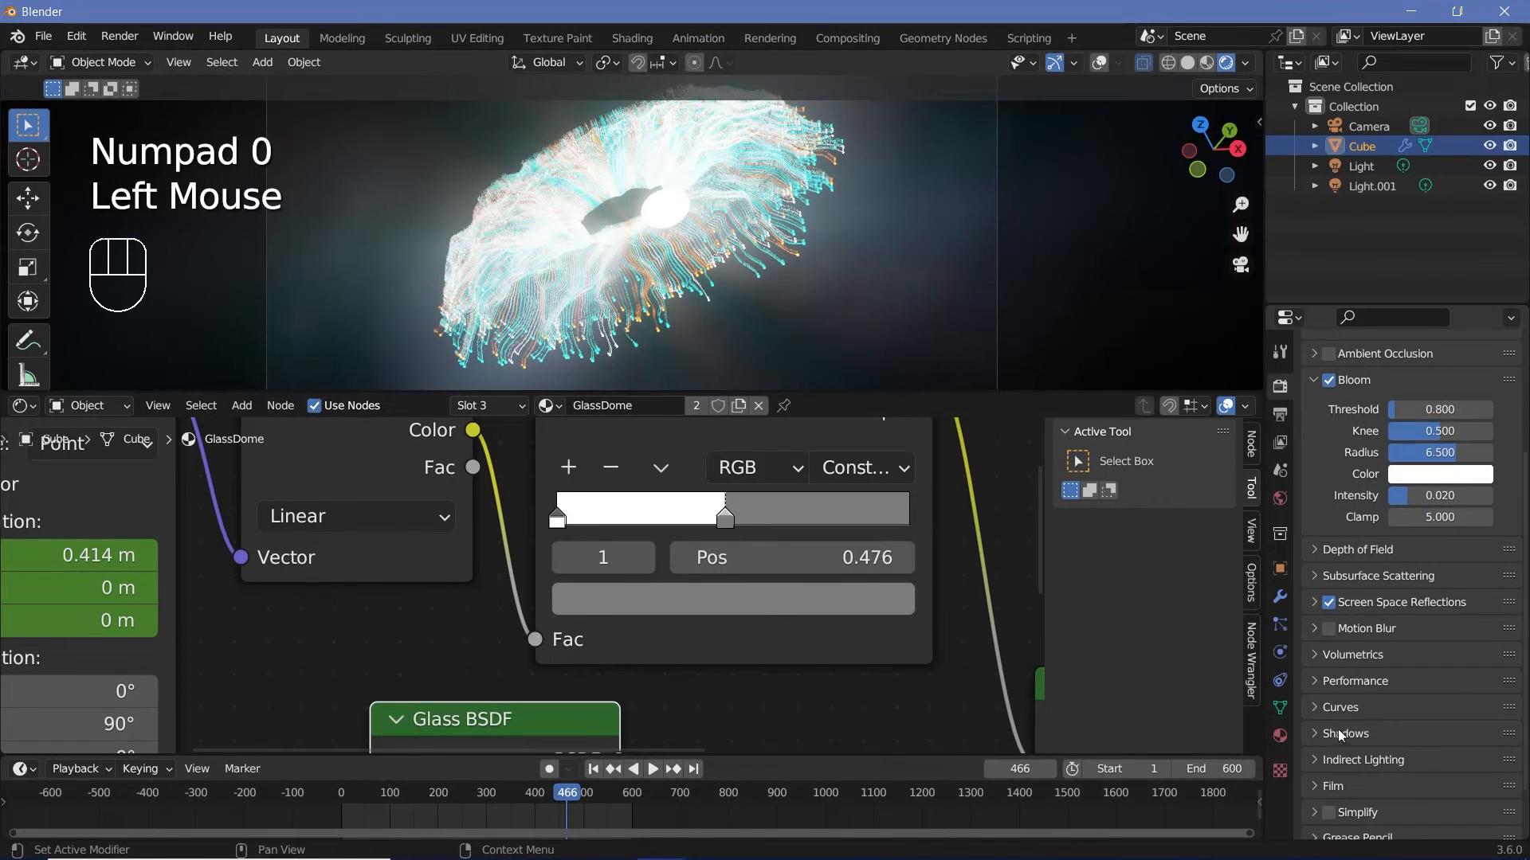
scroll(1383, 710, "down", 2)
left_click(1360, 826)
scroll(1400, 715, "down", 3)
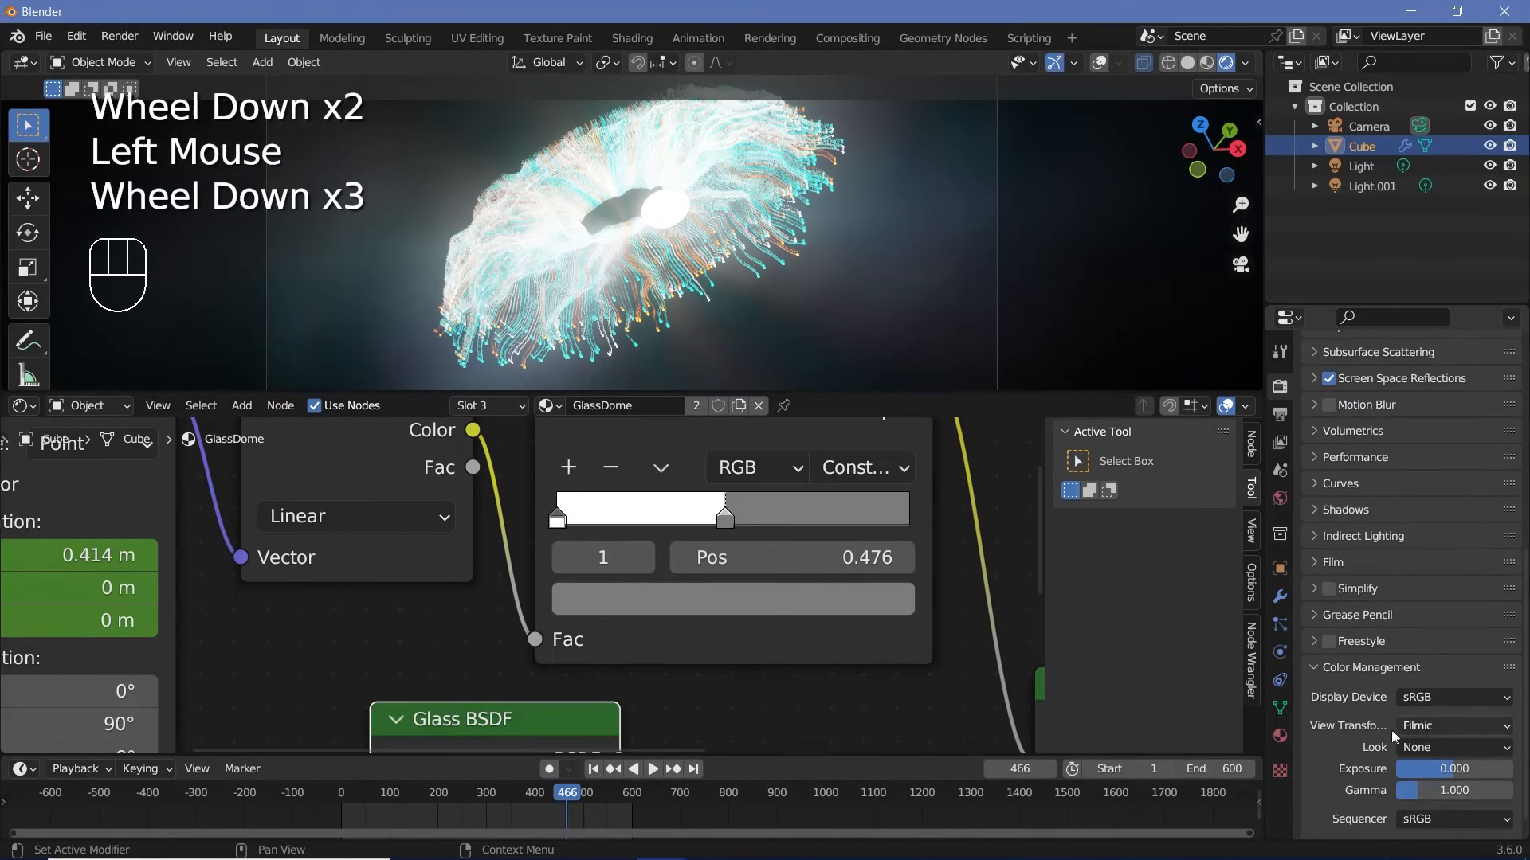
left_click(1433, 749)
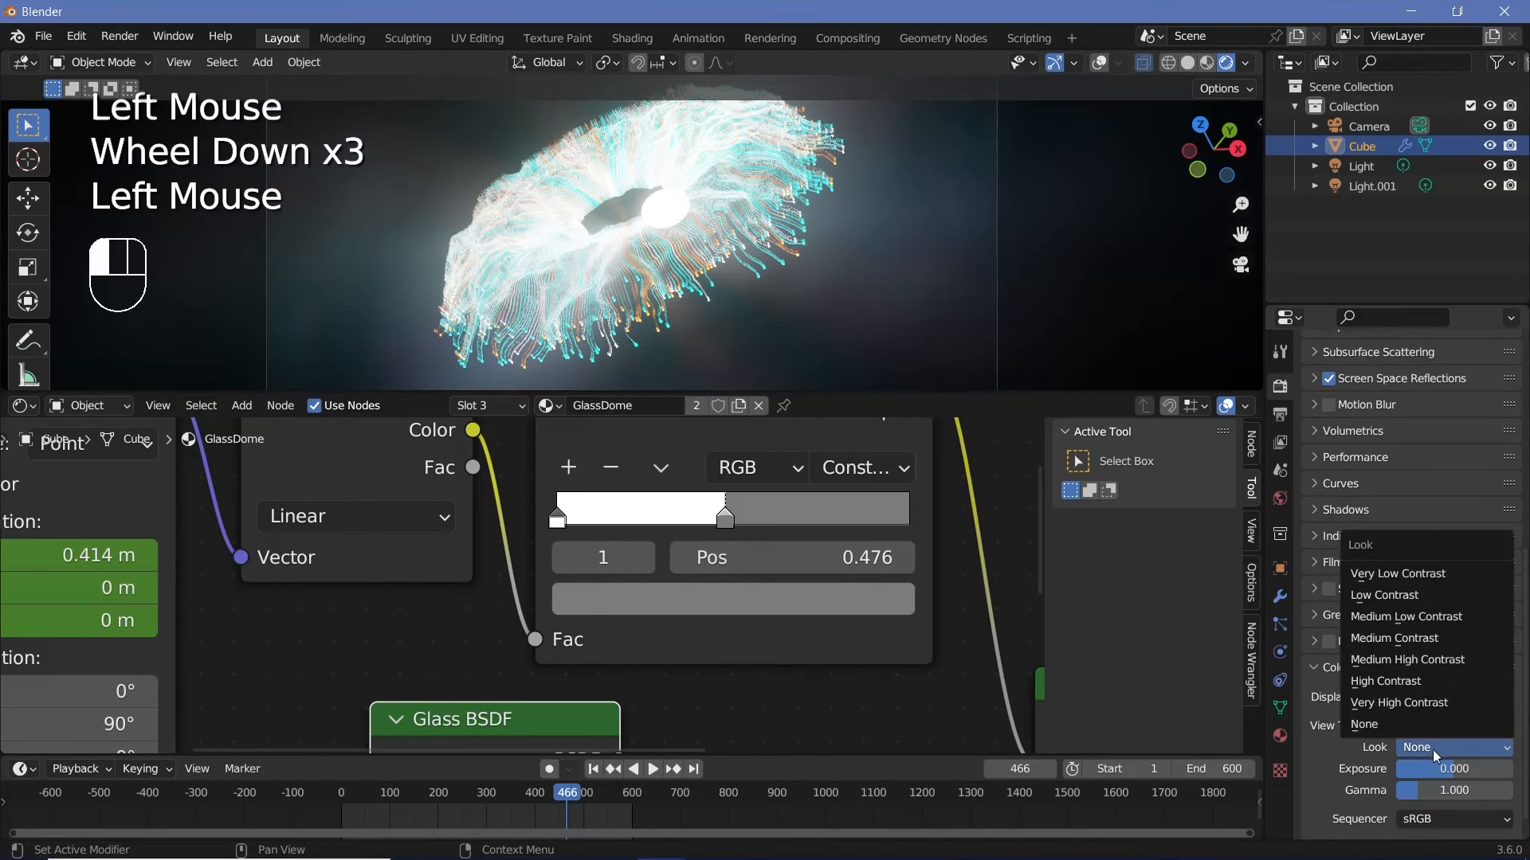
left_click(1402, 682)
middle_click_drag(810, 209, 796, 255, "ctrl")
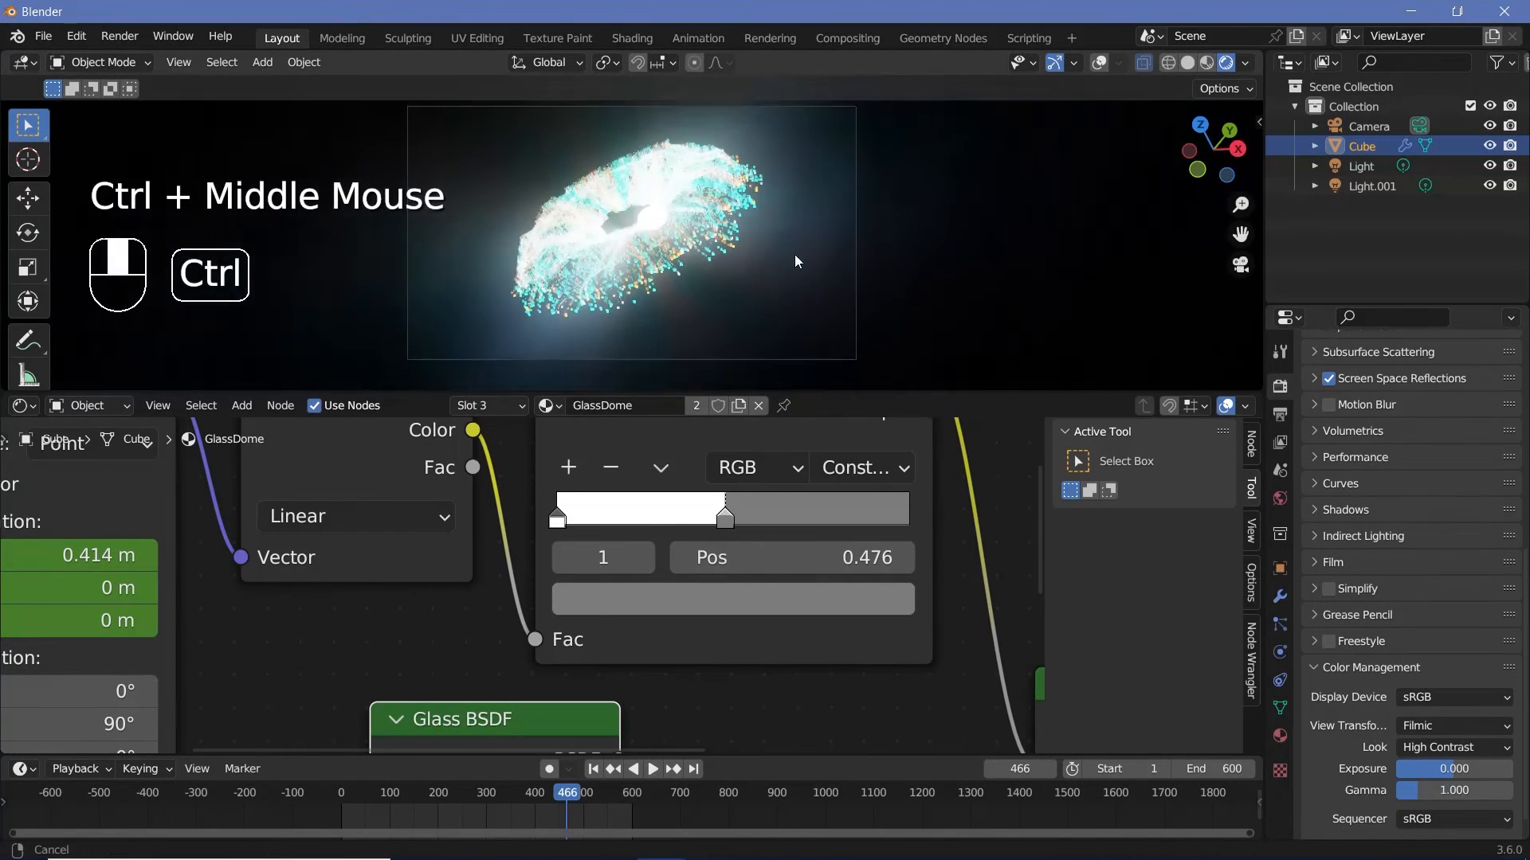
middle_click_drag(641, 271, 643, 244, "ctrl")
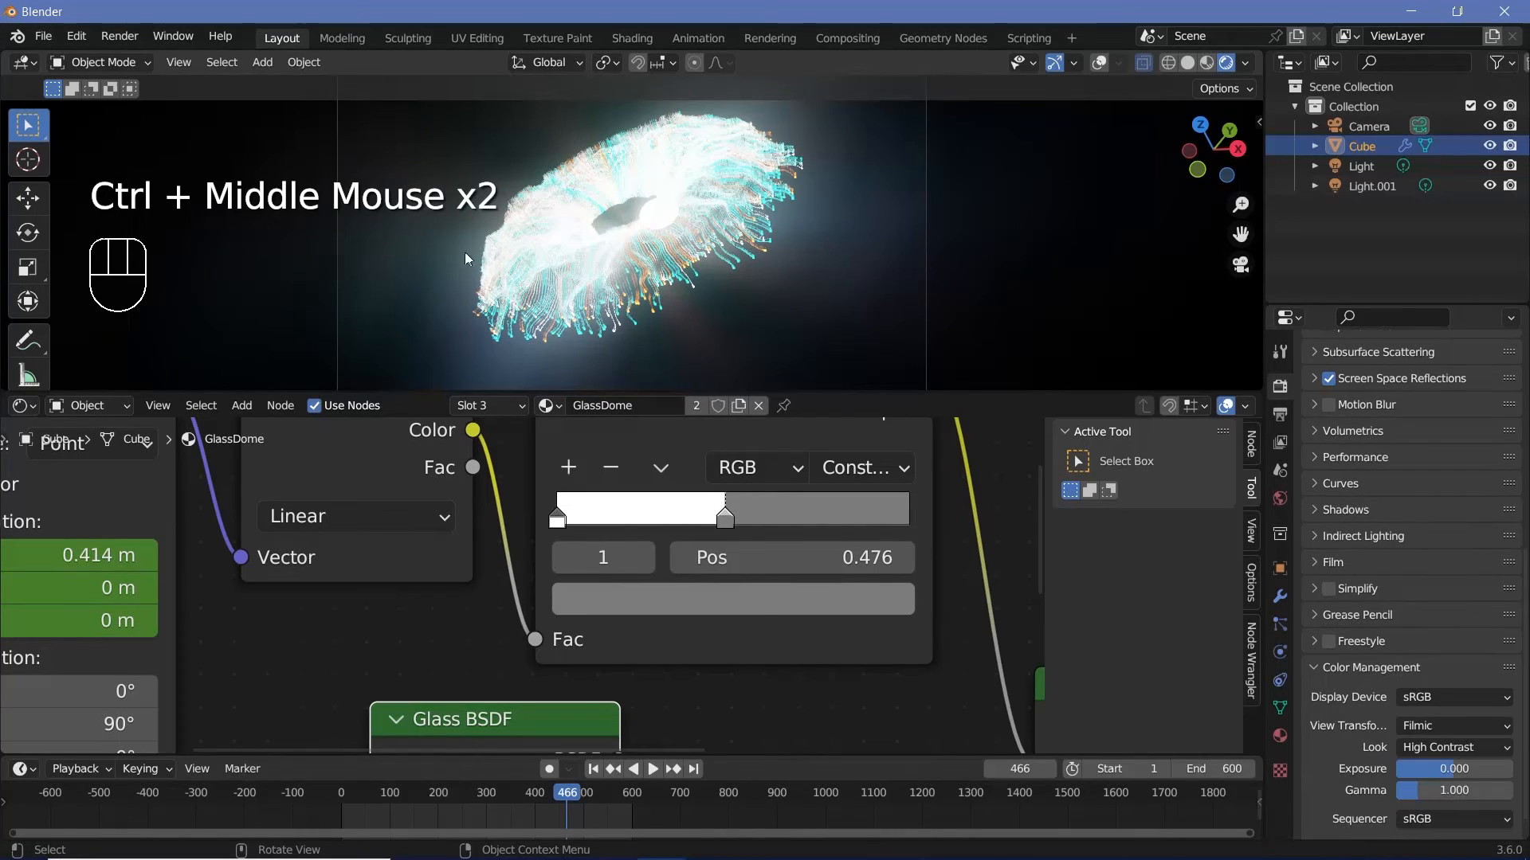
- Bring up the render commands for the scene
left_click(119, 36)
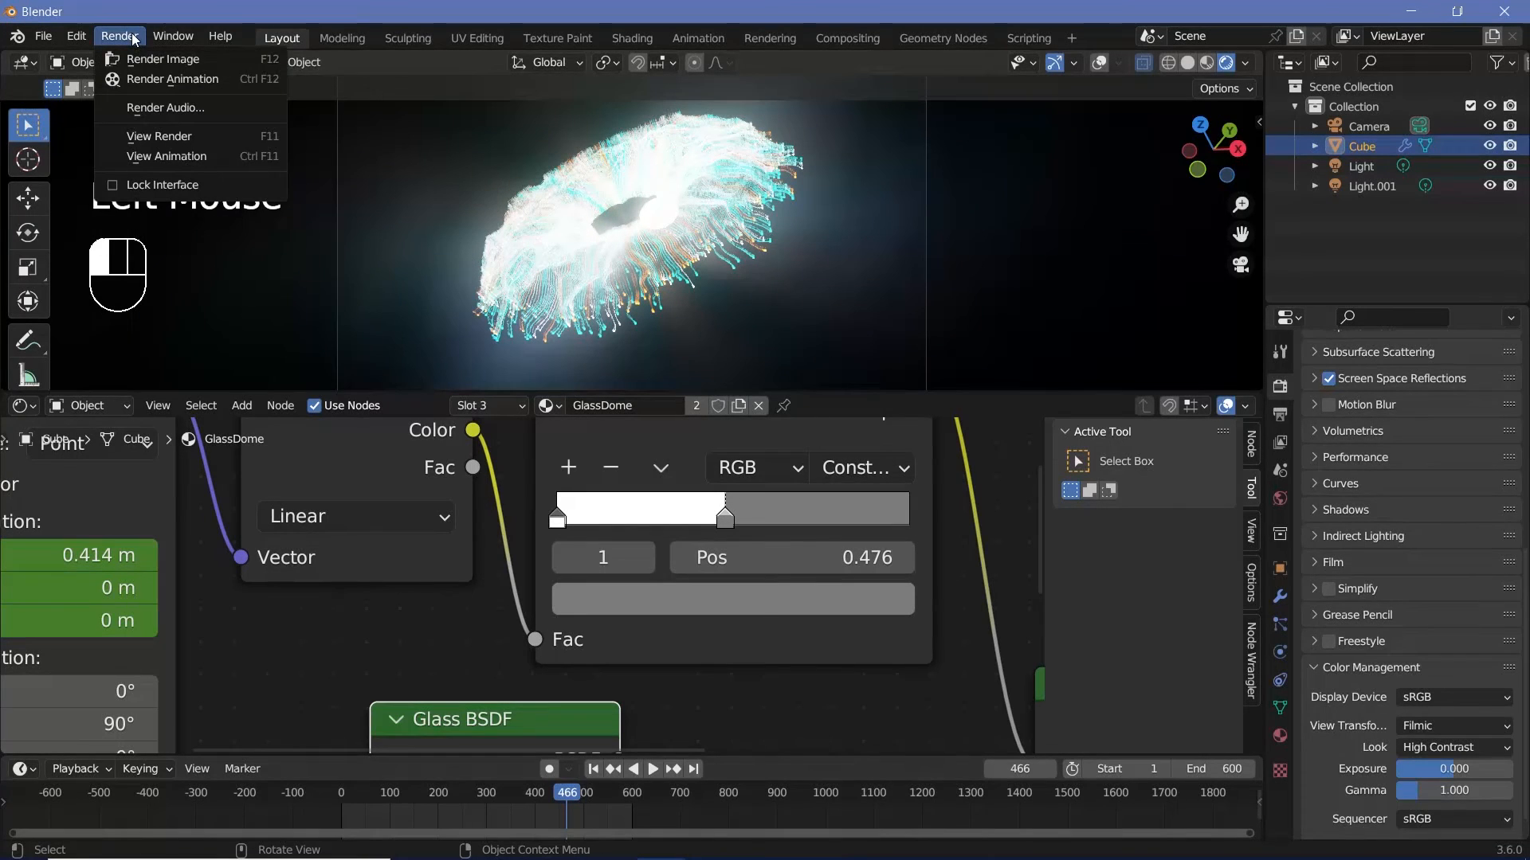